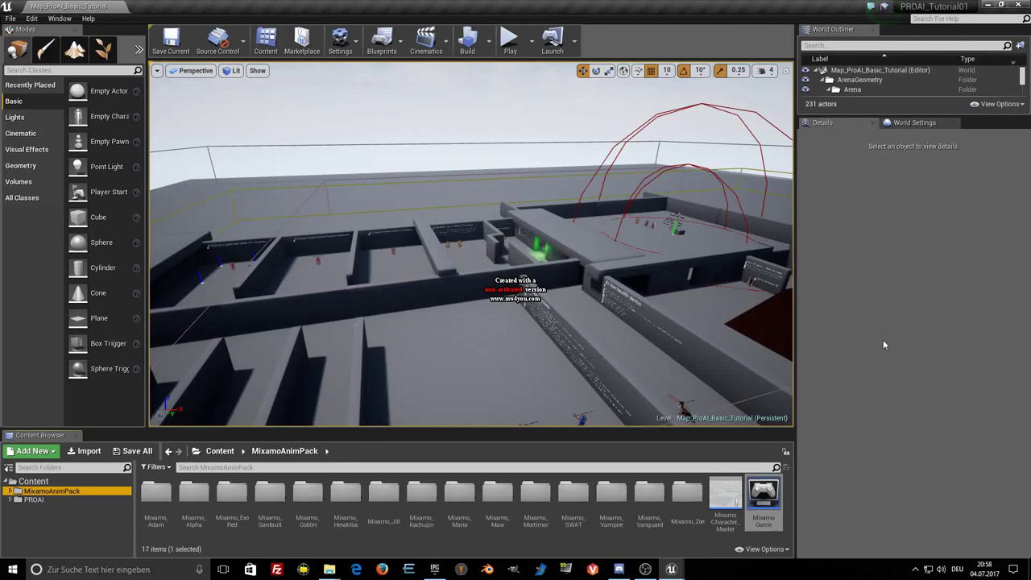
# Open MixamoCharacter_Master from the MixamoAnimPack folder, then minimize its Blueprint editor.
pyautogui.click(10, 491)
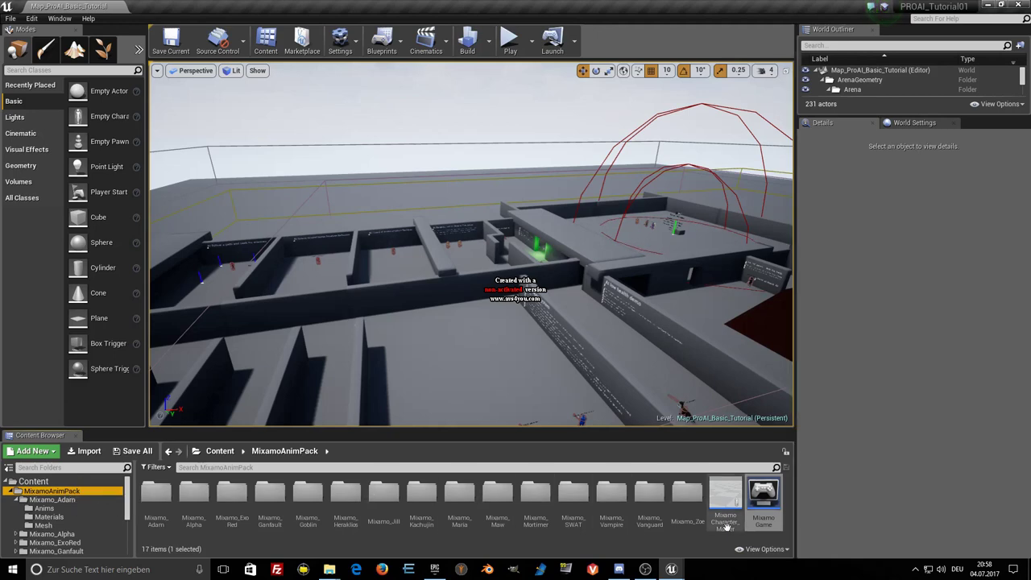
pyautogui.doubleClick(725, 497)
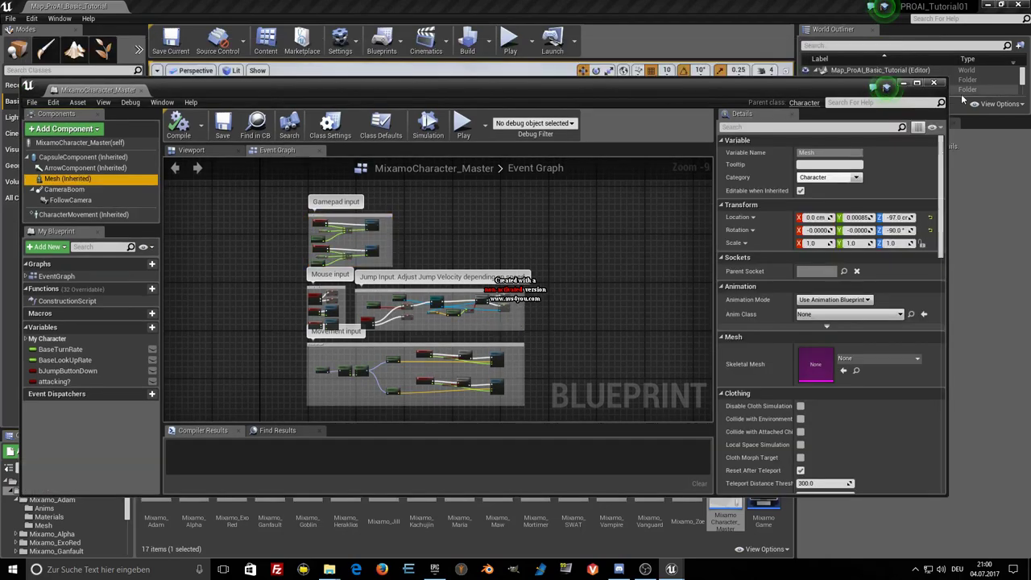
pyautogui.click(903, 84)
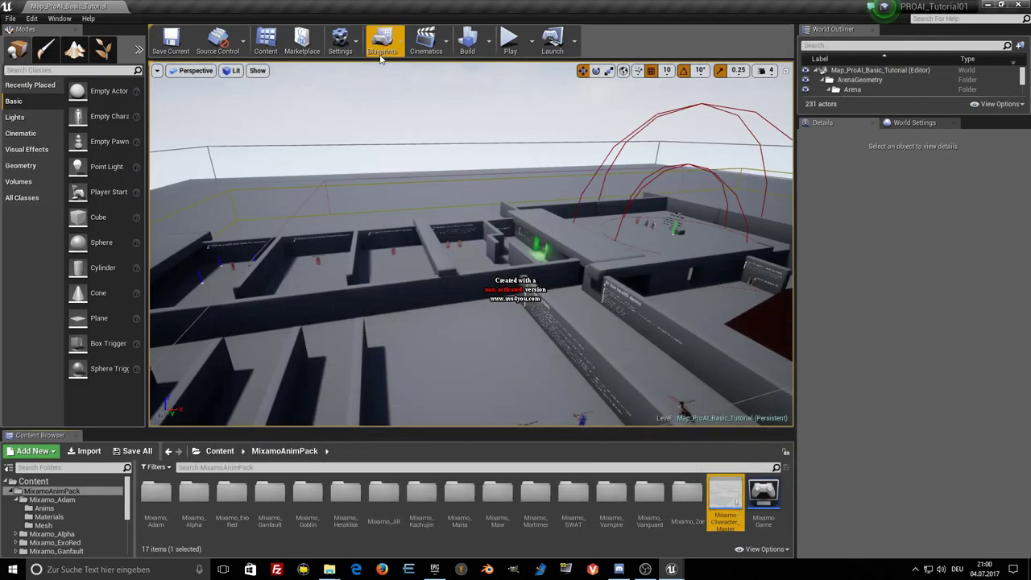
pyautogui.click(342, 40)
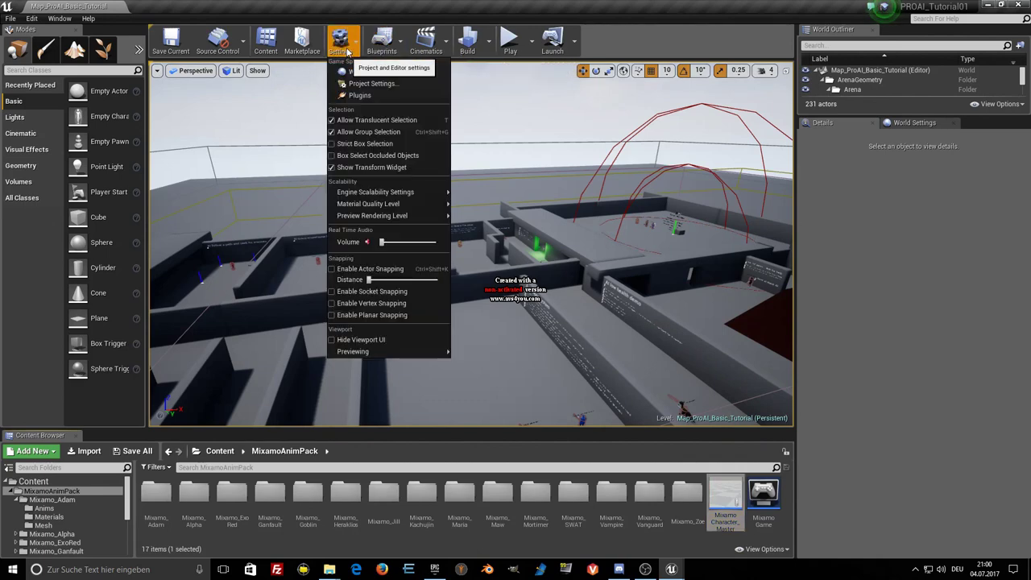
pyautogui.click(364, 84)
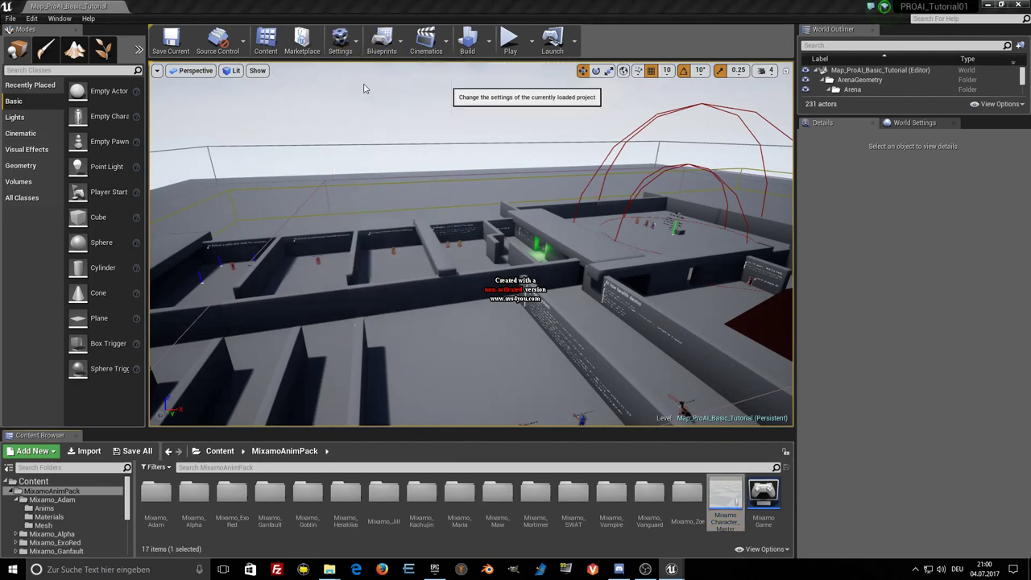
pyautogui.scroll(-2, 239, 247)
pyautogui.scroll(-2, 245, 262)
pyautogui.scroll(-1, 245, 267)
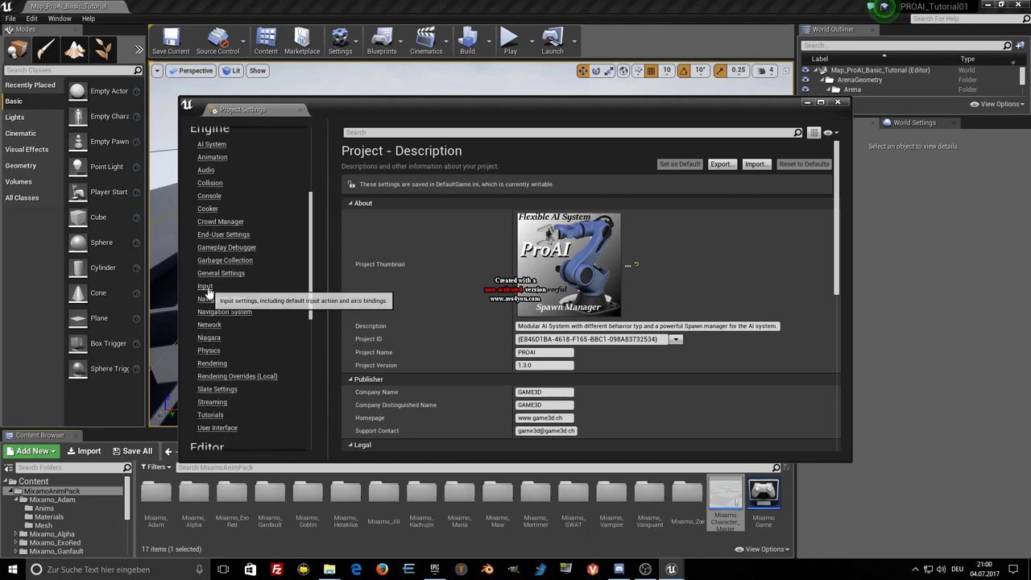
pyautogui.click(206, 289)
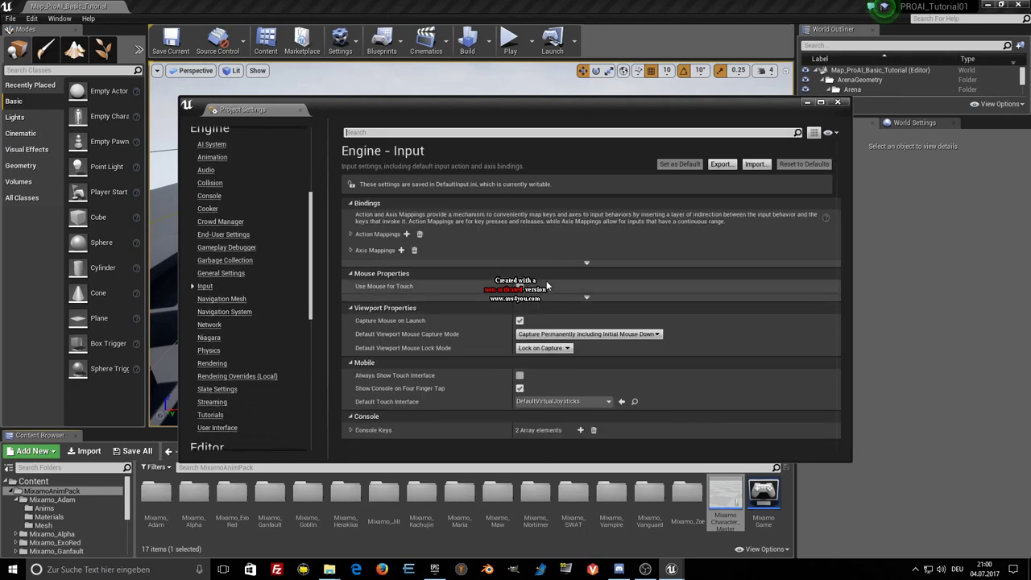
pyautogui.click(350, 234)
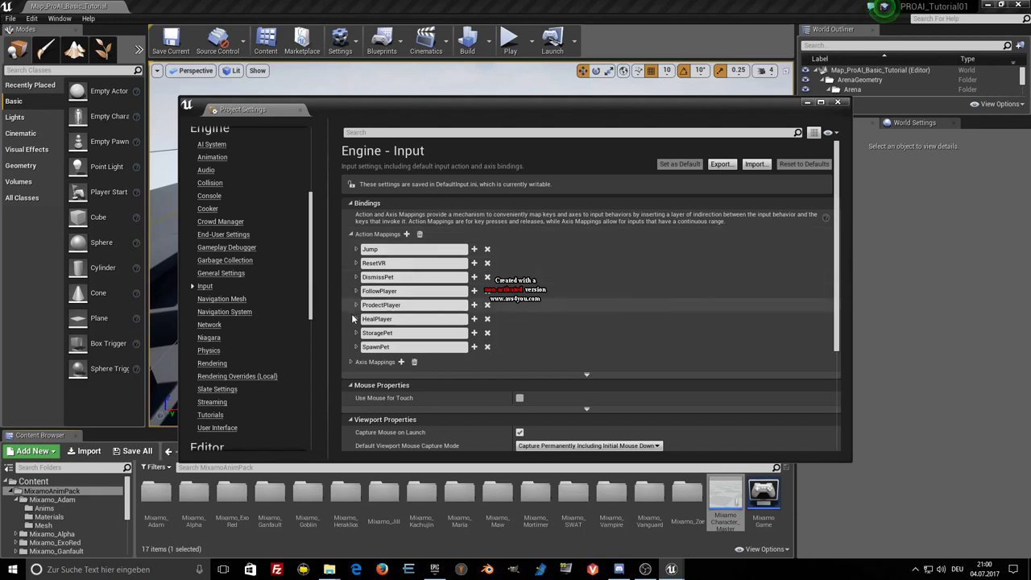
pyautogui.click(352, 361)
pyautogui.scroll(-2, 549, 323)
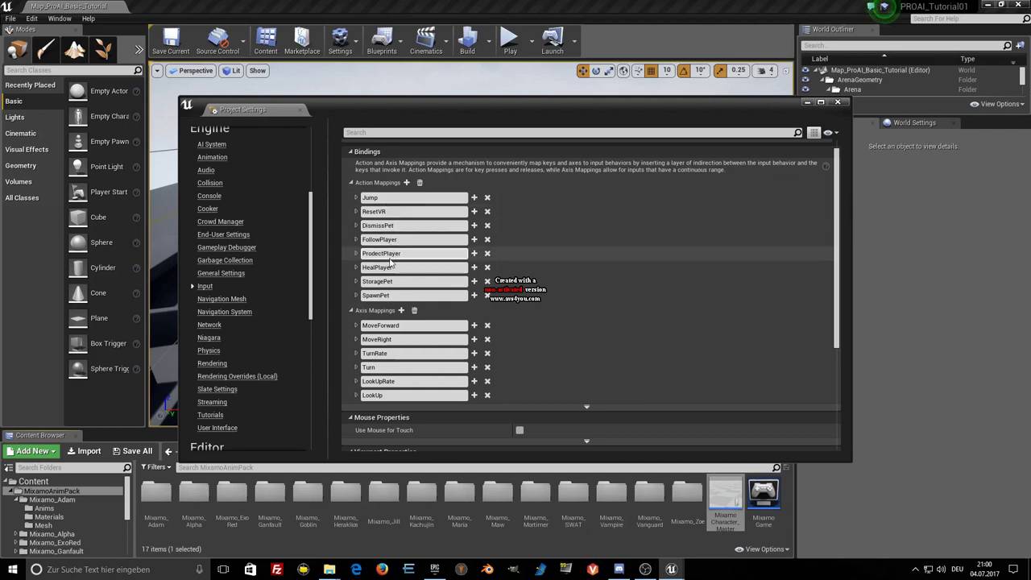
pyautogui.click(357, 282)
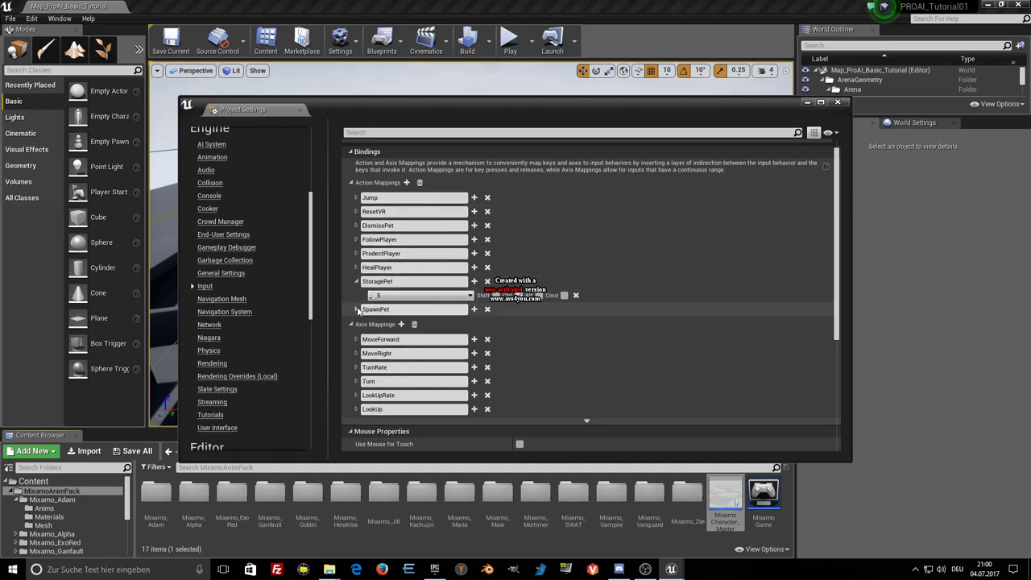
pyautogui.click(356, 309)
pyautogui.click(356, 267)
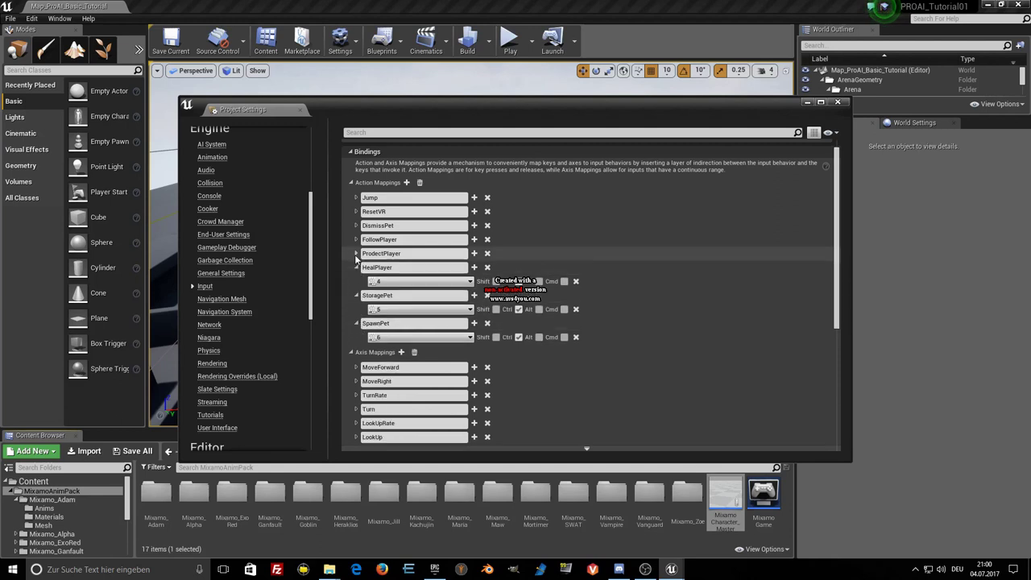
pyautogui.click(356, 253)
pyautogui.click(356, 240)
pyautogui.click(356, 226)
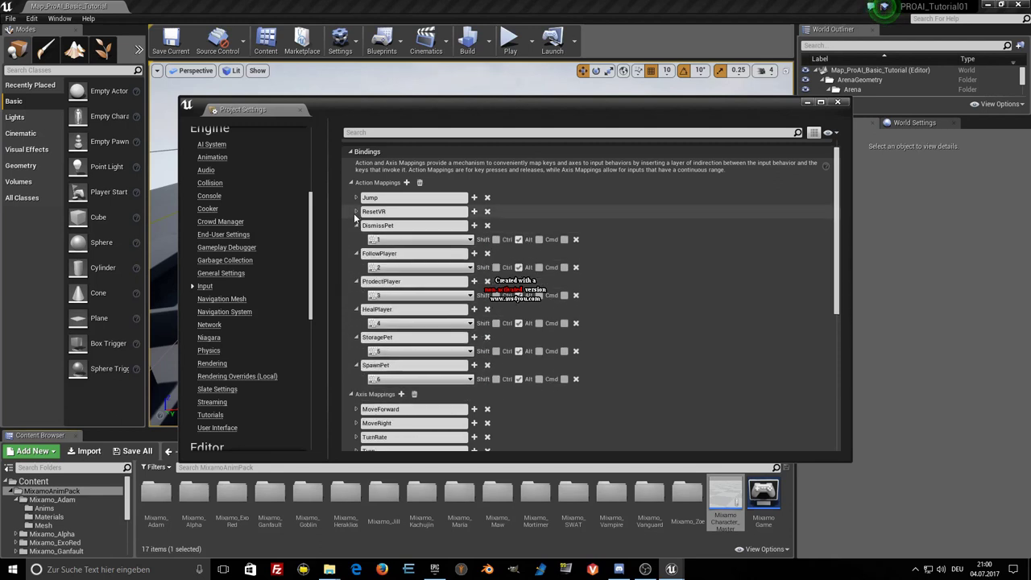
pyautogui.click(356, 211)
pyautogui.click(356, 197)
pyautogui.scroll(-2, 409, 225)
pyautogui.scroll(-1, 411, 242)
pyautogui.scroll(-2, 414, 262)
pyautogui.scroll(-1, 417, 279)
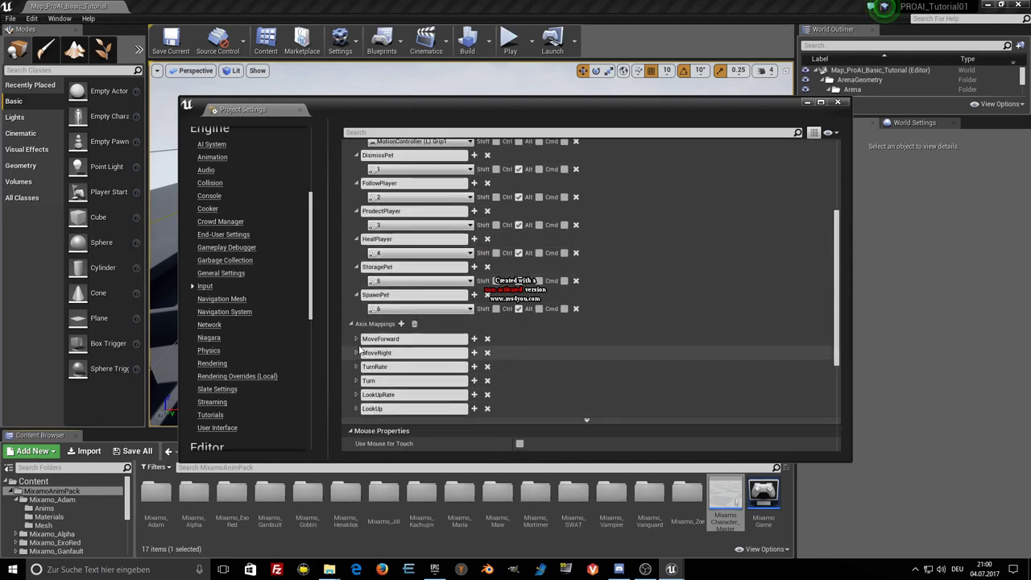
pyautogui.scroll(3, 486, 284)
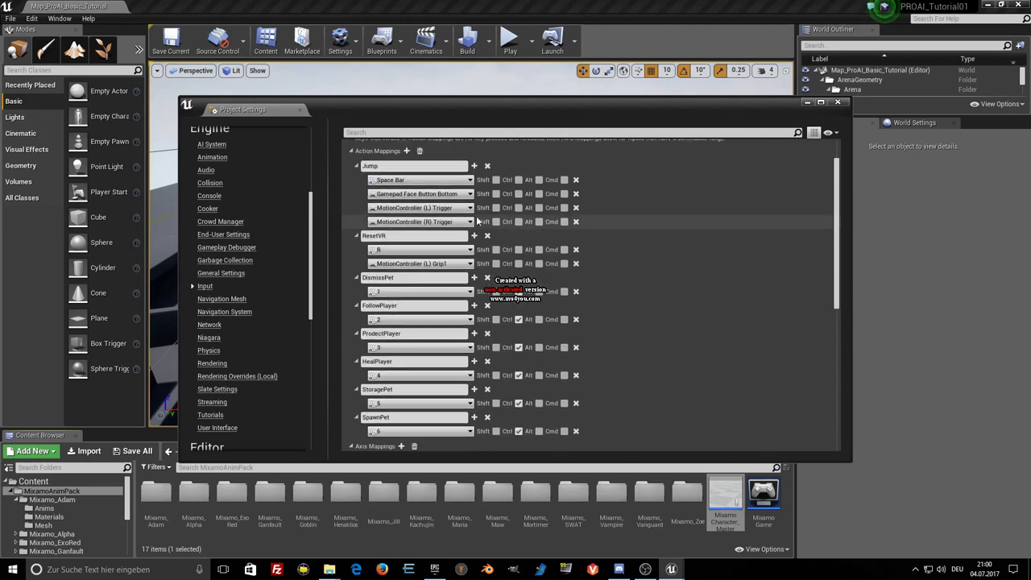
pyautogui.scroll(1, 402, 255)
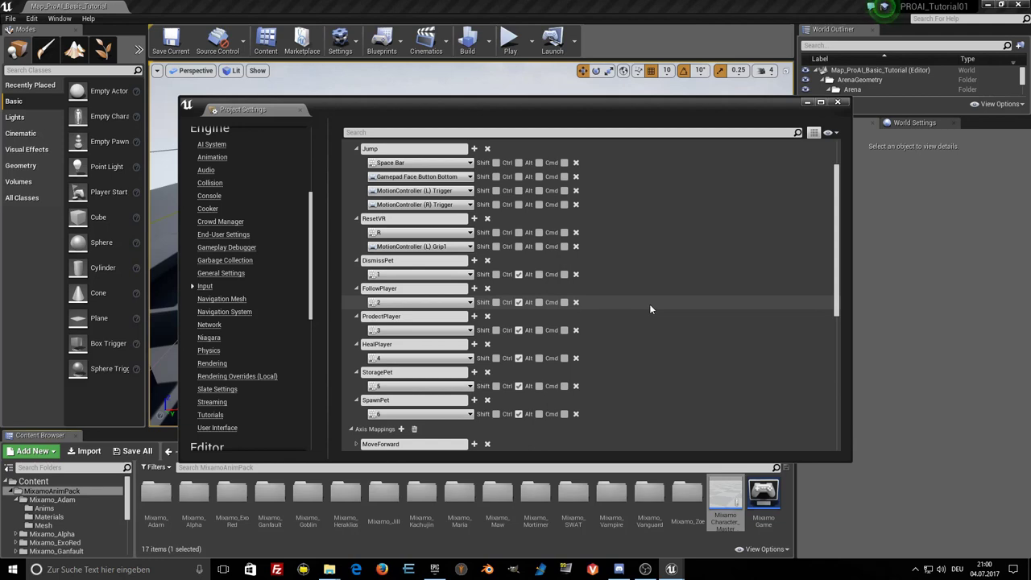
pyautogui.click(837, 103)
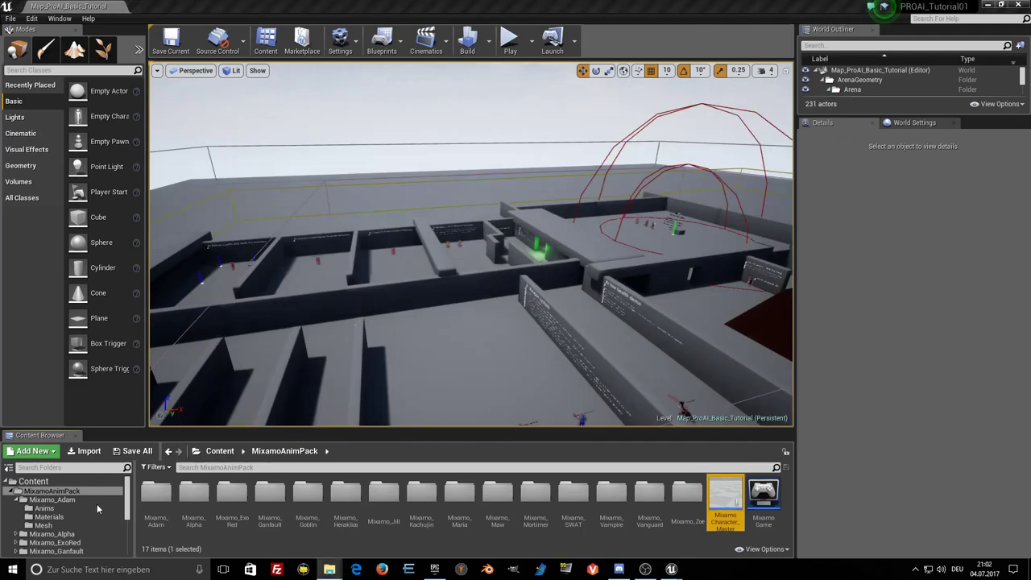
# Browse to PROAI/Blueprints/PlayerCharacter and open the BP_Basic_Character blueprint.
pyautogui.scroll(-5, 97, 505)
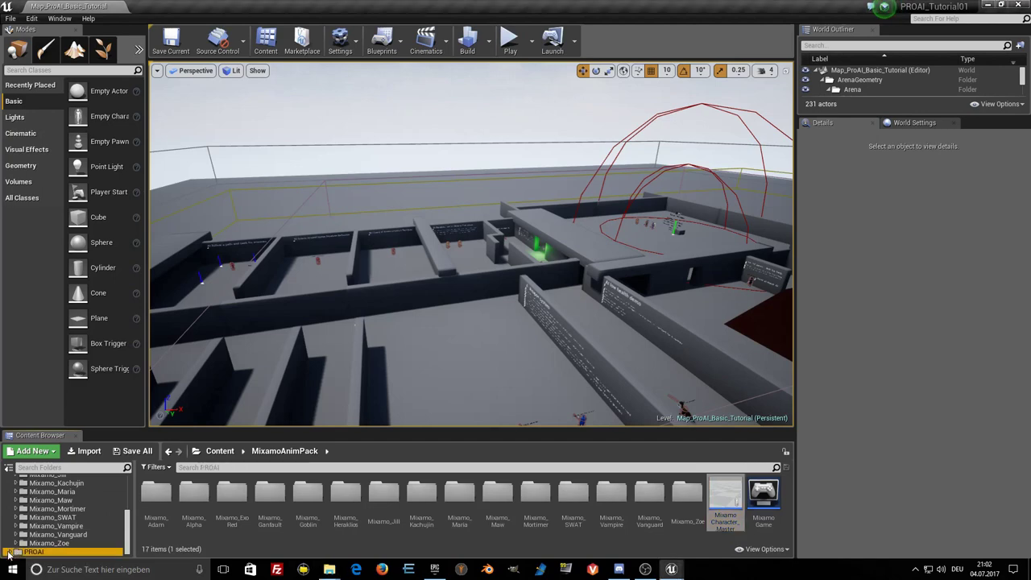
pyautogui.click(32, 552)
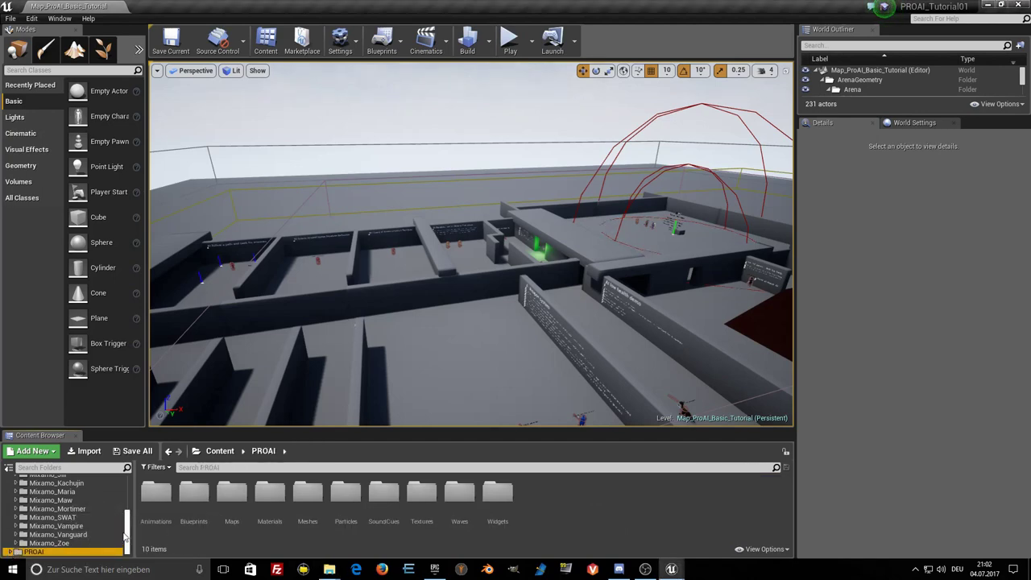
pyautogui.click(15, 552)
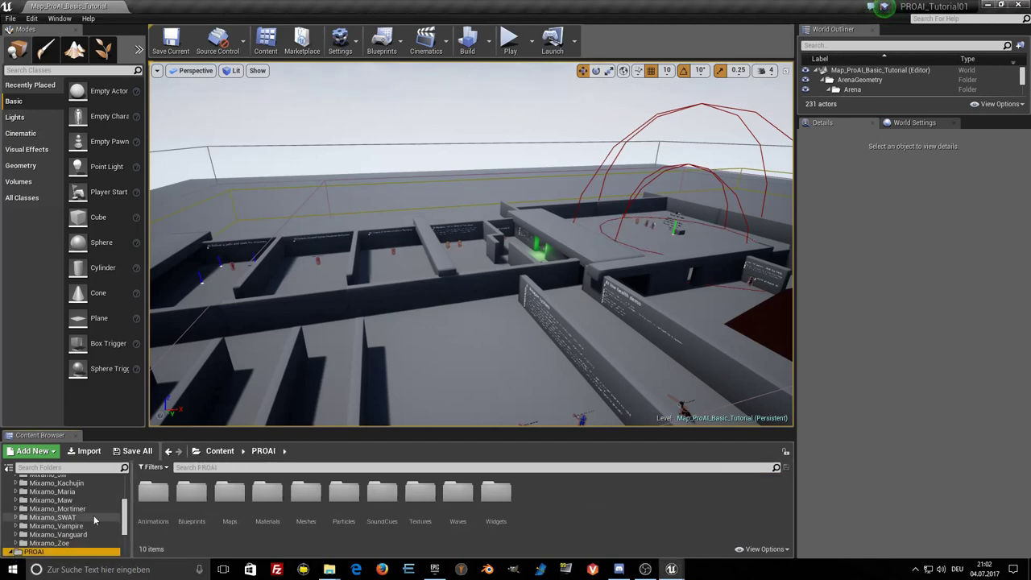
pyautogui.scroll(-3, 94, 515)
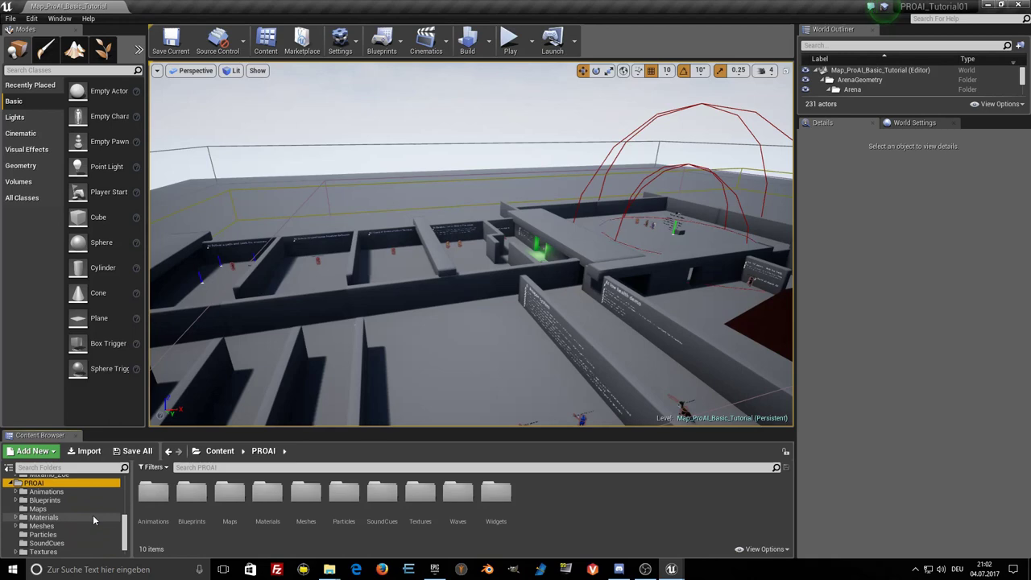
pyautogui.click(16, 500)
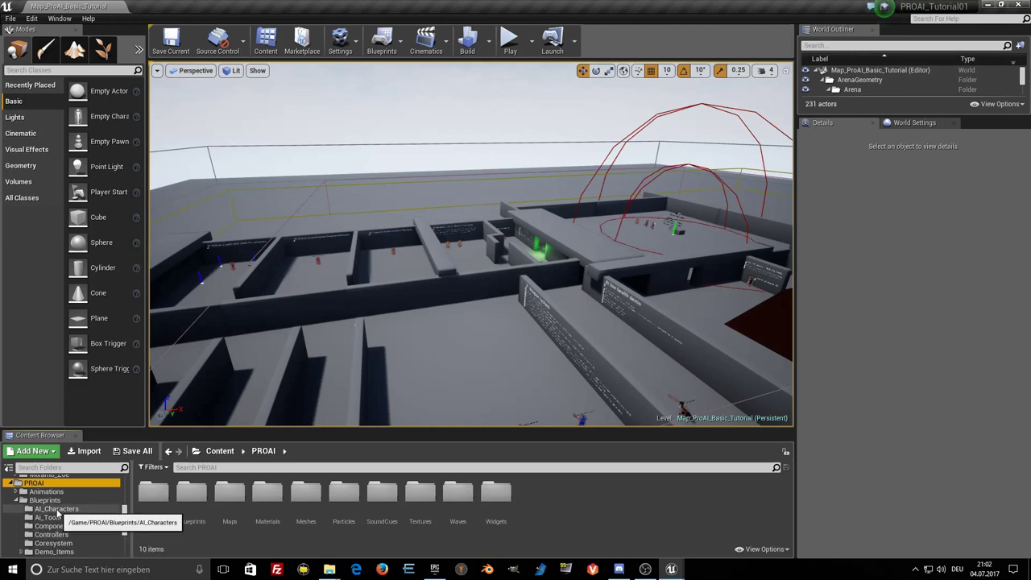
pyautogui.scroll(-2, 69, 528)
pyautogui.scroll(-1, 68, 531)
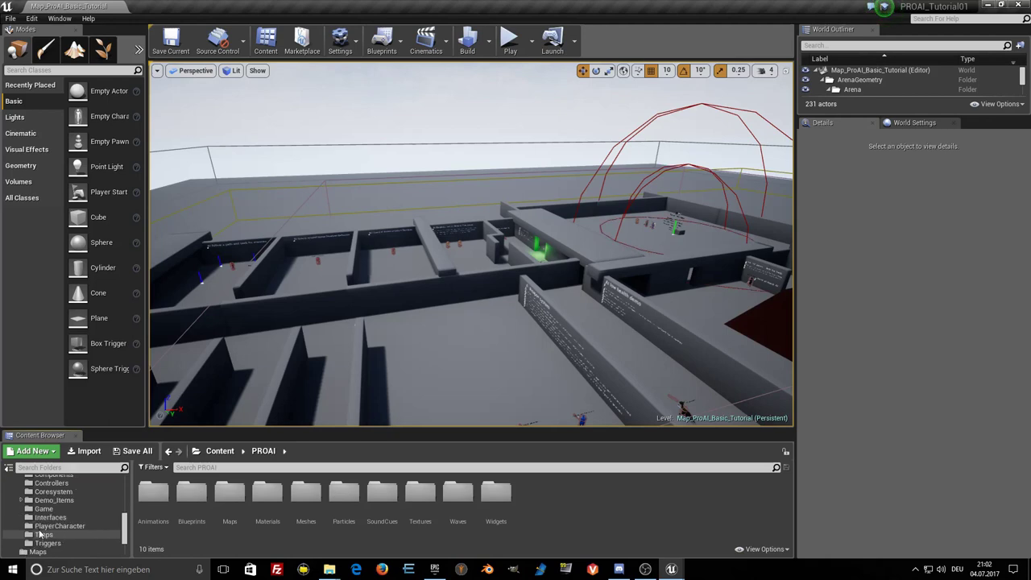
pyautogui.click(29, 528)
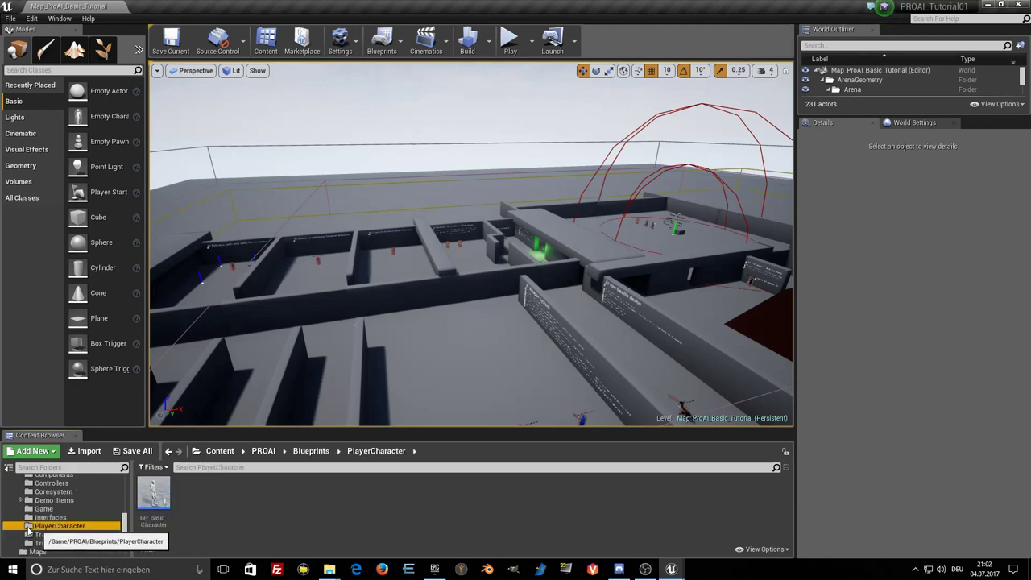
pyautogui.click(153, 495)
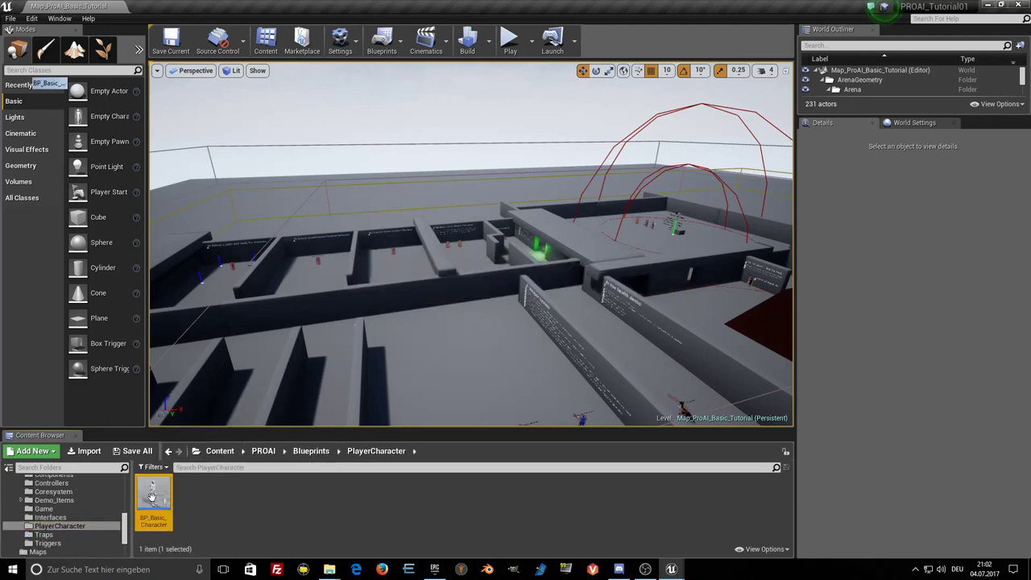
# Select and copy BP_Basic_Character's Pet input, loot window and message widget node groups.
pyautogui.scroll(-2, 377, 270)
pyautogui.scroll(-2, 377, 270)
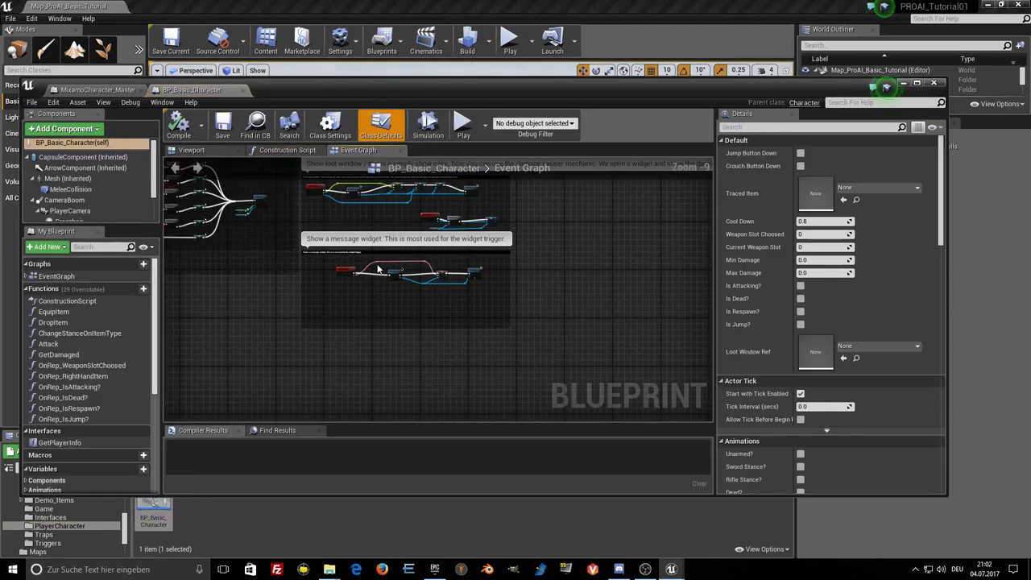
pyautogui.scroll(-3, 377, 270)
pyautogui.moveTo(296, 309); pyautogui.dragTo(331, 279, button='right')
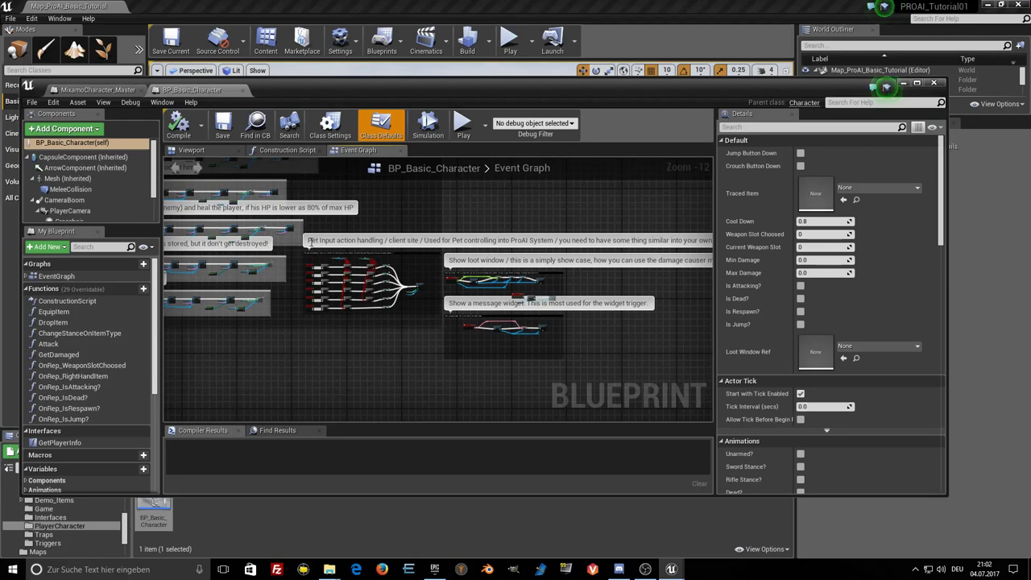
pyautogui.scroll(3, 310, 242)
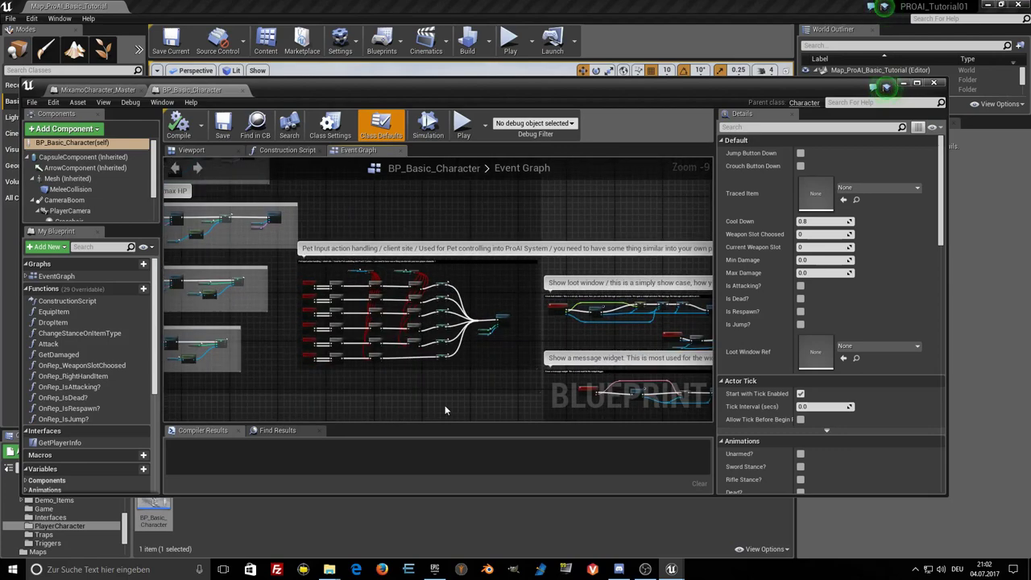
pyautogui.scroll(-2, 514, 212)
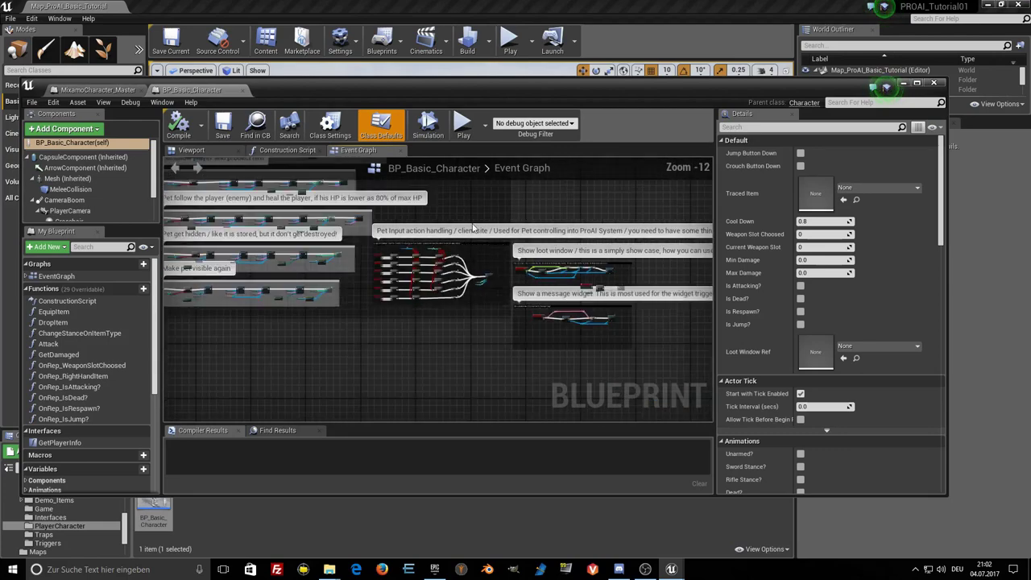
pyautogui.scroll(1, 579, 336)
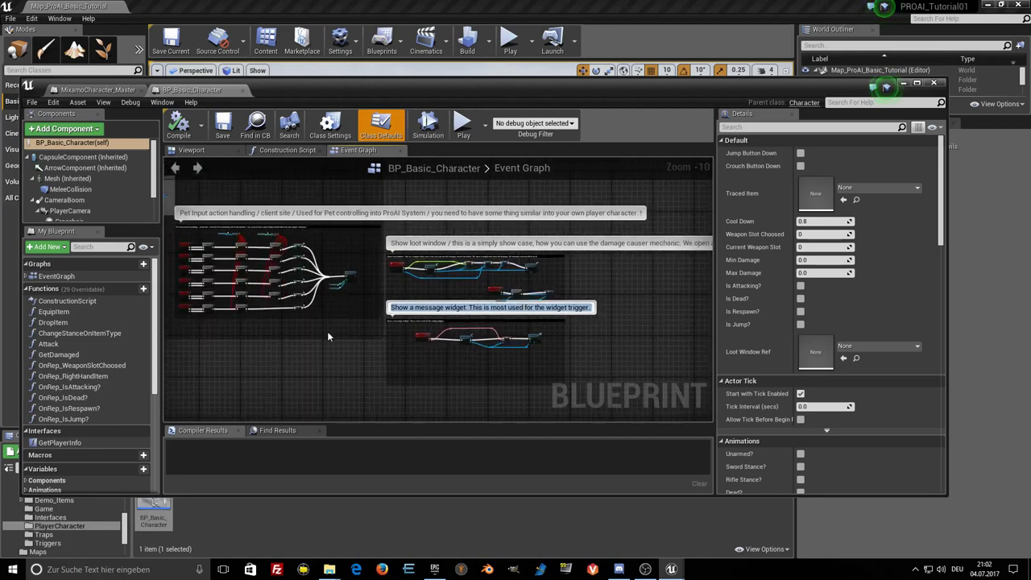
pyautogui.moveTo(328, 331); pyautogui.dragTo(398, 328, button='right')
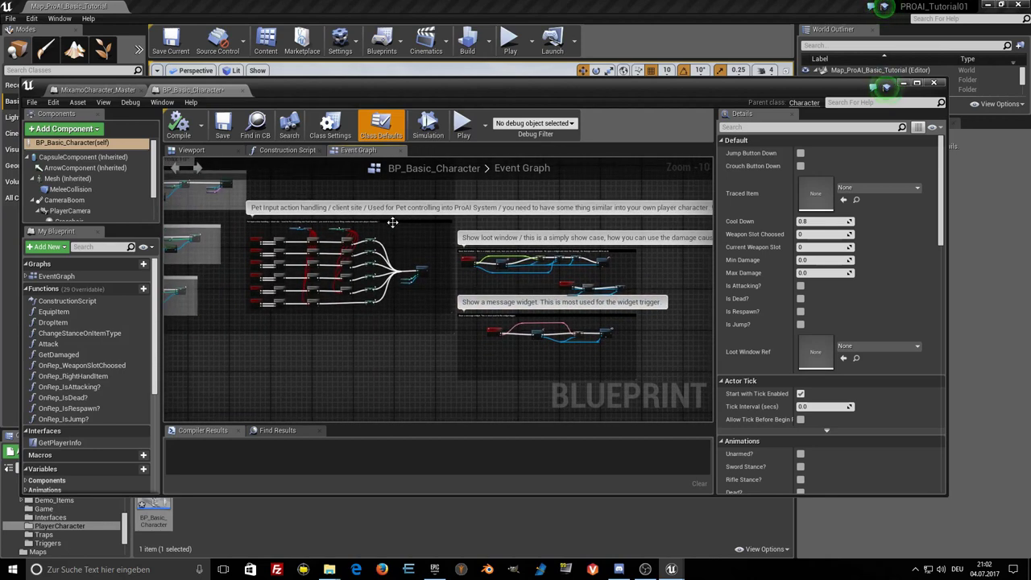
pyautogui.moveTo(240, 219); pyautogui.dragTo(390, 296)
pyautogui.moveTo(455, 229); pyautogui.dragTo(649, 377)
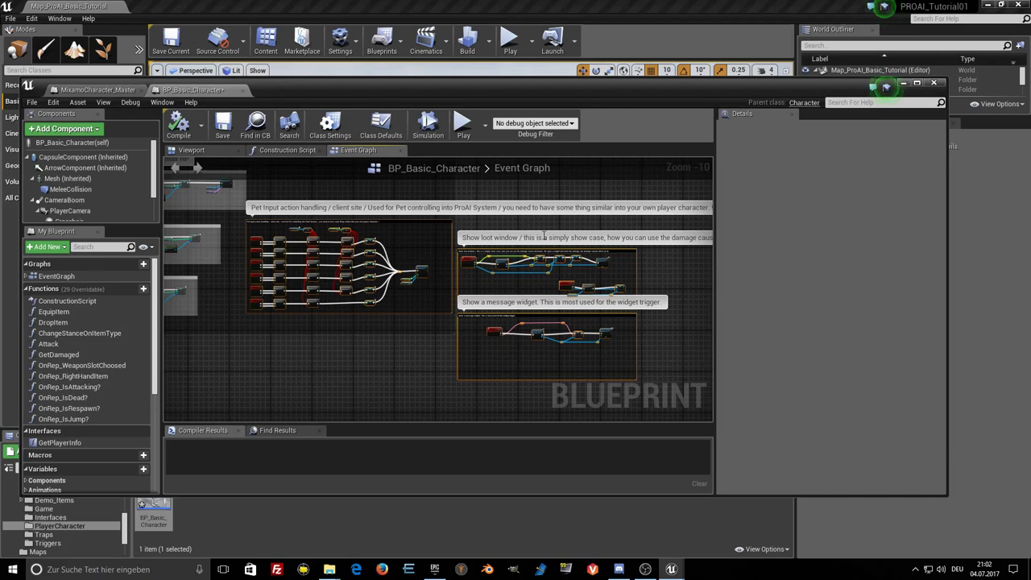
pyautogui.click(94, 89)
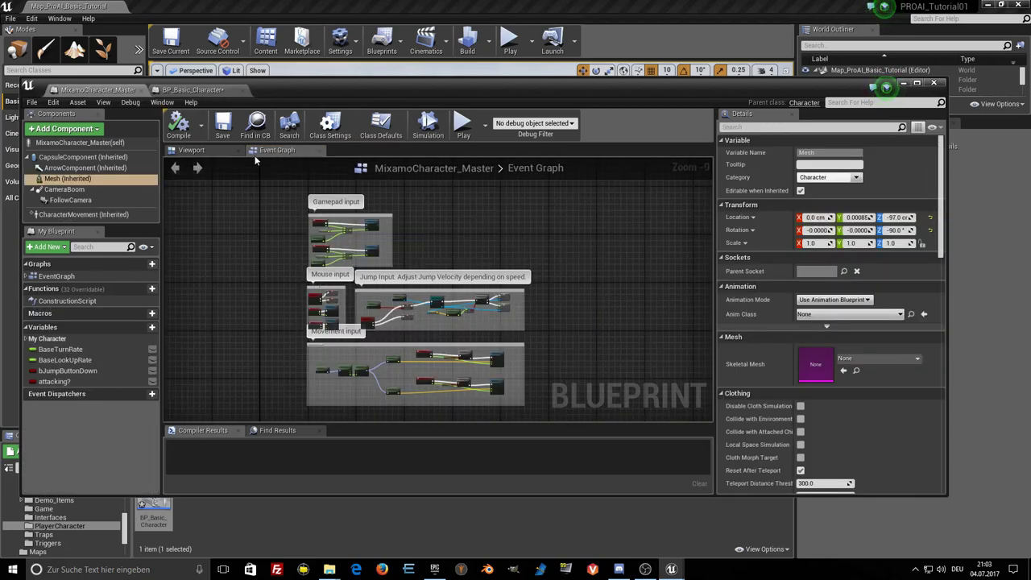
# Paste the copied ProAI node groups into empty Event Graph space and zoom onto Pet Ref.
pyautogui.moveTo(588, 301); pyautogui.dragTo(467, 211, button='right')
pyautogui.moveTo(488, 306); pyautogui.dragTo(434, 296, button='right')
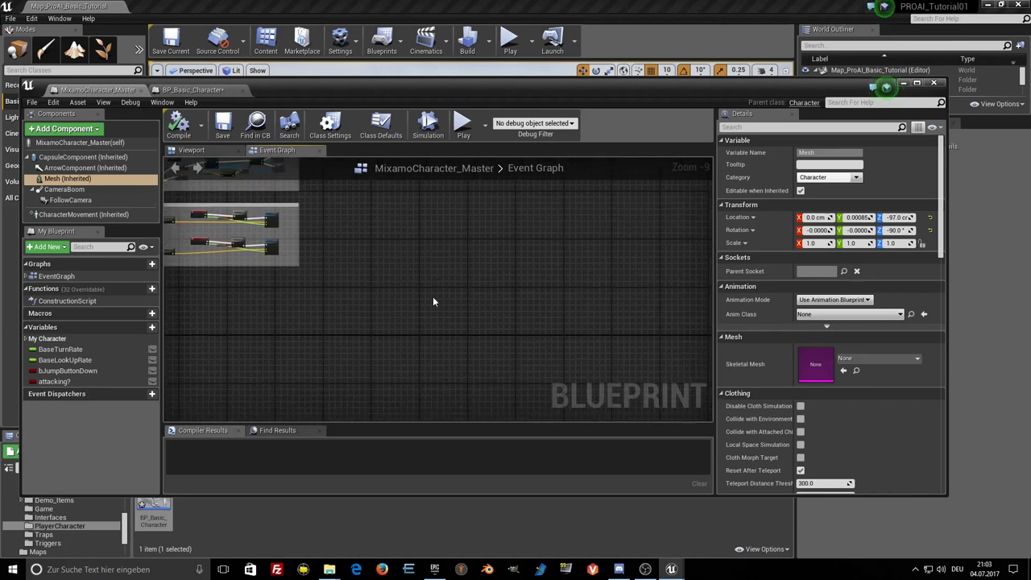
pyautogui.click(433, 301)
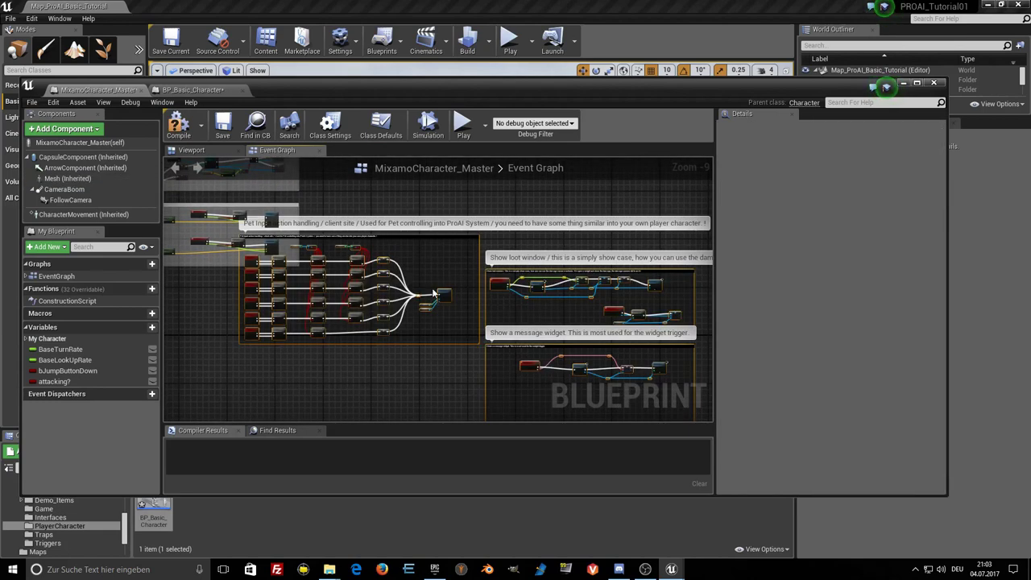
pyautogui.moveTo(414, 248); pyautogui.dragTo(477, 259, button='right')
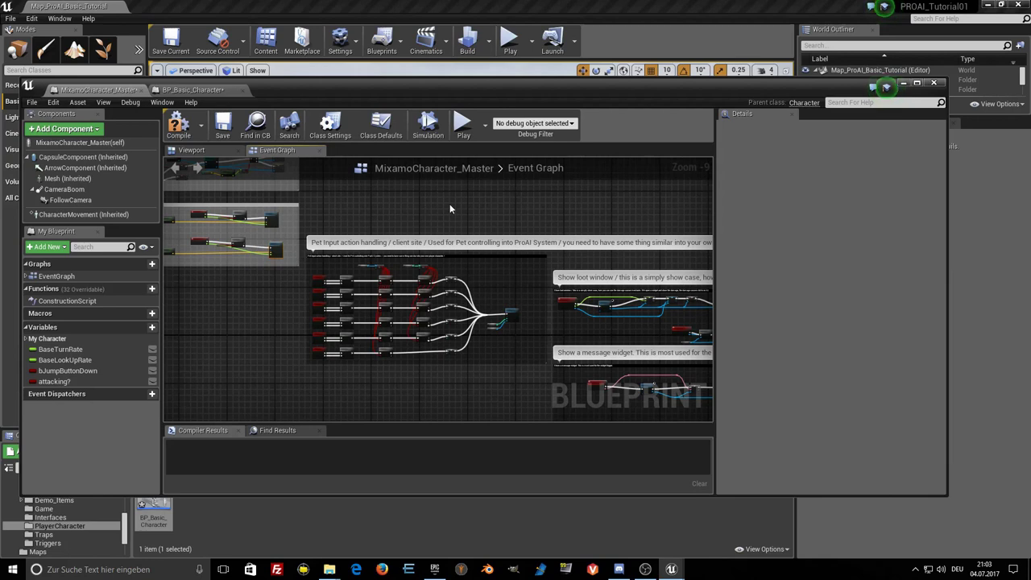
pyautogui.moveTo(441, 212); pyautogui.dragTo(353, 164, button='right')
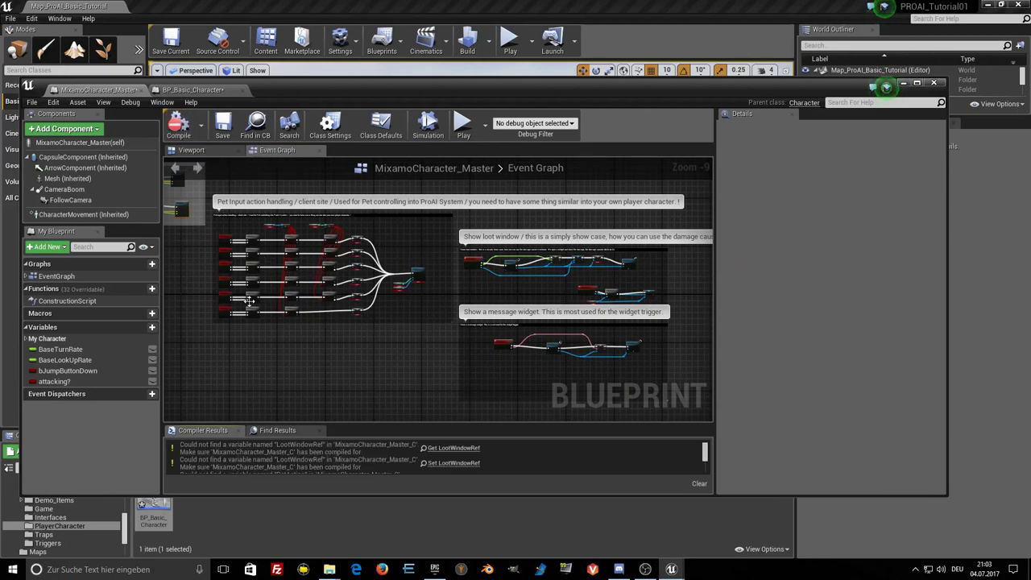
pyautogui.scroll(4, 270, 314)
pyautogui.scroll(2, 322, 290)
pyautogui.scroll(-1, 354, 278)
pyautogui.scroll(2, 374, 271)
pyautogui.scroll(2, 354, 270)
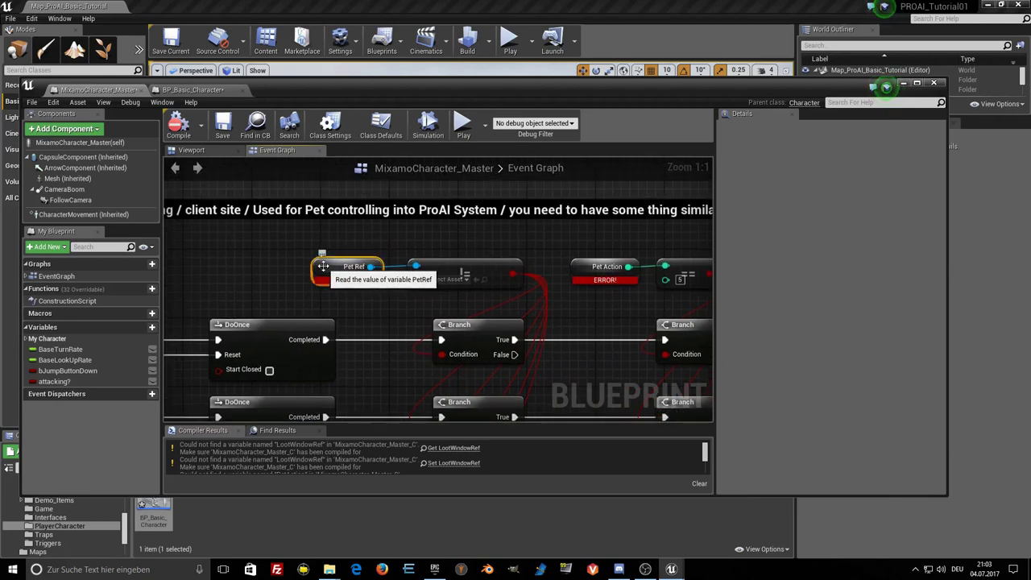
pyautogui.rightClick(322, 266)
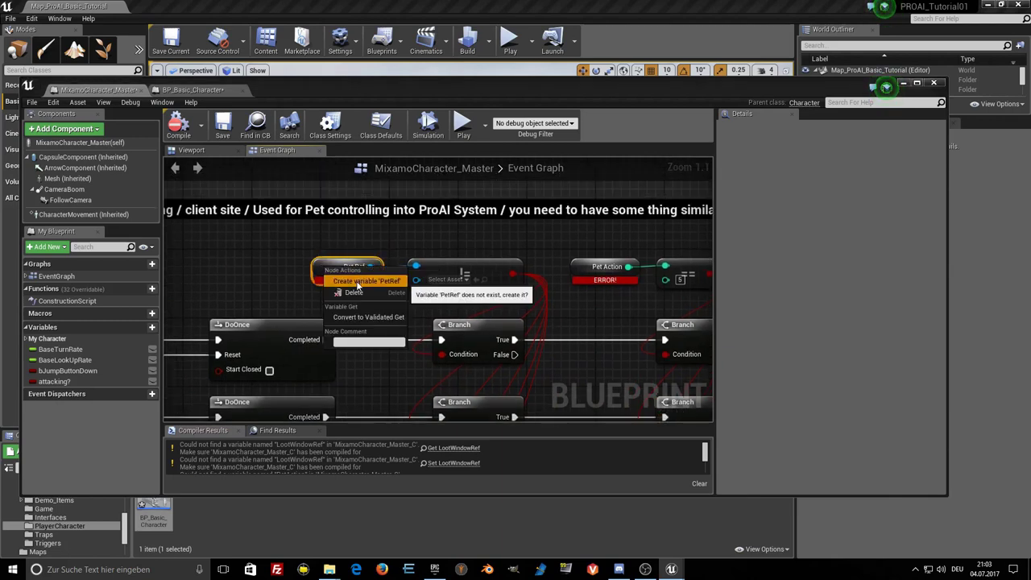
# Create the missing PetRef and PetAction variables from their unresolved nodes.
pyautogui.click(356, 280)
pyautogui.moveTo(394, 322); pyautogui.dragTo(309, 244, button='right')
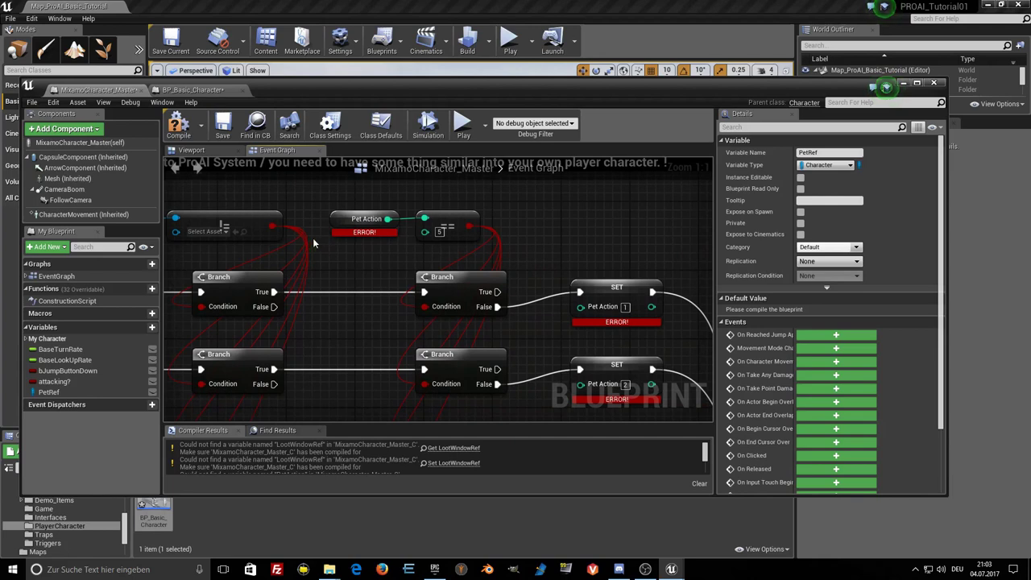
pyautogui.click(340, 217)
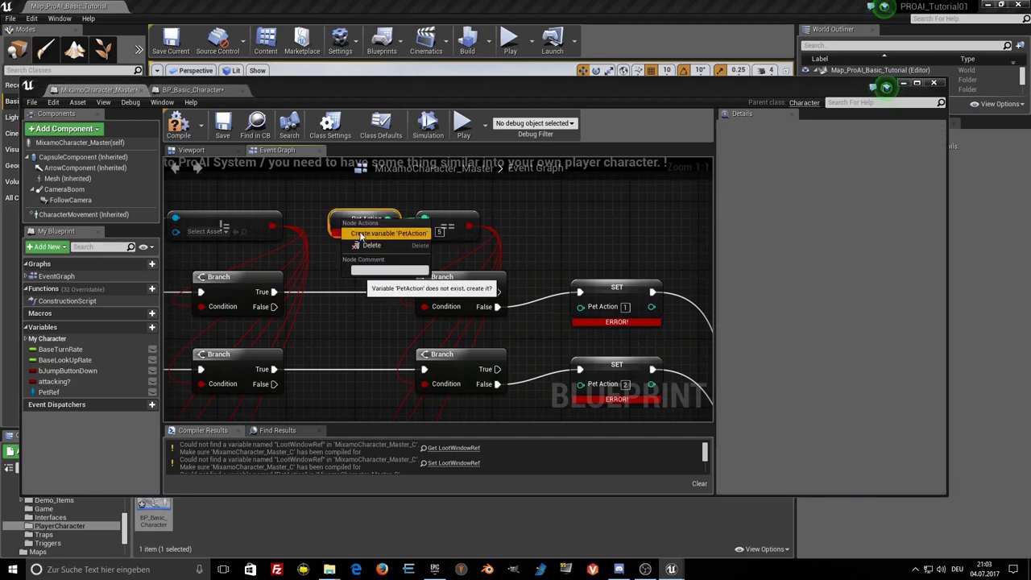
pyautogui.moveTo(429, 327); pyautogui.dragTo(258, 242, button='right')
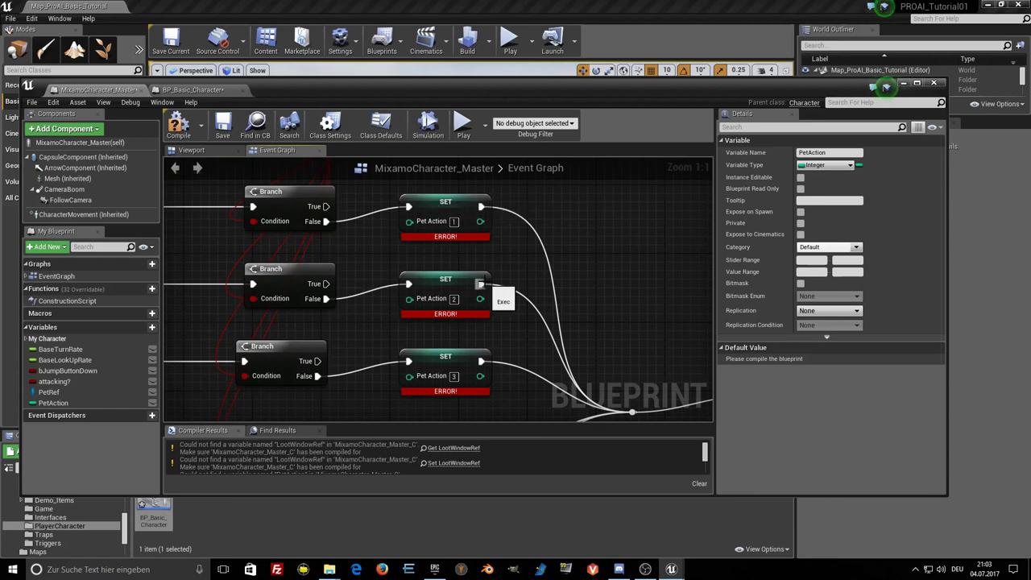
# Inspect the actions on the SET node and the Pet Action node without changing anything.
pyautogui.scroll(-2, 480, 283)
pyautogui.moveTo(481, 283); pyautogui.dragTo(448, 286, button='right')
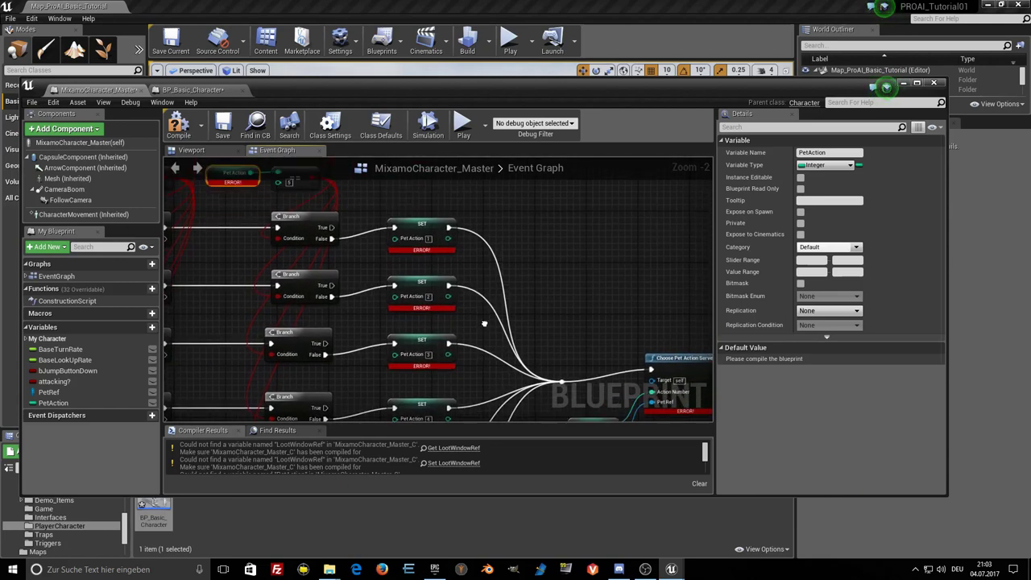
pyautogui.rightClick(407, 227)
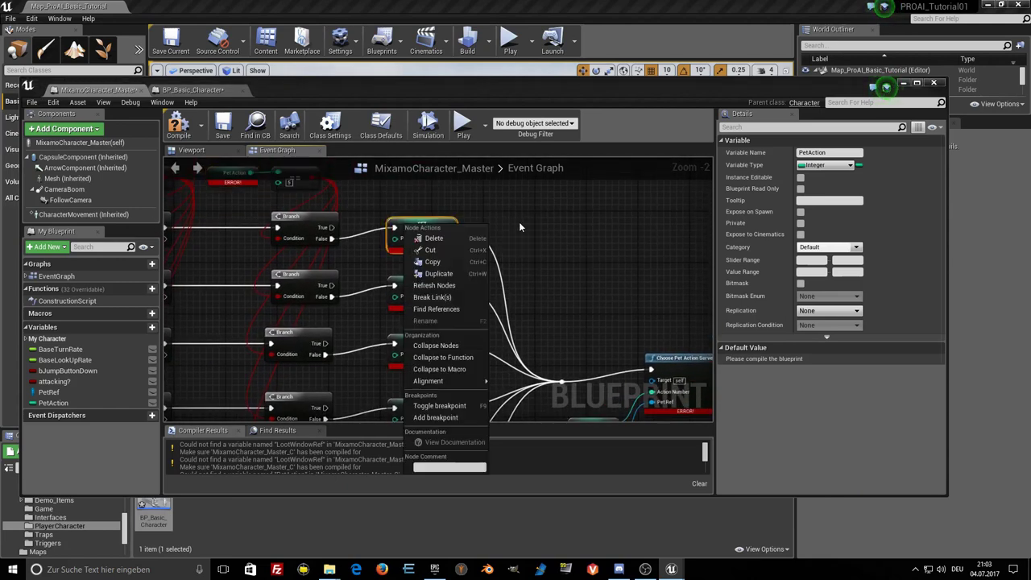
pyautogui.click(538, 224)
pyautogui.moveTo(565, 299); pyautogui.dragTo(386, 181, button='right')
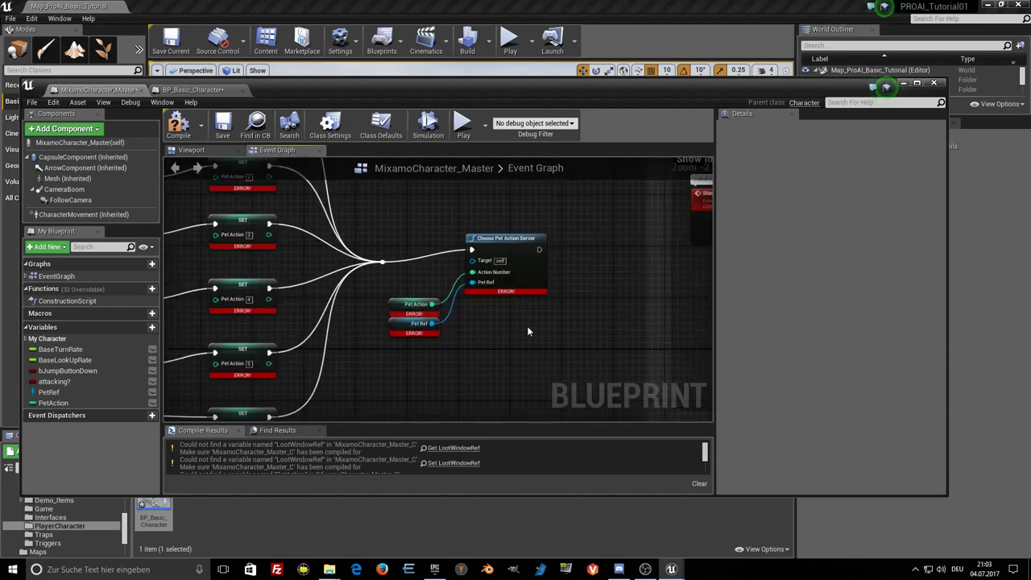
pyautogui.scroll(1, 515, 326)
pyautogui.scroll(1, 462, 306)
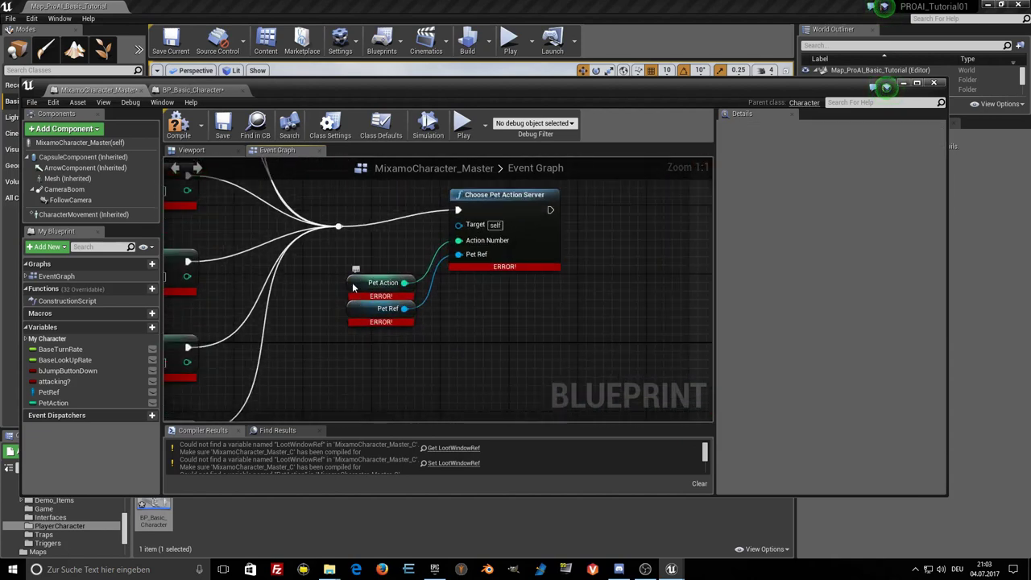
pyautogui.rightClick(352, 287)
pyautogui.moveTo(469, 340); pyautogui.dragTo(480, 295, button='right')
# Locate the unresolved loot window SET node and bring up its actions.
pyautogui.moveTo(347, 262)
pyautogui.mouseDown(button='right')
pyautogui.moveTo(541, 337)
pyautogui.moveTo(356, 327)
pyautogui.mouseUp(button='right')
pyautogui.scroll(-3, 367, 321)
pyautogui.scroll(-2, 368, 320)
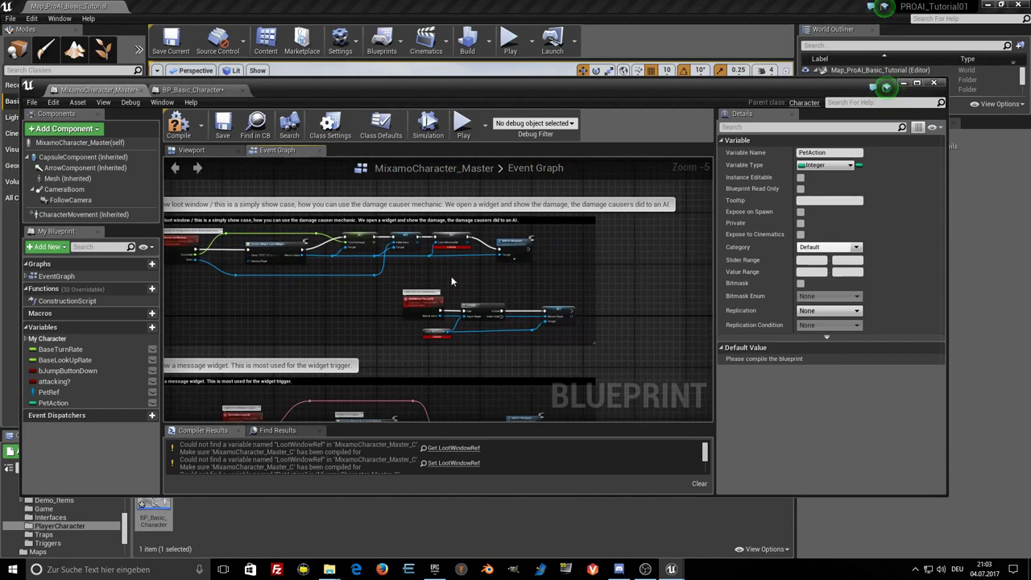
pyautogui.scroll(5, 451, 281)
pyautogui.moveTo(453, 266); pyautogui.dragTo(486, 327, button='right')
pyautogui.rightClick(458, 247)
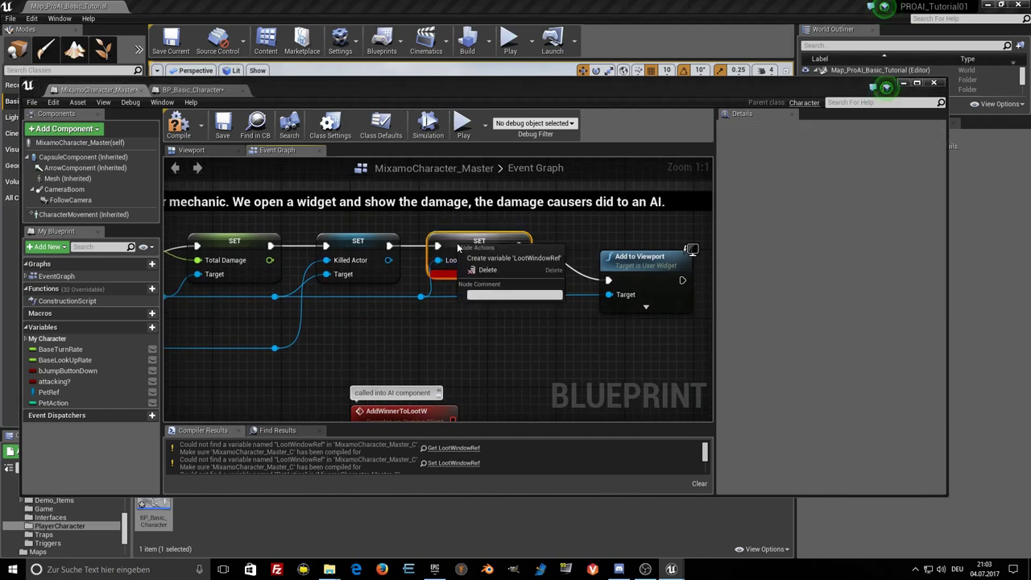
# Create the LootWindowRef variable and review the loot window and Pet input groups.
pyautogui.click(499, 258)
pyautogui.click(487, 261)
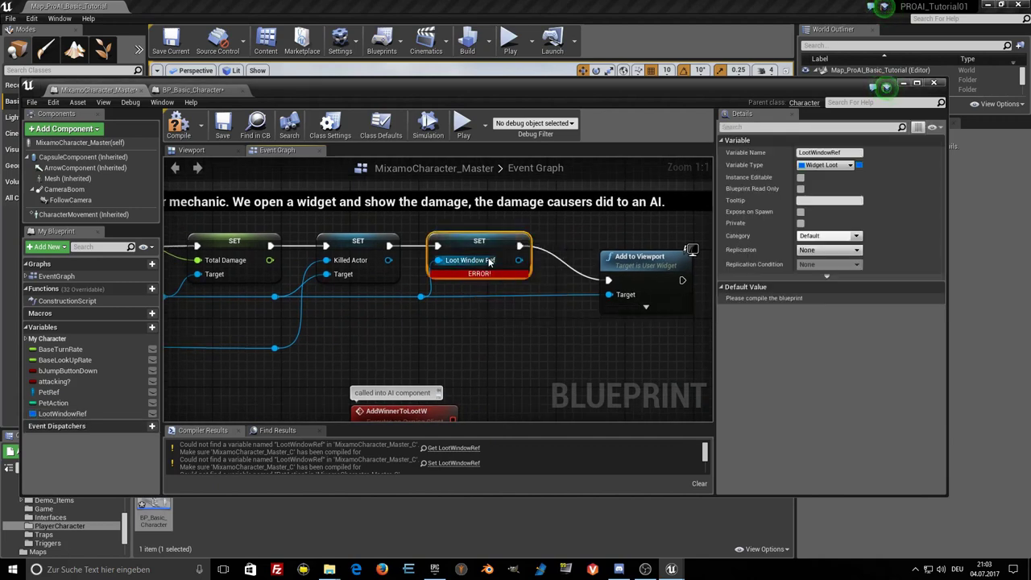
pyautogui.moveTo(497, 220); pyautogui.dragTo(493, 95, button='right')
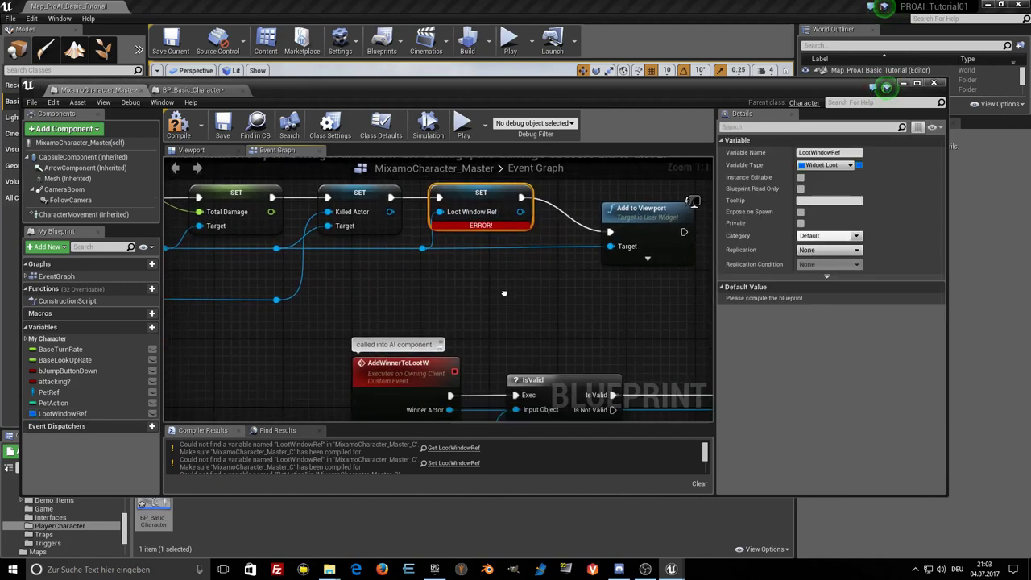
pyautogui.moveTo(518, 260); pyautogui.dragTo(426, 185, button='right')
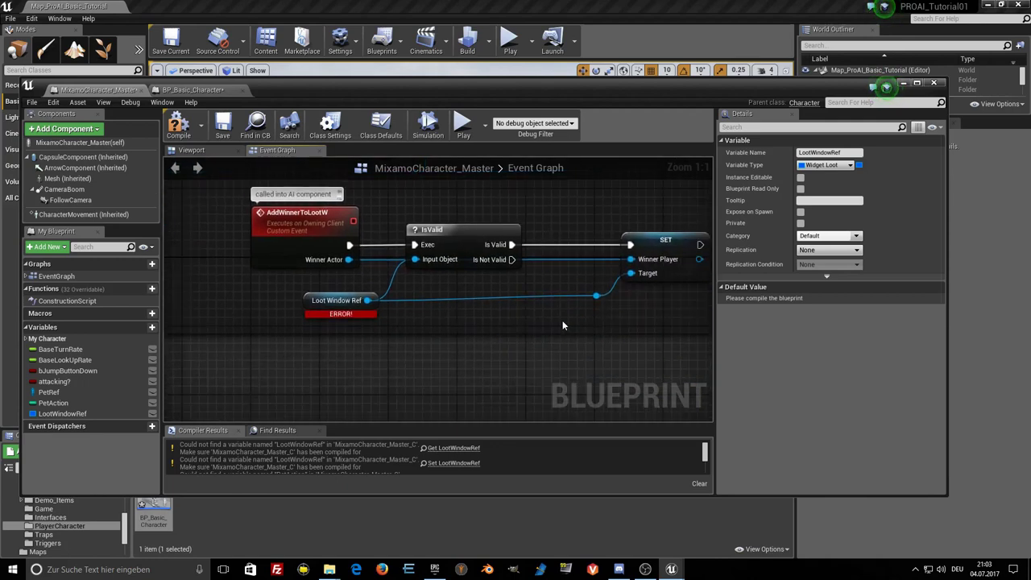
pyautogui.moveTo(566, 318); pyautogui.dragTo(492, 318, button='right')
pyautogui.scroll(-3, 497, 318)
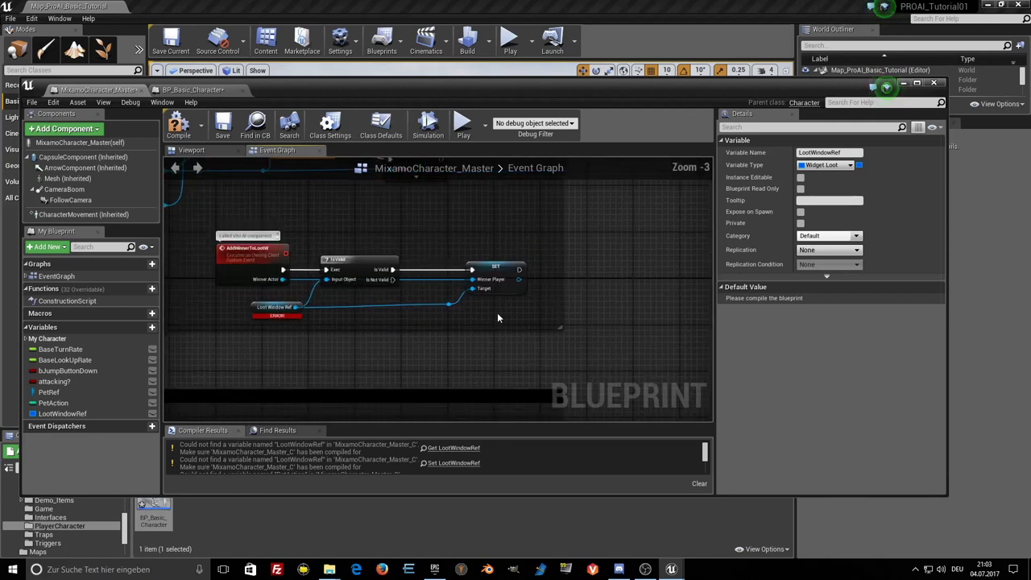
pyautogui.scroll(-2, 497, 318)
pyautogui.moveTo(432, 259); pyautogui.dragTo(518, 311, button='right')
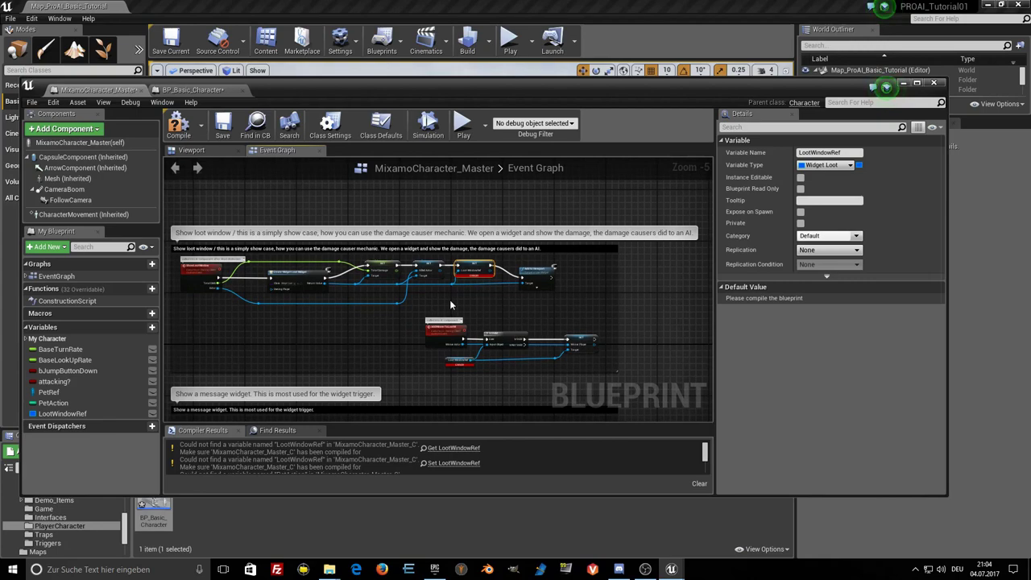
pyautogui.moveTo(242, 282); pyautogui.dragTo(435, 290, button='right')
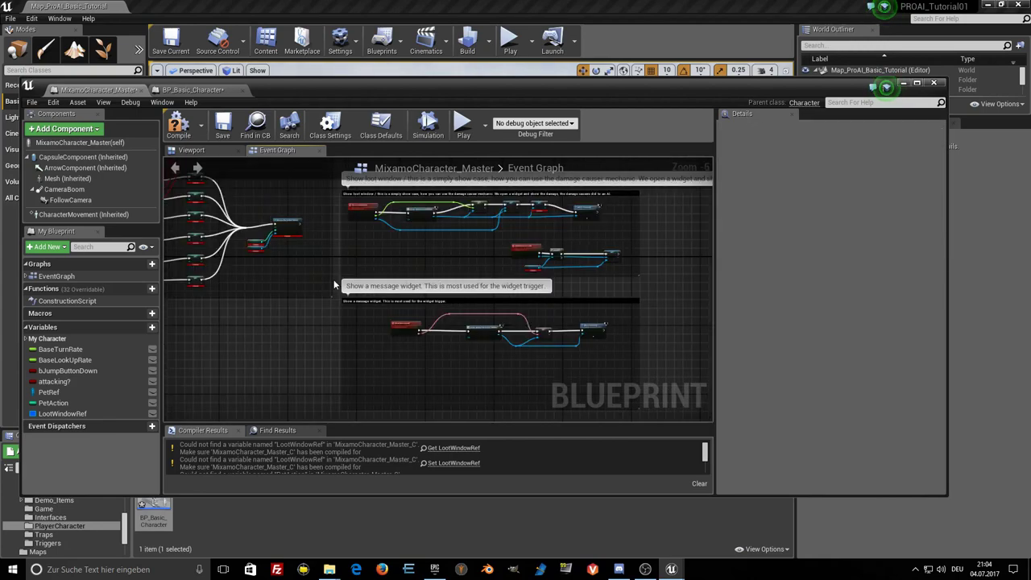
pyautogui.moveTo(287, 339); pyautogui.dragTo(488, 340, button='right')
pyautogui.scroll(-2, 488, 341)
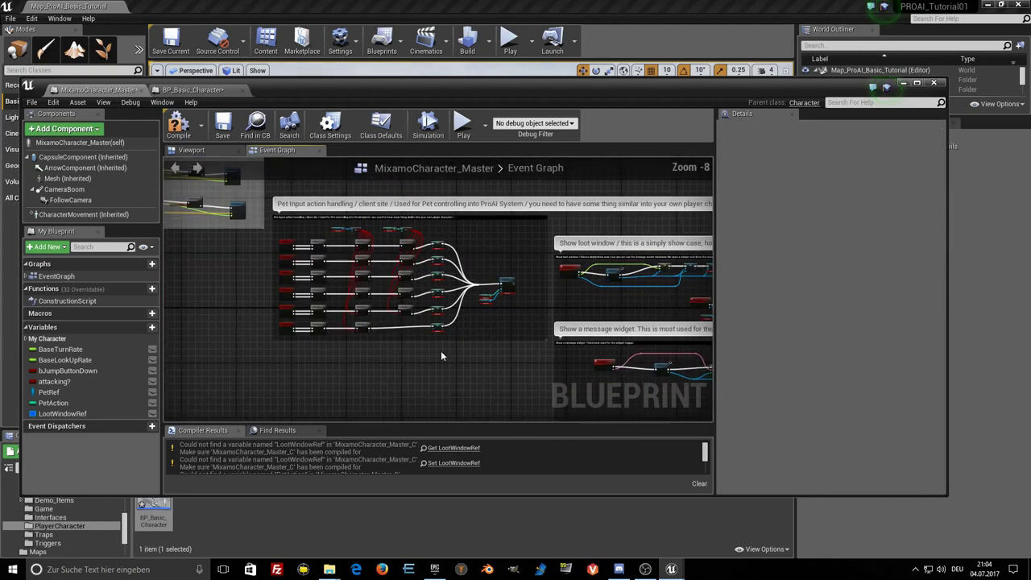
# Compile MixamoCharacter_Master and align Choose Pet Action Server with its incoming wire.
pyautogui.click(178, 129)
pyautogui.moveTo(405, 357); pyautogui.dragTo(388, 343, button='right')
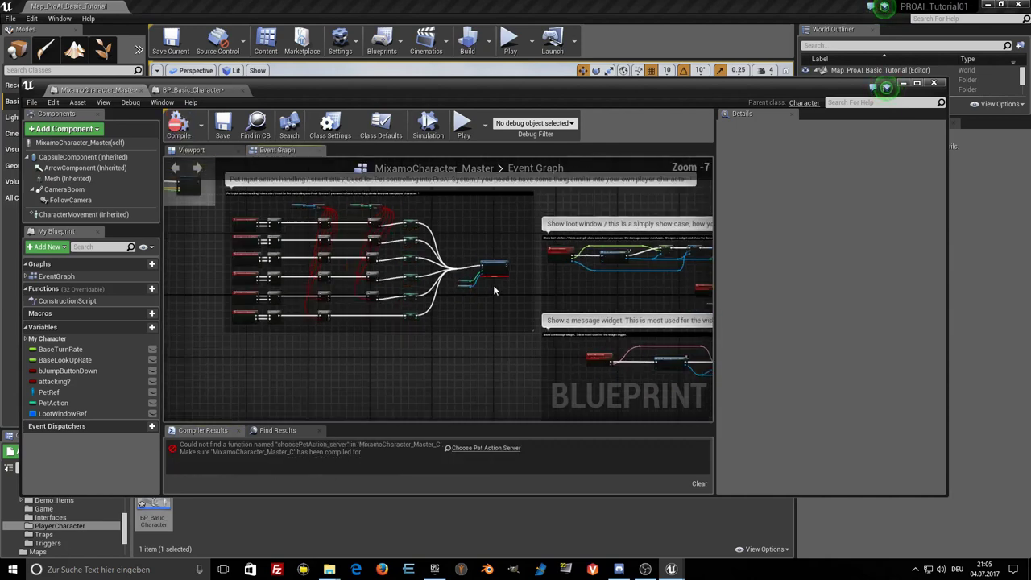
pyautogui.scroll(7, 493, 285)
pyautogui.moveTo(462, 293); pyautogui.dragTo(479, 316, button='right')
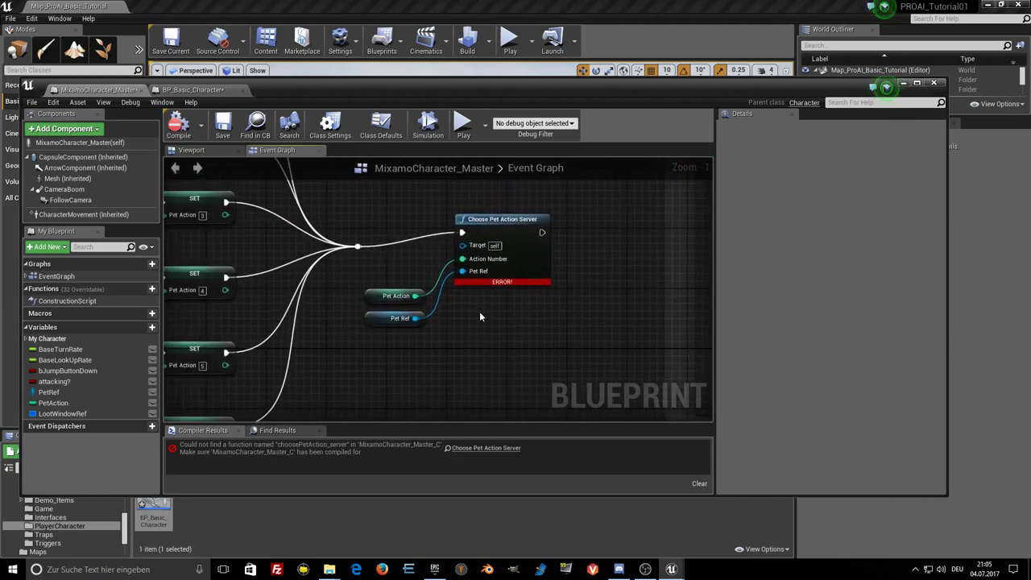
pyautogui.moveTo(480, 317); pyautogui.dragTo(578, 223)
pyautogui.press('q')
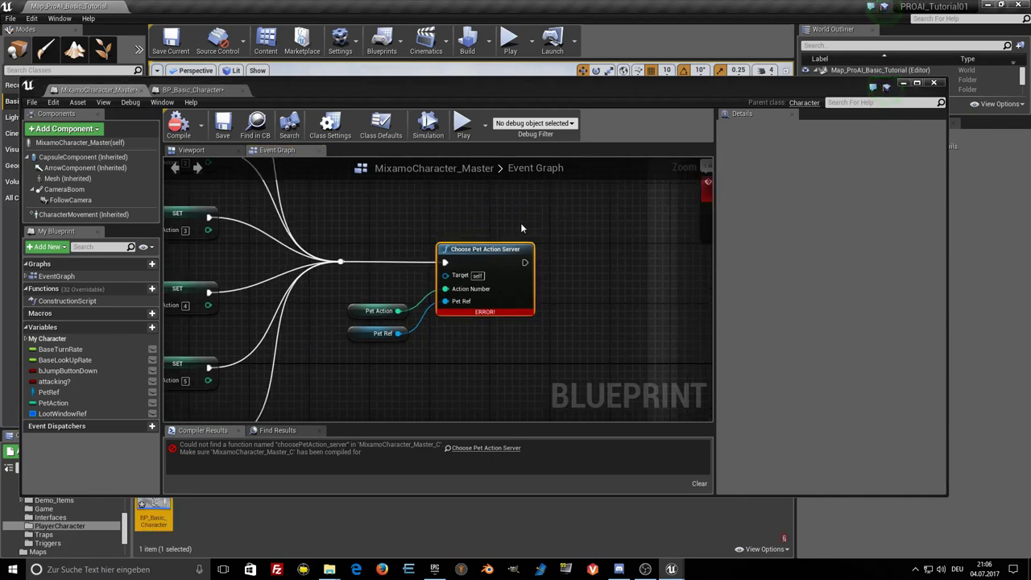
pyautogui.moveTo(482, 313)
pyautogui.click(193, 90)
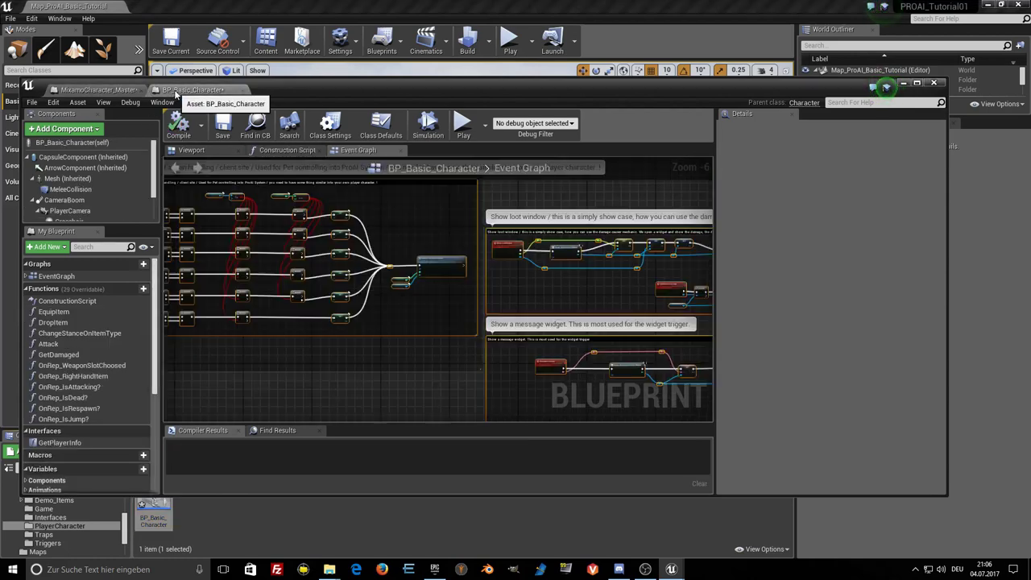
# In BP_Basic_Character, jump to the choosePetAction_server event and survey the pet comment groups.
pyautogui.scroll(5, 373, 294)
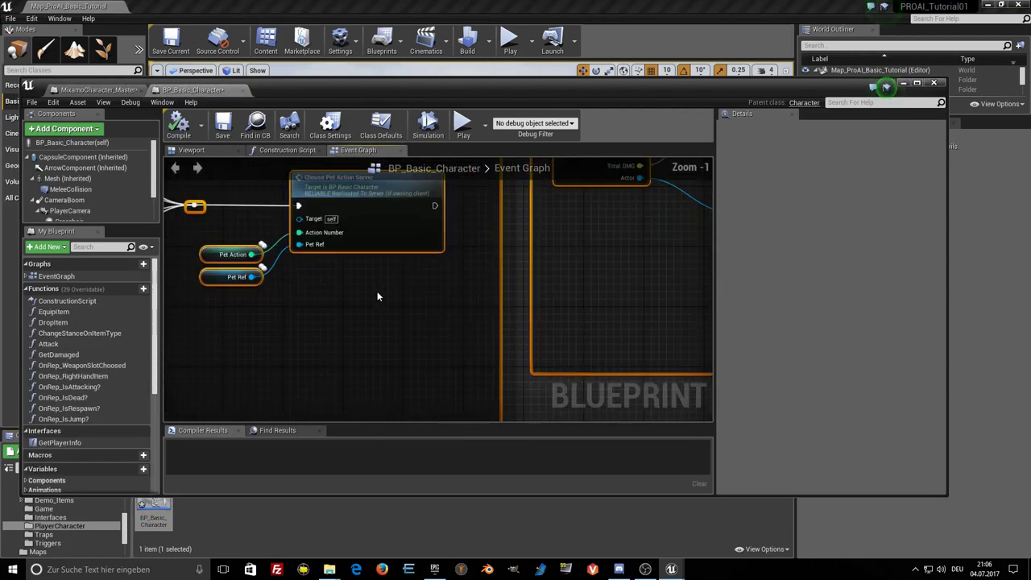
pyautogui.moveTo(377, 291); pyautogui.dragTo(422, 334, button='right')
pyautogui.doubleClick(419, 237)
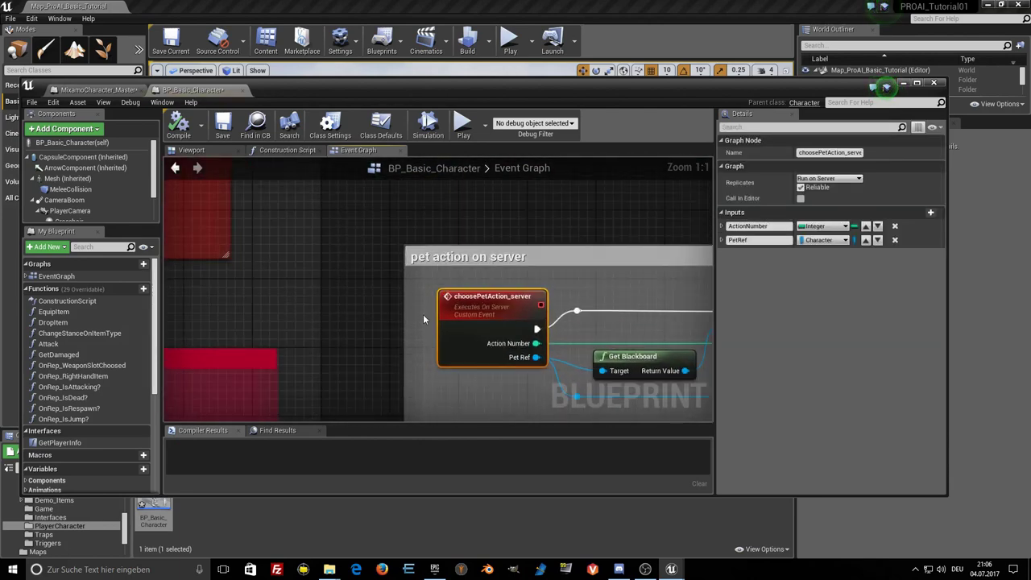
pyautogui.moveTo(423, 315); pyautogui.dragTo(360, 297, button='right')
pyautogui.scroll(-1, 360, 297)
pyautogui.scroll(-1, 361, 297)
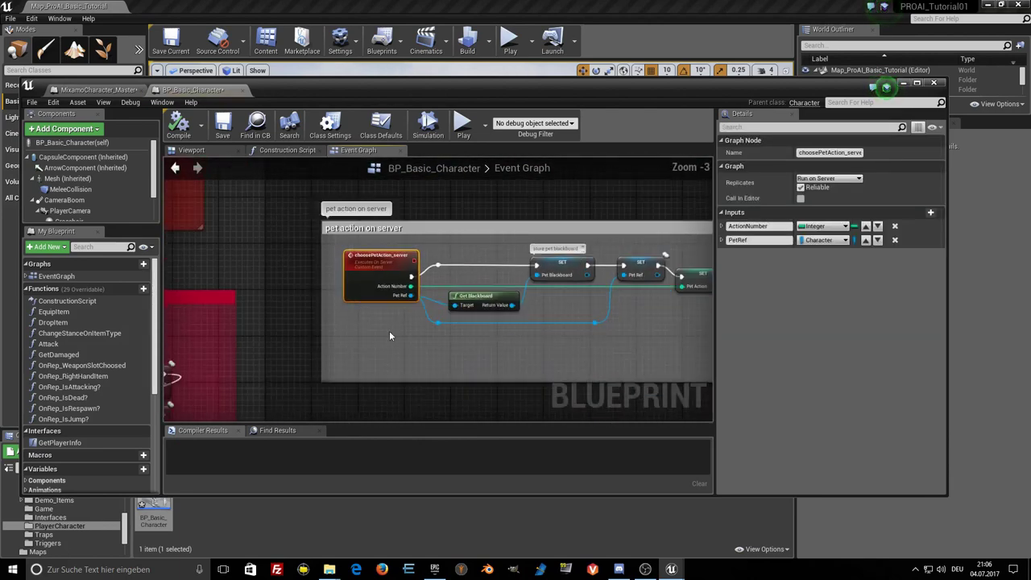
pyautogui.scroll(-1, 339, 297)
pyautogui.scroll(-4, 340, 297)
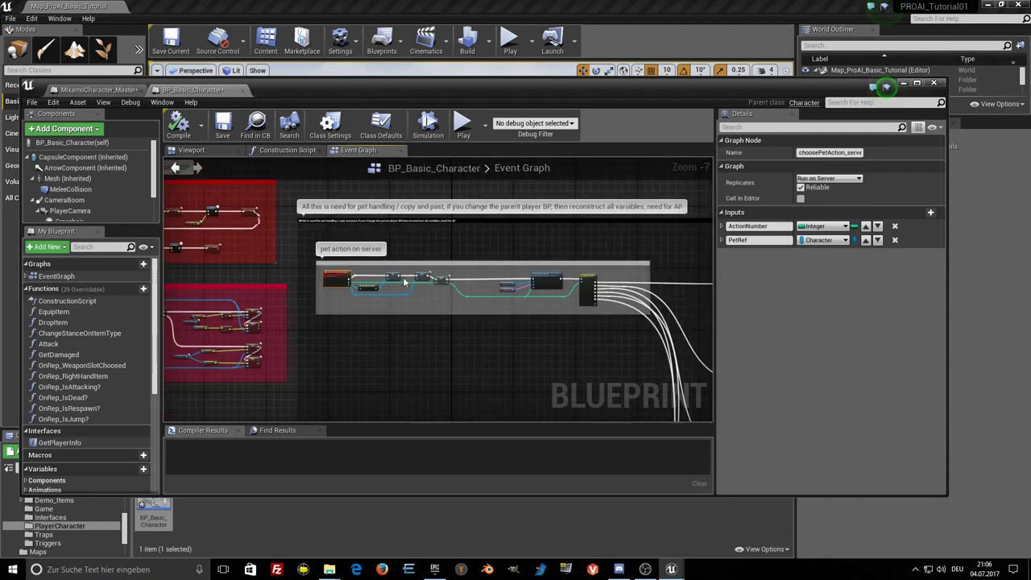
pyautogui.scroll(3, 338, 282)
pyautogui.scroll(2, 338, 282)
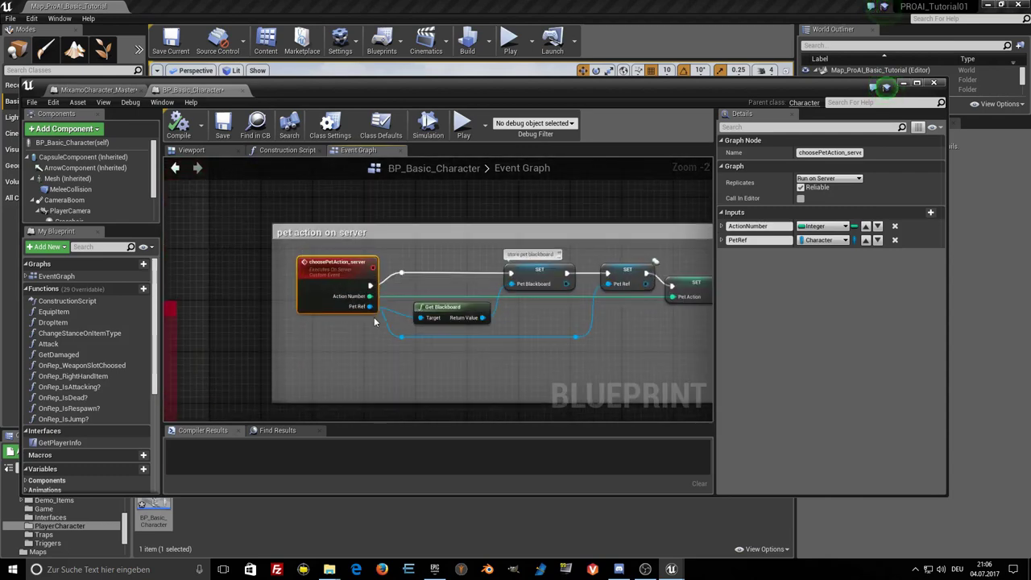
pyautogui.scroll(-3, 374, 316)
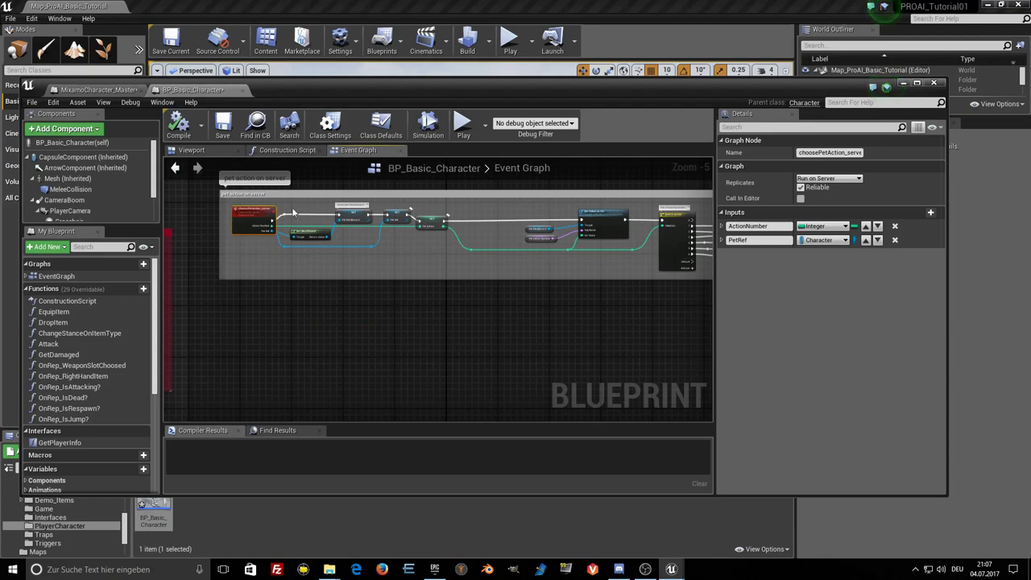
pyautogui.scroll(-1, 415, 314)
pyautogui.scroll(-3, 414, 314)
pyautogui.scroll(-3, 415, 314)
pyautogui.moveTo(177, 230); pyautogui.dragTo(242, 199, button='right')
# Select the pet-handling groups (dismiss, follow, protect, heal, hide) and bring them into MixamoCharacter_Master.
pyautogui.moveTo(242, 187)
pyautogui.mouseDown()
pyautogui.moveTo(542, 421)
pyautogui.moveTo(643, 323)
pyautogui.mouseUp()
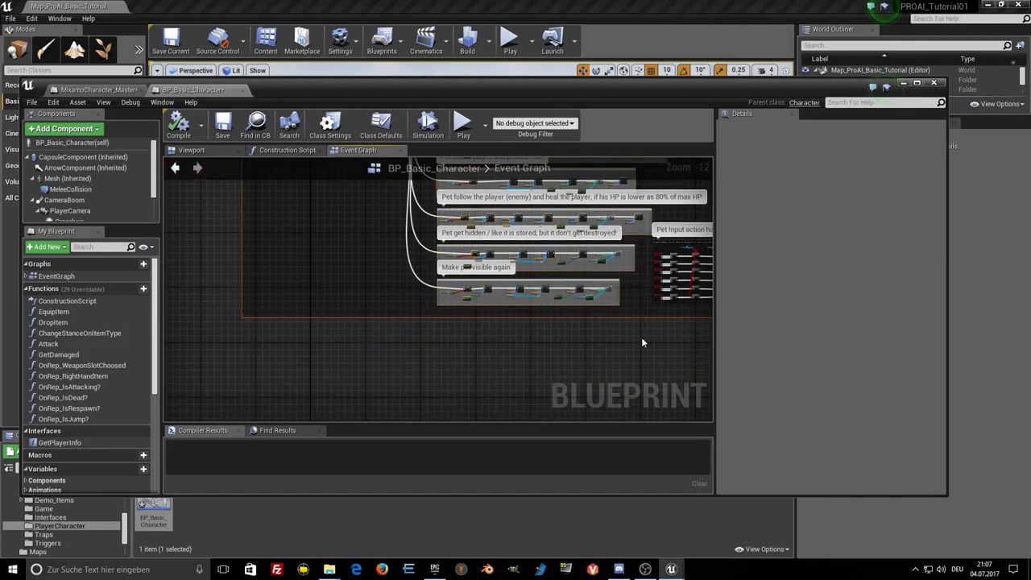
pyautogui.moveTo(641, 336); pyautogui.dragTo(428, 368, button='right')
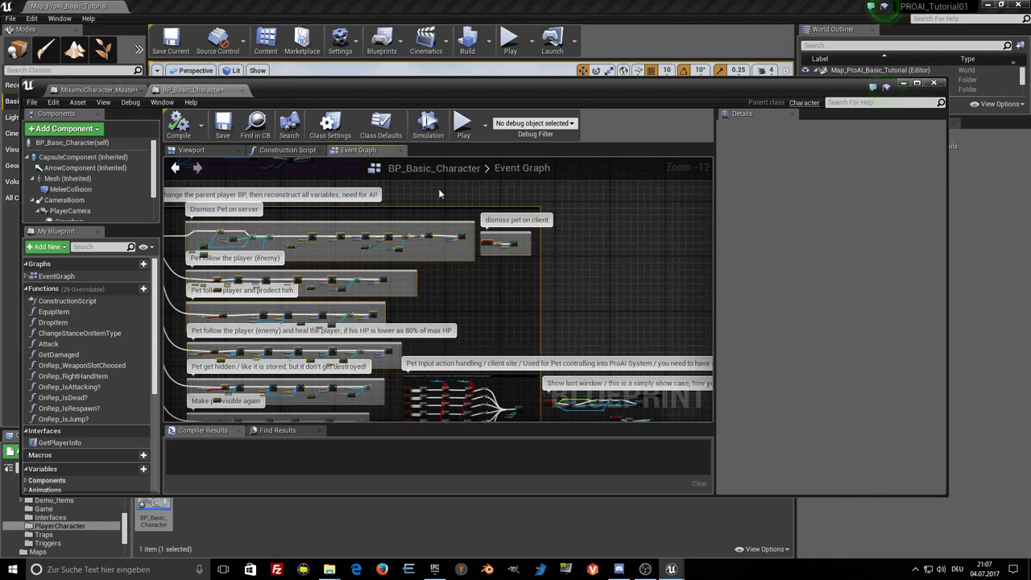
pyautogui.click(109, 89)
pyautogui.moveTo(382, 356)
pyautogui.mouseDown(button='right')
pyautogui.moveTo(420, 271)
pyautogui.moveTo(471, 293)
pyautogui.mouseUp(button='right')
pyautogui.scroll(-3, 421, 272)
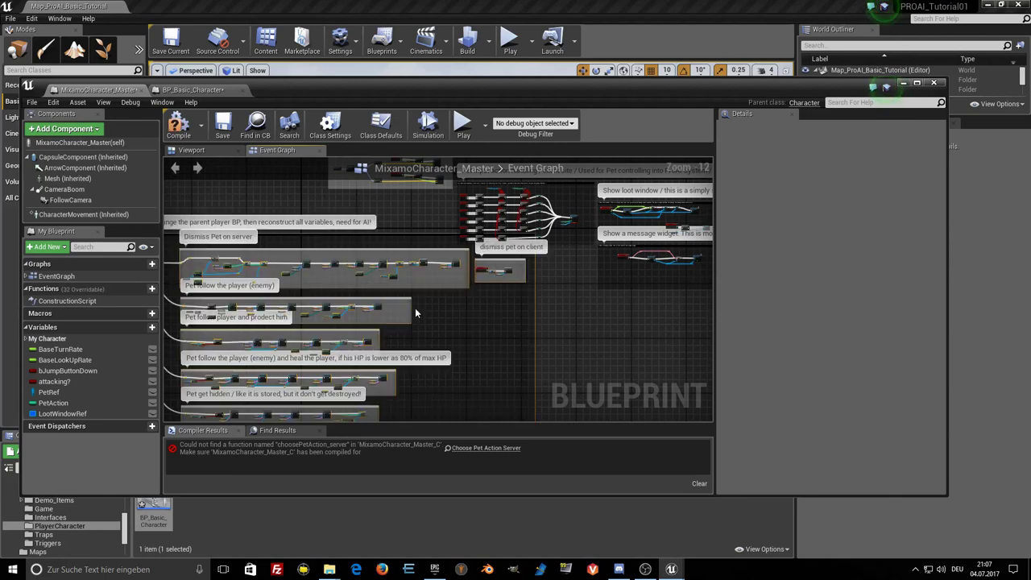
# Move the dismiss pet on client group down and recompile MixamoCharacter_Master with F7.
pyautogui.scroll(6, 489, 229)
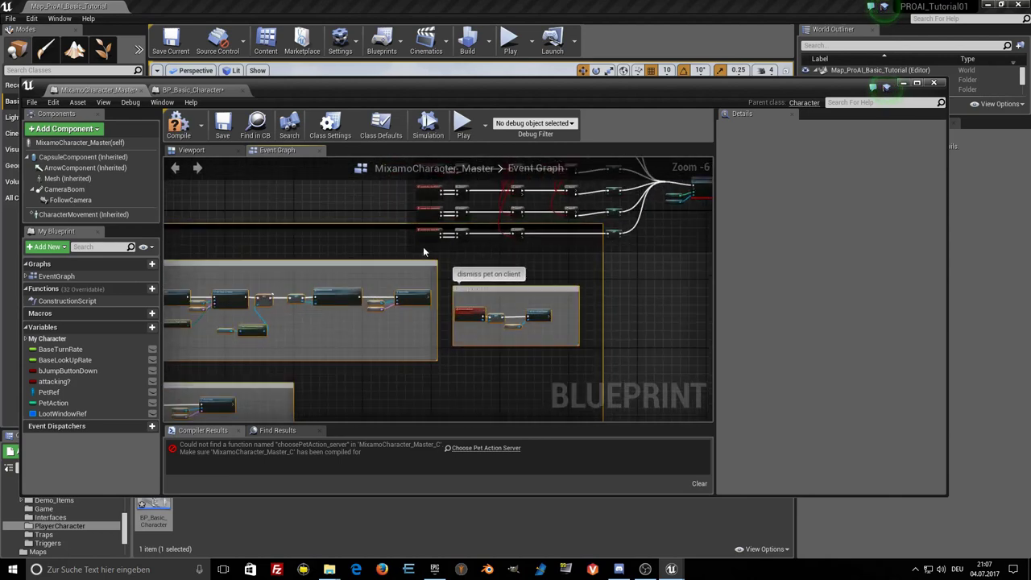
pyautogui.moveTo(371, 229)
pyautogui.mouseDown()
pyautogui.moveTo(372, 270)
pyautogui.moveTo(483, 291)
pyautogui.moveTo(425, 241)
pyautogui.mouseUp()
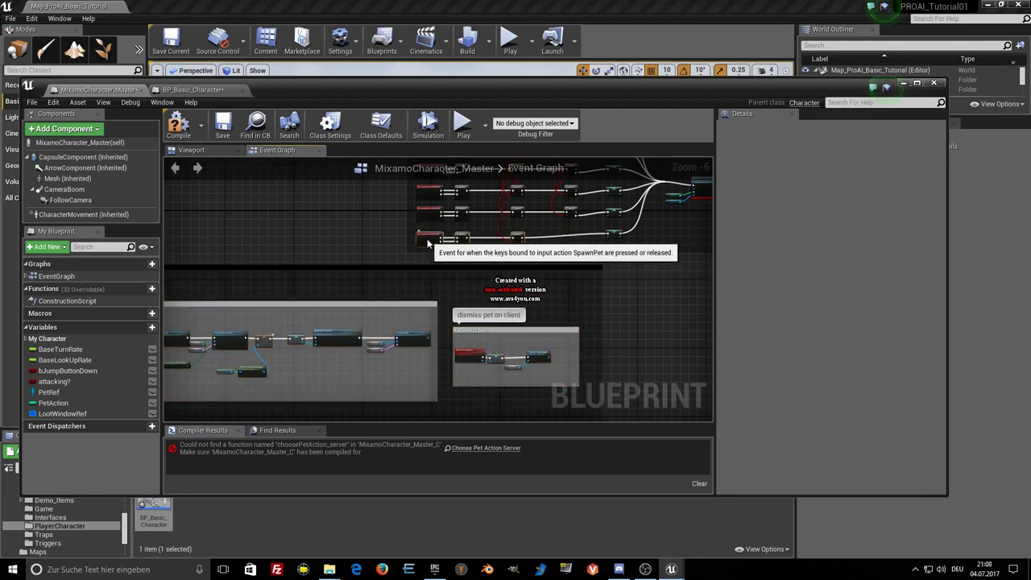
pyautogui.scroll(-2, 419, 288)
pyautogui.scroll(-2, 411, 285)
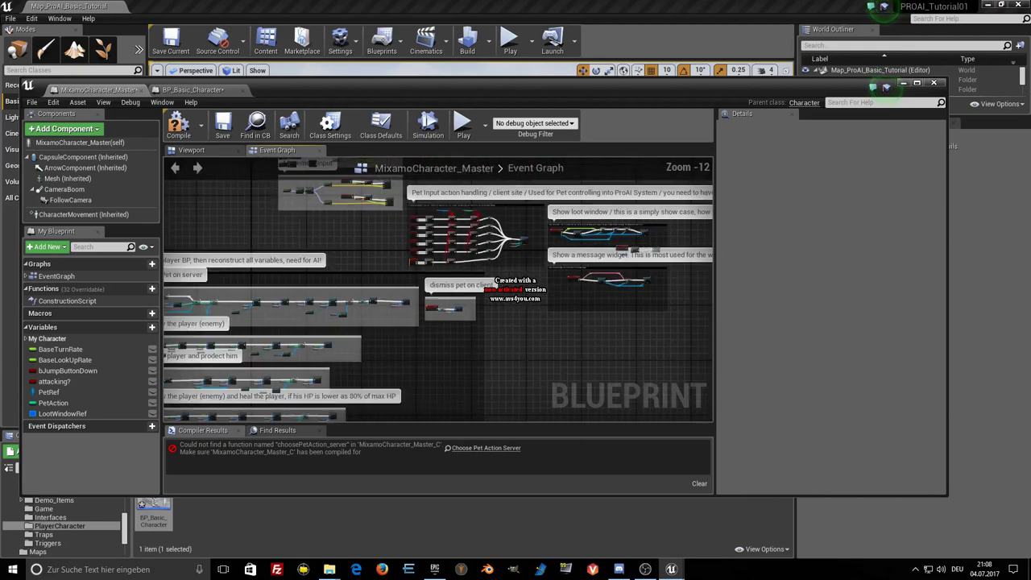
pyautogui.scroll(-2, 334, 282)
pyautogui.scroll(1, 363, 302)
pyautogui.scroll(2, 406, 309)
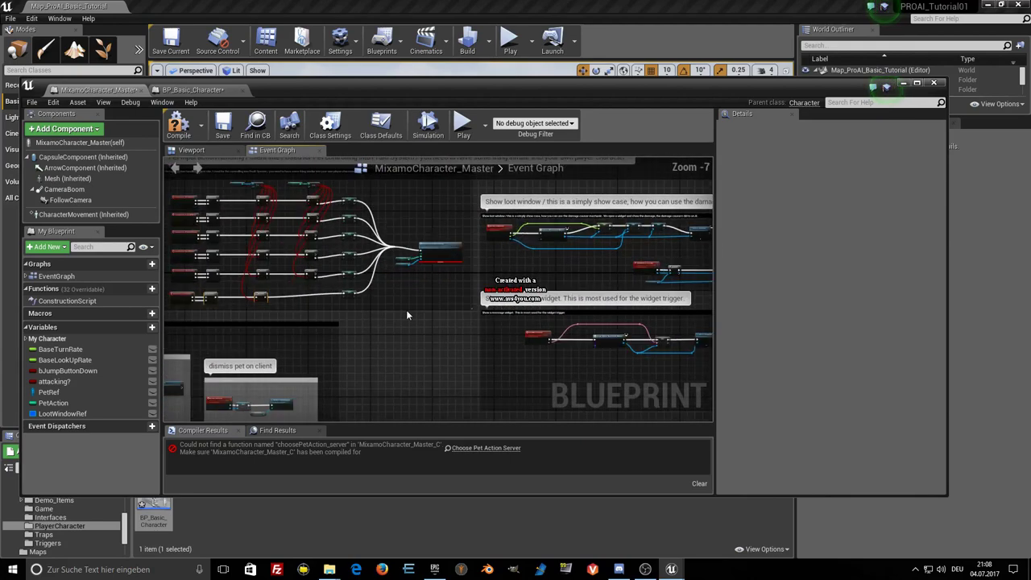
pyautogui.scroll(2, 491, 310)
pyautogui.scroll(7, 523, 266)
pyautogui.scroll(-1, 493, 338)
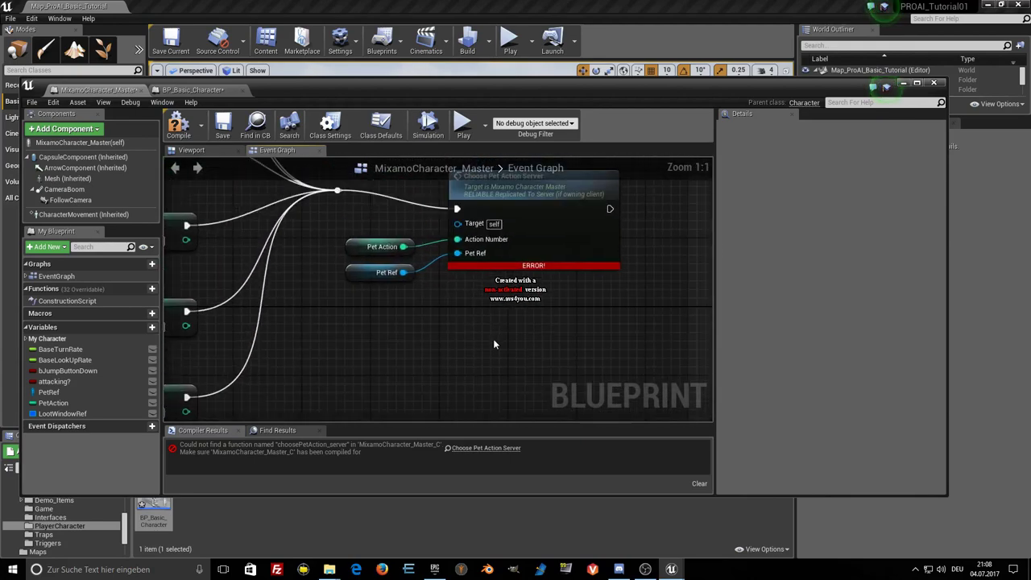
pyautogui.scroll(-1, 513, 310)
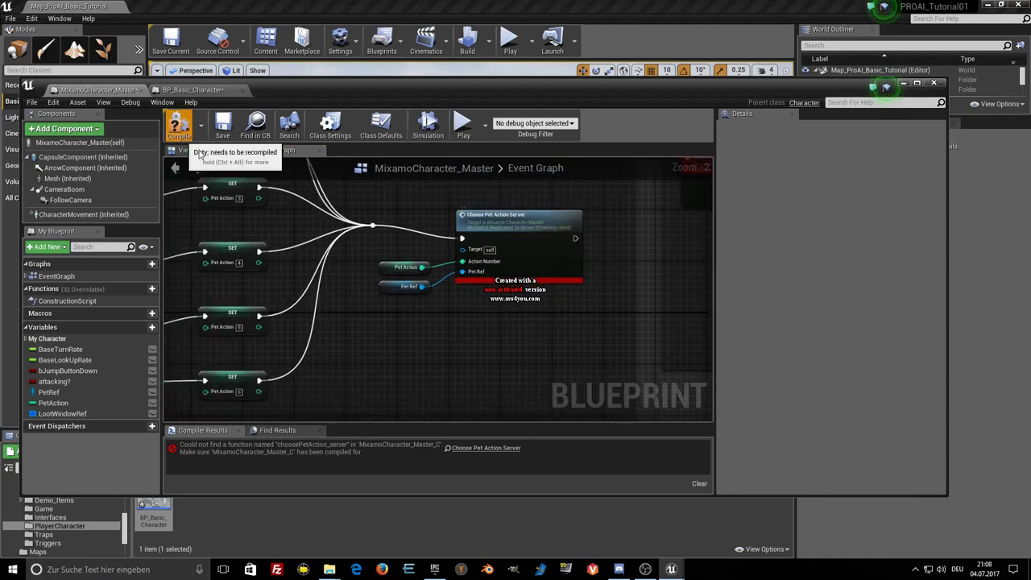
pyautogui.press('F7')
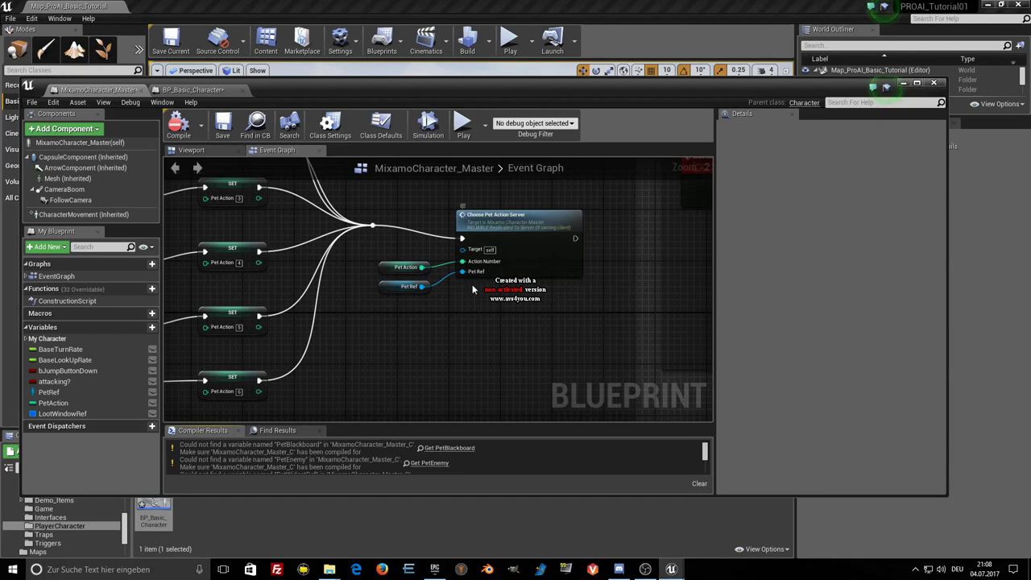
# Create the missing PetBlackboard variable from its broken setter node.
pyautogui.scroll(-5, 519, 304)
pyautogui.scroll(-4, 519, 304)
pyautogui.moveTo(451, 290); pyautogui.dragTo(368, 339, button='right')
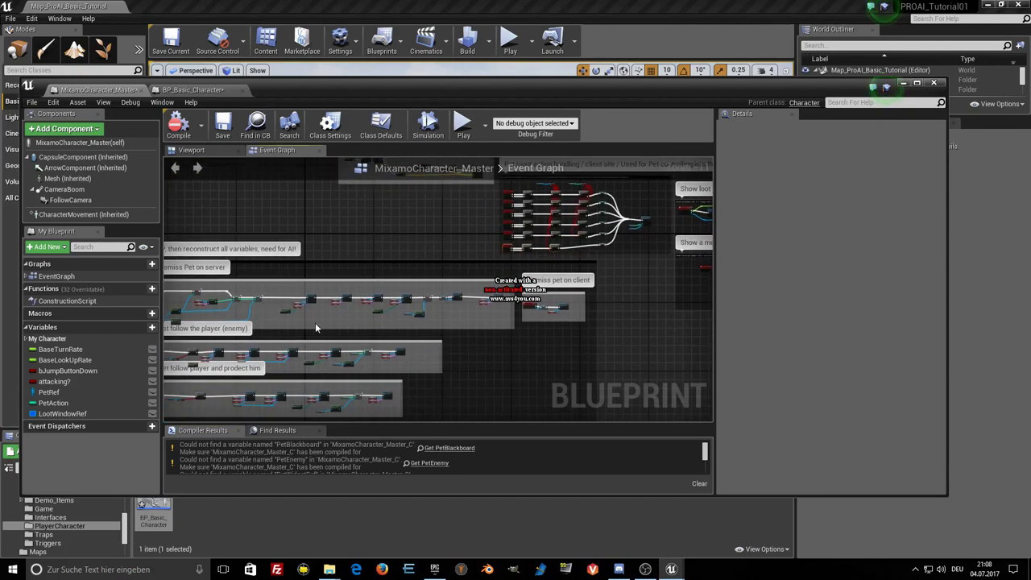
pyautogui.moveTo(136, 330); pyautogui.dragTo(287, 322, button='right')
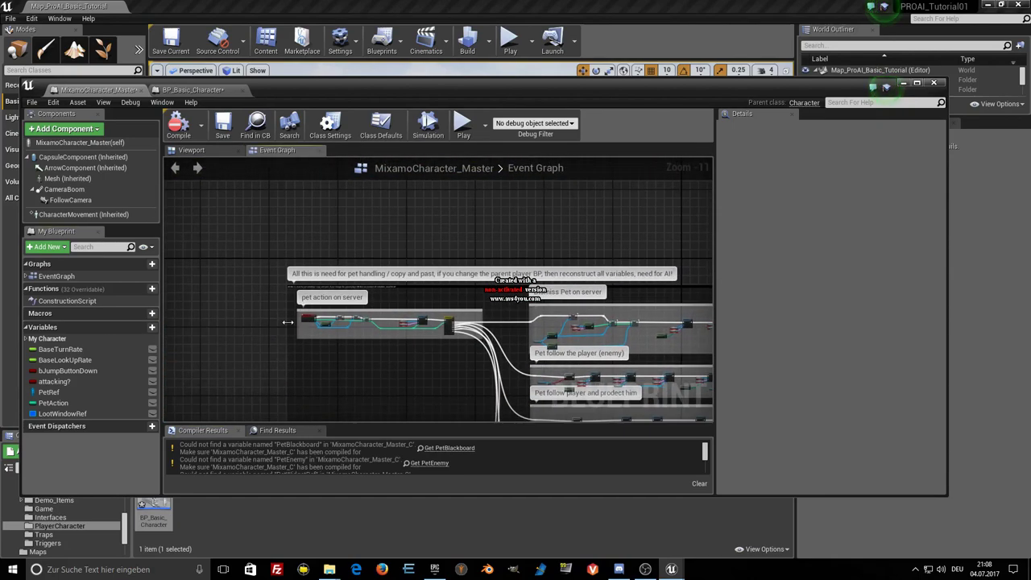
pyautogui.moveTo(420, 352); pyautogui.dragTo(298, 263, button='right')
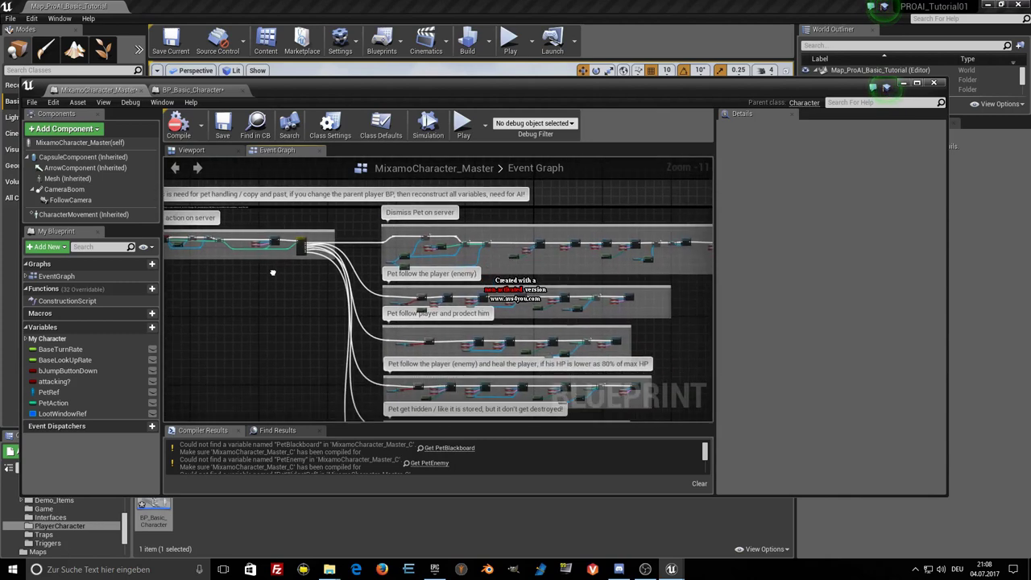
pyautogui.scroll(-1, 288, 198)
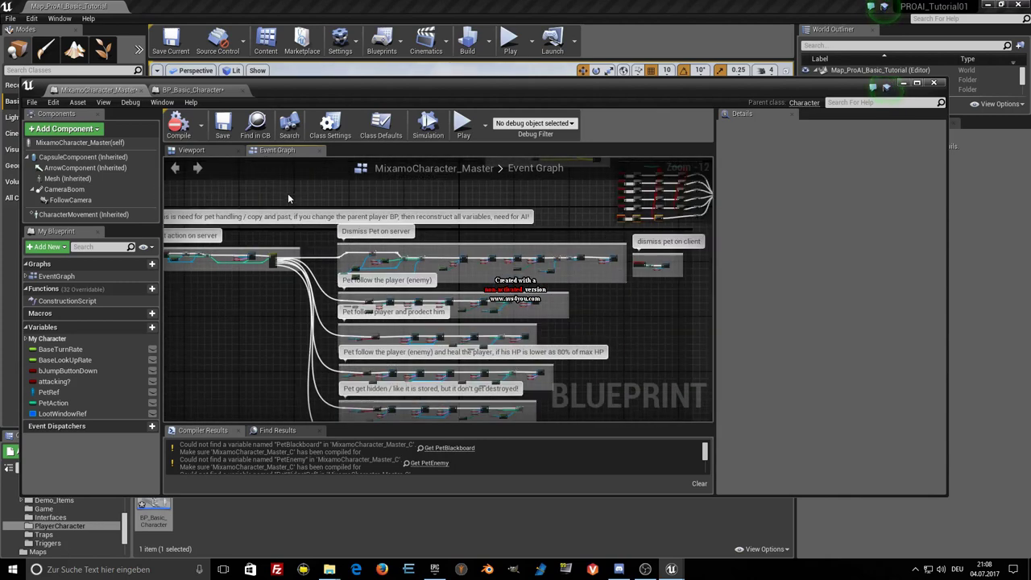
pyautogui.moveTo(341, 282); pyautogui.dragTo(287, 290, button='right')
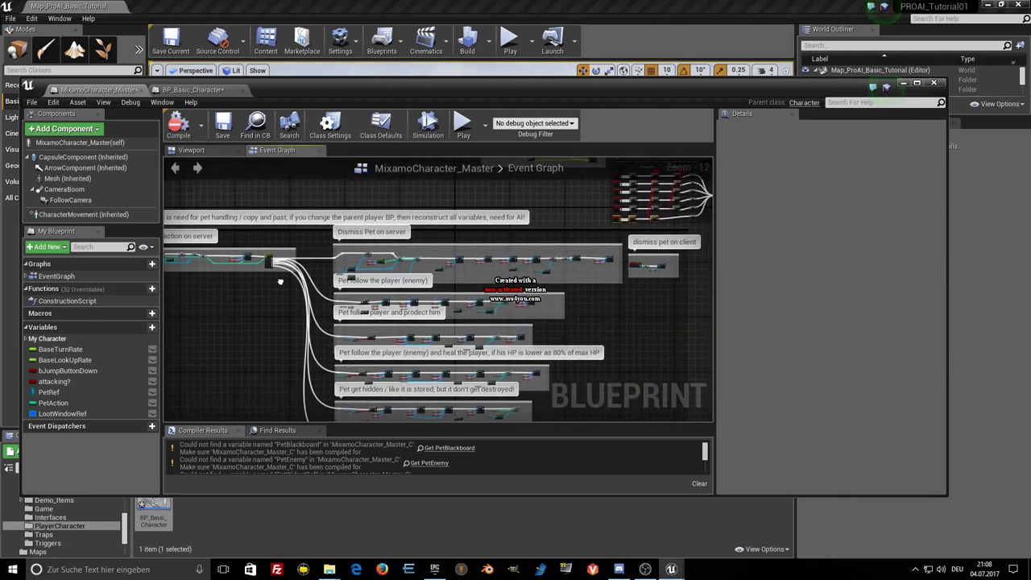
pyautogui.scroll(7, 288, 290)
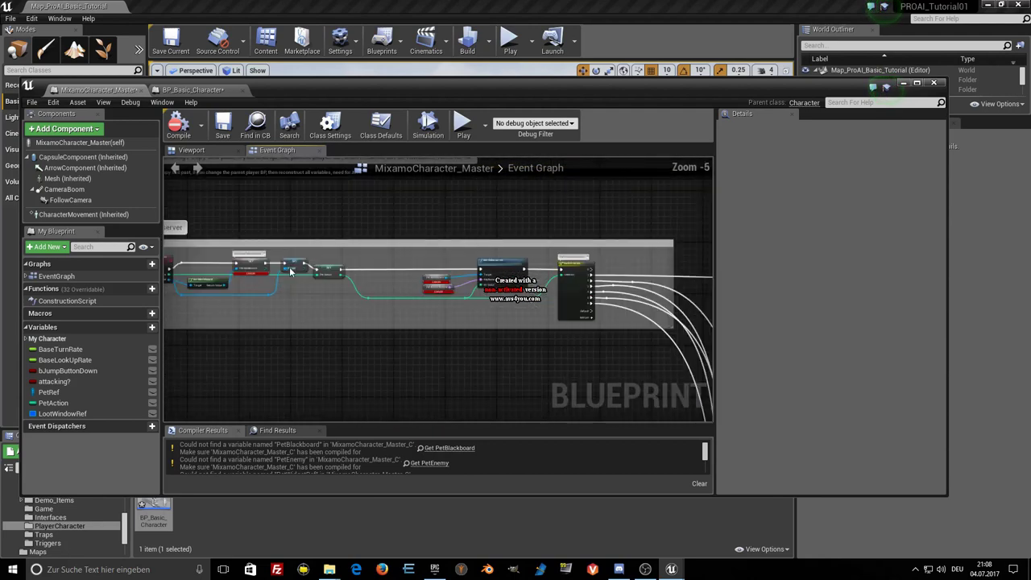
pyautogui.scroll(4, 256, 289)
pyautogui.scroll(1, 256, 289)
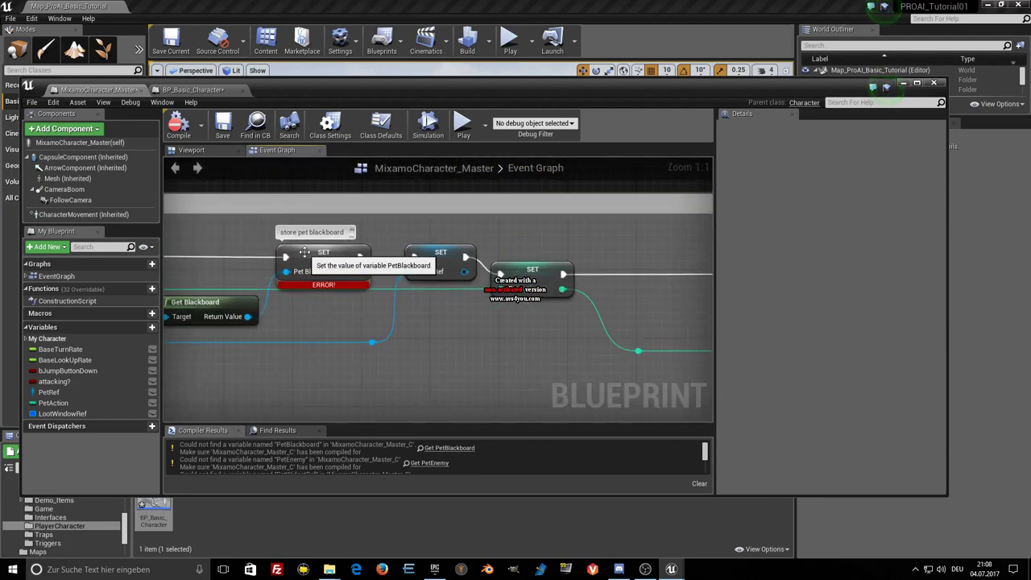
pyautogui.rightClick(306, 256)
pyautogui.click(355, 267)
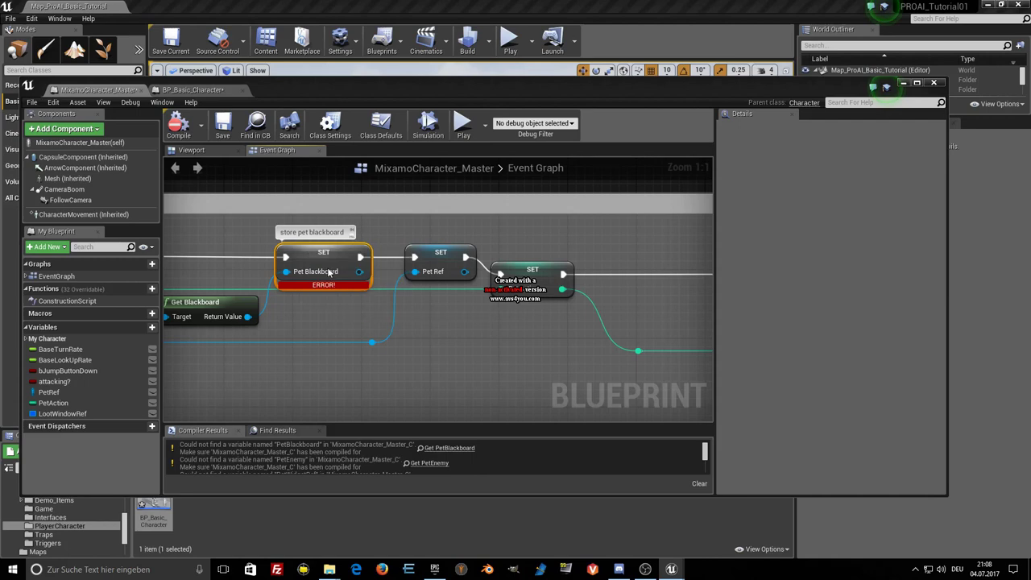
# Create the missing PetActionNumber variable and recompile the blueprint.
pyautogui.moveTo(475, 336)
pyautogui.mouseDown(button='right')
pyautogui.moveTo(338, 315)
pyautogui.moveTo(330, 303)
pyautogui.mouseUp(button='right')
pyautogui.scroll(-1, 347, 314)
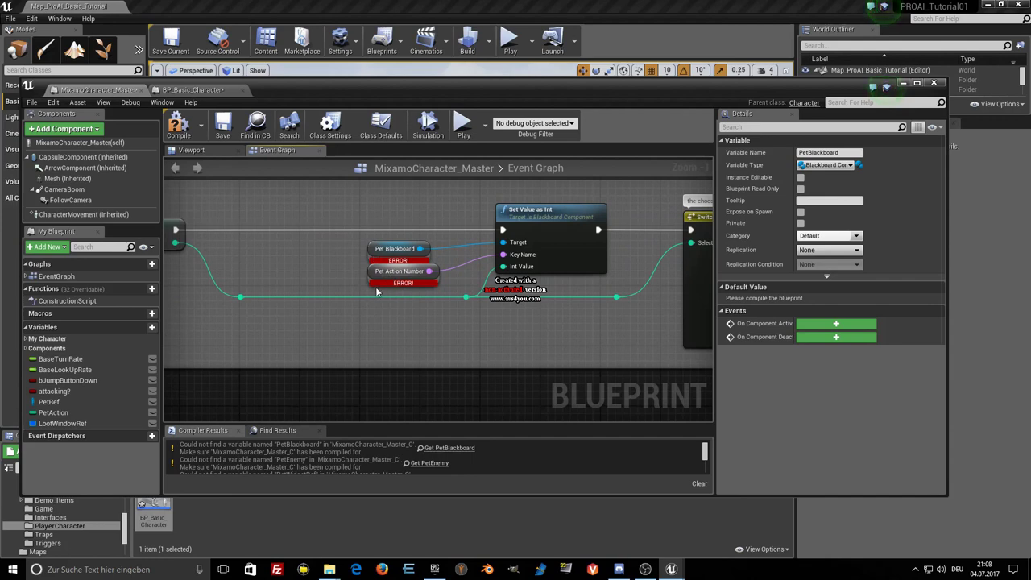
pyautogui.rightClick(373, 273)
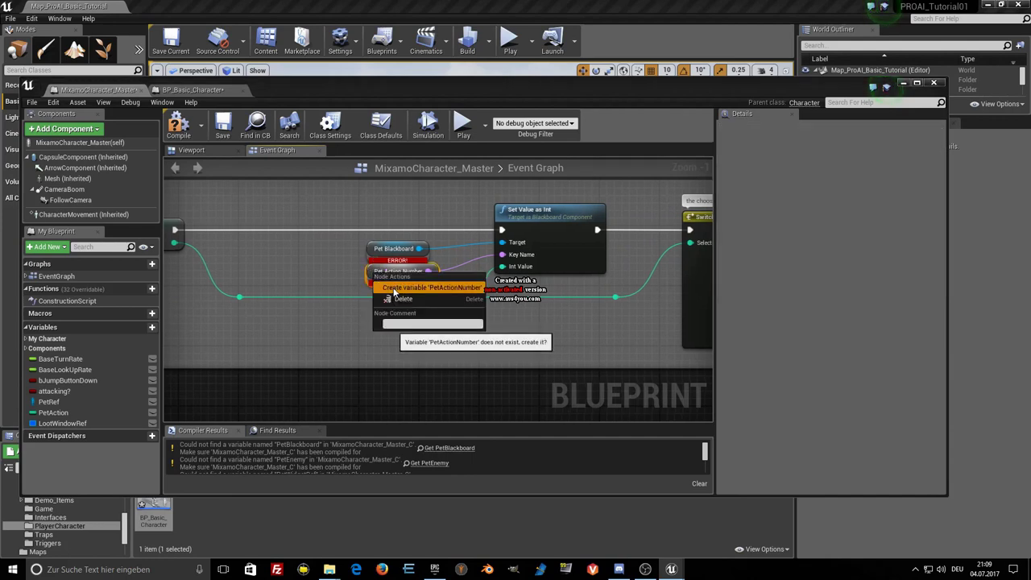
pyautogui.click(480, 288)
pyautogui.moveTo(488, 295); pyautogui.dragTo(268, 295, button='right')
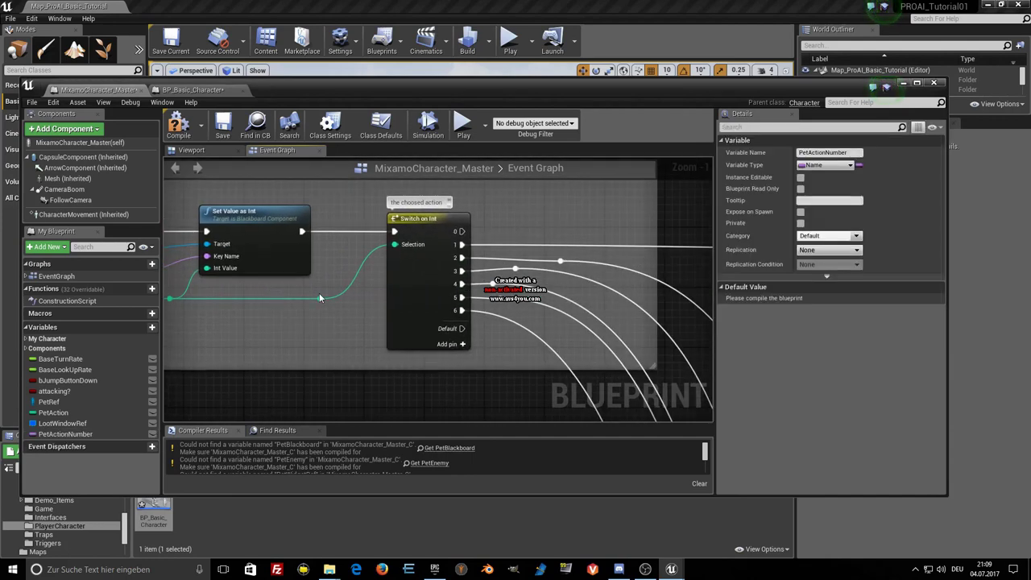
pyautogui.moveTo(186, 298); pyautogui.dragTo(363, 300, button='right')
pyautogui.moveTo(247, 288); pyautogui.dragTo(319, 289, button='right')
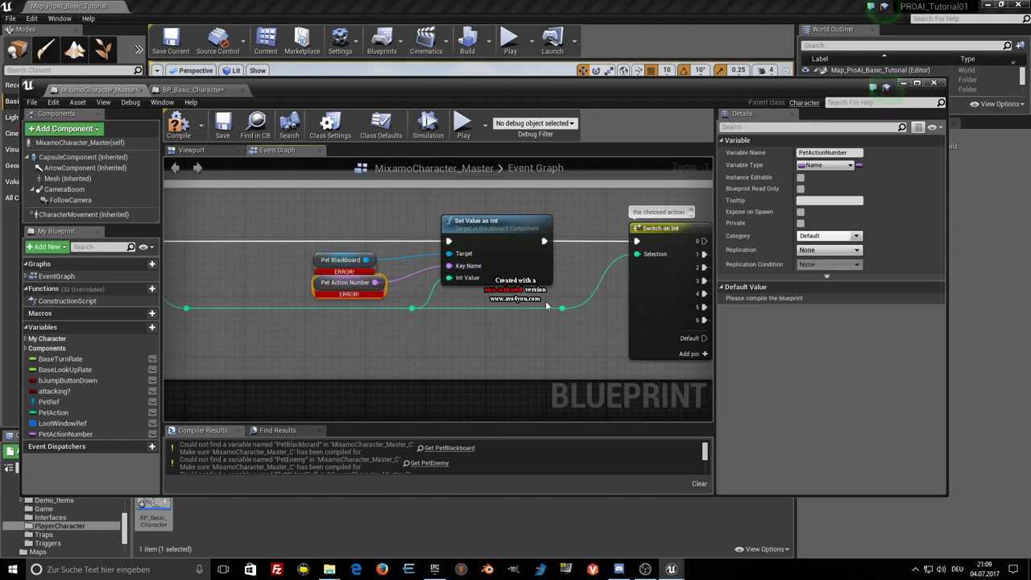
pyautogui.click(177, 131)
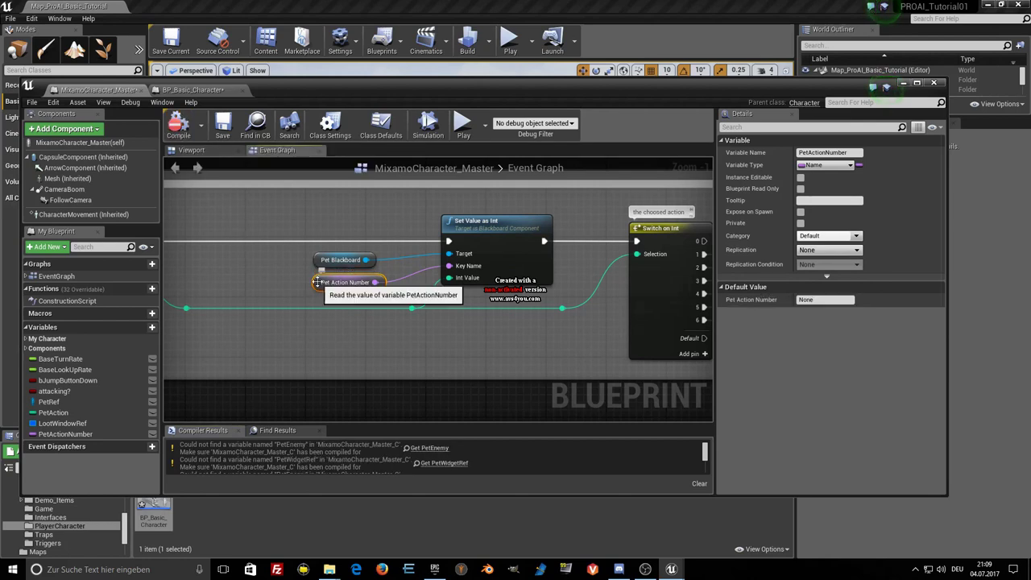
# Set PetActionNumber's default value to 'PetActionNumber'.
pyautogui.click(109, 435)
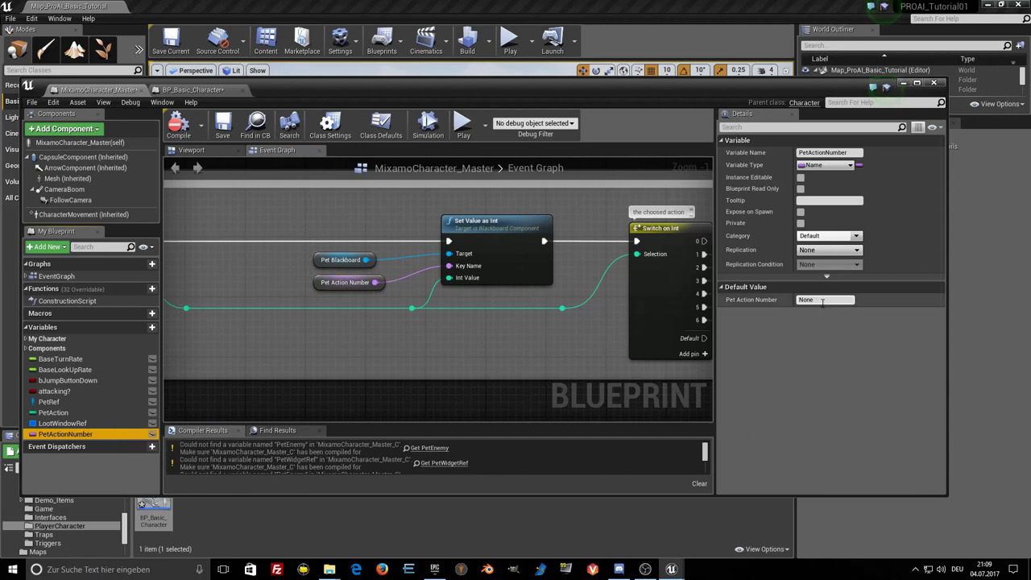
pyautogui.click(105, 435)
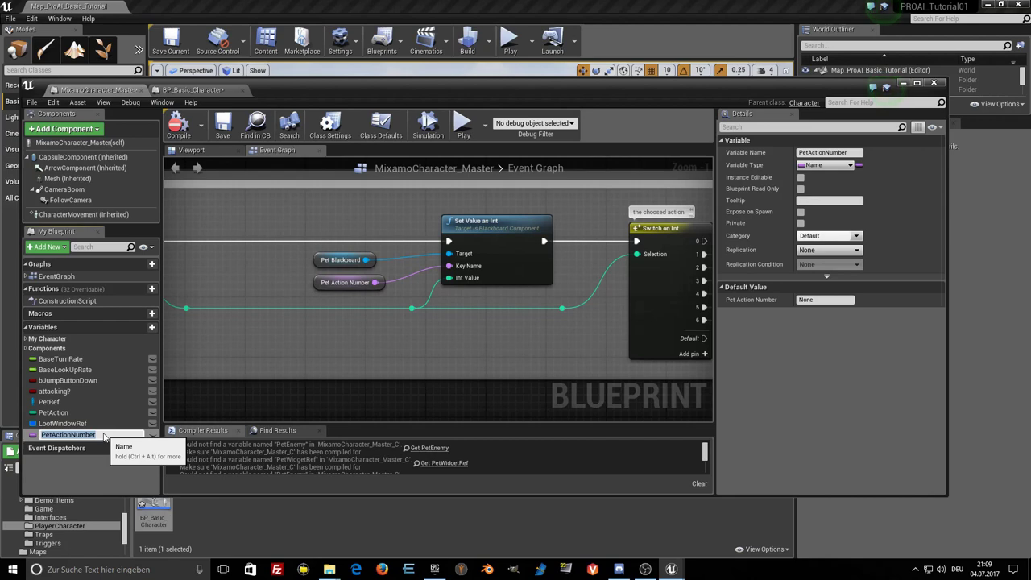
pyautogui.click(815, 300)
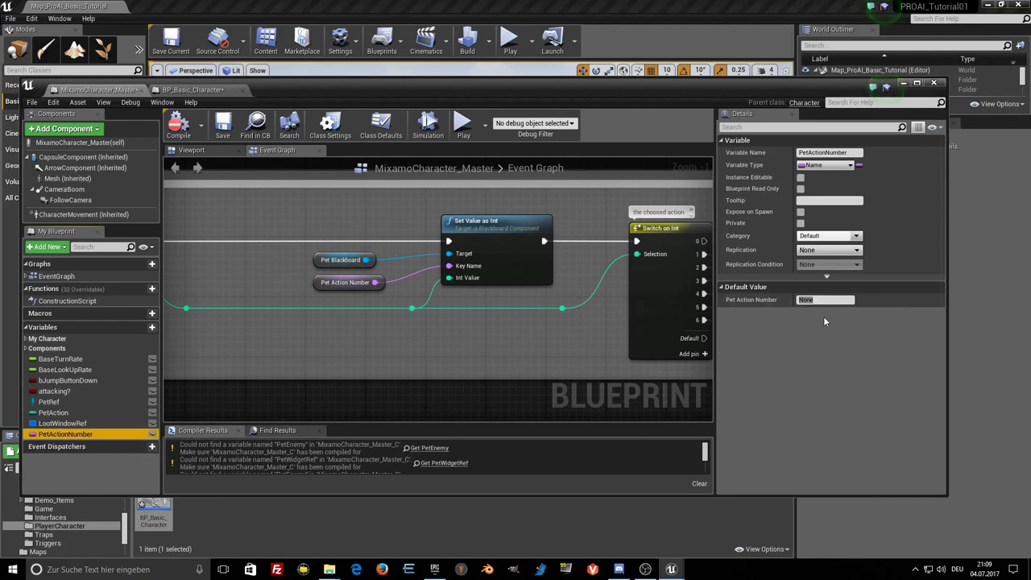
pyautogui.click(821, 300)
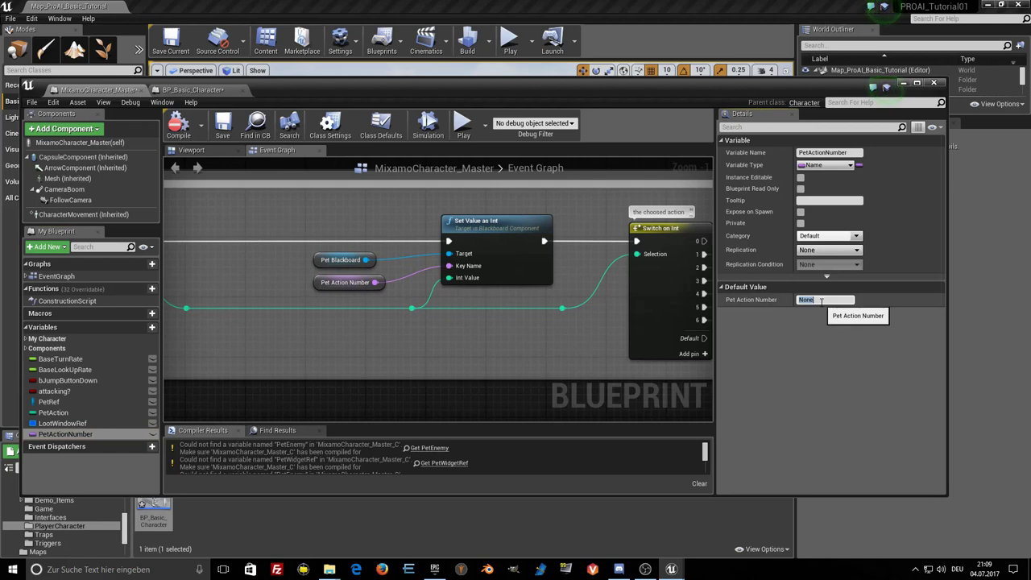
pyautogui.write('PetActionNumber')
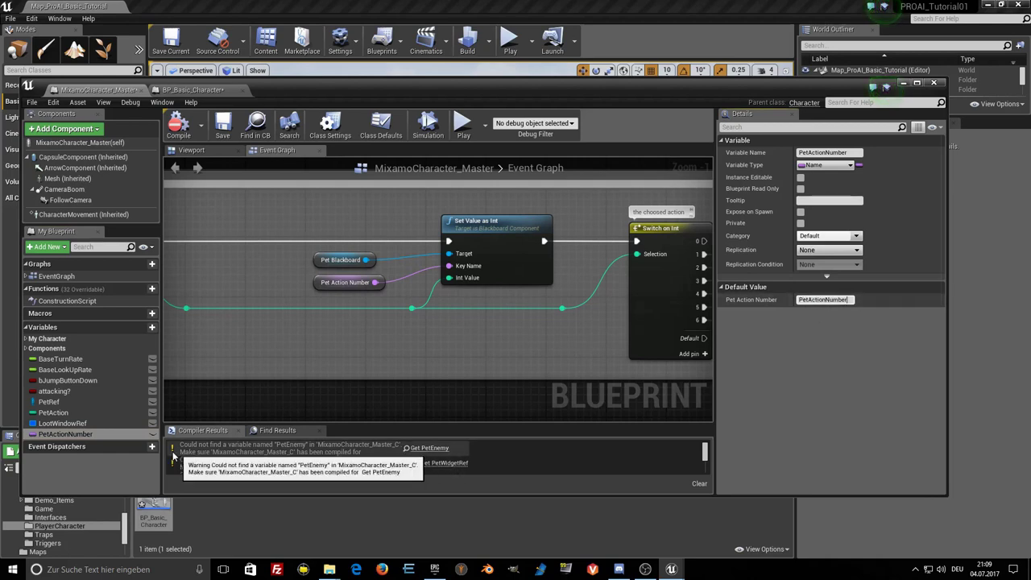
pyautogui.press('Return')
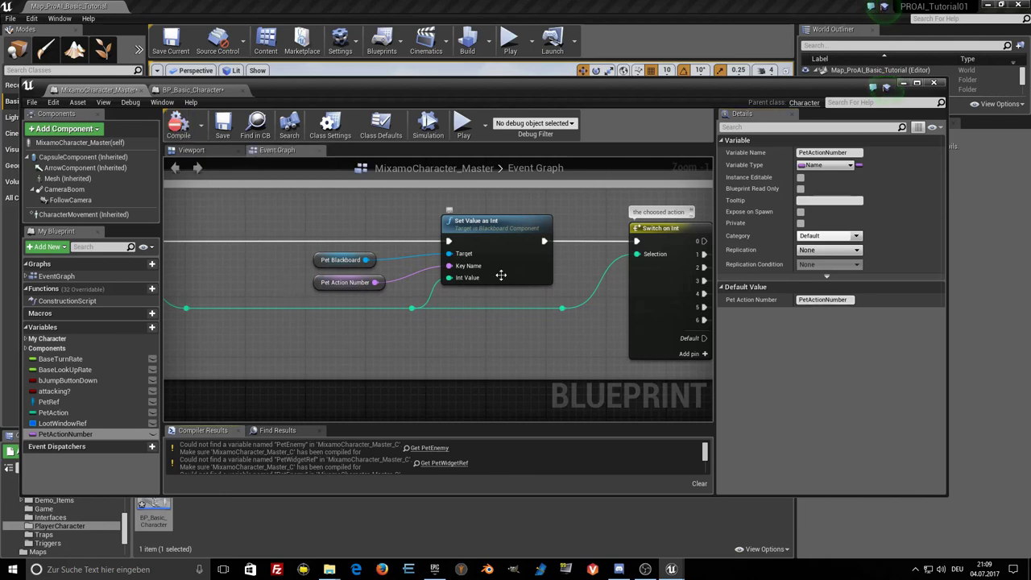
# Create the missing BB_Team variable from the broken pasted node and recompile the blueprint.
pyautogui.scroll(-4, 390, 281)
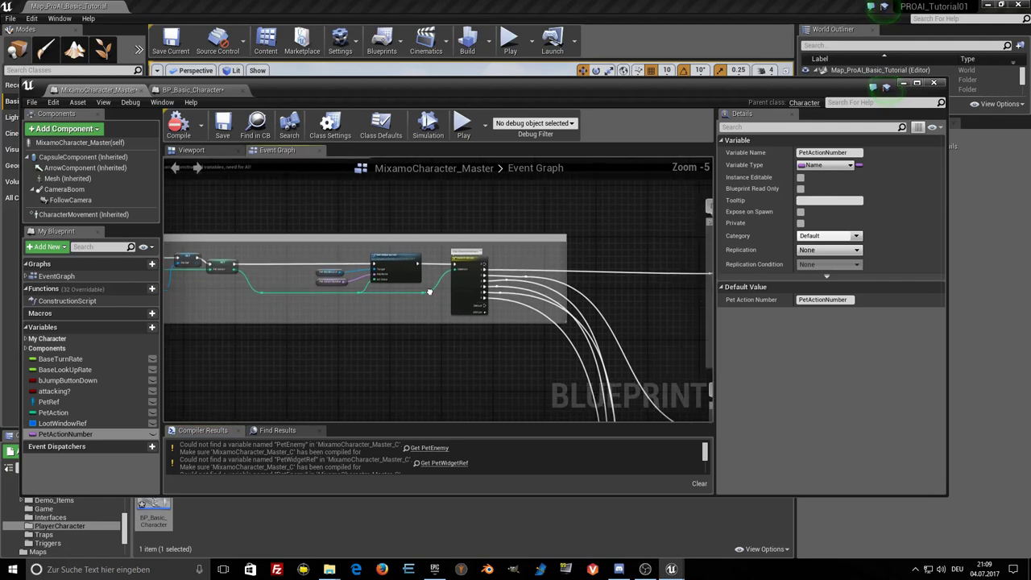
pyautogui.moveTo(430, 292); pyautogui.dragTo(392, 303, button='right')
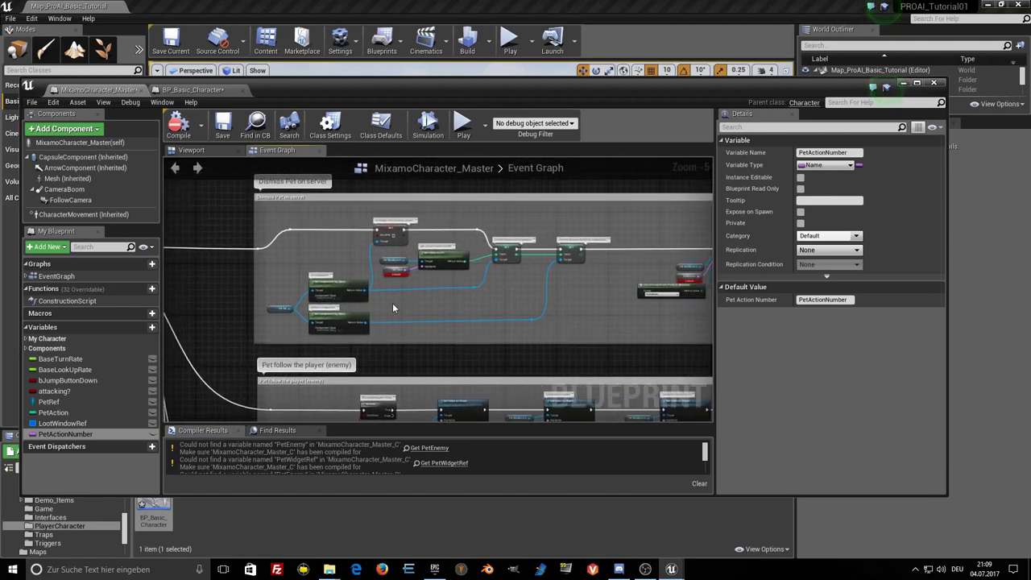
pyautogui.scroll(5, 394, 287)
pyautogui.rightClick(386, 245)
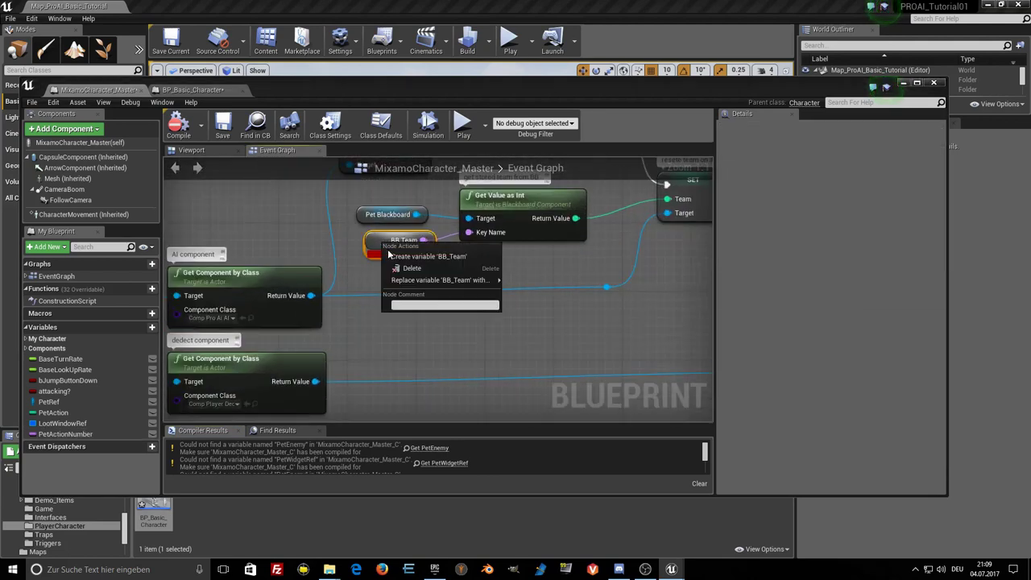
pyautogui.press('Escape')
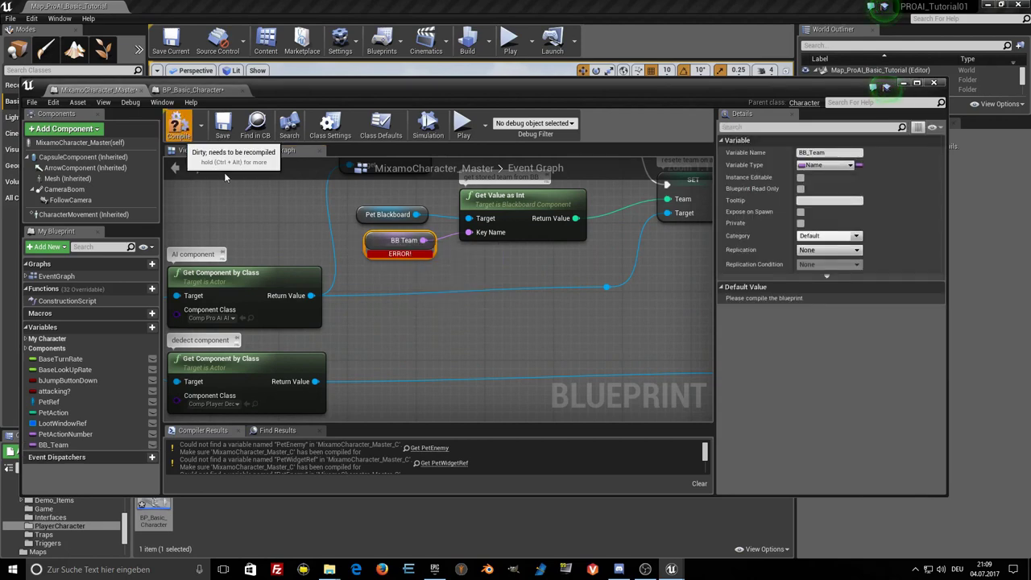
pyautogui.press('F7')
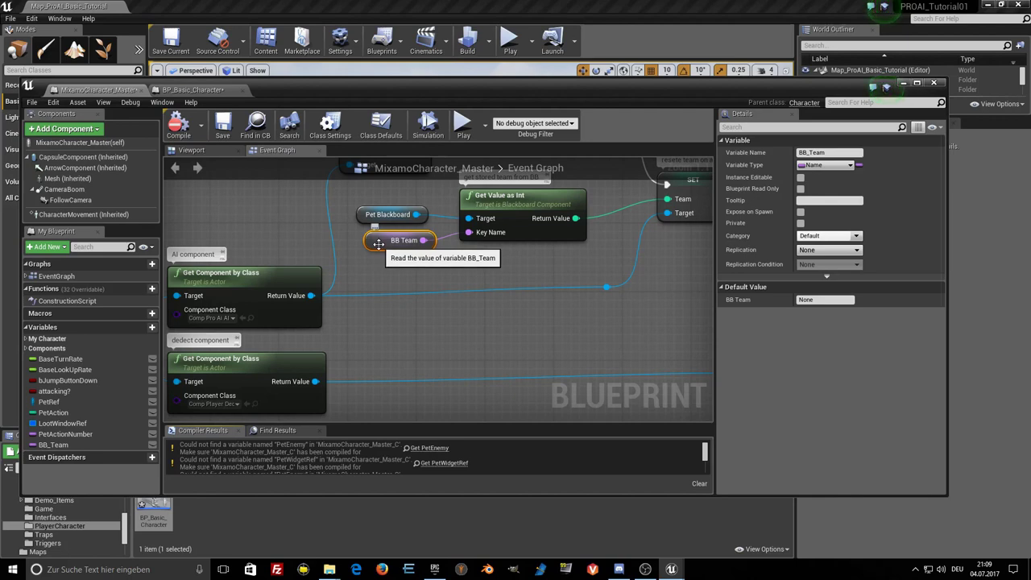
# Set BB_Team's default value to 'Team' and compile again.
pyautogui.click(99, 446)
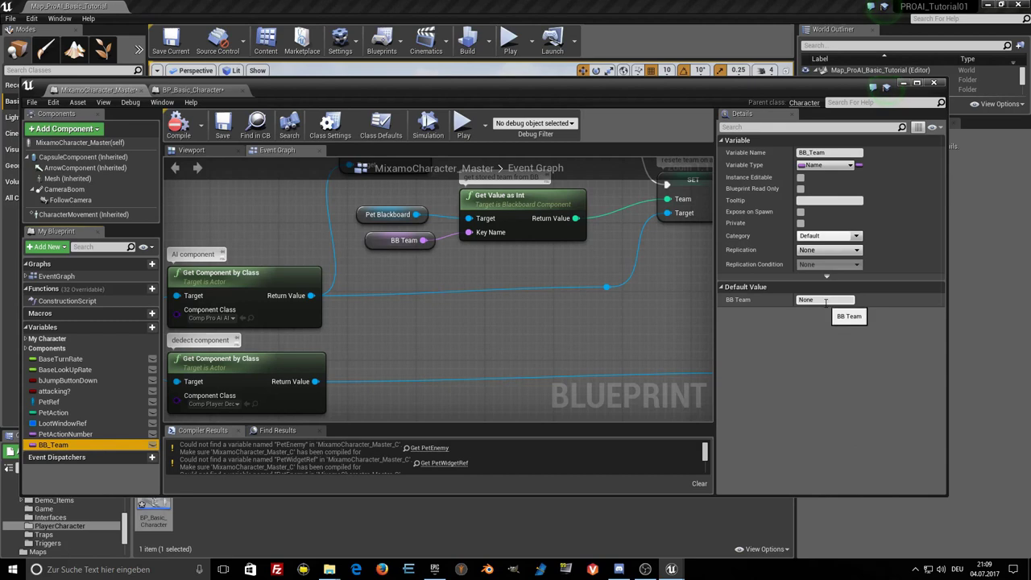
pyautogui.click(800, 301)
pyautogui.write('Team')
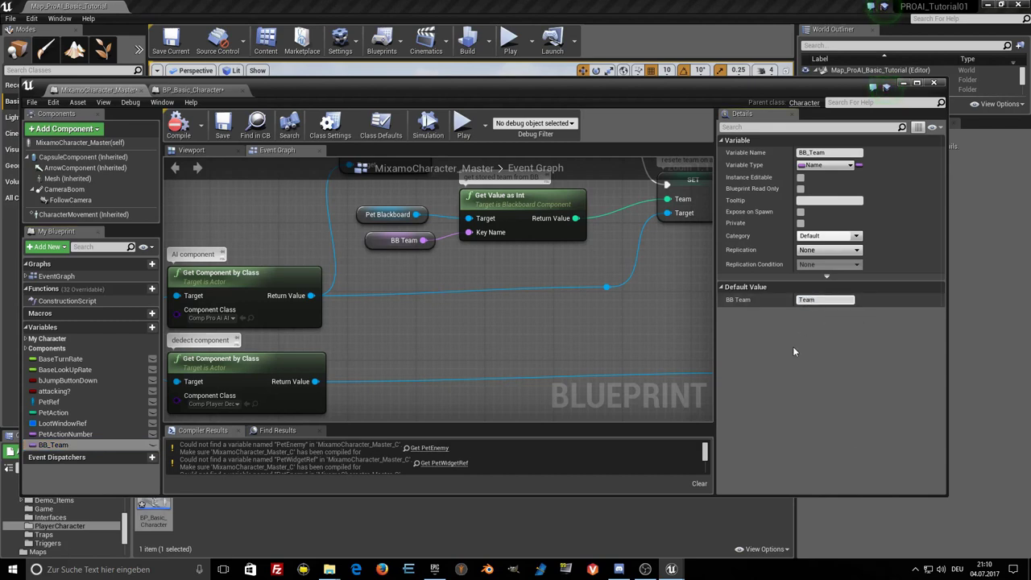
pyautogui.press('Return')
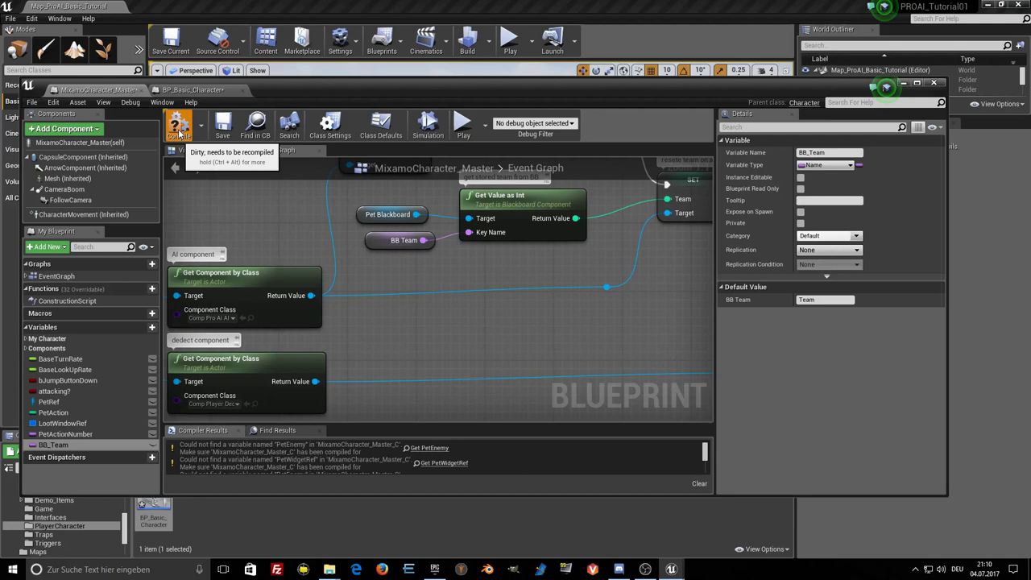
pyautogui.click(178, 129)
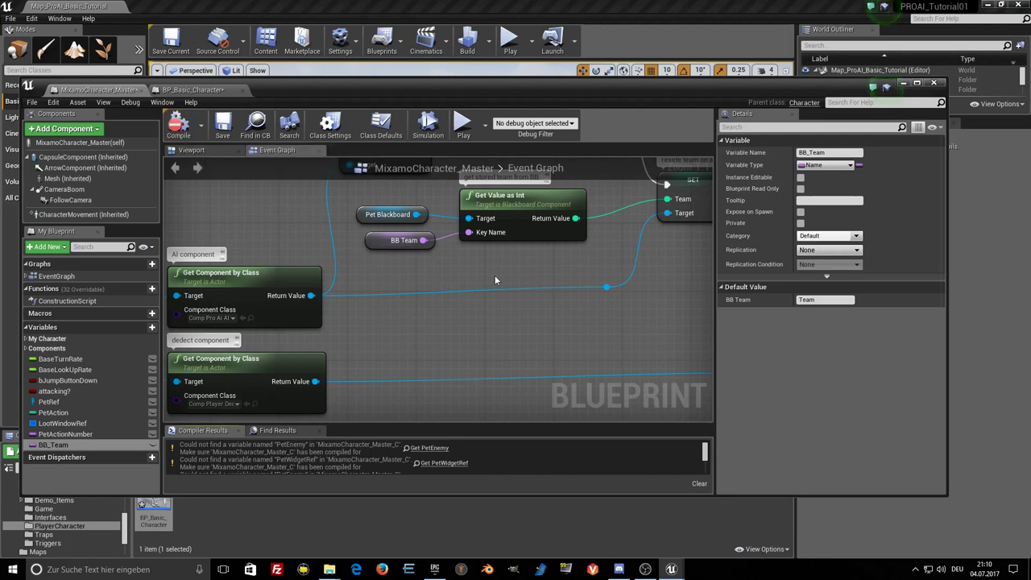
pyautogui.scroll(-2, 494, 280)
pyautogui.scroll(-1, 405, 285)
pyautogui.moveTo(500, 282)
pyautogui.mouseDown(button='right')
pyautogui.moveTo(526, 324)
pyautogui.moveTo(588, 297)
pyautogui.mouseUp(button='right')
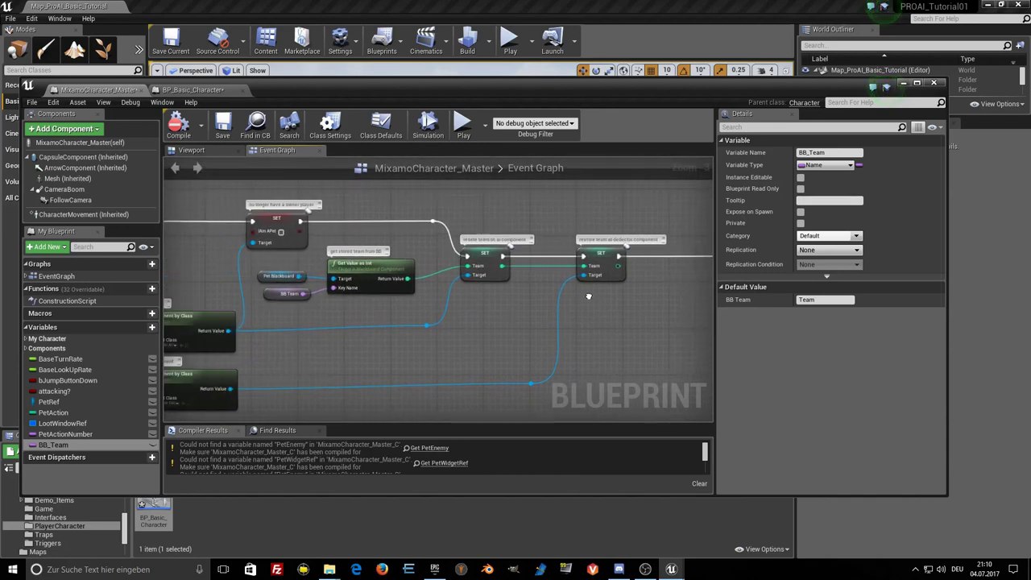
# Create the missing AiBehavior variable from the broken pasted node.
pyautogui.scroll(3, 236, 231)
pyautogui.scroll(-3, 363, 282)
pyautogui.scroll(-1, 435, 310)
pyautogui.scroll(-1, 438, 314)
pyautogui.scroll(4, 438, 315)
pyautogui.scroll(1, 403, 290)
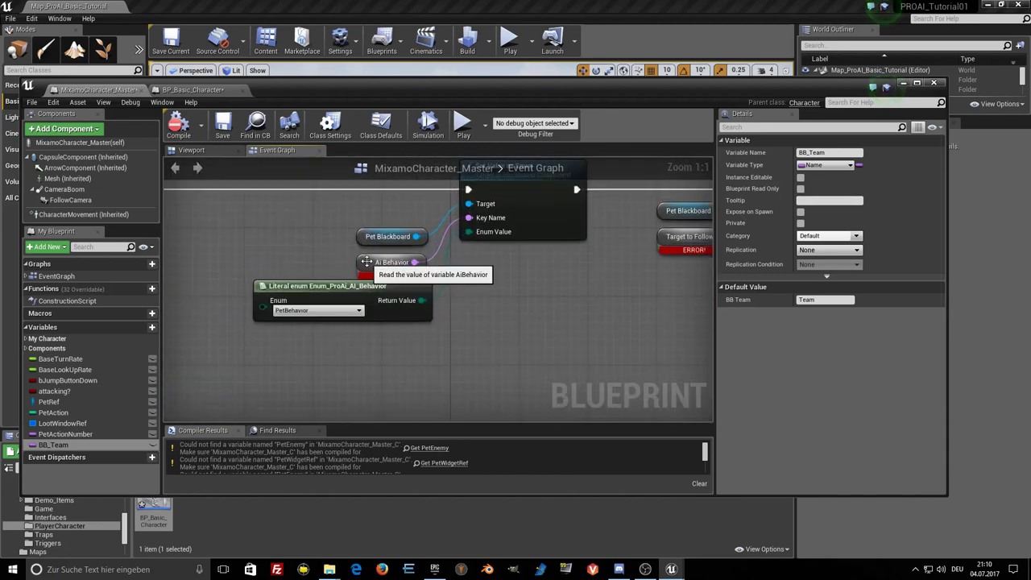
pyautogui.rightClick(367, 265)
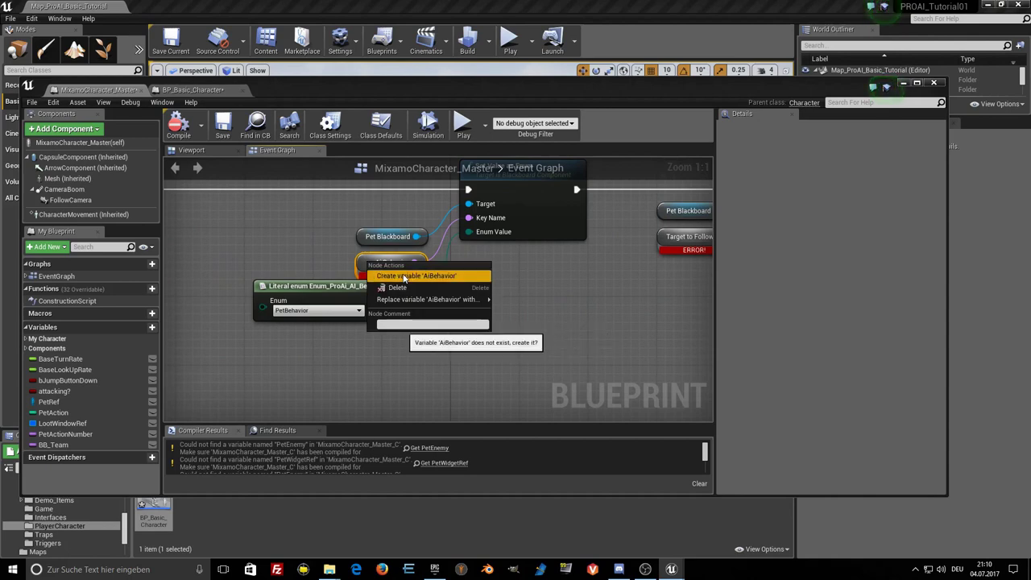
pyautogui.press('Escape')
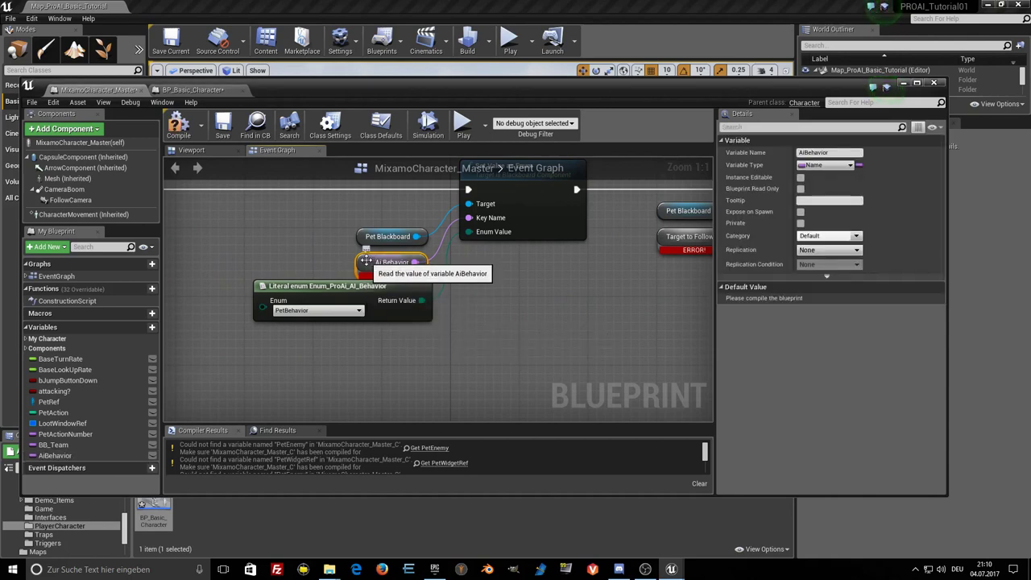
# Give the AiBehavior variable the default value 'AiBehavior'.
pyautogui.click(70, 456)
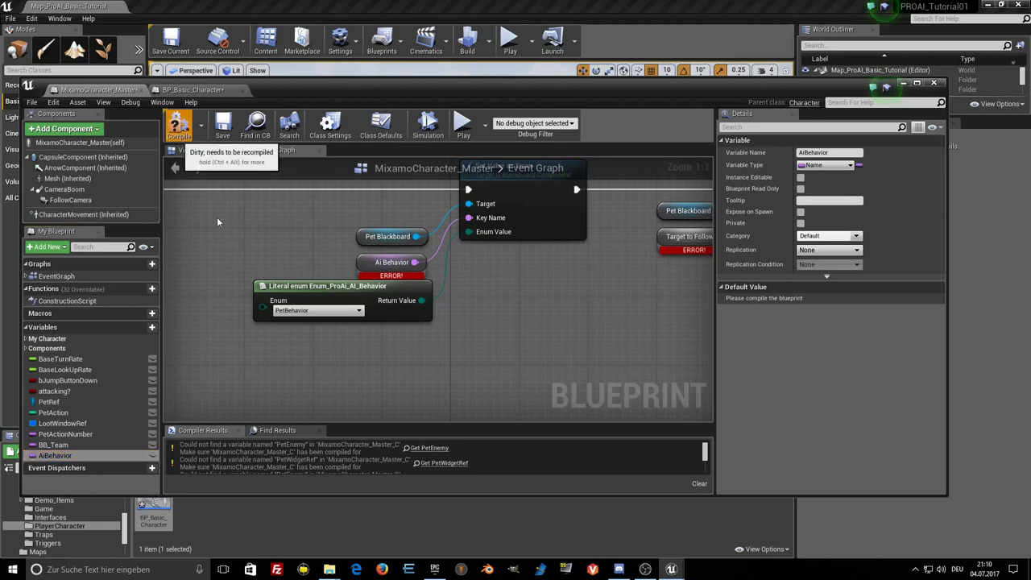
pyautogui.doubleClick(74, 457)
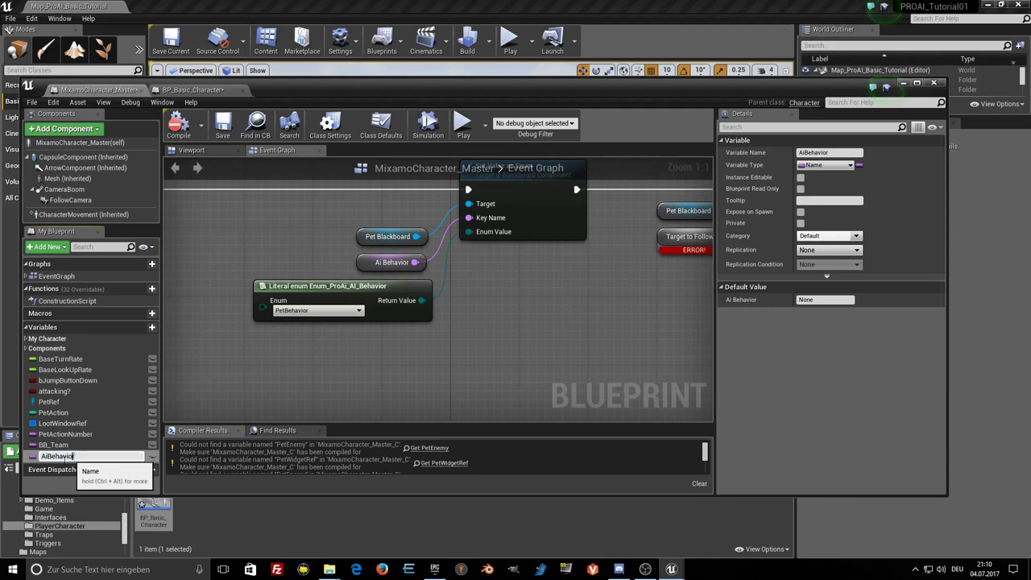
pyautogui.press('Return')
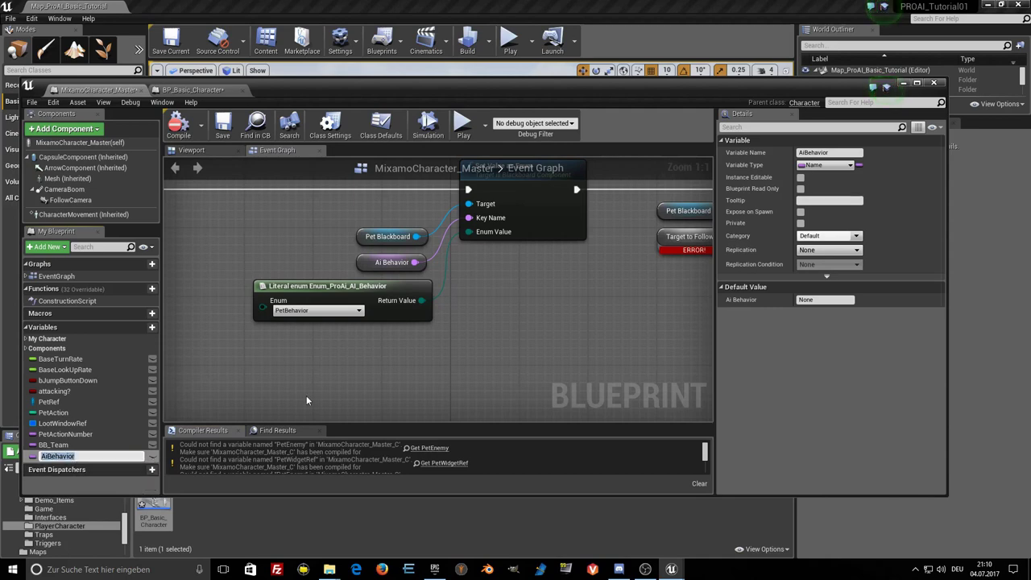
pyautogui.click(820, 300)
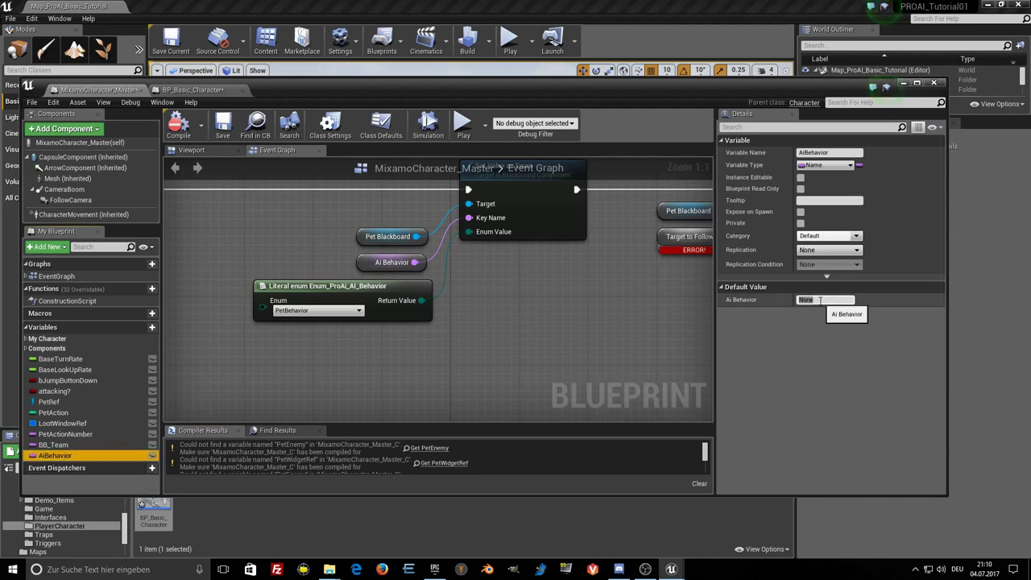
pyautogui.click(825, 300)
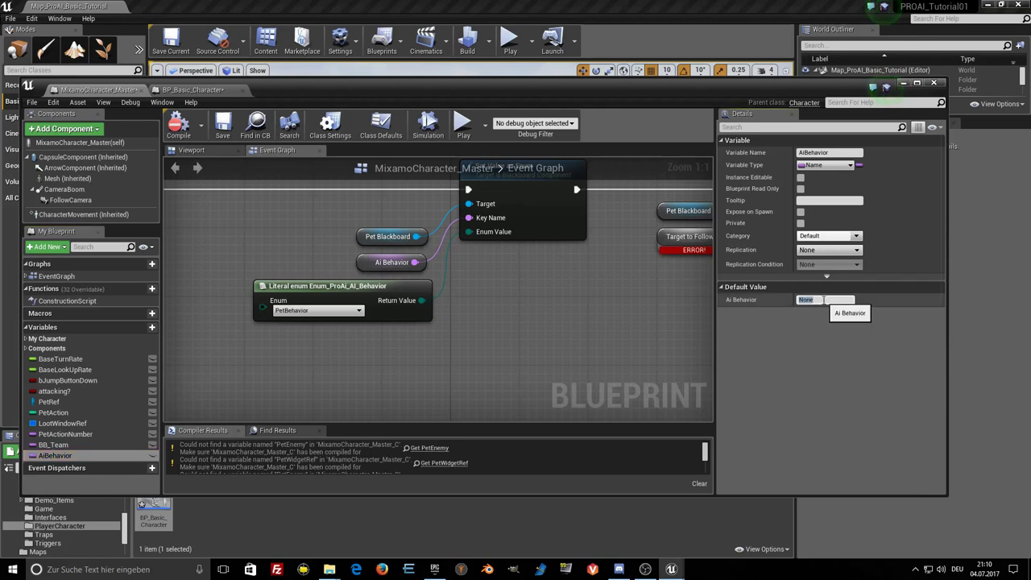
pyautogui.write('AiBehavior')
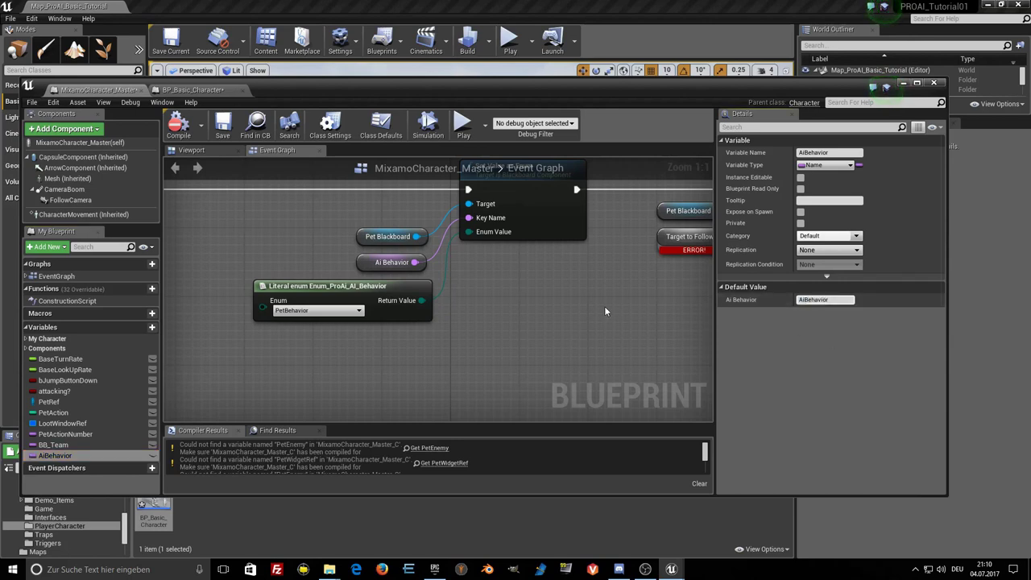
pyautogui.click(810, 351)
# Create the missing TargetToFollow variable from the Target to Follow node and compile.
pyautogui.moveTo(578, 333); pyautogui.dragTo(336, 359, button='right')
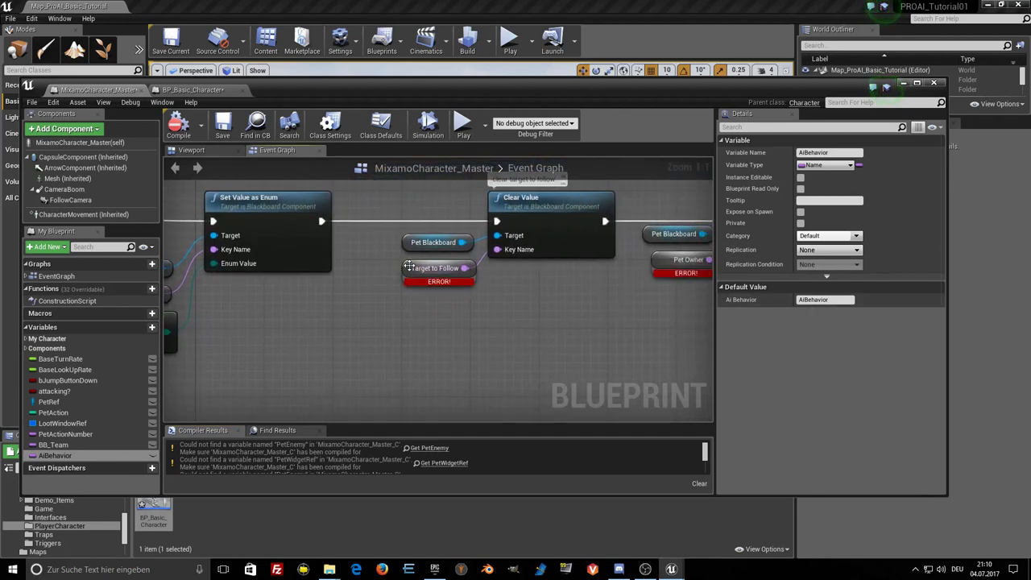
pyautogui.click(409, 270)
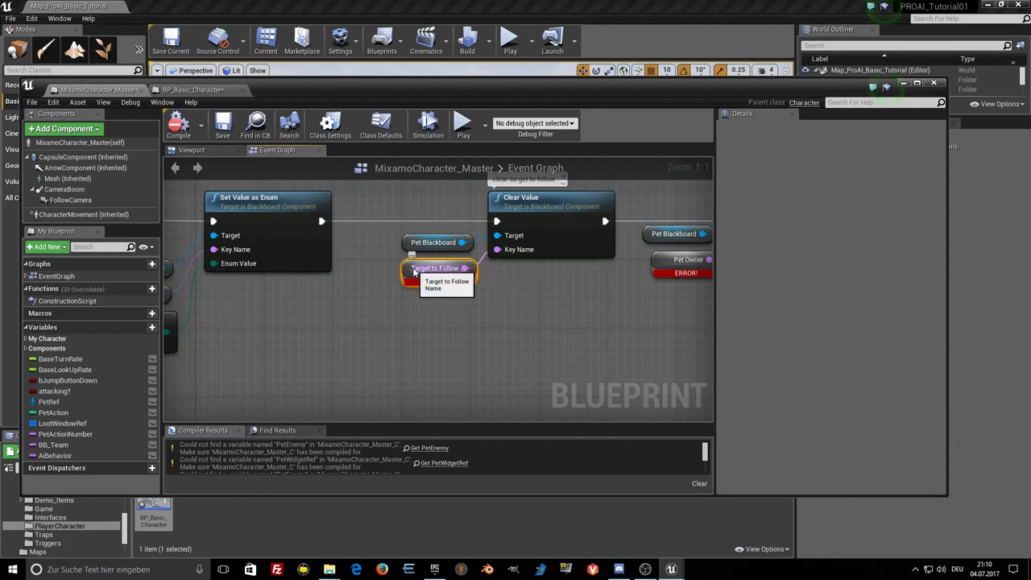
pyautogui.rightClick(407, 268)
pyautogui.click(452, 280)
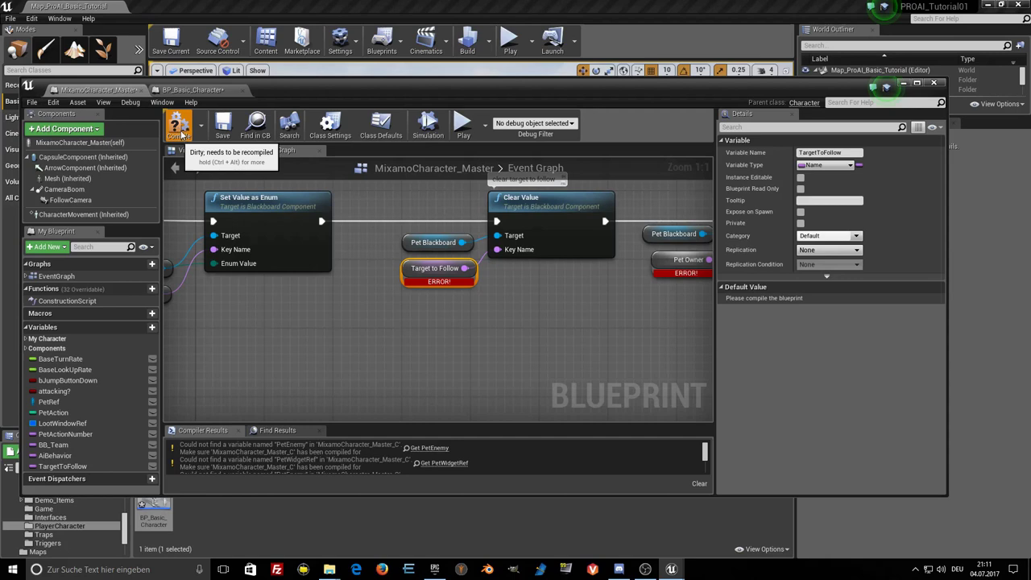
pyautogui.click(206, 137)
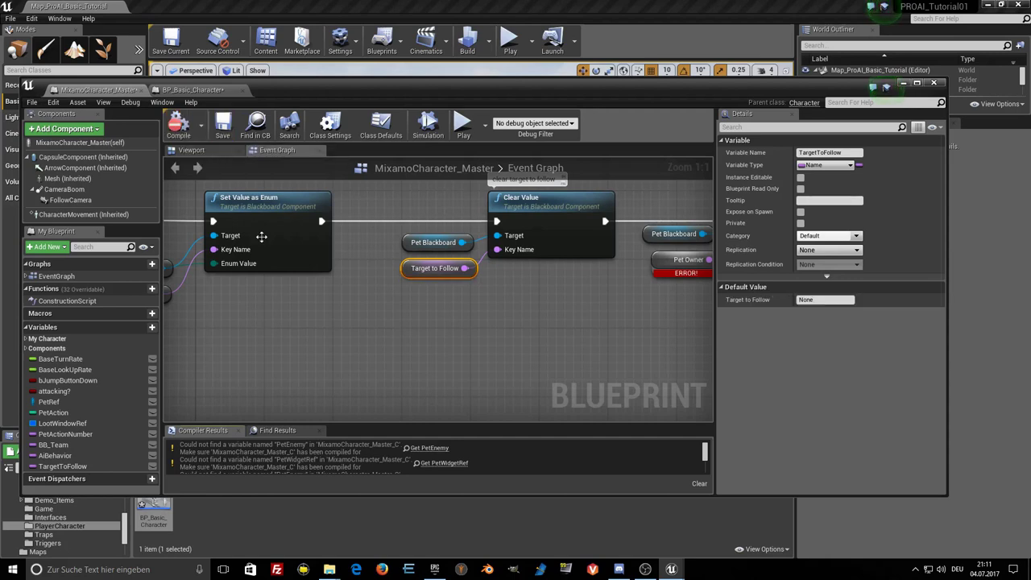
# Set the TargetToFollow variable's default value to 'TargetToFollow'.
pyautogui.click(77, 466)
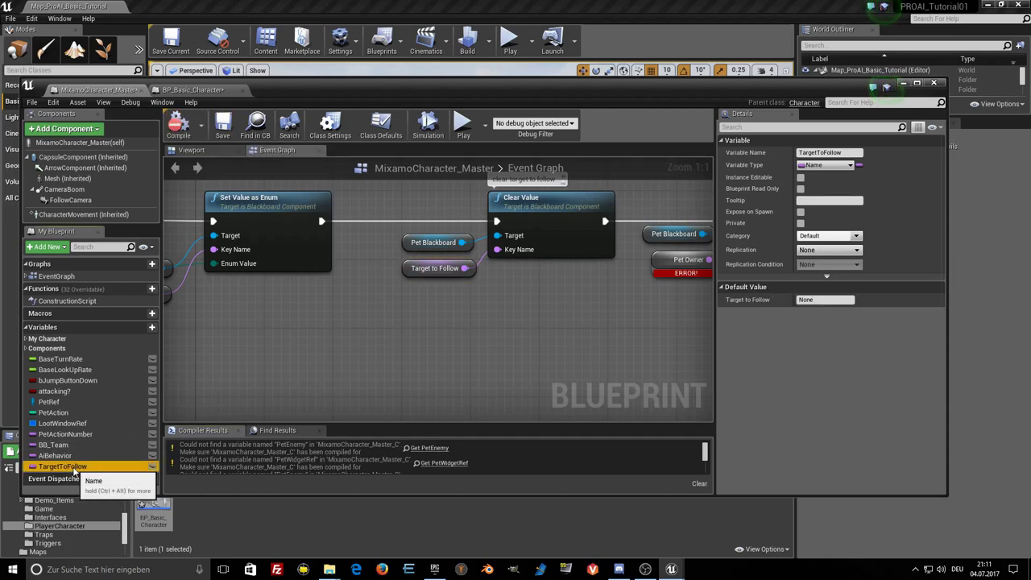
pyautogui.click(93, 469)
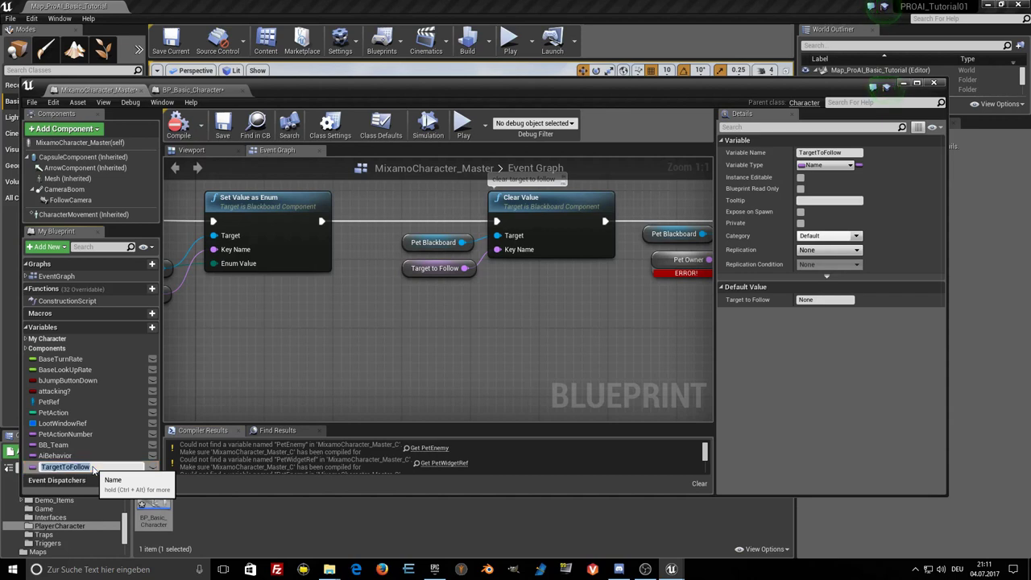
pyautogui.click(818, 300)
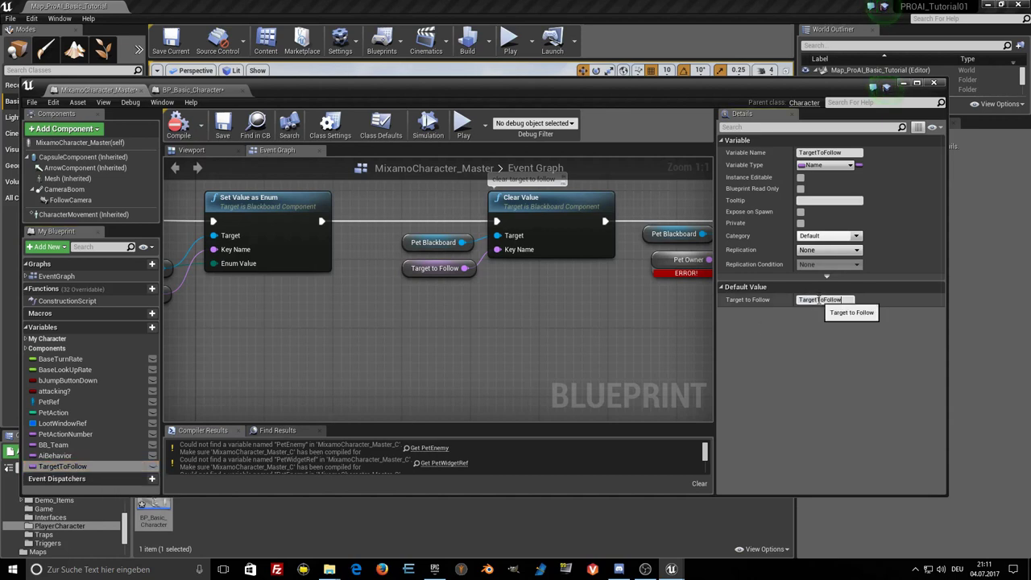
pyautogui.press('Return')
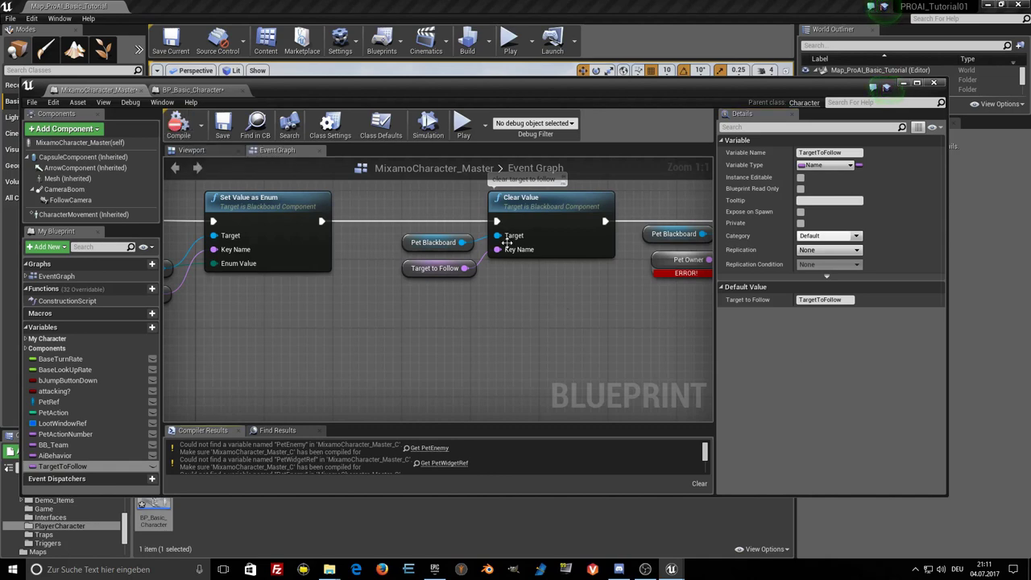
pyautogui.moveTo(588, 310)
pyautogui.mouseDown(button='right')
pyautogui.moveTo(397, 312)
pyautogui.moveTo(405, 320)
pyautogui.mouseUp(button='right')
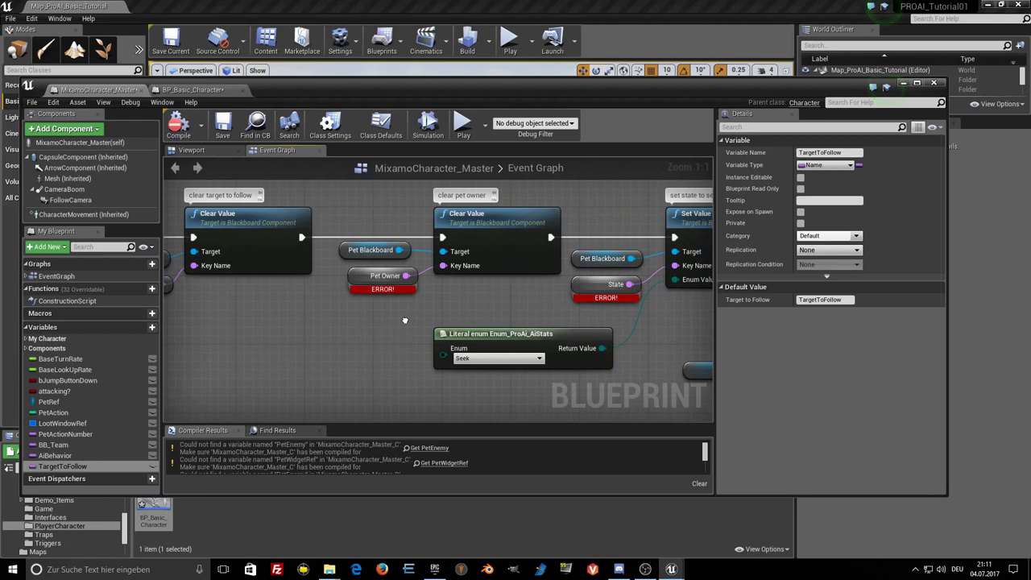
# Create the PetOwner variable, recompile, and set its default value to 'PetOwner'.
pyautogui.rightClick(358, 276)
pyautogui.moveTo(407, 313)
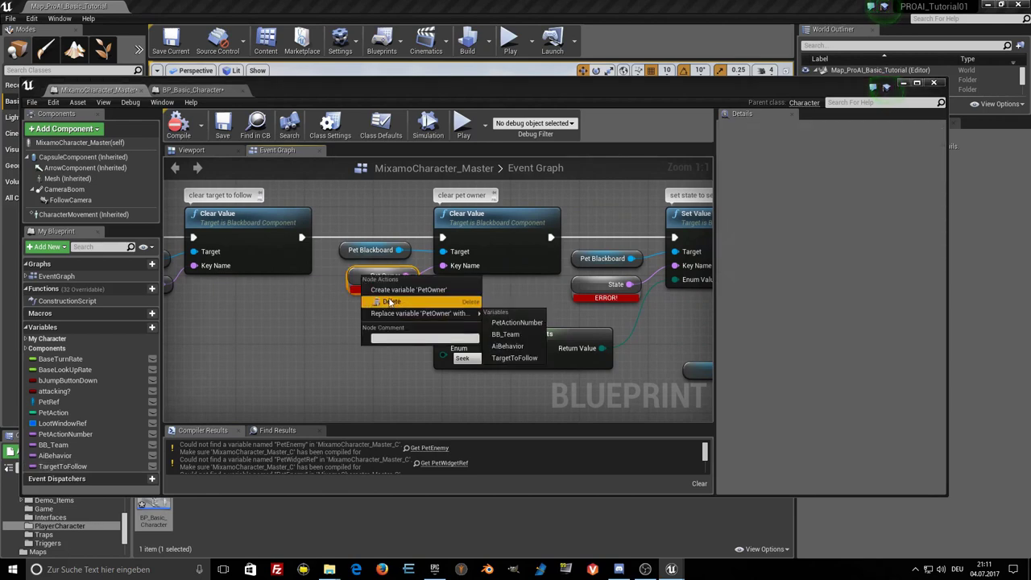
pyautogui.click(393, 292)
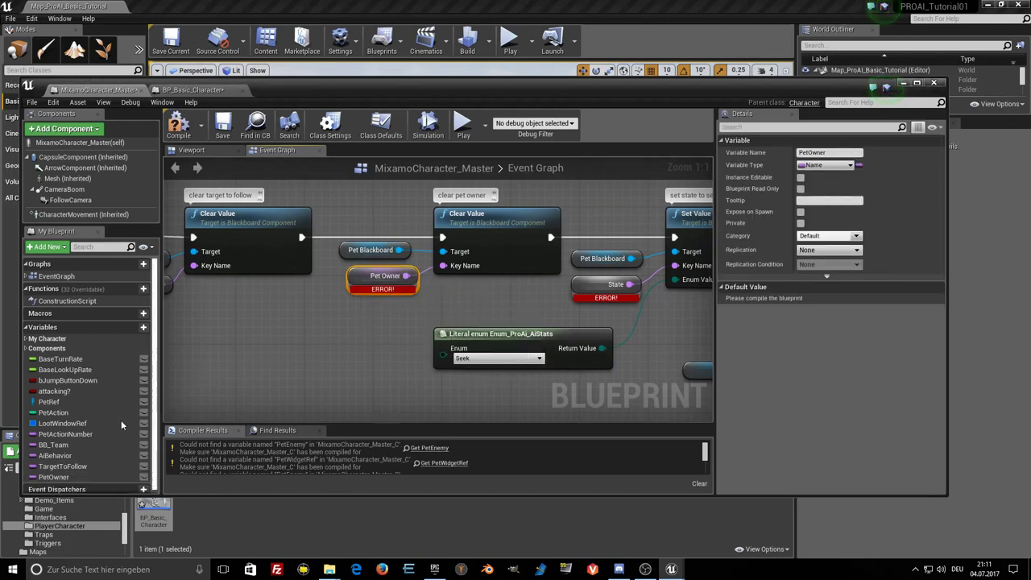
pyautogui.click(61, 480)
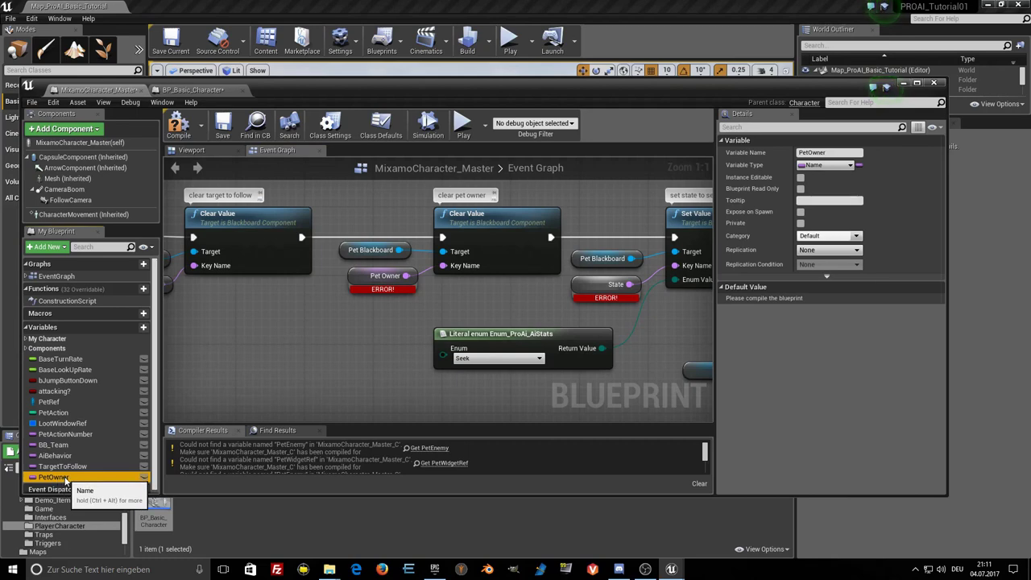
pyautogui.click(67, 478)
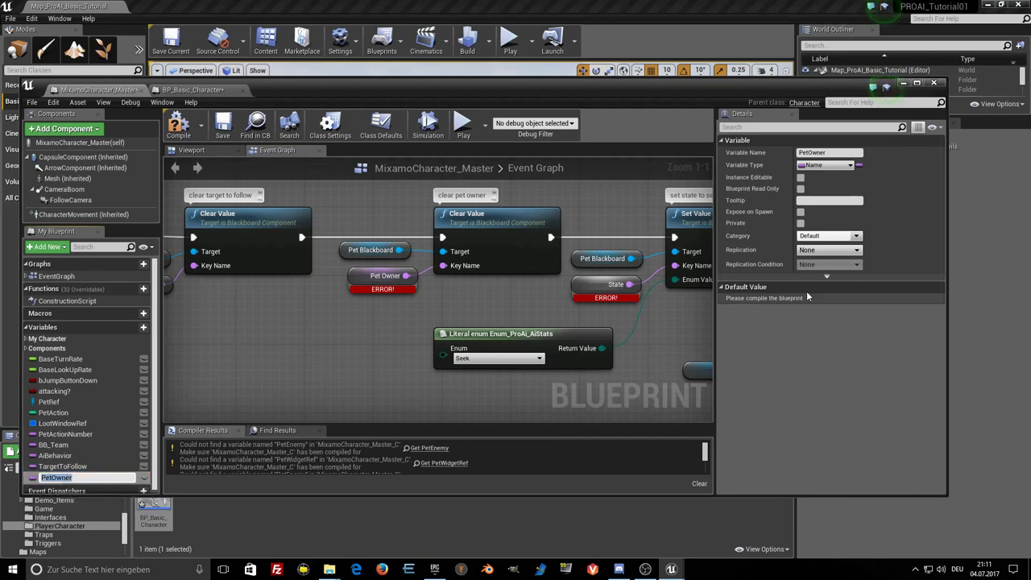
pyautogui.click(178, 137)
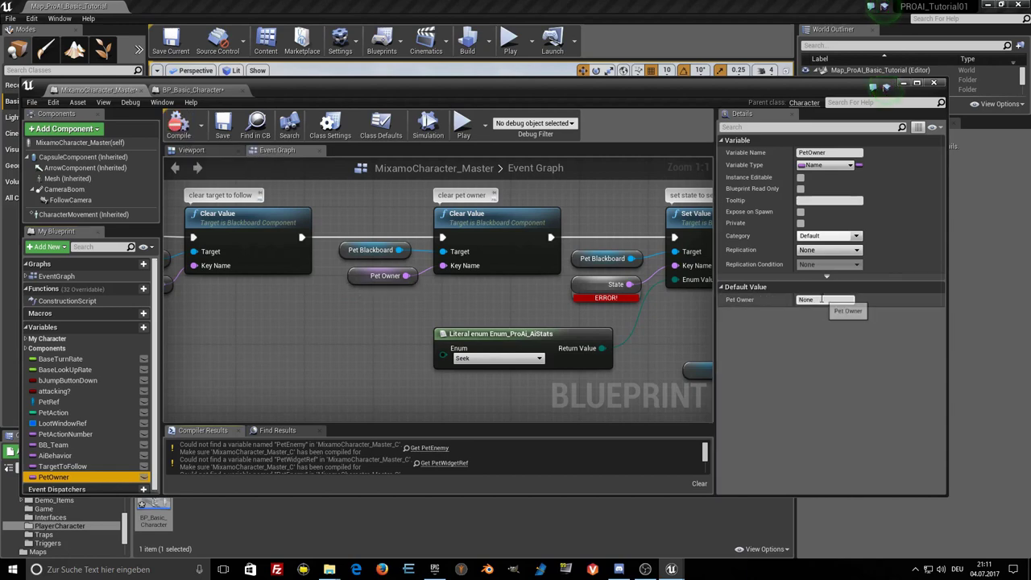
pyautogui.click(828, 300)
pyautogui.write('PetOwner')
pyautogui.press('Return')
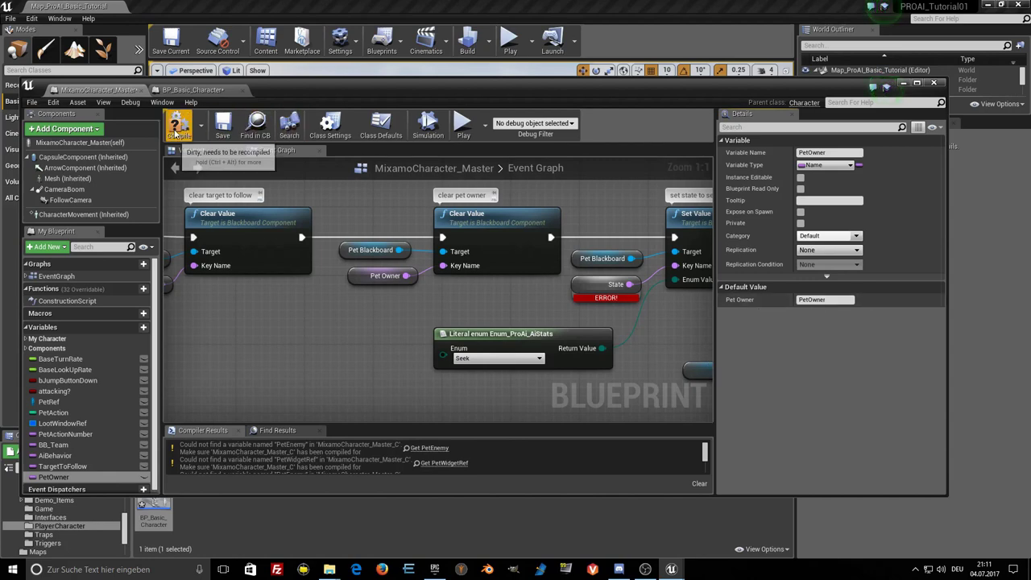
# Create the State variable, compile, and set its default value to 'State'.
pyautogui.rightClick(596, 285)
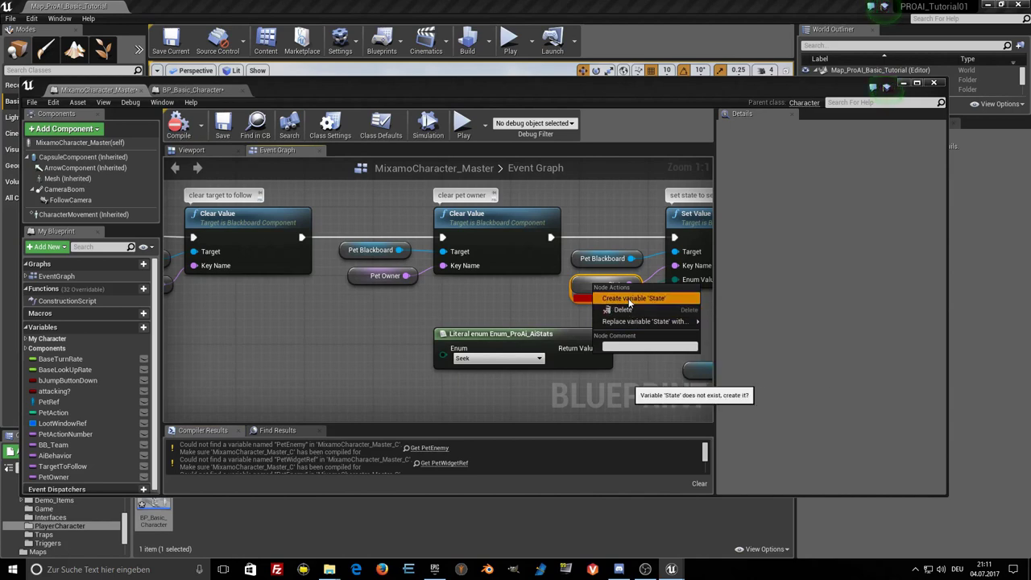
pyautogui.click(633, 297)
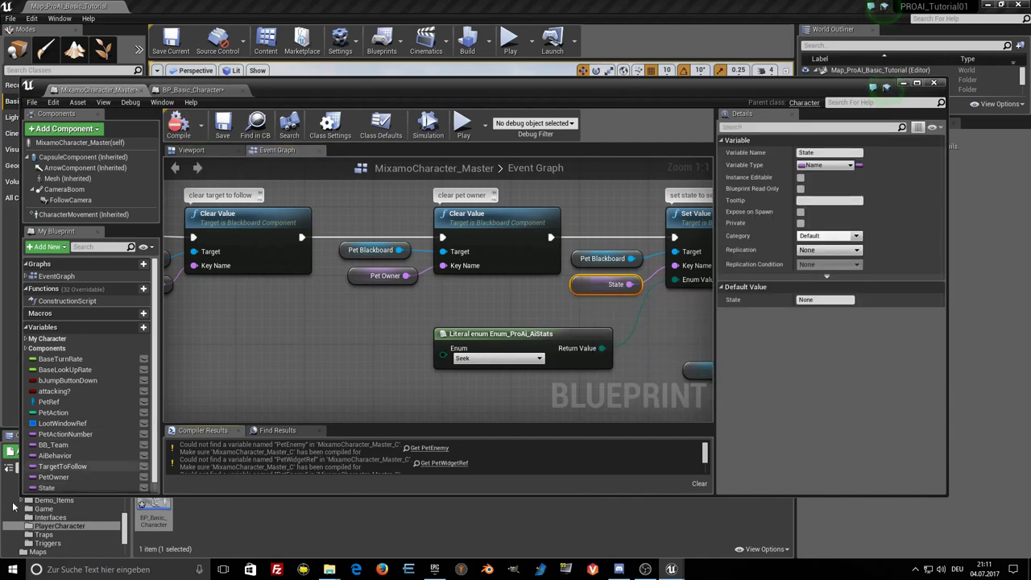
pyautogui.click(58, 488)
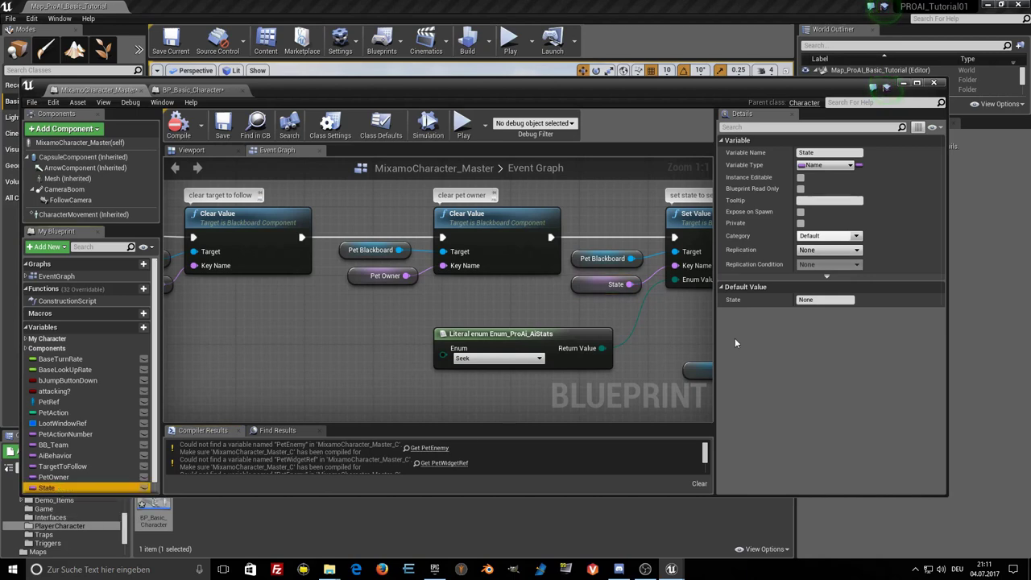
pyautogui.click(821, 300)
pyautogui.write('State')
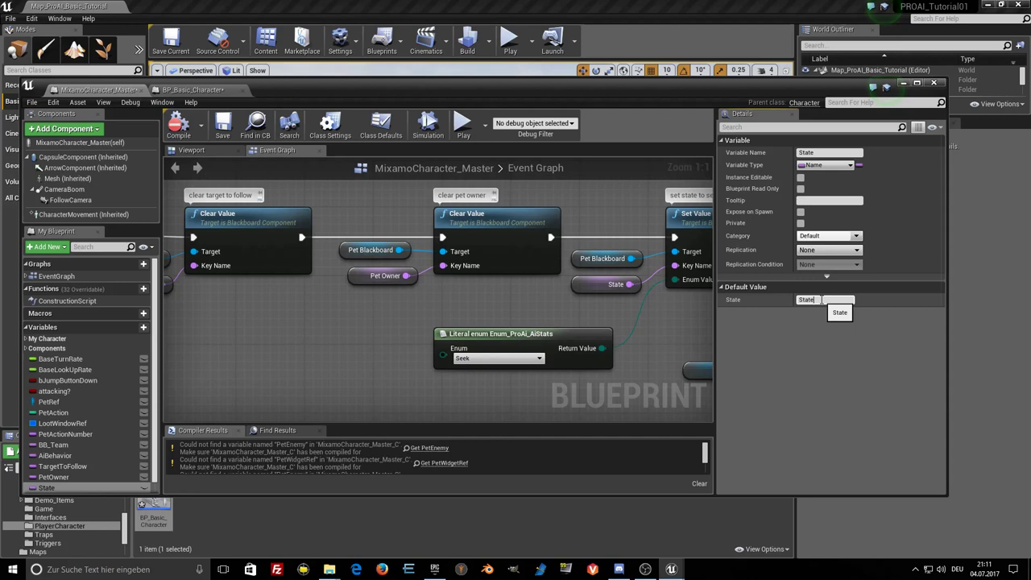
pyautogui.press('Return')
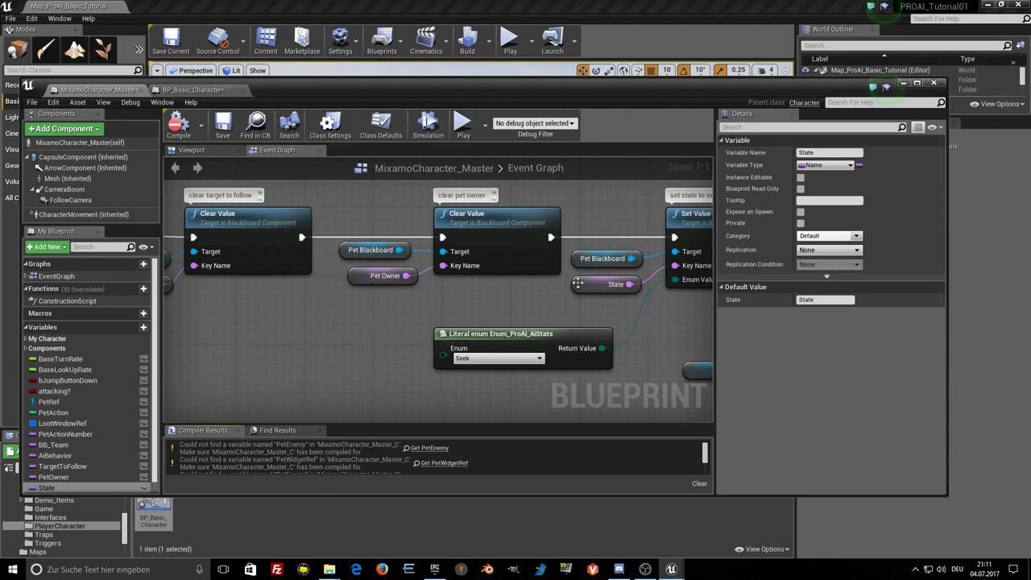
# Pan to the Dismiss at Client nodes and create the missing PetEnemy variable.
pyautogui.moveTo(596, 283); pyautogui.dragTo(407, 276, button='right')
pyautogui.moveTo(635, 242); pyautogui.dragTo(428, 240, button='right')
pyautogui.moveTo(709, 278)
pyautogui.mouseDown(button='right')
pyautogui.moveTo(521, 274)
pyautogui.moveTo(414, 311)
pyautogui.mouseUp(button='right')
pyautogui.moveTo(572, 308); pyautogui.dragTo(427, 295, button='right')
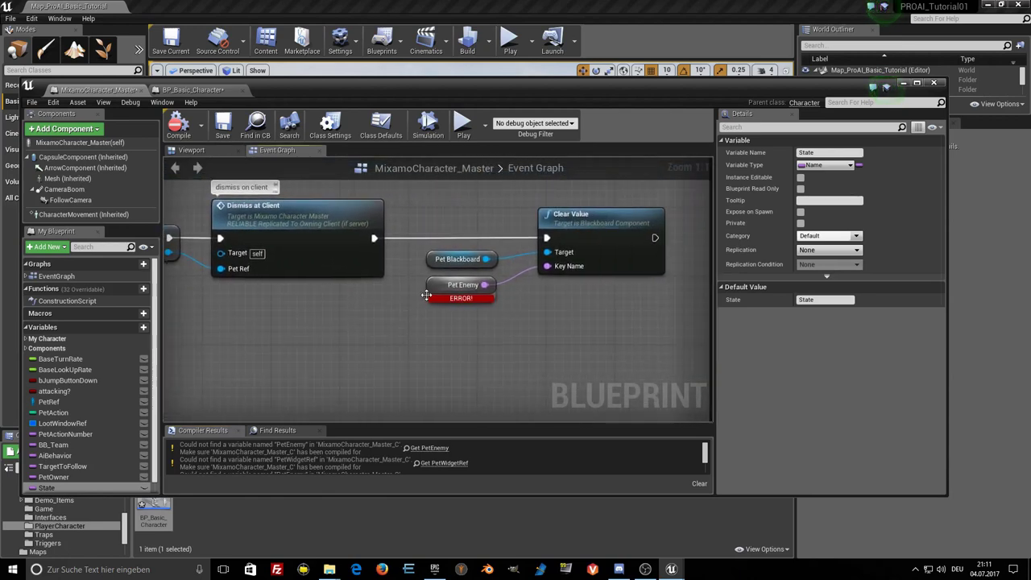
pyautogui.rightClick(437, 286)
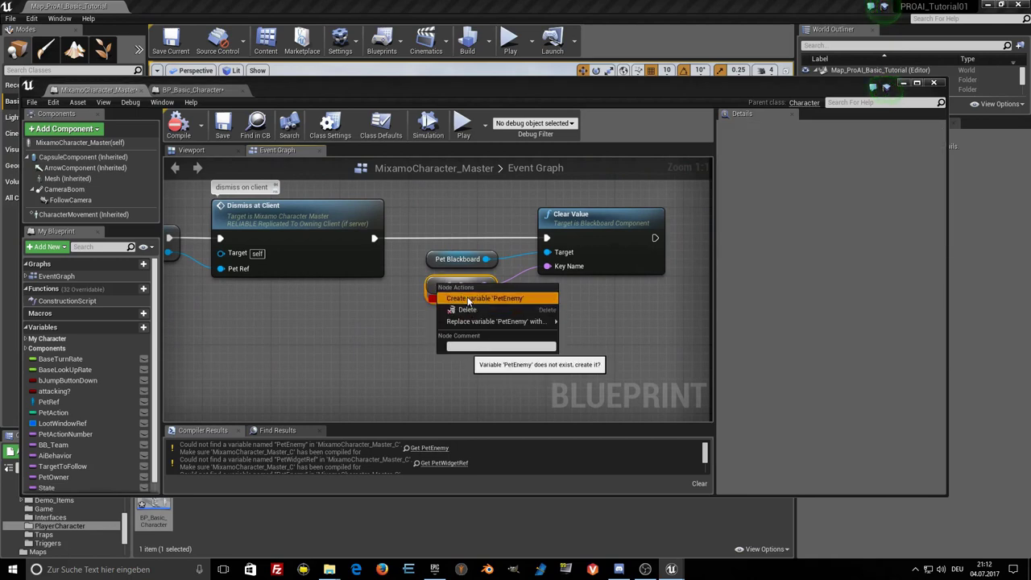
pyautogui.click(448, 298)
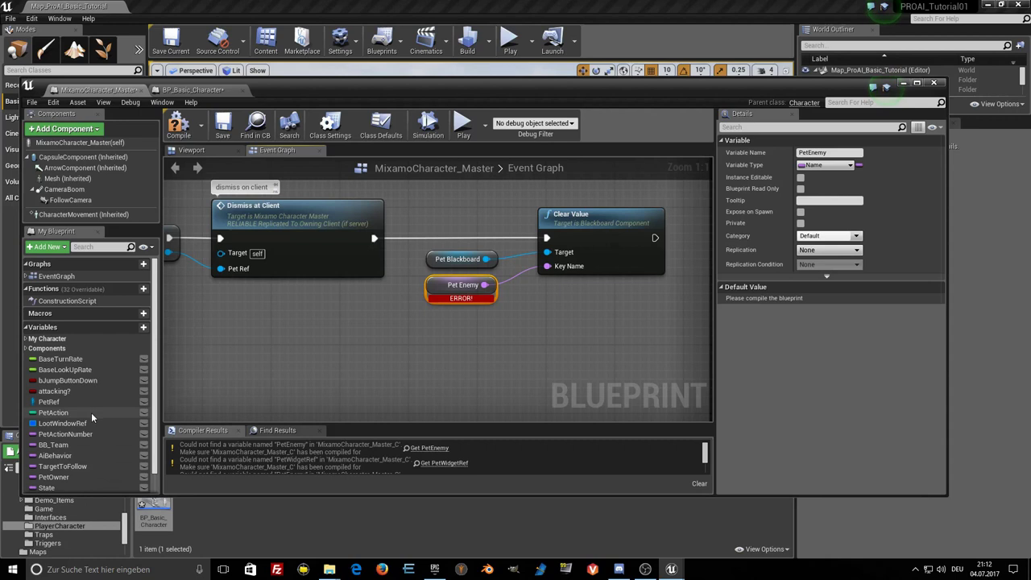
# Compile and set PetEnemy's default value to 'PetEnemy'.
pyautogui.scroll(-1, 93, 414)
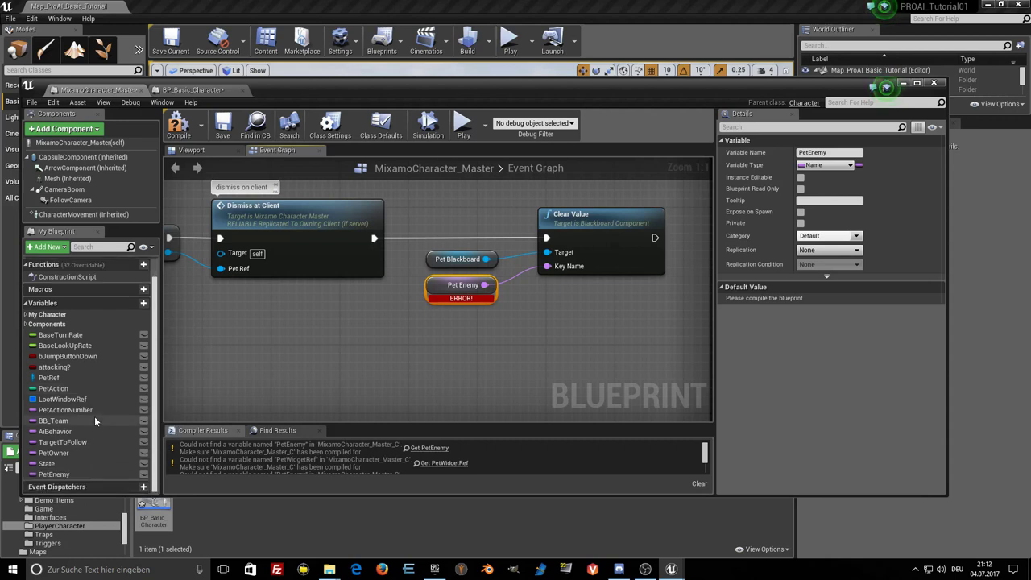
pyautogui.doubleClick(68, 476)
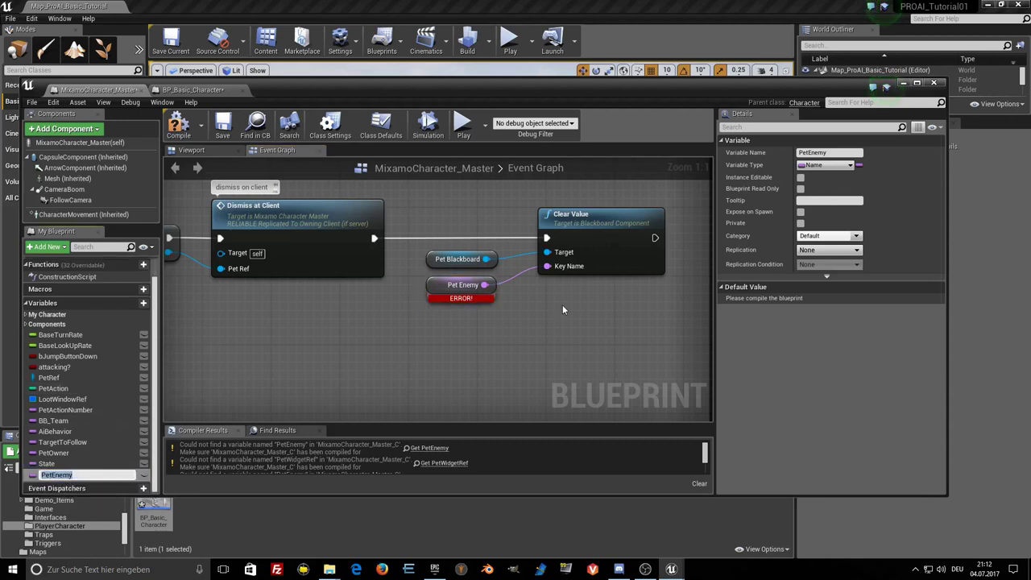
pyautogui.click(186, 135)
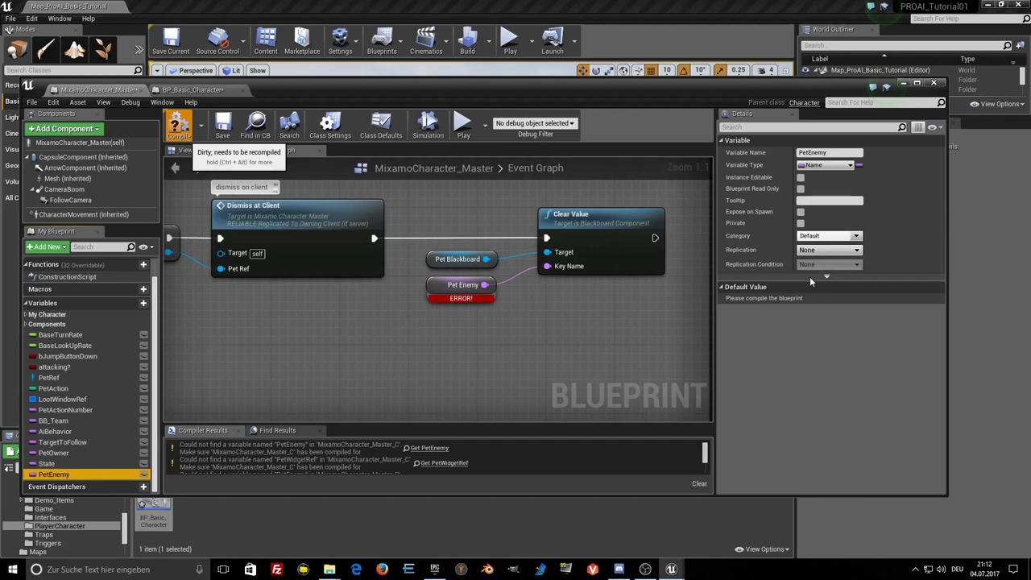
pyautogui.click(812, 299)
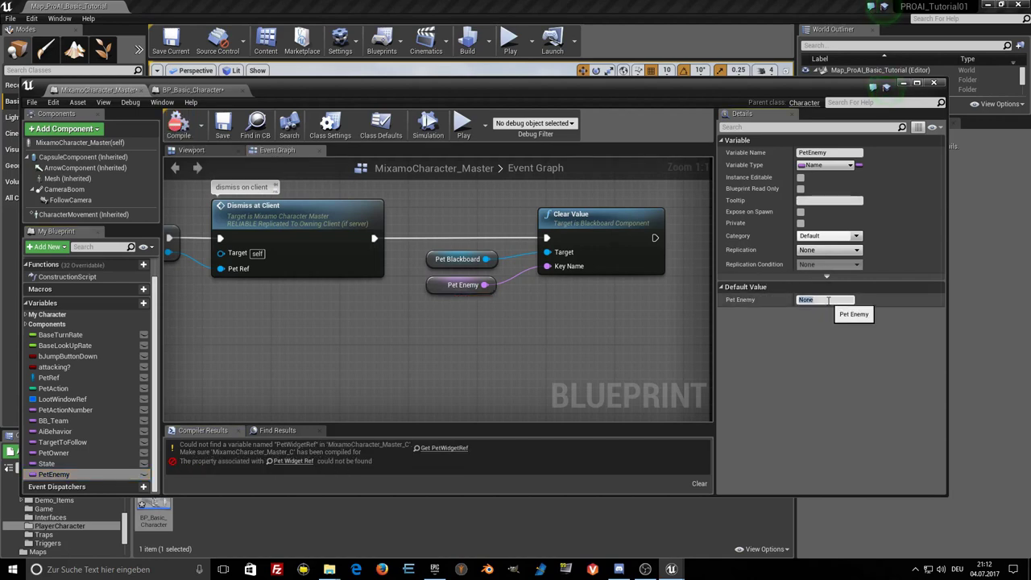
pyautogui.write('PetEnemy')
pyautogui.press('Return')
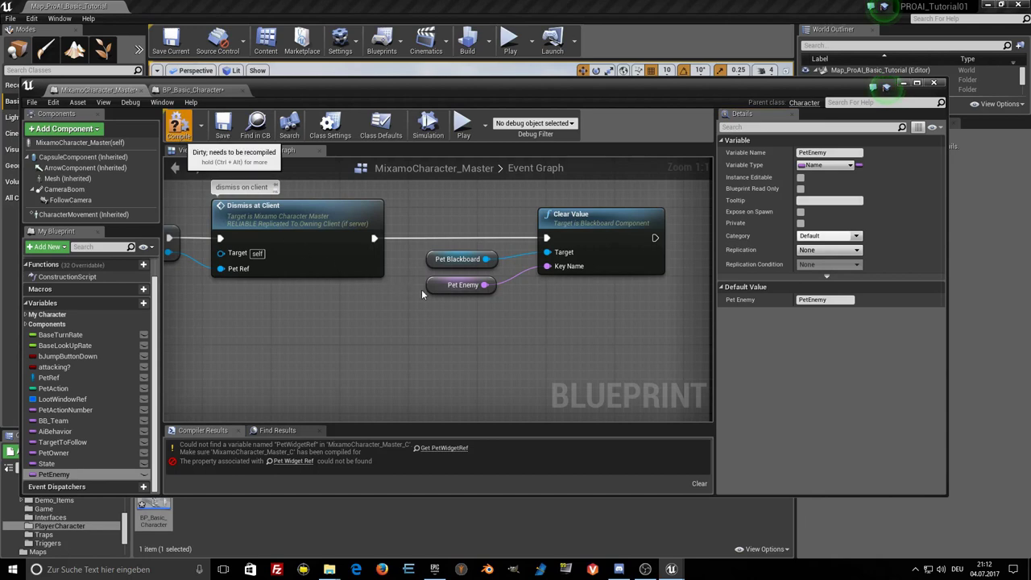
pyautogui.scroll(-3, 497, 307)
pyautogui.scroll(-3, 394, 278)
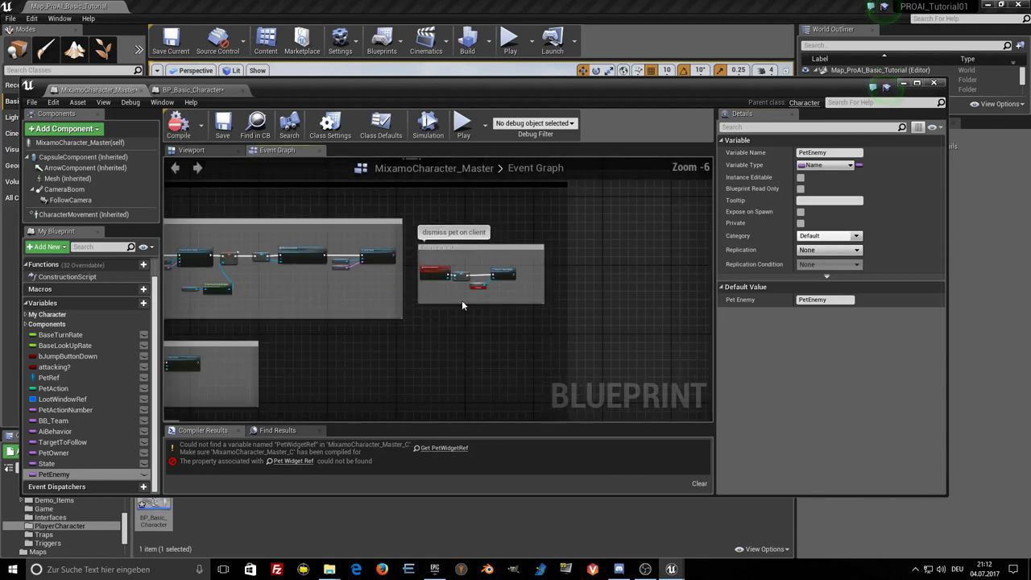
# Create the missing PetWidgetRef variable from the Pet Widget Ref node and compile.
pyautogui.scroll(7, 427, 294)
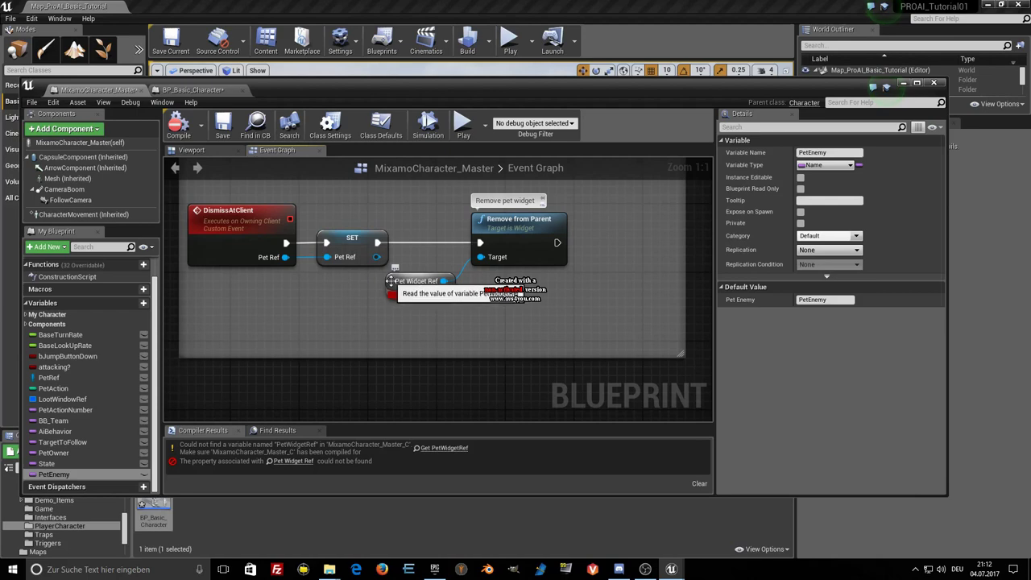
pyautogui.rightClick(393, 283)
pyautogui.click(418, 296)
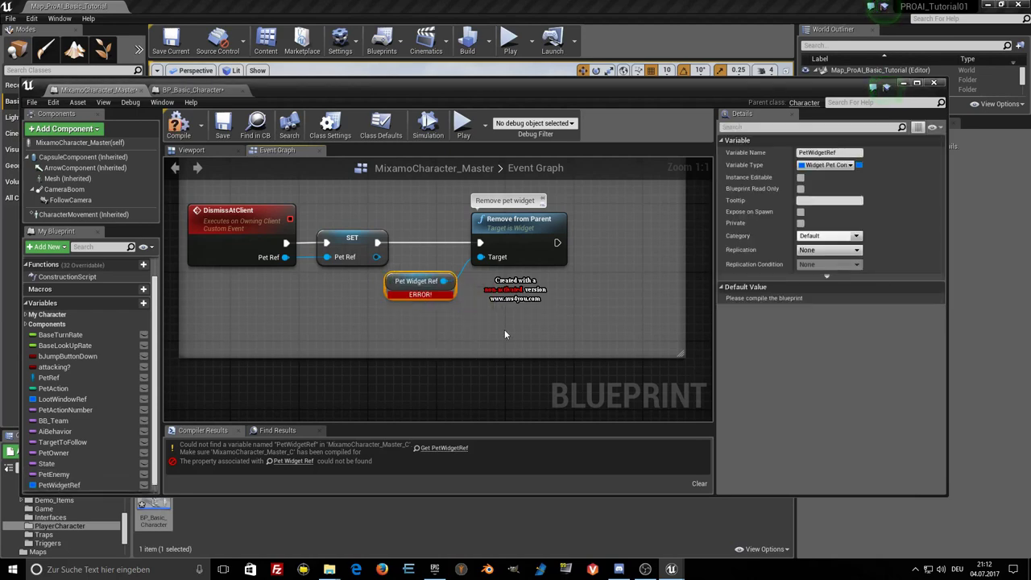
pyautogui.scroll(-2, 504, 329)
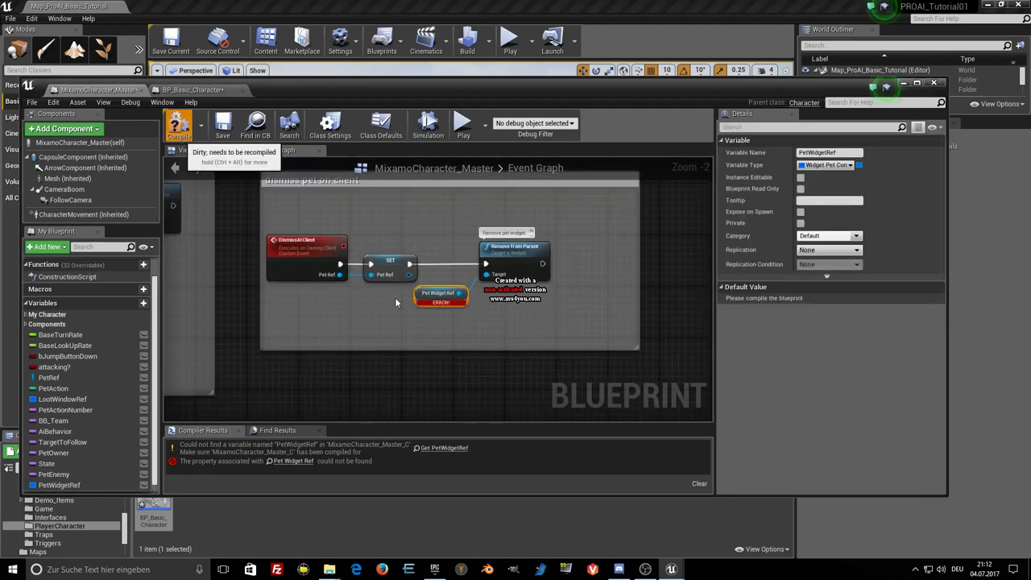
pyautogui.press('F7')
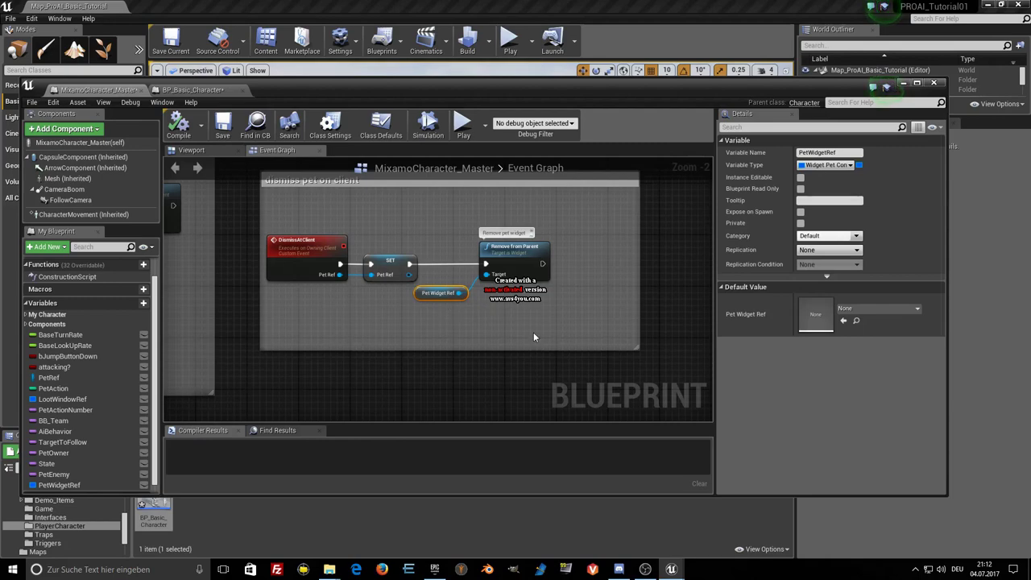
# Survey the pasted pet node blocks, including the dismiss pet and follow-the-player comments.
pyautogui.scroll(-1, 533, 337)
pyautogui.scroll(-1, 404, 337)
pyautogui.scroll(-1, 530, 321)
pyautogui.scroll(-1, 530, 320)
pyautogui.moveTo(361, 420)
pyautogui.mouseDown(button='right')
pyautogui.moveTo(462, 326)
pyautogui.moveTo(276, 278)
pyautogui.mouseUp(button='right')
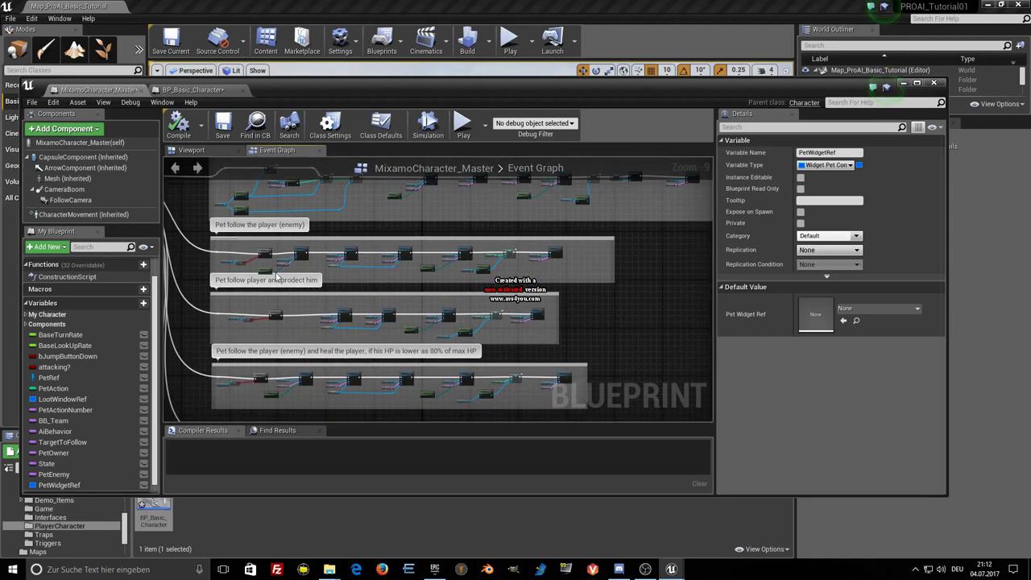
pyautogui.scroll(5, 276, 278)
pyautogui.moveTo(221, 285)
pyautogui.mouseDown(button='right')
pyautogui.moveTo(458, 246)
pyautogui.moveTo(556, 286)
pyautogui.mouseUp(button='right')
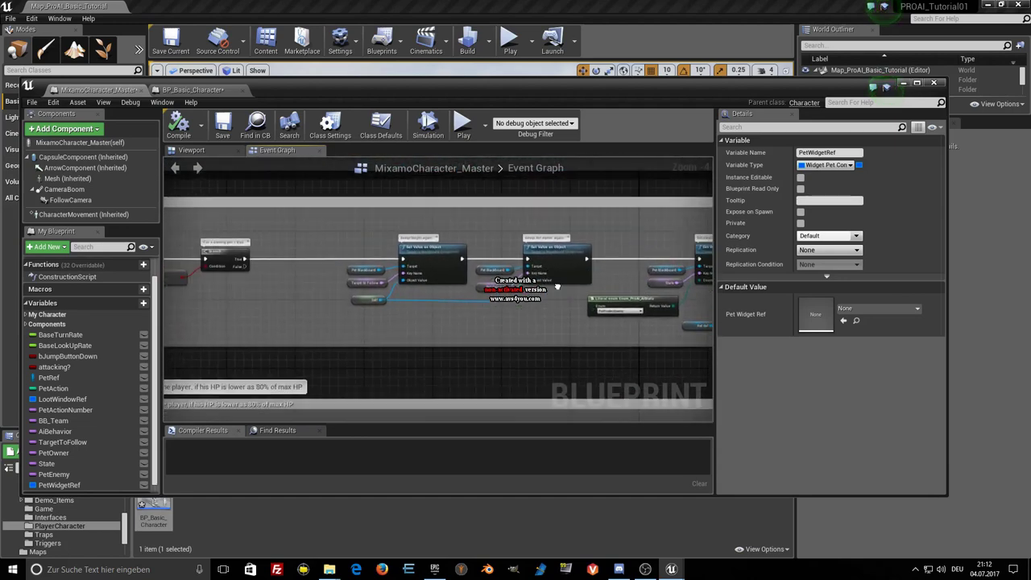
pyautogui.moveTo(556, 287); pyautogui.dragTo(493, 192, button='right')
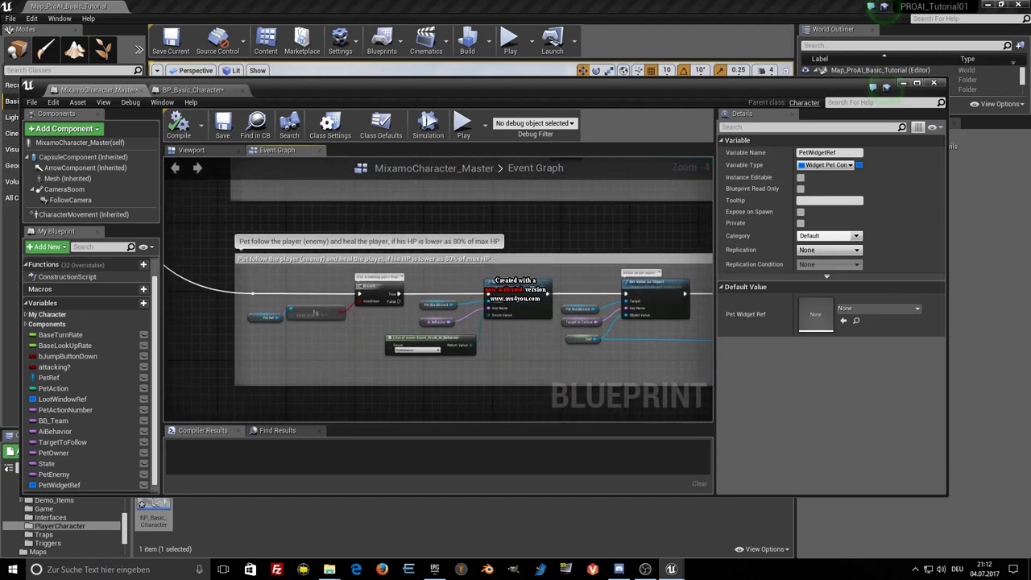
pyautogui.moveTo(315, 312)
pyautogui.mouseDown(button='right')
pyautogui.moveTo(291, 297)
pyautogui.moveTo(453, 162)
pyautogui.mouseUp(button='right')
pyautogui.moveTo(342, 309); pyautogui.dragTo(247, 305, button='right')
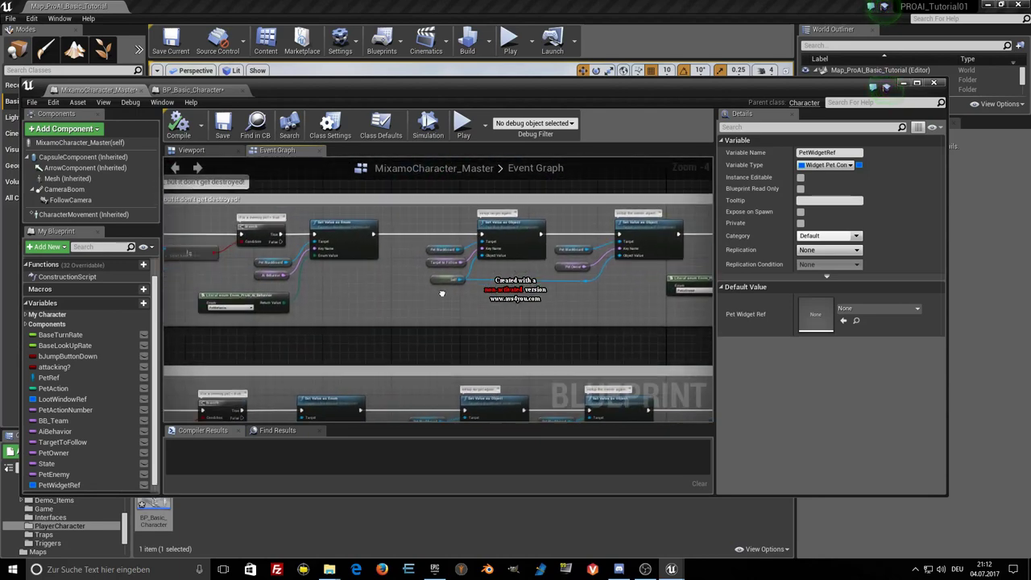
pyautogui.moveTo(565, 260); pyautogui.dragTo(484, 257, button='right')
pyautogui.moveTo(590, 323)
pyautogui.mouseDown(button='right')
pyautogui.moveTo(422, 311)
pyautogui.moveTo(447, 368)
pyautogui.mouseUp(button='right')
# Save MixamoCharacter_Master and bring up BP_Basic_Character's event graph.
pyautogui.scroll(-8, 423, 311)
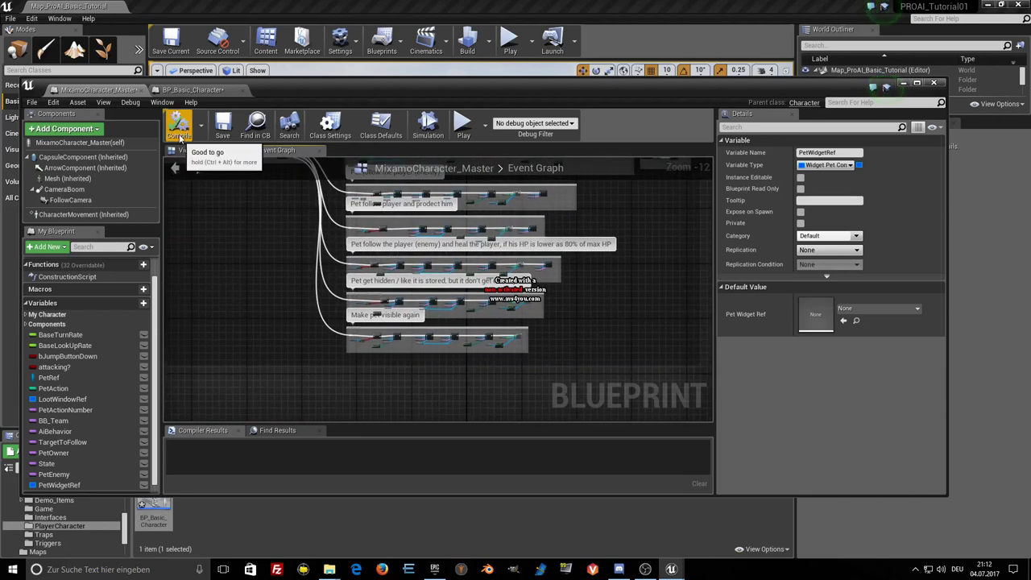
pyautogui.click(222, 135)
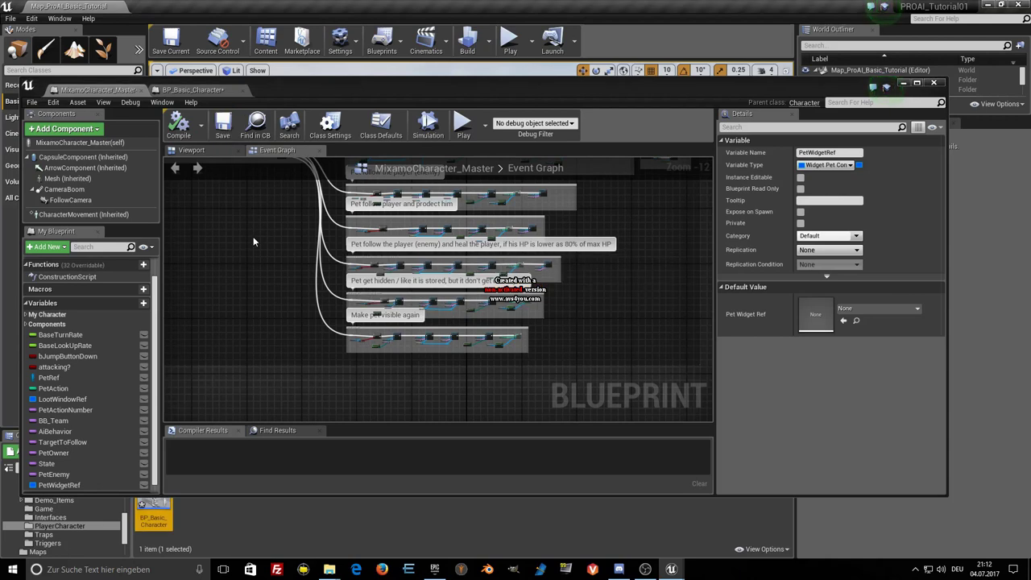
pyautogui.click(193, 90)
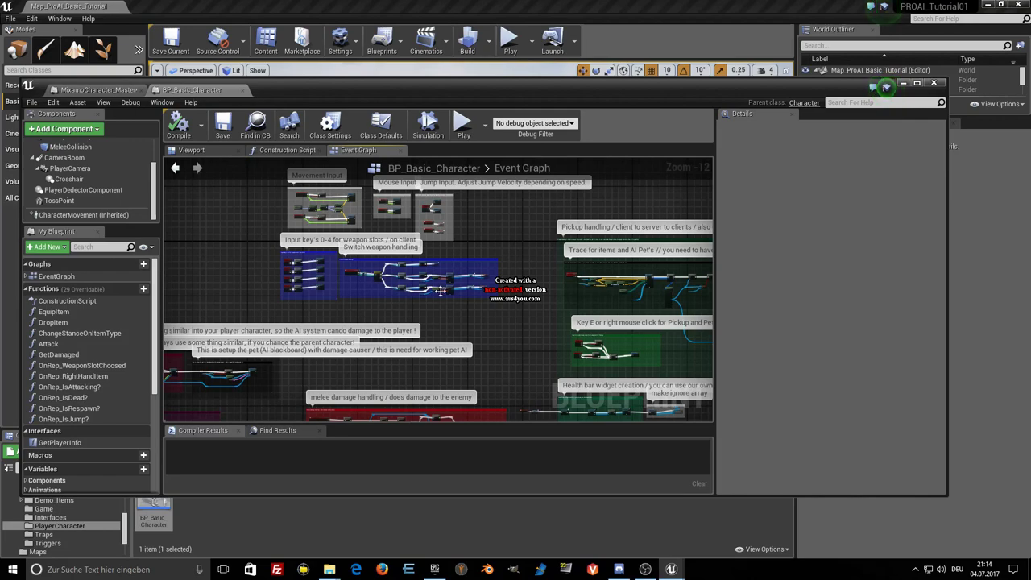
# Marquee-select BP_Basic_Character's 'Input key's 0-4 for weapon slots' group, then return to MixamoCharacter_Master.
pyautogui.moveTo(541, 338); pyautogui.dragTo(608, 314, button='right')
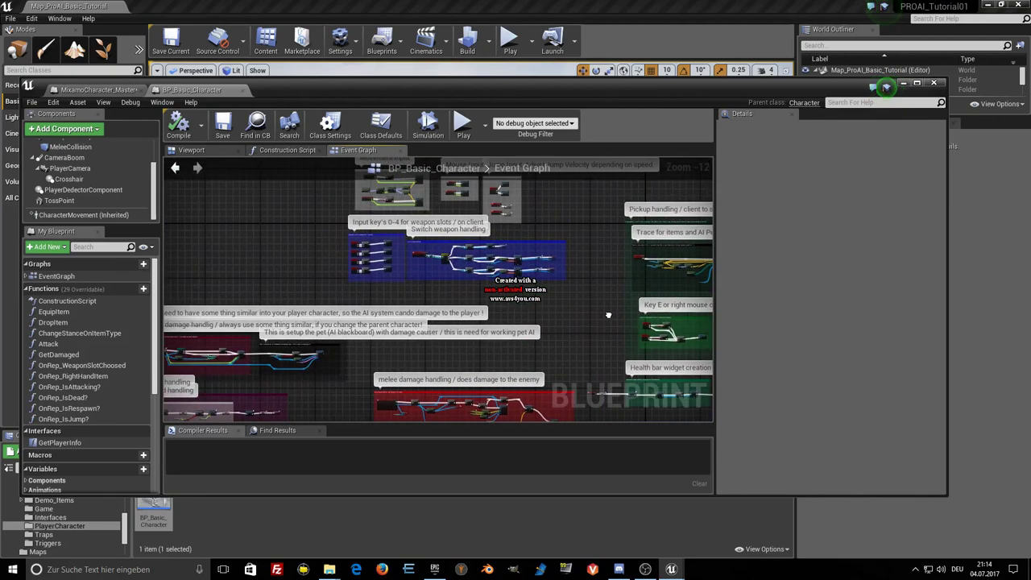
pyautogui.scroll(4, 380, 273)
pyautogui.scroll(3, 380, 272)
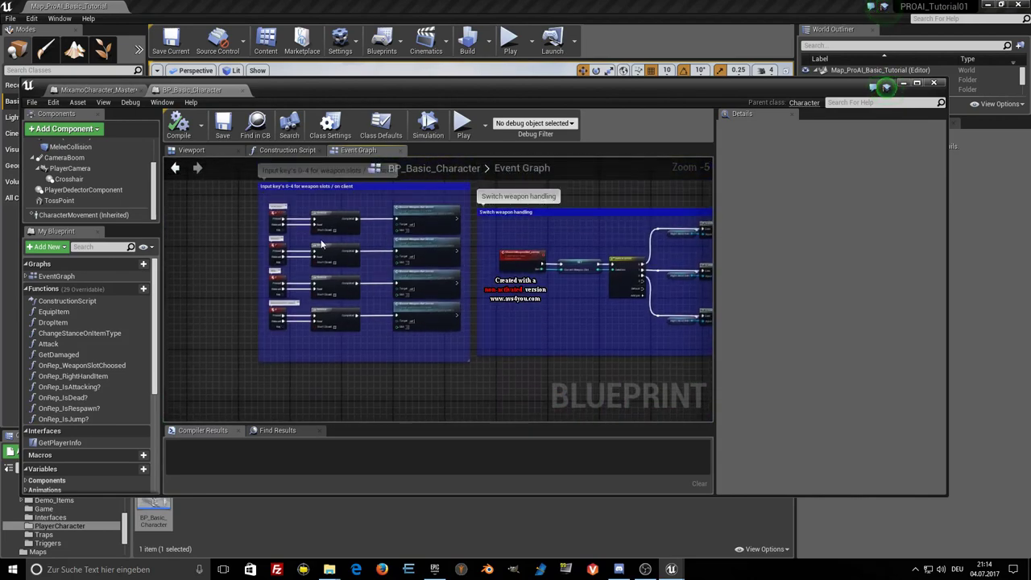
pyautogui.scroll(1, 304, 254)
pyautogui.scroll(-1, 304, 254)
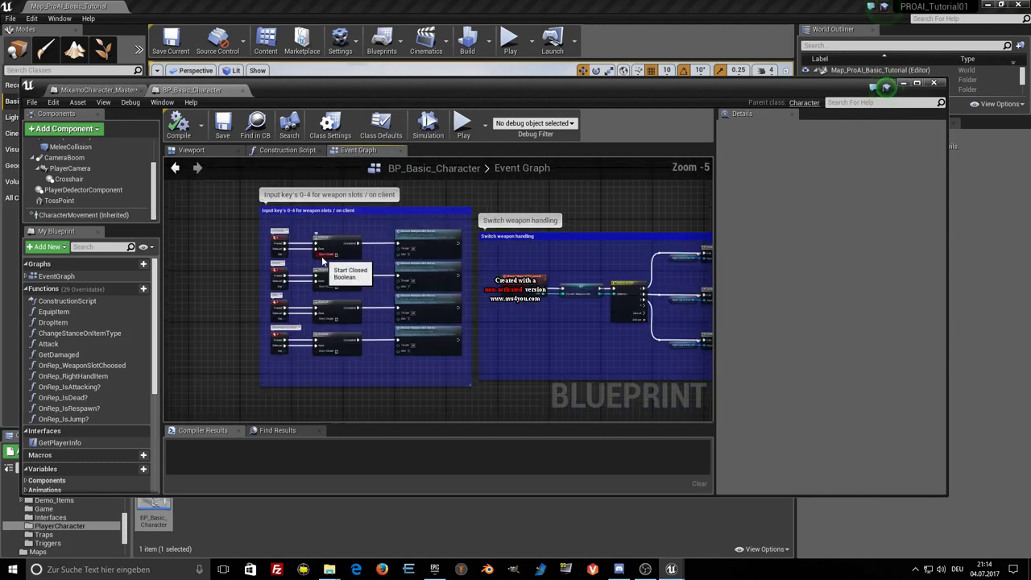
pyautogui.moveTo(230, 195); pyautogui.dragTo(474, 397)
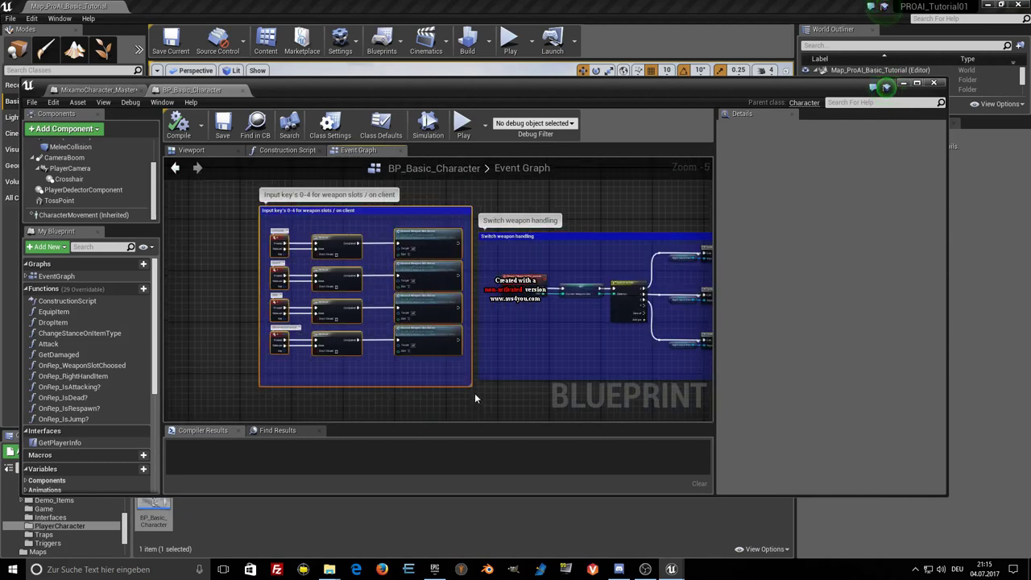
pyautogui.click(110, 90)
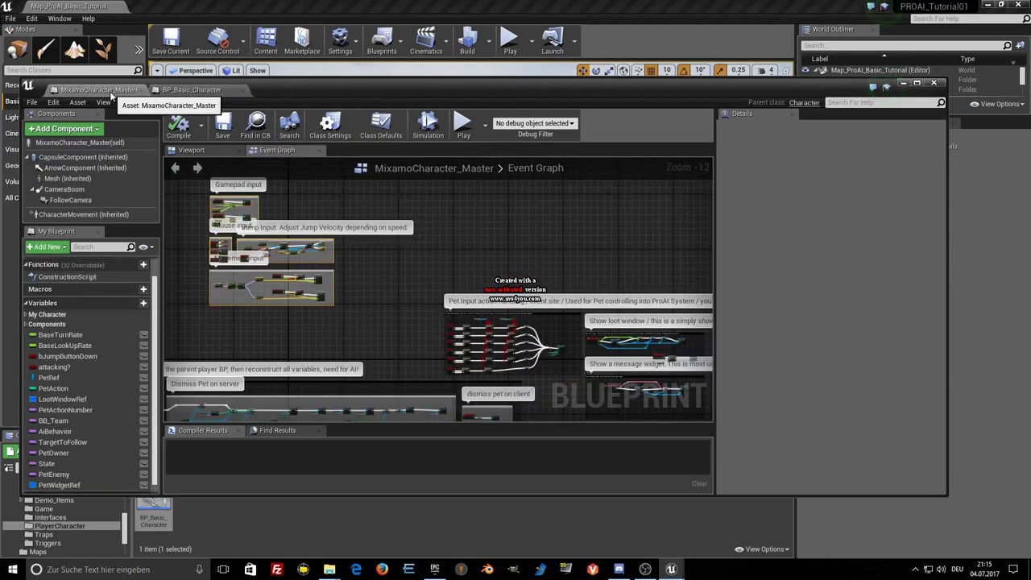
# Paste the weapon-slot input nodes into an empty area and move the group into place.
pyautogui.moveTo(364, 302); pyautogui.dragTo(559, 300, button='right')
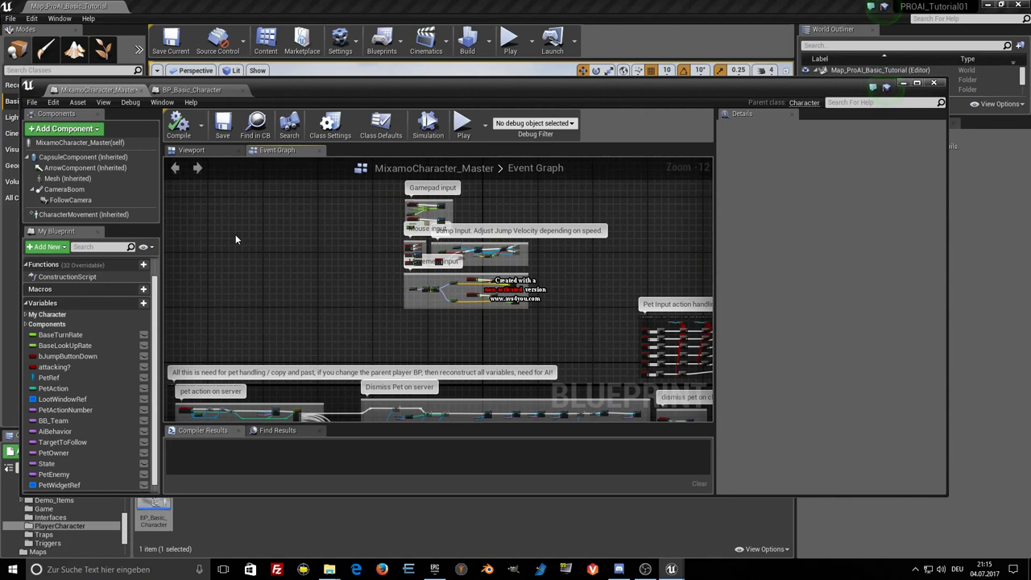
pyautogui.hotkey('ctrl', 'v')
pyautogui.scroll(3, 256, 302)
pyautogui.scroll(1, 259, 310)
pyautogui.moveTo(258, 310); pyautogui.dragTo(289, 306, button='right')
pyautogui.moveTo(300, 242); pyautogui.dragTo(374, 269)
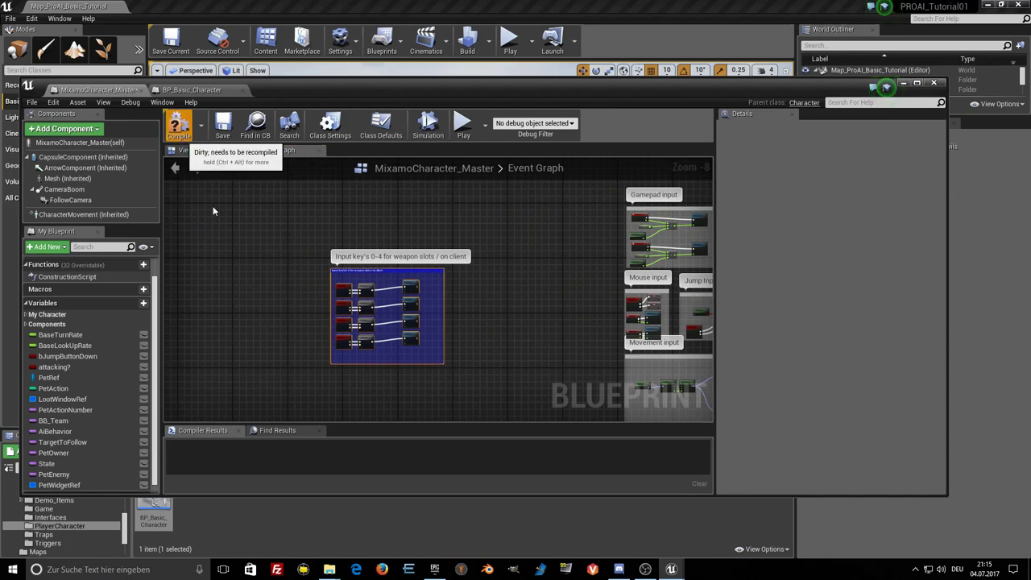
# Compile and inspect the four Choose Weapon Slot Server nodes flagged as errors.
pyautogui.press('F7')
pyautogui.moveTo(257, 291); pyautogui.dragTo(245, 272, button='right')
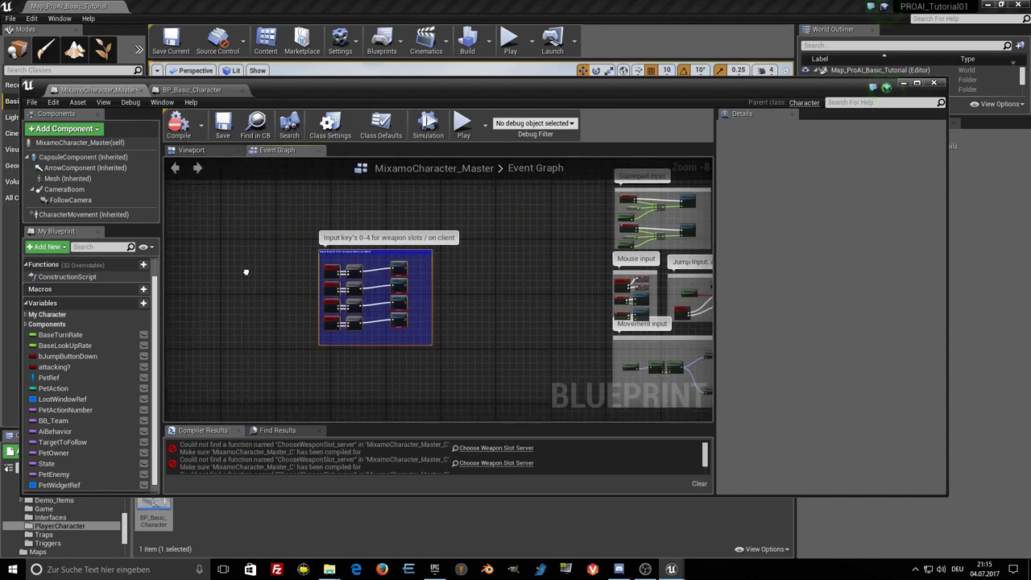
pyautogui.scroll(2, 350, 271)
pyautogui.scroll(4, 403, 274)
pyautogui.scroll(2, 410, 278)
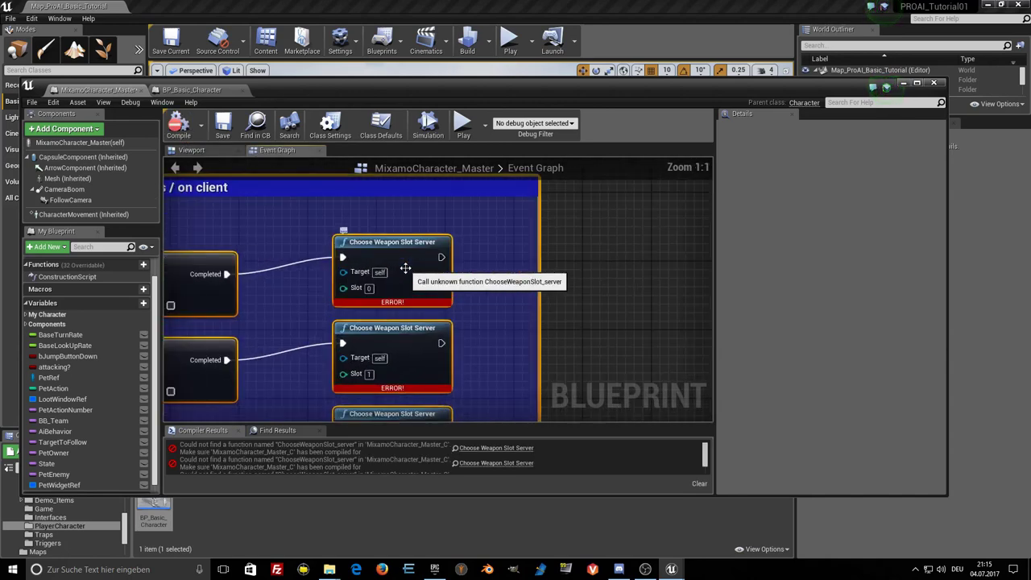
pyautogui.moveTo(458, 290); pyautogui.dragTo(457, 264, button='right')
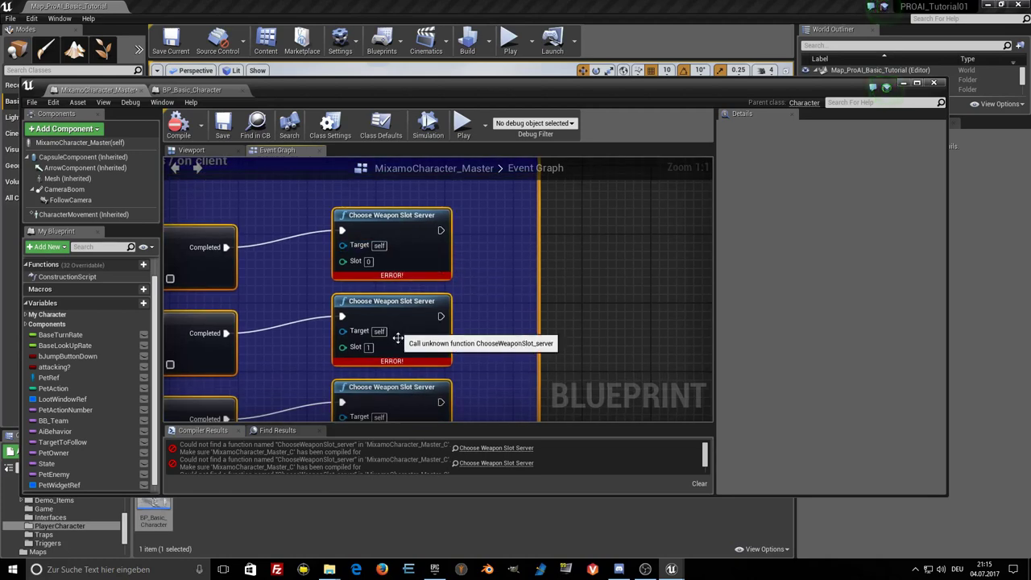
pyautogui.moveTo(417, 379); pyautogui.dragTo(454, 297, button='right')
pyautogui.scroll(-1, 435, 290)
pyautogui.scroll(-1, 419, 286)
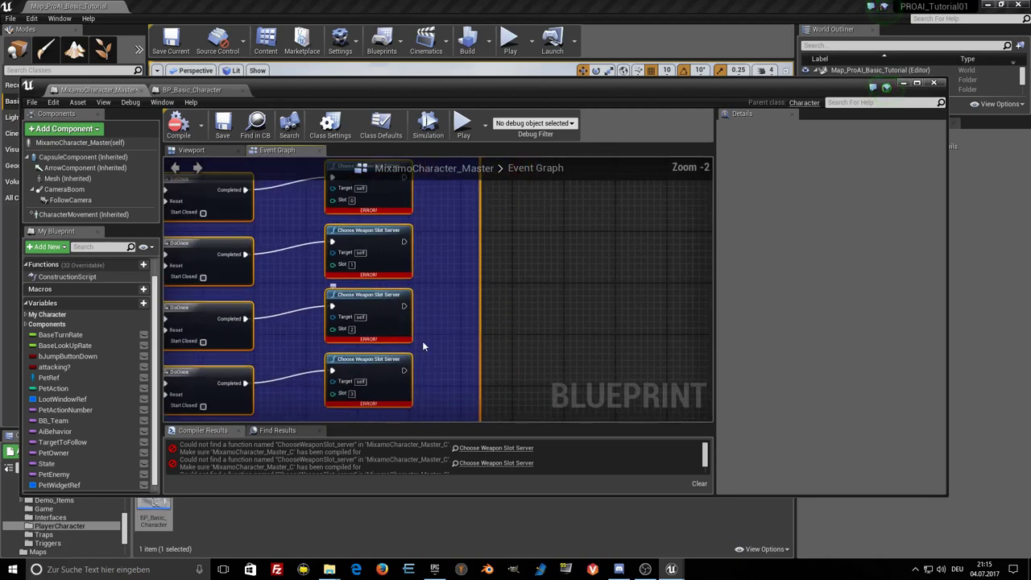
pyautogui.moveTo(403, 349); pyautogui.dragTo(395, 339, button='right')
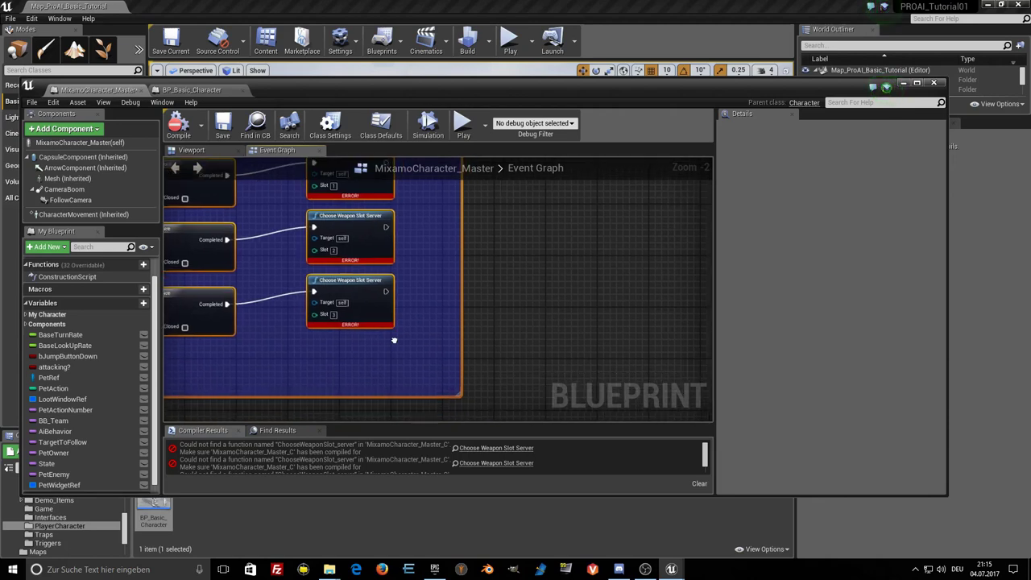
pyautogui.scroll(-2, 395, 339)
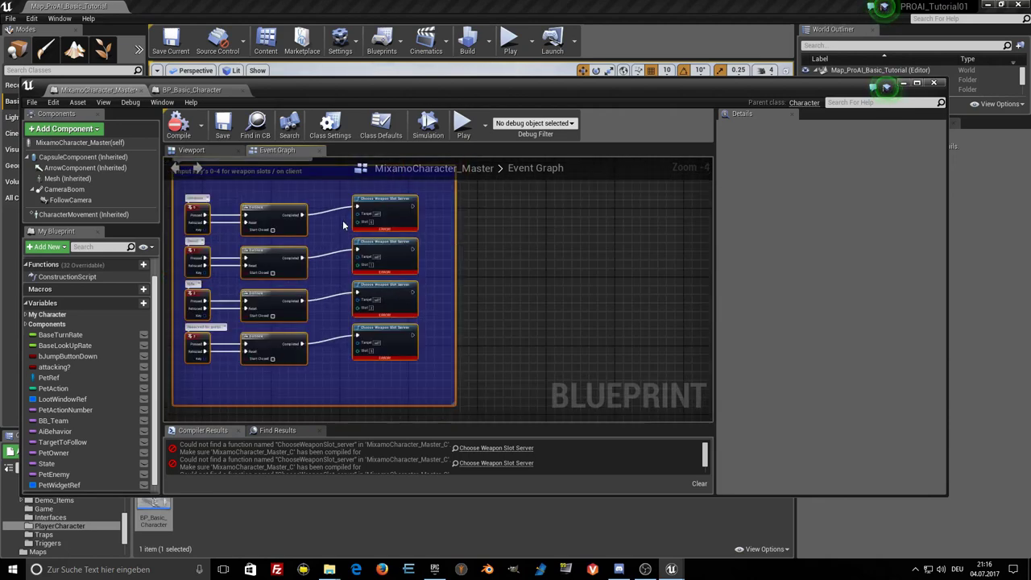
# In BP_Basic_Character, jump to ChooseWeaponSlot_server, select the Switch weapon handling block, and return.
pyautogui.click(186, 89)
pyautogui.scroll(4, 354, 228)
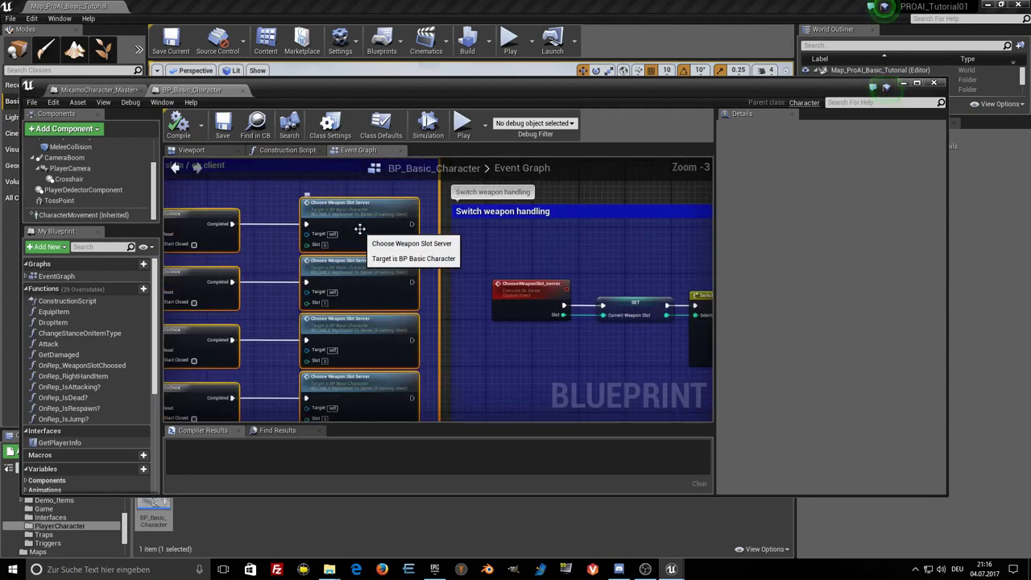
pyautogui.click(359, 229)
pyautogui.doubleClick(360, 228)
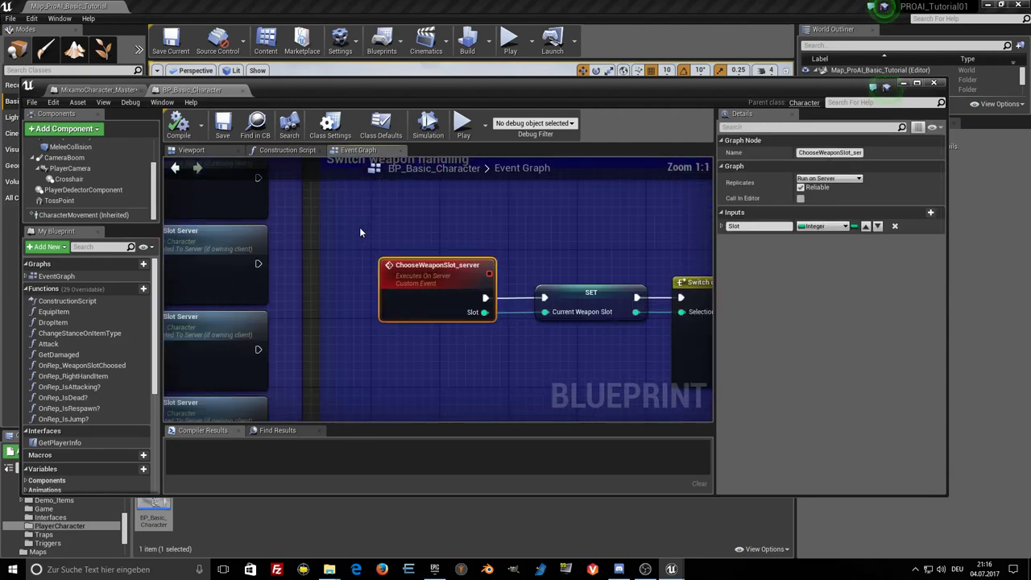
pyautogui.scroll(-1, 427, 307)
pyautogui.scroll(-1, 425, 306)
pyautogui.scroll(-2, 346, 312)
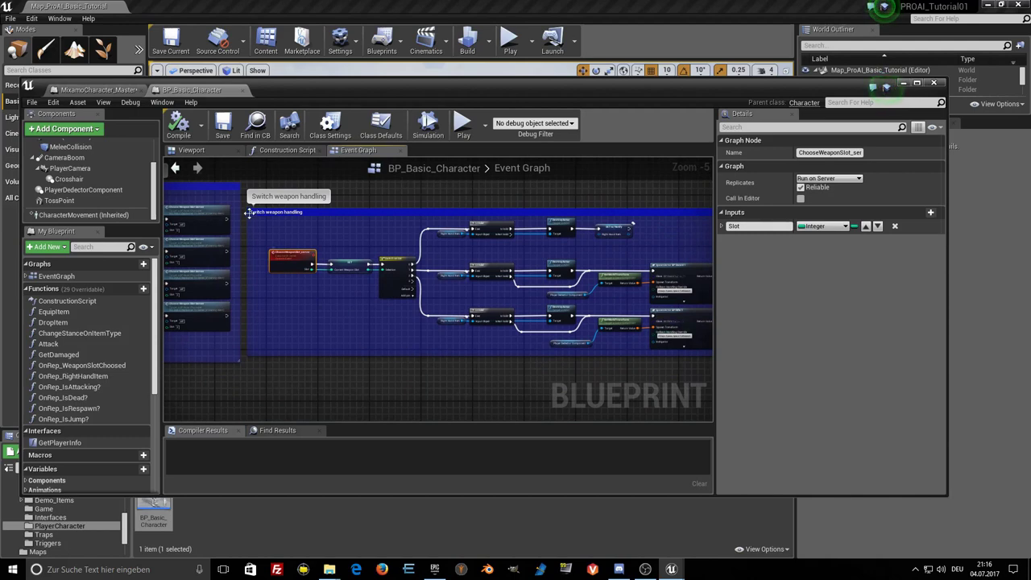
pyautogui.moveTo(261, 212)
pyautogui.mouseDown()
pyautogui.moveTo(692, 377)
pyautogui.moveTo(630, 371)
pyautogui.mouseUp()
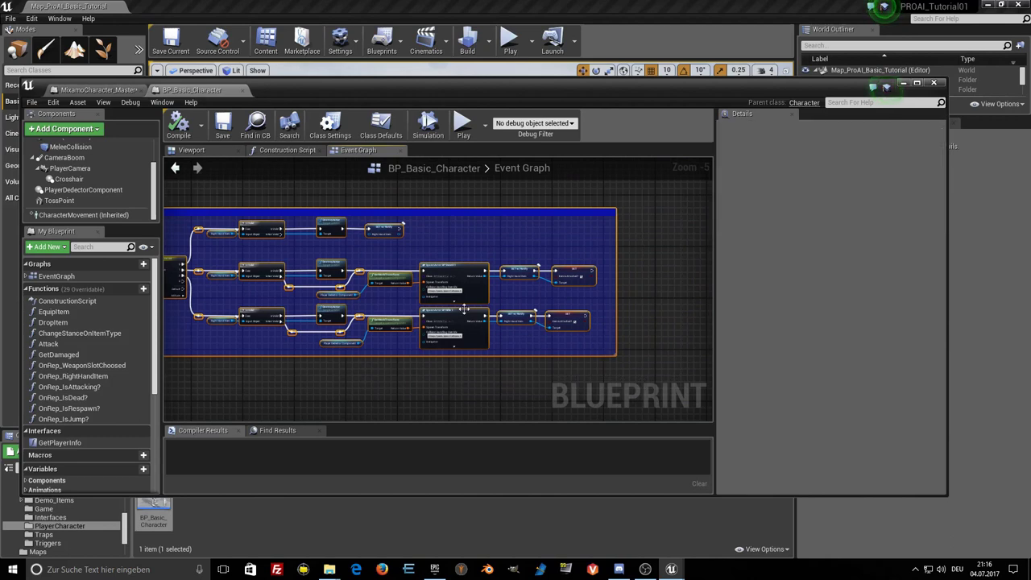
pyautogui.click(100, 90)
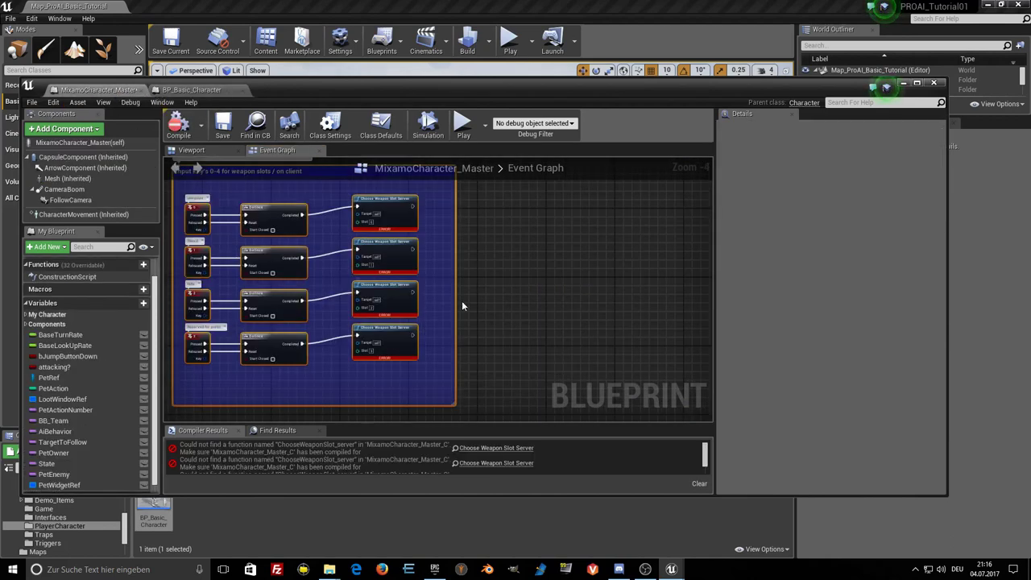
# Move the weapon-slot input comment box up and left to make room.
pyautogui.scroll(-2, 314, 288)
pyautogui.scroll(-3, 316, 288)
pyautogui.moveTo(352, 294); pyautogui.dragTo(488, 269, button='right')
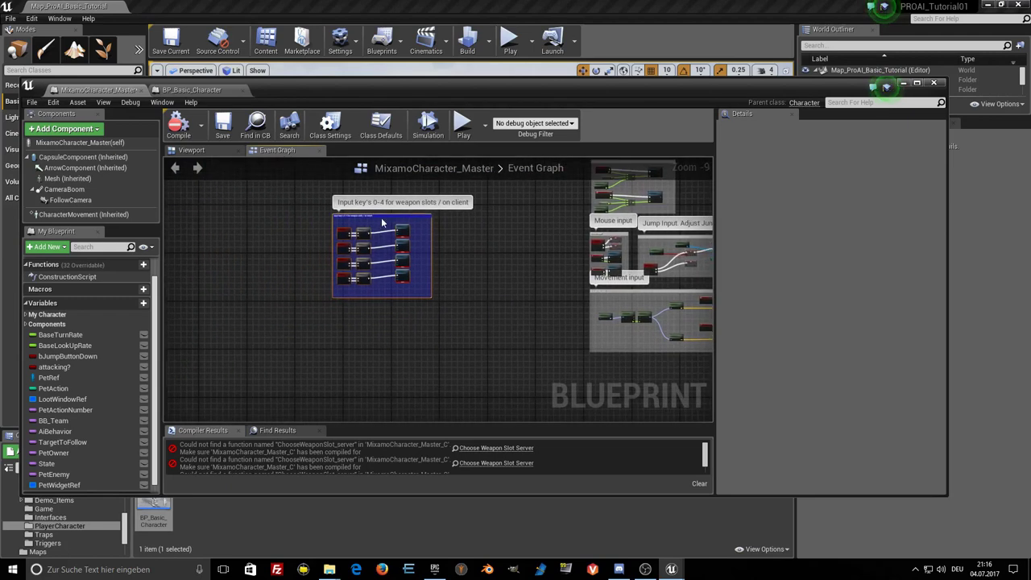
pyautogui.moveTo(383, 218); pyautogui.dragTo(232, 232)
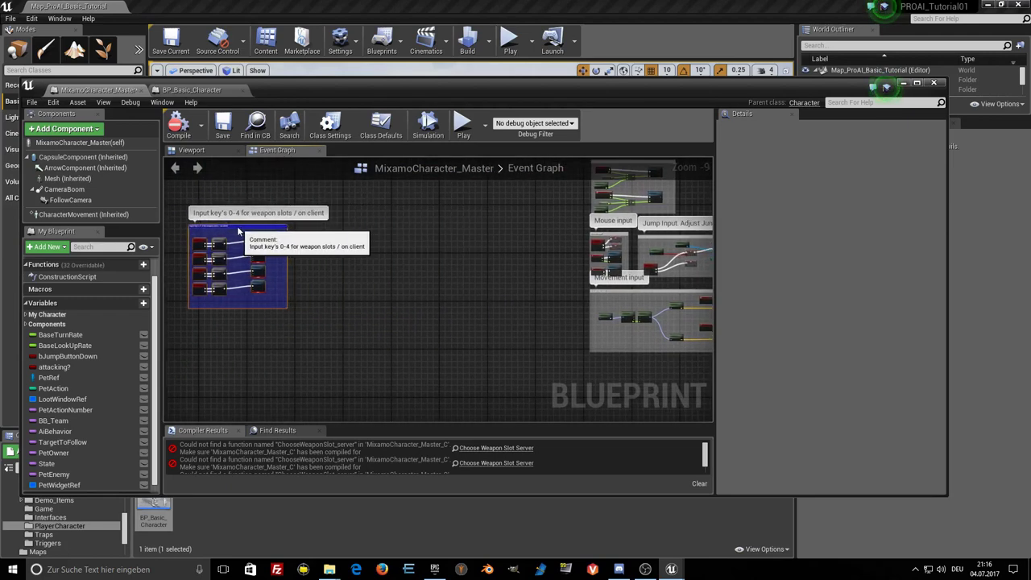
pyautogui.moveTo(298, 338); pyautogui.dragTo(285, 265, button='right')
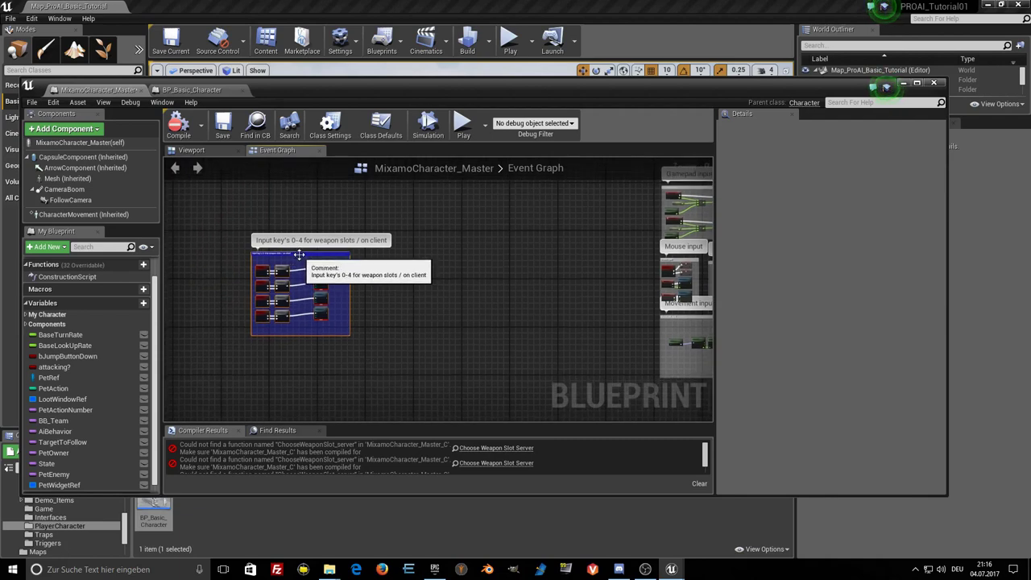
pyautogui.moveTo(295, 252); pyautogui.dragTo(229, 216)
pyautogui.moveTo(293, 334); pyautogui.dragTo(265, 282, button='right')
# Paste the Switch weapon handling block and place it beside the input keys box.
pyautogui.click(210, 291)
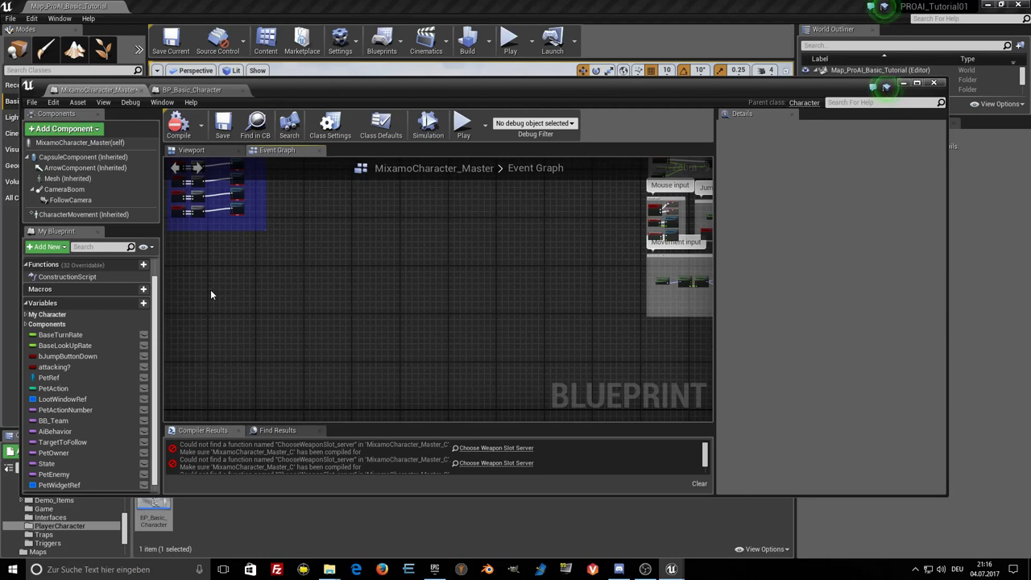
pyautogui.hotkey('ctrl', 'v')
pyautogui.moveTo(303, 295); pyautogui.dragTo(383, 319, button='right')
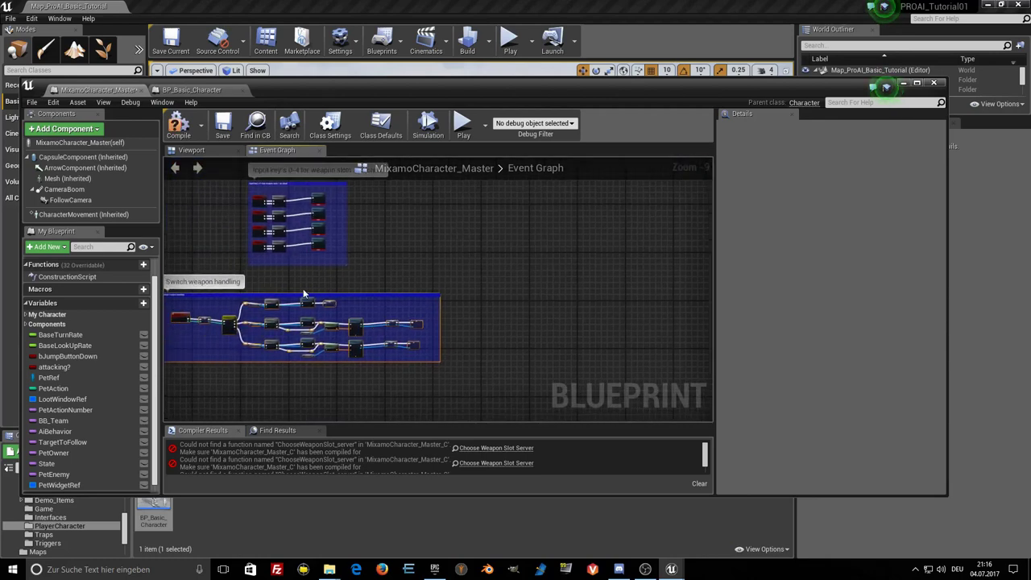
pyautogui.moveTo(298, 296); pyautogui.dragTo(493, 204)
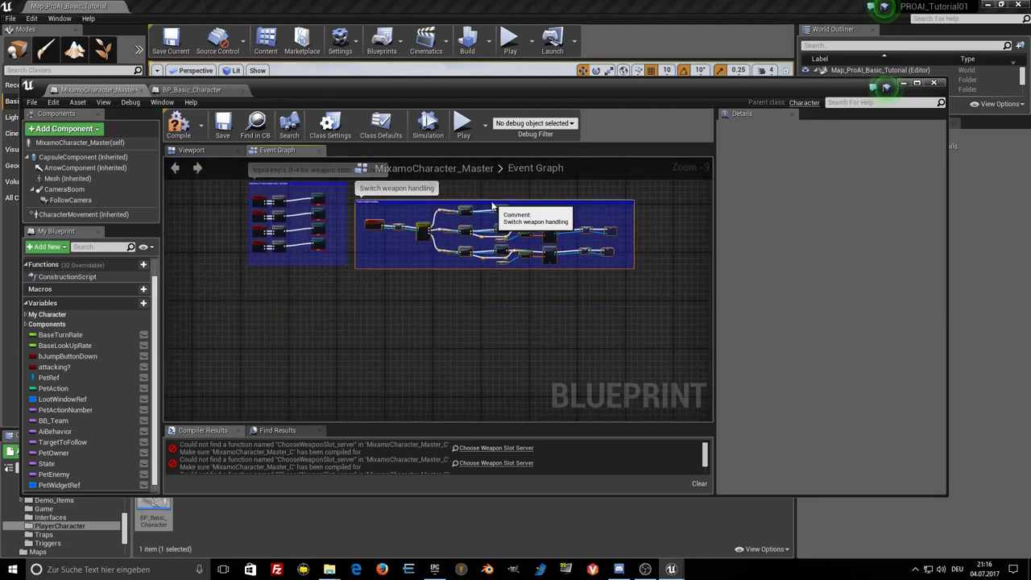
pyautogui.scroll(5, 341, 302)
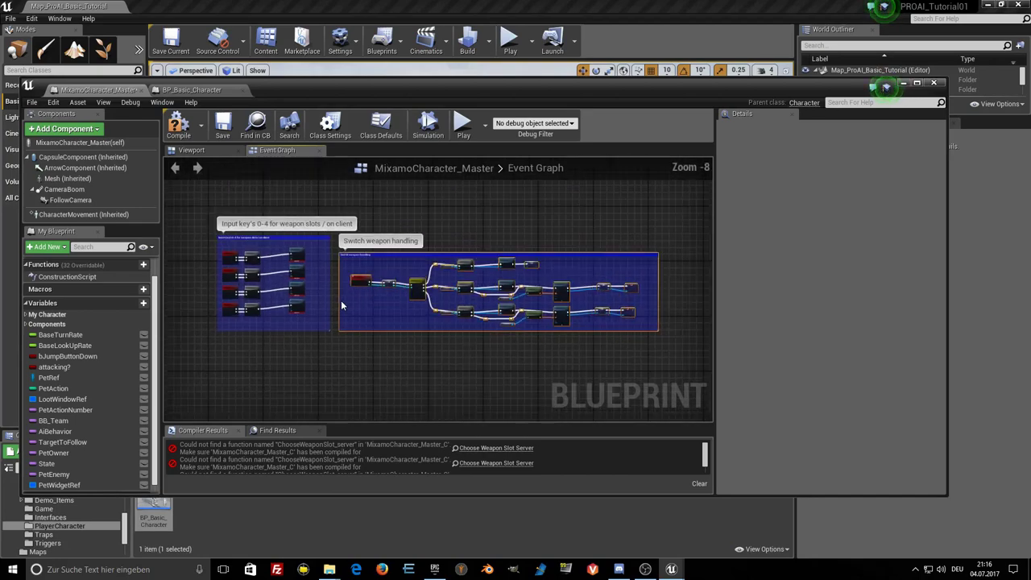
pyautogui.scroll(2, 340, 306)
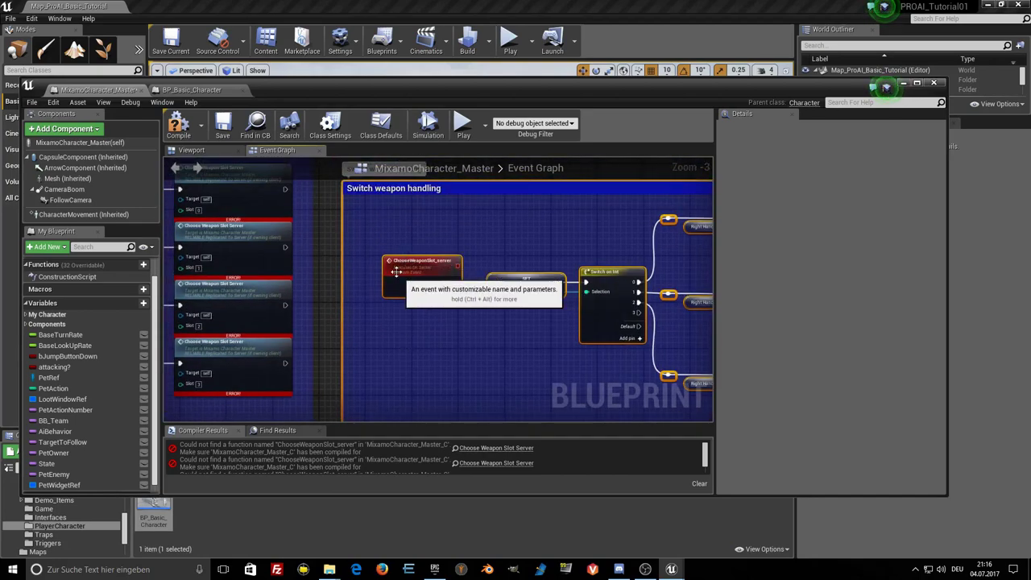
pyautogui.scroll(-1, 450, 325)
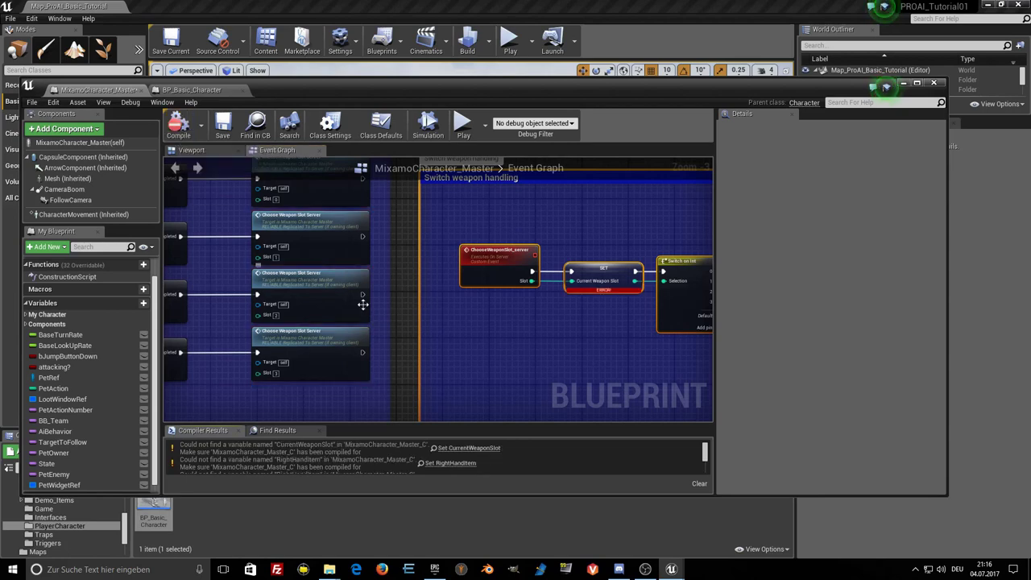
pyautogui.moveTo(416, 327); pyautogui.dragTo(278, 323, button='right')
pyautogui.moveTo(421, 328); pyautogui.dragTo(358, 324, button='right')
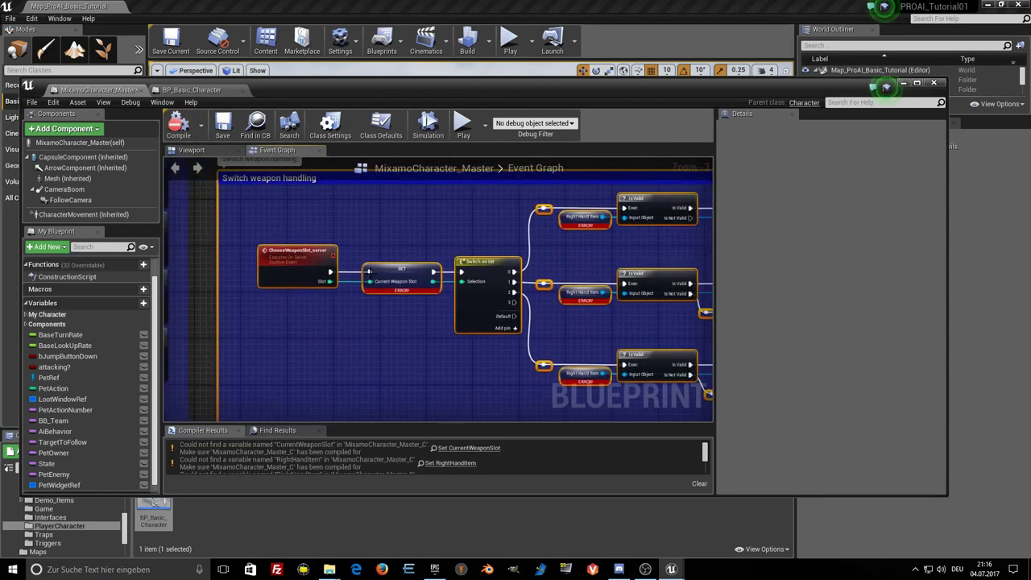
pyautogui.rightClick(386, 286)
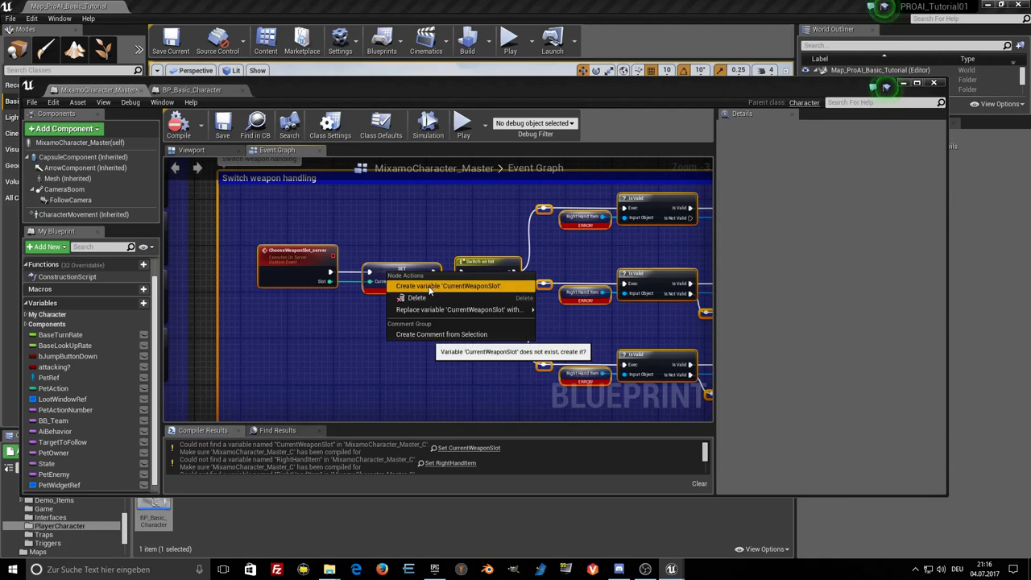
pyautogui.press('Escape')
pyautogui.moveTo(569, 217); pyautogui.dragTo(378, 241, button='right')
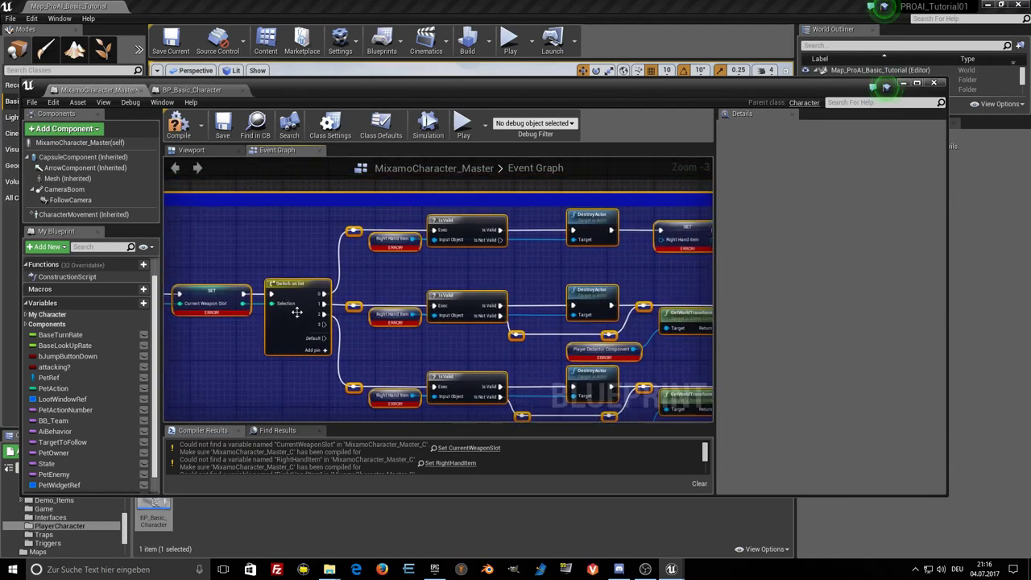
pyautogui.rightClick(378, 241)
pyautogui.click(401, 253)
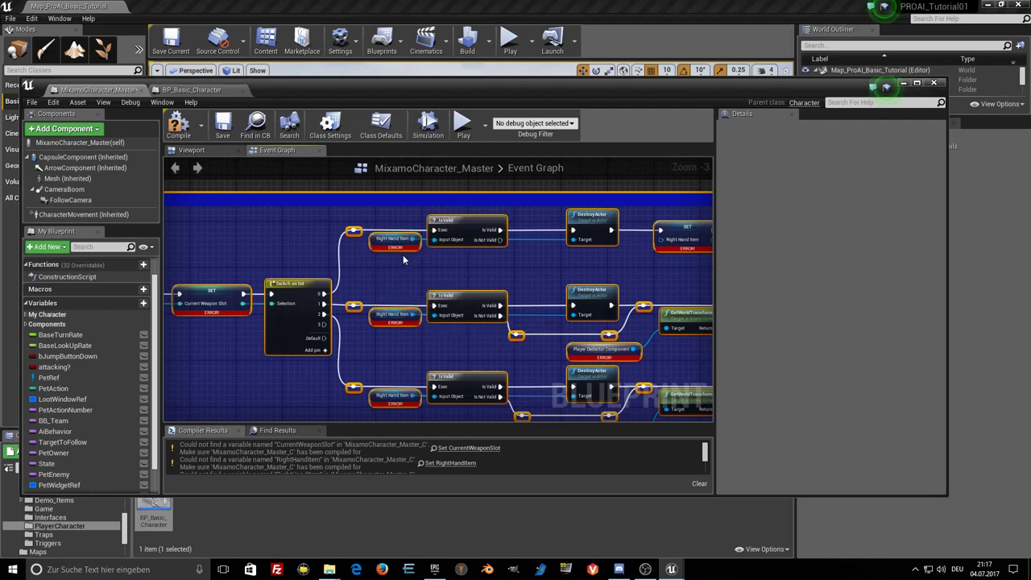
pyautogui.moveTo(516, 261); pyautogui.dragTo(431, 238, button='right')
pyautogui.moveTo(468, 211); pyautogui.dragTo(403, 206, button='right')
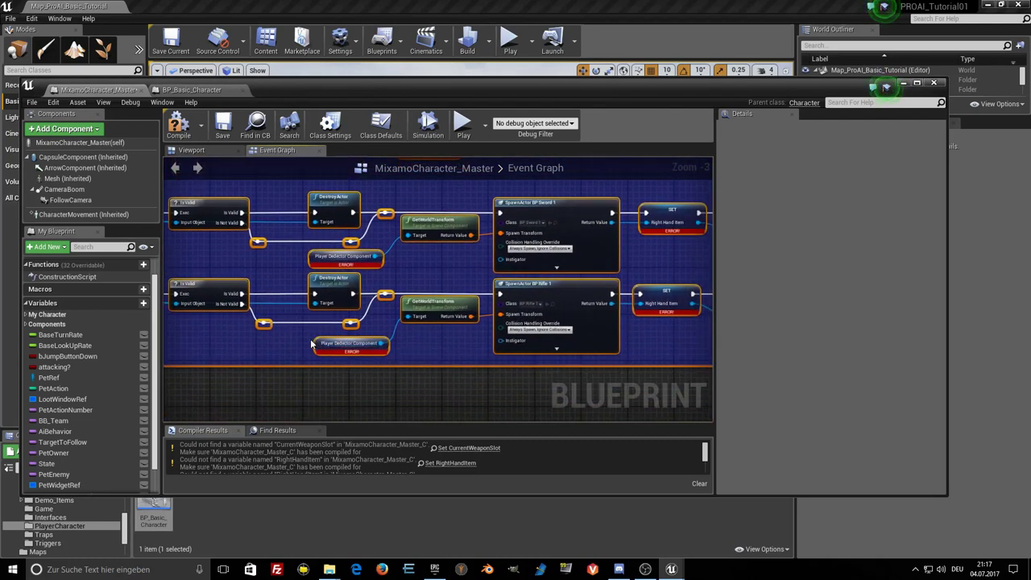
pyautogui.scroll(3, 311, 345)
pyautogui.rightClick(311, 216)
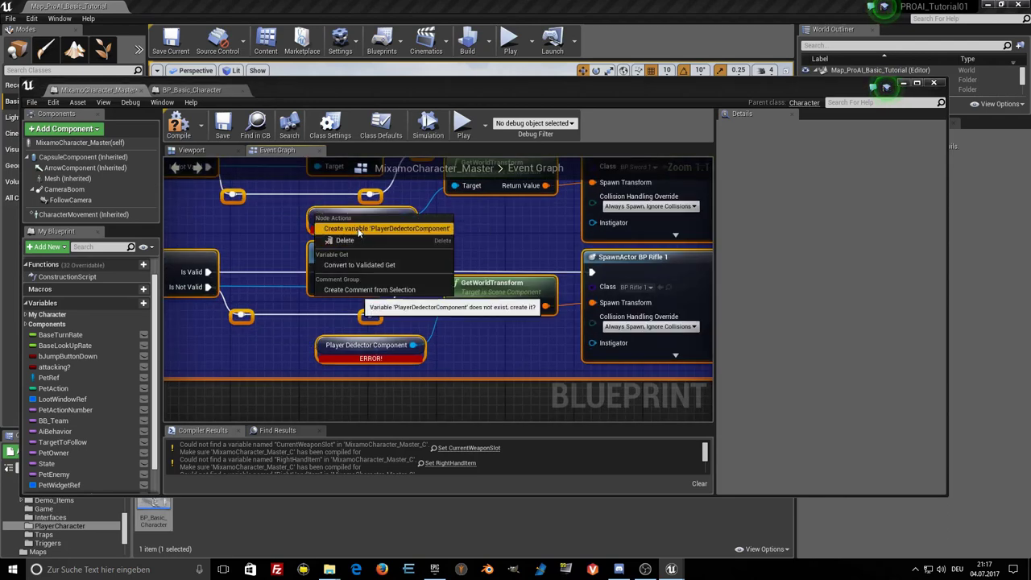
# Inspect the pasted Rifle spawn rows and the Item Is Attached setter node for errors.
pyautogui.click(368, 315)
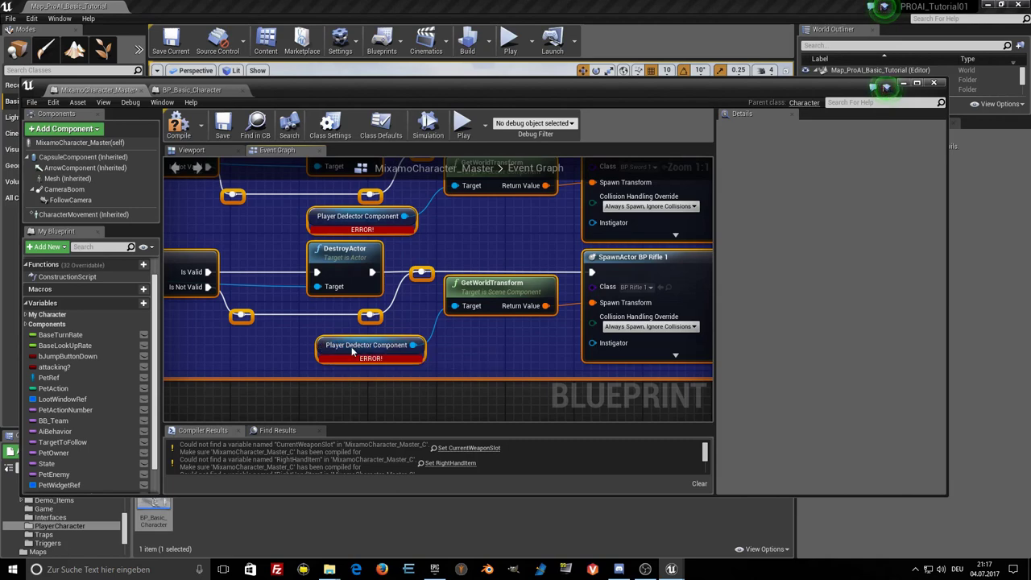
pyautogui.moveTo(615, 348); pyautogui.dragTo(419, 350, button='right')
pyautogui.moveTo(663, 350); pyautogui.dragTo(461, 350, button='right')
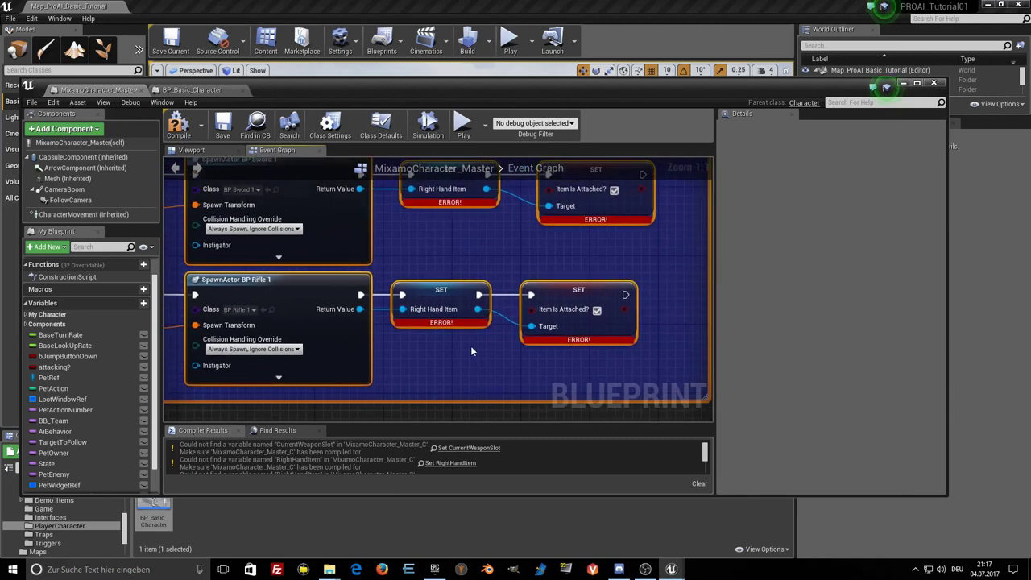
pyautogui.scroll(-2, 473, 344)
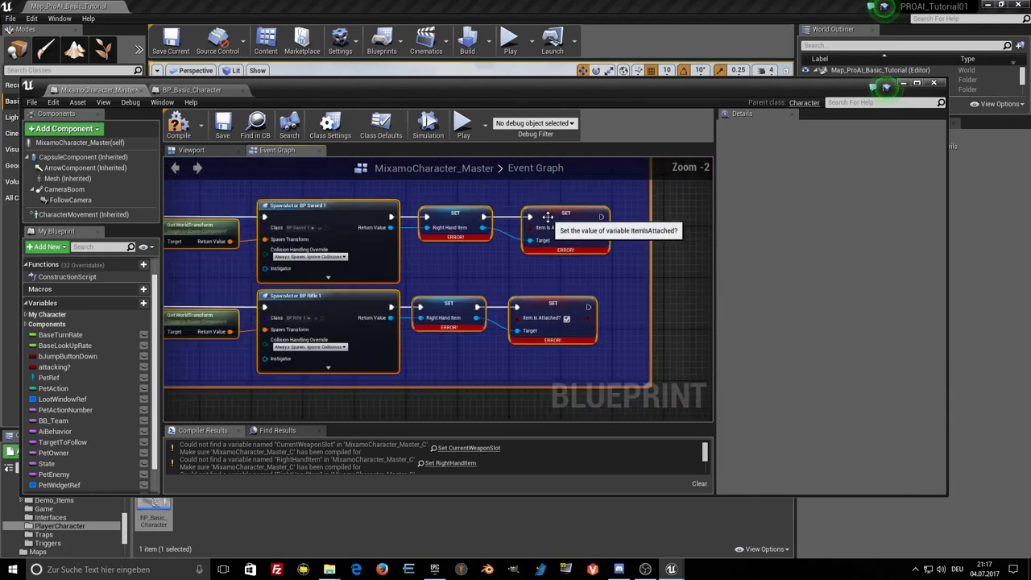
pyautogui.scroll(2, 551, 211)
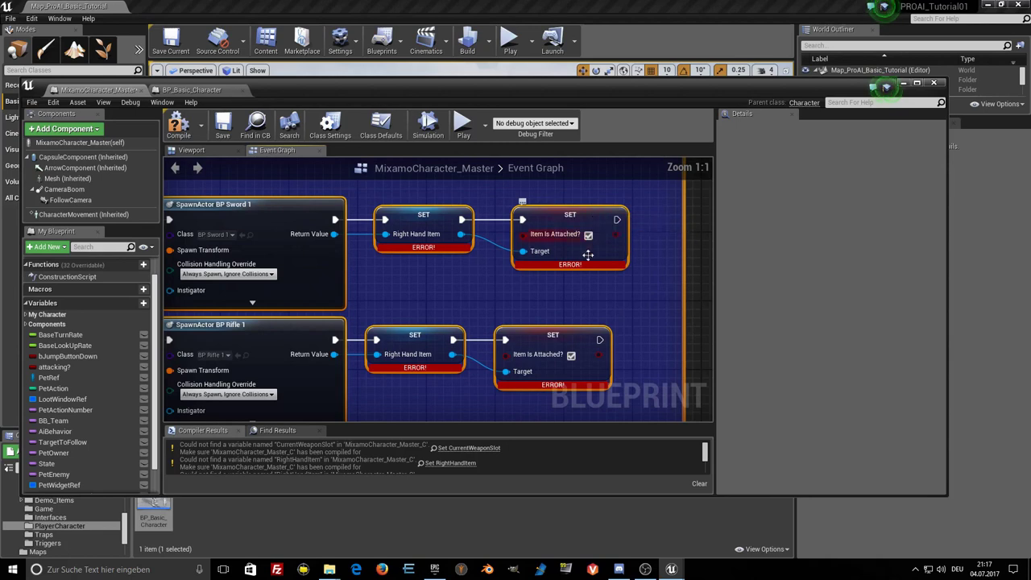
pyautogui.rightClick(548, 217)
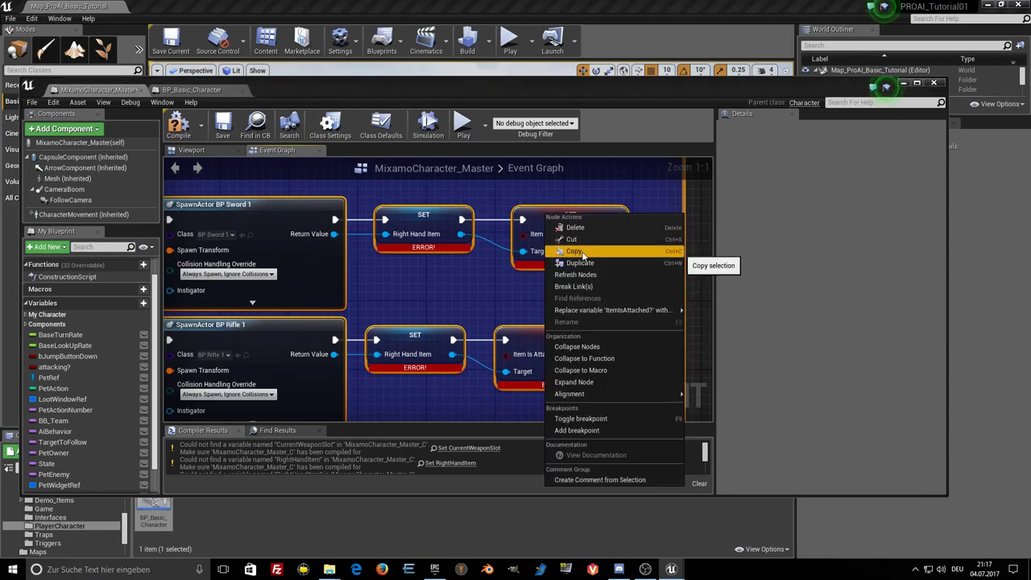
pyautogui.scroll(-4, 490, 252)
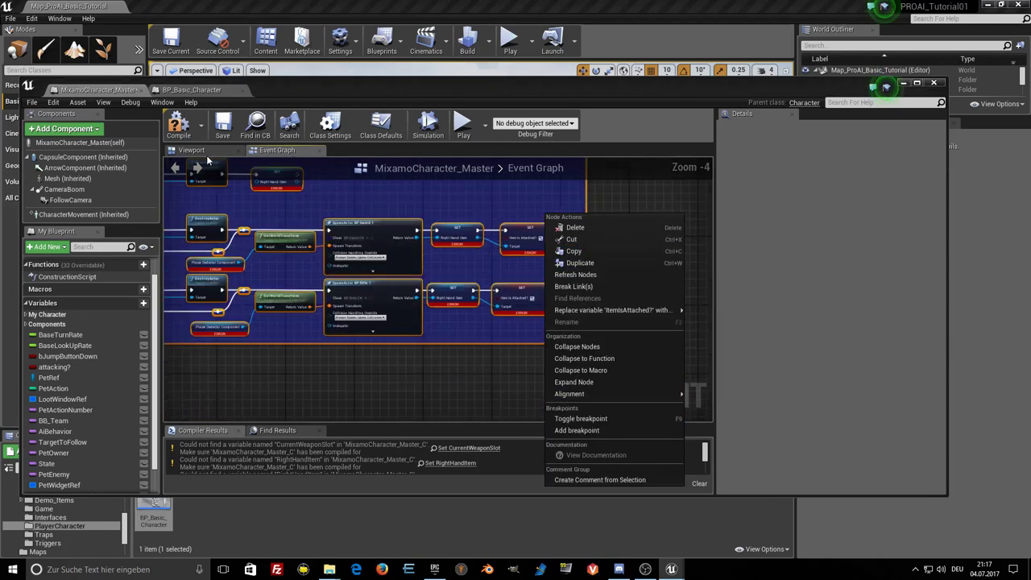
pyautogui.press('Escape')
# Compile MixamoCharacter_Master with F7, zoom out over both pasted comment blocks, then switch to BP_Basic_Character.
pyautogui.press('F7')
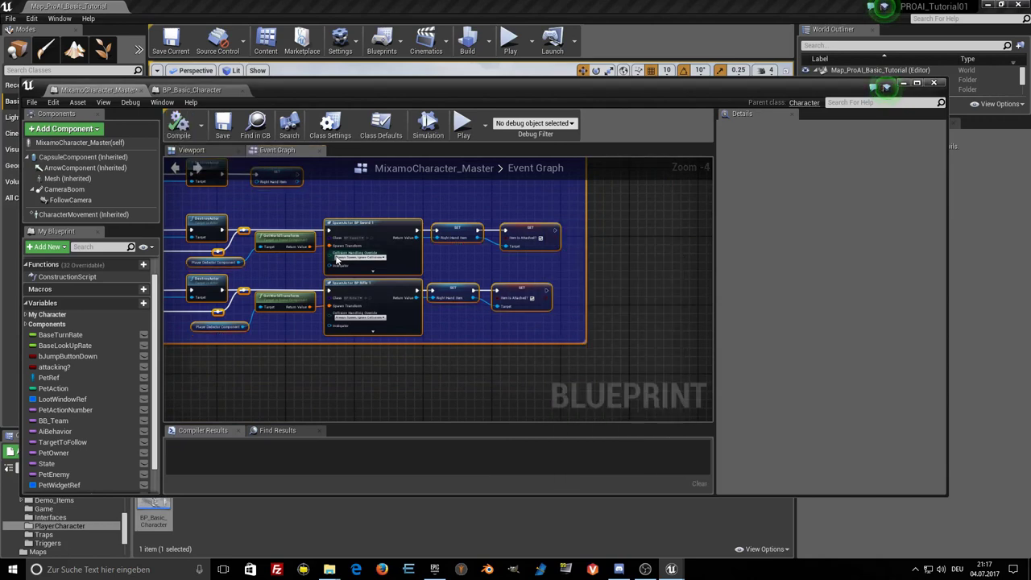
pyautogui.moveTo(389, 374); pyautogui.dragTo(483, 361, button='right')
pyautogui.scroll(-3, 484, 367)
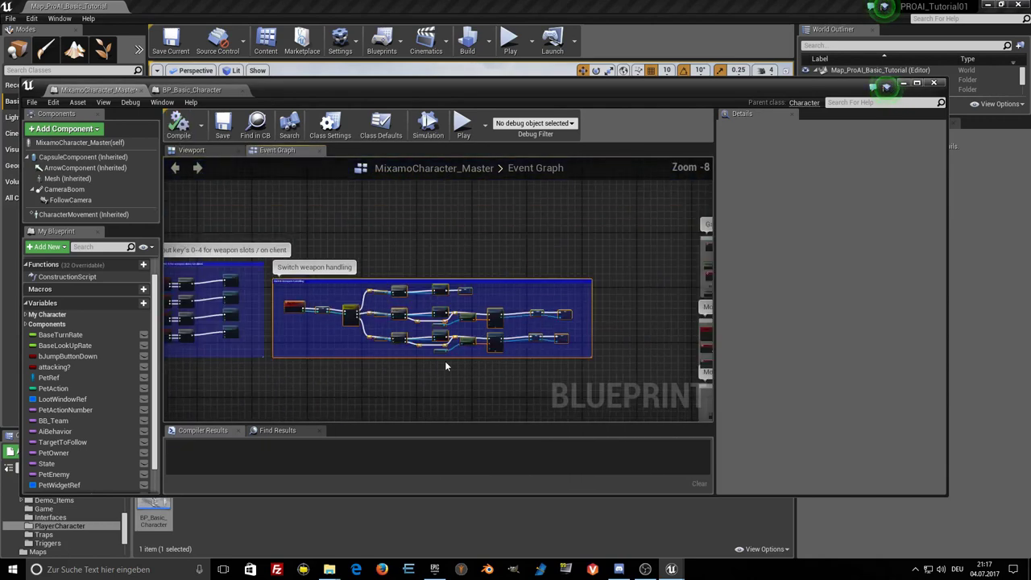
pyautogui.scroll(-1, 444, 361)
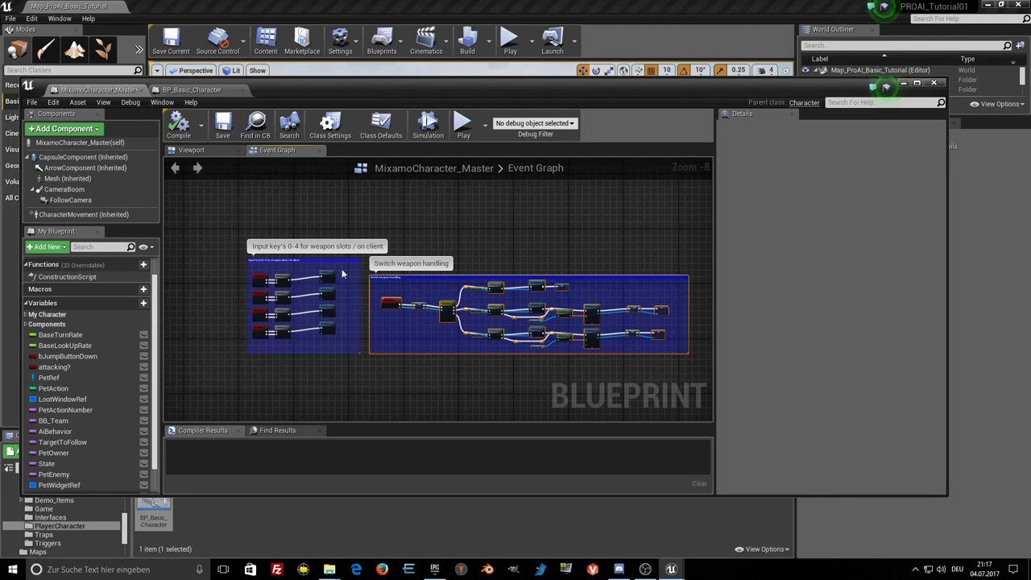
pyautogui.click(190, 89)
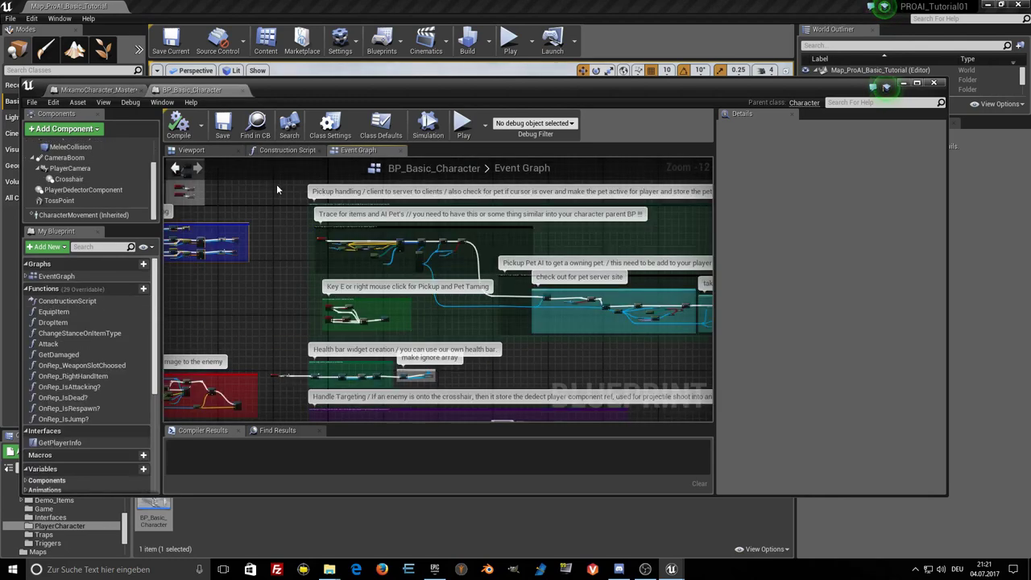
# Review BP_Basic_Character's construction script, from the red Variables block to the yellow and green setup blocks.
pyautogui.click(283, 153)
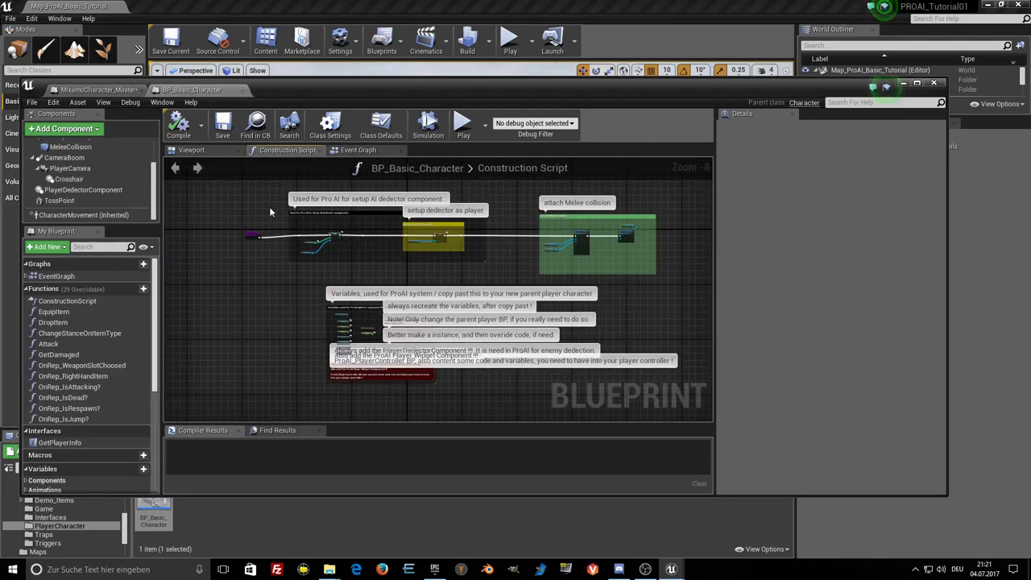
pyautogui.scroll(2, 308, 235)
pyautogui.scroll(1, 319, 226)
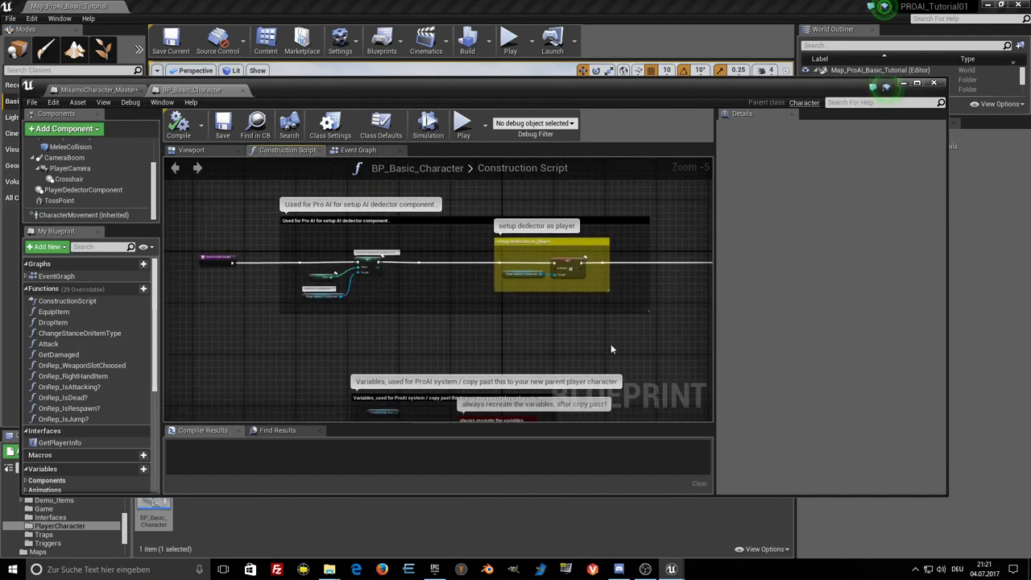
pyautogui.moveTo(509, 308); pyautogui.dragTo(250, 227, button='right')
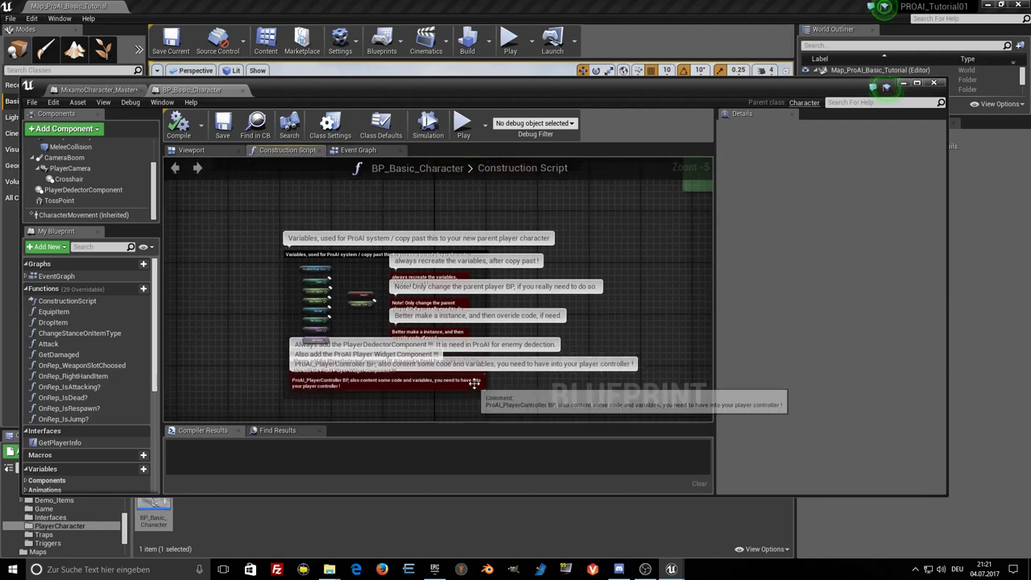
pyautogui.scroll(-4, 253, 229)
pyautogui.moveTo(254, 226); pyautogui.dragTo(249, 305, button='right')
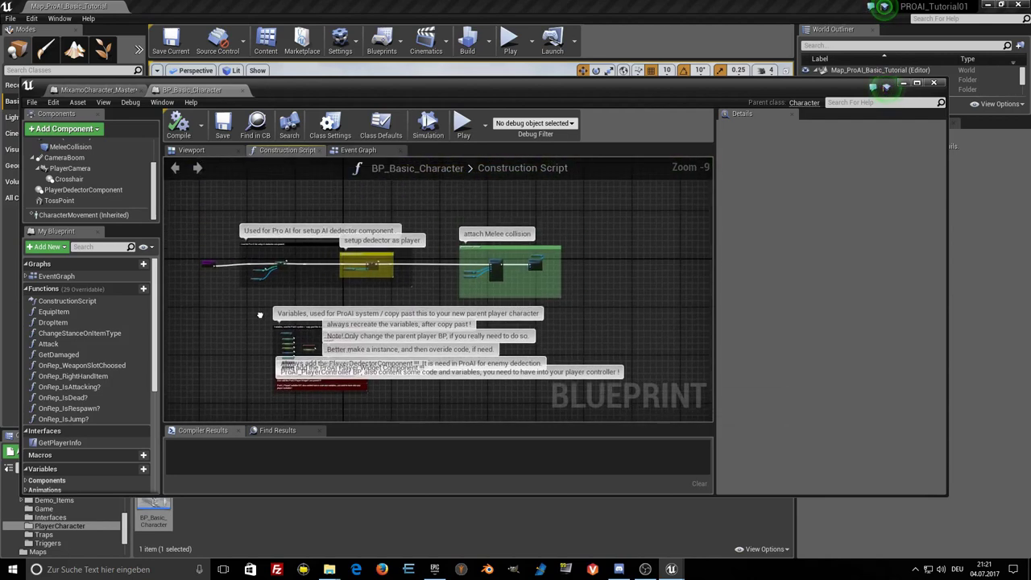
# Inspect the PlayerDedectorComponent's properties, then return to MixamoCharacter_Master.
pyautogui.scroll(1, 312, 271)
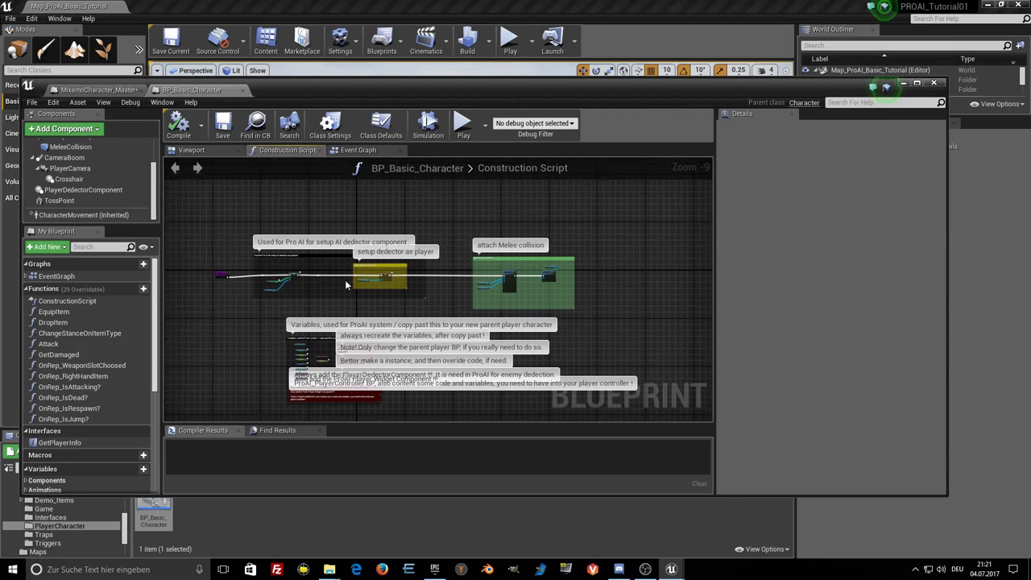
pyautogui.scroll(4, 276, 251)
pyautogui.scroll(2, 276, 256)
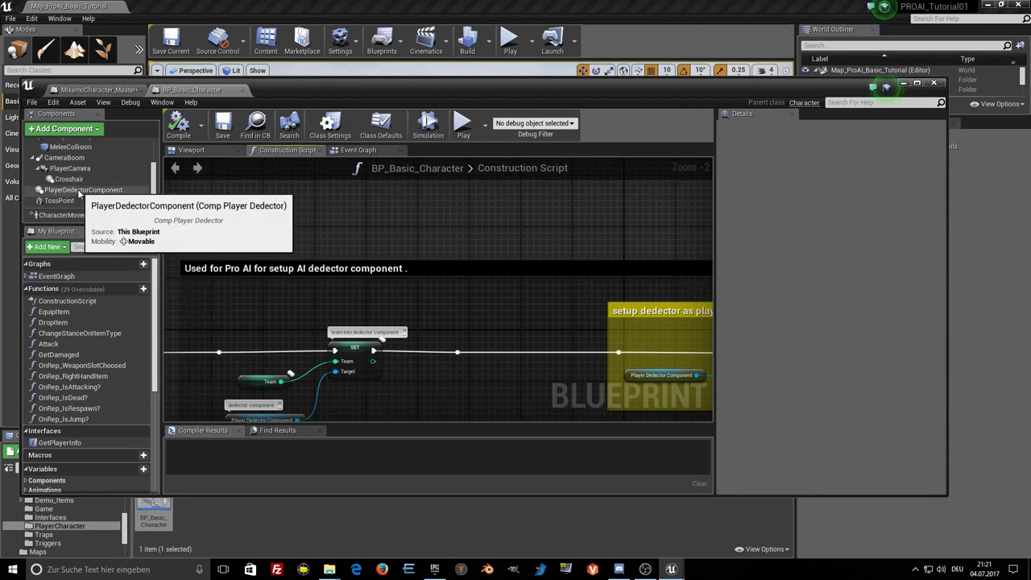
pyautogui.click(60, 190)
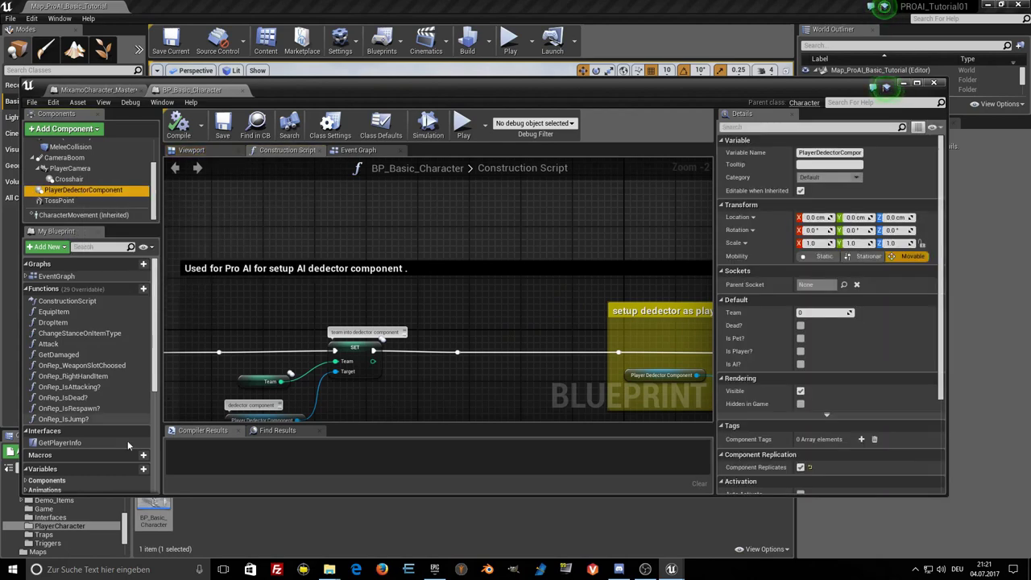
pyautogui.click(103, 92)
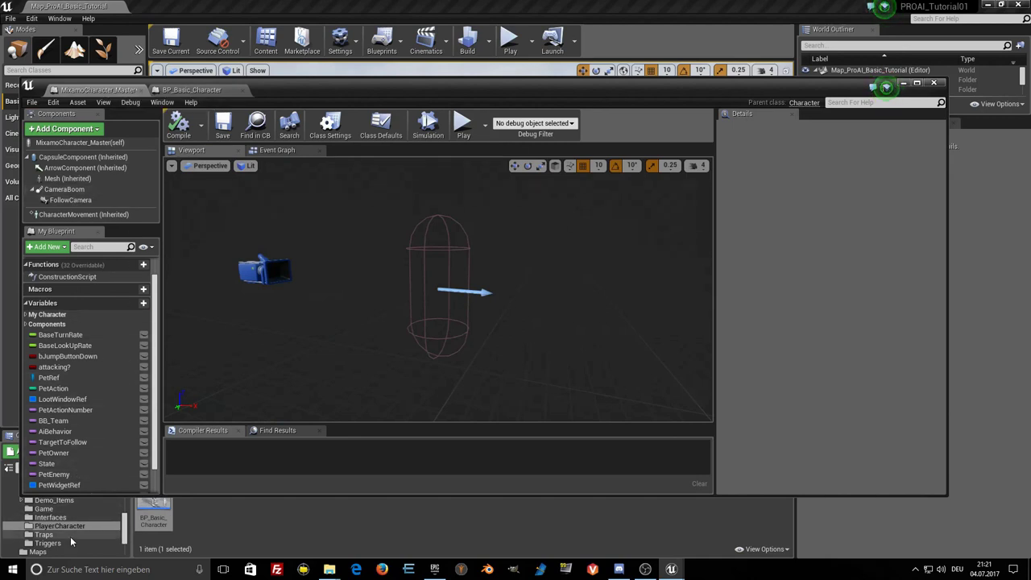
# Select the Comp_PlayerDedector asset in the PROAI/Blueprints/Components folder of the Content Browser.
pyautogui.scroll(-2, 71, 535)
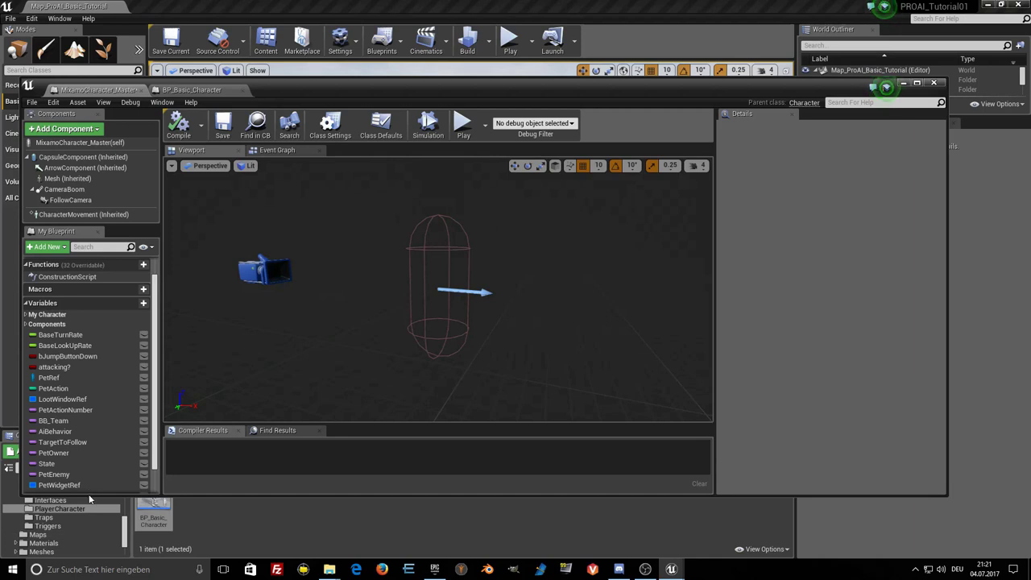
pyautogui.moveTo(89, 496); pyautogui.dragTo(95, 453)
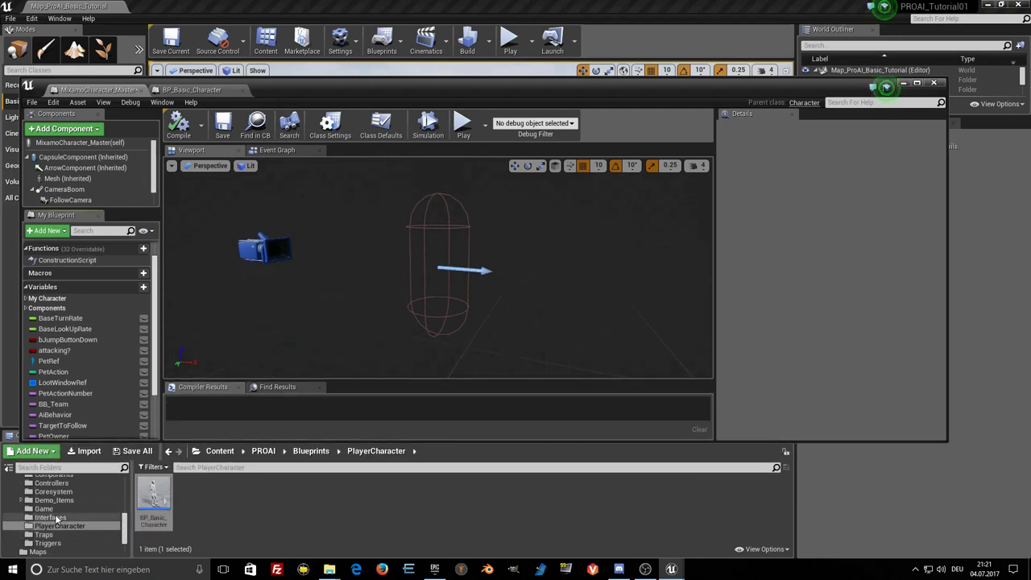
pyautogui.scroll(3, 57, 515)
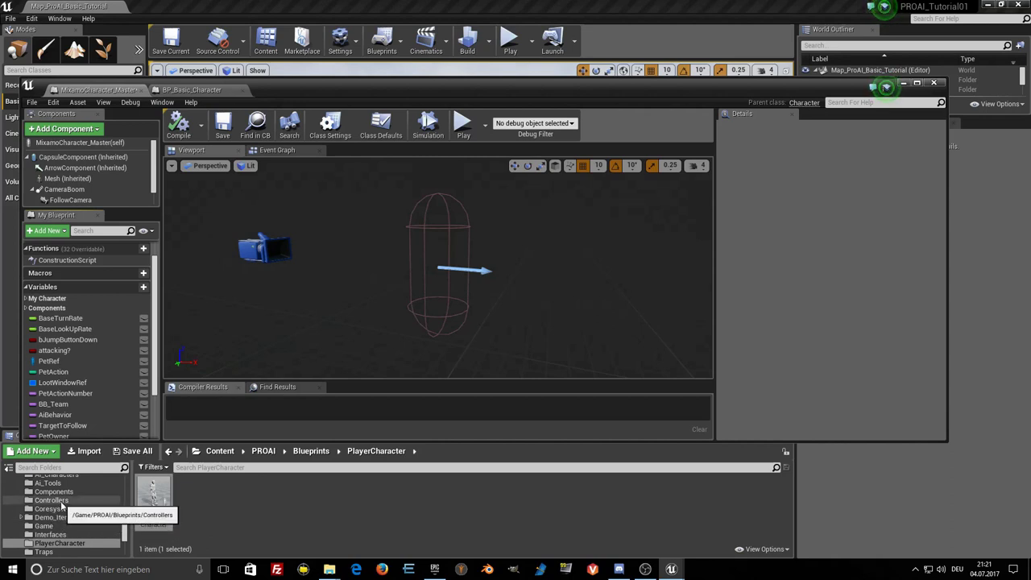
pyautogui.click(65, 493)
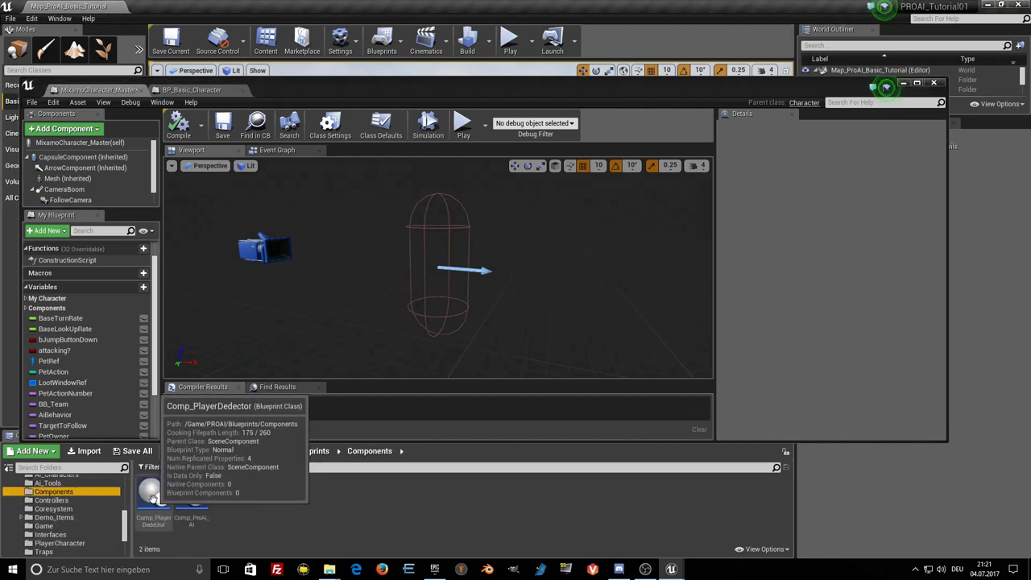
pyautogui.click(152, 497)
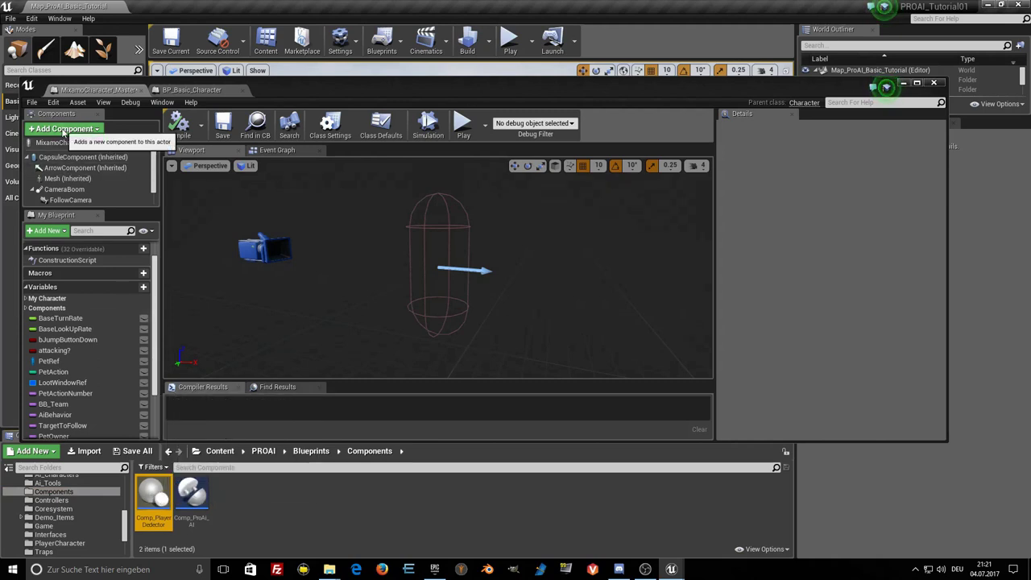
# Add a Comp Player Dedector component from the Custom section, keeping its default name.
pyautogui.click(86, 131)
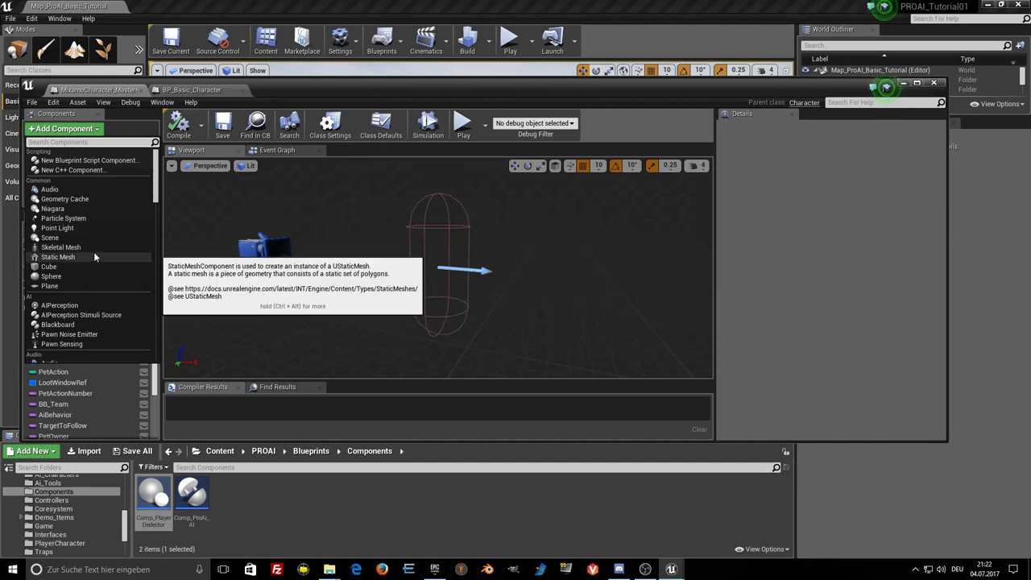
pyautogui.scroll(-5, 94, 254)
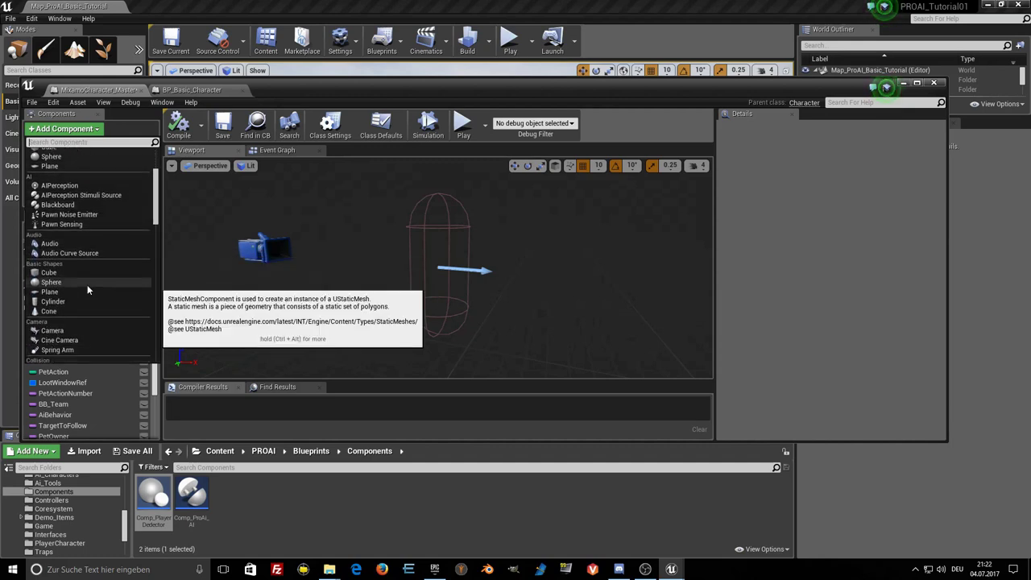
pyautogui.scroll(-3, 87, 286)
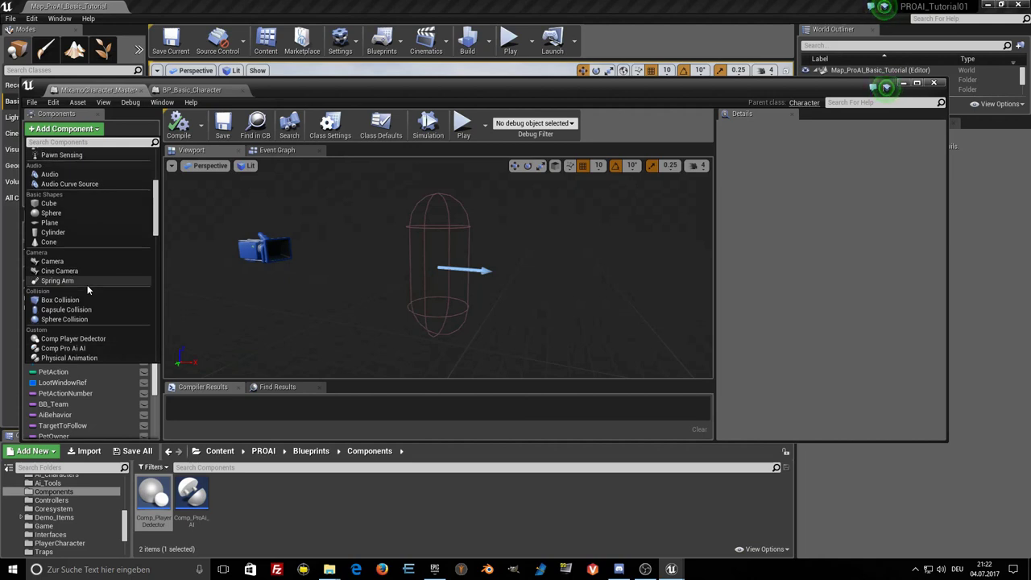
pyautogui.scroll(-1, 87, 284)
pyautogui.scroll(-3, 87, 286)
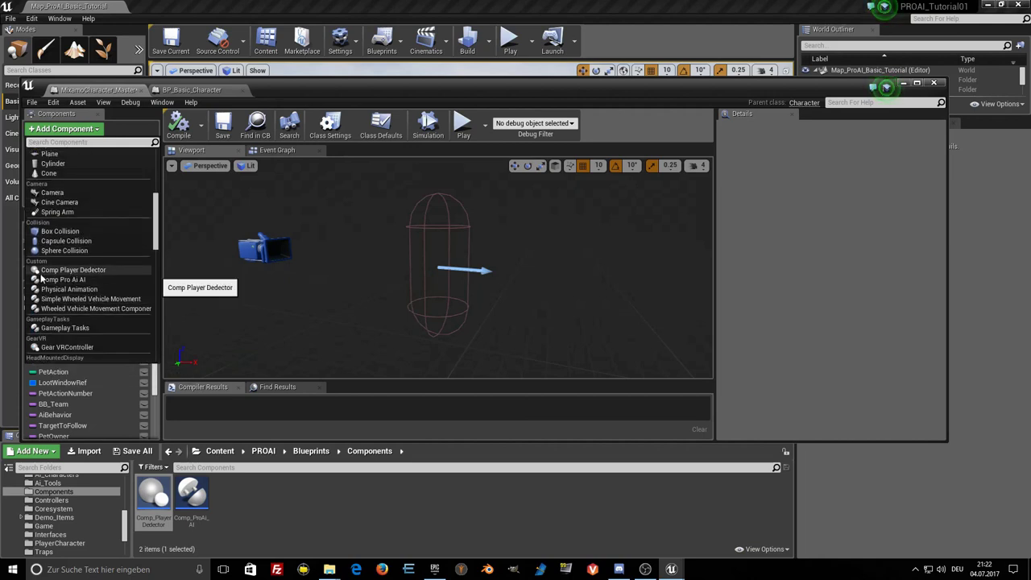
pyautogui.click(80, 273)
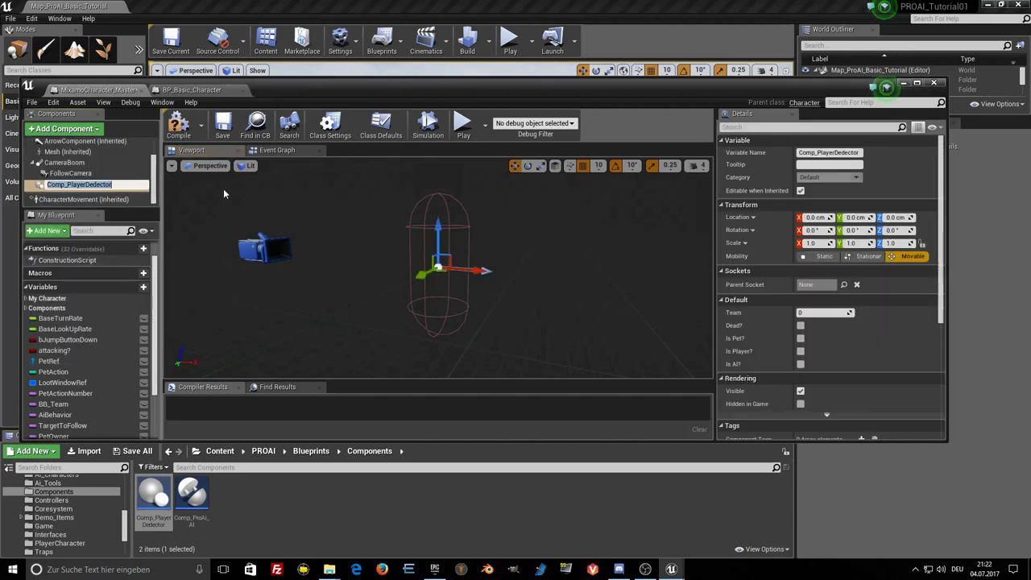
pyautogui.click(182, 135)
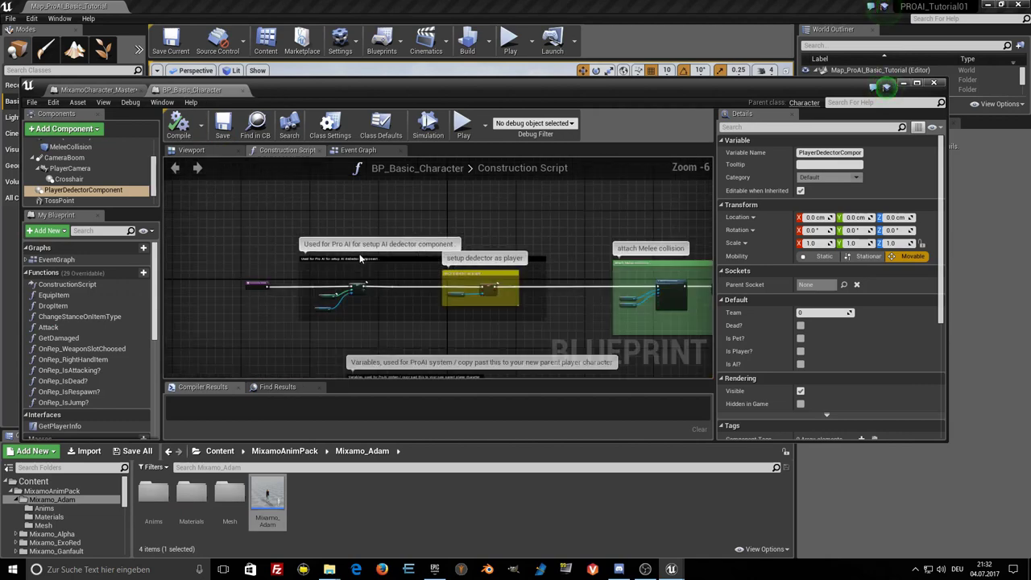
# Box-select the AI detector, setup dedector and red Variables comment groups in BP_Basic_Character.
pyautogui.moveTo(360, 258); pyautogui.dragTo(285, 217, button='right')
pyautogui.moveTo(212, 209); pyautogui.dragTo(485, 301)
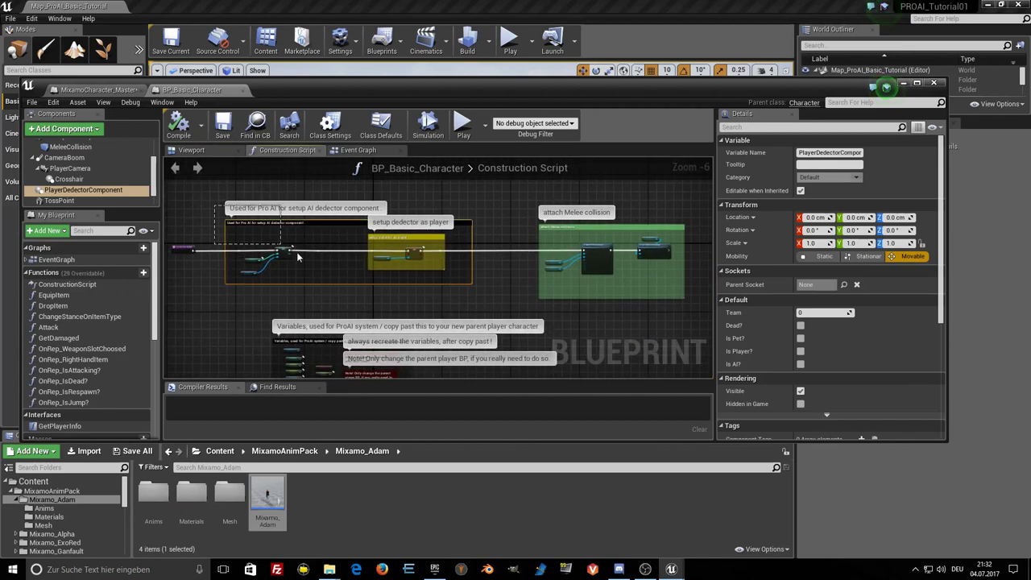
pyautogui.moveTo(330, 305); pyautogui.dragTo(298, 202, button='right')
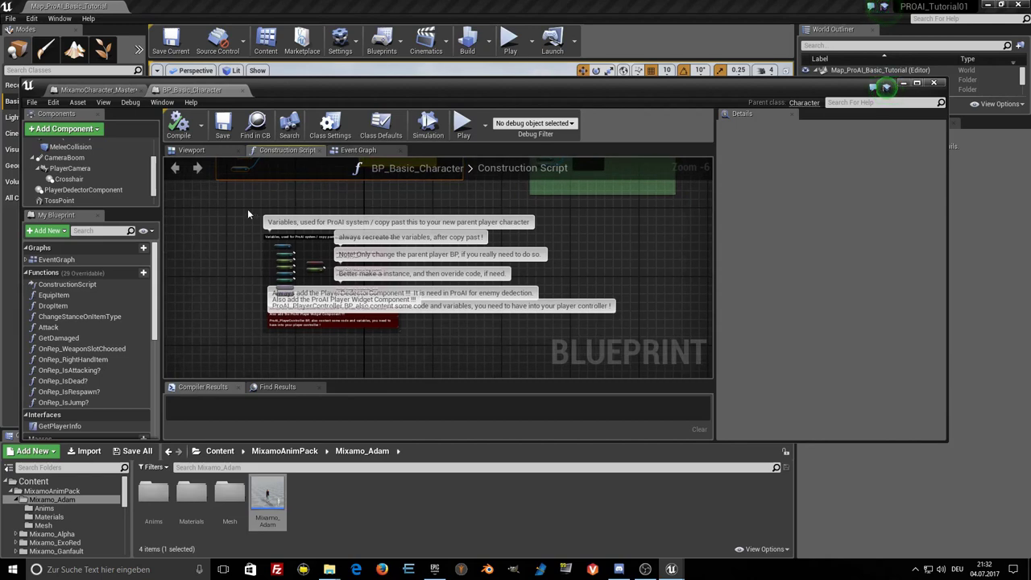
pyautogui.moveTo(248, 211); pyautogui.dragTo(452, 357)
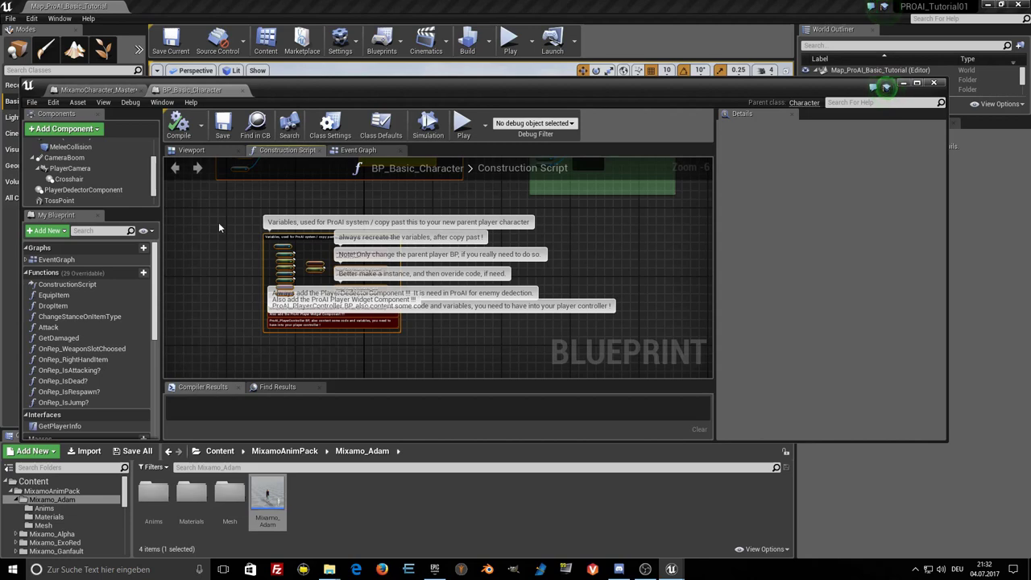
# Open MixamoCharacter_Master's construction script graph.
pyautogui.moveTo(215, 175); pyautogui.dragTo(257, 264, button='right')
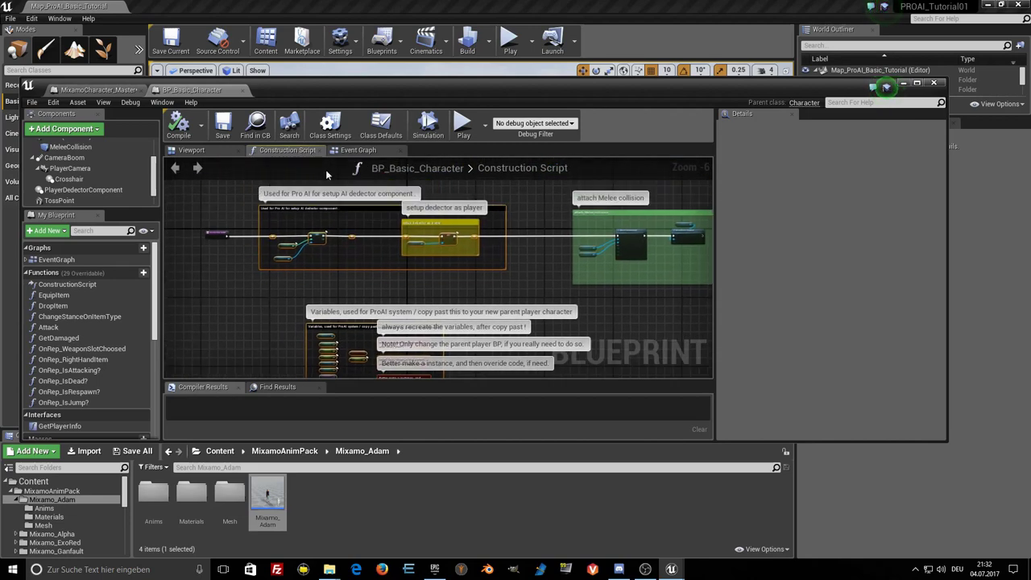
pyautogui.click(87, 89)
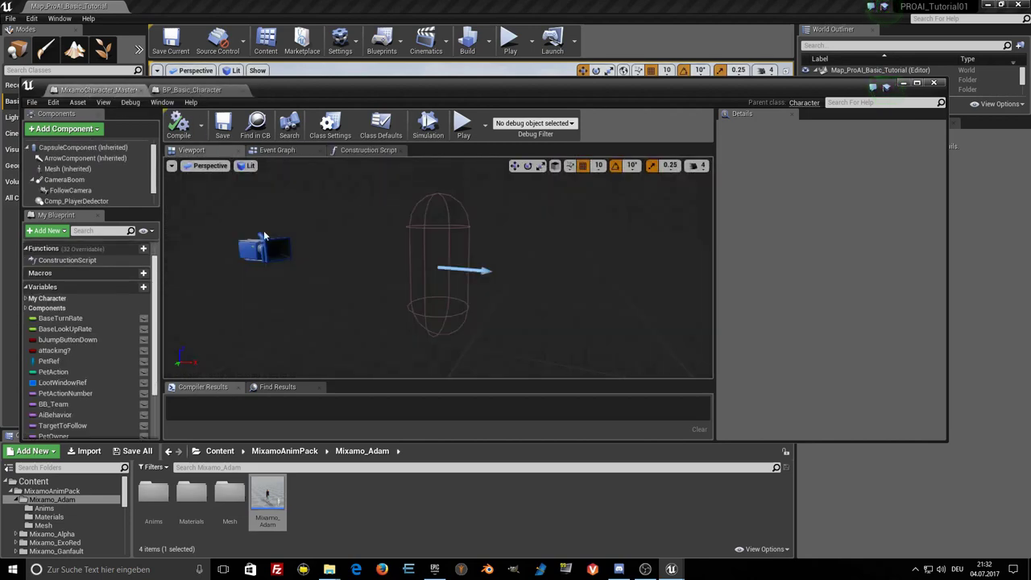
pyautogui.click(355, 152)
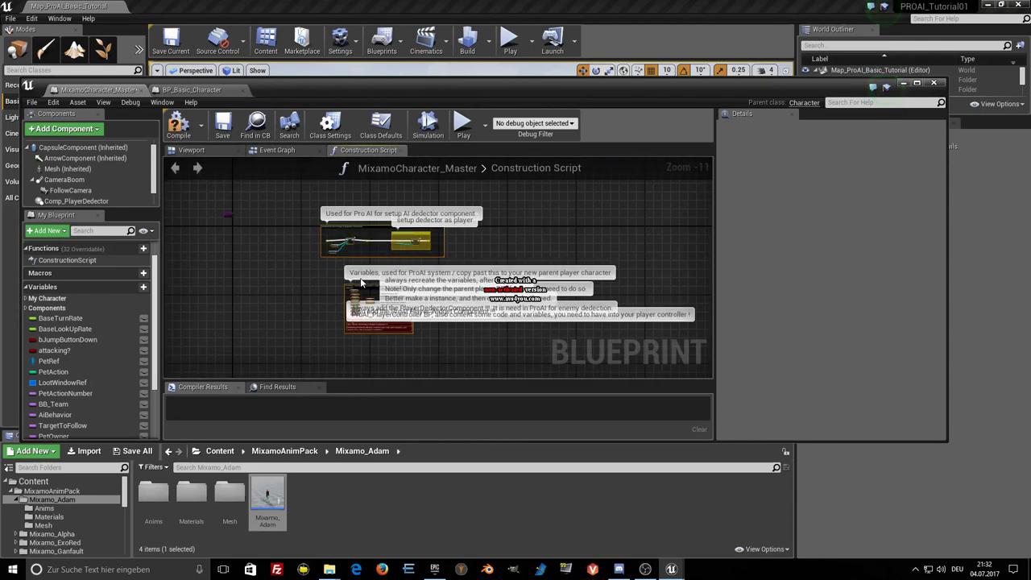
# Wire the Construction Script exec pin to the pasted SET node and compile.
pyautogui.scroll(1, 300, 253)
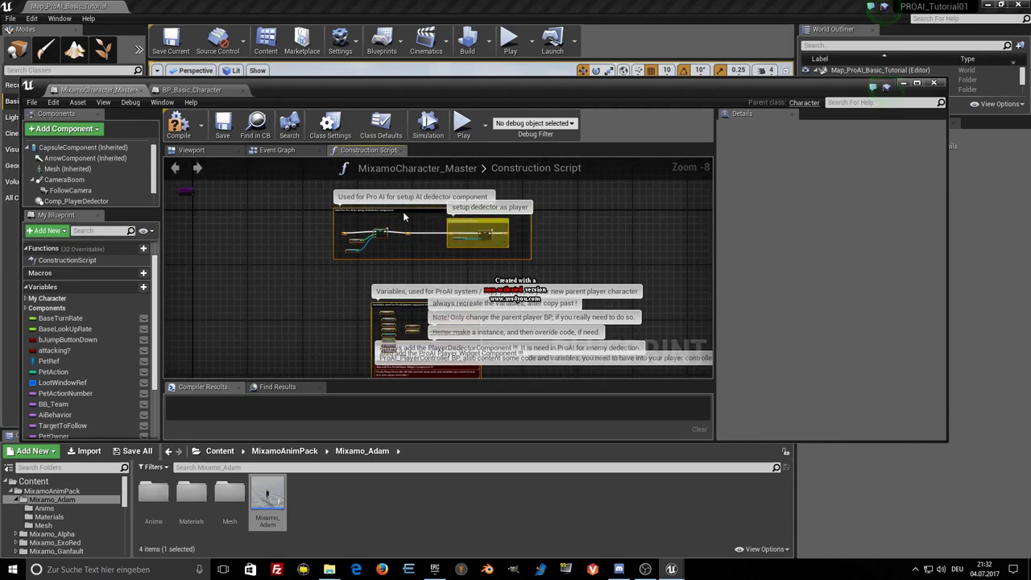
pyautogui.scroll(2, 284, 195)
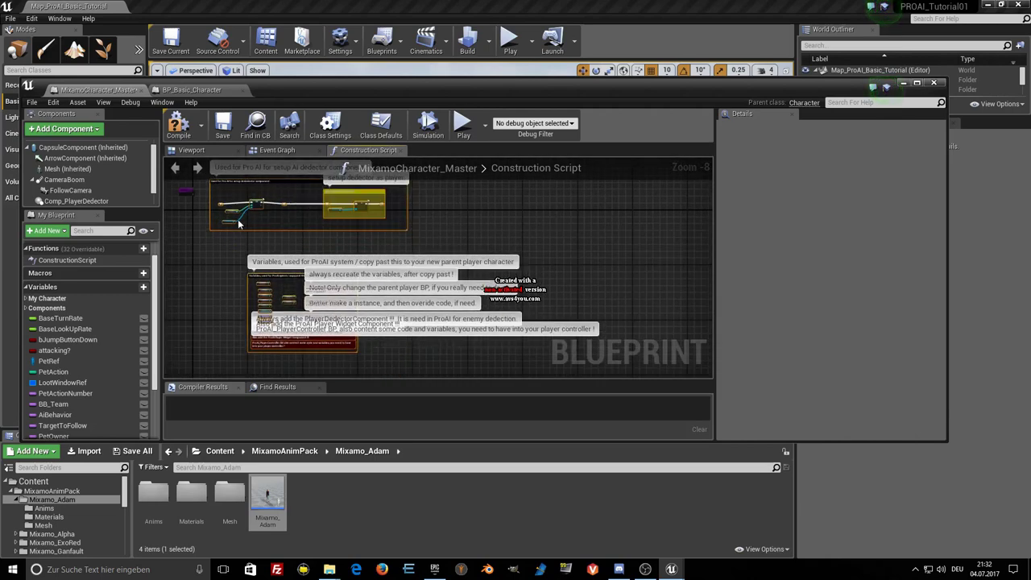
pyautogui.scroll(5, 280, 283)
pyautogui.moveTo(268, 197)
pyautogui.mouseDown()
pyautogui.moveTo(280, 244)
pyautogui.moveTo(479, 238)
pyautogui.mouseUp()
pyautogui.scroll(-3, 343, 290)
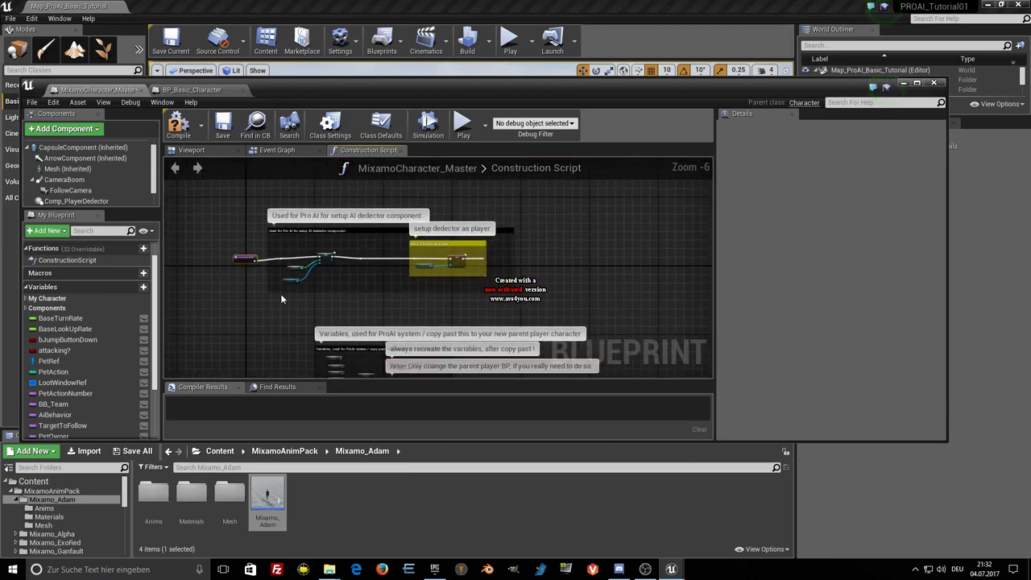
pyautogui.press('F7')
# Create the missing Integer 'Team' variable from the broken Team node and recompile.
pyautogui.scroll(2, 296, 279)
pyautogui.scroll(4, 296, 280)
pyautogui.rightClick(269, 234)
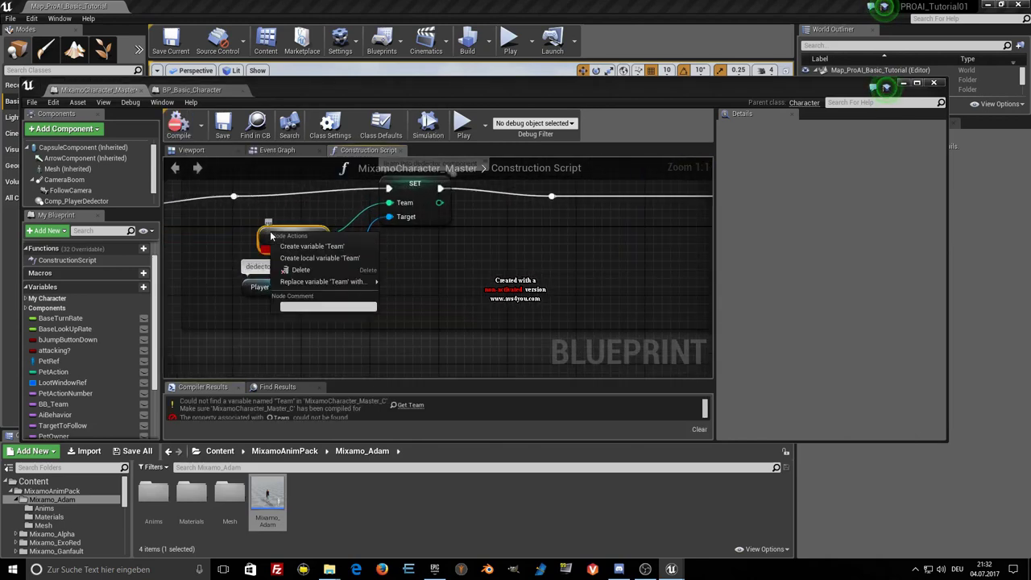
pyautogui.click(312, 246)
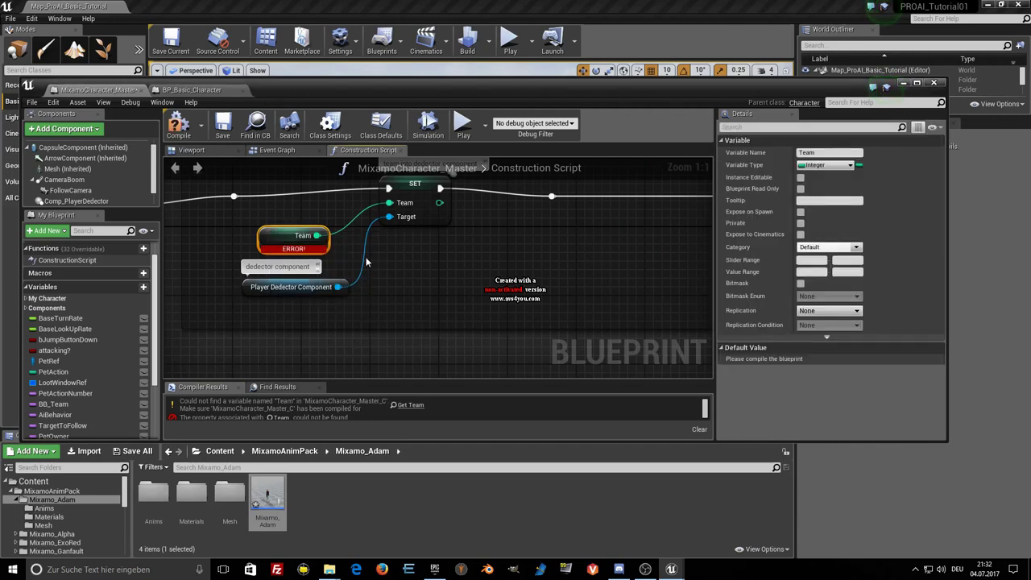
pyautogui.scroll(-2, 409, 280)
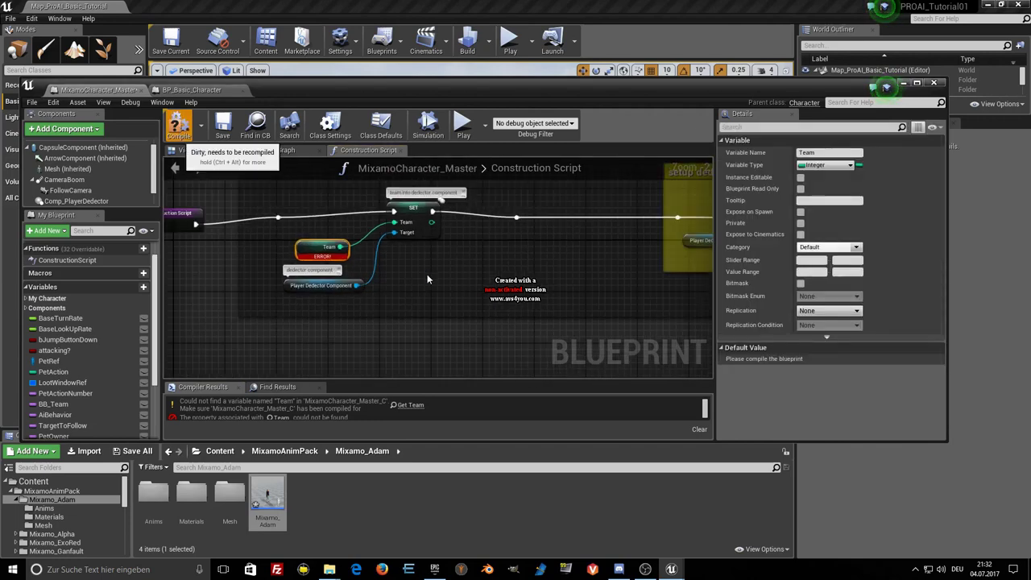
pyautogui.press('F7')
pyautogui.scroll(-5, 426, 280)
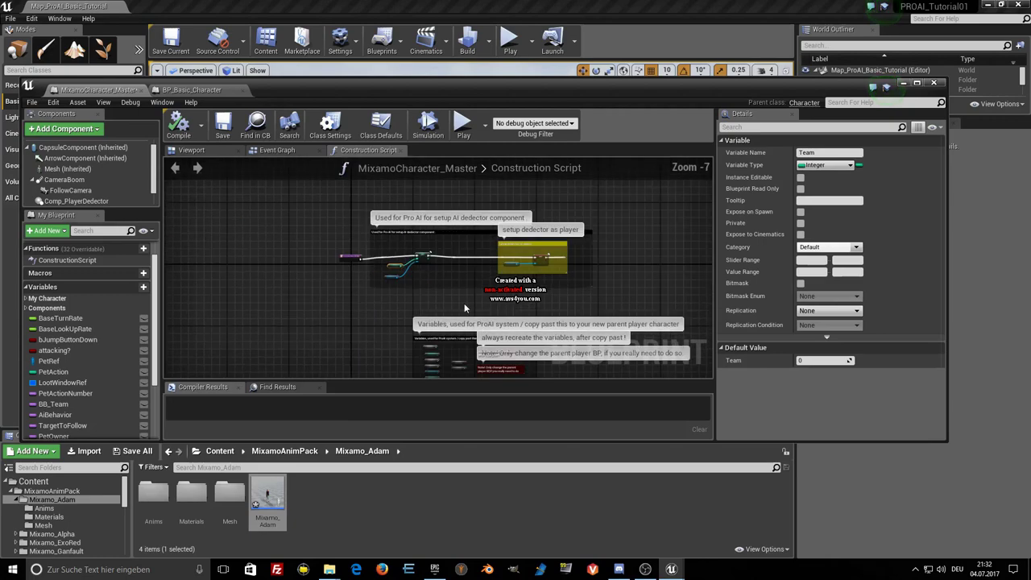
# Save MixamoCharacter_Master and pan up to the construction-script nodes above the pasted ProAI comments.
pyautogui.click(223, 133)
pyautogui.scroll(7, 321, 290)
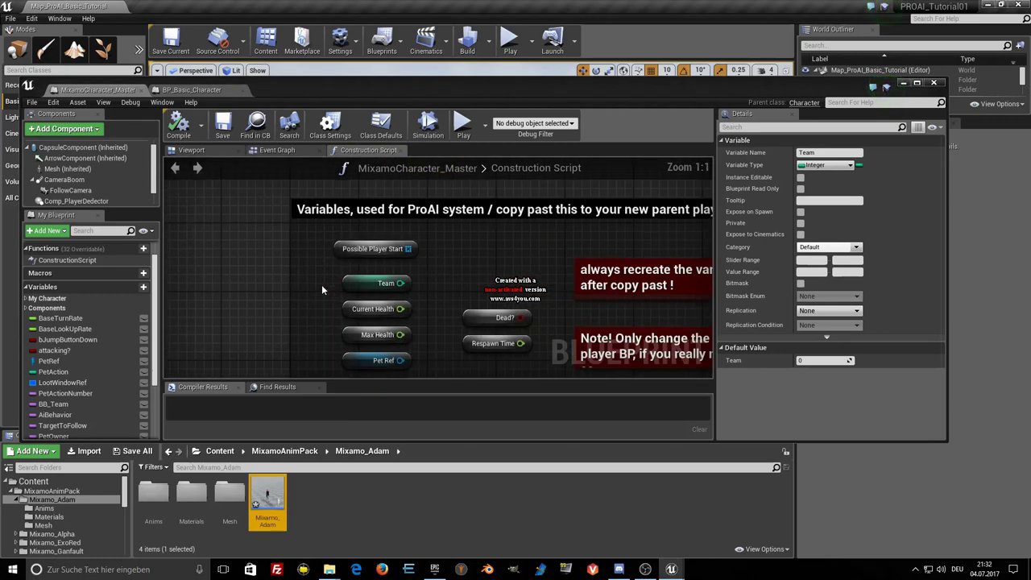
pyautogui.moveTo(321, 284); pyautogui.dragTo(272, 243, button='right')
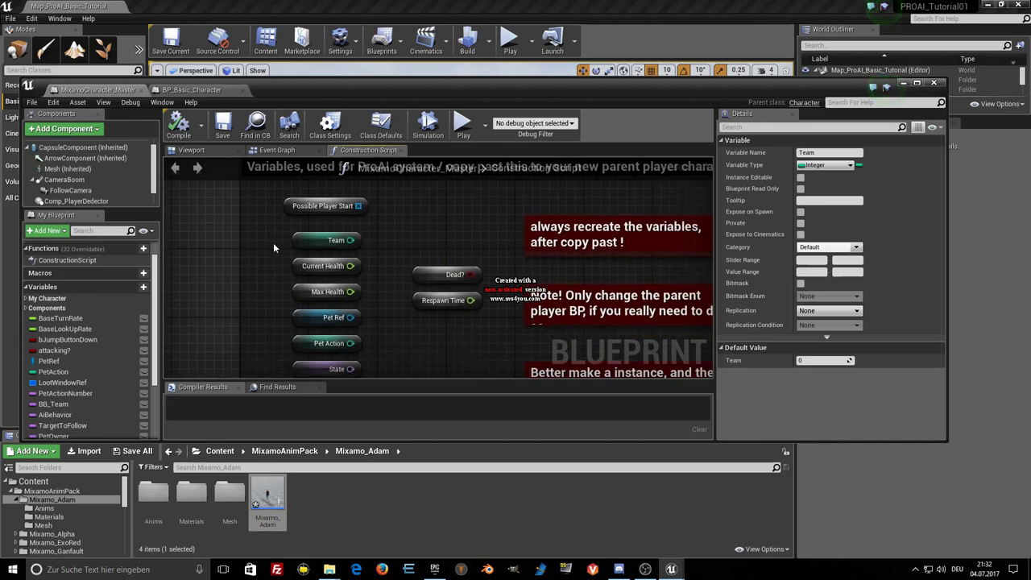
pyautogui.scroll(-1, 273, 243)
pyautogui.moveTo(273, 242); pyautogui.dragTo(269, 219, button='right')
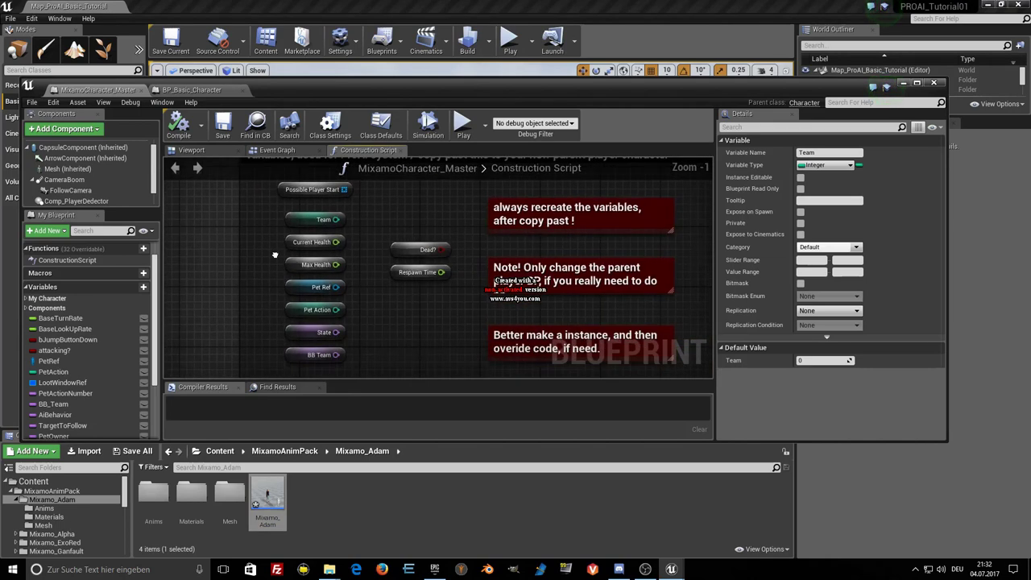
pyautogui.scroll(-2, 354, 248)
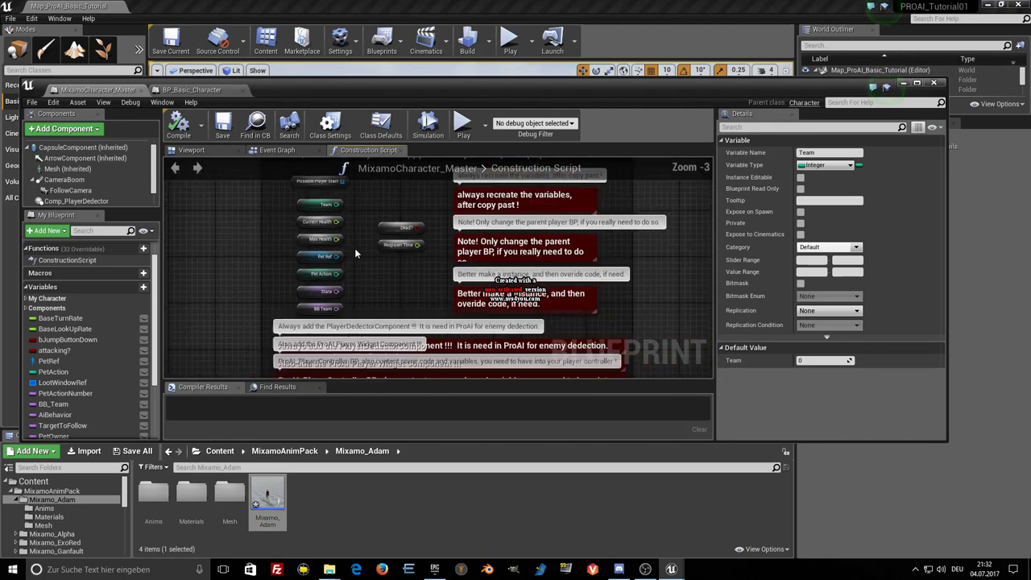
pyautogui.scroll(-3, 355, 248)
pyautogui.moveTo(354, 241); pyautogui.dragTo(345, 267, button='right')
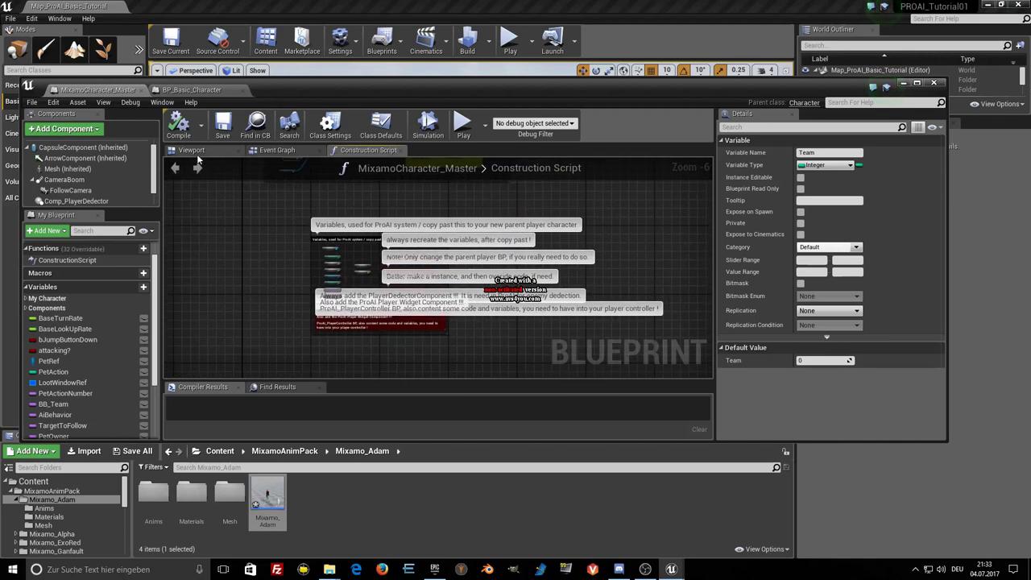
pyautogui.moveTo(453, 190); pyautogui.dragTo(422, 223, button='right')
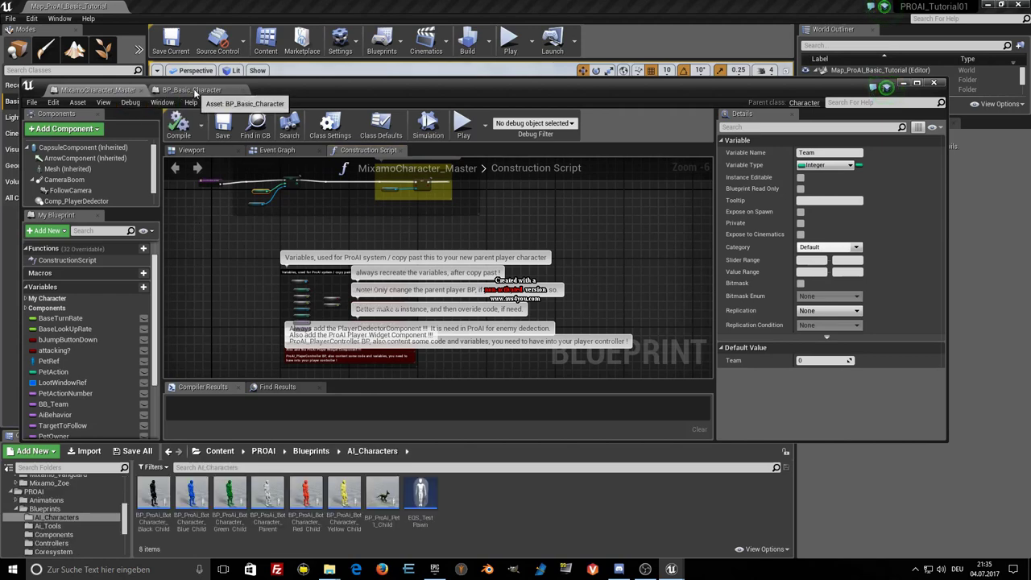
# View BP_Basic_Character in its Viewport with Crosshair selected, orbiting around the character.
pyautogui.click(191, 90)
pyautogui.click(69, 163)
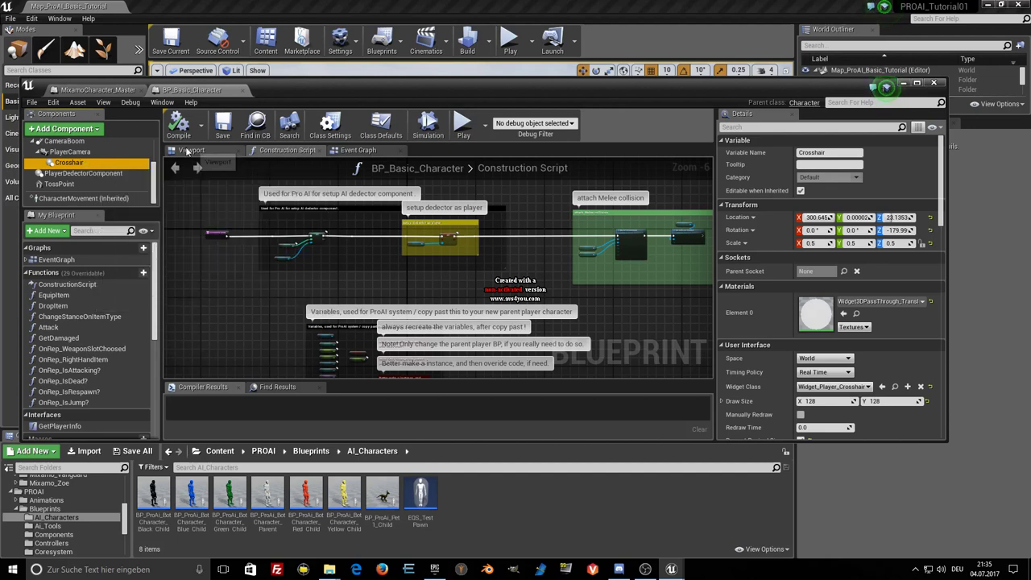
pyautogui.click(191, 150)
pyautogui.moveTo(403, 266); pyautogui.dragTo(484, 266)
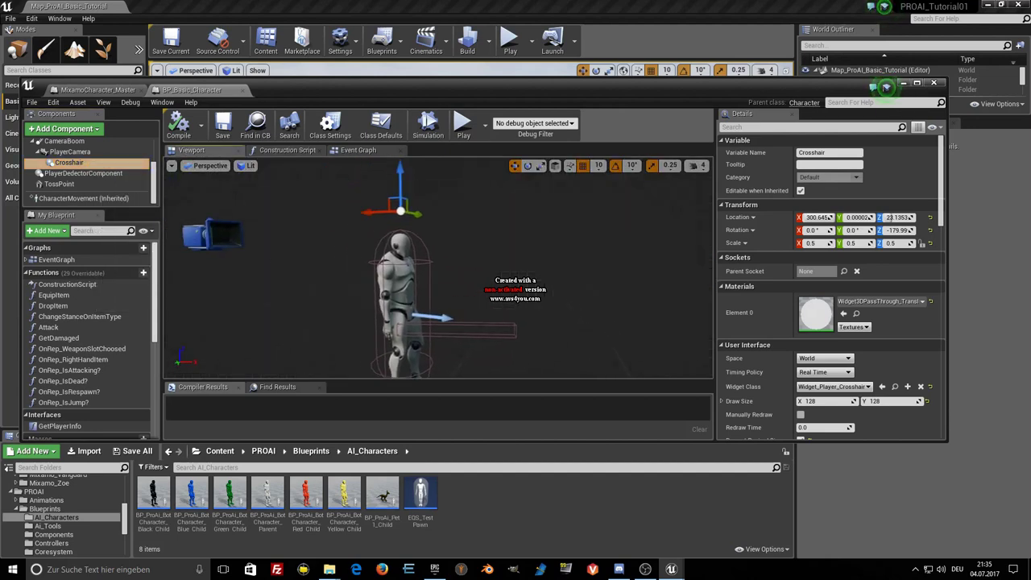
pyautogui.moveTo(402, 266); pyautogui.dragTo(499, 266)
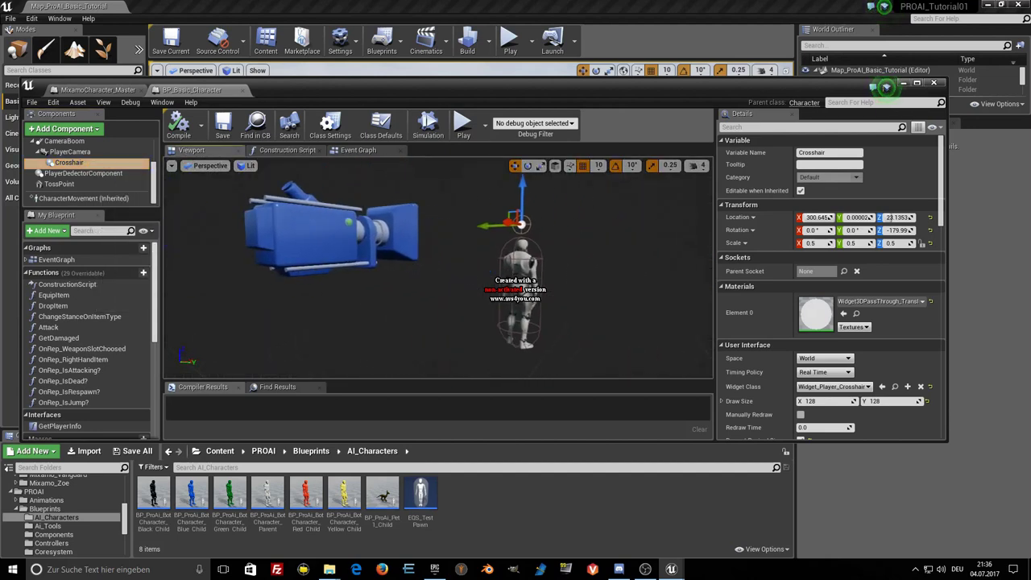
pyautogui.scroll(-5, 259, 260)
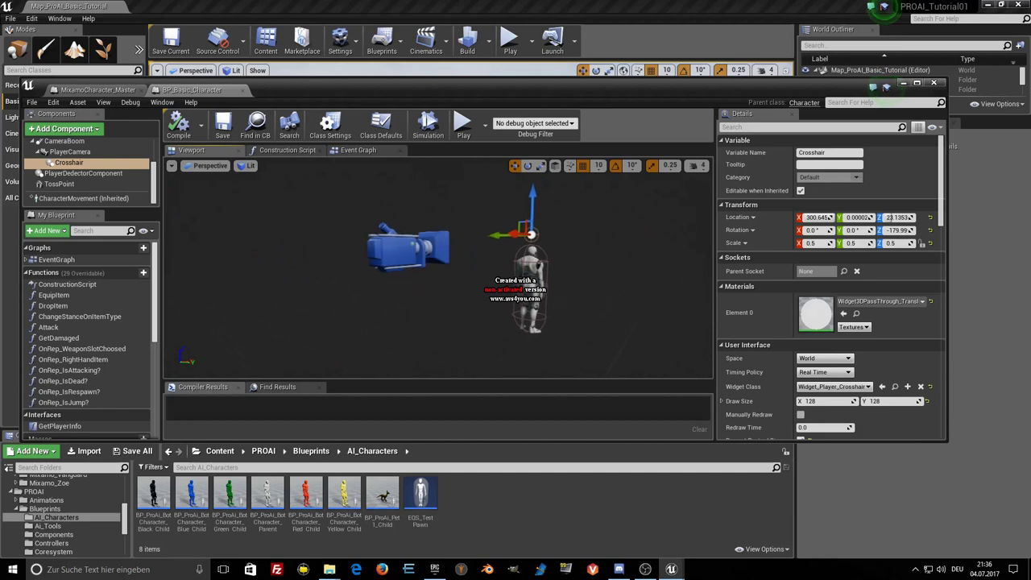
# Inspect the PlayerCamera and Crosshair widget component settings in BP_Basic_Character.
pyautogui.click(412, 250)
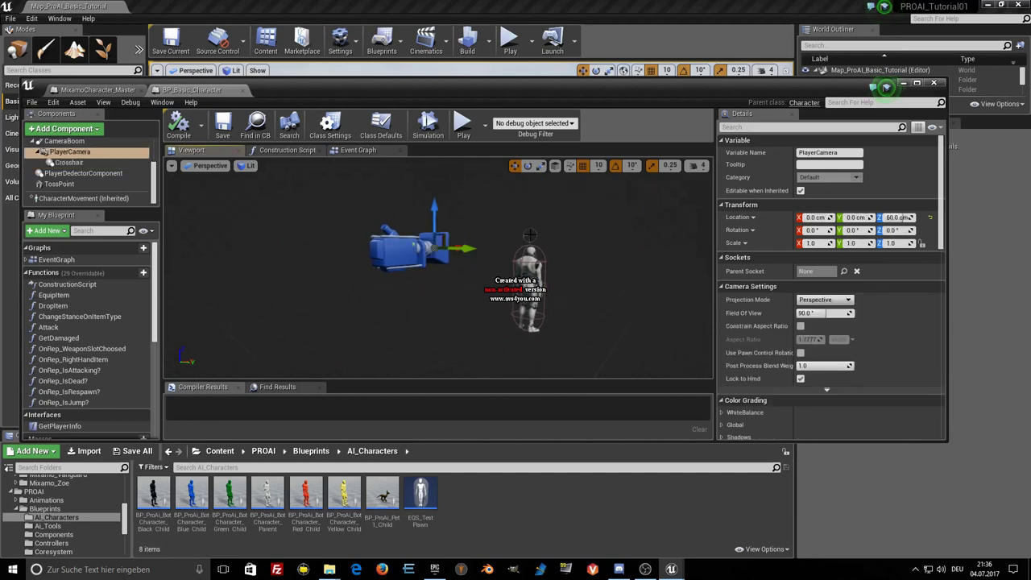
pyautogui.click(532, 242)
pyautogui.click(423, 242)
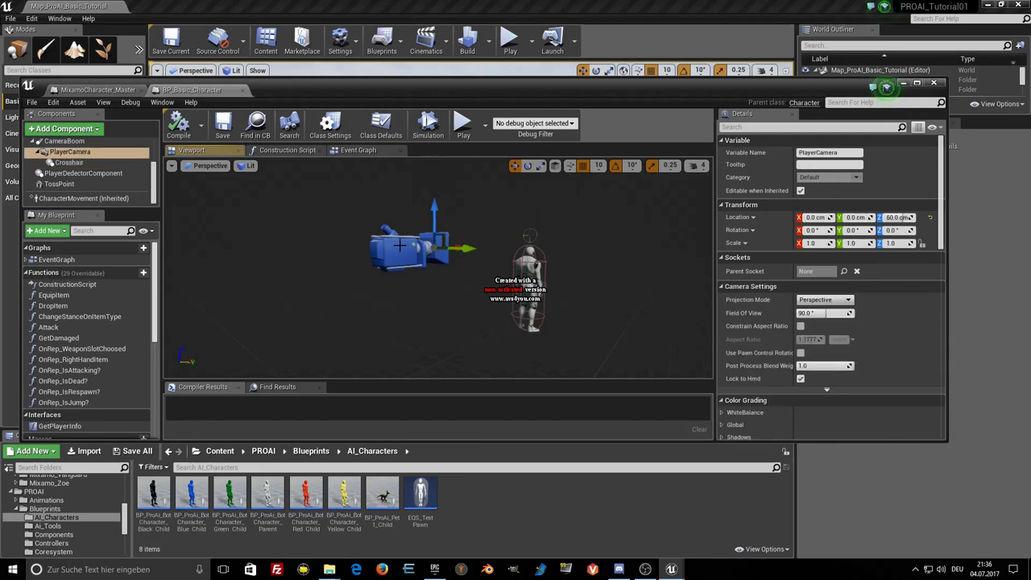
pyautogui.click(530, 235)
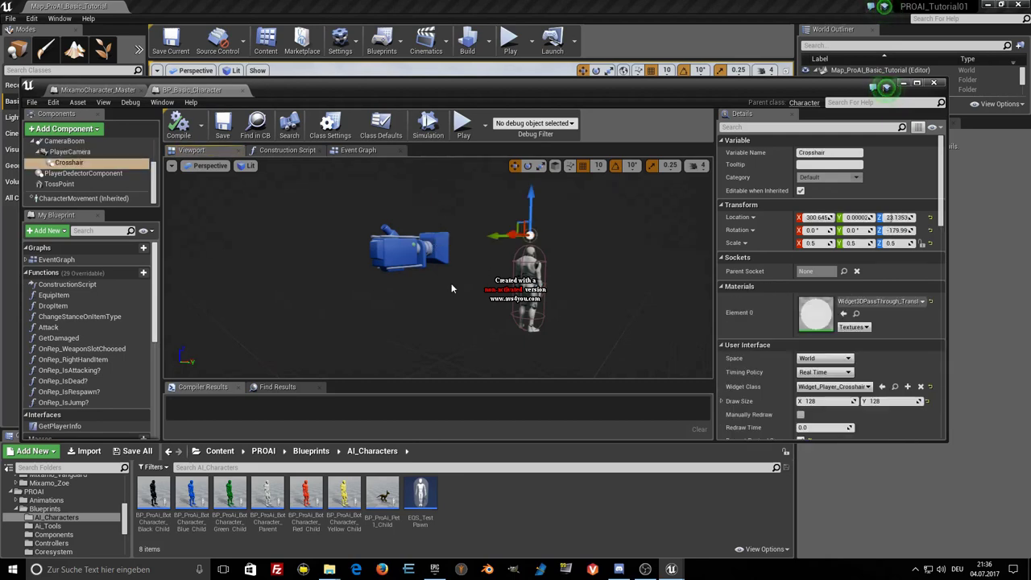
pyautogui.moveTo(530, 235); pyautogui.dragTo(527, 226, button='right')
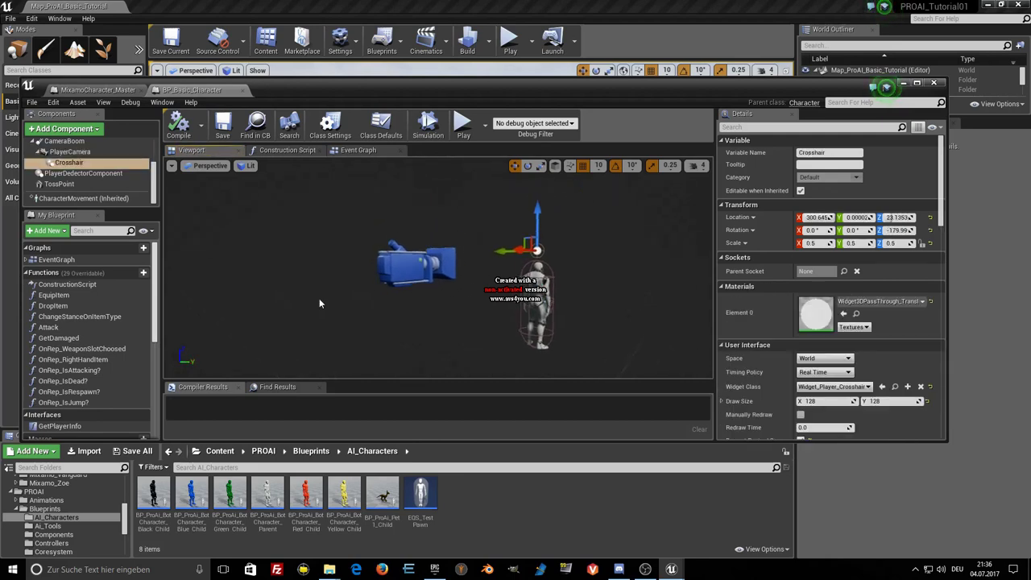
pyautogui.scroll(-5, 103, 510)
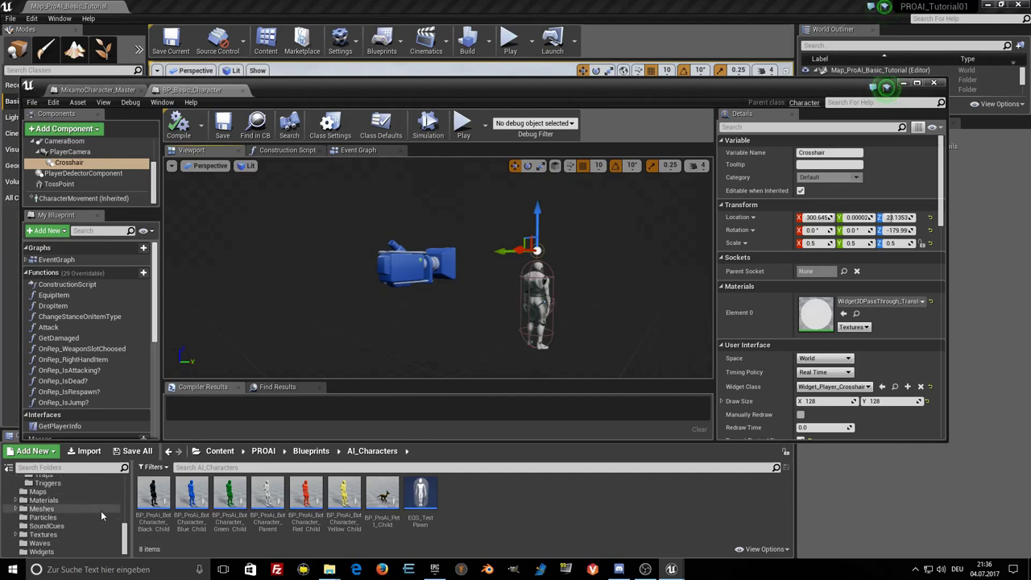
# Select Widget_Player_Crosshair in PROAI/Widgets and show MixamoCharacter_Master's Viewport.
pyautogui.click(44, 551)
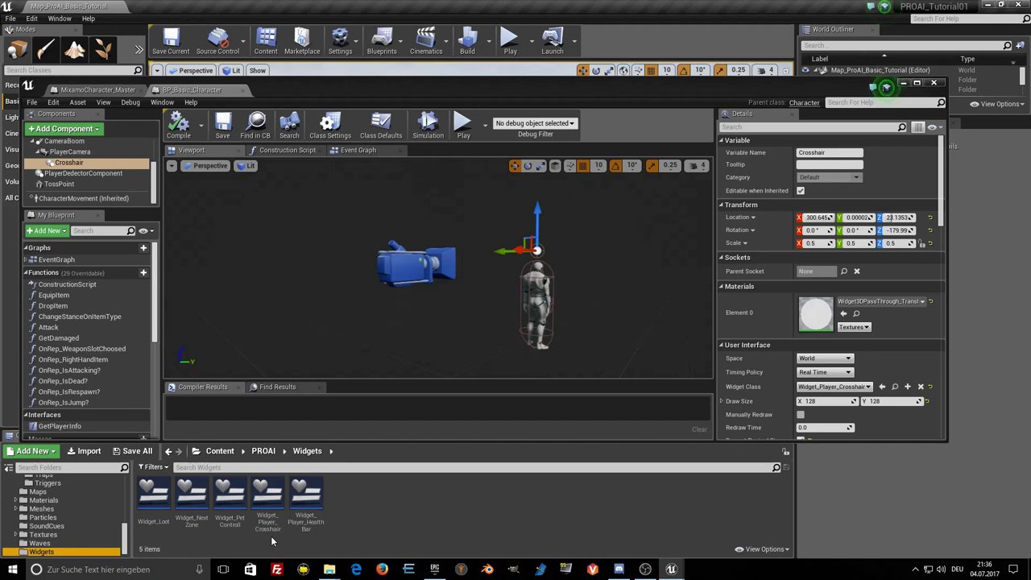
pyautogui.click(268, 506)
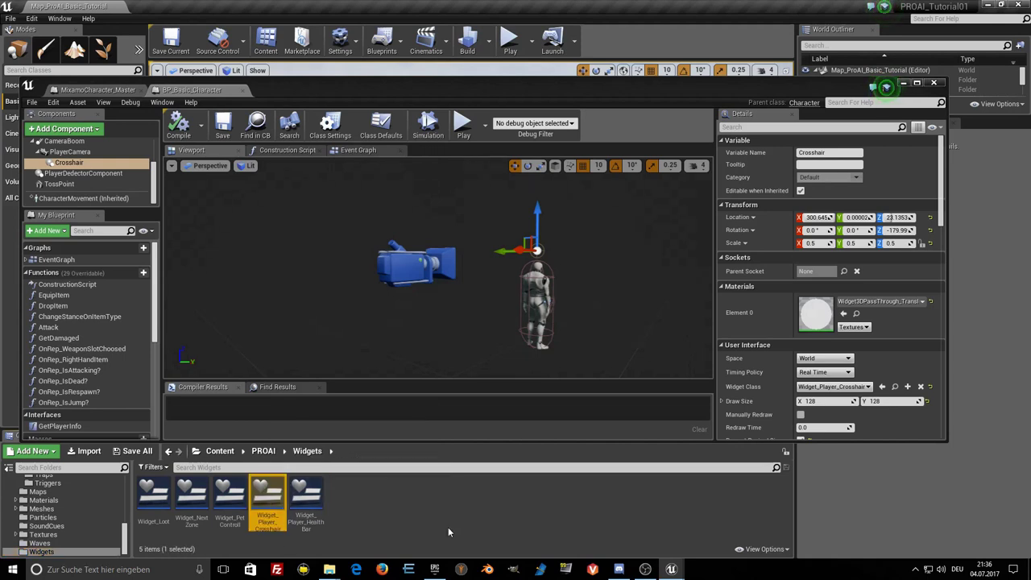
pyautogui.click(93, 89)
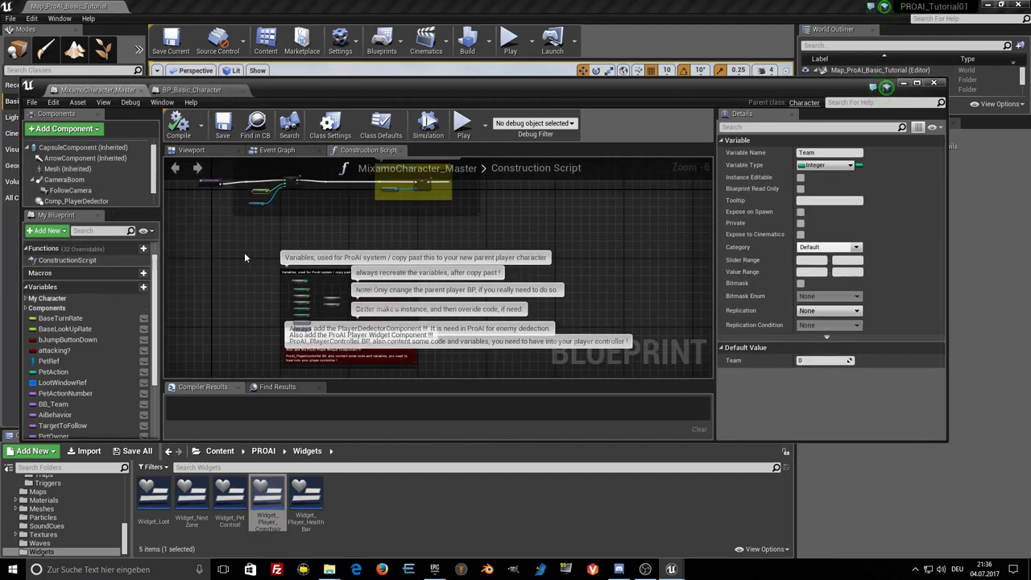
pyautogui.click(187, 151)
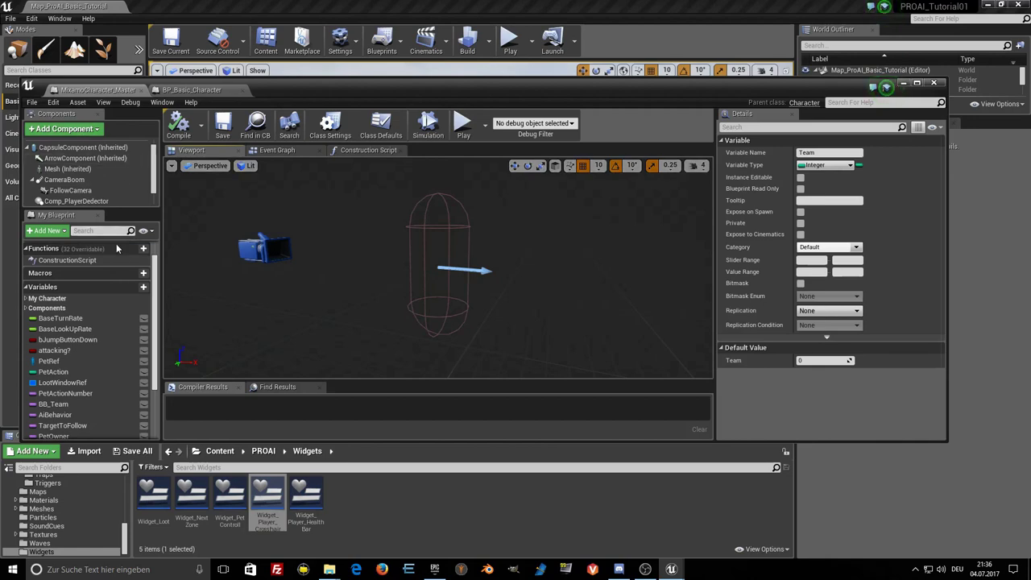
# Browse the Add Component list down to the User Interface section, closing it without adding anything.
pyautogui.click(63, 130)
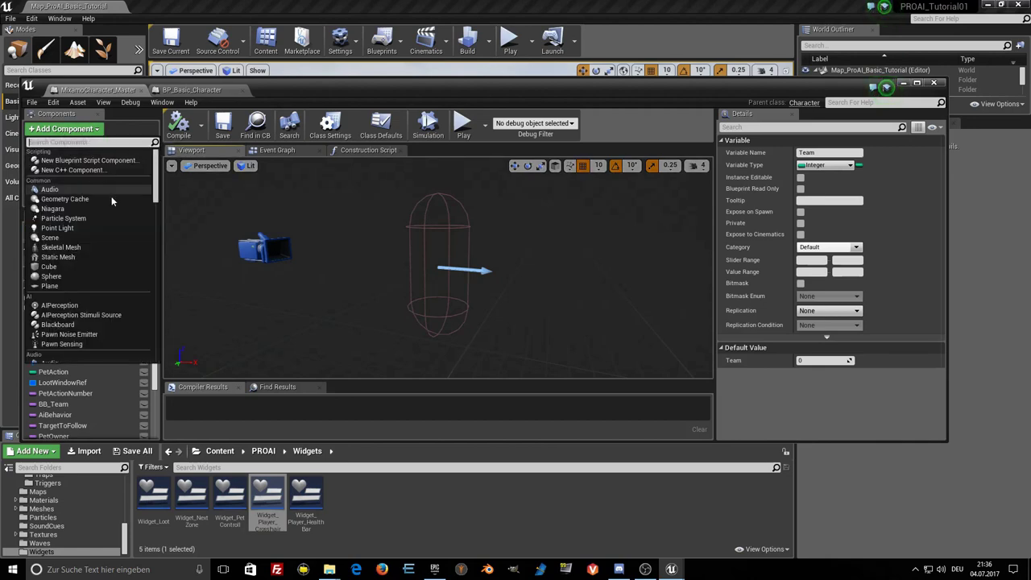
pyautogui.scroll(-1, 117, 306)
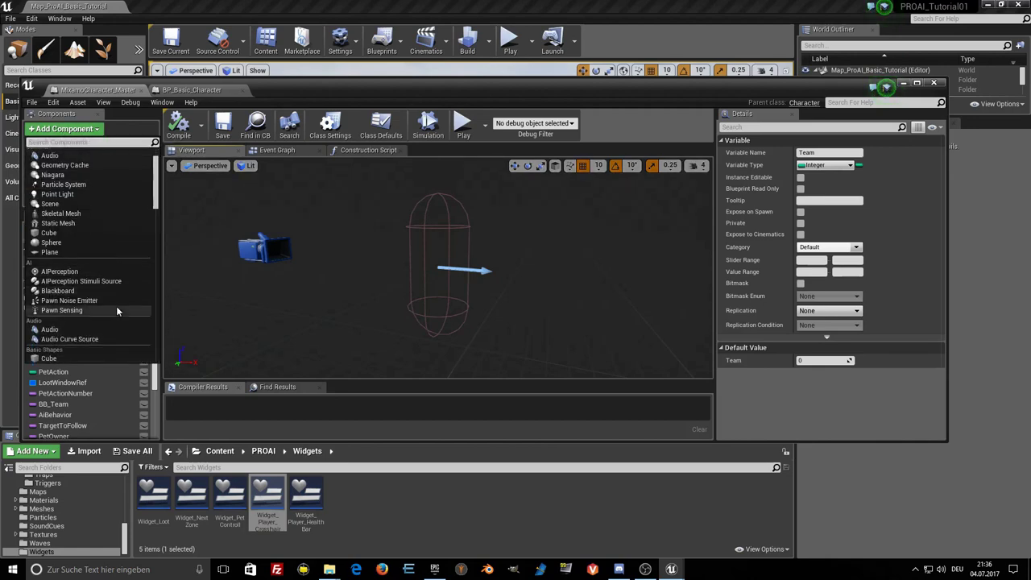
pyautogui.scroll(-2, 117, 306)
pyautogui.scroll(-2, 117, 306)
pyautogui.scroll(-1, 116, 306)
pyautogui.scroll(-1, 116, 306)
pyautogui.scroll(-1, 115, 306)
pyautogui.scroll(-1, 116, 306)
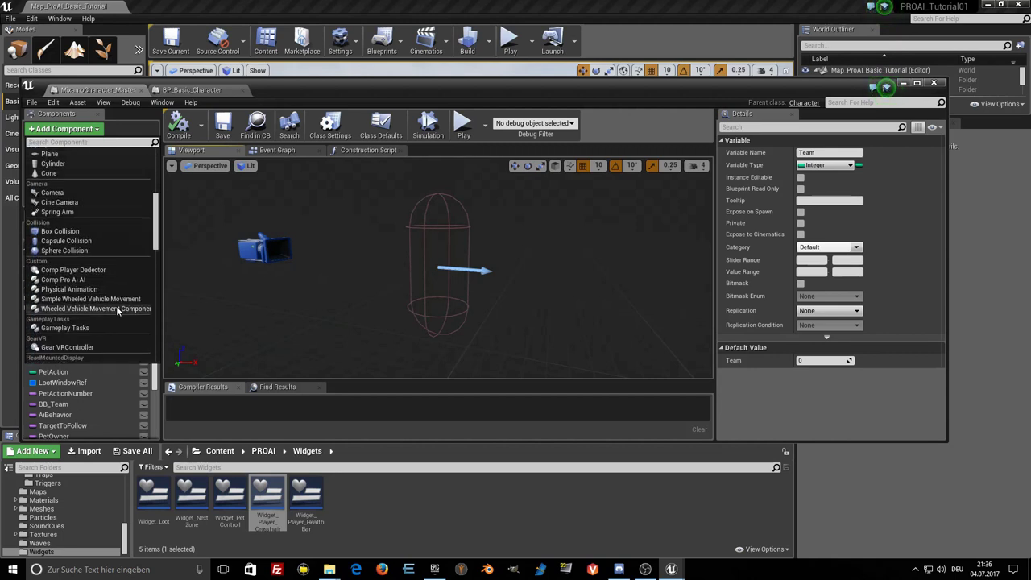
pyautogui.scroll(-1, 116, 310)
pyautogui.scroll(-1, 116, 309)
pyautogui.scroll(-2, 117, 310)
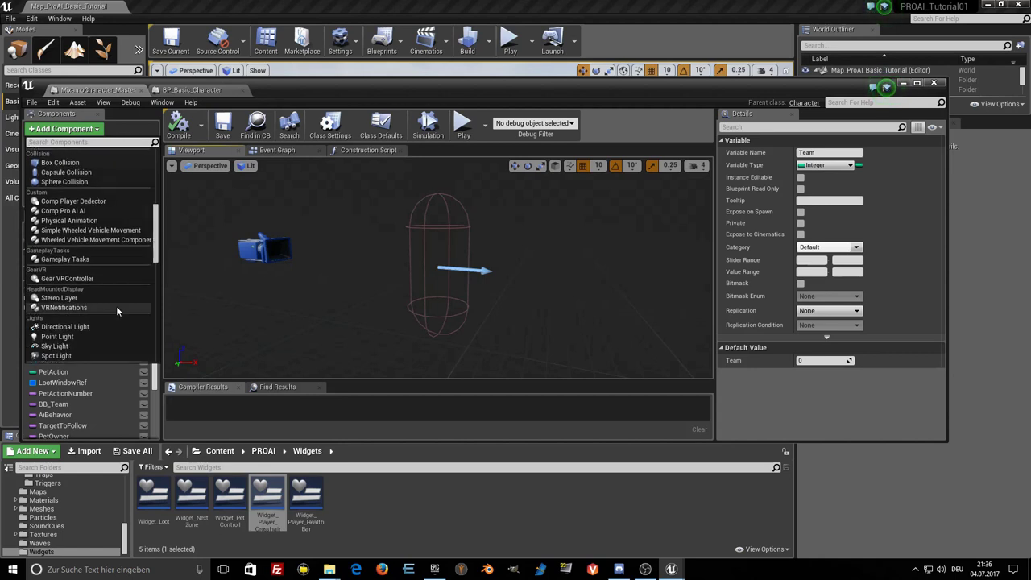
pyautogui.scroll(-1, 117, 310)
pyautogui.scroll(-1, 116, 310)
pyautogui.scroll(-1, 117, 310)
pyautogui.click(246, 231)
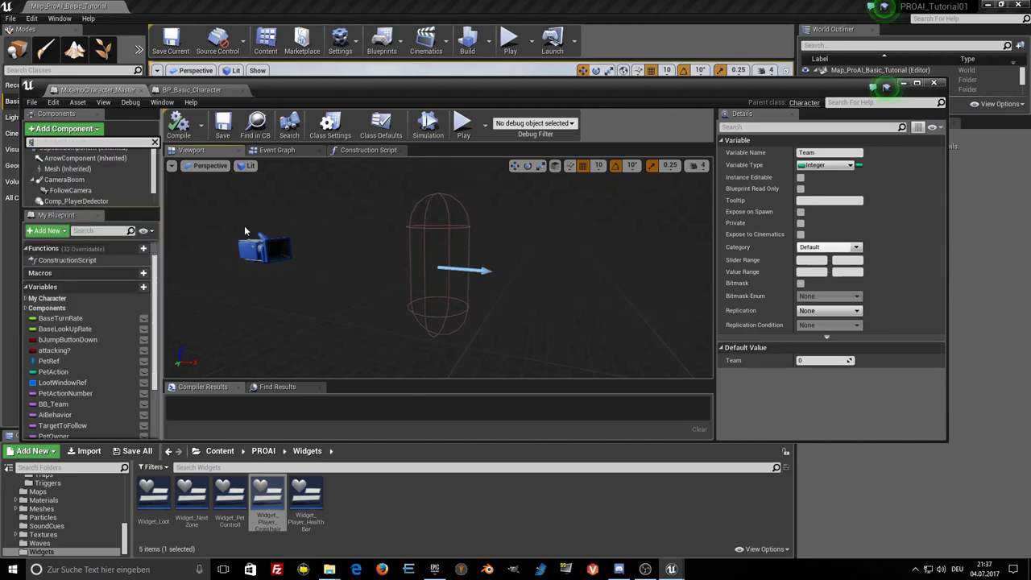
# Add a Widget component from the User Interface section of the Add Component list.
pyautogui.click(40, 141)
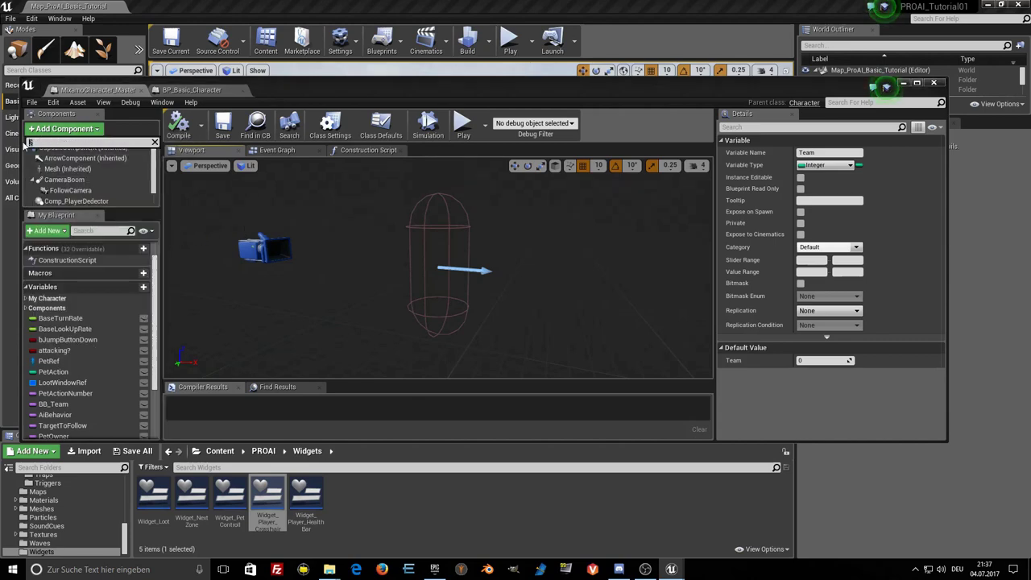
pyautogui.scroll(-3, 88, 248)
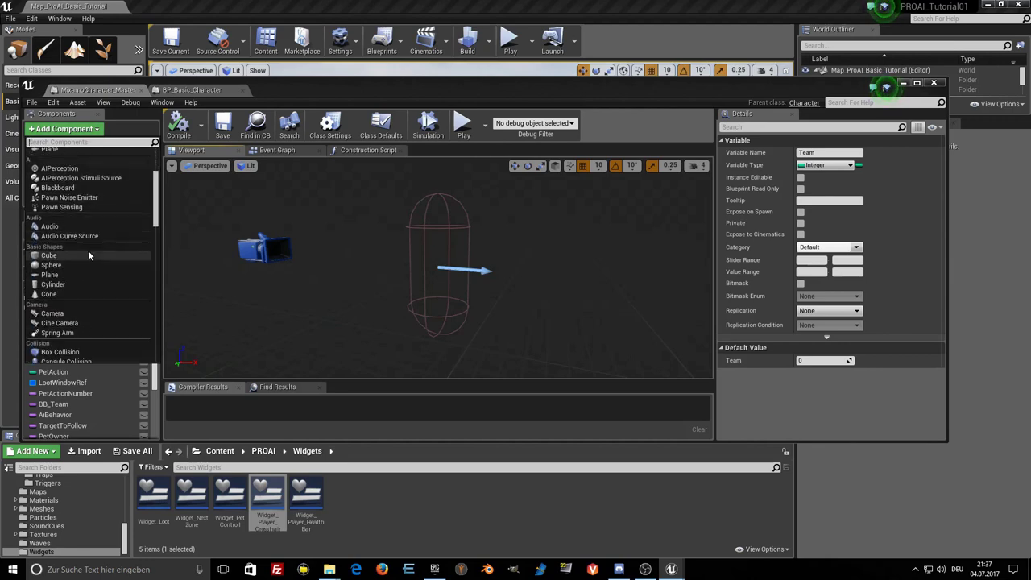
pyautogui.scroll(-1, 96, 286)
pyautogui.scroll(-2, 95, 285)
pyautogui.scroll(-2, 95, 285)
pyautogui.scroll(-2, 95, 285)
pyautogui.scroll(-3, 95, 285)
pyautogui.scroll(-2, 95, 284)
pyautogui.scroll(-2, 95, 285)
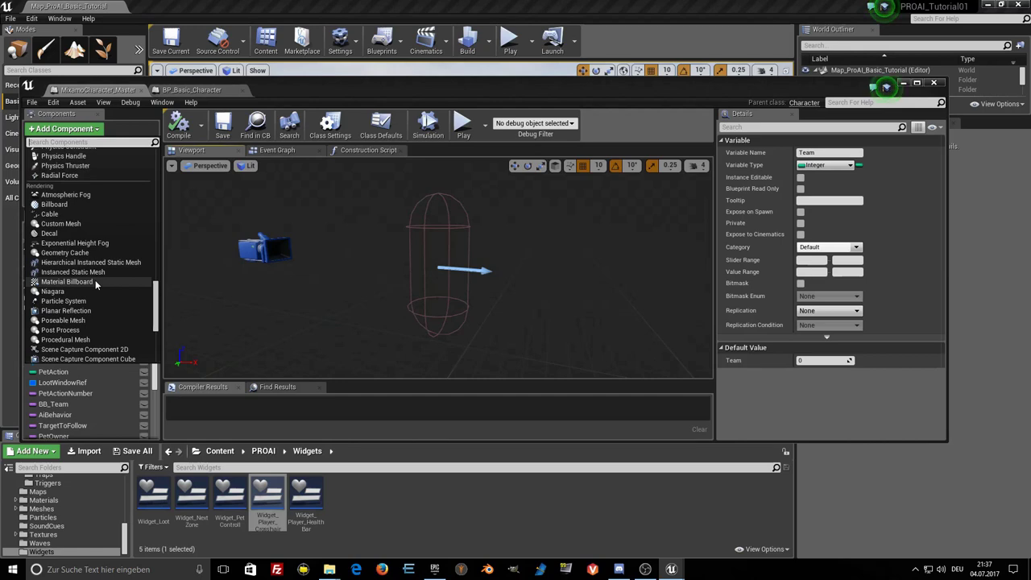
pyautogui.scroll(-3, 95, 285)
pyautogui.scroll(-3, 95, 279)
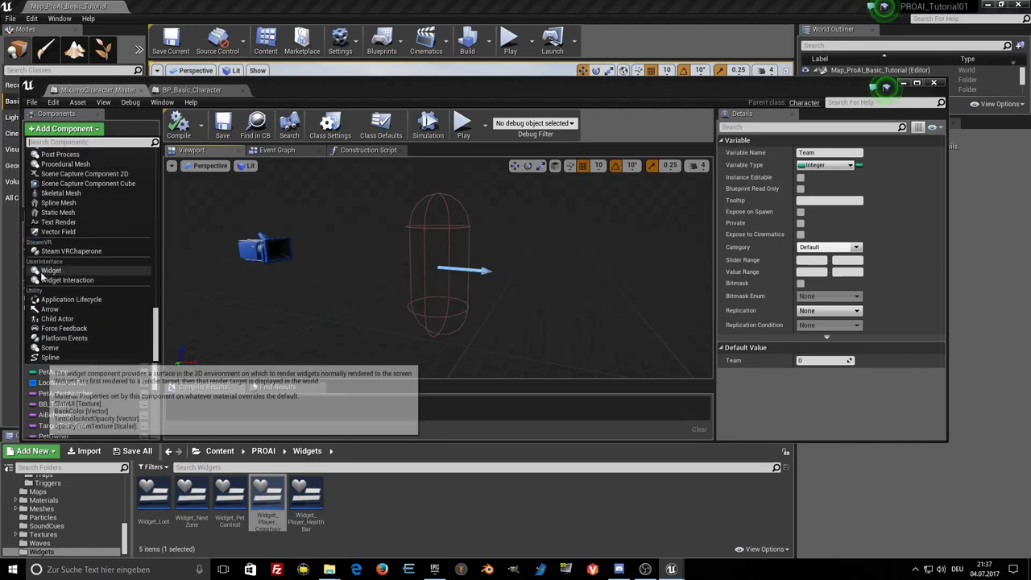
pyautogui.click(63, 275)
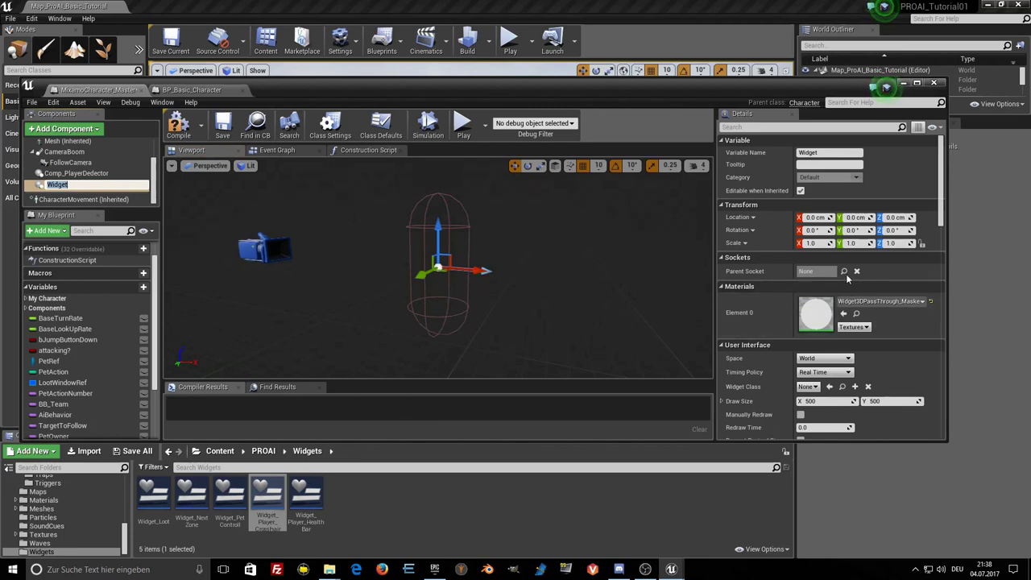
pyautogui.scroll(-2, 853, 338)
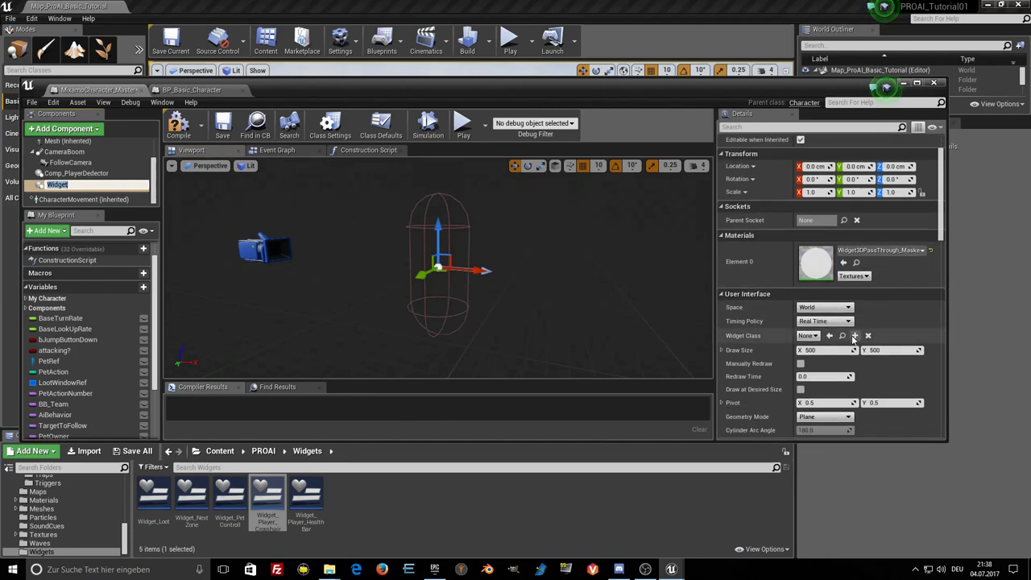
pyautogui.scroll(2, 852, 338)
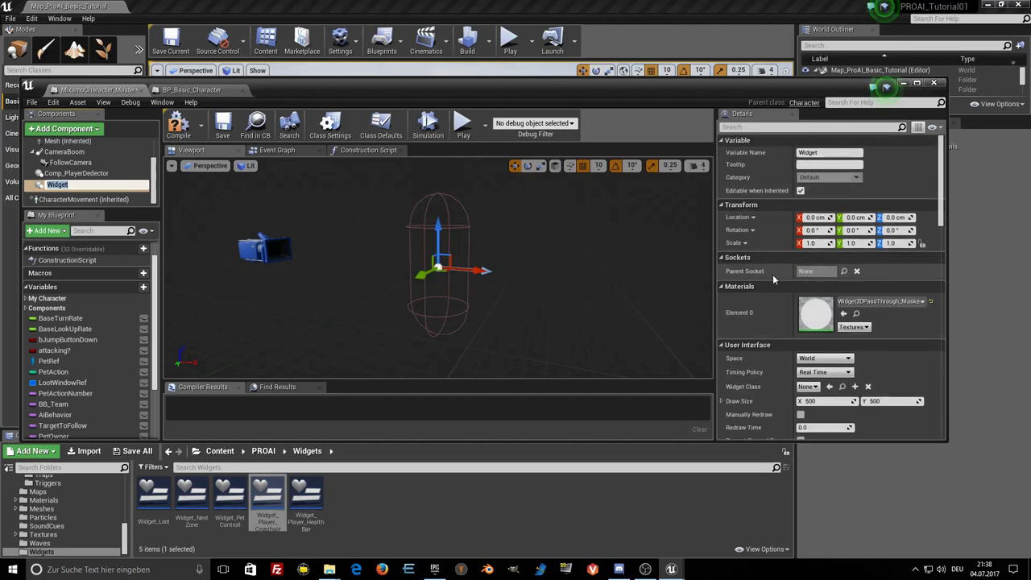
pyautogui.scroll(-2, 860, 314)
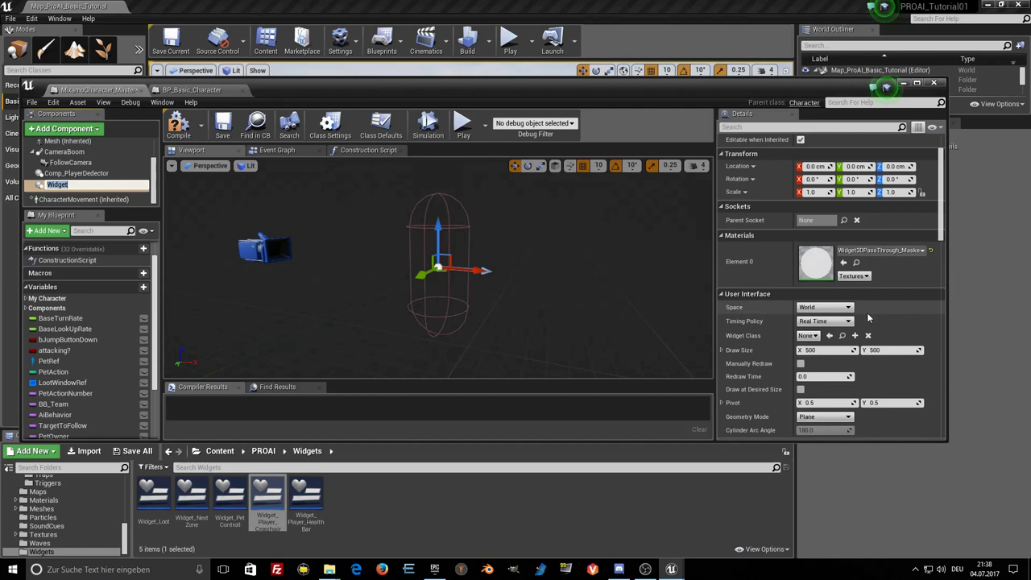
pyautogui.scroll(-3, 868, 317)
pyautogui.scroll(-3, 869, 320)
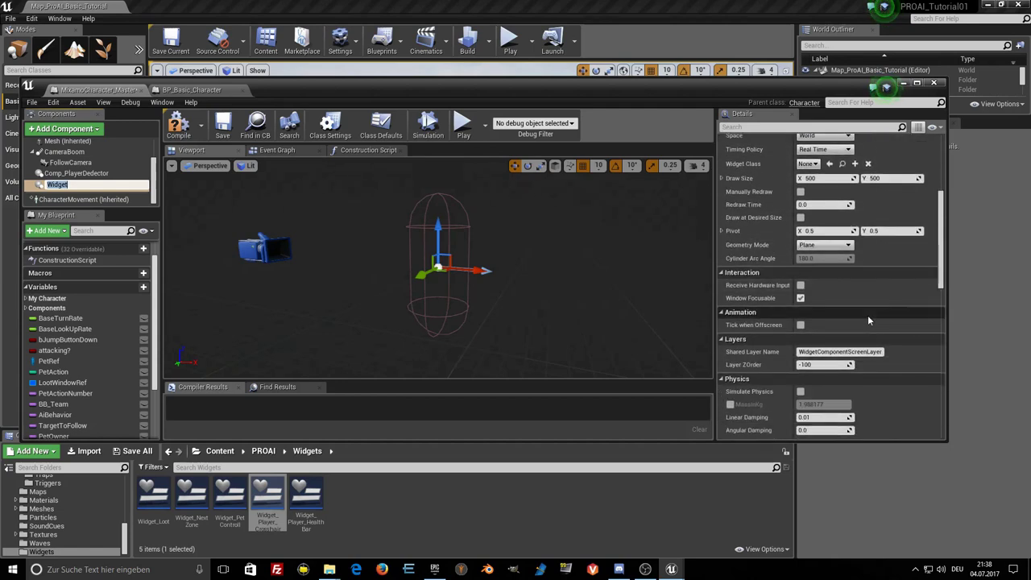
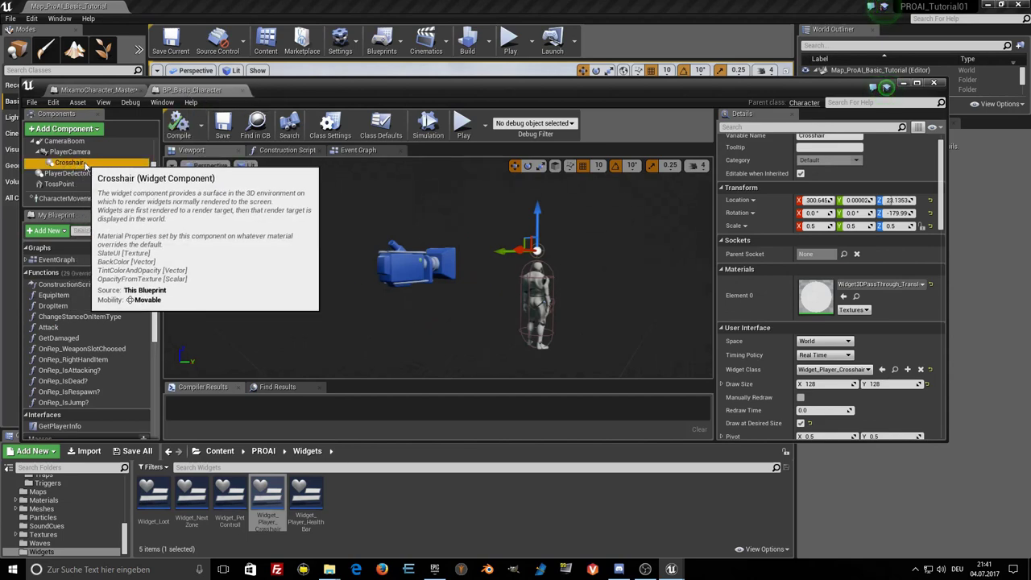
# Rename MixamoCharacter_Master's Widget component to Crosshair, matching BP_Basic_Character's name.
pyautogui.click(85, 165)
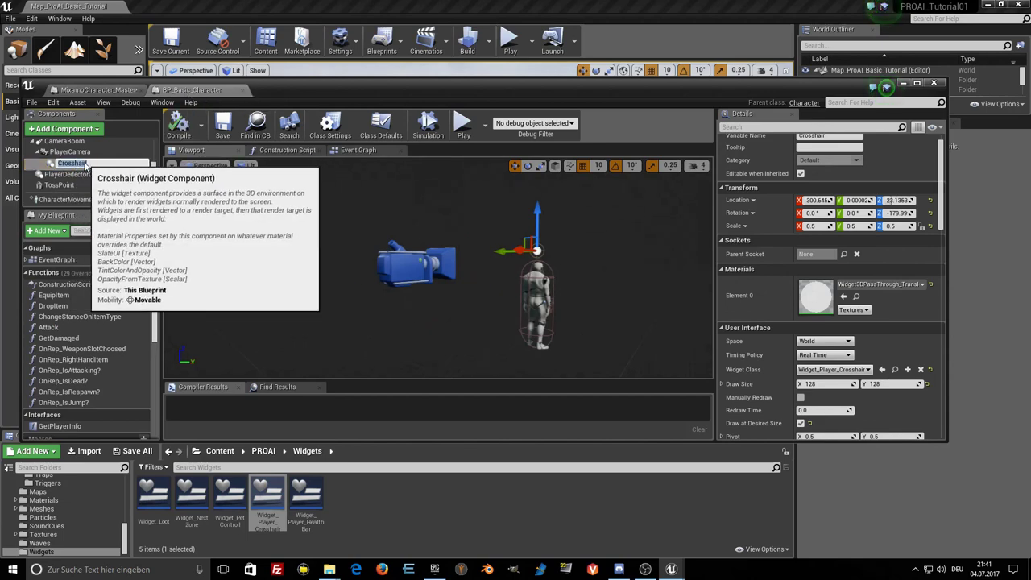
pyautogui.click(97, 90)
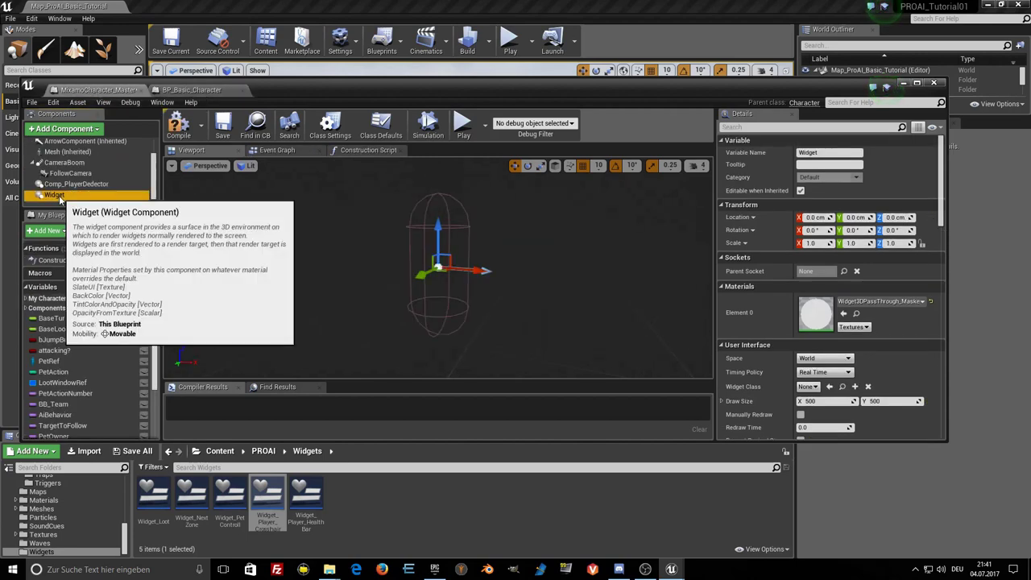
pyautogui.click(61, 197)
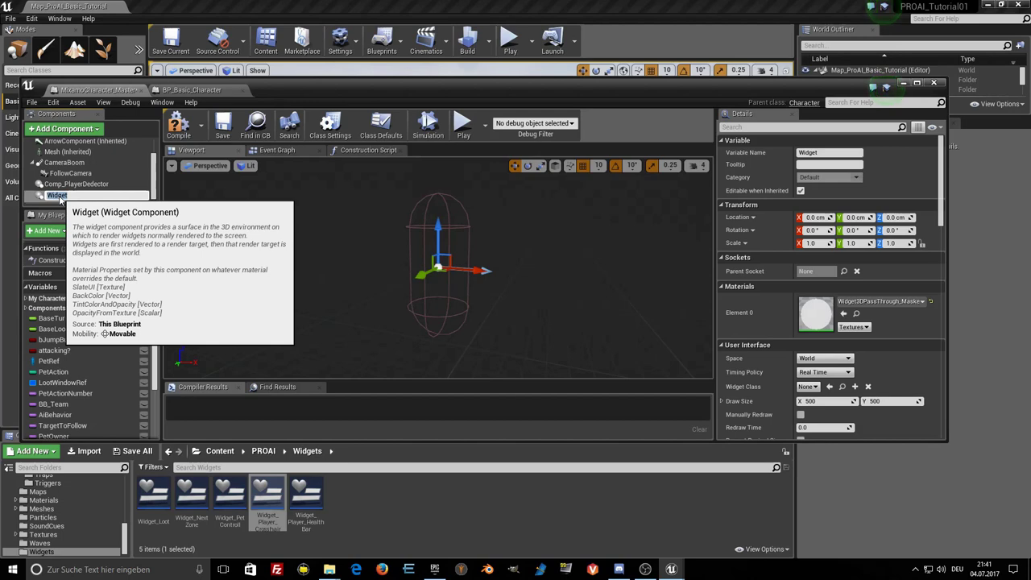
pyautogui.write('Crosshair')
pyautogui.press('Return')
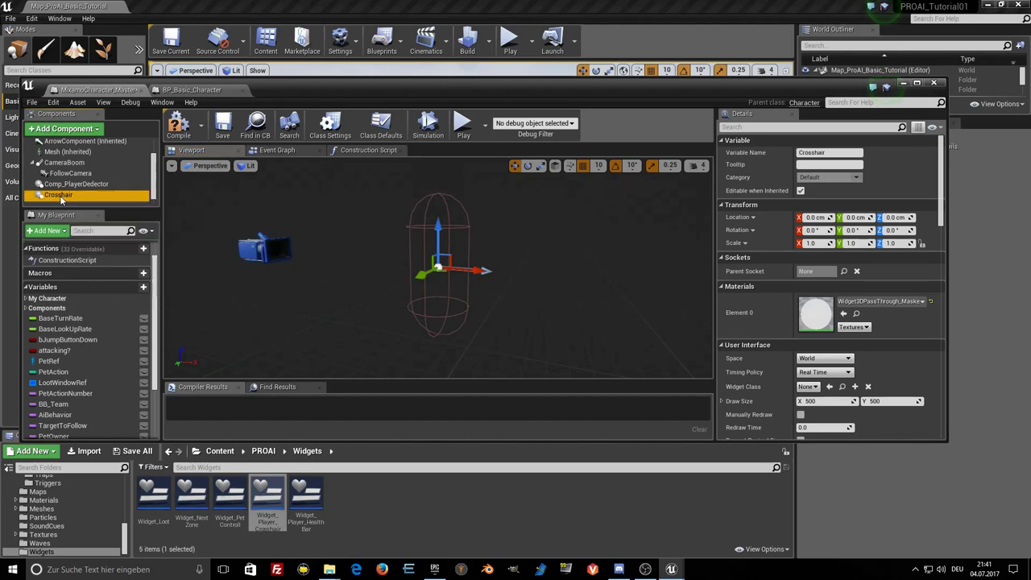
pyautogui.click(191, 89)
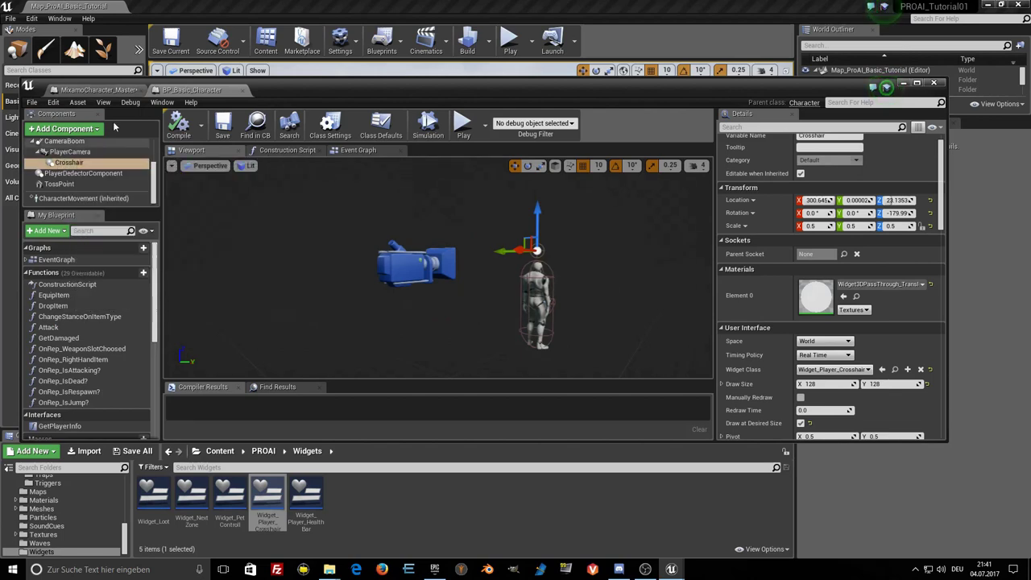
pyautogui.click(113, 91)
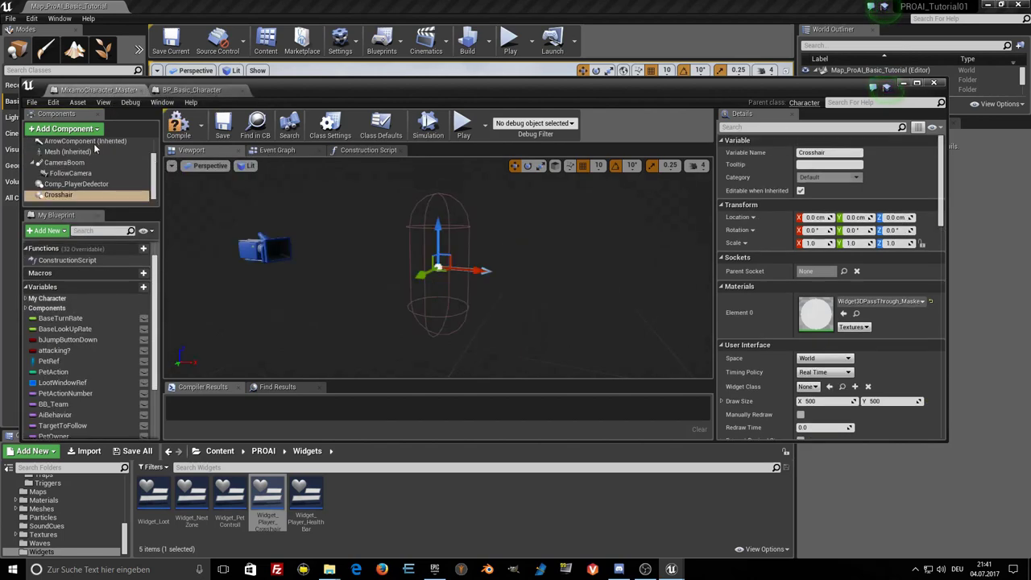
# Attach Crosshair under FollowCamera, rename the camera PlayerCamera, and compile.
pyautogui.click(43, 198)
pyautogui.moveTo(42, 198)
pyautogui.mouseDown()
pyautogui.moveTo(54, 177)
pyautogui.moveTo(74, 176)
pyautogui.mouseUp()
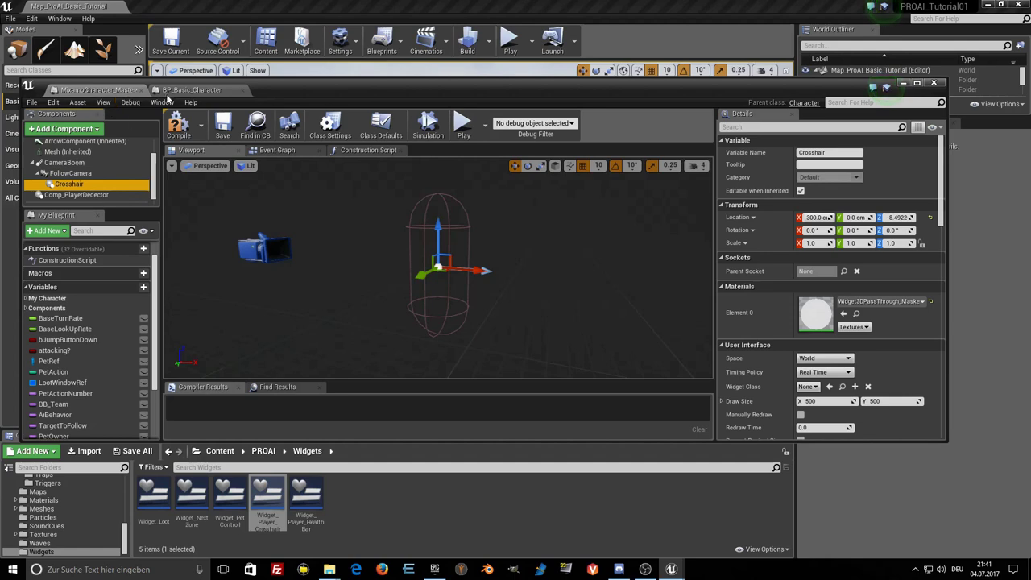
pyautogui.click(101, 89)
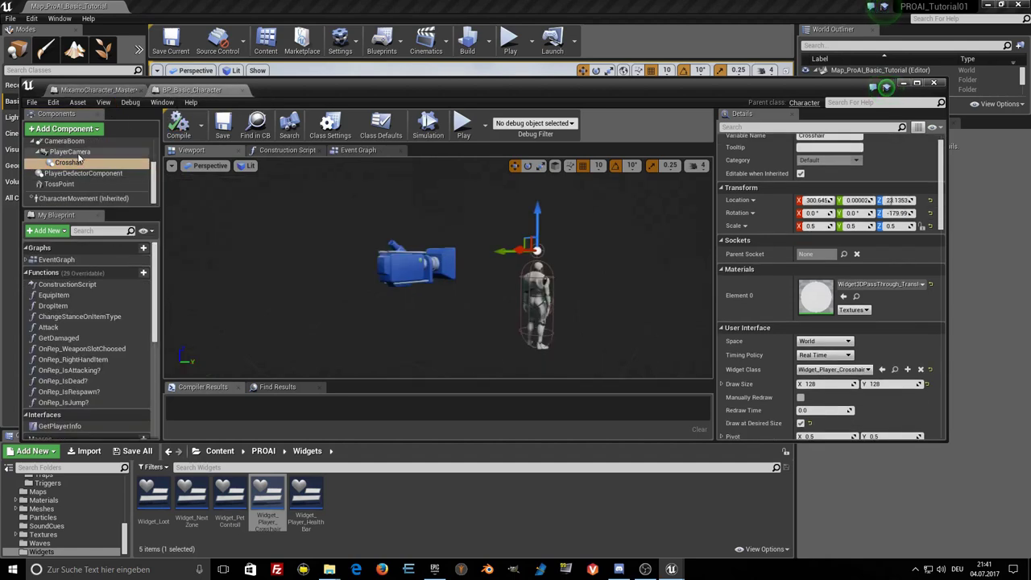
pyautogui.click(78, 153)
pyautogui.click(78, 153)
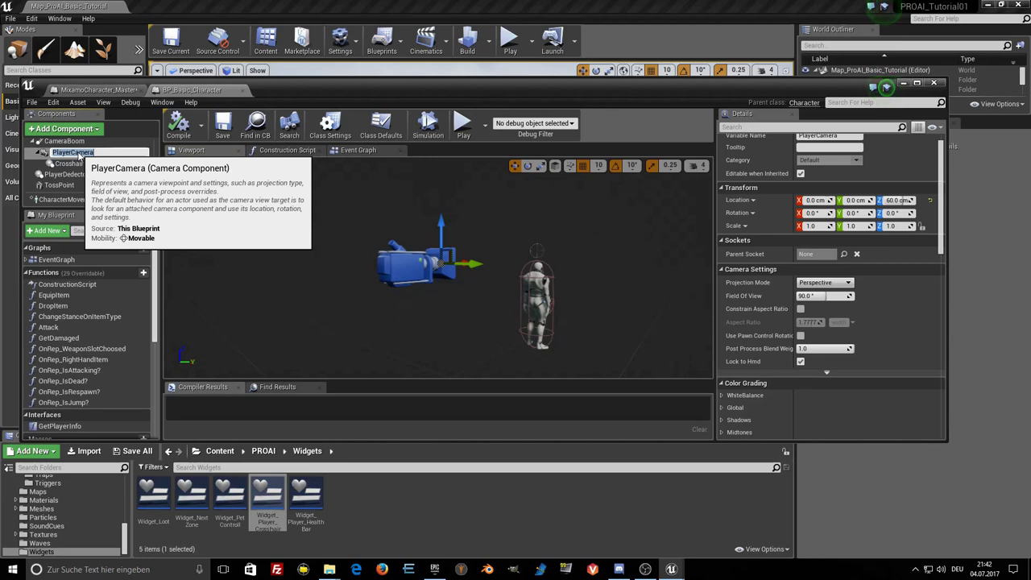
pyautogui.click(181, 90)
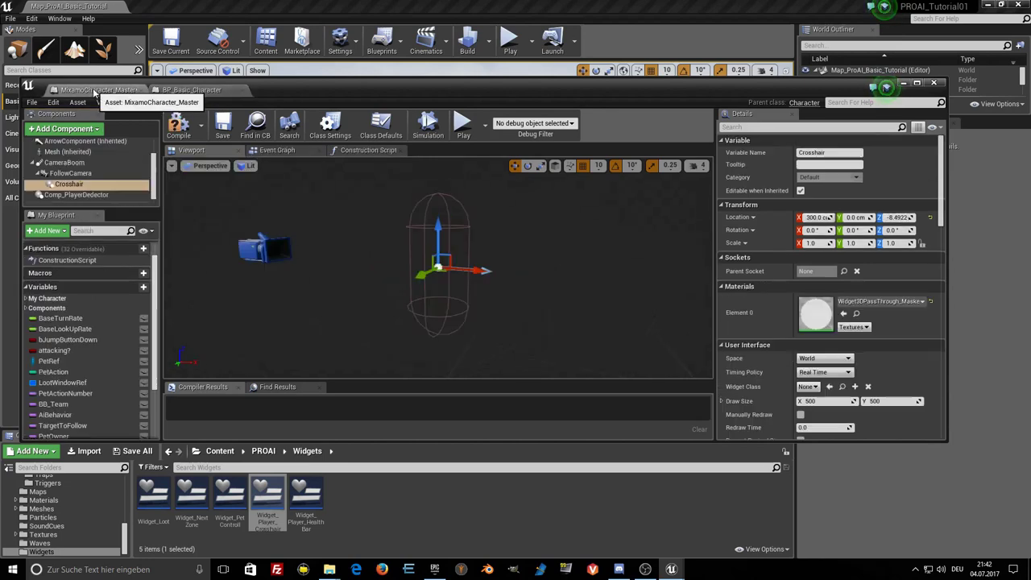
pyautogui.click(79, 174)
pyautogui.click(79, 175)
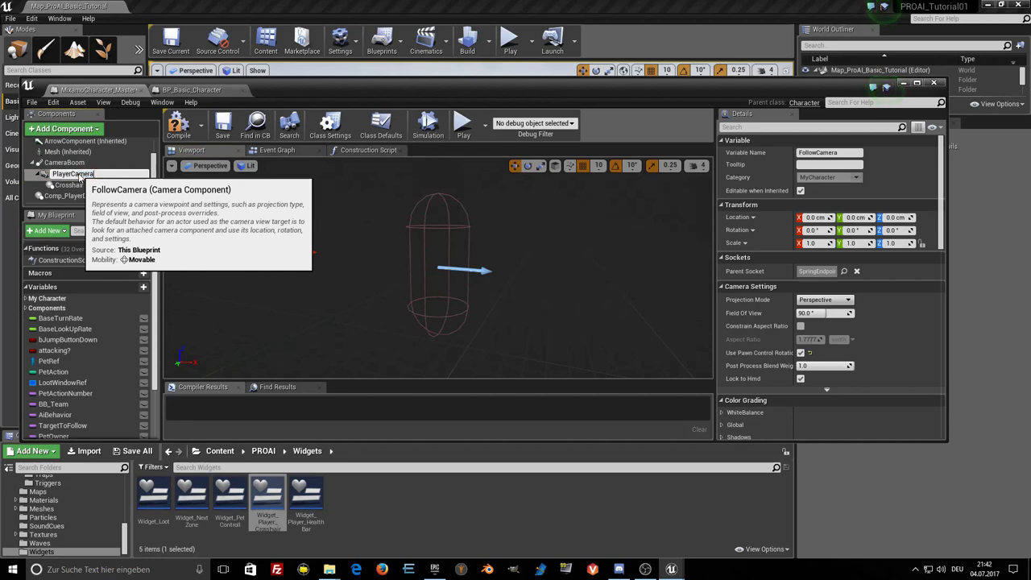
pyautogui.click(74, 184)
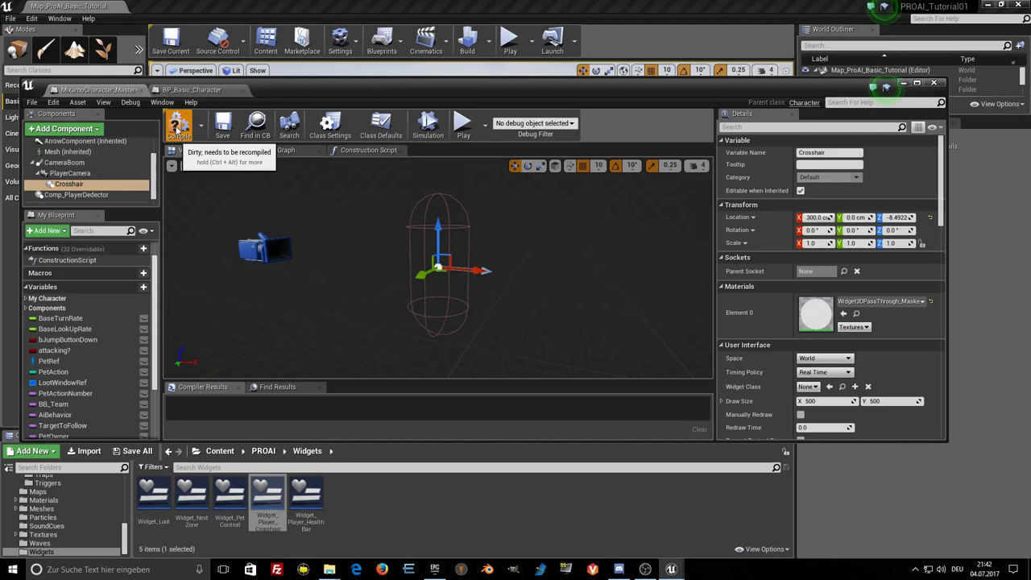
pyautogui.press('F7')
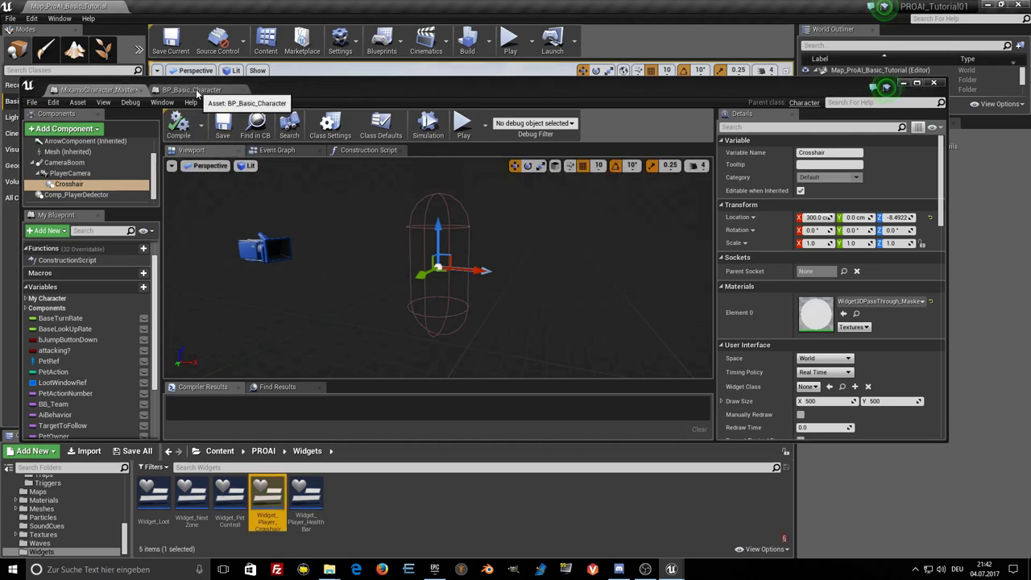
# Review the basic character's Crosshair widget settings for reference.
pyautogui.click(199, 92)
pyautogui.scroll(-2, 857, 295)
pyautogui.scroll(-2, 856, 295)
pyautogui.scroll(3, 856, 289)
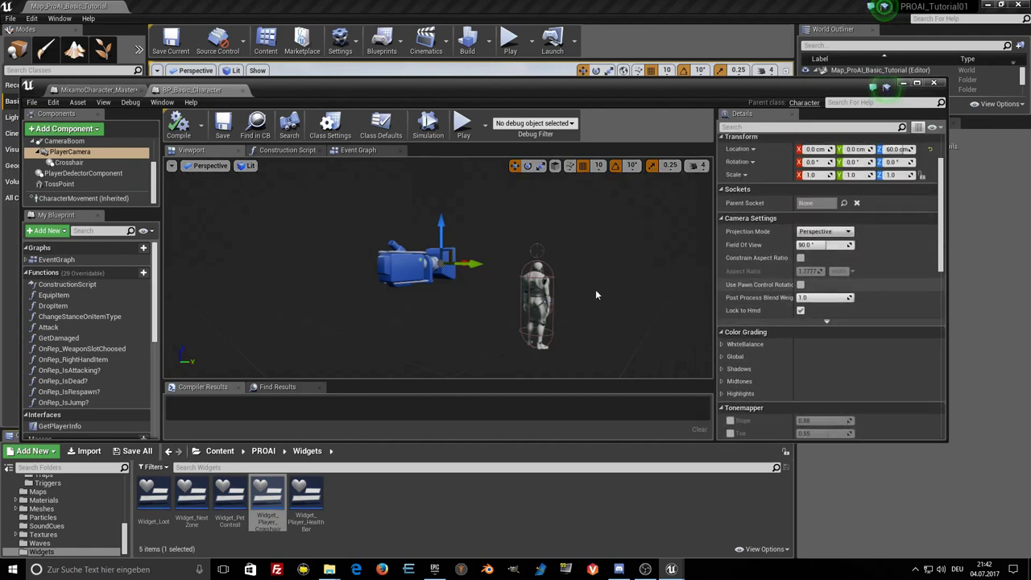
pyautogui.scroll(1, 87, 181)
pyautogui.click(87, 180)
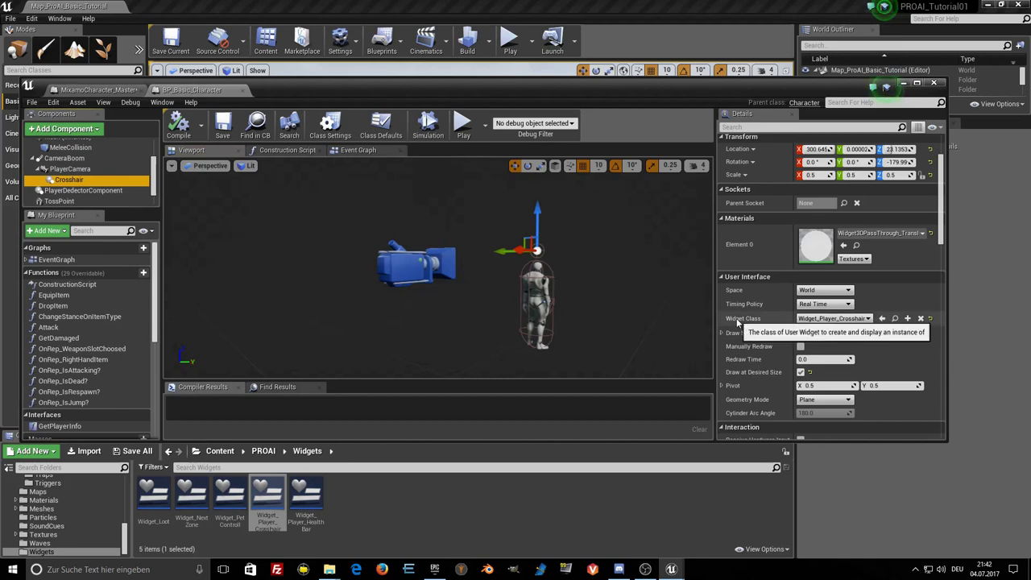
pyautogui.click(114, 91)
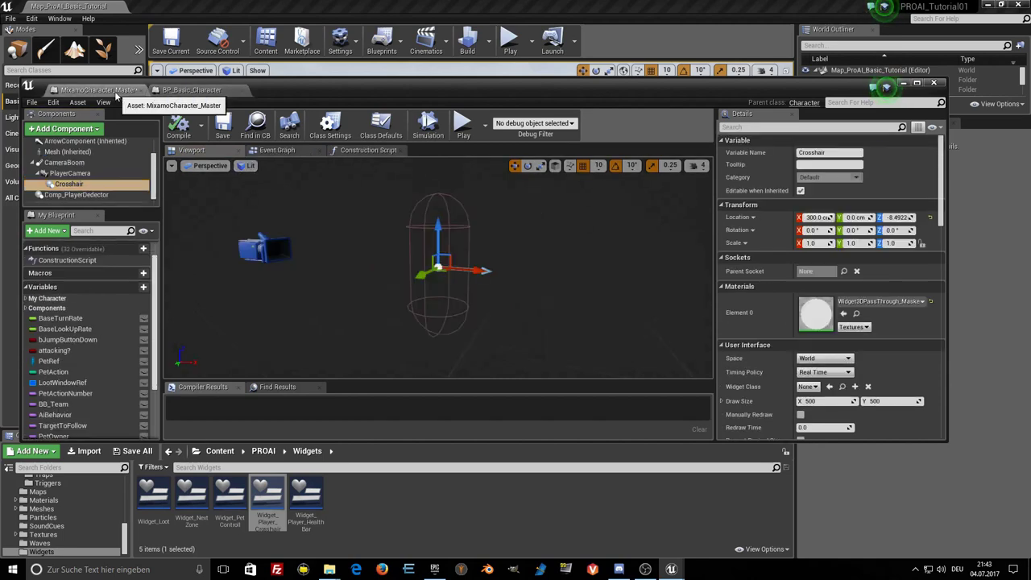
# Set the Mixamo Crosshair's Widget Class to Widget_Player_Crosshair.
pyautogui.scroll(-5, 806, 298)
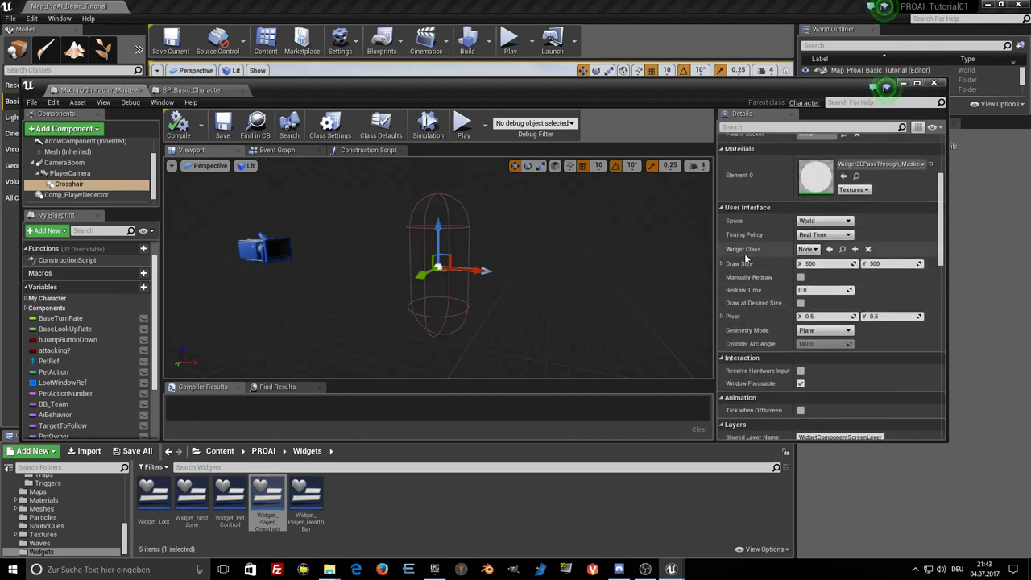
pyautogui.click(809, 249)
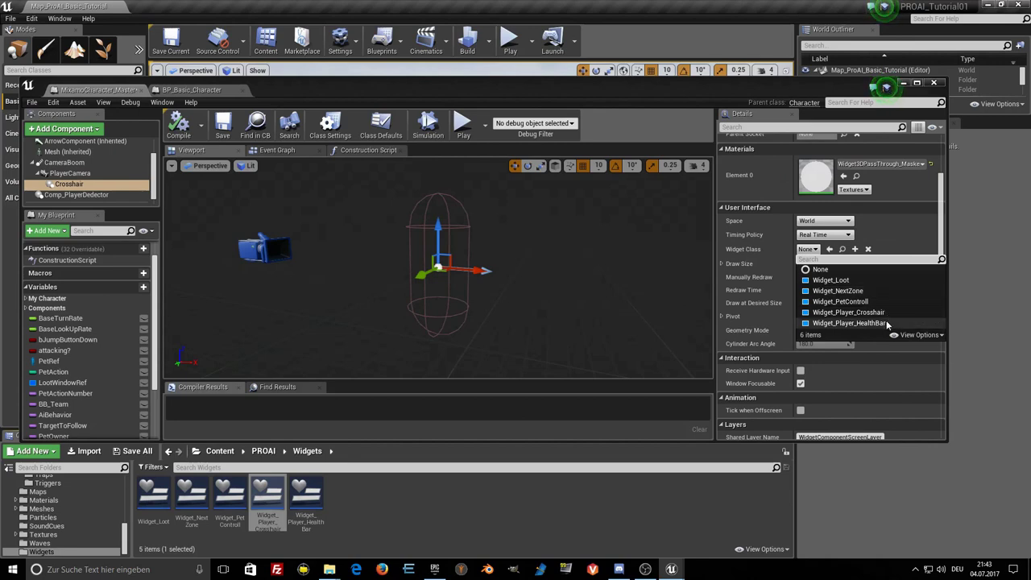
pyautogui.click(842, 311)
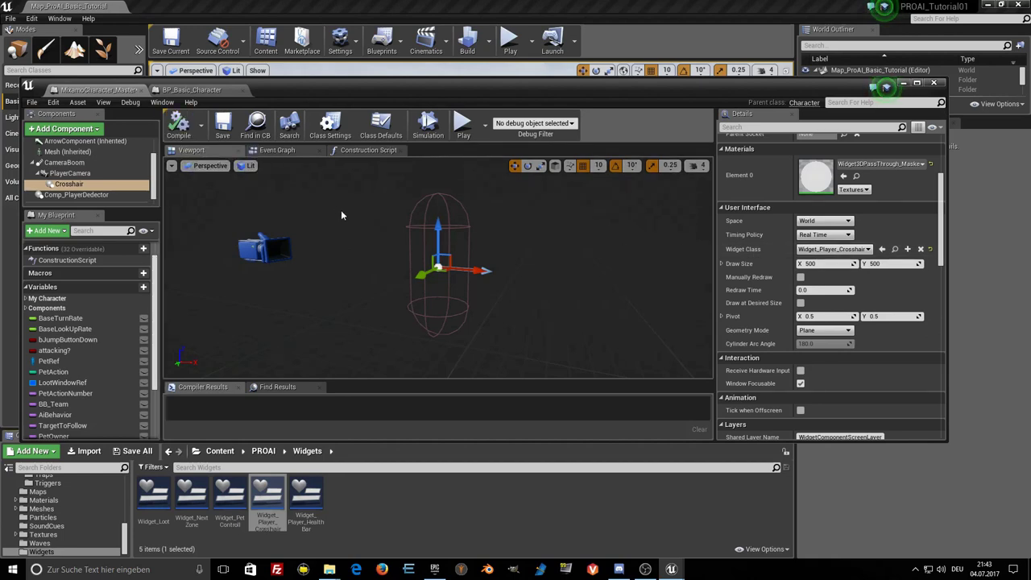
# Reset the Crosshair's location from 300, 0, 111.507 to 0, 0, 0.
pyautogui.moveTo(336, 272); pyautogui.dragTo(362, 274, button='right')
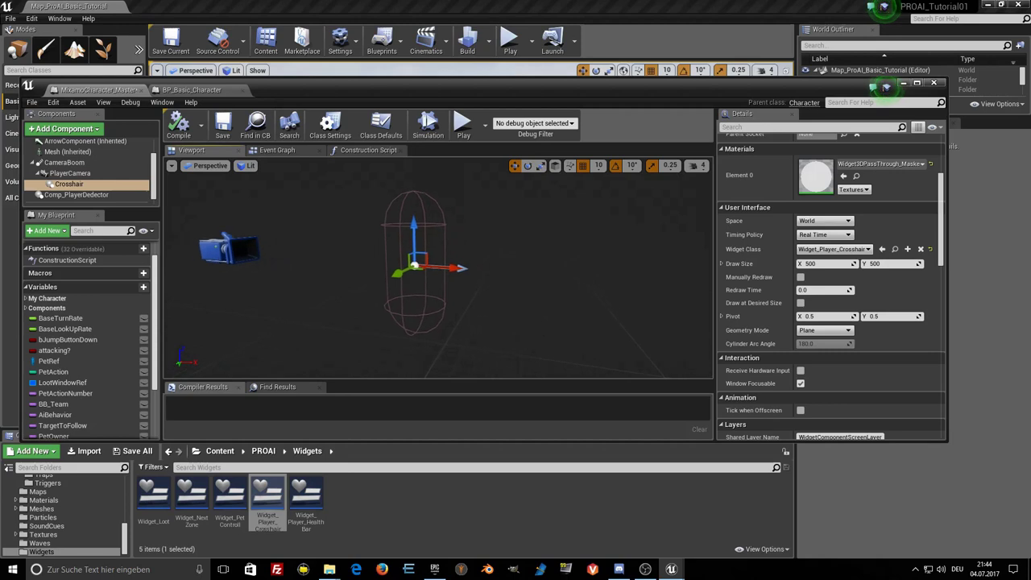
pyautogui.moveTo(335, 276); pyautogui.dragTo(335, 277, button='right')
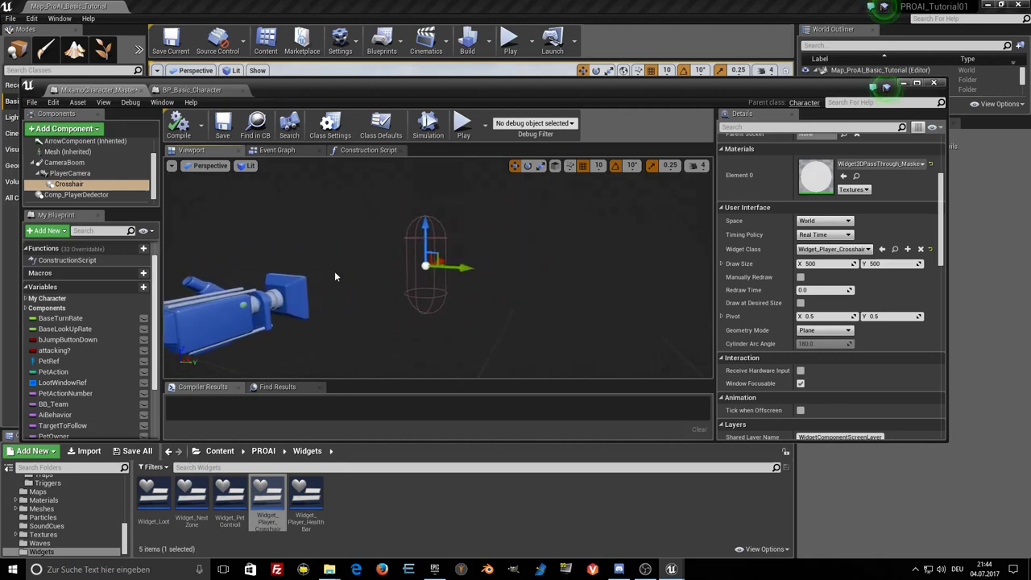
pyautogui.moveTo(426, 226); pyautogui.dragTo(426, 162)
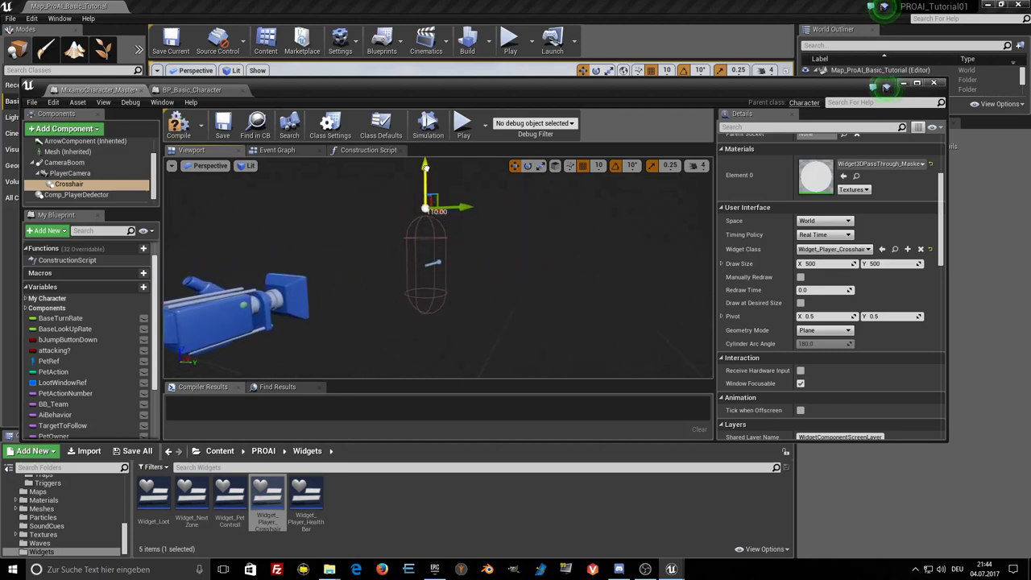
pyautogui.scroll(3, 436, 194)
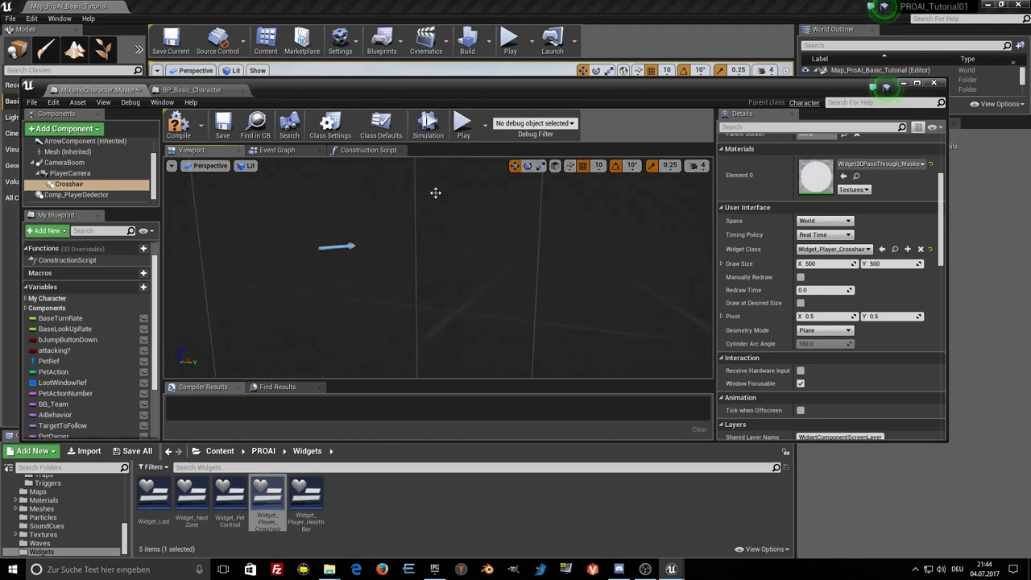
pyautogui.moveTo(428, 194); pyautogui.dragTo(425, 250, button='right')
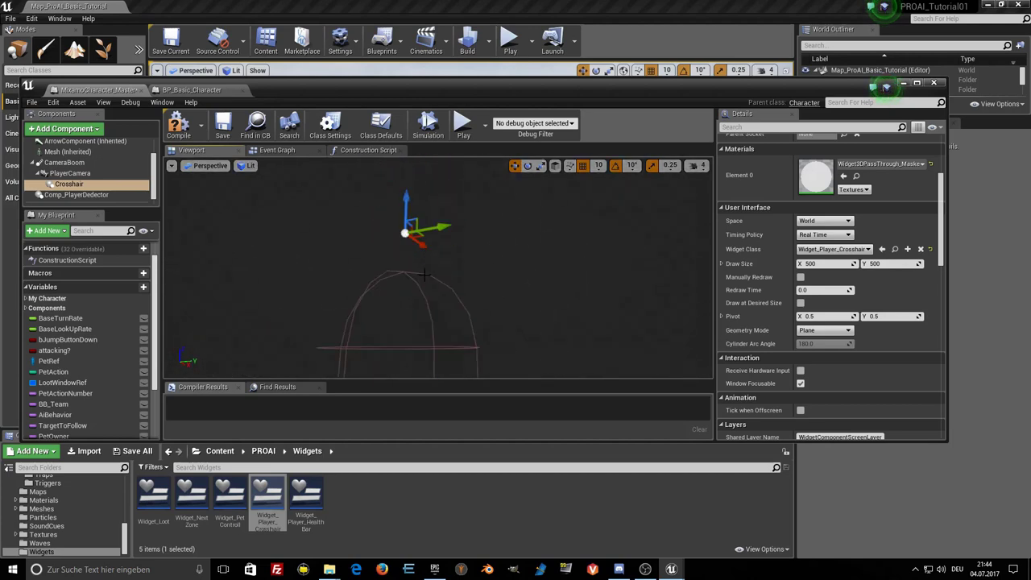
pyautogui.moveTo(496, 278); pyautogui.dragTo(458, 272, button='right')
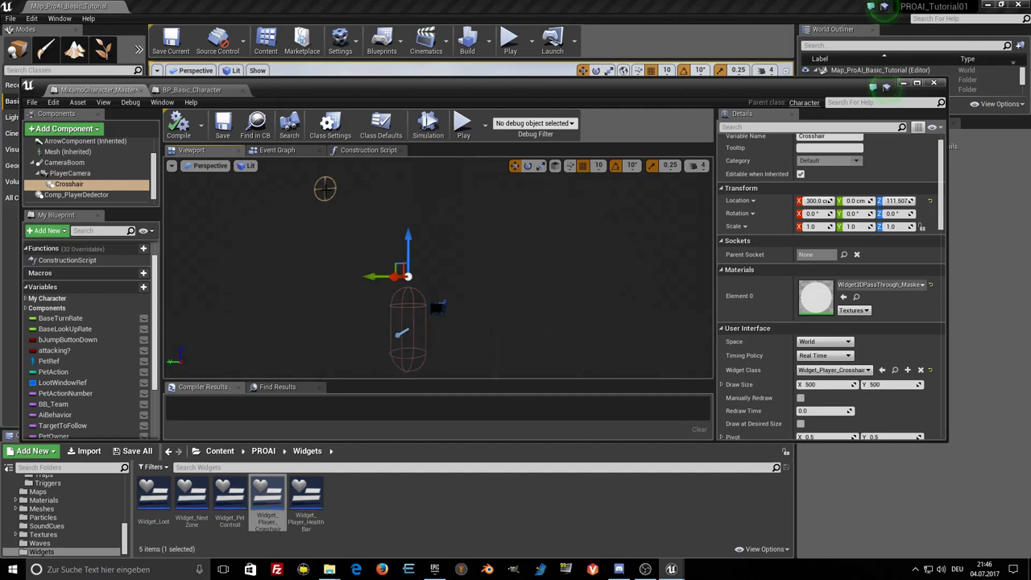
pyautogui.click(89, 184)
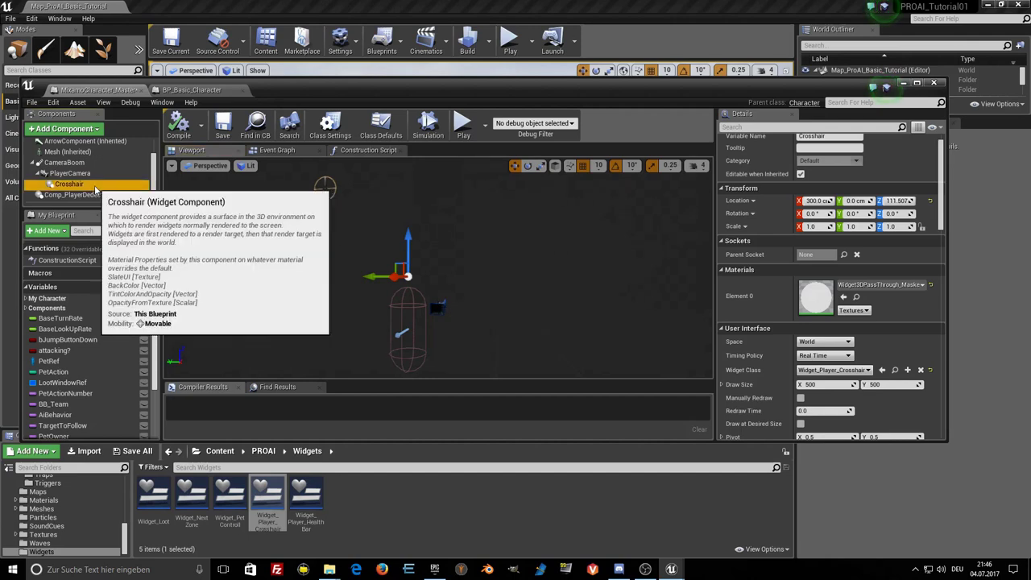
pyautogui.click(931, 201)
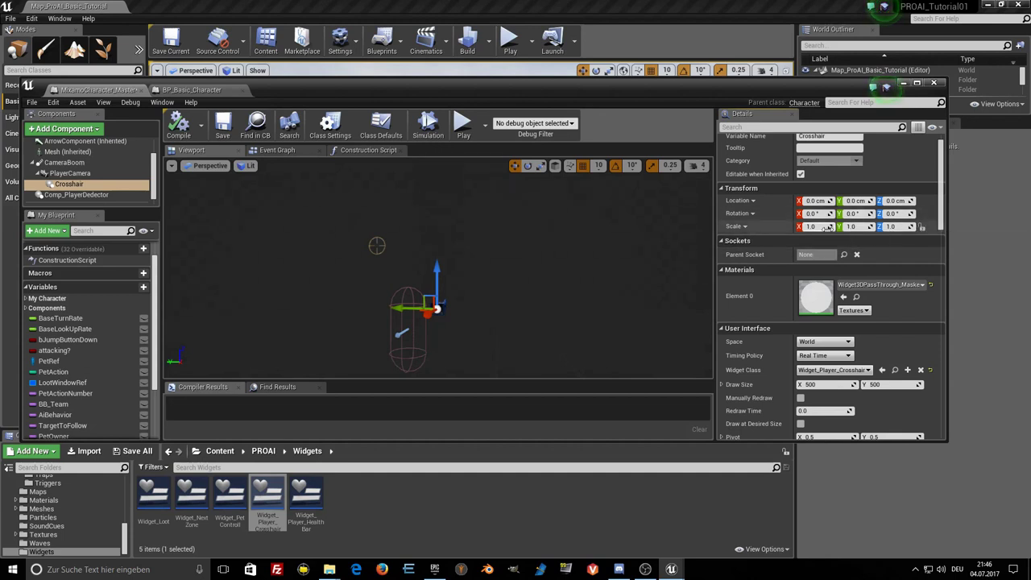
pyautogui.moveTo(458, 238); pyautogui.dragTo(521, 238, button='right')
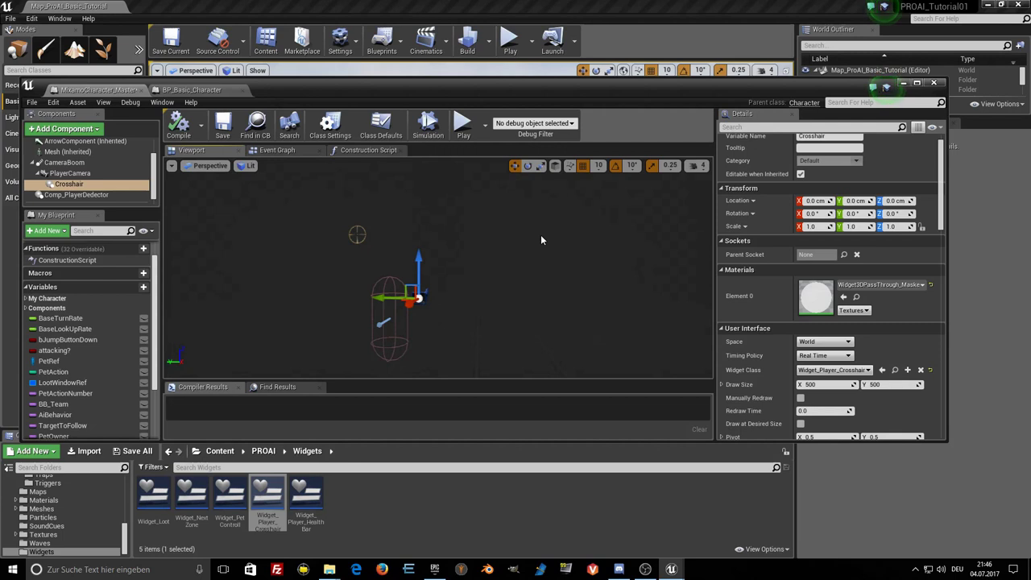
# Use 45-degree rotation snapping to turn the Crosshair to yaw -180.
pyautogui.click(632, 166)
pyautogui.click(645, 234)
pyautogui.click(528, 165)
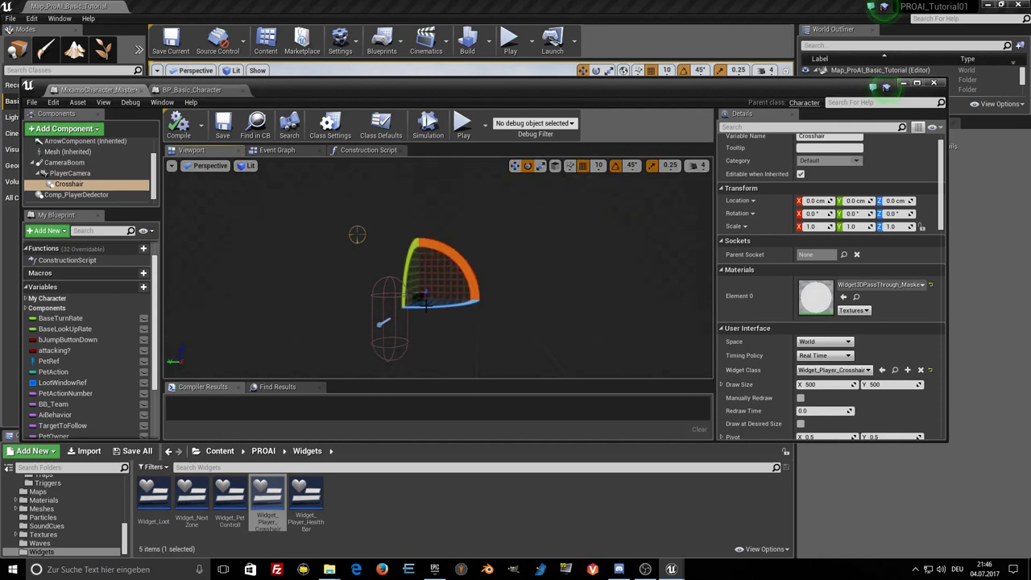
pyautogui.moveTo(449, 304); pyautogui.dragTo(475, 312)
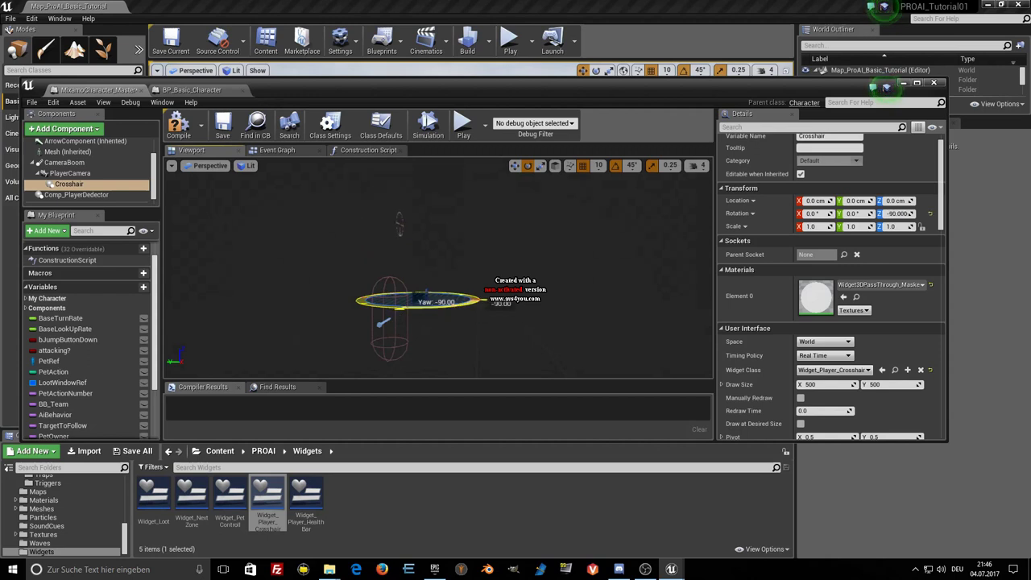
pyautogui.moveTo(444, 303); pyautogui.dragTo(629, 306)
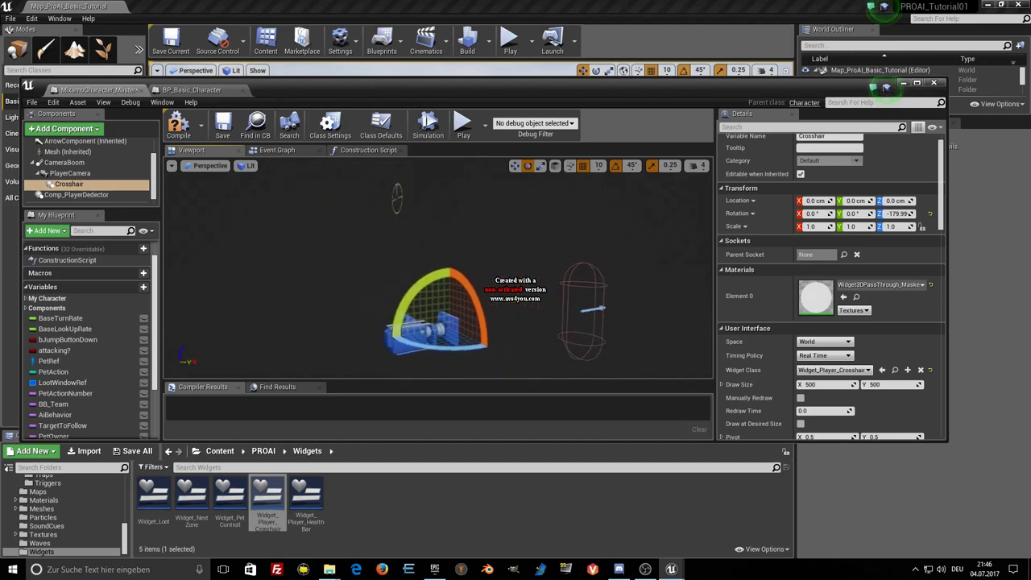
# Move the Crosshair to Y 220, down to Z -90, and forward along X.
pyautogui.moveTo(555, 260); pyautogui.dragTo(556, 260)
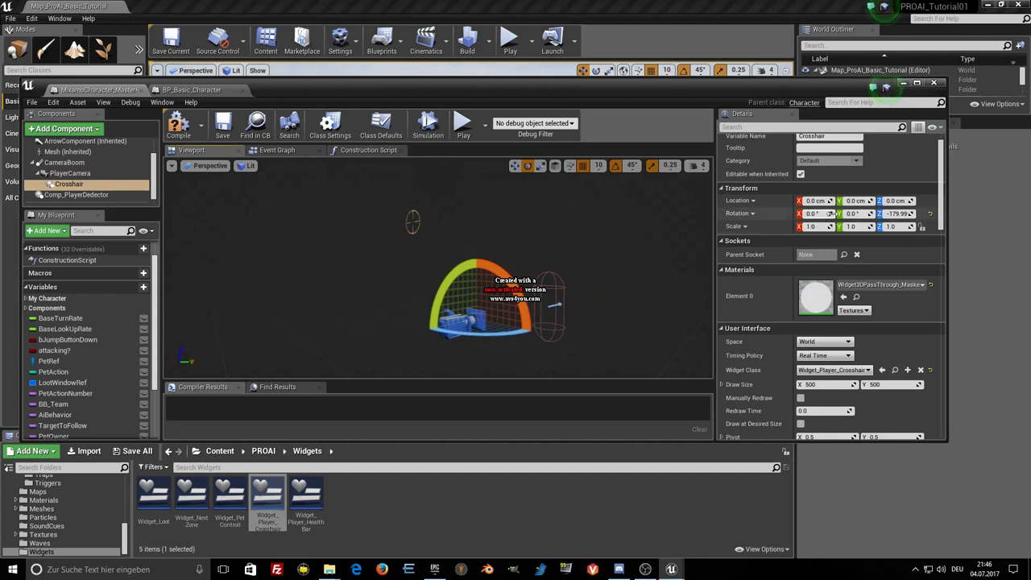
pyautogui.moveTo(557, 243); pyautogui.dragTo(576, 243)
pyautogui.click(514, 166)
pyautogui.moveTo(462, 276); pyautogui.dragTo(461, 276)
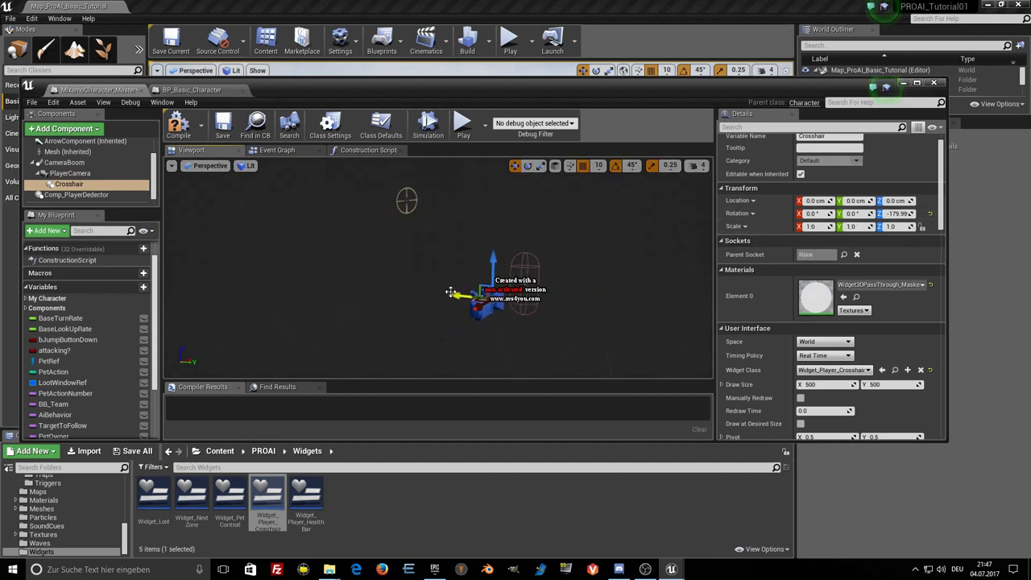
pyautogui.moveTo(455, 295); pyautogui.dragTo(597, 324)
pyautogui.moveTo(588, 323)
pyautogui.mouseDown(button='right')
pyautogui.moveTo(628, 322)
pyautogui.moveTo(596, 322)
pyautogui.mouseUp(button='right')
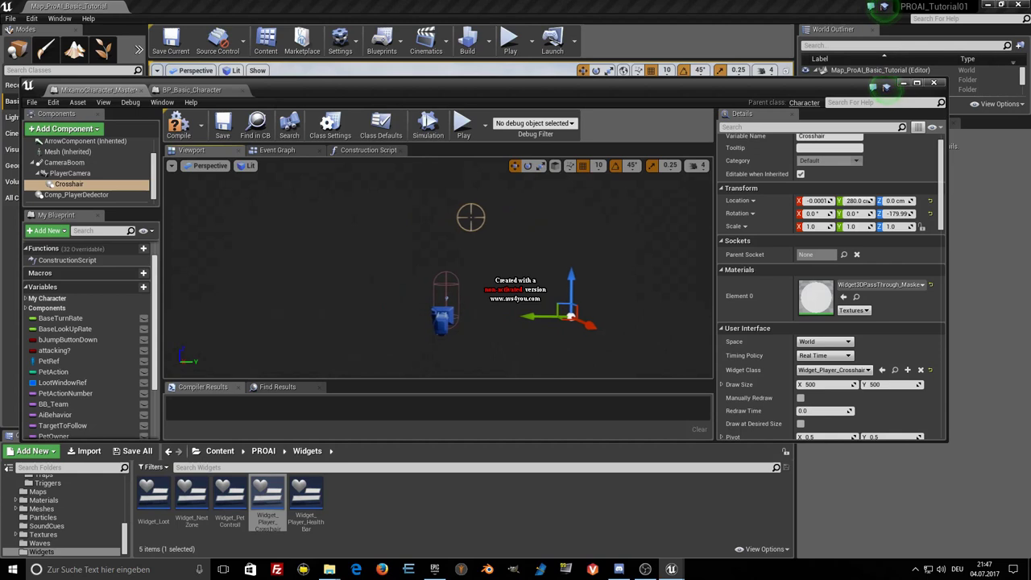
pyautogui.moveTo(532, 317); pyautogui.dragTo(506, 318)
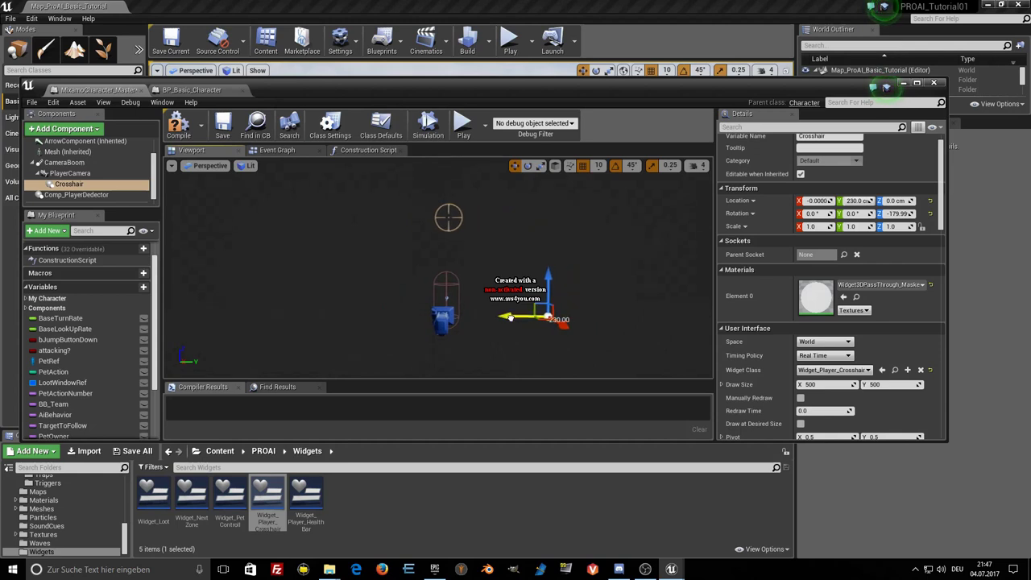
pyautogui.moveTo(544, 290); pyautogui.dragTo(544, 346)
pyautogui.moveTo(564, 323)
pyautogui.mouseDown(button='right')
pyautogui.moveTo(523, 323)
pyautogui.moveTo(580, 322)
pyautogui.mouseUp(button='right')
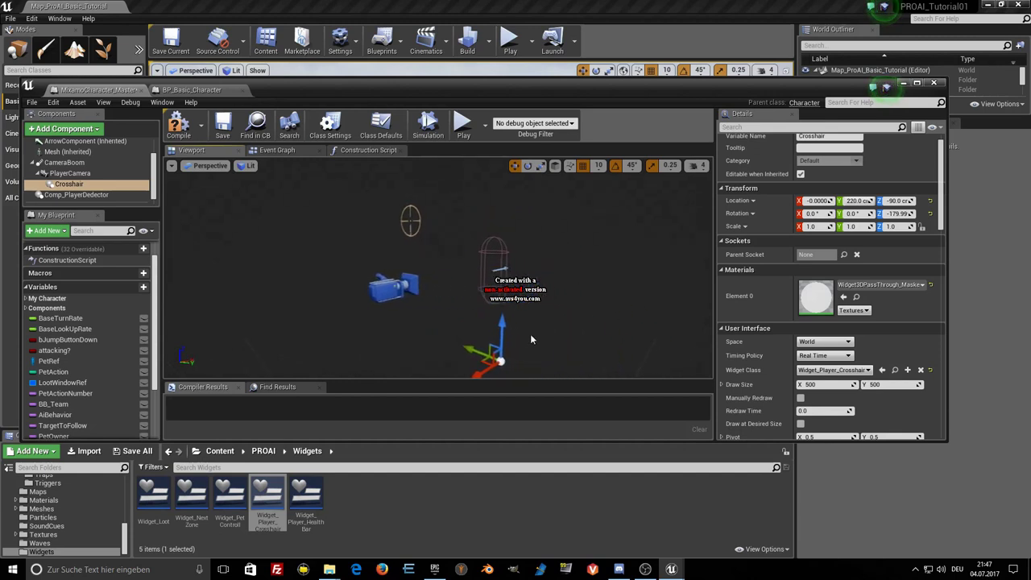
pyautogui.moveTo(480, 373)
pyautogui.mouseDown()
pyautogui.moveTo(569, 346)
pyautogui.moveTo(561, 349)
pyautogui.mouseUp()
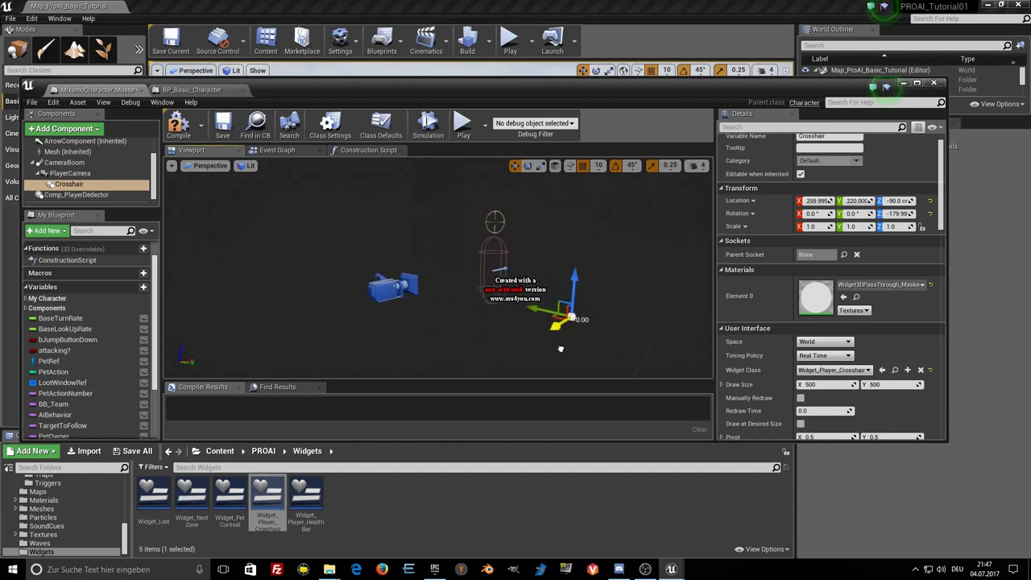
pyautogui.moveTo(564, 322); pyautogui.dragTo(499, 323, button='right')
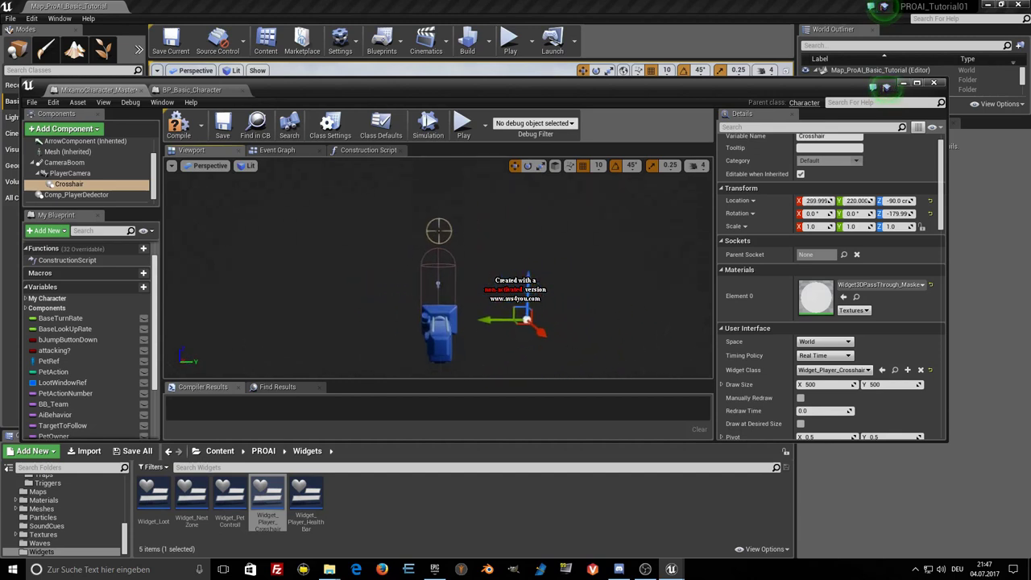
# Nudge the Crosshair slightly along Y and further forward along X.
pyautogui.click(488, 321)
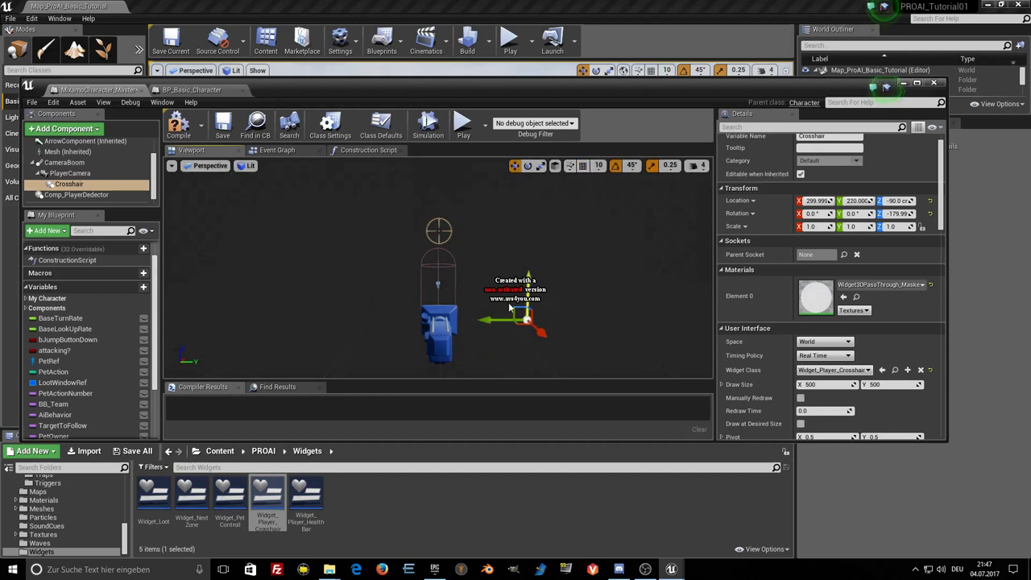
pyautogui.click(486, 319)
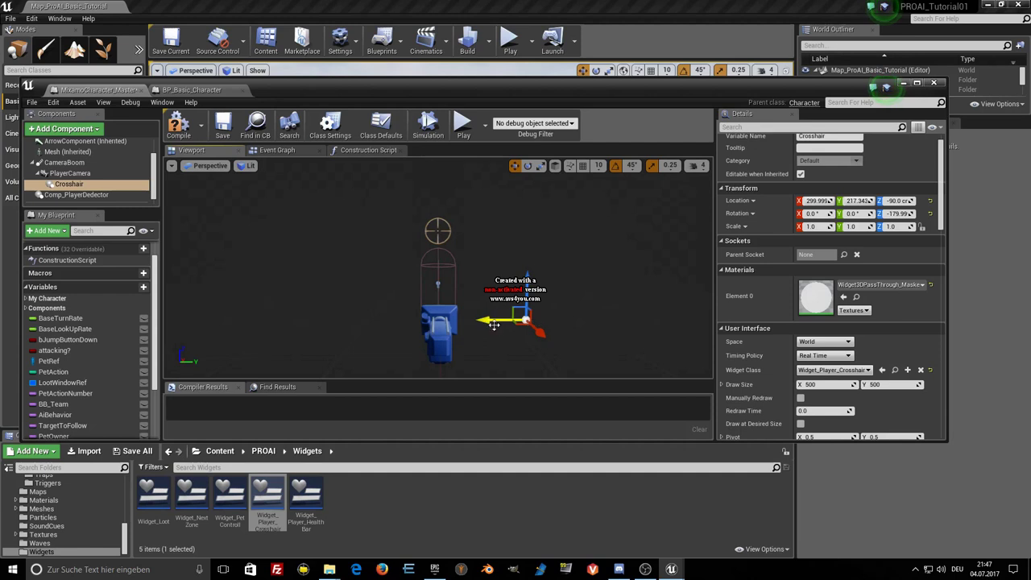
pyautogui.moveTo(569, 304); pyautogui.dragTo(515, 303)
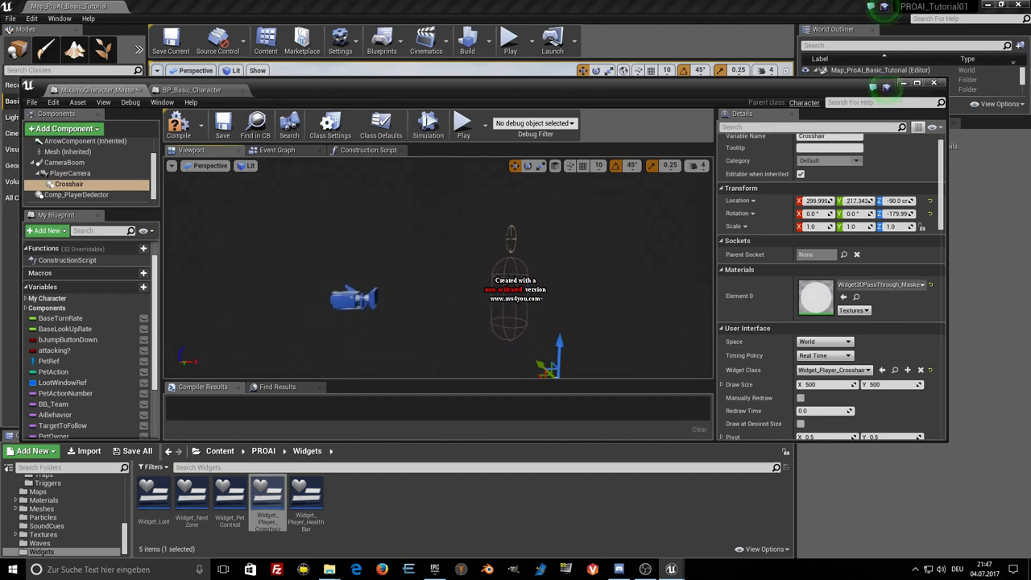
pyautogui.moveTo(490, 341); pyautogui.dragTo(490, 341)
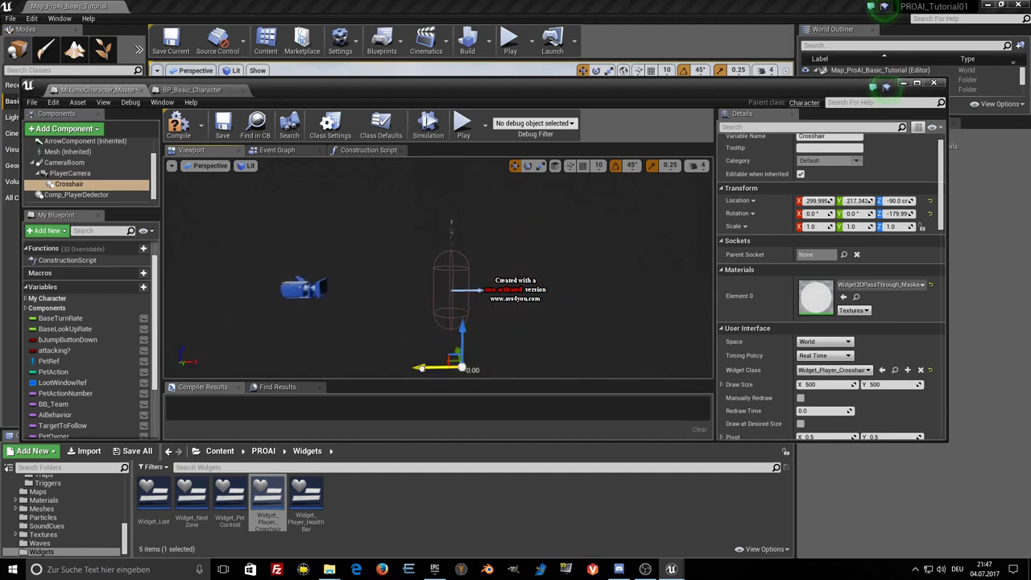
pyautogui.moveTo(421, 368); pyautogui.dragTo(427, 367)
# Raise the PlayerCamera and lower the Crosshair further.
pyautogui.click(306, 288)
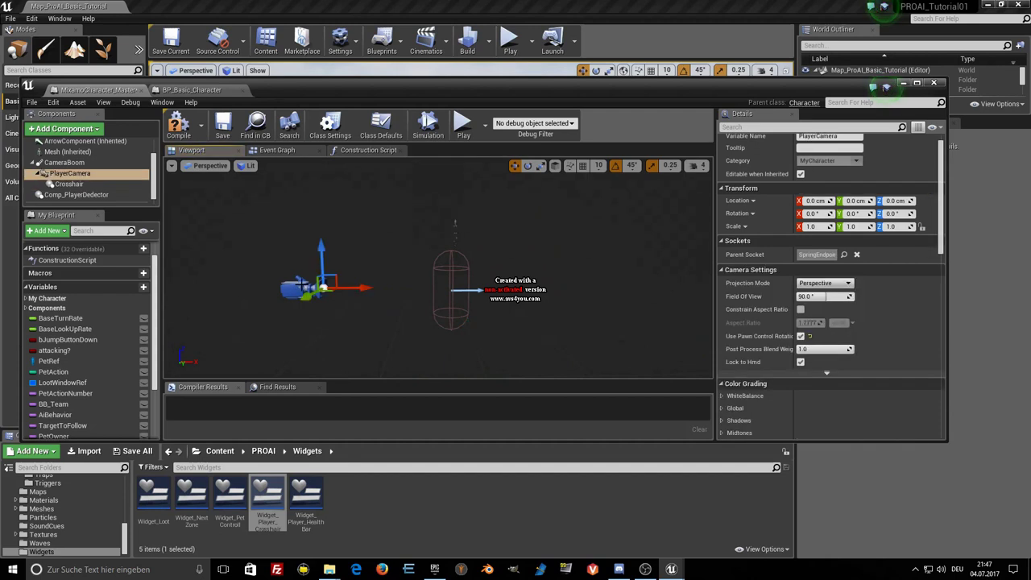
pyautogui.moveTo(321, 247); pyautogui.dragTo(321, 200)
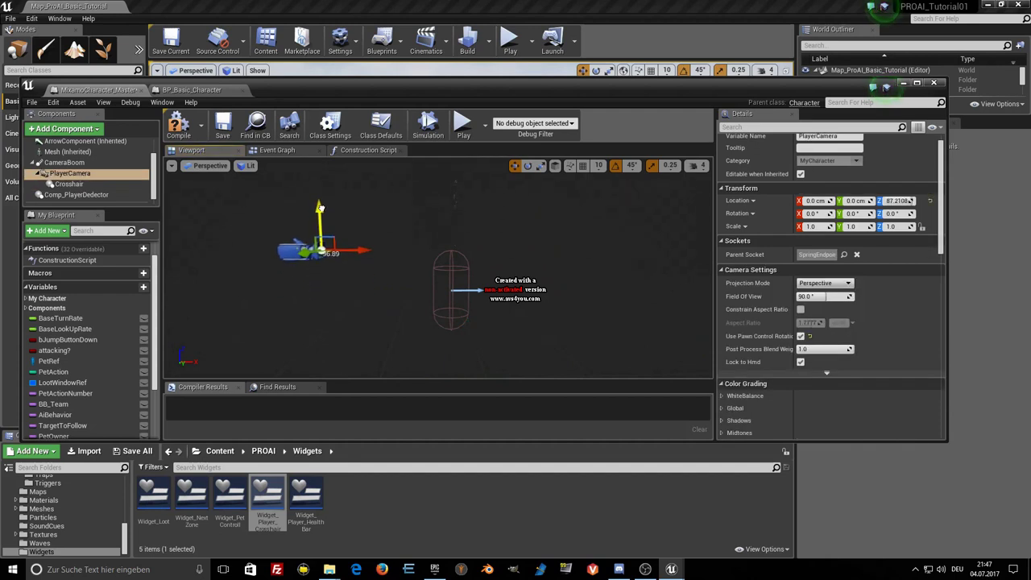
pyautogui.moveTo(327, 247); pyautogui.dragTo(370, 229, button='right')
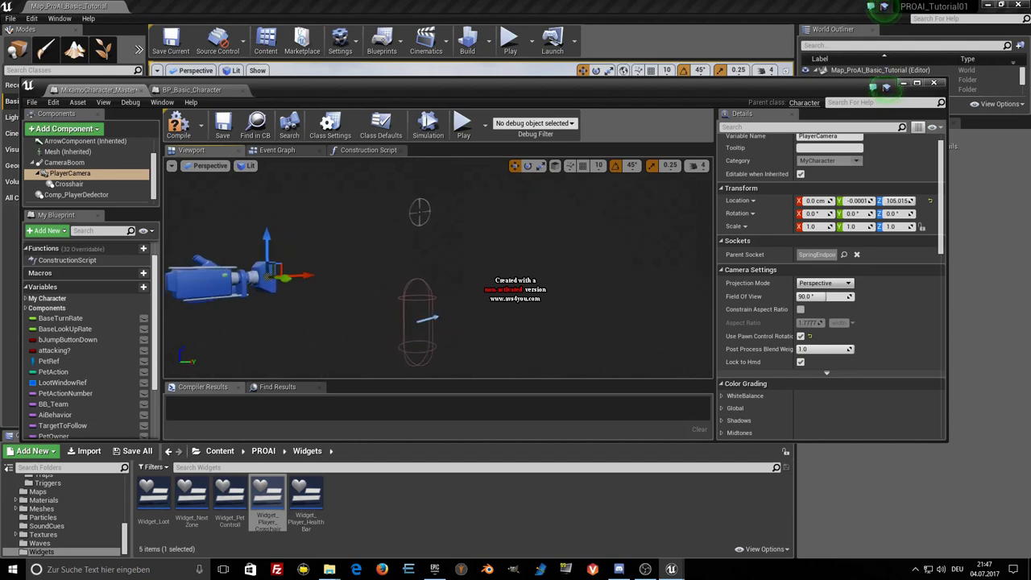
pyautogui.click(68, 184)
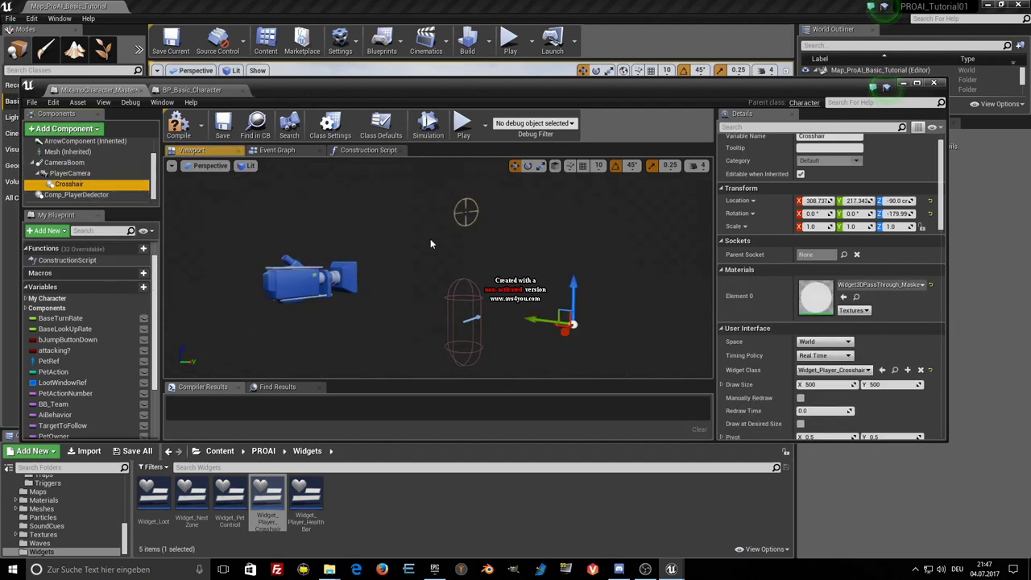
pyautogui.moveTo(568, 282); pyautogui.dragTo(569, 328)
pyautogui.write('0.5')
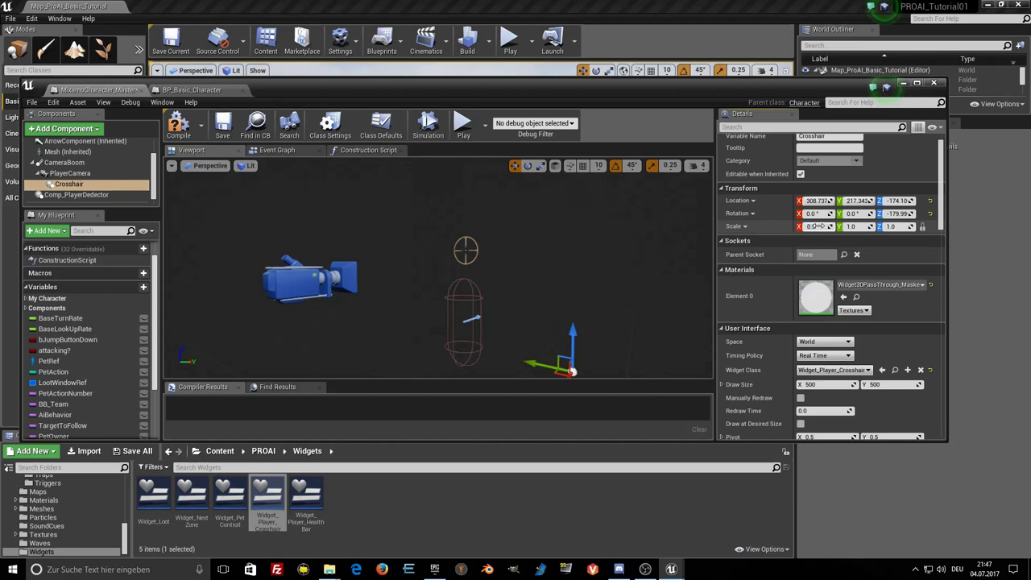
# Scale the Crosshair to 0.5 on Y and Z.
pyautogui.click(855, 226)
pyautogui.write('0.5')
pyautogui.press('Tab')
pyautogui.write('0.5')
pyautogui.press('Return')
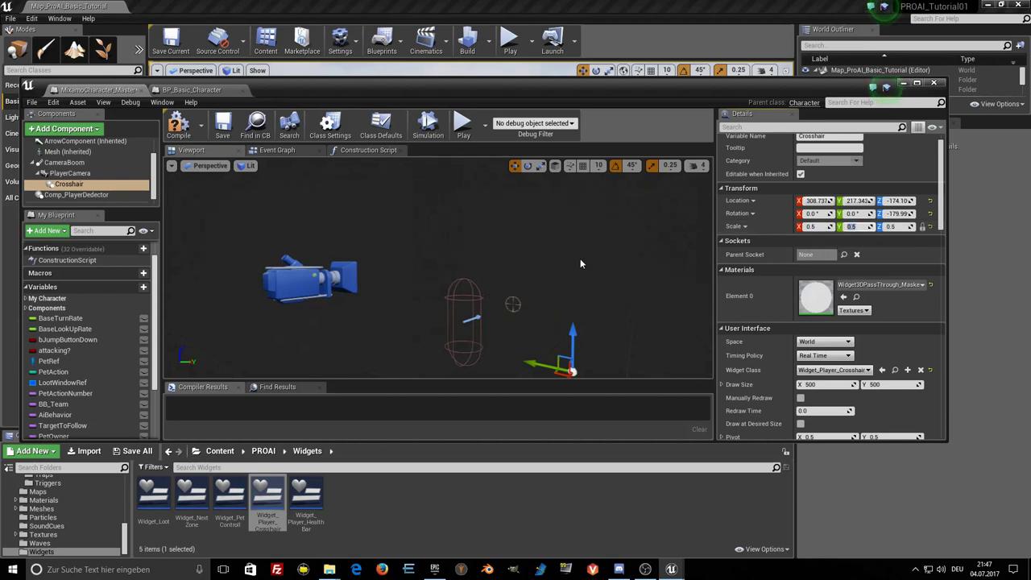
# Bring the Crosshair to camera height and settle the PlayerCamera at about Z 100.
pyautogui.moveTo(557, 300); pyautogui.dragTo(551, 300, button='right')
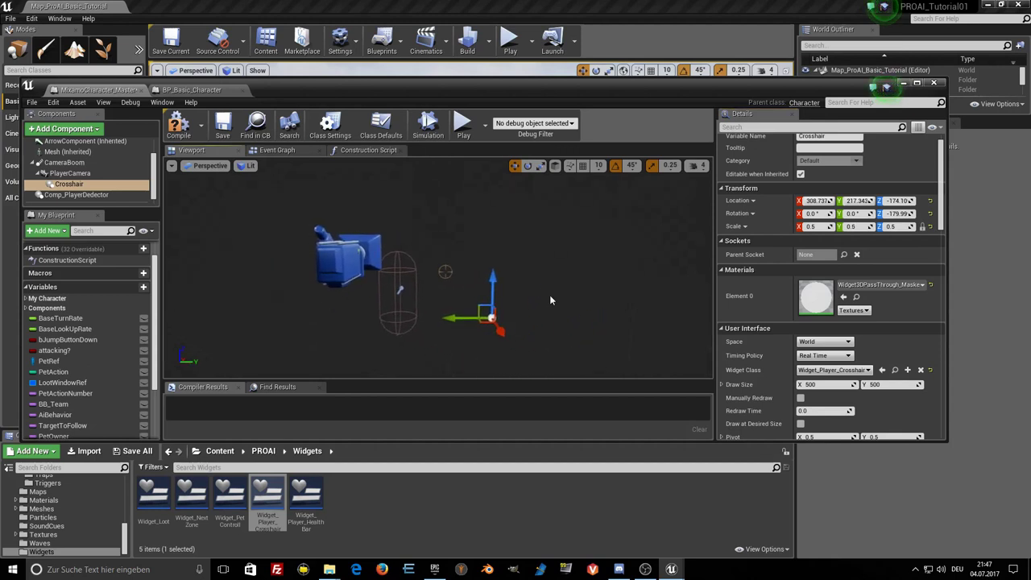
pyautogui.moveTo(452, 318); pyautogui.dragTo(408, 322)
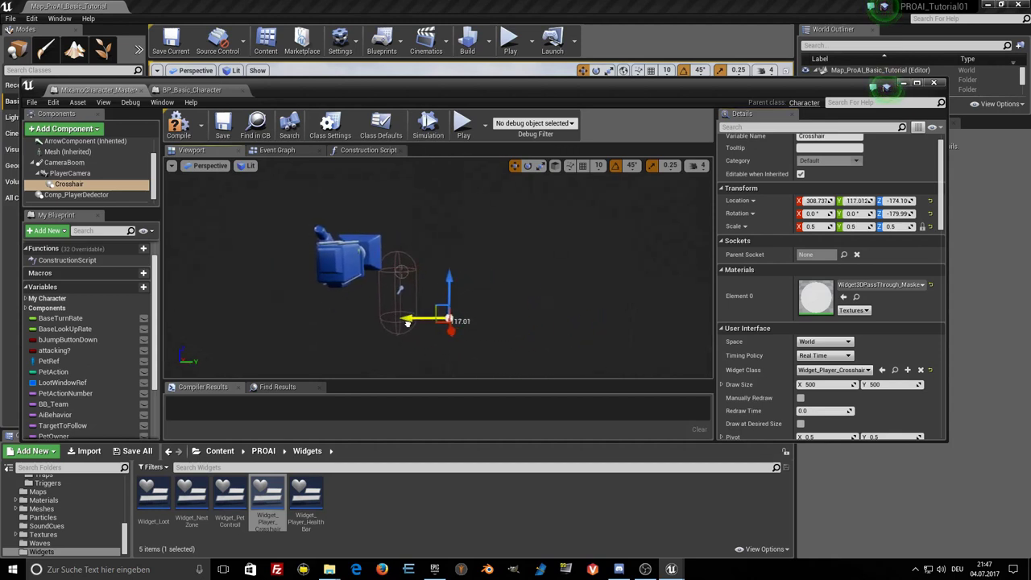
pyautogui.moveTo(444, 275); pyautogui.dragTo(447, 239)
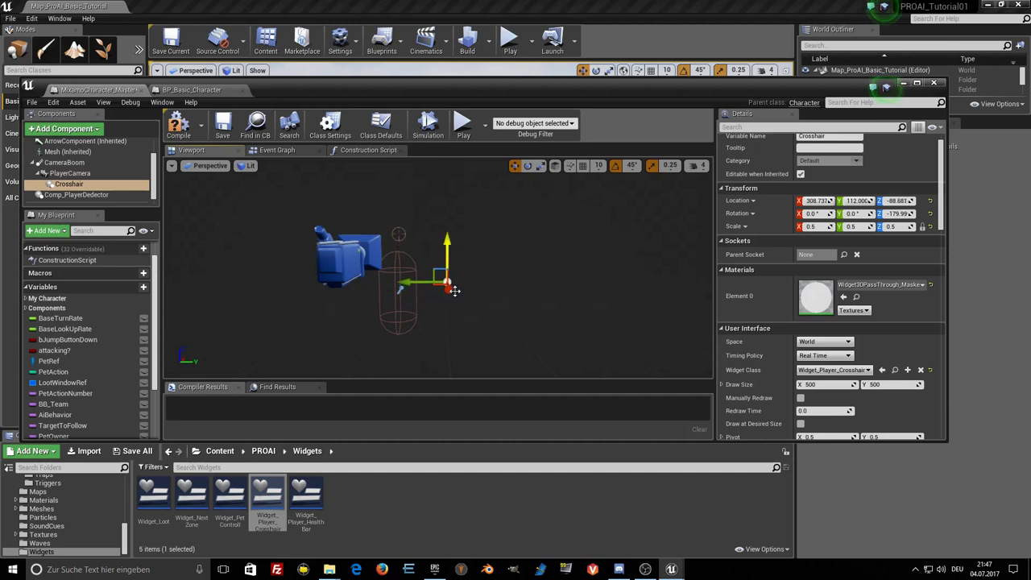
pyautogui.moveTo(455, 290); pyautogui.dragTo(484, 292, button='right')
pyautogui.moveTo(407, 284); pyautogui.dragTo(418, 285, button='right')
pyautogui.click(373, 264)
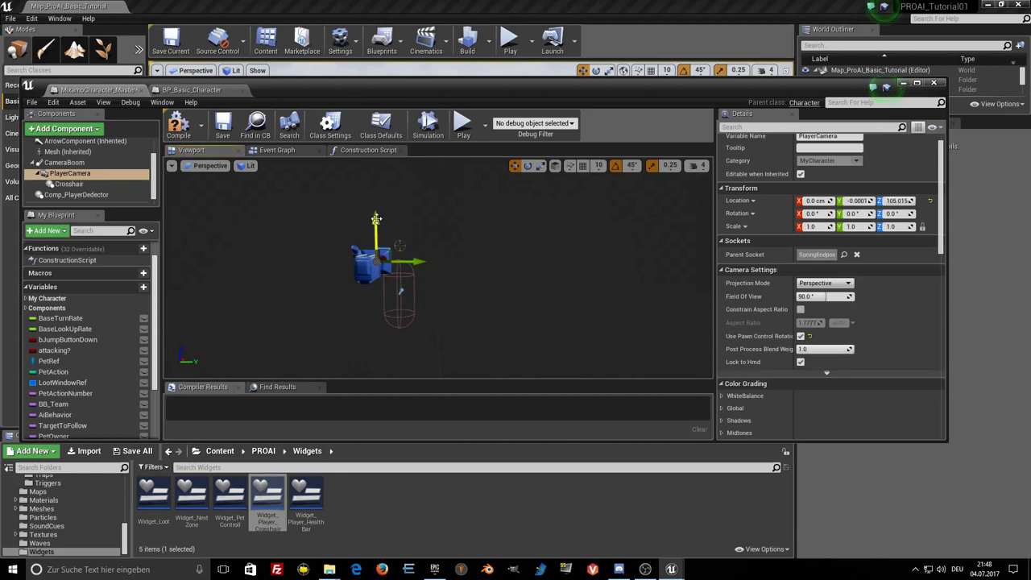
pyautogui.moveTo(376, 218); pyautogui.dragTo(375, 219)
pyautogui.moveTo(376, 219); pyautogui.dragTo(376, 215)
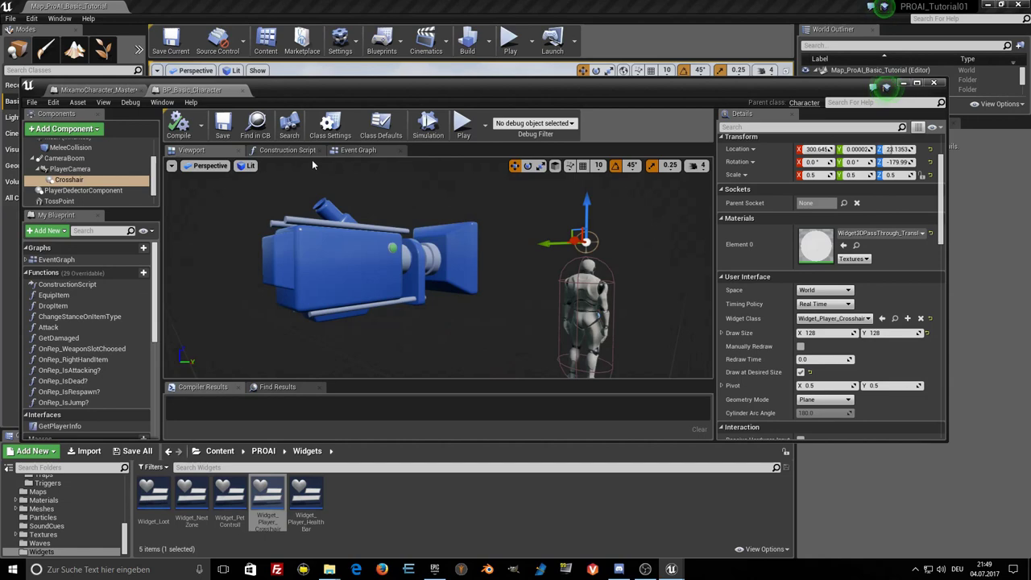
# Marquee-select every node in BP_Basic_Character's Handle Targeting comment box, including Delay and Branch.
pyautogui.click(358, 150)
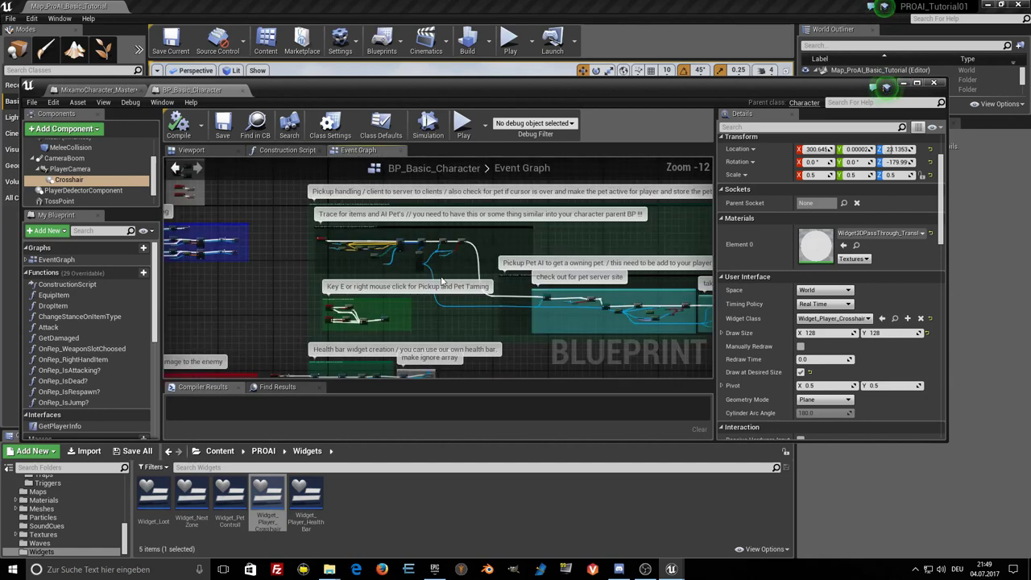
pyautogui.moveTo(441, 281); pyautogui.dragTo(348, 246, button='right')
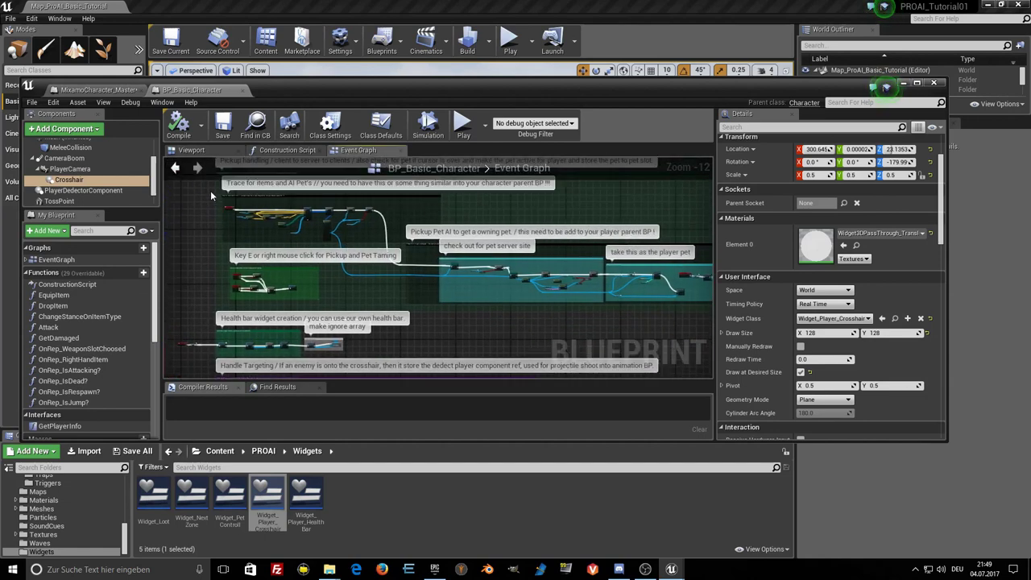
pyautogui.moveTo(348, 246); pyautogui.dragTo(459, 122, button='right')
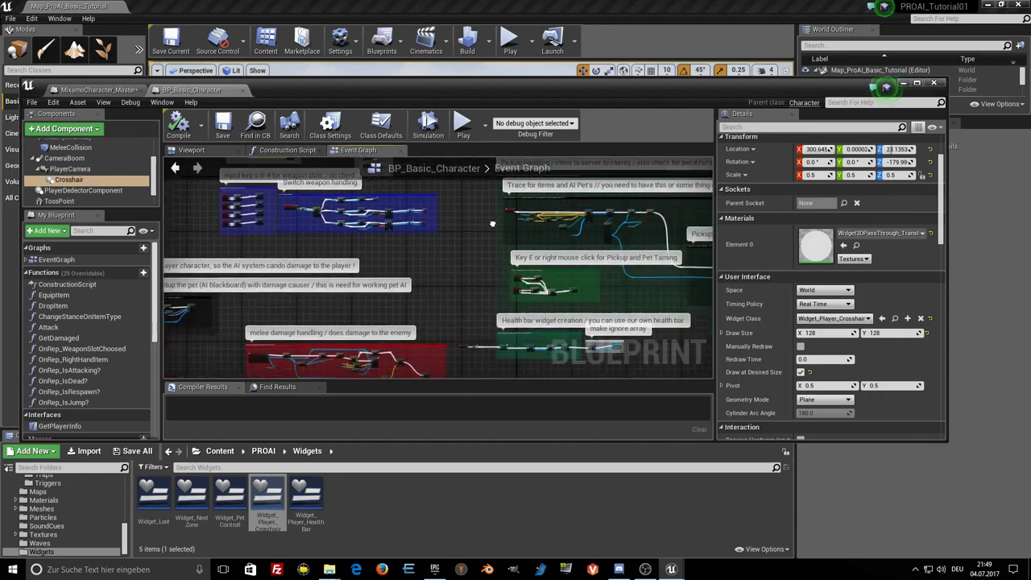
pyautogui.moveTo(438, 266); pyautogui.dragTo(369, 226, button='right')
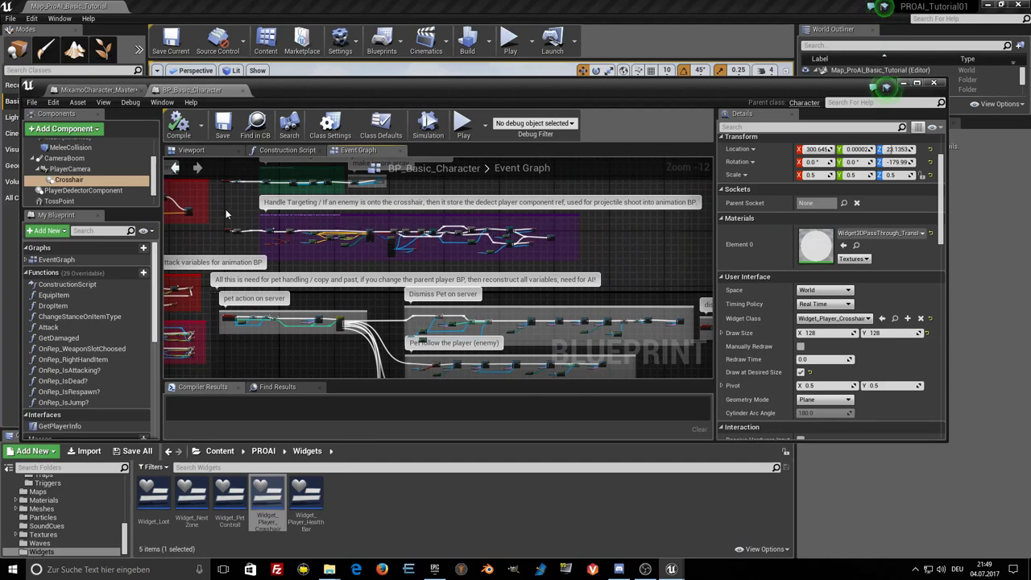
pyautogui.scroll(12, 225, 211)
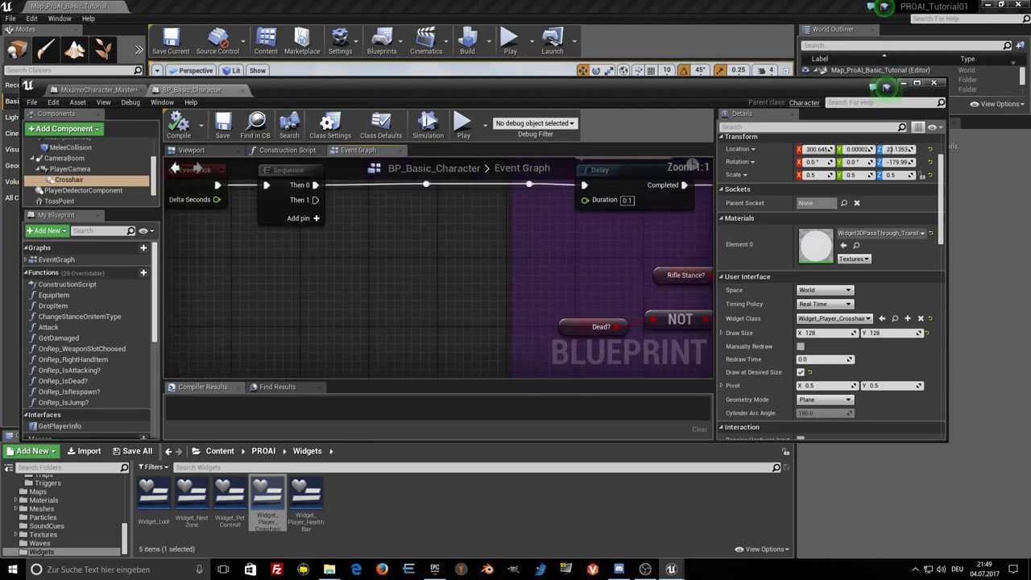
pyautogui.moveTo(224, 211); pyautogui.dragTo(260, 248, button='right')
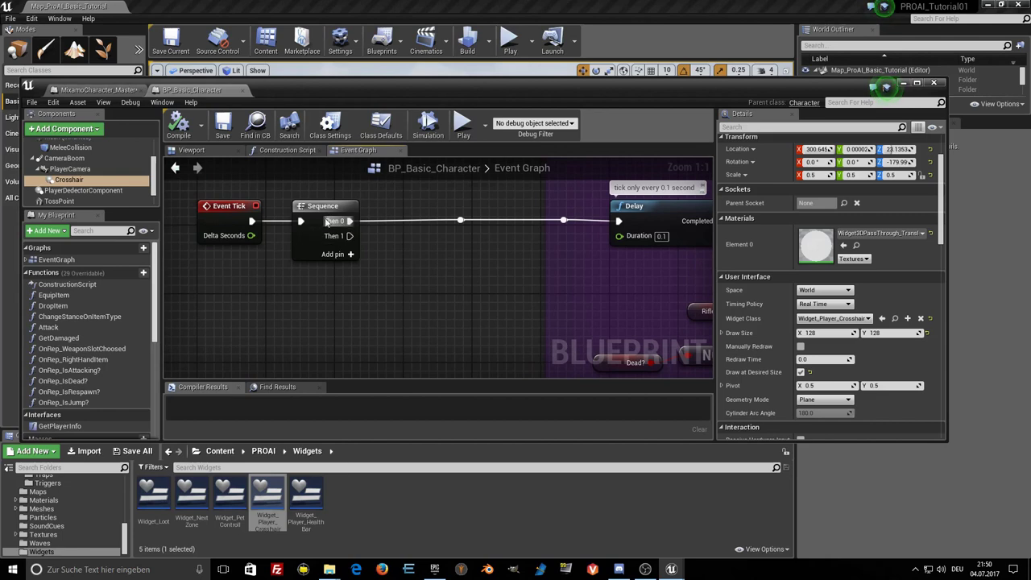
pyautogui.moveTo(423, 279); pyautogui.dragTo(218, 277, button='right')
pyautogui.scroll(-3, 339, 285)
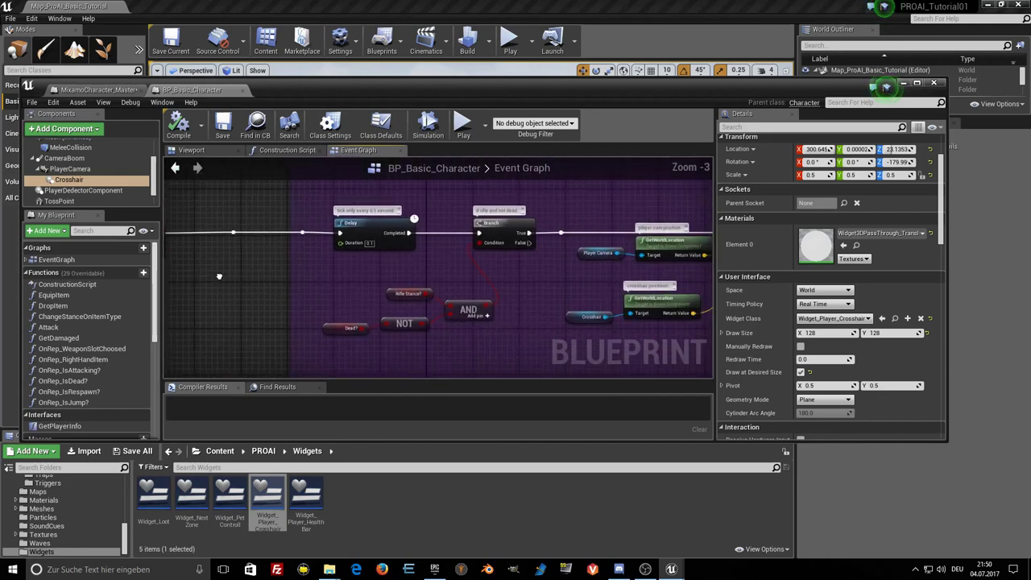
pyautogui.scroll(-6, 219, 276)
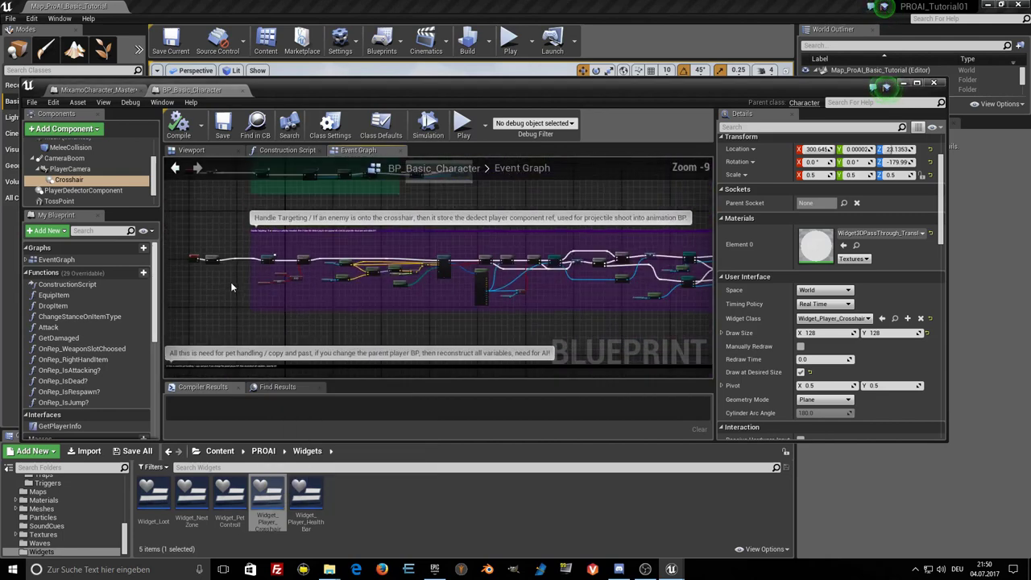
pyautogui.moveTo(254, 228); pyautogui.dragTo(510, 323)
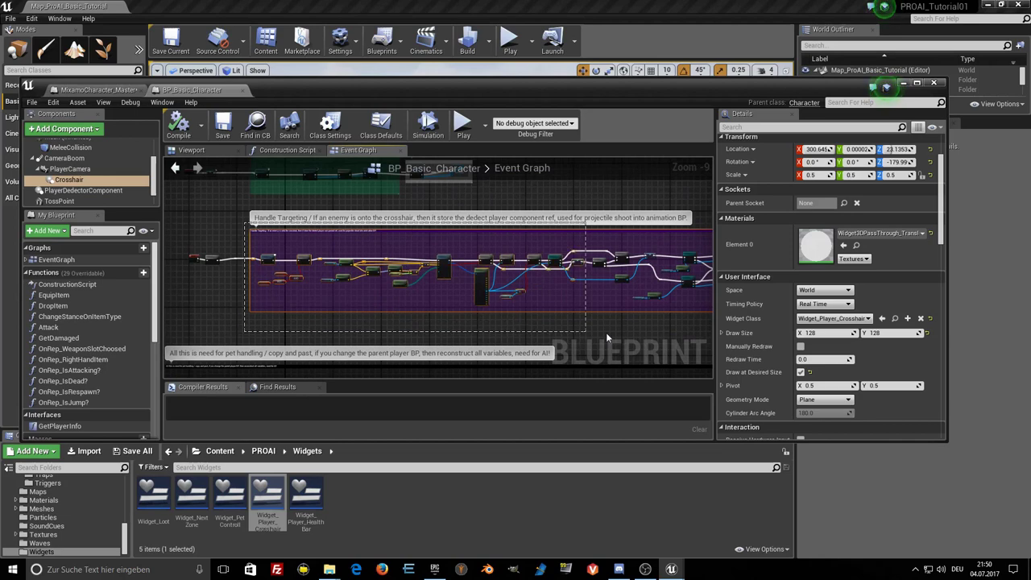
pyautogui.moveTo(580, 331); pyautogui.dragTo(661, 327)
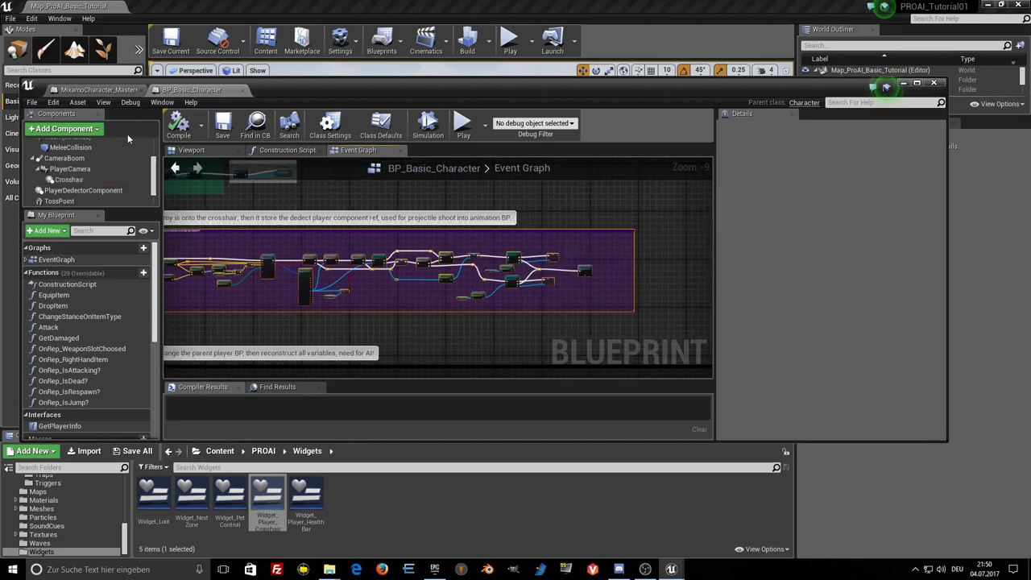
pyautogui.click(70, 169)
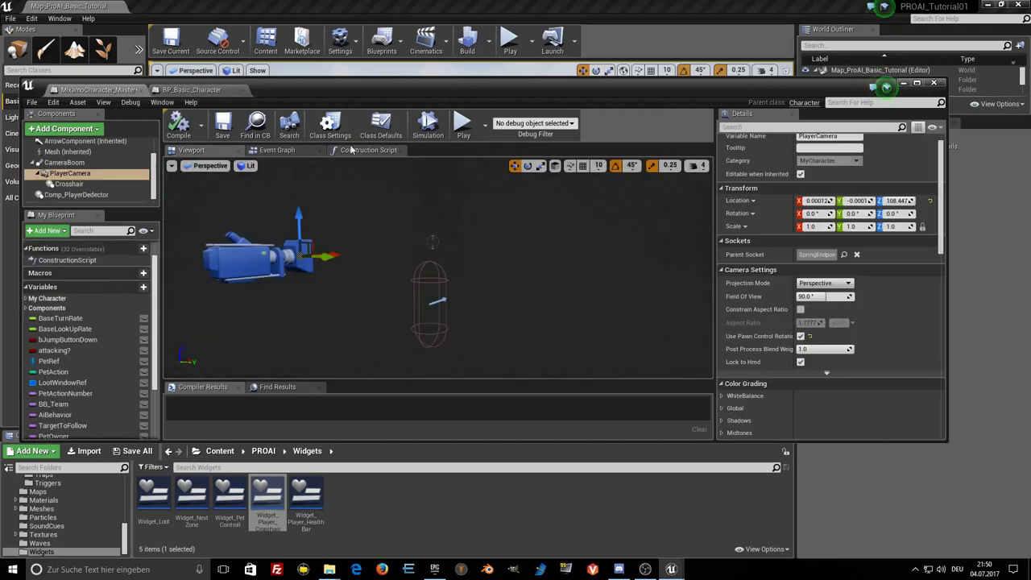
# Position the Handle Targeting network in MixamoCharacter_Master's Event Graph and check existing events.
pyautogui.click(349, 150)
pyautogui.scroll(-4, 573, 232)
pyautogui.moveTo(573, 232); pyautogui.dragTo(402, 226, button='right')
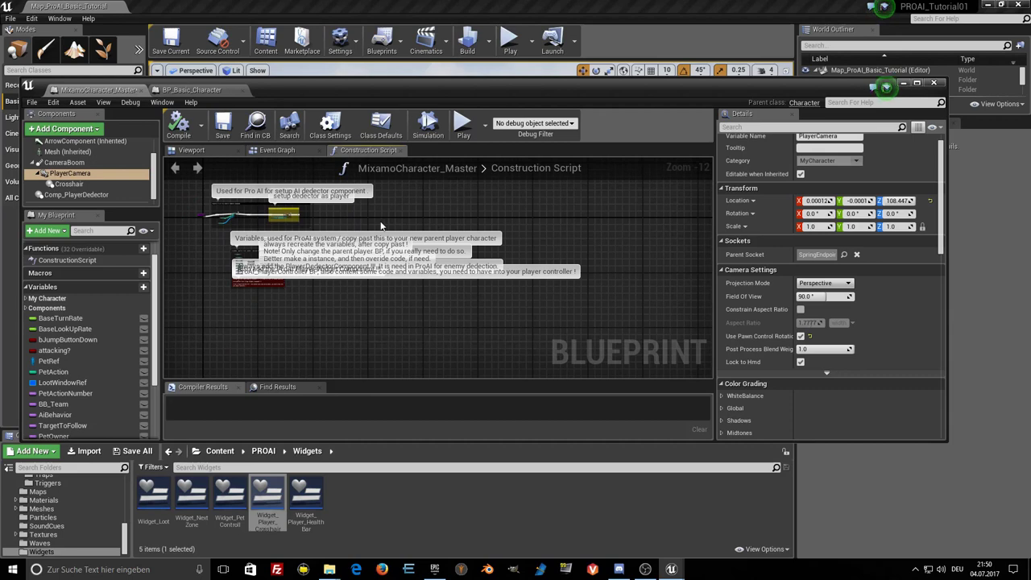
pyautogui.click(290, 155)
pyautogui.moveTo(548, 270)
pyautogui.mouseDown(button='right')
pyautogui.moveTo(382, 263)
pyautogui.moveTo(369, 333)
pyautogui.mouseUp(button='right')
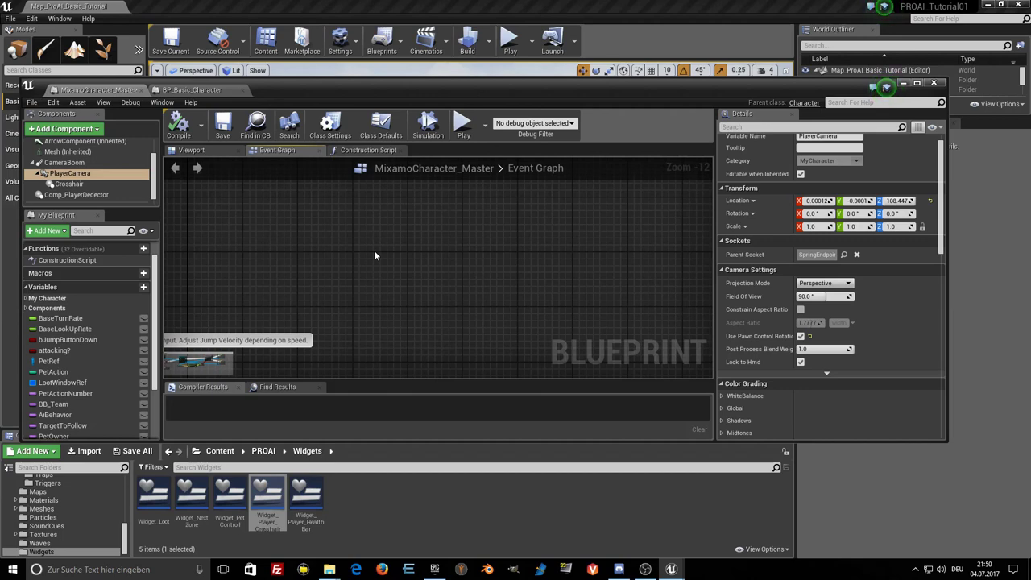
pyautogui.moveTo(374, 257); pyautogui.dragTo(449, 252, button='right')
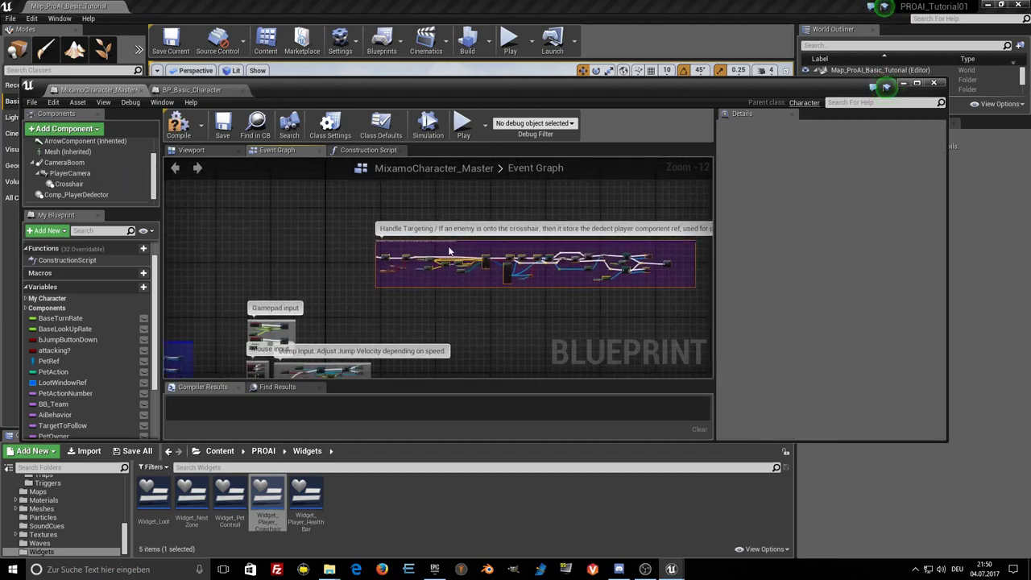
pyautogui.moveTo(455, 239); pyautogui.dragTo(312, 234)
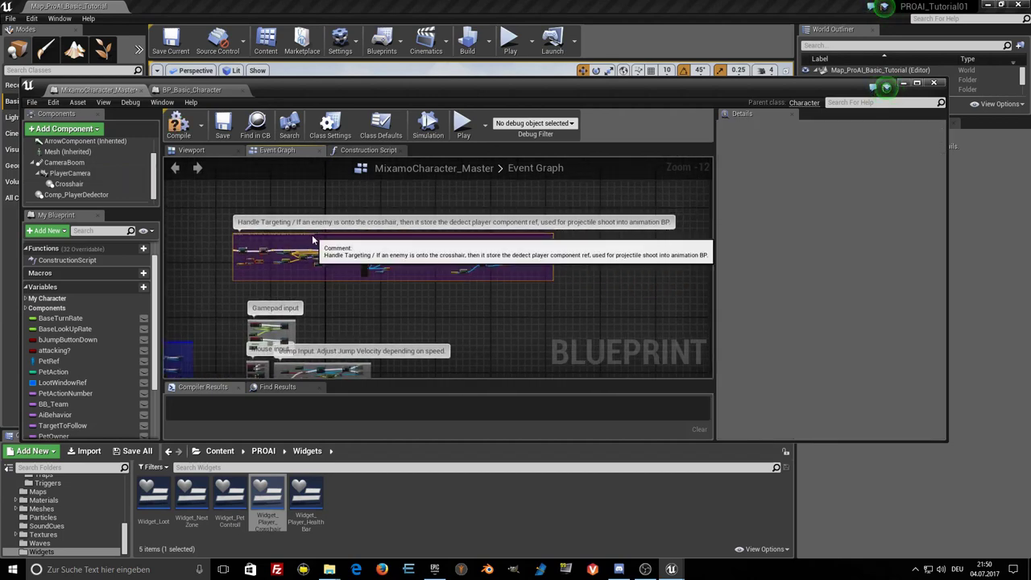
pyautogui.moveTo(316, 256); pyautogui.dragTo(444, 299, button='right')
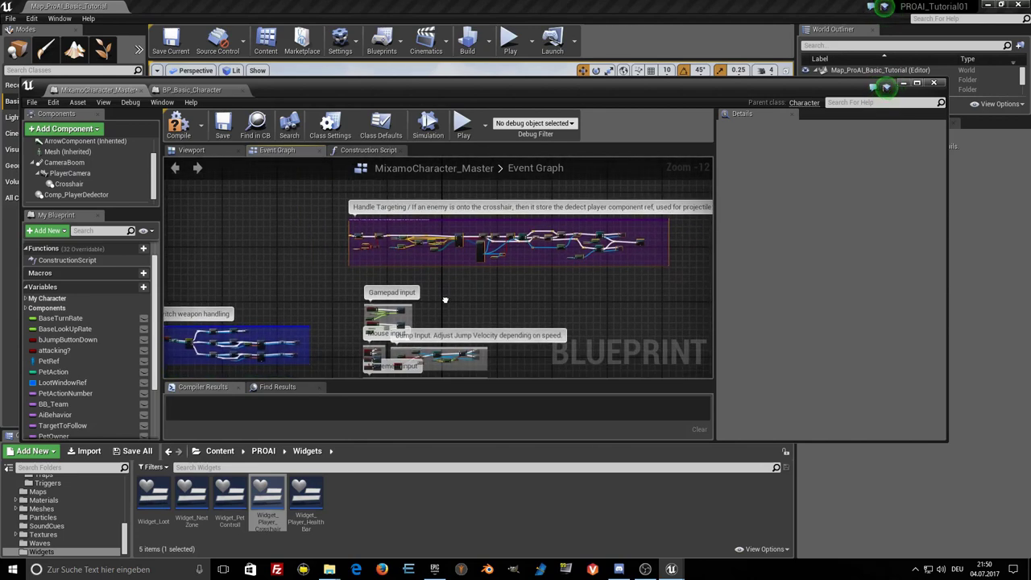
pyautogui.scroll(2, 114, 183)
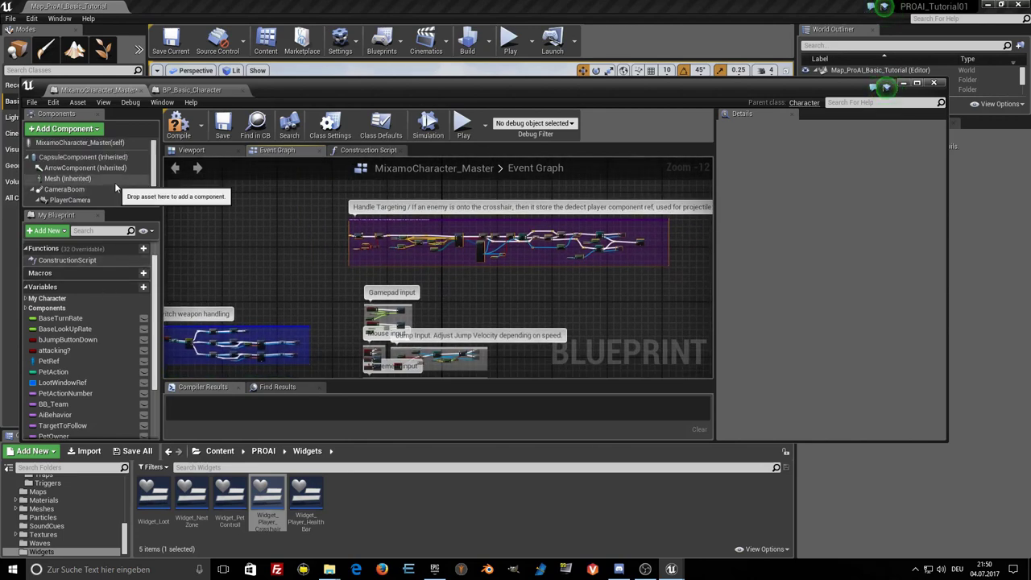
pyautogui.scroll(2, 112, 296)
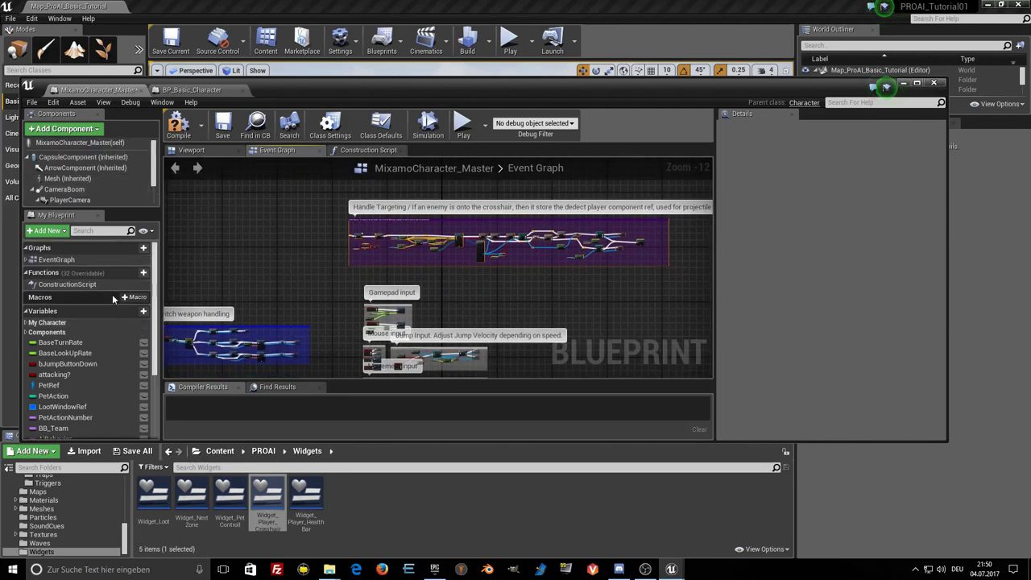
pyautogui.click(30, 259)
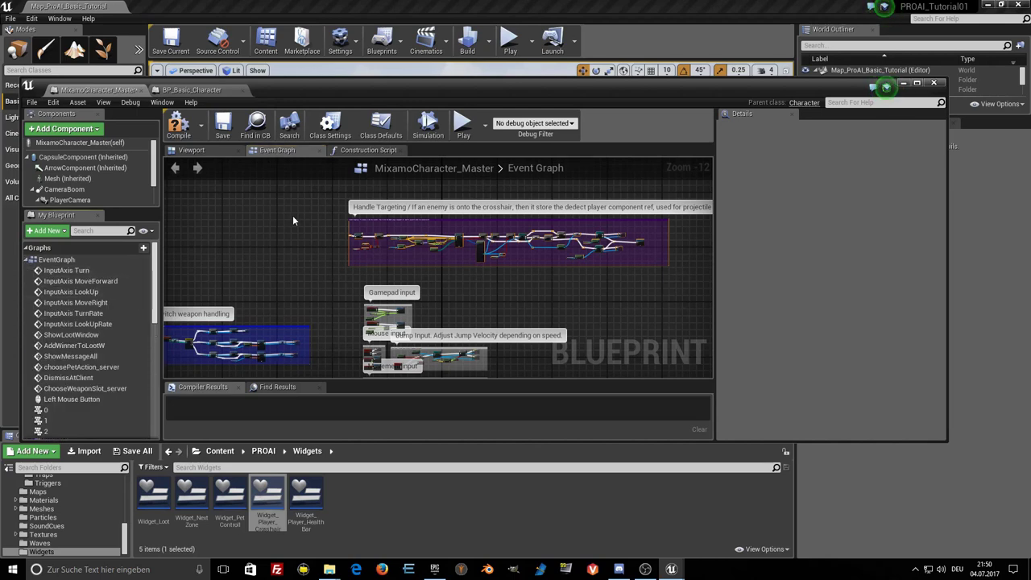
# Add an Event Tick node and wire its exec output into the Delay node.
pyautogui.rightClick(248, 223)
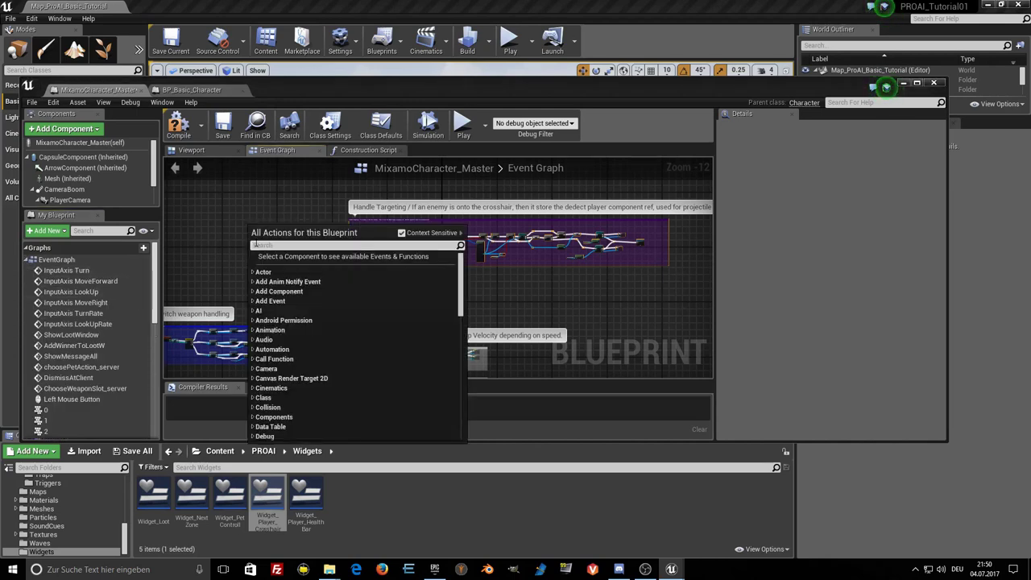
pyautogui.write('tick')
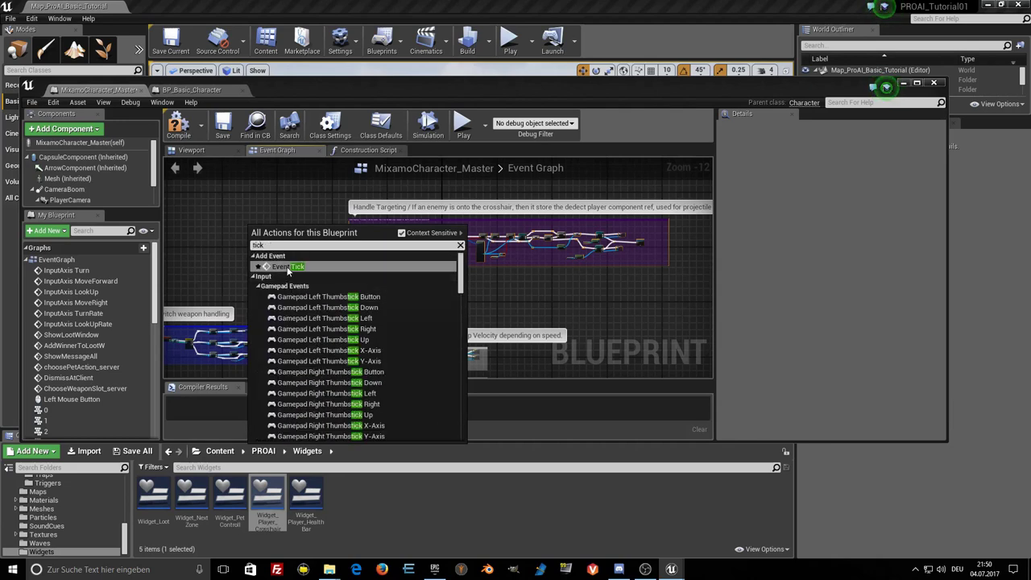
pyautogui.click(287, 267)
pyautogui.scroll(5, 259, 240)
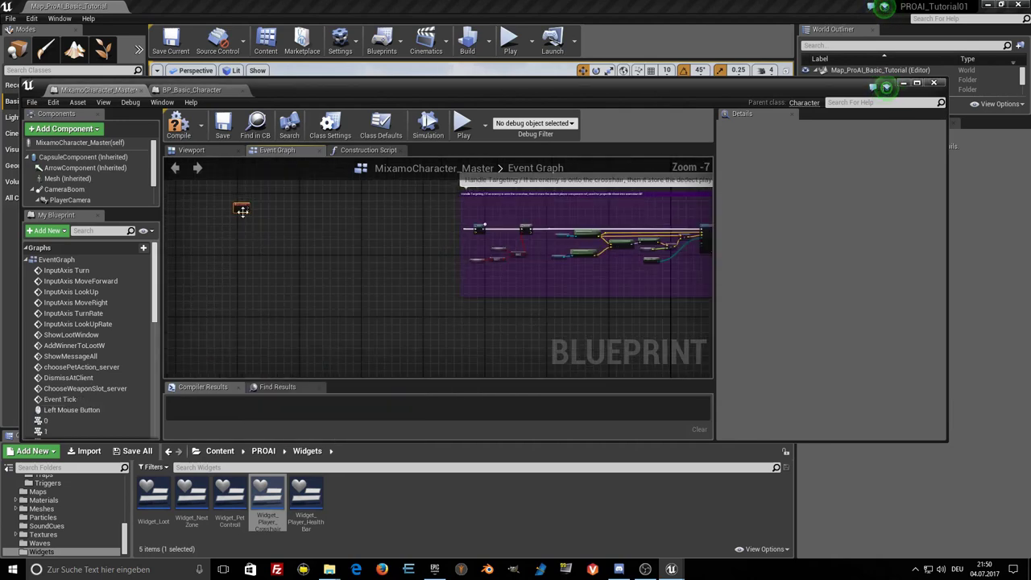
pyautogui.moveTo(241, 211); pyautogui.dragTo(425, 230)
pyautogui.scroll(5, 439, 253)
pyautogui.moveTo(275, 245); pyautogui.dragTo(391, 253)
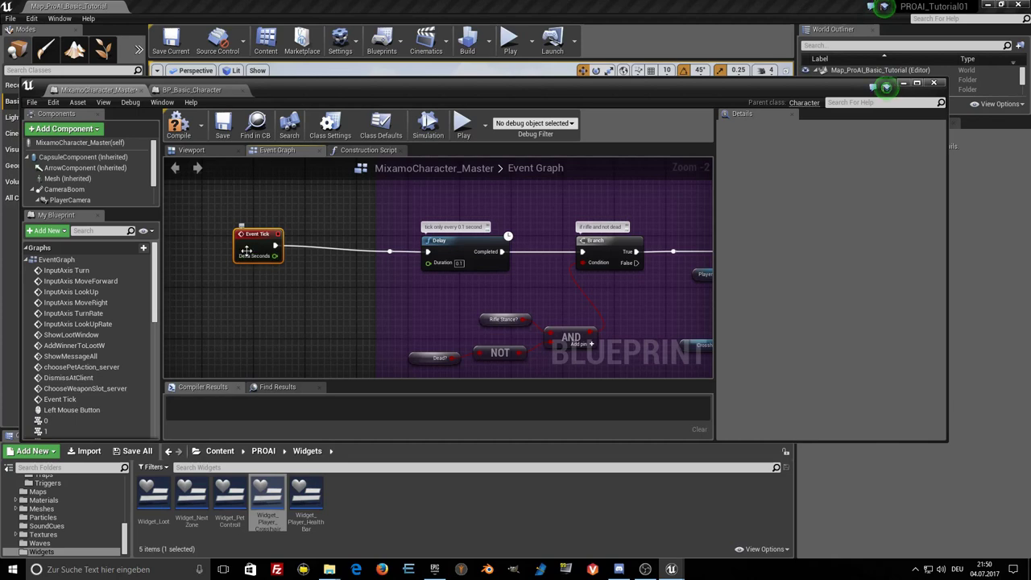
pyautogui.moveTo(250, 245); pyautogui.dragTo(262, 252)
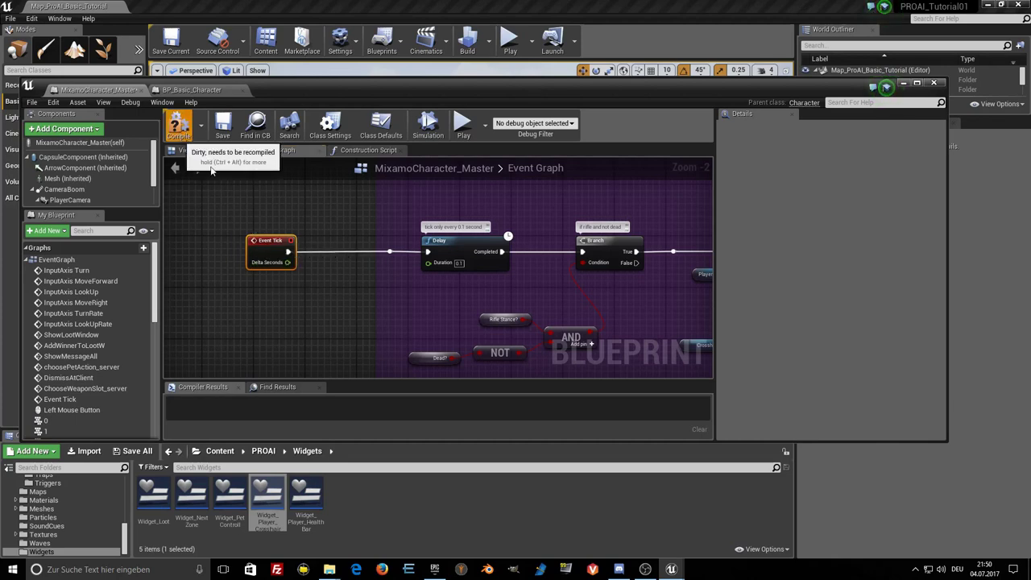
# Compile to surface errors, then create the missing Dead? and RifleStance? Boolean variables.
pyautogui.press('F7')
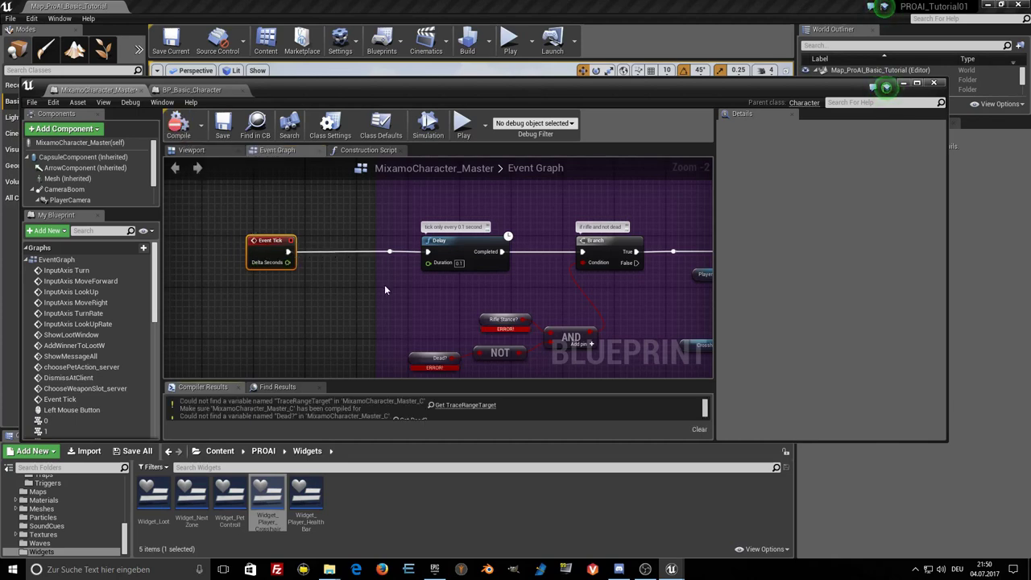
pyautogui.moveTo(385, 284); pyautogui.dragTo(277, 300, button='right')
pyautogui.scroll(1, 277, 300)
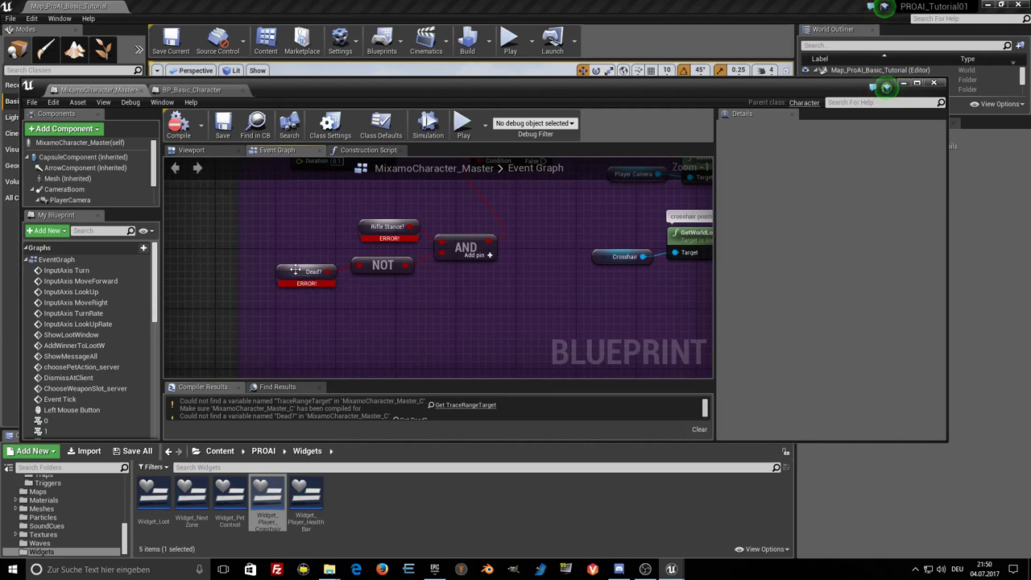
pyautogui.rightClick(295, 271)
pyautogui.click(333, 283)
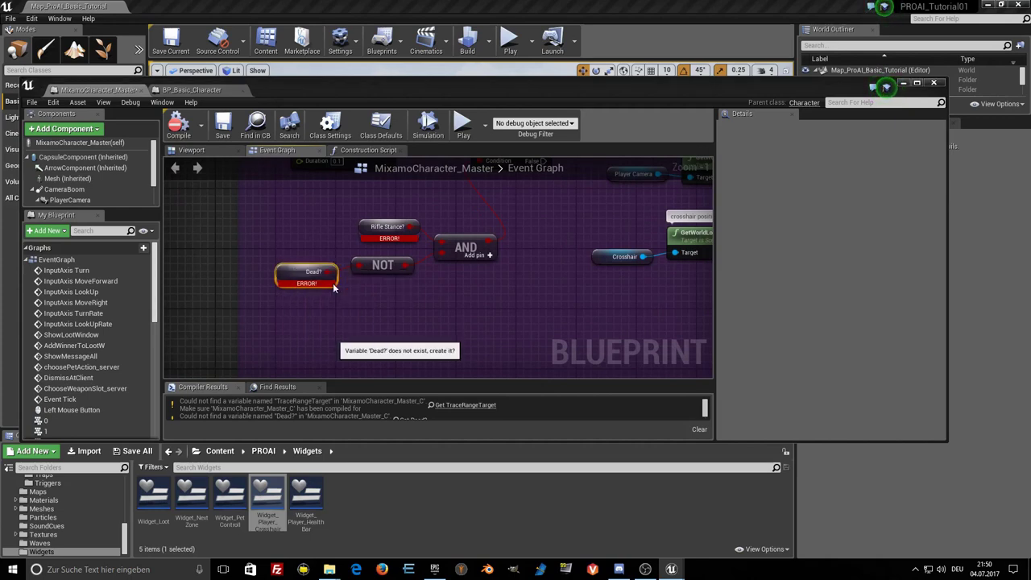
pyautogui.moveTo(384, 306); pyautogui.dragTo(327, 346, button='right')
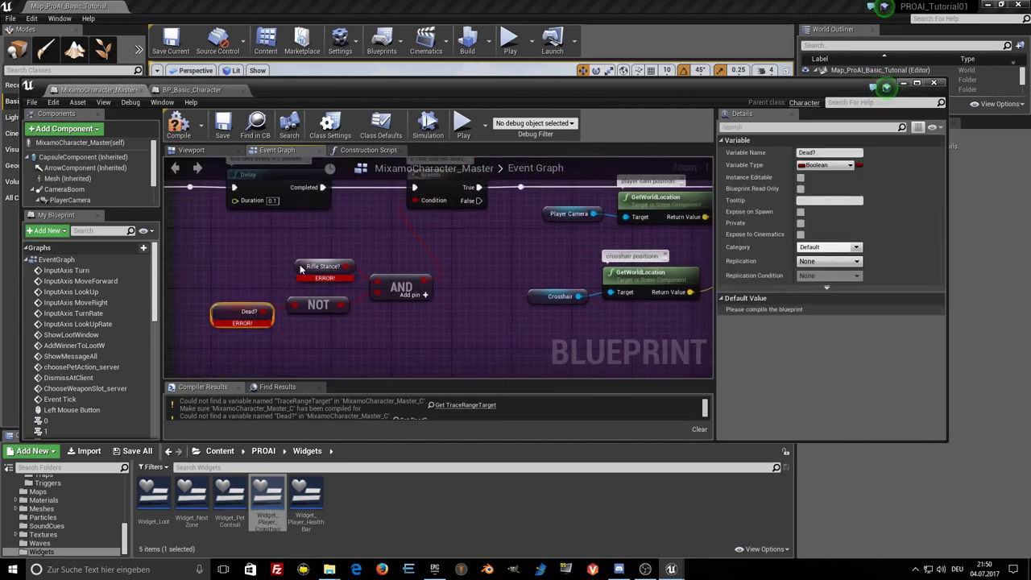
pyautogui.rightClick(300, 269)
pyautogui.click(330, 281)
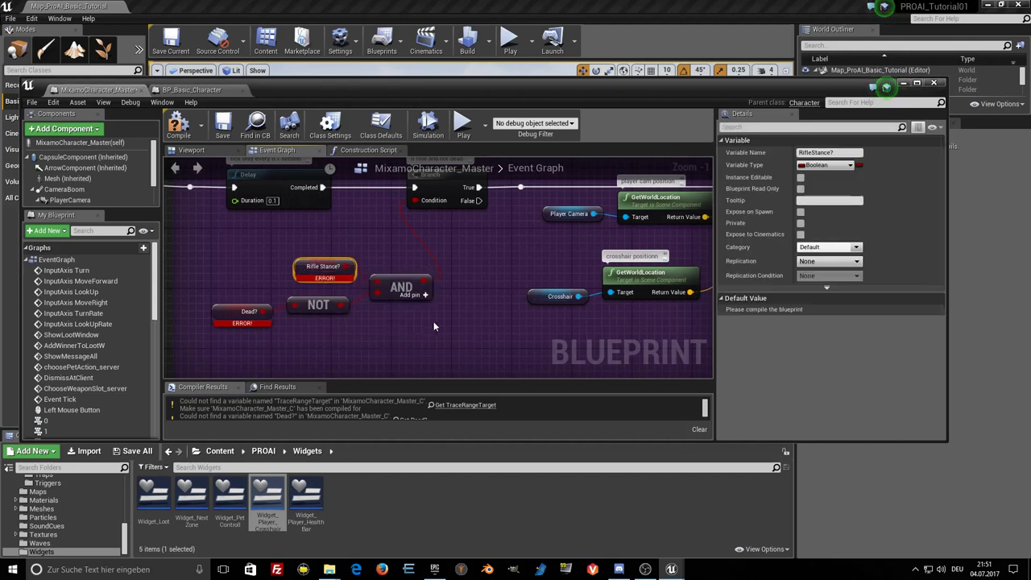
# Create the missing TraceRangeTarget and Target_D_C_Ref variables.
pyautogui.moveTo(433, 326); pyautogui.dragTo(376, 309, button='right')
pyautogui.scroll(-3, 379, 300)
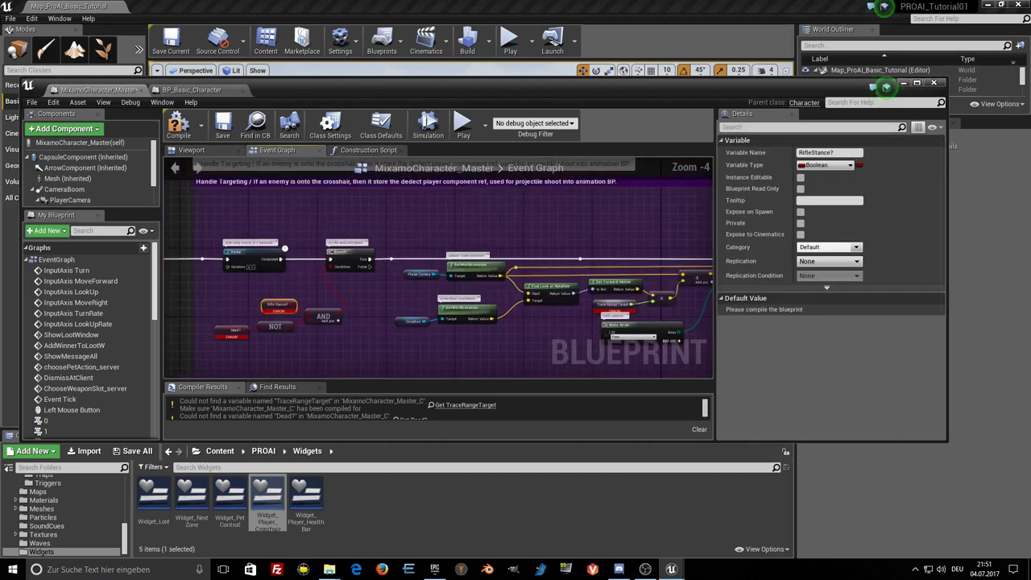
pyautogui.scroll(4, 379, 300)
pyautogui.moveTo(379, 300); pyautogui.dragTo(344, 293, button='right')
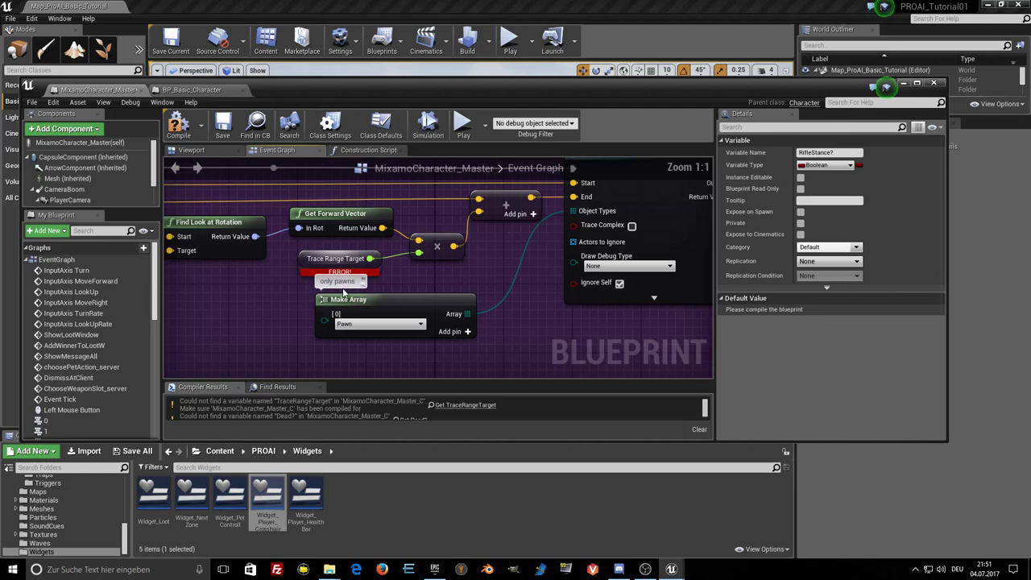
pyautogui.rightClick(301, 259)
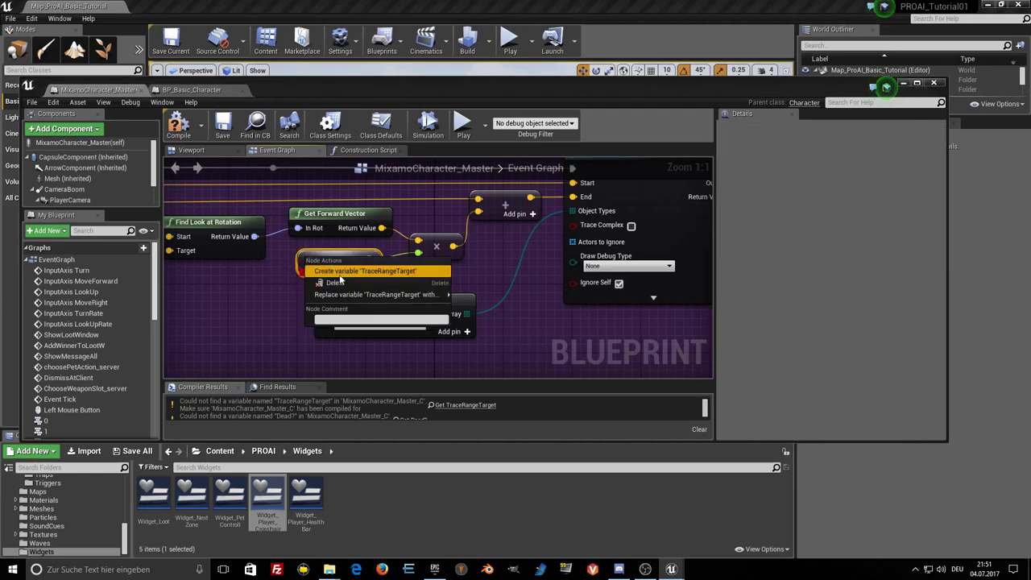
pyautogui.click(349, 274)
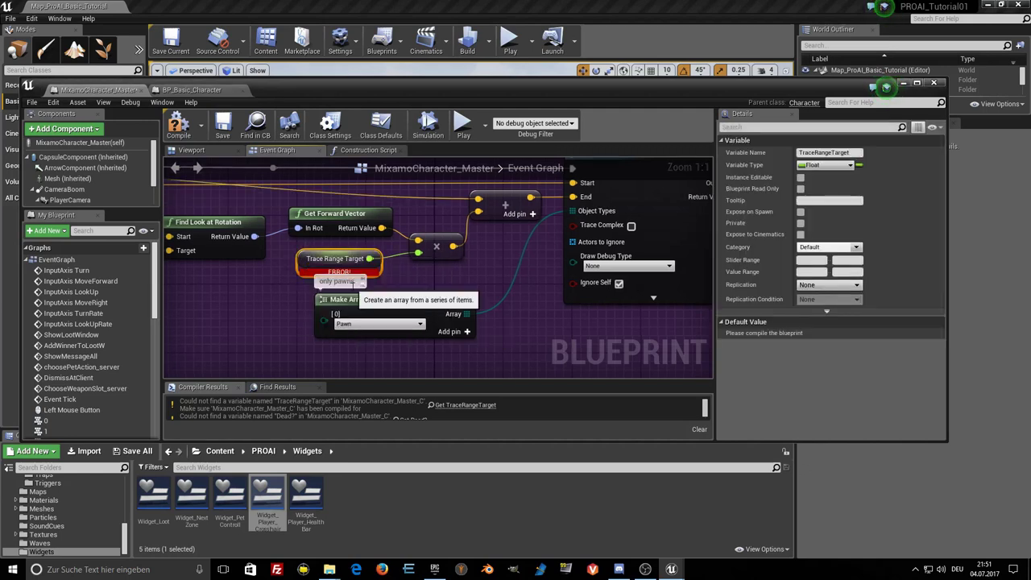
pyautogui.scroll(-4, 376, 296)
pyautogui.moveTo(376, 296); pyautogui.dragTo(225, 290, button='right')
pyautogui.moveTo(506, 306); pyautogui.dragTo(465, 235, button='right')
pyautogui.scroll(2, 465, 235)
pyautogui.rightClick(448, 234)
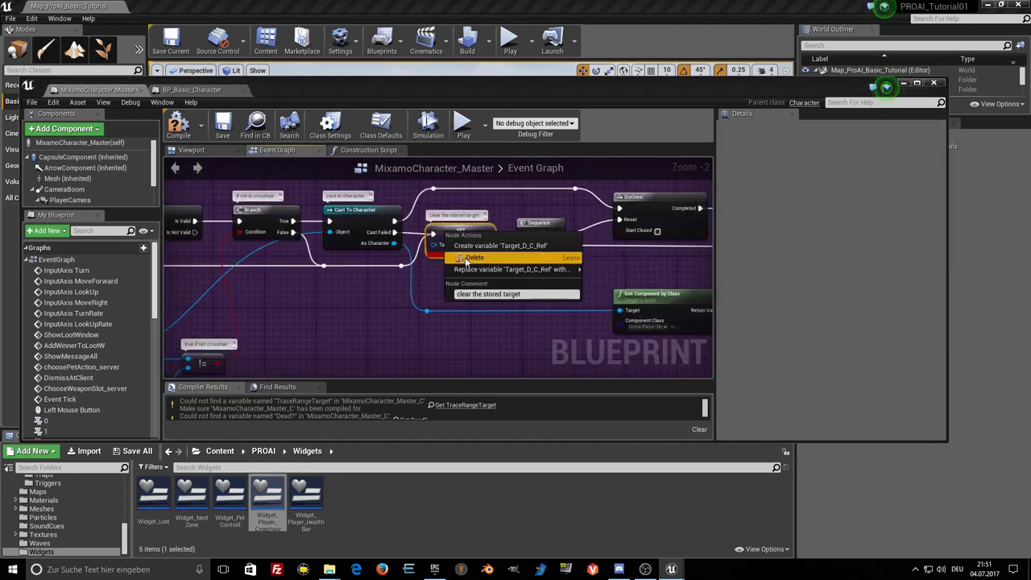
pyautogui.click(479, 245)
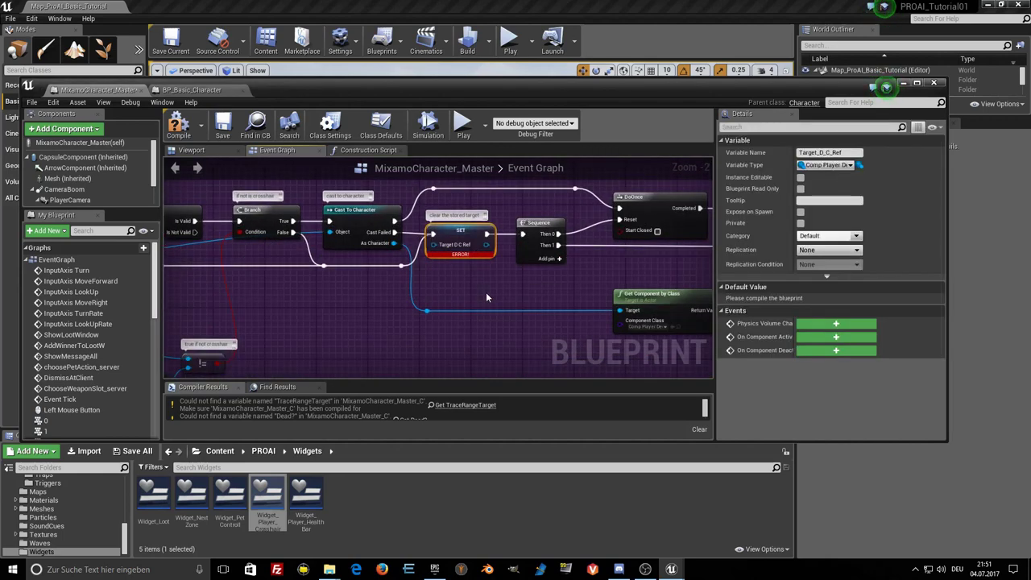
# Break the AND node's link to the Handle Targeting Branch condition.
pyautogui.scroll(-2, 486, 291)
pyautogui.moveTo(651, 281); pyautogui.dragTo(416, 280, button='right')
pyautogui.moveTo(486, 281); pyautogui.dragTo(373, 245, button='right')
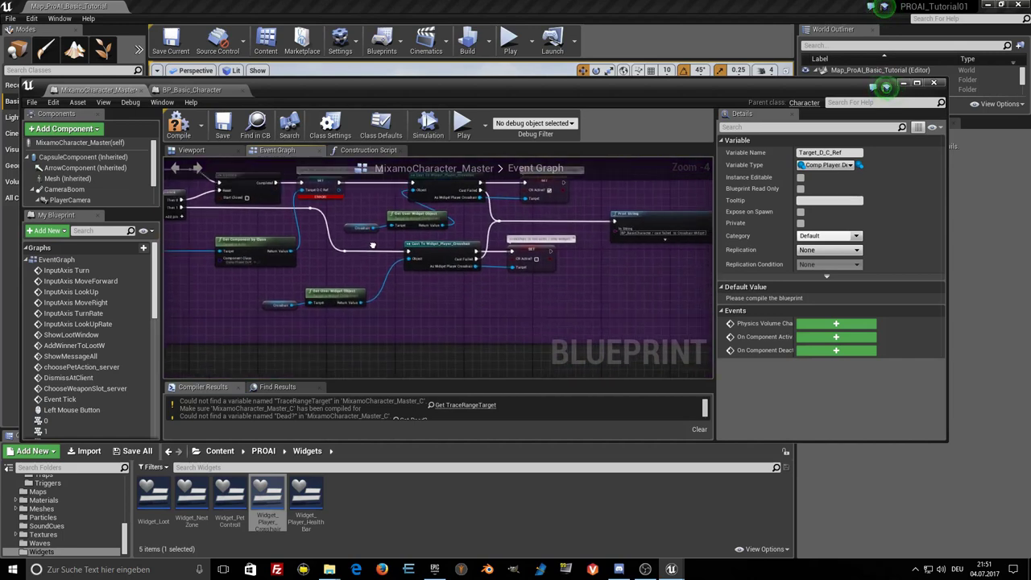
pyautogui.scroll(-1, 569, 306)
pyautogui.scroll(-2, 555, 310)
pyautogui.scroll(-1, 516, 298)
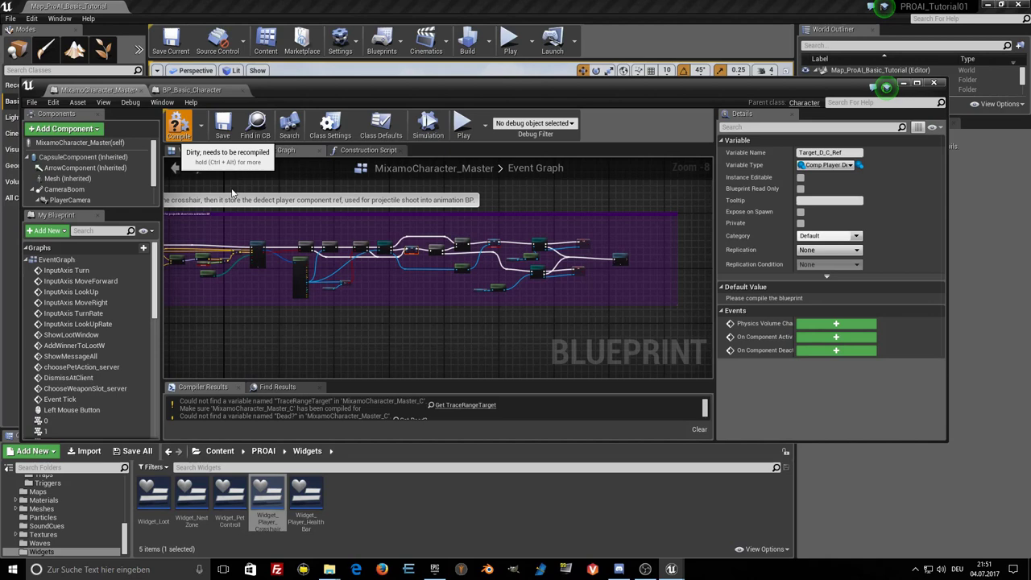
pyautogui.scroll(6, 257, 196)
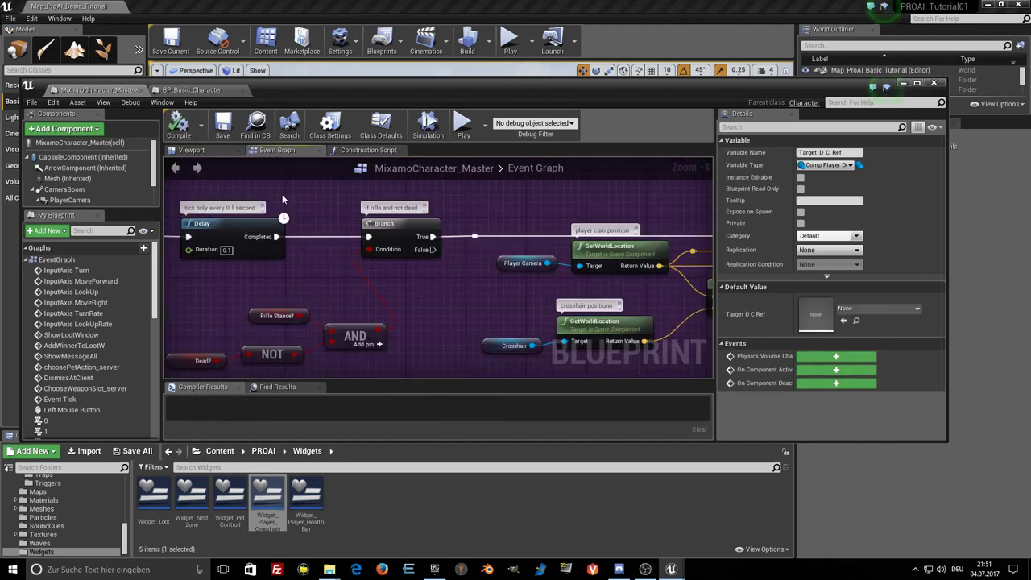
pyautogui.scroll(-5, 373, 302)
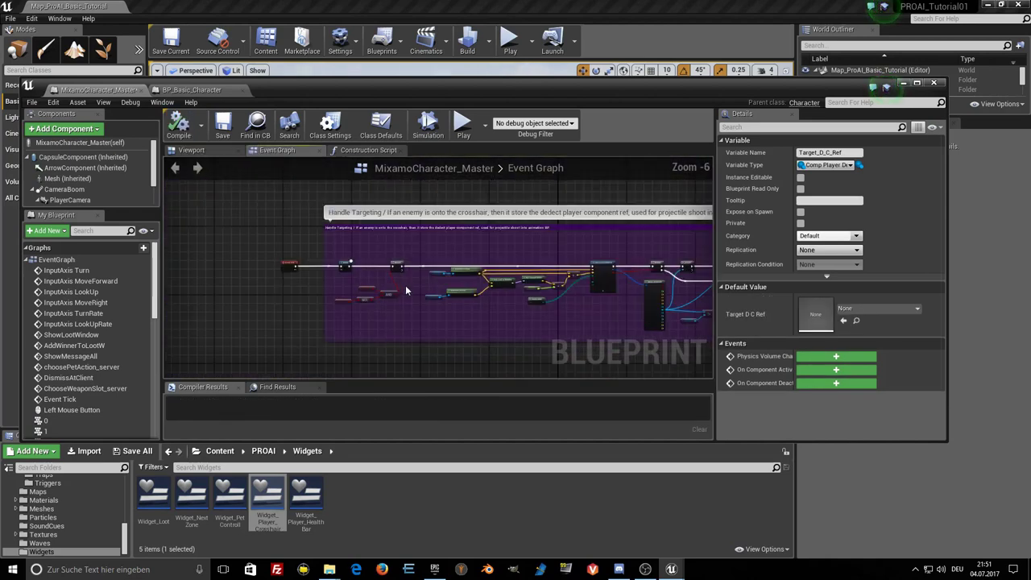
pyautogui.rightClick(407, 288)
pyautogui.scroll(6, 407, 287)
pyautogui.click(400, 277)
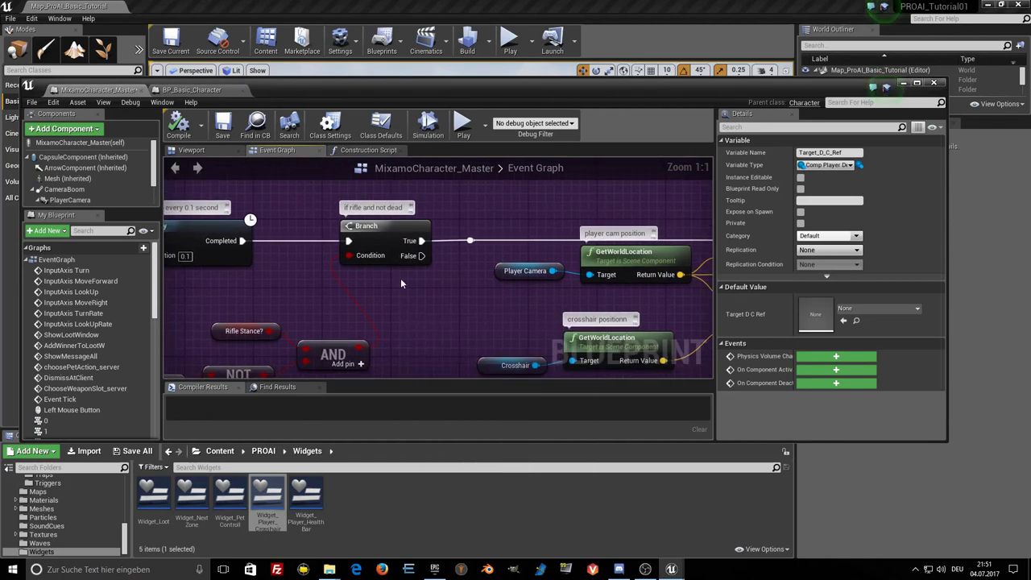
pyautogui.scroll(-1, 361, 258)
pyautogui.rightClick(355, 256)
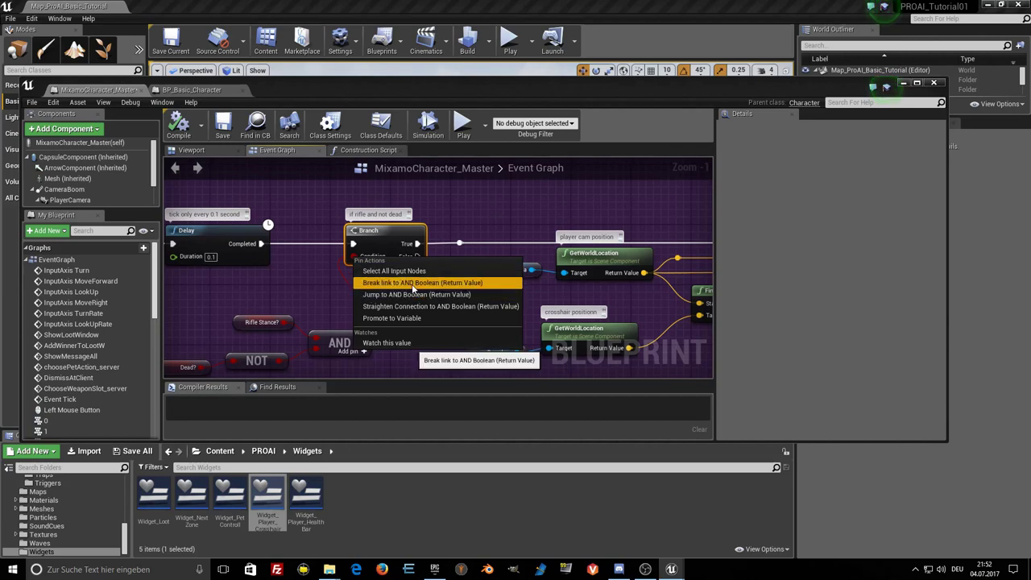
pyautogui.click(412, 282)
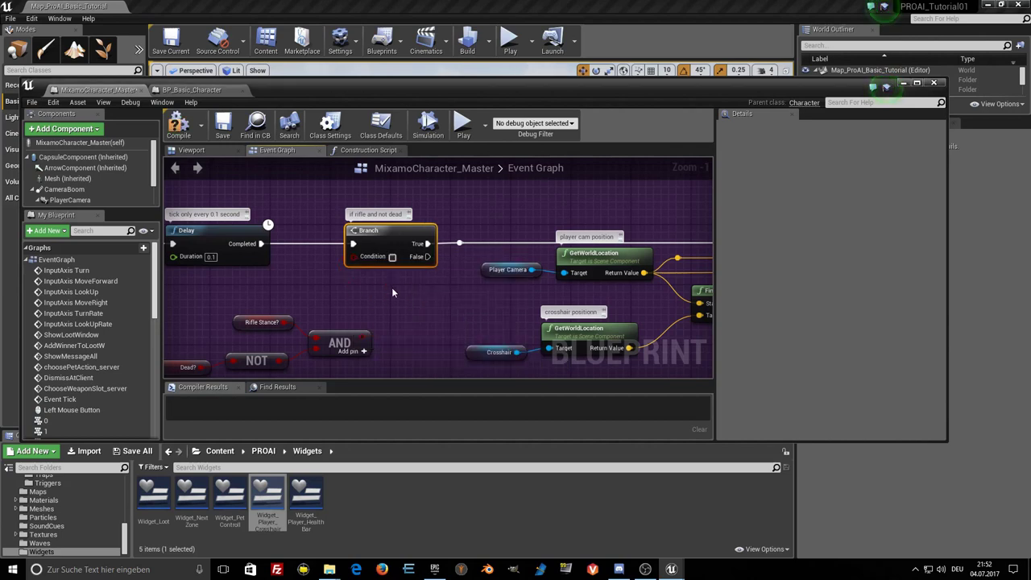
# Recompile MixamoCharacter_Master with the edited targeting logic.
pyautogui.scroll(1, 391, 287)
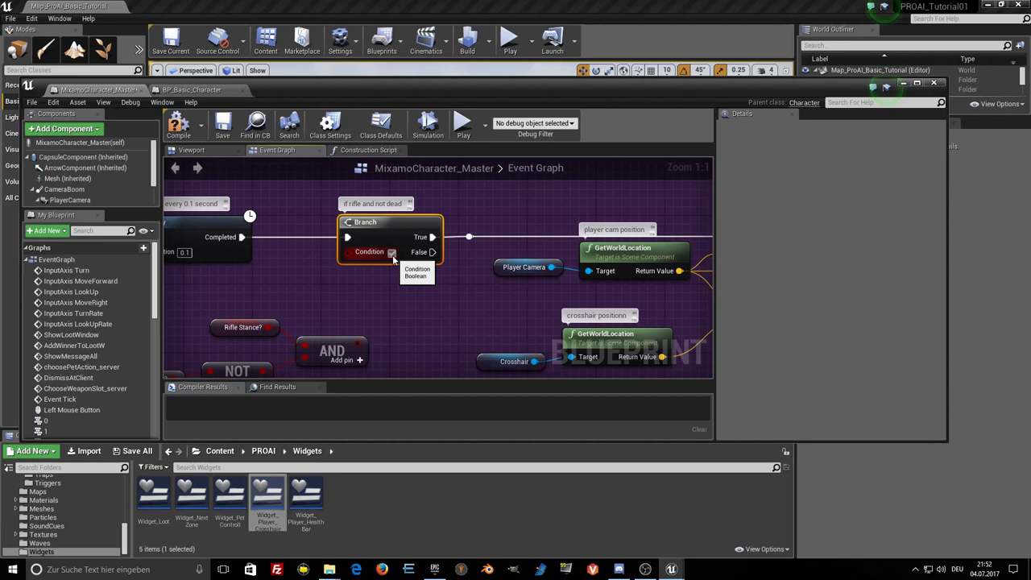
pyautogui.scroll(-1, 387, 300)
pyautogui.scroll(-1, 387, 300)
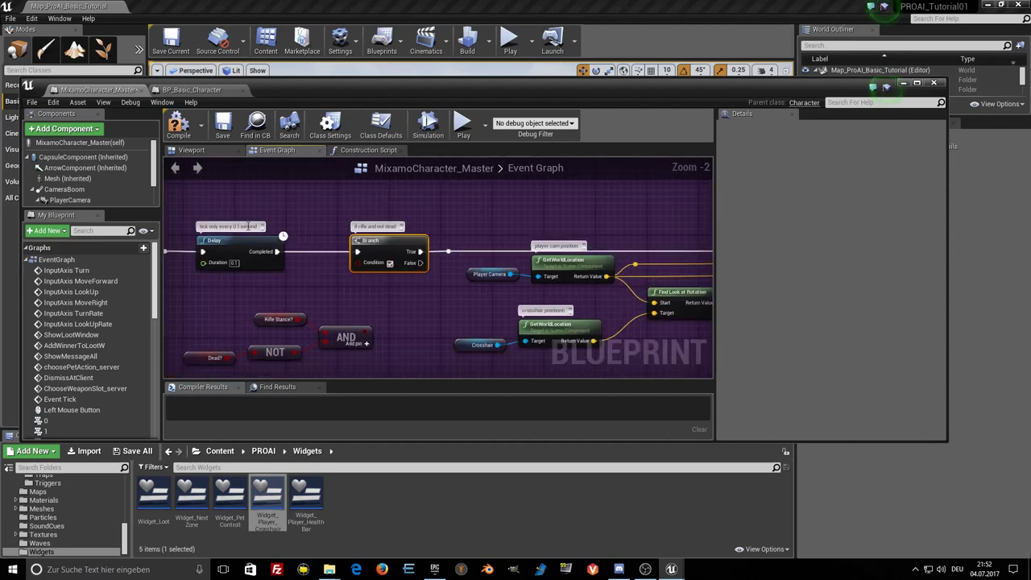
pyautogui.press('F7')
pyautogui.scroll(-7, 203, 202)
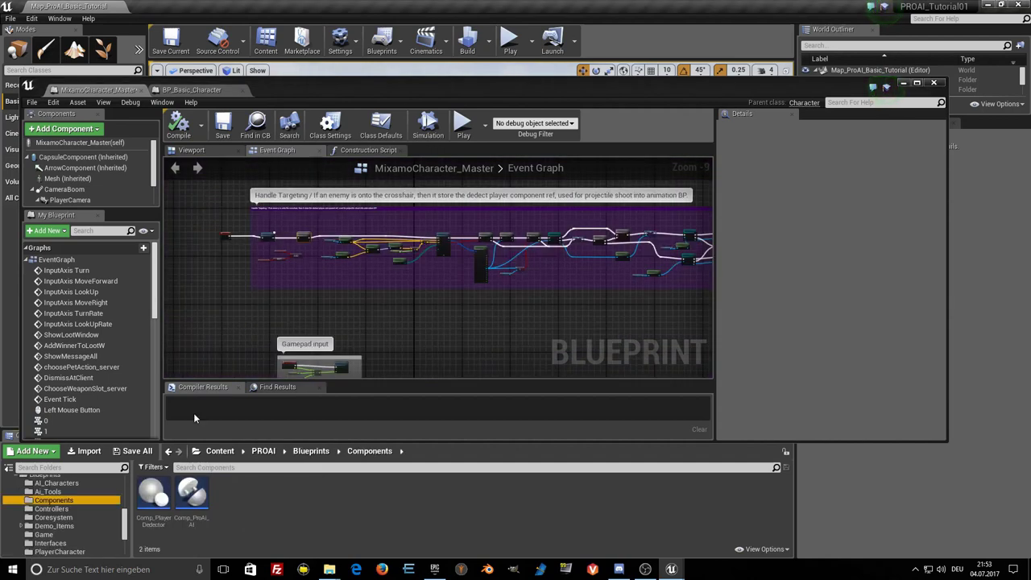
# Open Controller_ProAI_Player from Blueprints/Controllers and locate its Cast To BP_Basic_Character node.
pyautogui.click(55, 509)
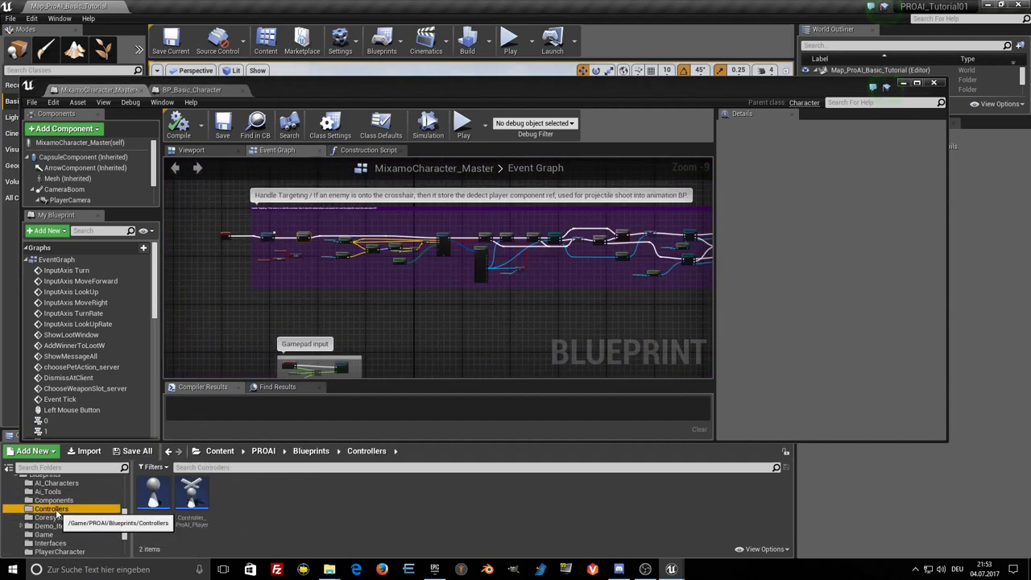
pyautogui.click(190, 494)
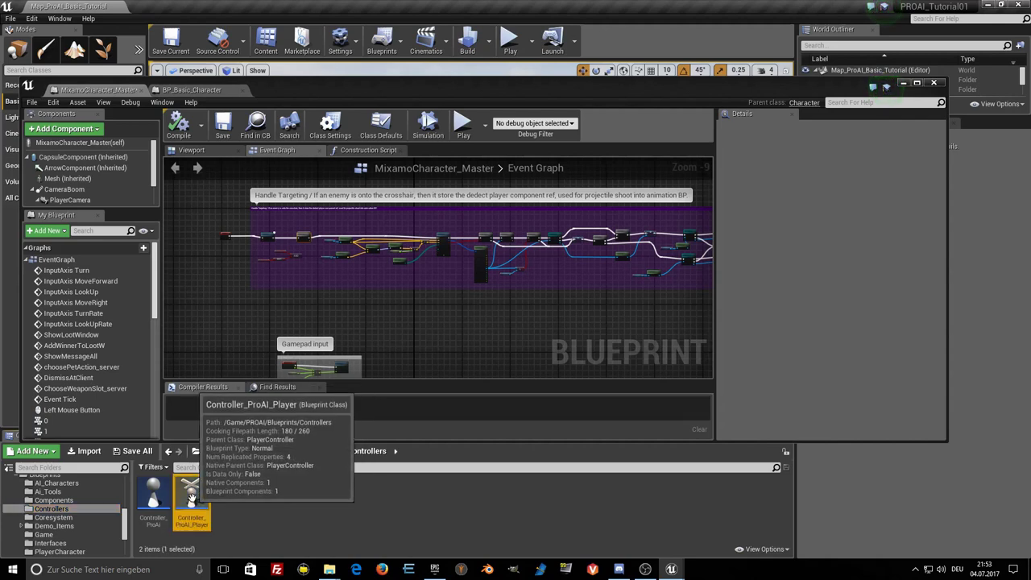
pyautogui.doubleClick(193, 495)
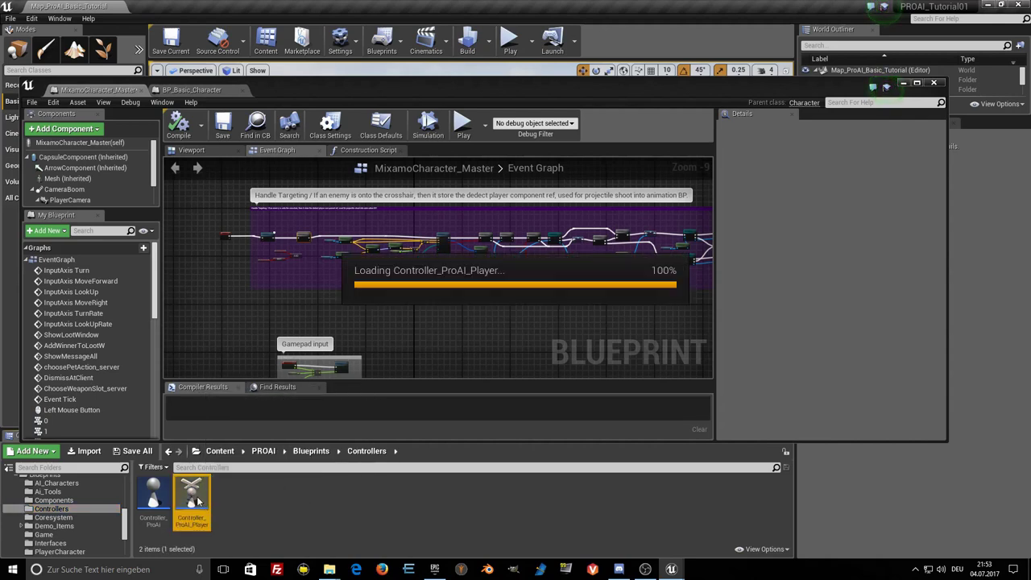
pyautogui.scroll(-5, 287, 309)
pyautogui.moveTo(282, 258); pyautogui.dragTo(271, 273, button='right')
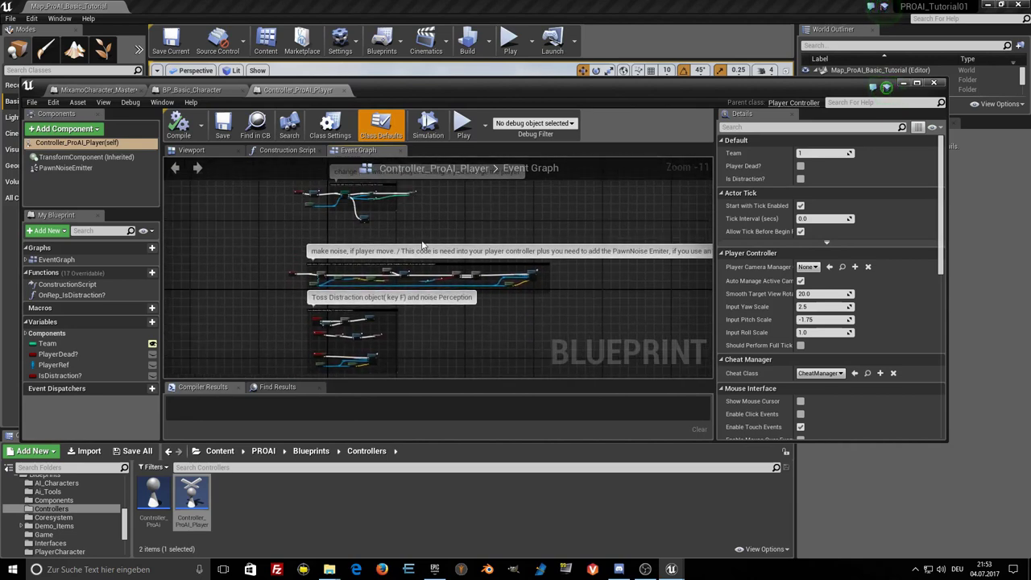
pyautogui.moveTo(254, 256); pyautogui.dragTo(268, 312, button='right')
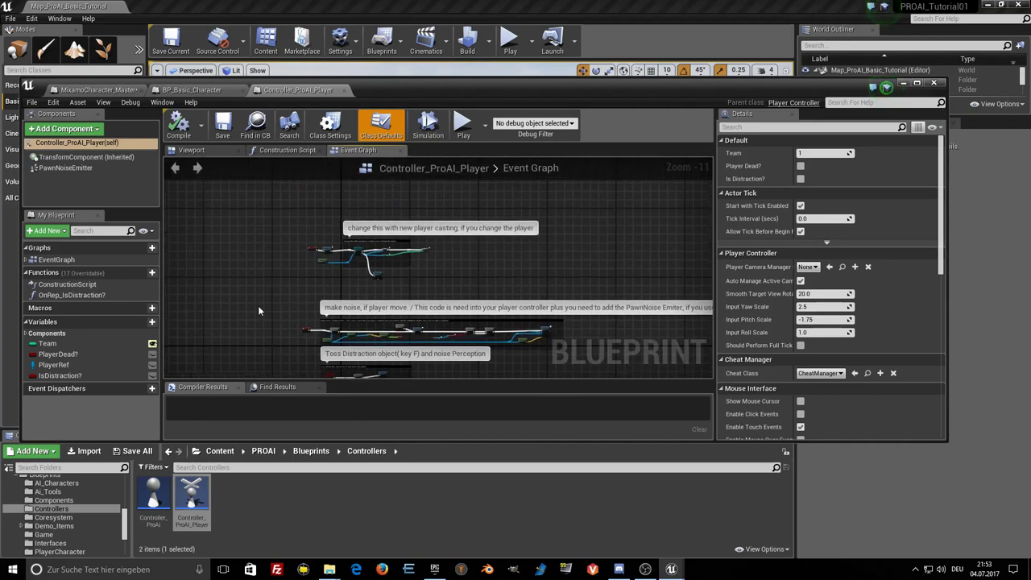
pyautogui.scroll(6, 365, 277)
pyautogui.scroll(5, 341, 319)
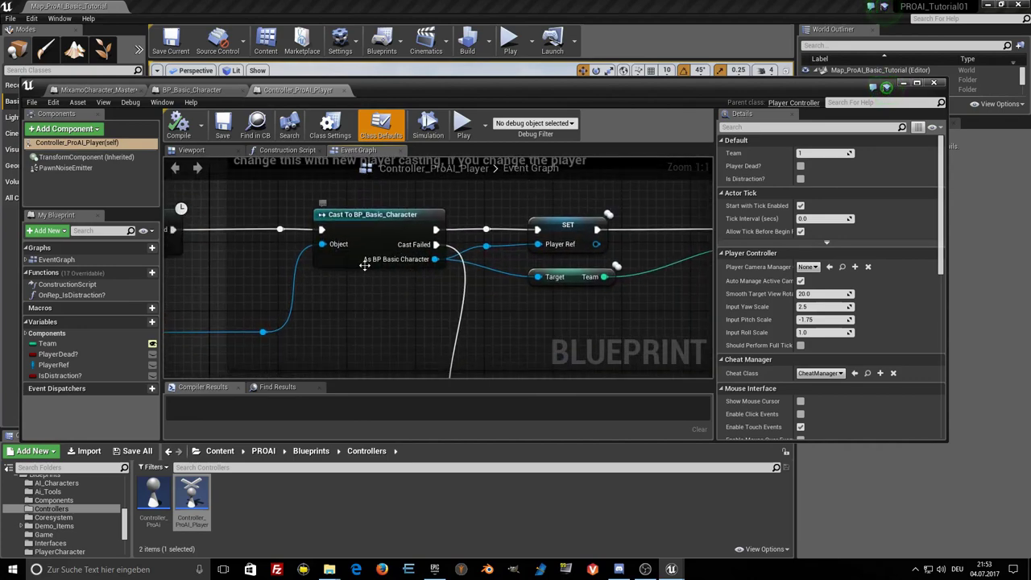
pyautogui.scroll(-2, 382, 297)
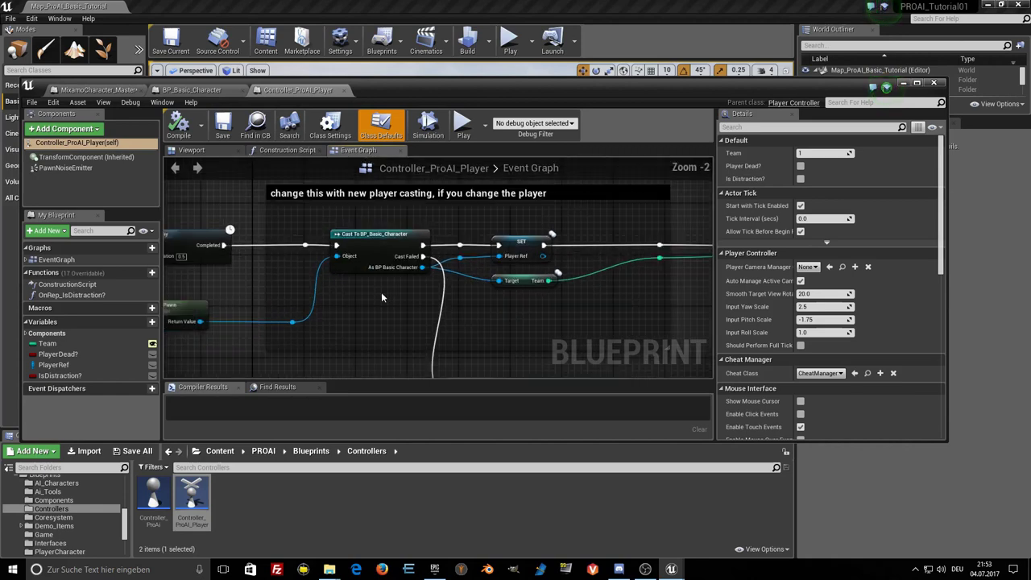
pyautogui.scroll(-1, 381, 297)
pyautogui.moveTo(372, 310); pyautogui.dragTo(403, 311, button='right')
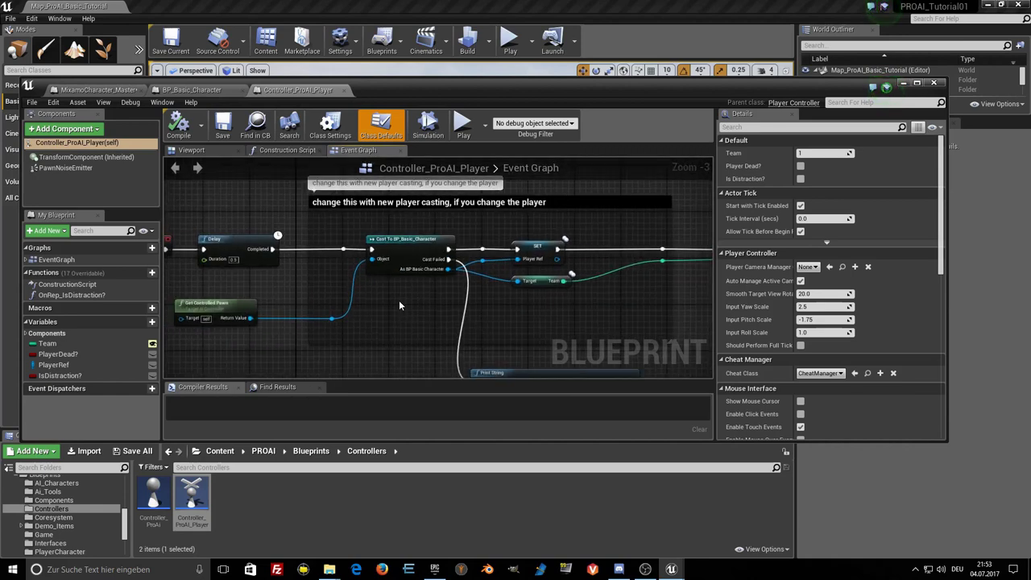
# Show the MixamoAnimPack folder contents and inspect the PlayerRef setter.
pyautogui.scroll(1, 399, 305)
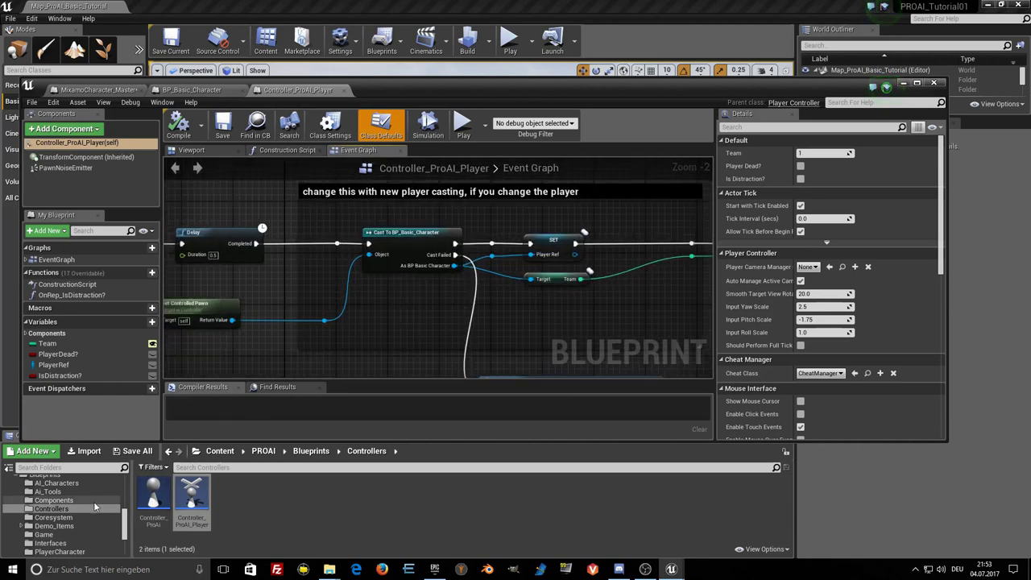
pyautogui.scroll(2, 82, 529)
pyautogui.scroll(1, 82, 529)
pyautogui.scroll(1, 82, 529)
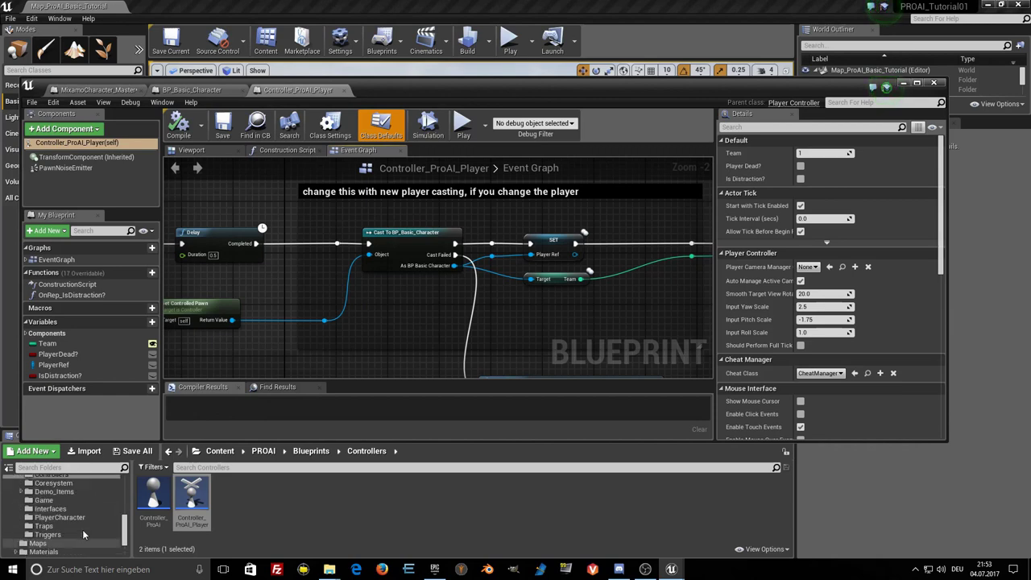
pyautogui.scroll(2, 83, 530)
pyautogui.scroll(2, 82, 529)
pyautogui.scroll(2, 82, 530)
pyautogui.scroll(1, 77, 515)
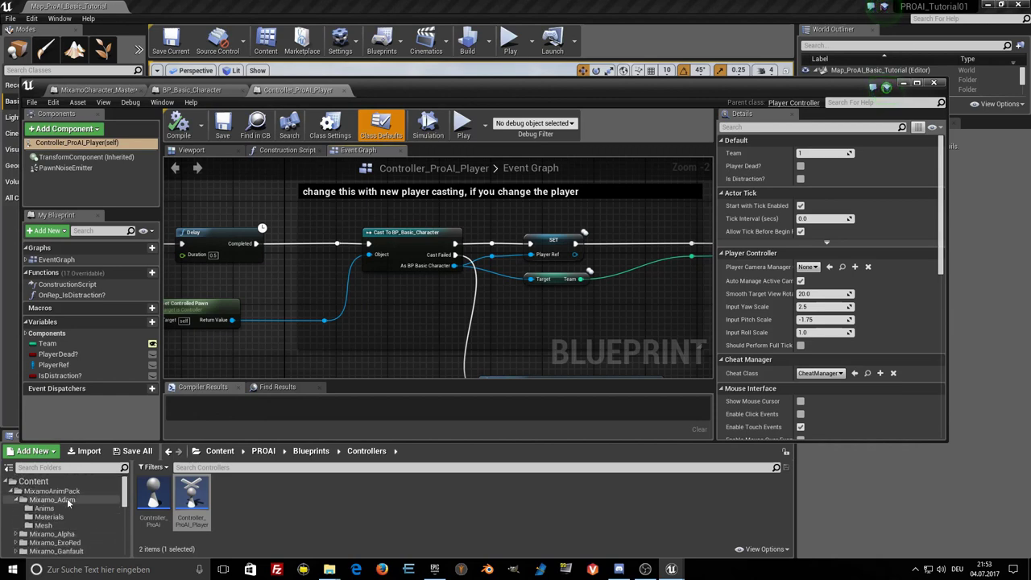
pyautogui.scroll(1, 67, 495)
pyautogui.click(67, 492)
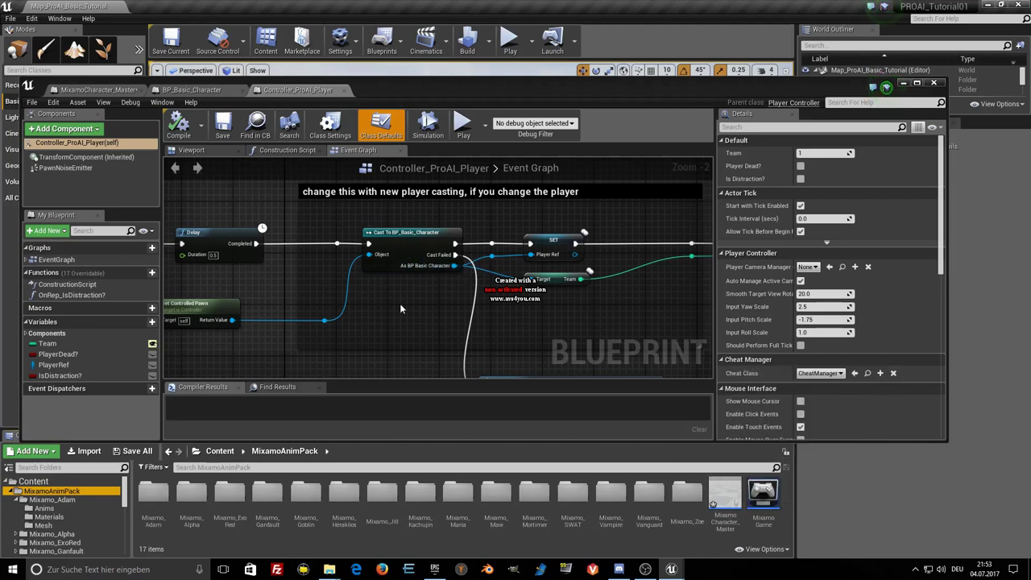
pyautogui.click(400, 303)
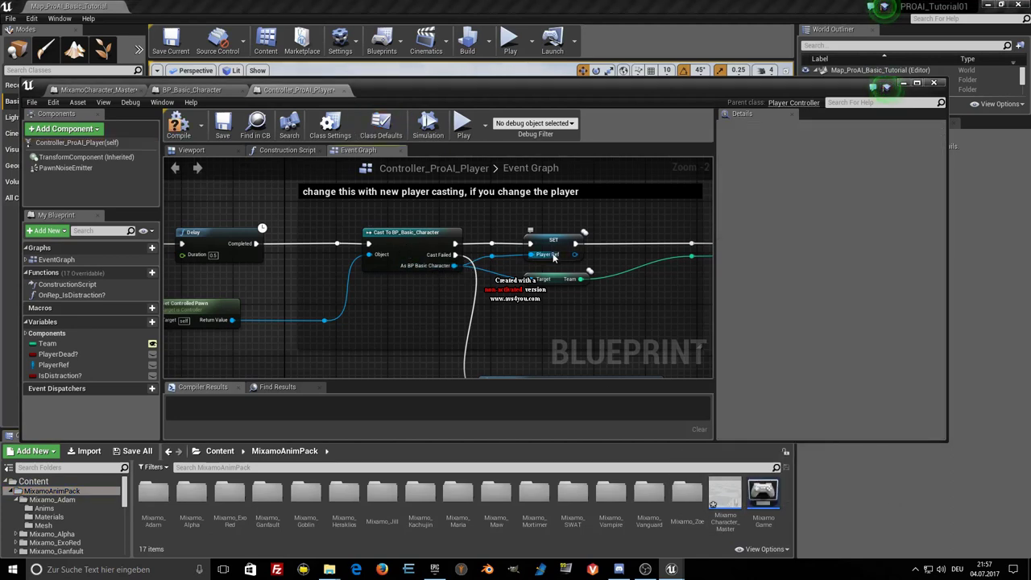
pyautogui.click(547, 243)
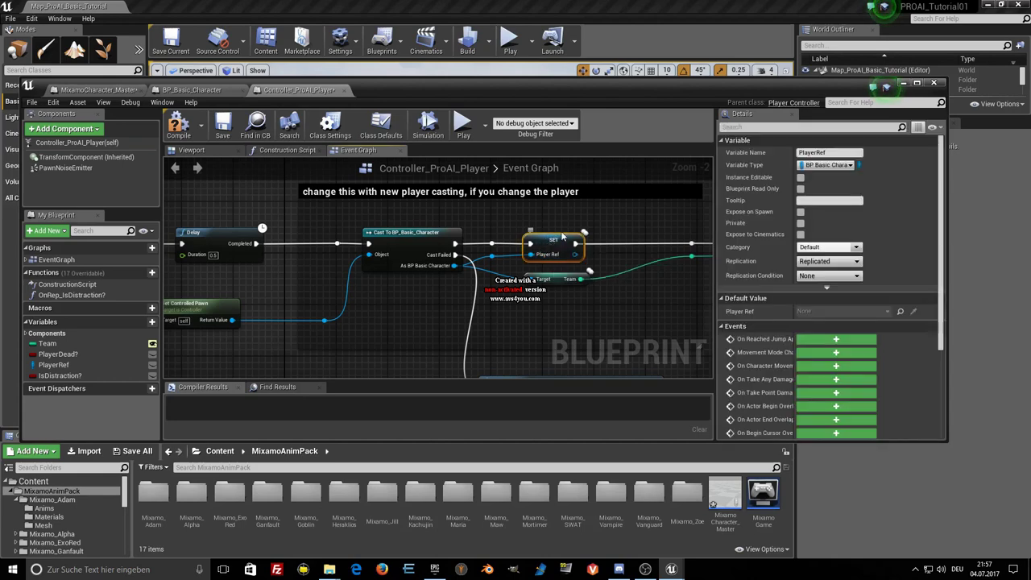
# Look over MixamoCharacter_Master's event graph.
pyautogui.click(95, 90)
pyautogui.scroll(-2, 337, 259)
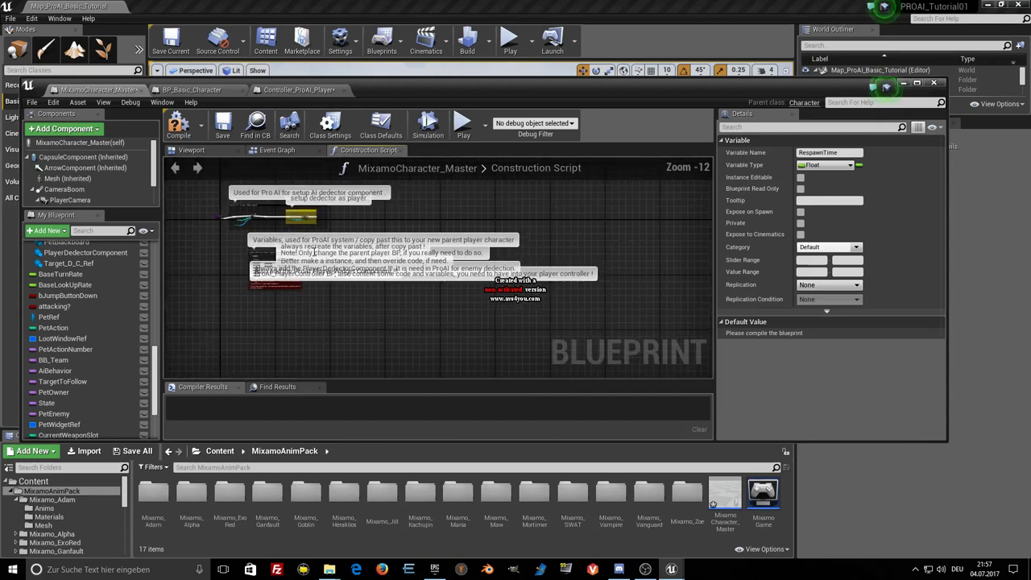
pyautogui.click(293, 152)
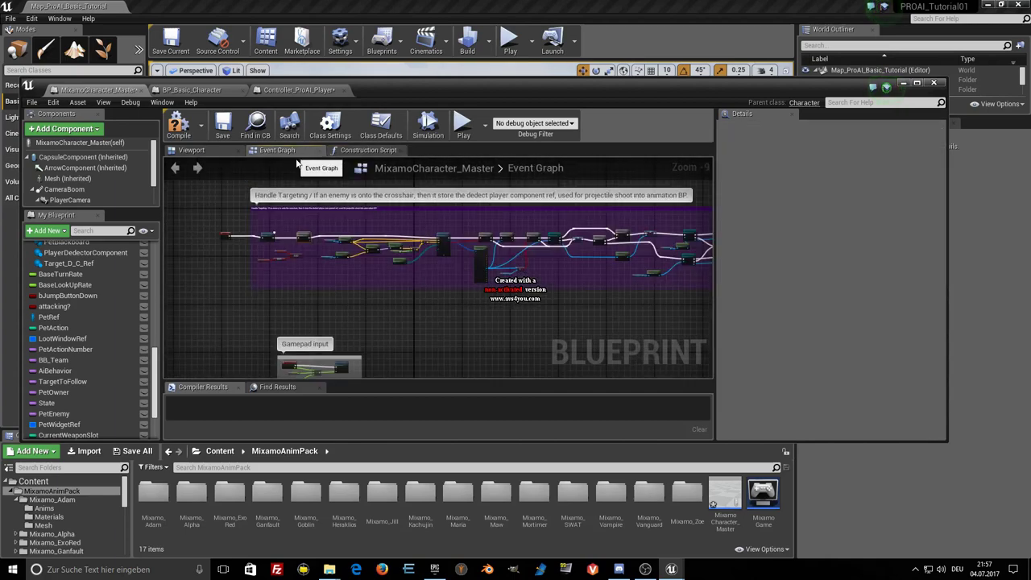
# In BP_Basic_Character's event graph, pan past the widget nodes to the Handle Targeting comment groups.
pyautogui.click(192, 89)
pyautogui.scroll(1, 295, 221)
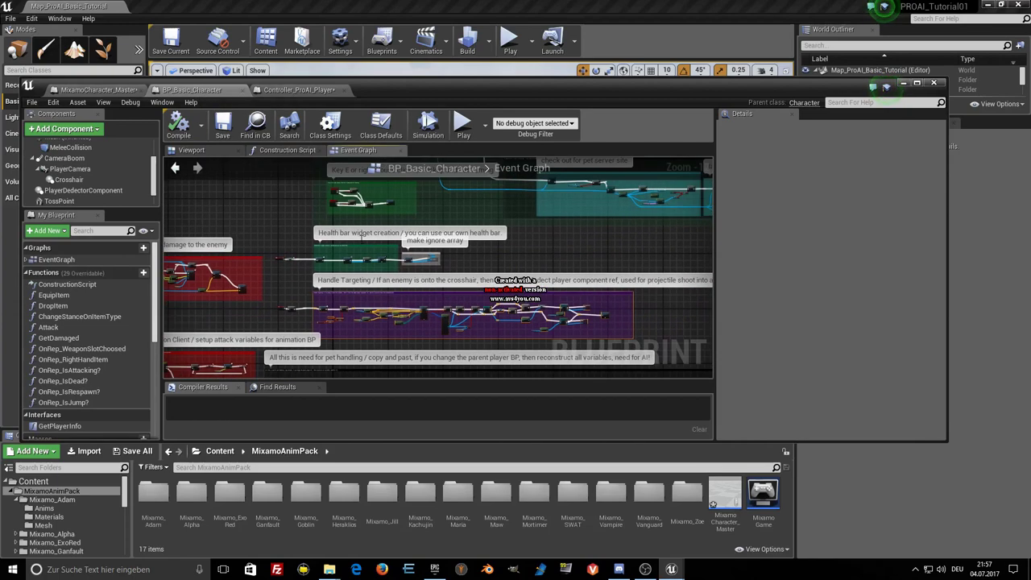
pyautogui.scroll(2, 361, 242)
pyautogui.moveTo(306, 274); pyautogui.dragTo(315, 279, button='right')
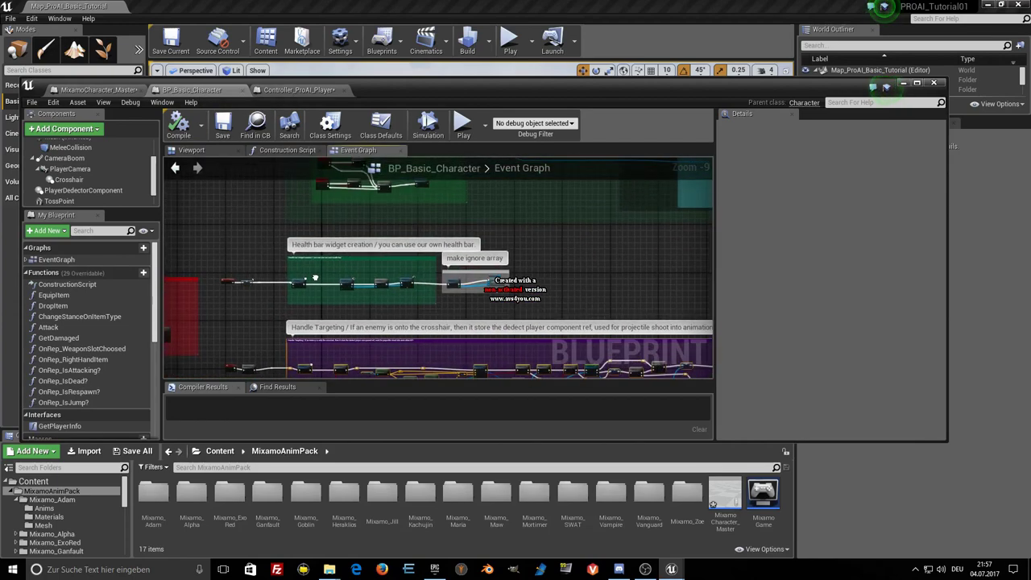
pyautogui.scroll(3, 250, 304)
pyautogui.scroll(3, 267, 299)
pyautogui.scroll(3, 260, 296)
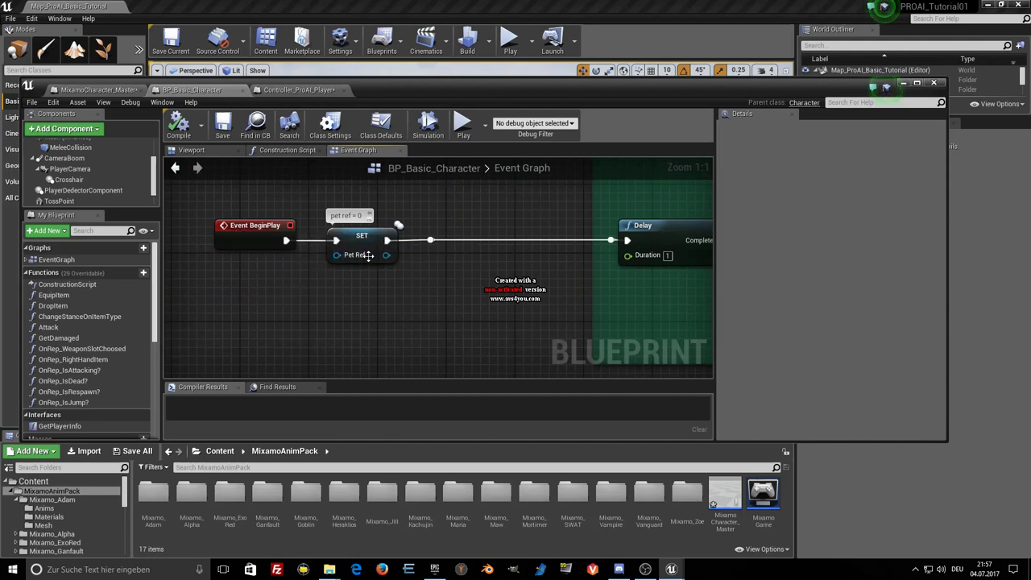
pyautogui.moveTo(451, 295); pyautogui.dragTo(335, 287, button='right')
pyautogui.scroll(-3, 335, 287)
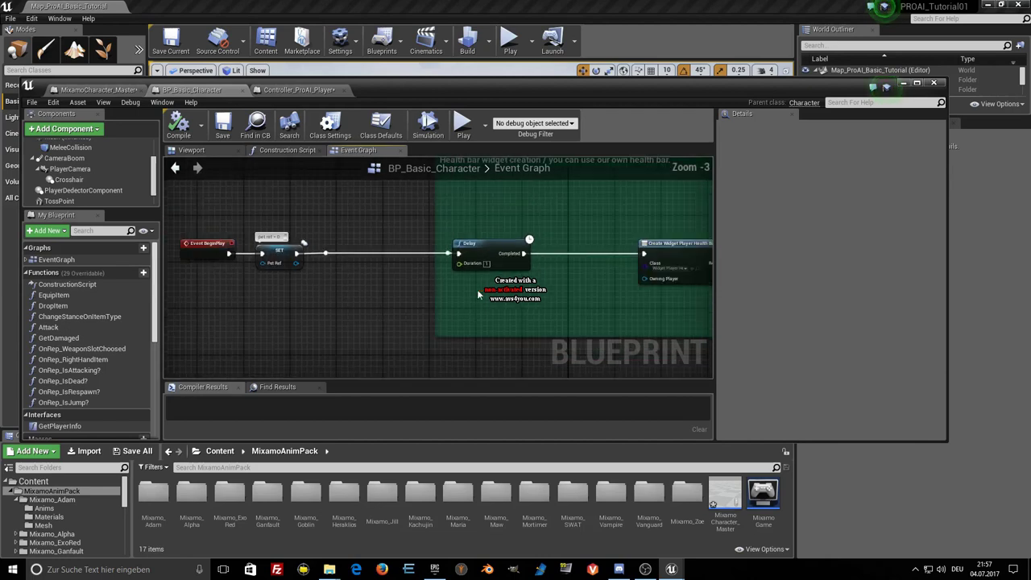
pyautogui.moveTo(523, 286); pyautogui.dragTo(311, 286, button='right')
pyautogui.scroll(-1, 406, 290)
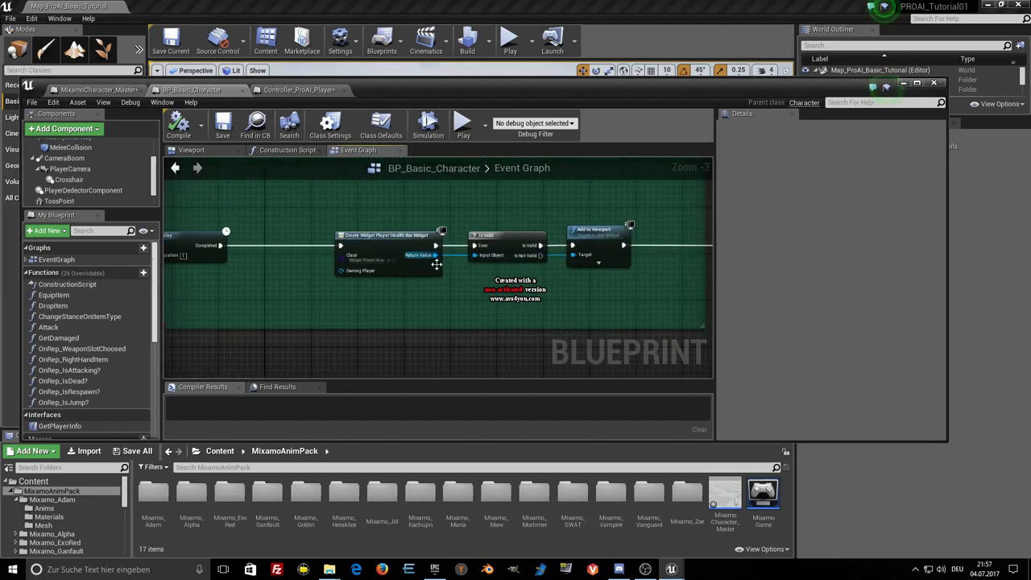
pyautogui.scroll(-1, 455, 274)
pyautogui.moveTo(464, 293); pyautogui.dragTo(380, 274, button='right')
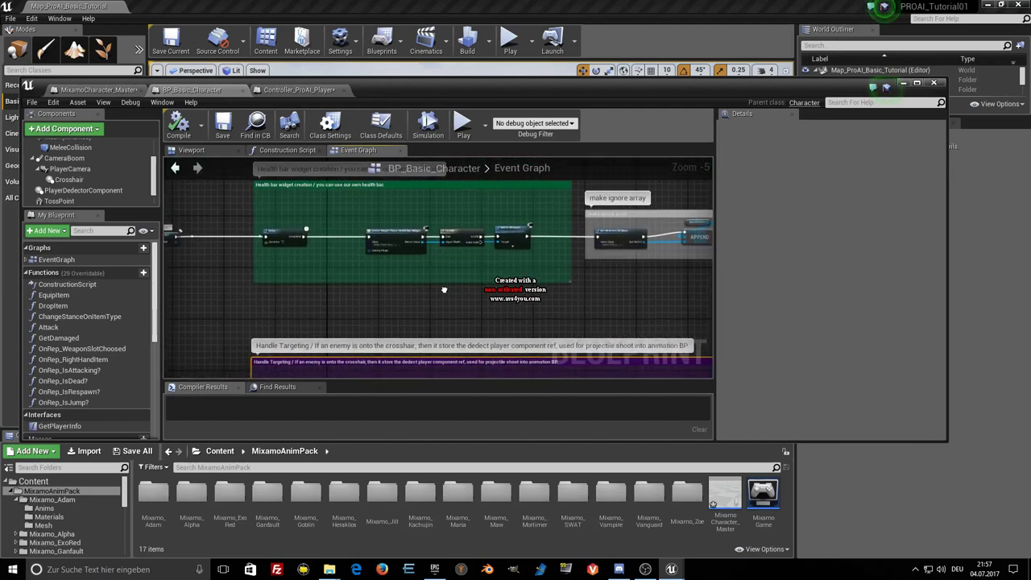
pyautogui.scroll(-2, 456, 290)
pyautogui.moveTo(362, 238); pyautogui.dragTo(316, 237, button='right')
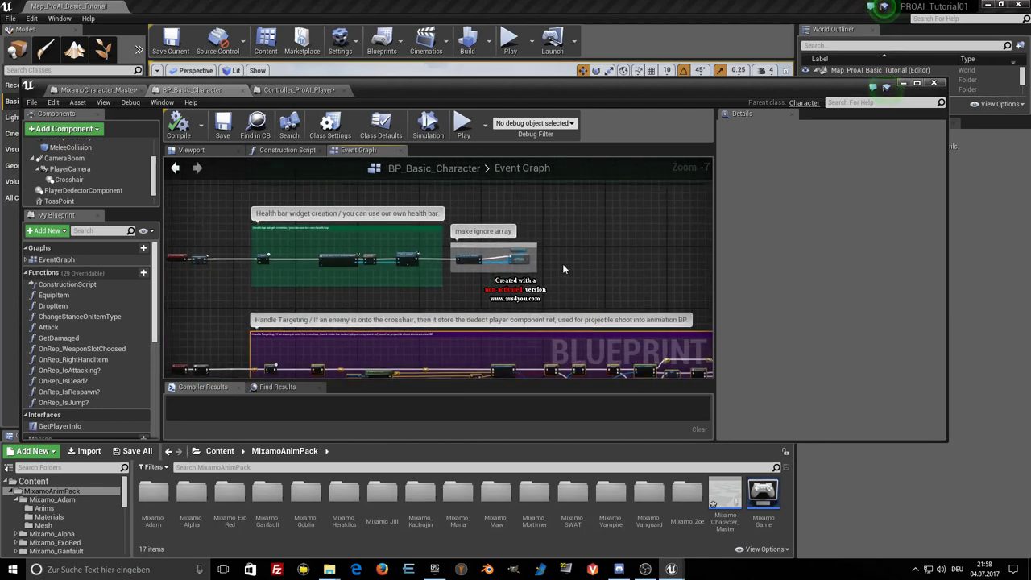
# Marquee-select the make ignore array nodes and return to MixamoCharacter_Master.
pyautogui.moveTo(573, 286); pyautogui.dragTo(452, 227)
pyautogui.moveTo(306, 286); pyautogui.dragTo(367, 283, button='right')
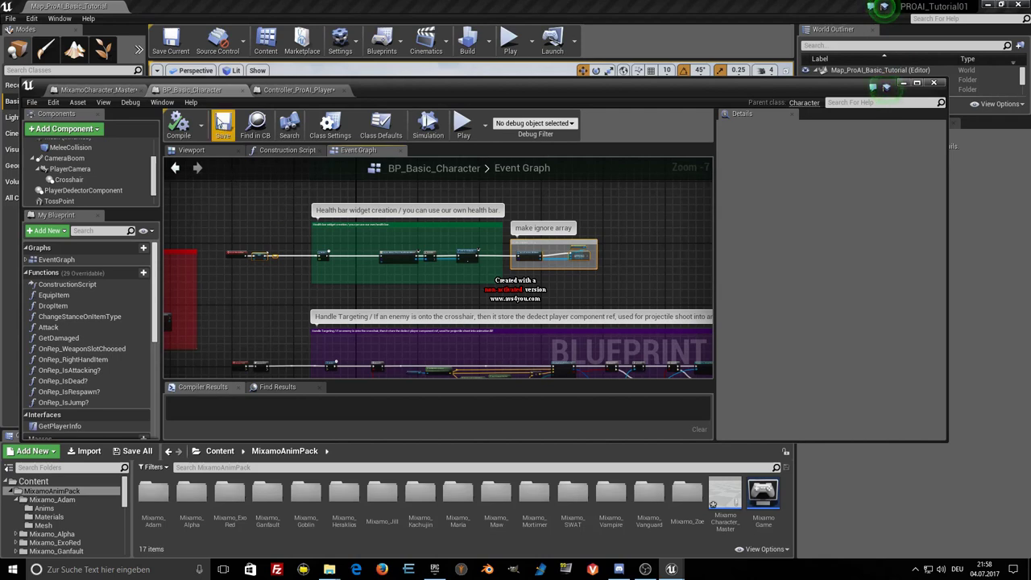
pyautogui.click(89, 90)
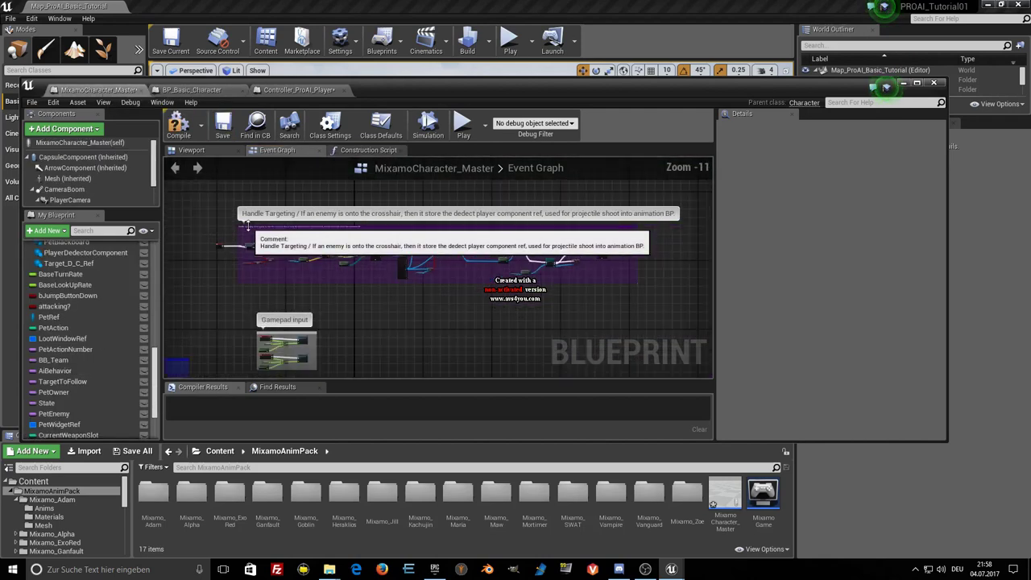
# Paste the make ignore array nodes into an empty area of the graph.
pyautogui.scroll(-2, 324, 225)
pyautogui.moveTo(325, 223); pyautogui.dragTo(508, 271)
pyautogui.moveTo(508, 271); pyautogui.dragTo(606, 211, button='right')
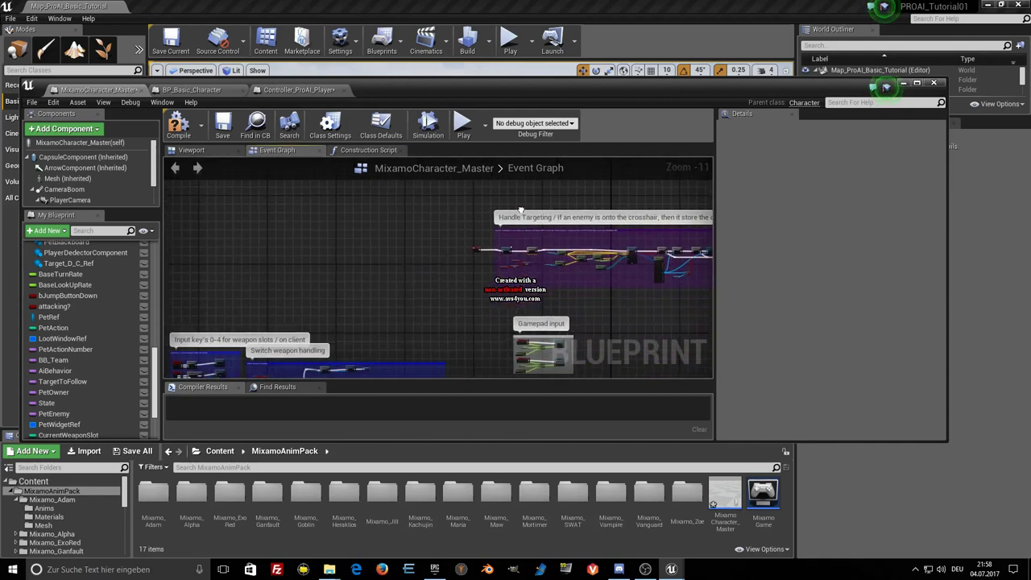
pyautogui.moveTo(260, 234); pyautogui.dragTo(280, 275, button='right')
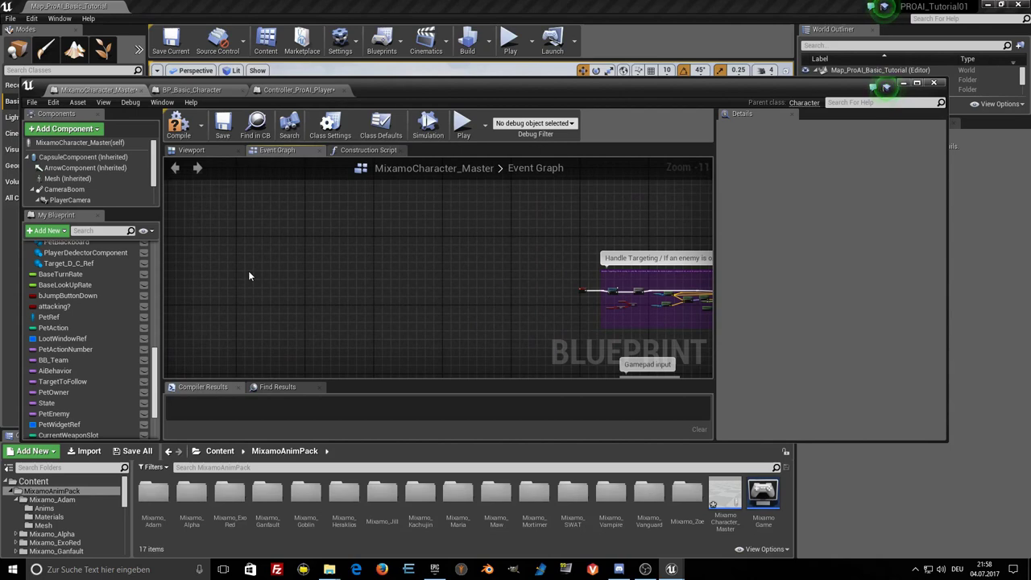
pyautogui.hotkey('ctrl', 'v')
# Move the make ignore array comment and the SET node to the right.
pyautogui.scroll(-1, 276, 280)
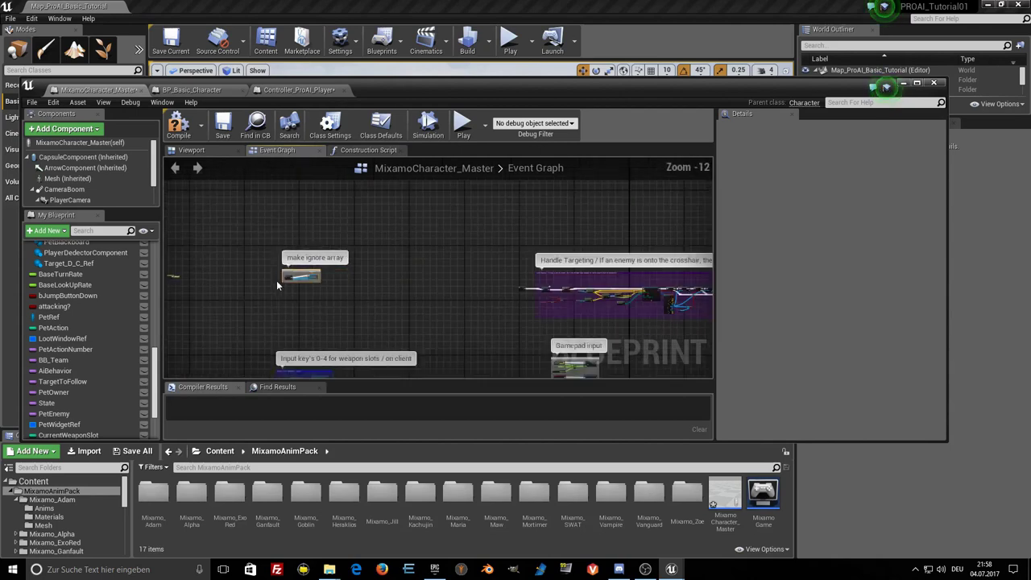
pyautogui.moveTo(256, 286); pyautogui.dragTo(295, 288, button='right')
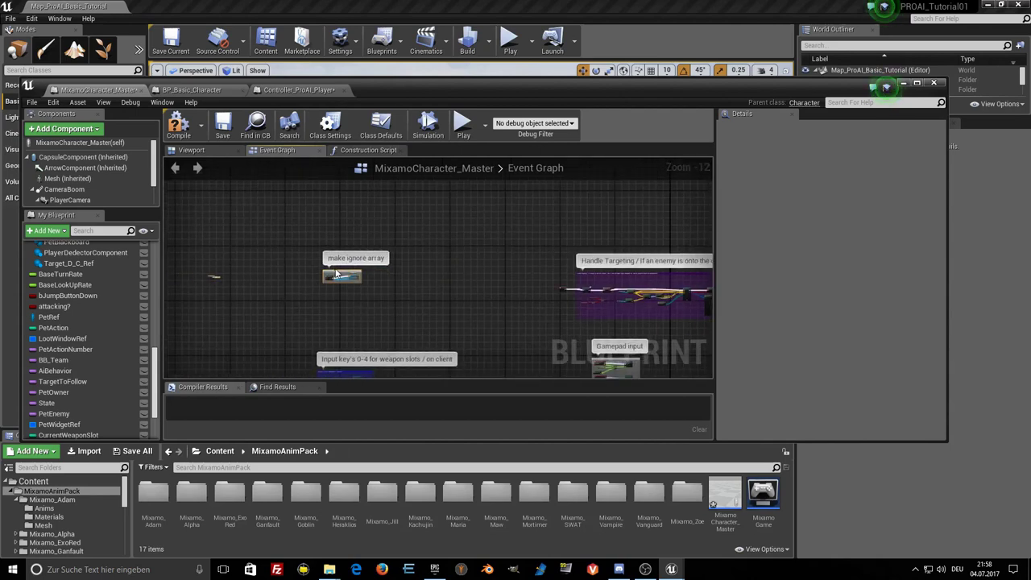
pyautogui.click(348, 272)
pyautogui.scroll(5, 342, 276)
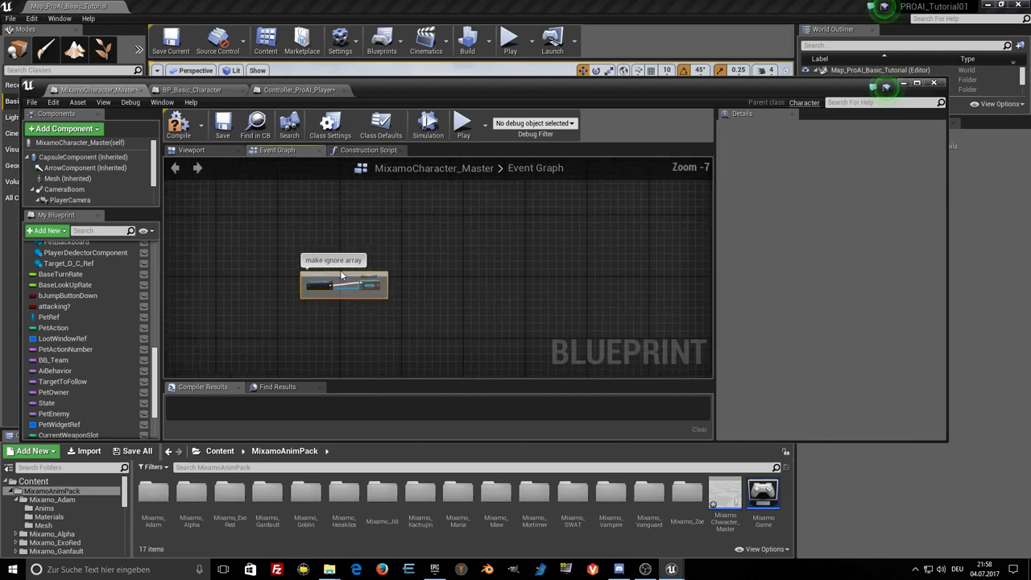
pyautogui.moveTo(342, 276); pyautogui.dragTo(337, 263)
pyautogui.moveTo(337, 263); pyautogui.dragTo(564, 266, button='right')
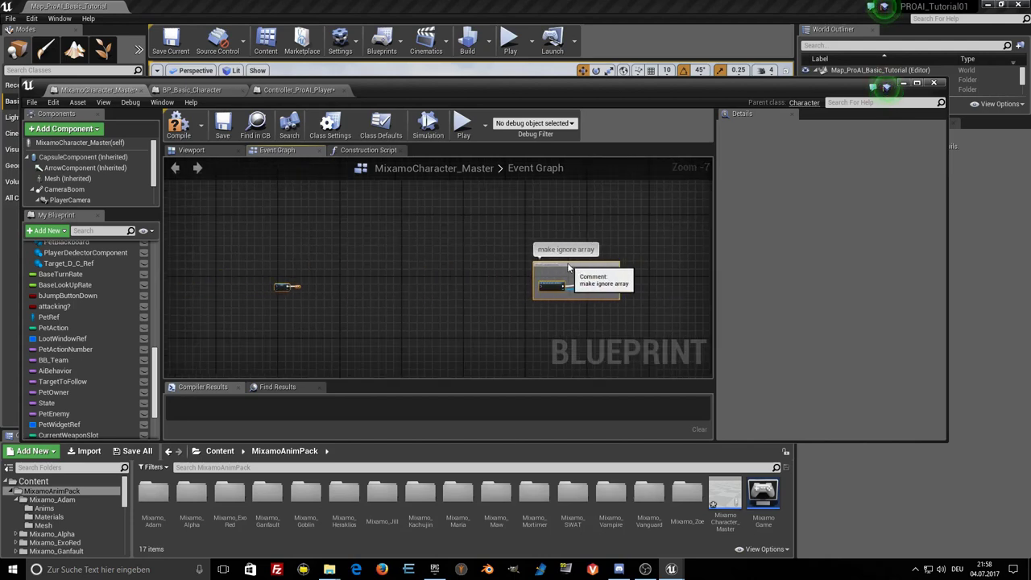
pyautogui.scroll(2, 356, 282)
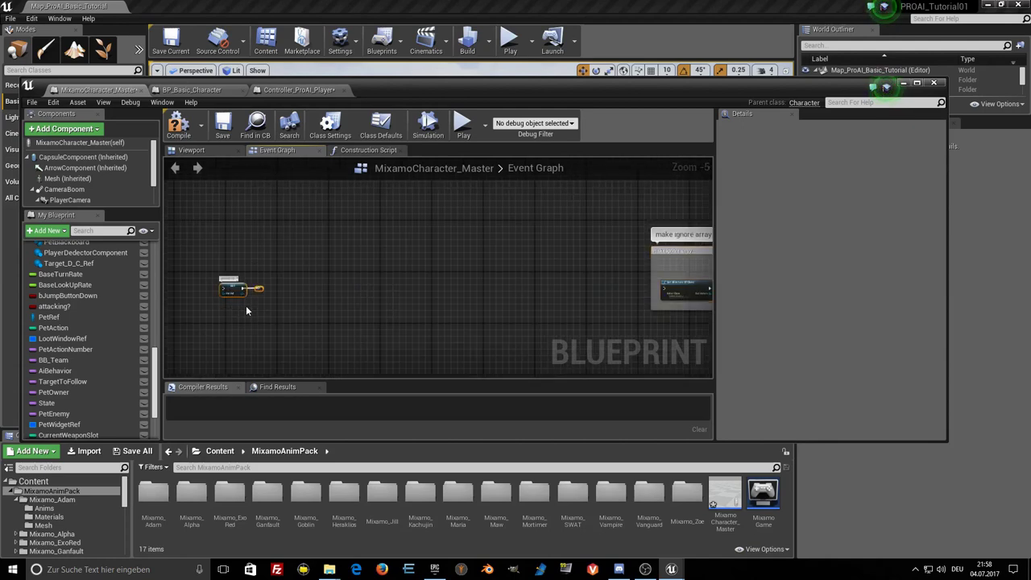
pyautogui.moveTo(257, 290); pyautogui.dragTo(570, 292)
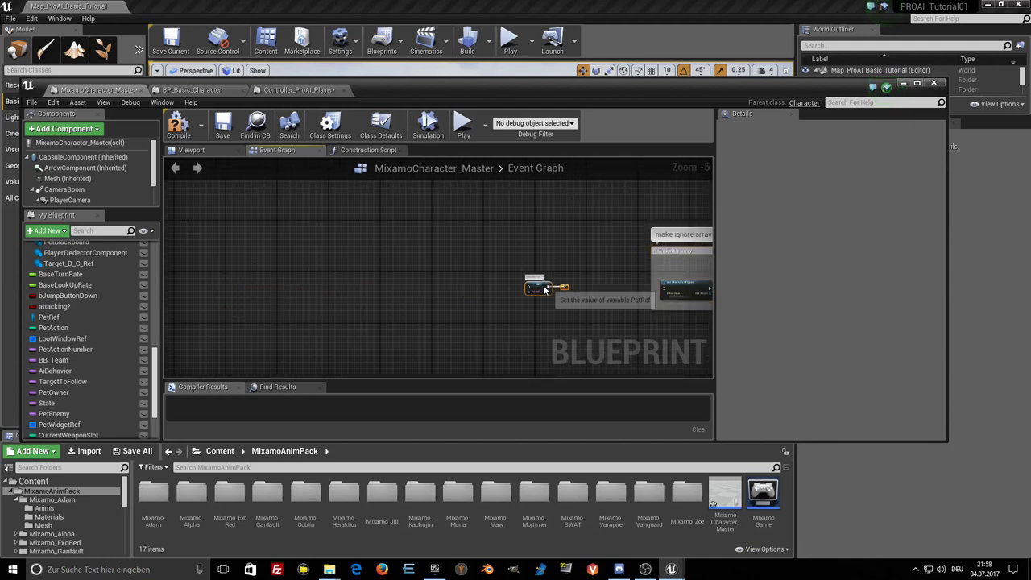
# Add an Event BeginPlay node and wire it into the SET node.
pyautogui.rightClick(394, 286)
pyautogui.write('begi')
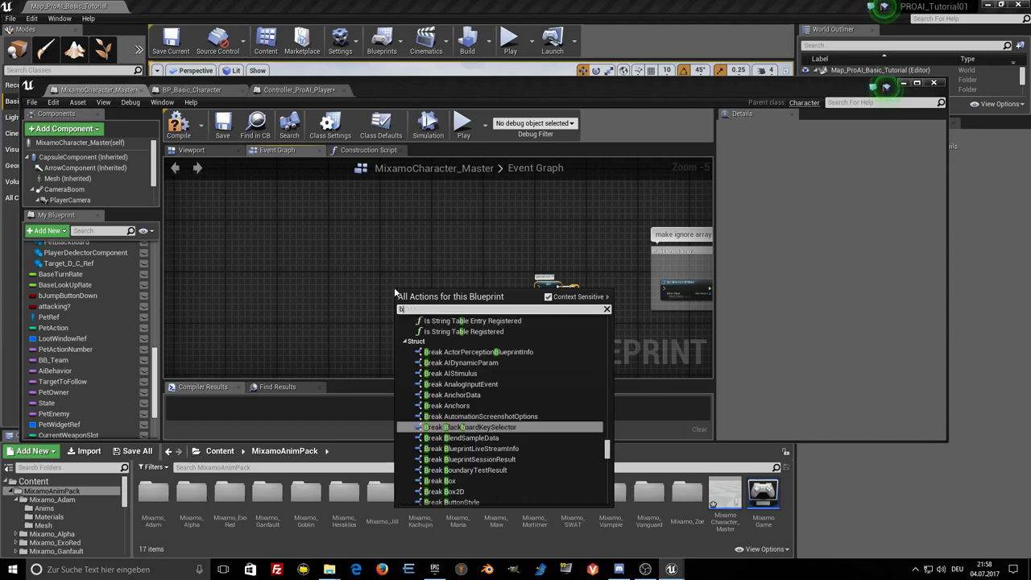
pyautogui.write('n')
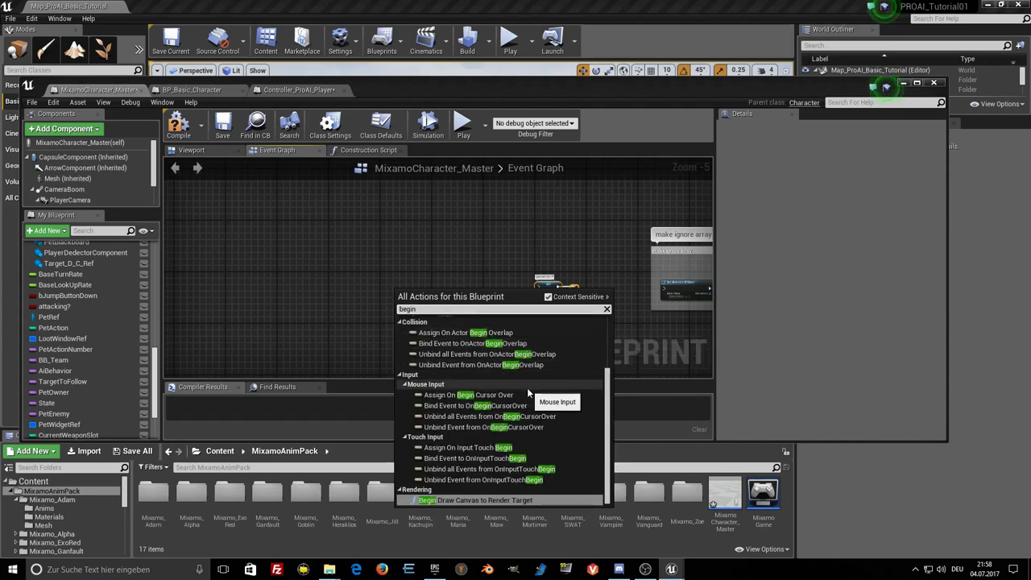
pyautogui.scroll(3, 533, 387)
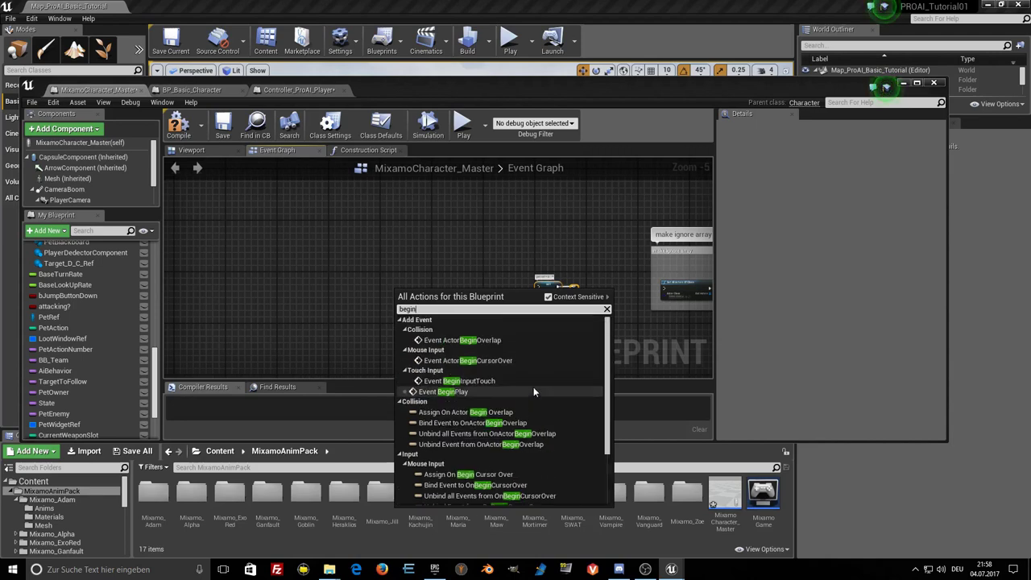
pyautogui.click(439, 393)
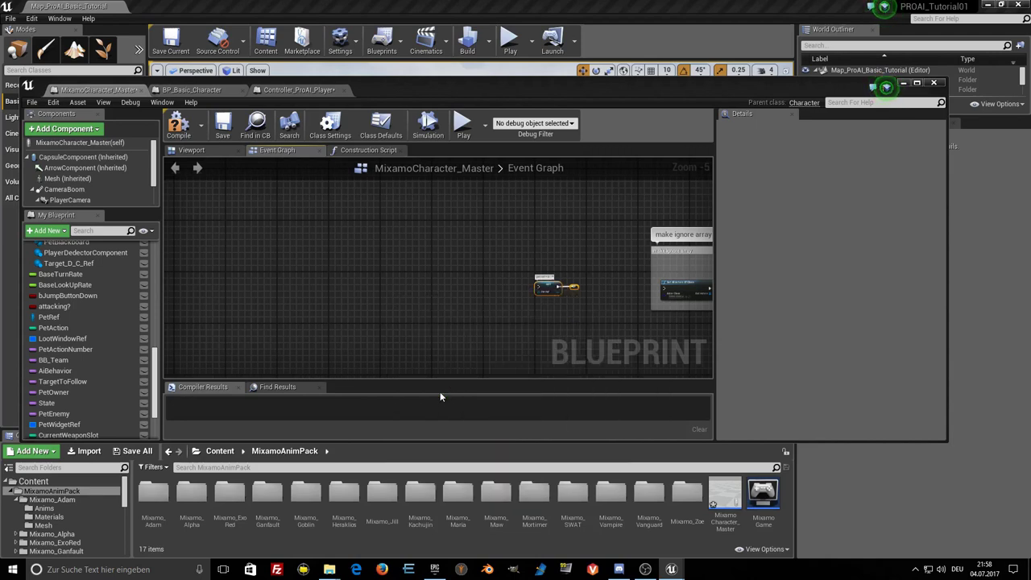
pyautogui.moveTo(412, 295); pyautogui.dragTo(487, 283)
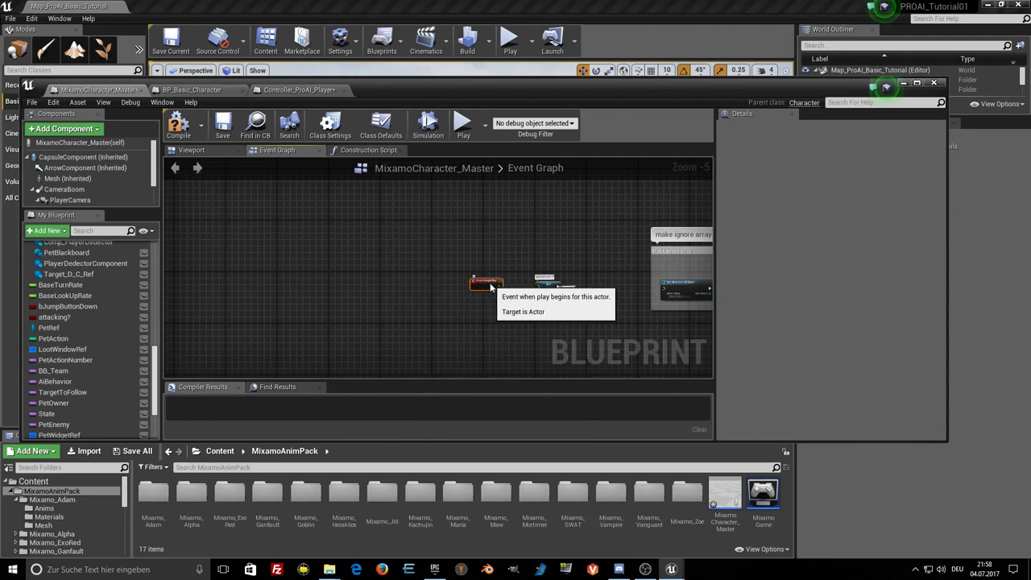
pyautogui.scroll(3, 548, 296)
pyautogui.moveTo(445, 275); pyautogui.dragTo(530, 275)
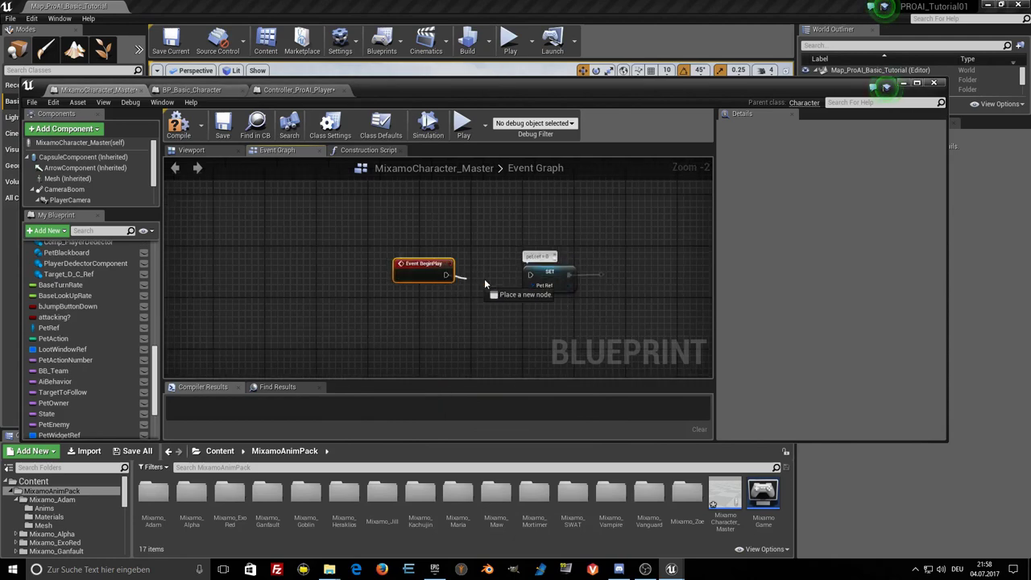
# Move Event BeginPlay and SET next to the ignore-array nodes.
pyautogui.moveTo(554, 327); pyautogui.dragTo(409, 319, button='right')
pyautogui.keyDown('ctrl'); pyautogui.click(400, 269); pyautogui.keyUp('ctrl')
pyautogui.moveTo(400, 269)
pyautogui.mouseDown()
pyautogui.moveTo(522, 276)
pyautogui.moveTo(498, 284)
pyautogui.moveTo(554, 270)
pyautogui.moveTo(596, 280)
pyautogui.mouseUp()
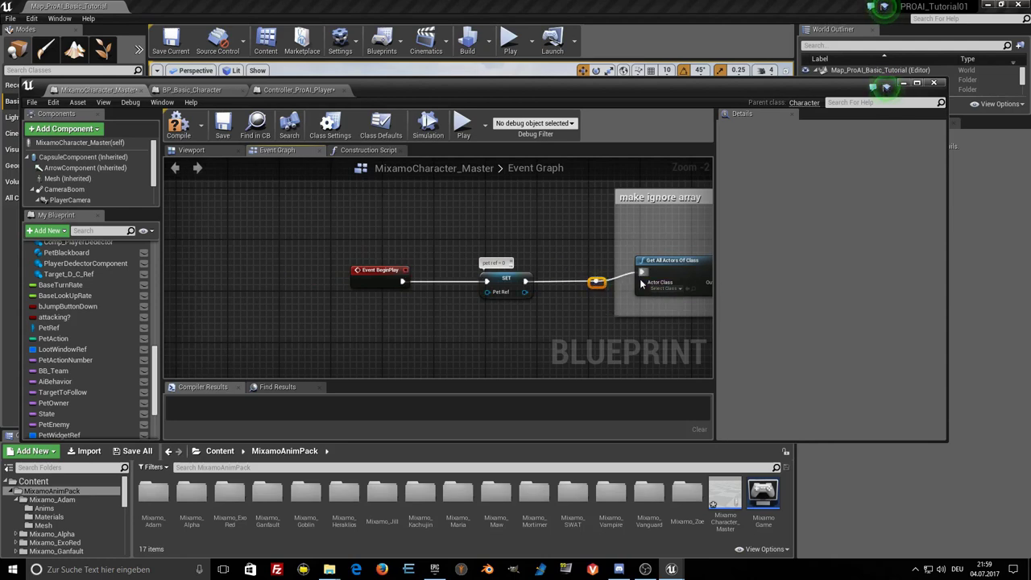
pyautogui.moveTo(622, 327); pyautogui.dragTo(451, 318, button='right')
pyautogui.scroll(-2, 447, 318)
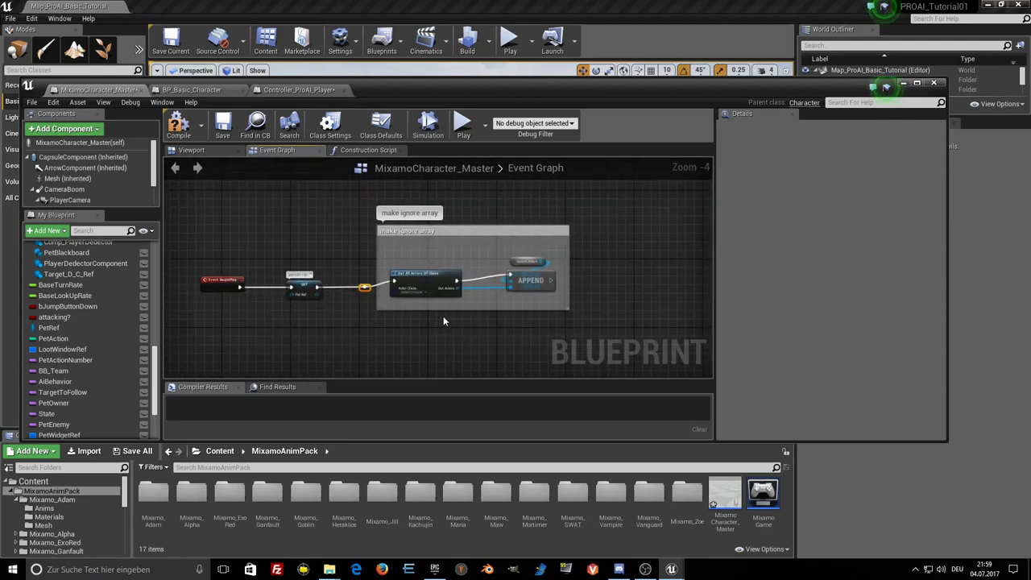
pyautogui.scroll(1, 437, 320)
pyautogui.scroll(2, 530, 239)
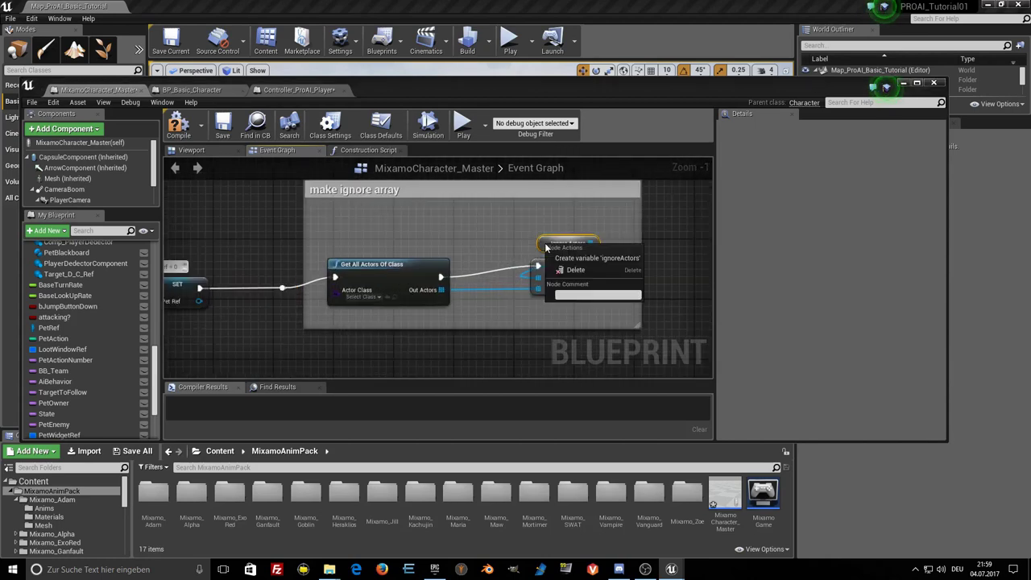
# Create the ignoreActors variable from the pasted node and compile MixamoCharacter_Master.
pyautogui.click(556, 243)
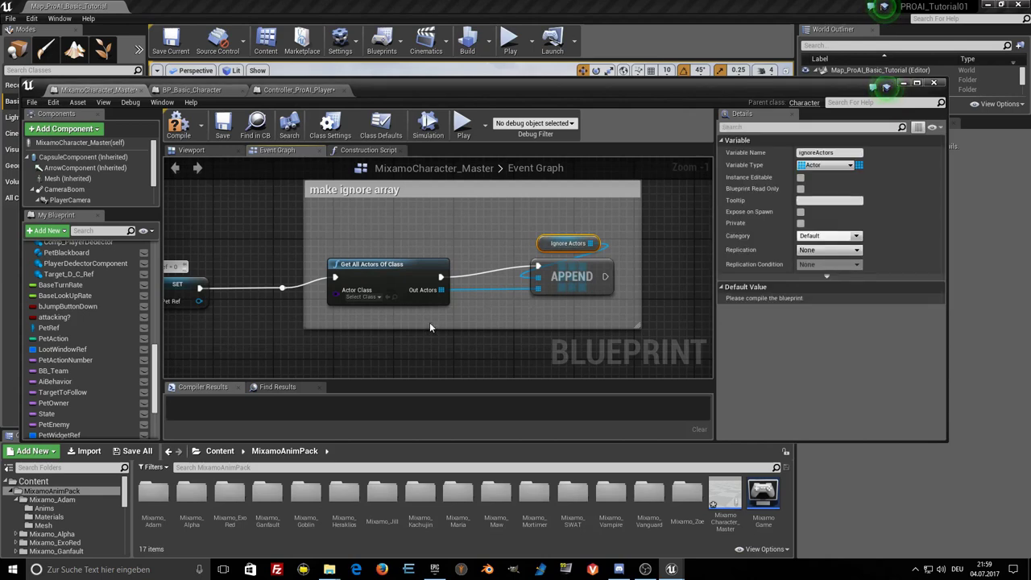
pyautogui.scroll(-2, 430, 322)
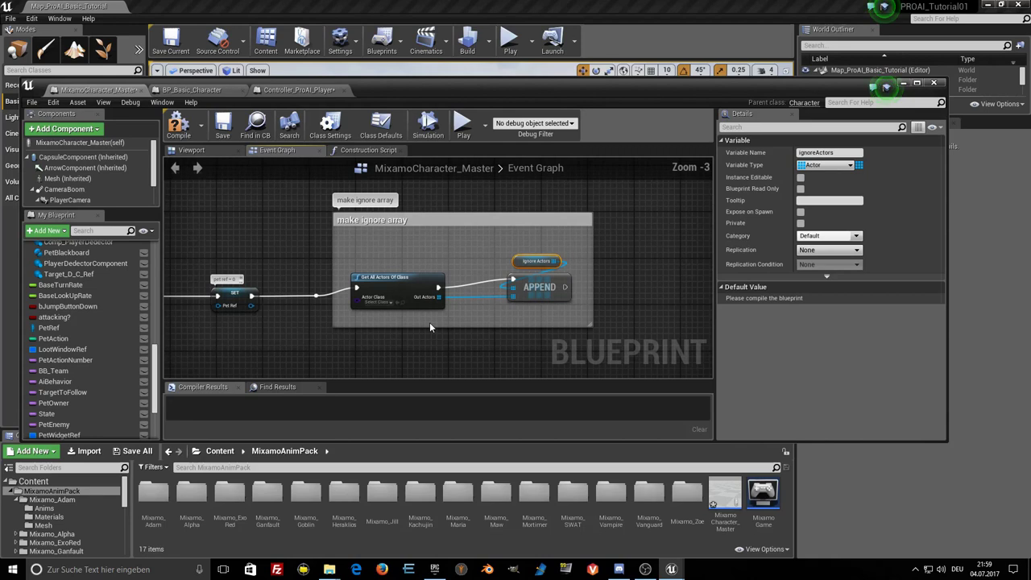
pyautogui.click(179, 135)
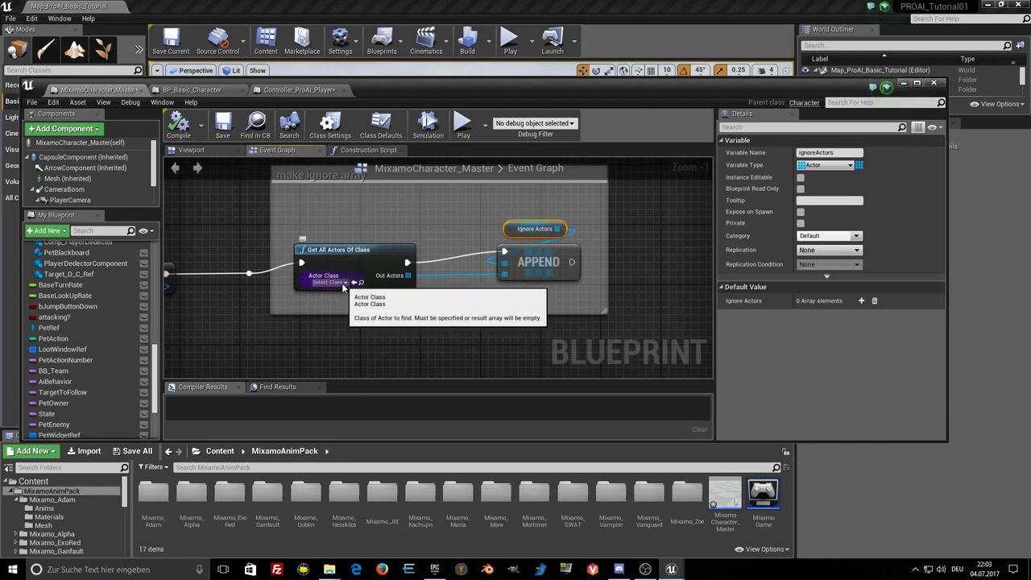
pyautogui.click(334, 282)
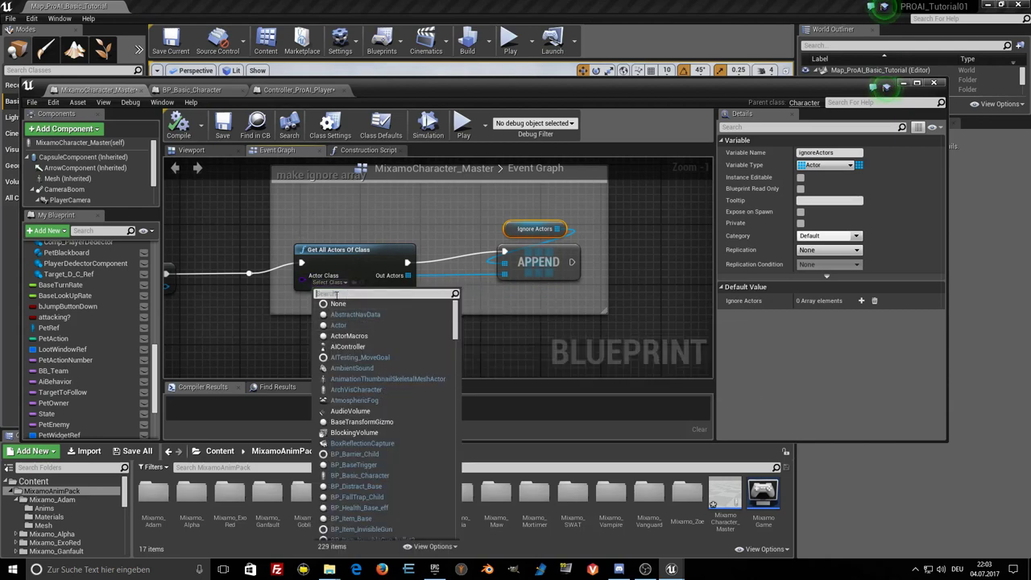
# Set the Actor Class to MixamoCharacter_Master via a 'mixamo' search, then compile.
pyautogui.write('mixamo')
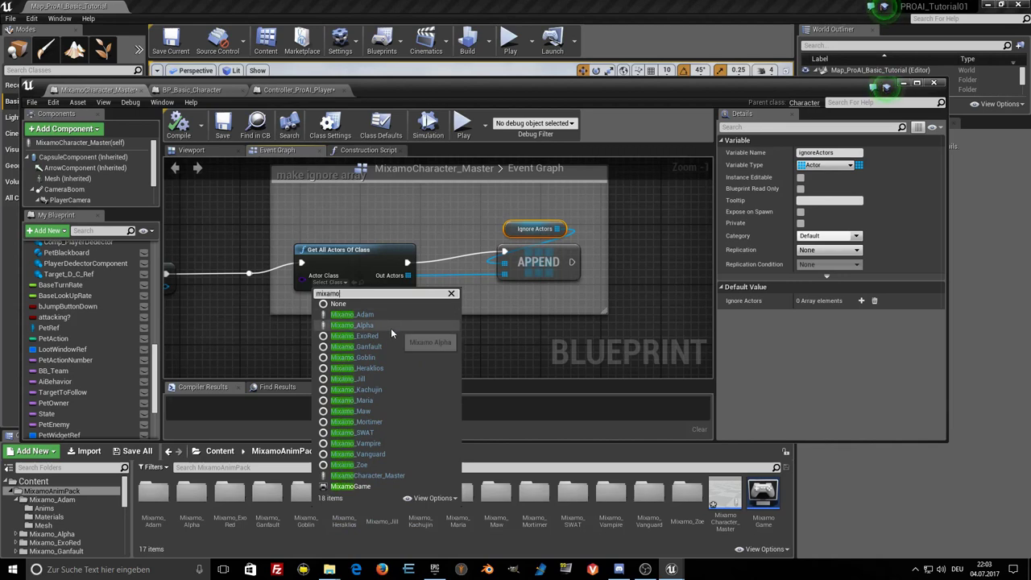
pyautogui.click(352, 476)
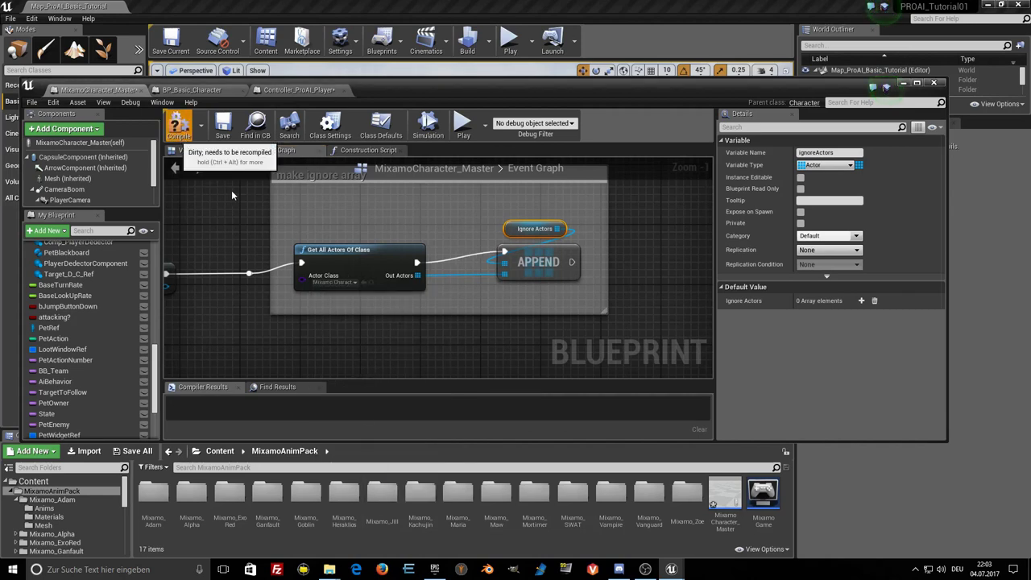
pyautogui.press('F7')
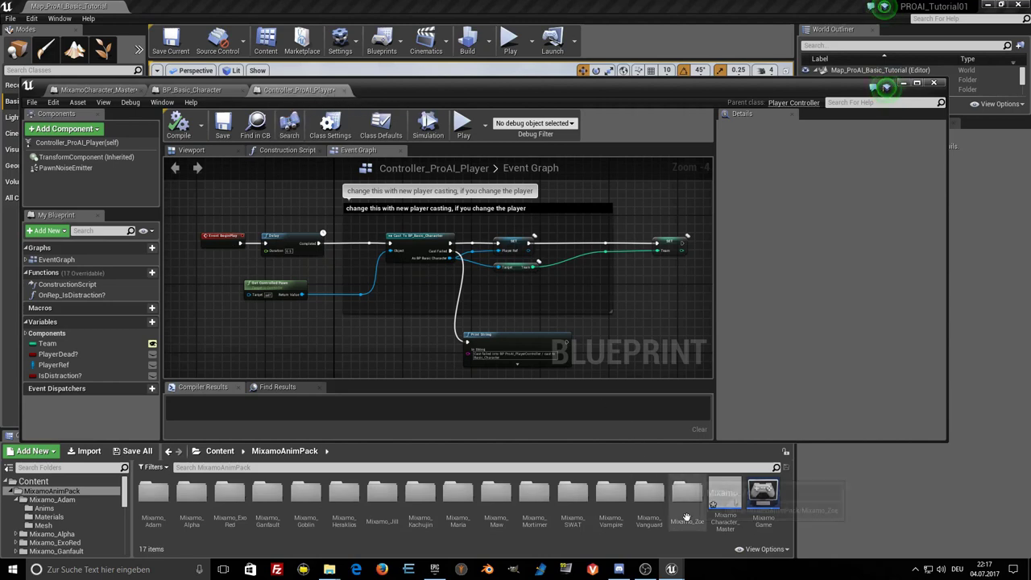
# Create a Blueprint class with PlayerController as parent, found by searching 'controller'.
pyautogui.rightClick(698, 539)
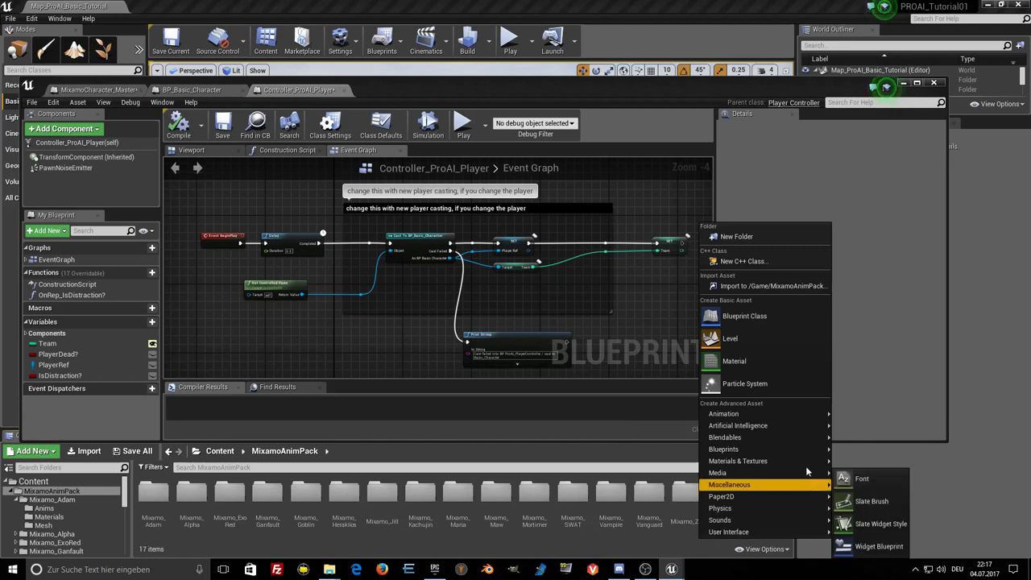
pyautogui.click(748, 316)
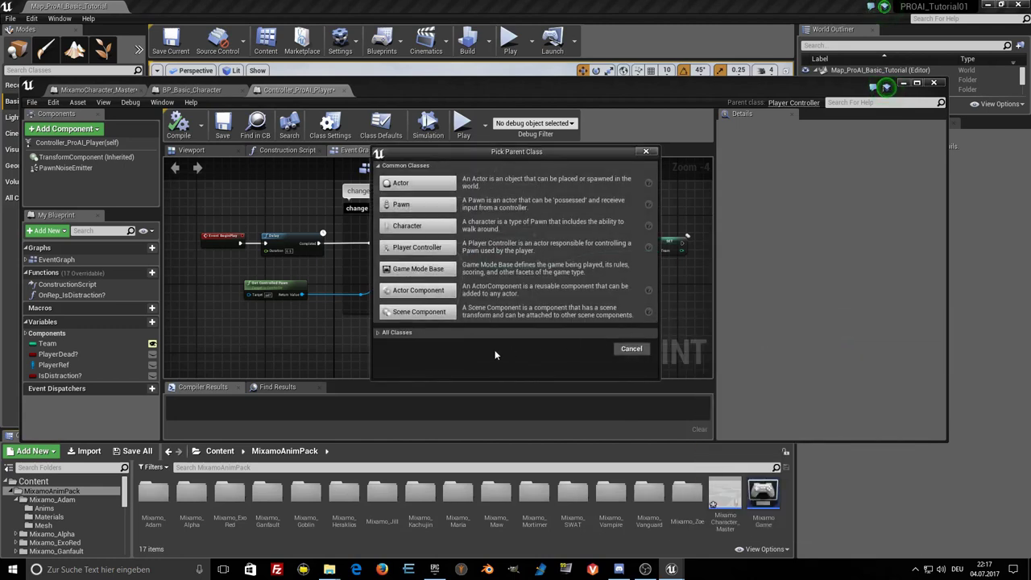
pyautogui.click(379, 332)
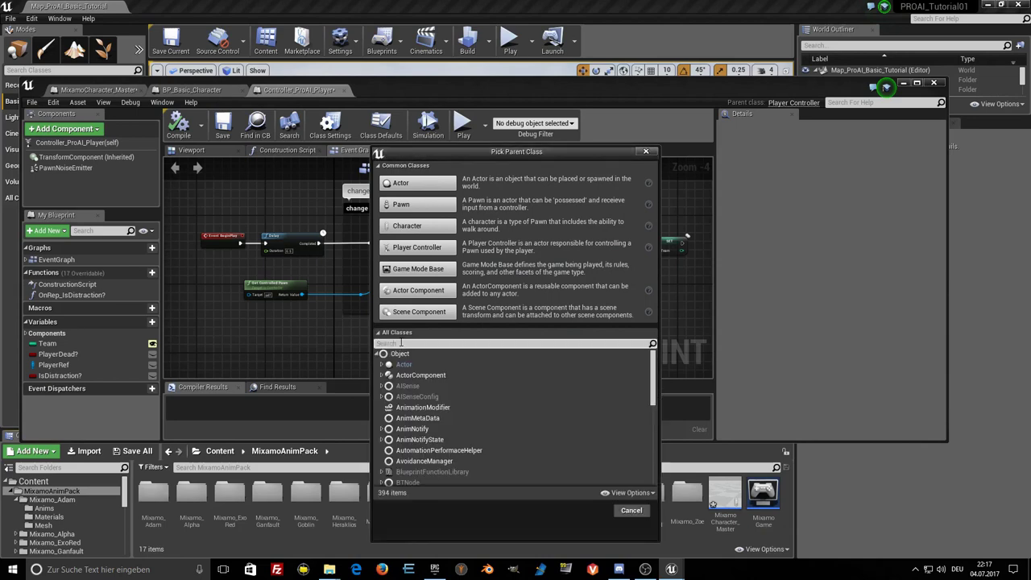
pyautogui.write('c')
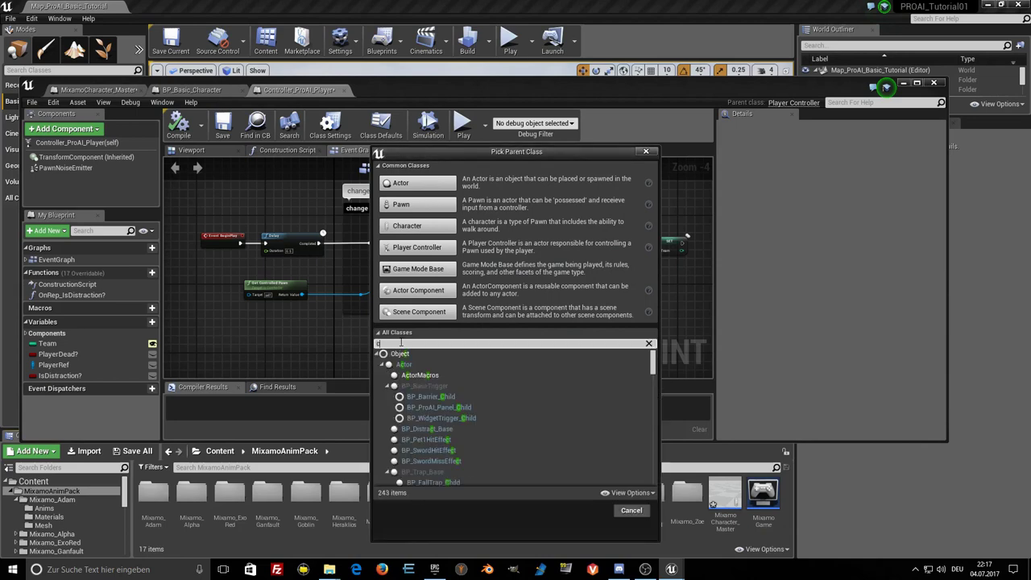
pyautogui.write('ontrolle')
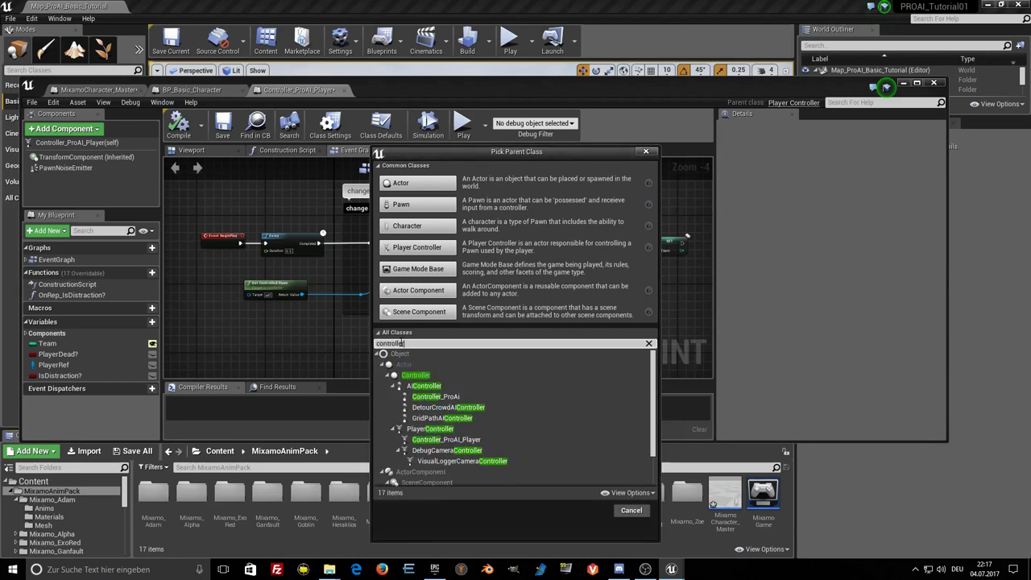
pyautogui.write('r')
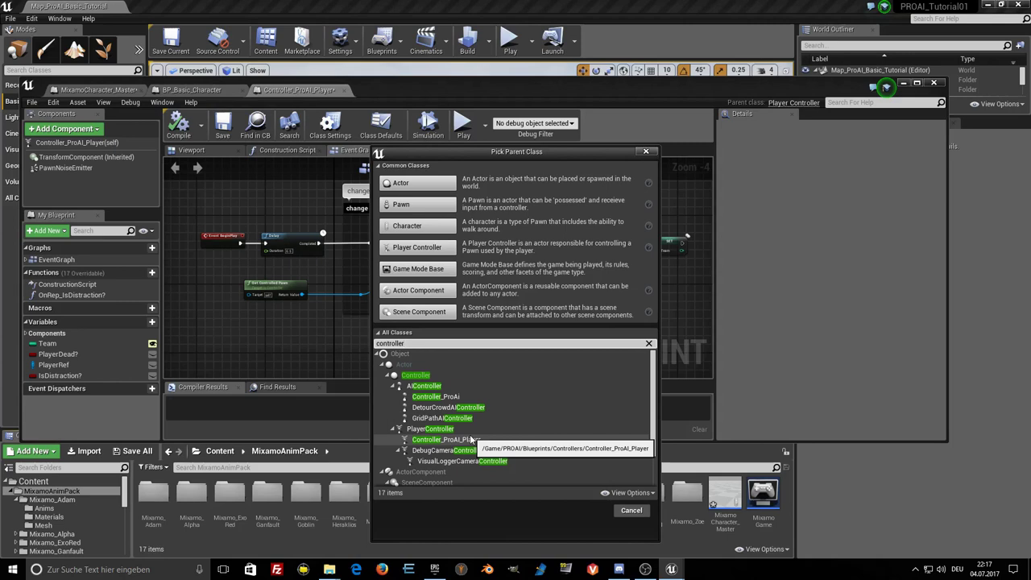
pyautogui.click(416, 376)
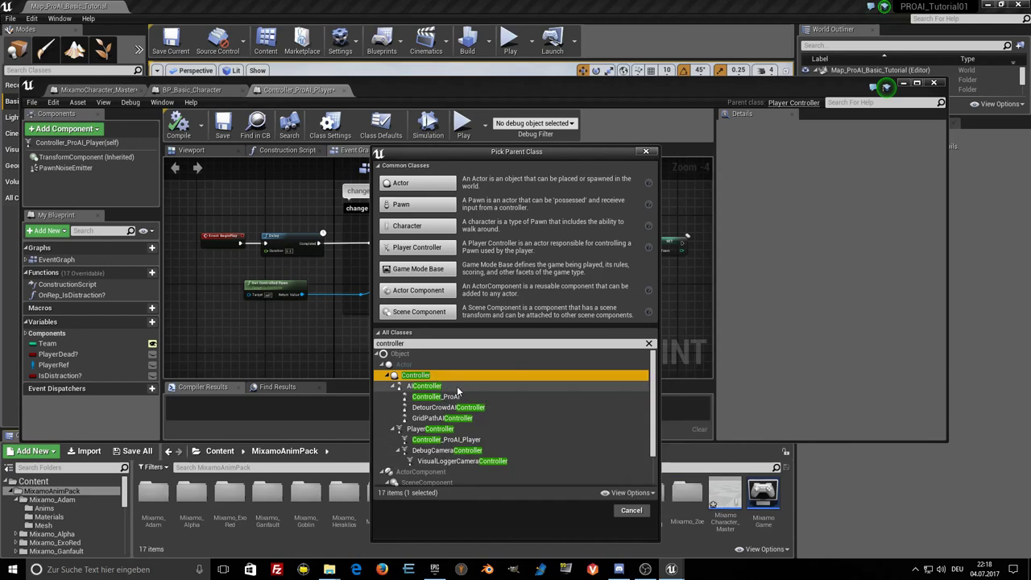
pyautogui.click(443, 432)
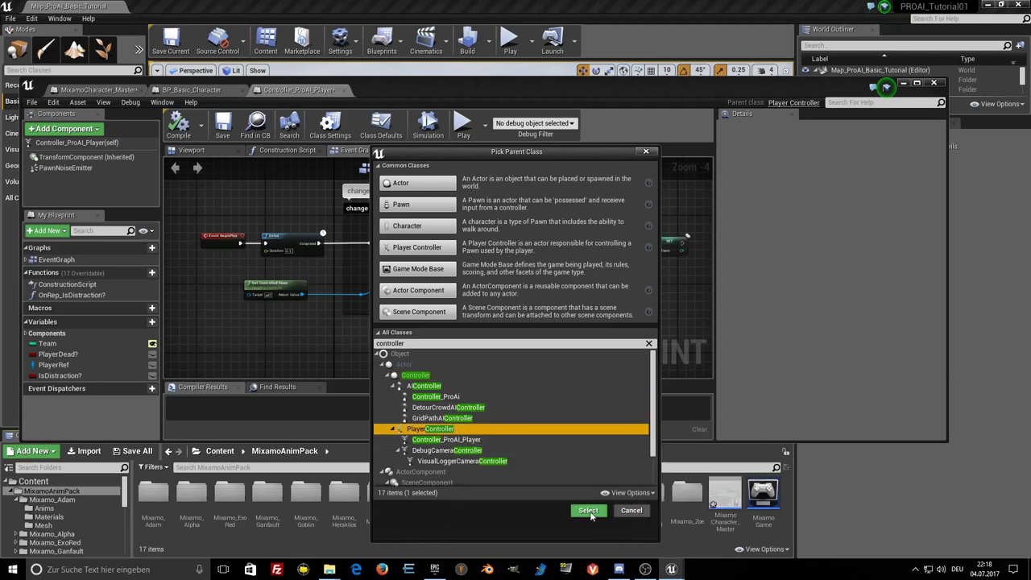
pyautogui.click(589, 510)
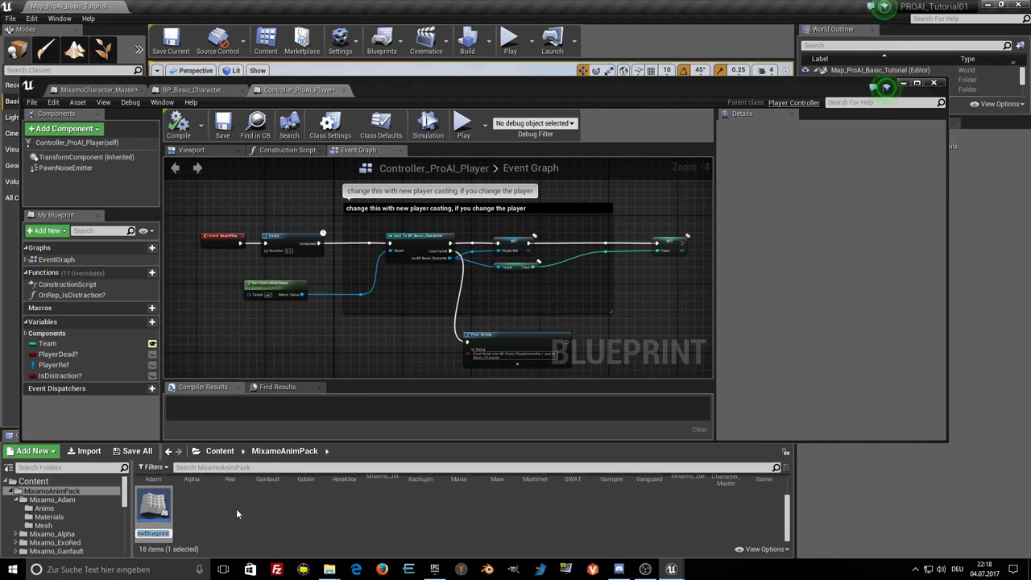
# Name the new Blueprint MixamoPlayerController, open it, and view its Event Graph.
pyautogui.write('Mi')
pyautogui.write('xamo')
pyautogui.write('Player')
pyautogui.write('Controller')
pyautogui.press('Return')
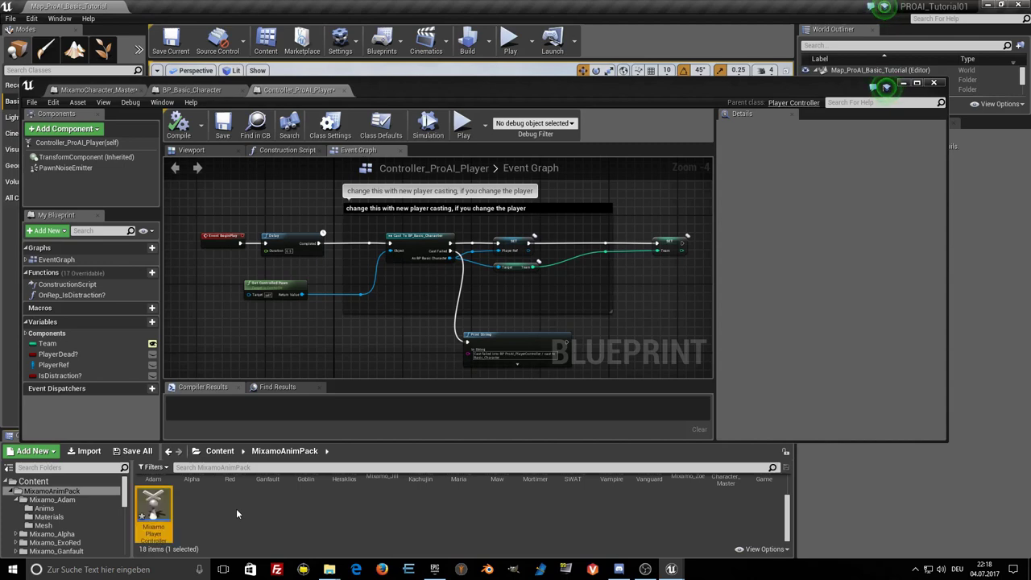
pyautogui.moveTo(156, 504)
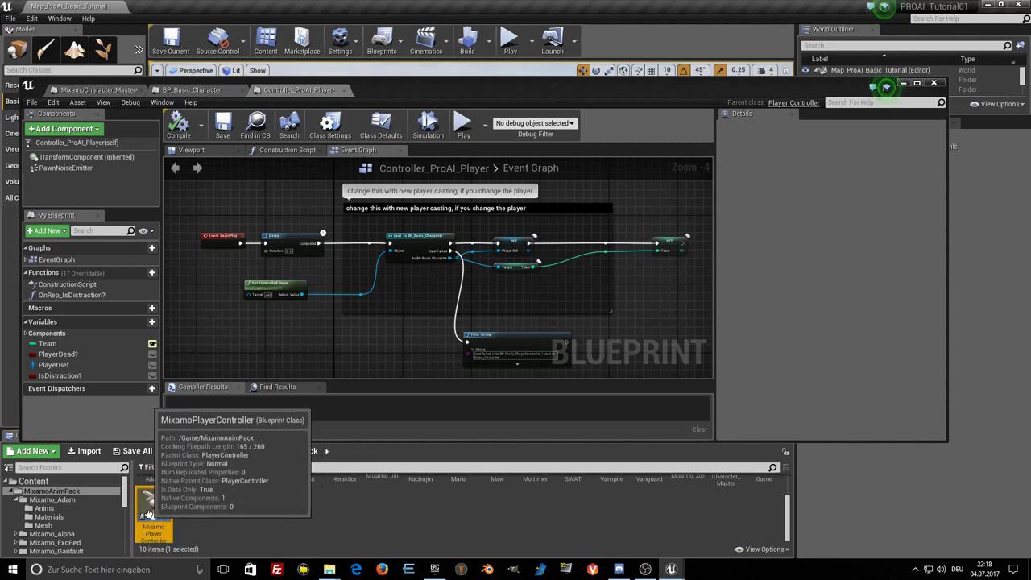
pyautogui.doubleClick(156, 504)
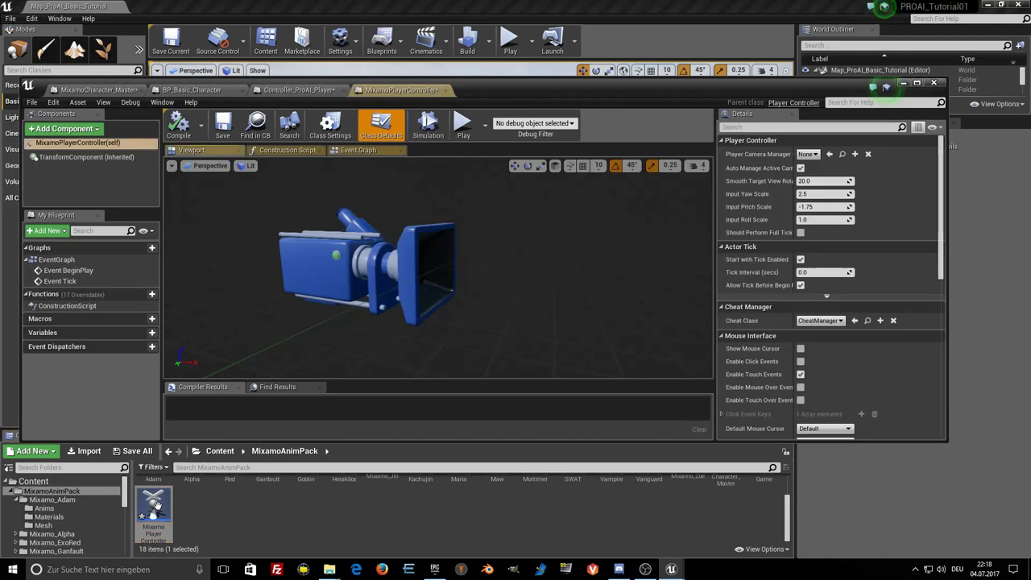
pyautogui.click(288, 151)
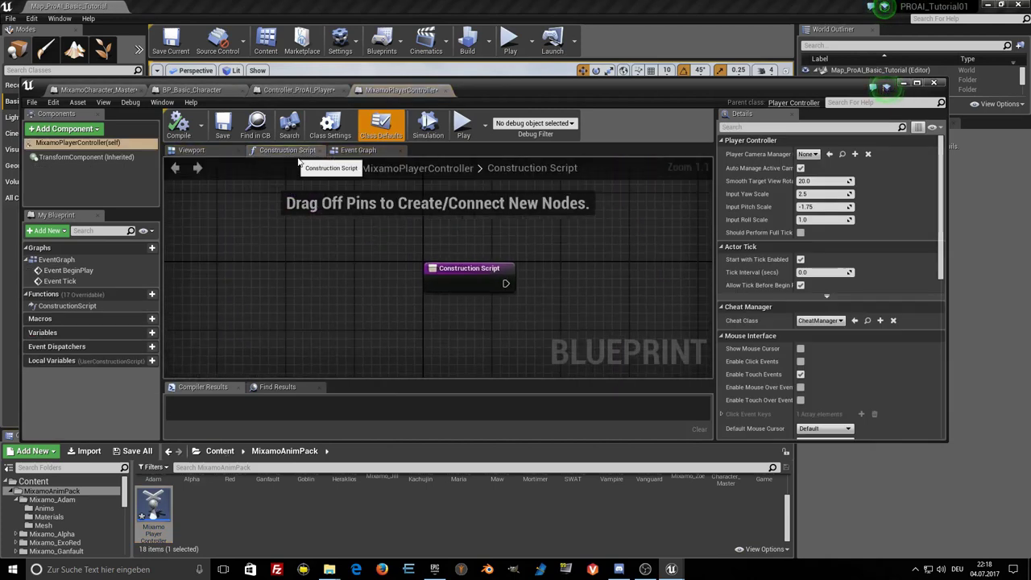
pyautogui.click(361, 151)
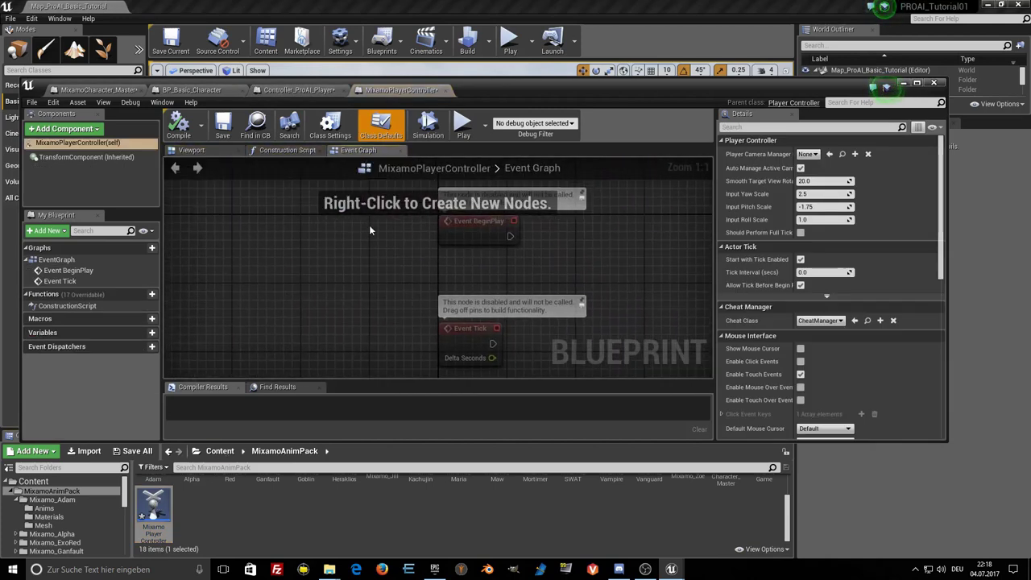
pyautogui.scroll(-7, 369, 225)
pyautogui.moveTo(397, 258); pyautogui.dragTo(299, 310, button='right')
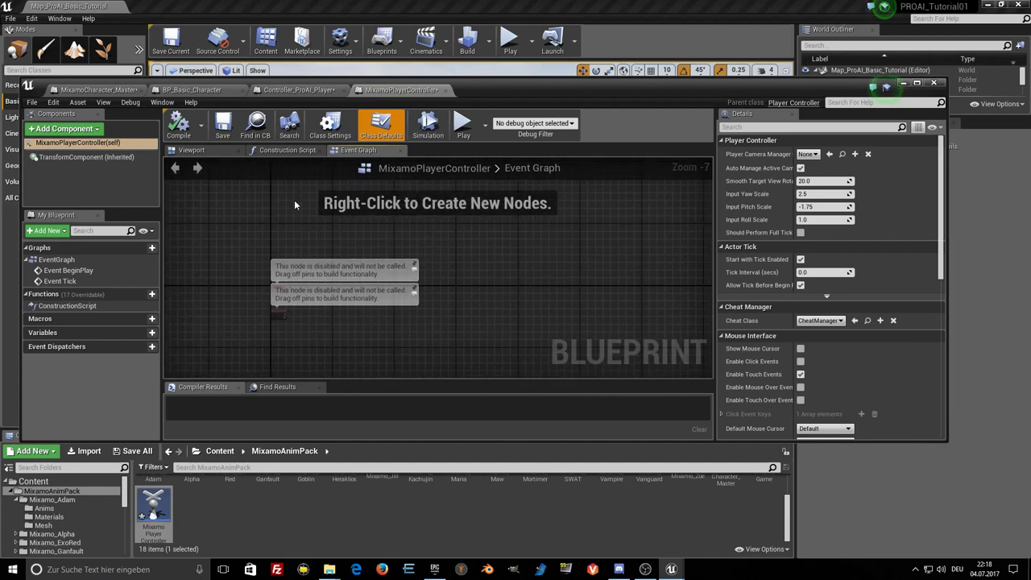
# Select all the node groups in the Controller_ProAI_Player Event Graph for copying.
pyautogui.click(297, 89)
pyautogui.scroll(-4, 364, 226)
pyautogui.scroll(-4, 285, 222)
pyautogui.moveTo(284, 222); pyautogui.dragTo(267, 227, button='right')
pyautogui.moveTo(290, 211); pyautogui.dragTo(419, 369)
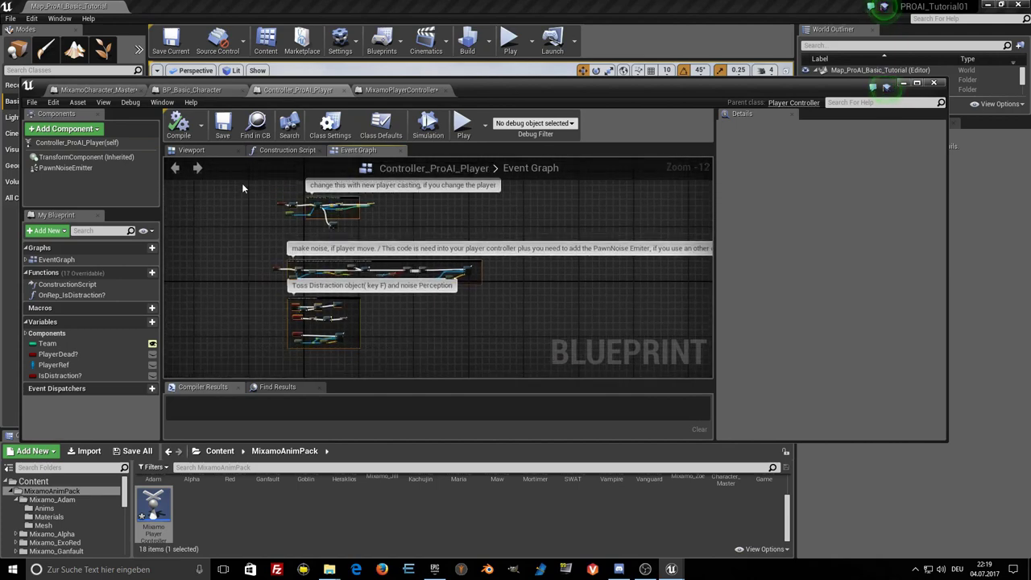
pyautogui.moveTo(249, 191); pyautogui.dragTo(530, 333)
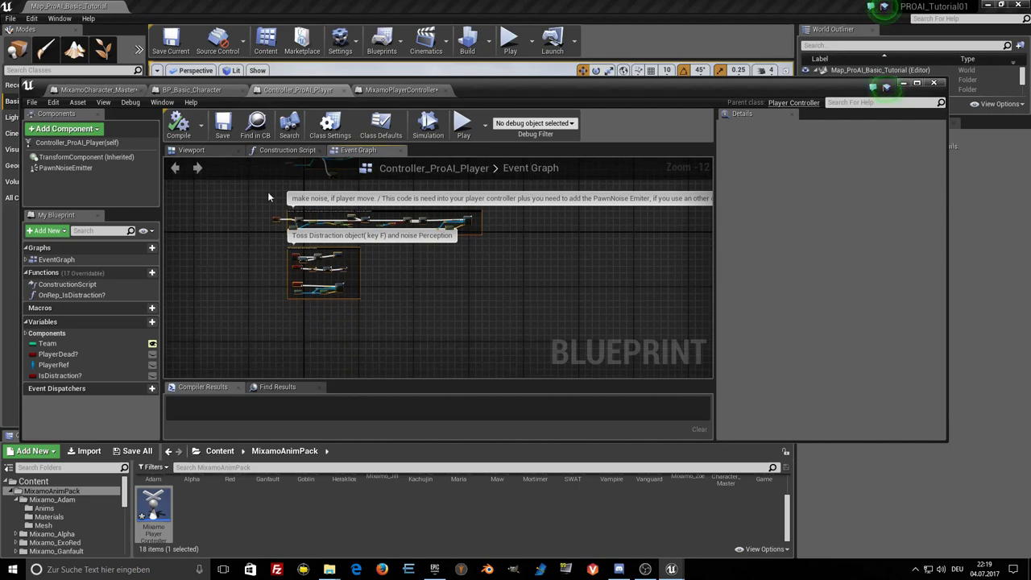
# Paste the copied node groups into the MixamoPlayerController Event Graph and bring them into view.
pyautogui.click(383, 89)
pyautogui.scroll(-2, 317, 242)
pyautogui.scroll(-2, 315, 262)
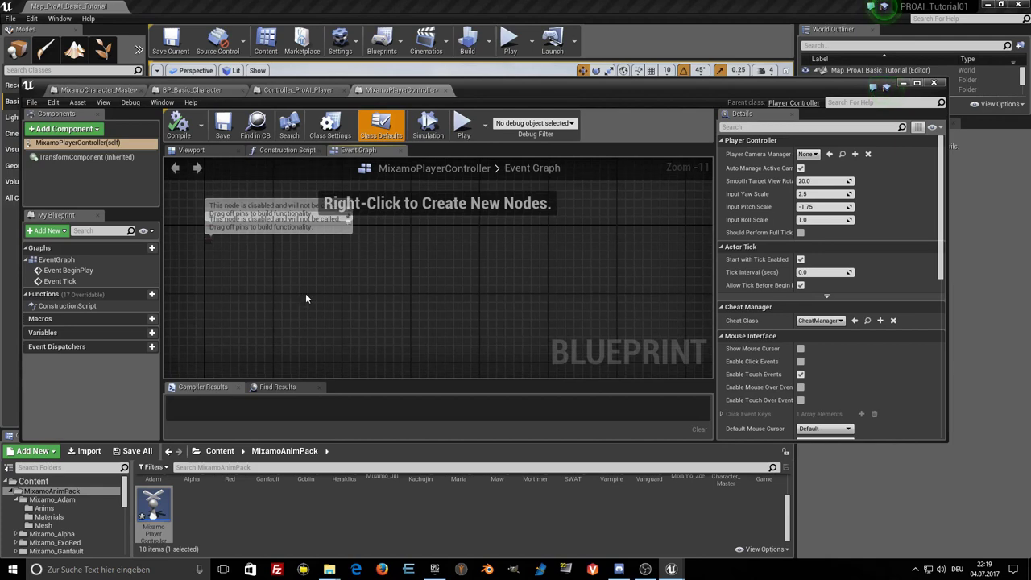
pyautogui.hotkey('ctrl', 'v')
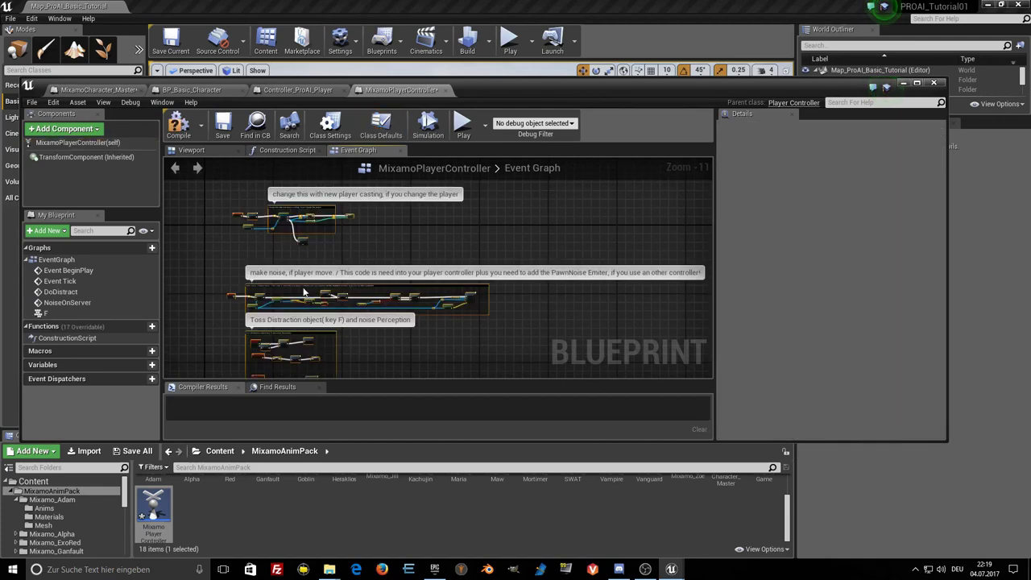
pyautogui.moveTo(205, 247); pyautogui.dragTo(280, 222, button='right')
pyautogui.scroll(1, 280, 222)
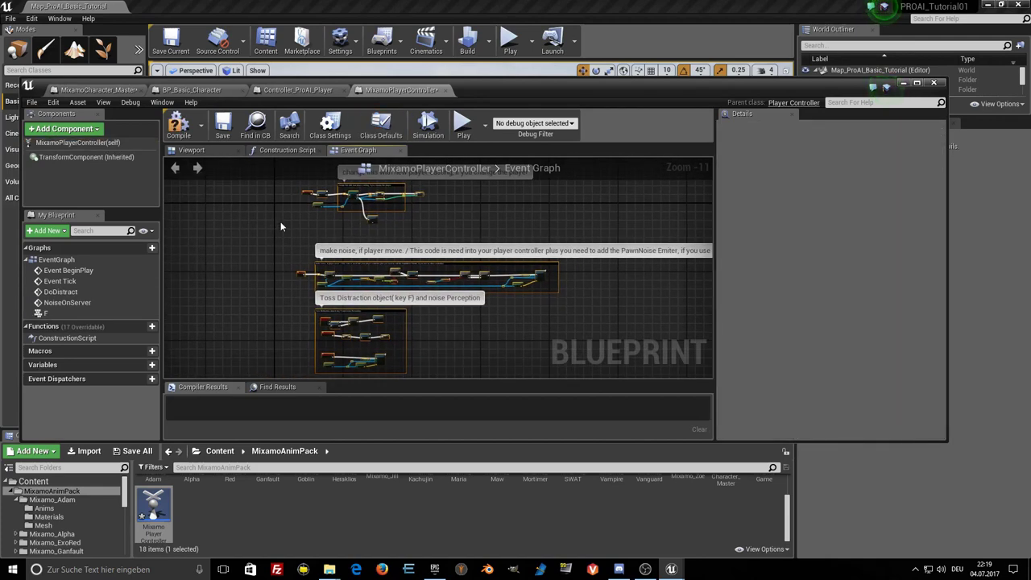
pyautogui.scroll(1, 280, 221)
pyautogui.scroll(2, 414, 253)
pyautogui.scroll(2, 403, 257)
pyautogui.scroll(2, 392, 265)
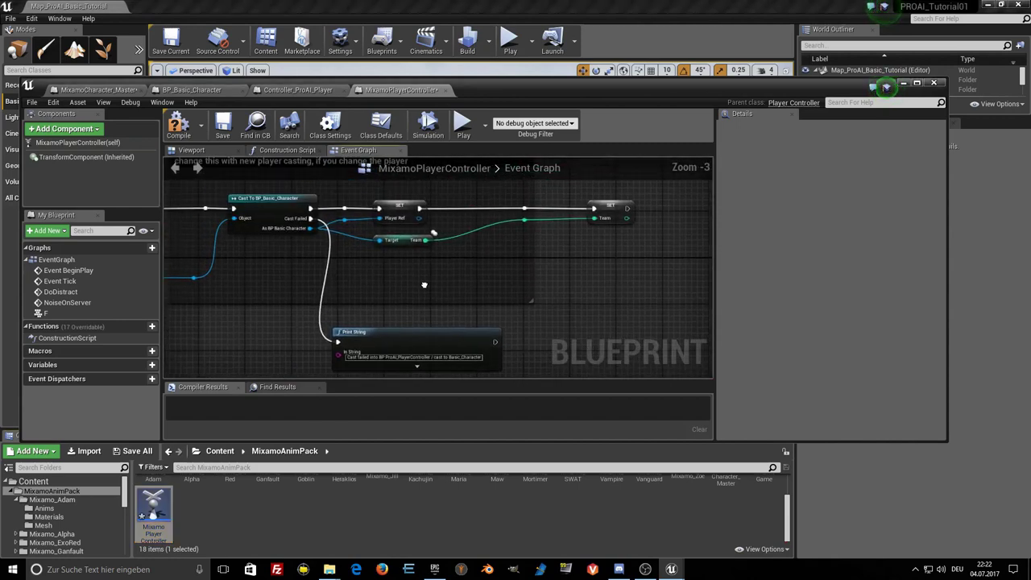
# Delete the pasted Player Ref SET node.
pyautogui.scroll(2, 392, 264)
pyautogui.scroll(1, 431, 234)
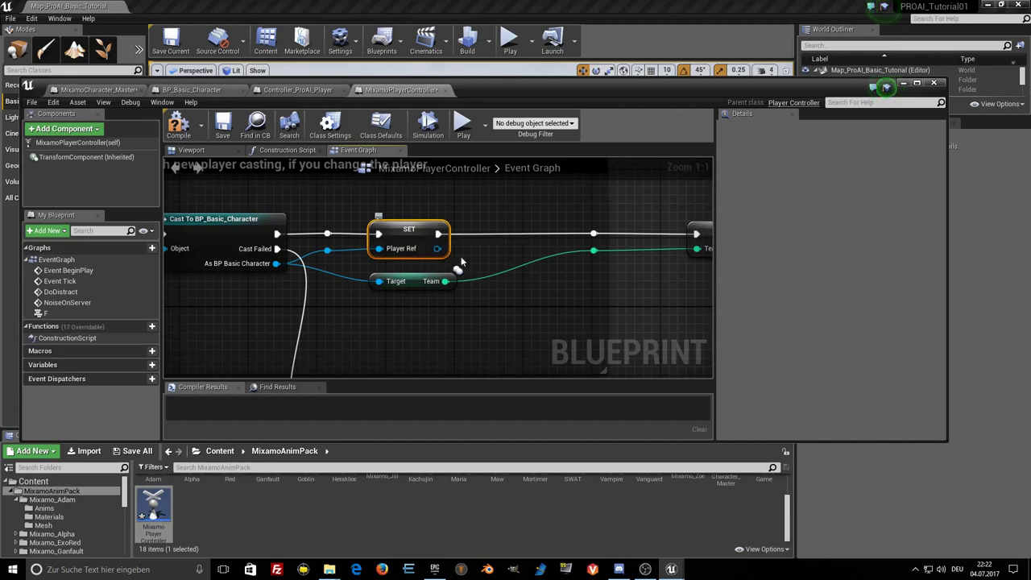
pyautogui.press('Delete')
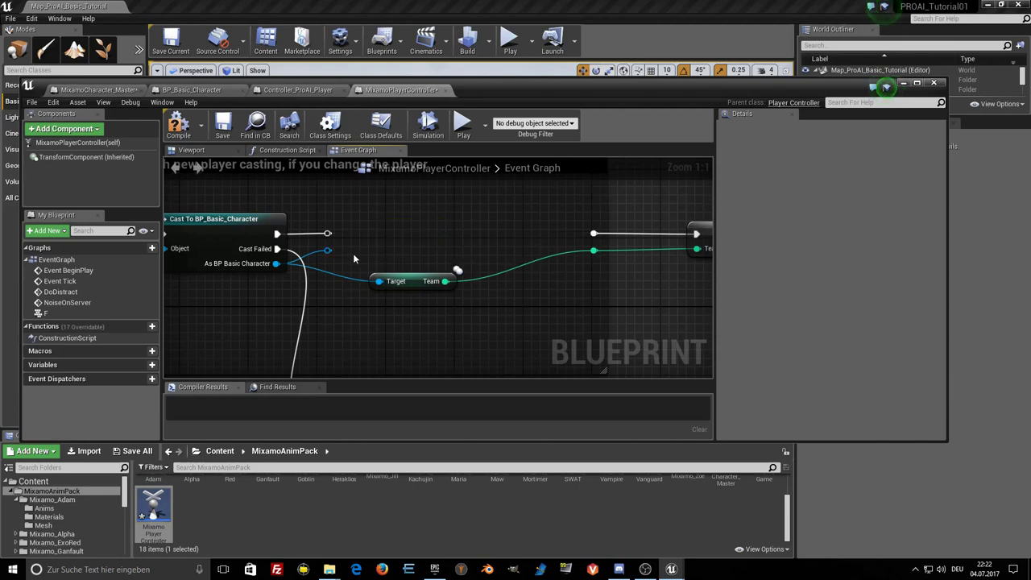
pyautogui.scroll(-2, 353, 253)
pyautogui.scroll(-1, 369, 243)
pyautogui.moveTo(247, 308); pyautogui.dragTo(285, 293, button='right')
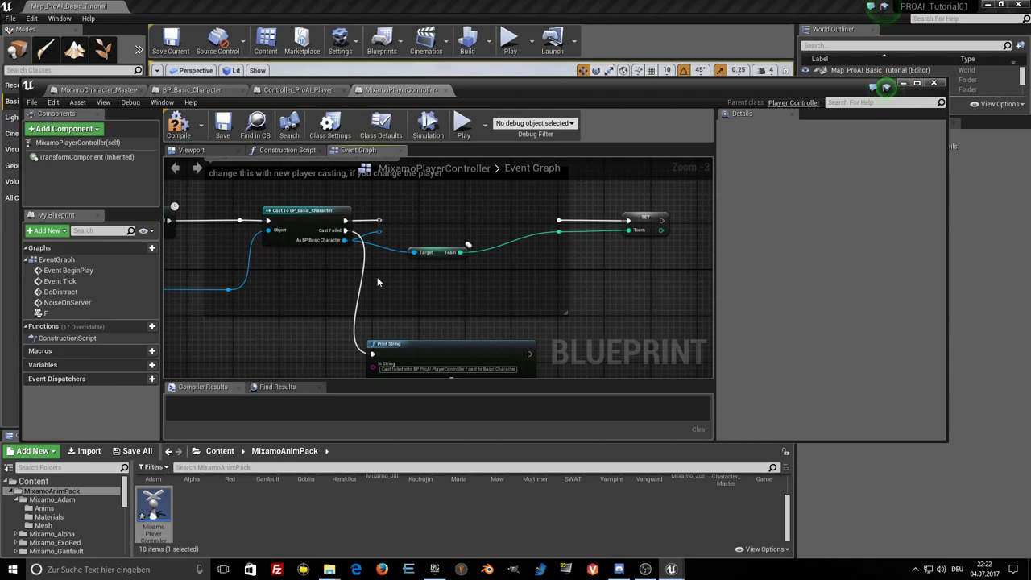
# Replace the BP_Basic_Character cast with a Cast To MixamoCharacter_Master fed by the pawn reference.
pyautogui.click(289, 233)
pyautogui.moveTo(228, 288); pyautogui.dragTo(282, 294)
pyautogui.write('m')
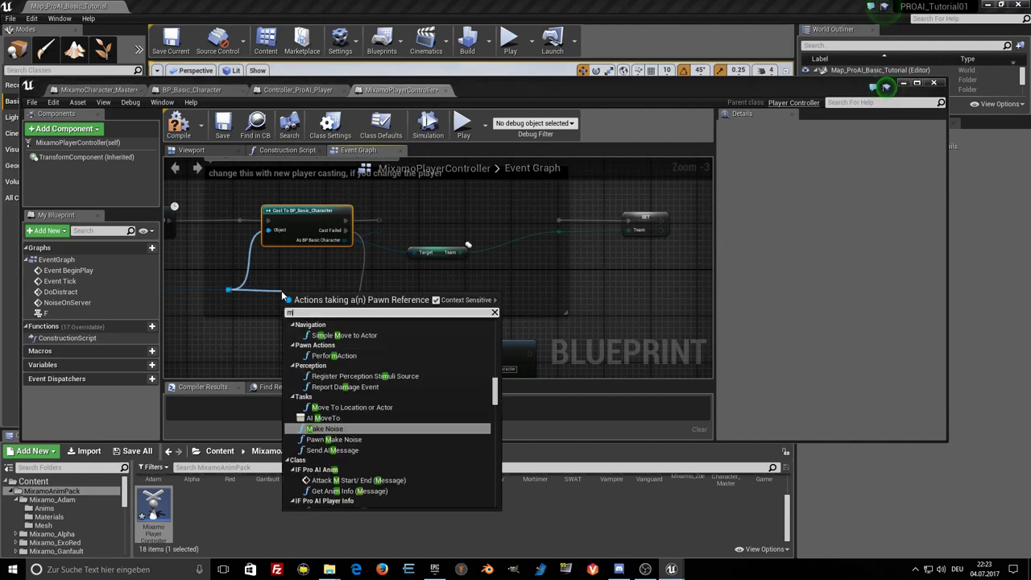
pyautogui.write('ixamo')
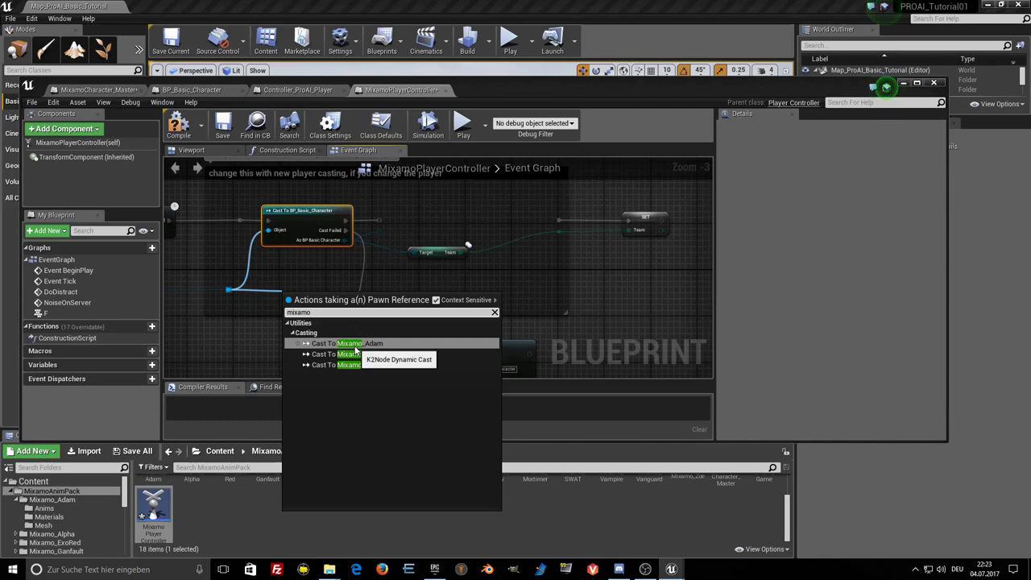
pyautogui.click(376, 364)
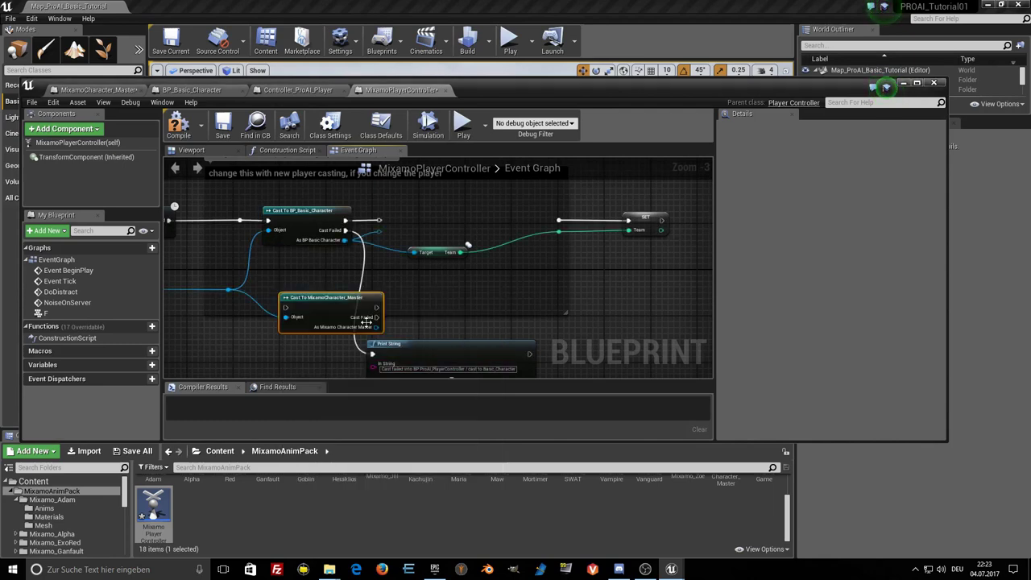
pyautogui.moveTo(321, 311); pyautogui.dragTo(308, 284)
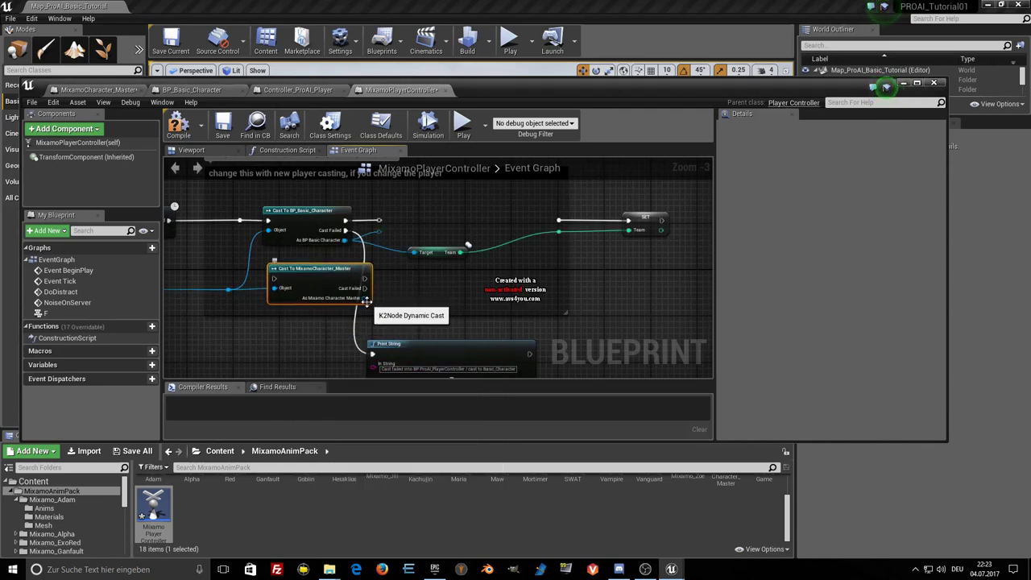
pyautogui.click(326, 235)
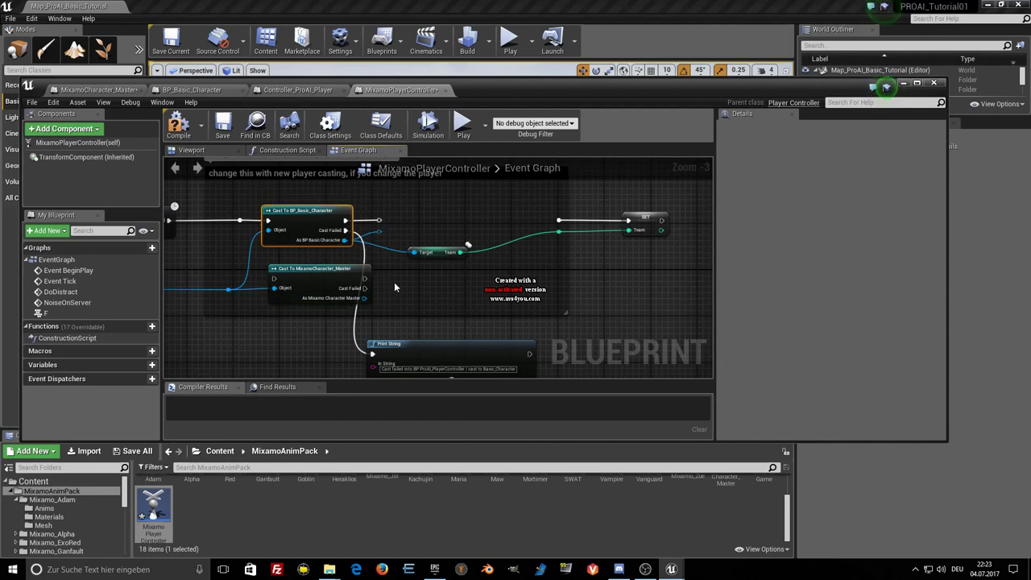
pyautogui.press('Delete')
pyautogui.moveTo(301, 286); pyautogui.dragTo(288, 227)
pyautogui.moveTo(228, 288); pyautogui.dragTo(258, 229)
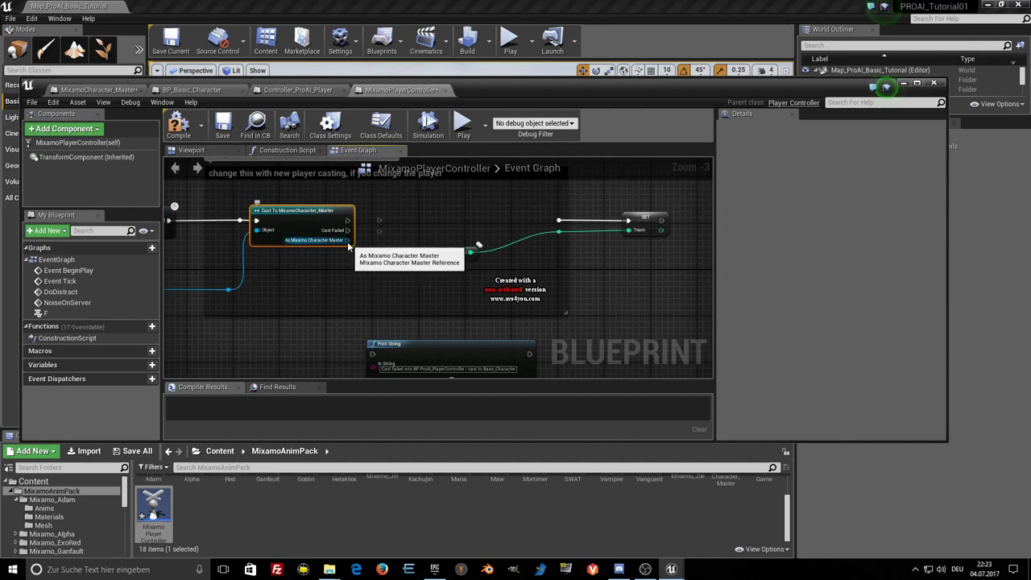
# Feed Set Team from a Get Team on the cast output, removing the old node, and promote the output to a variable.
pyautogui.moveTo(347, 240); pyautogui.dragTo(381, 236)
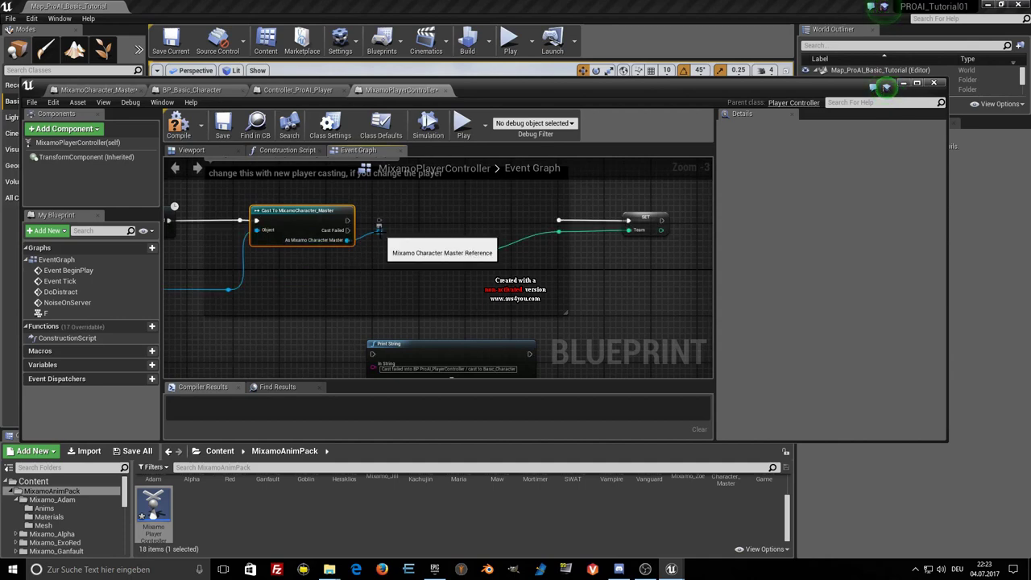
pyautogui.moveTo(380, 233); pyautogui.dragTo(399, 274)
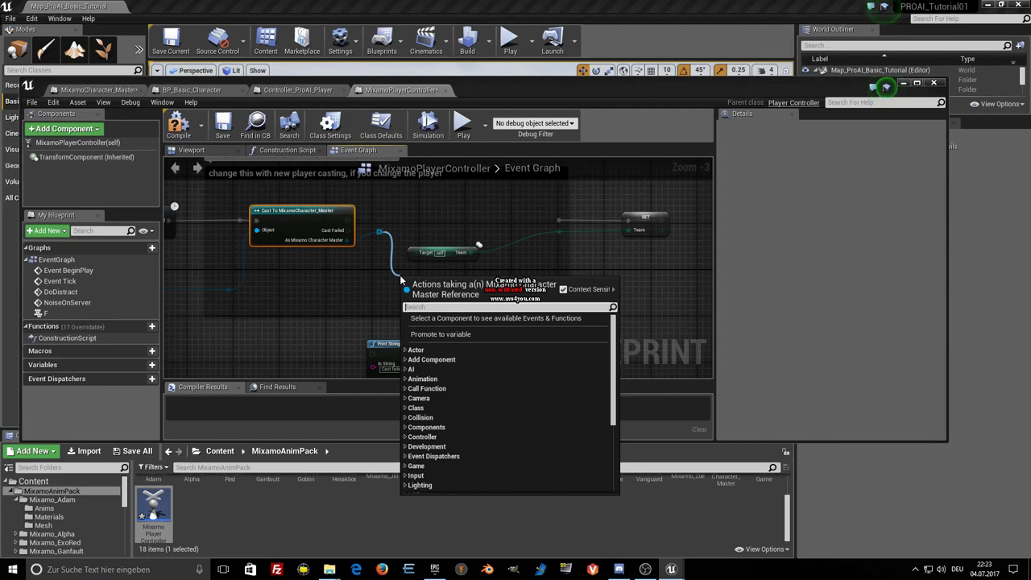
pyautogui.write('team')
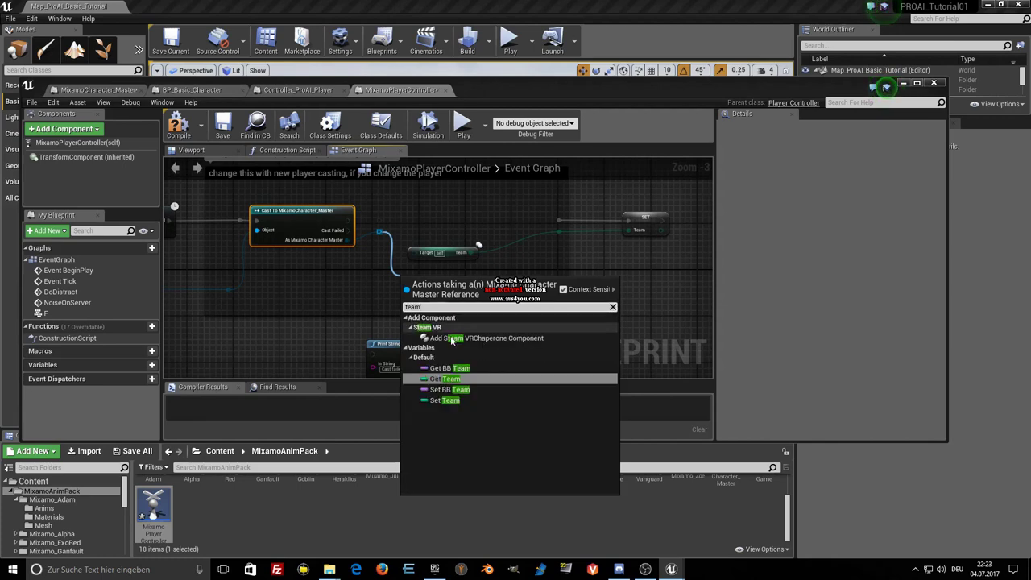
pyautogui.press('Return')
pyautogui.moveTo(456, 281); pyautogui.dragTo(563, 232)
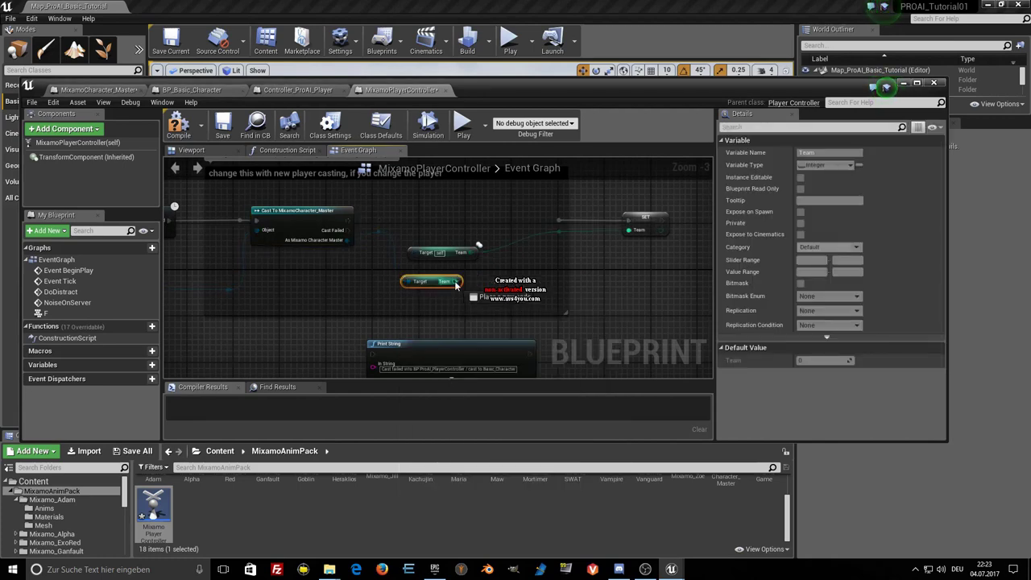
pyautogui.click(439, 253)
pyautogui.press('Delete')
pyautogui.moveTo(435, 285); pyautogui.dragTo(457, 262)
pyautogui.moveTo(348, 241)
pyautogui.mouseDown()
pyautogui.moveTo(369, 231)
pyautogui.moveTo(404, 246)
pyautogui.moveTo(387, 225)
pyautogui.moveTo(410, 221)
pyautogui.mouseUp()
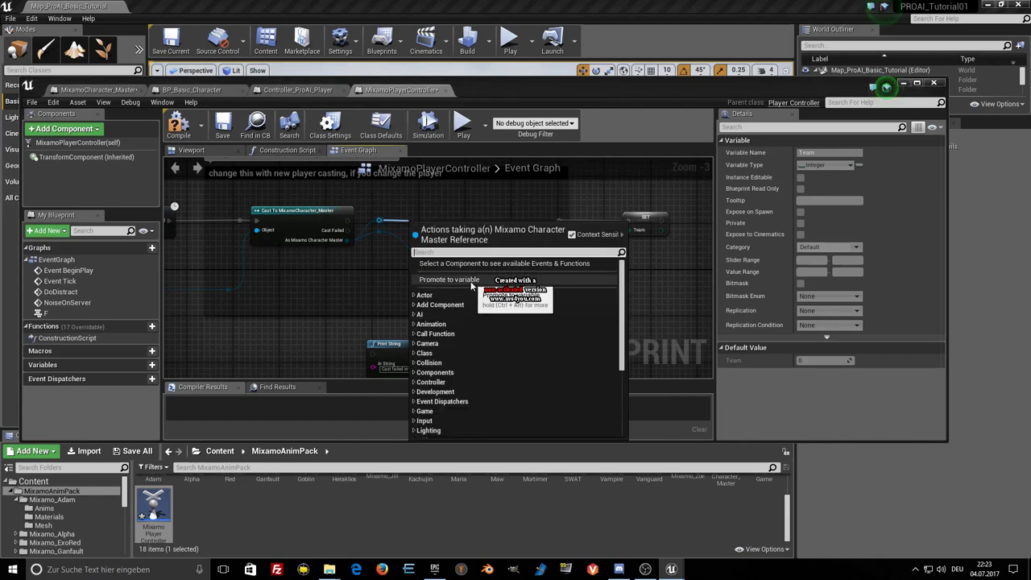
pyautogui.click(439, 281)
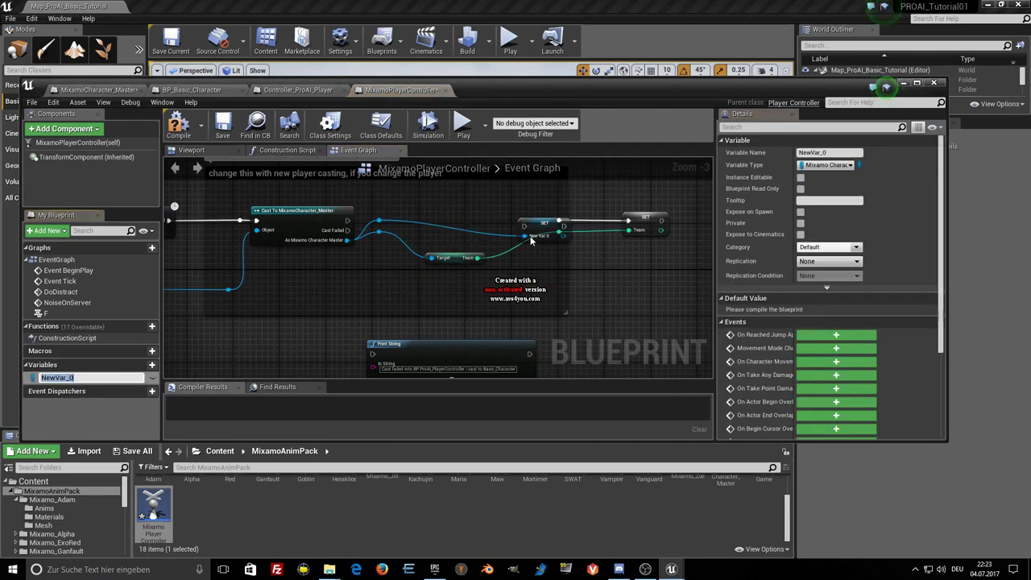
# Wire the new SET node's execution between the Mixamo cast and Set Team.
pyautogui.moveTo(538, 227); pyautogui.dragTo(445, 216)
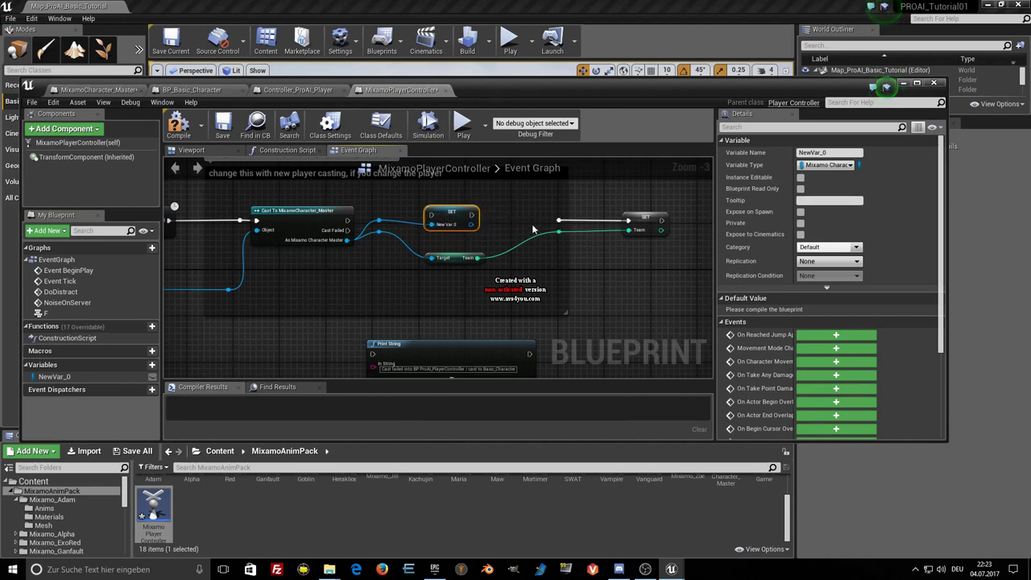
pyautogui.moveTo(473, 214); pyautogui.dragTo(558, 220)
pyautogui.moveTo(430, 214); pyautogui.dragTo(348, 224)
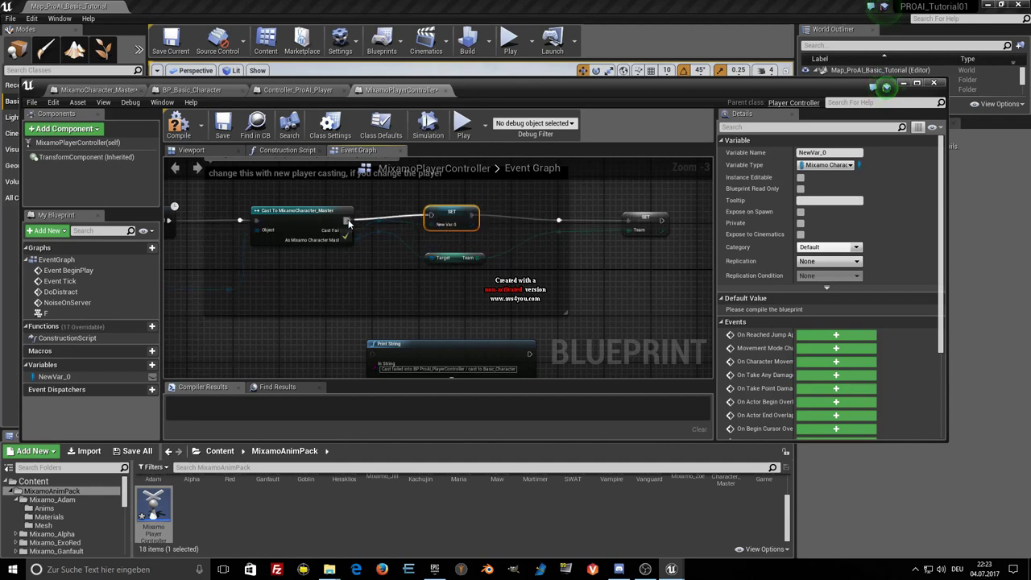
pyautogui.moveTo(451, 214); pyautogui.dragTo(463, 216)
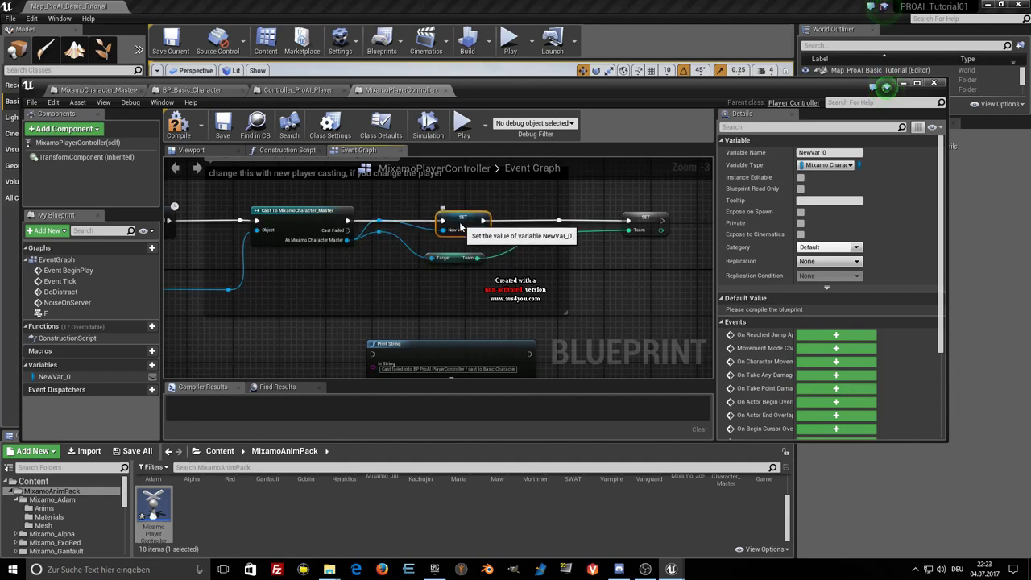
# Rename NewVar_0 to PlayerRef and compile the controller blueprint.
pyautogui.click(65, 377)
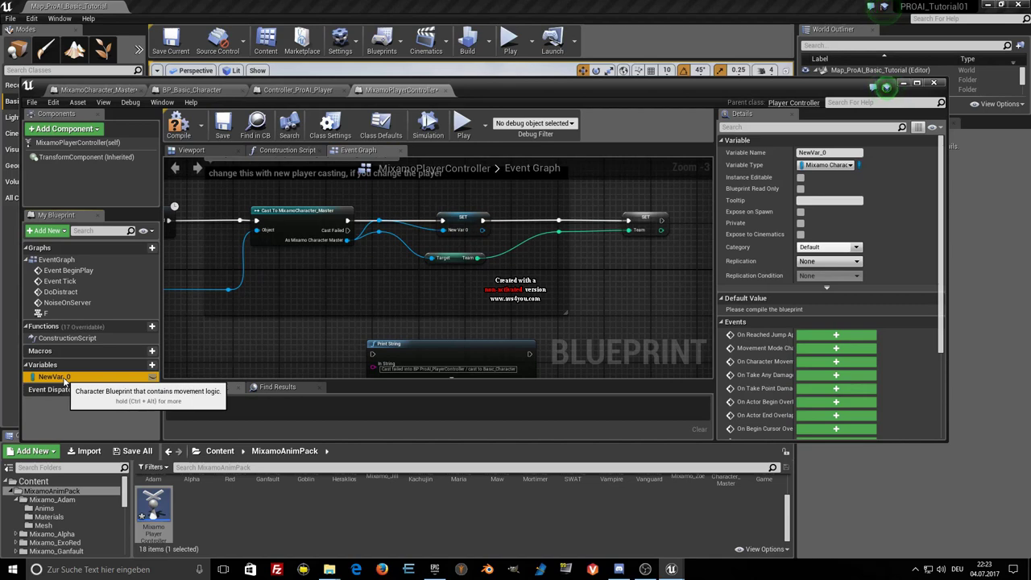
pyautogui.click(64, 377)
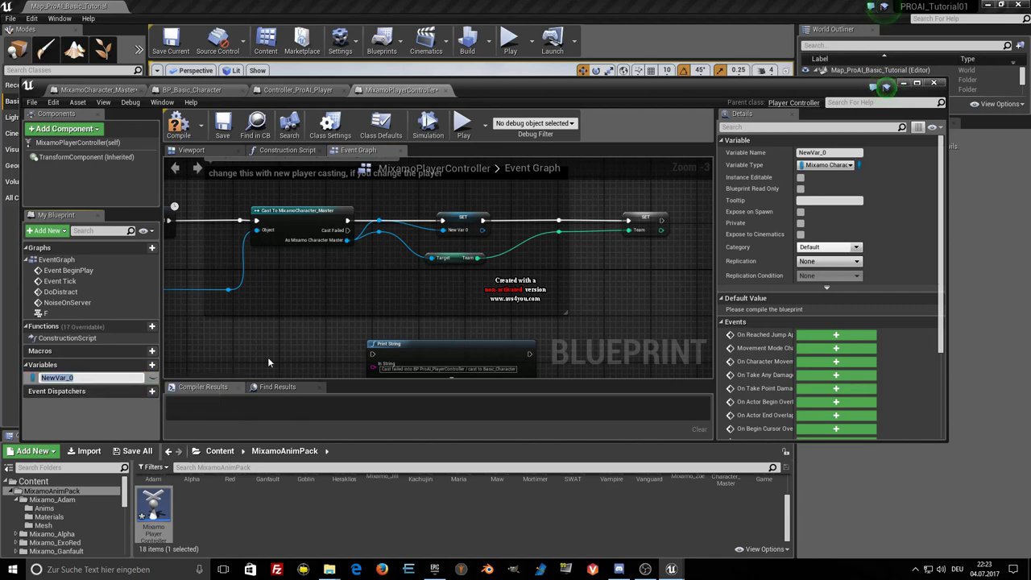
pyautogui.write('PlayerRef')
pyautogui.press('Return')
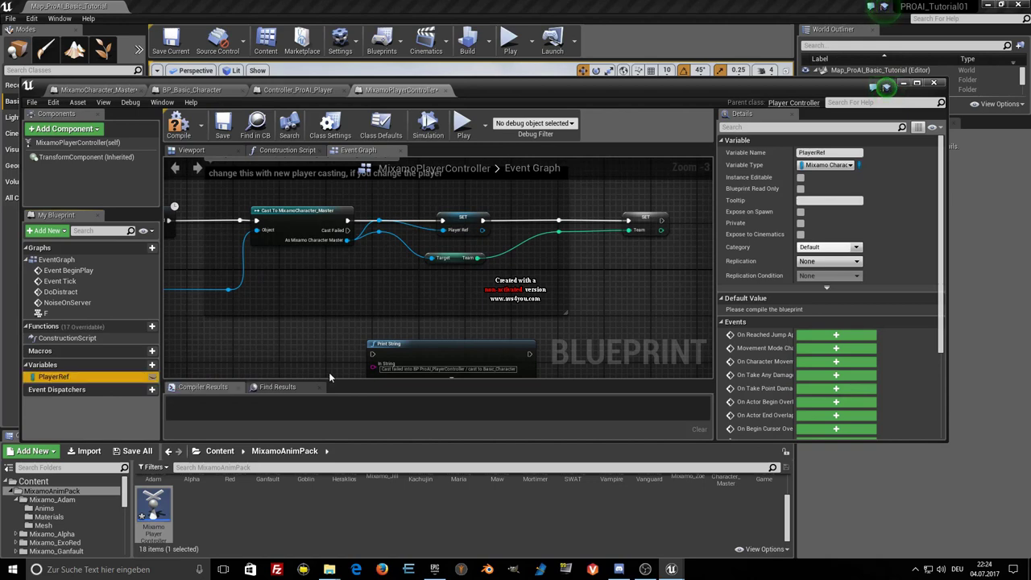
pyautogui.click(179, 130)
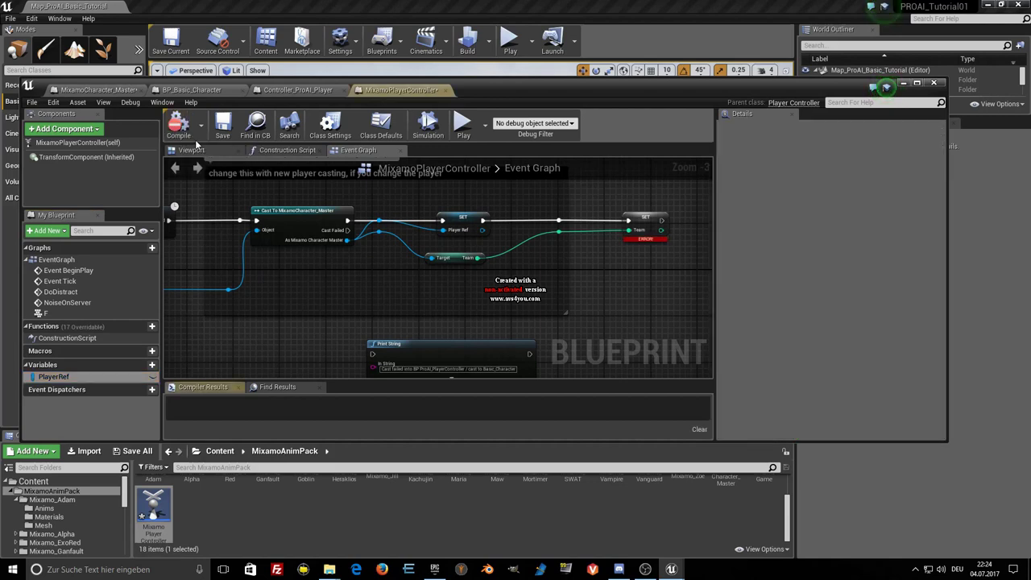
# Create the missing Team variable from the erroring Set Team node.
pyautogui.moveTo(311, 220); pyautogui.dragTo(479, 312, button='right')
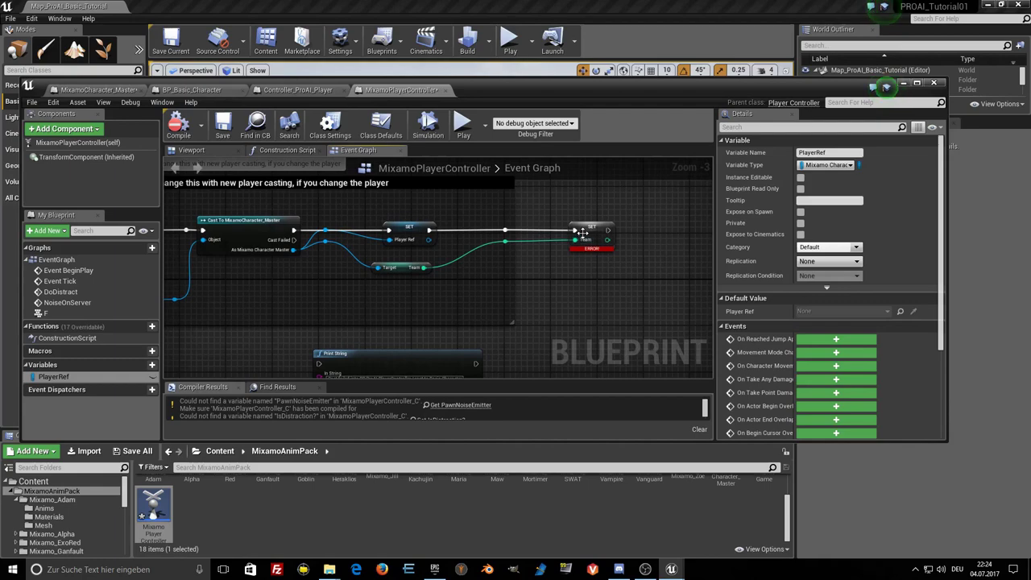
pyautogui.rightClick(581, 234)
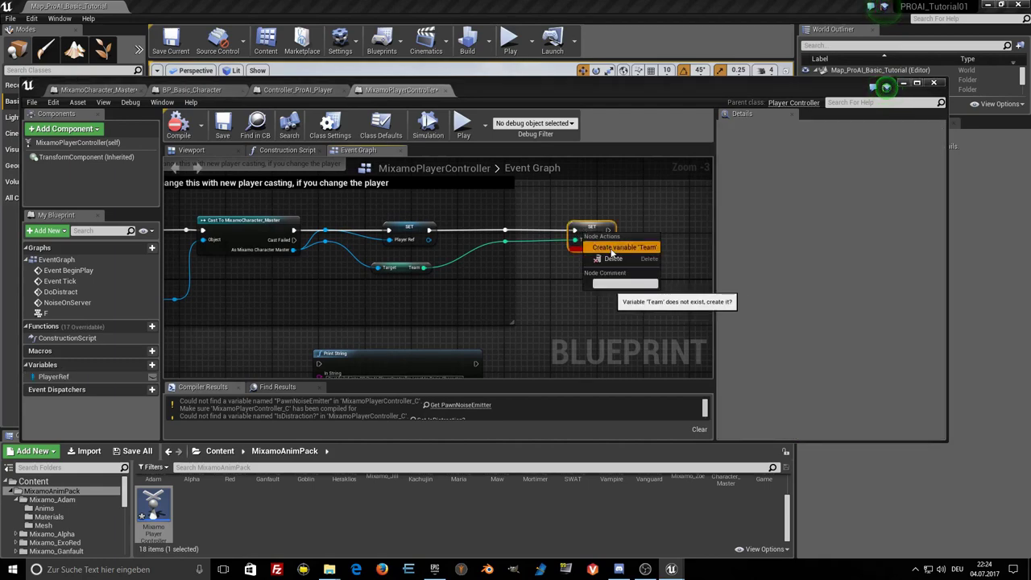
pyautogui.click(620, 247)
pyautogui.moveTo(486, 305); pyautogui.dragTo(532, 268, button='right')
# Create the missing IsDistraction? variable from its erroring SET node.
pyautogui.scroll(-1, 532, 268)
pyautogui.scroll(-1, 553, 236)
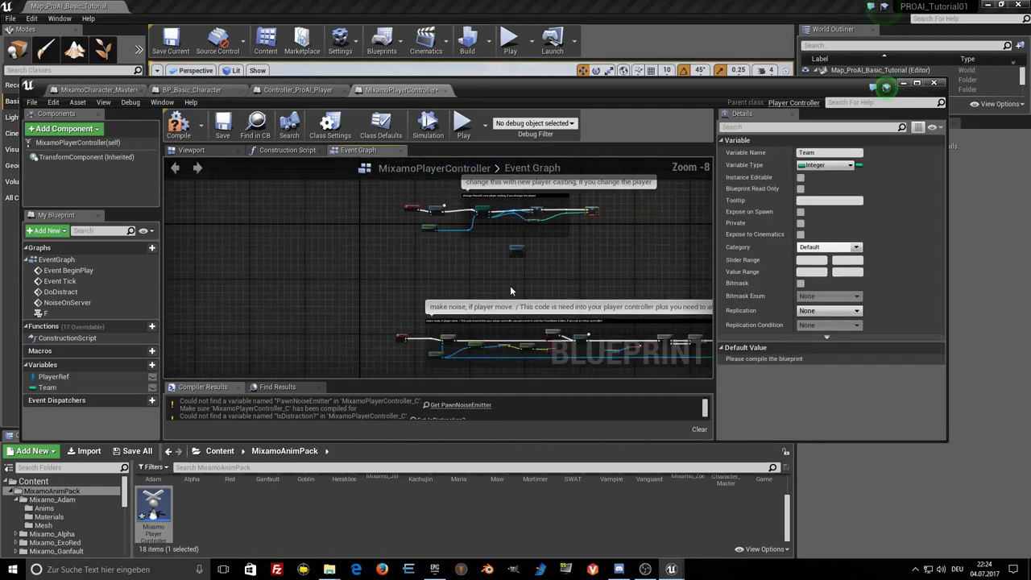
pyautogui.scroll(-2, 509, 285)
pyautogui.scroll(-1, 367, 196)
pyautogui.scroll(2, 338, 322)
pyautogui.scroll(2, 322, 298)
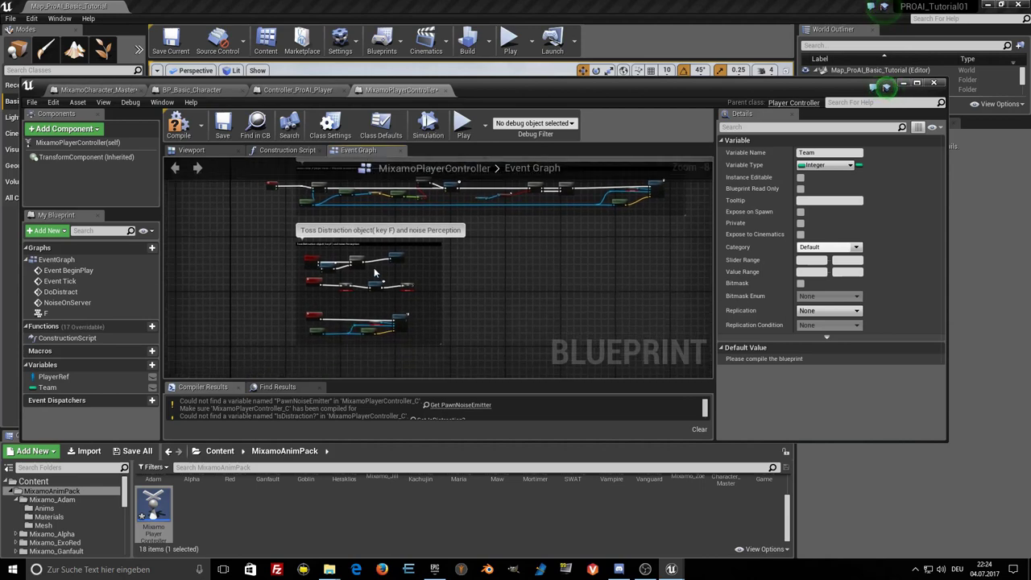
pyautogui.scroll(2, 314, 282)
pyautogui.scroll(1, 309, 275)
pyautogui.rightClick(305, 272)
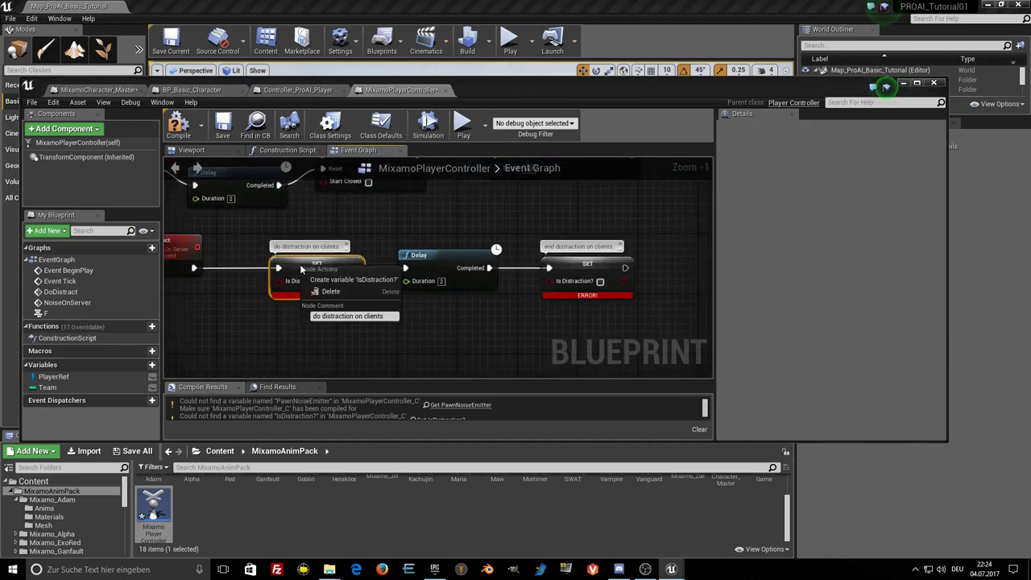
pyautogui.click(346, 281)
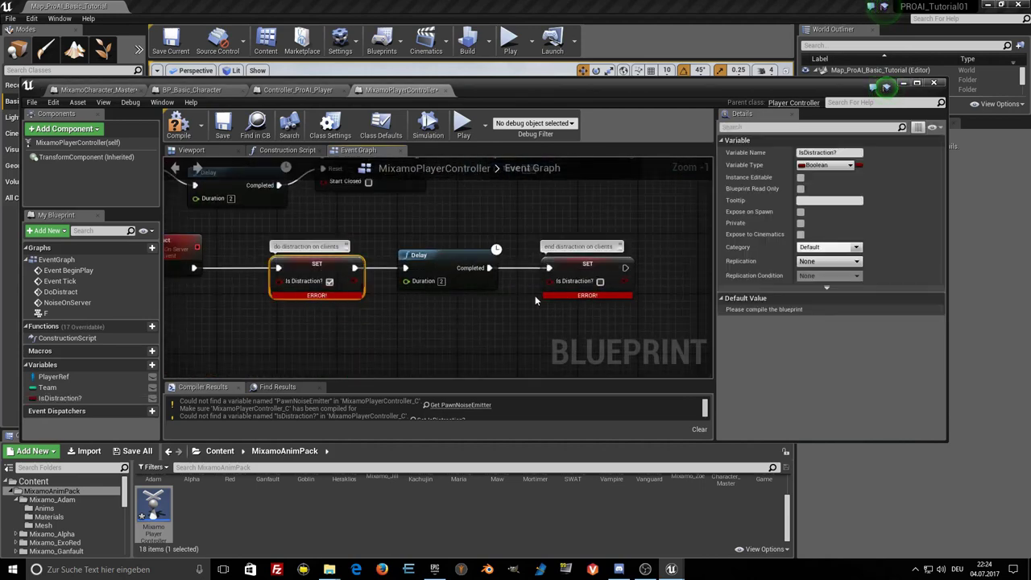
pyautogui.scroll(-4, 511, 327)
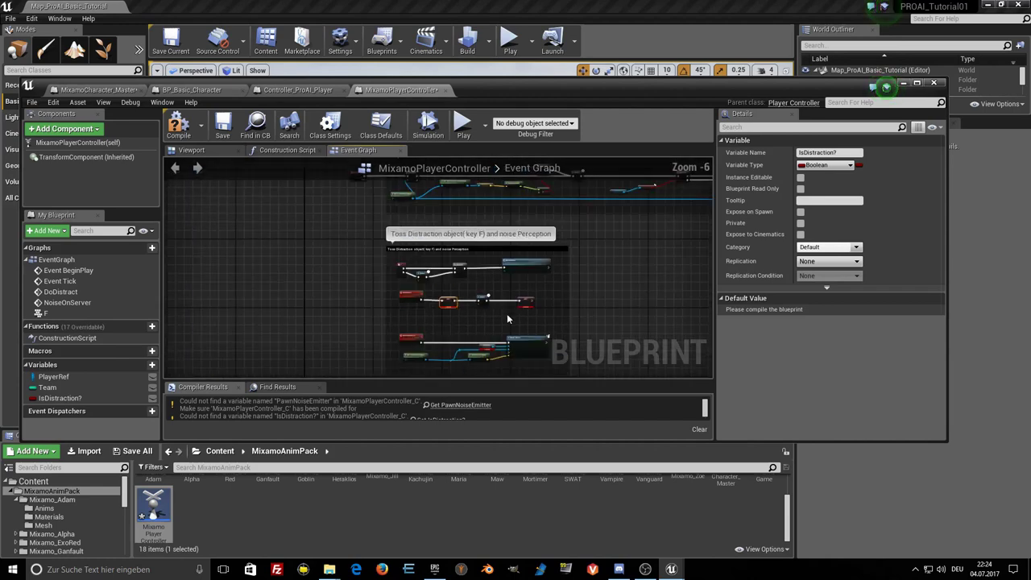
pyautogui.scroll(-3, 507, 313)
pyautogui.scroll(6, 443, 295)
pyautogui.scroll(2, 443, 294)
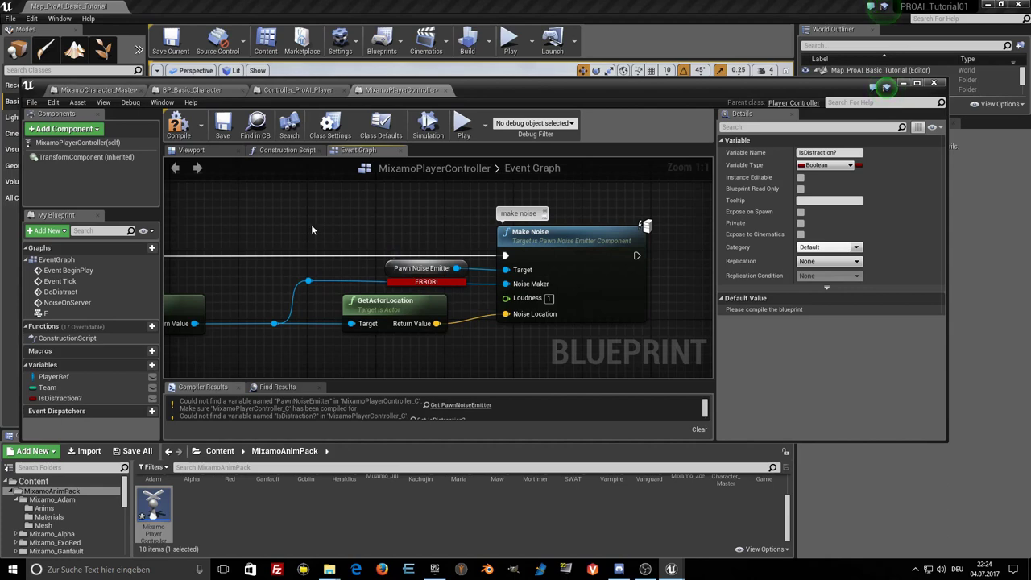
# Add a Pawn Noise Emitter component to MixamoPlayerController.
pyautogui.moveTo(316, 226); pyautogui.dragTo(419, 251, button='right')
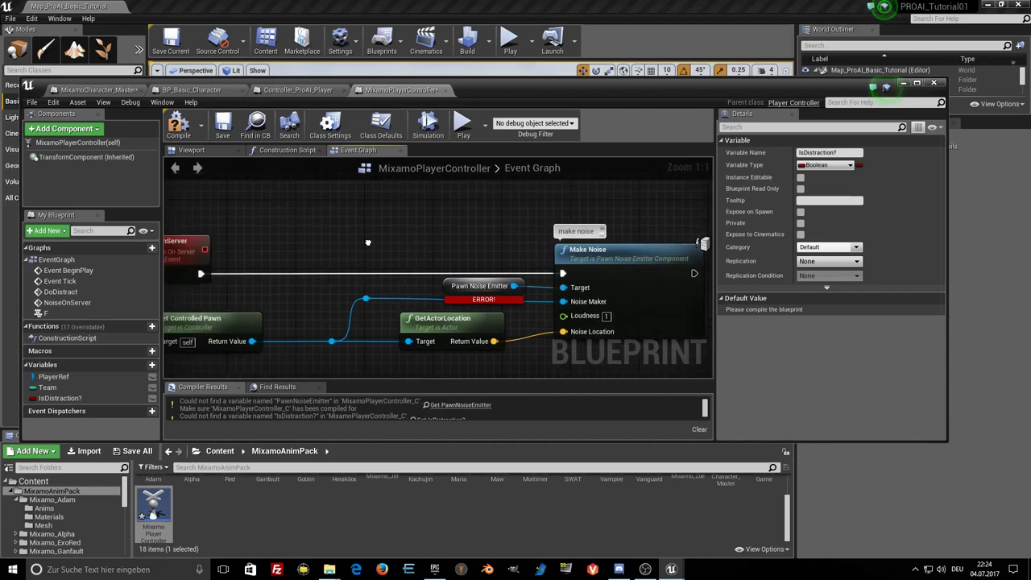
pyautogui.click(64, 129)
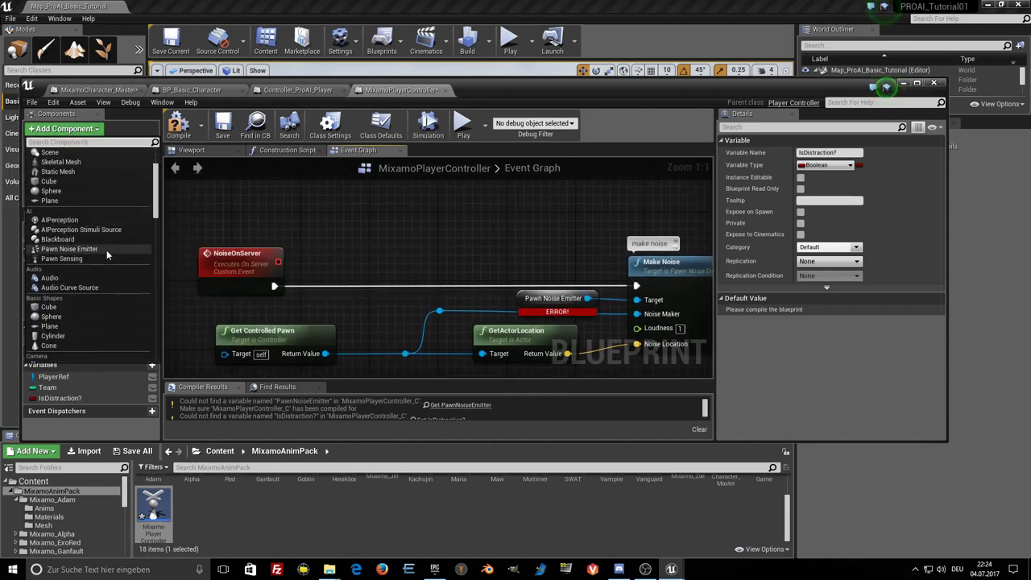
pyautogui.scroll(-3, 78, 292)
pyautogui.scroll(2, 78, 293)
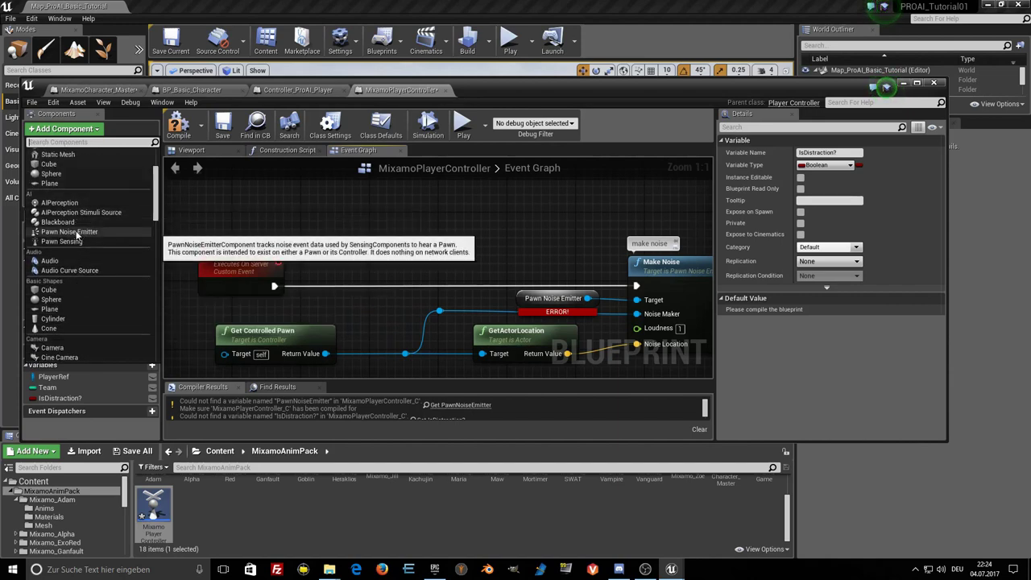
pyautogui.click(81, 232)
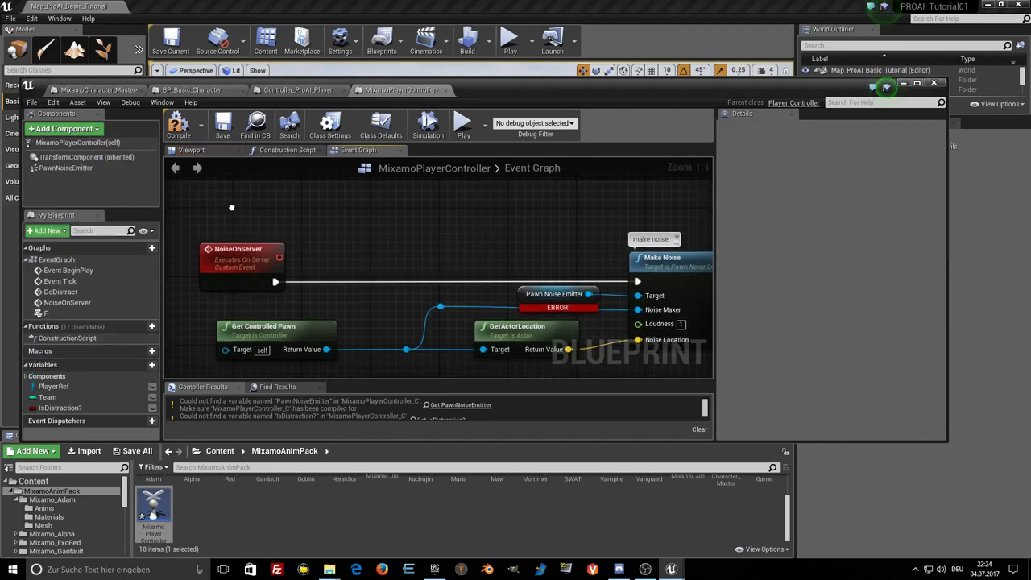
# Swap the broken emitter node for a PawnNoiseEmitter reference wired into Make Noise's Target, then compile.
pyautogui.click(72, 168)
pyautogui.moveTo(74, 172); pyautogui.dragTo(430, 236)
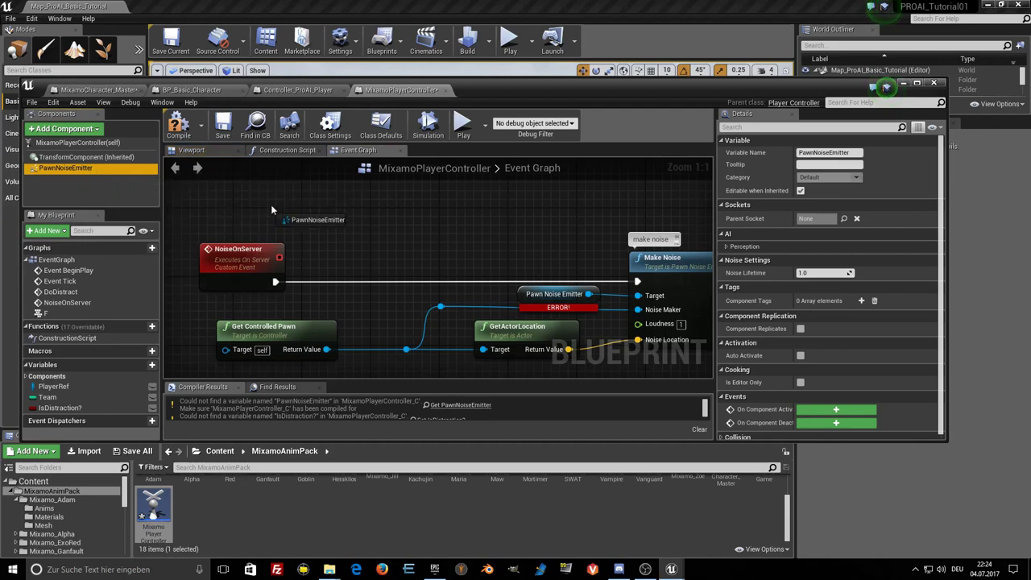
pyautogui.click(522, 294)
pyautogui.press('Delete')
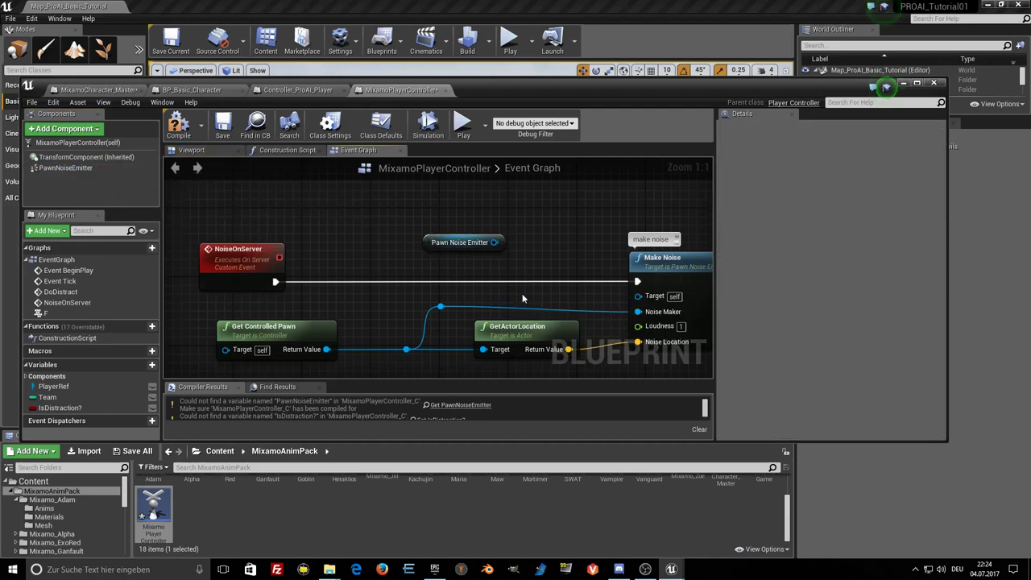
pyautogui.moveTo(495, 242); pyautogui.dragTo(638, 296)
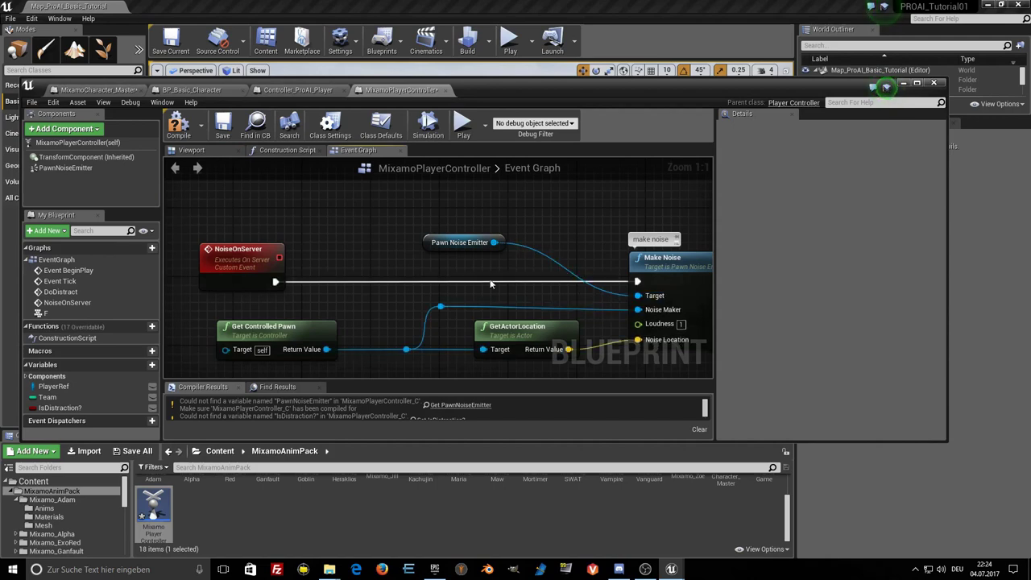
pyautogui.moveTo(431, 247); pyautogui.dragTo(525, 265)
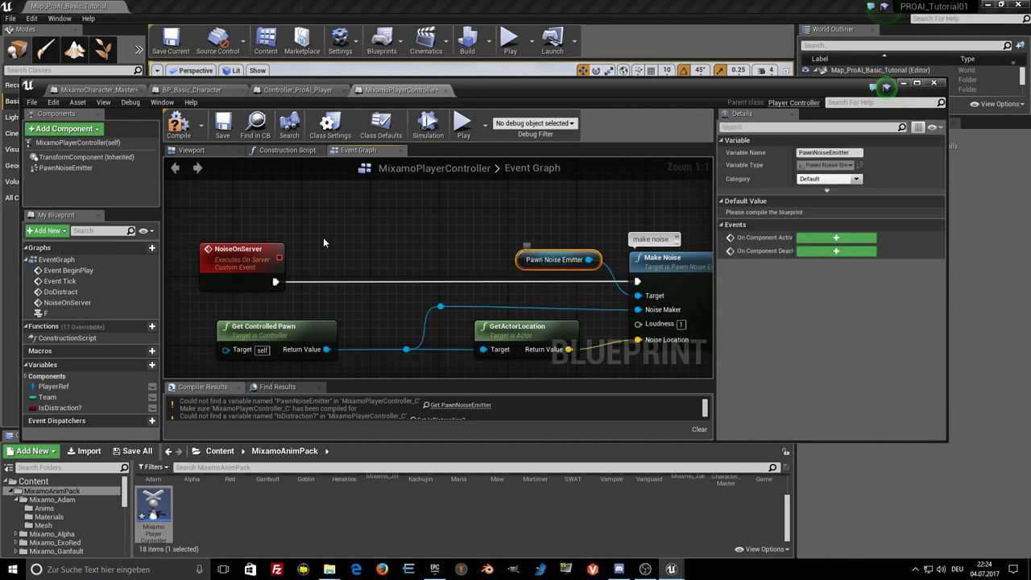
pyautogui.click(178, 125)
# Connect As Mixamo Character Master to Print String's In String, then compile and save.
pyautogui.scroll(-2, 367, 238)
pyautogui.scroll(-4, 377, 239)
pyautogui.scroll(-1, 377, 239)
pyautogui.scroll(-2, 378, 279)
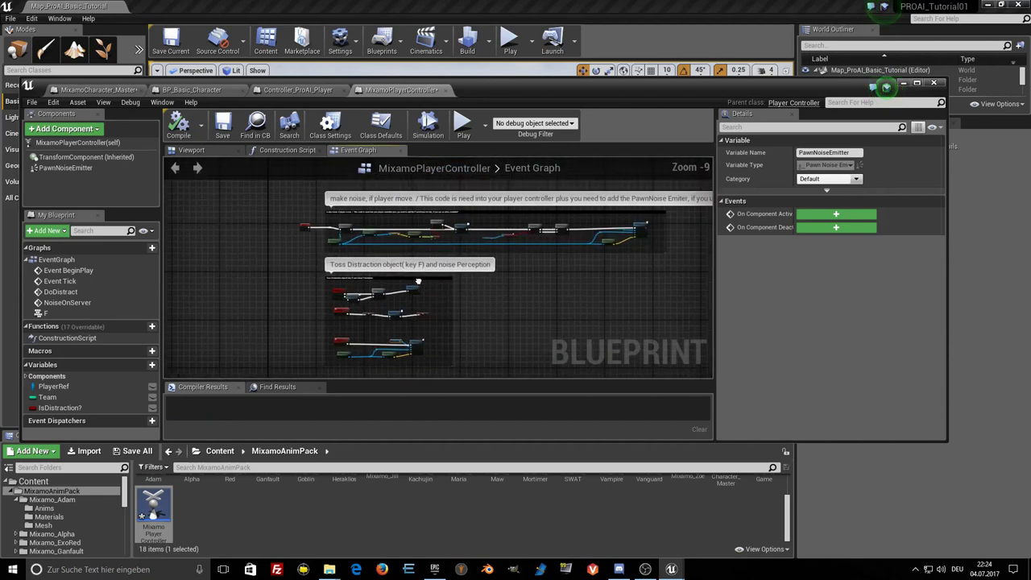
pyautogui.scroll(2, 383, 290)
pyautogui.scroll(1, 377, 266)
pyautogui.scroll(1, 375, 257)
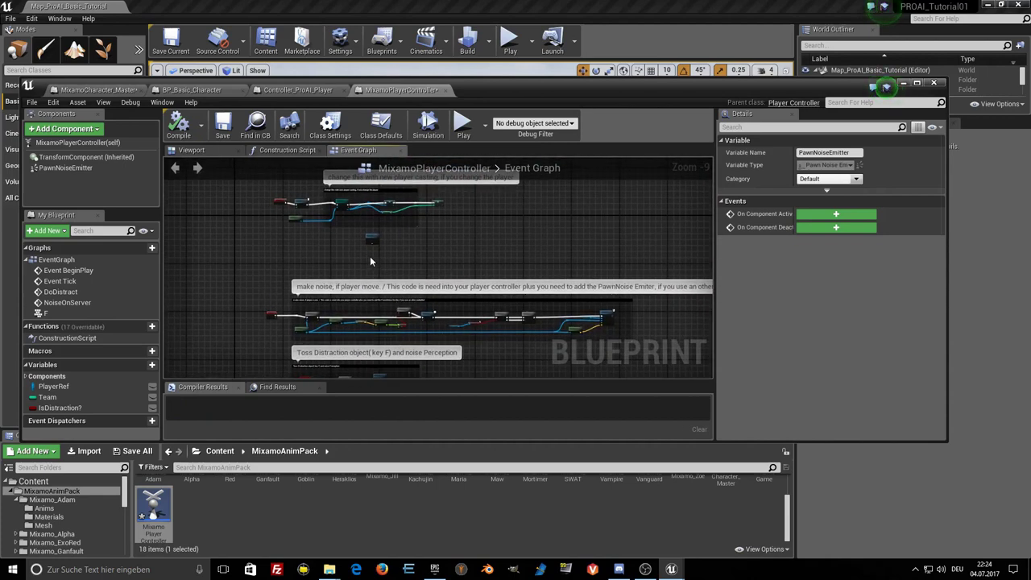
pyautogui.scroll(1, 371, 257)
pyautogui.moveTo(371, 257); pyautogui.dragTo(382, 253, button='right')
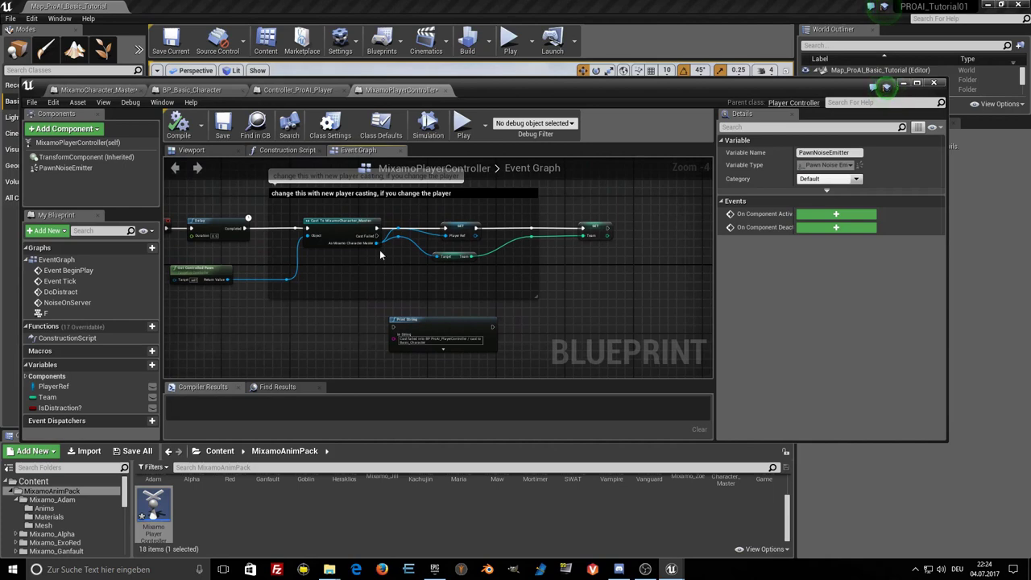
pyautogui.scroll(2, 379, 250)
pyautogui.moveTo(377, 248); pyautogui.dragTo(398, 248)
pyautogui.click(179, 129)
pyautogui.click(222, 129)
pyautogui.scroll(-5, 300, 254)
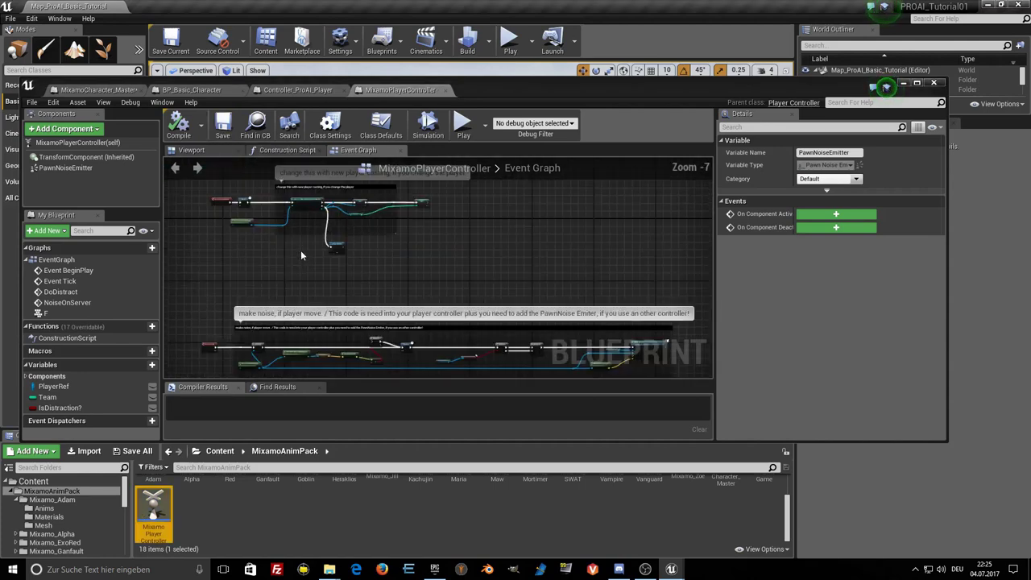
pyautogui.scroll(-1, 301, 255)
pyautogui.moveTo(301, 255); pyautogui.dragTo(374, 264, button='right')
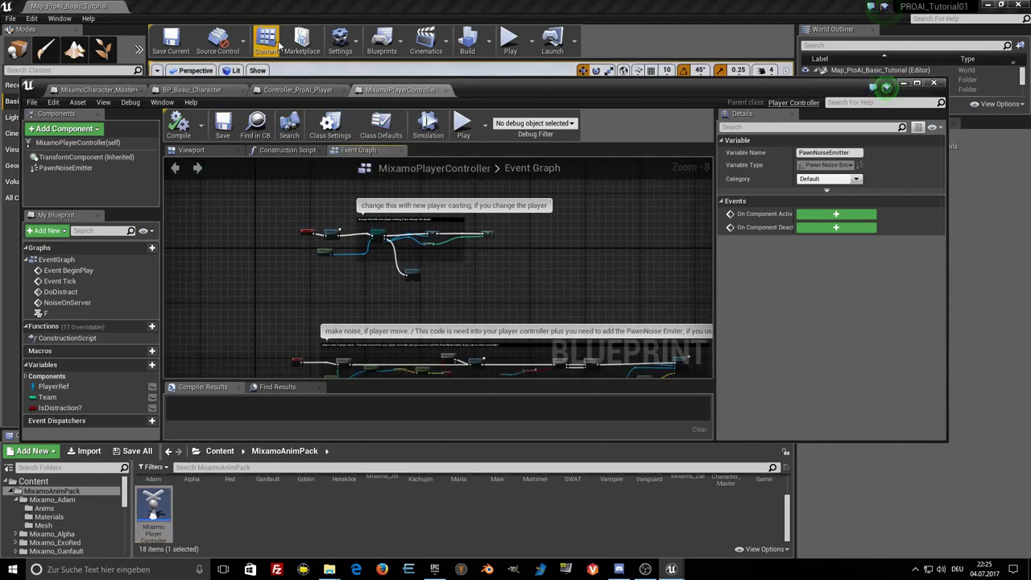
pyautogui.click(256, 51)
# In Maps & Modes, set Default GameMode to MixamoGame with MixamoPlayerController as Player Controller Class.
pyautogui.click(335, 47)
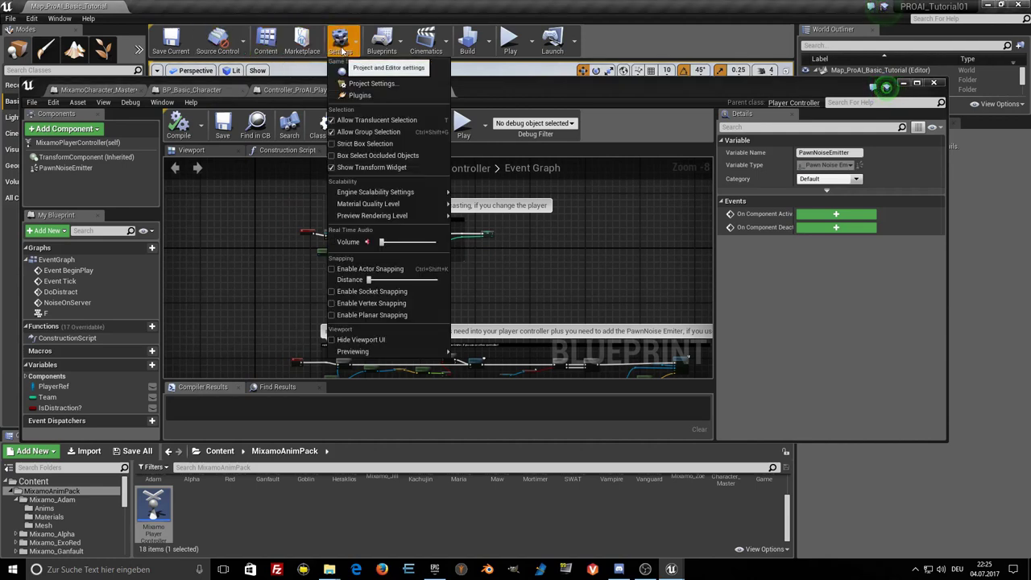
pyautogui.click(373, 83)
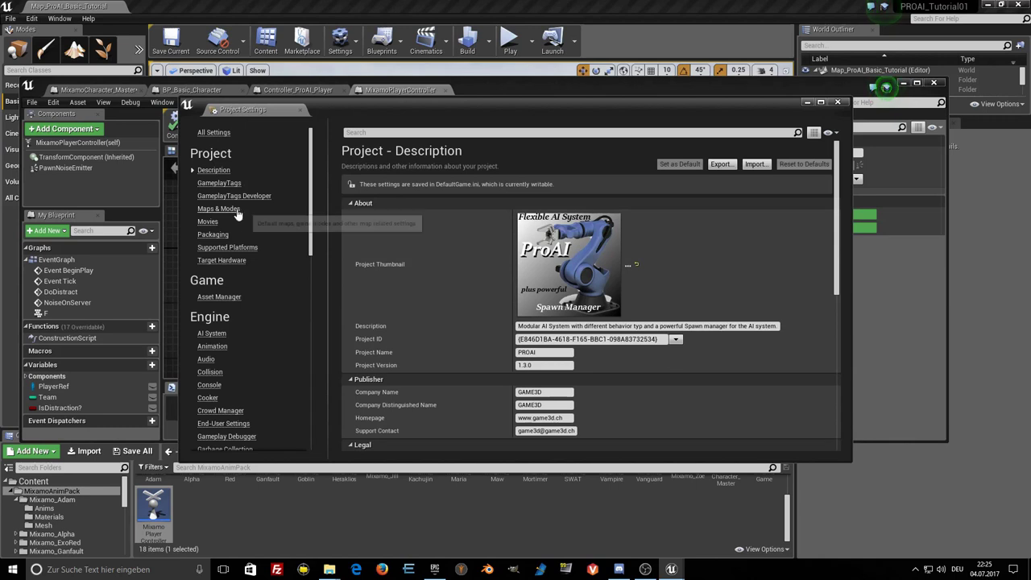
pyautogui.click(218, 209)
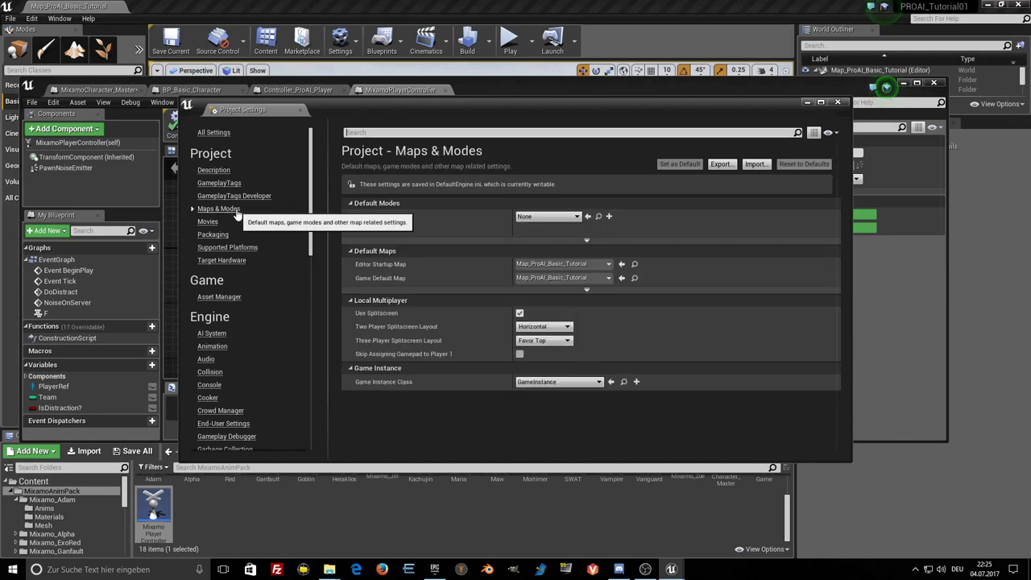
pyautogui.click(577, 218)
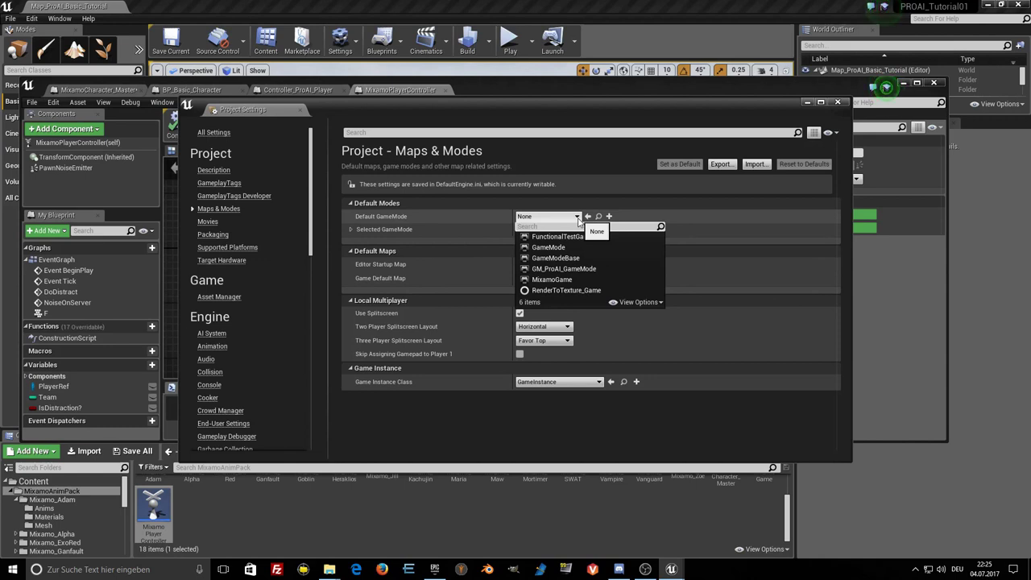
pyautogui.click(565, 281)
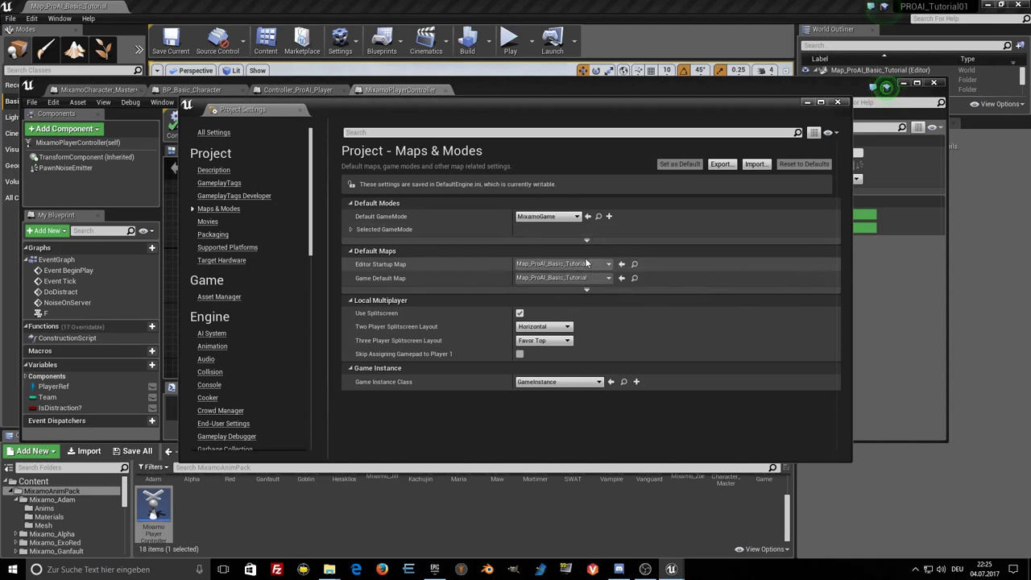
pyautogui.click(351, 229)
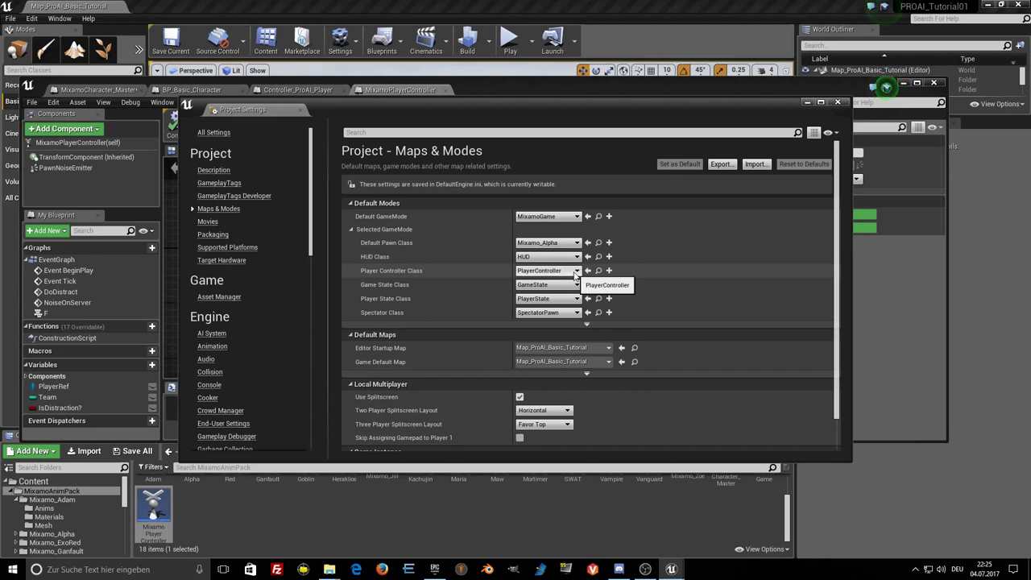
pyautogui.click(575, 274)
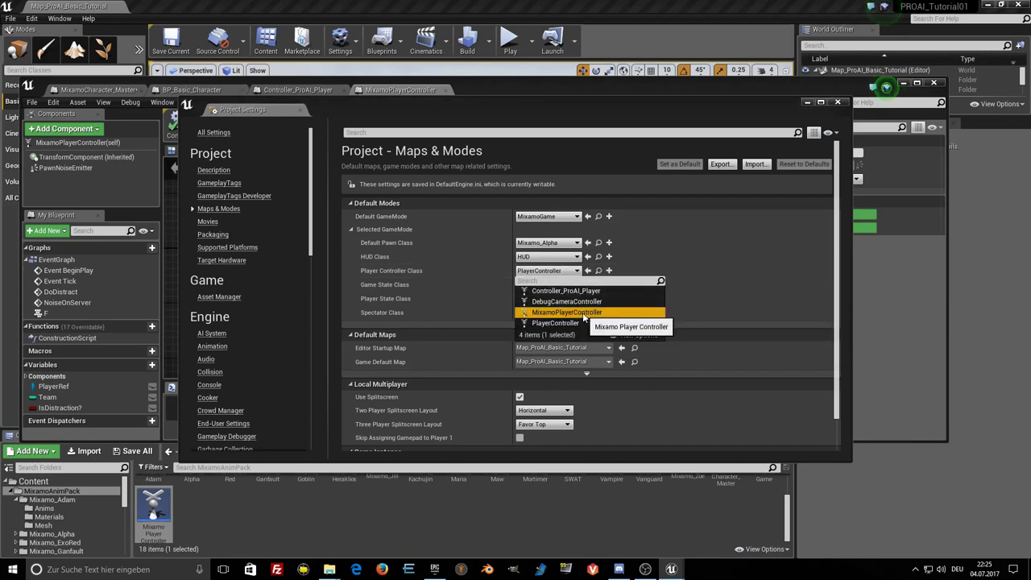
pyautogui.click(560, 312)
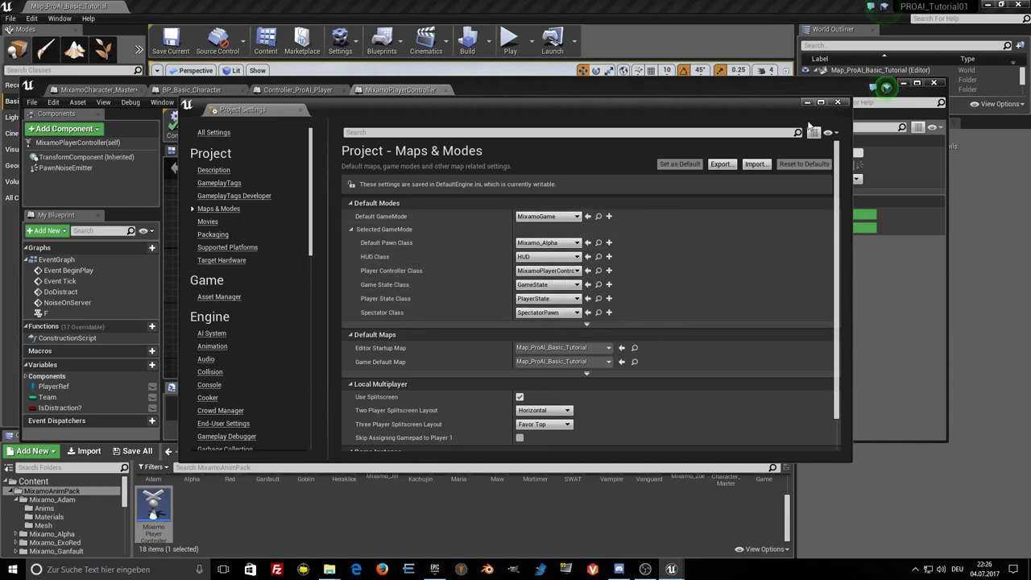
pyautogui.click(838, 103)
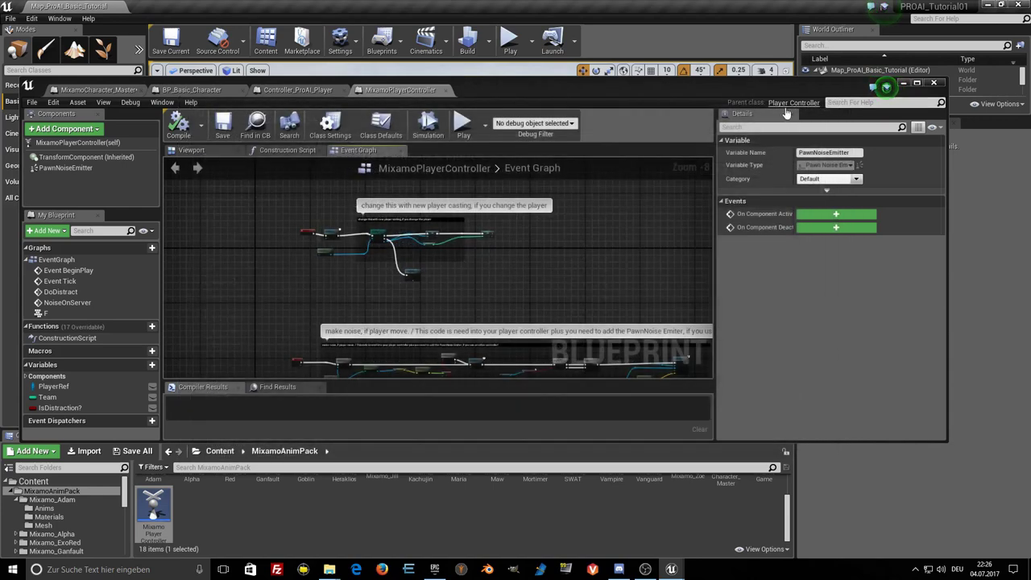
# Save all, enable Component Replicates on the PawnNoiseEmitter as in the ProAI controller, and save.
pyautogui.click(12, 20)
pyautogui.click(32, 110)
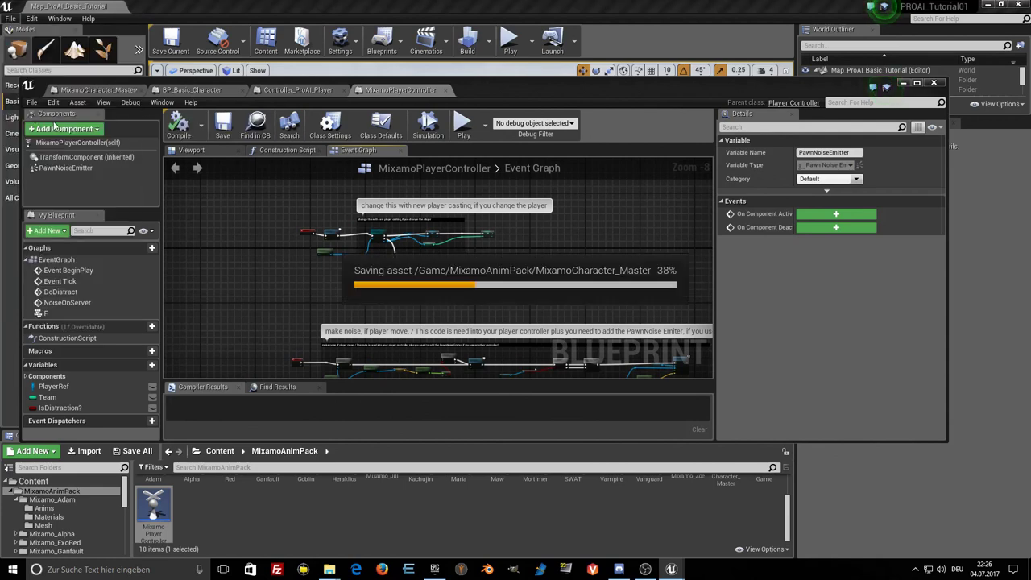
pyautogui.hotkey('ctrl', 'Tab')
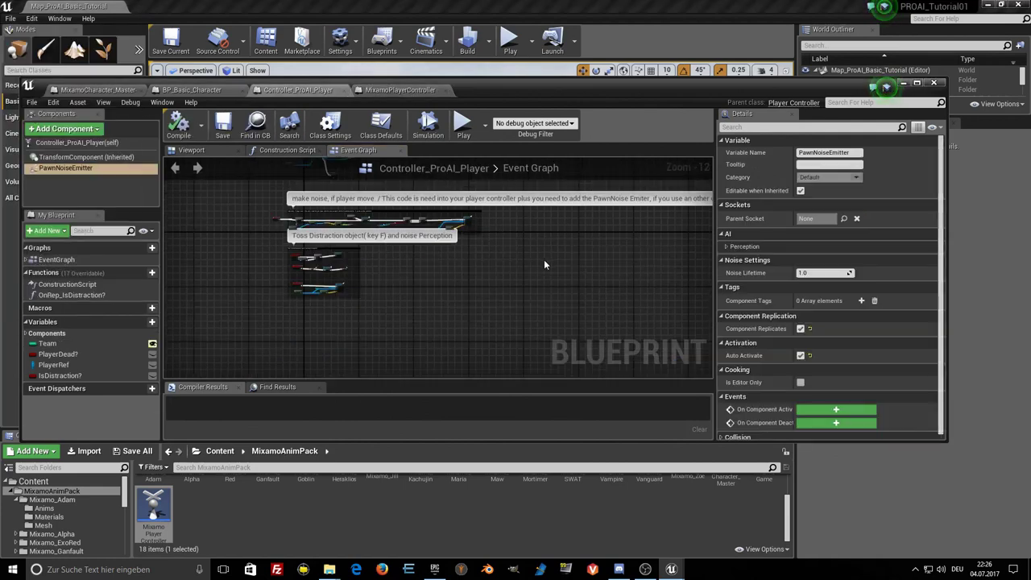
pyautogui.click(64, 168)
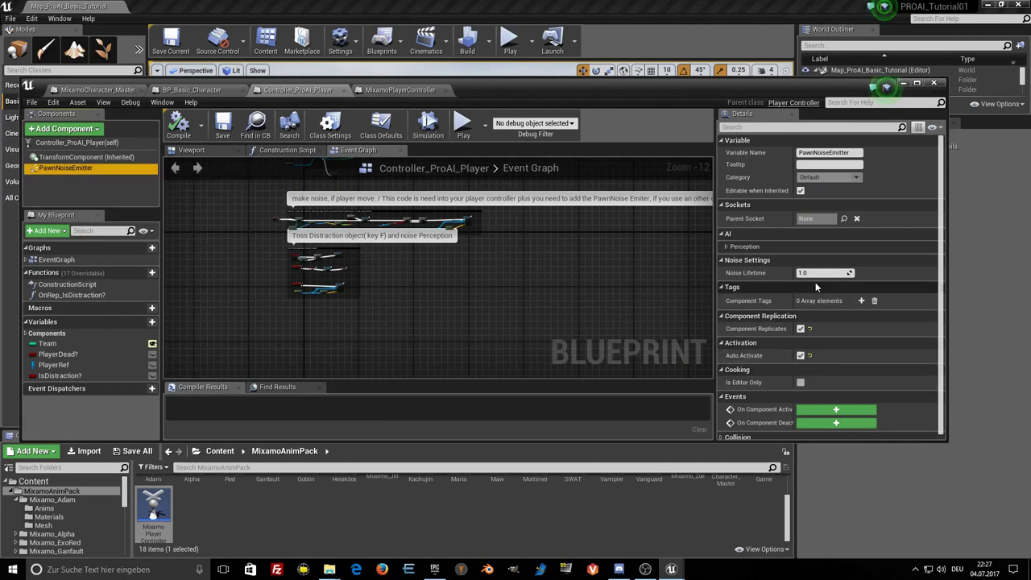
pyautogui.click(390, 92)
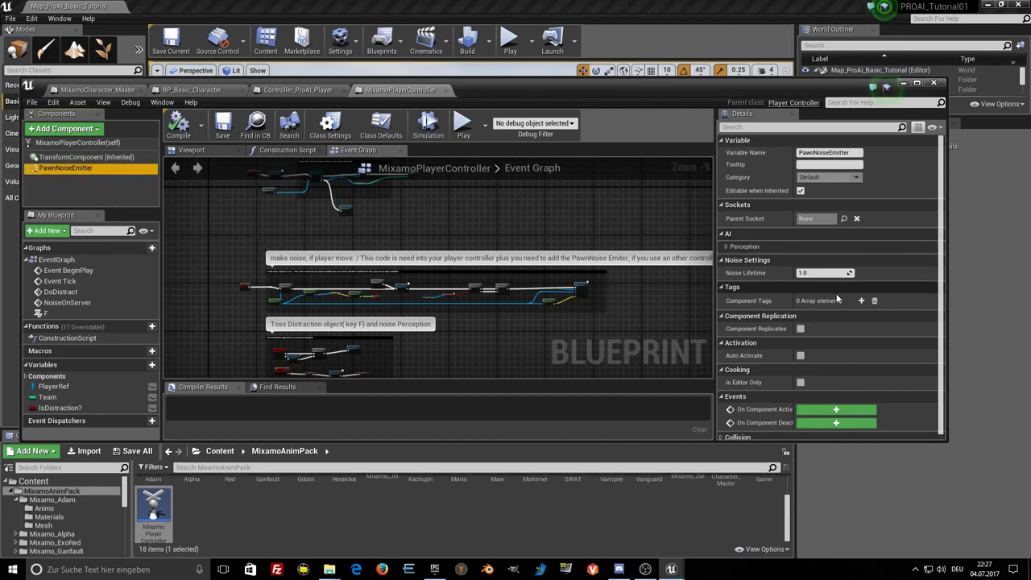
pyautogui.click(801, 329)
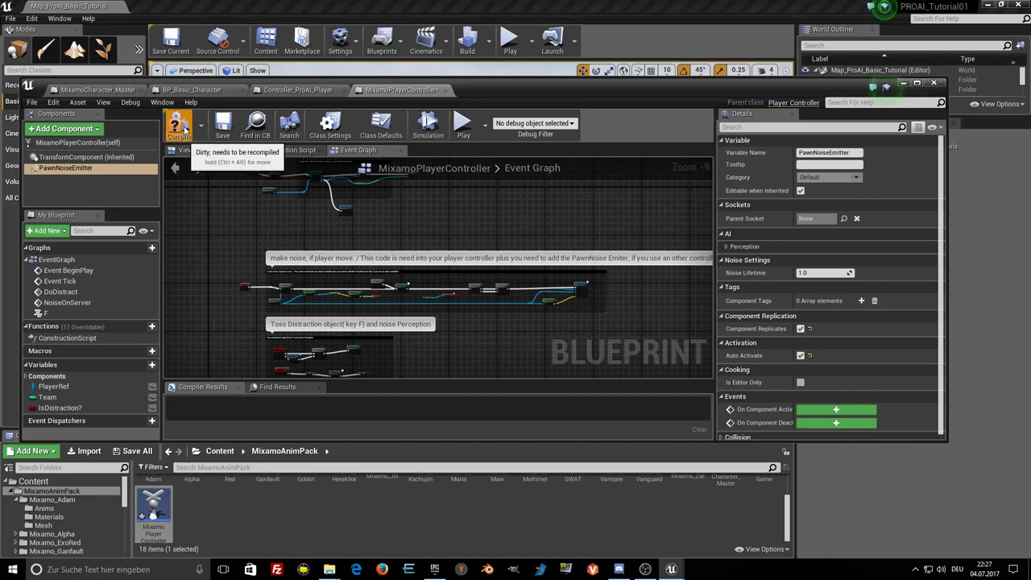
pyautogui.click(509, 233)
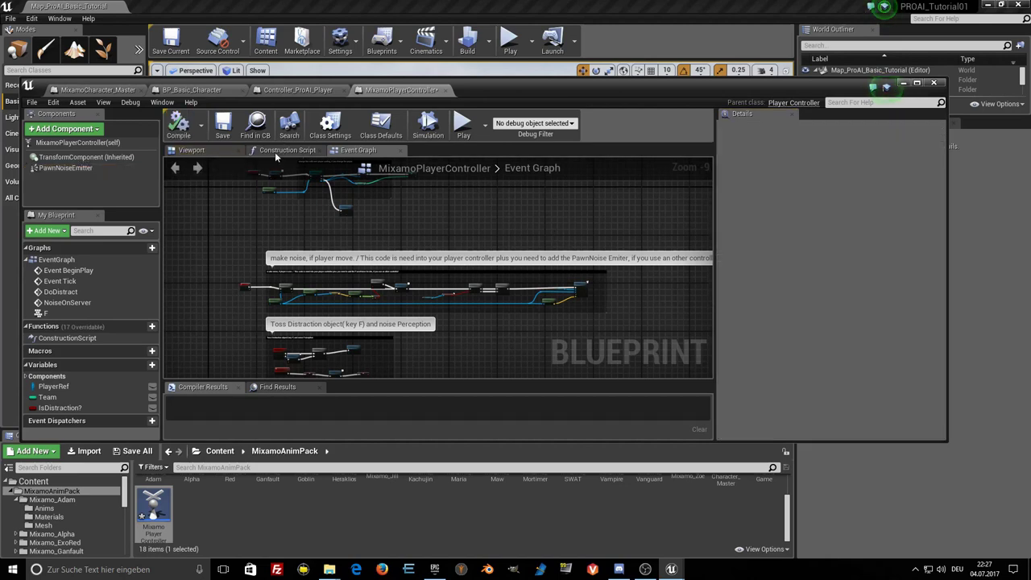
pyautogui.click(232, 136)
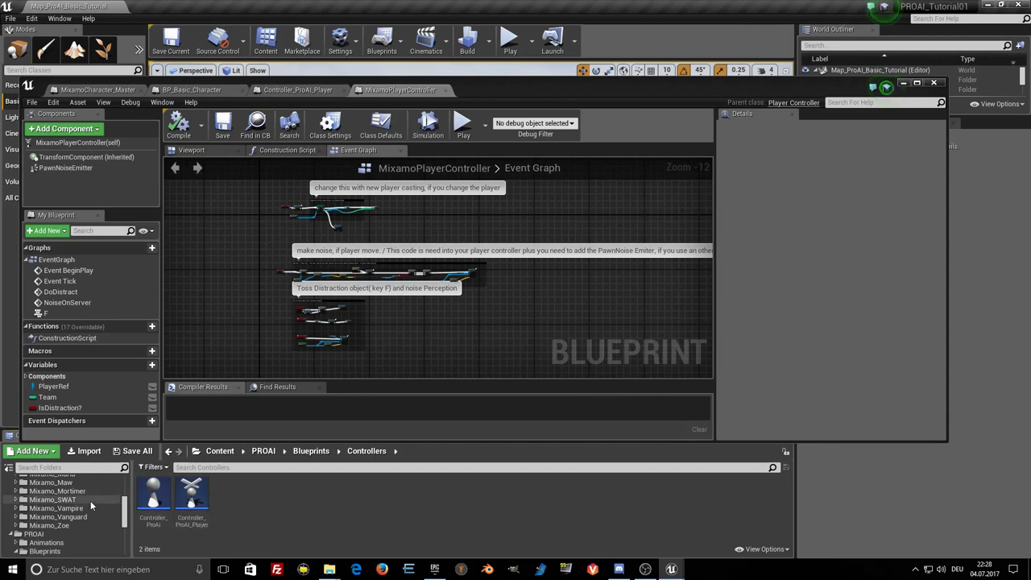
# Open the Mixamo_Adam folder in the Content Browser and select the Mixamo_Adam character.
pyautogui.scroll(5, 90, 500)
pyautogui.scroll(5, 90, 500)
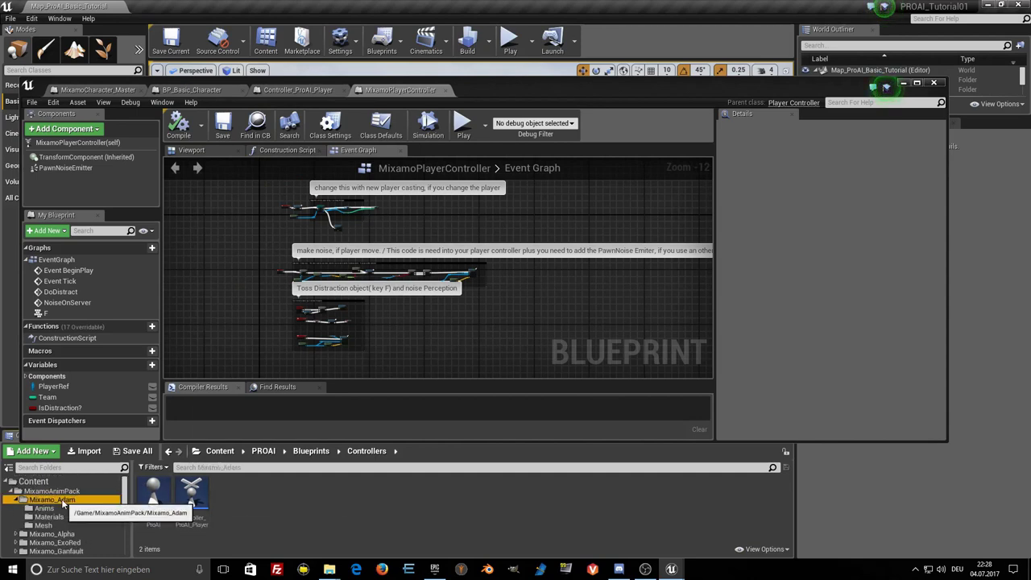
pyautogui.click(70, 499)
pyautogui.click(271, 493)
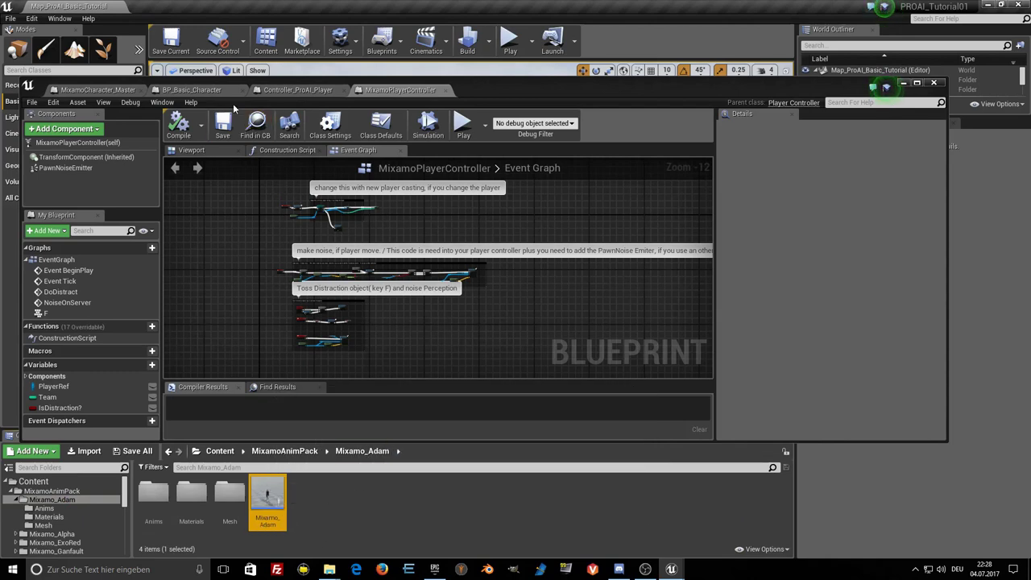
pyautogui.click(344, 47)
# Set Default Pawn Class to Mixamo_Adam under Maps & Modes and close Project Settings.
pyautogui.click(379, 96)
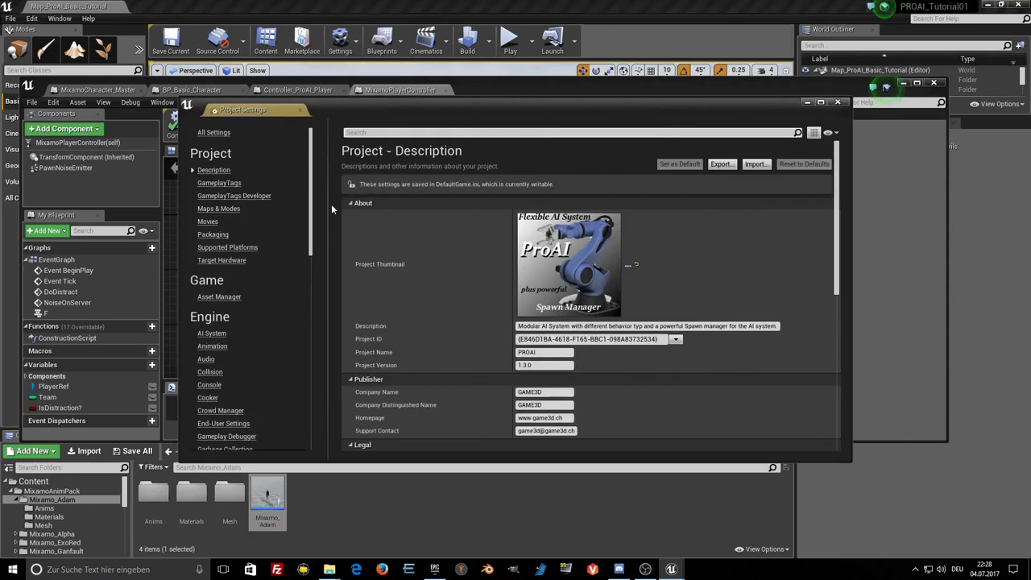
pyautogui.click(217, 209)
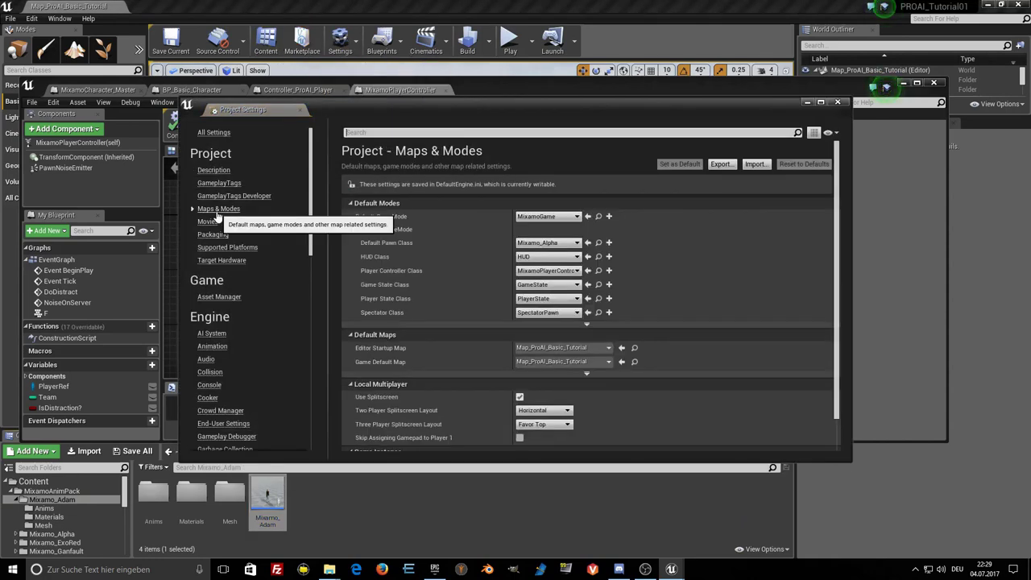
pyautogui.click(566, 244)
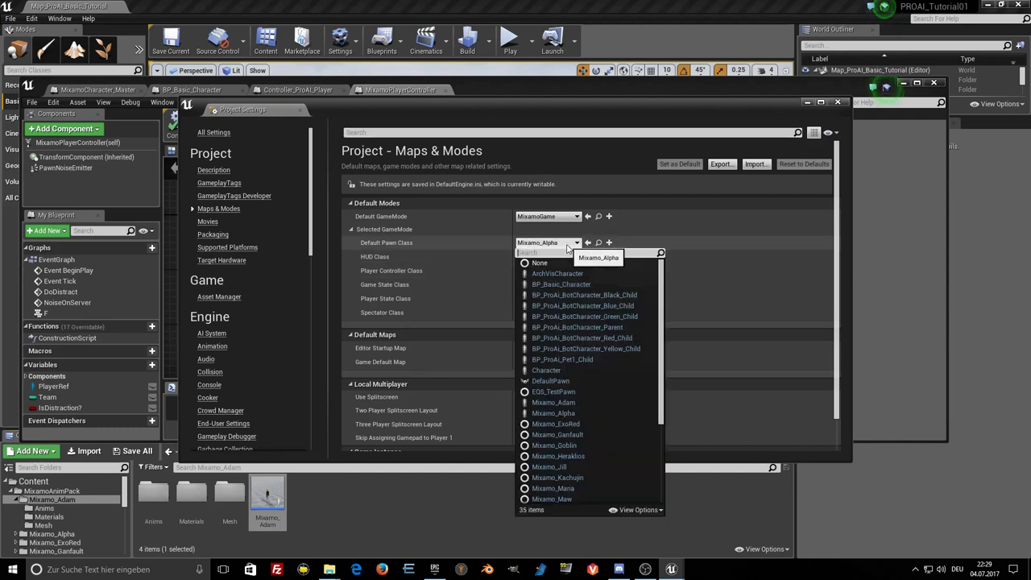
pyautogui.write('adam')
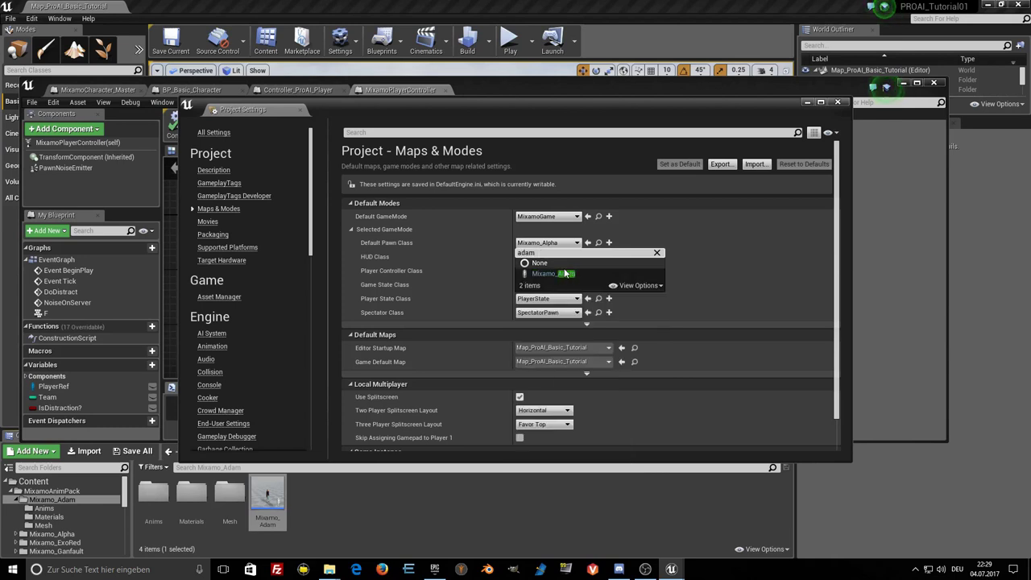
pyautogui.click(551, 274)
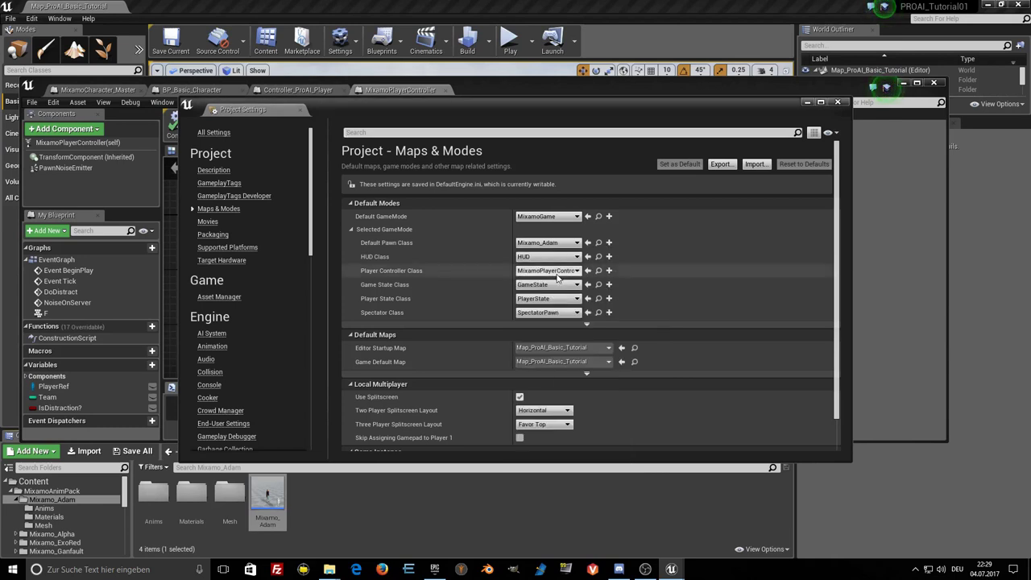
pyautogui.click(838, 103)
pyautogui.click(10, 20)
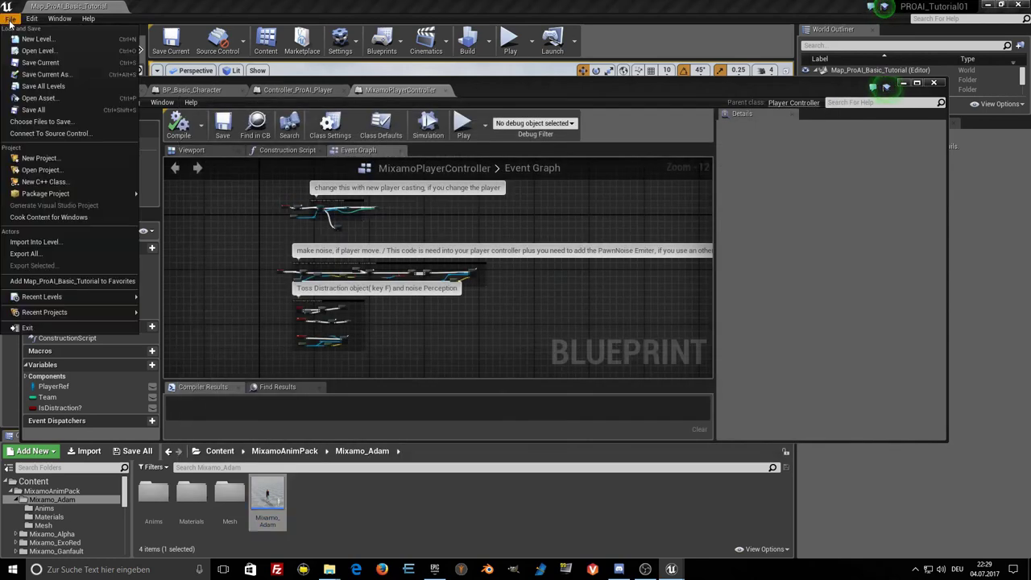
# Replace the first setter's old detector getter with Comp_PlayerDedector wired to its Target, then compile and save.
pyautogui.click(41, 111)
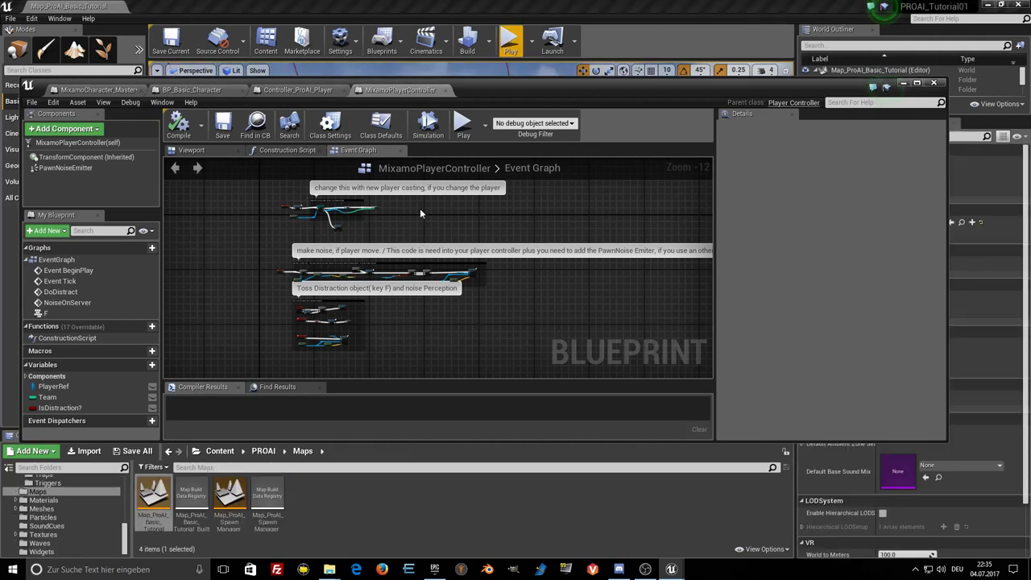
pyautogui.click(101, 90)
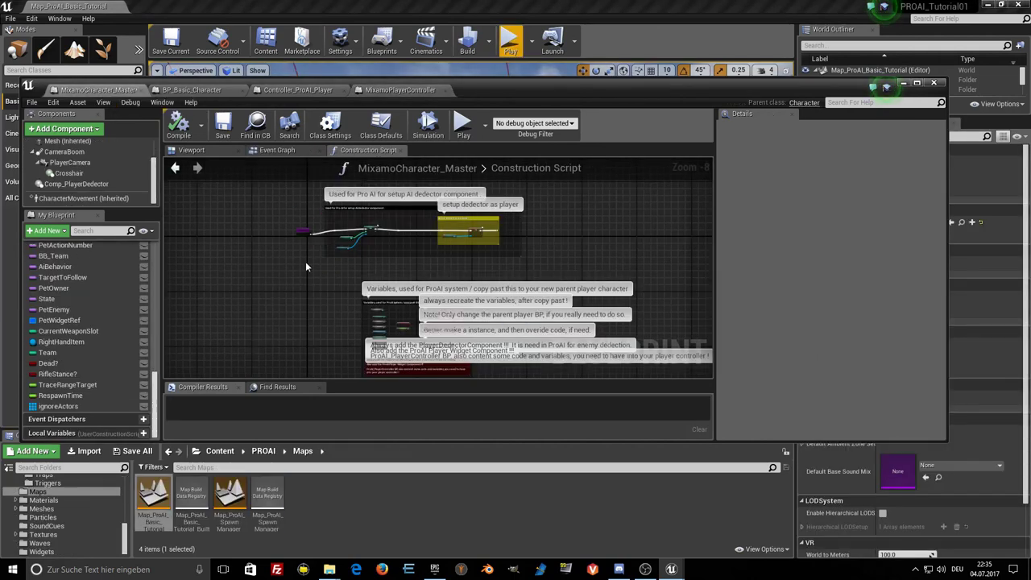
pyautogui.moveTo(306, 261); pyautogui.dragTo(294, 280, button='right')
pyautogui.scroll(7, 343, 264)
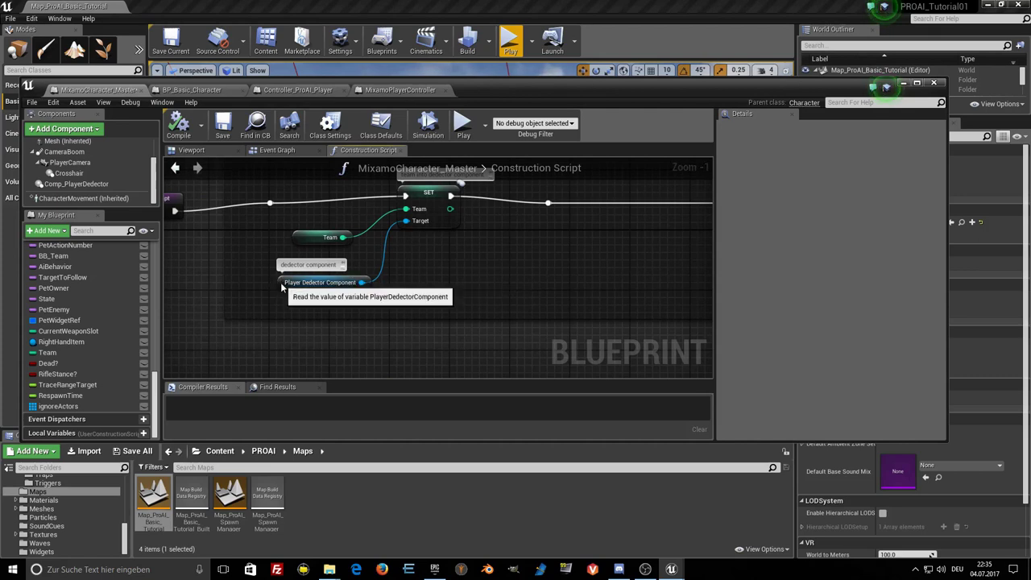
pyautogui.click(279, 282)
pyautogui.press('Delete')
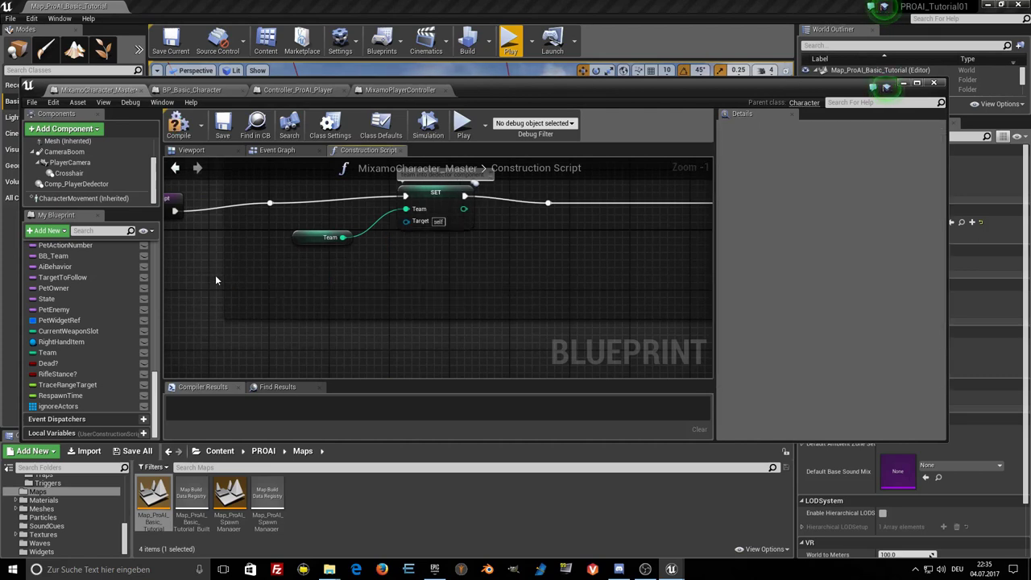
pyautogui.click(79, 185)
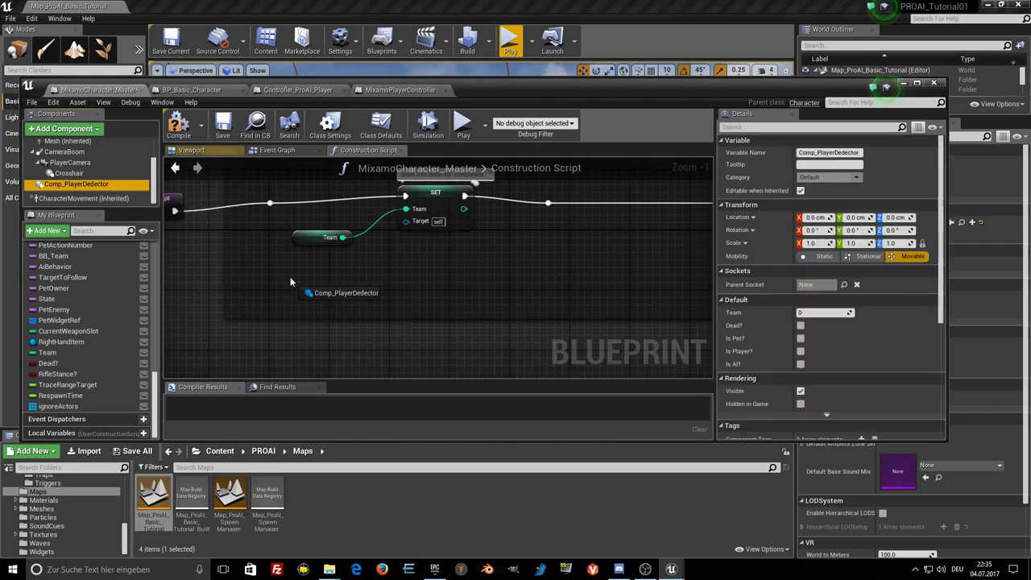
pyautogui.moveTo(291, 282); pyautogui.dragTo(291, 282)
pyautogui.moveTo(364, 282); pyautogui.dragTo(409, 227)
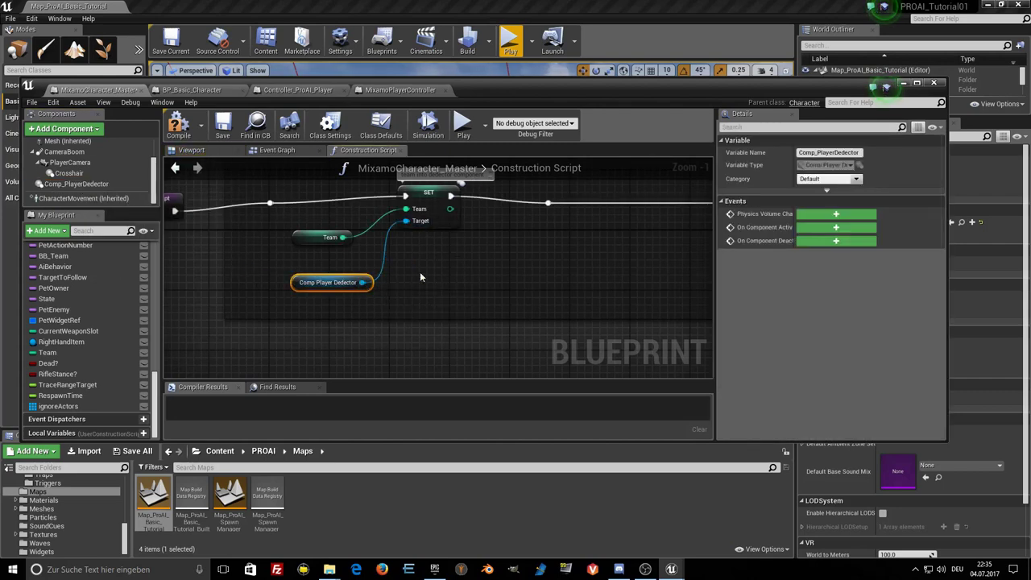
pyautogui.click(181, 134)
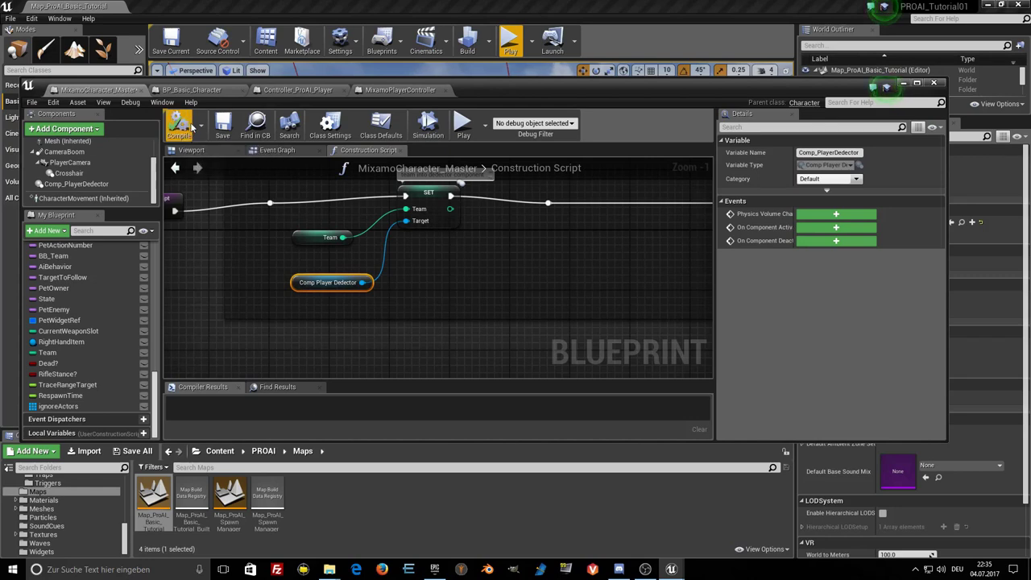
pyautogui.click(223, 126)
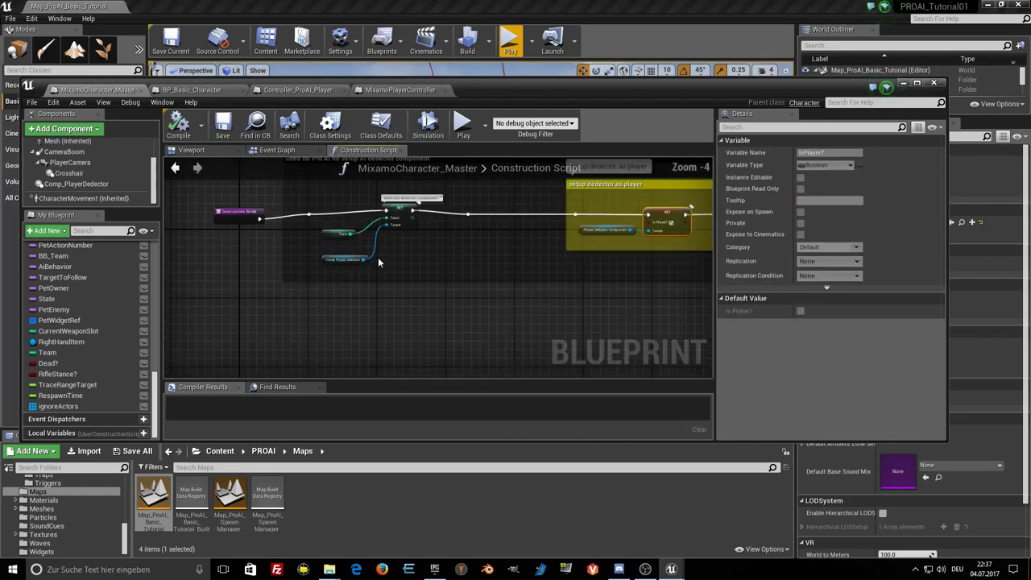
# Swap the old getter for Comp_PlayerDedector on the Is Player? setter's Target and save.
pyautogui.moveTo(378, 256)
pyautogui.mouseDown(button='right')
pyautogui.moveTo(313, 266)
pyautogui.moveTo(397, 258)
pyautogui.mouseUp(button='right')
pyautogui.click(397, 256)
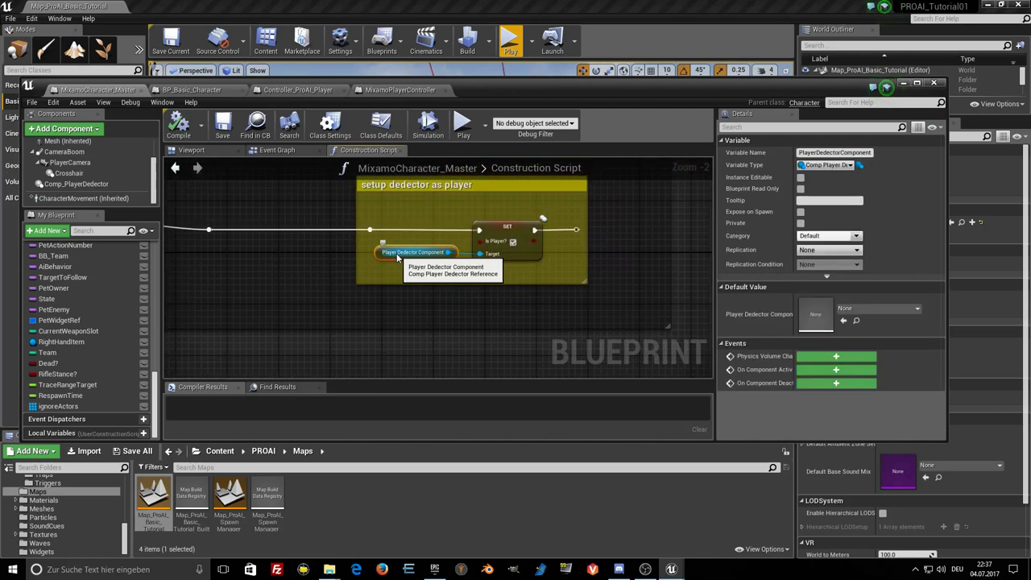
pyautogui.press('Delete')
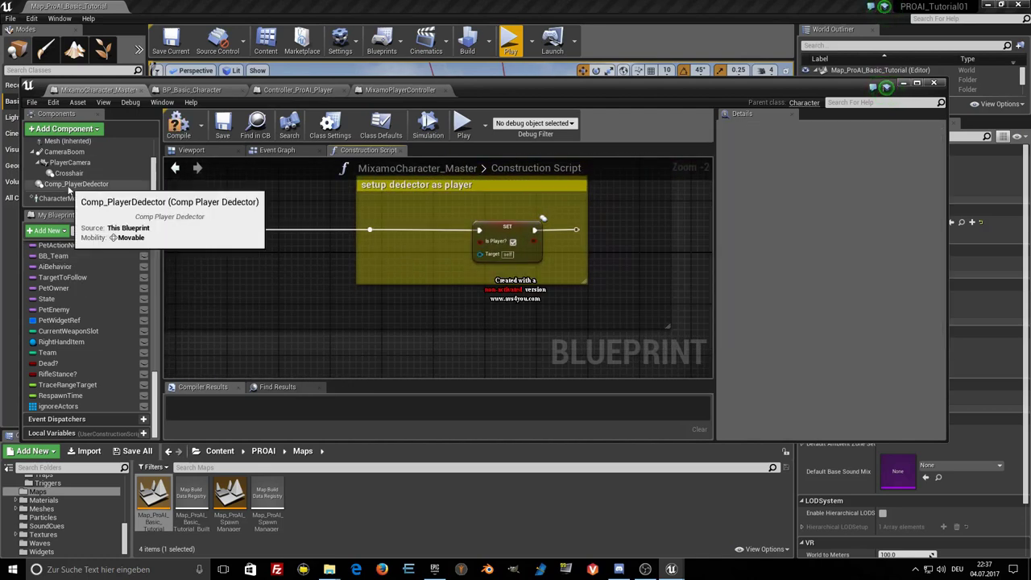
pyautogui.moveTo(77, 184); pyautogui.dragTo(379, 264)
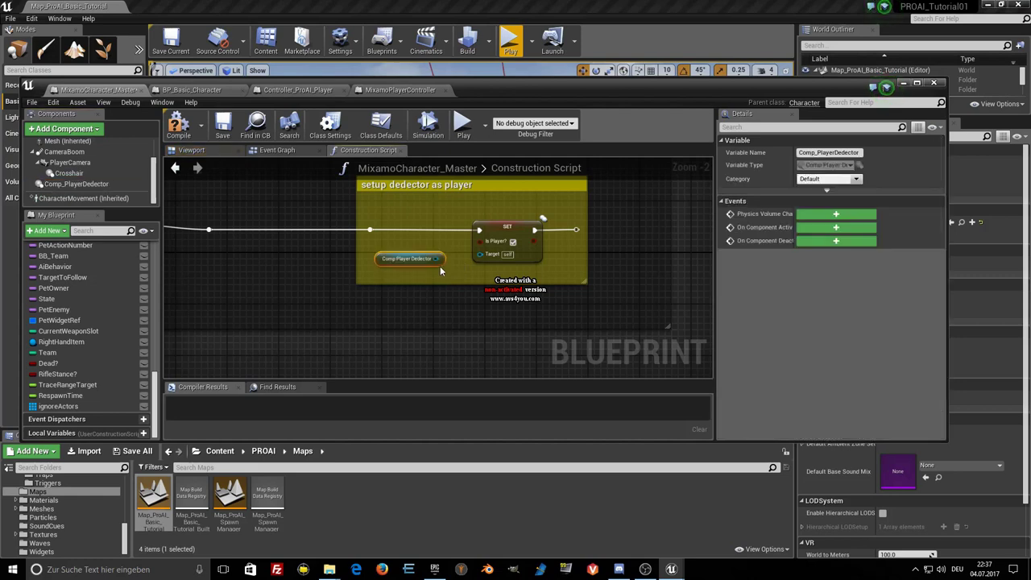
pyautogui.moveTo(436, 258); pyautogui.dragTo(480, 254)
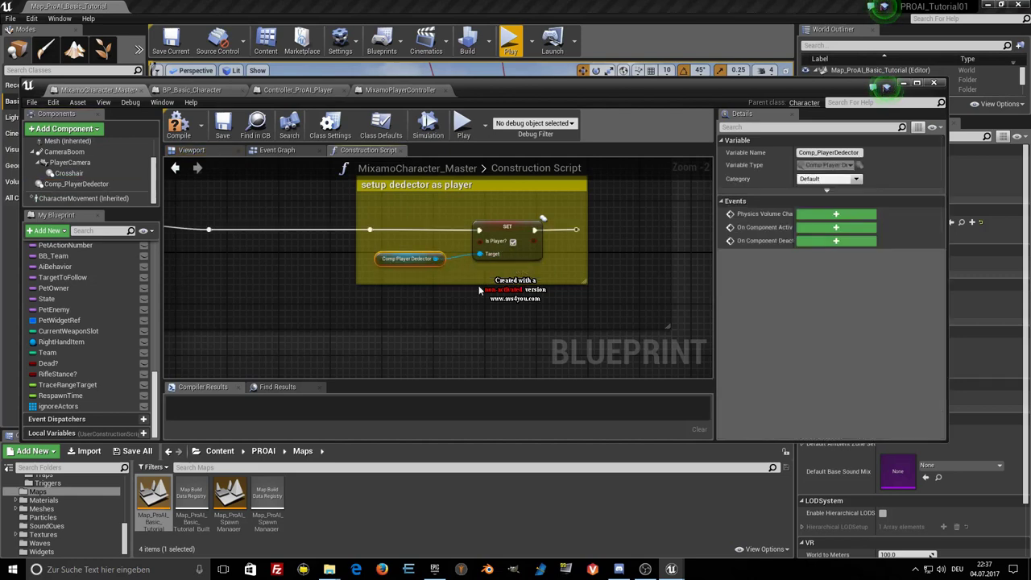
pyautogui.click(223, 126)
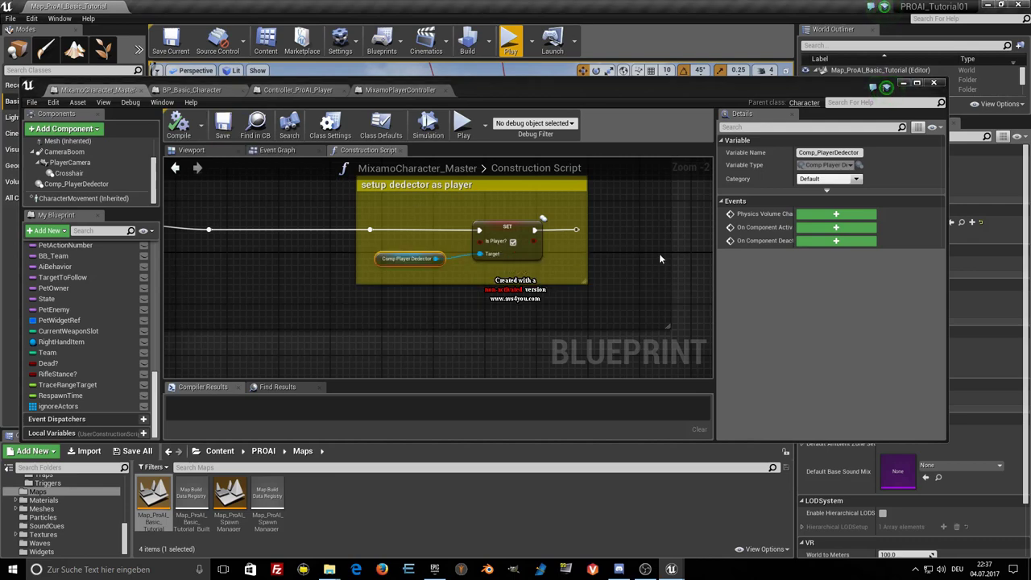
# Confirm the Team variable's default value is 1 and save the blueprint again.
pyautogui.press('Home')
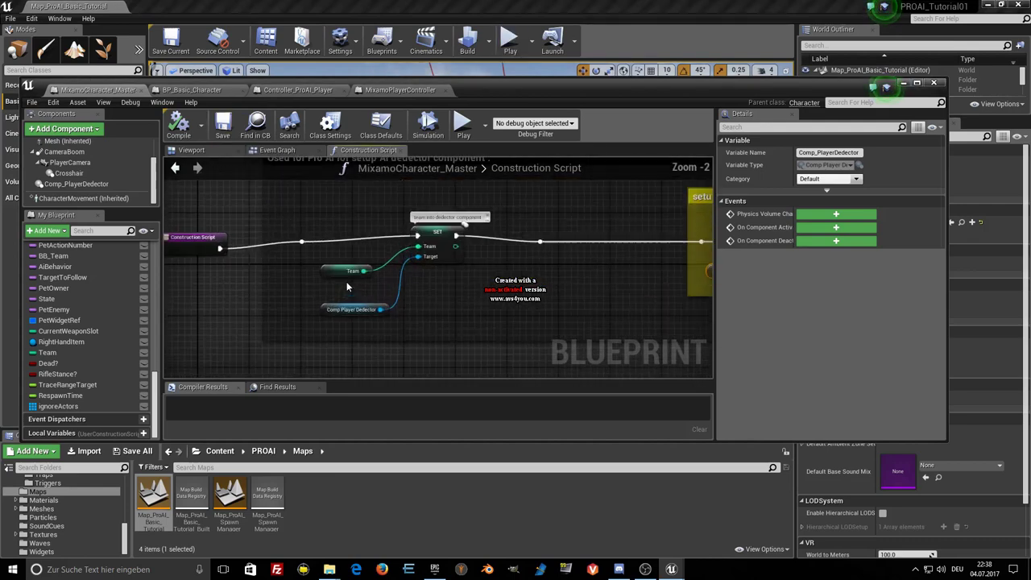
pyautogui.scroll(2, 348, 287)
pyautogui.click(355, 267)
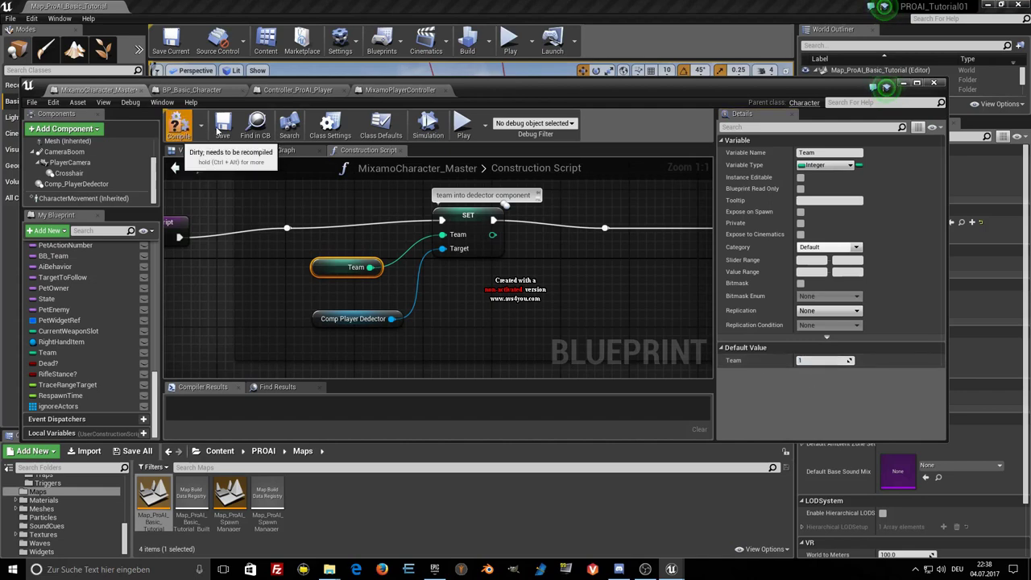
pyautogui.click(225, 134)
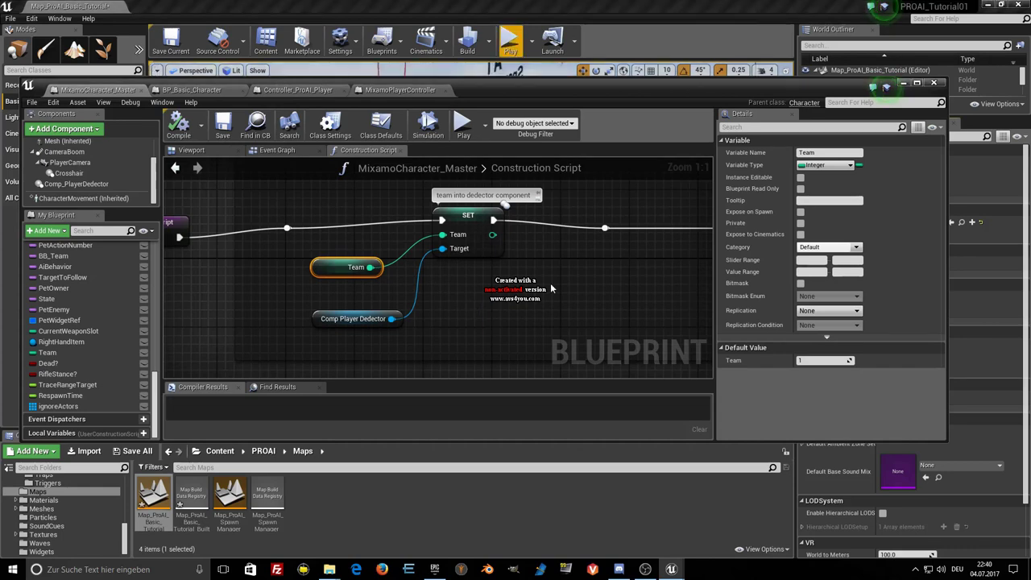
pyautogui.scroll(-4, 564, 287)
pyautogui.moveTo(563, 287); pyautogui.dragTo(439, 288, button='right')
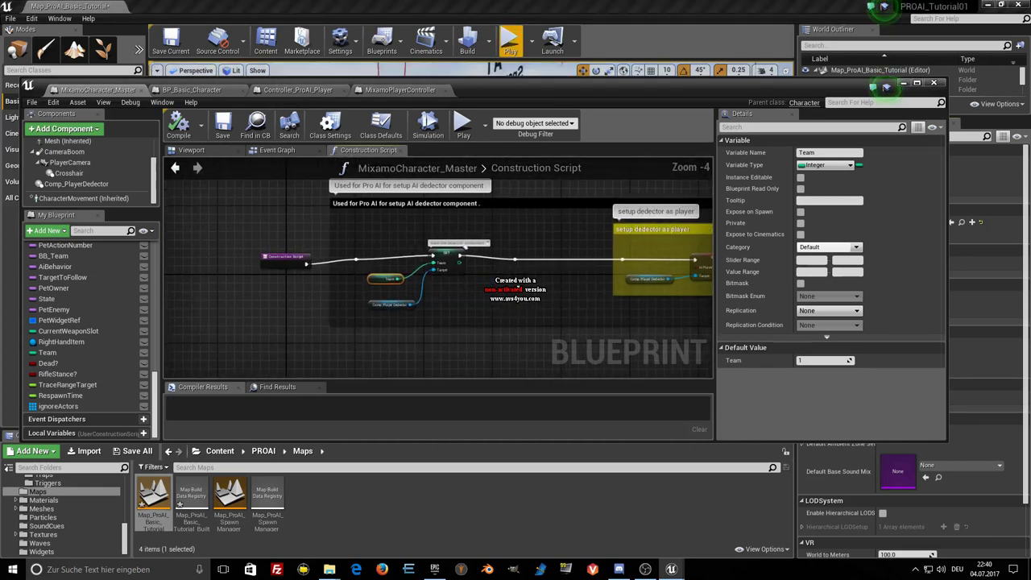
pyautogui.click(904, 84)
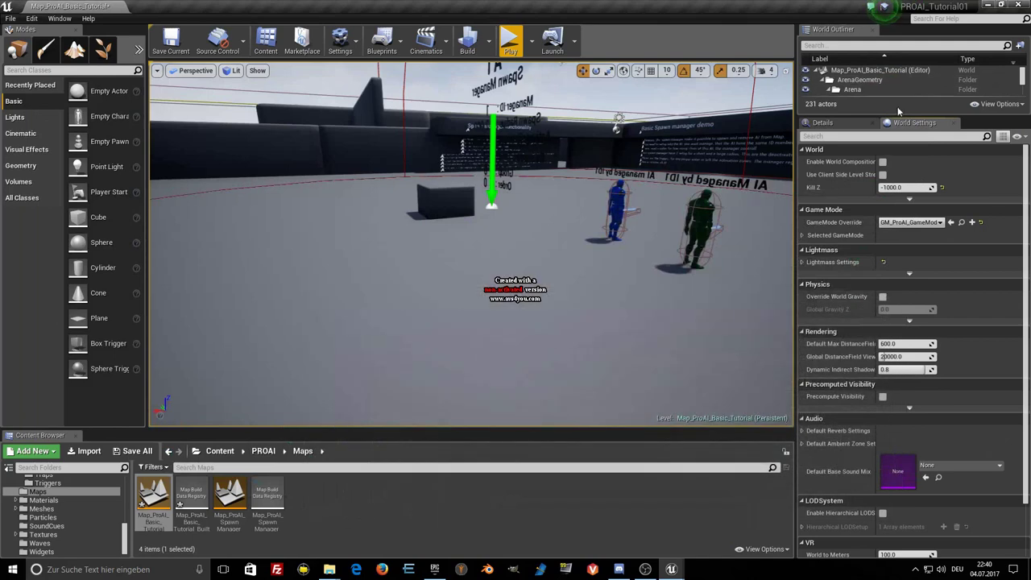
# Set the World Settings GameMode Override to MixamoGame and save the Map_ProAI_Basic_Tutorial map.
pyautogui.click(822, 122)
pyautogui.click(915, 122)
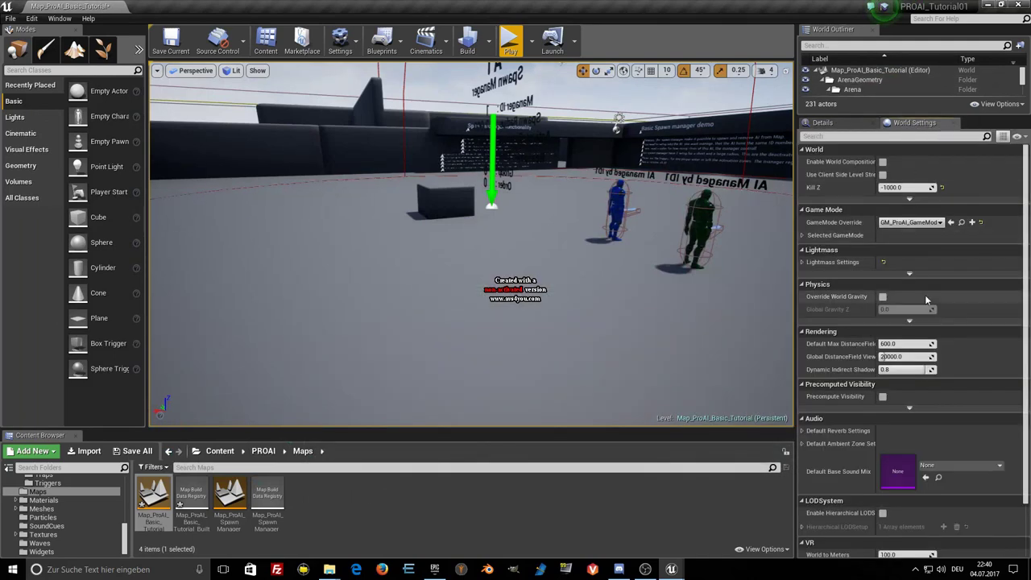
pyautogui.click(909, 223)
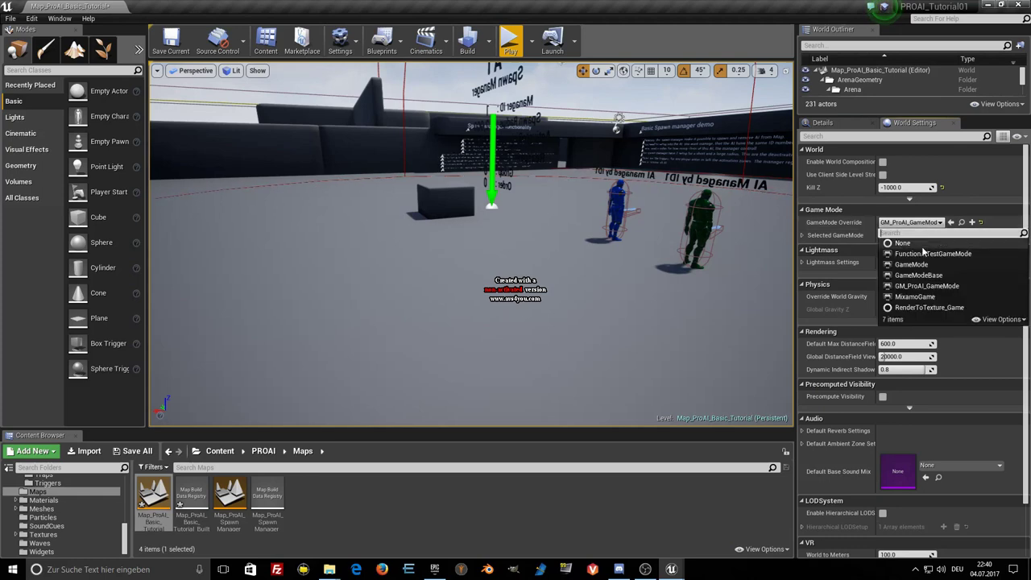
pyautogui.click(911, 297)
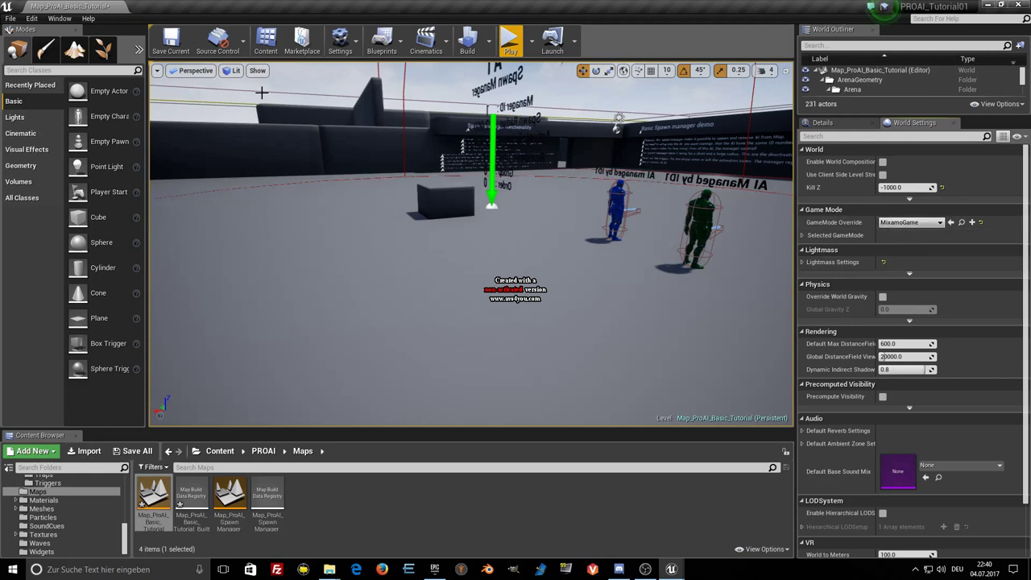
pyautogui.click(165, 46)
pyautogui.click(517, 52)
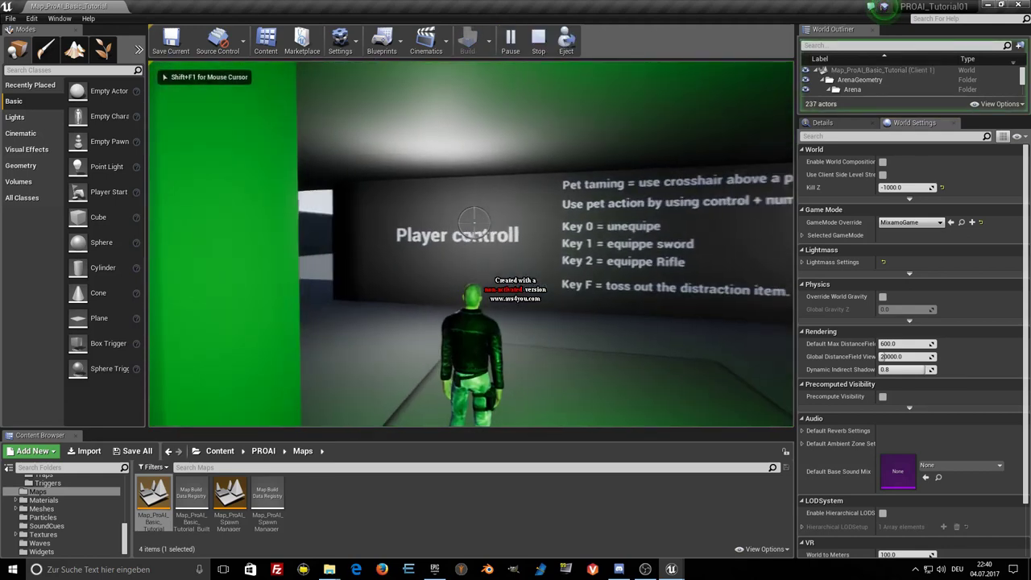
# Run the Mixamo character out of the corridor and around the arena past the yellow, green and blue bots.
pyautogui.press('w')
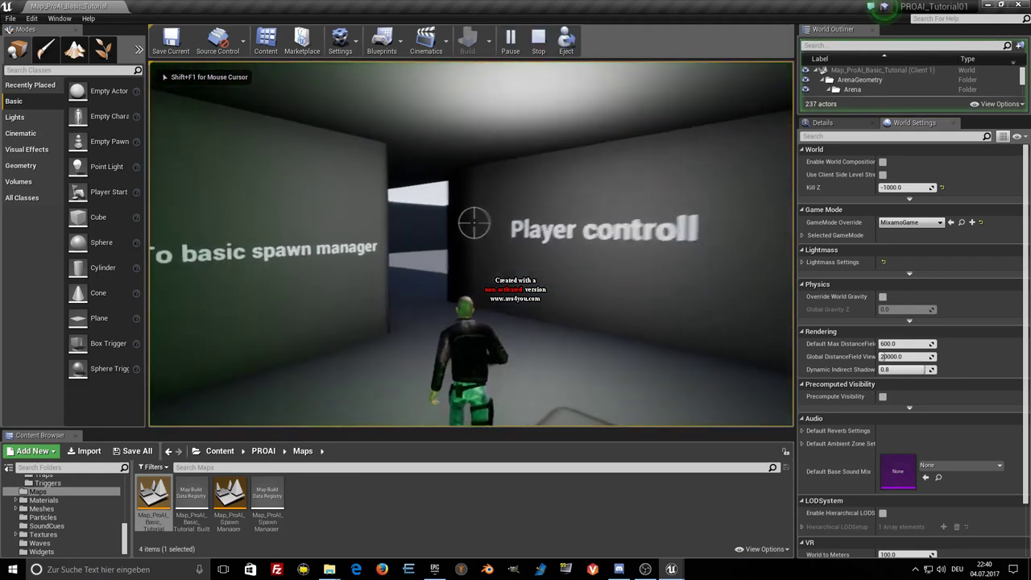
pyautogui.press('w')
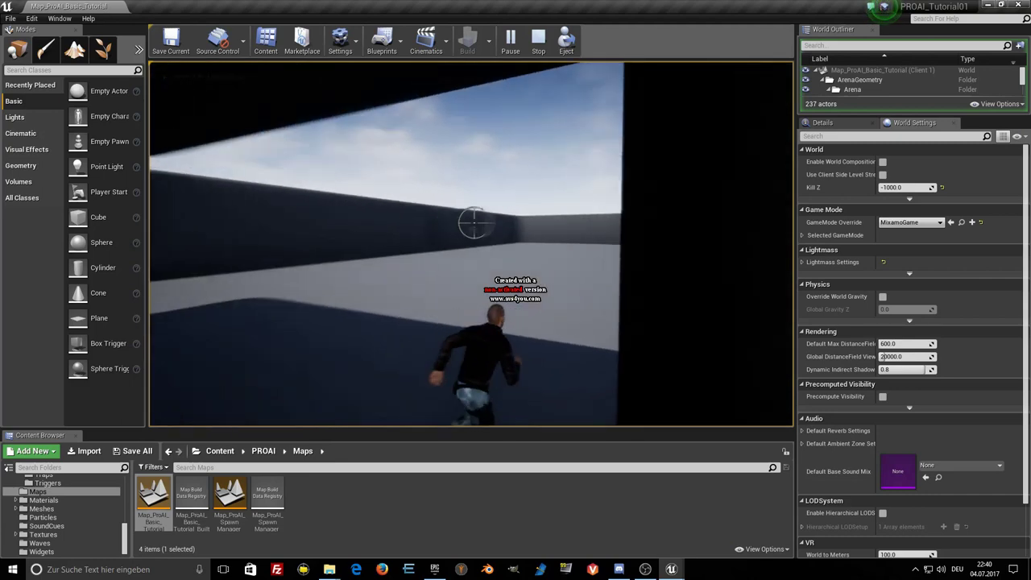
pyautogui.press('w')
pyautogui.press('w')
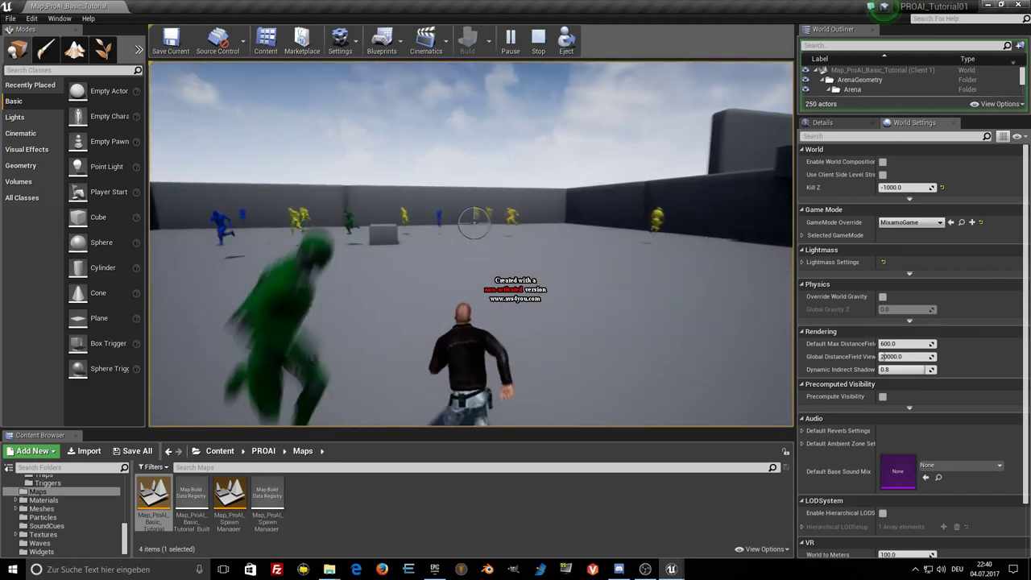
pyautogui.press('w')
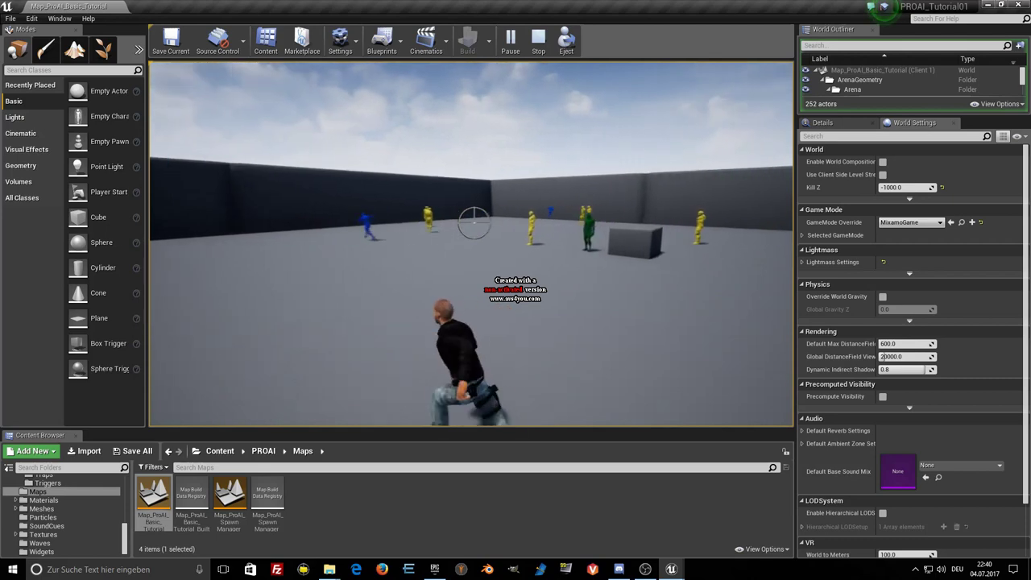
pyautogui.press('w')
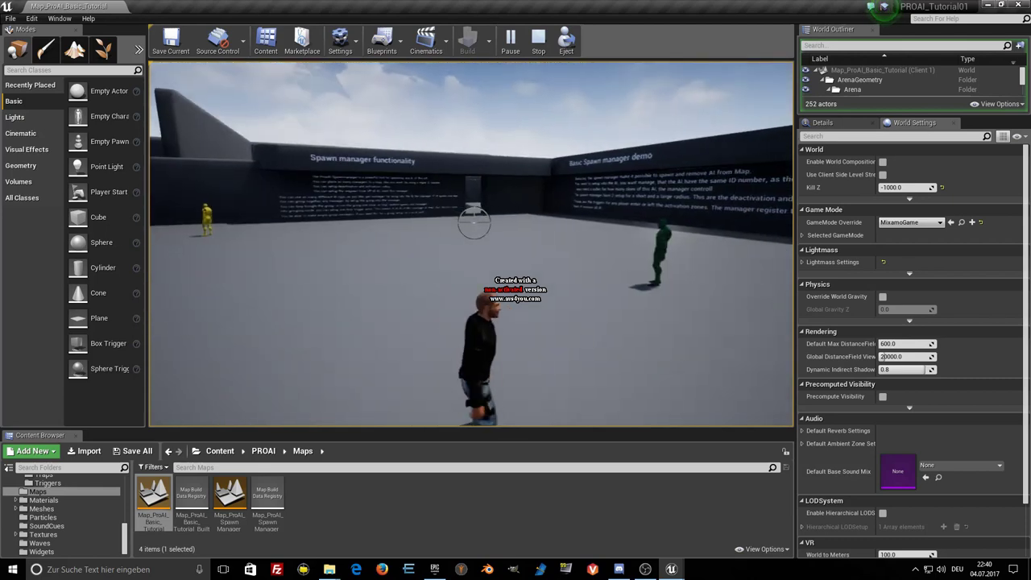
pyautogui.press('w')
pyautogui.press('w')
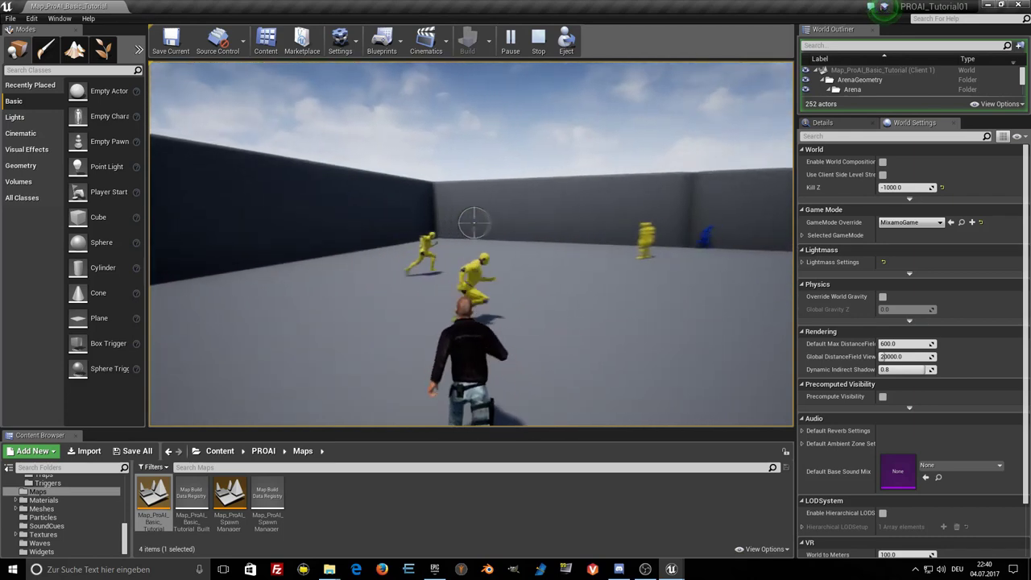
pyautogui.press('w')
pyautogui.press('w')
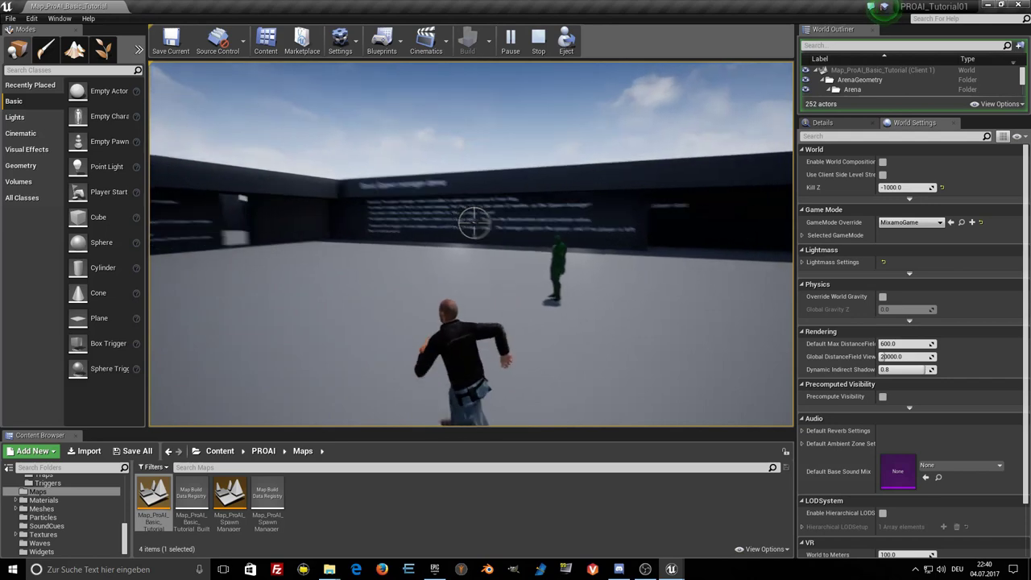
pyautogui.press('w')
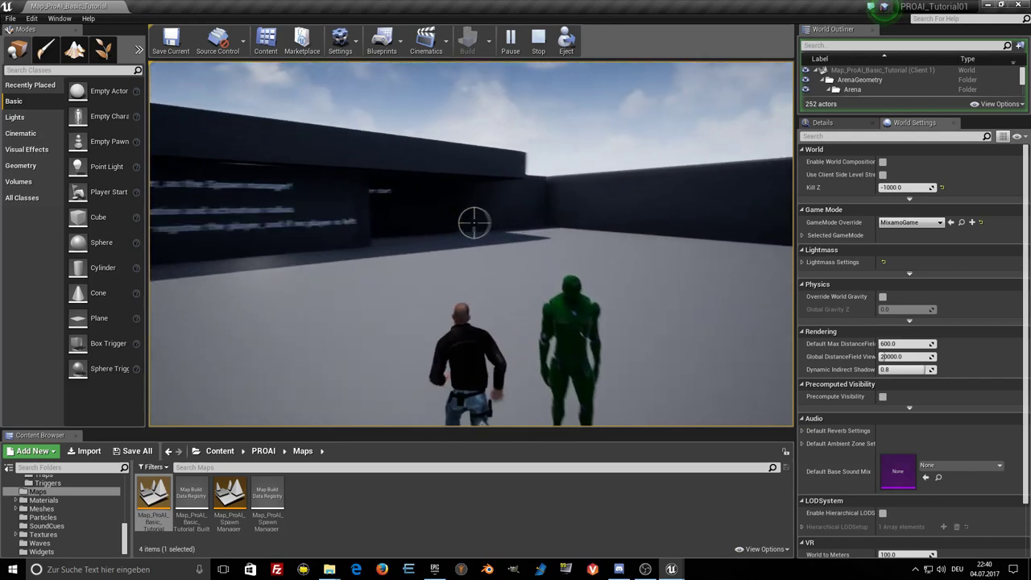
pyautogui.press('w')
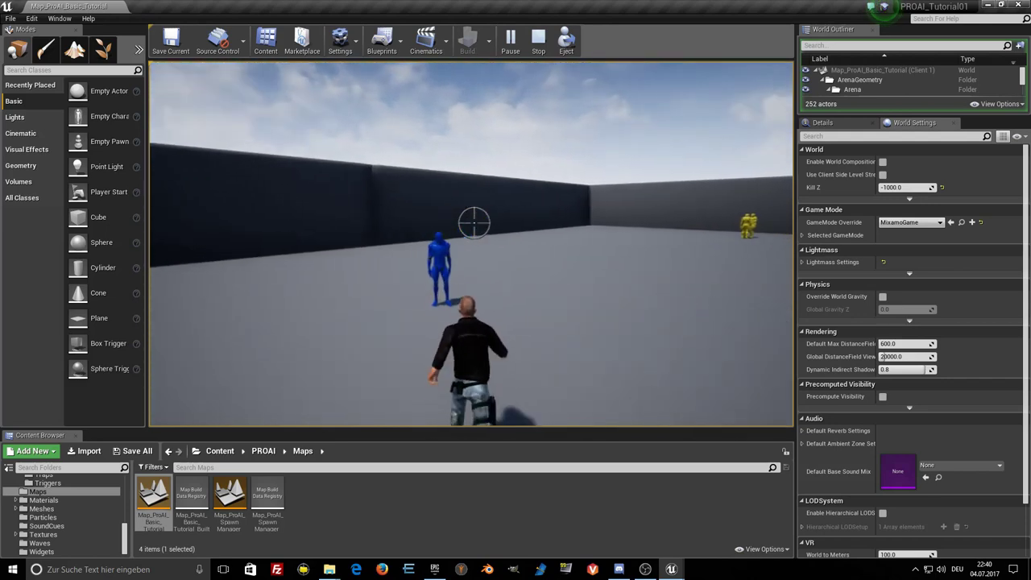
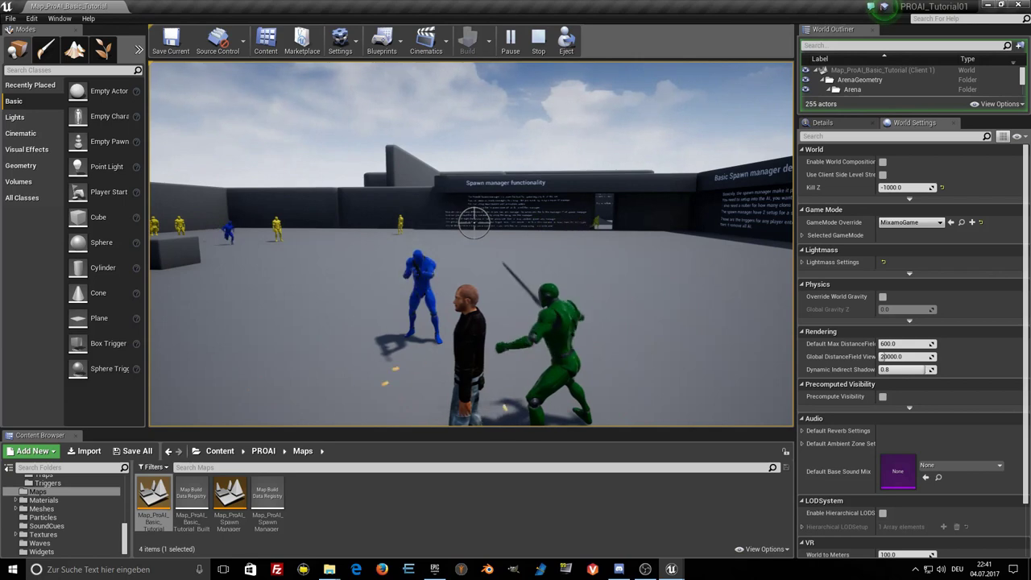
# Stop the play session and bring up BP_Basic_Character's Event Graph.
pyautogui.press('Escape')
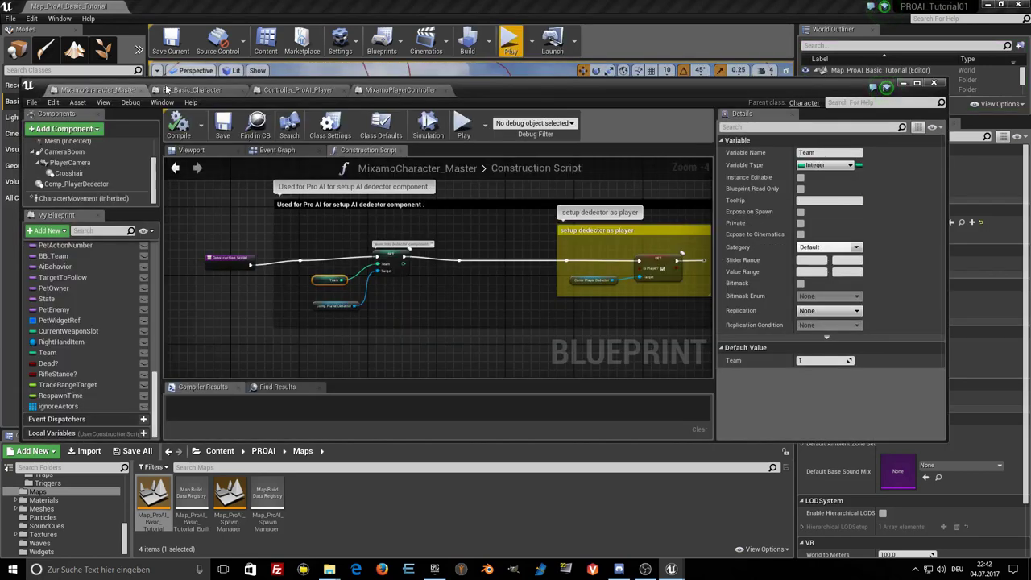
pyautogui.click(194, 90)
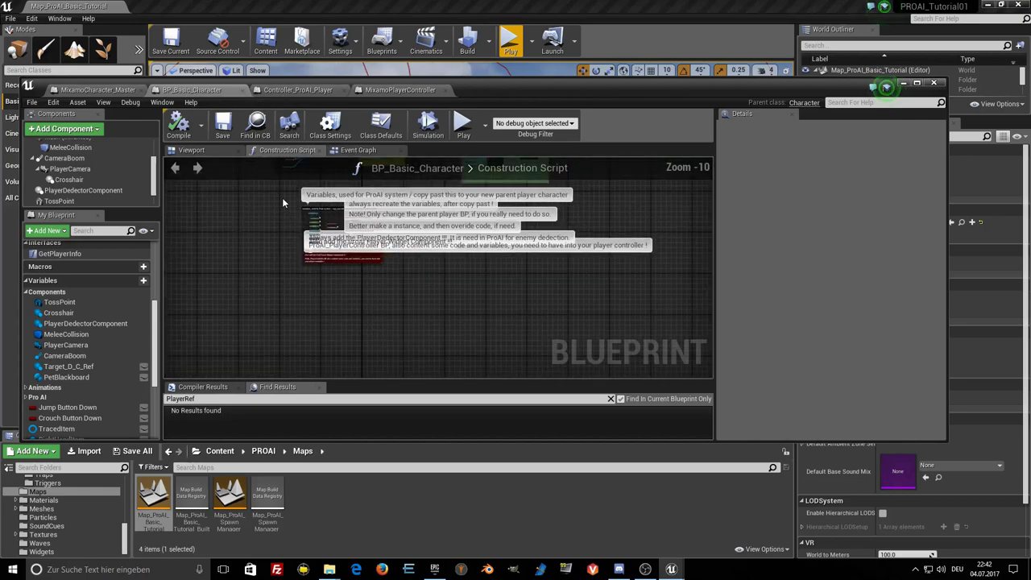
pyautogui.click(356, 153)
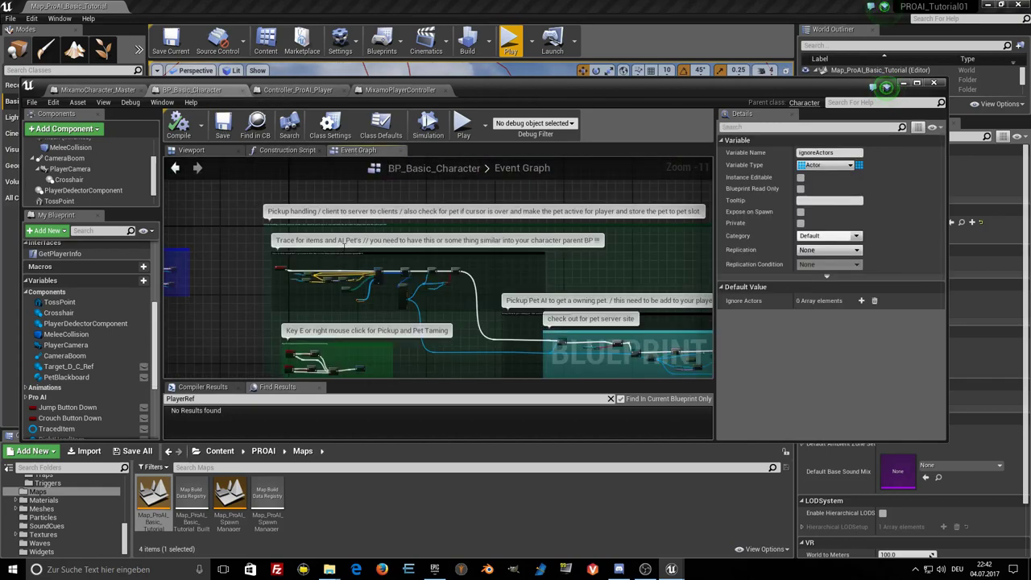
# Select the damage and dead handling node groups, then return to MixamoCharacter_Master.
pyautogui.moveTo(344, 250)
pyautogui.mouseDown(button='right')
pyautogui.moveTo(487, 231)
pyautogui.moveTo(388, 207)
pyautogui.mouseUp(button='right')
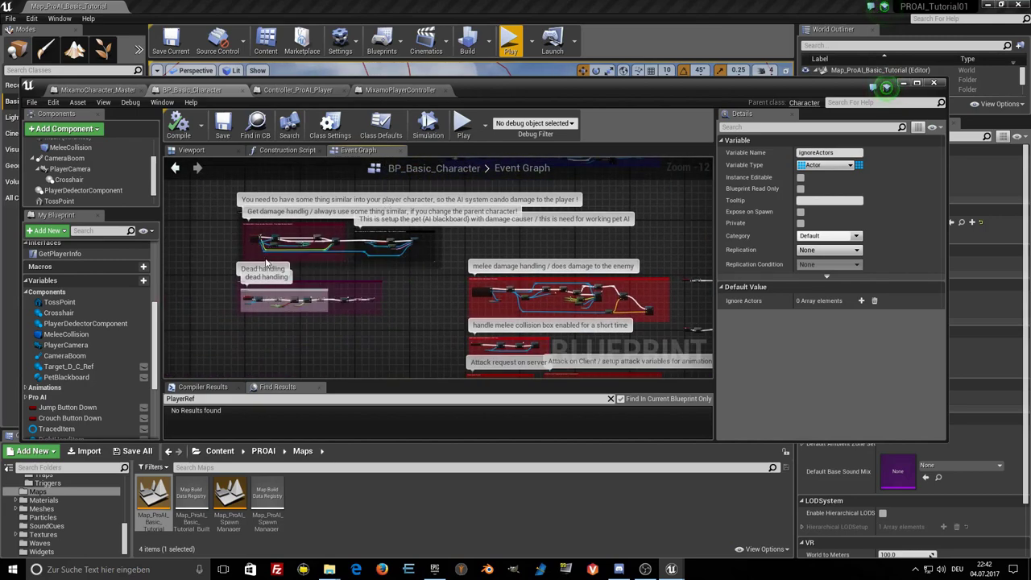
pyautogui.scroll(1, 266, 264)
pyautogui.scroll(2, 225, 304)
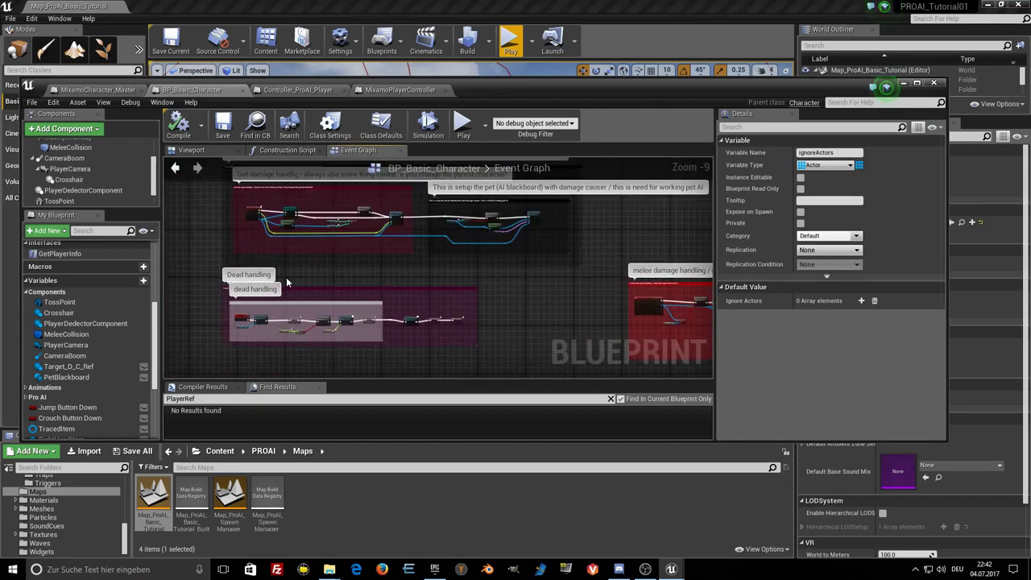
pyautogui.scroll(2, 292, 270)
pyautogui.scroll(1, 277, 264)
pyautogui.scroll(2, 261, 253)
pyautogui.scroll(2, 253, 246)
pyautogui.scroll(2, 252, 246)
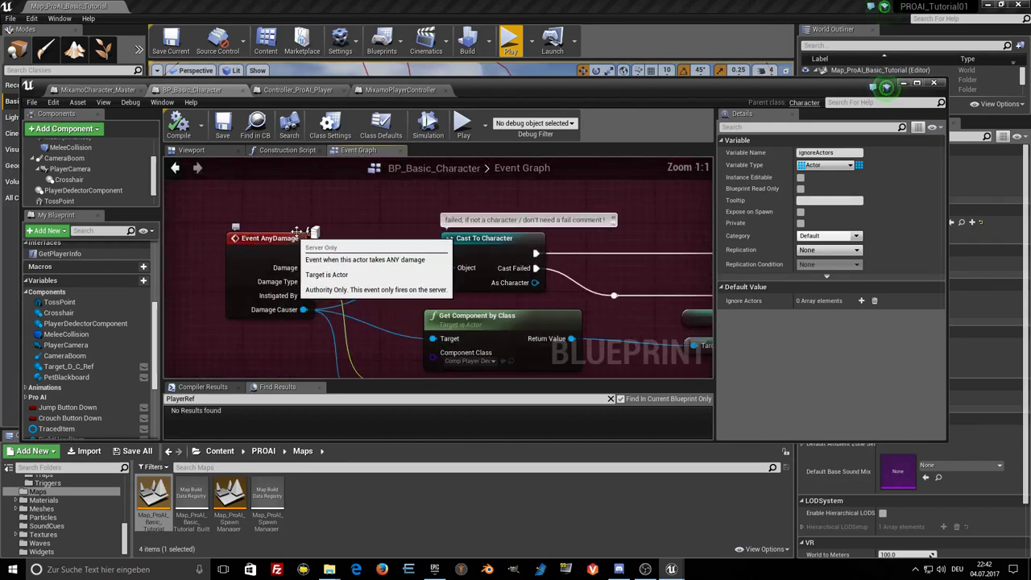
pyautogui.scroll(-3, 241, 242)
pyautogui.scroll(-2, 306, 258)
pyautogui.scroll(-2, 378, 273)
pyautogui.scroll(-1, 452, 284)
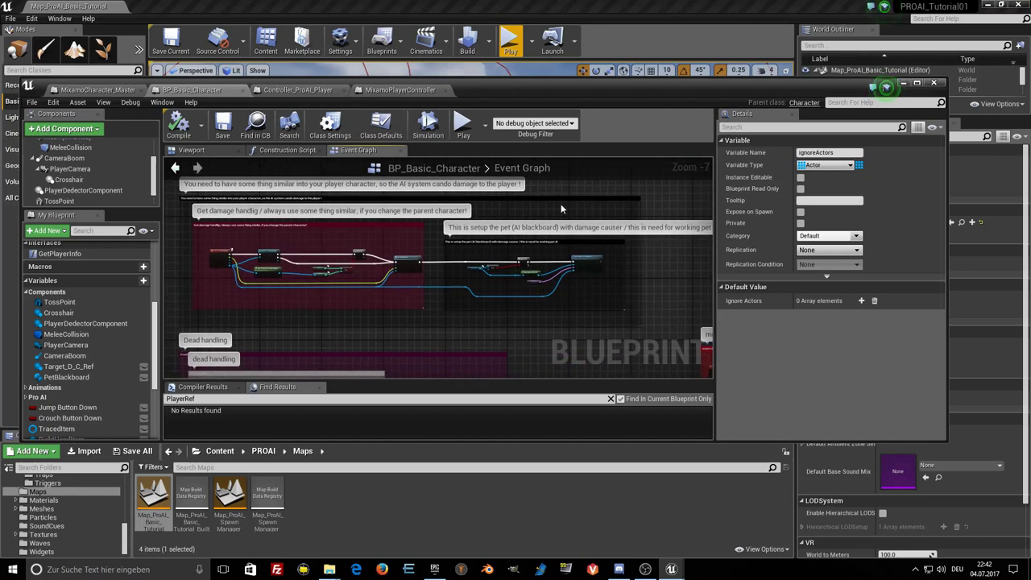
pyautogui.scroll(-1, 223, 250)
pyautogui.scroll(-2, 217, 240)
pyautogui.scroll(-1, 209, 227)
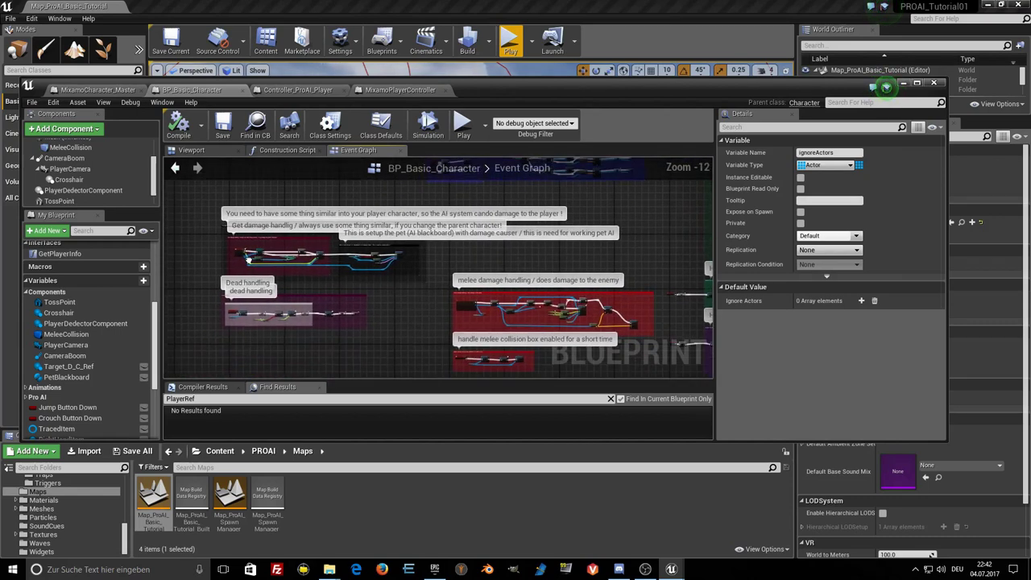
pyautogui.scroll(-1, 204, 217)
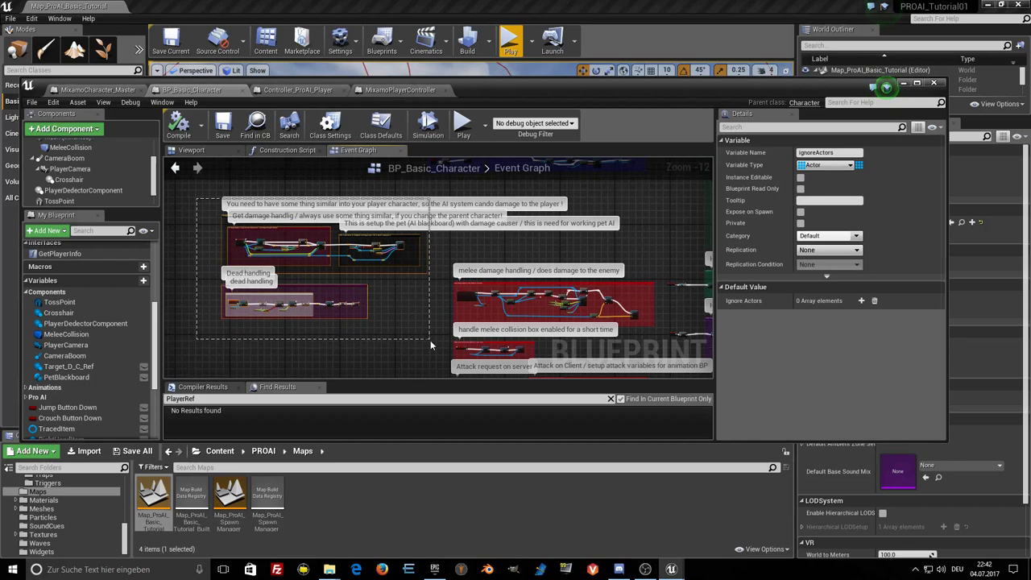
pyautogui.moveTo(430, 340); pyautogui.dragTo(434, 344)
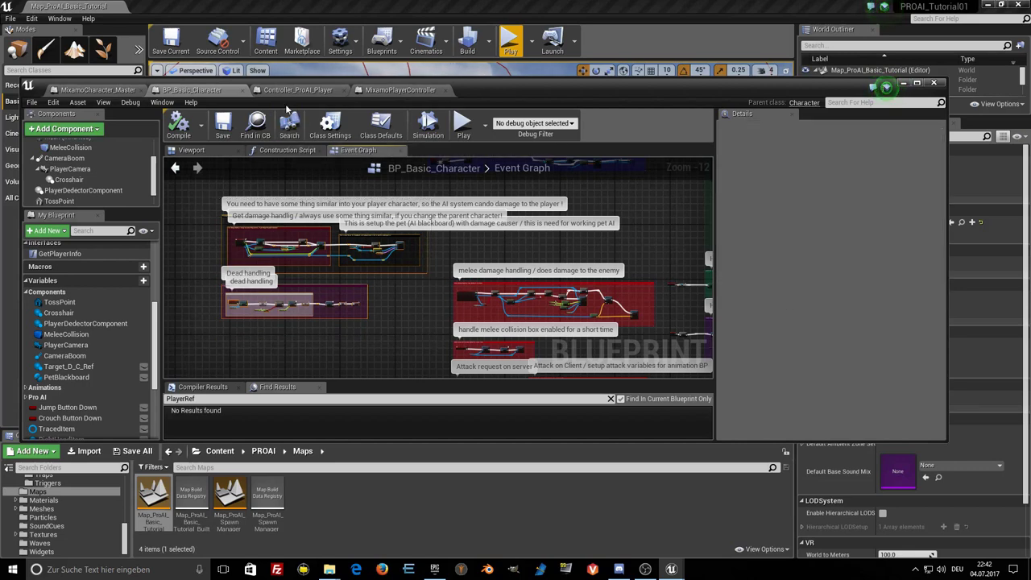
pyautogui.click(97, 90)
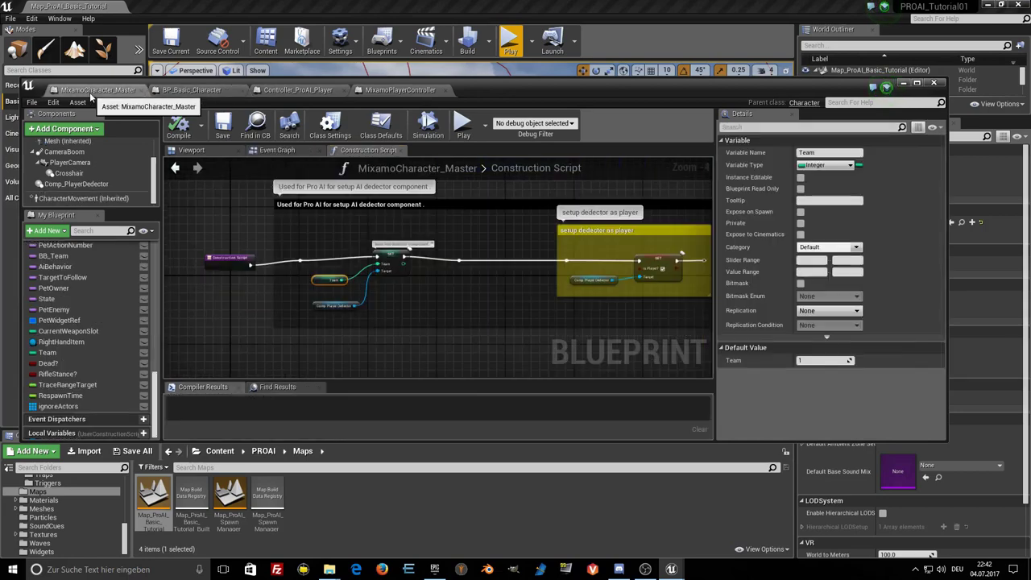
# Position the pasted damage-handling groups in MixamoCharacter_Master's Event Graph.
pyautogui.scroll(-2, 274, 246)
pyautogui.scroll(-2, 322, 252)
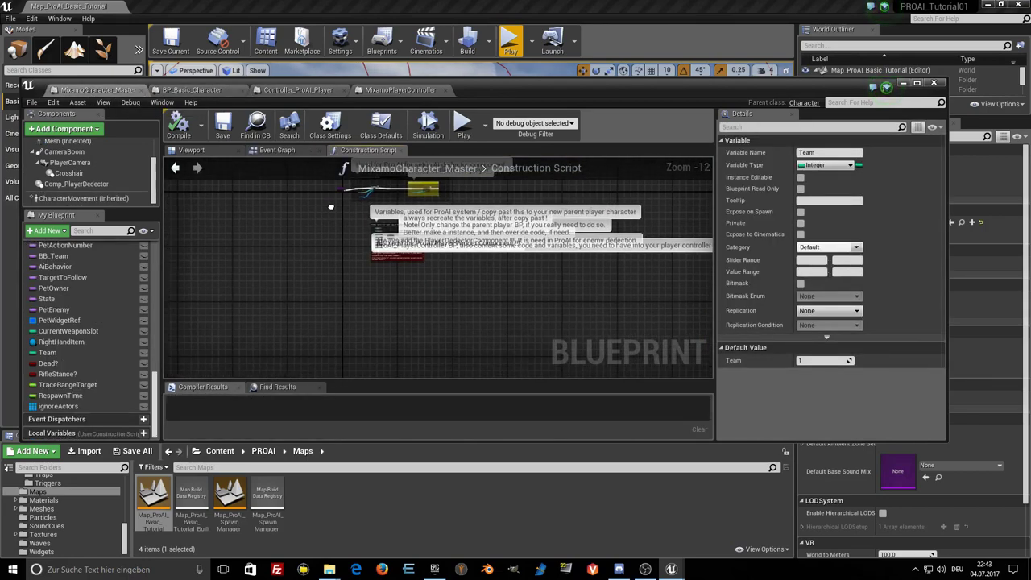
pyautogui.click(278, 151)
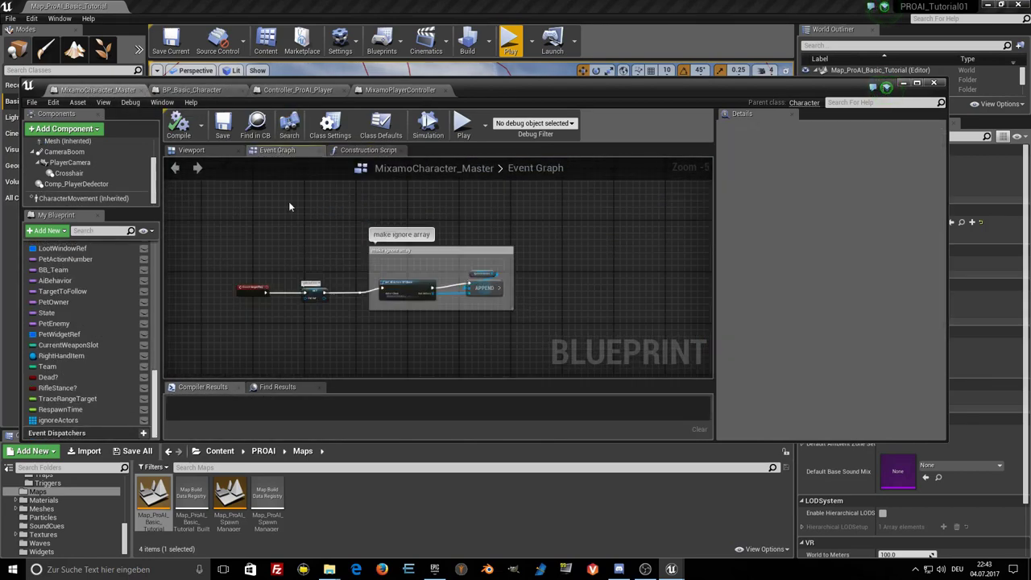
pyautogui.scroll(-4, 290, 218)
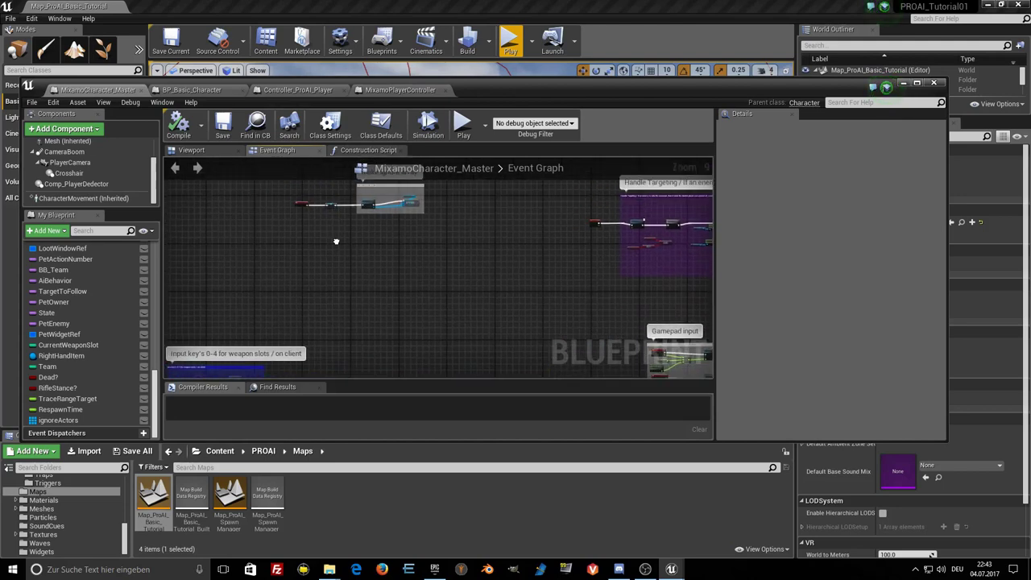
pyautogui.scroll(-2, 425, 338)
pyautogui.scroll(2, 540, 259)
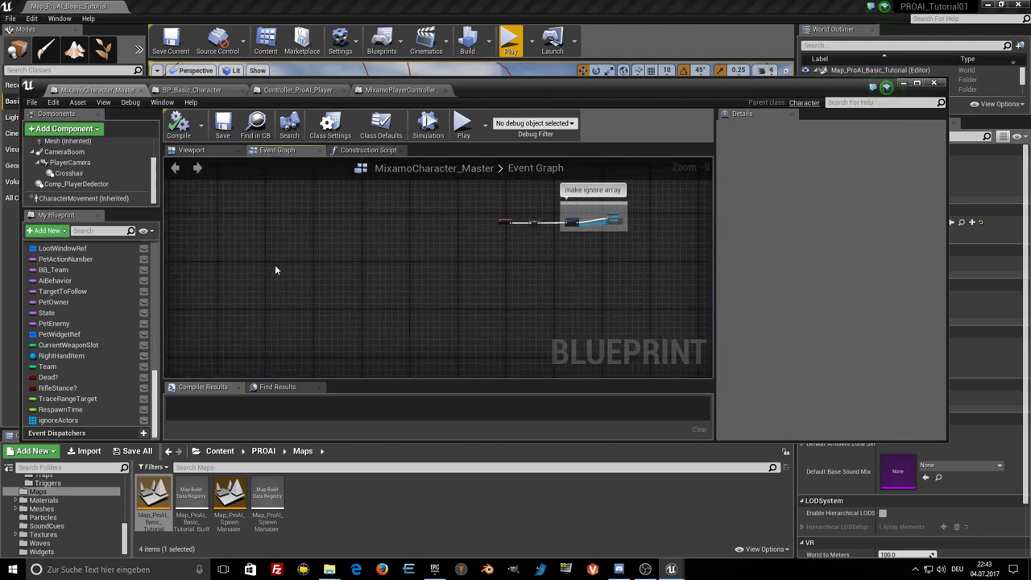
pyautogui.scroll(-1, 275, 270)
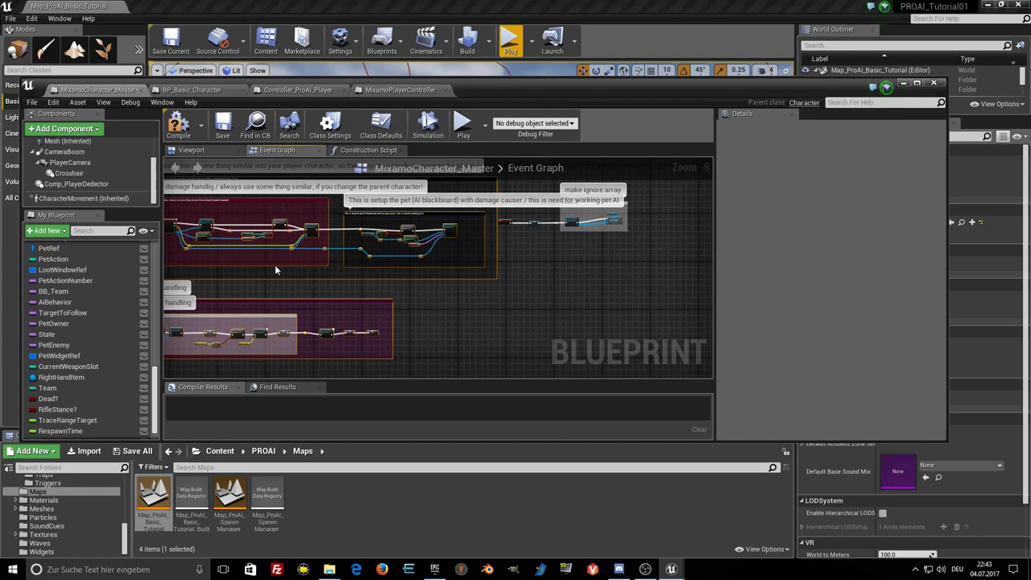
pyautogui.scroll(-1, 291, 273)
pyautogui.moveTo(413, 286); pyautogui.dragTo(385, 254, button='right')
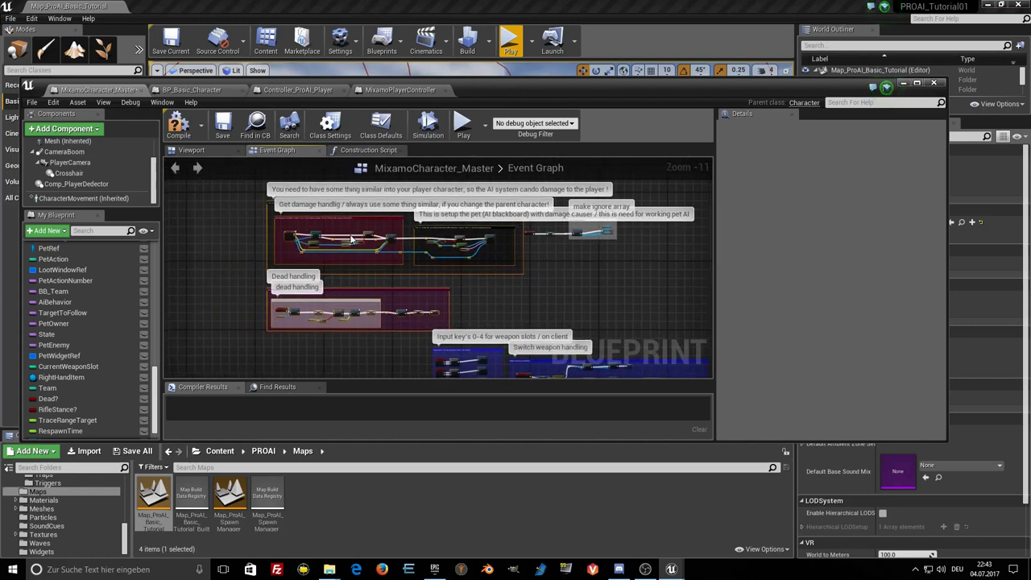
pyautogui.moveTo(270, 204); pyautogui.dragTo(231, 199)
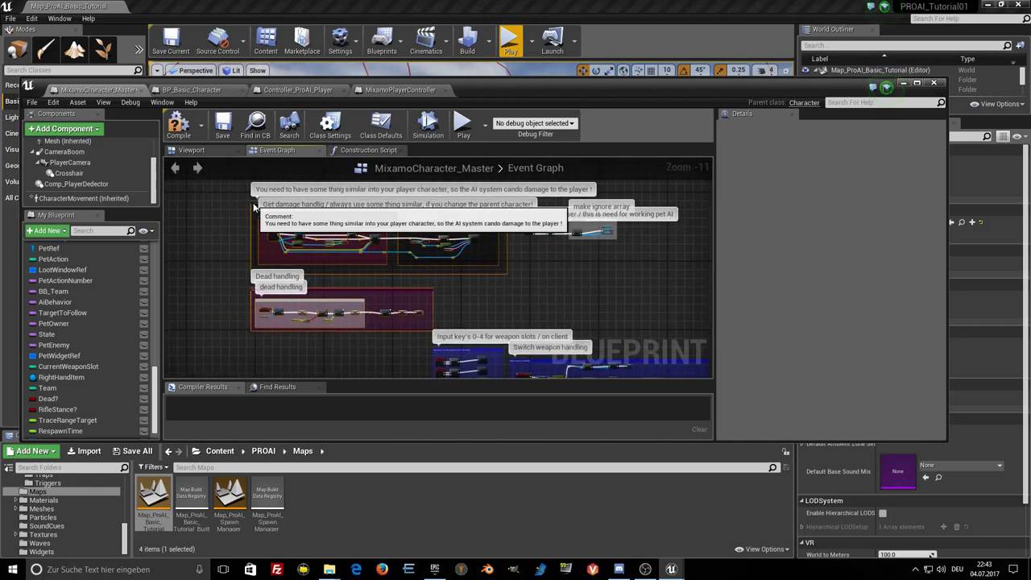
pyautogui.moveTo(231, 200); pyautogui.dragTo(236, 186)
pyautogui.press('Home')
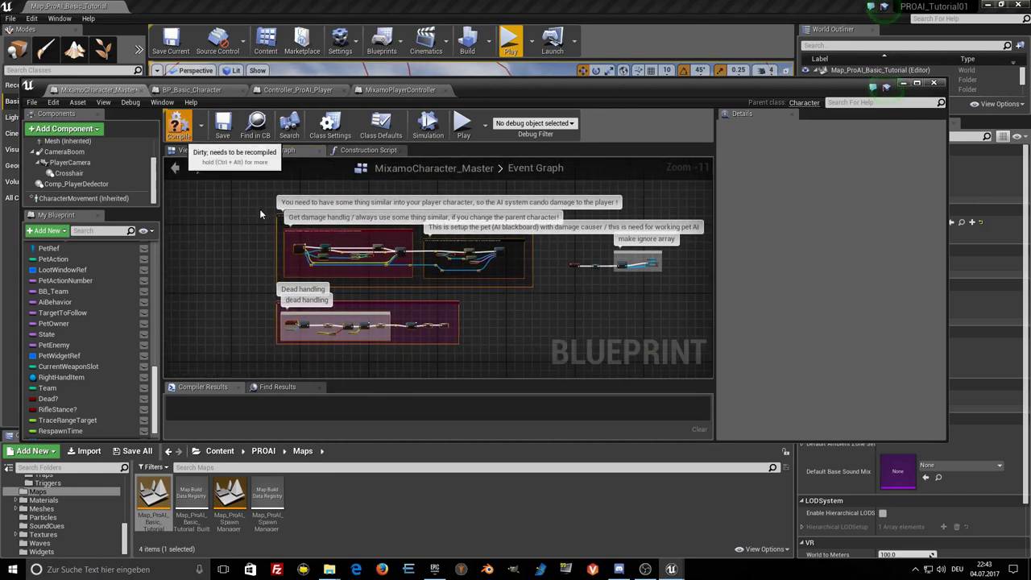
# Compile the blueprint, inspect the Get Damaged error by the Branch, and return to BP_Basic_Character.
pyautogui.press('F7')
pyautogui.scroll(6, 331, 258)
pyautogui.scroll(1, 331, 258)
pyautogui.scroll(1, 332, 258)
pyautogui.moveTo(426, 284); pyautogui.dragTo(306, 273, button='right')
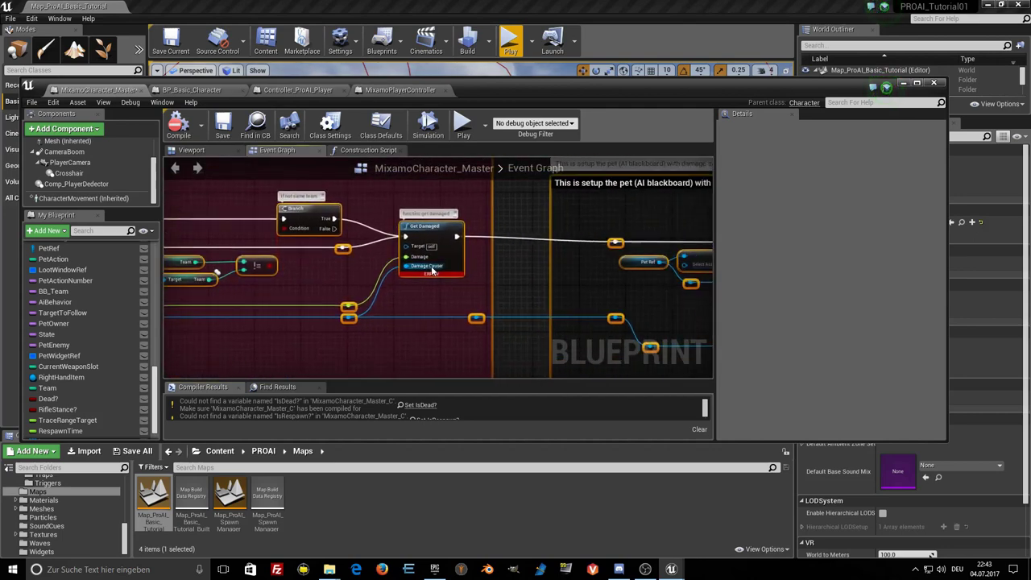
pyautogui.scroll(2, 407, 278)
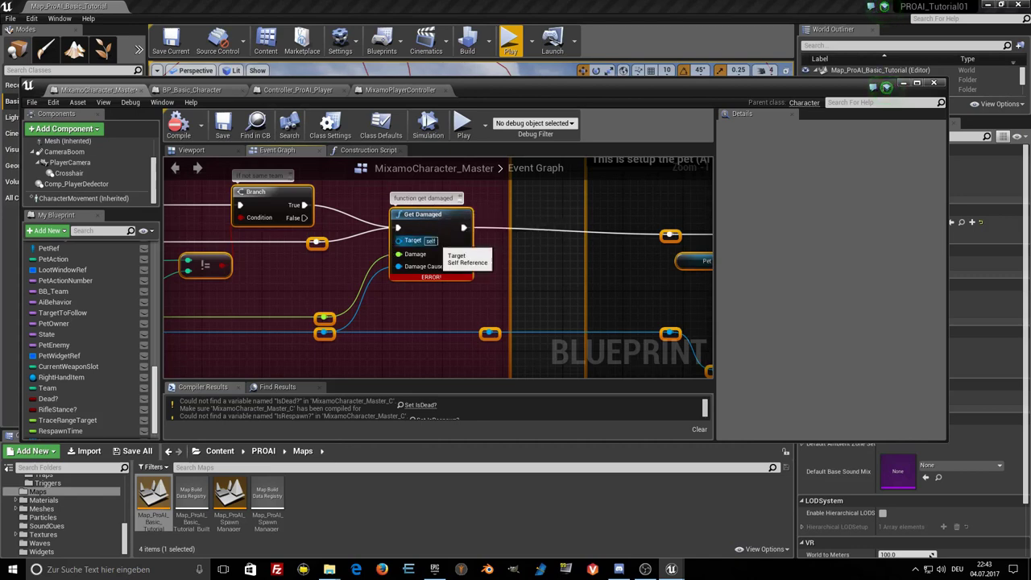
pyautogui.scroll(-5, 419, 258)
pyautogui.click(198, 89)
# Open the Get Damaged function graph, trying a delete of the 'Handle damage points and dead' group, then undoing it.
pyautogui.scroll(3, 326, 256)
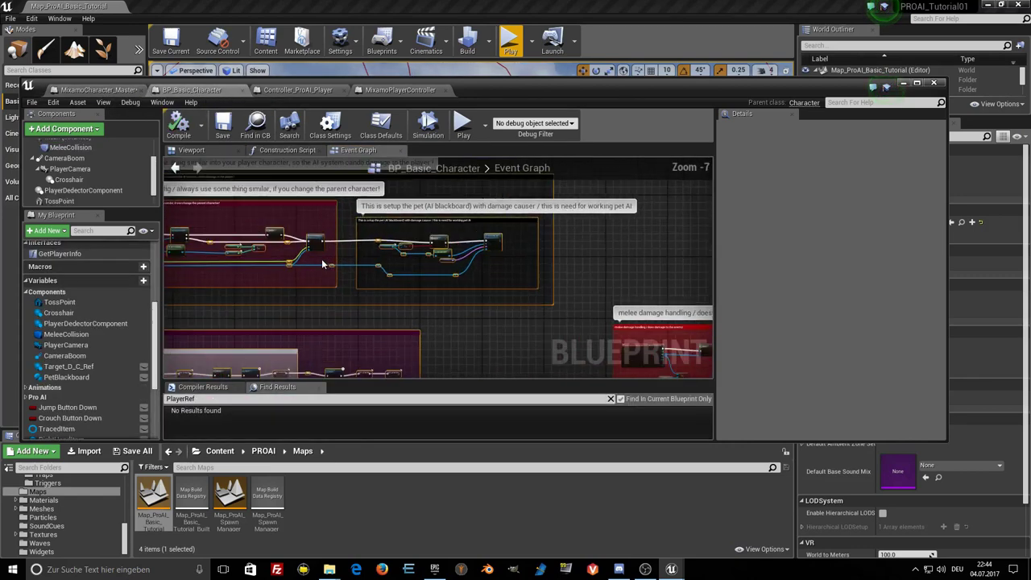
pyautogui.scroll(5, 321, 259)
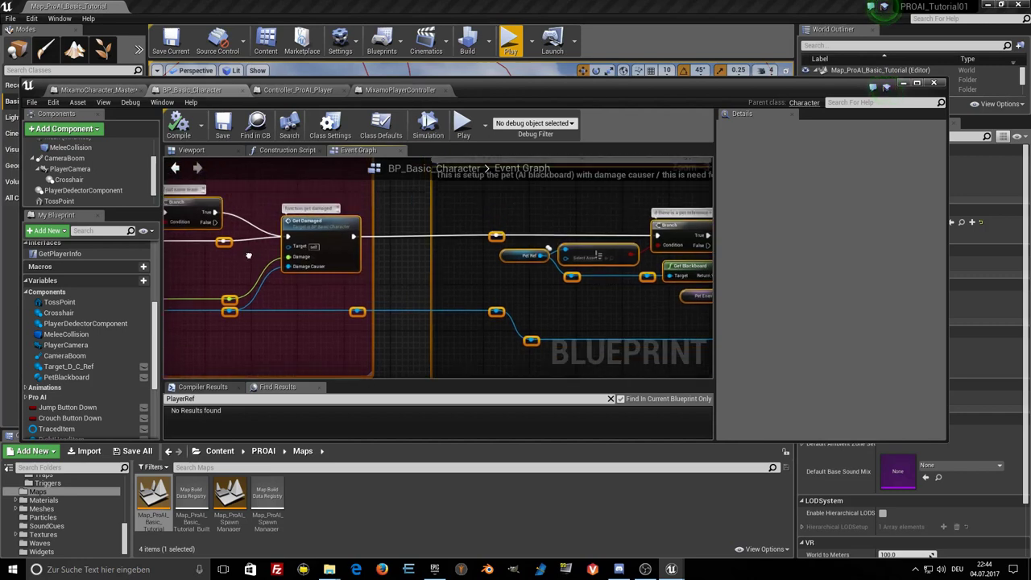
pyautogui.doubleClick(321, 242)
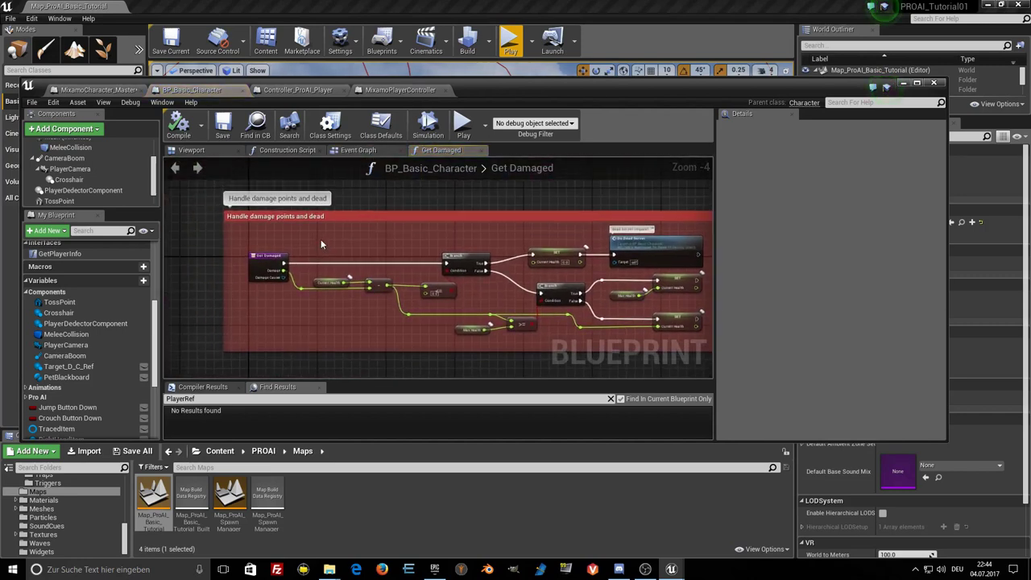
pyautogui.scroll(-2, 320, 239)
pyautogui.scroll(5, 89, 267)
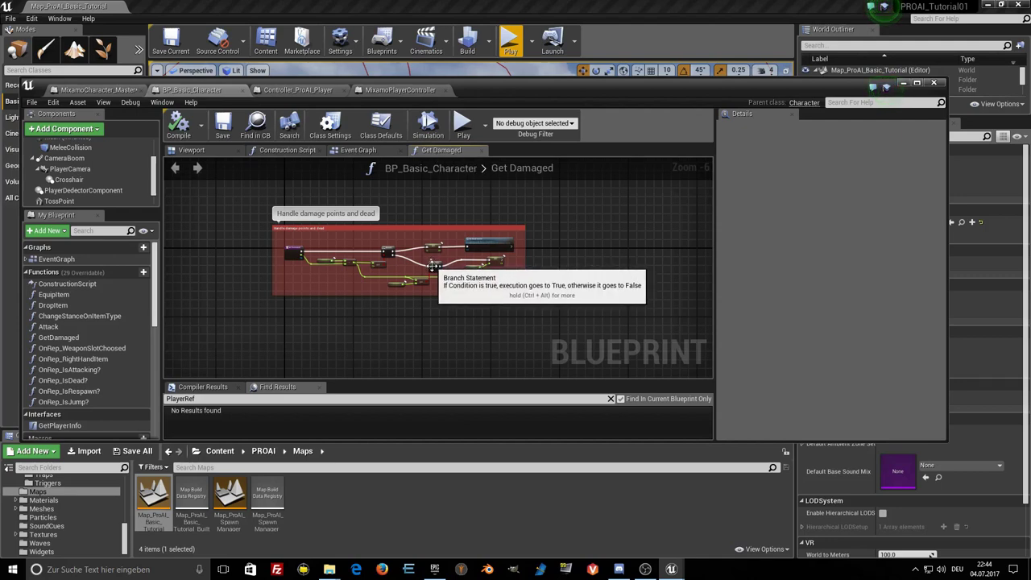
pyautogui.moveTo(243, 208); pyautogui.dragTo(549, 320)
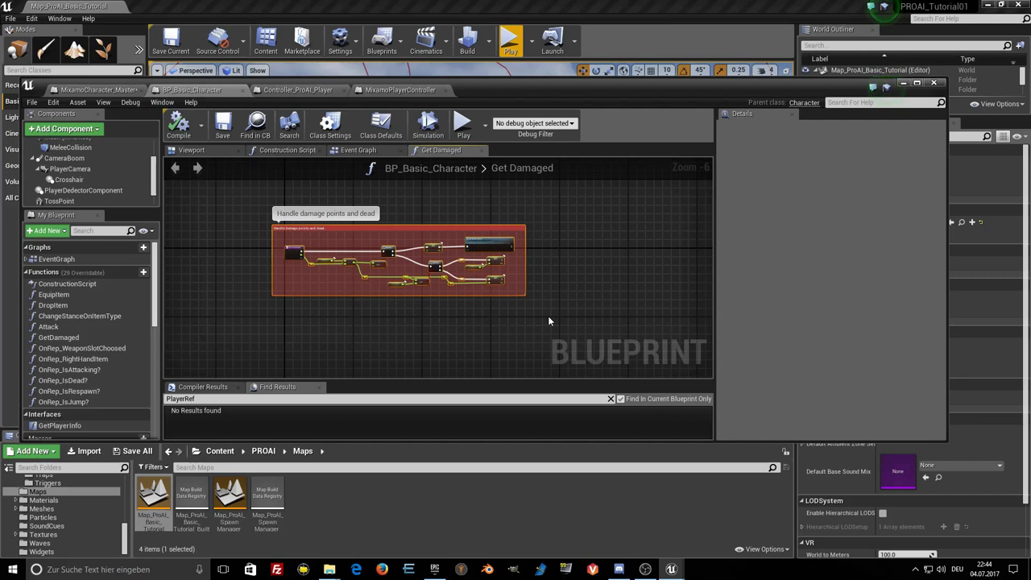
pyautogui.press('Delete')
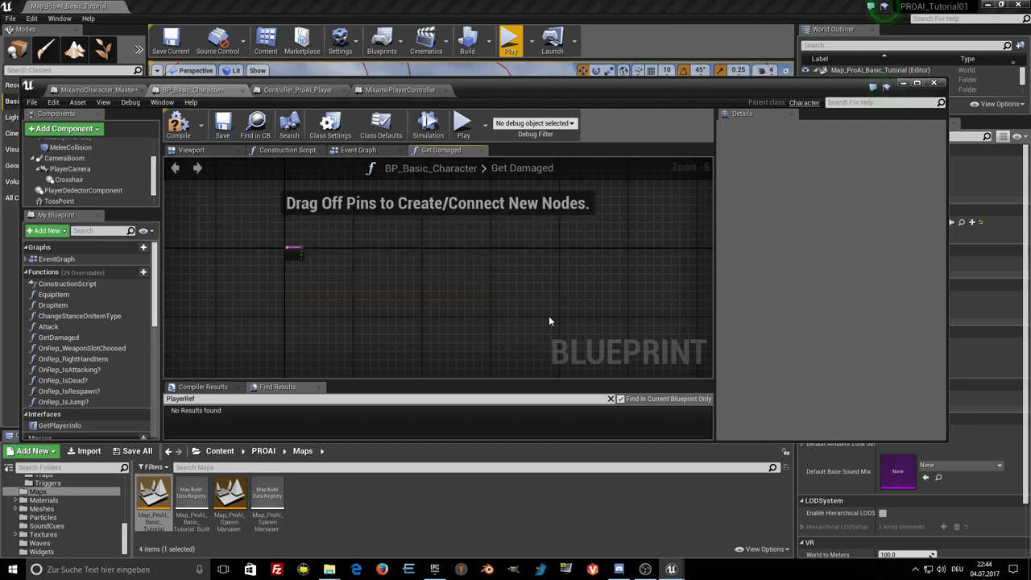
pyautogui.hotkey('ctrl', 'z')
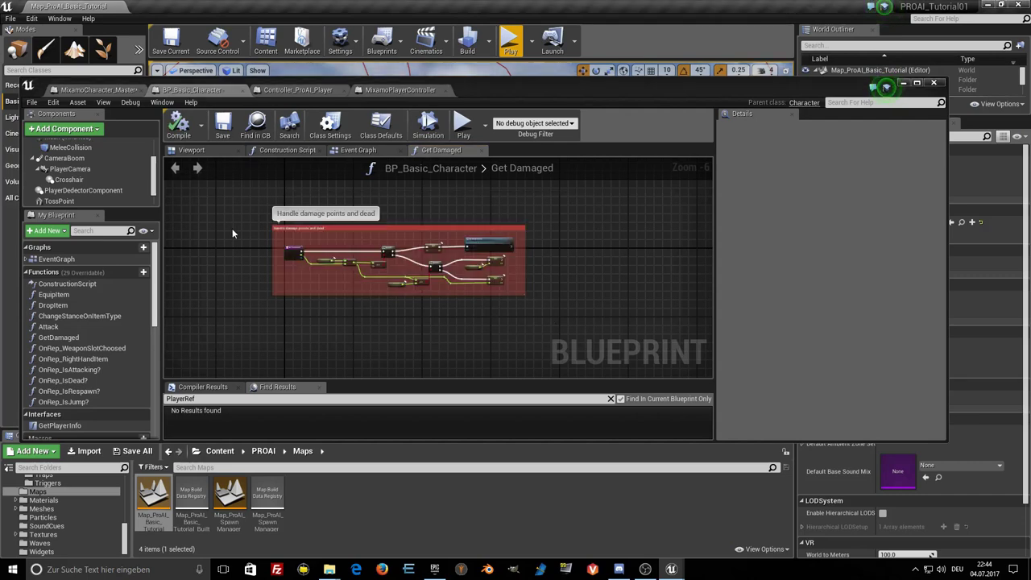
# Reselect the damage group and begin renaming the GetDamaged function.
pyautogui.moveTo(235, 213); pyautogui.dragTo(573, 316)
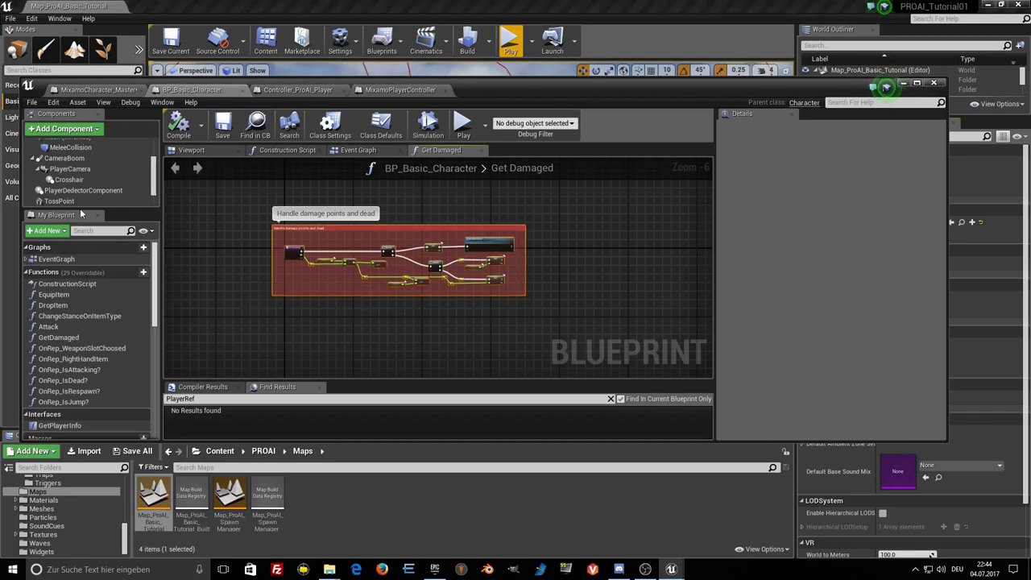
pyautogui.click(72, 337)
pyautogui.click(78, 340)
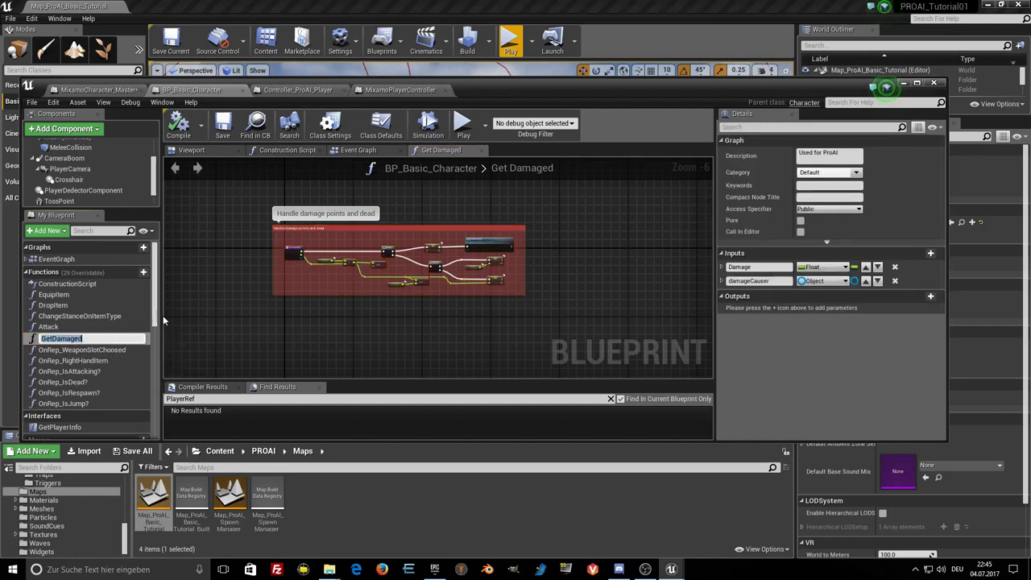
# Create a GetDamaged function in MixamoCharacter_Master and add one output parameter.
pyautogui.click(102, 89)
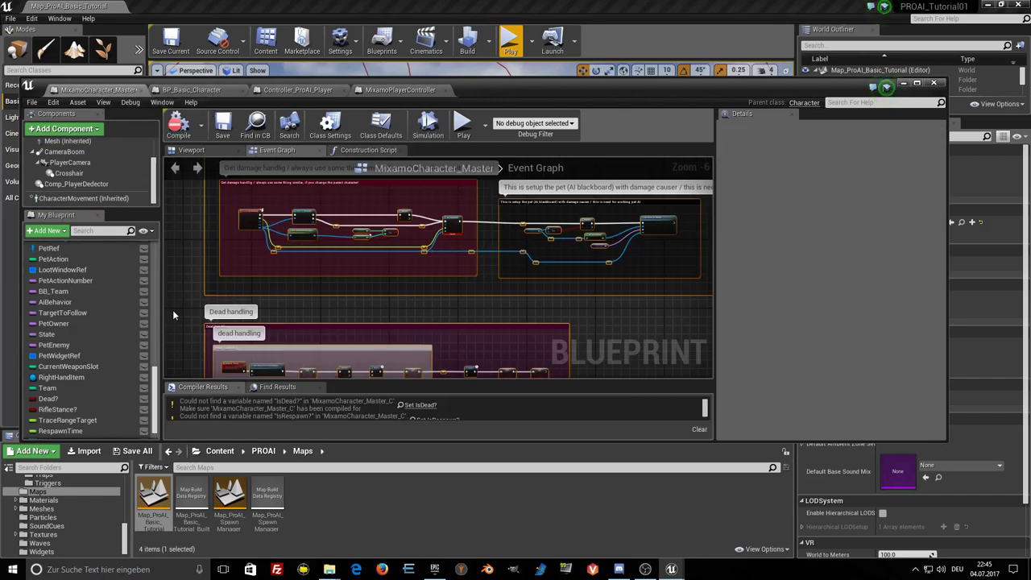
pyautogui.scroll(5, 123, 278)
pyautogui.scroll(-5, 123, 282)
pyautogui.scroll(-5, 124, 286)
pyautogui.scroll(-5, 123, 296)
pyautogui.scroll(2, 125, 322)
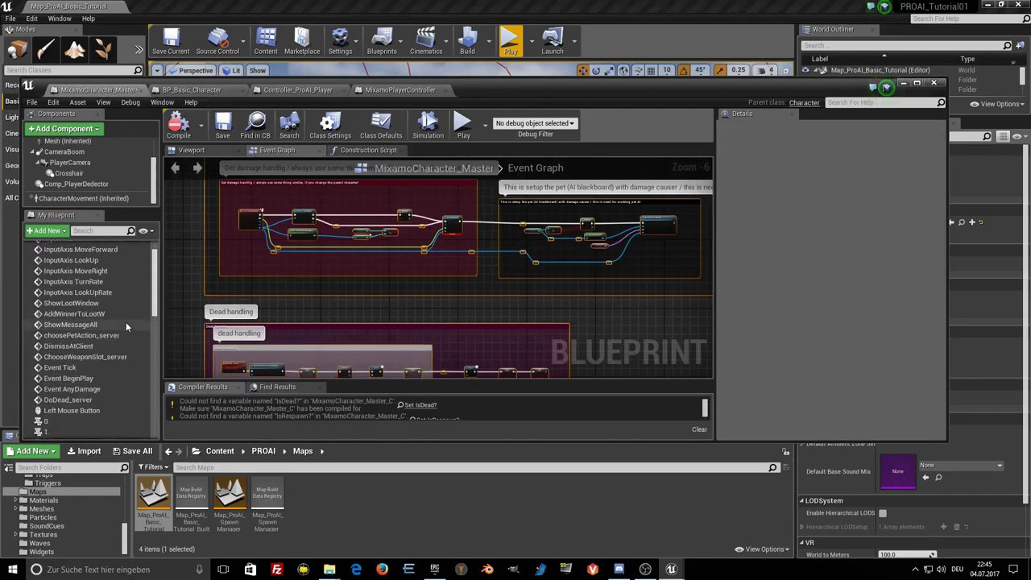
pyautogui.scroll(-3, 115, 324)
pyautogui.scroll(-3, 115, 324)
pyautogui.scroll(-1, 97, 322)
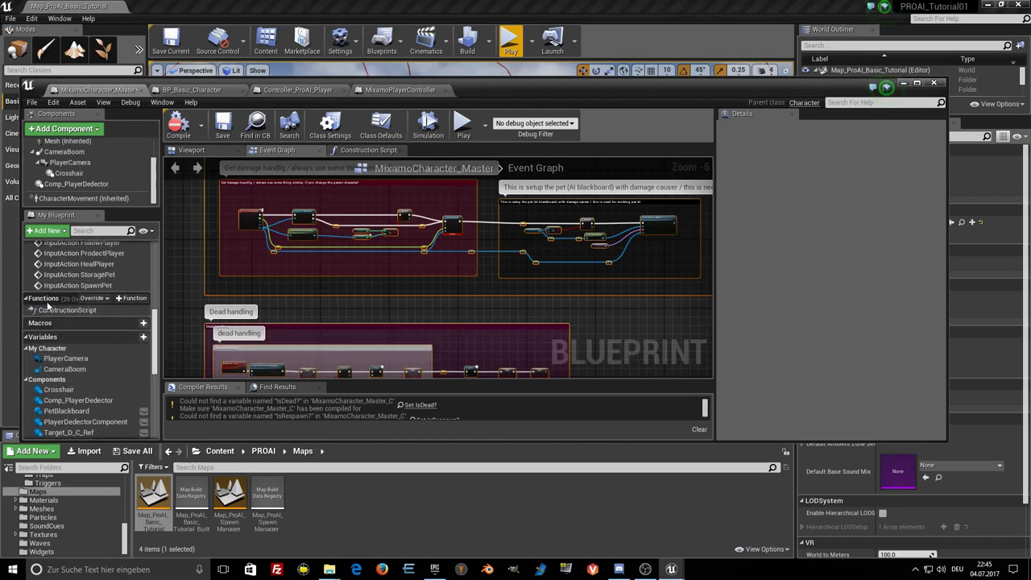
pyautogui.click(132, 299)
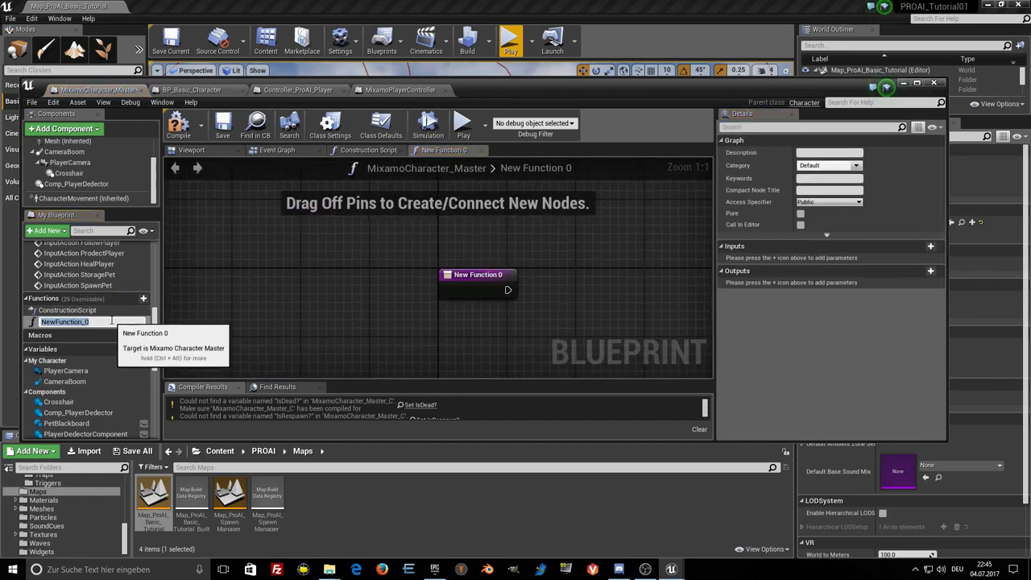
pyautogui.write('GetDamaged')
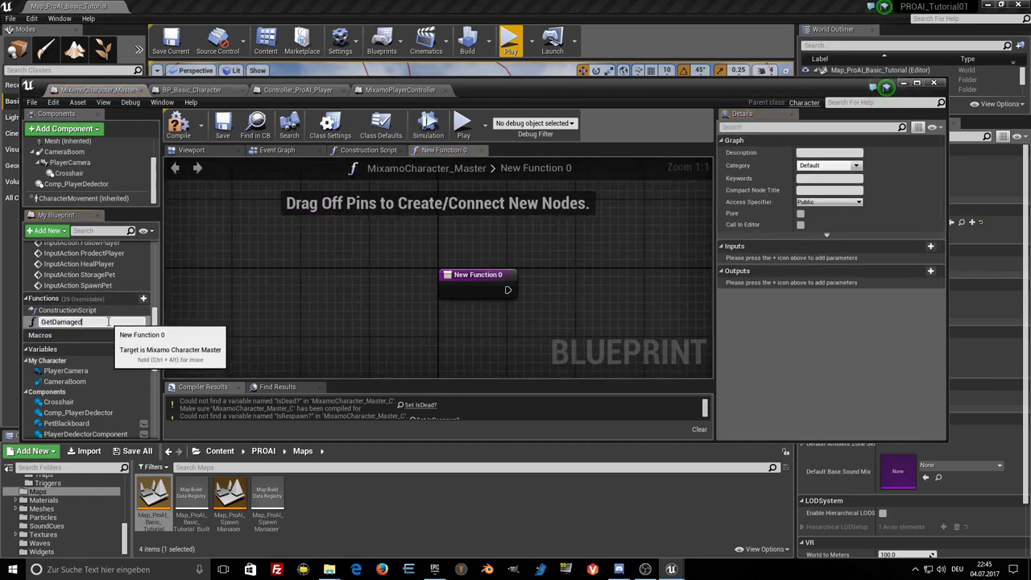
pyautogui.press('Return')
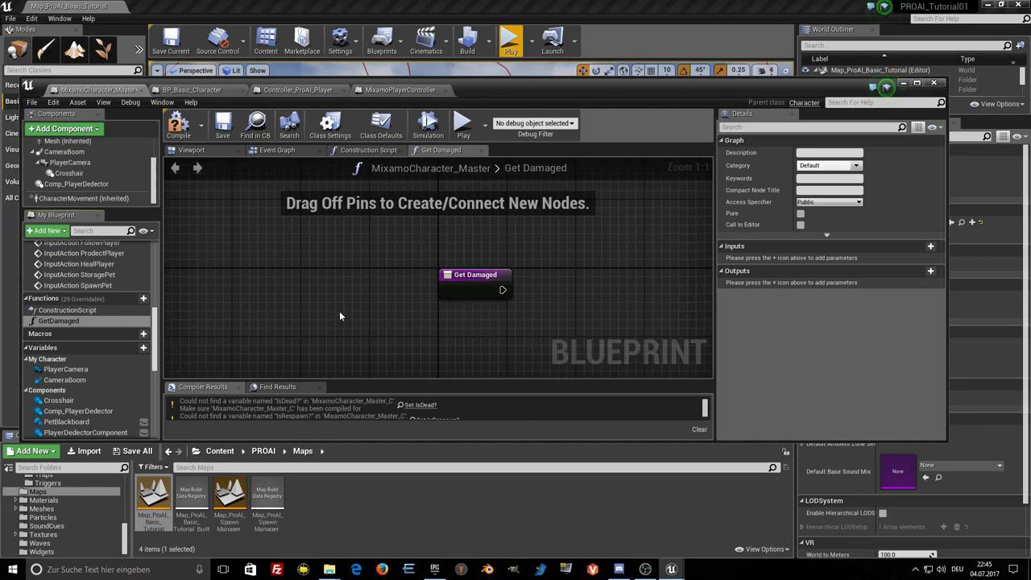
pyautogui.click(398, 270)
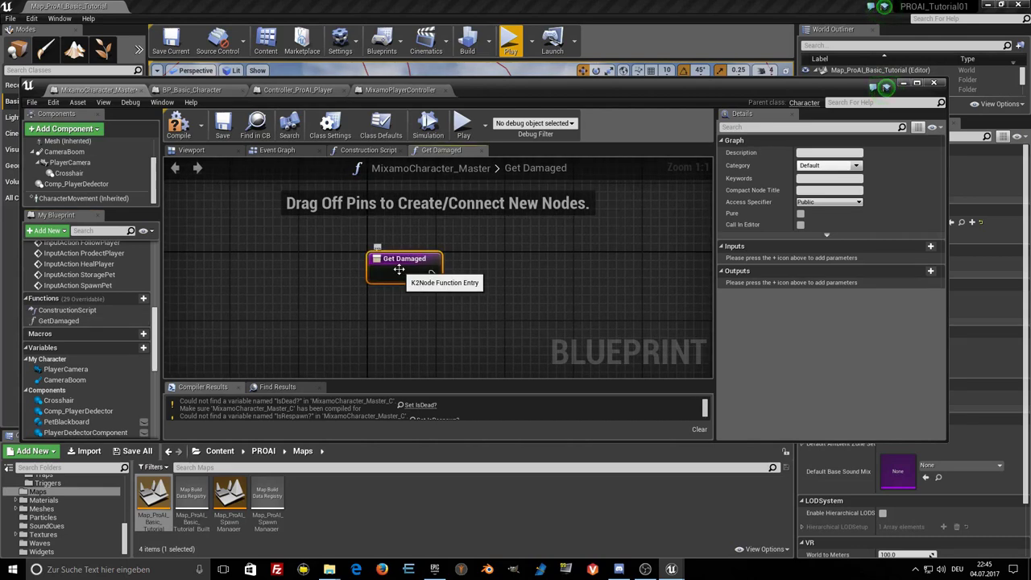
pyautogui.click(931, 271)
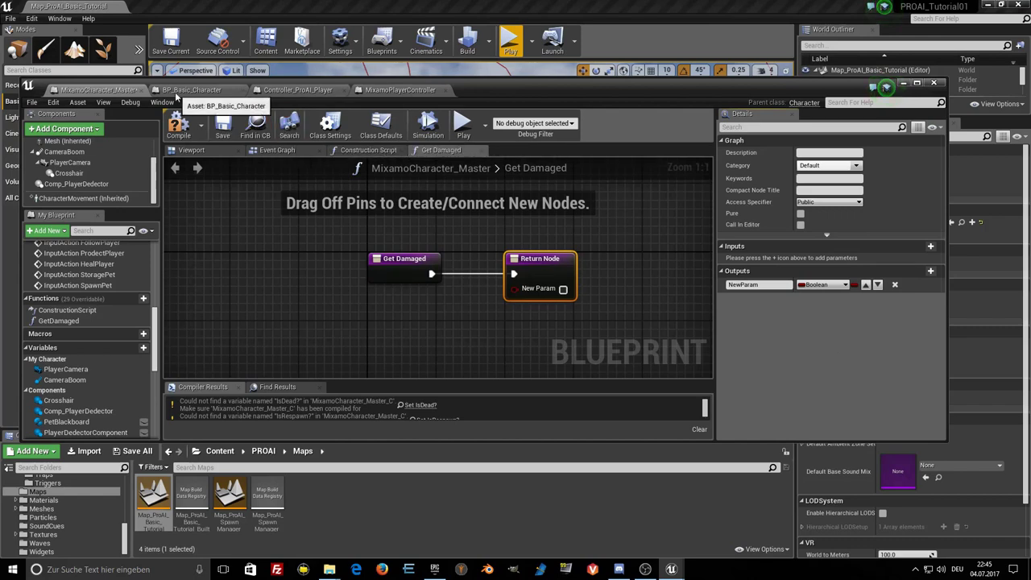
# Compare against BP_Basic_Character's Get Damaged entry parameters, then go back to MixamoCharacter_Master.
pyautogui.click(191, 89)
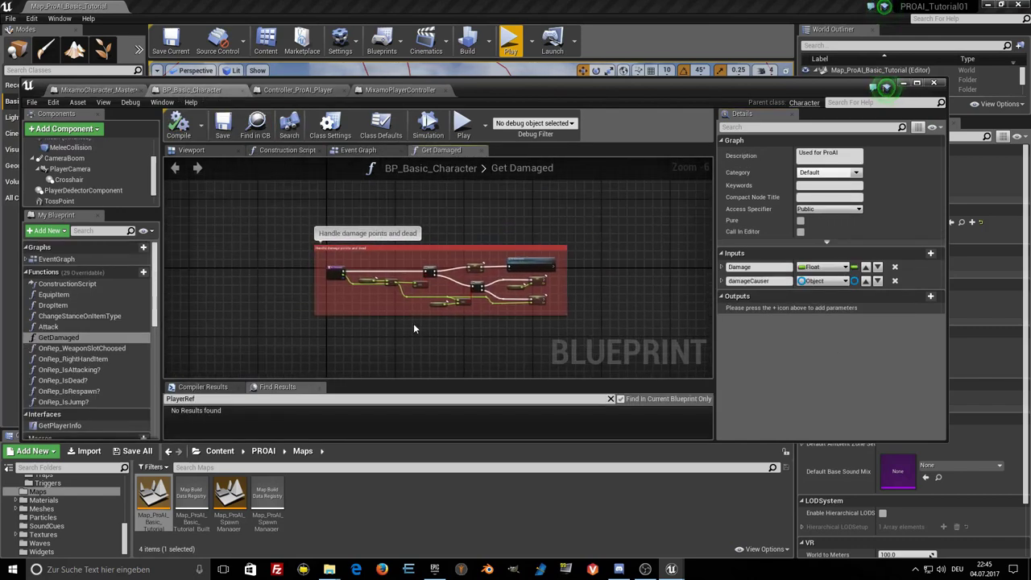
pyautogui.scroll(2, 347, 291)
pyautogui.scroll(5, 346, 292)
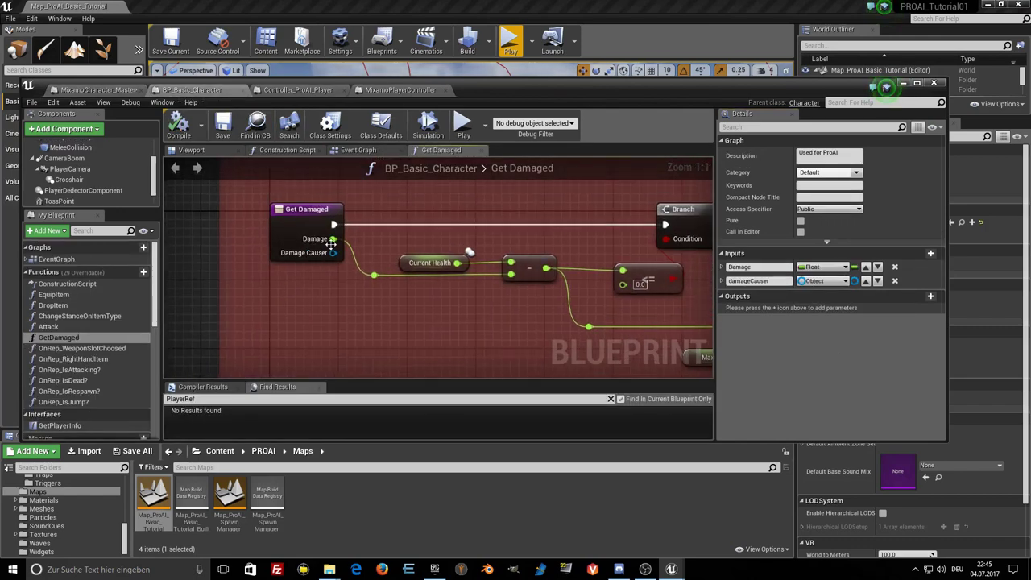
pyautogui.click(300, 216)
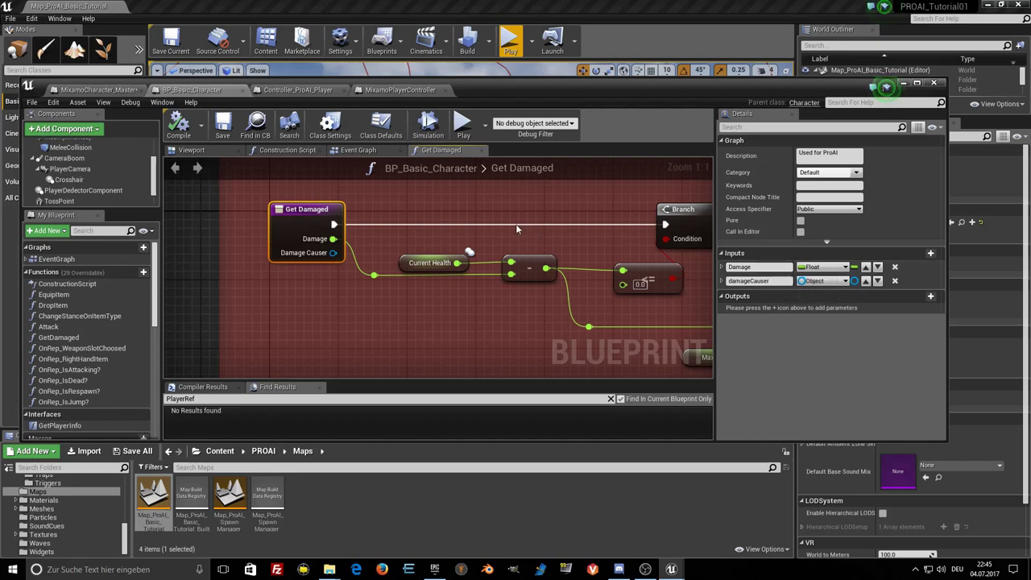
pyautogui.click(94, 89)
# Make the first output a Float named Damage, checking against BP_Basic_Character.
pyautogui.click(399, 274)
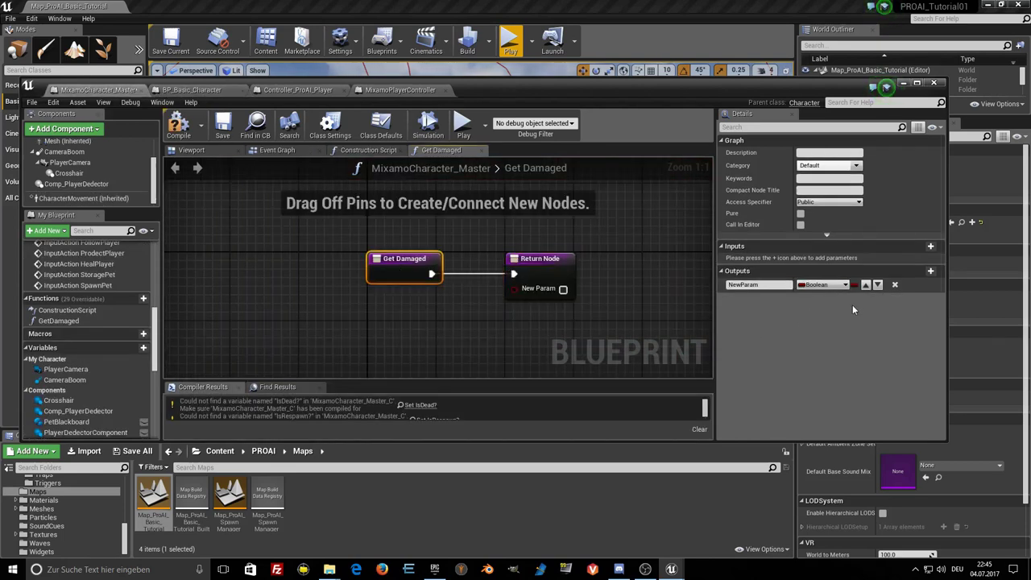
pyautogui.click(804, 288)
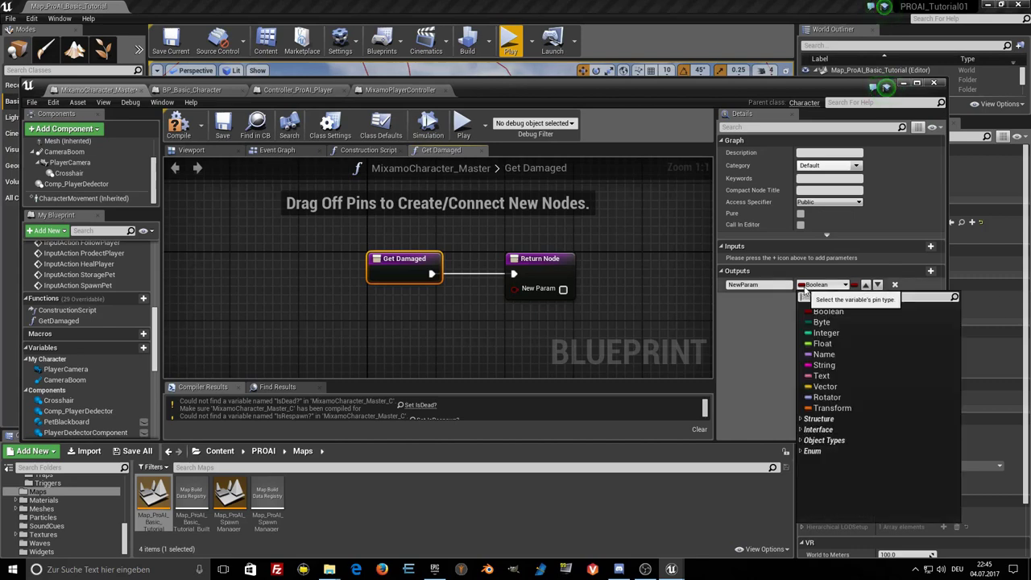
pyautogui.click(823, 344)
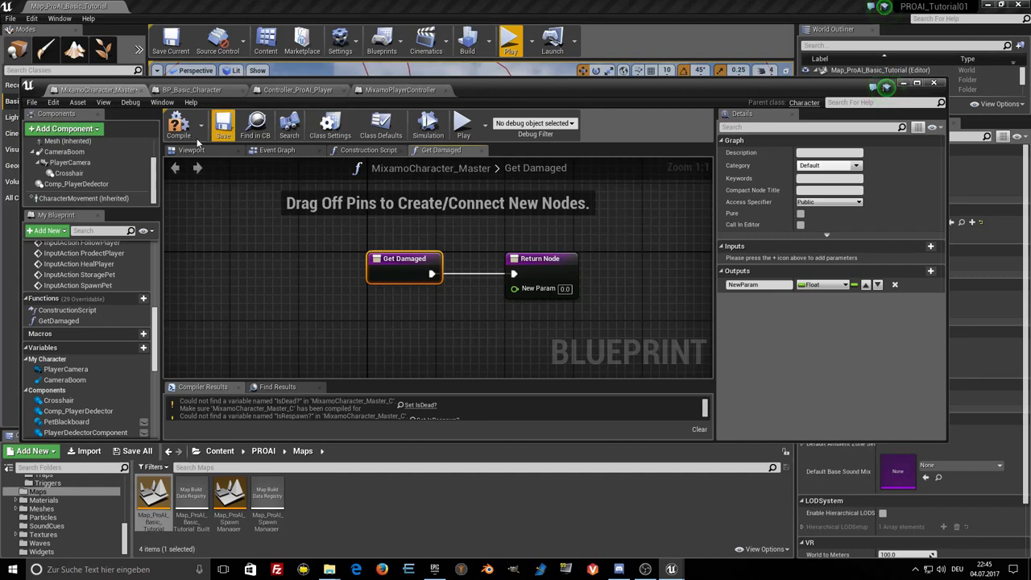
pyautogui.click(185, 90)
pyautogui.click(97, 90)
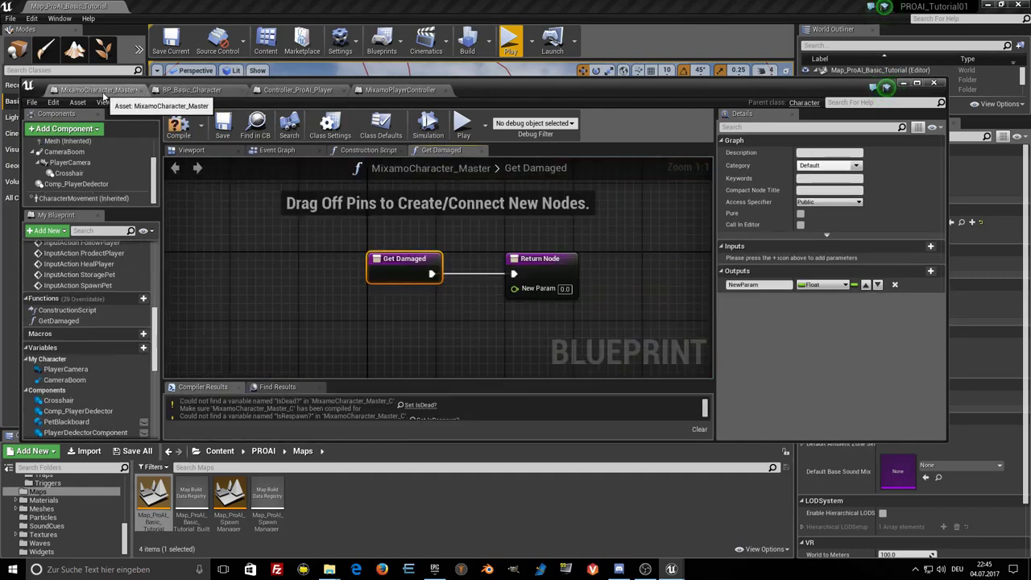
pyautogui.click(765, 284)
pyautogui.write('Damage')
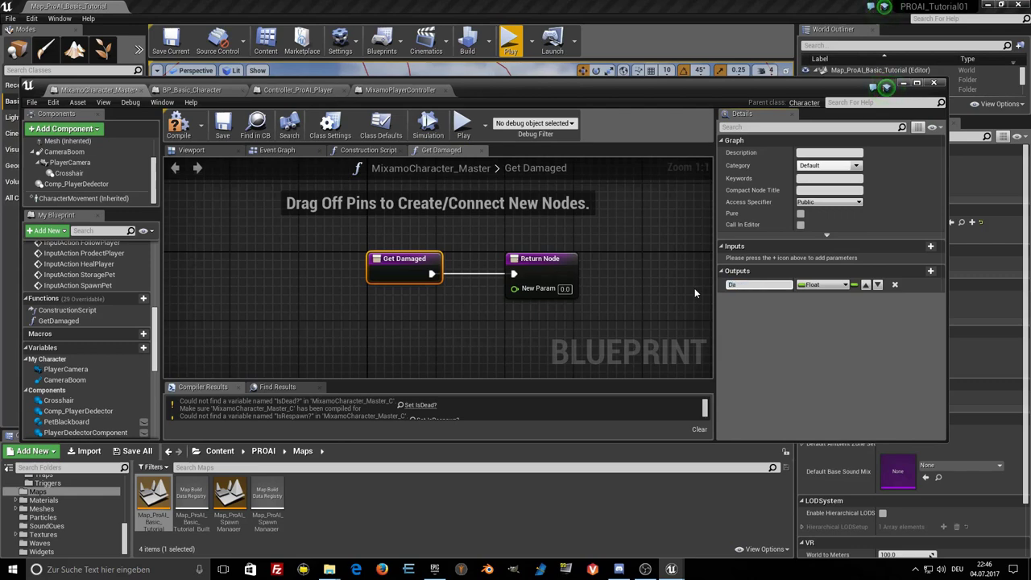
pyautogui.press('Return')
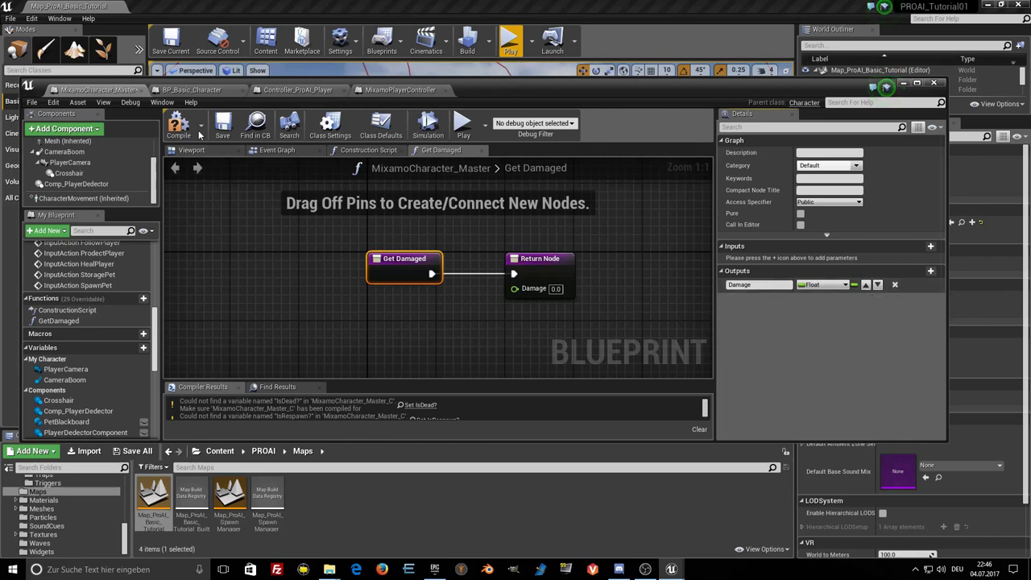
pyautogui.click(197, 90)
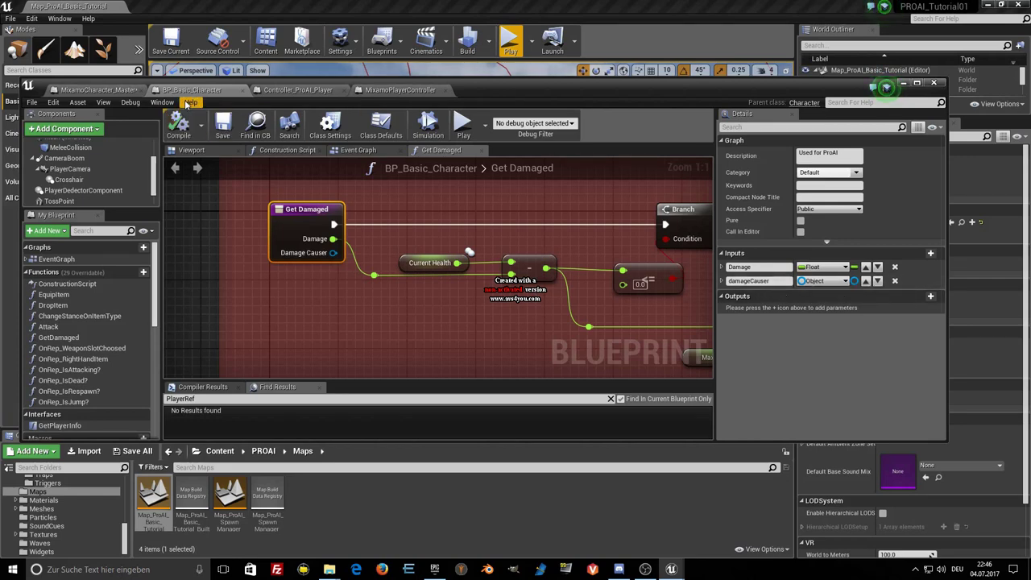
pyautogui.click(111, 91)
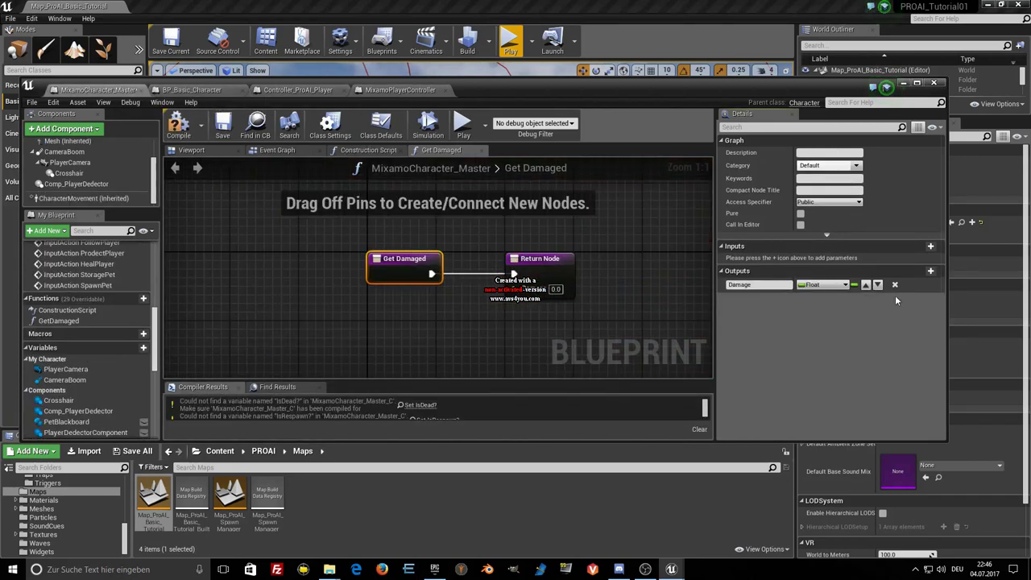
# Add a second output as an Object reference and start renaming it.
pyautogui.click(931, 270)
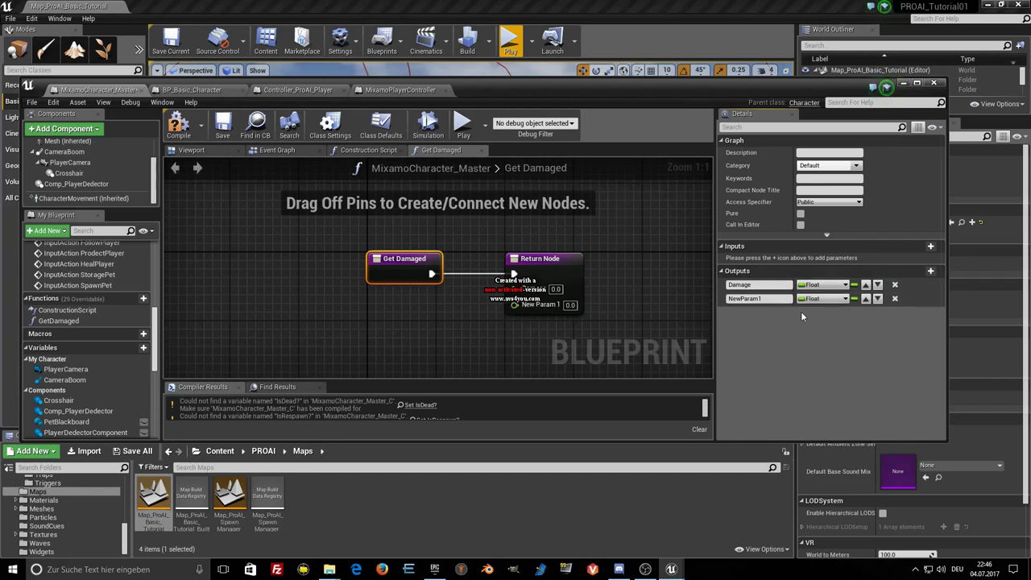
pyautogui.click(821, 299)
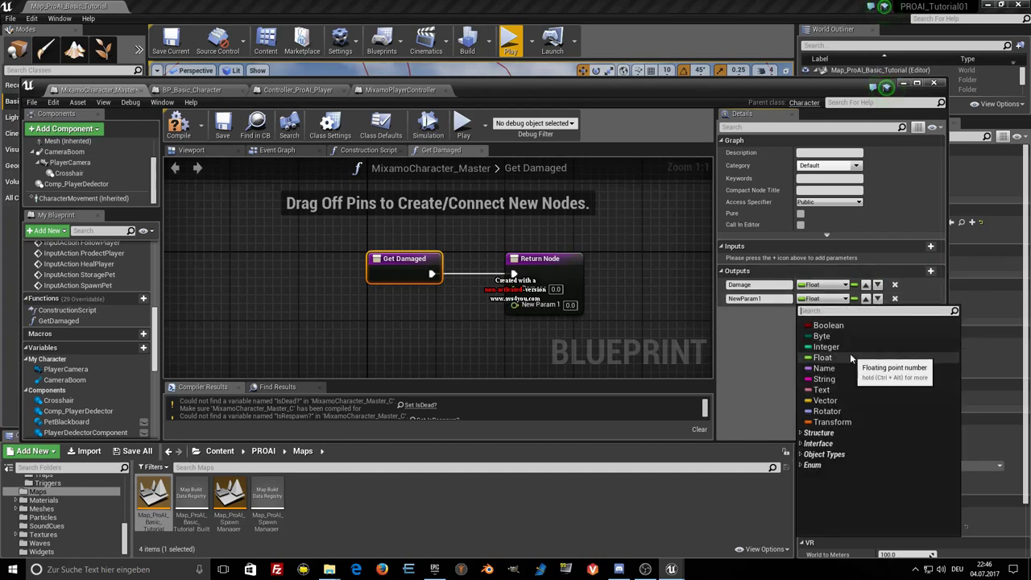
pyautogui.write('obj')
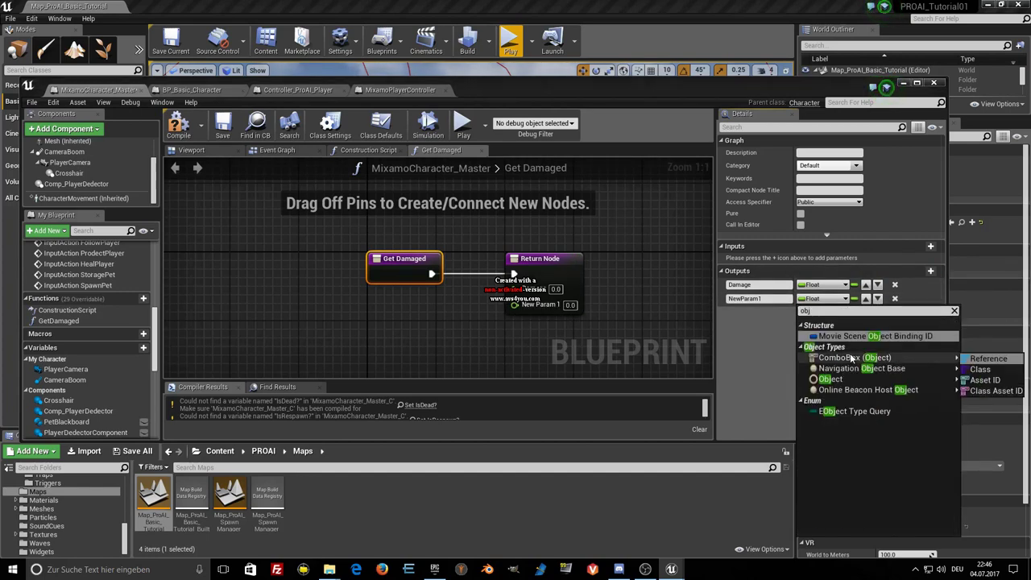
pyautogui.click(975, 359)
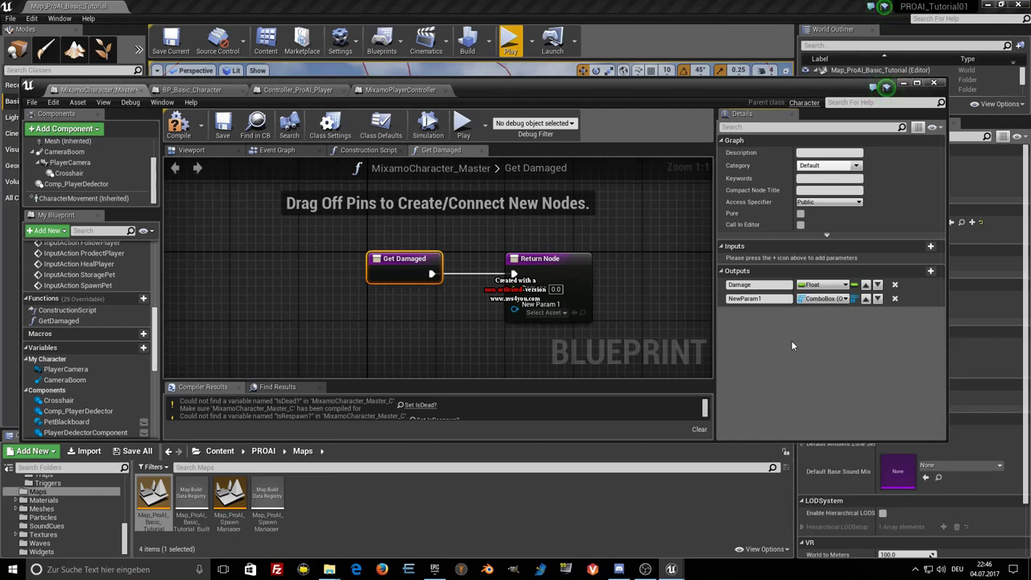
pyautogui.click(803, 300)
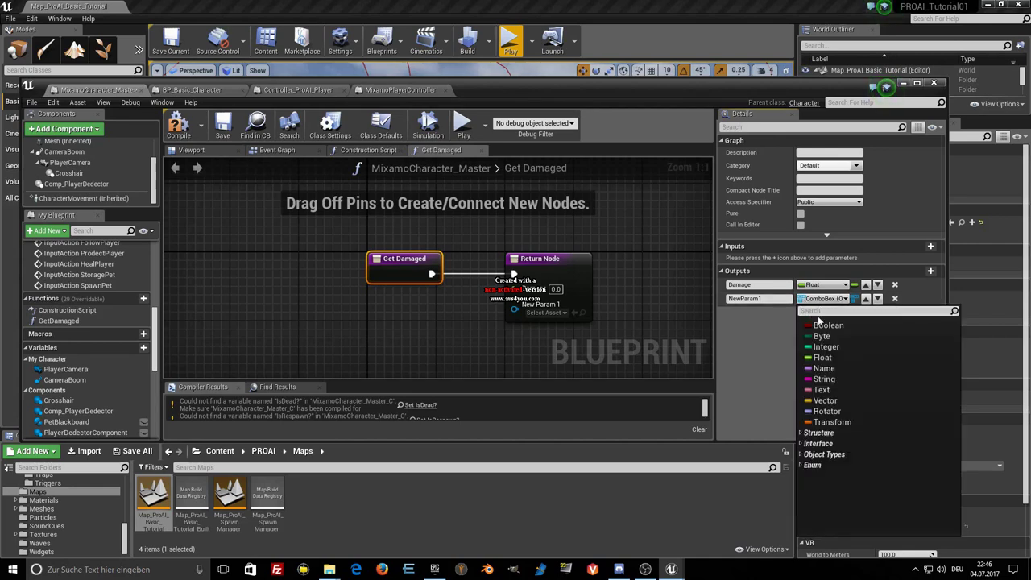
pyautogui.write('obj')
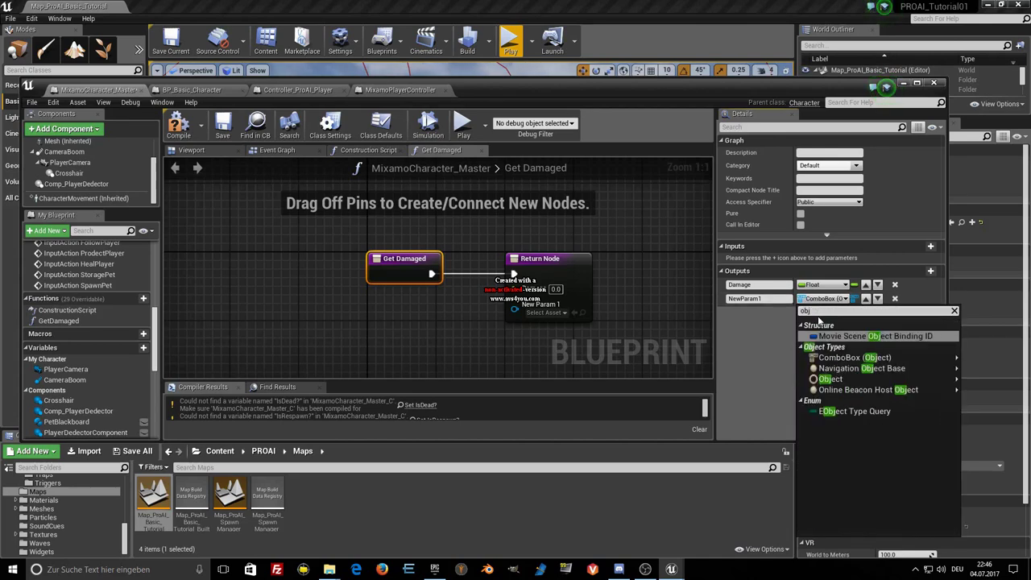
pyautogui.moveTo(853, 357)
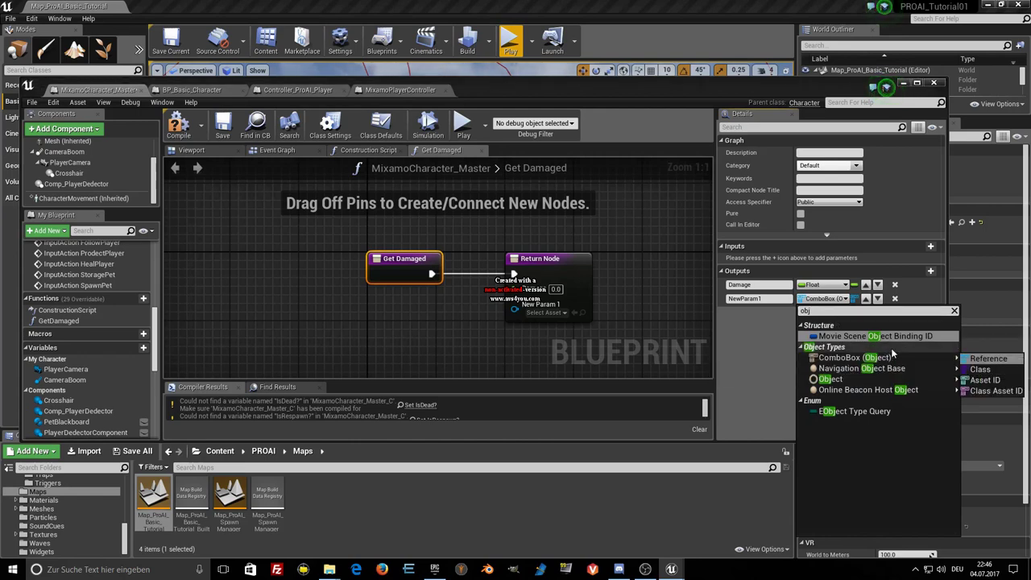
pyautogui.moveTo(838, 379)
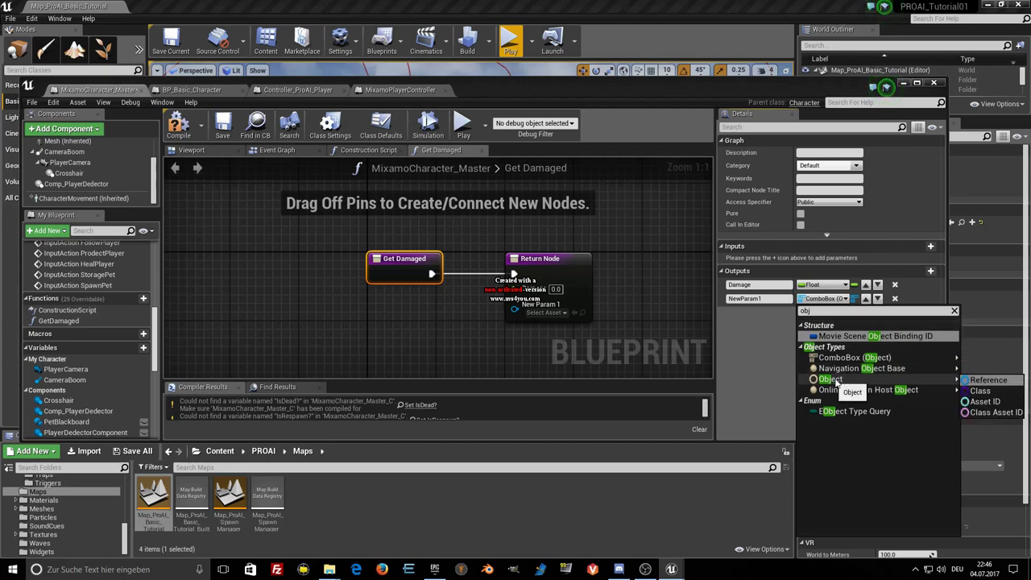
pyautogui.click(971, 379)
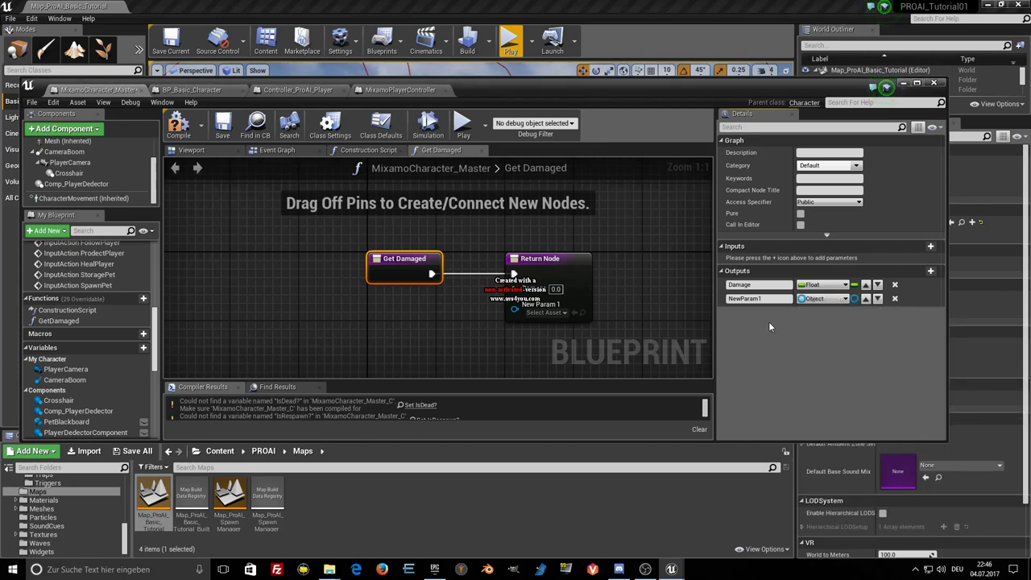
pyautogui.click(762, 298)
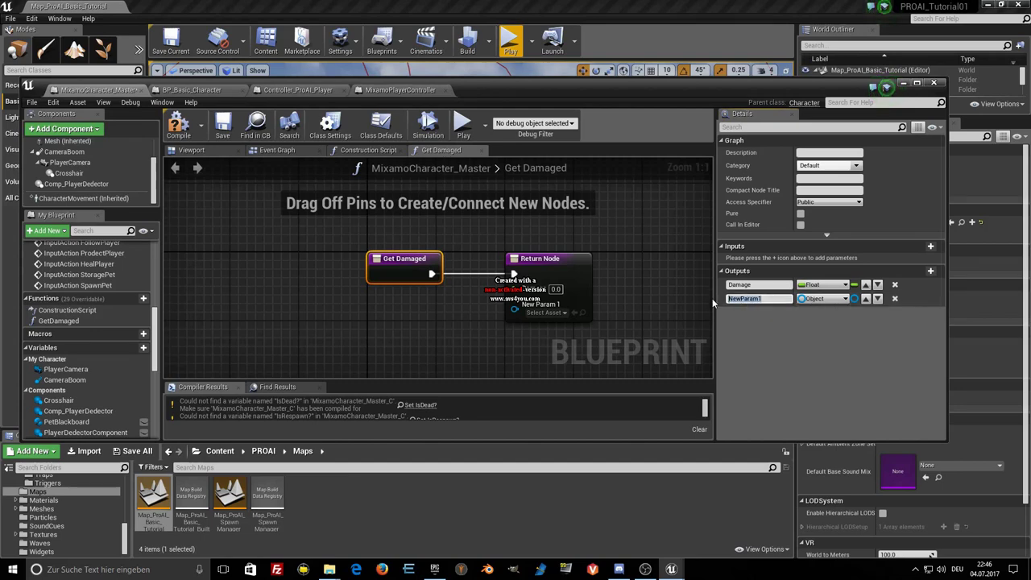
pyautogui.write('D')
pyautogui.write('amaged')
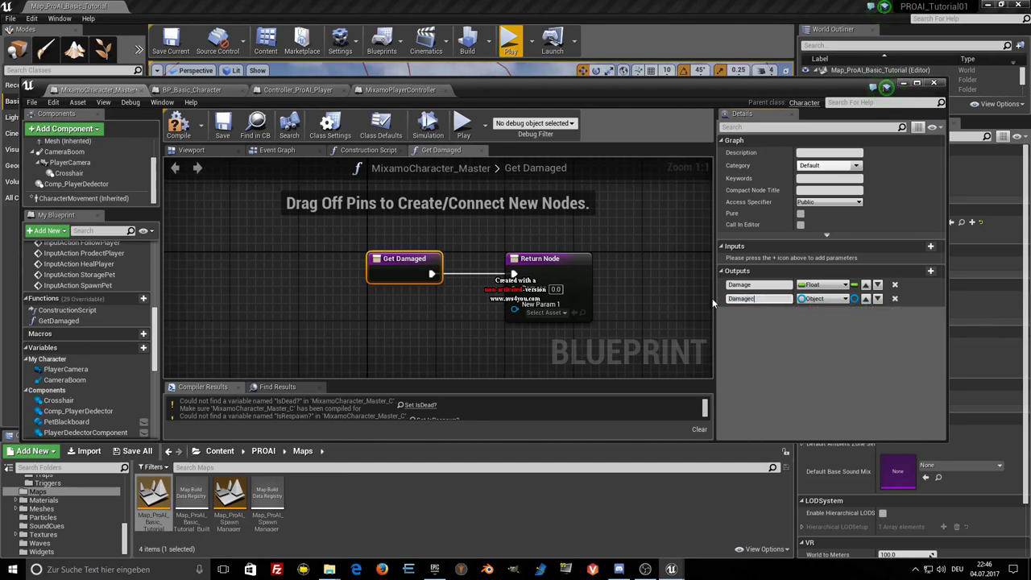
pyautogui.write('ser')
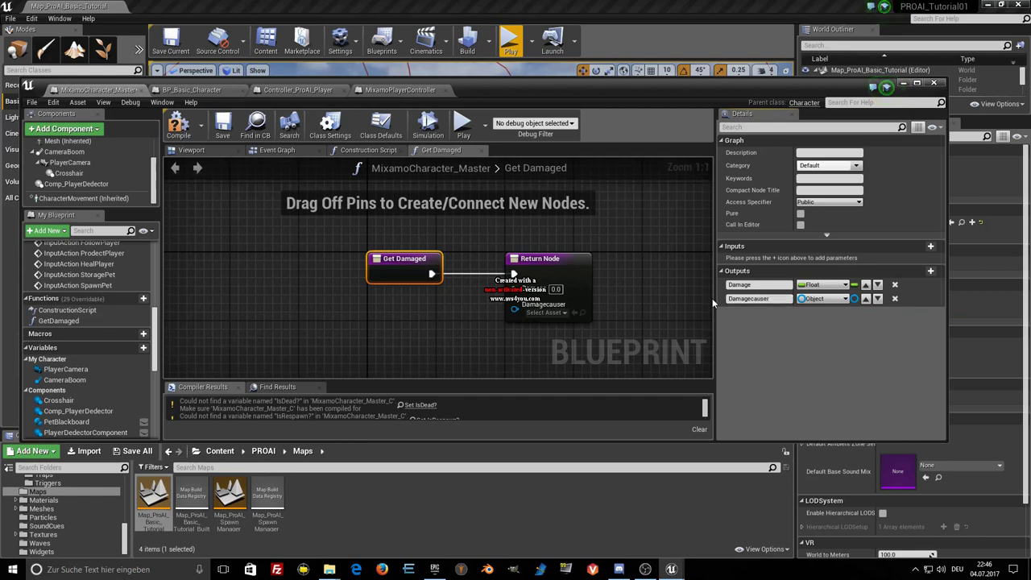
# Recentre the graph and delete the return node along with its outputs.
pyautogui.click(487, 323)
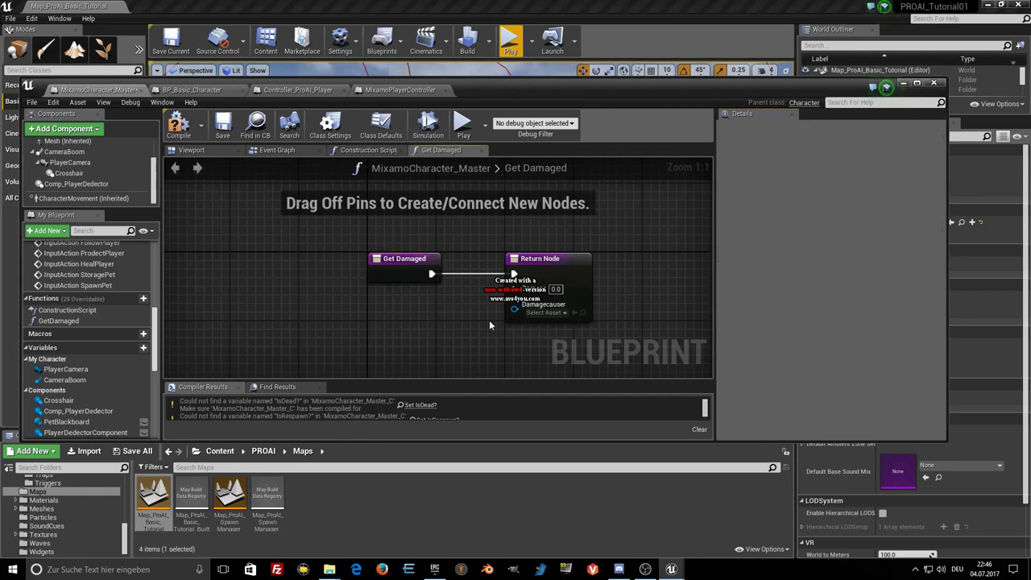
pyautogui.moveTo(489, 323); pyautogui.dragTo(369, 303, button='right')
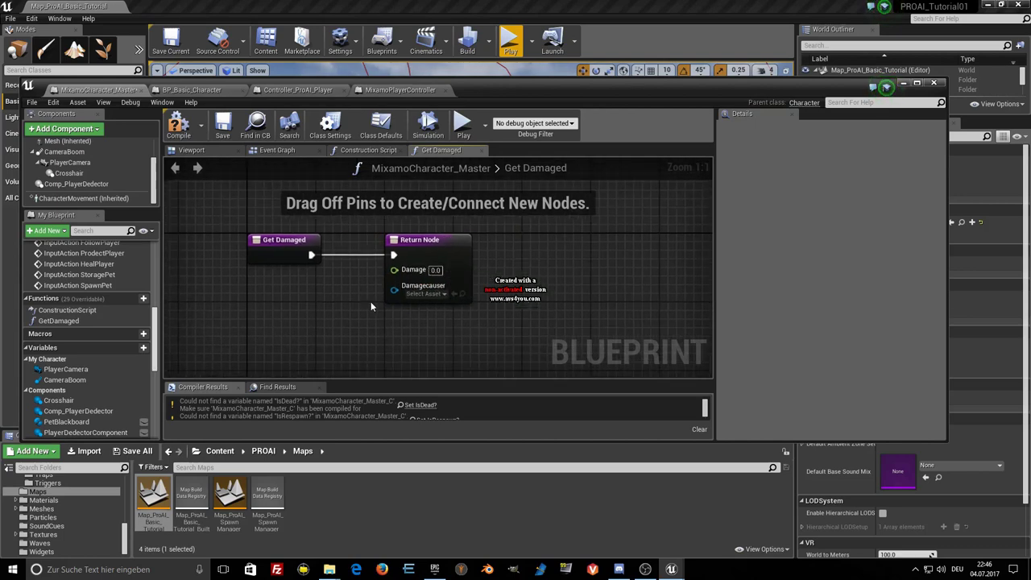
pyautogui.scroll(-3, 370, 305)
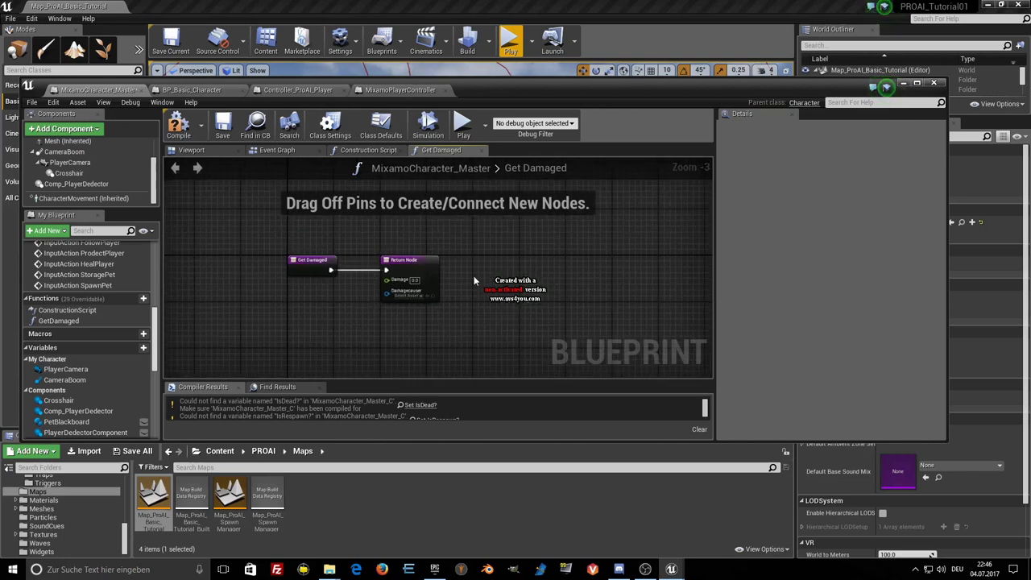
pyautogui.hotkey('ctrl', 'a')
pyautogui.press('Delete')
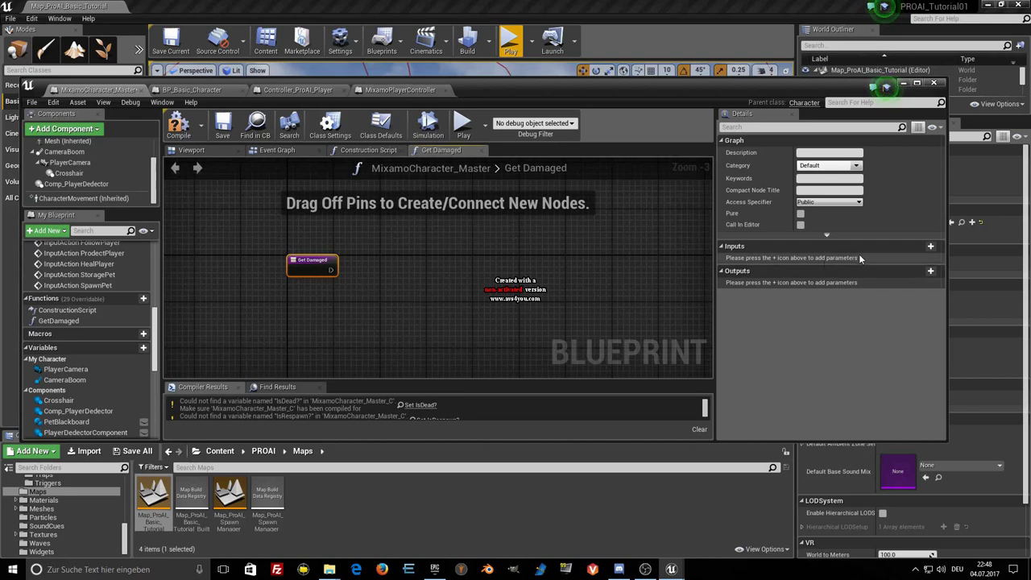
# Add an input parameter named DamageCauser to Get Damaged.
pyautogui.click(931, 246)
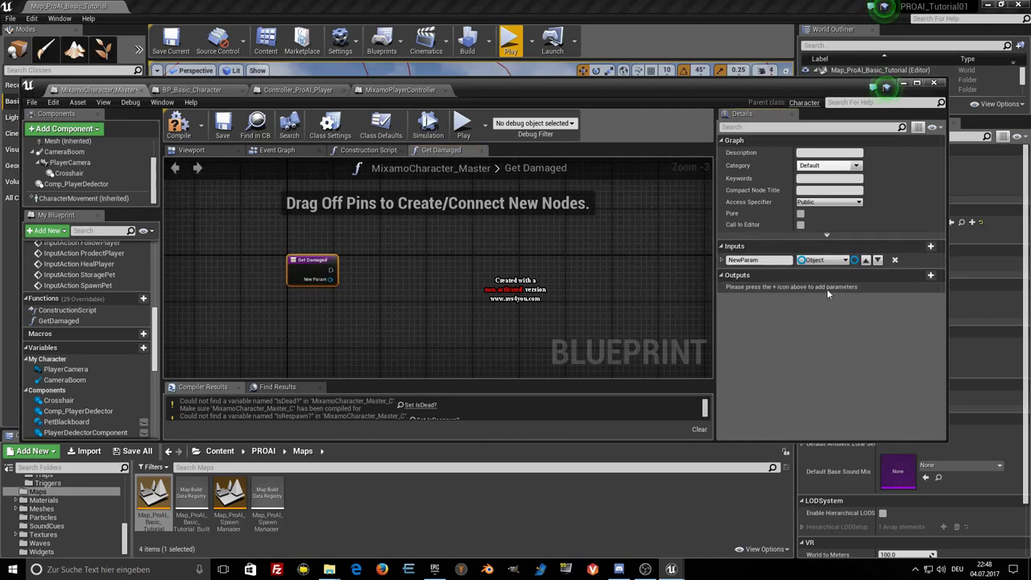
pyautogui.click(764, 260)
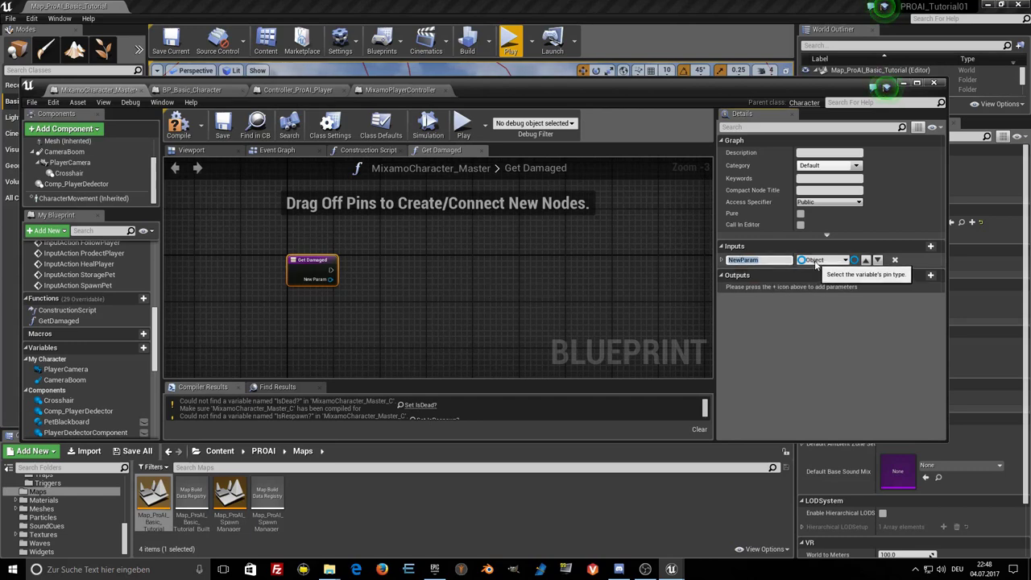
pyautogui.write('DamageCauser')
pyautogui.press('Return')
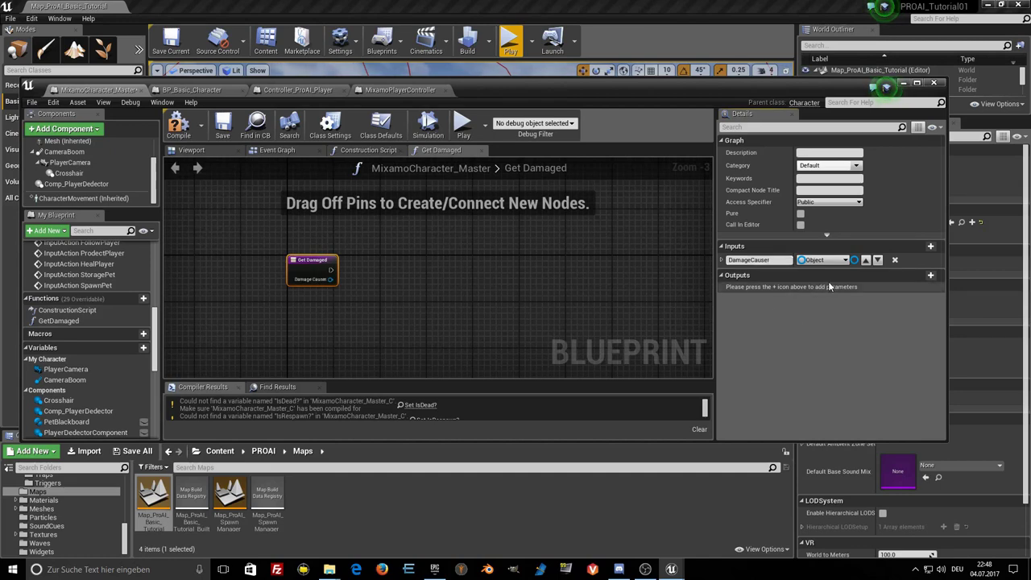
# Add a second Float input for Damage and move it above DamageCauser.
pyautogui.click(930, 247)
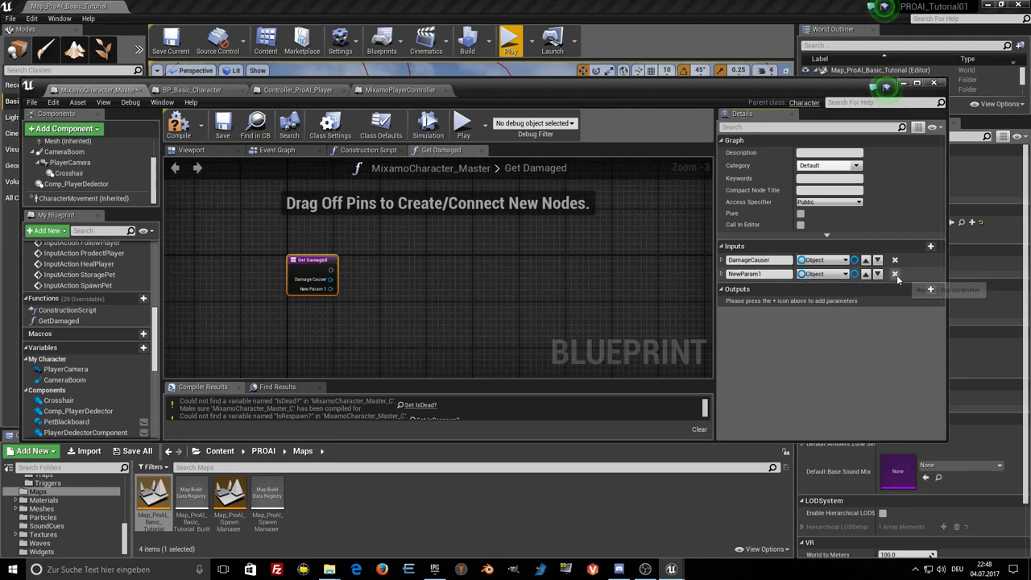
pyautogui.click(722, 274)
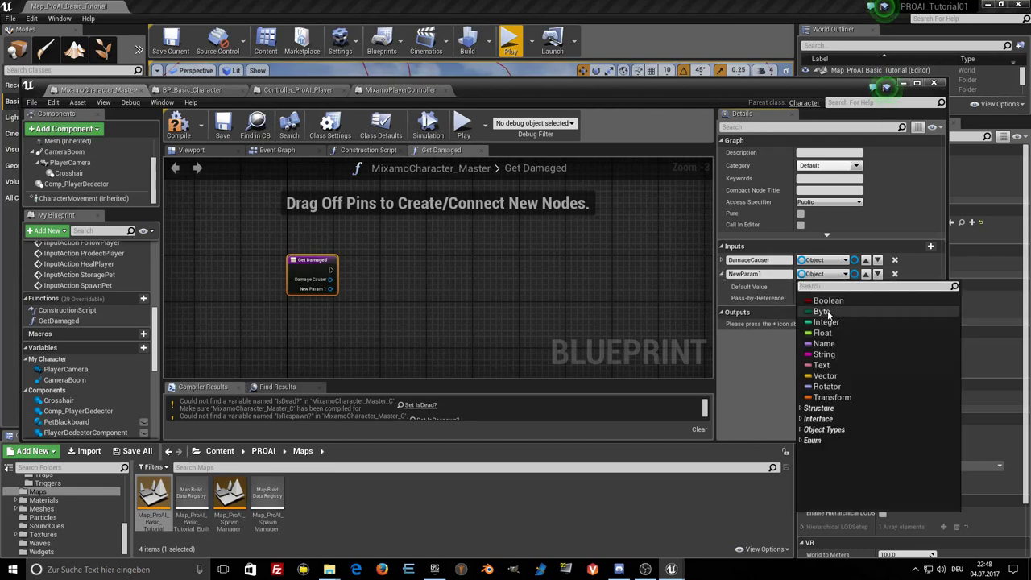
pyautogui.click(820, 333)
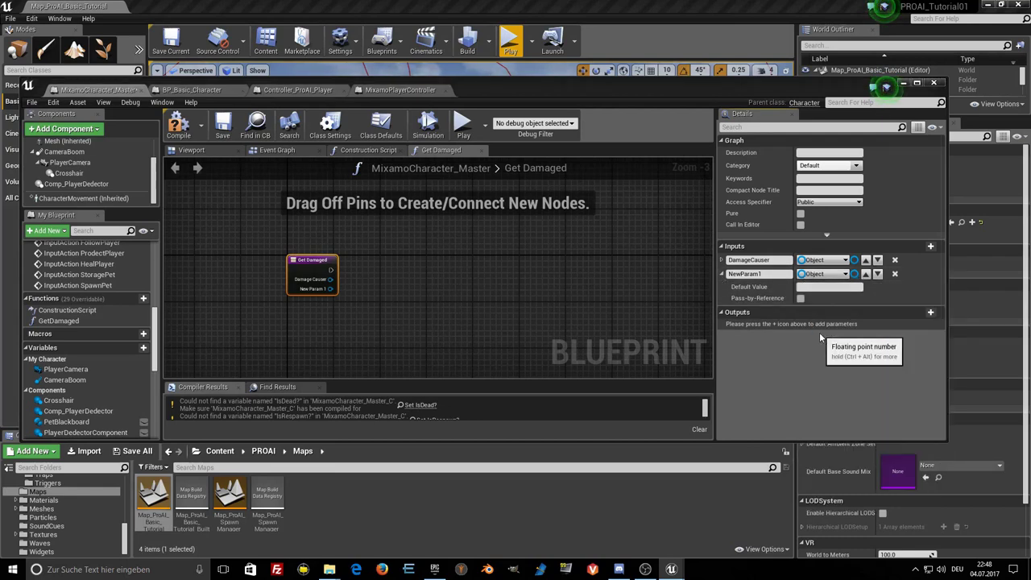
pyautogui.click(755, 274)
pyautogui.write('Damage')
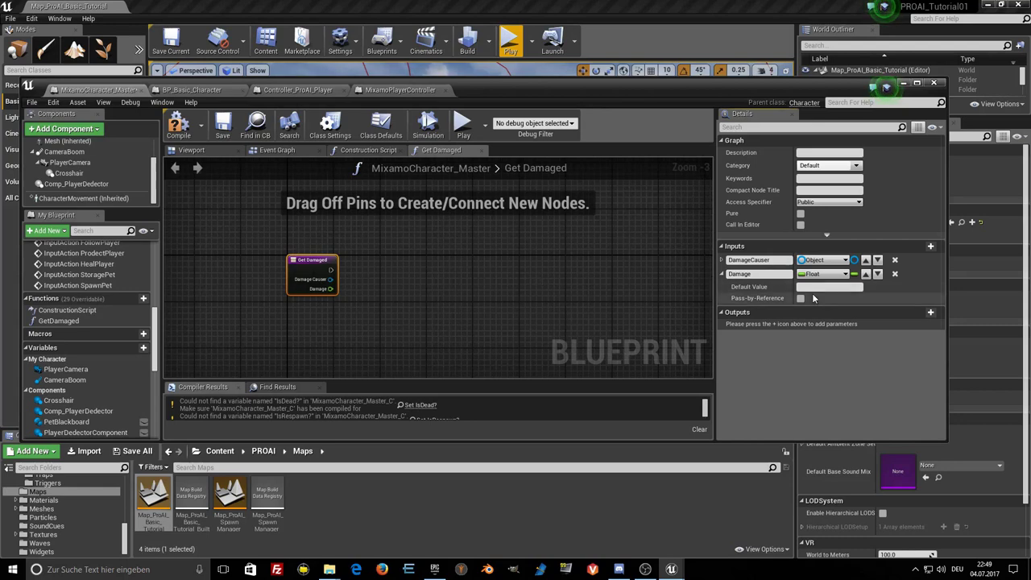
pyautogui.click(866, 274)
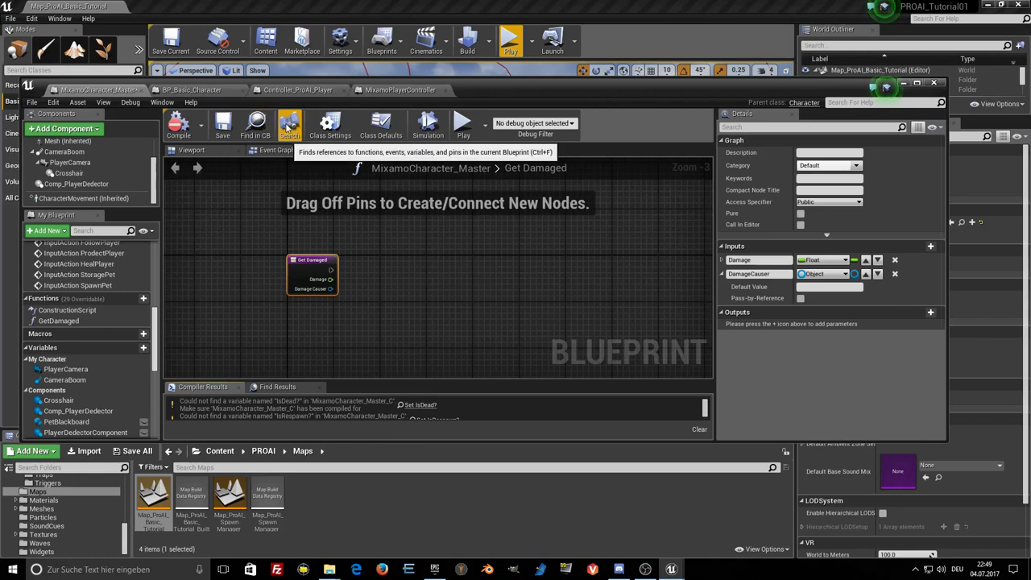
# In BP_Basic_Character's Get Damaged, move the entry node out and select the 'Handle damage points and dead' group.
pyautogui.click(211, 90)
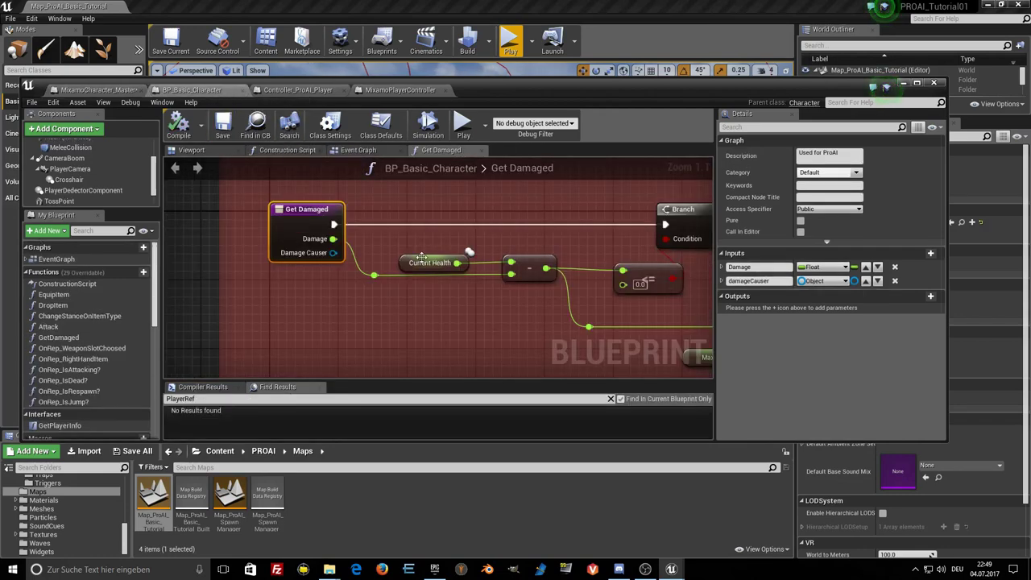
pyautogui.scroll(-2, 421, 257)
pyautogui.scroll(-2, 362, 266)
pyautogui.scroll(-3, 322, 270)
pyautogui.scroll(2, 275, 277)
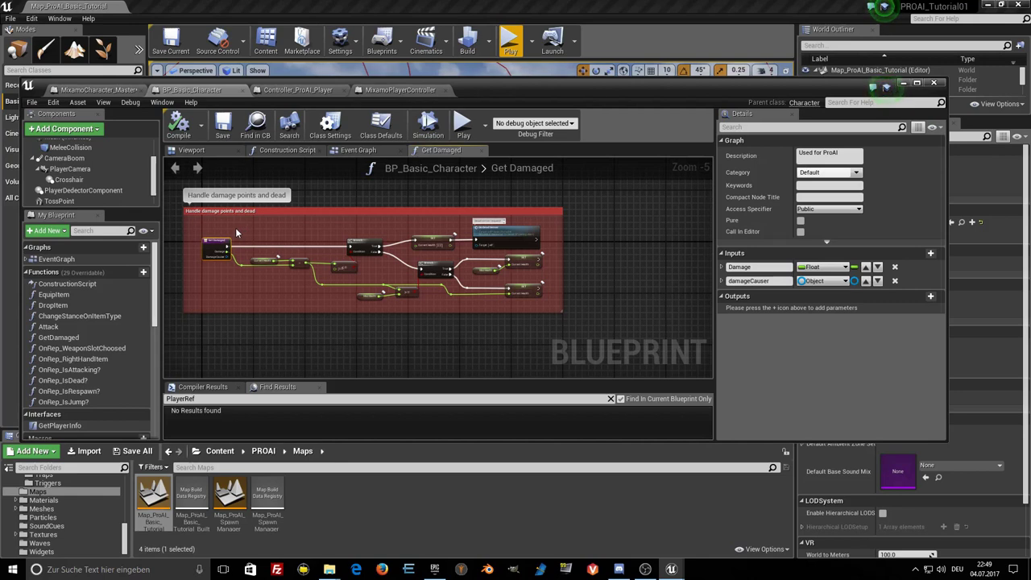
pyautogui.click(351, 267)
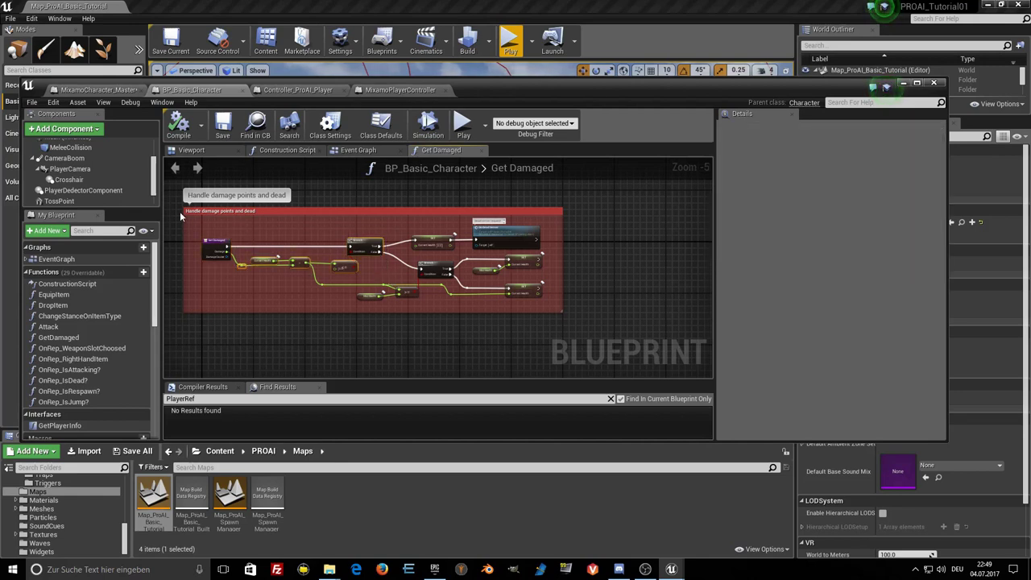
pyautogui.moveTo(241, 231); pyautogui.dragTo(316, 240, button='right')
pyautogui.moveTo(284, 257); pyautogui.dragTo(216, 253)
pyautogui.moveTo(257, 212); pyautogui.dragTo(668, 336)
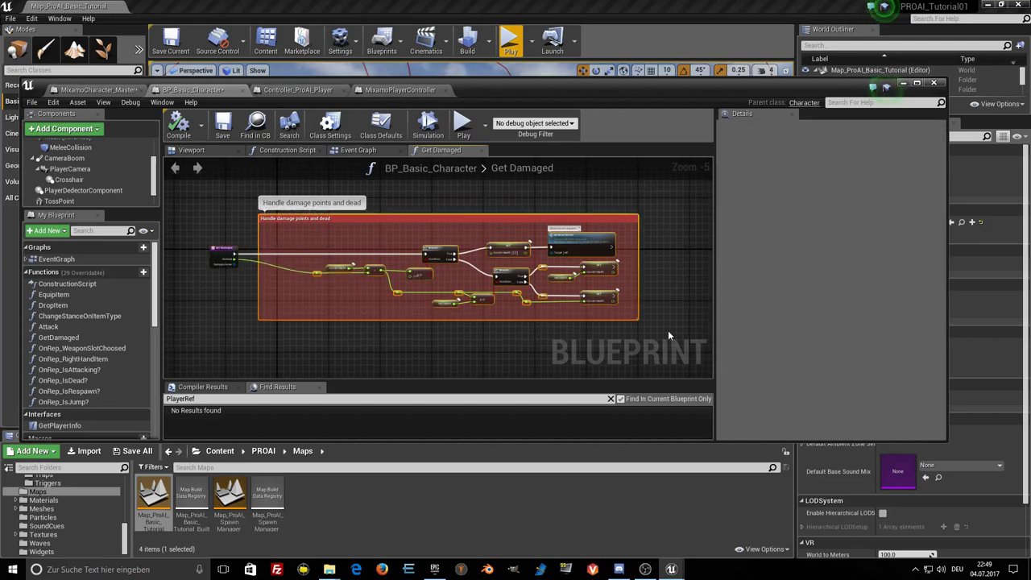
pyautogui.click(92, 89)
pyautogui.scroll(-3, 308, 271)
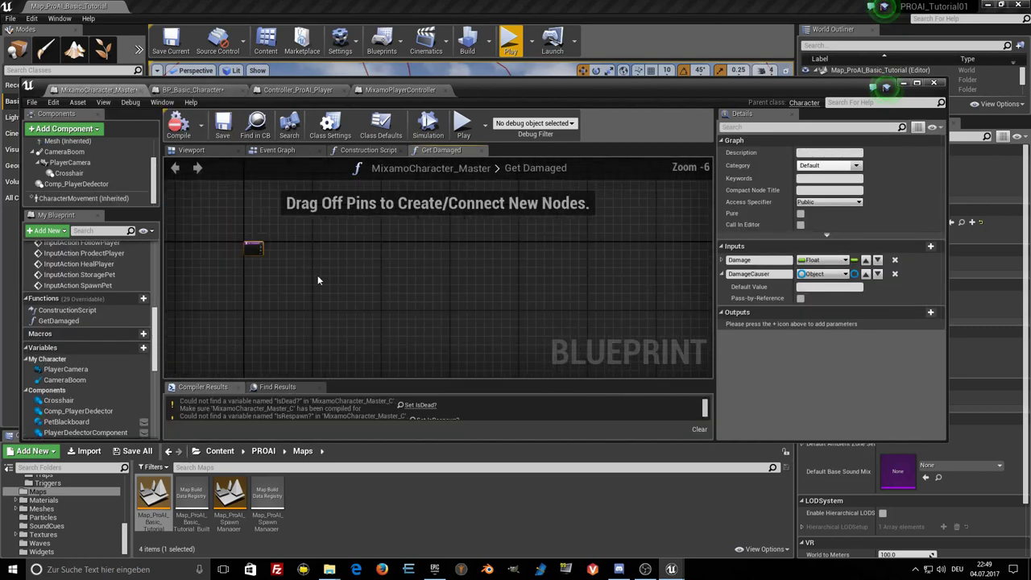
# Paste the damage-handling group, move the Get Damaged entry into the comment and wire it to Branch.
pyautogui.click(360, 291)
pyautogui.hotkey('ctrl', 'v')
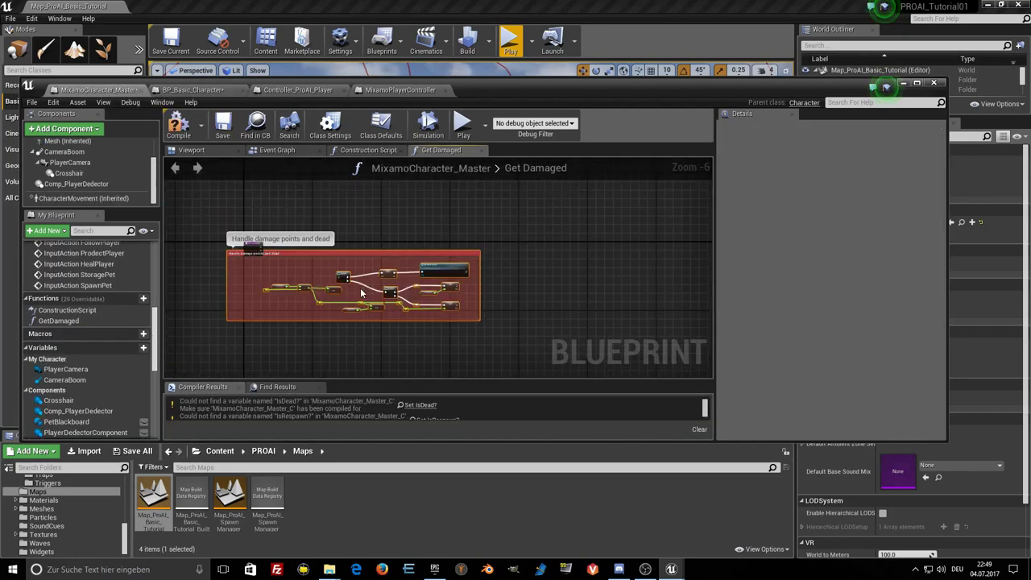
pyautogui.moveTo(258, 275)
pyautogui.mouseDown()
pyautogui.moveTo(306, 279)
pyautogui.moveTo(335, 246)
pyautogui.mouseUp()
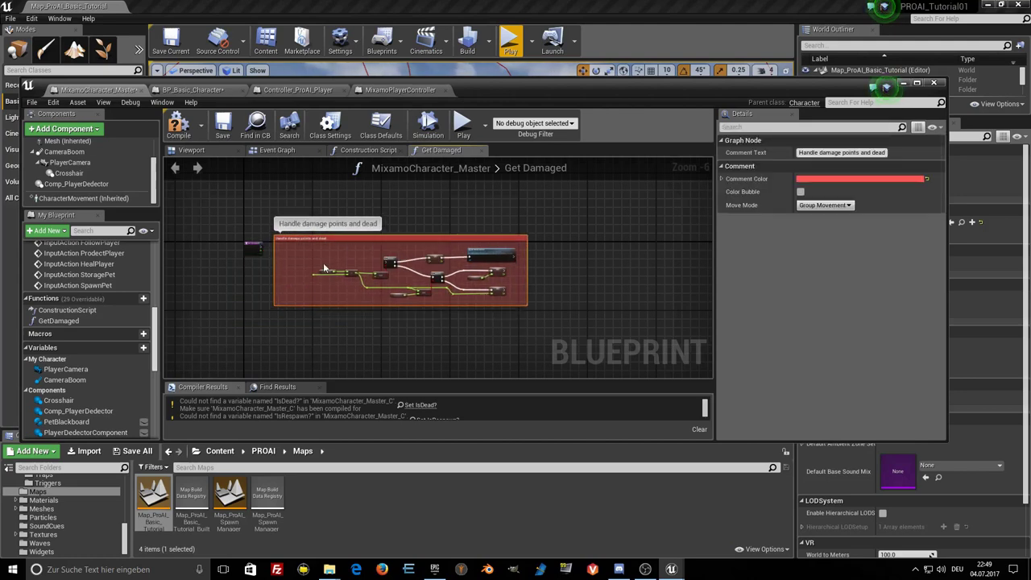
pyautogui.scroll(3, 335, 246)
pyautogui.moveTo(245, 217)
pyautogui.mouseDown()
pyautogui.moveTo(301, 233)
pyautogui.moveTo(531, 227)
pyautogui.mouseUp()
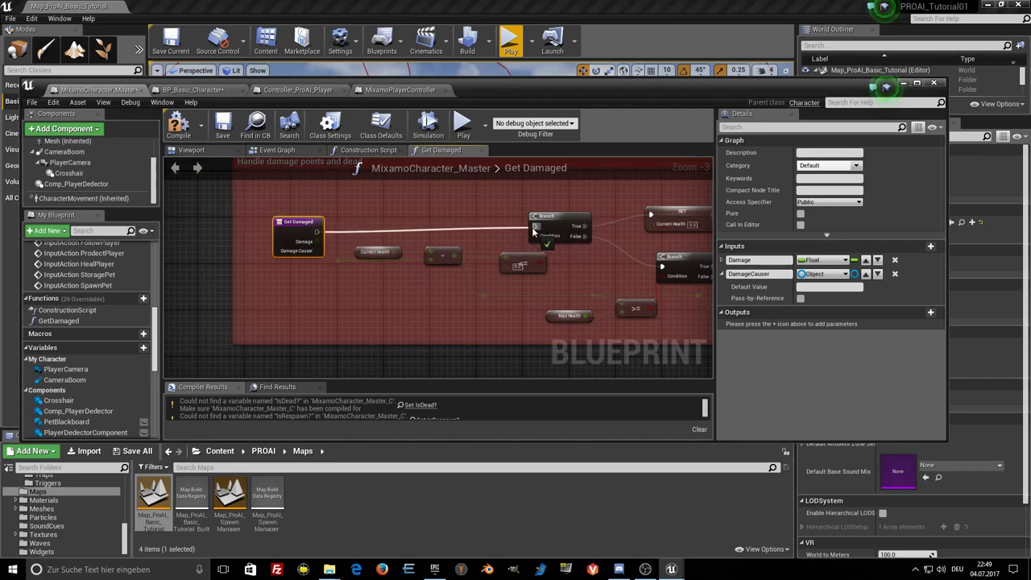
pyautogui.moveTo(298, 224); pyautogui.dragTo(339, 260)
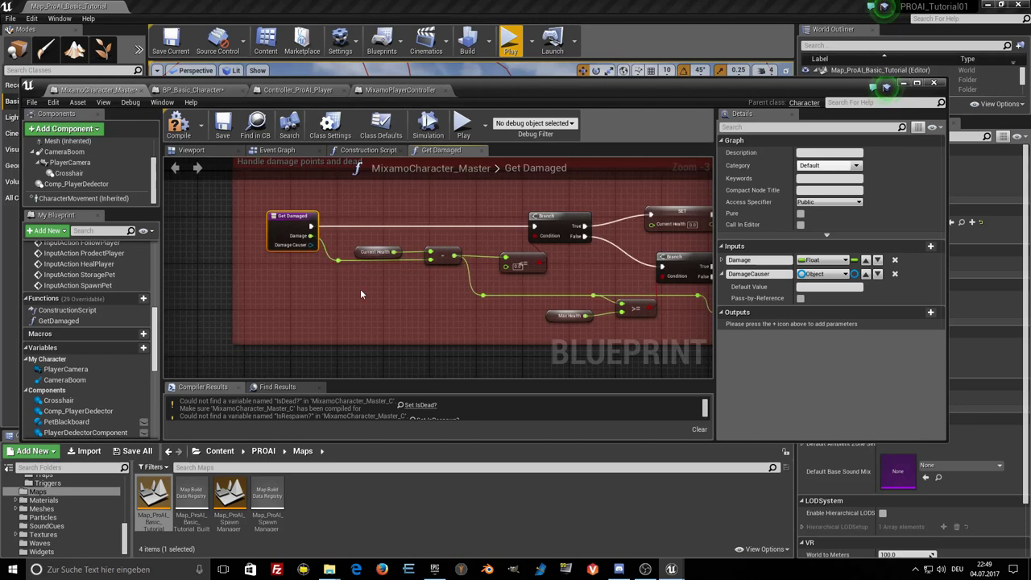
pyautogui.scroll(1, 358, 291)
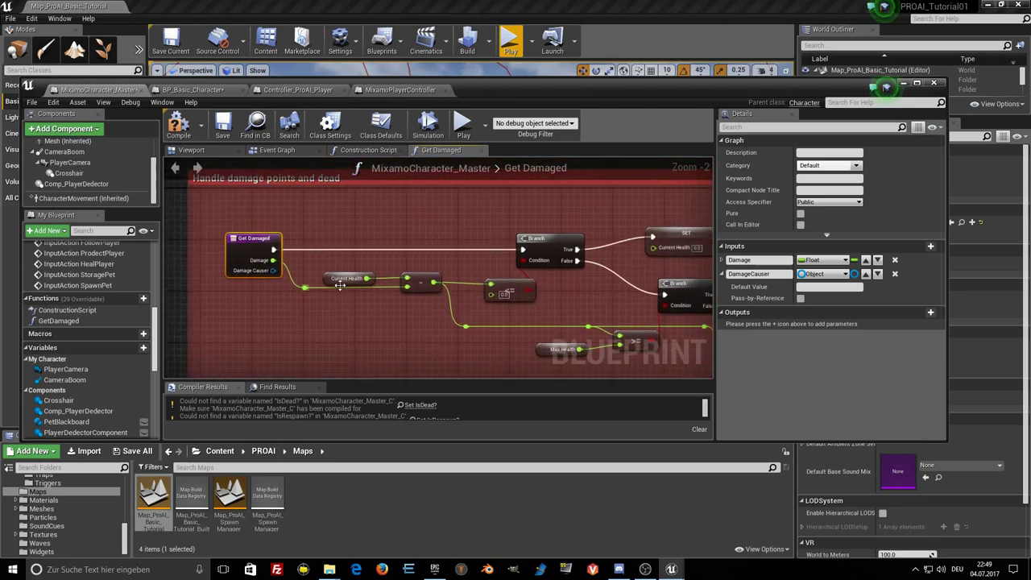
# Create the missing CurrentHealth variable from its node in the Get Damaged graph.
pyautogui.rightClick(327, 277)
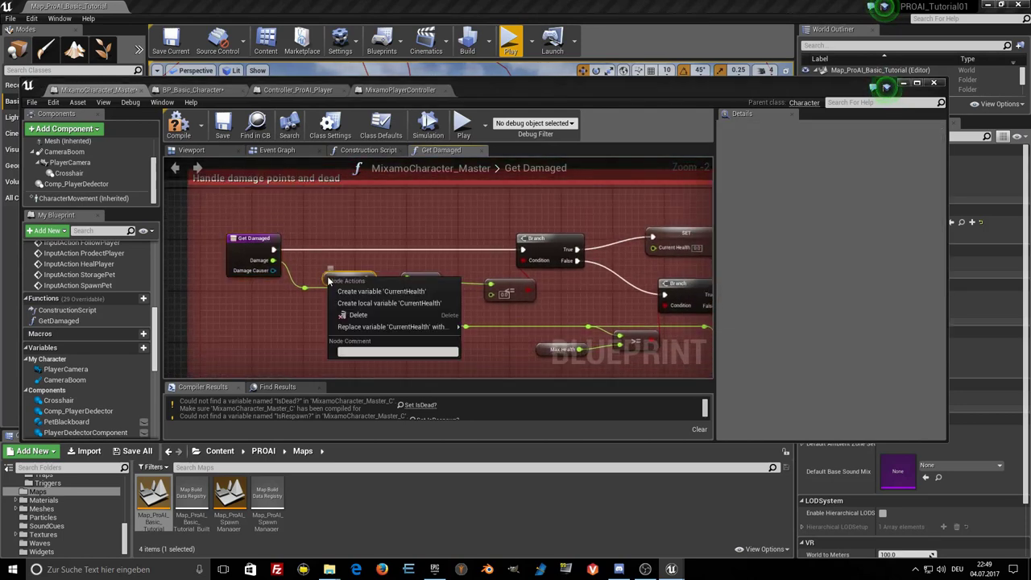
pyautogui.click(378, 292)
pyautogui.moveTo(508, 324); pyautogui.dragTo(314, 320, button='right')
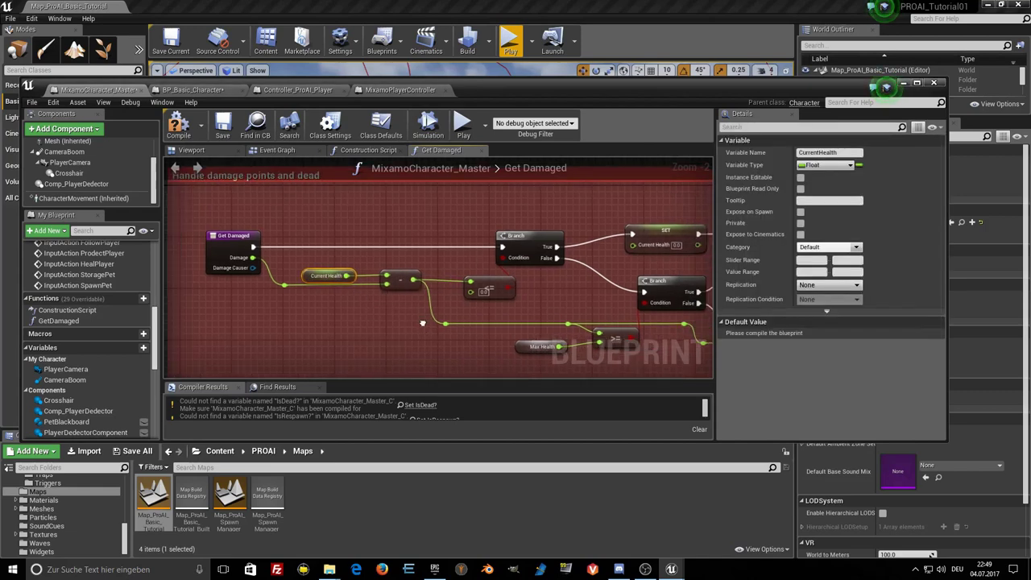
pyautogui.scroll(-1, 314, 320)
pyautogui.scroll(-1, 362, 326)
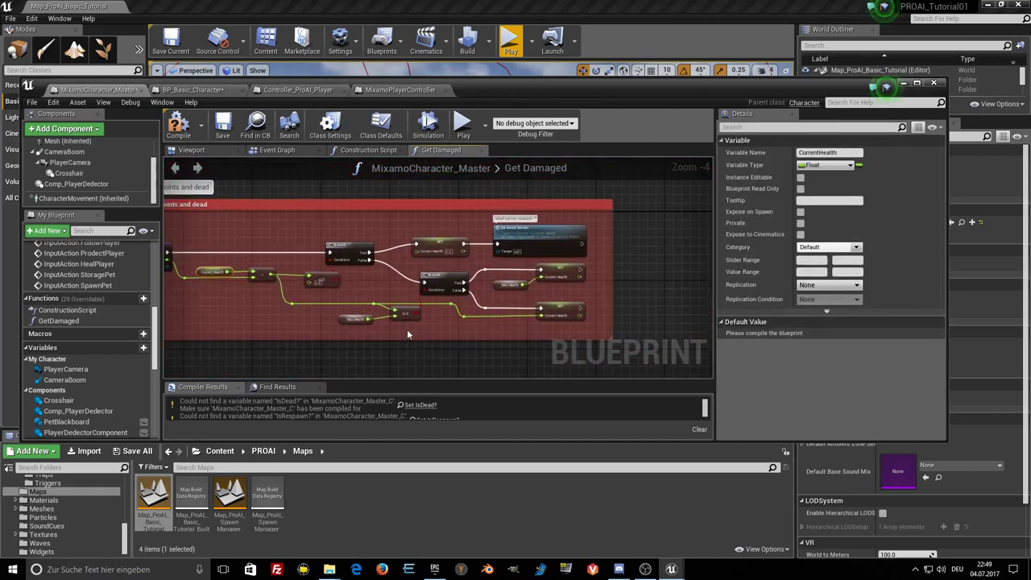
pyautogui.scroll(-1, 418, 335)
pyautogui.scroll(-1, 416, 334)
pyautogui.rightClick(420, 337)
pyautogui.click(182, 137)
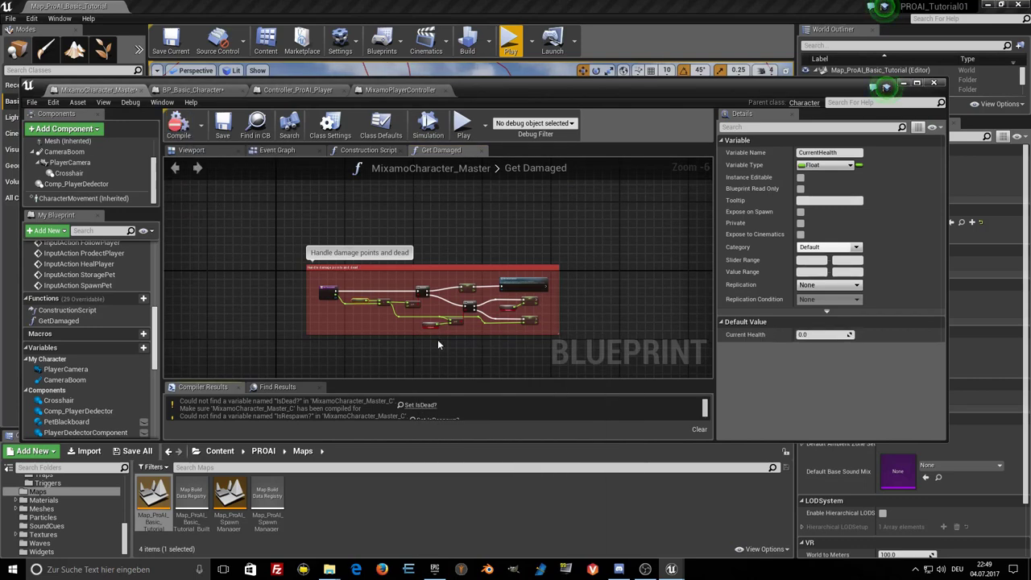
pyautogui.scroll(5, 437, 339)
# Create the missing MaxHealth float variable (default 0.0) and compile to clear its errors.
pyautogui.rightClick(393, 287)
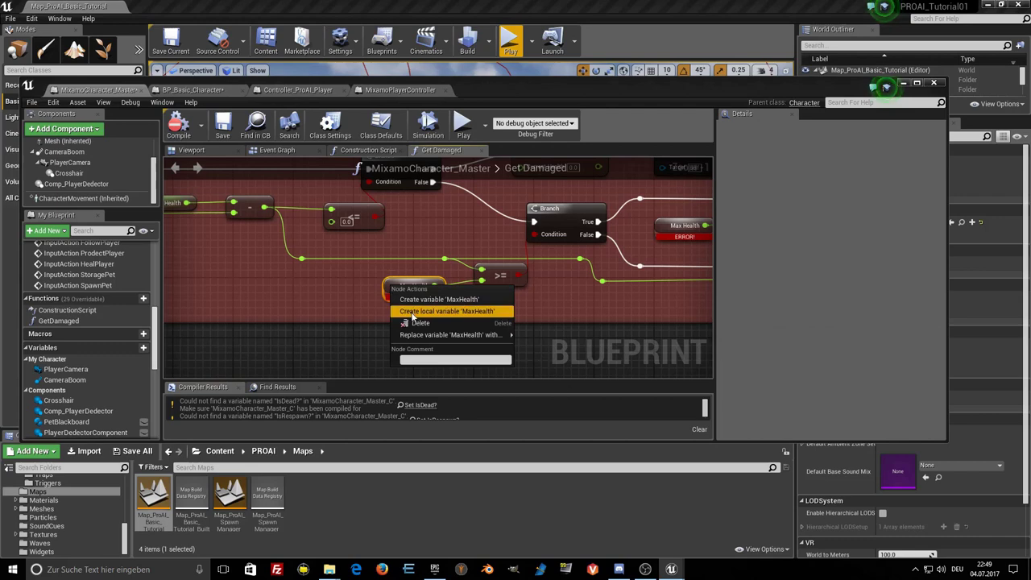
pyautogui.click(437, 300)
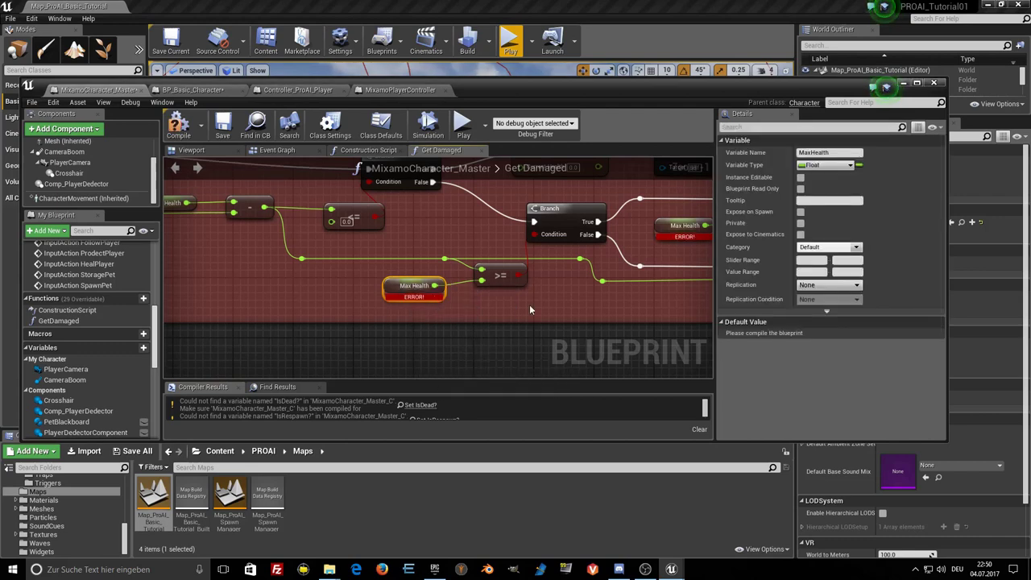
pyautogui.scroll(-1, 530, 305)
pyautogui.scroll(-1, 500, 302)
pyautogui.scroll(-1, 509, 301)
pyautogui.scroll(-1, 539, 309)
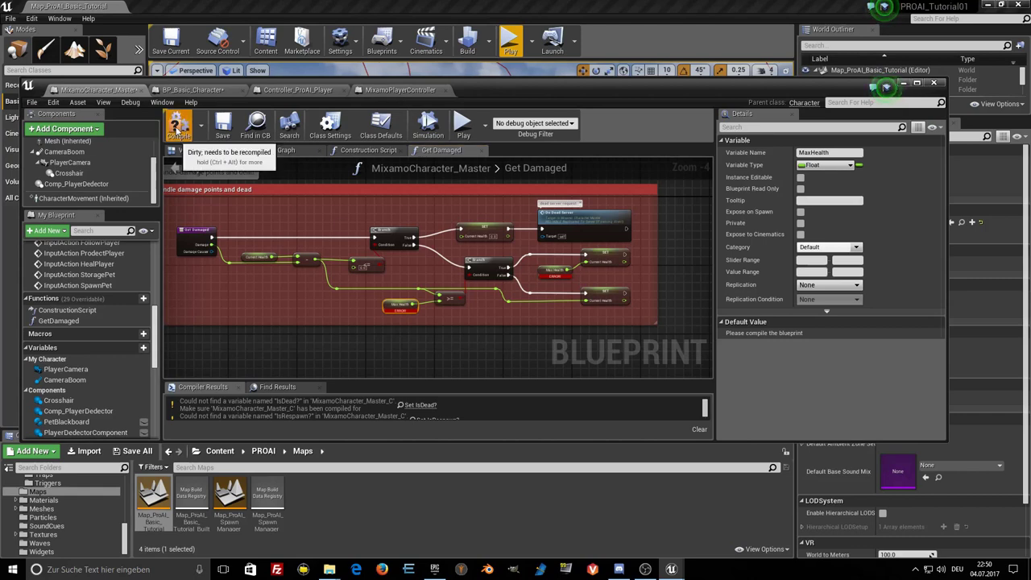
pyautogui.press('F7')
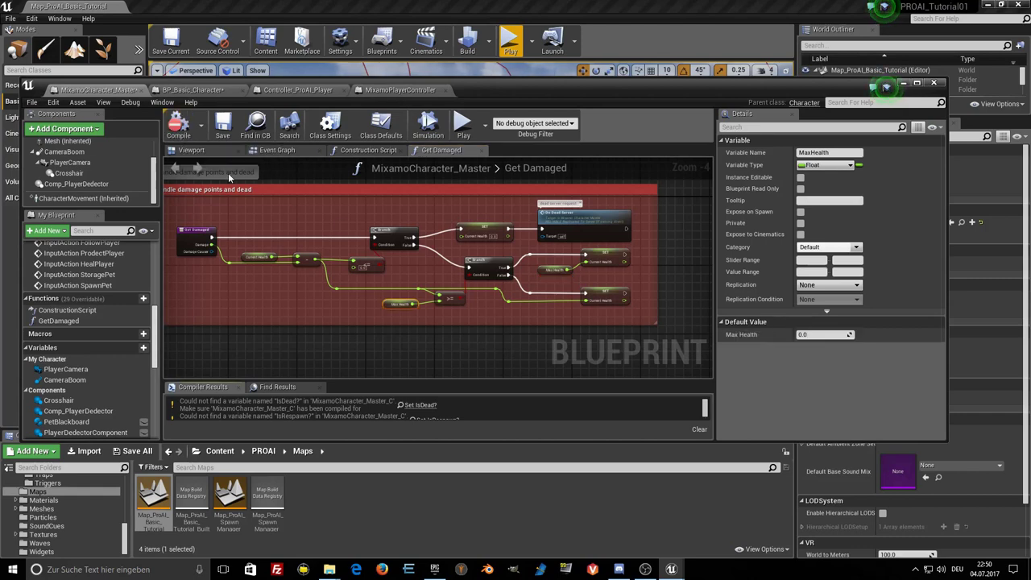
pyautogui.scroll(-4, 444, 315)
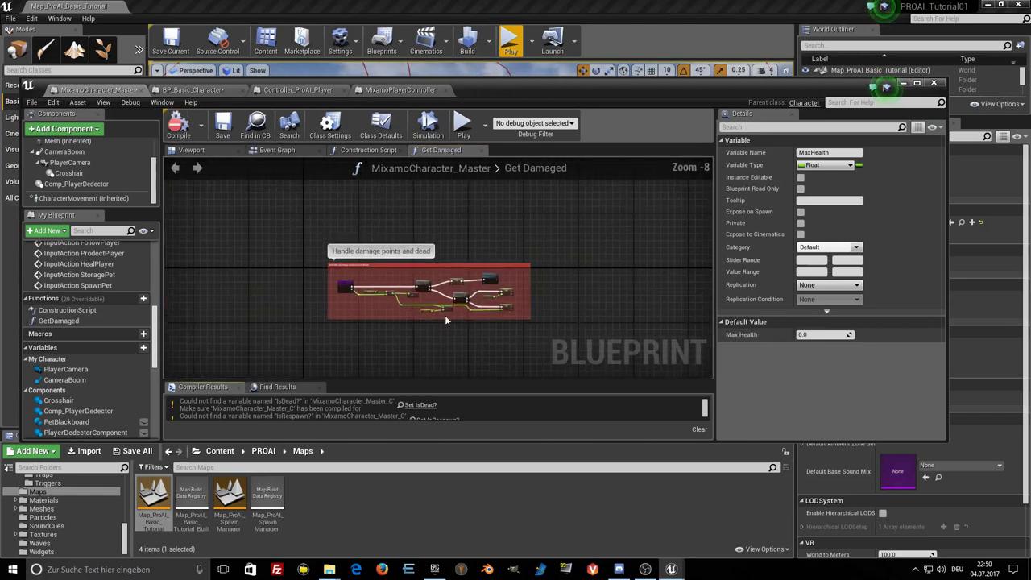
pyautogui.scroll(-3, 445, 314)
pyautogui.scroll(-1, 445, 320)
pyautogui.scroll(2, 442, 302)
pyautogui.scroll(2, 441, 300)
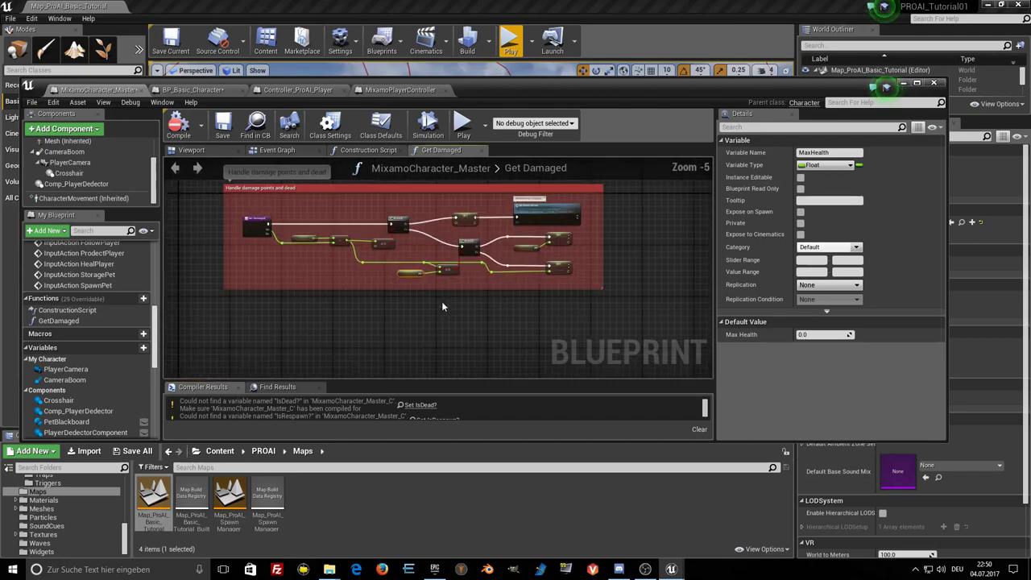
pyautogui.scroll(2, 442, 298)
pyautogui.scroll(2, 442, 298)
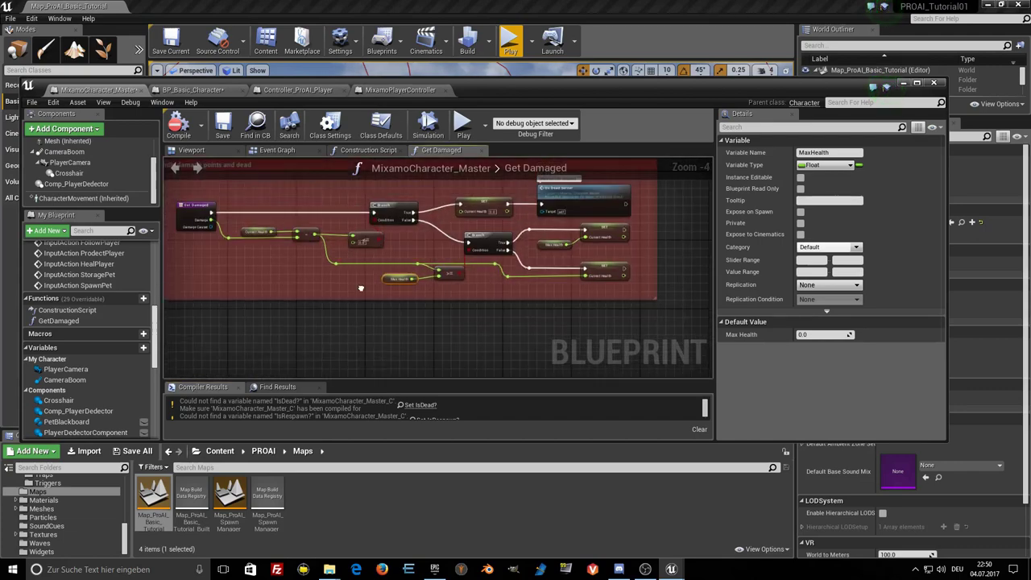
# Jump to the failing Set IsDead? node and create the missing IsDead? Boolean variable.
pyautogui.click(422, 407)
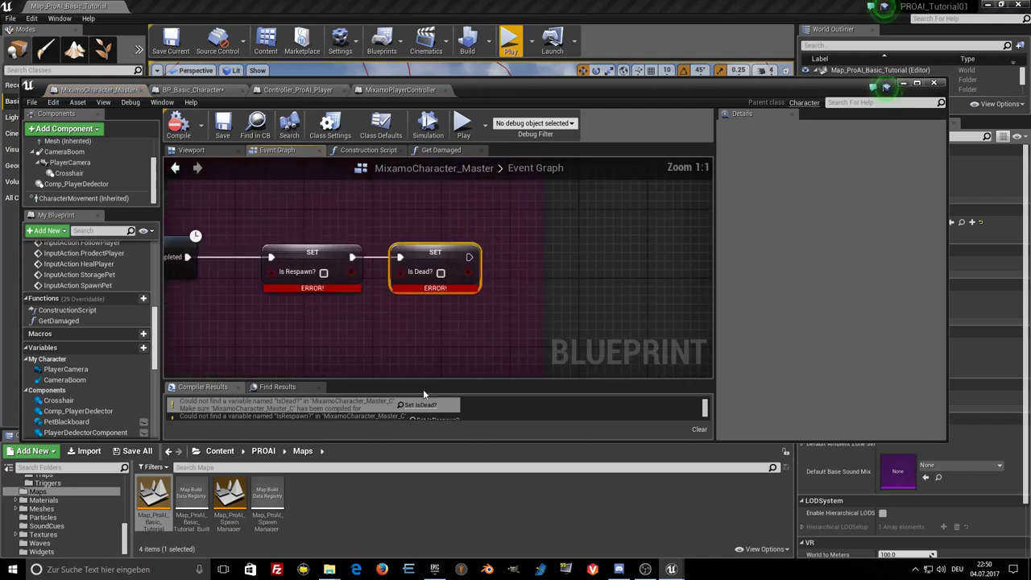
pyautogui.scroll(-3, 377, 323)
pyautogui.scroll(-3, 377, 322)
pyautogui.scroll(-3, 387, 318)
pyautogui.scroll(-2, 397, 308)
pyautogui.scroll(2, 397, 308)
pyautogui.scroll(1, 379, 303)
pyautogui.scroll(1, 363, 299)
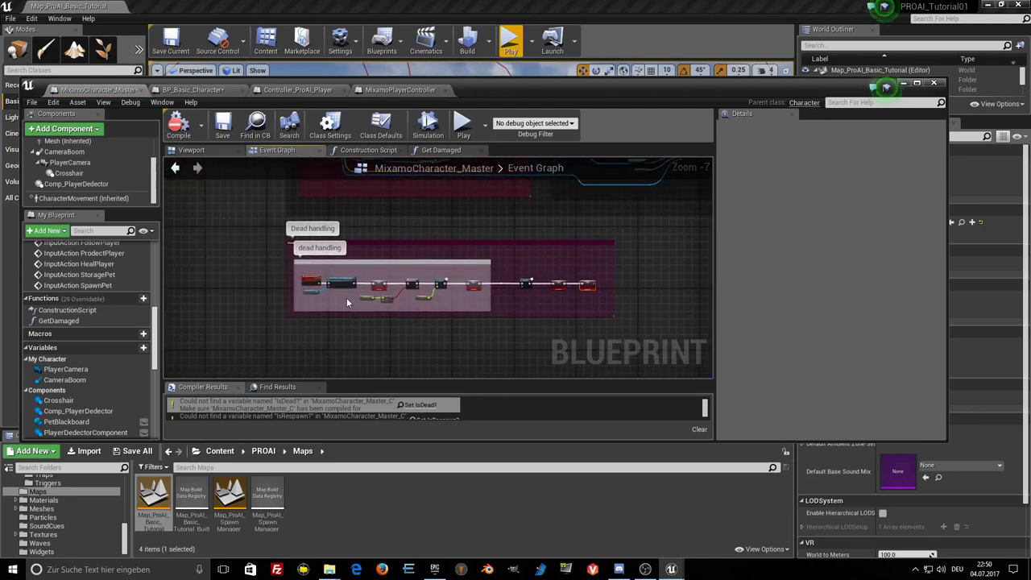
pyautogui.scroll(2, 347, 298)
pyautogui.moveTo(367, 287); pyautogui.dragTo(332, 291, button='right')
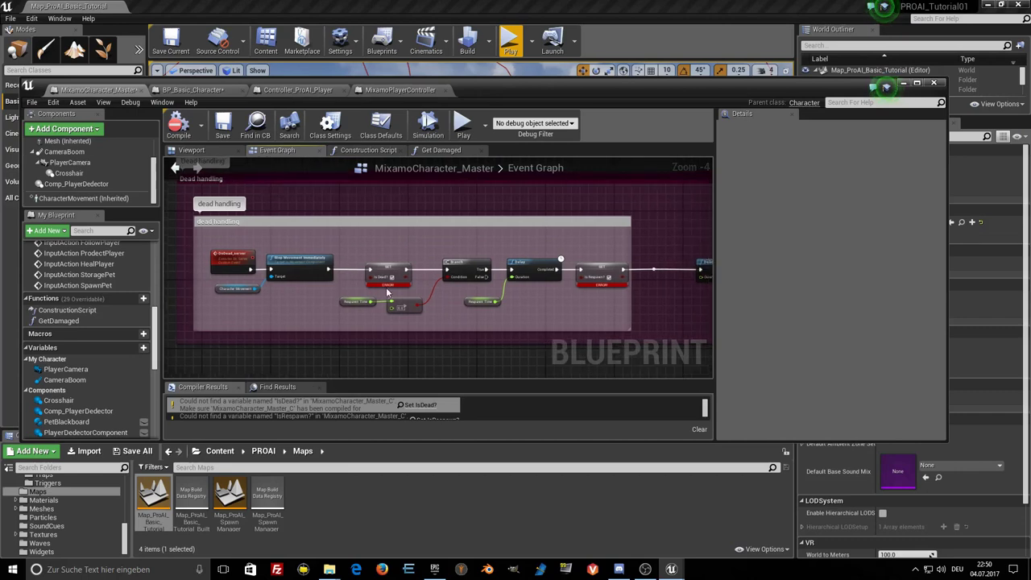
pyautogui.rightClick(387, 275)
pyautogui.click(409, 290)
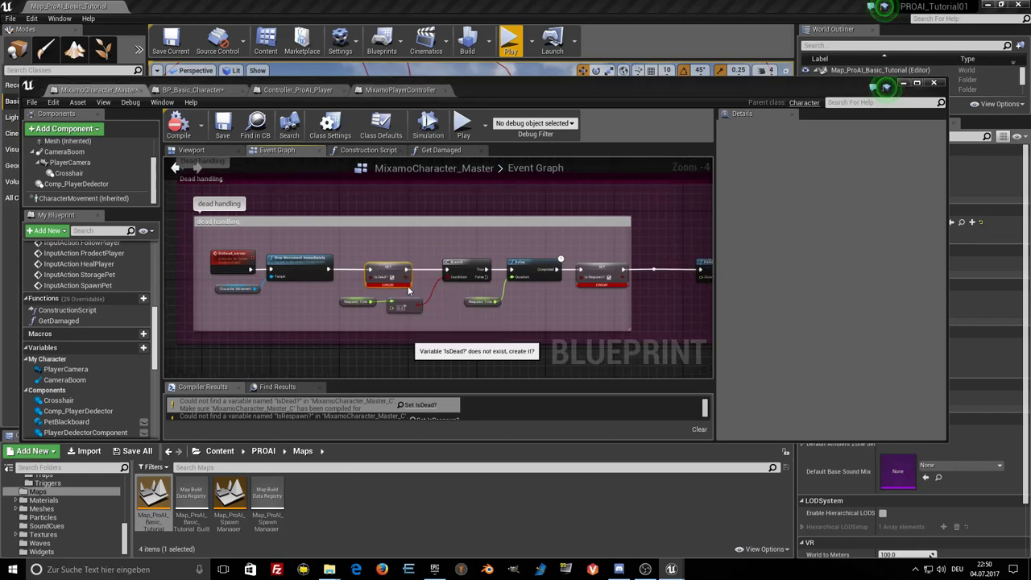
# Create the missing IsRespawn? Boolean variable and compile the blueprint.
pyautogui.moveTo(536, 307); pyautogui.dragTo(431, 291, button='right')
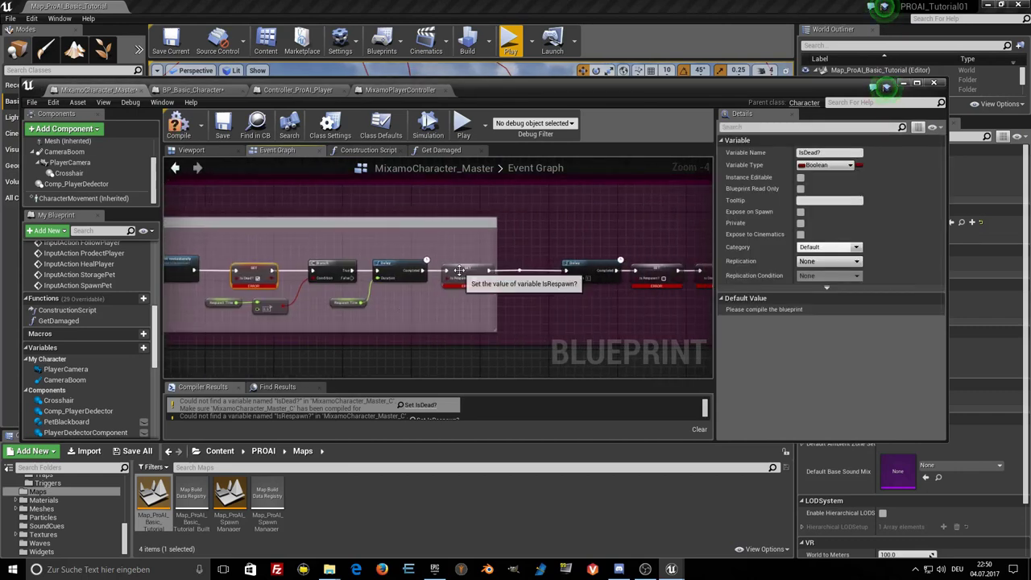
pyautogui.rightClick(459, 272)
pyautogui.click(484, 286)
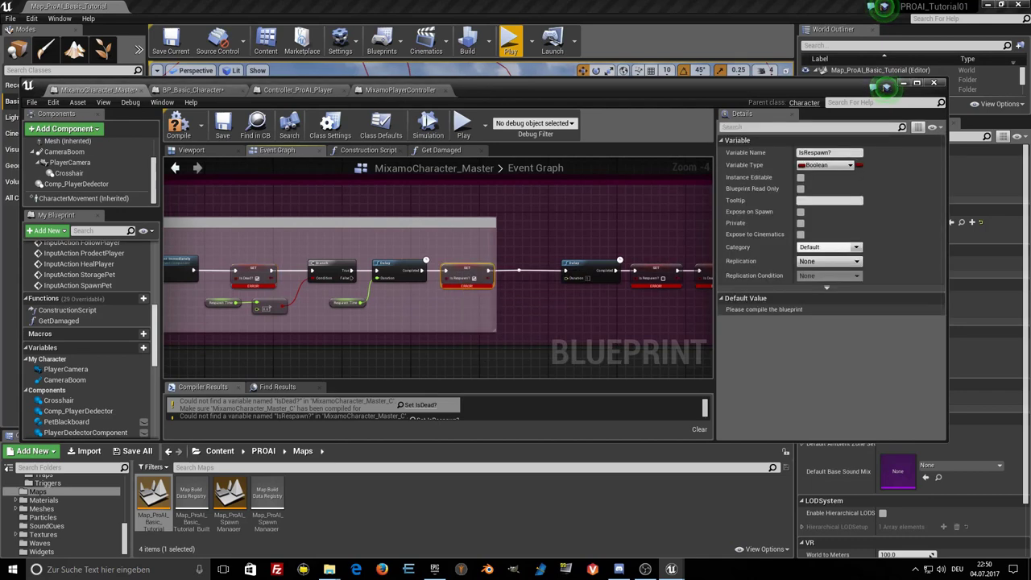
pyautogui.moveTo(553, 305); pyautogui.dragTo(337, 307, button='right')
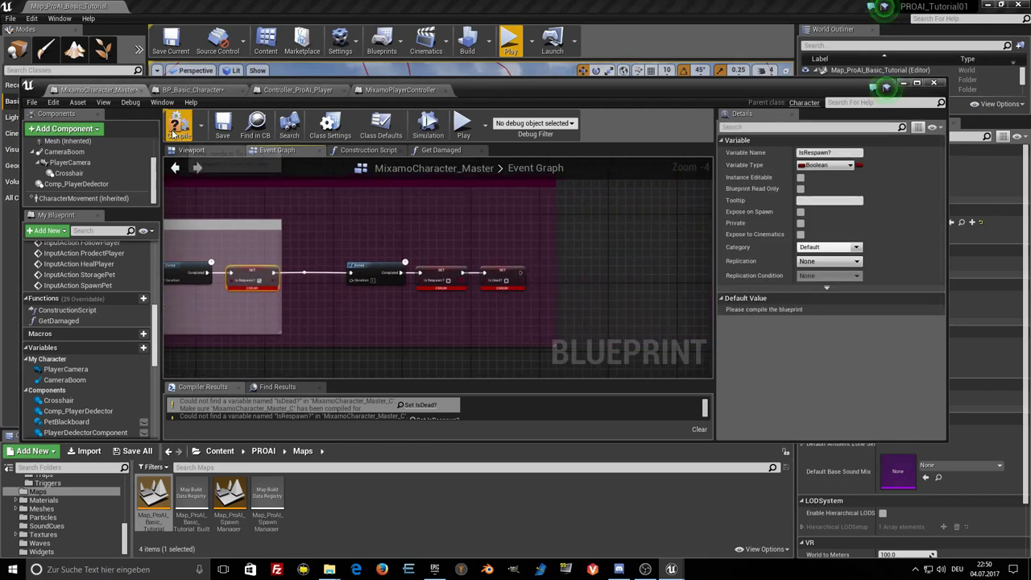
pyautogui.press('F7')
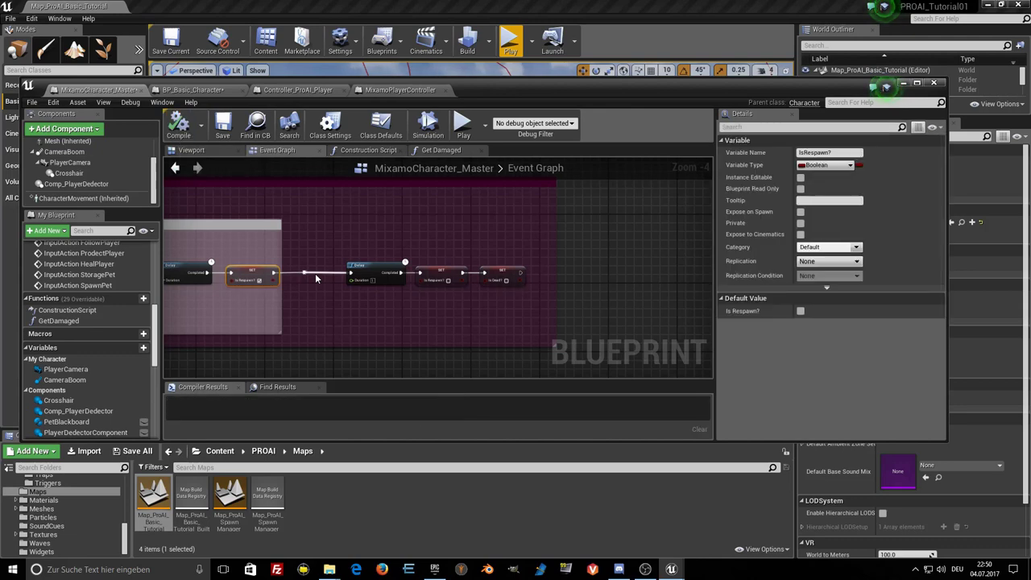
pyautogui.scroll(-5, 315, 279)
# Save the MixamoCharacter_Master blueprint.
pyautogui.moveTo(281, 279); pyautogui.dragTo(391, 335, button='right')
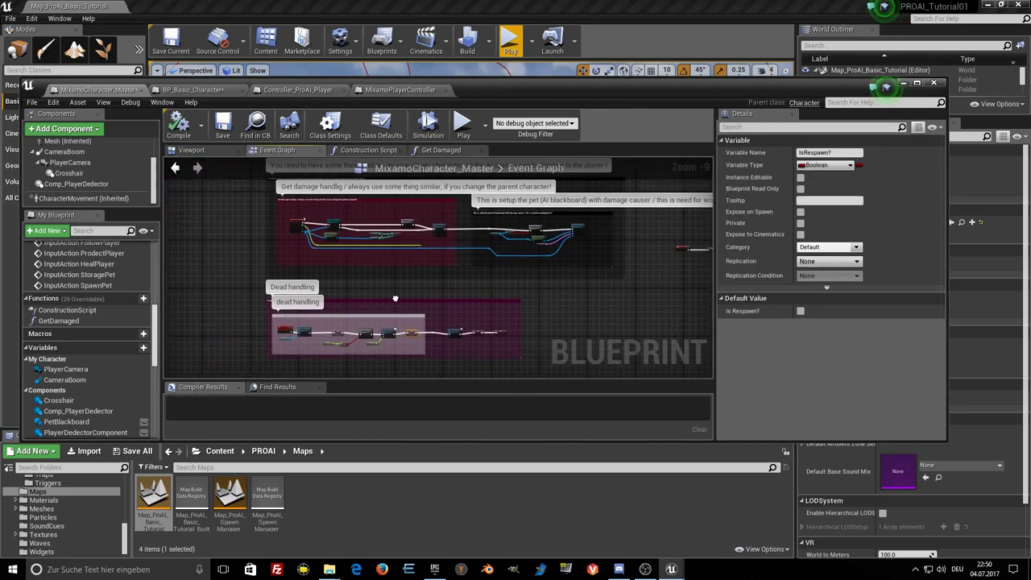
pyautogui.click(223, 129)
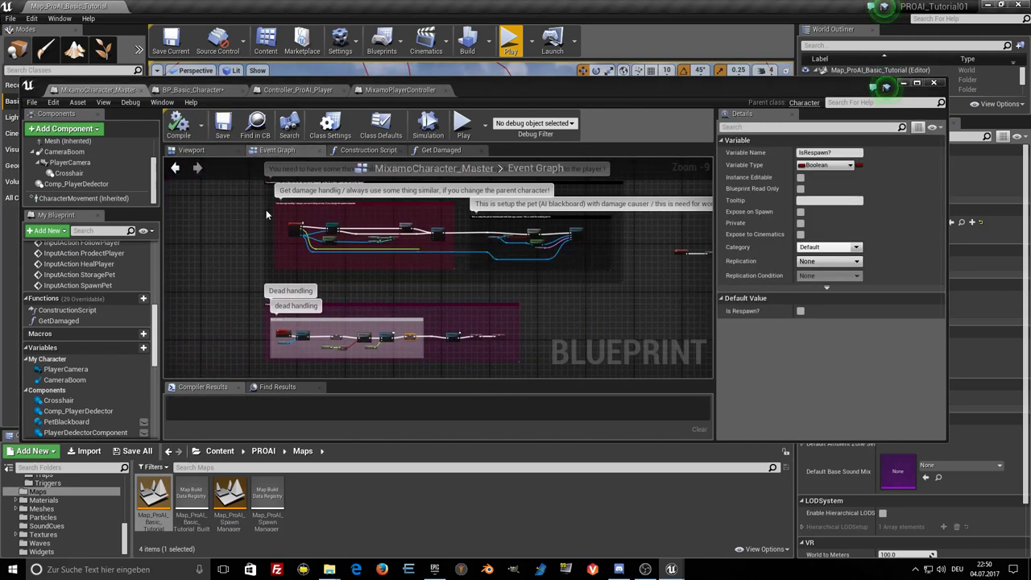
pyautogui.scroll(-2, 266, 214)
pyautogui.moveTo(321, 258)
pyautogui.mouseDown(button='right')
pyautogui.moveTo(390, 266)
pyautogui.moveTo(374, 273)
pyautogui.mouseUp(button='right')
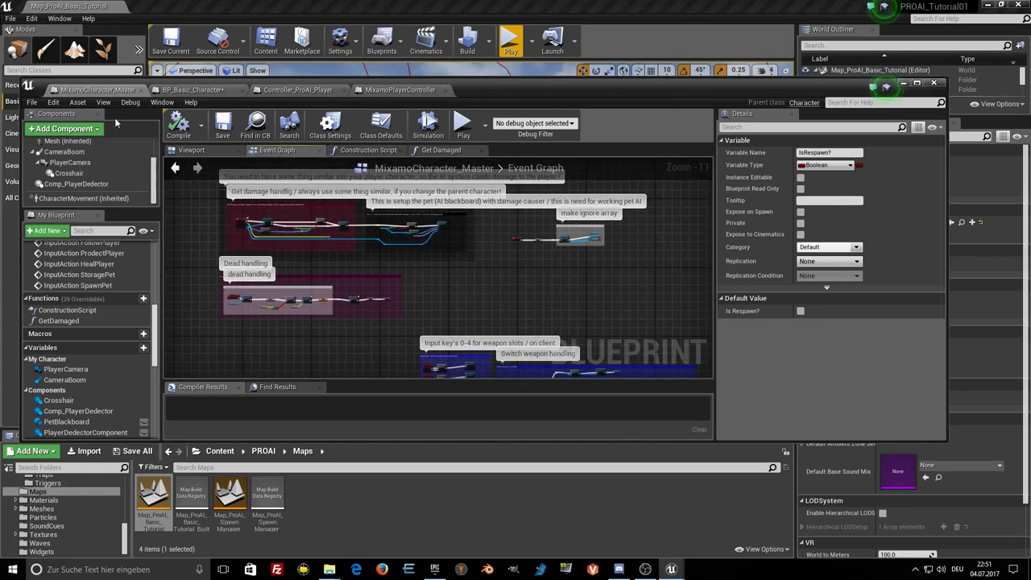
# Select the Health bar widget creation block in BP_Basic_Character.
pyautogui.click(192, 89)
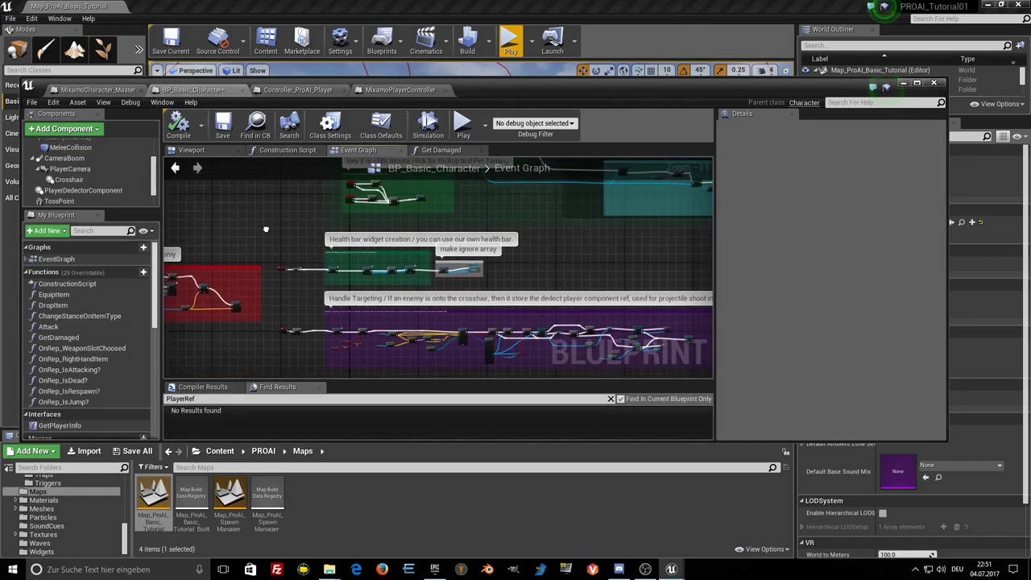
pyautogui.moveTo(282, 230); pyautogui.dragTo(254, 211, button='right')
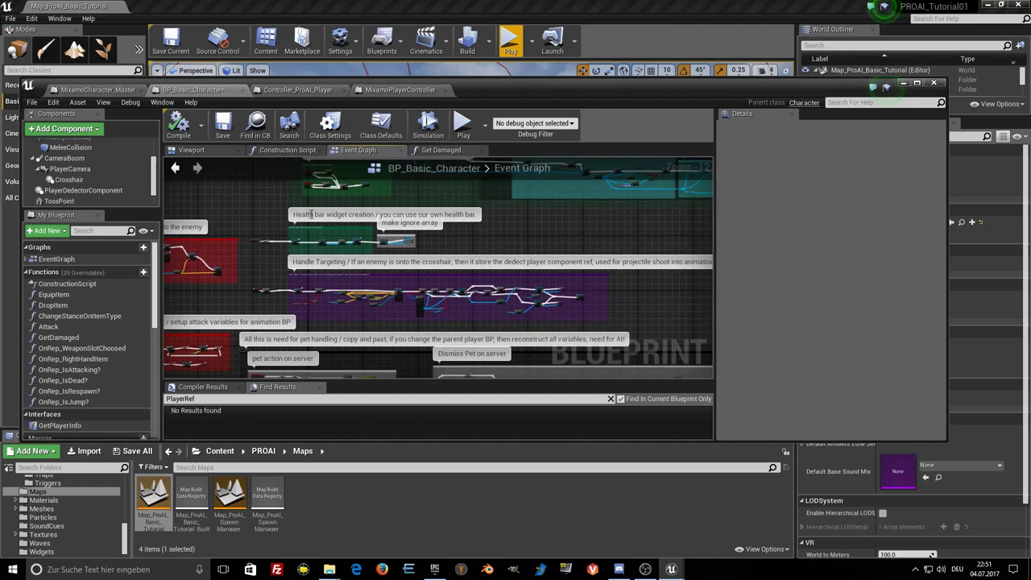
pyautogui.scroll(6, 295, 219)
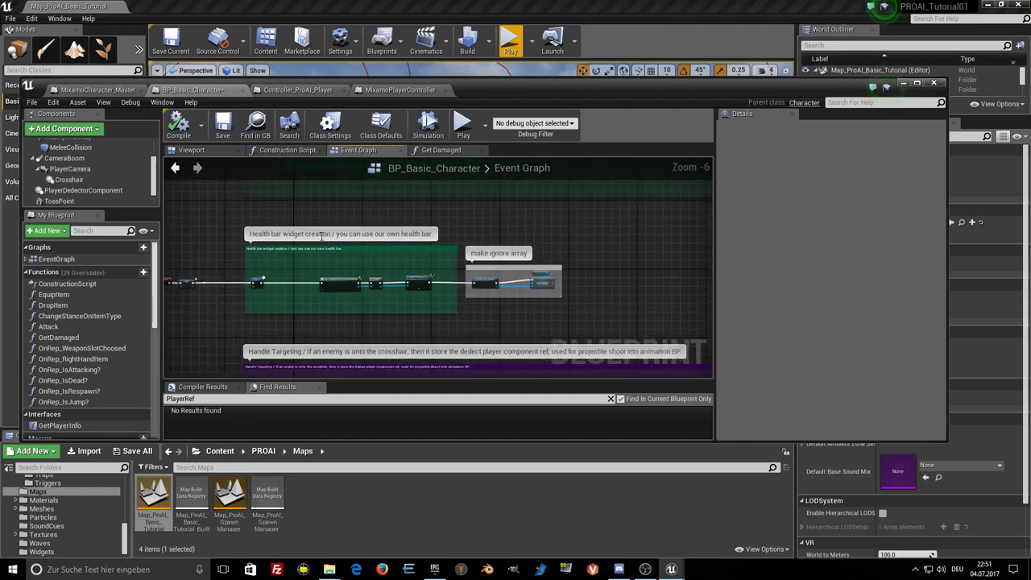
pyautogui.moveTo(236, 220); pyautogui.dragTo(460, 329)
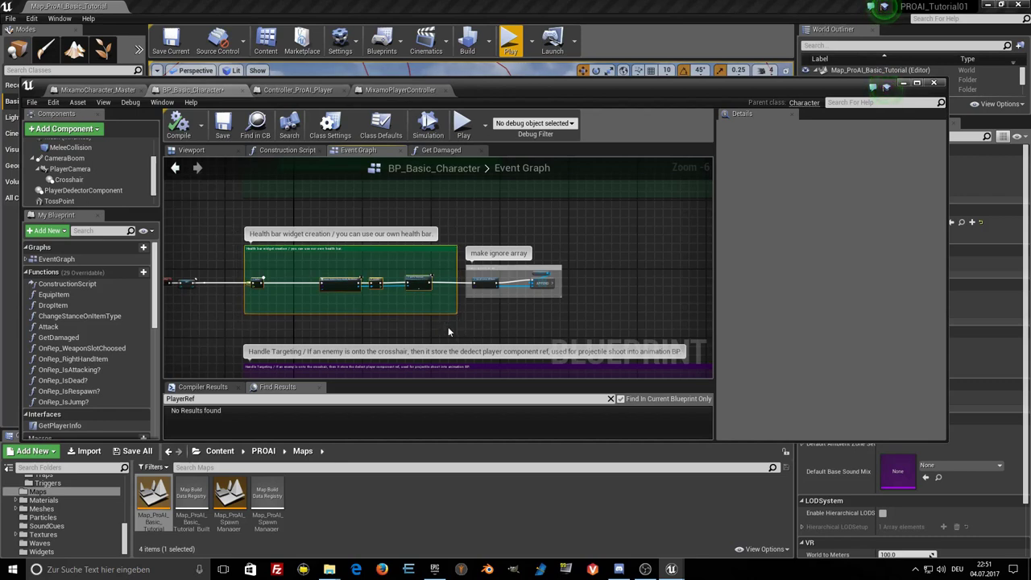
# Paste the Health bar widget nodes into MixamoCharacter_Master's Event Graph.
pyautogui.click(97, 89)
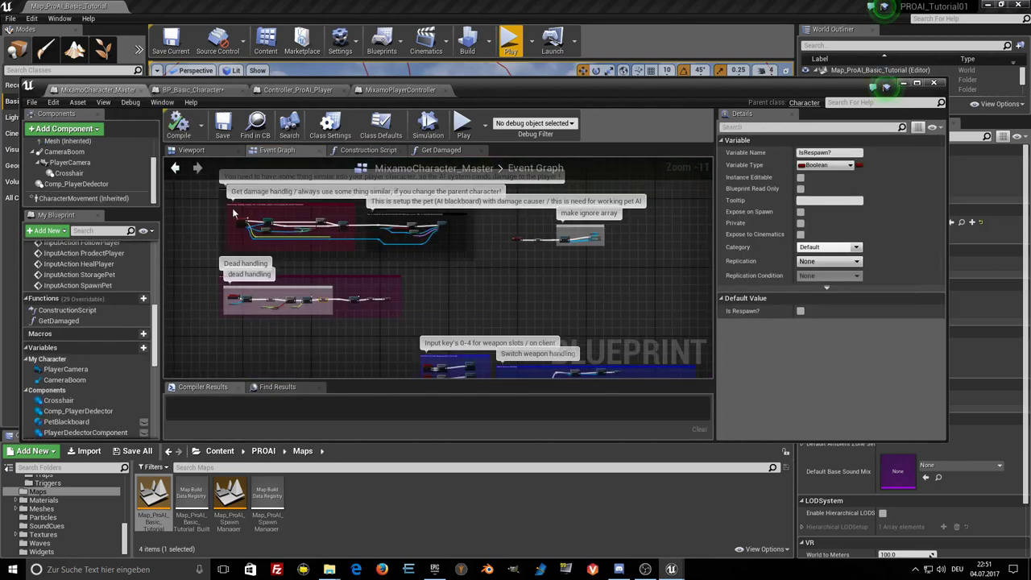
pyautogui.scroll(2, 361, 247)
pyautogui.scroll(2, 361, 246)
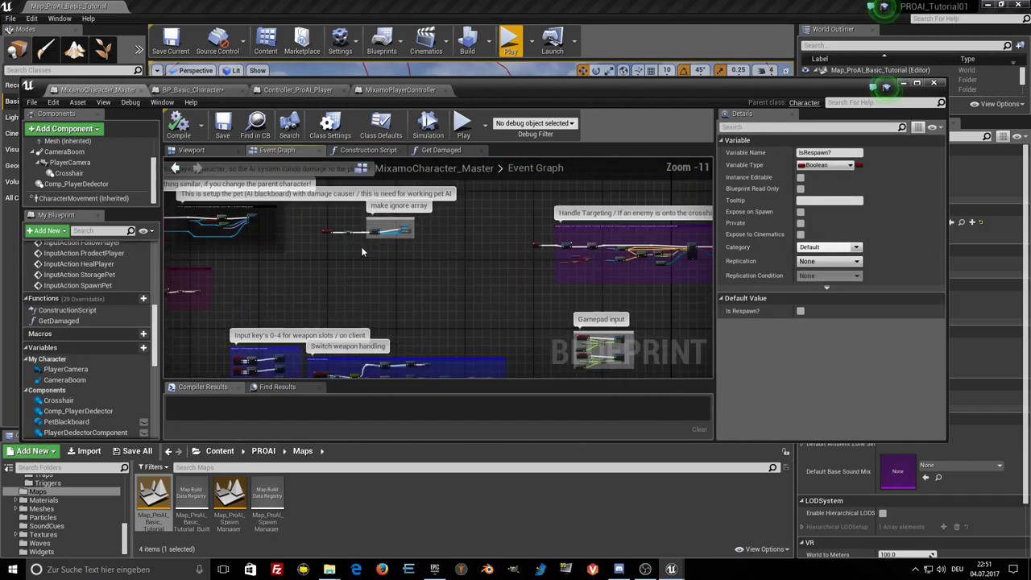
pyautogui.scroll(2, 361, 246)
pyautogui.scroll(1, 354, 254)
pyautogui.moveTo(354, 254); pyautogui.dragTo(343, 252, button='right')
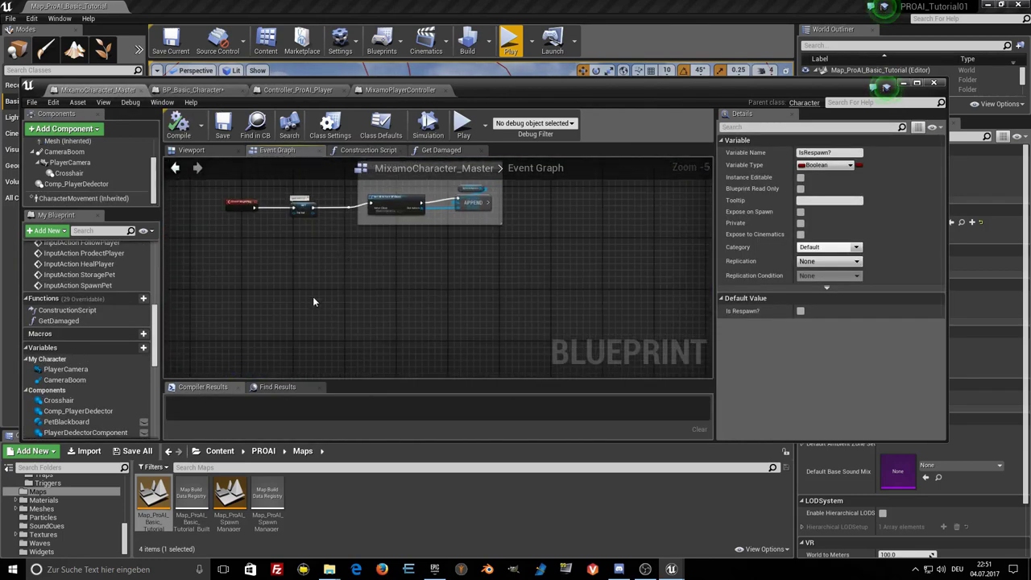
pyautogui.scroll(-3, 314, 295)
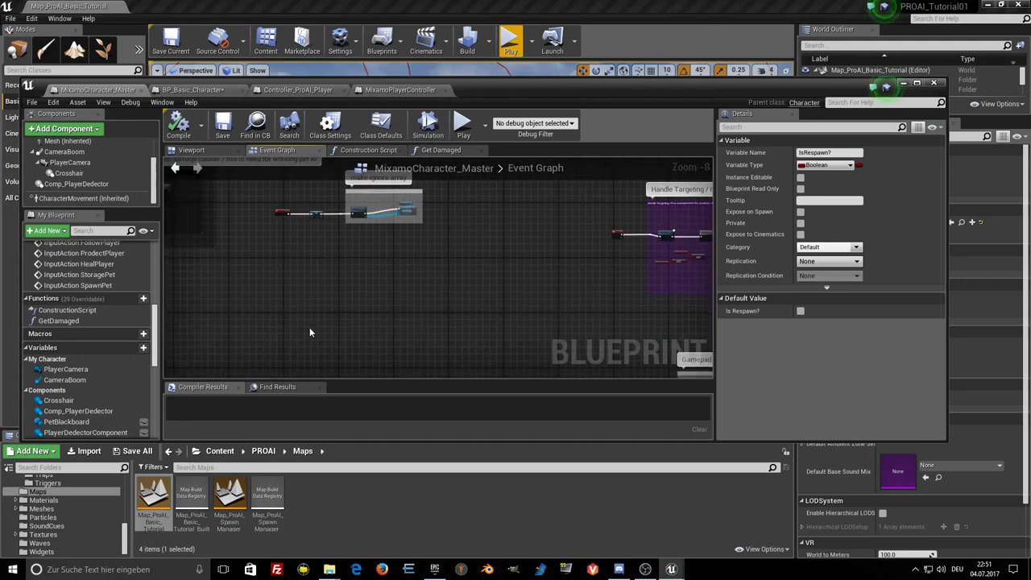
pyautogui.click(309, 328)
pyautogui.hotkey('ctrl', 'v')
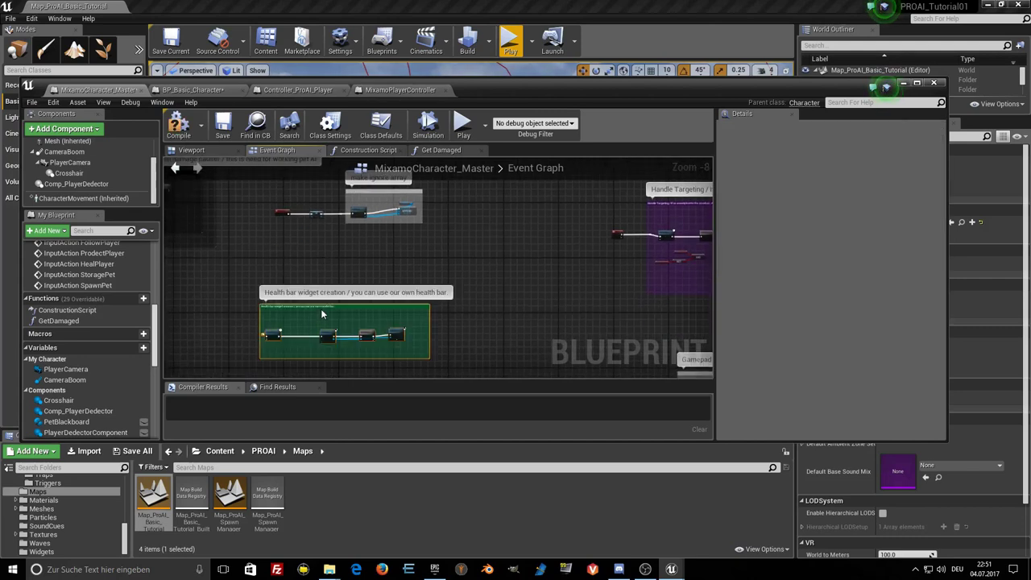
pyautogui.moveTo(316, 311)
pyautogui.mouseDown()
pyautogui.moveTo(346, 274)
pyautogui.moveTo(335, 275)
pyautogui.mouseUp()
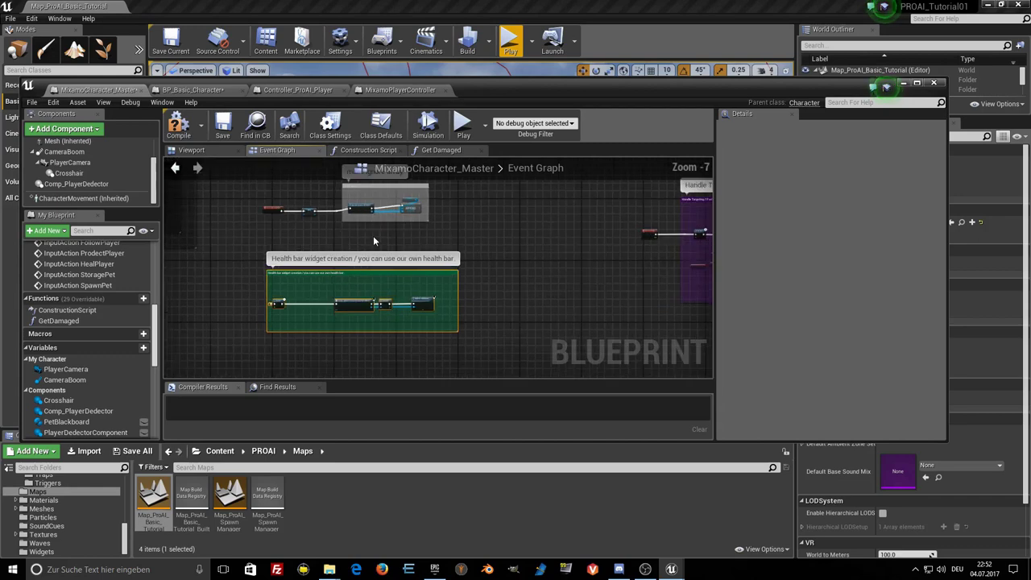
# Move the make ignore array group beside the health bar block and wire the chain into it.
pyautogui.scroll(1, 361, 243)
pyautogui.click(379, 208)
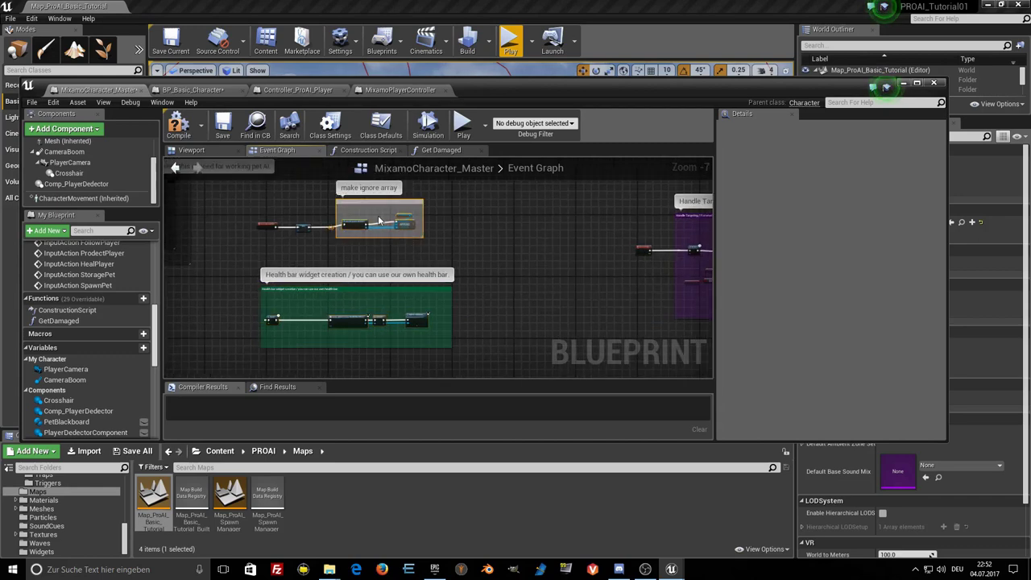
pyautogui.moveTo(381, 208); pyautogui.dragTo(535, 292)
pyautogui.scroll(1, 440, 344)
pyautogui.scroll(3, 440, 339)
pyautogui.moveTo(395, 280); pyautogui.dragTo(575, 281)
pyautogui.scroll(-3, 504, 301)
# Place Event BeginPlay and SET Pet Ref beside the health bar block, wiring Pet Ref into Delay.
pyautogui.moveTo(416, 222); pyautogui.dragTo(329, 313)
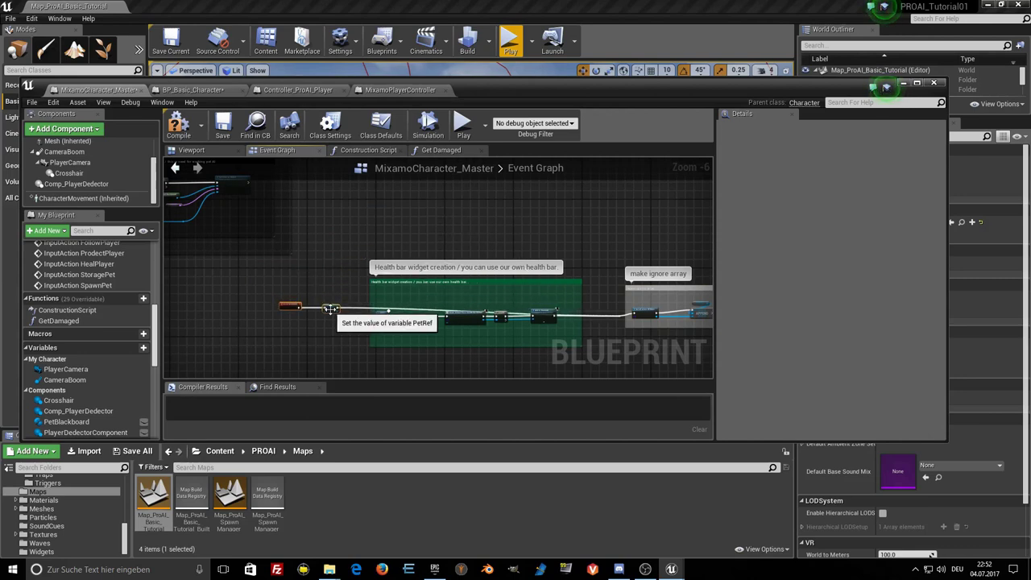
pyautogui.scroll(5, 329, 313)
pyautogui.moveTo(317, 208); pyautogui.dragTo(446, 239)
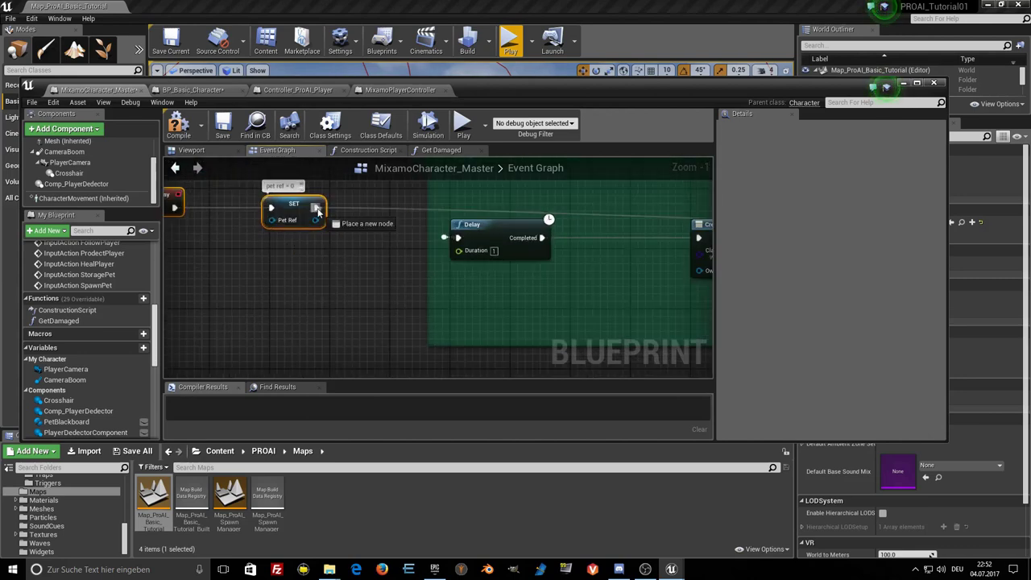
pyautogui.moveTo(372, 276); pyautogui.dragTo(447, 302, button='right')
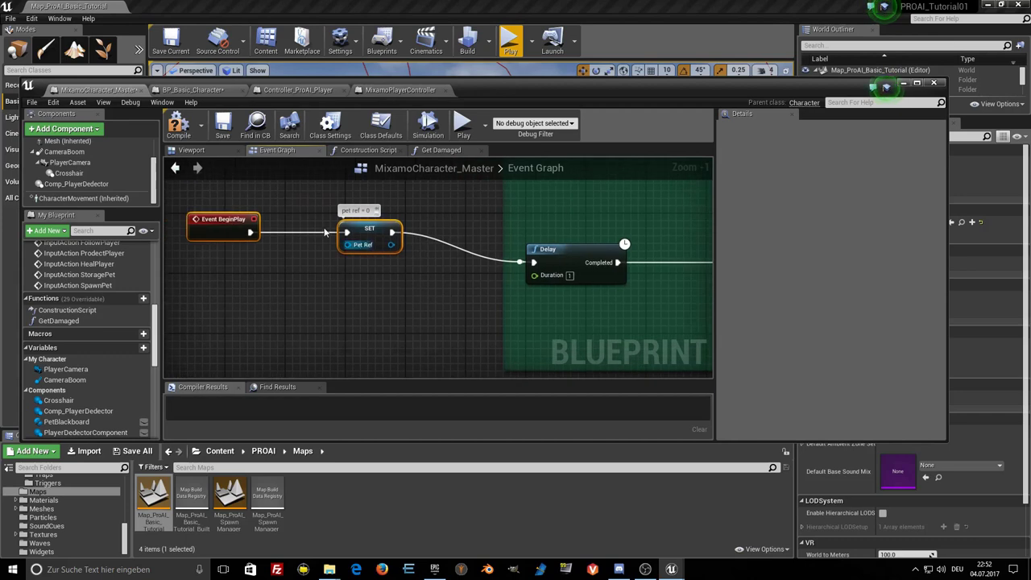
pyautogui.moveTo(372, 252); pyautogui.dragTo(431, 281)
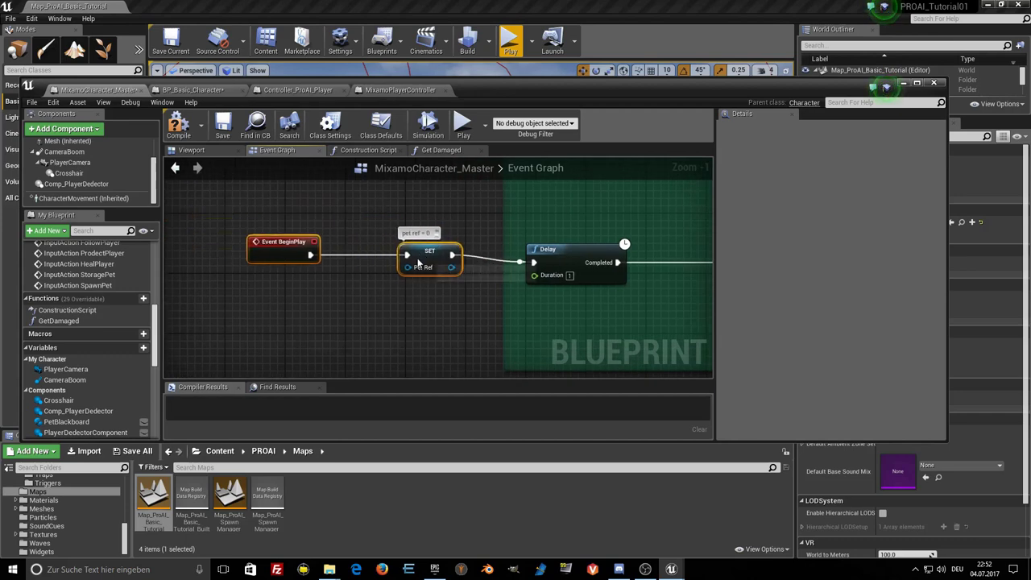
pyautogui.scroll(-2, 435, 319)
pyautogui.scroll(-2, 371, 302)
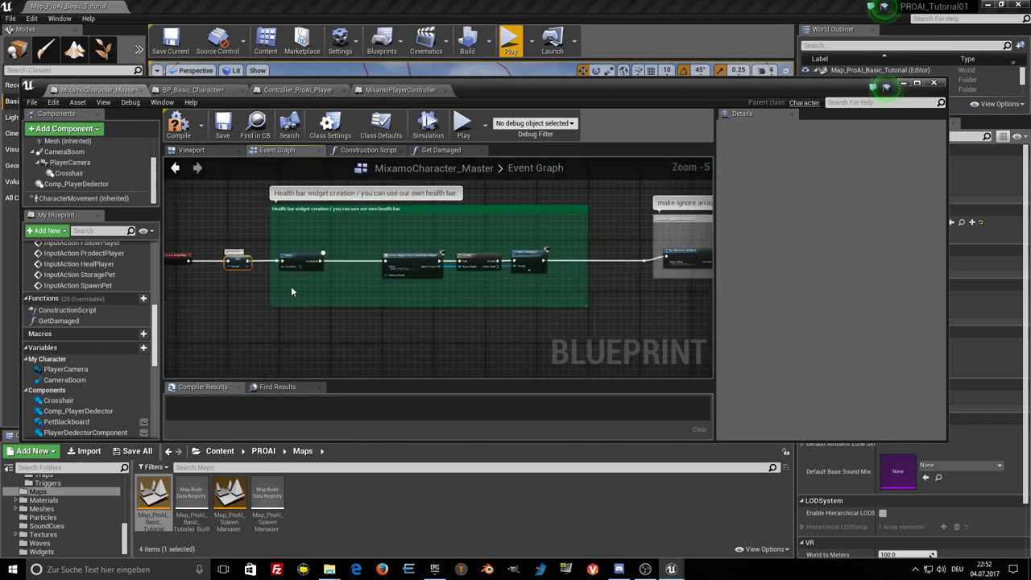
pyautogui.scroll(-1, 258, 258)
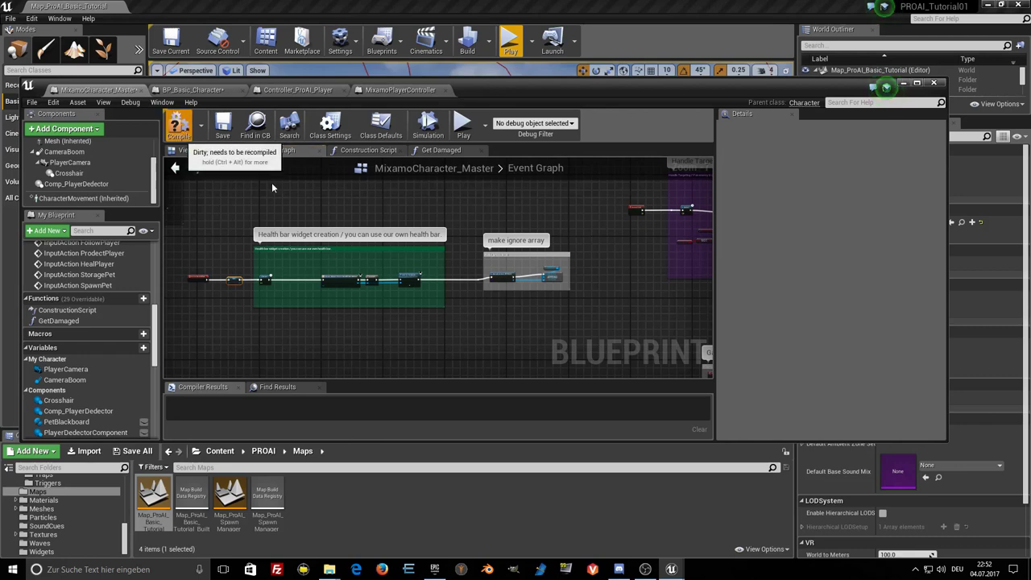
# Save the MixamoCharacter_Master blueprint.
pyautogui.click(223, 126)
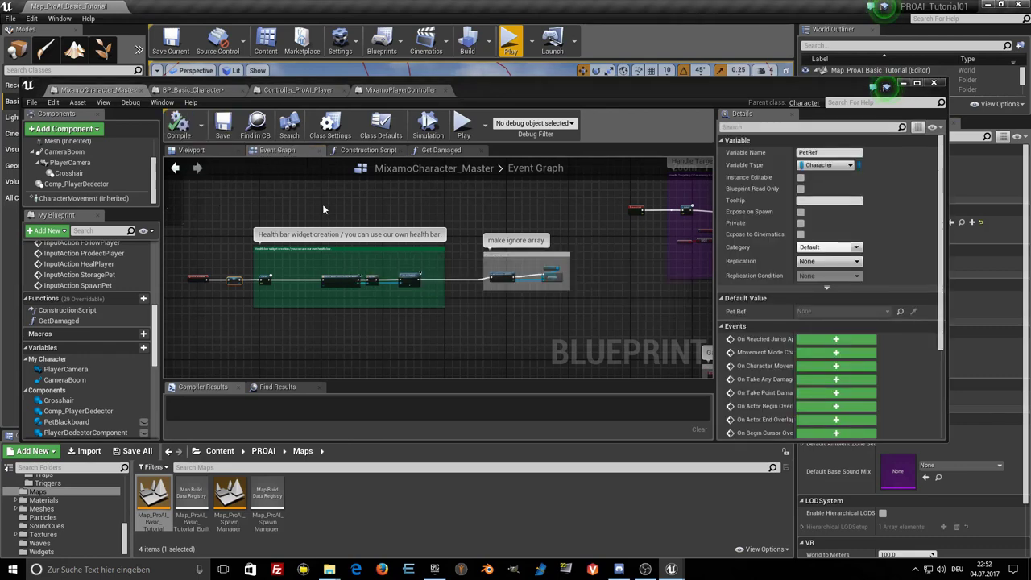
pyautogui.scroll(1, 334, 206)
pyautogui.scroll(-2, 104, 371)
pyautogui.scroll(-2, 104, 372)
pyautogui.scroll(-1, 106, 366)
pyautogui.scroll(-1, 106, 367)
pyautogui.scroll(-3, 106, 368)
pyautogui.scroll(-1, 98, 374)
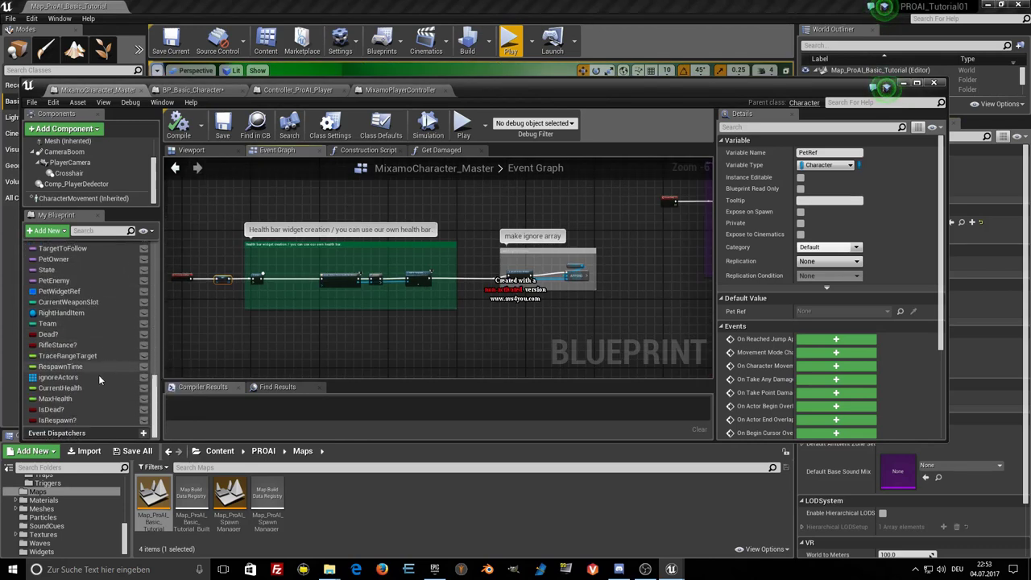
# Set MaxHealth's default value to 150.0, save, and close the Blueprint editor.
pyautogui.click(54, 399)
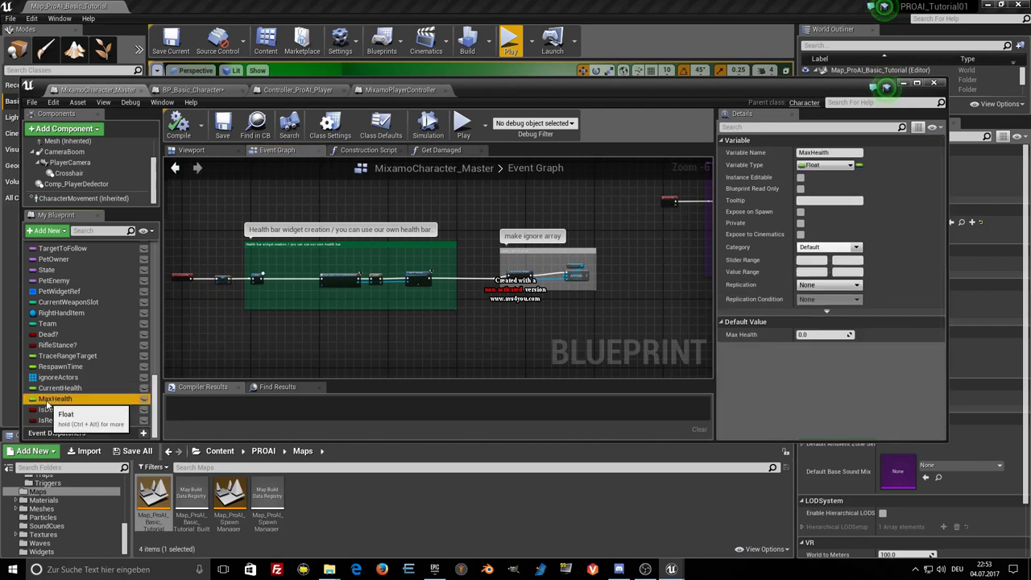
pyautogui.click(806, 334)
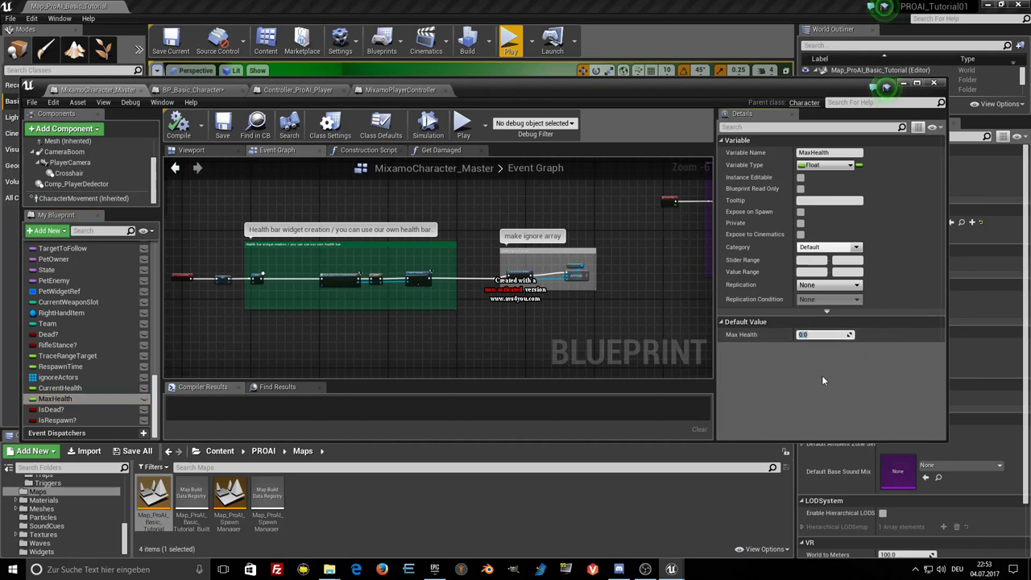
pyautogui.write('150.0')
pyautogui.press('Return')
pyautogui.click(223, 137)
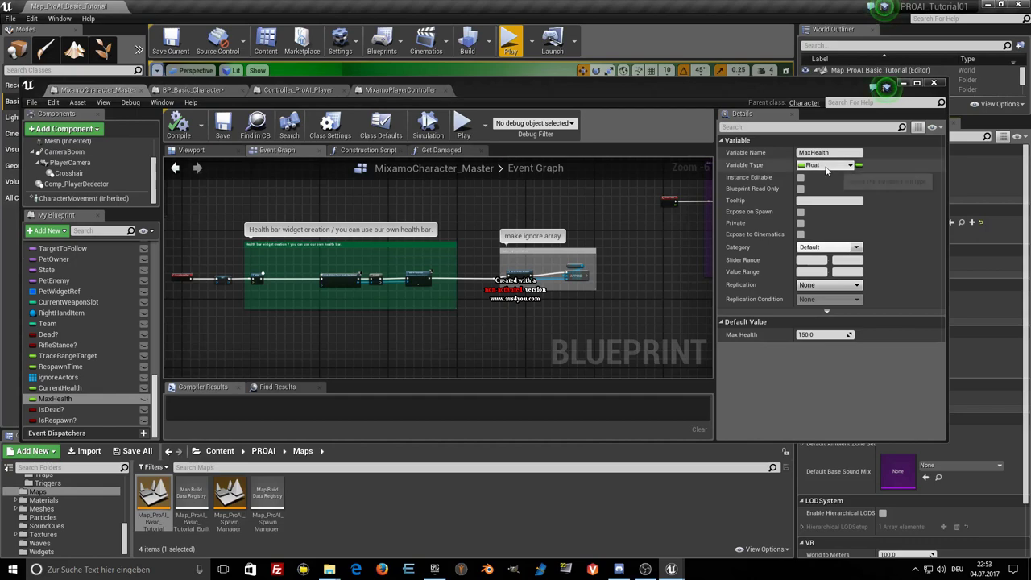
pyautogui.click(903, 84)
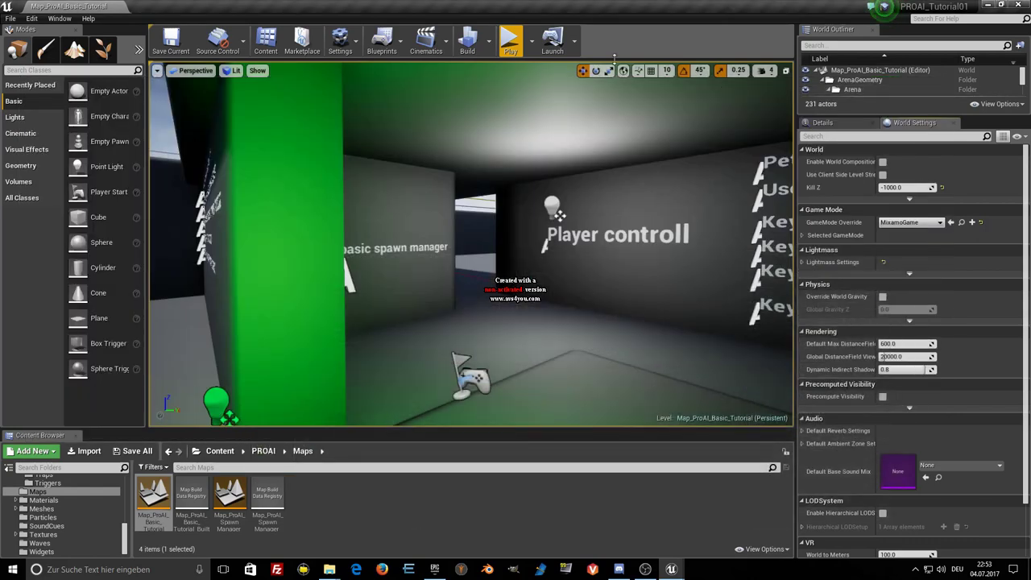
# Play the level in the editor and walk the Mixamo character forward with W.
pyautogui.click(510, 41)
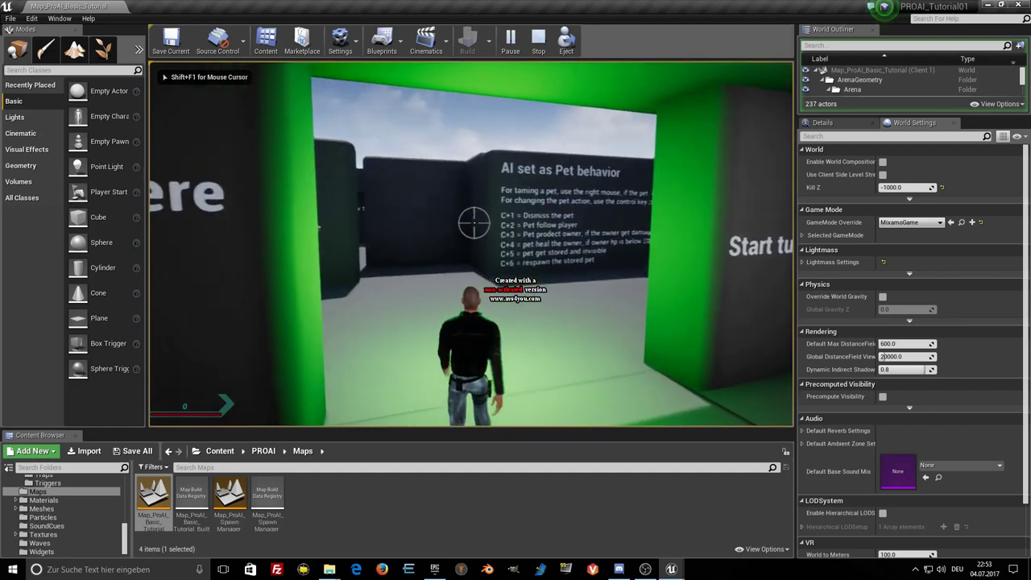
pyautogui.press('w')
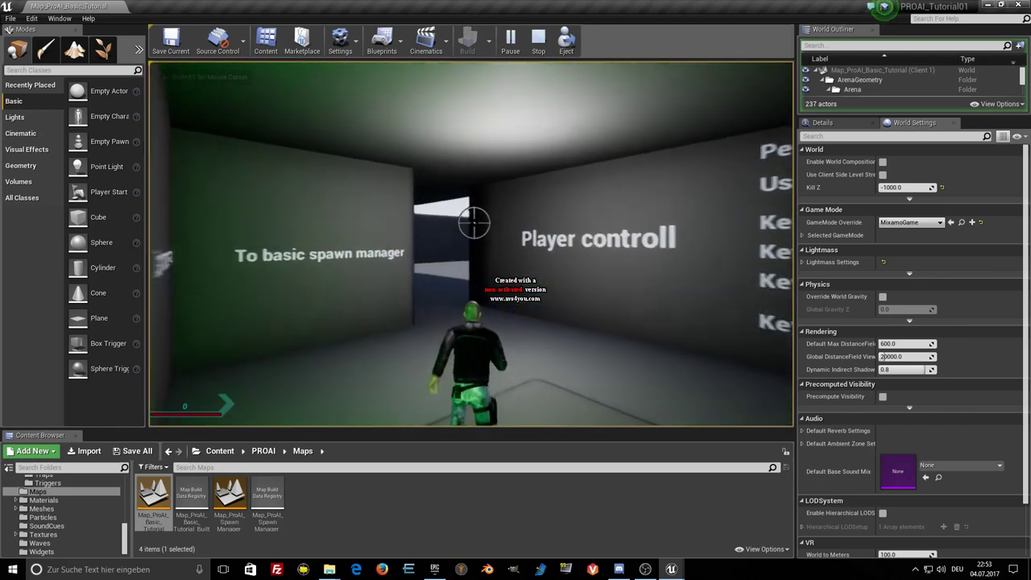
pyautogui.press('w')
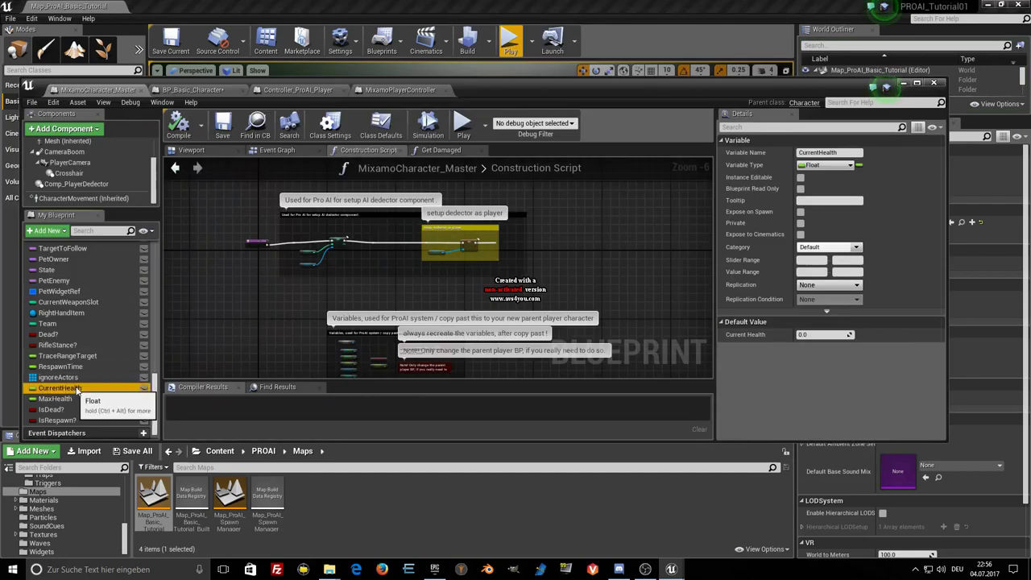
# Default CurrentHealth to 150.0, save MixamoCharacter_Master, and switch to BP_Basic_Character's Event Graph.
pyautogui.click(818, 334)
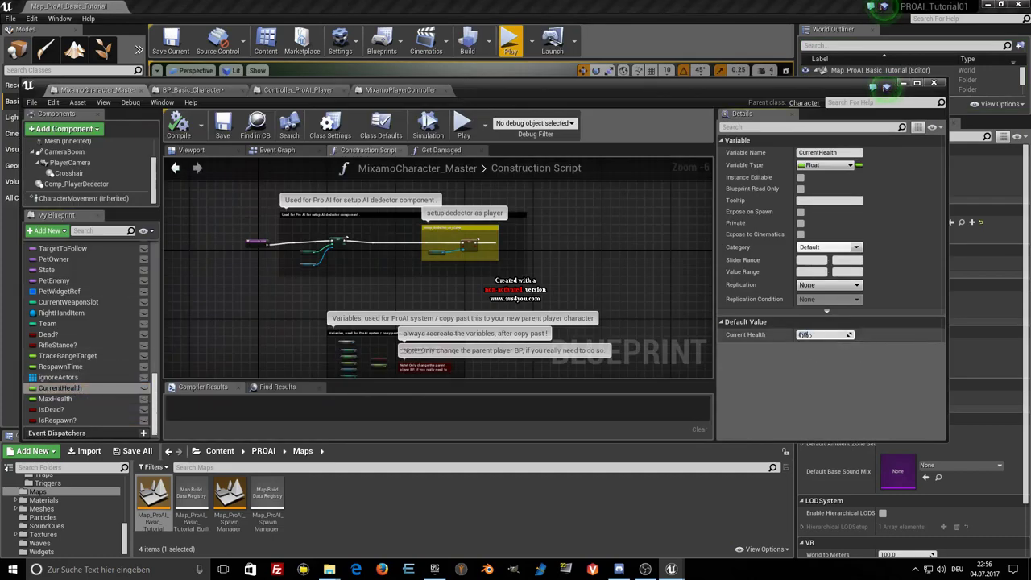
pyautogui.write('100')
pyautogui.press('Return')
pyautogui.write('150')
pyautogui.click(650, 262)
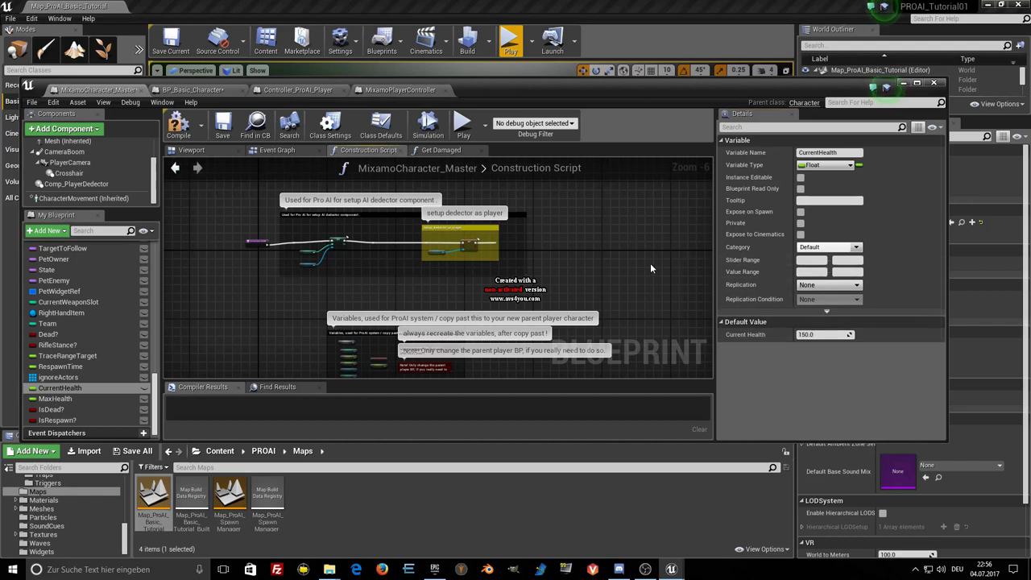
pyautogui.click(223, 127)
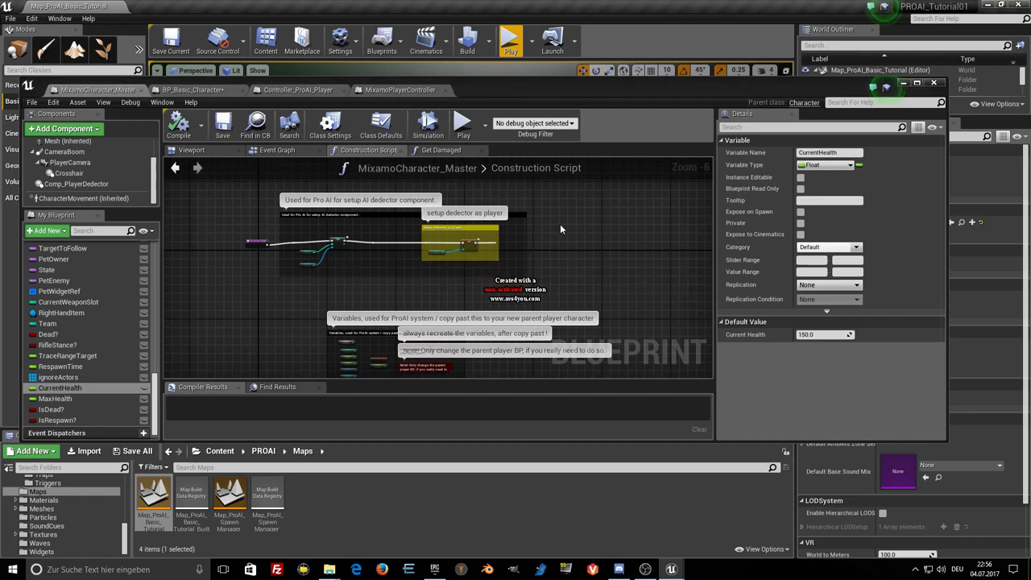
pyautogui.click(187, 90)
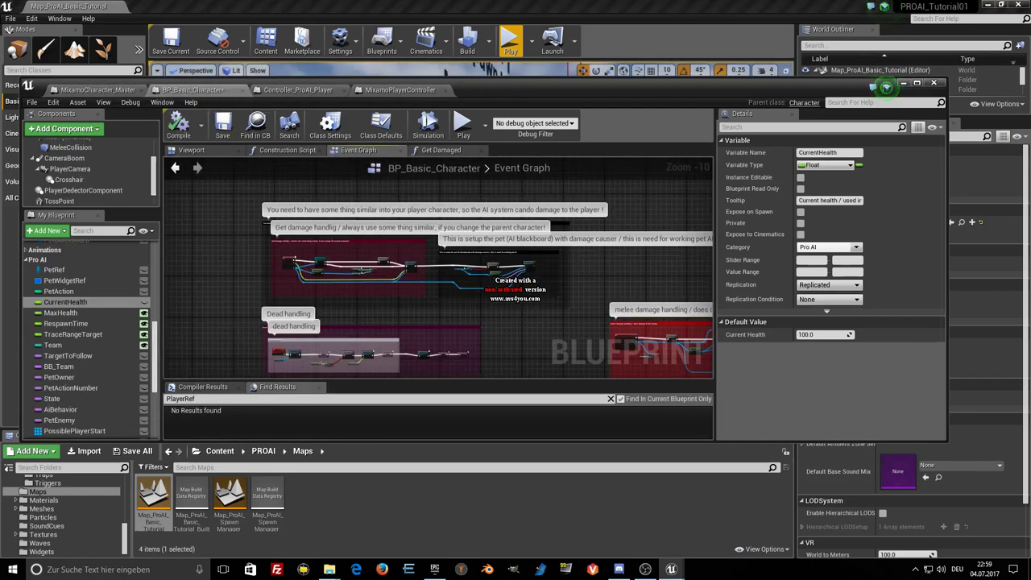
# Wire the damage value into Get Damaged's Damage pin and the actor reference into Damage Causer.
pyautogui.scroll(2, 443, 303)
pyautogui.scroll(2, 459, 290)
pyautogui.scroll(1, 452, 280)
pyautogui.scroll(1, 449, 272)
pyautogui.scroll(2, 450, 268)
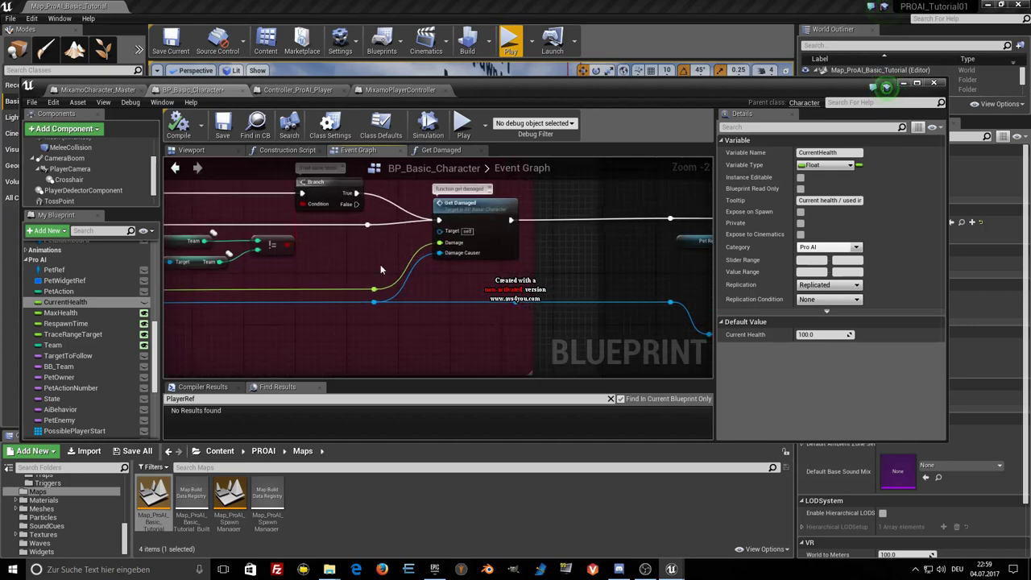
pyautogui.click(97, 90)
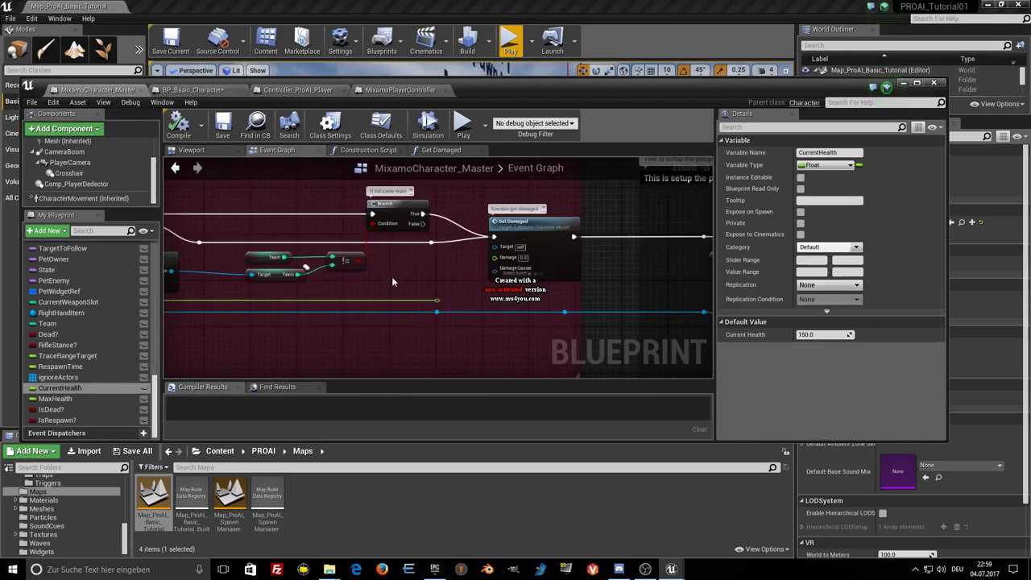
pyautogui.scroll(2, 392, 276)
pyautogui.scroll(1, 310, 284)
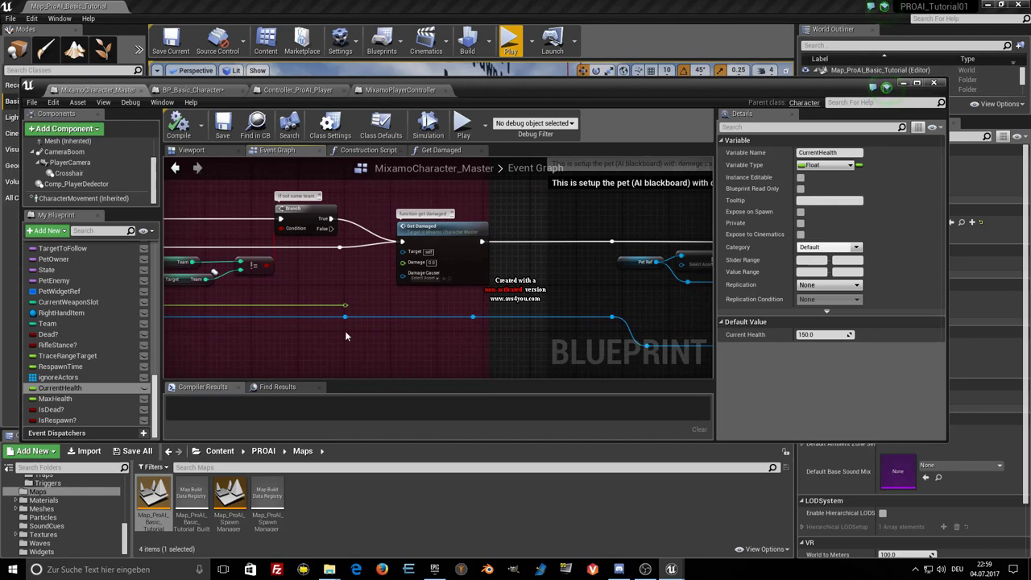
pyautogui.moveTo(343, 307); pyautogui.dragTo(407, 268)
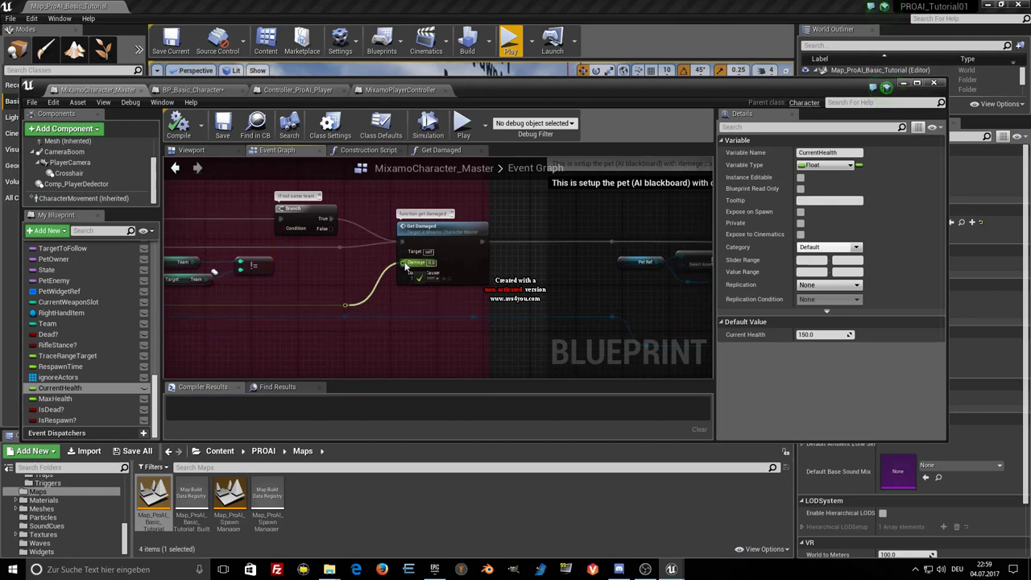
pyautogui.moveTo(345, 317); pyautogui.dragTo(407, 256)
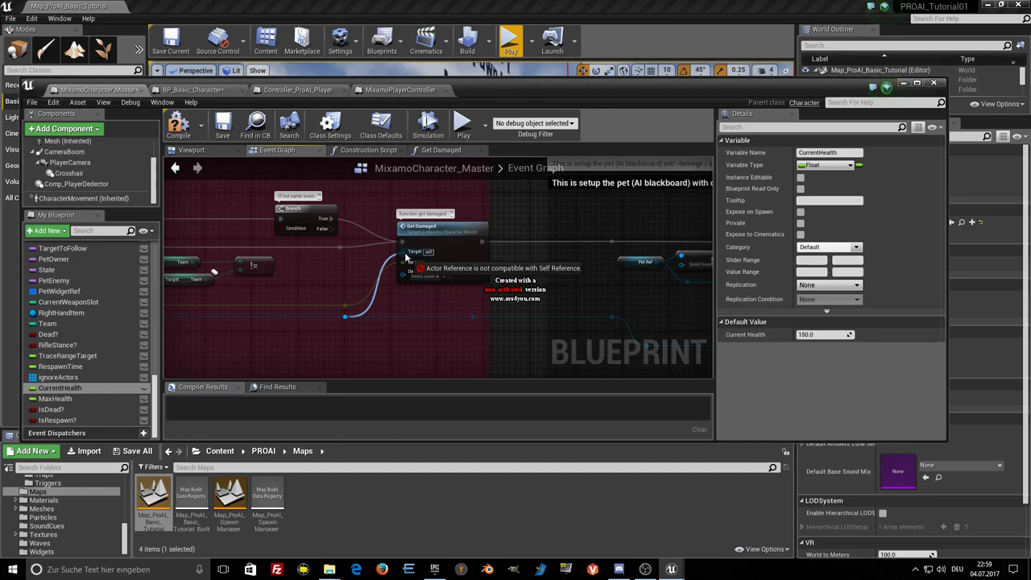
pyautogui.moveTo(406, 256); pyautogui.dragTo(406, 256)
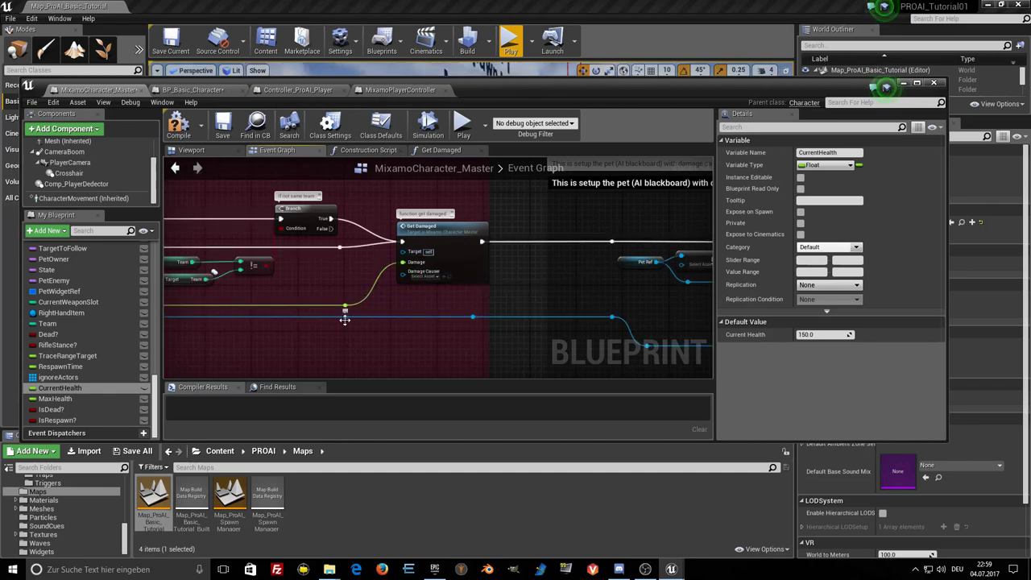
pyautogui.moveTo(345, 316)
pyautogui.mouseDown()
pyautogui.moveTo(365, 322)
pyautogui.moveTo(405, 278)
pyautogui.mouseUp()
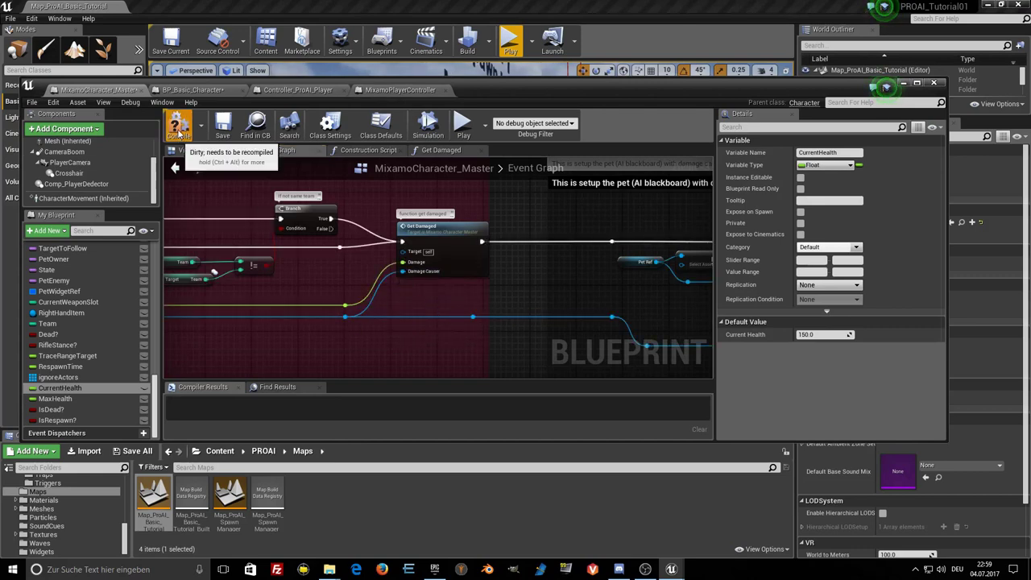
# Save the compiled MixamoCharacter_Master blueprint.
pyautogui.click(226, 133)
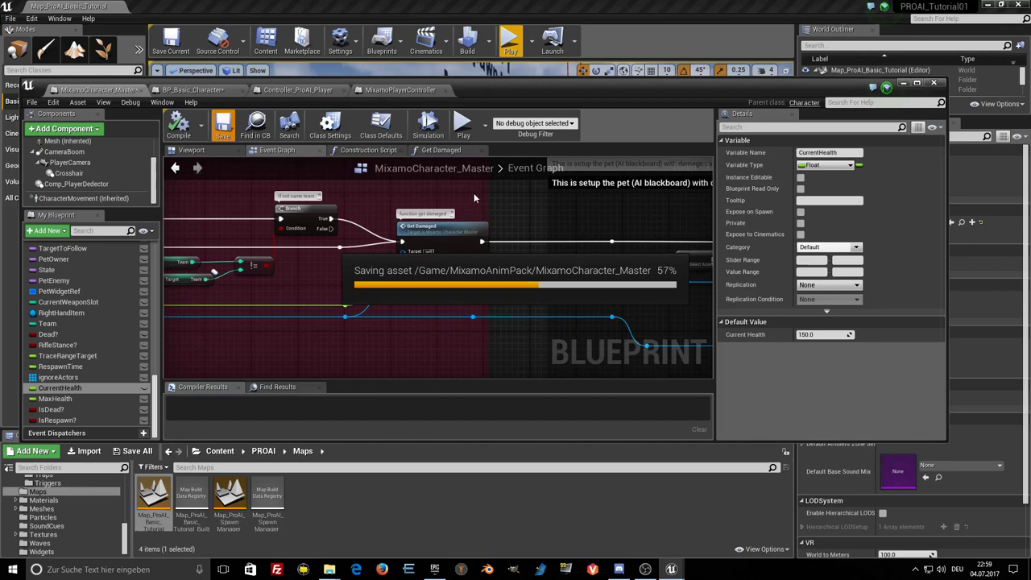
pyautogui.scroll(-1, 525, 203)
pyautogui.scroll(5, 79, 516)
pyautogui.scroll(2, 79, 516)
# Open the Comp_ProAi_AI component blueprint from PROAI/Blueprints/Components.
pyautogui.click(64, 518)
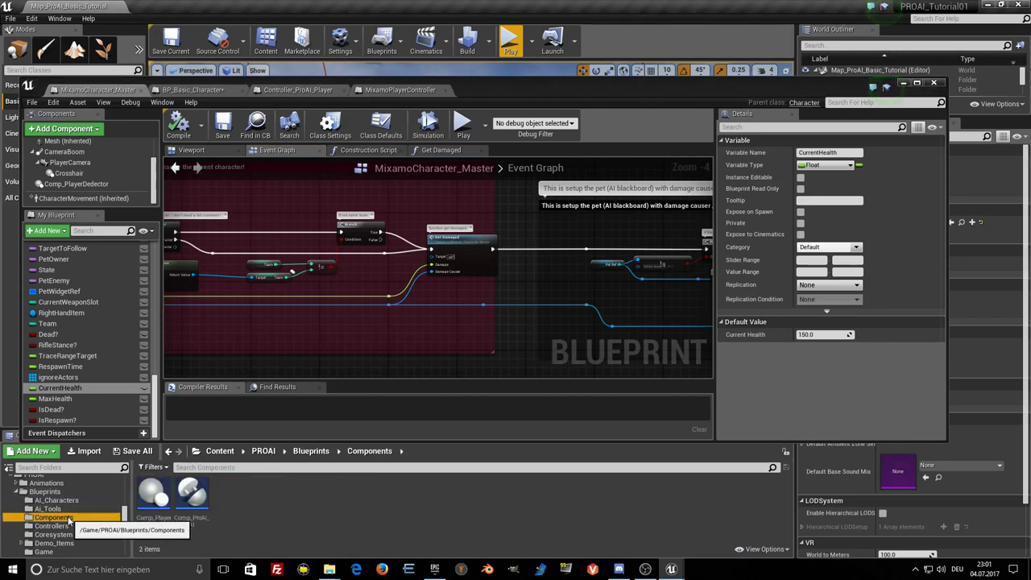
pyautogui.doubleClick(194, 503)
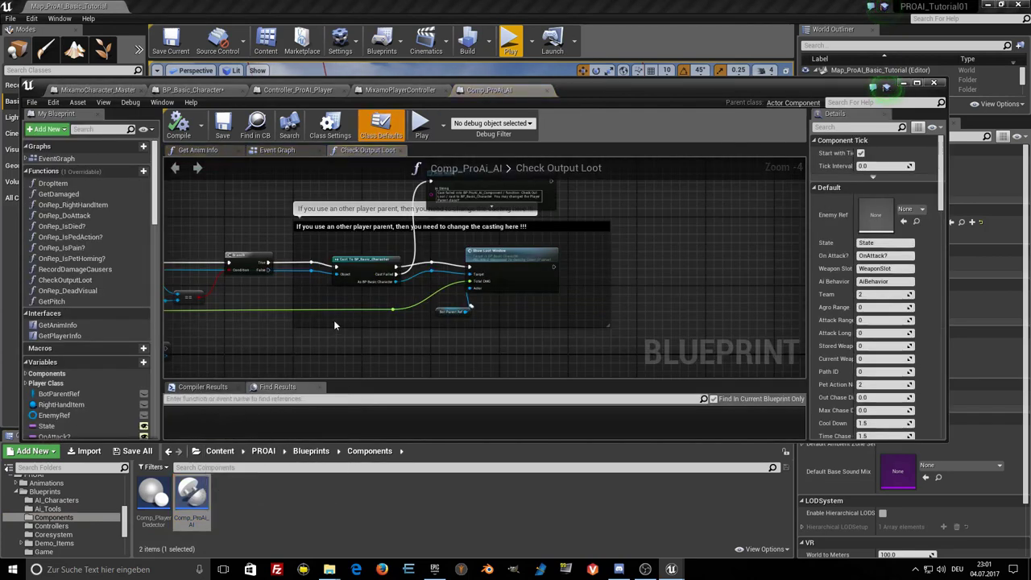
pyautogui.scroll(-3, 334, 321)
pyautogui.moveTo(333, 320)
pyautogui.mouseDown(button='right')
pyautogui.moveTo(486, 298)
pyautogui.moveTo(500, 260)
pyautogui.moveTo(460, 242)
pyautogui.mouseUp(button='right')
pyautogui.scroll(-4, 533, 278)
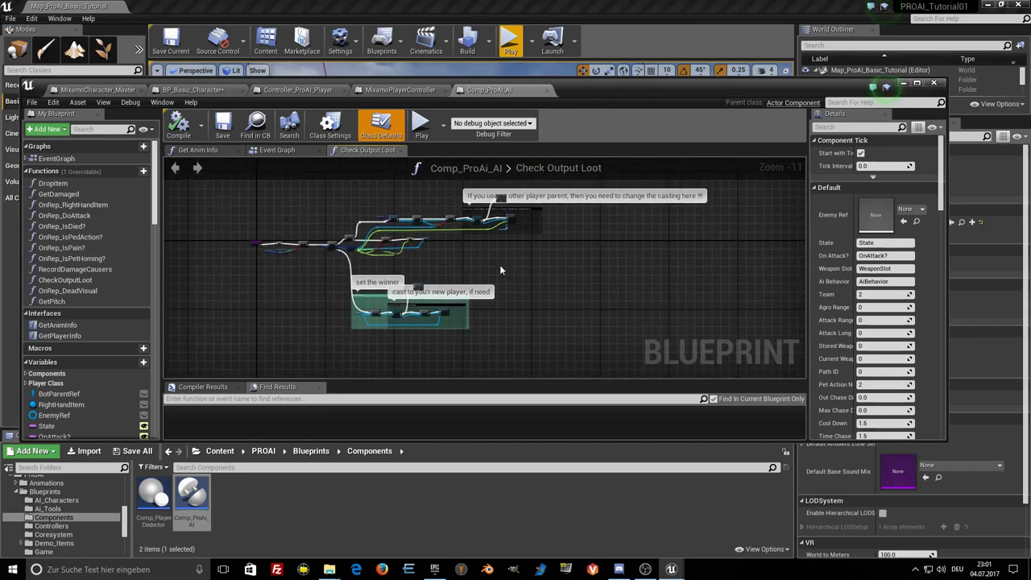
pyautogui.moveTo(499, 272); pyautogui.dragTo(472, 298, button='right')
# Review Check Output Loot's player cast, then view the component's Event Graph.
pyautogui.scroll(3, 465, 233)
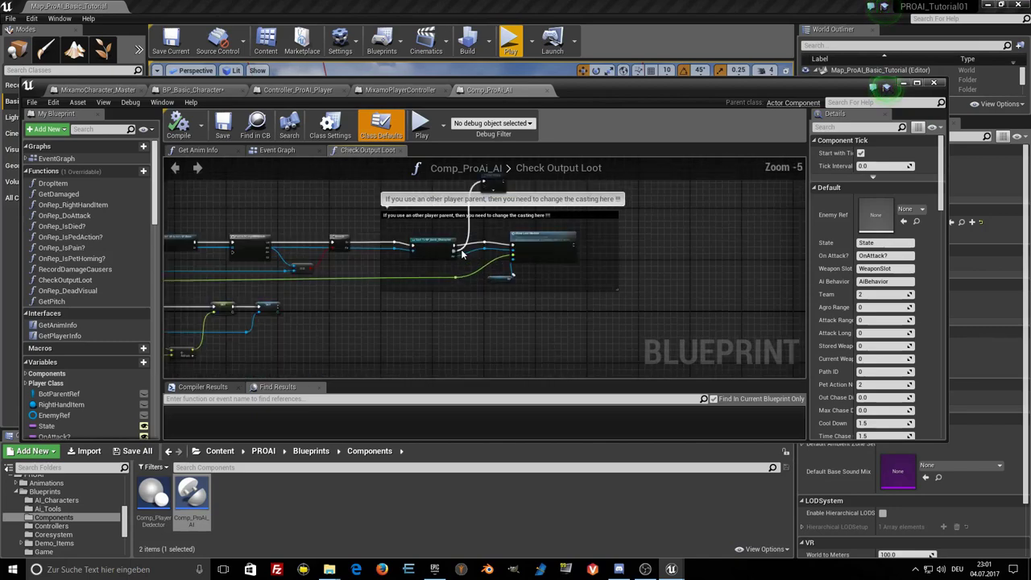
pyautogui.scroll(4, 459, 242)
pyautogui.scroll(-2, 455, 313)
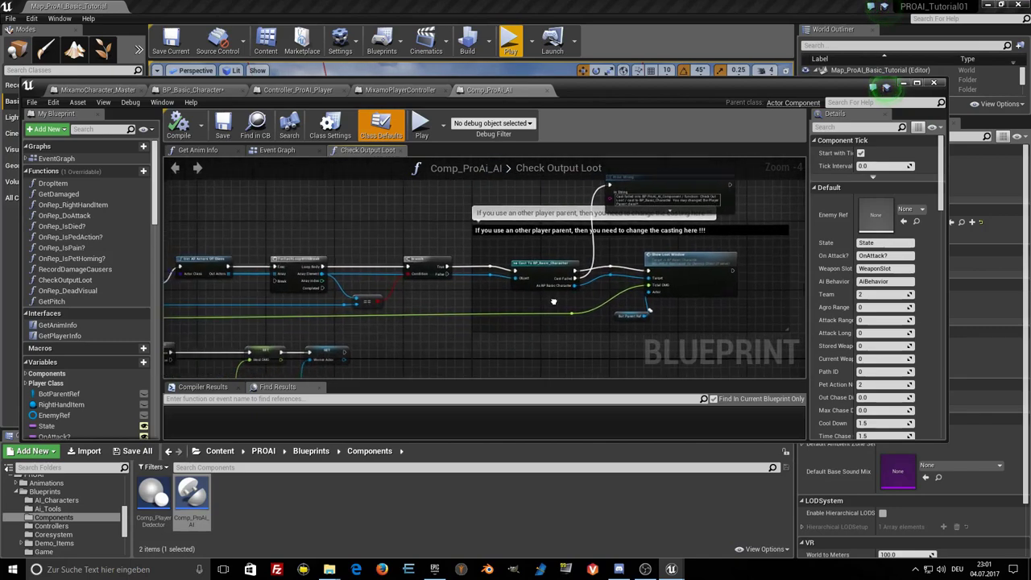
pyautogui.scroll(-2, 468, 296)
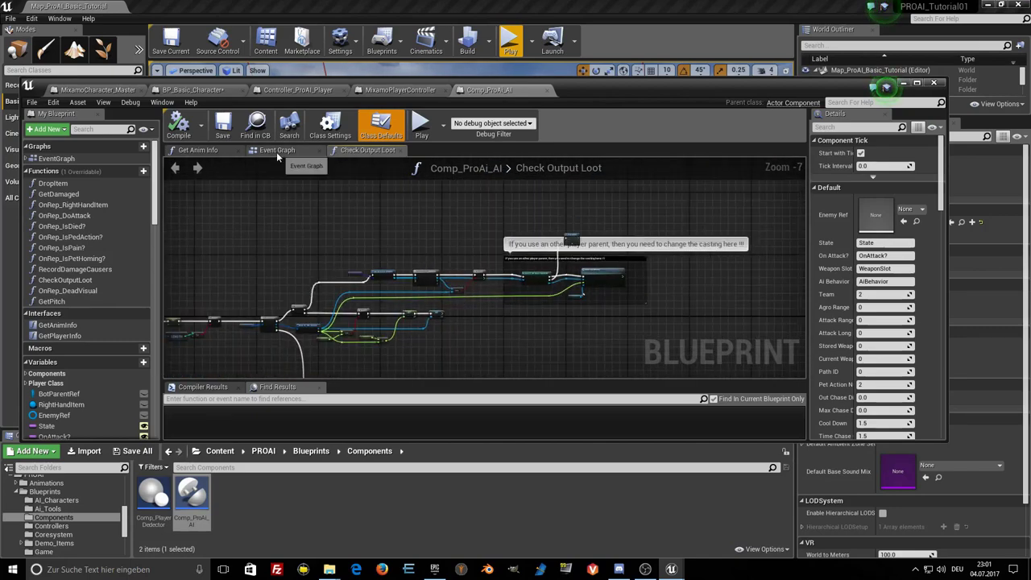
pyautogui.click(277, 152)
pyautogui.moveTo(396, 289); pyautogui.dragTo(471, 195, button='right')
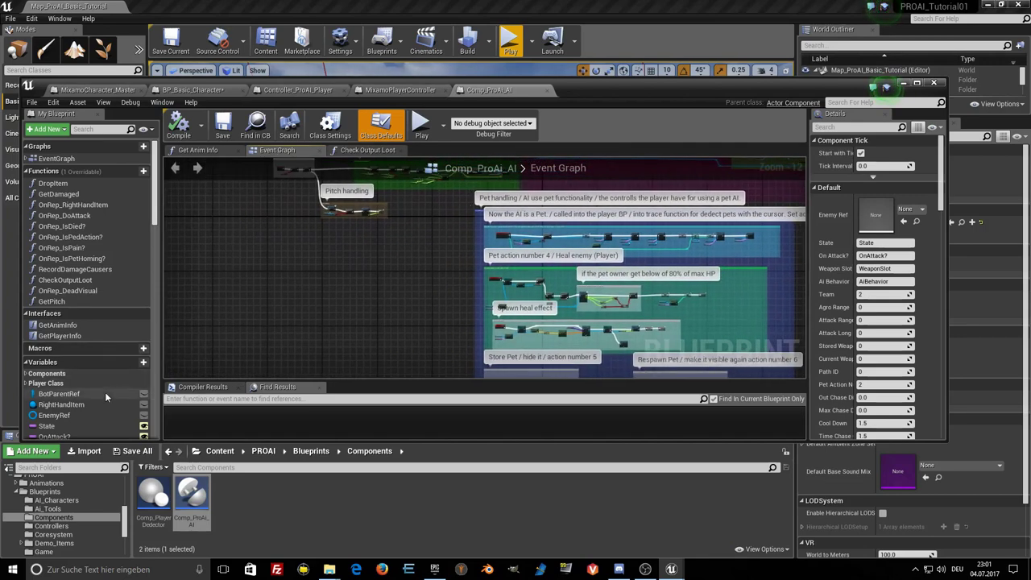
# Set PlayerClass's default to MixamoCharacter_Master, save Comp_ProAi_AI, and return to Check Output Loot.
pyautogui.scroll(-3, 104, 392)
pyautogui.click(26, 333)
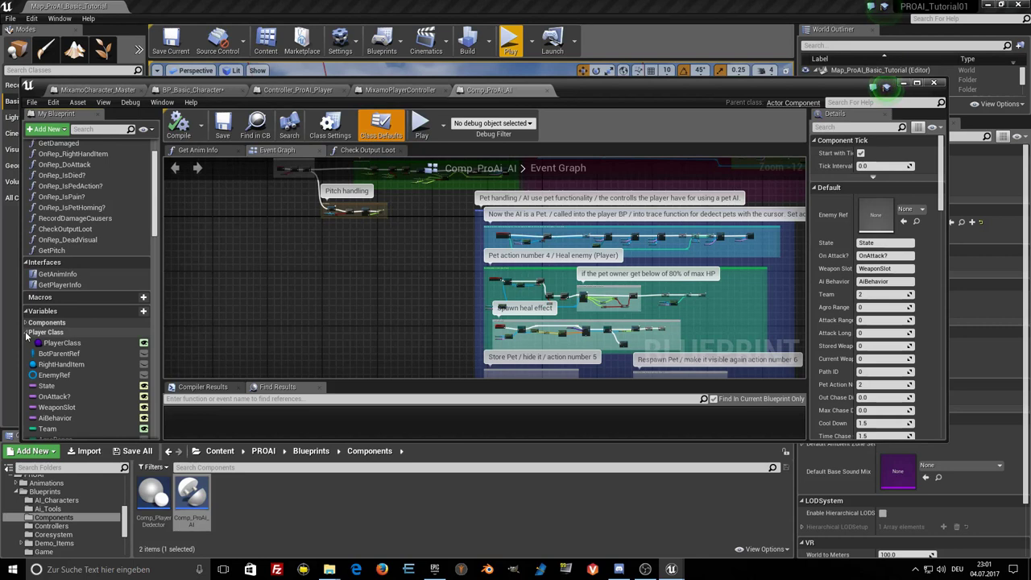
pyautogui.click(69, 346)
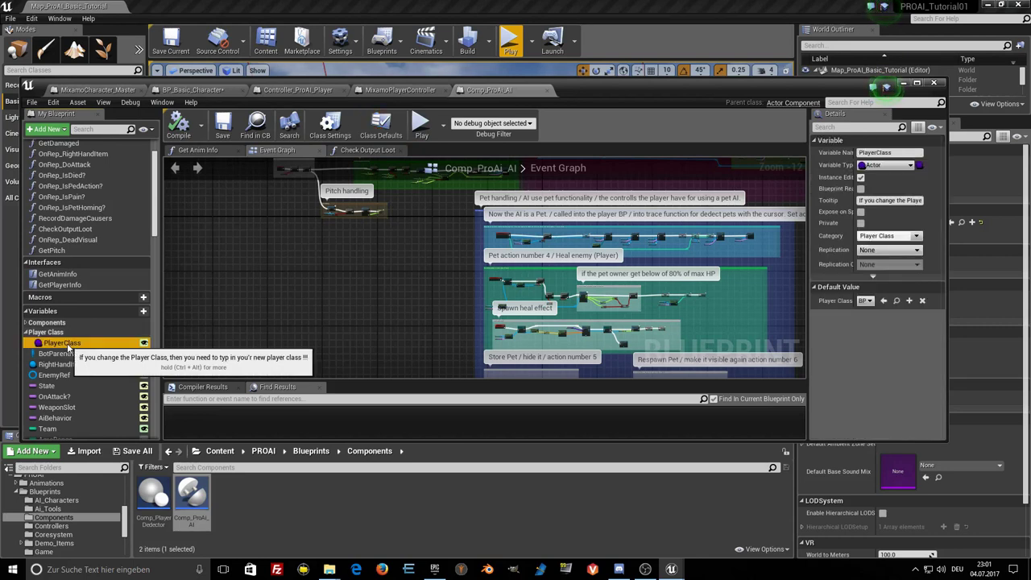
pyautogui.click(864, 302)
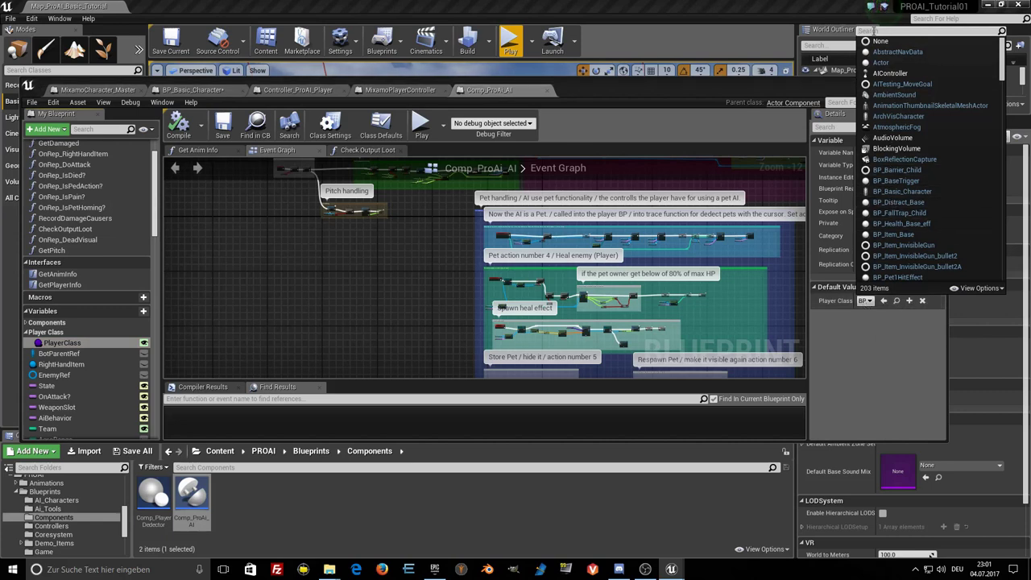
pyautogui.write('mixamo')
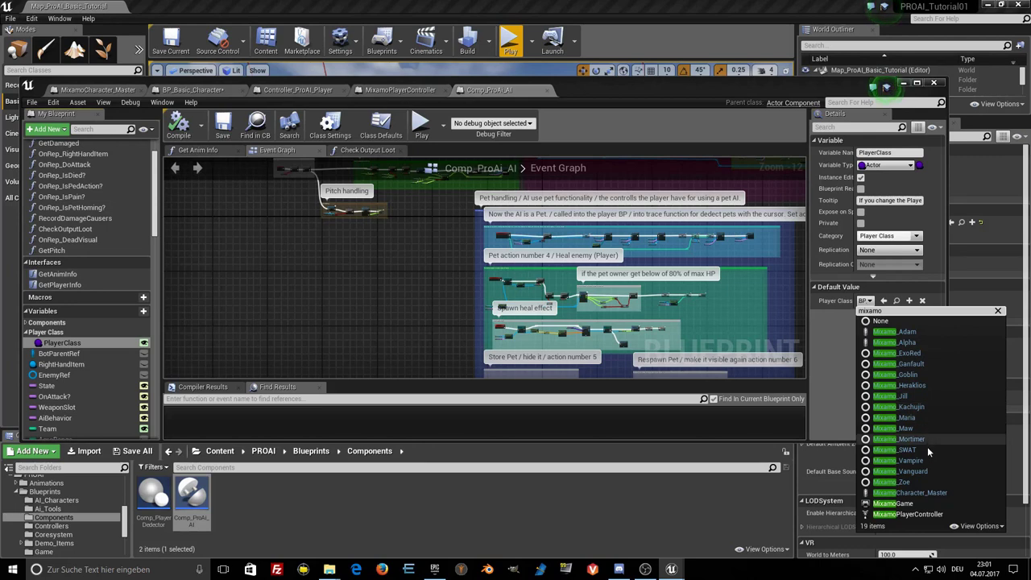
pyautogui.click(926, 493)
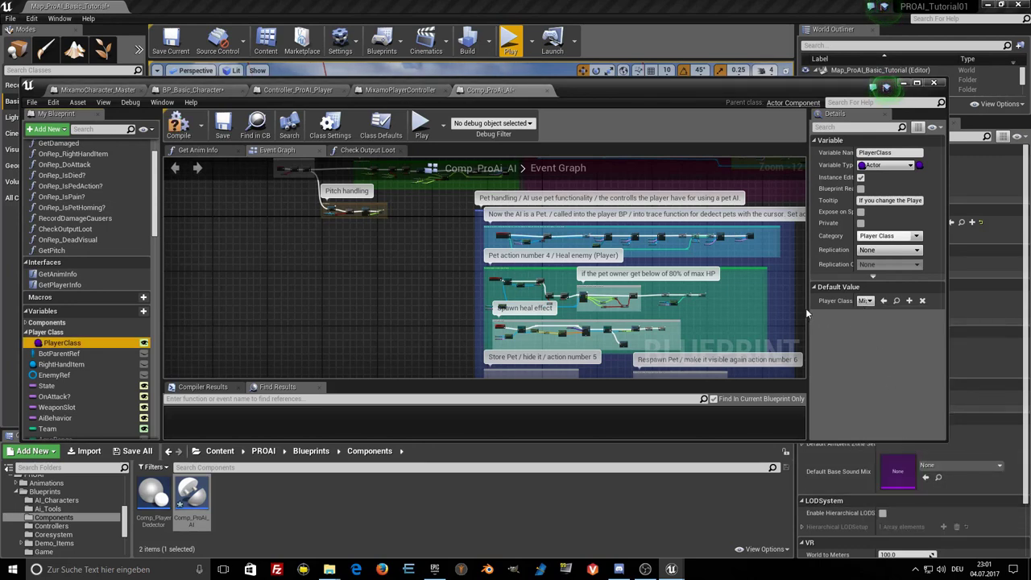
pyautogui.moveTo(807, 307); pyautogui.dragTo(711, 316)
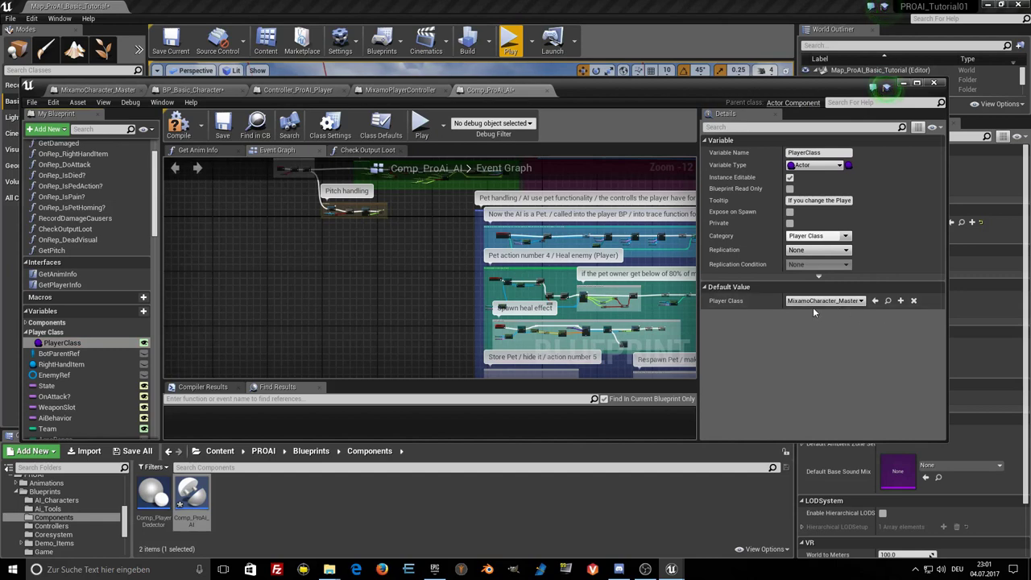
pyautogui.click(222, 134)
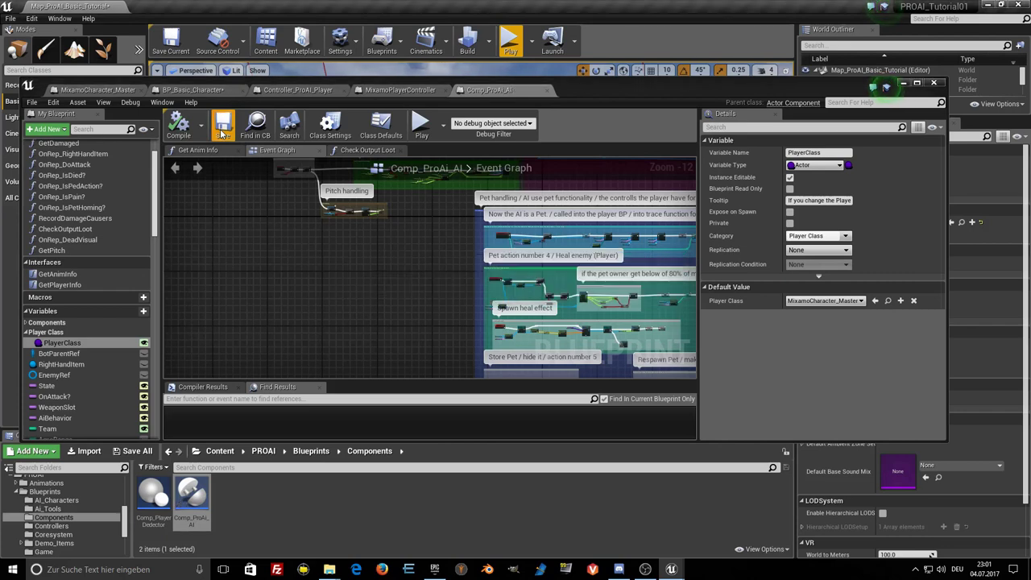
pyautogui.click(363, 151)
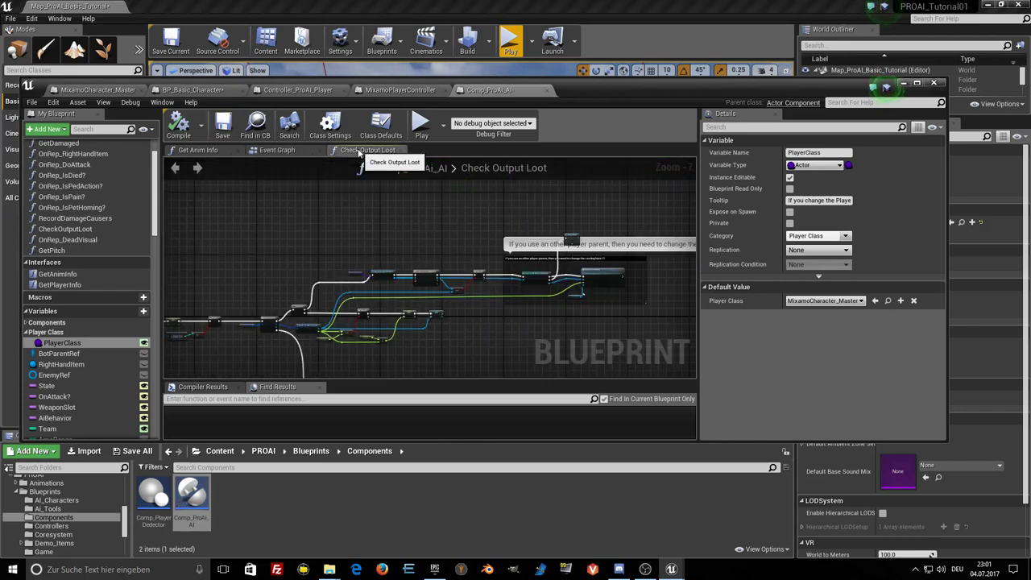
# Arrange the Check Output Loot graph so the cast, Branch, Bot Parent Ref and Show Loot Window nodes are visible.
pyautogui.moveTo(498, 314)
pyautogui.mouseDown(button='right')
pyautogui.moveTo(553, 272)
pyautogui.moveTo(538, 282)
pyautogui.mouseUp(button='right')
pyautogui.scroll(2, 434, 280)
pyautogui.scroll(3, 476, 284)
pyautogui.moveTo(476, 283); pyautogui.dragTo(477, 225, button='right')
pyautogui.scroll(1, 477, 226)
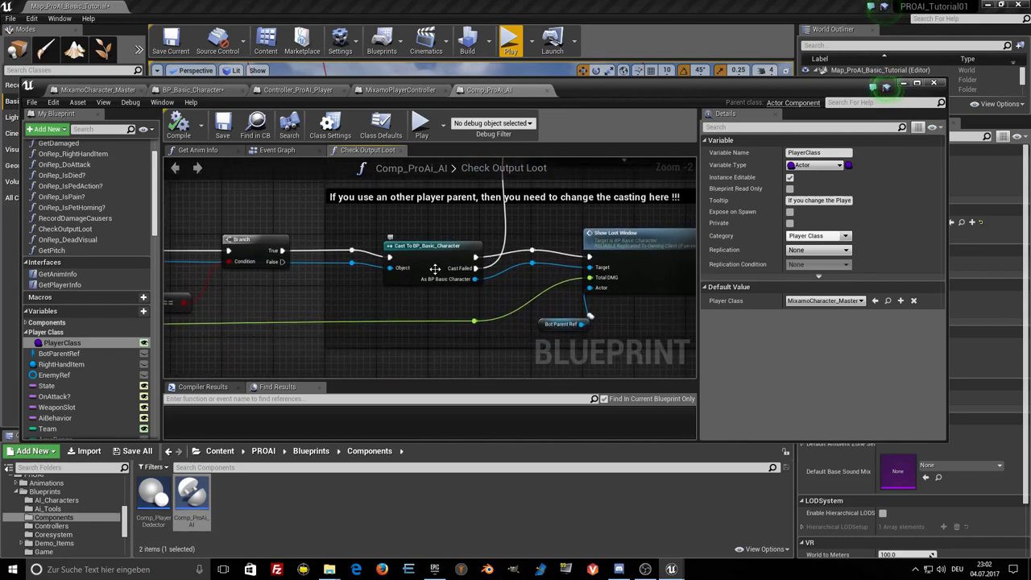
pyautogui.scroll(1, 478, 226)
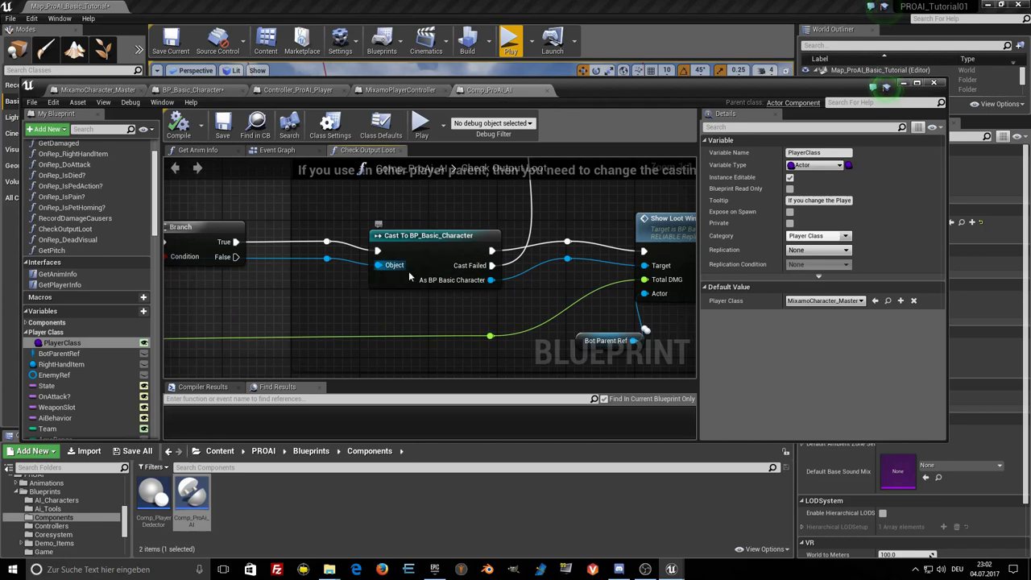
pyautogui.moveTo(531, 299); pyautogui.dragTo(341, 303, button='right')
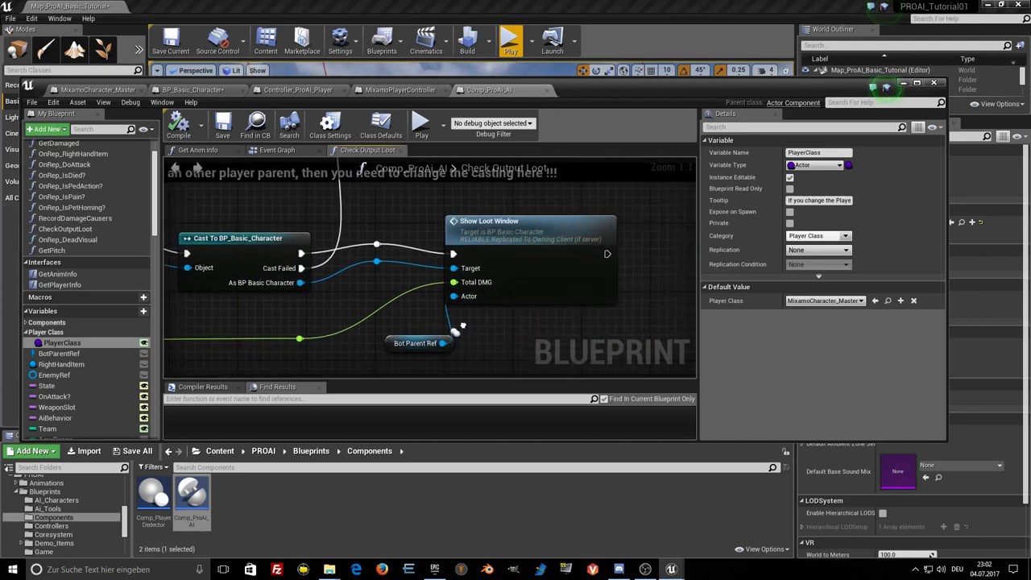
pyautogui.moveTo(500, 270); pyautogui.dragTo(694, 236, button='right')
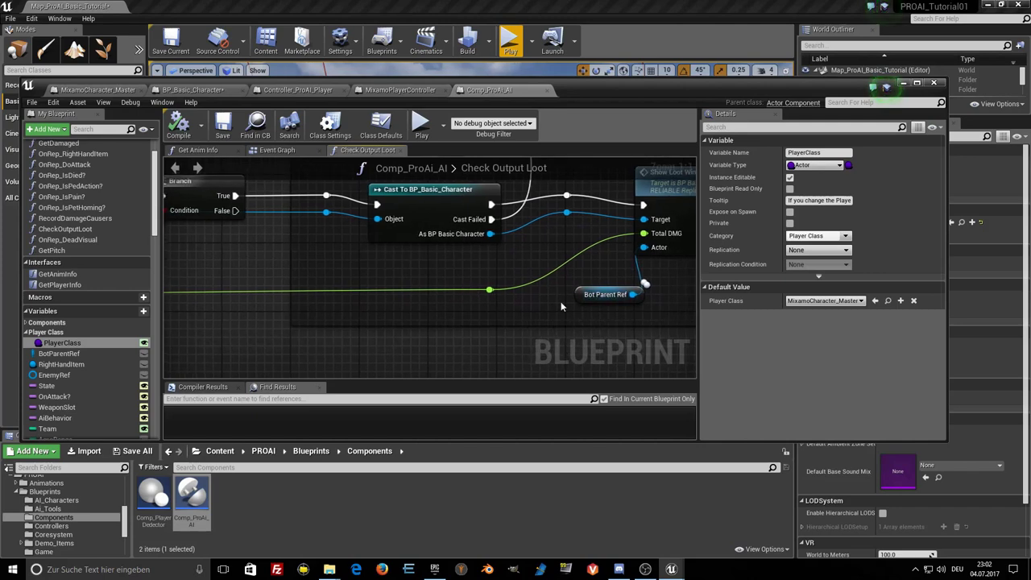
pyautogui.moveTo(604, 295); pyautogui.dragTo(605, 320)
pyautogui.moveTo(481, 291); pyautogui.dragTo(481, 325, button='right')
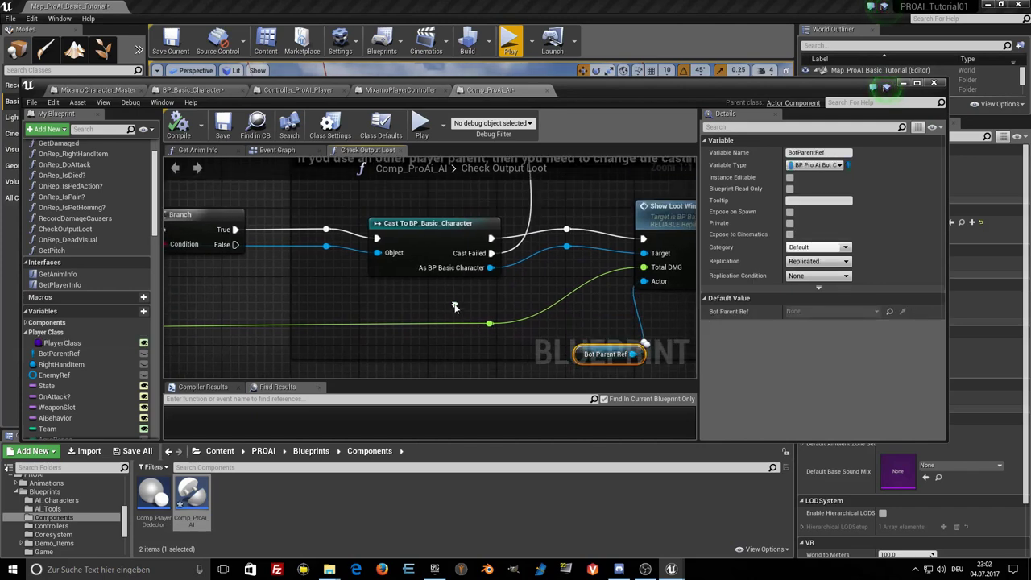
# Add a Cast To MixamoCharacter_Master node from the object reference wire, below the old cast.
pyautogui.moveTo(326, 246); pyautogui.dragTo(371, 311)
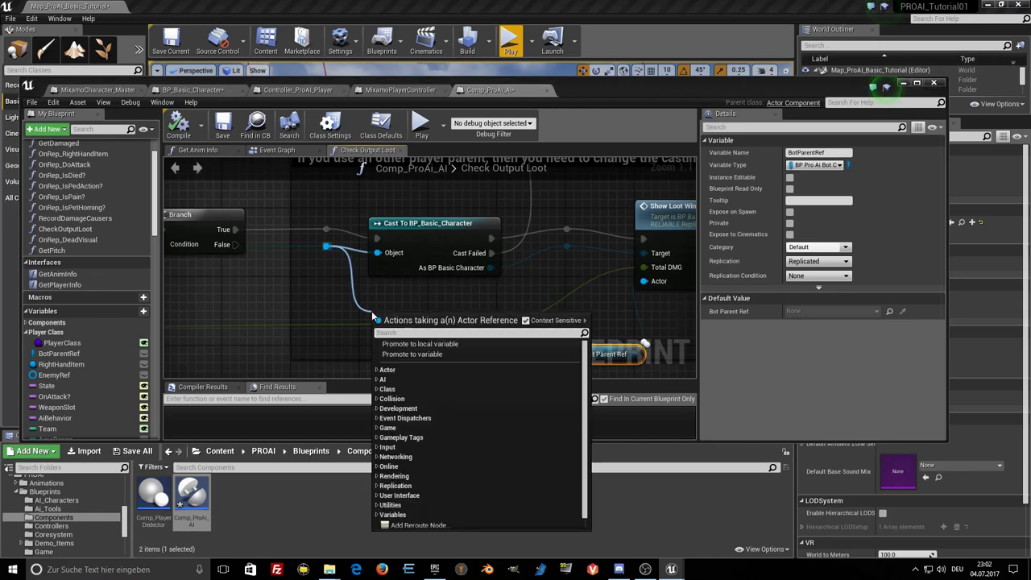
pyautogui.write('mixamo')
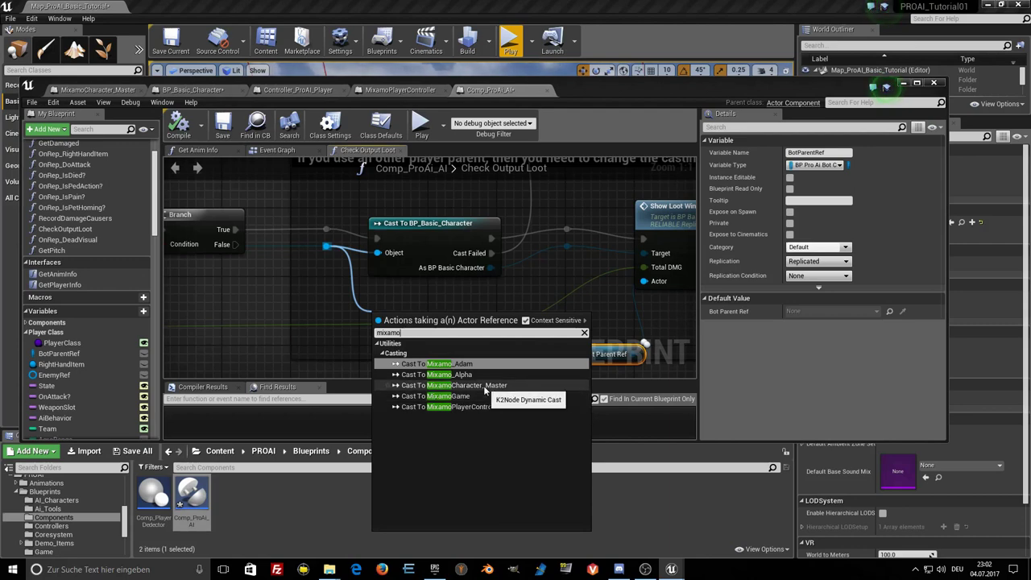
pyautogui.click(485, 387)
pyautogui.moveTo(442, 321); pyautogui.dragTo(386, 308)
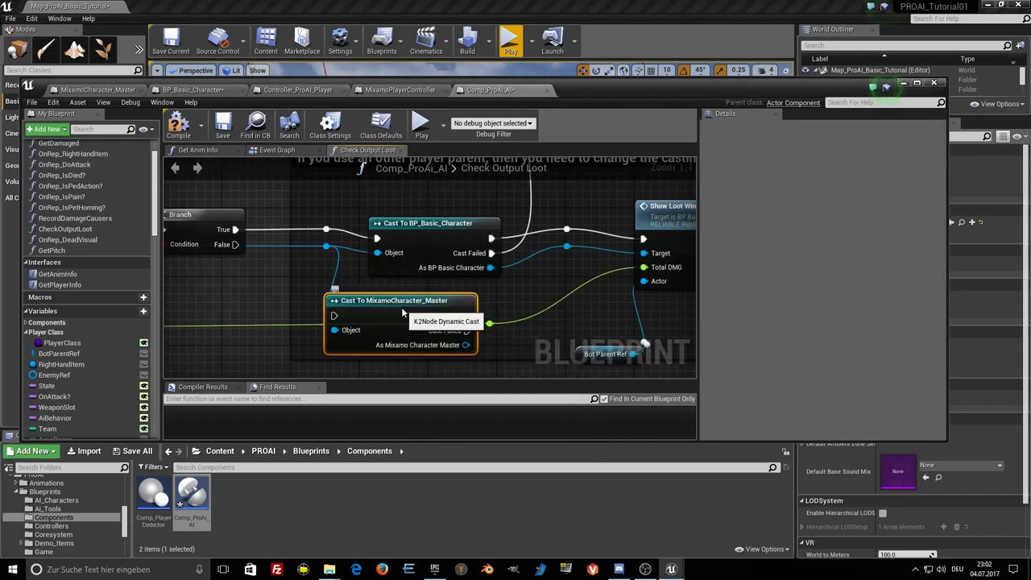
# Add a new Show Loot Window call fed by the Mixamo cast's output.
pyautogui.scroll(-2, 386, 308)
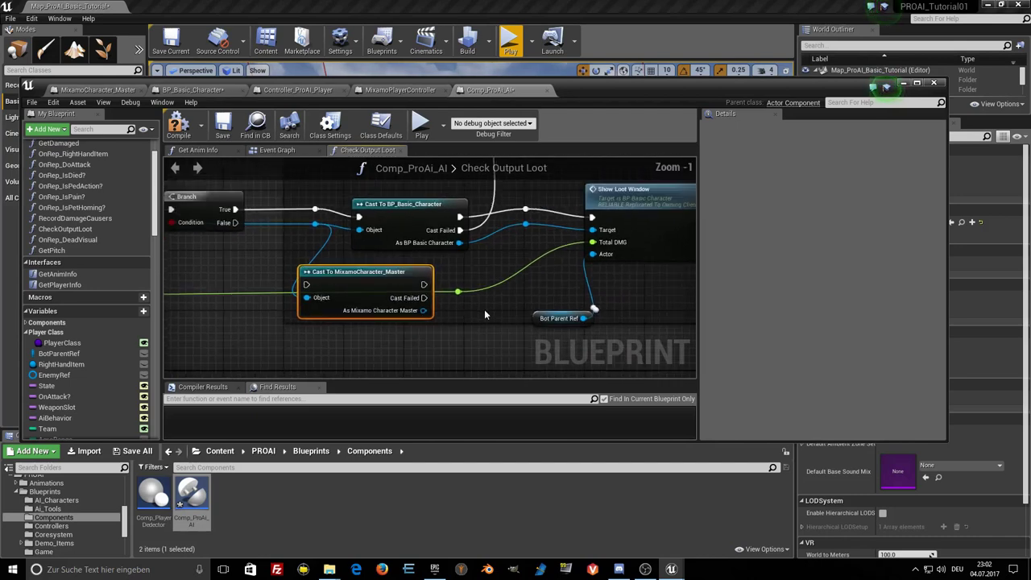
pyautogui.moveTo(483, 309); pyautogui.dragTo(462, 328, button='right')
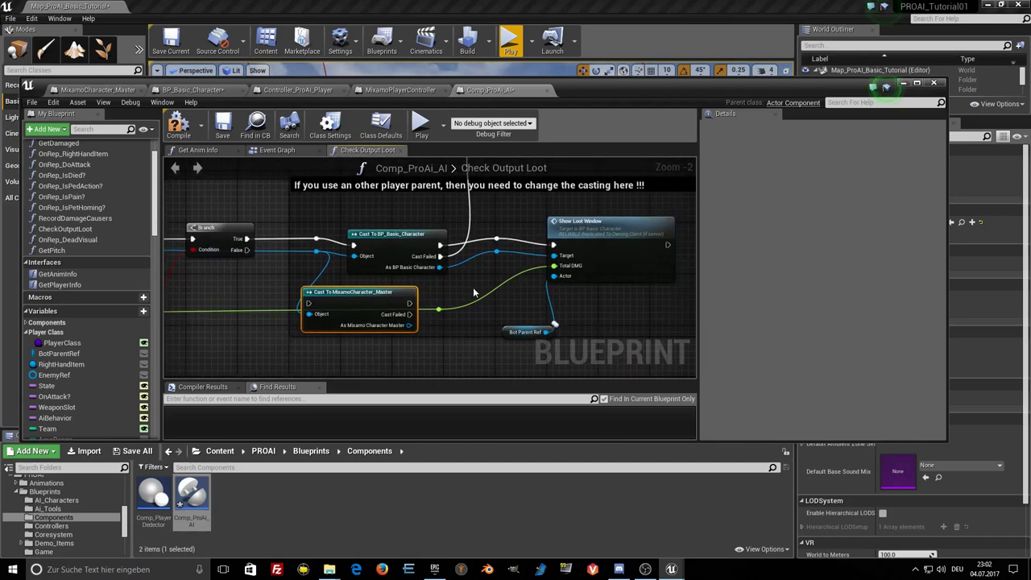
pyautogui.moveTo(409, 325)
pyautogui.mouseDown()
pyautogui.moveTo(556, 259)
pyautogui.moveTo(448, 346)
pyautogui.mouseUp()
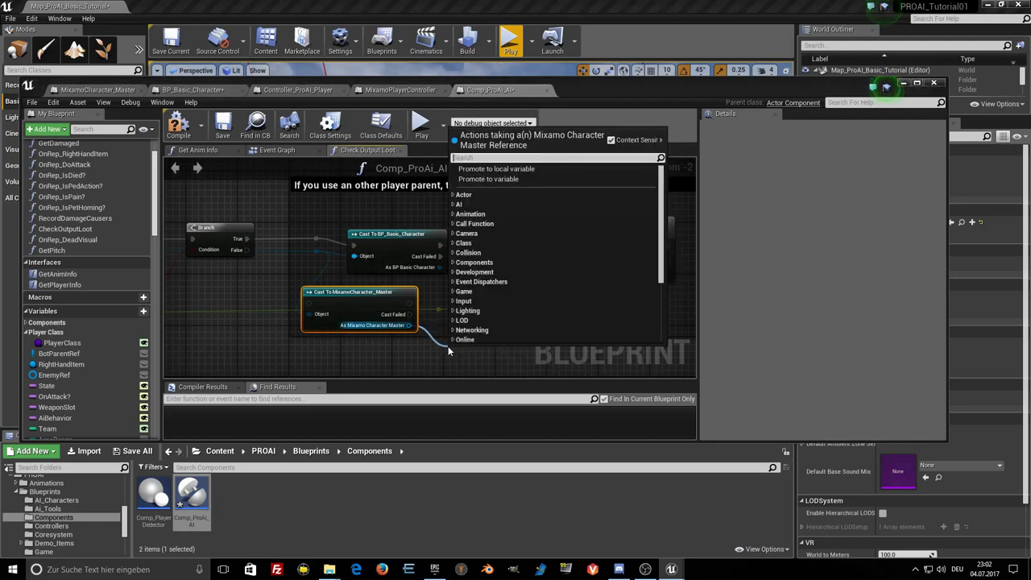
pyautogui.write('show')
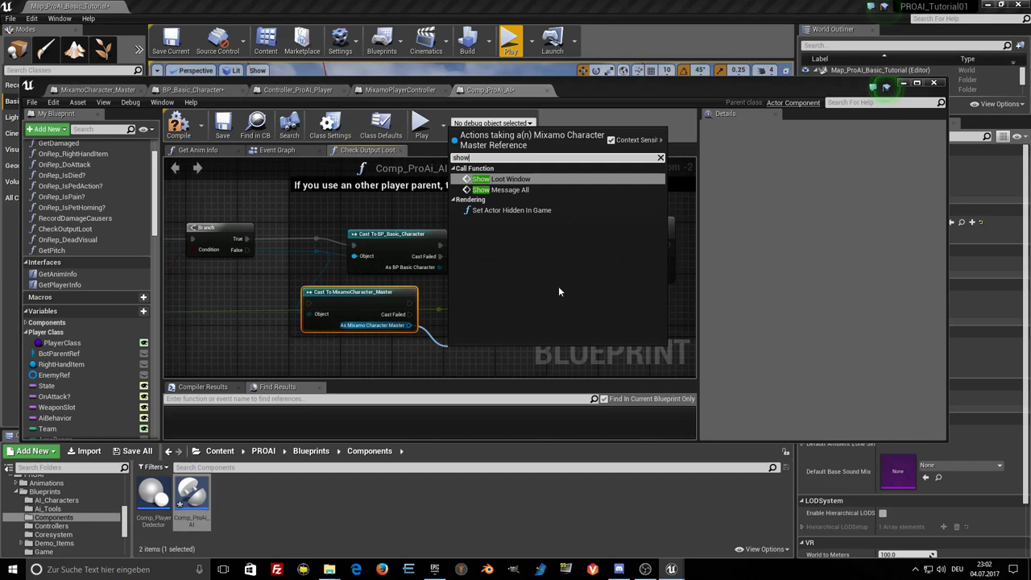
pyautogui.click(503, 179)
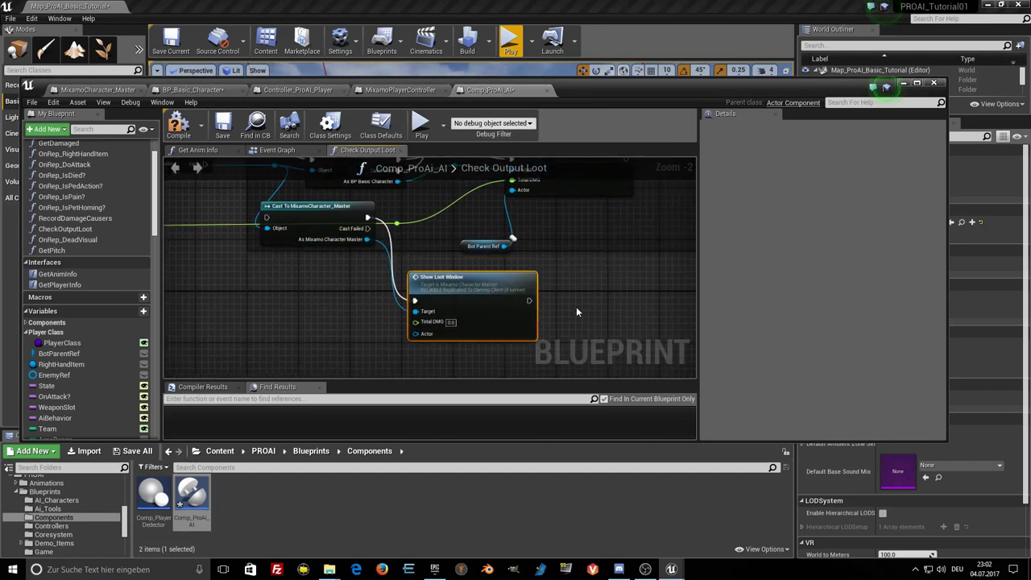
pyautogui.moveTo(634, 440); pyautogui.dragTo(634, 523)
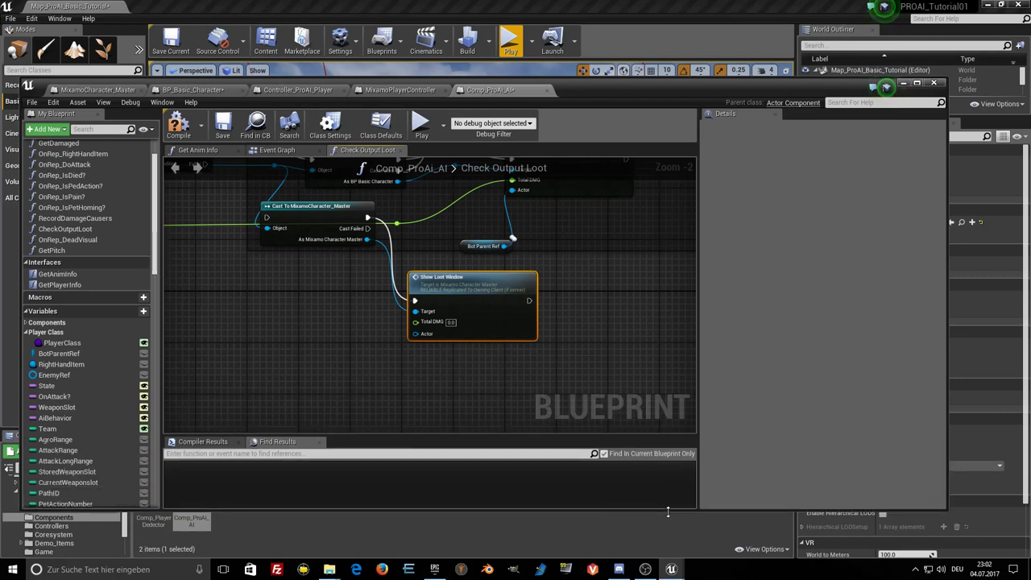
# Replace the Cast To BP_Basic_Character with the Mixamo cast, wired from Branch True into the new Show Loot Window.
pyautogui.scroll(-2, 632, 377)
pyautogui.moveTo(623, 354); pyautogui.dragTo(544, 391, button='right')
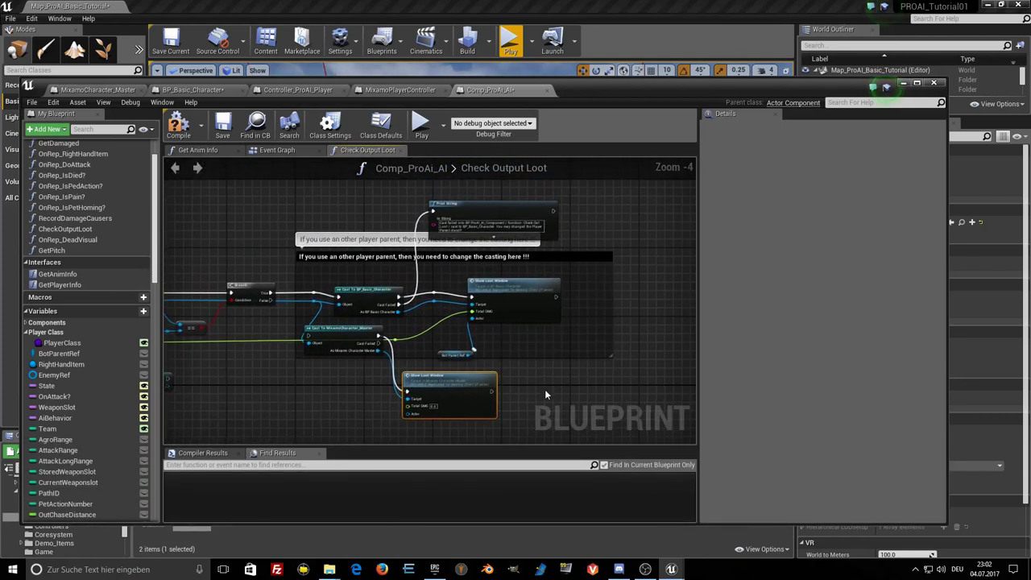
pyautogui.moveTo(549, 296); pyautogui.dragTo(575, 337, button='right')
pyautogui.scroll(1, 575, 338)
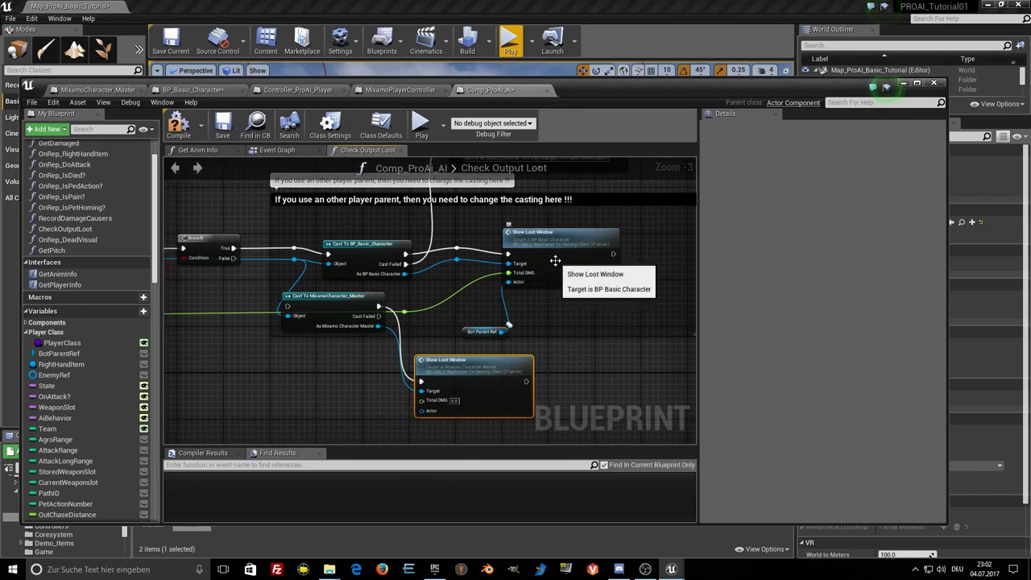
pyautogui.moveTo(555, 259); pyautogui.dragTo(564, 259)
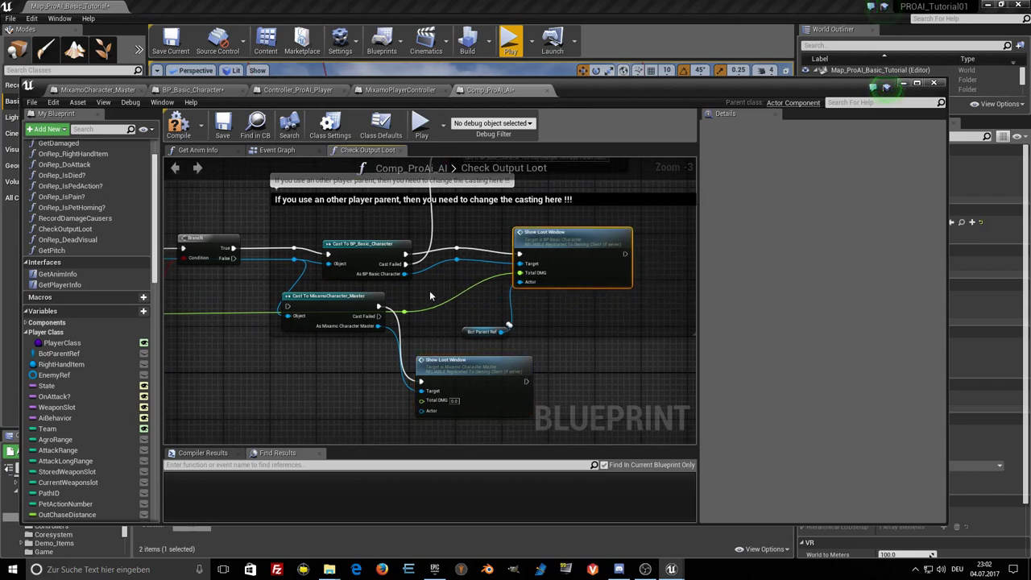
pyautogui.moveTo(429, 291); pyautogui.dragTo(427, 306, button='right')
pyautogui.moveTo(337, 330); pyautogui.dragTo(340, 325)
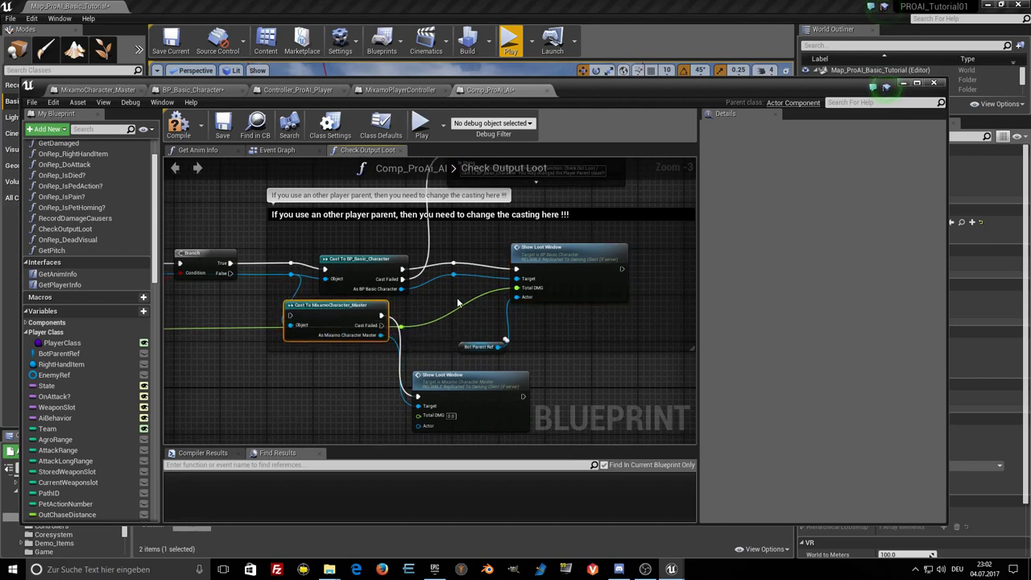
pyautogui.click(362, 272)
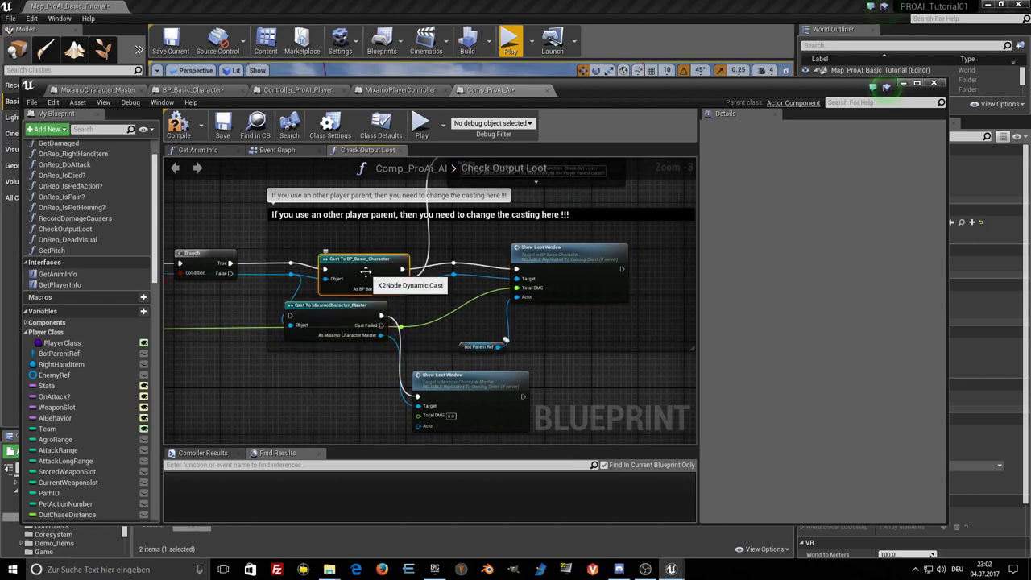
pyautogui.press('Delete')
pyautogui.moveTo(347, 319); pyautogui.dragTo(366, 264)
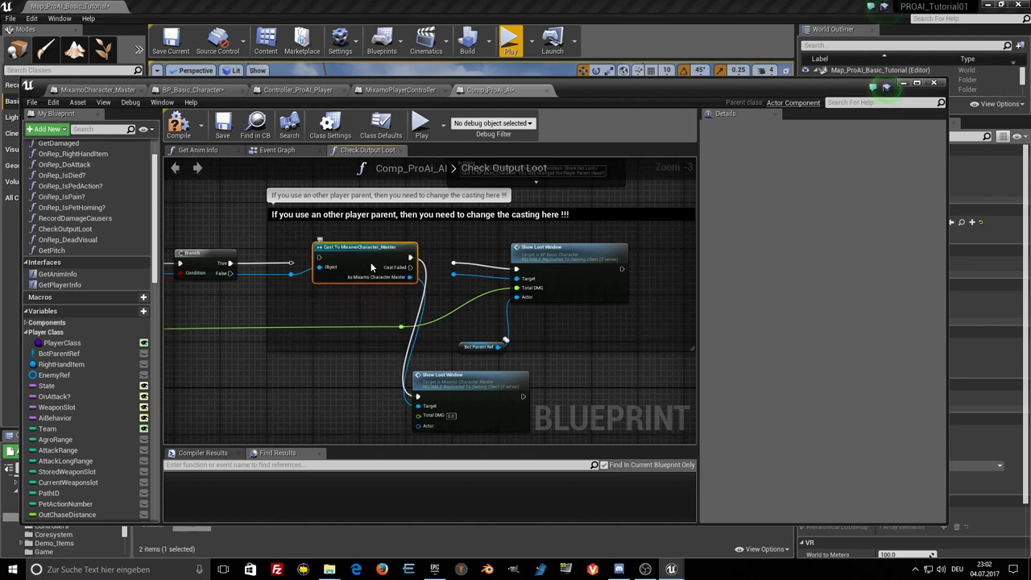
pyautogui.moveTo(285, 260); pyautogui.dragTo(314, 264)
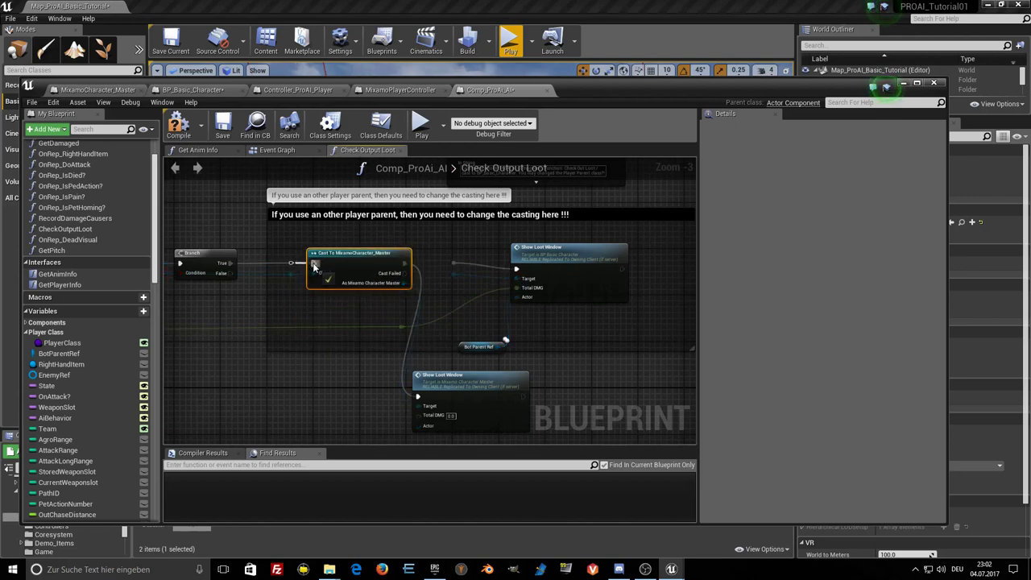
pyautogui.moveTo(404, 263); pyautogui.dragTo(418, 397)
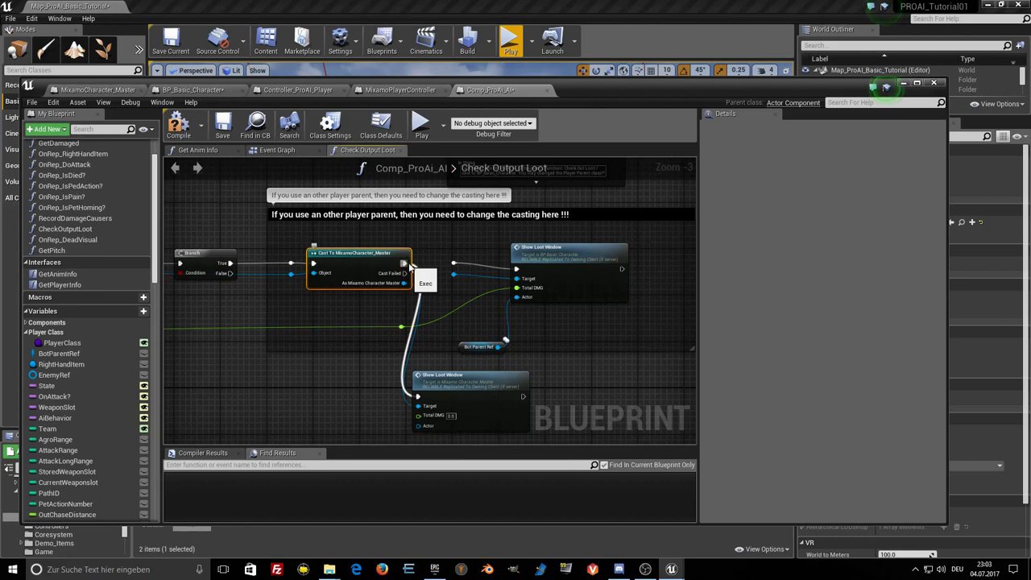
# Delete the old Show Loot Window, wire Total DMG, Actor and the failed-cast Print String, then save.
pyautogui.click(468, 239)
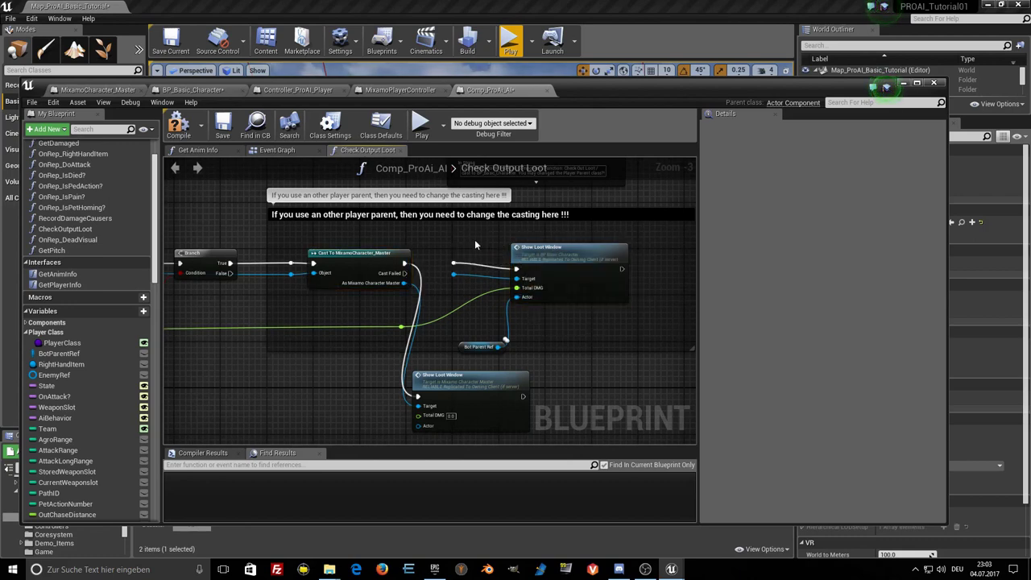
pyautogui.moveTo(476, 242); pyautogui.dragTo(572, 302)
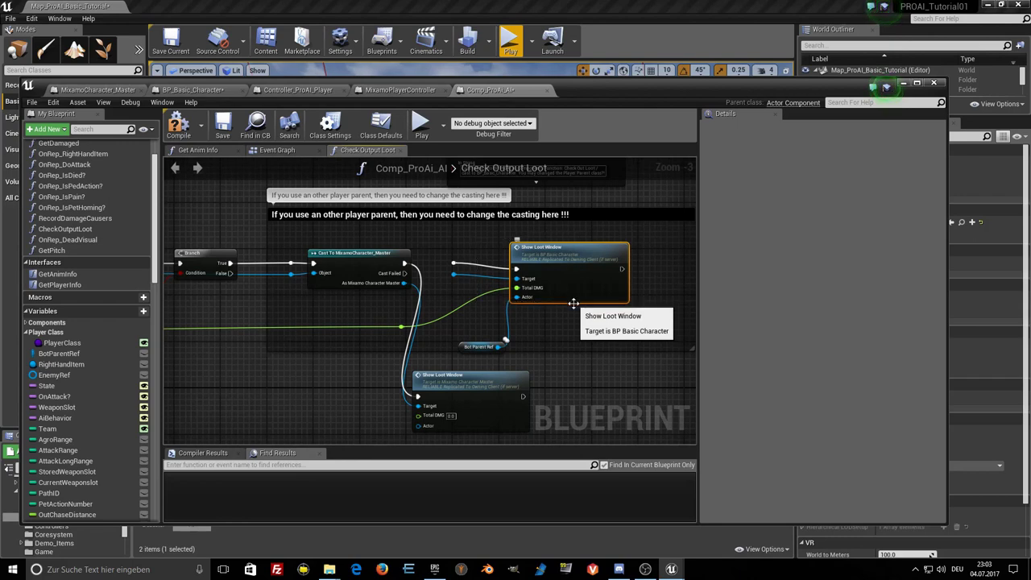
pyautogui.press('Delete')
pyautogui.moveTo(512, 396); pyautogui.dragTo(553, 266)
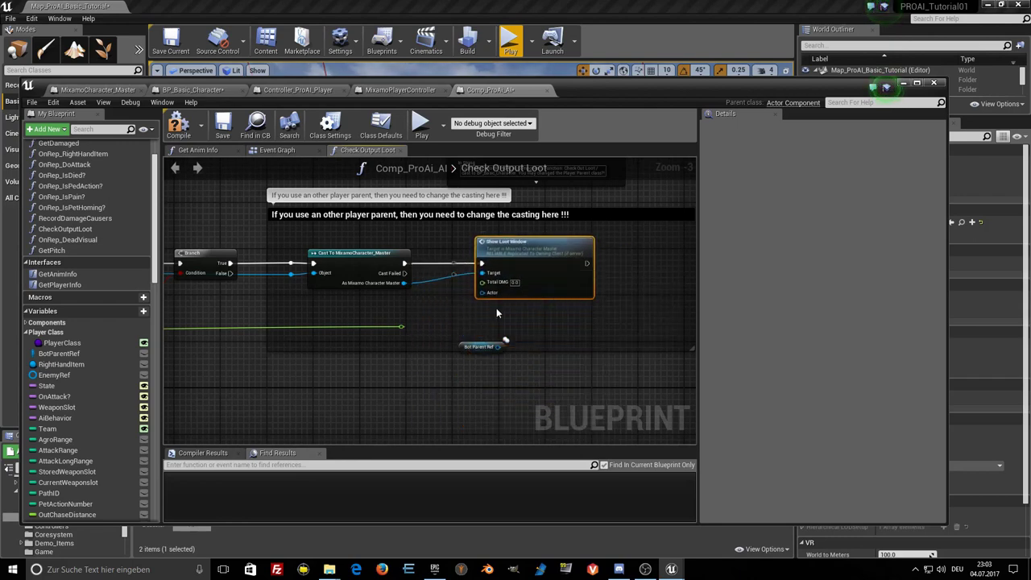
pyautogui.moveTo(401, 327); pyautogui.dragTo(482, 282)
pyautogui.moveTo(505, 340); pyautogui.dragTo(482, 290)
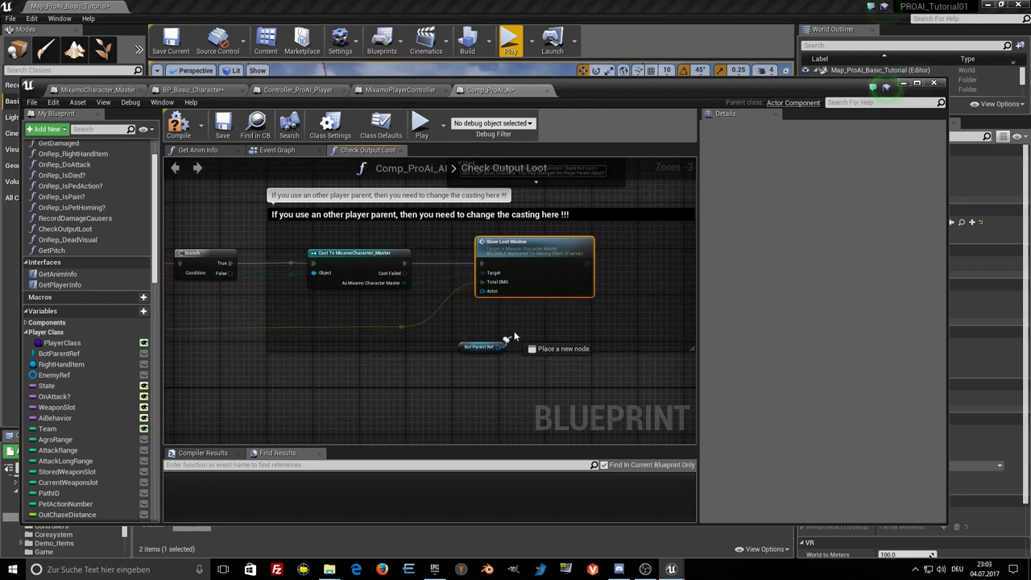
pyautogui.scroll(-1, 551, 332)
pyautogui.scroll(-1, 404, 281)
pyautogui.scroll(2, 497, 255)
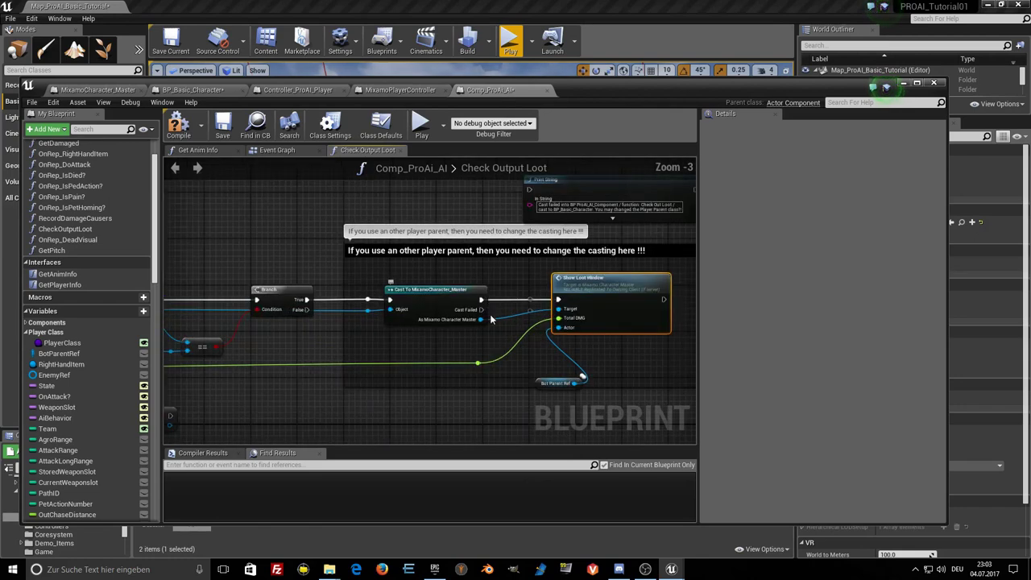
pyautogui.moveTo(482, 309); pyautogui.dragTo(530, 190)
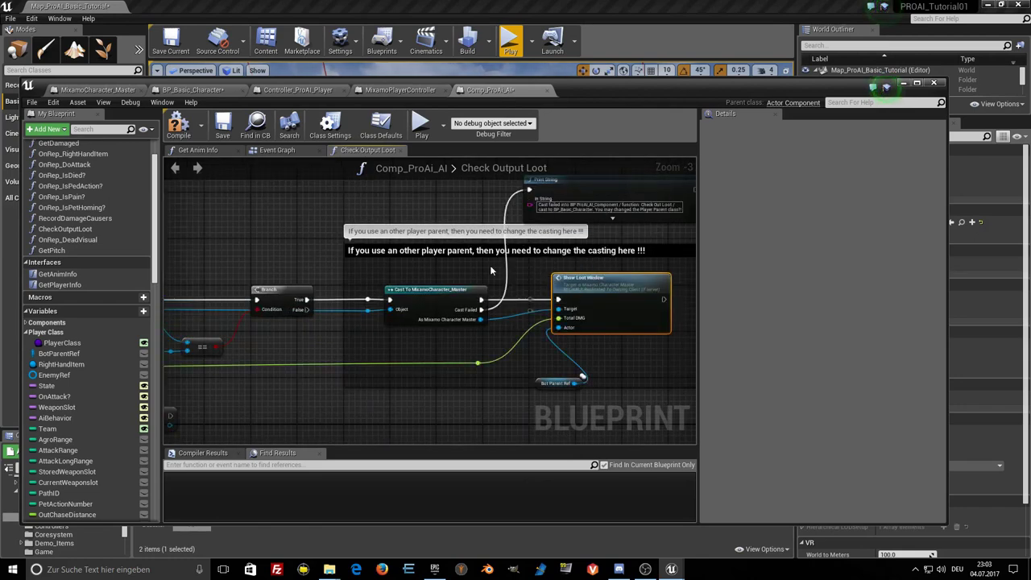
pyautogui.click(223, 127)
# In the set-the-winner block, swap the BP_Basic_Character cast after IsValid for Cast To MixamoCharacter_Master.
pyautogui.scroll(-2, 312, 236)
pyautogui.moveTo(300, 304); pyautogui.dragTo(426, 219, button='right')
pyautogui.scroll(1, 388, 334)
pyautogui.scroll(1, 387, 334)
pyautogui.scroll(1, 387, 334)
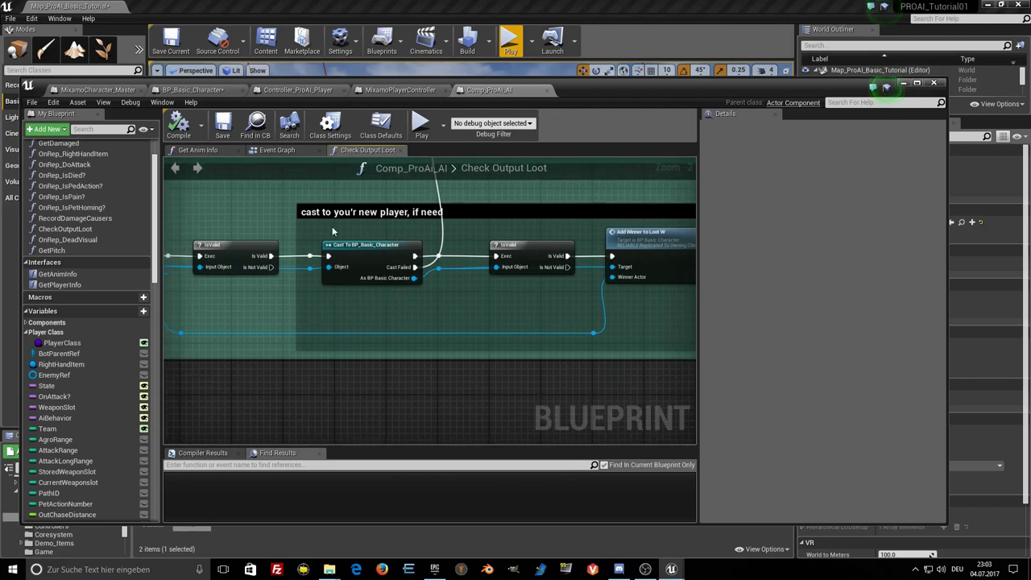
pyautogui.click(365, 263)
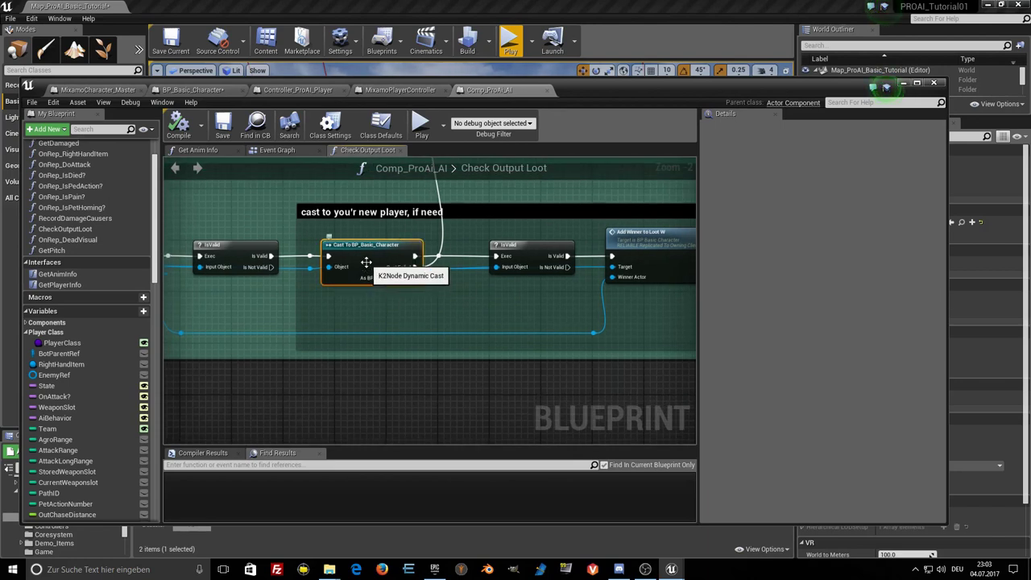
pyautogui.press('Delete')
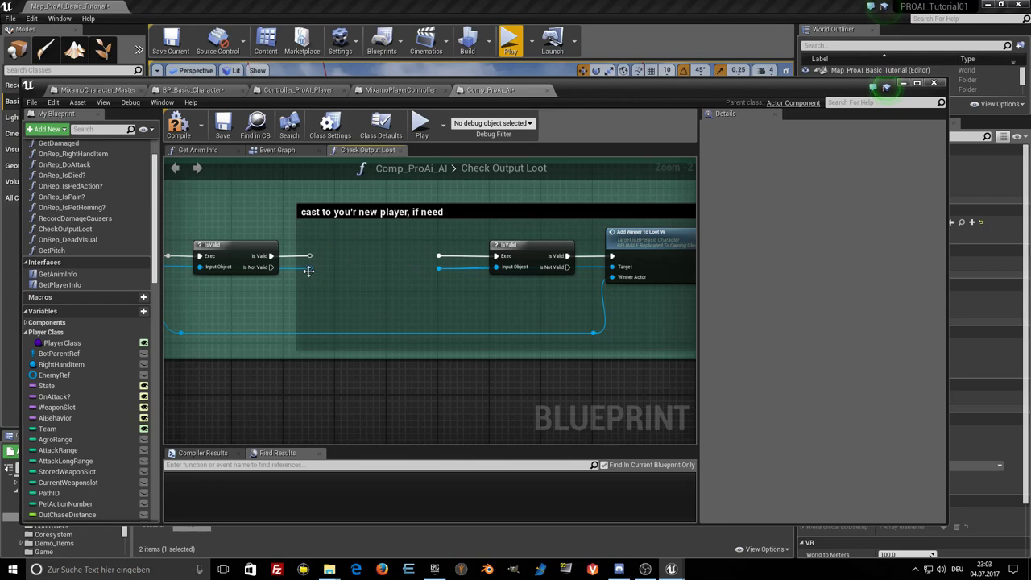
pyautogui.moveTo(310, 268); pyautogui.dragTo(338, 316)
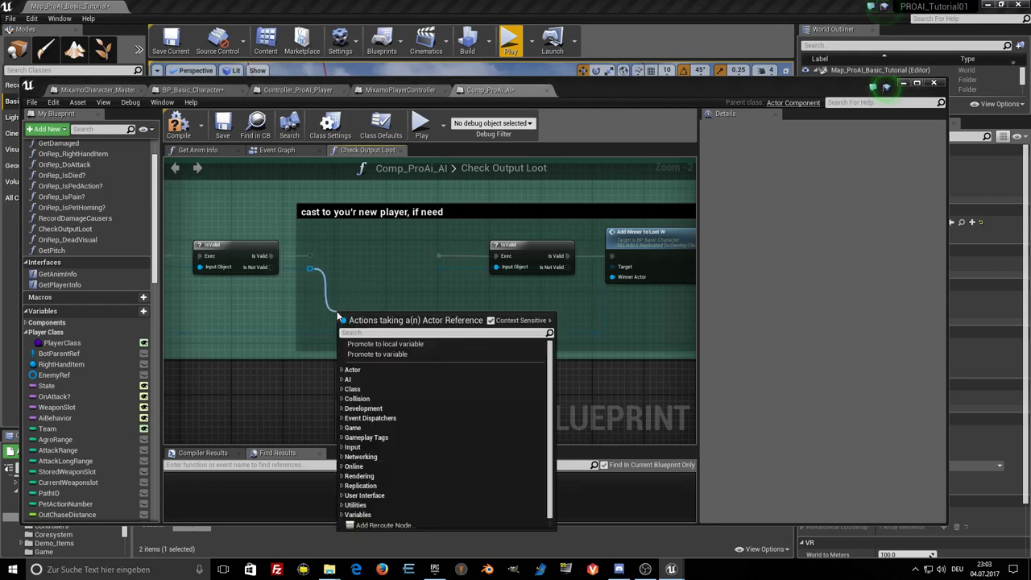
pyautogui.write('mixamo')
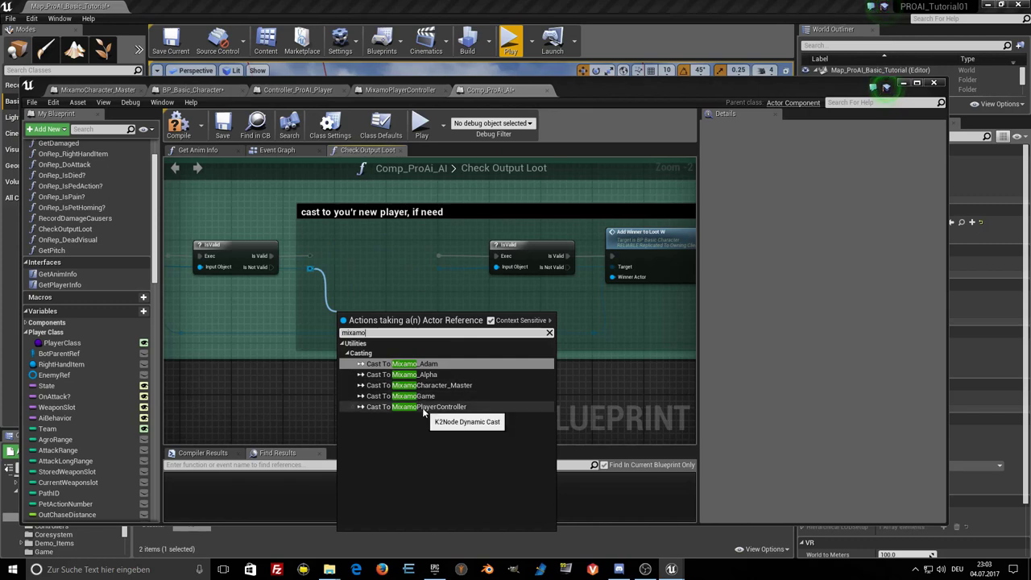
pyautogui.click(455, 385)
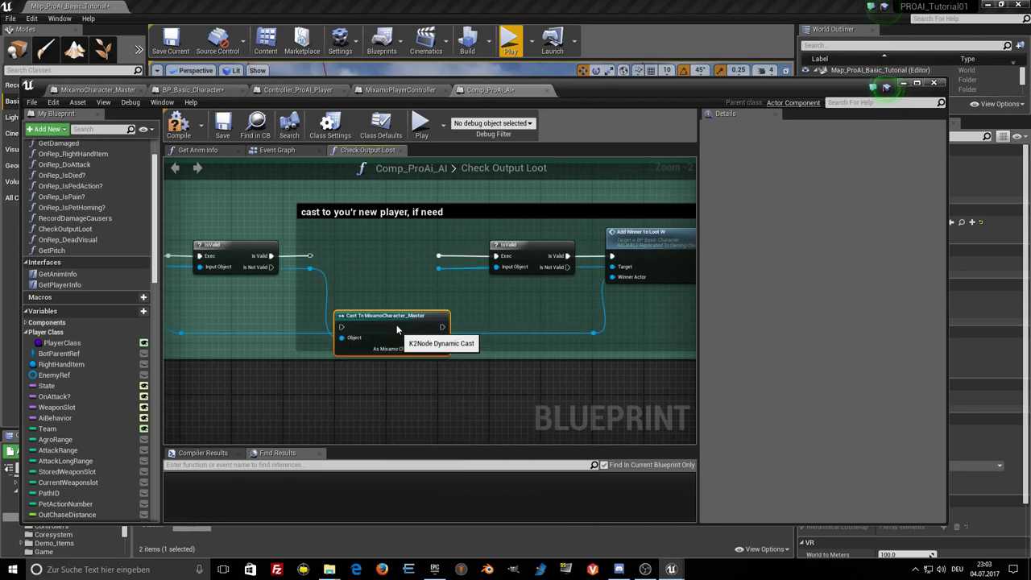
pyautogui.moveTo(324, 273); pyautogui.dragTo(324, 261)
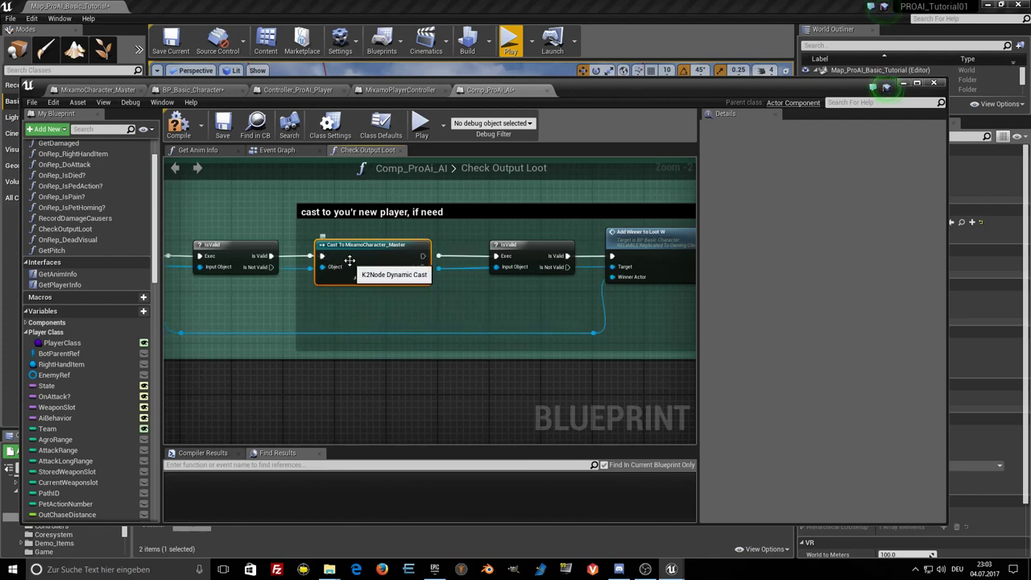
# Replace the old Add Winner to Loot W node with the Mixamo version fed by the new cast.
pyautogui.moveTo(435, 308); pyautogui.dragTo(365, 305, button='right')
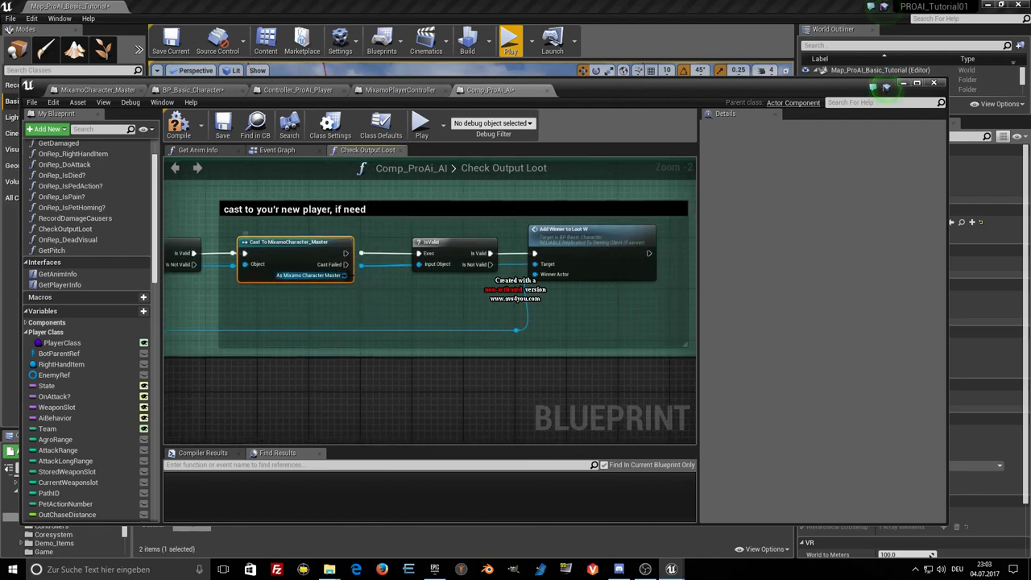
pyautogui.moveTo(583, 258); pyautogui.dragTo(599, 280)
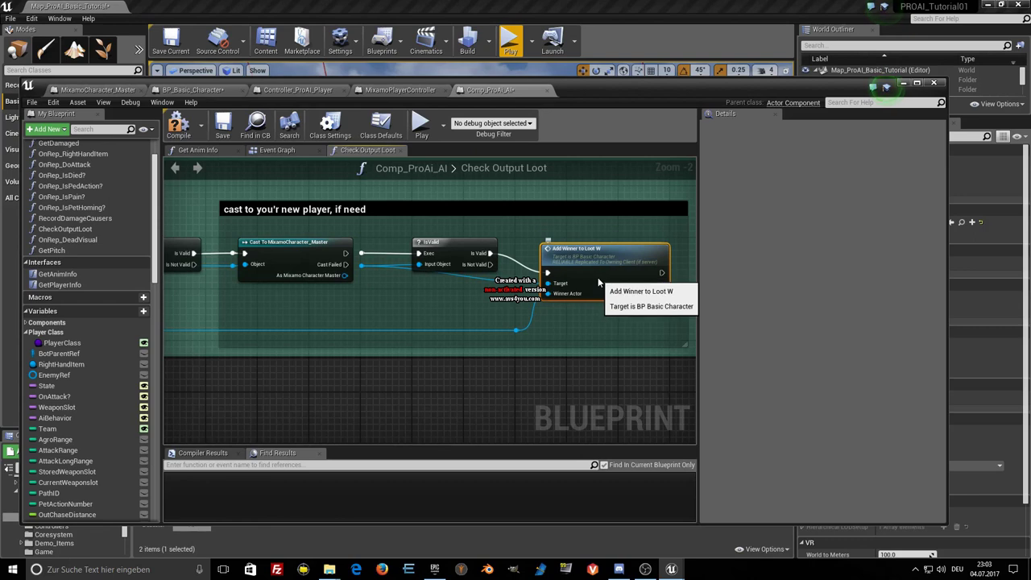
pyautogui.moveTo(345, 275); pyautogui.dragTo(398, 306)
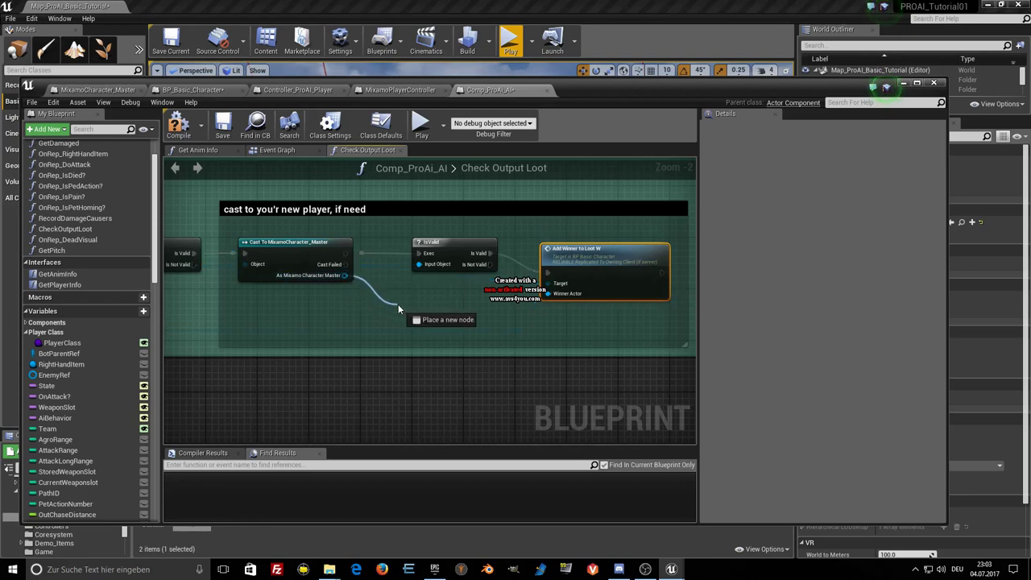
pyautogui.write('add')
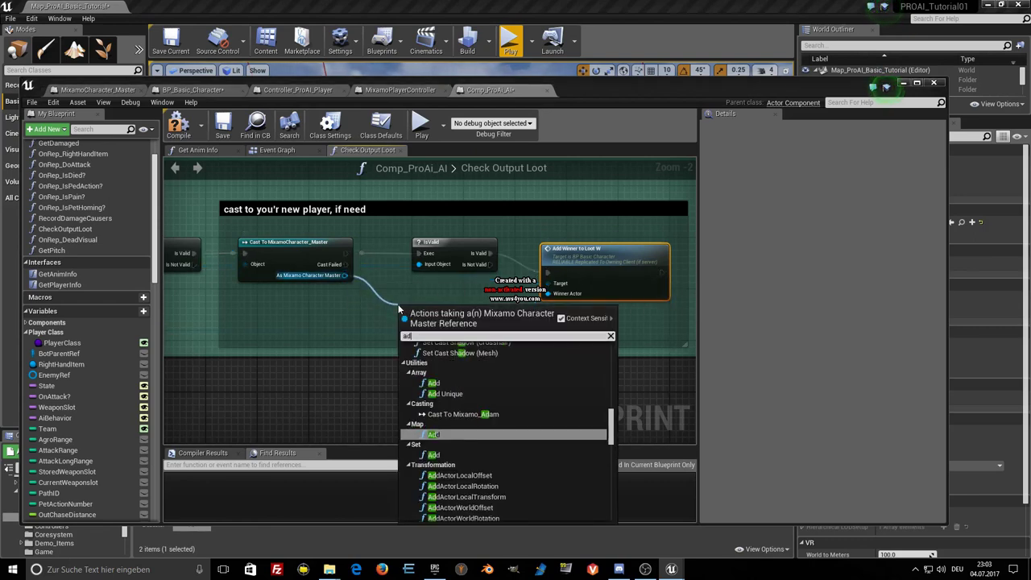
pyautogui.scroll(3, 493, 376)
pyautogui.scroll(3, 495, 380)
pyautogui.scroll(3, 500, 387)
pyautogui.scroll(3, 501, 390)
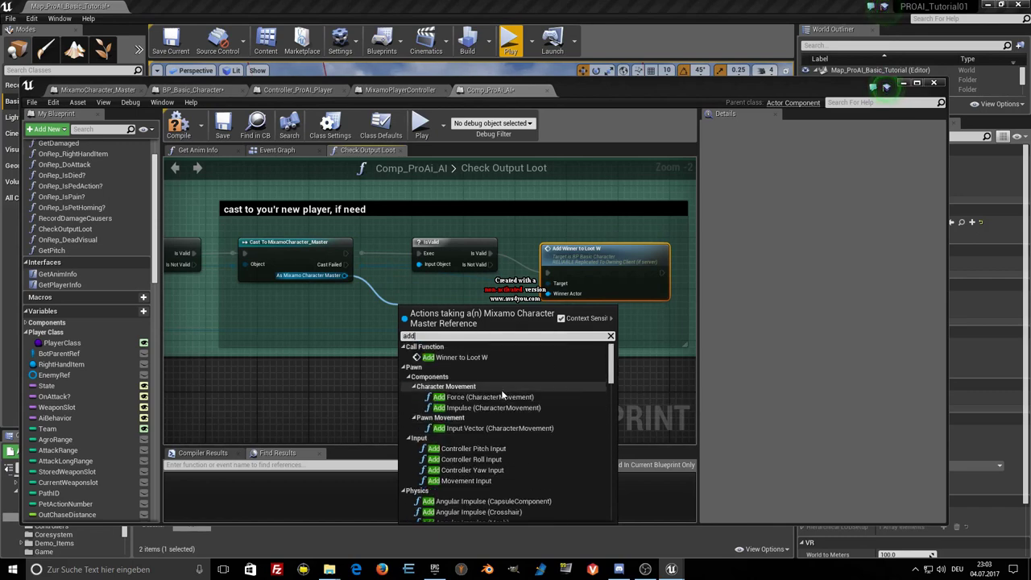
pyautogui.click(459, 358)
pyautogui.moveTo(467, 324); pyautogui.dragTo(425, 336)
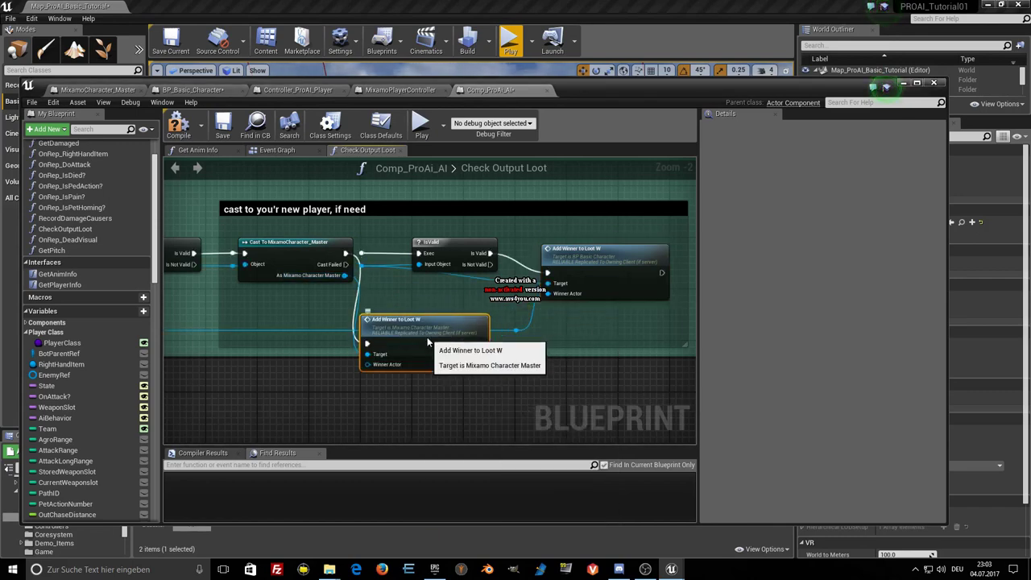
pyautogui.moveTo(603, 277); pyautogui.dragTo(603, 283)
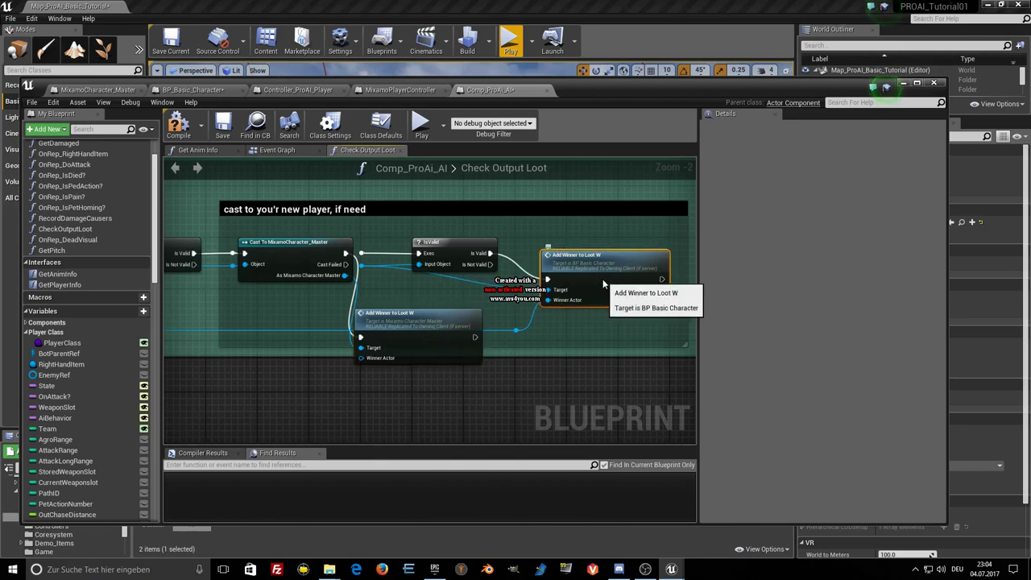
pyautogui.press('Delete')
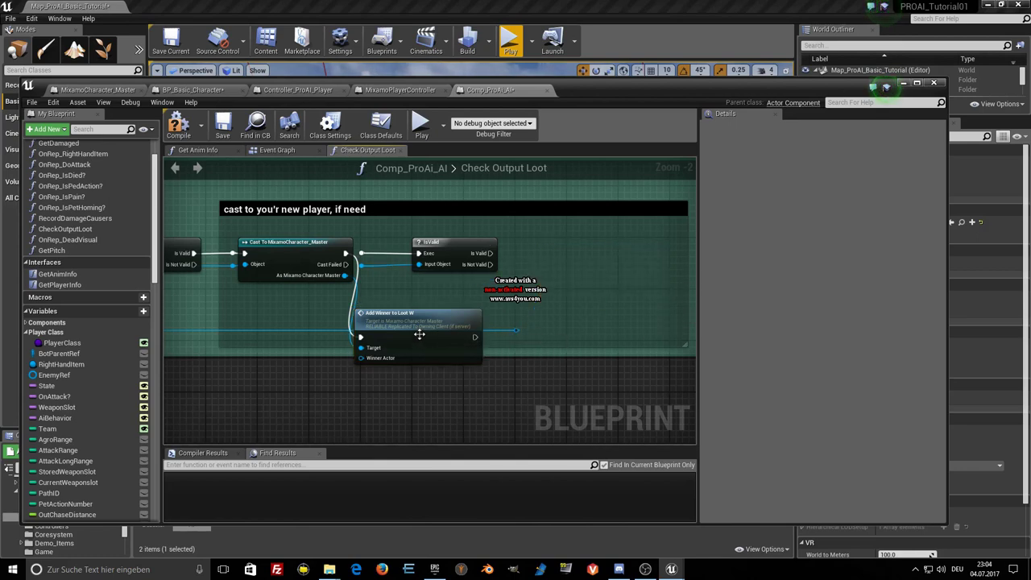
pyautogui.moveTo(388, 348); pyautogui.dragTo(562, 269)
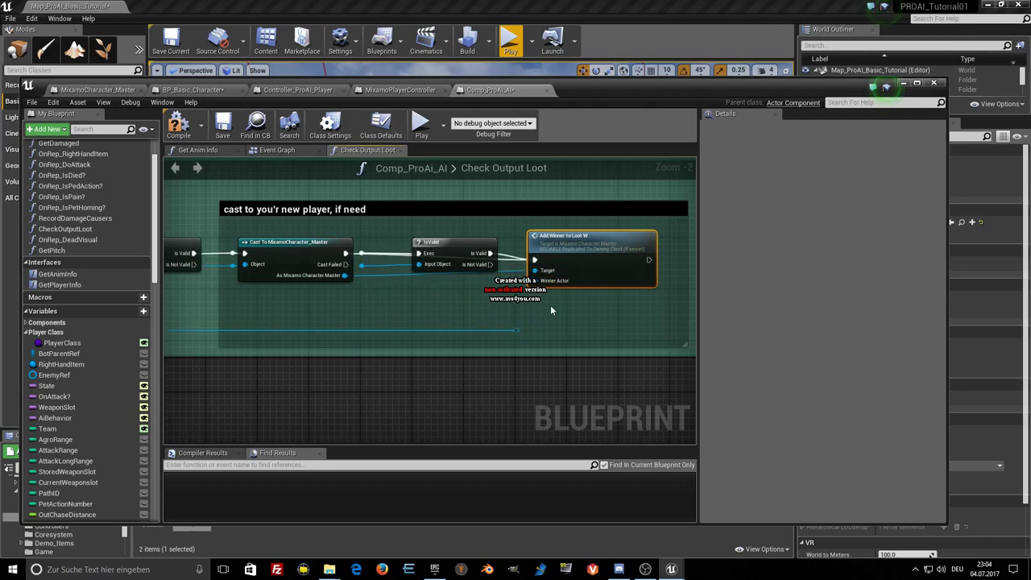
pyautogui.moveTo(576, 259); pyautogui.dragTo(577, 275)
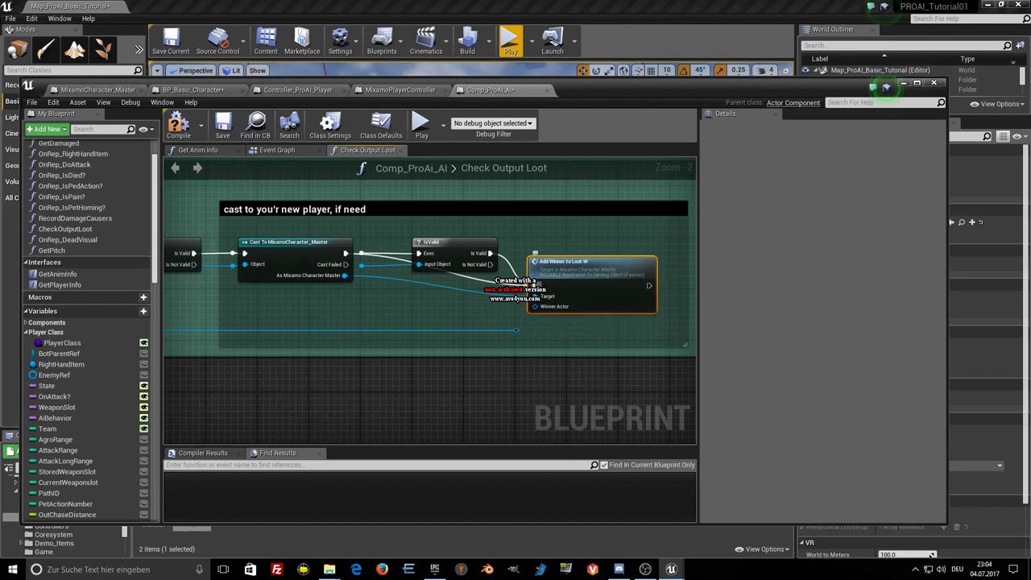
# Unlink the old IsValid exec wire, connect Winner Actor to the new Add Winner node, and save.
pyautogui.rightClick(531, 279)
pyautogui.click(556, 296)
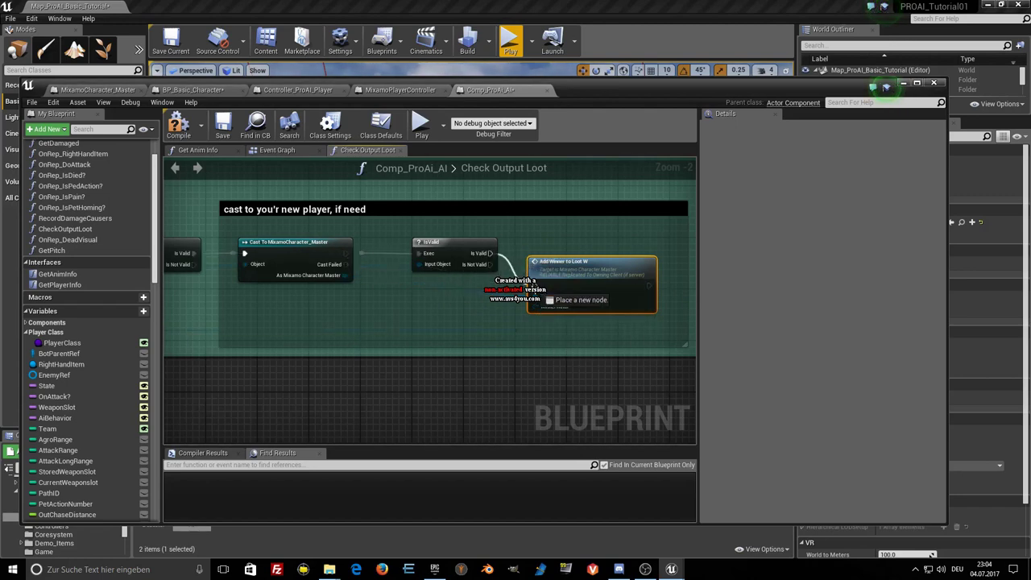
pyautogui.moveTo(590, 289); pyautogui.dragTo(596, 256)
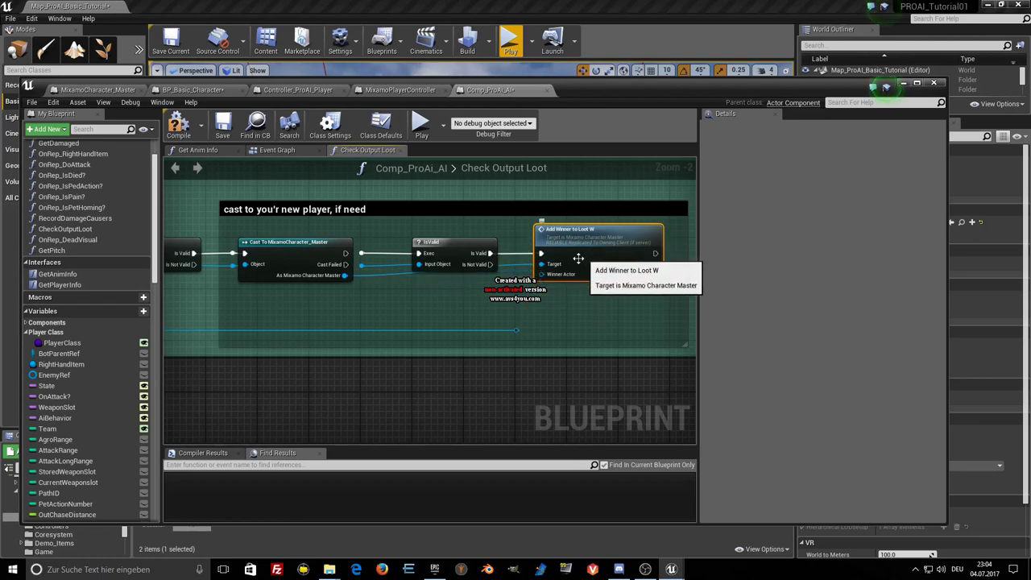
pyautogui.moveTo(518, 335); pyautogui.dragTo(542, 274)
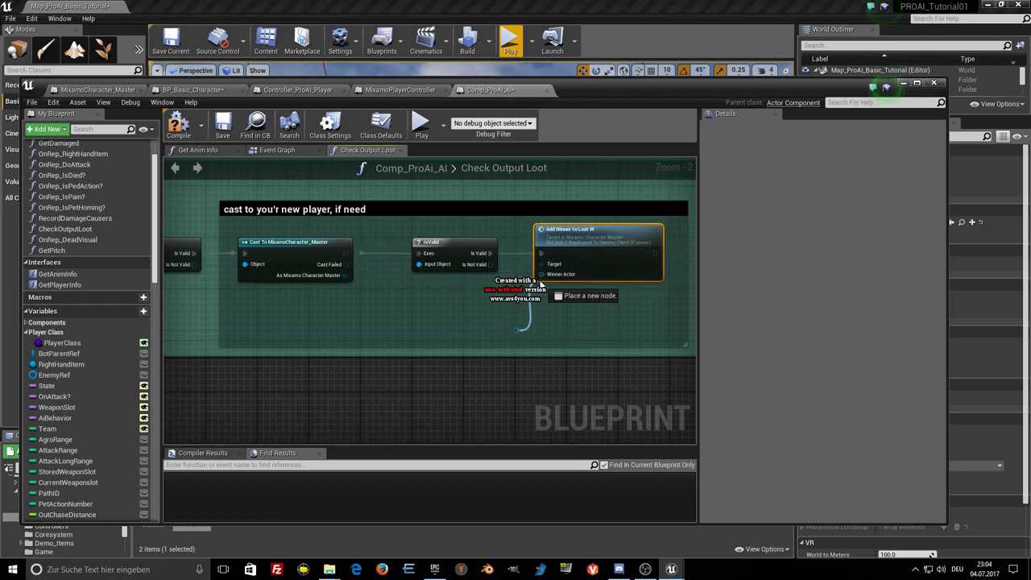
pyautogui.moveTo(471, 304); pyautogui.dragTo(472, 322, button='right')
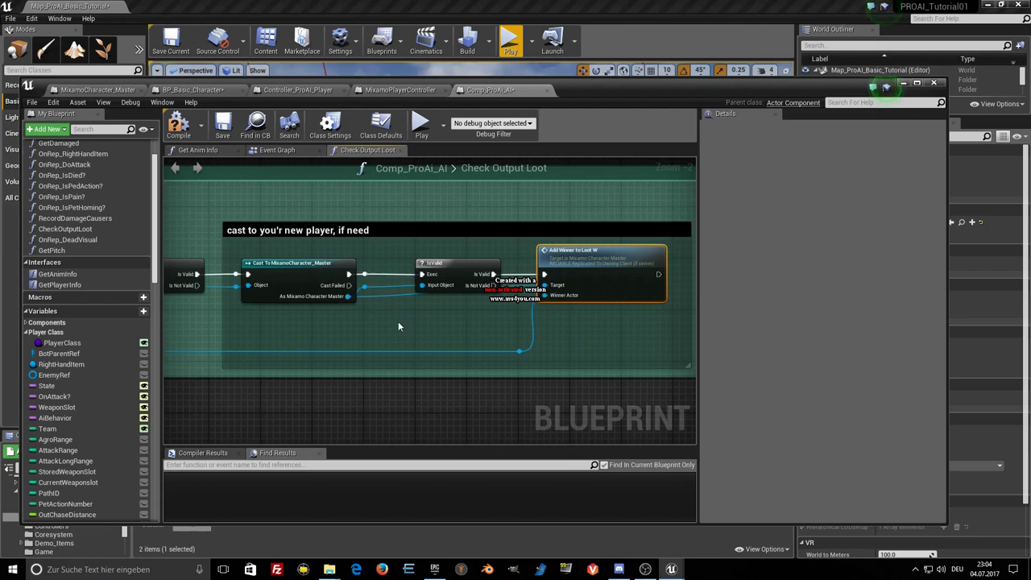
pyautogui.scroll(-1, 390, 319)
pyautogui.scroll(-1, 370, 314)
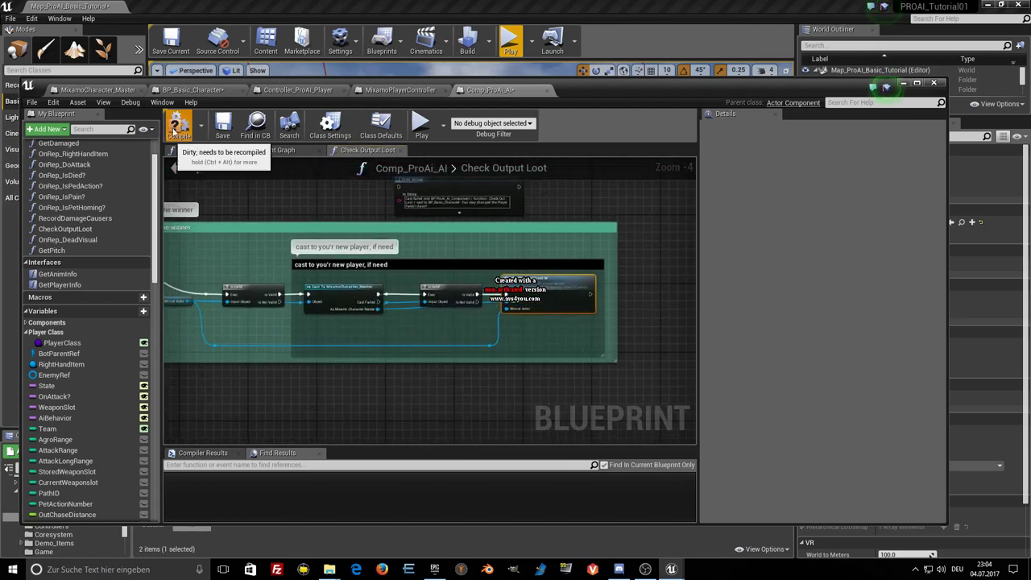
pyautogui.click(224, 129)
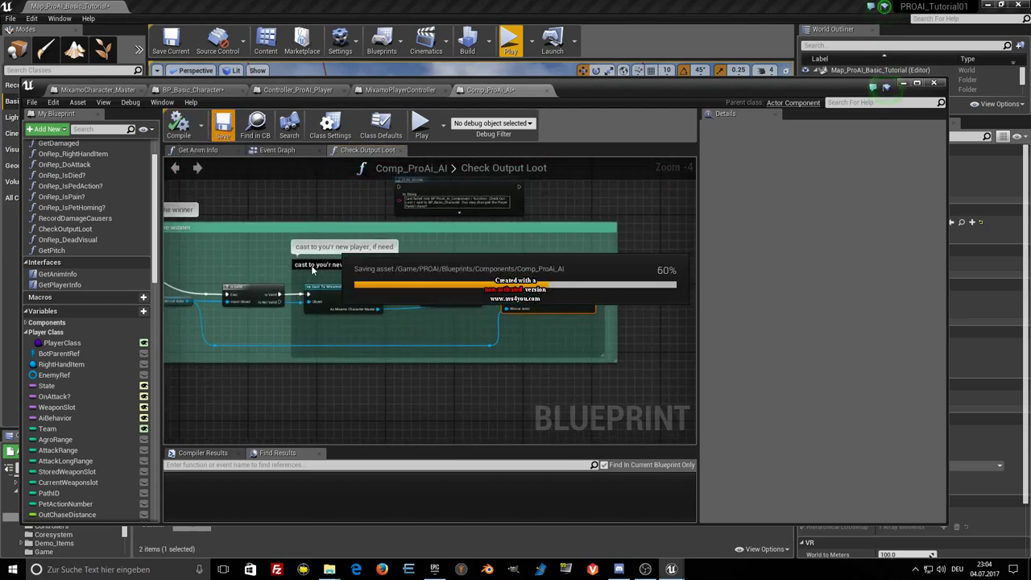
pyautogui.scroll(-5, 312, 270)
pyautogui.moveTo(307, 324); pyautogui.dragTo(472, 380, button='right')
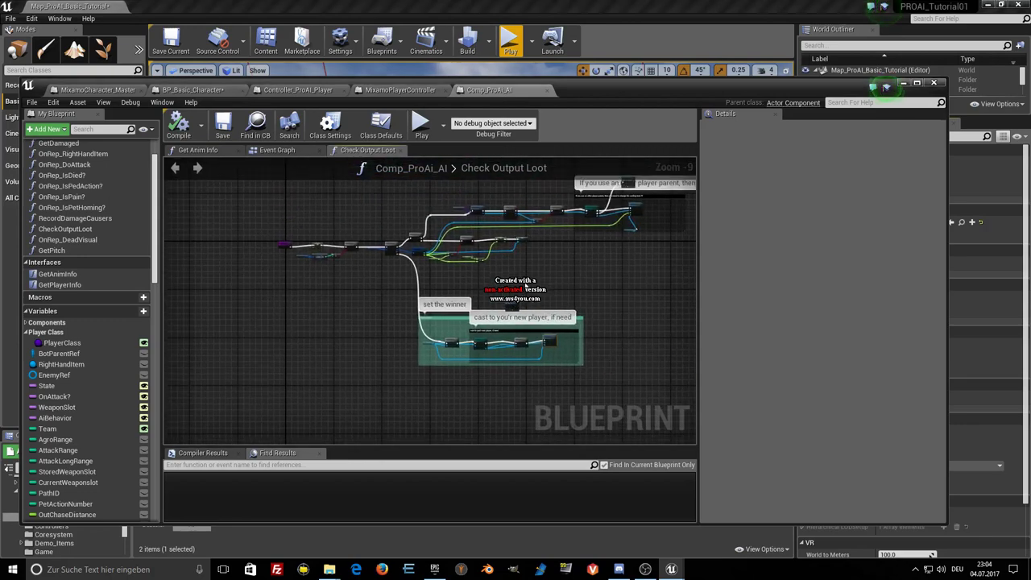
# Review the Check Output Loot graph and select the CheckOutputLoot function in My Blueprint.
pyautogui.moveTo(526, 285); pyautogui.dragTo(480, 326, button='right')
pyautogui.scroll(1, 439, 295)
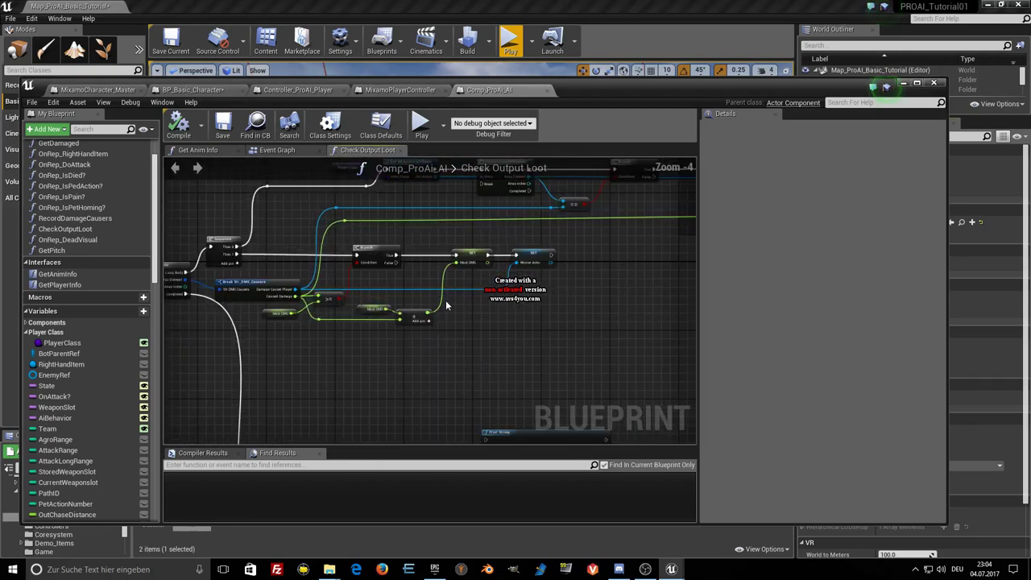
pyautogui.moveTo(422, 298)
pyautogui.mouseDown(button='right')
pyautogui.moveTo(371, 308)
pyautogui.moveTo(344, 342)
pyautogui.mouseUp(button='right')
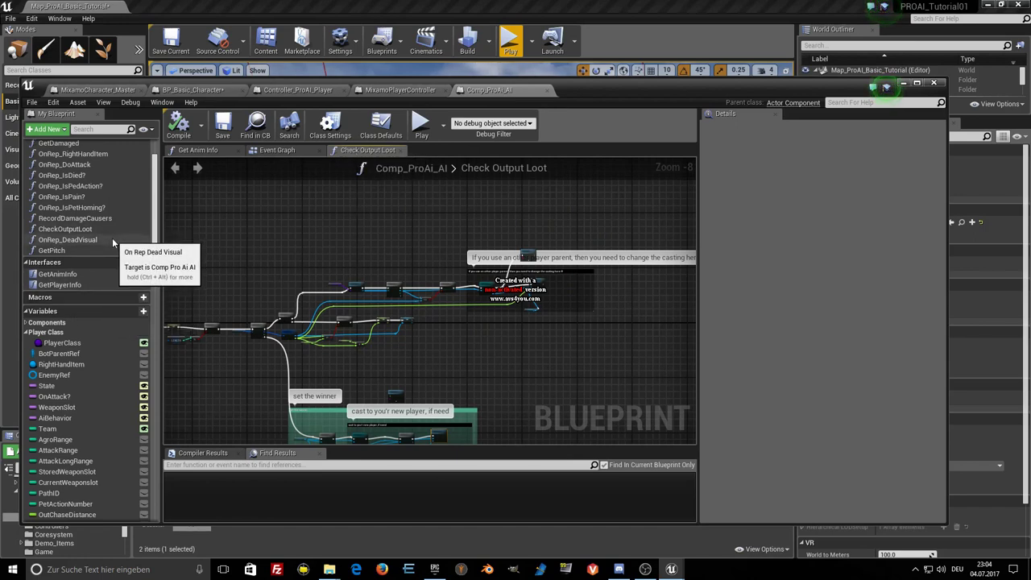
pyautogui.scroll(2, 112, 235)
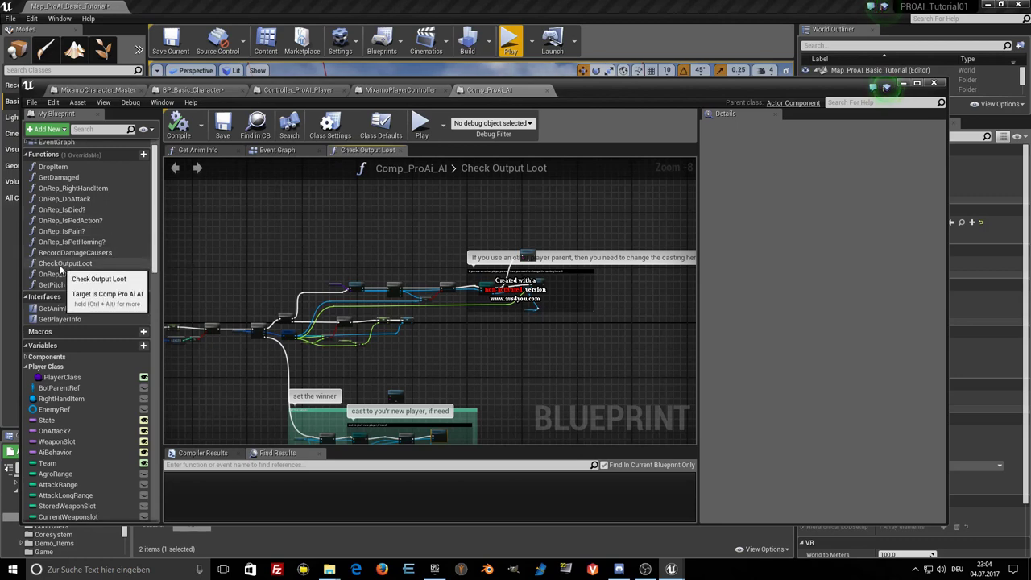
pyautogui.click(64, 263)
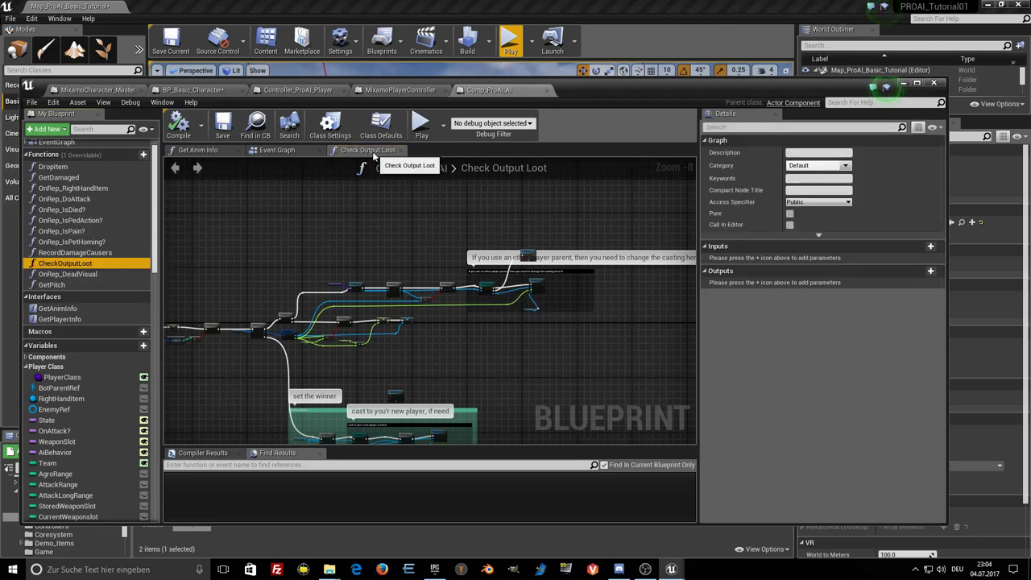
pyautogui.scroll(-3, 433, 224)
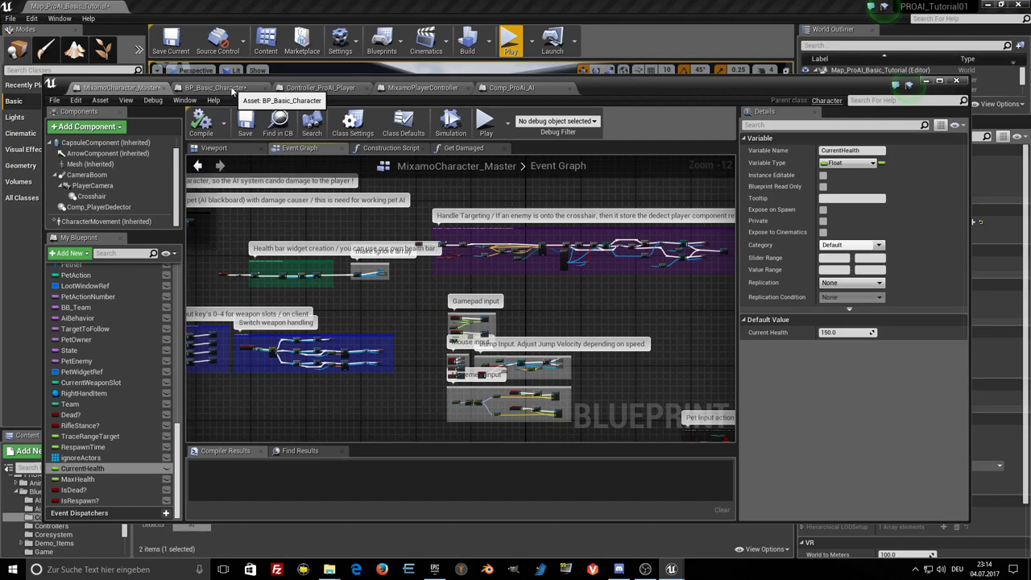
# In BP_Basic_Character's Event Graph, marquee-select the pickup and pet comment blocks.
pyautogui.click(240, 90)
pyautogui.moveTo(481, 327)
pyautogui.mouseDown(button='right')
pyautogui.moveTo(624, 208)
pyautogui.moveTo(284, 246)
pyautogui.mouseUp(button='right')
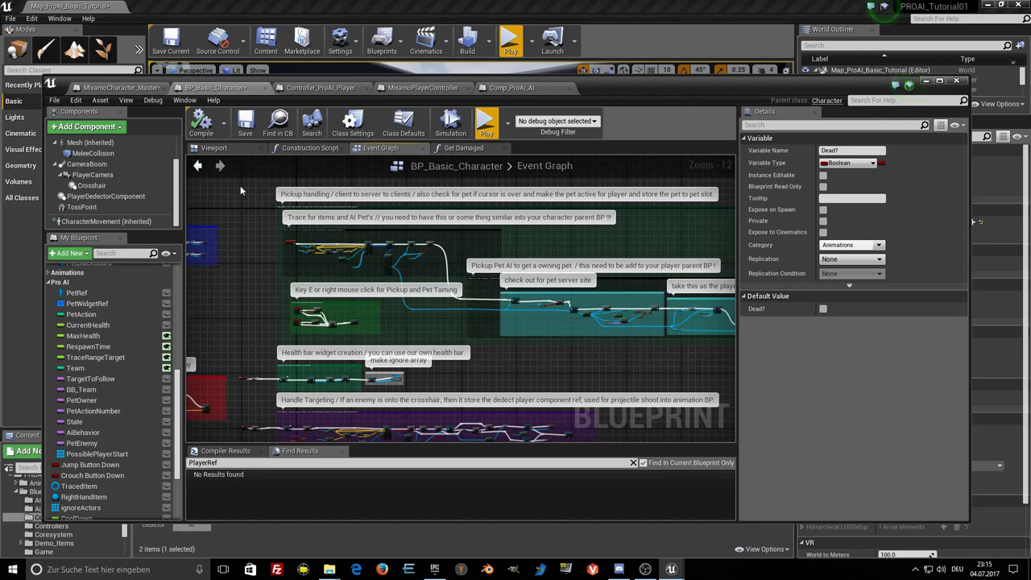
pyautogui.moveTo(240, 185); pyautogui.dragTo(760, 353)
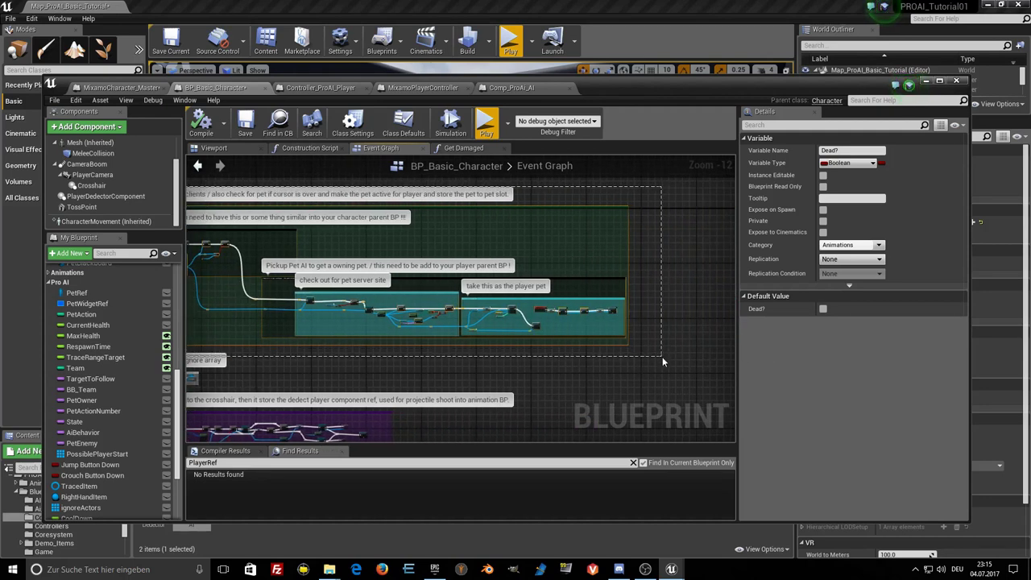
pyautogui.moveTo(760, 353); pyautogui.dragTo(663, 362)
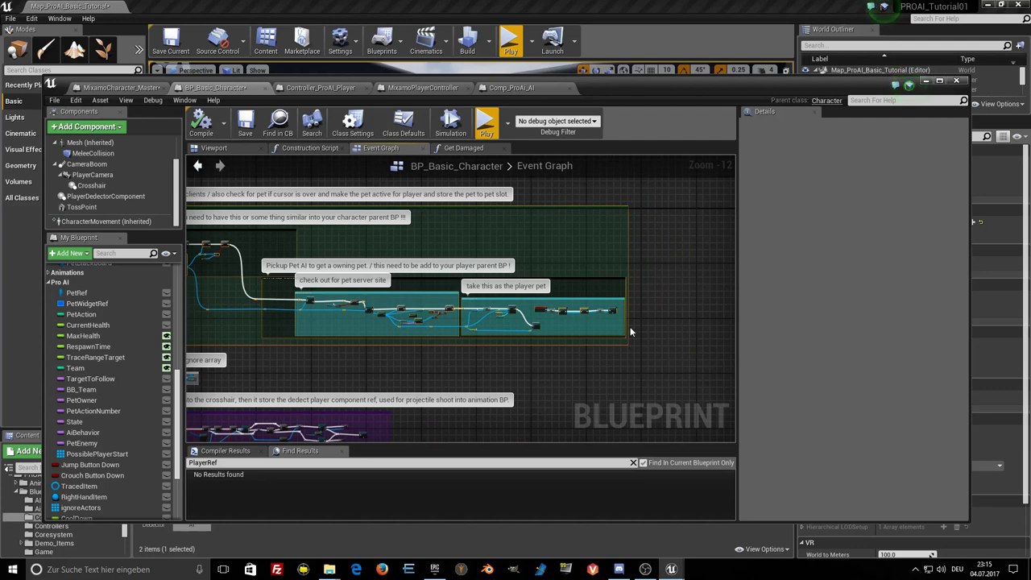
# Check the pickup, trace and pet-taming comment blocks in MixamoCharacter_Master's graph, then save it.
pyautogui.click(141, 89)
pyautogui.doubleClick(416, 247)
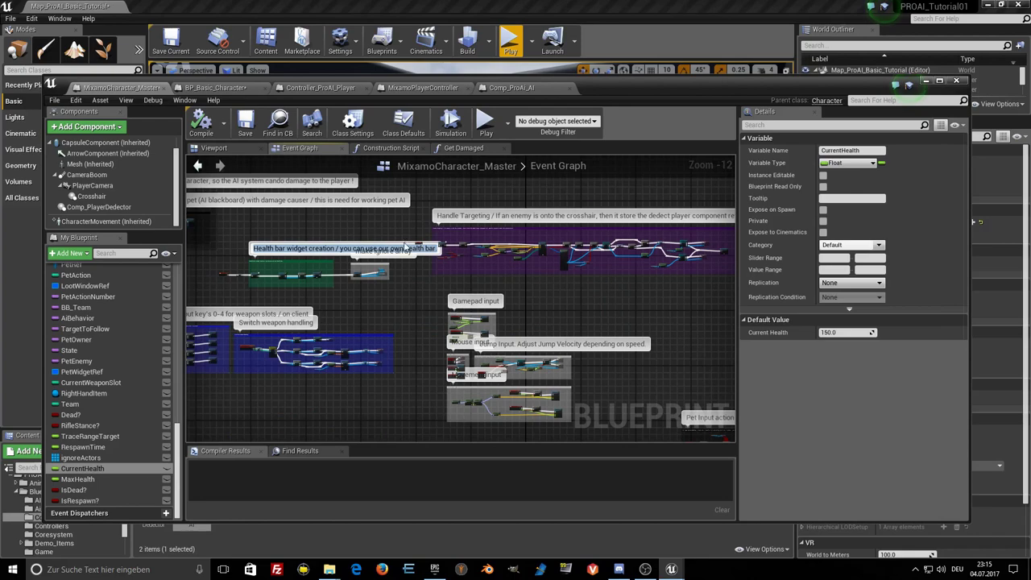
pyautogui.moveTo(432, 159); pyautogui.dragTo(351, 320, button='right')
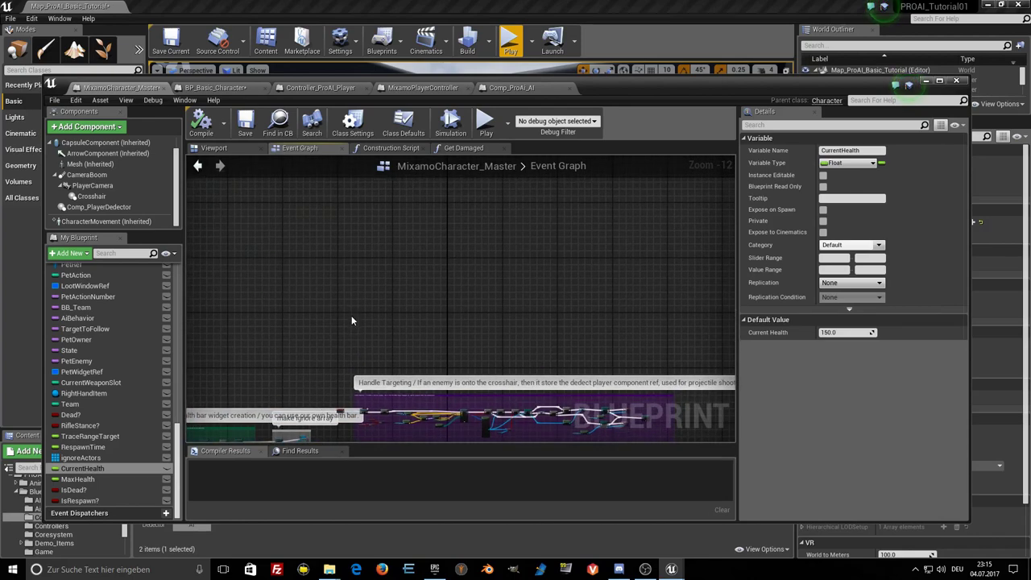
pyautogui.click(337, 203)
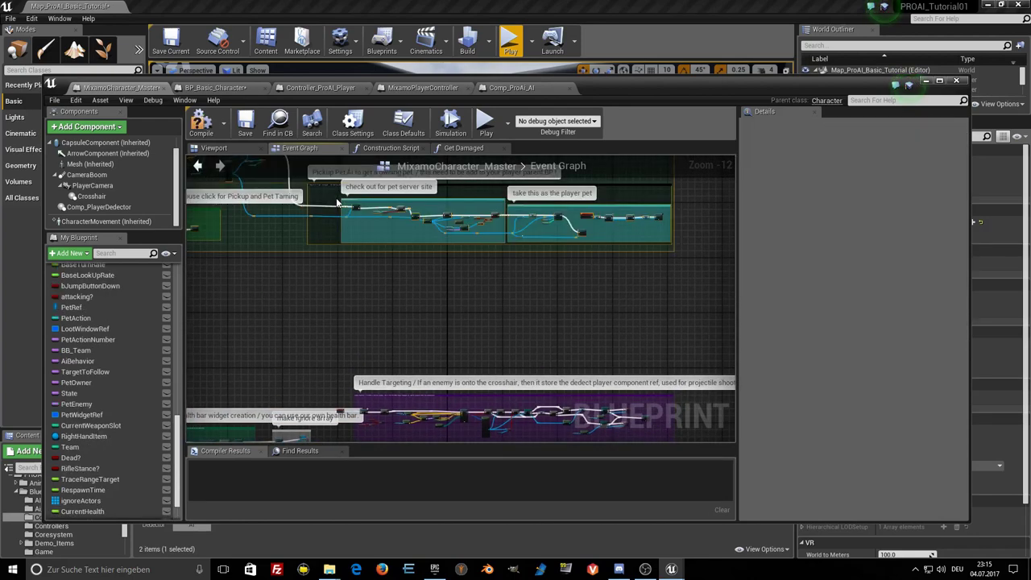
pyautogui.moveTo(306, 277); pyautogui.dragTo(348, 261, button='right')
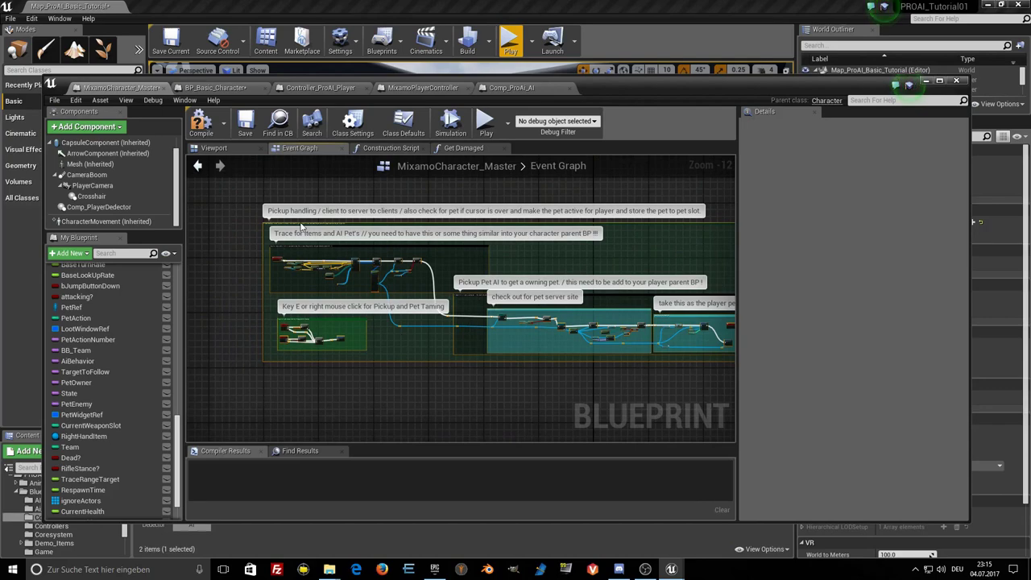
pyautogui.moveTo(305, 233)
pyautogui.mouseDown(button='right')
pyautogui.moveTo(303, 303)
pyautogui.moveTo(294, 214)
pyautogui.mouseUp(button='right')
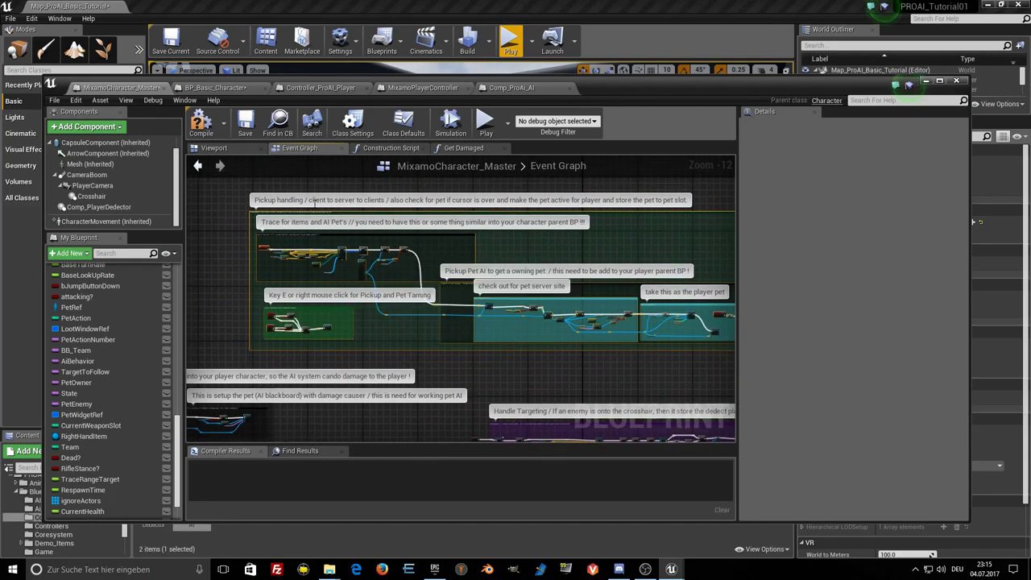
pyautogui.scroll(6, 288, 242)
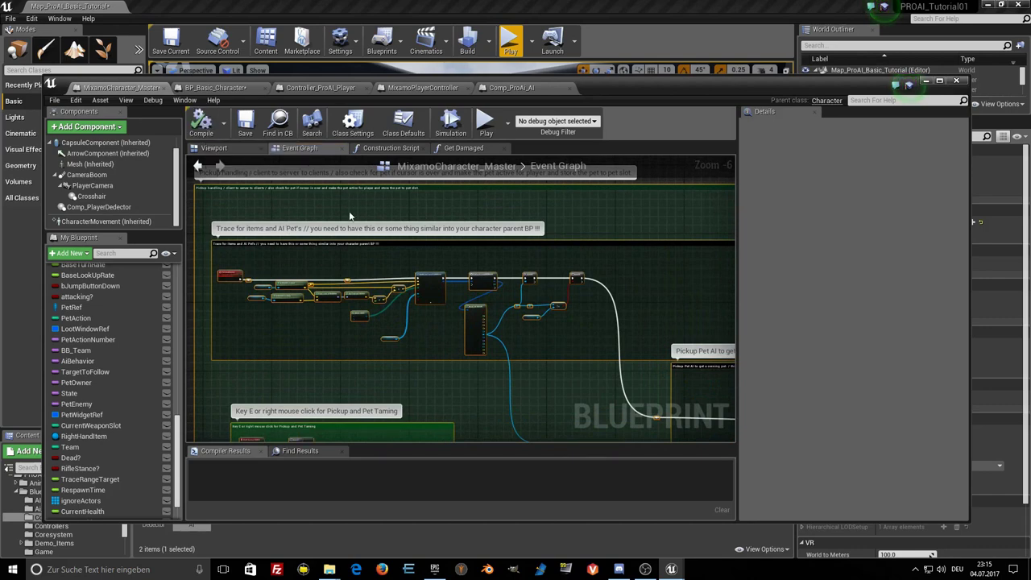
pyautogui.moveTo(368, 269); pyautogui.dragTo(344, 227, button='right')
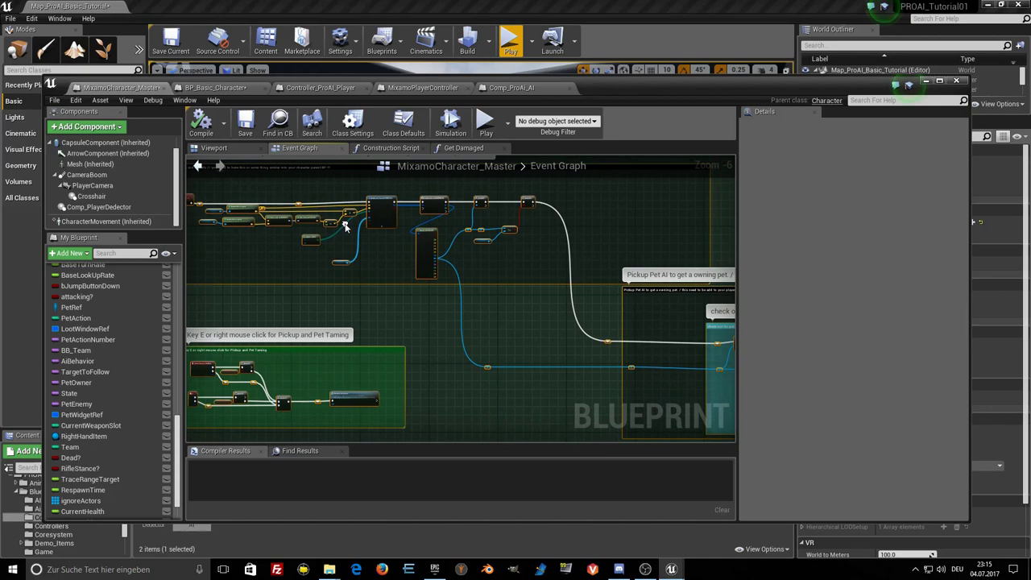
pyautogui.scroll(-4, 416, 291)
pyautogui.moveTo(416, 291); pyautogui.dragTo(295, 234, button='right')
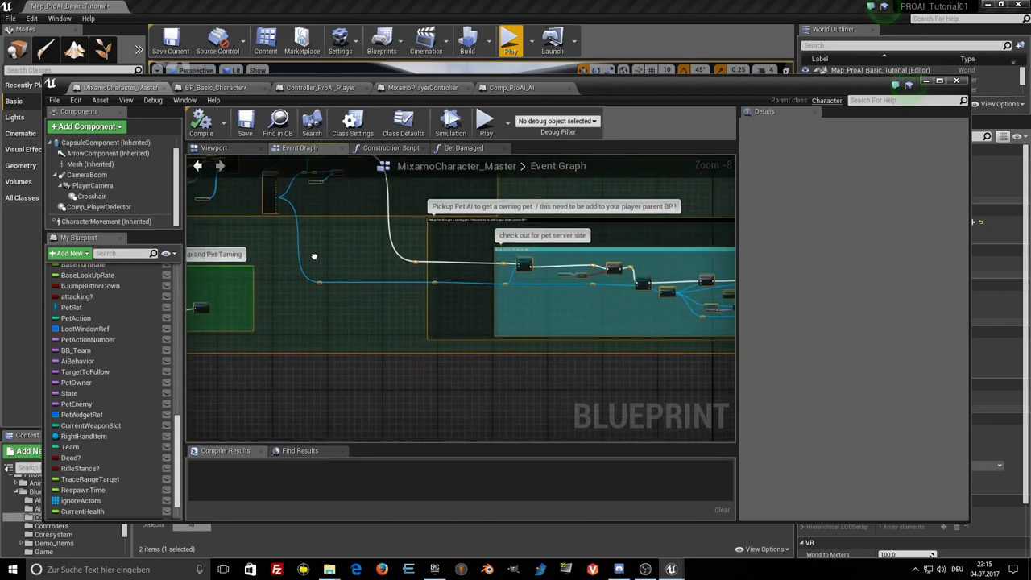
pyautogui.scroll(-1, 416, 282)
pyautogui.scroll(-1, 386, 294)
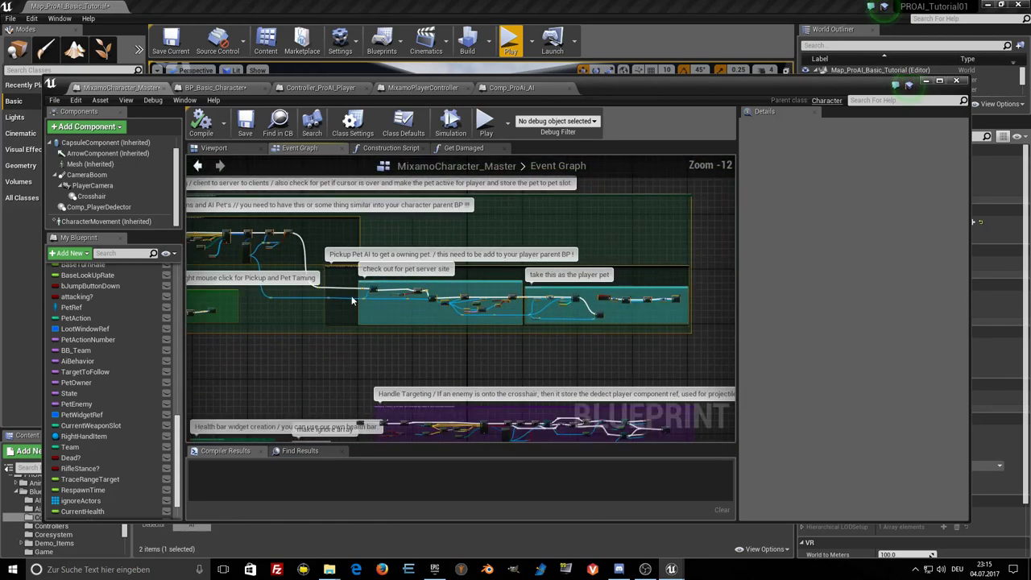
pyautogui.click(244, 123)
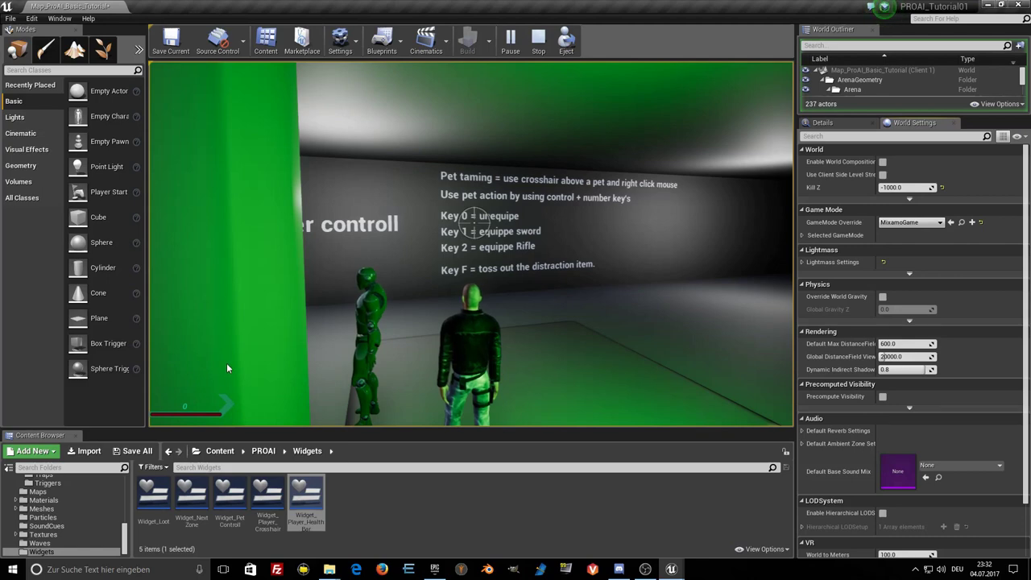
# Stop the play session, open Widget_Player_HealthBar from Widgets, and delete its Cast To BP_Basic_Character.
pyautogui.click(538, 50)
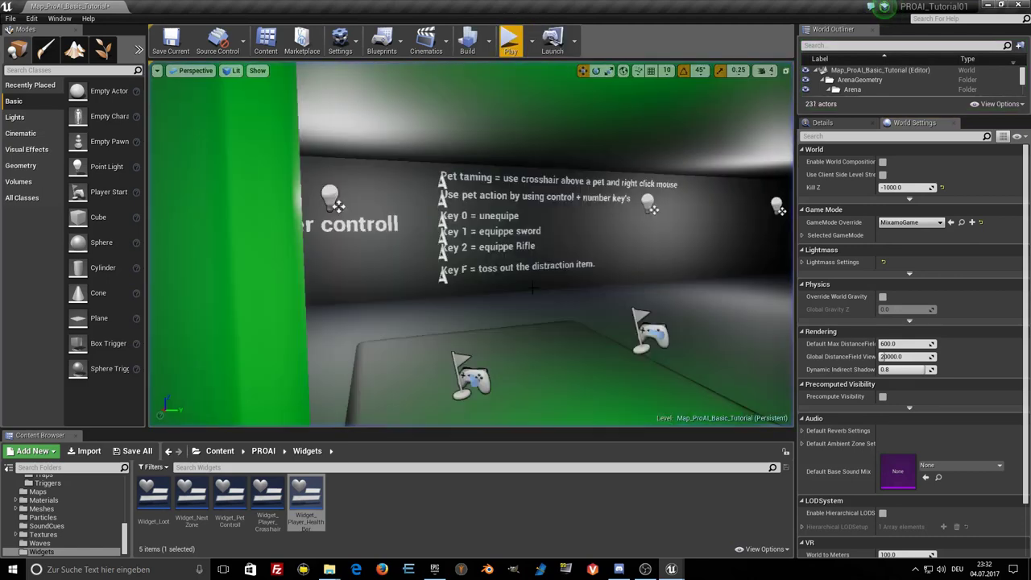
pyautogui.click(62, 553)
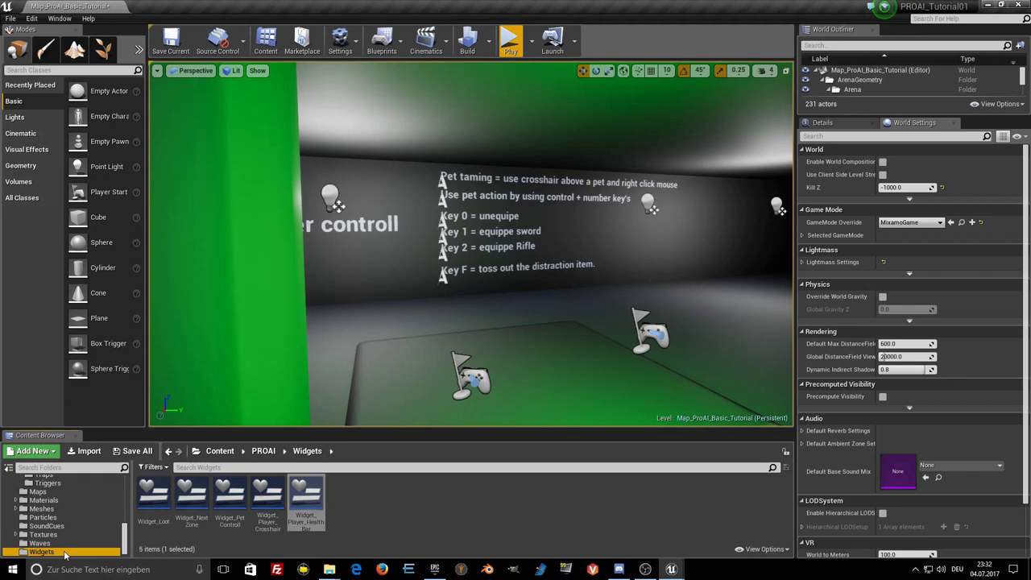
pyautogui.doubleClick(312, 514)
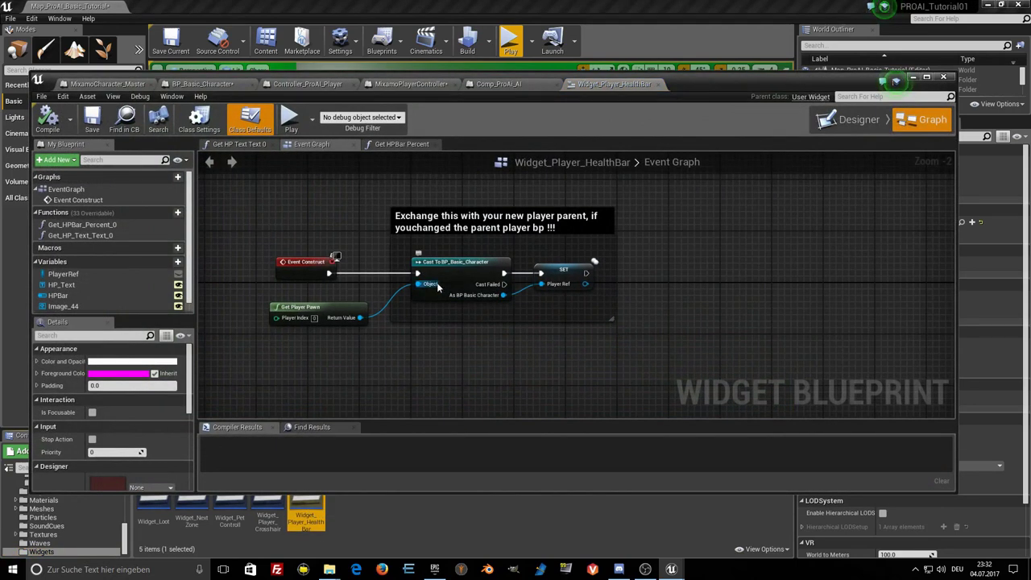
pyautogui.scroll(2, 437, 288)
pyautogui.click(463, 268)
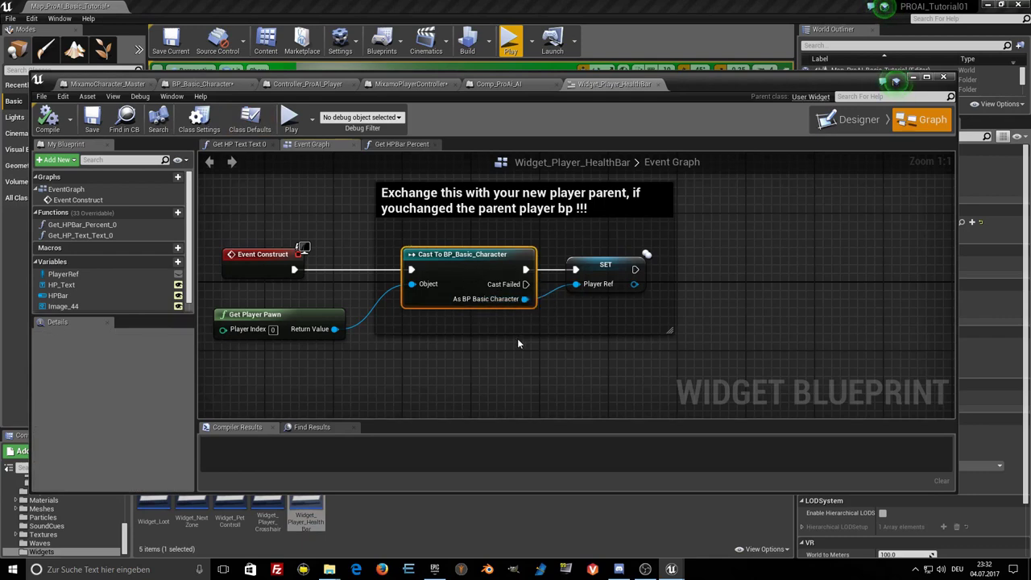
pyautogui.press('Delete')
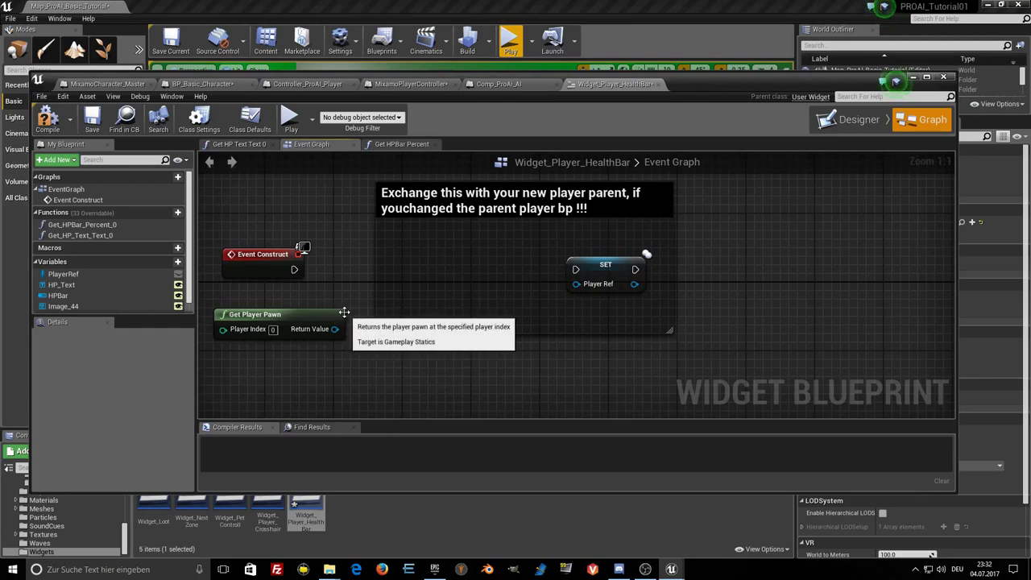
# Add Cast To MixamoCharacter_Master on the pawn's Return Value, triggered by Event Construct.
pyautogui.moveTo(335, 328); pyautogui.dragTo(399, 304)
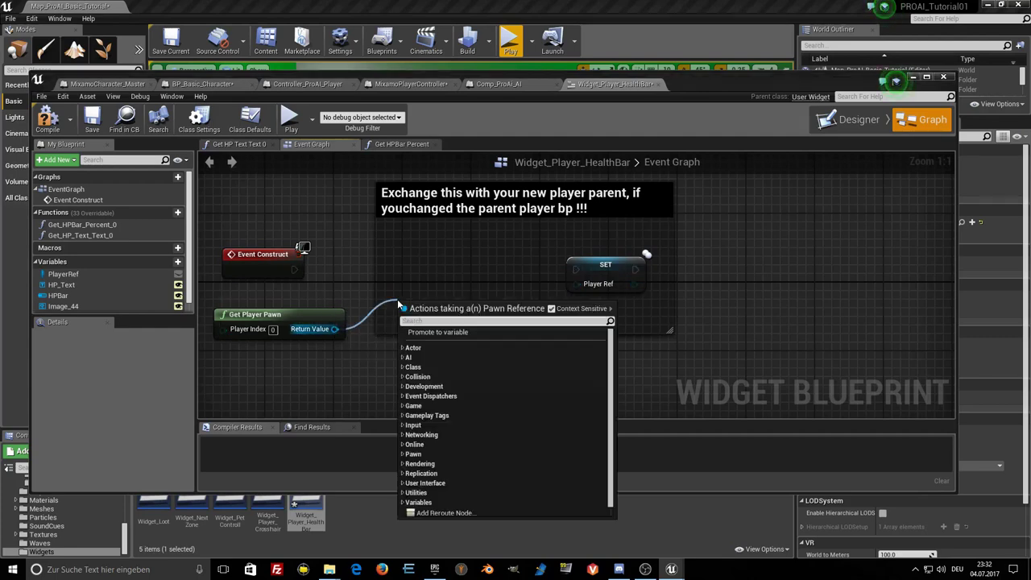
pyautogui.write('mixaqmo')
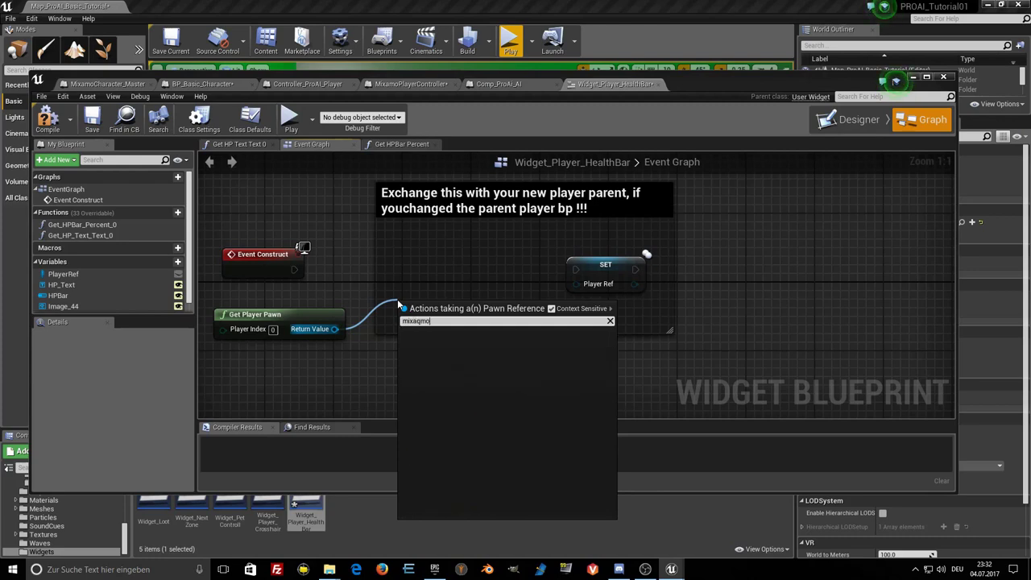
pyautogui.press('BackSpace')
pyautogui.press('BackSpace')
pyautogui.press('BackSpace')
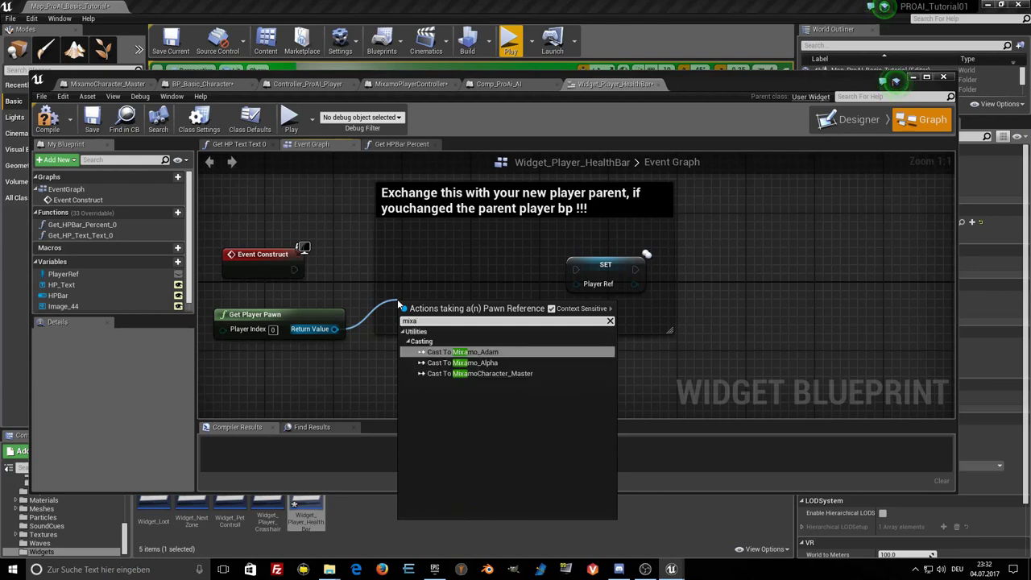
pyautogui.click(476, 374)
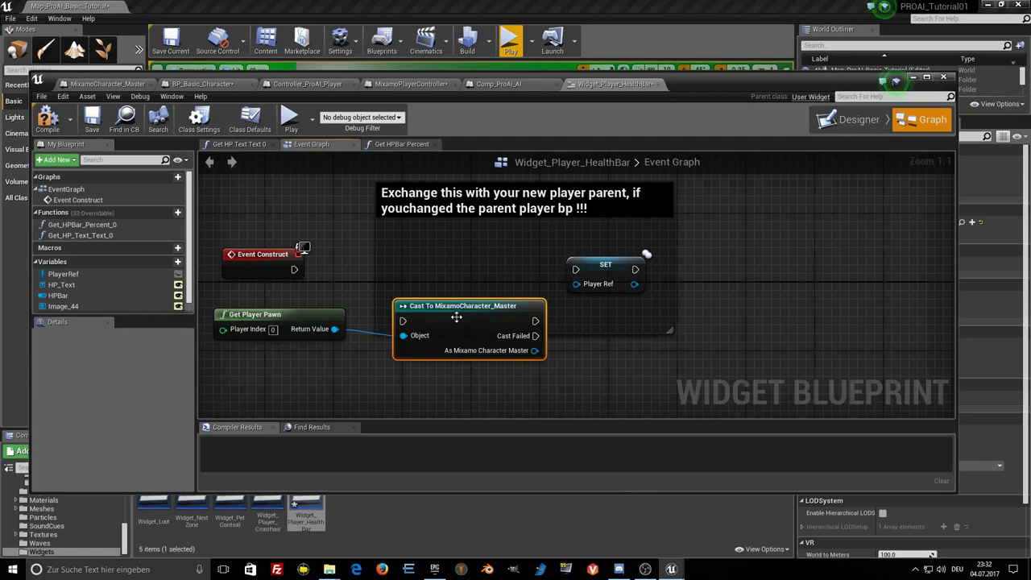
pyautogui.moveTo(447, 322); pyautogui.dragTo(447, 254)
pyautogui.moveTo(293, 270); pyautogui.dragTo(403, 252)
# Store the As Mixamo Character Master result in SET Player Ref, then compile and inspect the first error.
pyautogui.moveTo(564, 308); pyautogui.dragTo(456, 313, button='right')
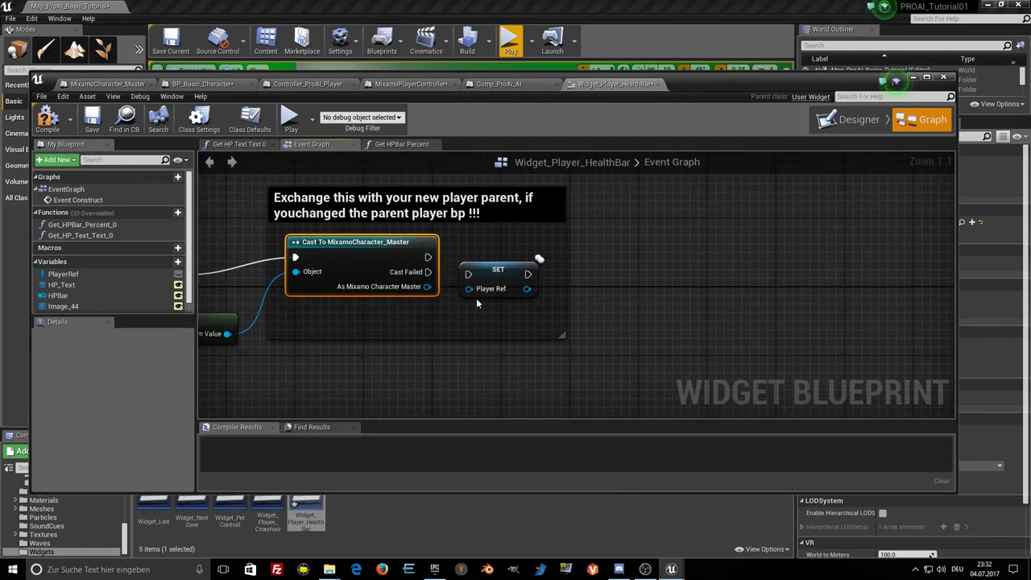
pyautogui.moveTo(498, 282); pyautogui.dragTo(508, 265)
pyautogui.moveTo(427, 287); pyautogui.dragTo(461, 310)
pyautogui.write('player')
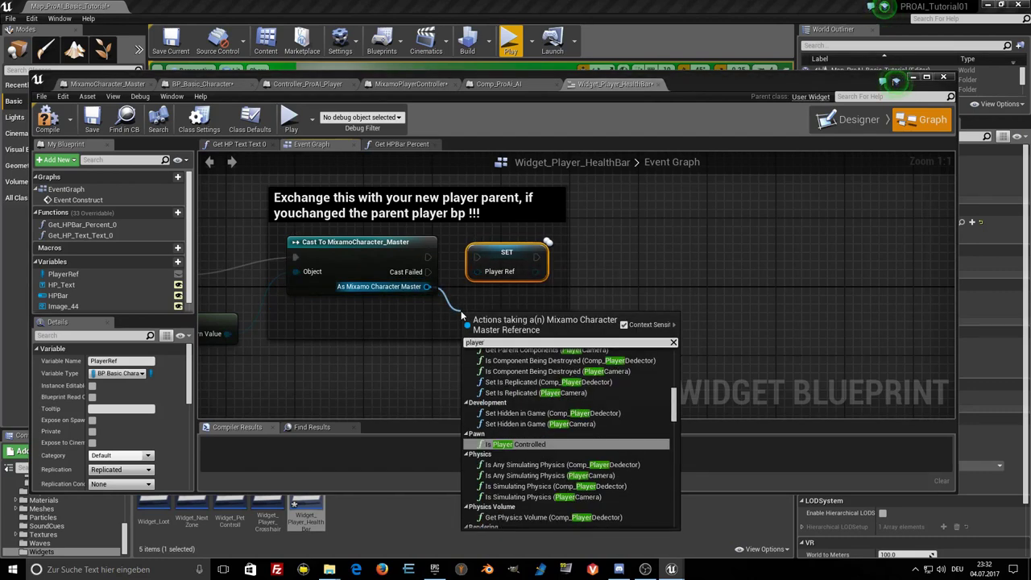
pyautogui.scroll(-3, 568, 458)
pyautogui.scroll(-3, 568, 458)
pyautogui.scroll(-3, 568, 457)
pyautogui.scroll(-3, 568, 457)
pyautogui.moveTo(673, 471); pyautogui.dragTo(679, 536)
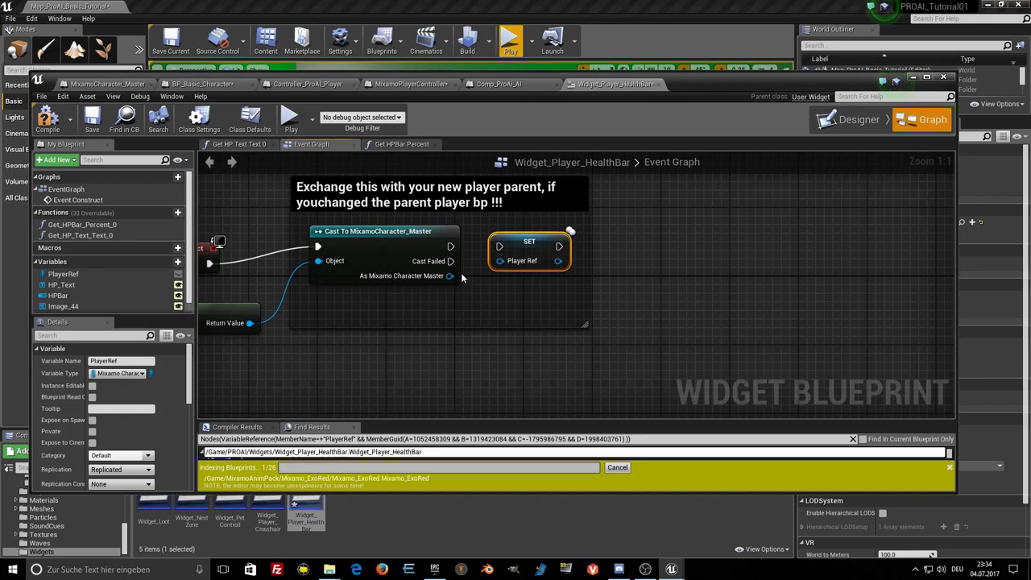
pyautogui.moveTo(450, 275)
pyautogui.mouseDown()
pyautogui.moveTo(500, 261)
pyautogui.moveTo(501, 247)
pyautogui.mouseUp()
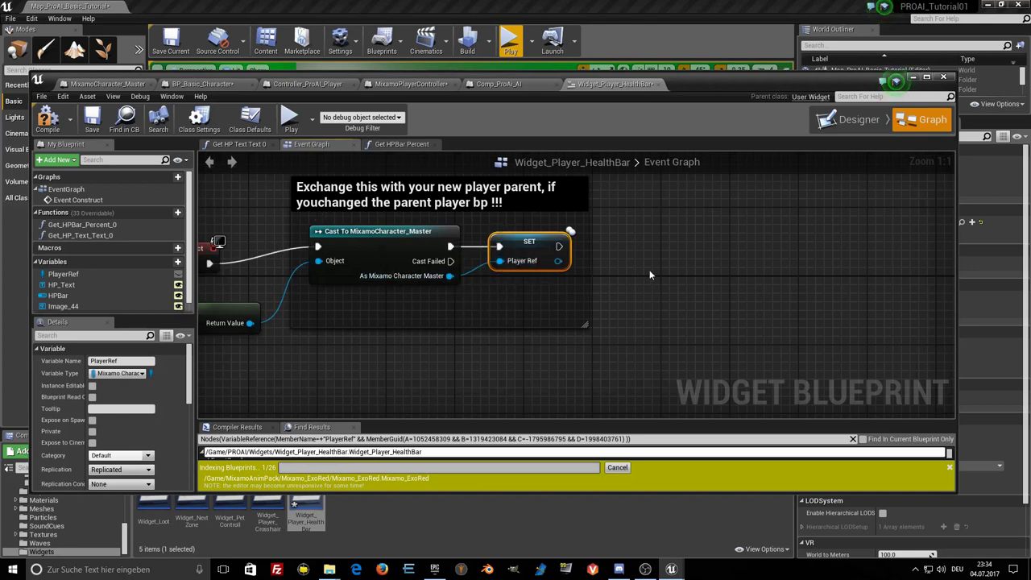
pyautogui.press('F7')
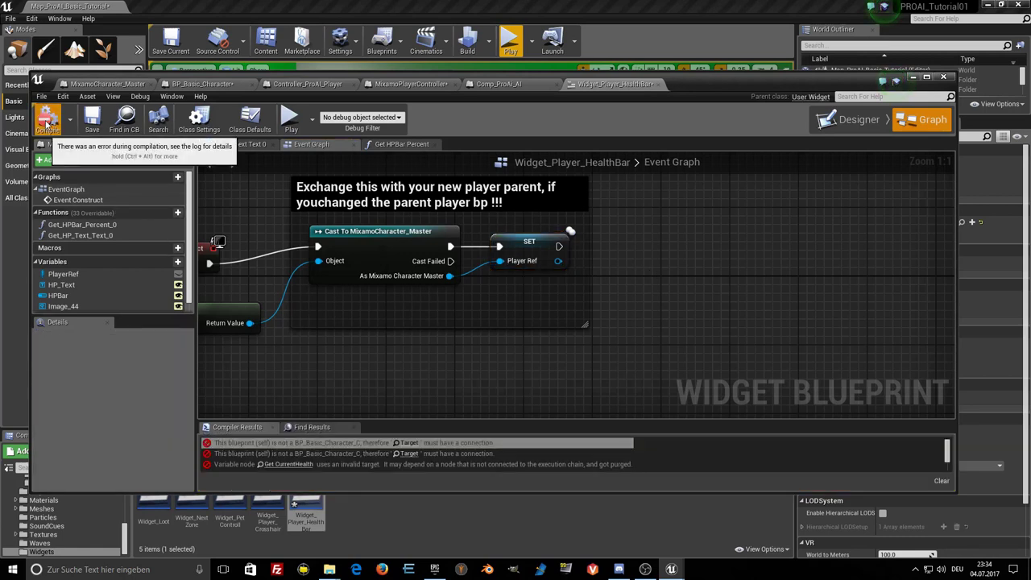
pyautogui.click(407, 443)
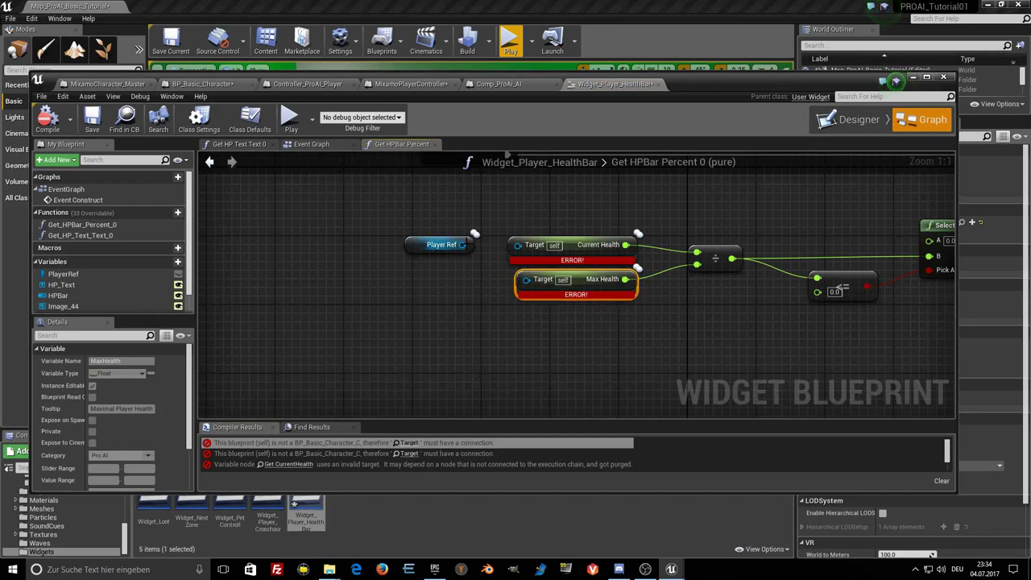
# Add Get Current Health and Get Max Health nodes pulled from Player Ref.
pyautogui.moveTo(463, 244)
pyautogui.mouseDown()
pyautogui.moveTo(522, 252)
pyautogui.moveTo(528, 204)
pyautogui.mouseUp()
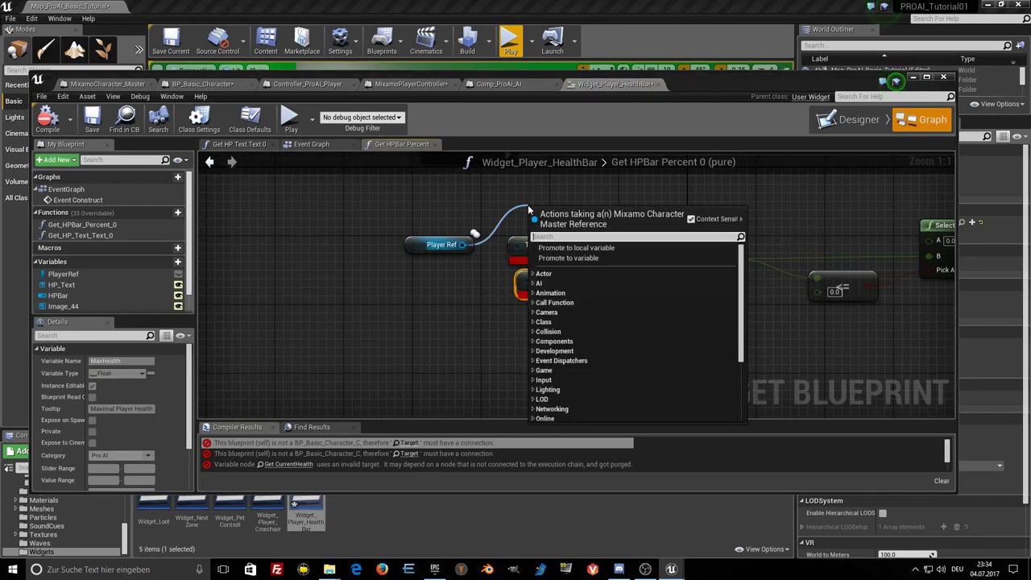
pyautogui.write('cur')
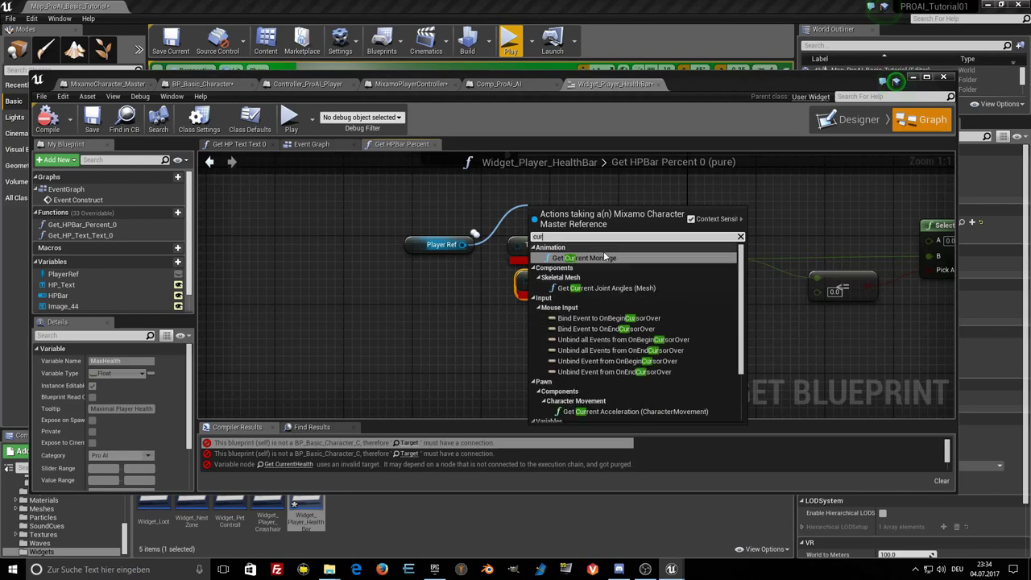
pyautogui.scroll(-3, 693, 394)
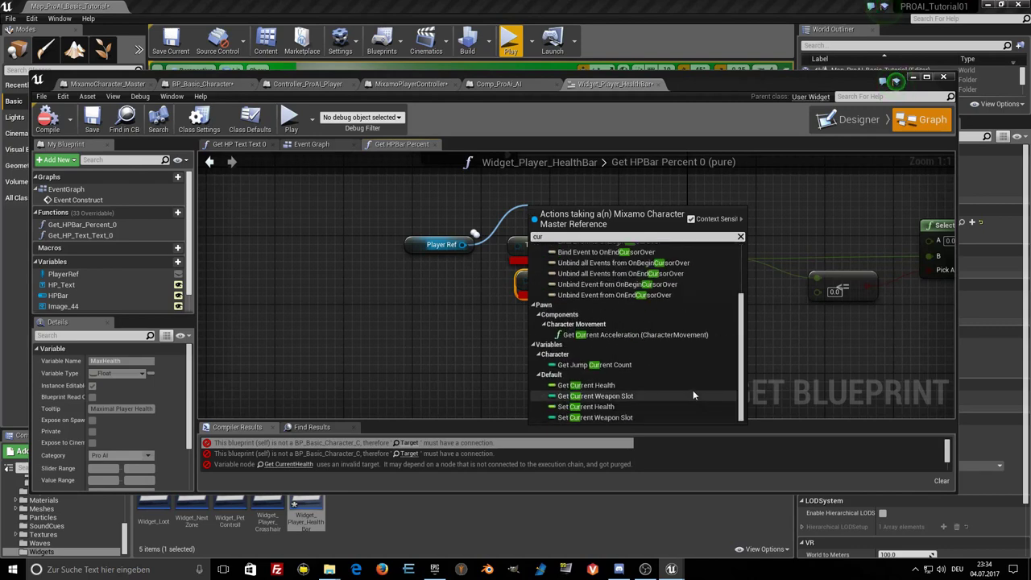
pyautogui.click(612, 385)
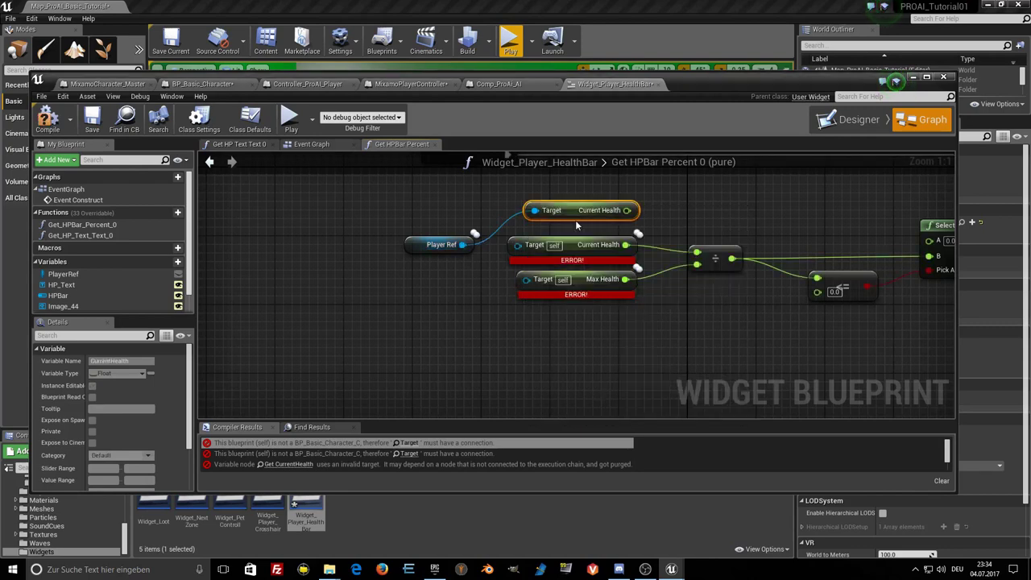
pyautogui.moveTo(575, 214); pyautogui.dragTo(575, 206)
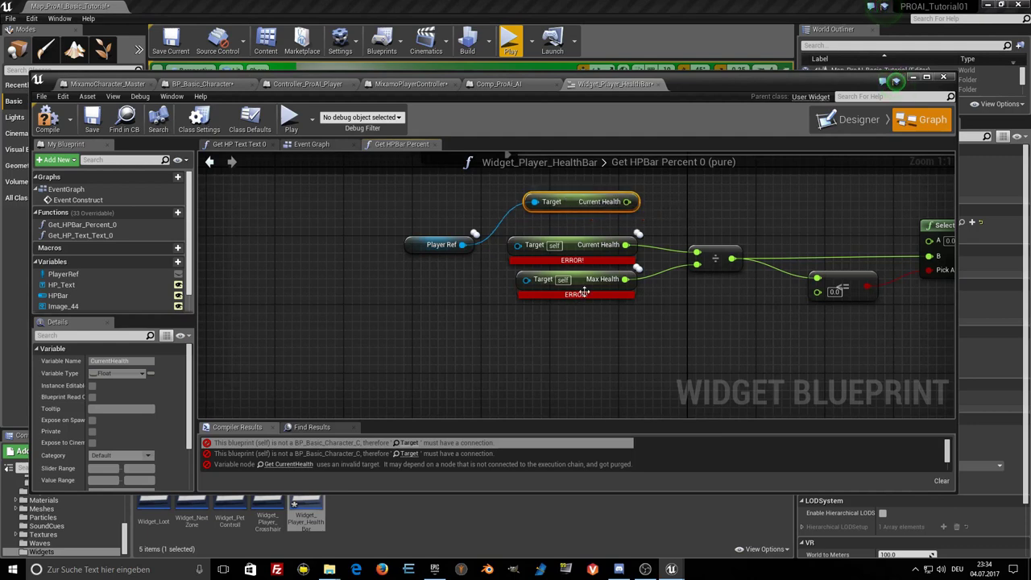
pyautogui.moveTo(463, 245); pyautogui.dragTo(534, 332)
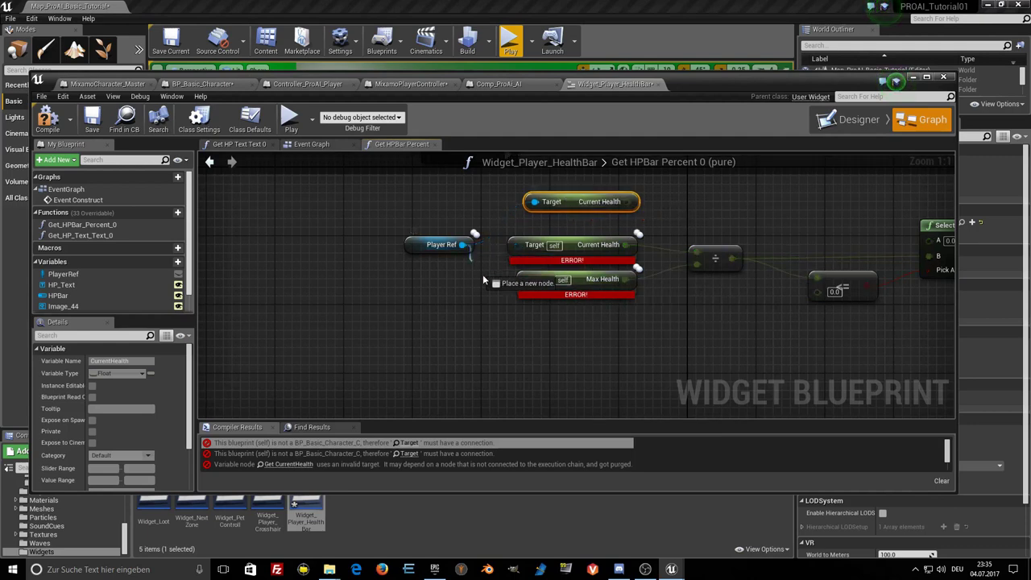
pyautogui.write('max')
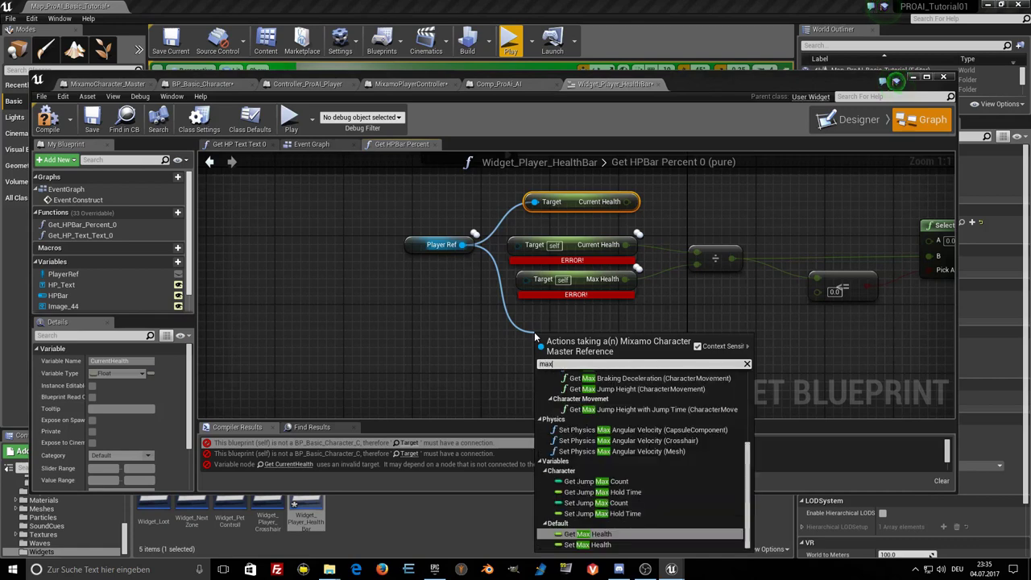
pyautogui.click(589, 535)
# Delete the broken getters, wire Current Health ÷ Max Health into Divide, and compile.
pyautogui.click(553, 240)
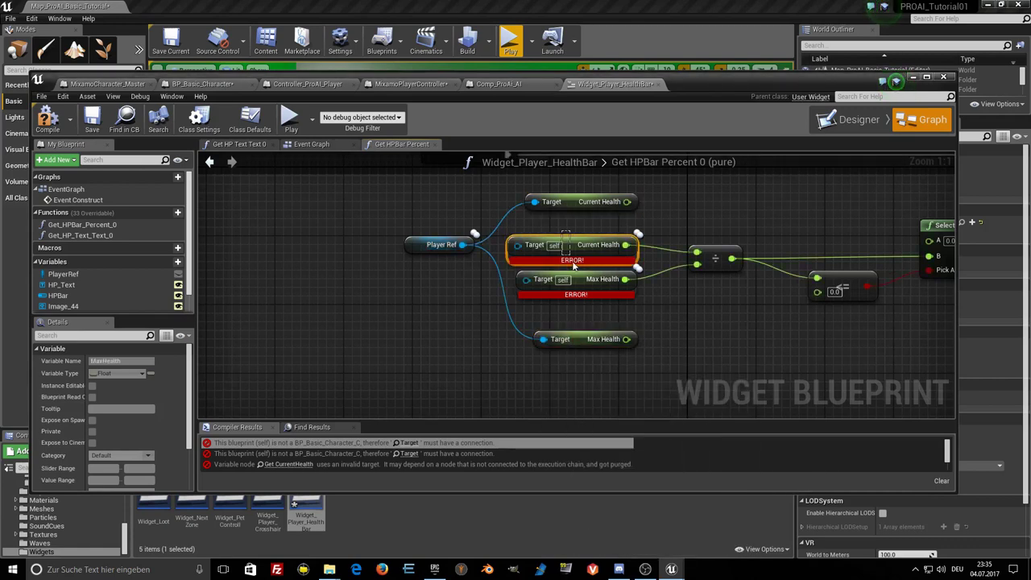
pyautogui.keyDown('ctrl'); pyautogui.click(580, 280); pyautogui.keyUp('ctrl')
pyautogui.press('Delete')
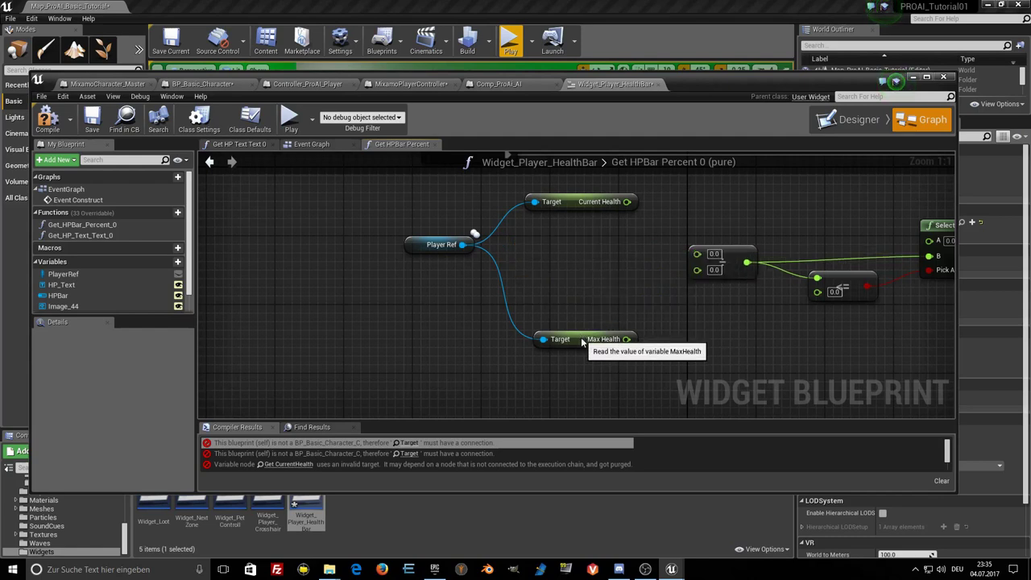
pyautogui.moveTo(588, 340); pyautogui.dragTo(589, 280)
pyautogui.moveTo(576, 201)
pyautogui.mouseDown()
pyautogui.moveTo(576, 236)
pyautogui.moveTo(691, 257)
pyautogui.mouseUp()
pyautogui.moveTo(627, 278); pyautogui.dragTo(697, 279)
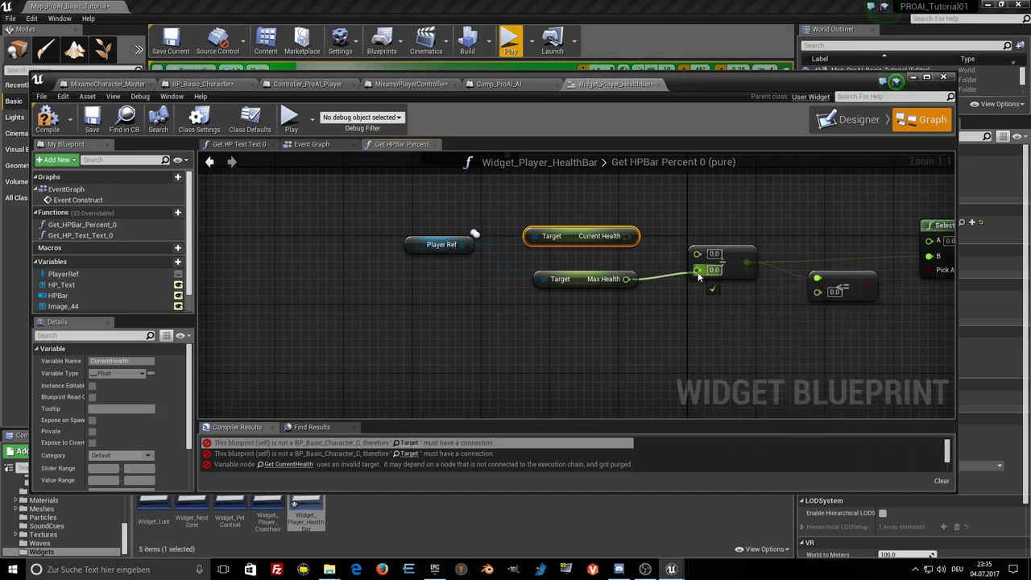
pyautogui.moveTo(626, 236); pyautogui.dragTo(697, 254)
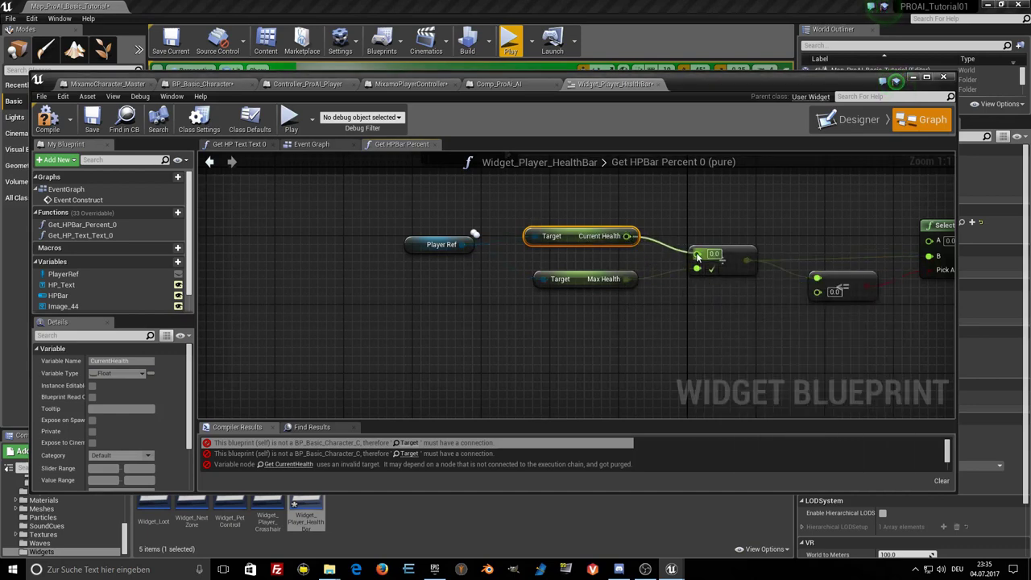
pyautogui.moveTo(758, 318); pyautogui.dragTo(614, 315, button='right')
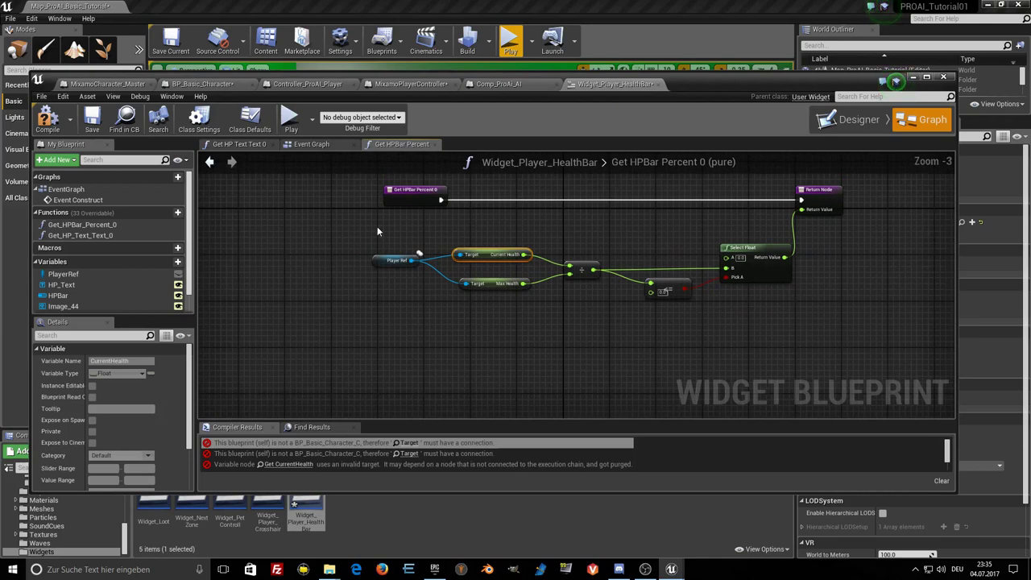
pyautogui.click(48, 122)
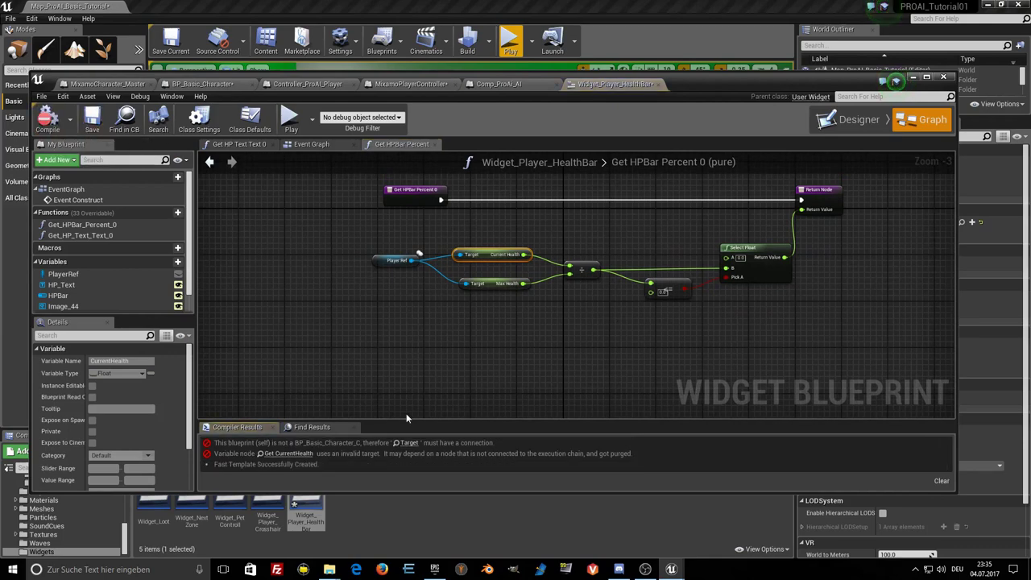
pyautogui.click(407, 443)
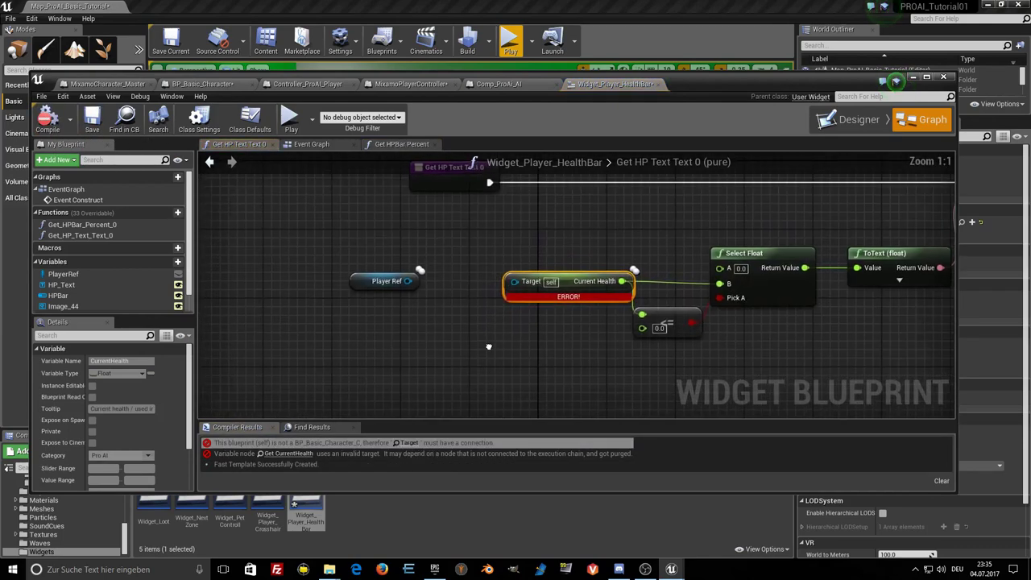
# Feed Player Ref's Current Health into the <= comparison and Select Float's B input.
pyautogui.moveTo(369, 280); pyautogui.dragTo(429, 344)
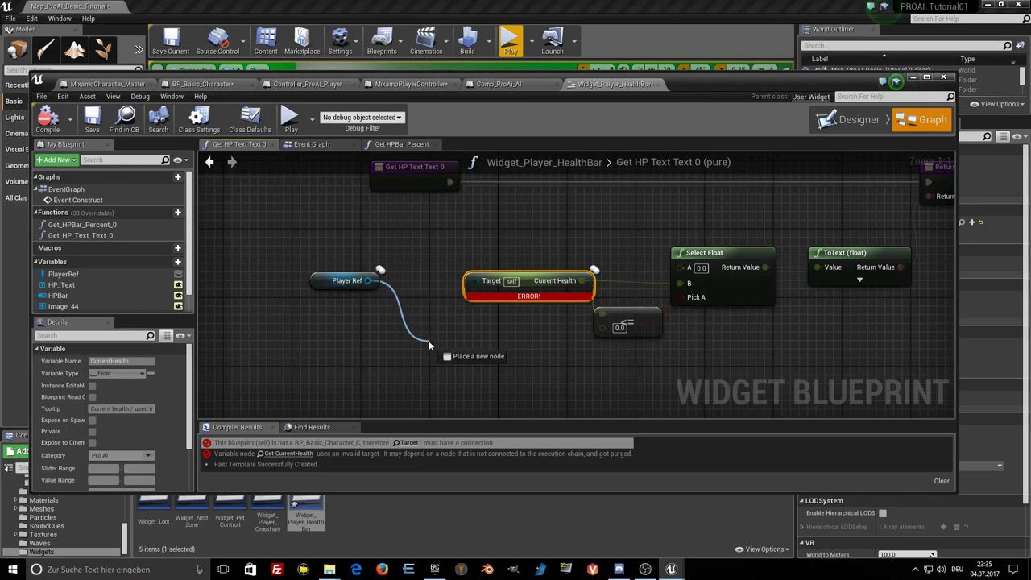
pyautogui.write('curr')
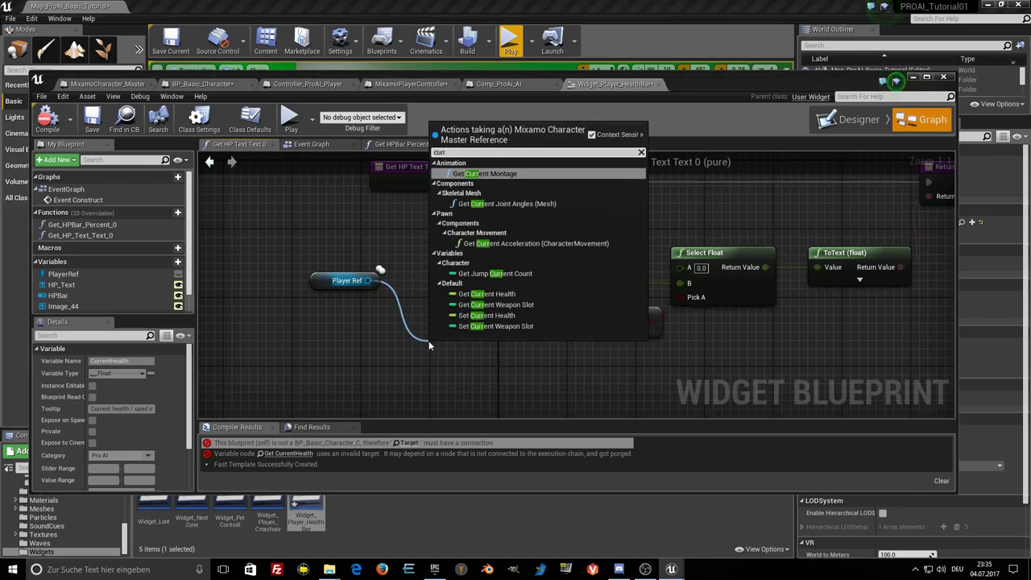
pyautogui.click(487, 294)
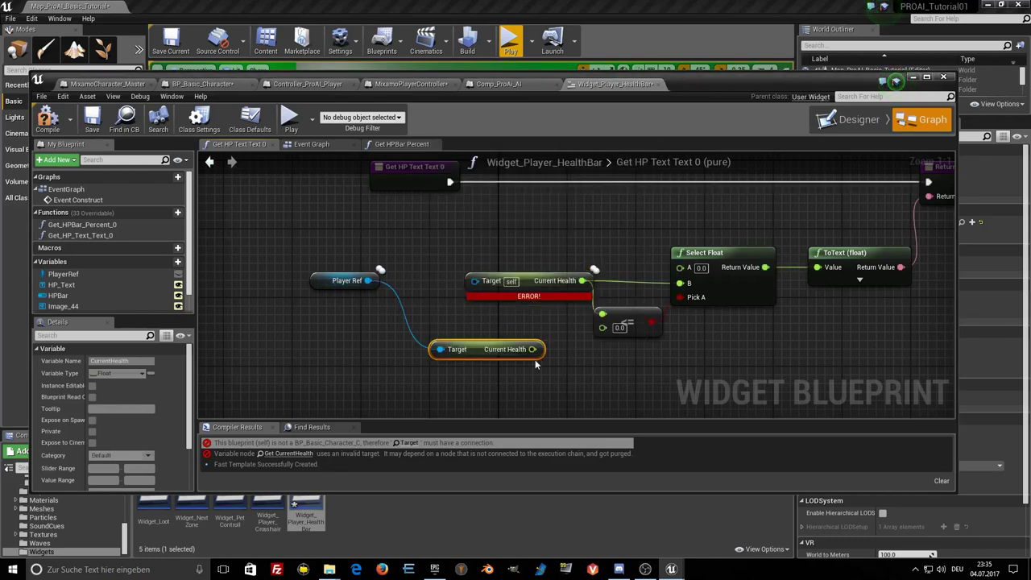
pyautogui.moveTo(532, 349); pyautogui.dragTo(602, 314)
pyautogui.moveTo(532, 348); pyautogui.dragTo(679, 282)
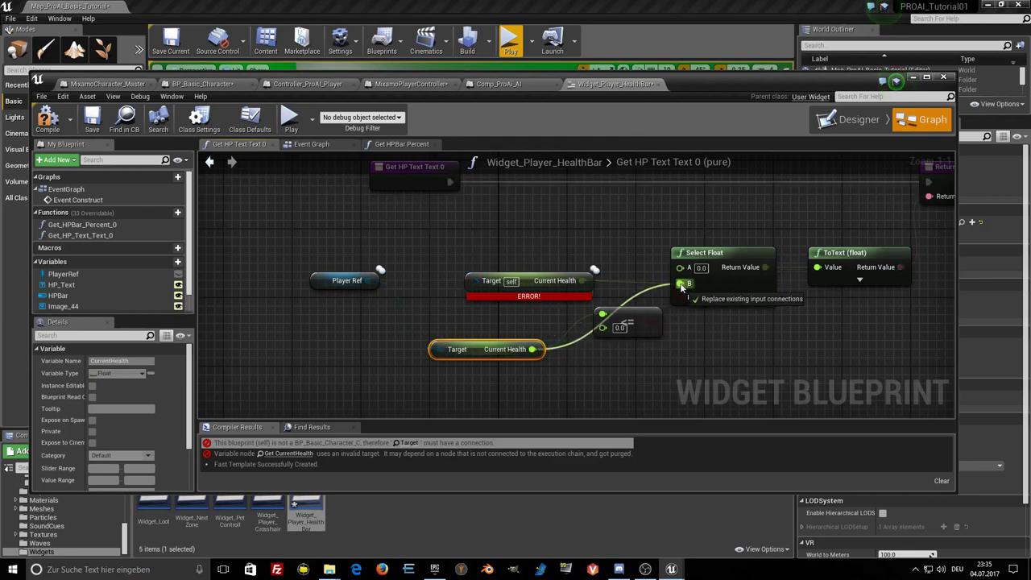
# Delete the broken Current Health getter, then recompile and save the health bar widget.
pyautogui.click(537, 282)
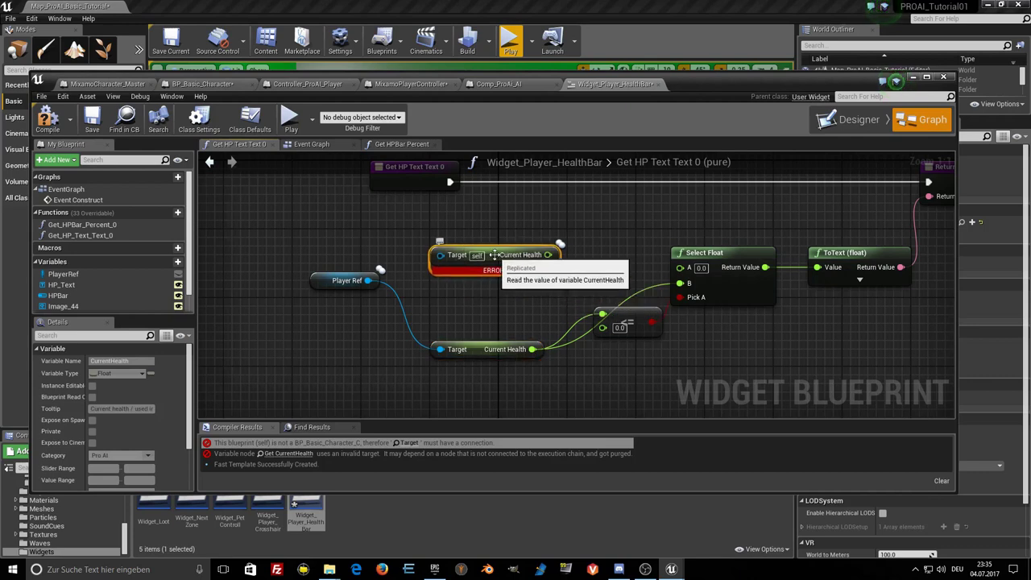
pyautogui.press('Delete')
pyautogui.moveTo(481, 355); pyautogui.dragTo(499, 286)
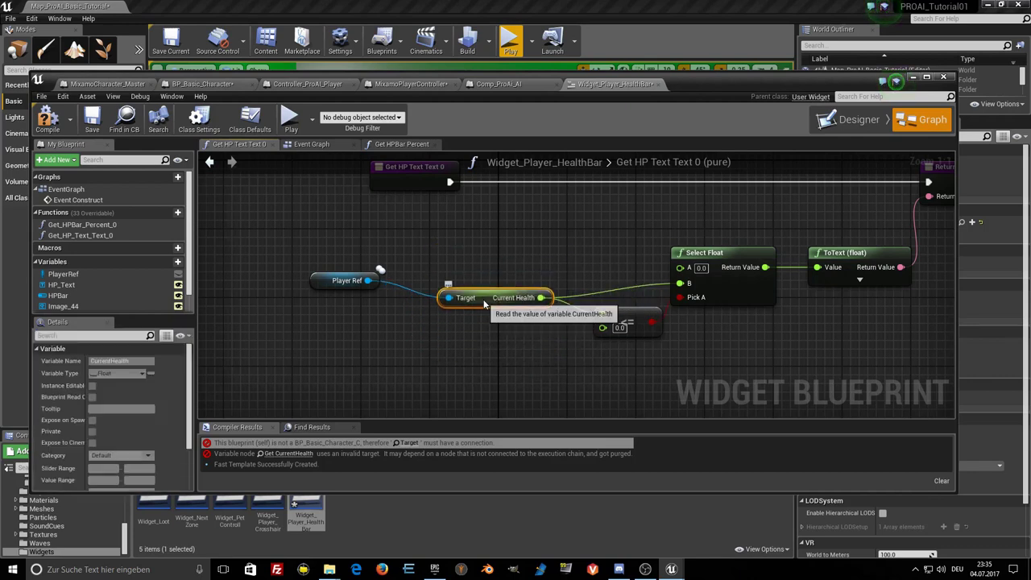
pyautogui.click(48, 120)
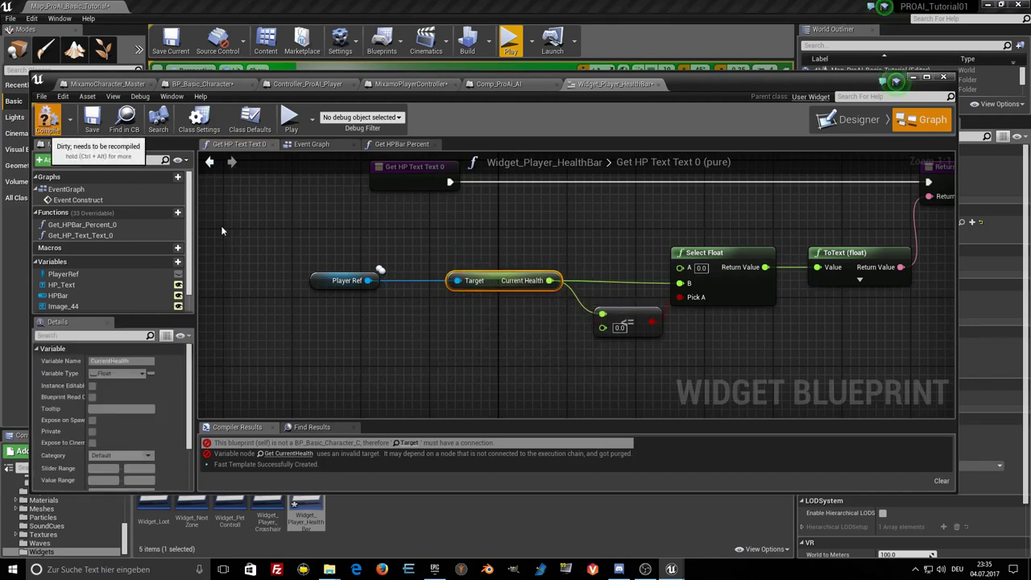
pyautogui.click(94, 124)
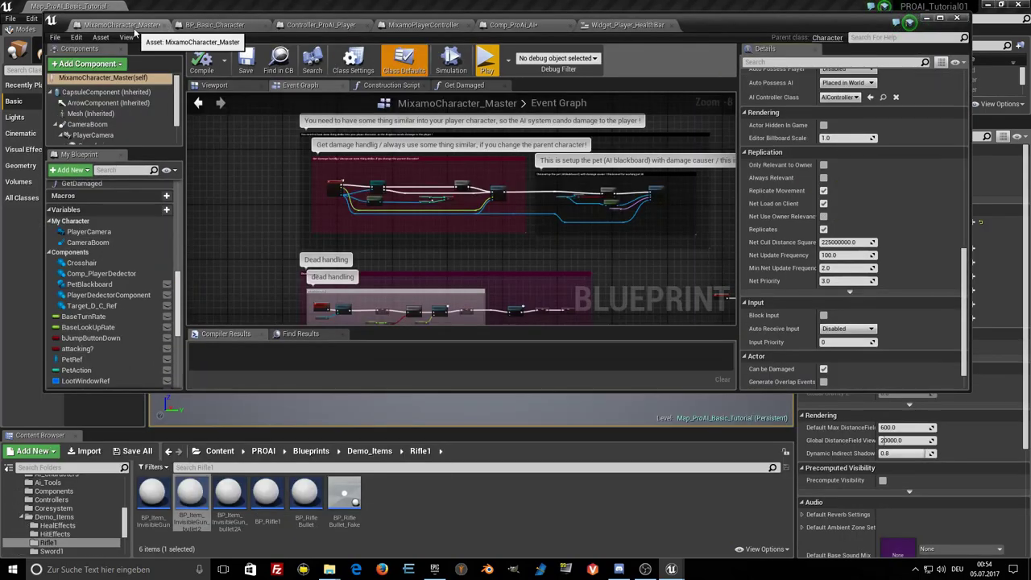
# Enable Net Use Owner Relevancy to match BP_Basic_Character, then save MixamoCharacter_Master.
pyautogui.click(205, 27)
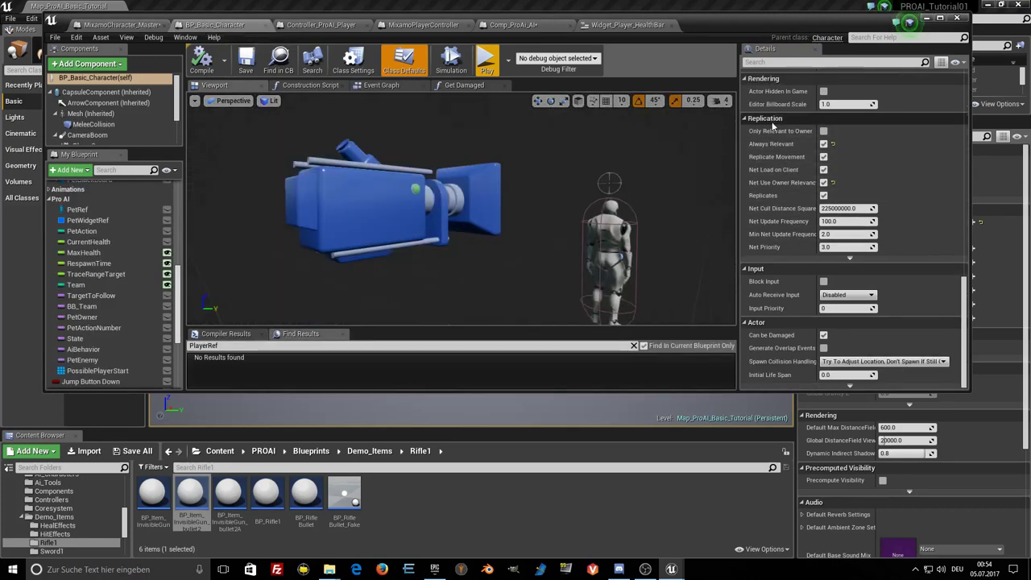
pyautogui.click(138, 29)
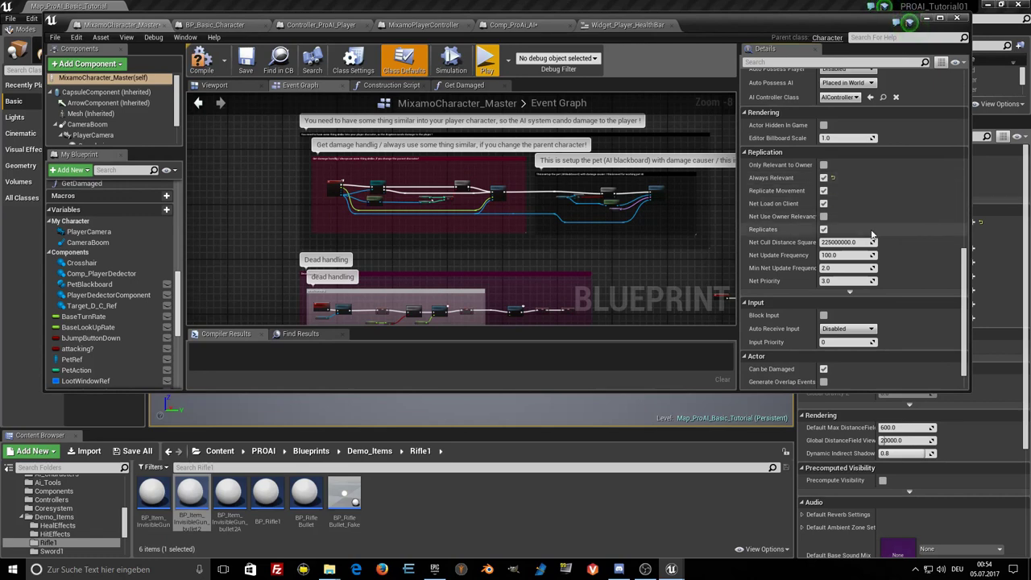
pyautogui.click(823, 216)
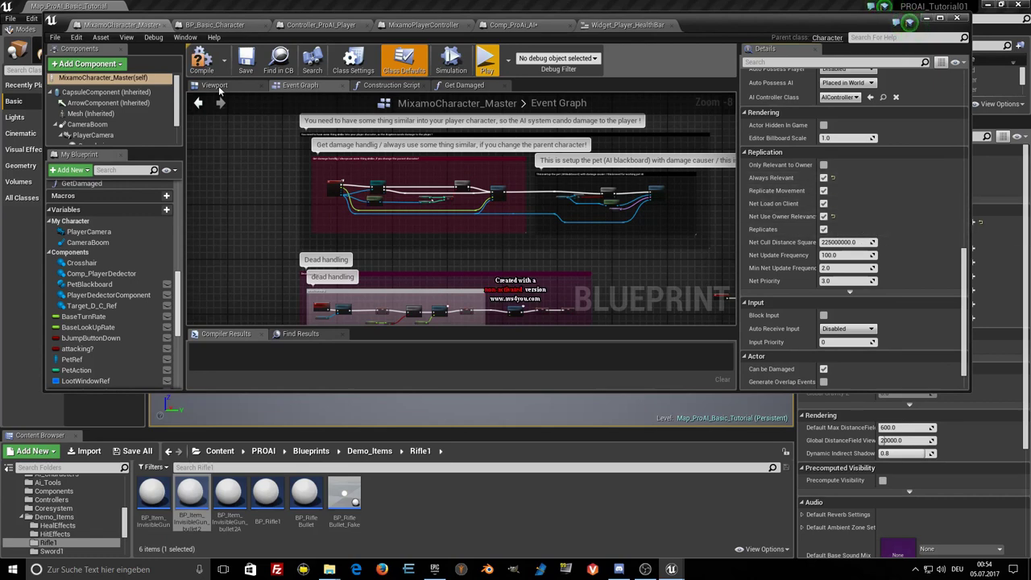
pyautogui.click(205, 25)
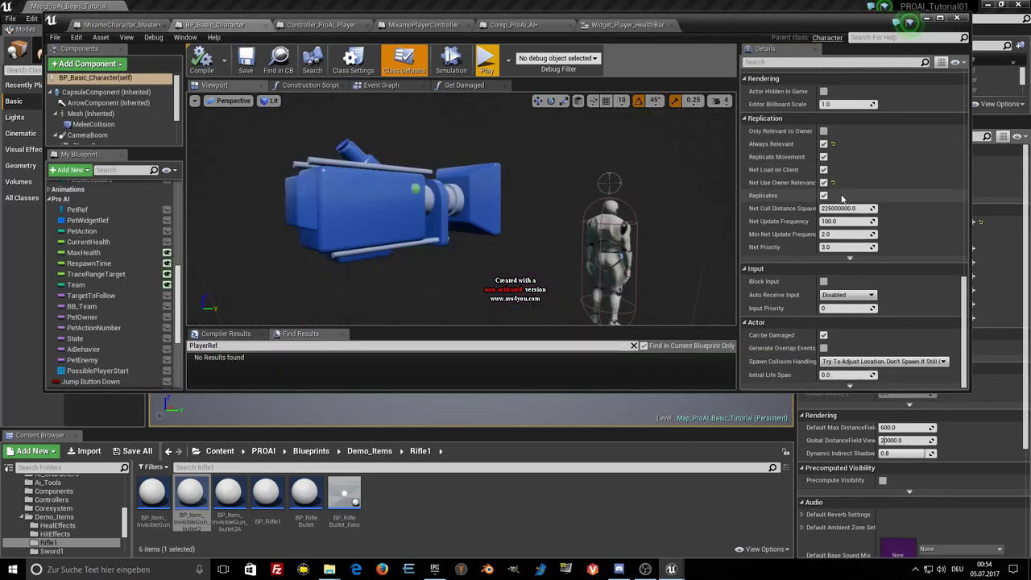
pyautogui.click(121, 25)
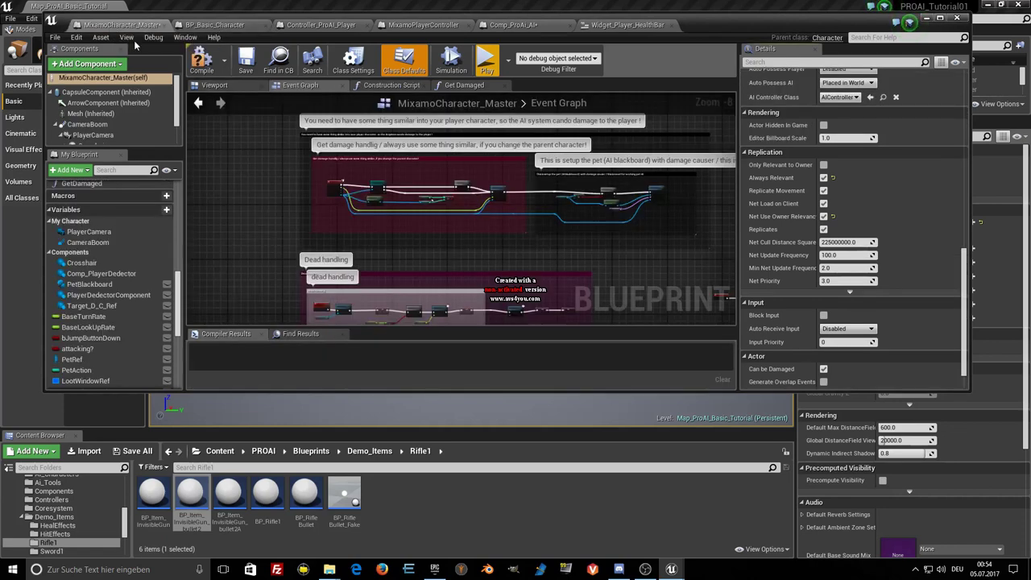
pyautogui.click(246, 61)
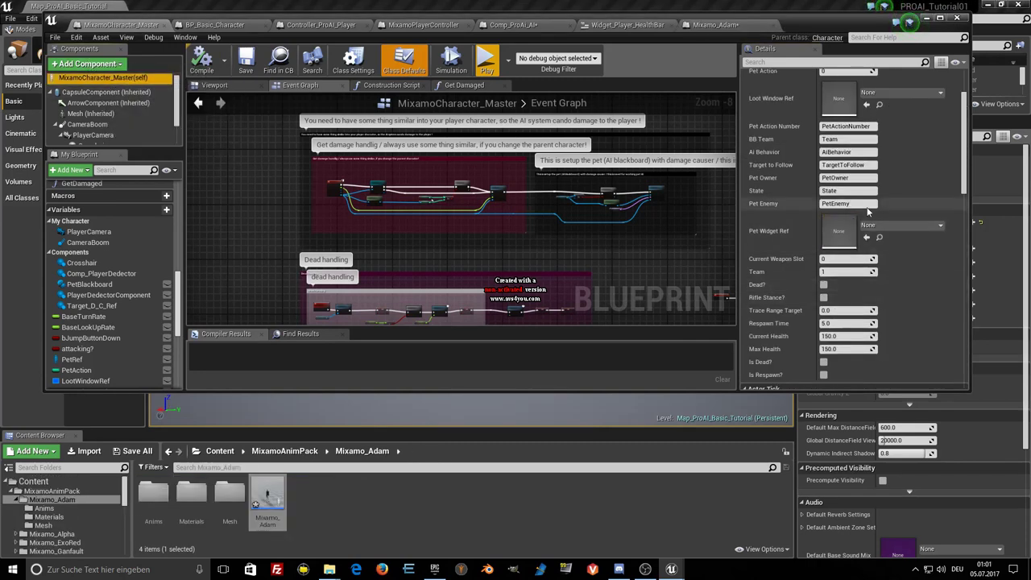
# Set MixamoCharacter_Master's Trace Range Target default to 500.0.
pyautogui.scroll(2, 870, 208)
pyautogui.scroll(-3, 870, 208)
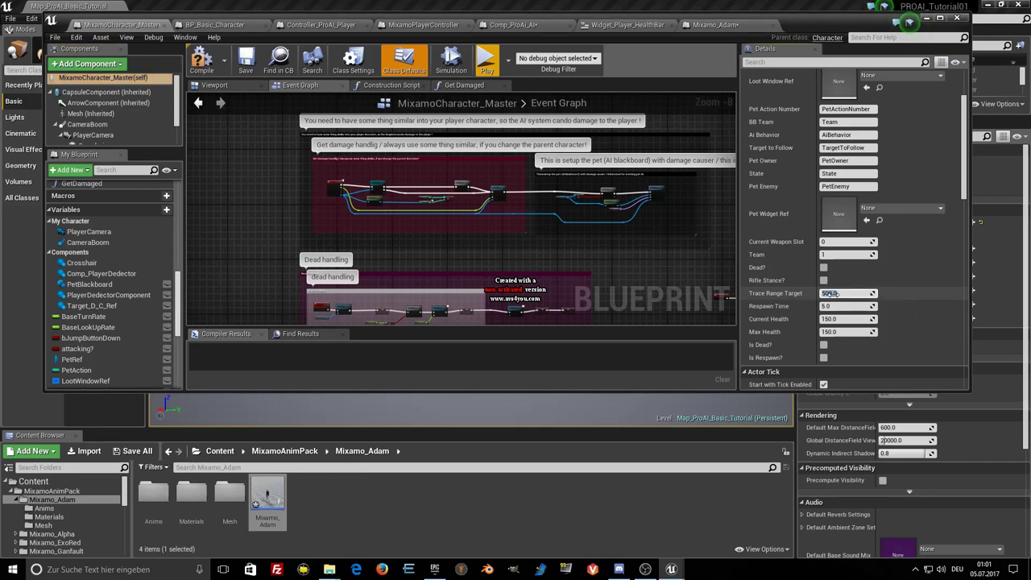
pyautogui.click(833, 294)
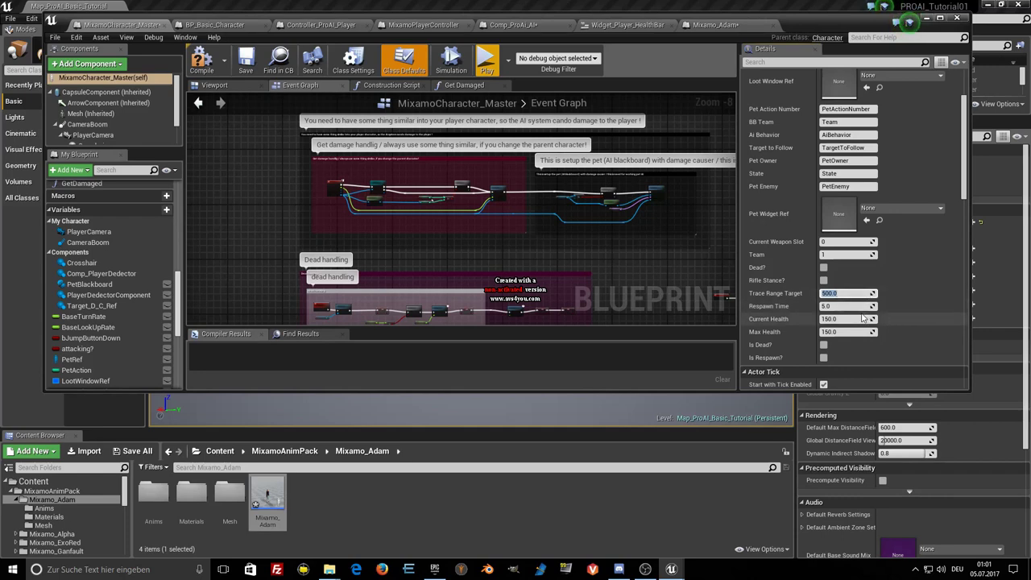
pyautogui.press('Return')
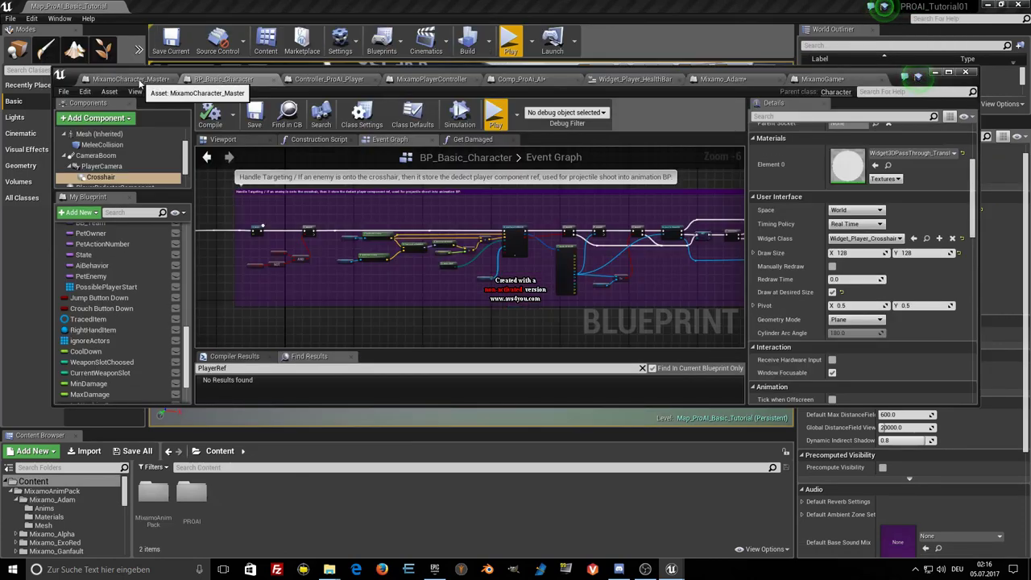
pyautogui.click(139, 80)
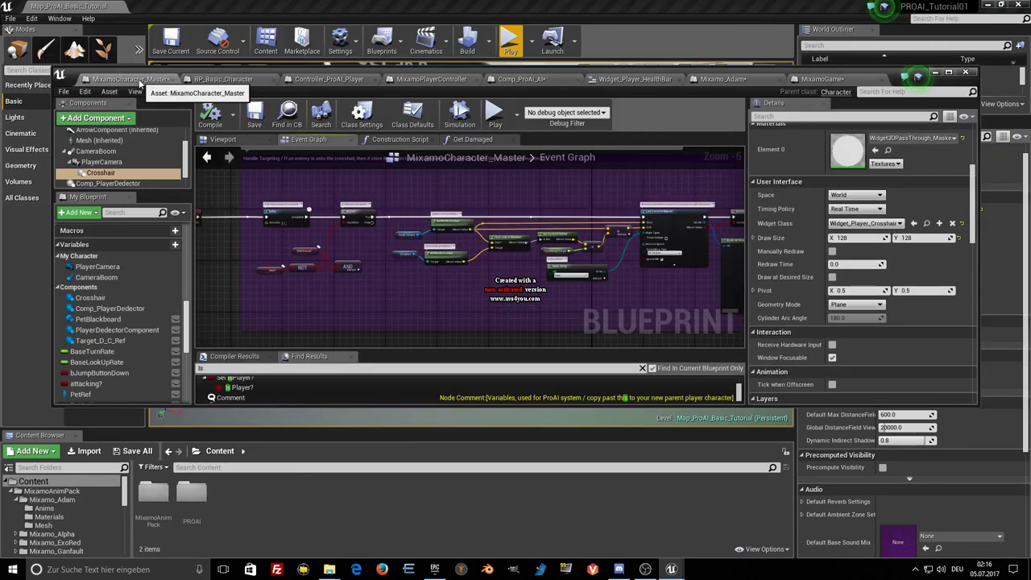
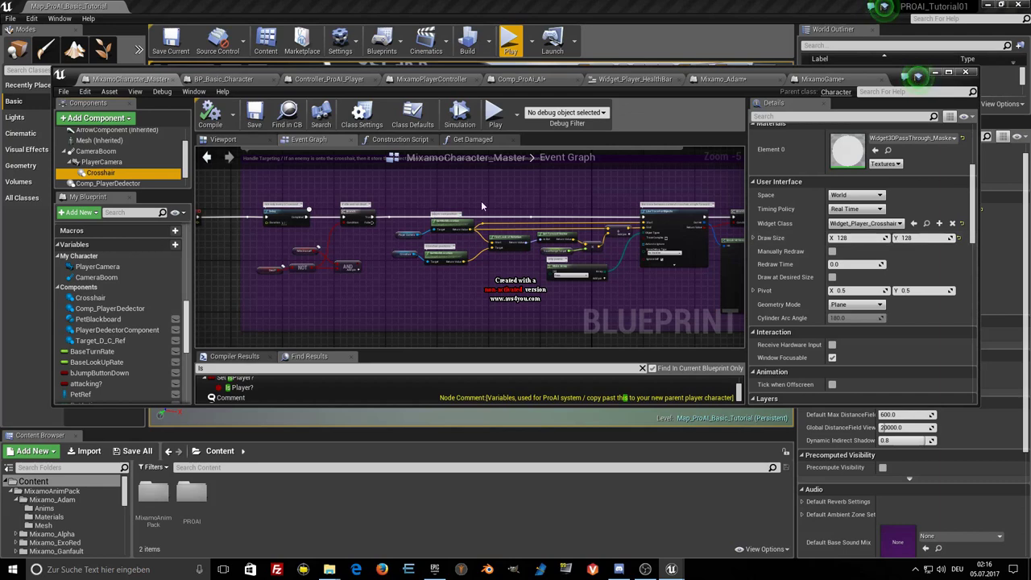
# In the Viewport preview, drag the Crosshair component up above the character capsule.
pyautogui.click(223, 139)
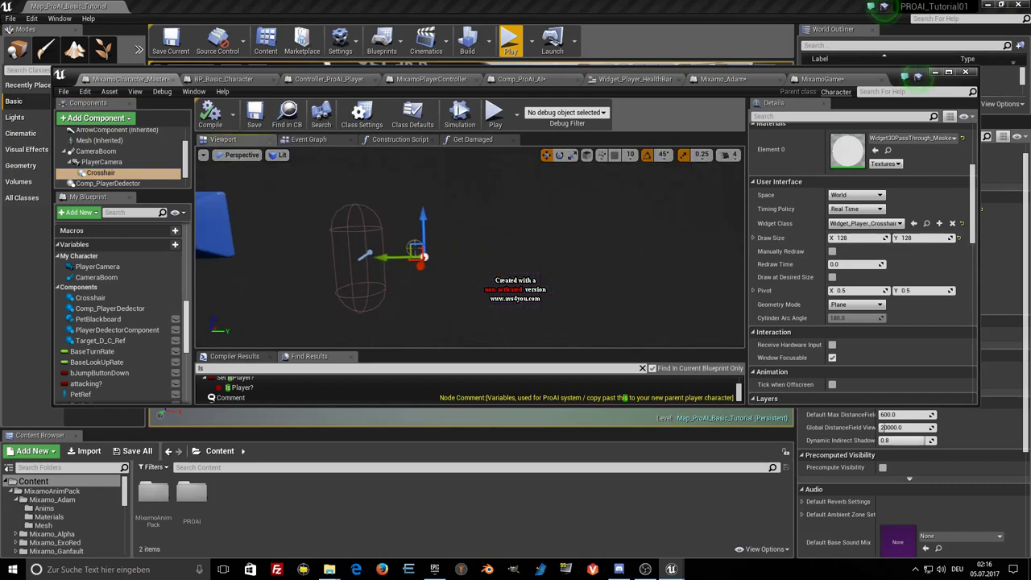
pyautogui.moveTo(384, 258); pyautogui.dragTo(330, 260)
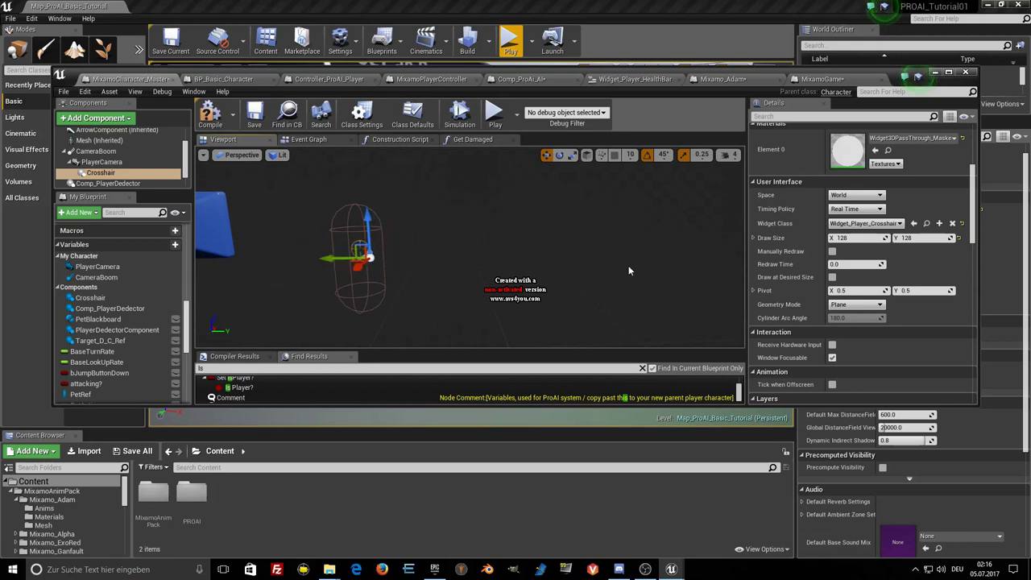
pyautogui.scroll(5, 820, 251)
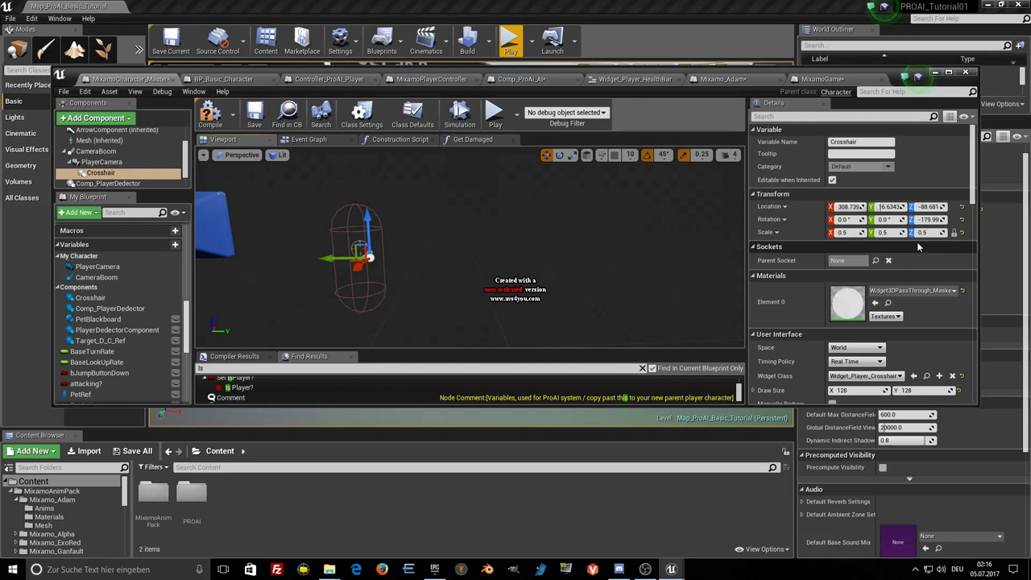
pyautogui.moveTo(386, 281); pyautogui.dragTo(386, 281, button='right')
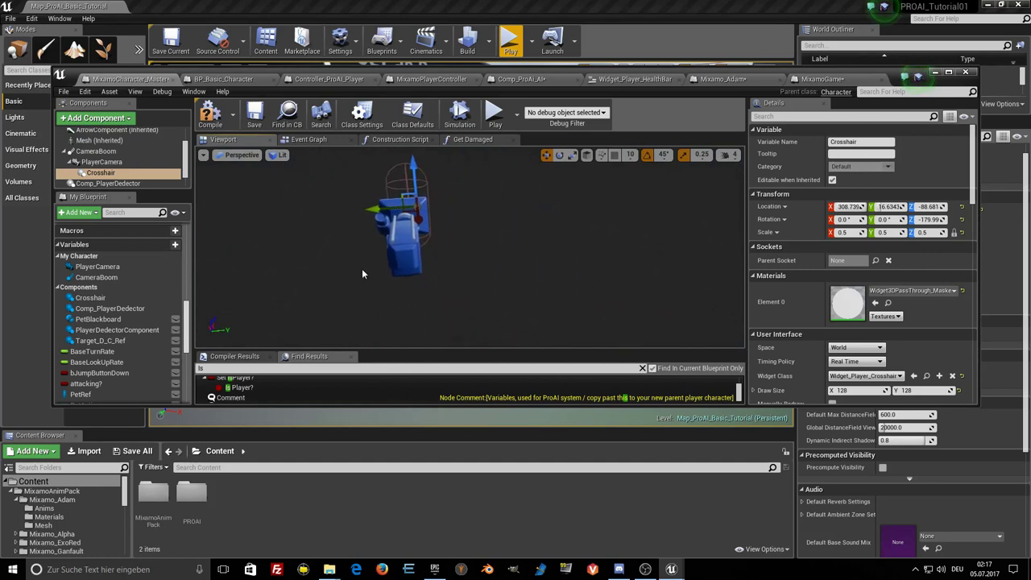
pyautogui.moveTo(441, 252); pyautogui.dragTo(441, 252, button='right')
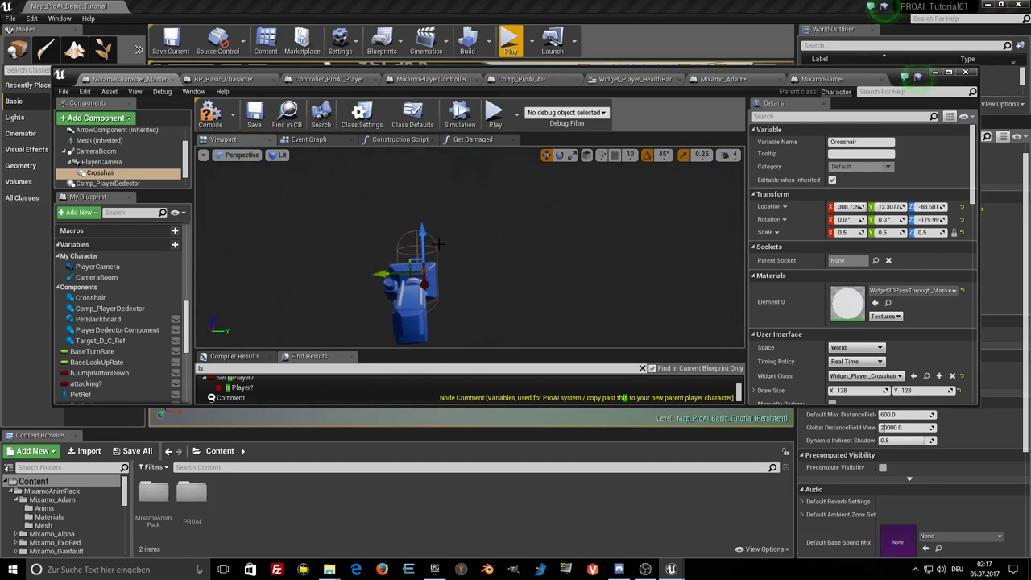
pyautogui.moveTo(421, 233); pyautogui.dragTo(420, 182)
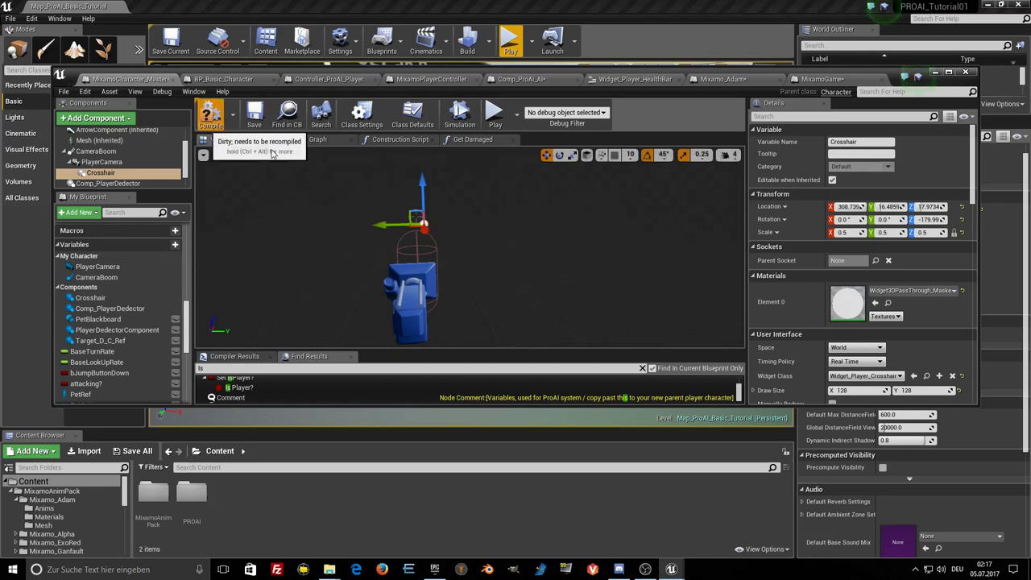
# Compile and save the MixamoCharacter_Master blueprint.
pyautogui.click(210, 116)
pyautogui.click(254, 115)
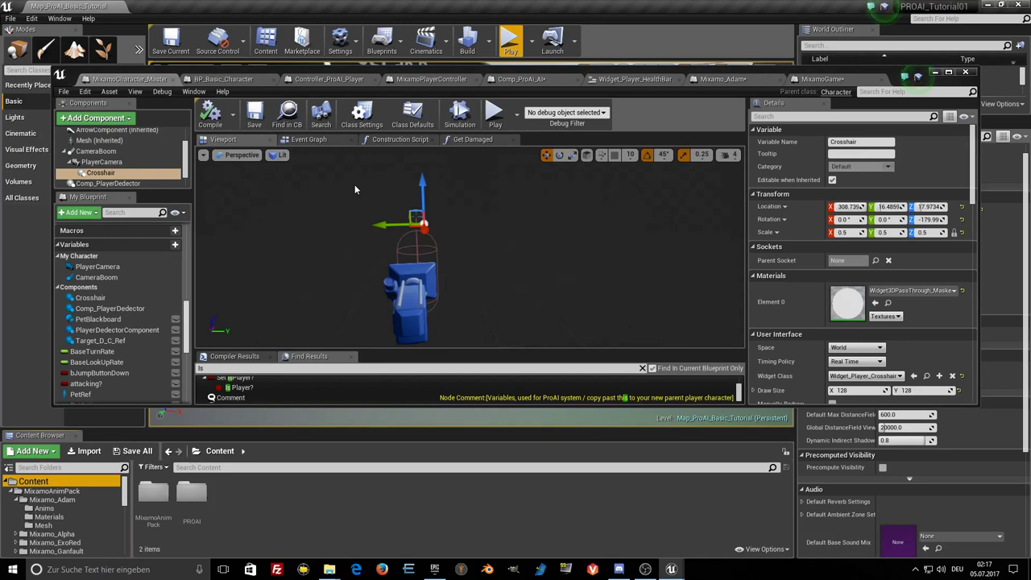
pyautogui.click(255, 116)
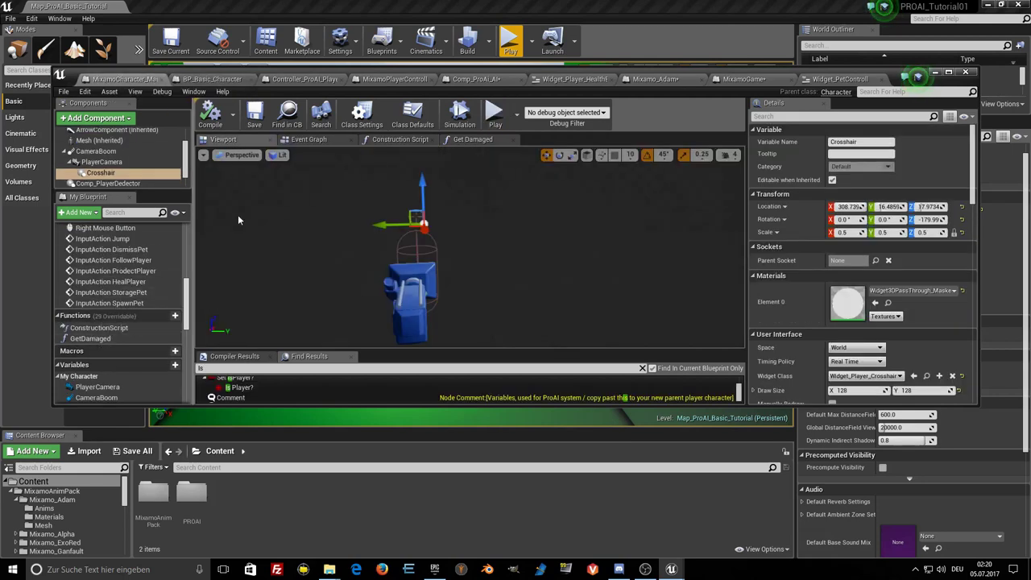
pyautogui.click(368, 123)
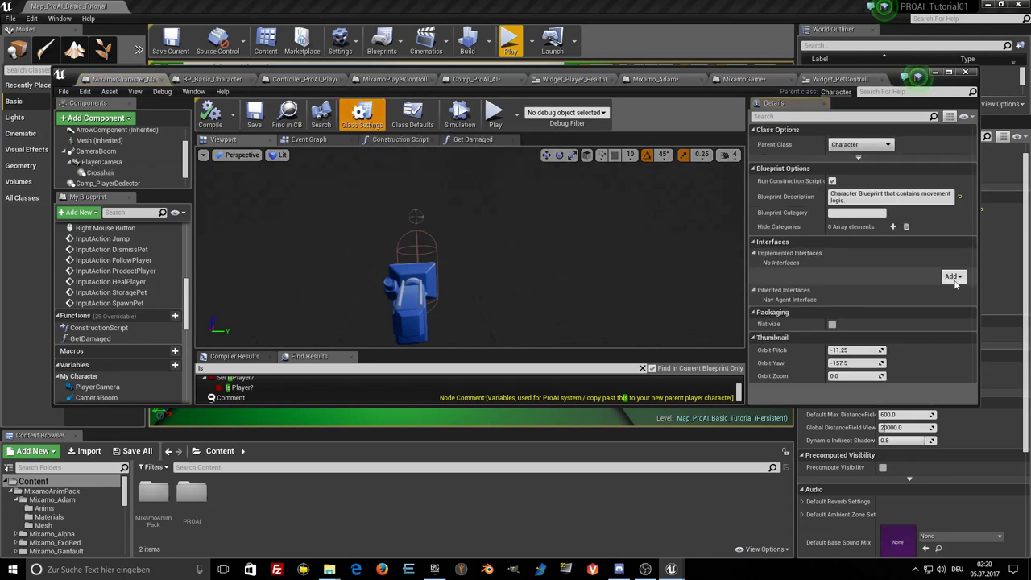
# Add IF_ProAI_Player_Info to the implemented interfaces and save the blueprint.
pyautogui.click(953, 277)
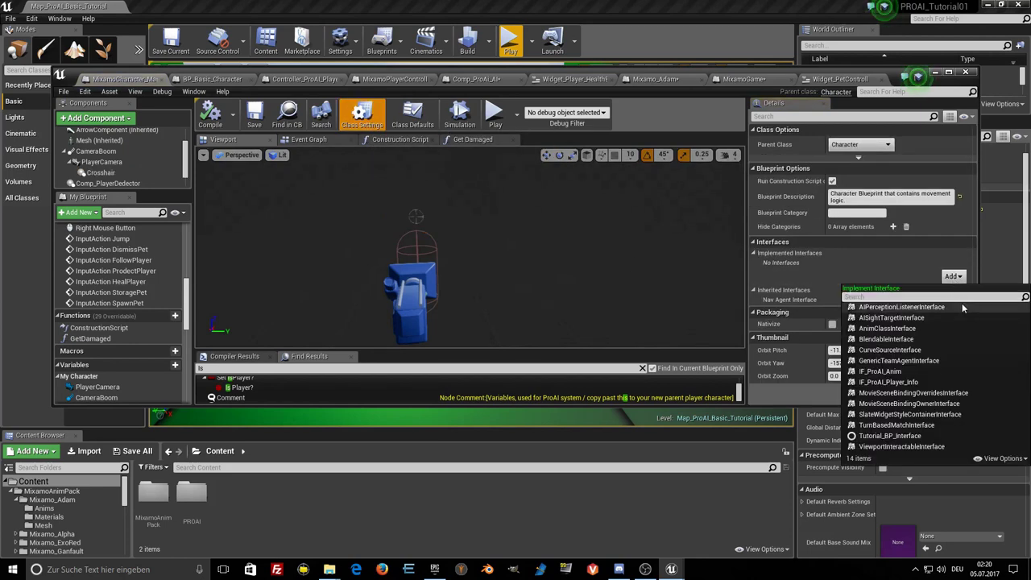
pyautogui.click(882, 383)
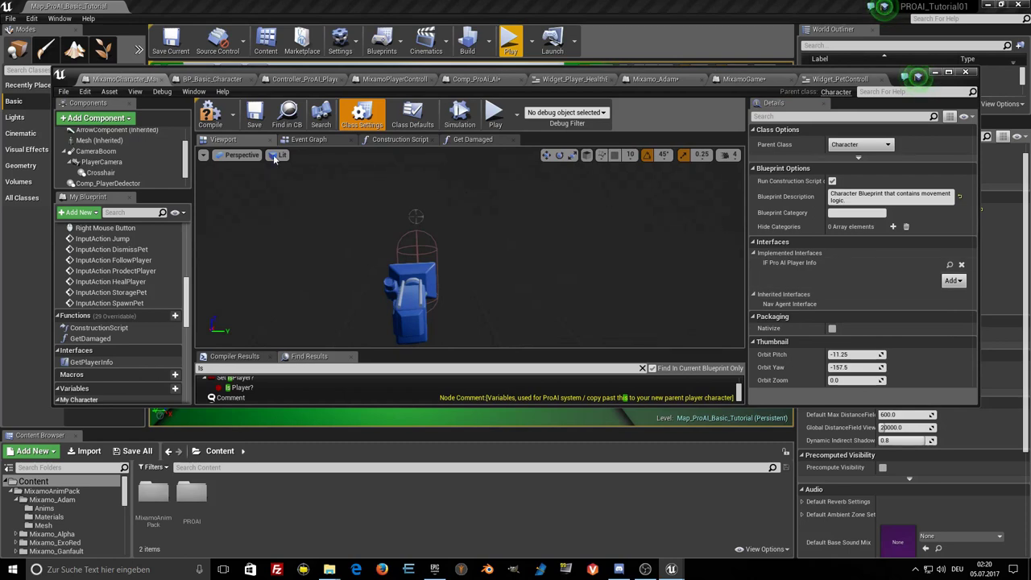
pyautogui.click(257, 120)
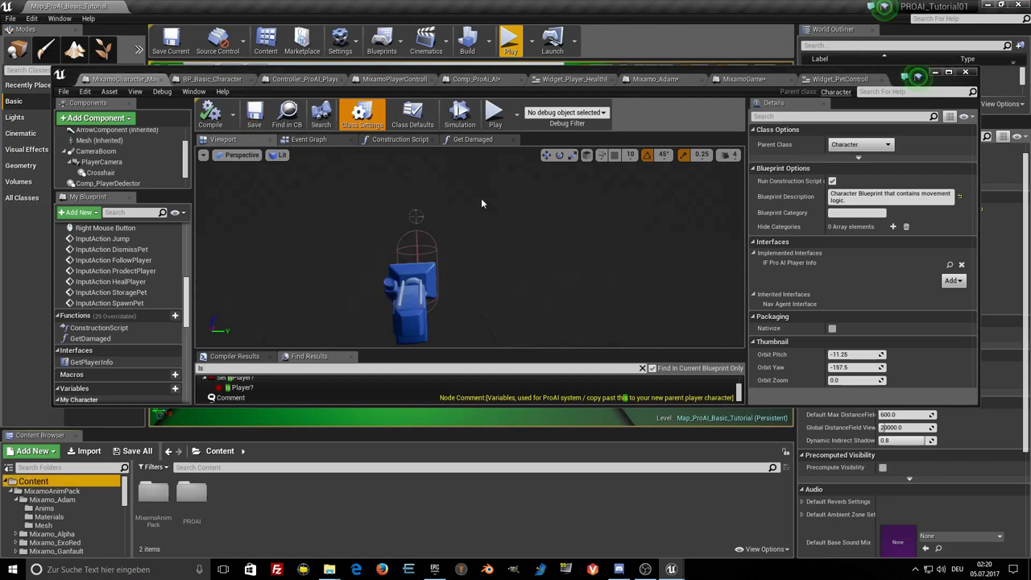
# Review BP_Basic_Character's GetPlayerInfo graph, then open MixamoCharacter_Master's GetPlayerInfo function.
pyautogui.click(212, 79)
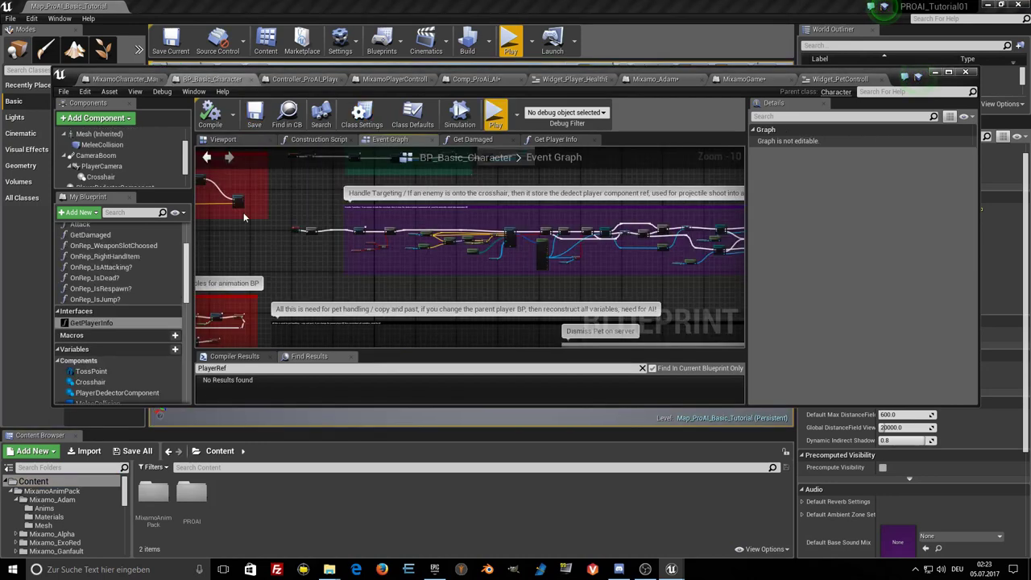
pyautogui.doubleClick(91, 322)
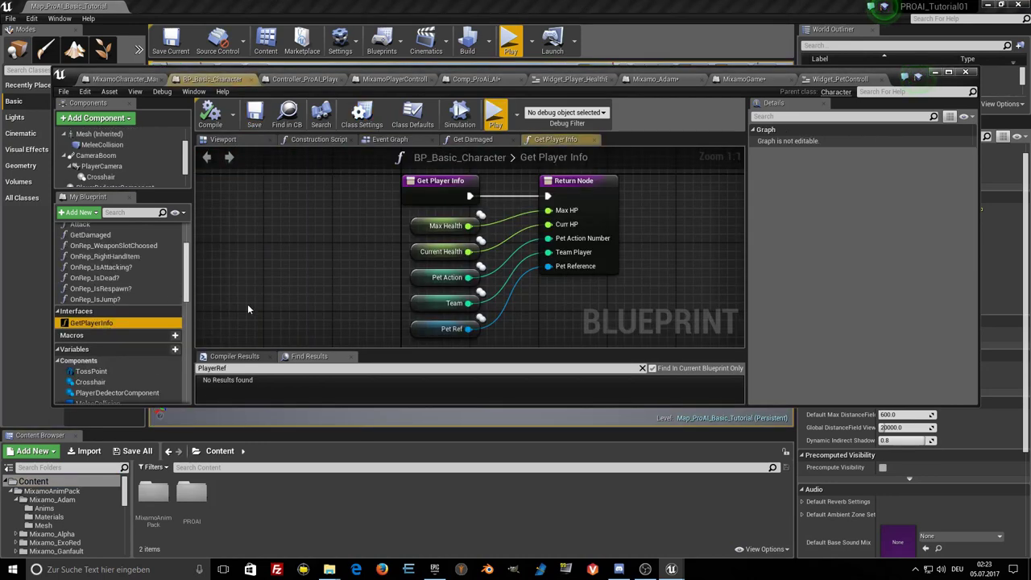
pyautogui.scroll(-1, 273, 285)
pyautogui.scroll(-1, 222, 264)
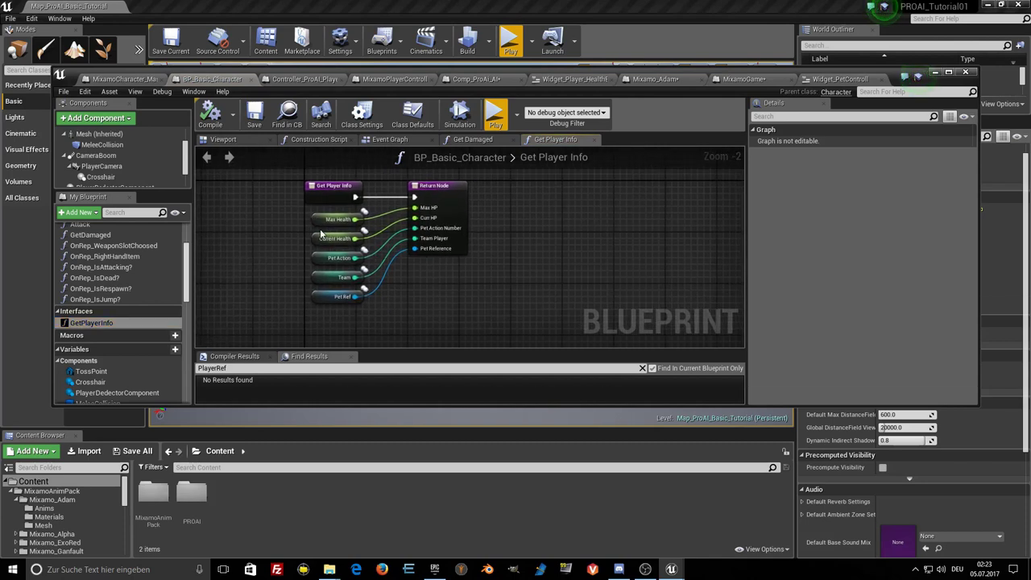
pyautogui.click(109, 80)
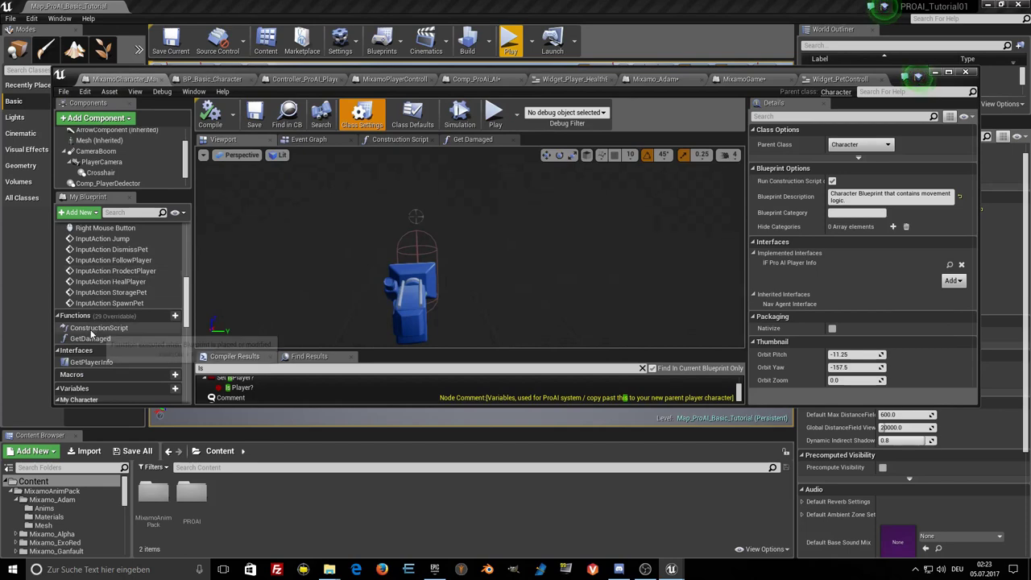
pyautogui.doubleClick(91, 361)
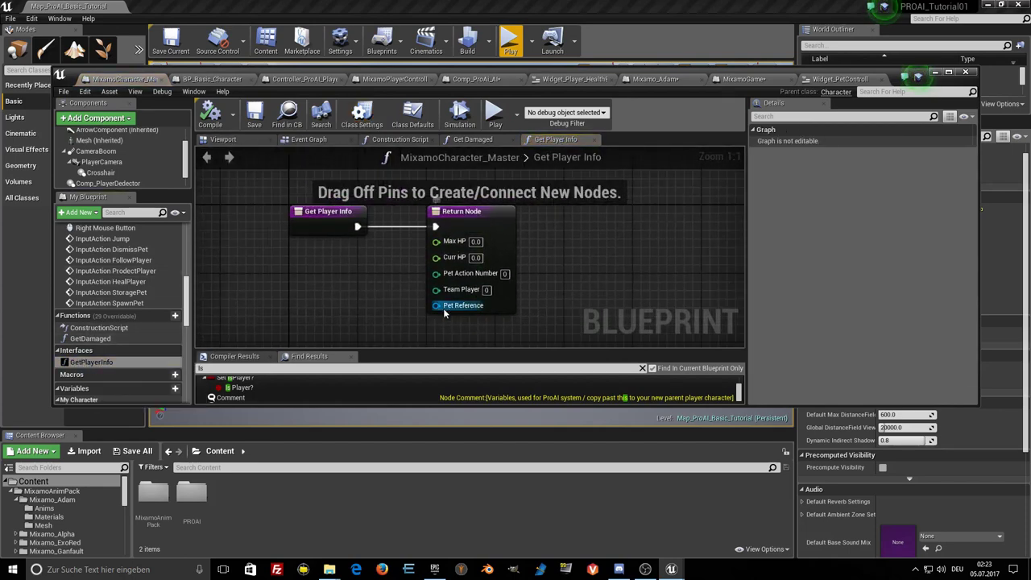
# Wire MaxHealth and CurrentHealth getters into the Max HP and Curr HP return values.
pyautogui.scroll(-3, 152, 298)
pyautogui.scroll(-3, 151, 298)
pyautogui.scroll(-3, 151, 300)
pyautogui.scroll(-2, 150, 302)
pyautogui.scroll(2, 151, 302)
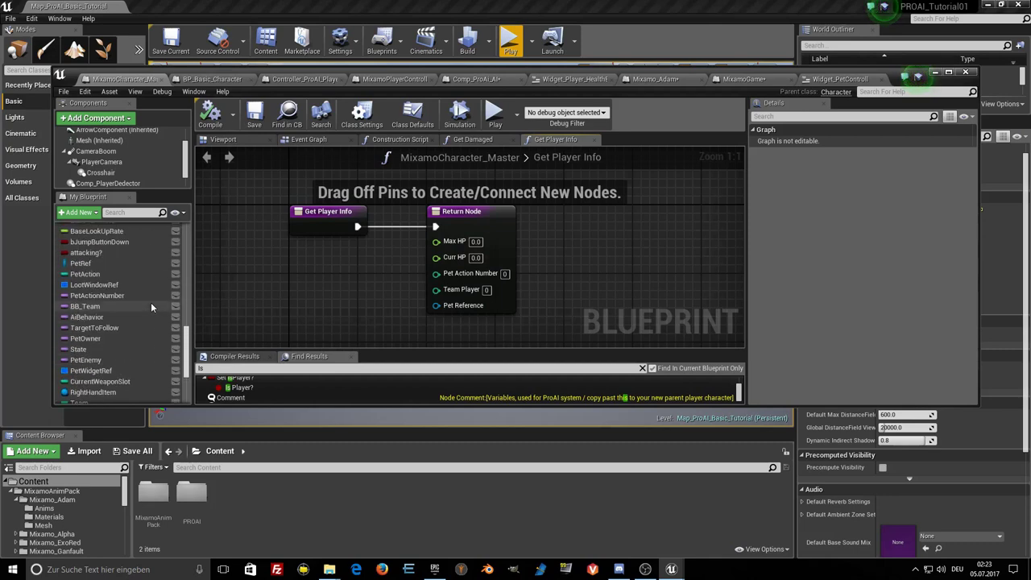
pyautogui.scroll(1, 151, 302)
pyautogui.scroll(1, 151, 302)
pyautogui.scroll(-3, 151, 302)
pyautogui.scroll(-3, 151, 302)
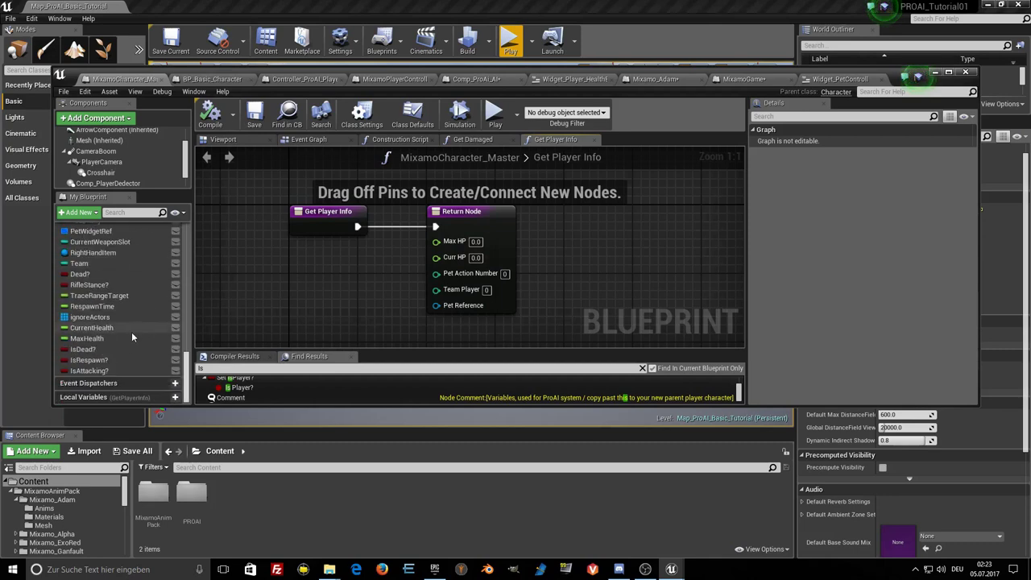
pyautogui.moveTo(87, 339)
pyautogui.mouseDown()
pyautogui.moveTo(324, 251)
pyautogui.moveTo(436, 241)
pyautogui.mouseUp()
pyautogui.click(335, 264)
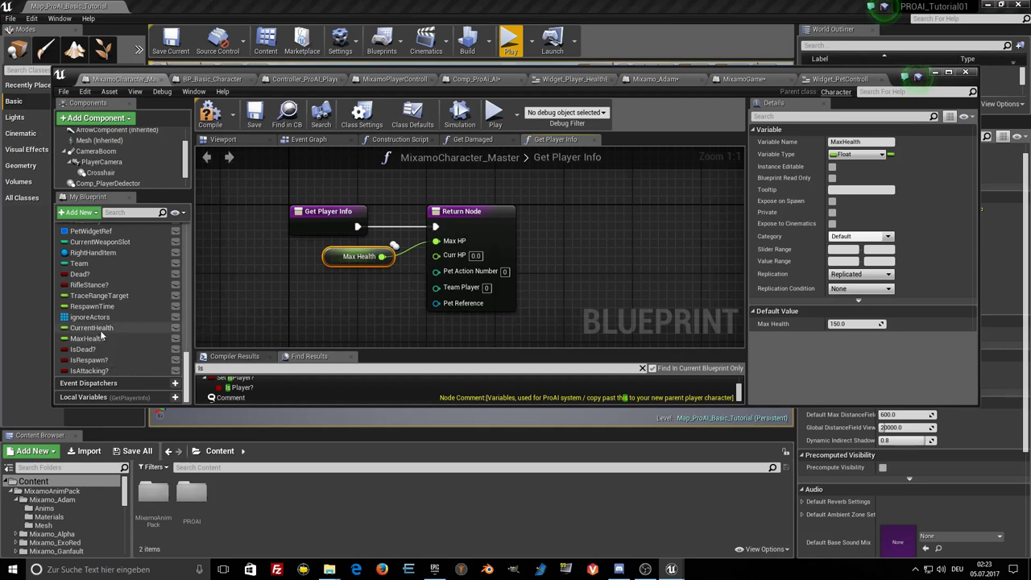
pyautogui.moveTo(100, 328); pyautogui.dragTo(329, 279)
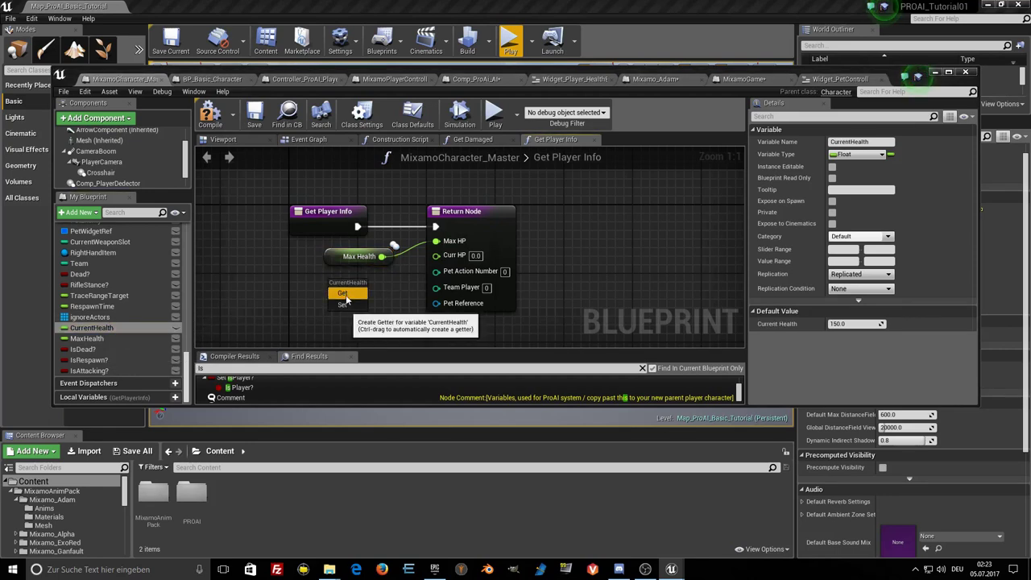
pyautogui.click(344, 294)
pyautogui.moveTo(392, 291); pyautogui.dragTo(436, 254)
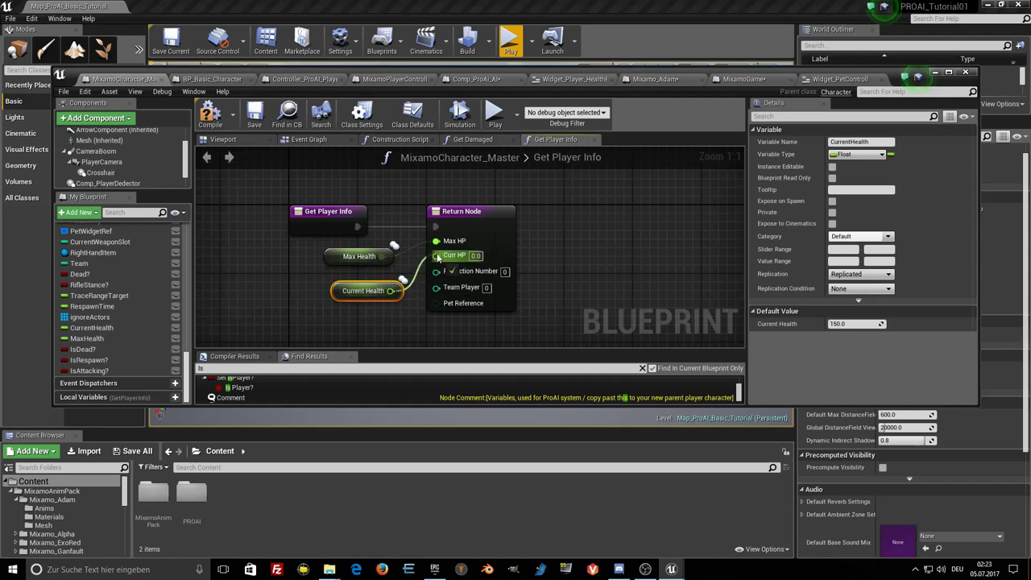
pyautogui.moveTo(341, 291); pyautogui.dragTo(326, 287)
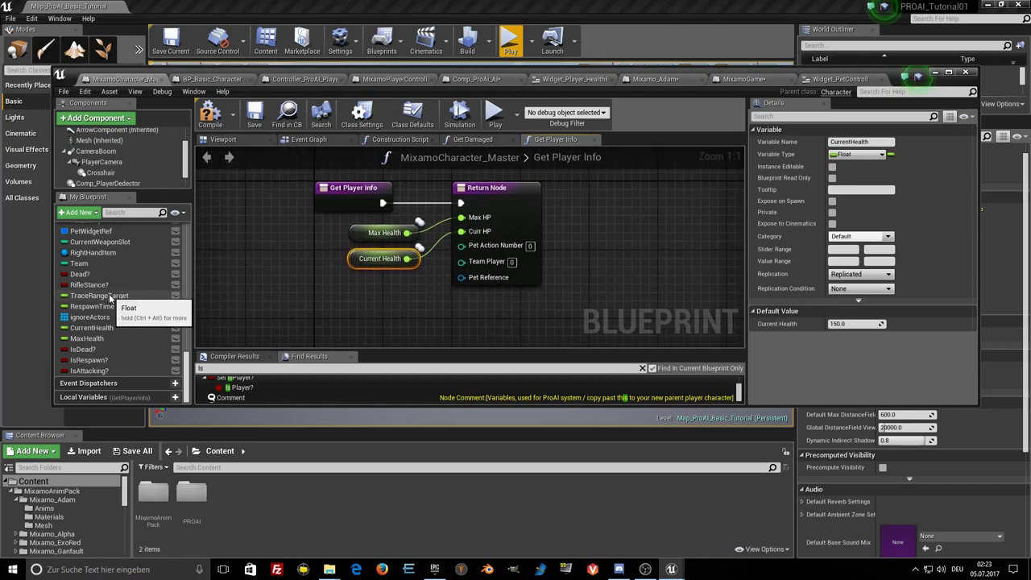
# Add a Team getter and wire a PetRef getter into the Pet Reference return value.
pyautogui.moveTo(88, 263)
pyautogui.mouseDown()
pyautogui.moveTo(341, 299)
pyautogui.moveTo(344, 311)
pyautogui.moveTo(402, 323)
pyautogui.moveTo(460, 261)
pyautogui.mouseUp()
pyautogui.click(378, 338)
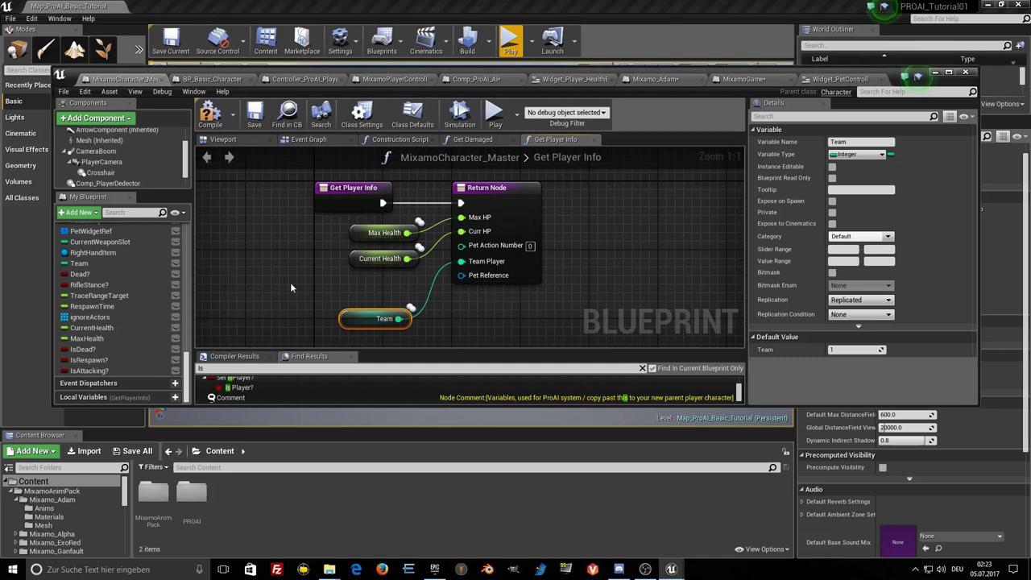
pyautogui.moveTo(305, 291); pyautogui.dragTo(308, 266, button='right')
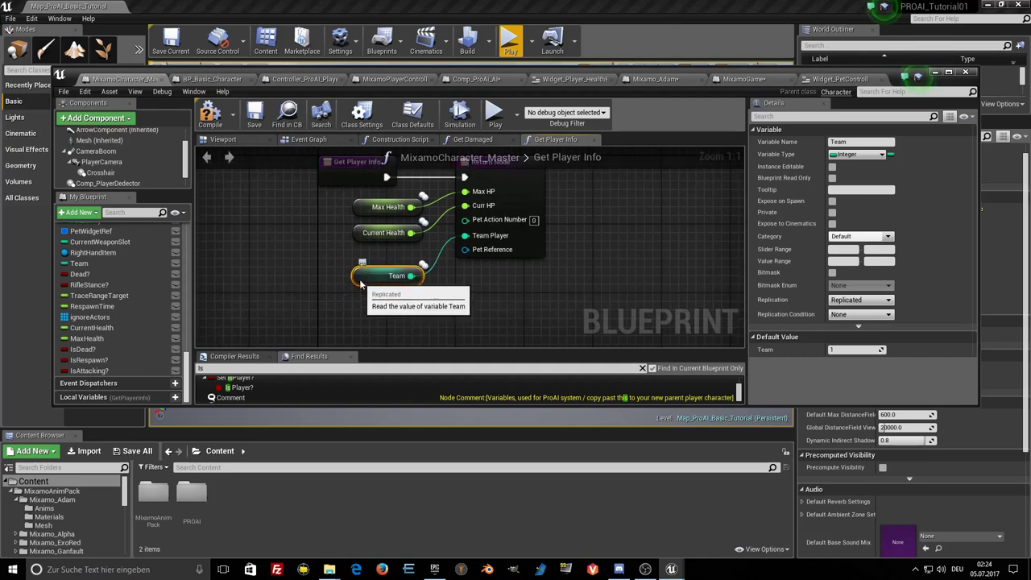
pyautogui.scroll(5, 113, 287)
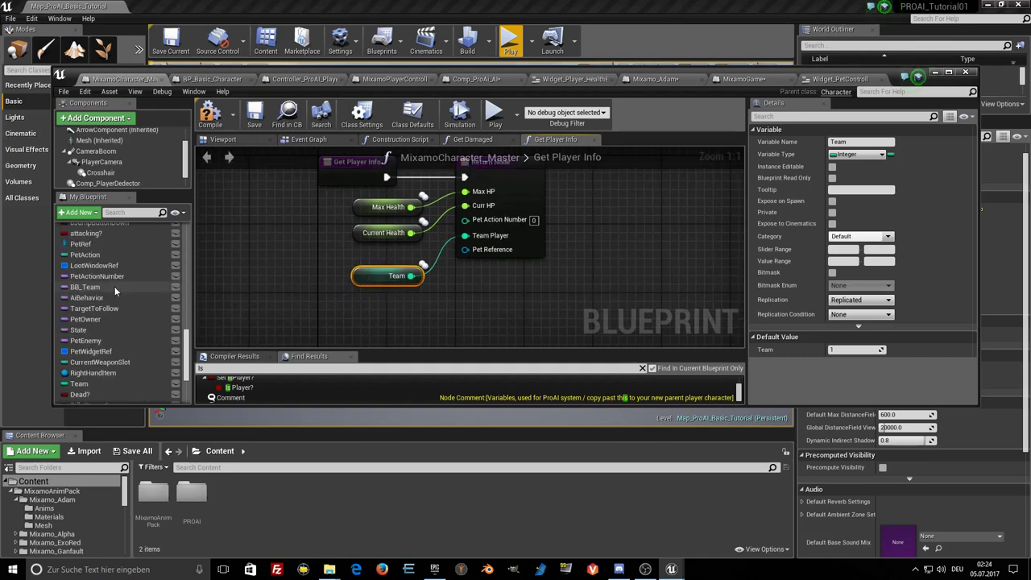
pyautogui.click(92, 245)
pyautogui.moveTo(90, 245)
pyautogui.mouseDown()
pyautogui.moveTo(344, 294)
pyautogui.moveTo(355, 309)
pyautogui.mouseUp()
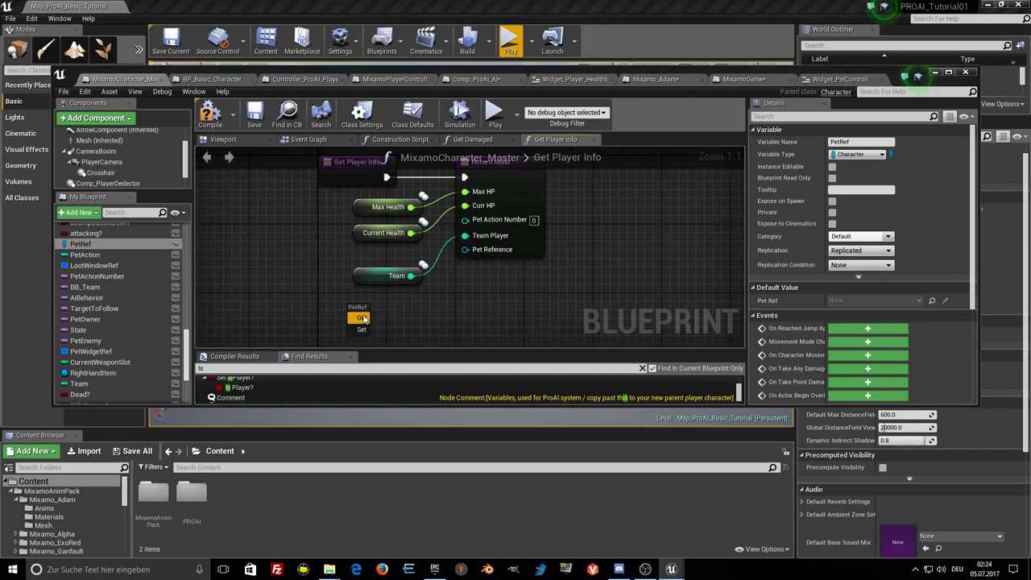
pyautogui.click(361, 315)
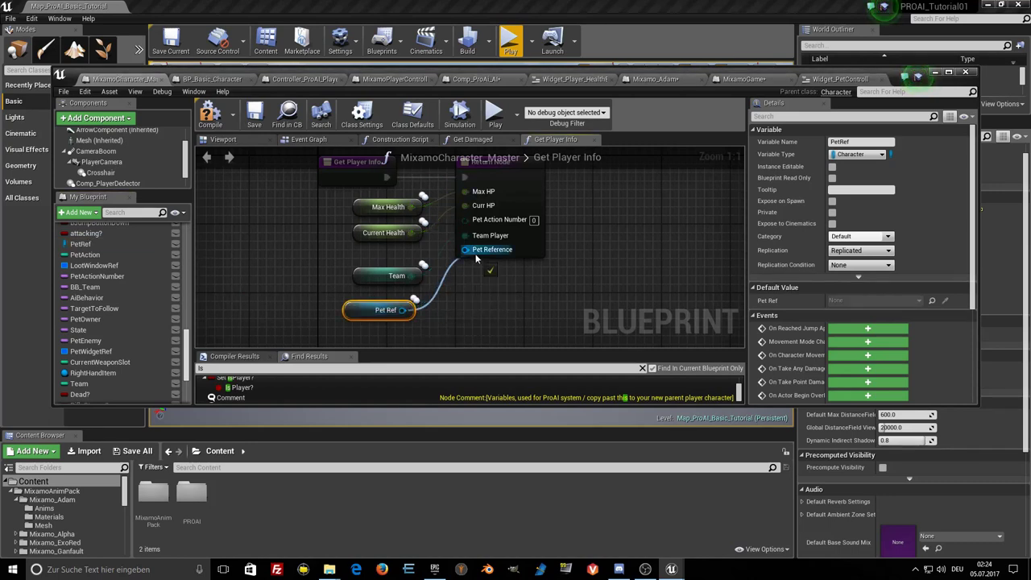
pyautogui.moveTo(402, 314); pyautogui.dragTo(465, 249)
pyautogui.moveTo(350, 311); pyautogui.dragTo(359, 311)
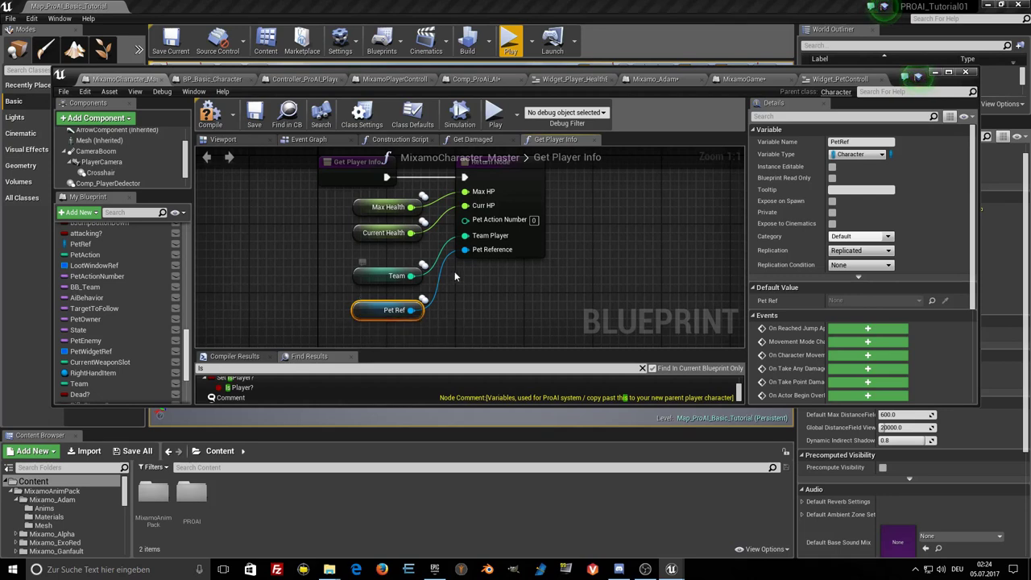
# Connect a PetAction getter to Pet Action Number and save the blueprint.
pyautogui.scroll(5, 119, 338)
pyautogui.scroll(-3, 119, 336)
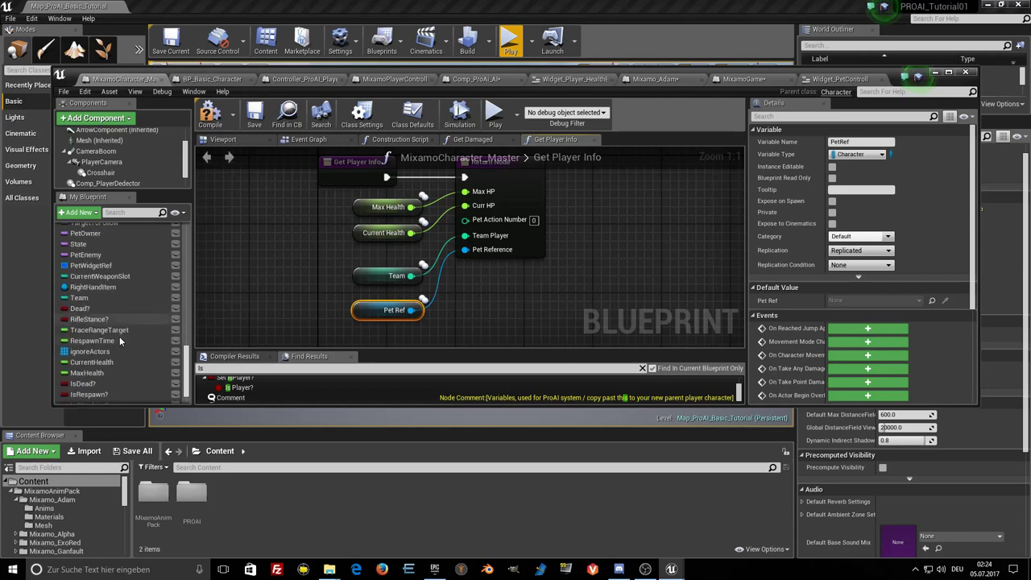
pyautogui.scroll(-5, 119, 336)
pyautogui.scroll(-5, 119, 336)
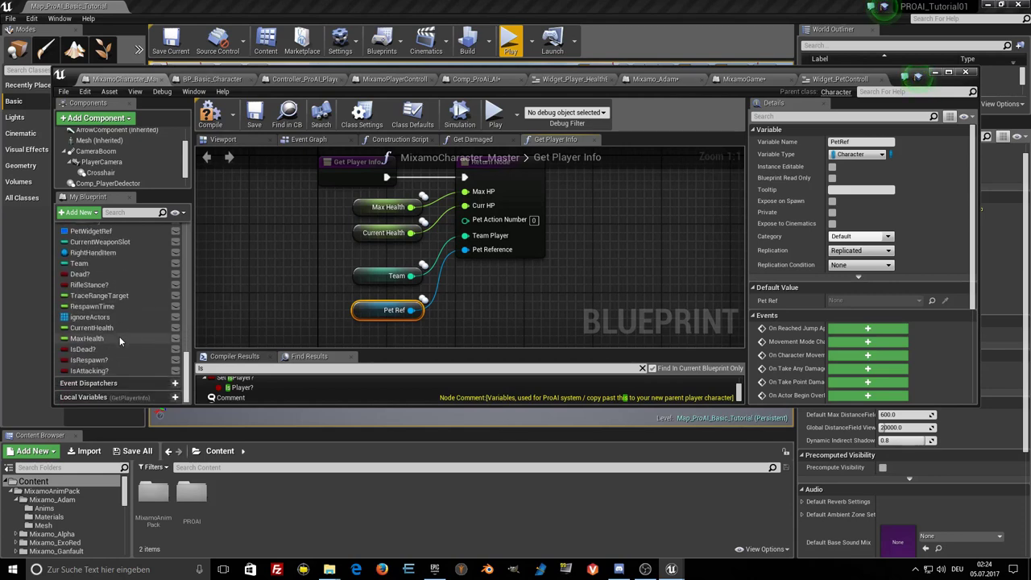
pyautogui.scroll(3, 120, 336)
pyautogui.scroll(3, 119, 335)
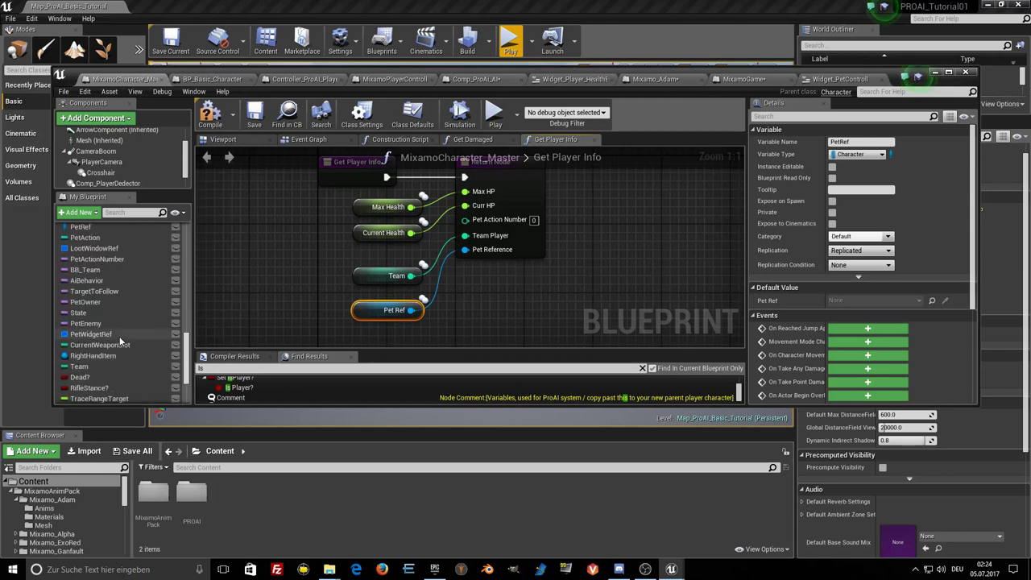
pyautogui.scroll(3, 123, 345)
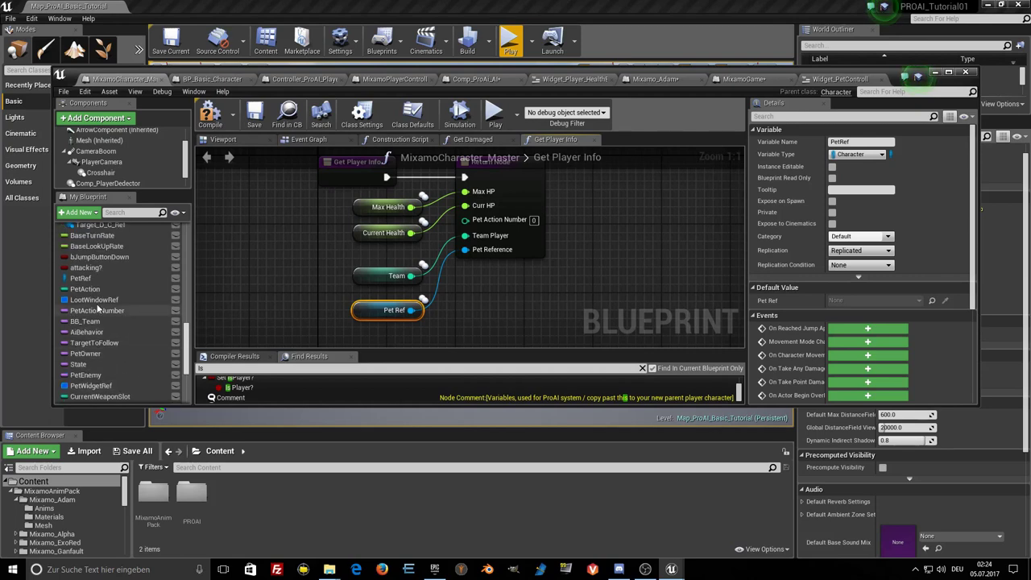
pyautogui.keyDown('alt'); pyautogui.moveTo(84, 288); pyautogui.dragTo(306, 269); pyautogui.keyUp('alt')
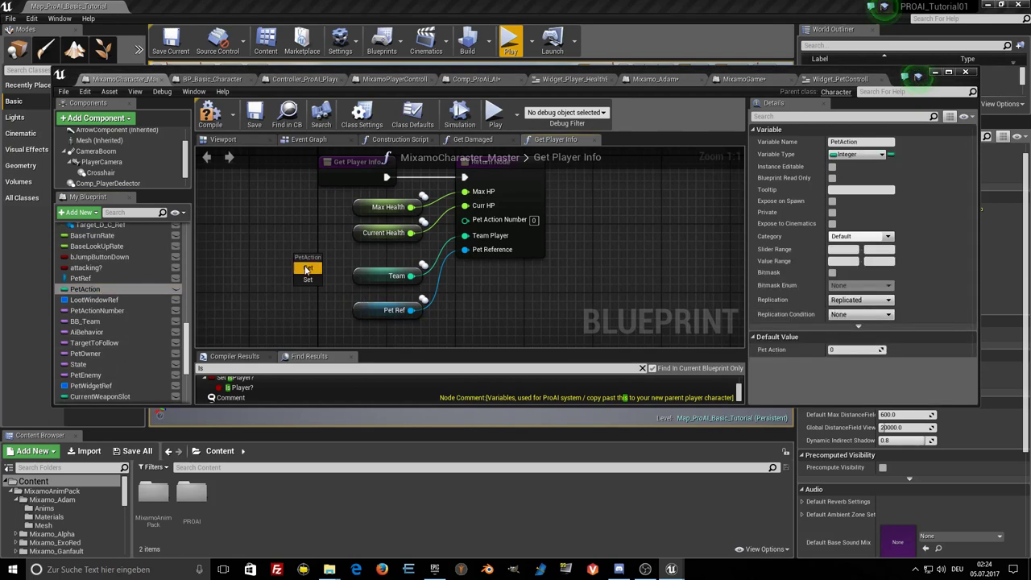
pyautogui.moveTo(352, 258); pyautogui.dragTo(471, 224)
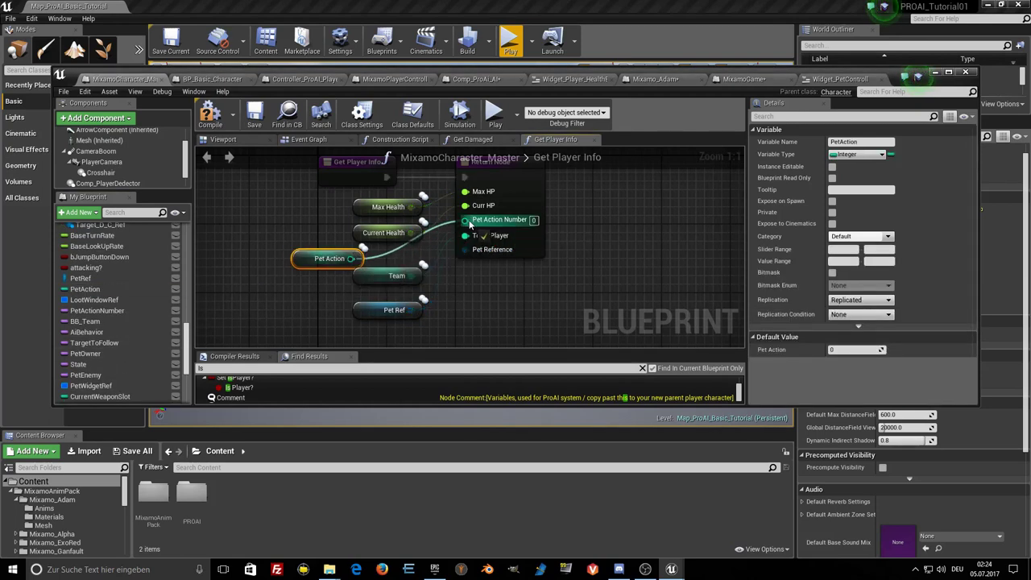
pyautogui.moveTo(362, 278); pyautogui.dragTo(363, 287)
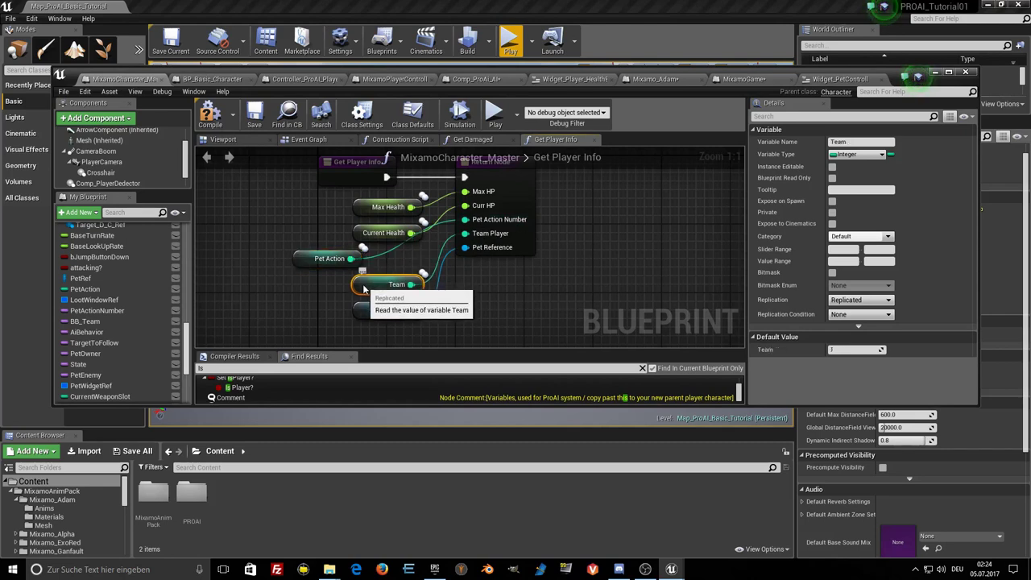
pyautogui.moveTo(300, 258); pyautogui.dragTo(360, 258)
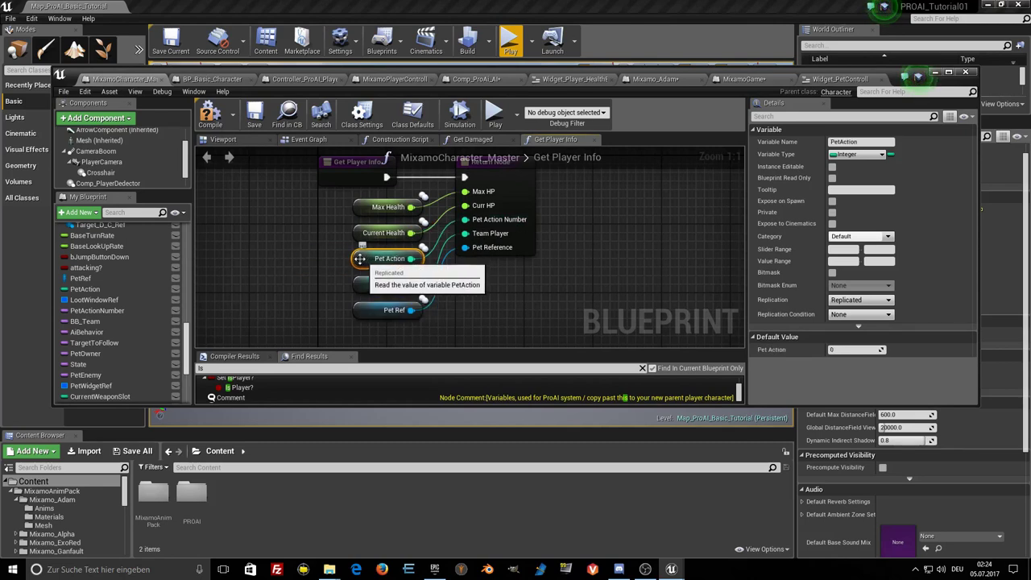
pyautogui.click(255, 122)
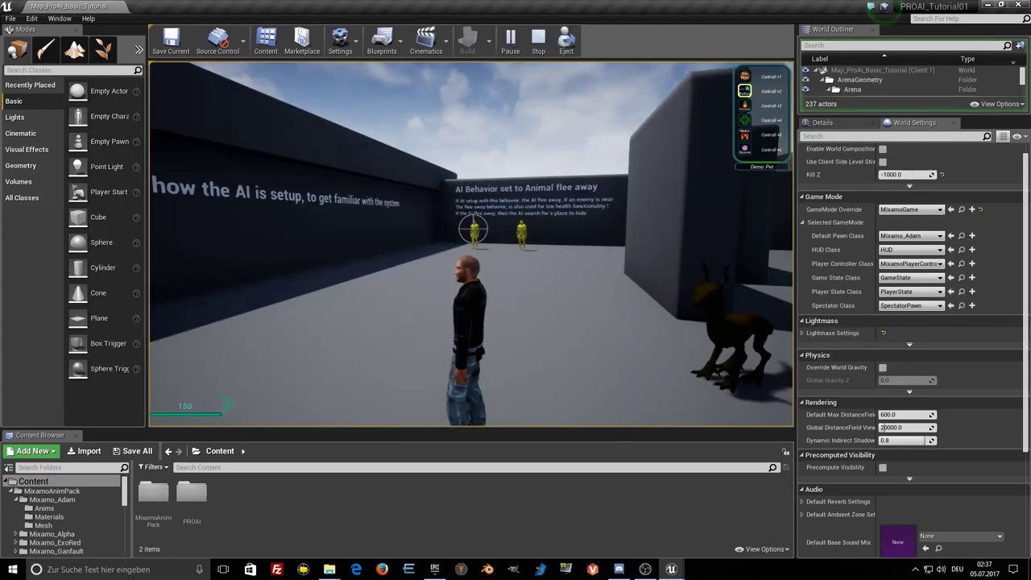
# Stop the play session with Esc and bring MixamoCharacter_Master's editor window back to the front.
pyautogui.press('Escape')
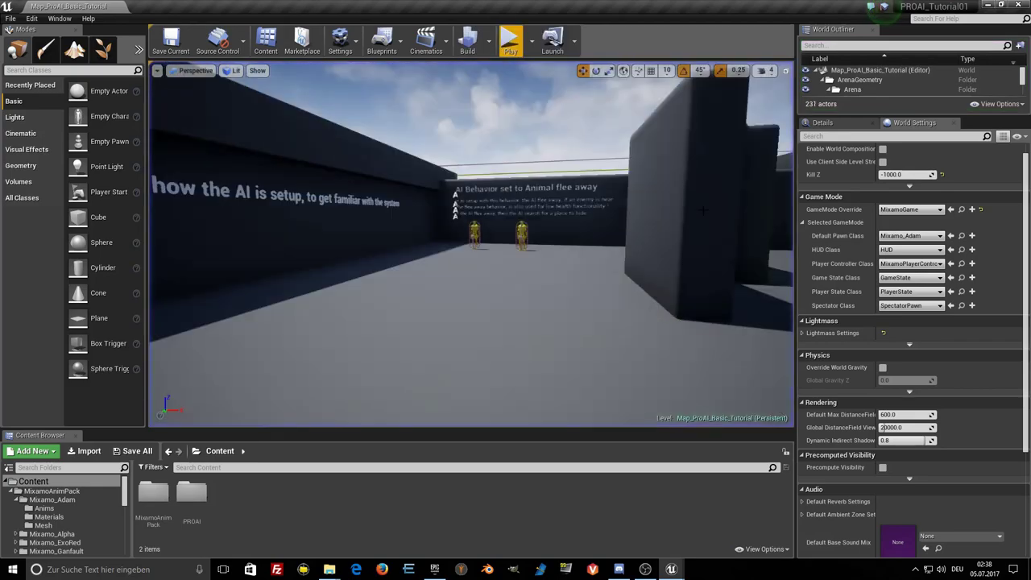
pyautogui.click(671, 569)
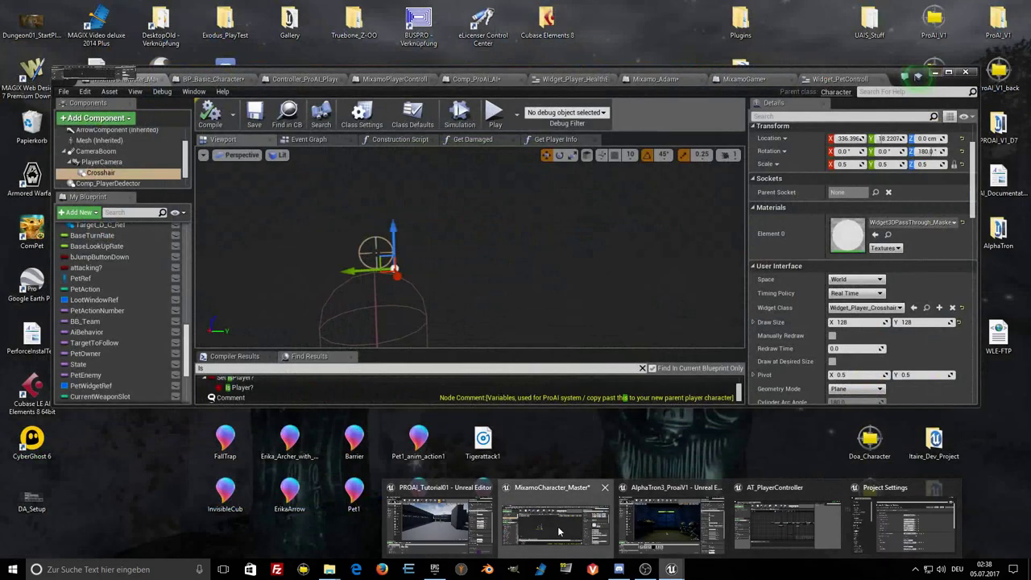
pyautogui.click(535, 506)
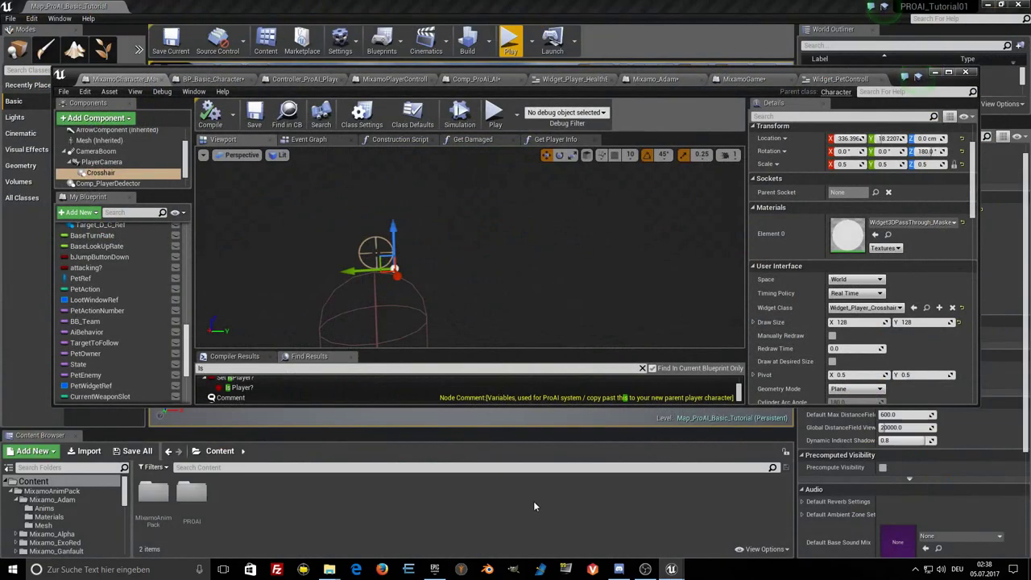
pyautogui.moveTo(346, 278); pyautogui.dragTo(336, 272)
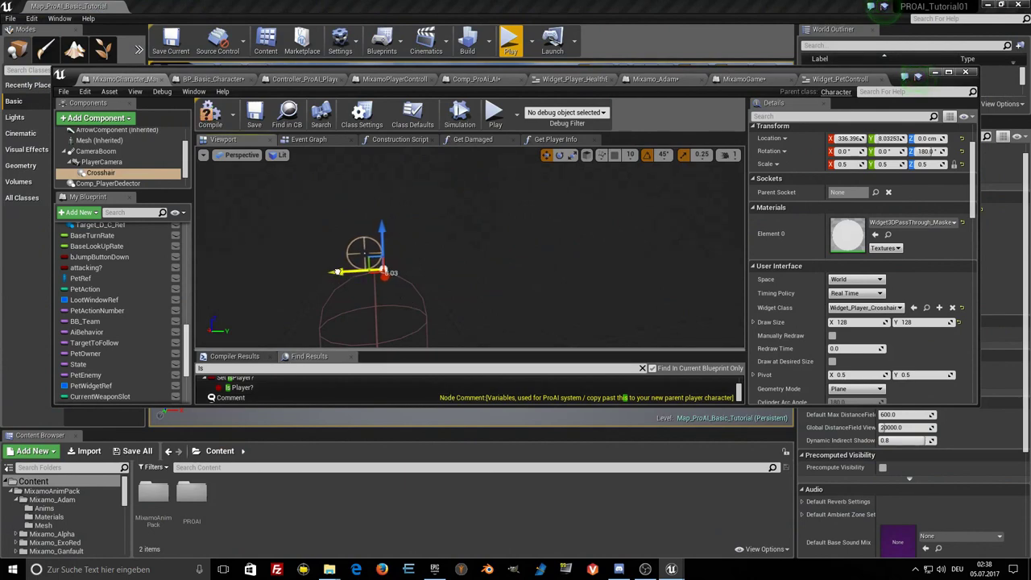
# Set the Crosshair's Location Y to 0.0 cm in Details and compile the blueprint.
pyautogui.moveTo(338, 271); pyautogui.dragTo(327, 273)
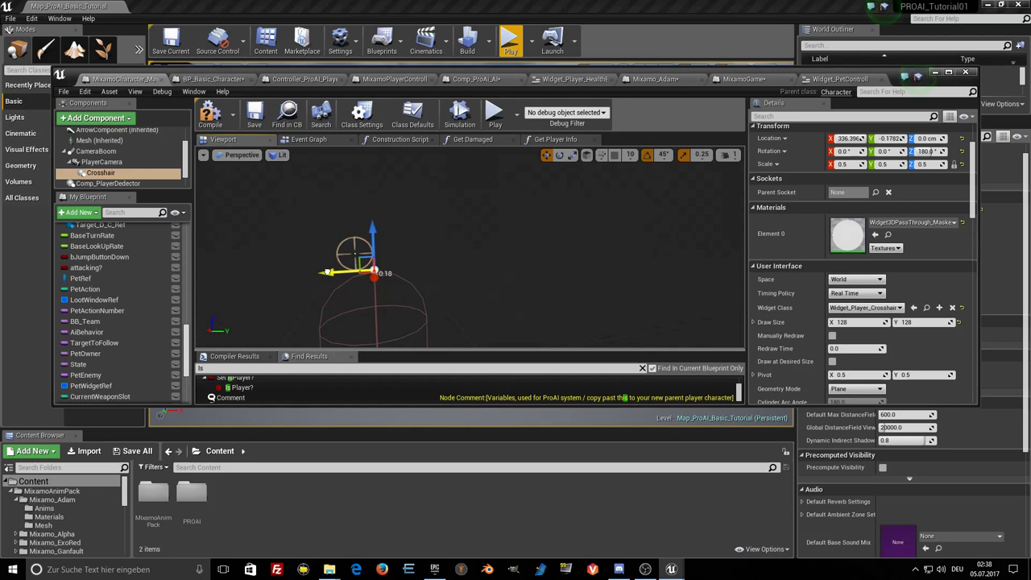
pyautogui.moveTo(327, 273); pyautogui.dragTo(332, 272)
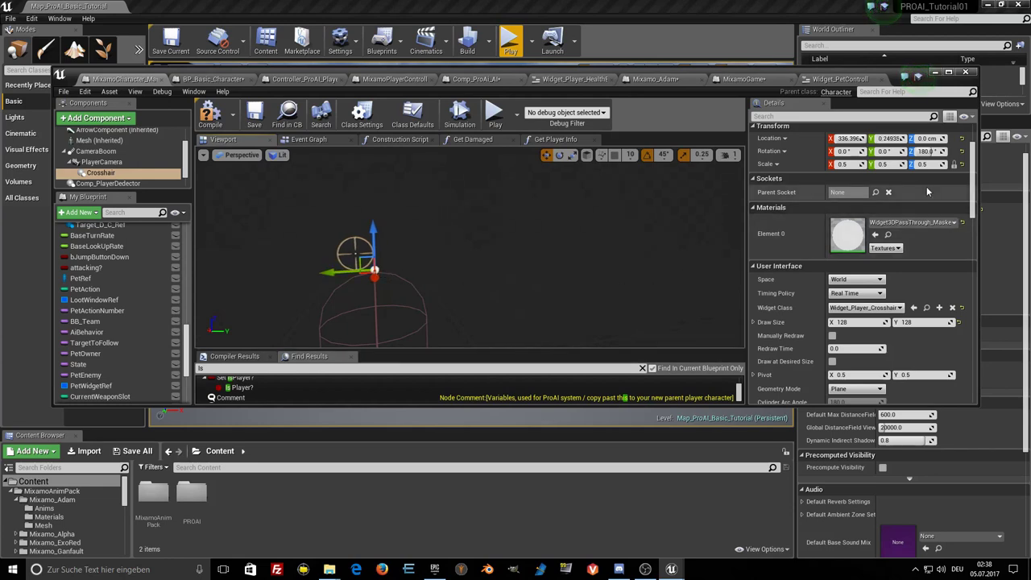
pyautogui.click(886, 139)
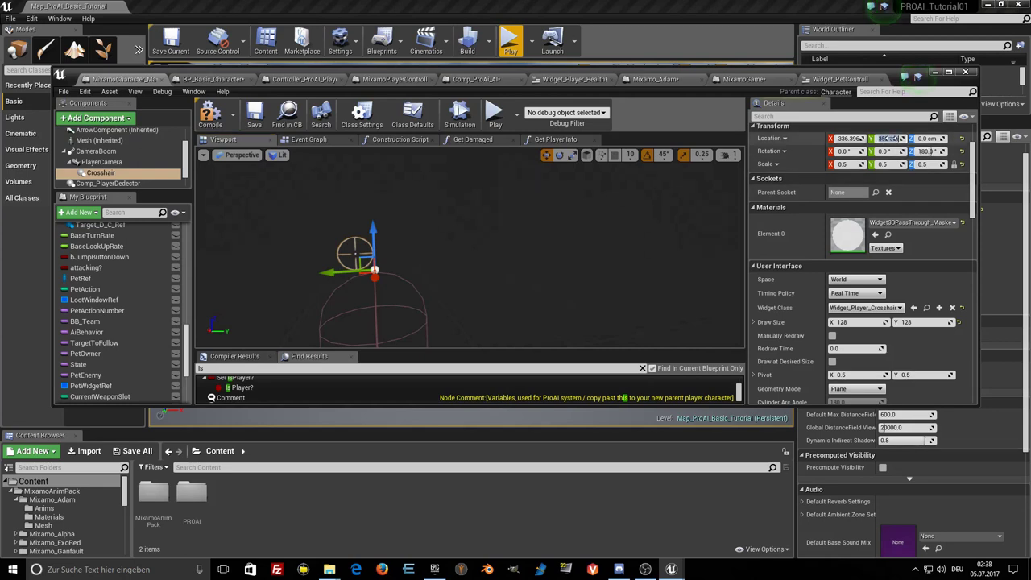
pyautogui.write('0')
pyautogui.press('Return')
pyautogui.click(891, 138)
pyautogui.press('Return')
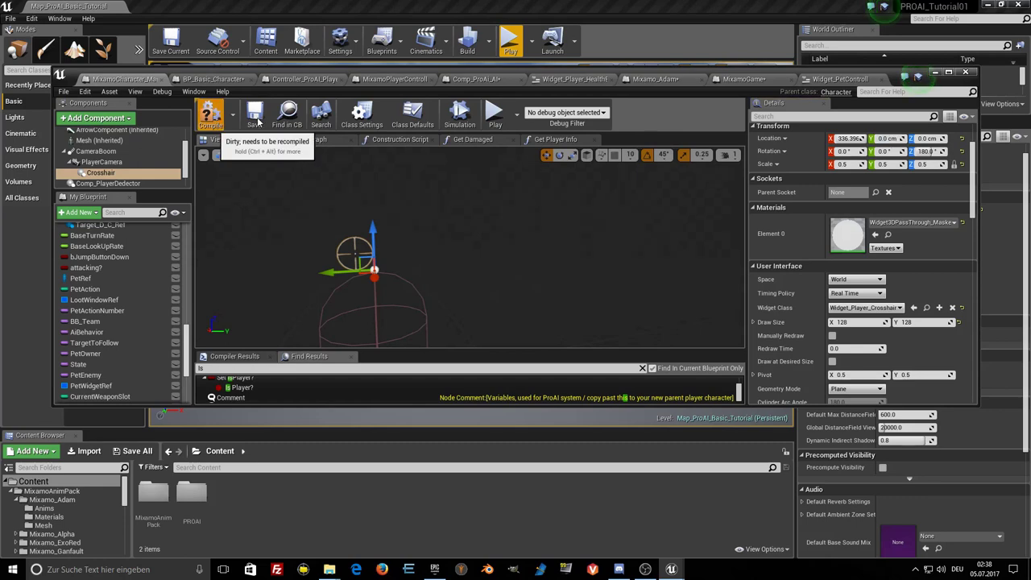
pyautogui.click(255, 115)
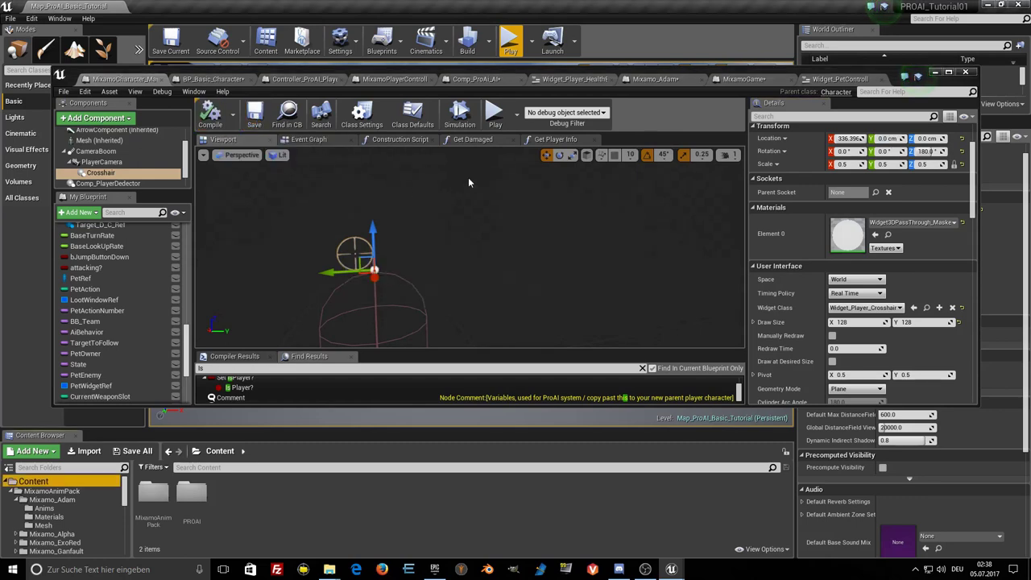
pyautogui.click(936, 77)
# Play the tutorial map, walk with W into the AI Pet Functionality room, then stop with Esc.
pyautogui.click(510, 40)
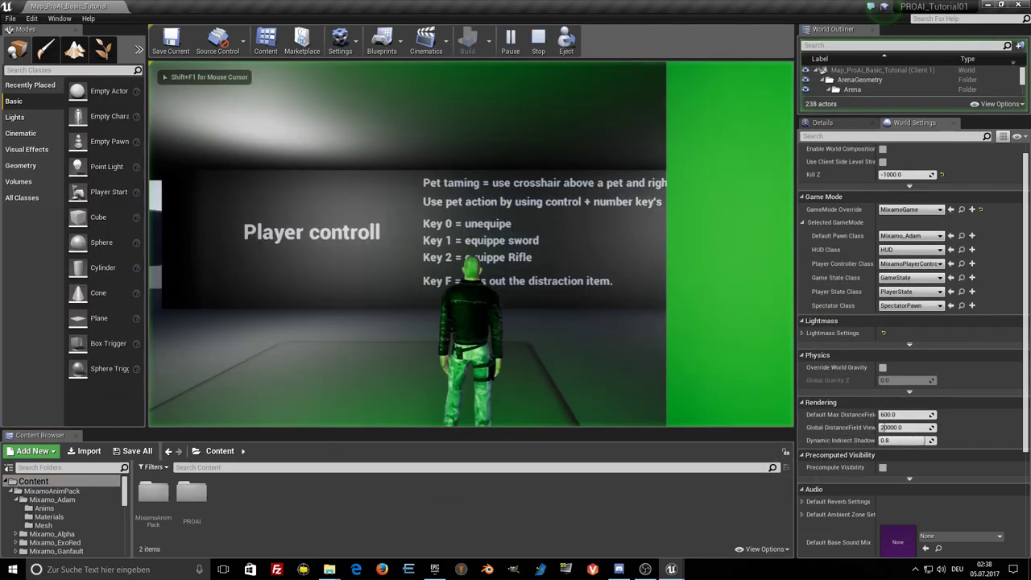
pyautogui.press('w')
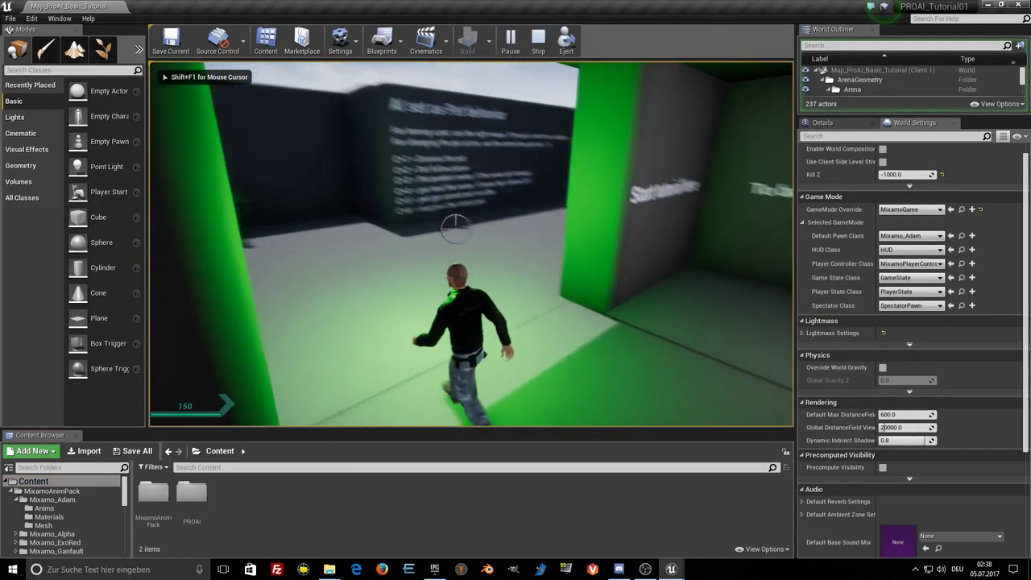
pyautogui.press('w')
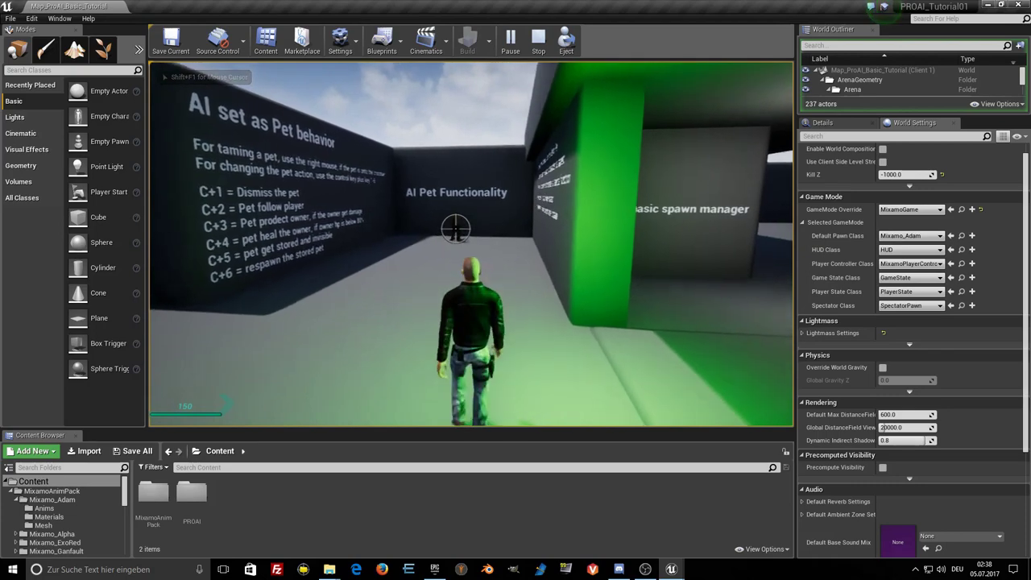
pyautogui.press('w')
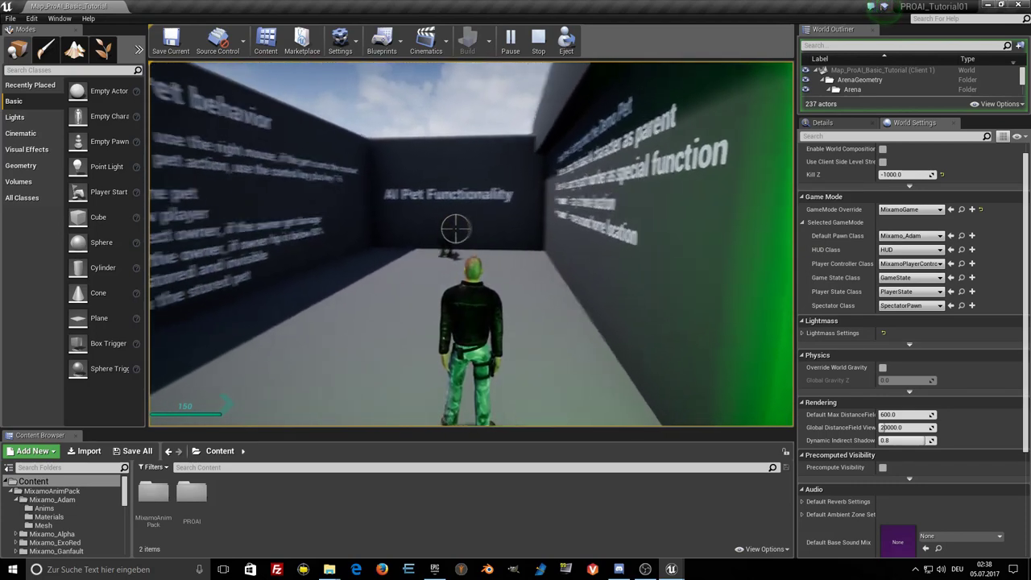
pyautogui.press('w')
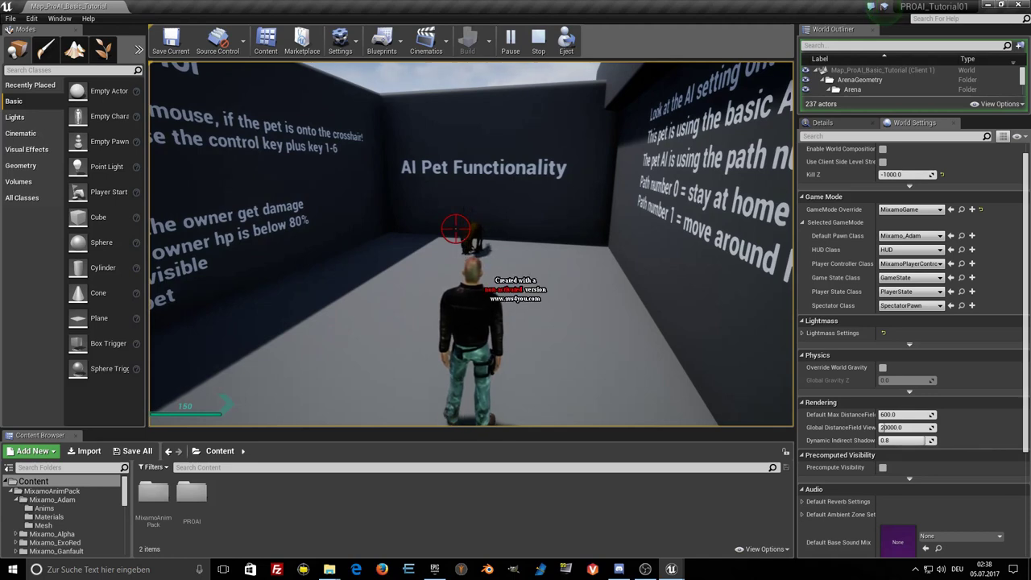
pyautogui.press('w')
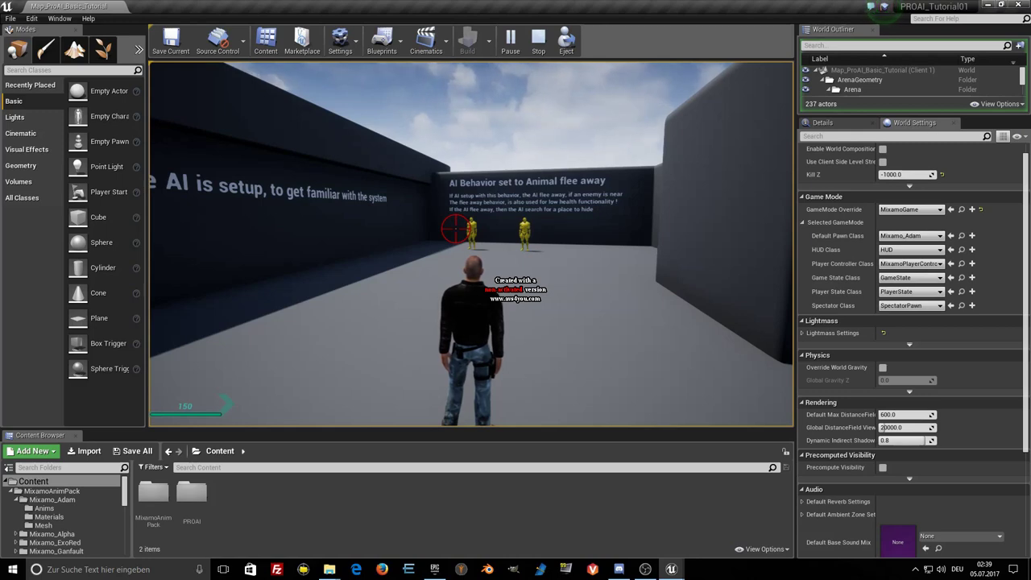
pyautogui.press('Escape')
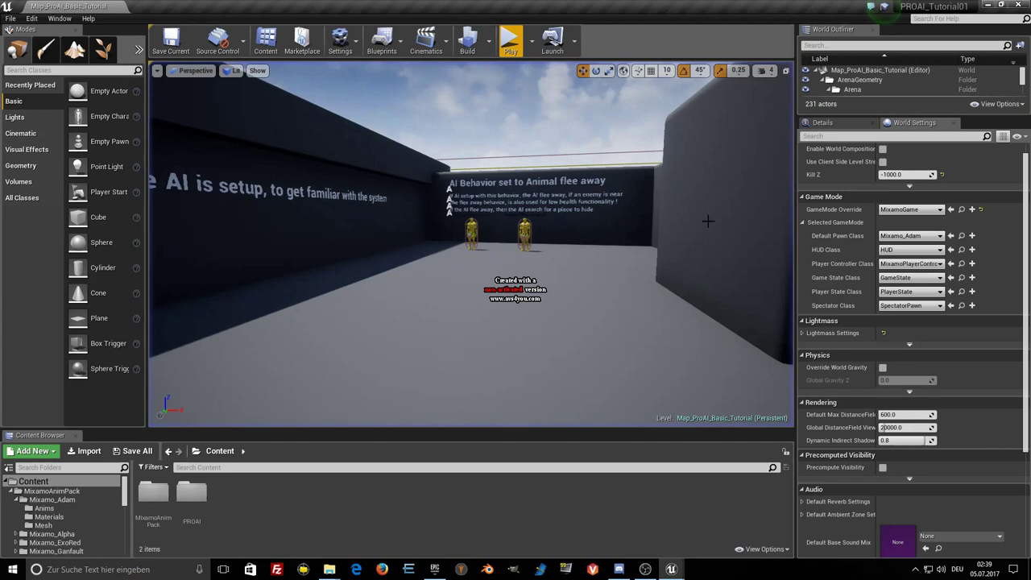
# Reset the Crosshair's location and rotation to defaults, returning Rotation Z from 180° to 0°.
pyautogui.moveTo(671, 569)
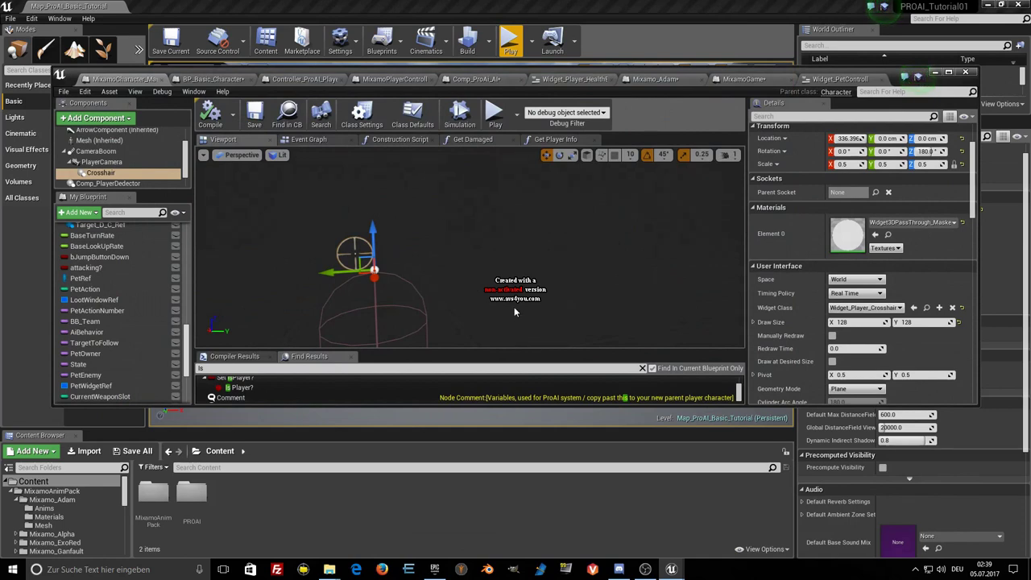
pyautogui.moveTo(514, 306)
pyautogui.mouseDown(button='right')
pyautogui.moveTo(451, 305)
pyautogui.moveTo(503, 304)
pyautogui.mouseUp(button='right')
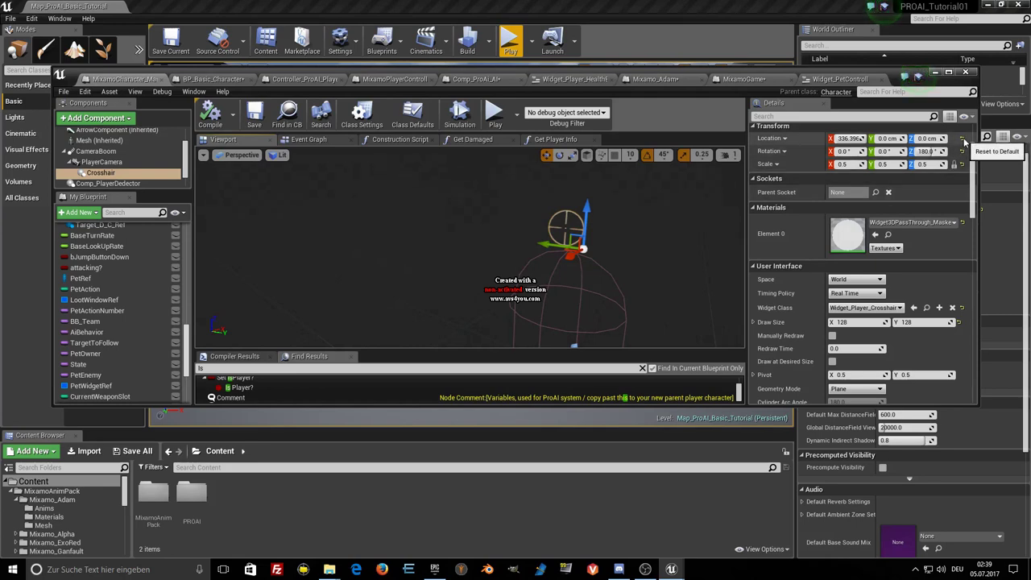
pyautogui.click(964, 142)
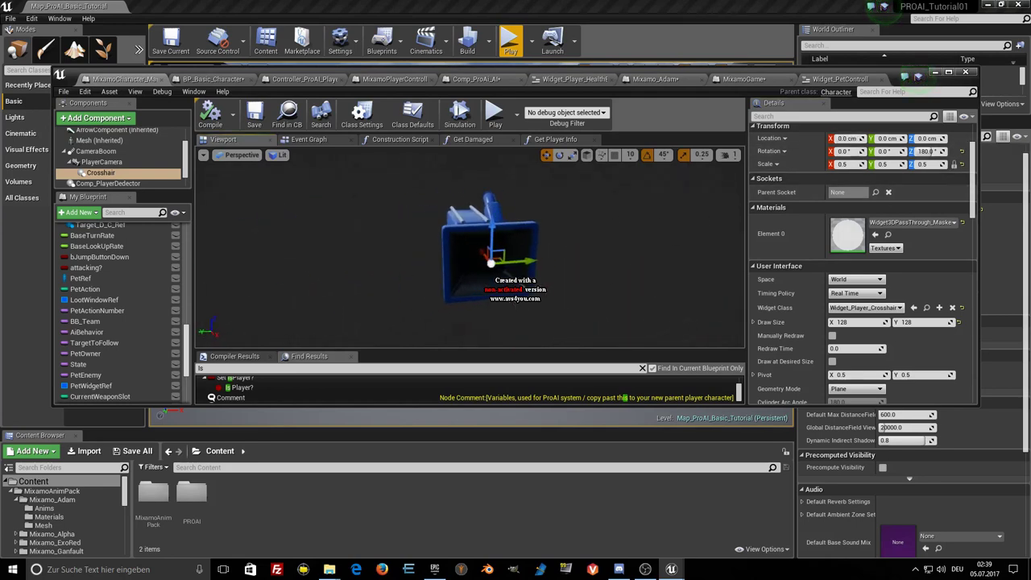
pyautogui.scroll(5, 548, 303)
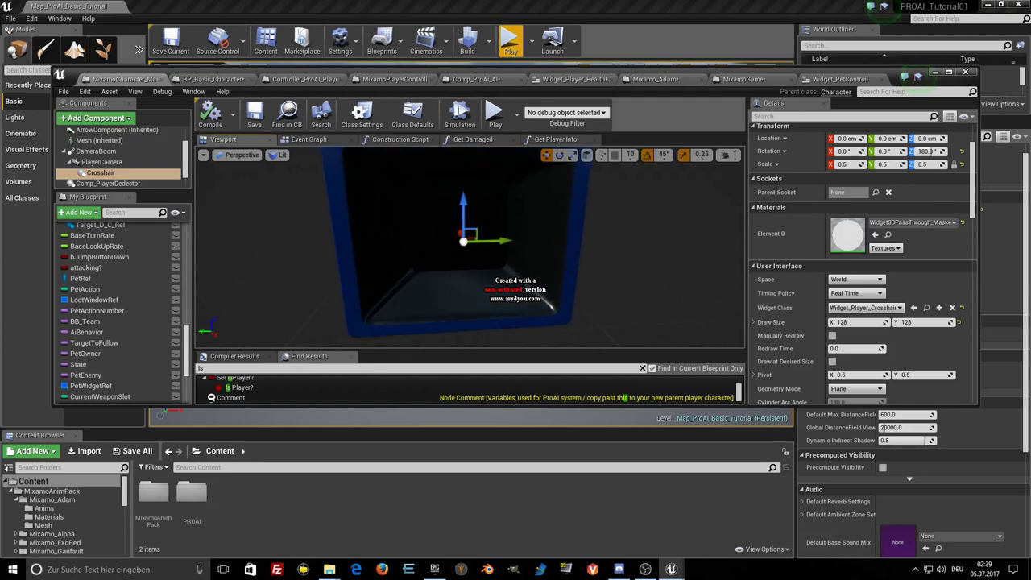
pyautogui.scroll(4, 548, 303)
pyautogui.scroll(-2, 548, 303)
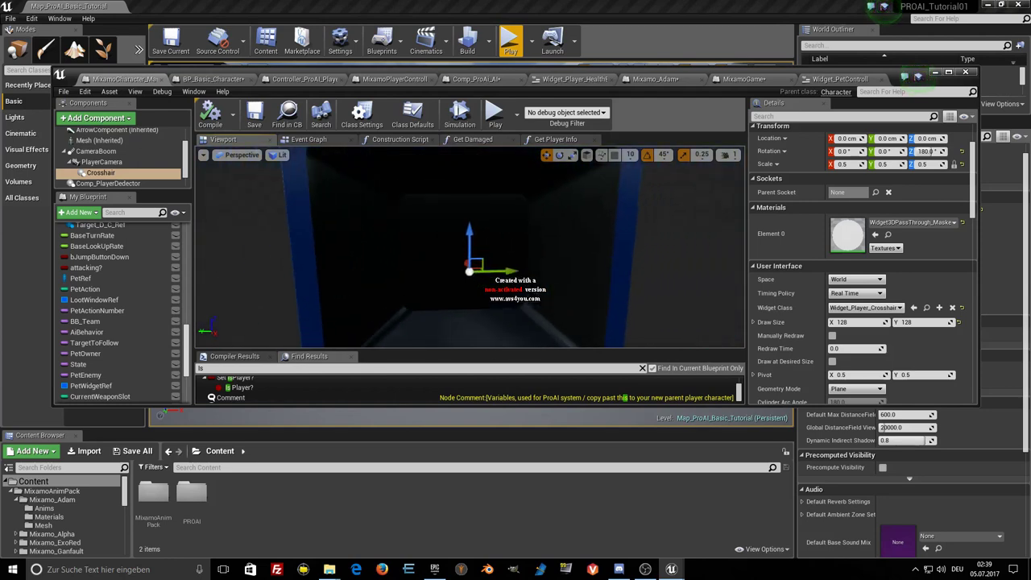
pyautogui.scroll(-3, 548, 303)
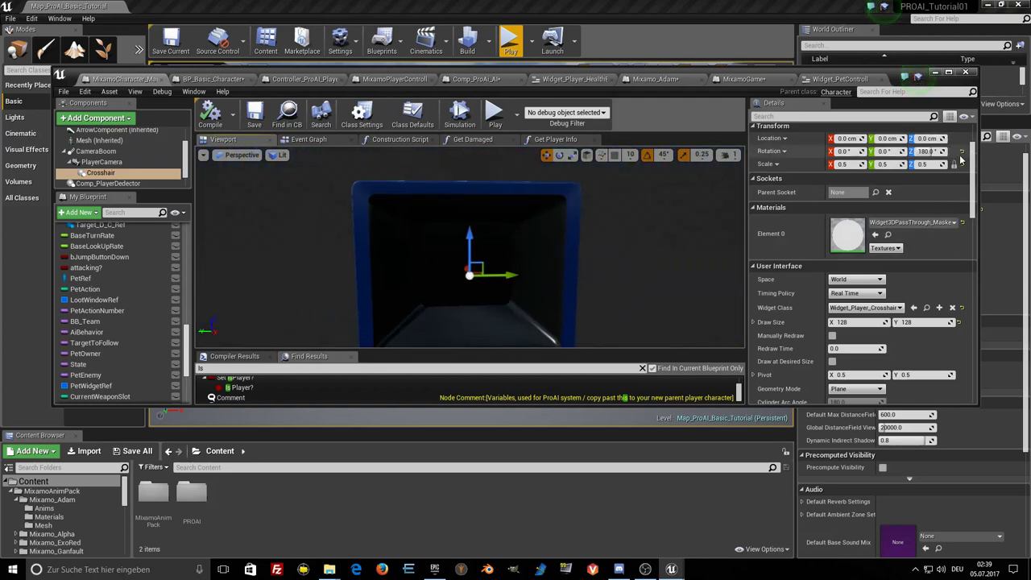
pyautogui.click(961, 151)
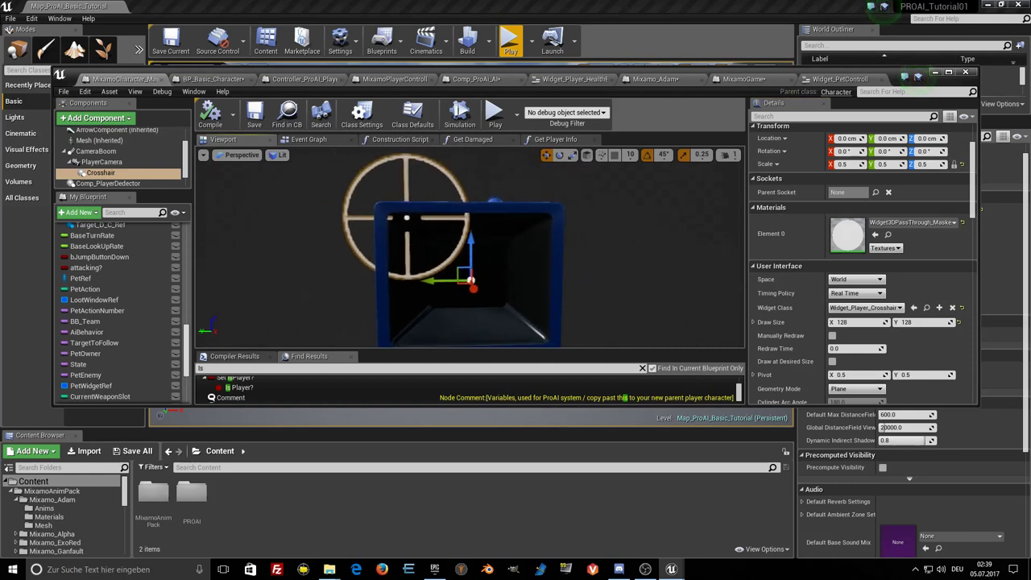
pyautogui.scroll(-2, 597, 237)
pyautogui.scroll(-1, 597, 237)
pyautogui.scroll(-1, 597, 237)
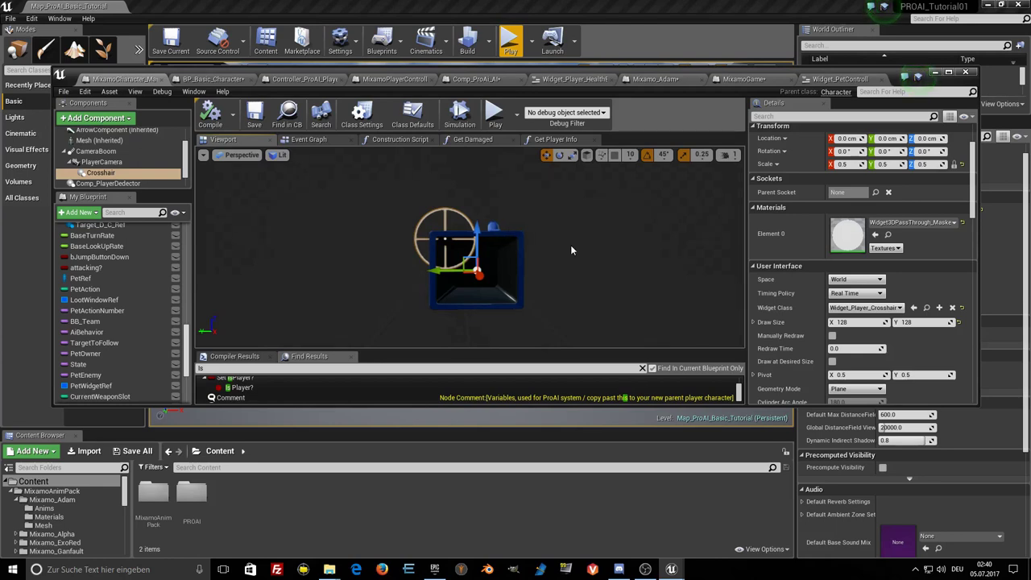
pyautogui.click(886, 139)
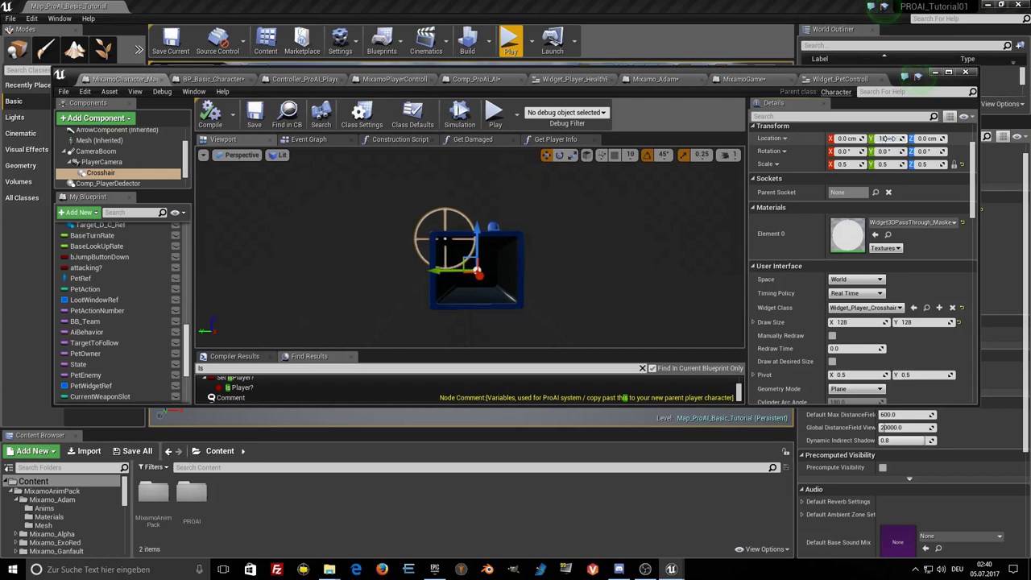
# Set the Crosshair's Location Y to -16 cm and Location Z to -16 cm.
pyautogui.press('Return')
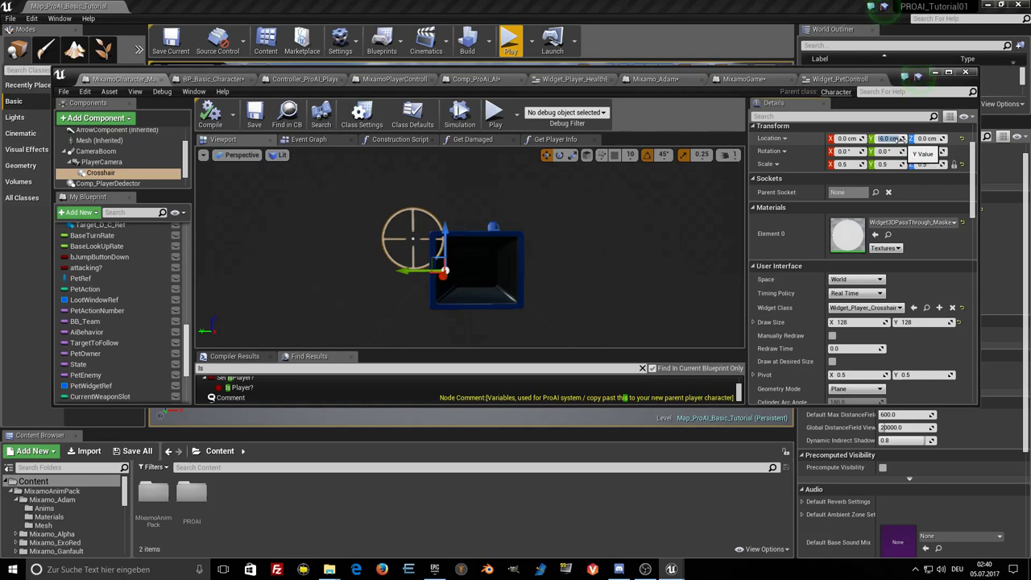
pyautogui.write('-16')
pyautogui.press('Return')
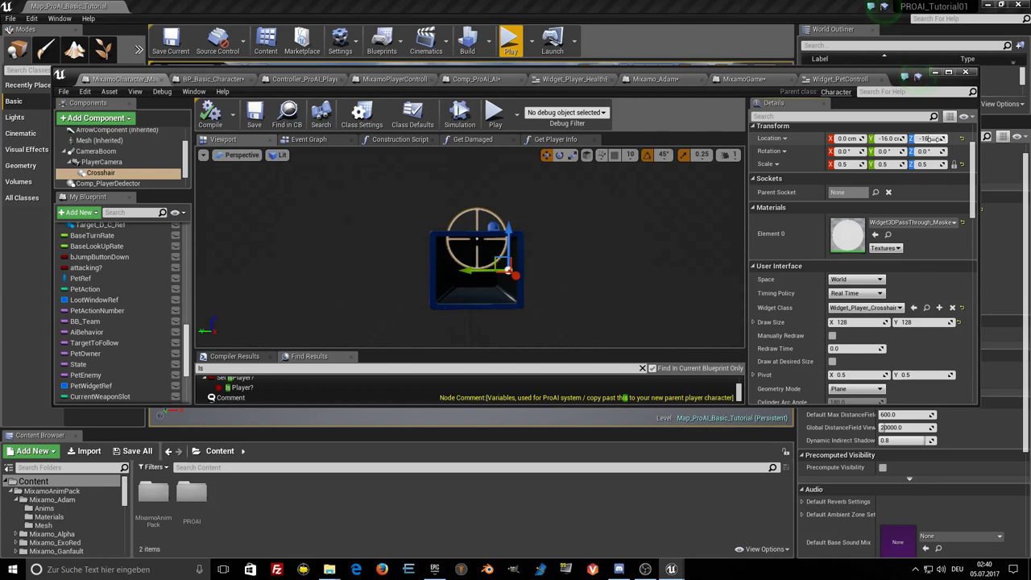
pyautogui.press('Return')
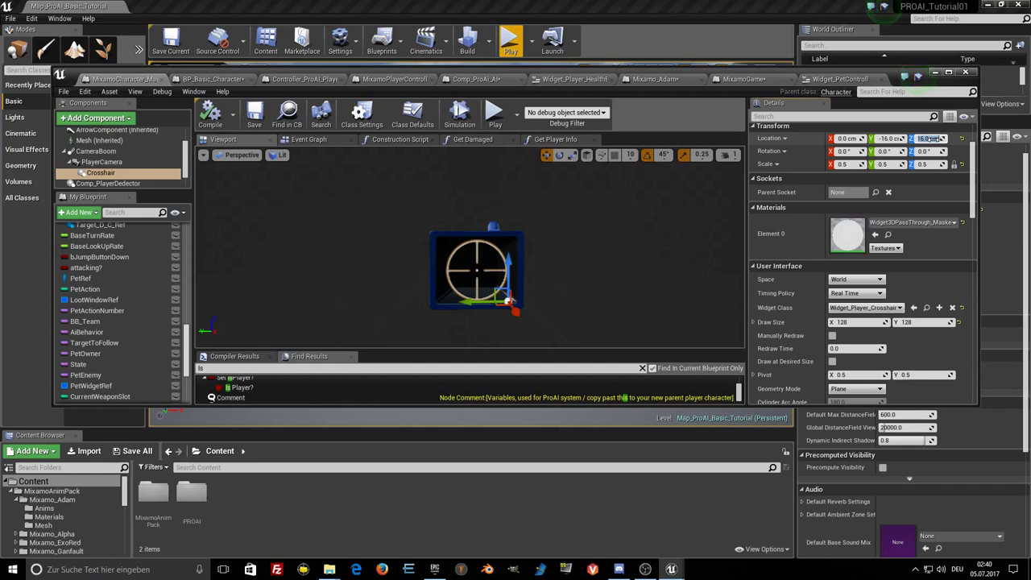
pyautogui.write('-16')
pyautogui.press('Return')
pyautogui.moveTo(509, 222); pyautogui.dragTo(580, 223, button='right')
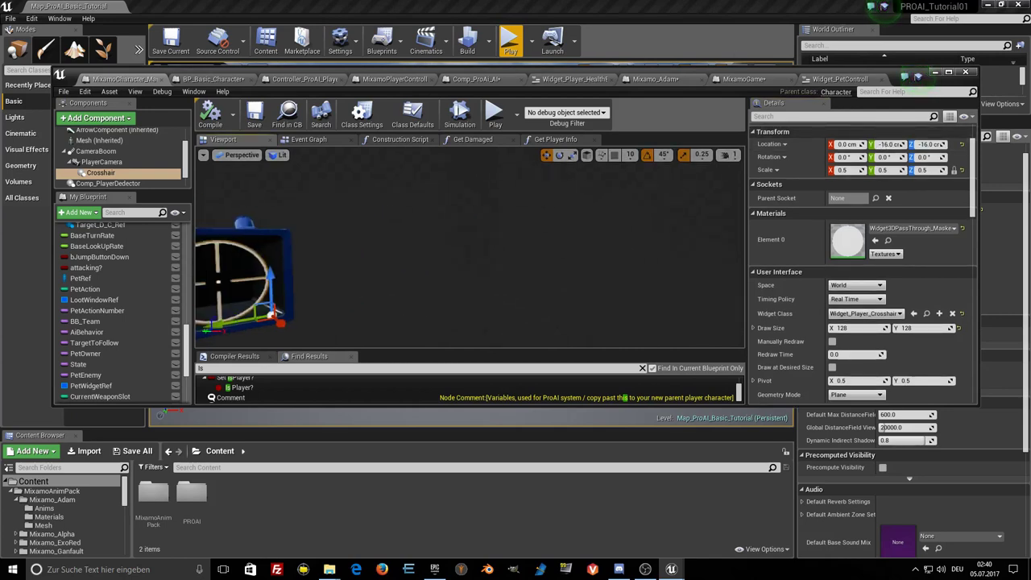
# Move the Crosshair ahead of the gun to X ≈ 383.6, set Rotation Z to -180, and compile.
pyautogui.moveTo(580, 222)
pyautogui.mouseDown(button='right')
pyautogui.moveTo(517, 222)
pyautogui.moveTo(468, 242)
pyautogui.moveTo(435, 300)
pyautogui.mouseUp(button='right')
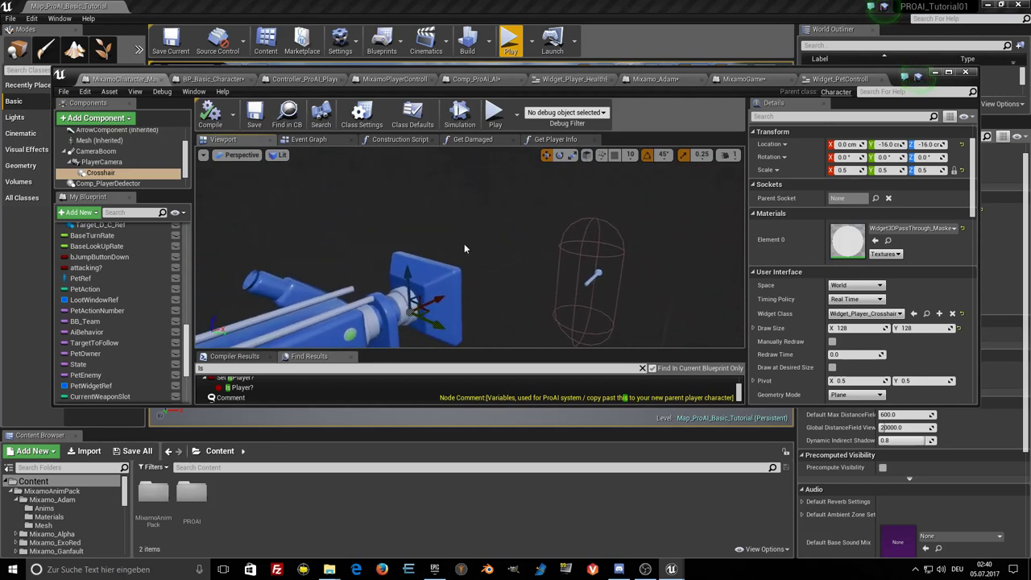
pyautogui.moveTo(435, 300); pyautogui.dragTo(606, 234)
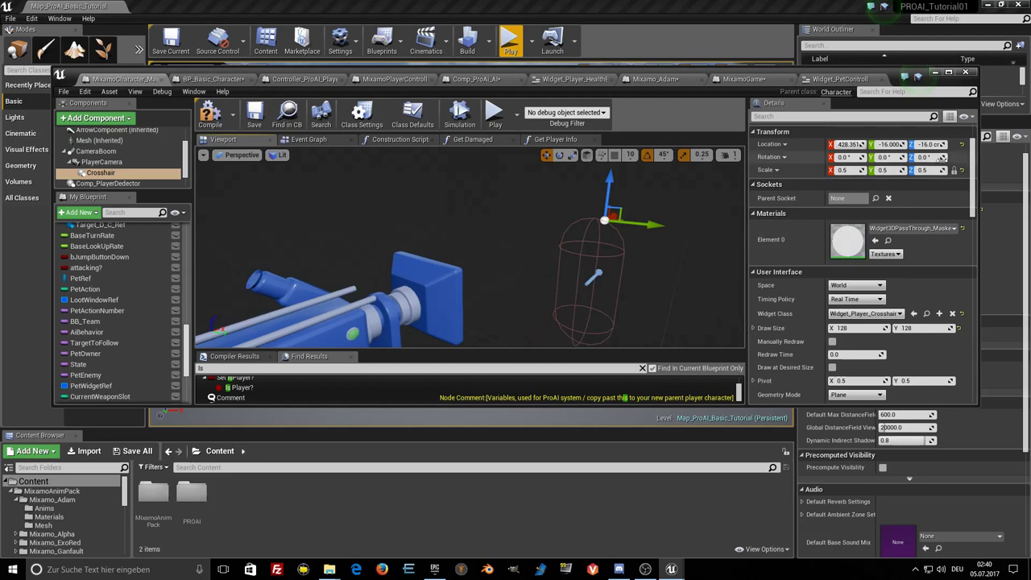
pyautogui.click(926, 157)
pyautogui.write('-180')
pyautogui.press('Return')
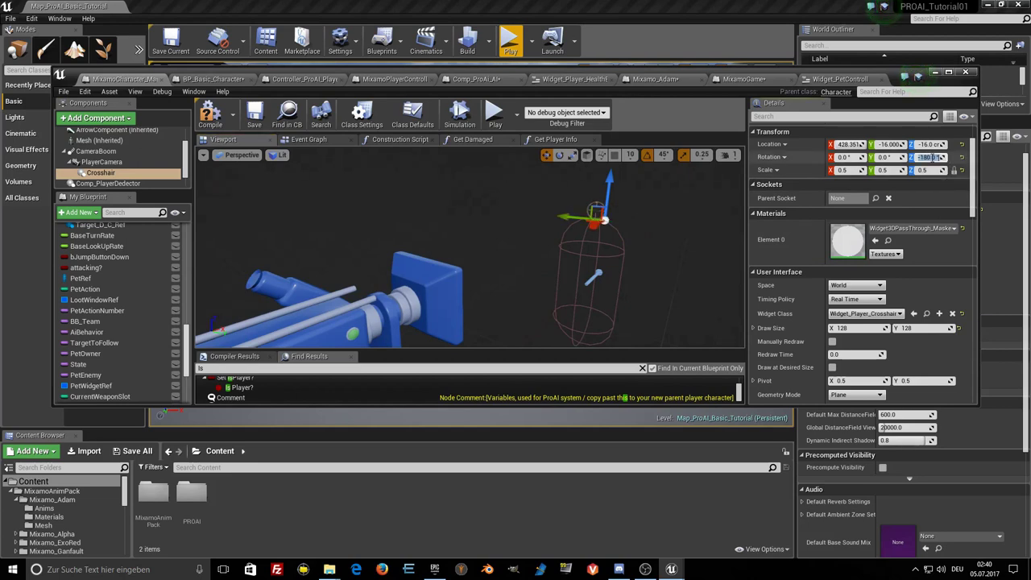
pyautogui.moveTo(539, 269)
pyautogui.mouseDown()
pyautogui.moveTo(580, 250)
pyautogui.moveTo(524, 249)
pyautogui.moveTo(538, 264)
pyautogui.mouseUp()
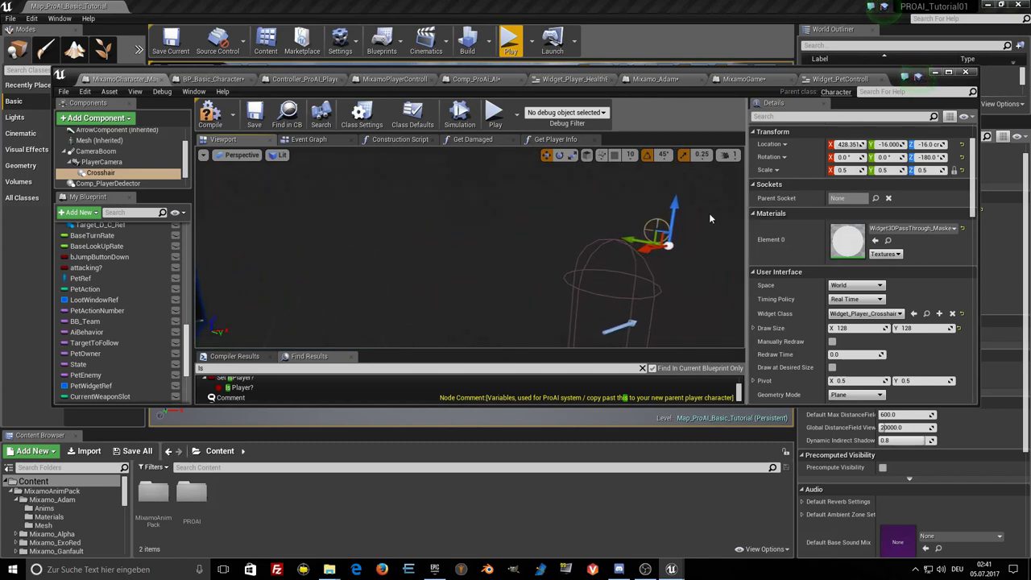
pyautogui.moveTo(649, 245); pyautogui.dragTo(619, 255)
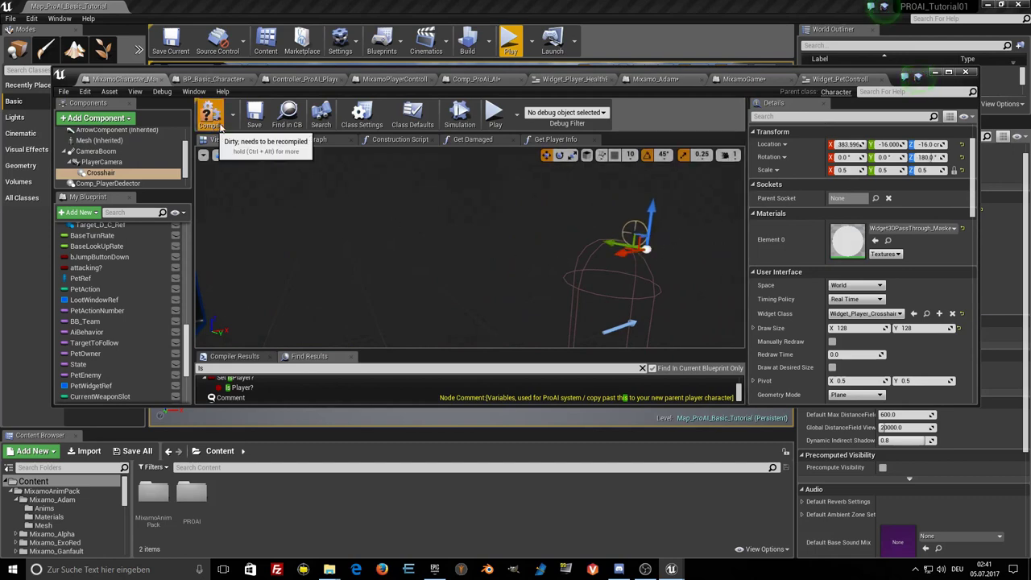
pyautogui.click(254, 117)
pyautogui.click(932, 73)
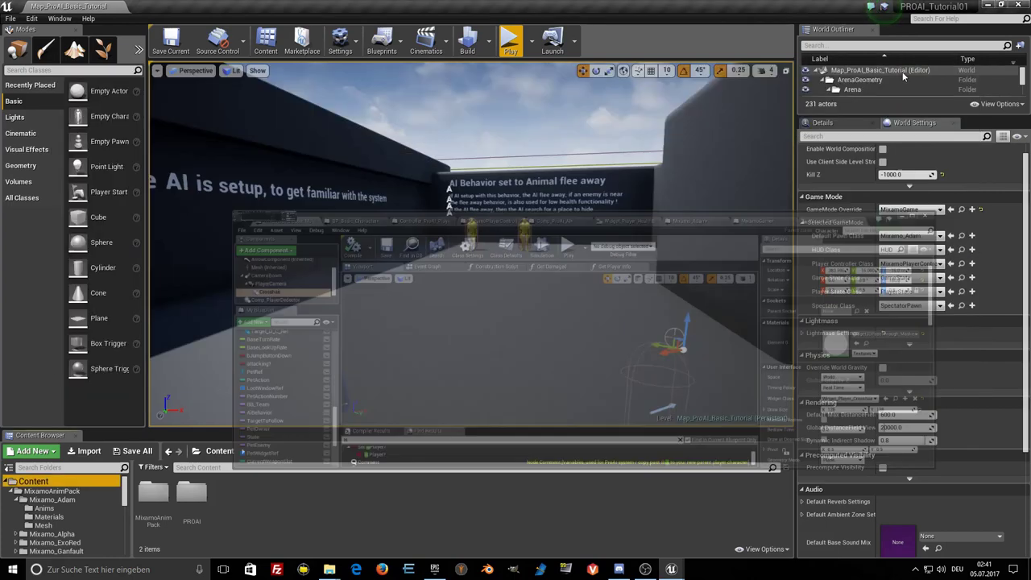
pyautogui.click(513, 42)
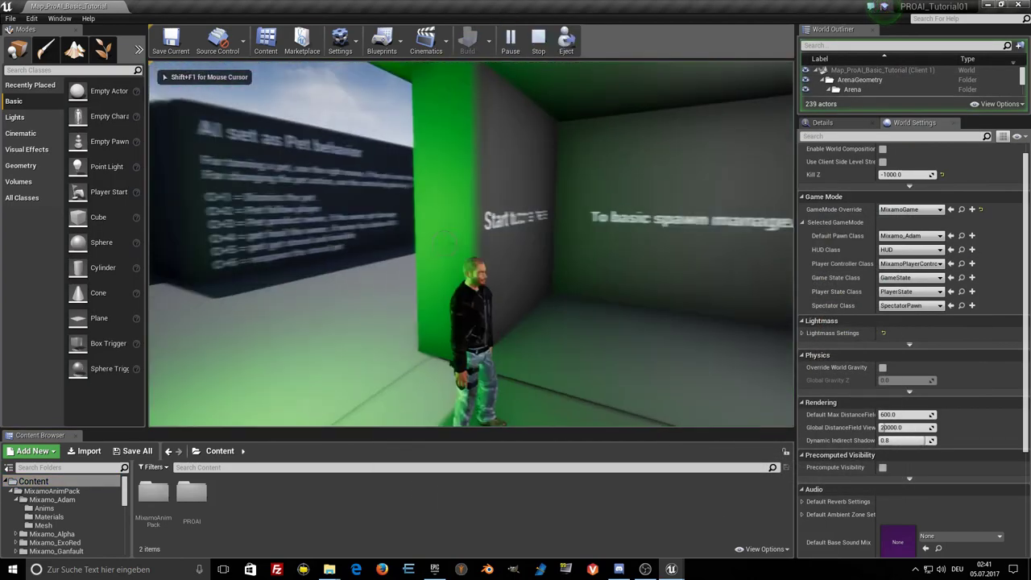
pyautogui.press('w')
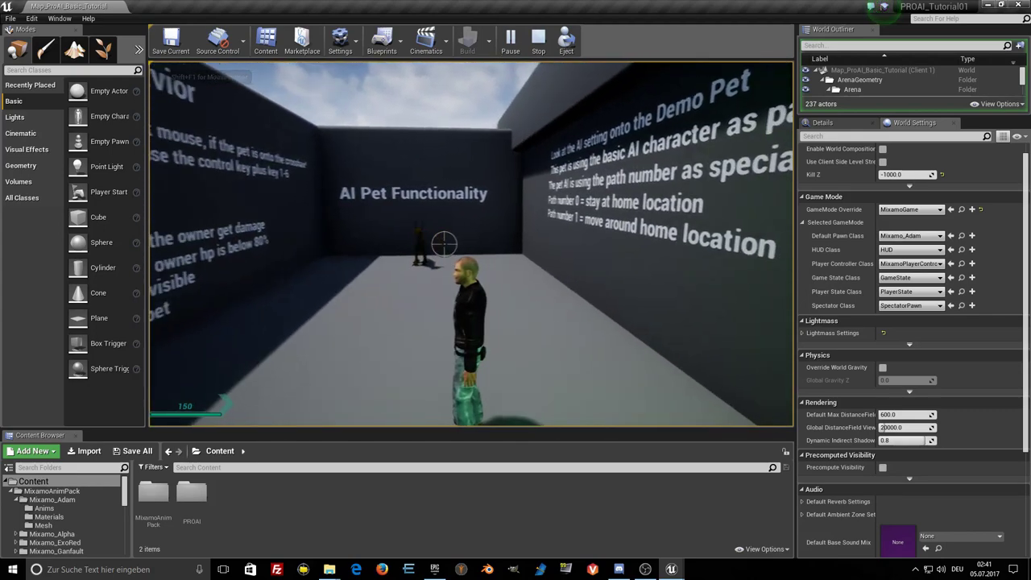
pyautogui.press('w')
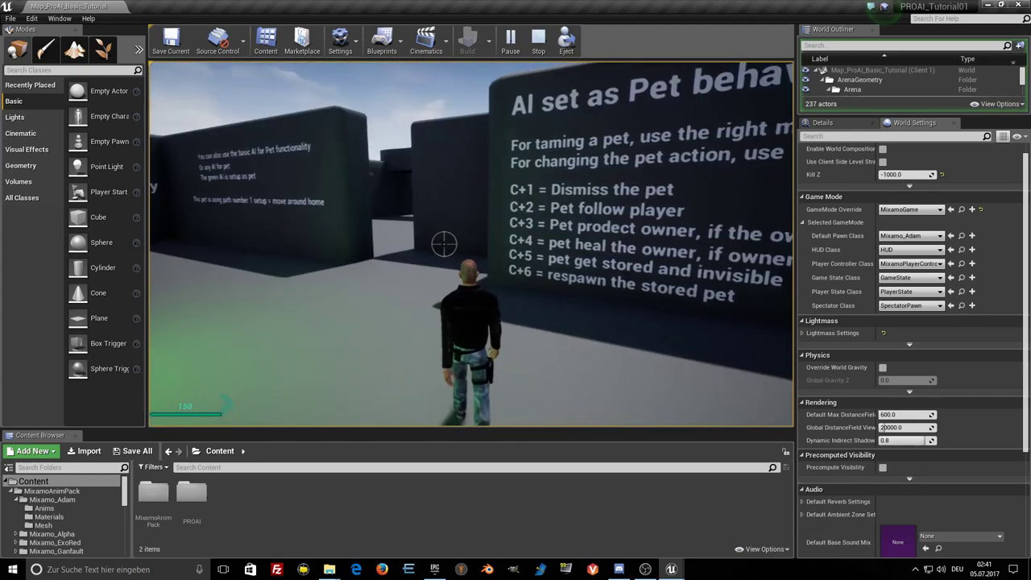
pyautogui.press('w')
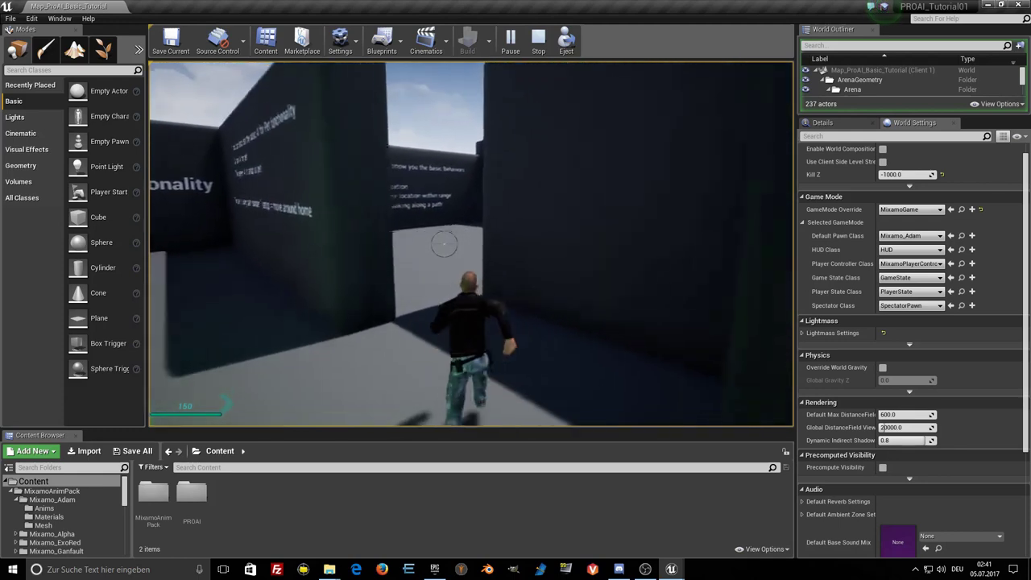
pyautogui.press('w')
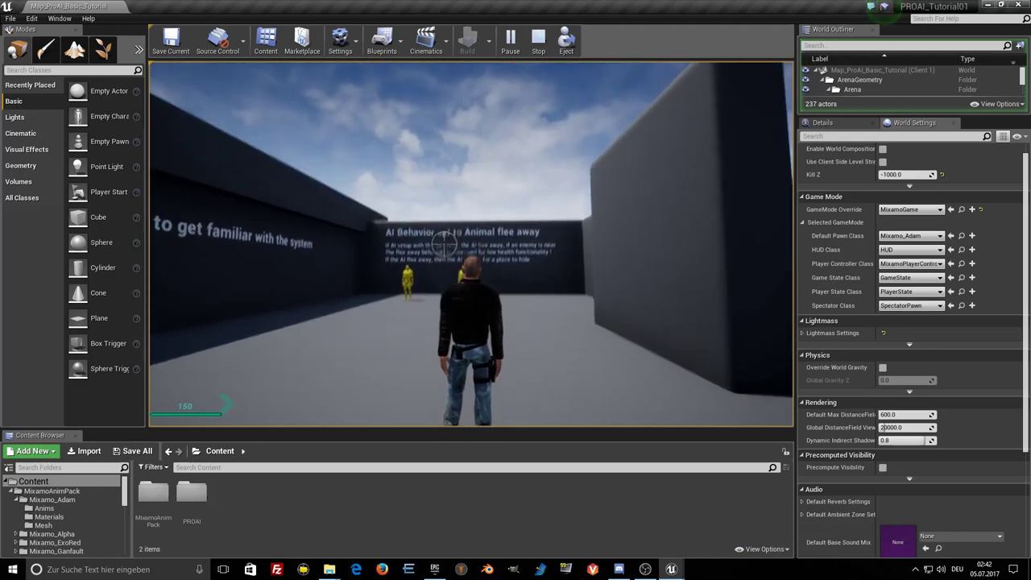
pyautogui.press('Escape')
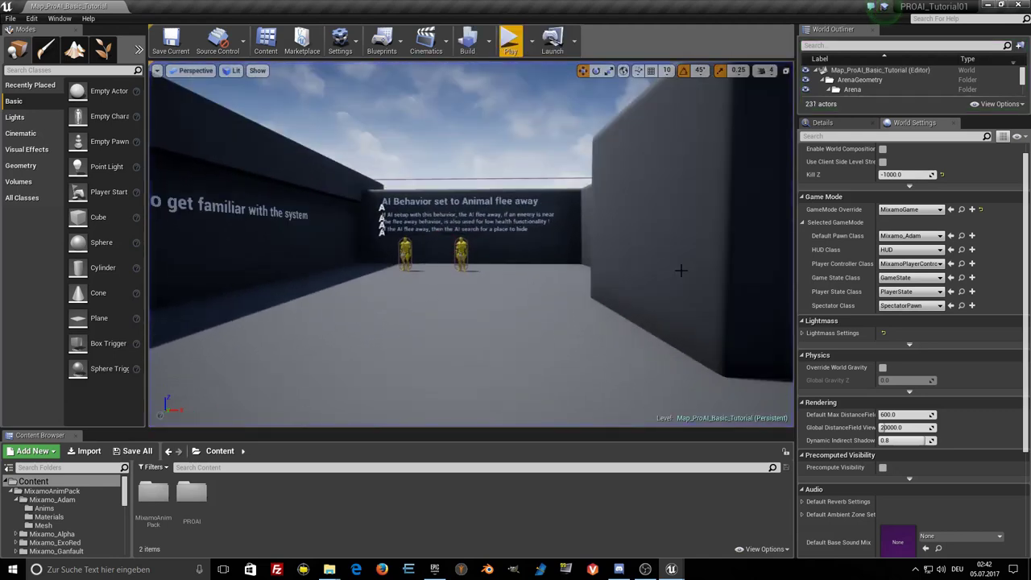
# Set the Crosshair's Location Z and Y to 16 cm and save MixamoCharacter_Master.
pyautogui.moveTo(674, 568)
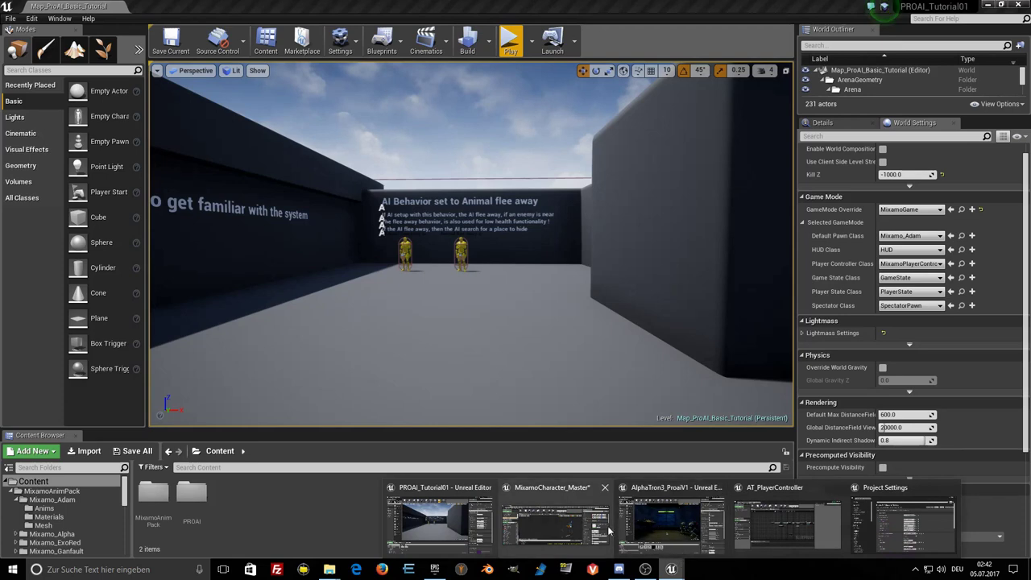
pyautogui.click(563, 526)
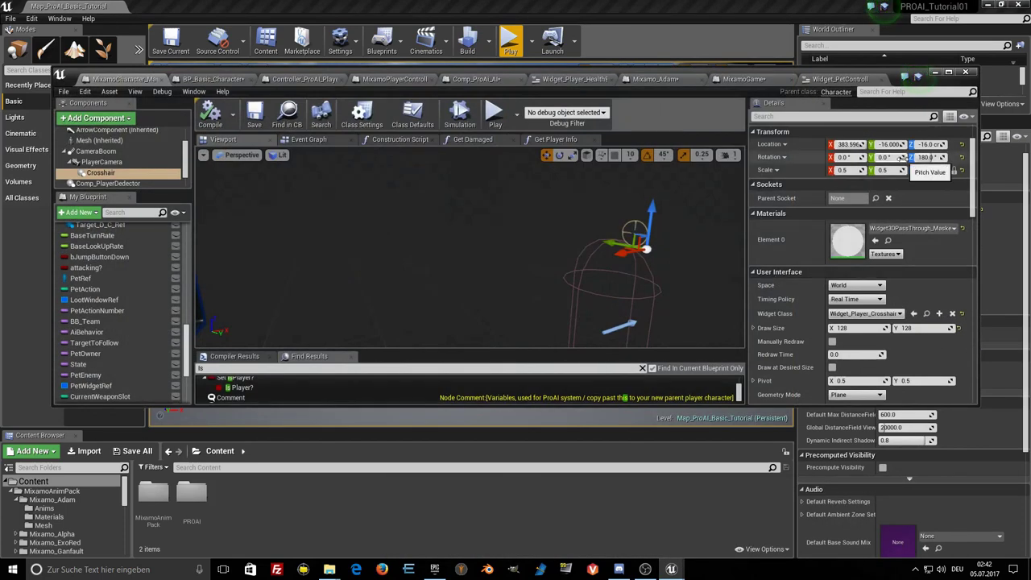
pyautogui.click(930, 143)
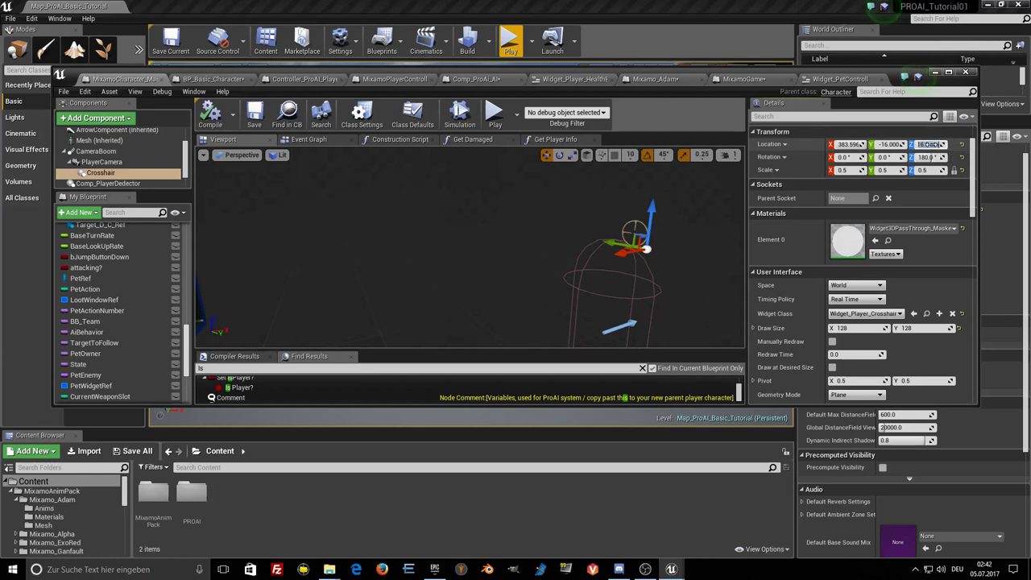
pyautogui.press('Return')
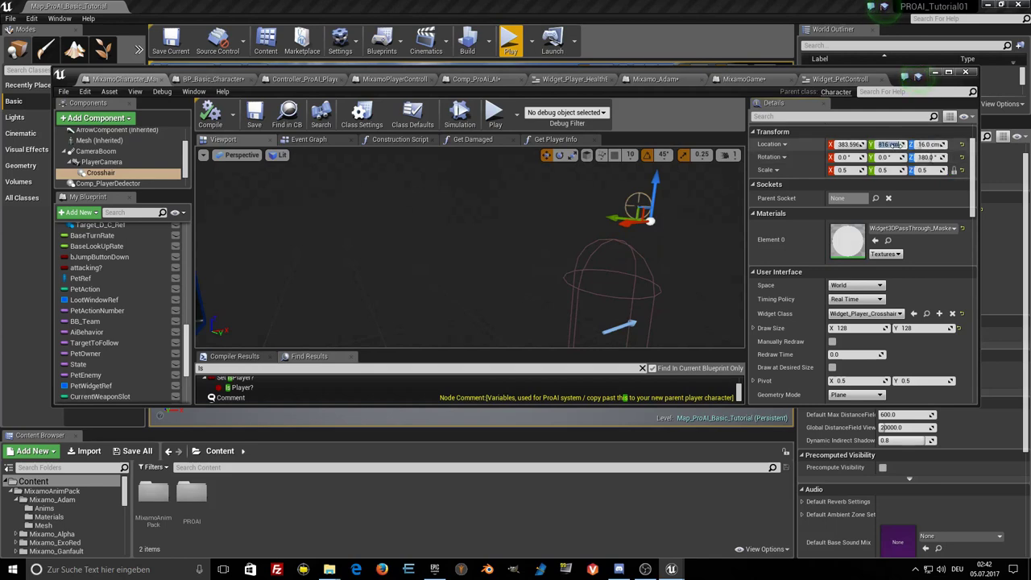
pyautogui.press('Return')
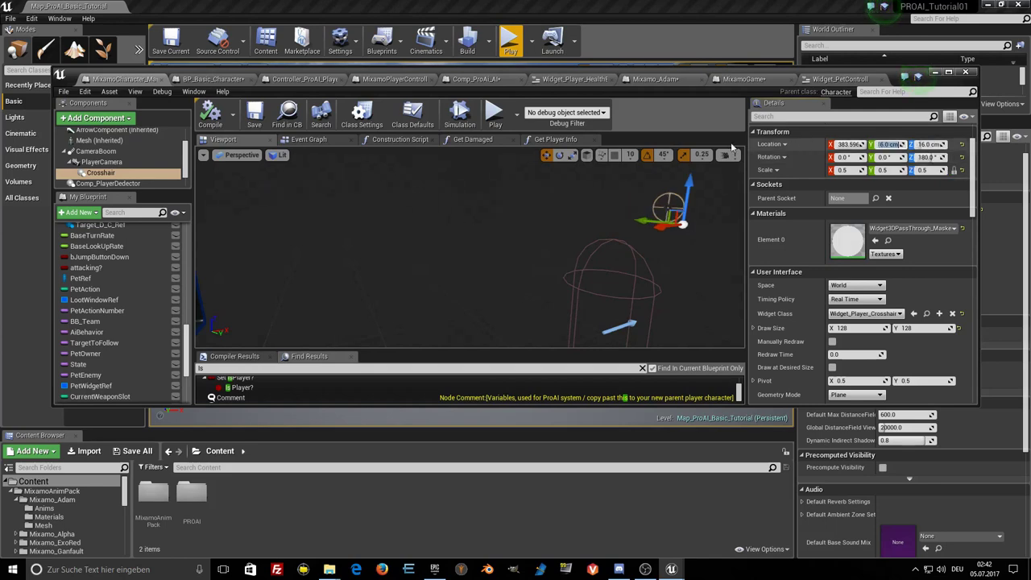
pyautogui.click(253, 119)
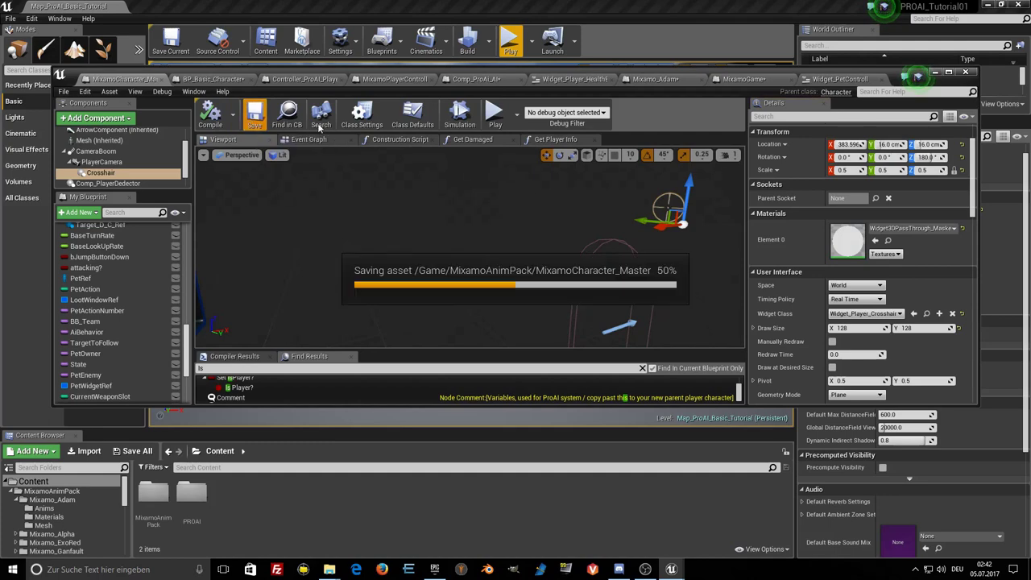
pyautogui.click(934, 73)
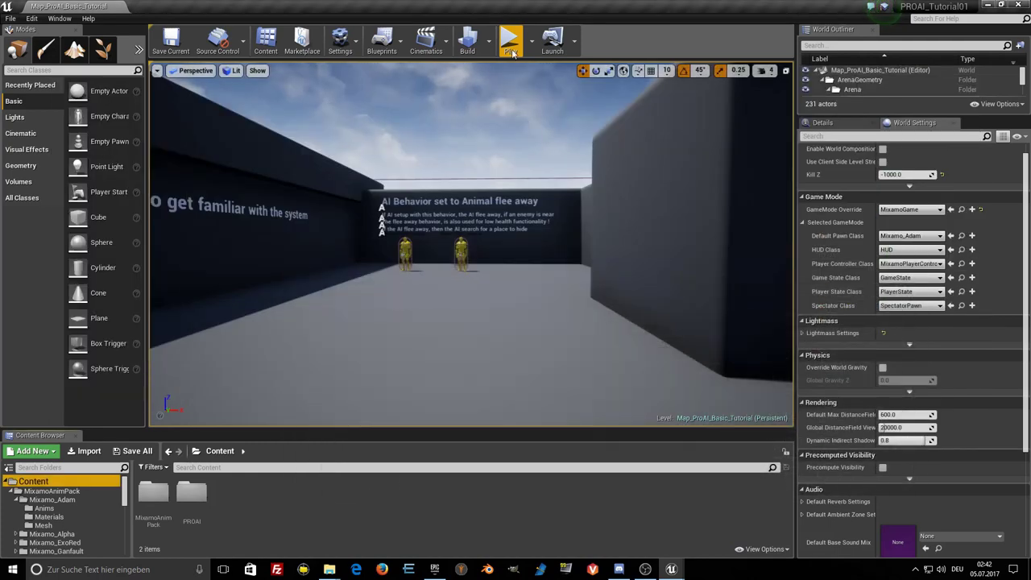
# Play the level, walk the character down the AI Pet Functionality corridor, then stop the session.
pyautogui.click(510, 40)
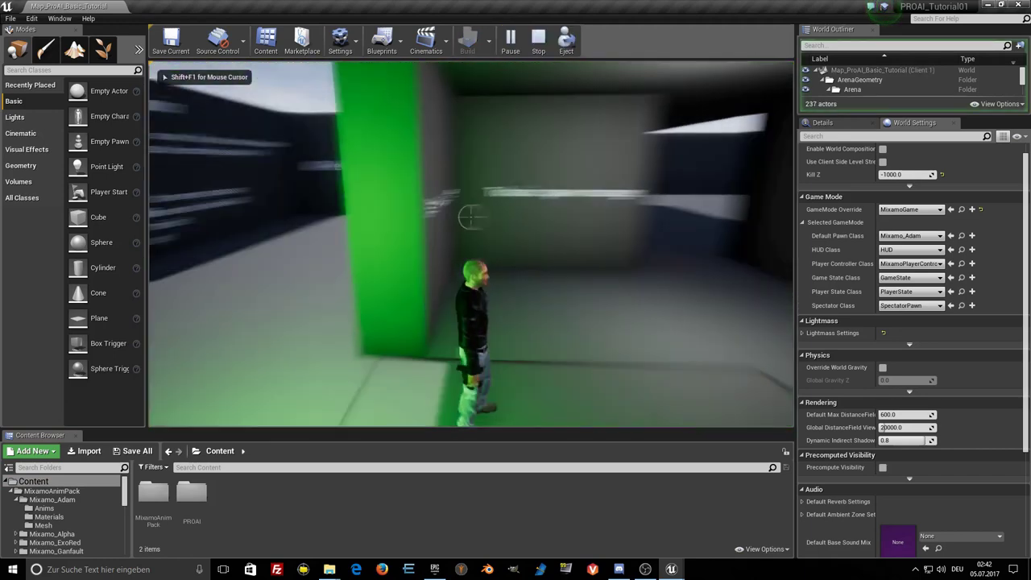
pyautogui.press('w')
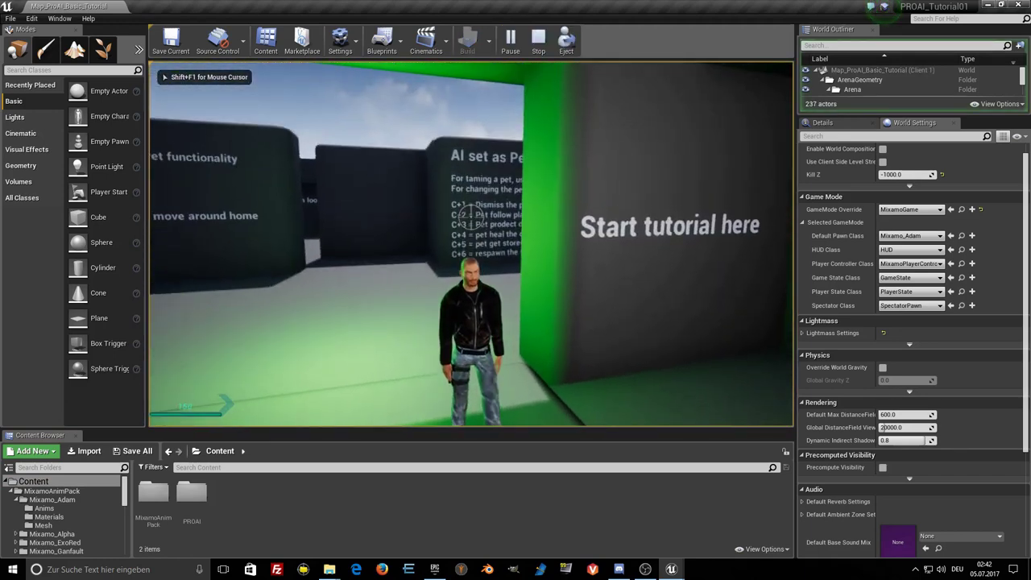
pyautogui.press('w')
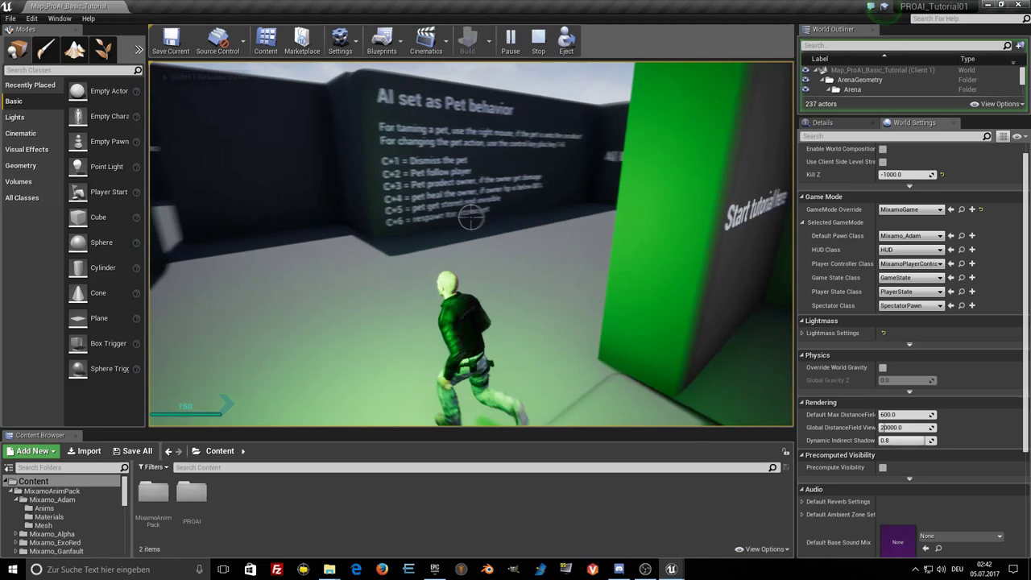
pyautogui.press('w')
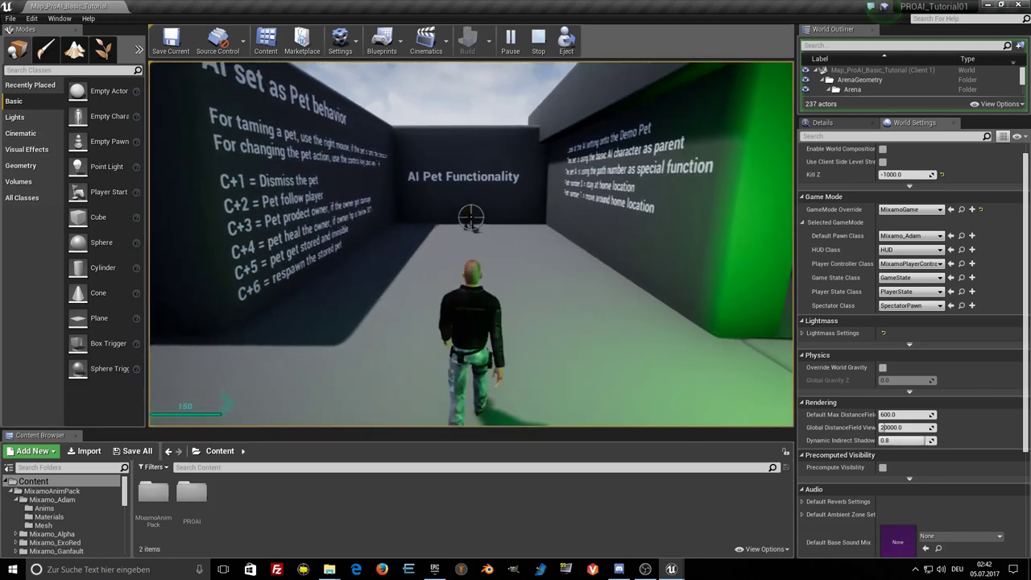
pyautogui.press('w')
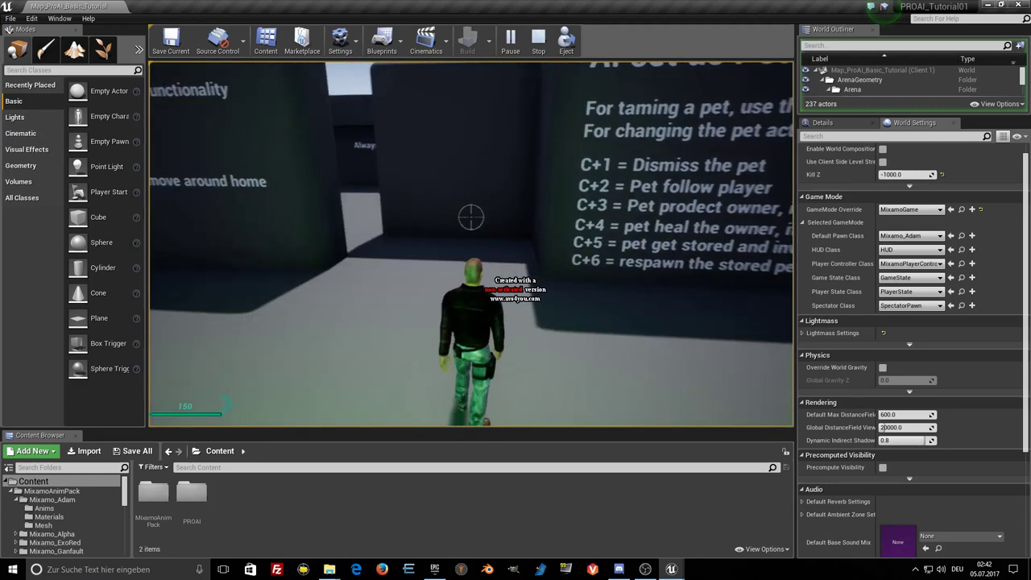
pyautogui.press('w')
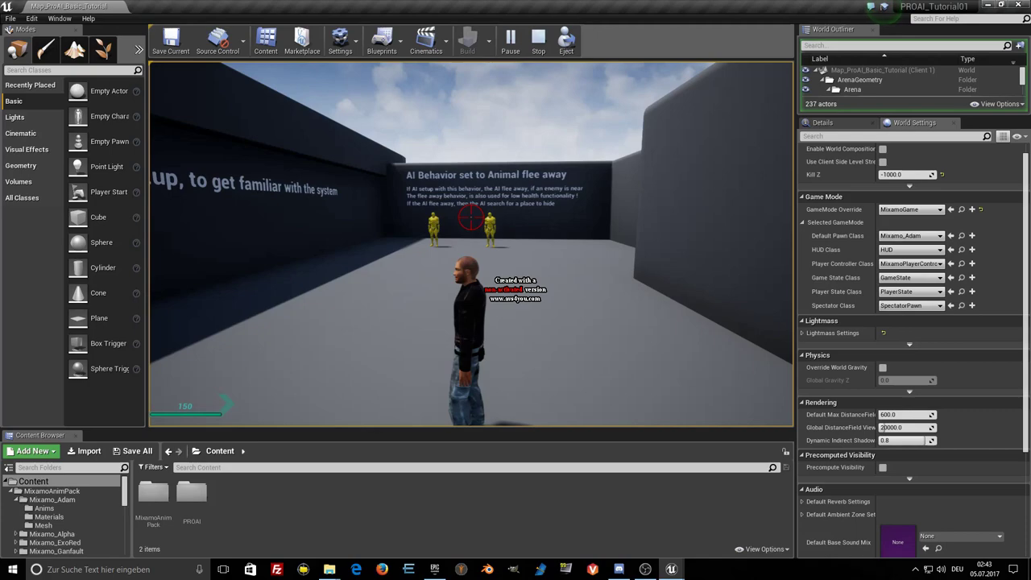
pyautogui.press('Escape')
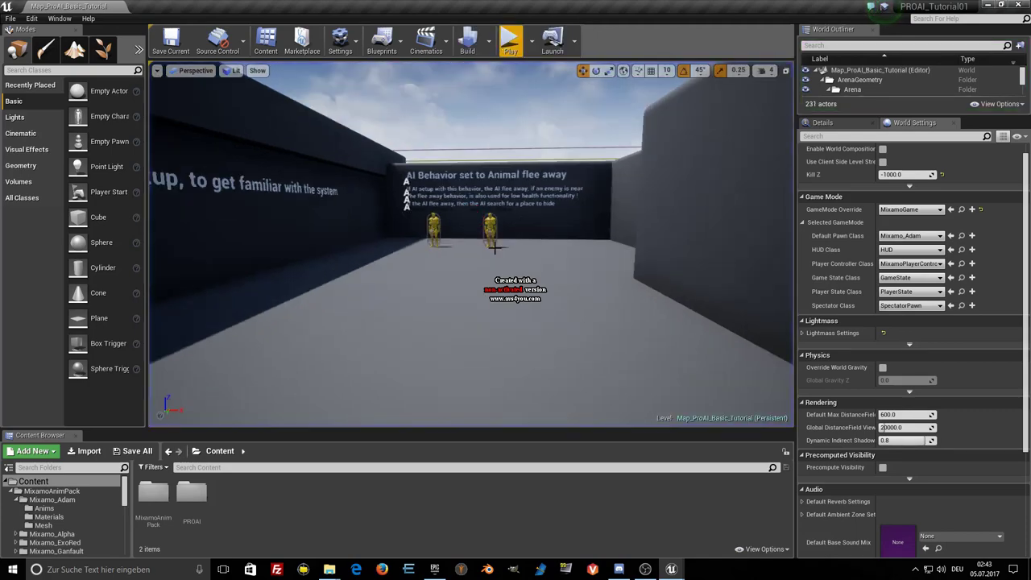
# Set the Crosshair's Location Y and Z to 0 in MixamoCharacter_Master and save the blueprint.
pyautogui.click(671, 569)
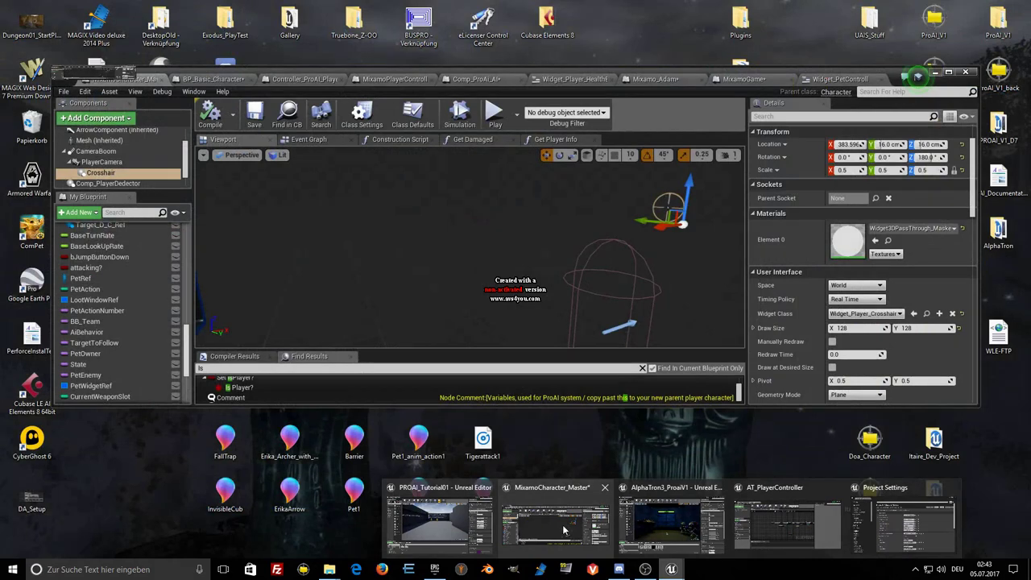
pyautogui.click(563, 525)
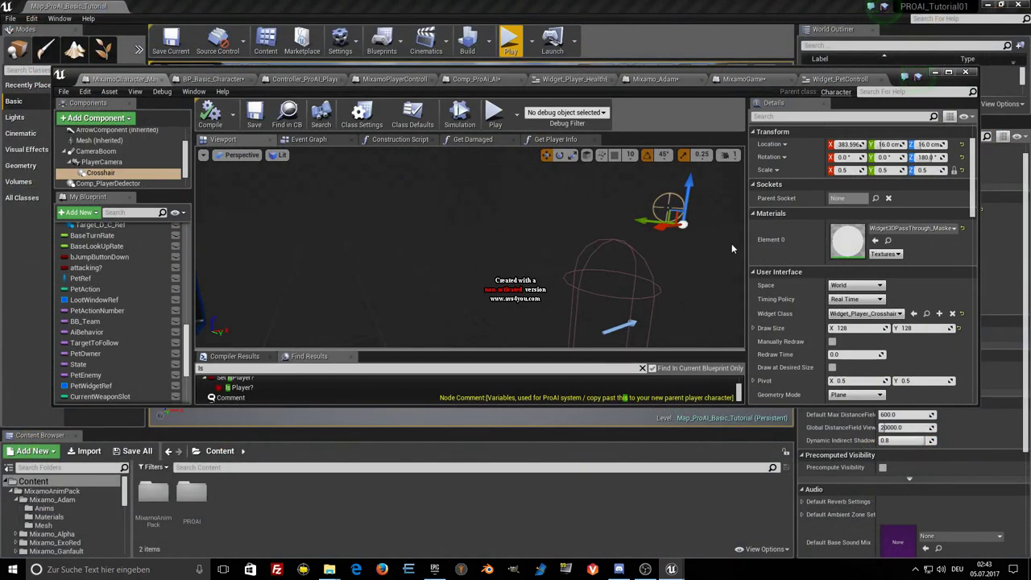
pyautogui.click(890, 145)
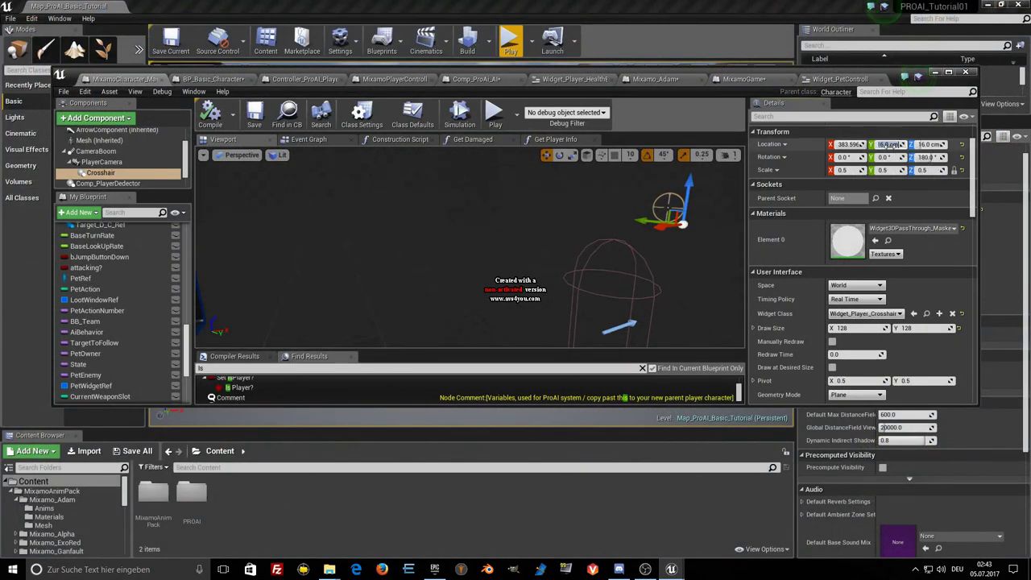
pyautogui.write('0')
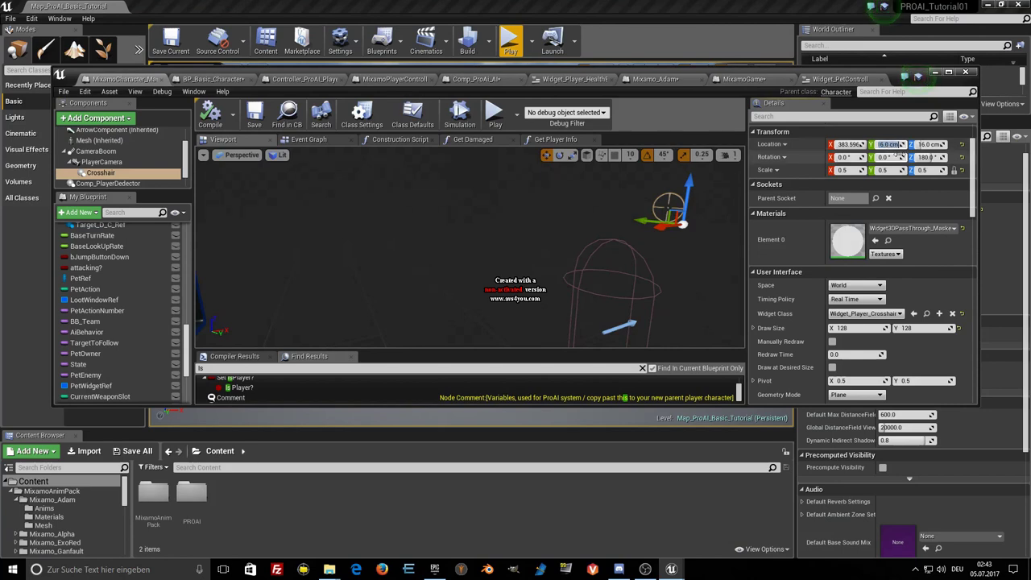
pyautogui.press('Return')
pyautogui.click(928, 145)
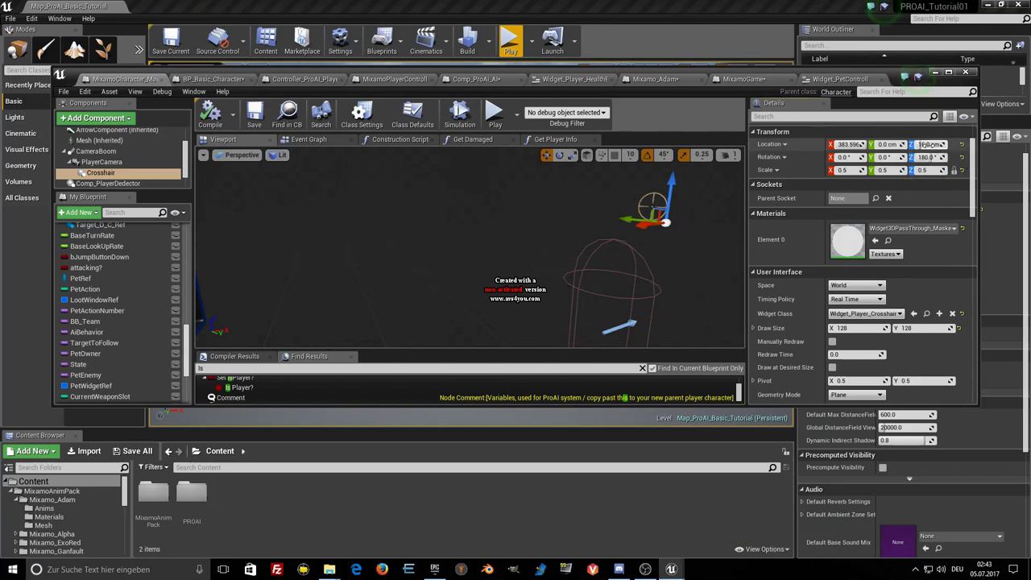
pyautogui.write('0')
pyautogui.press('Return')
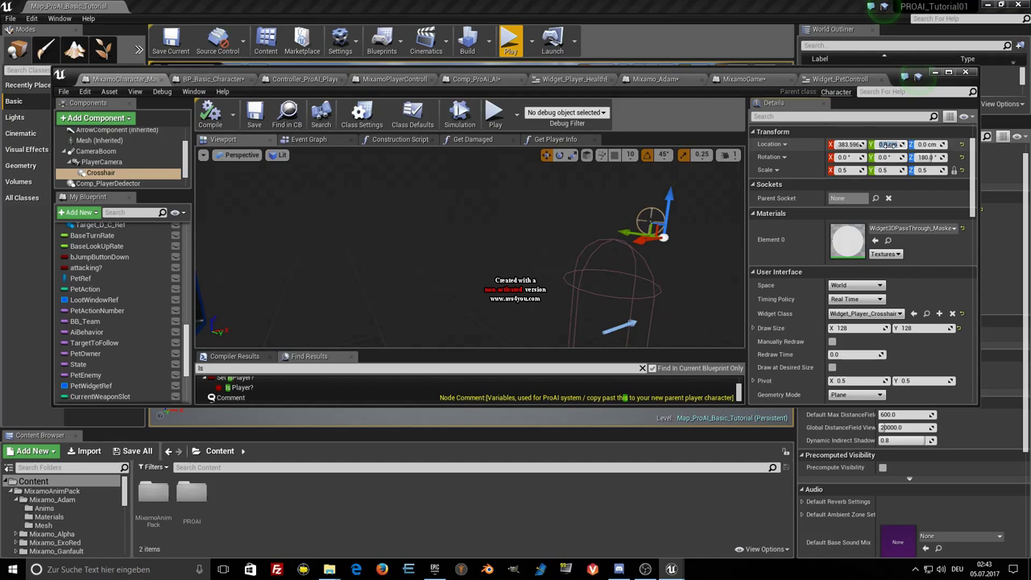
pyautogui.click(254, 118)
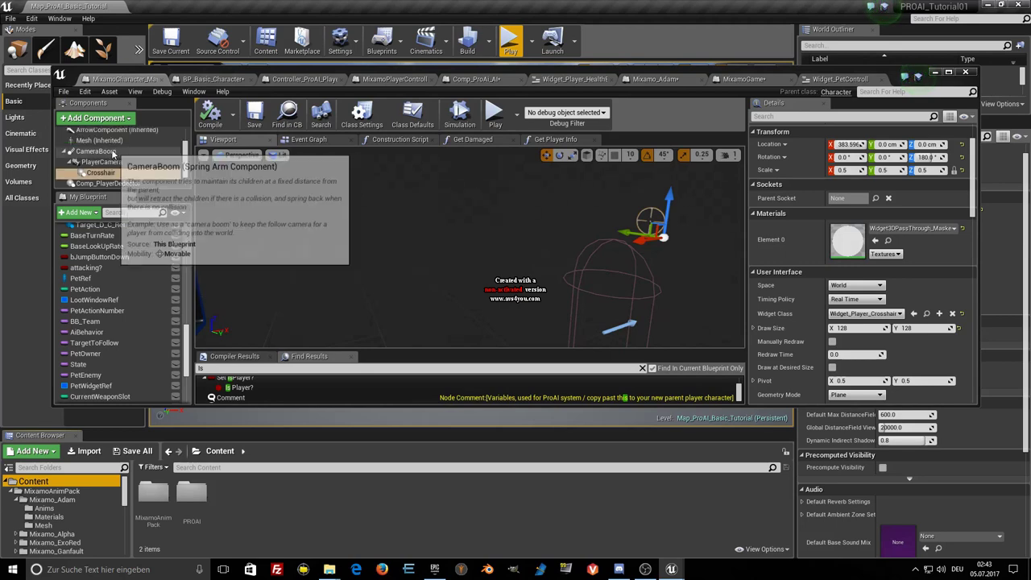
pyautogui.click(112, 156)
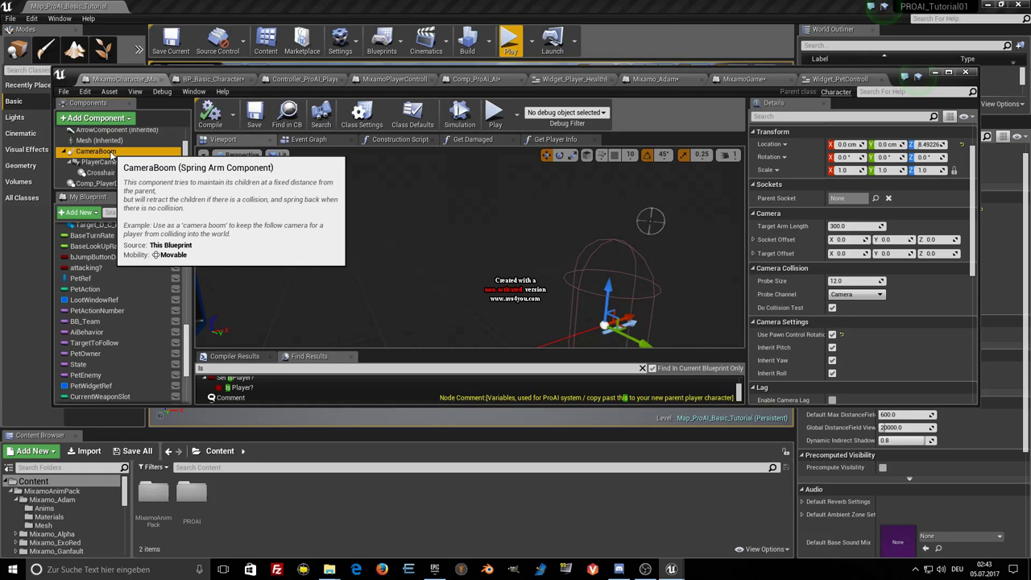
# Reset the CameraBoom's Location Z to 0.
pyautogui.scroll(-5, 481, 273)
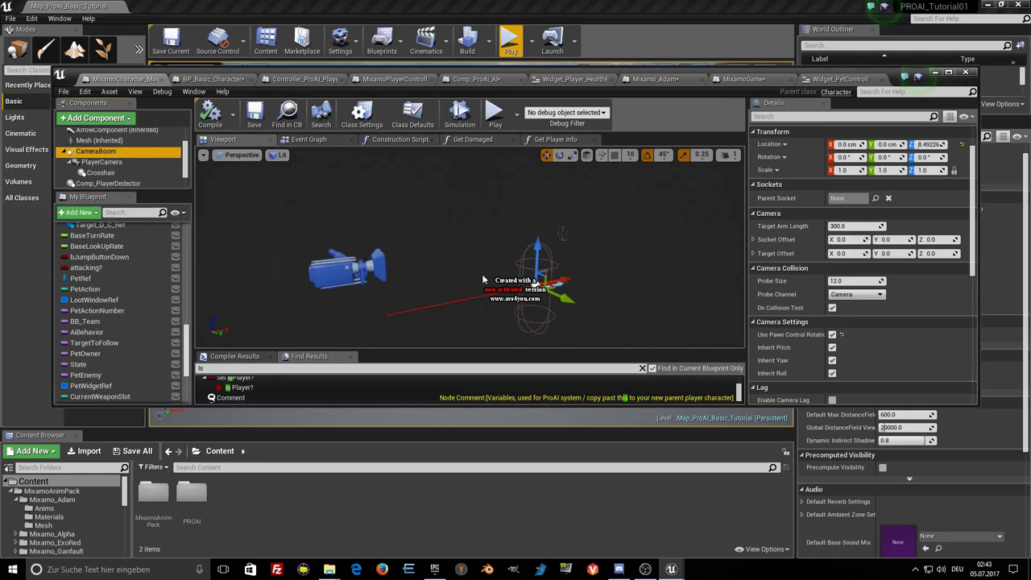
pyautogui.click(963, 145)
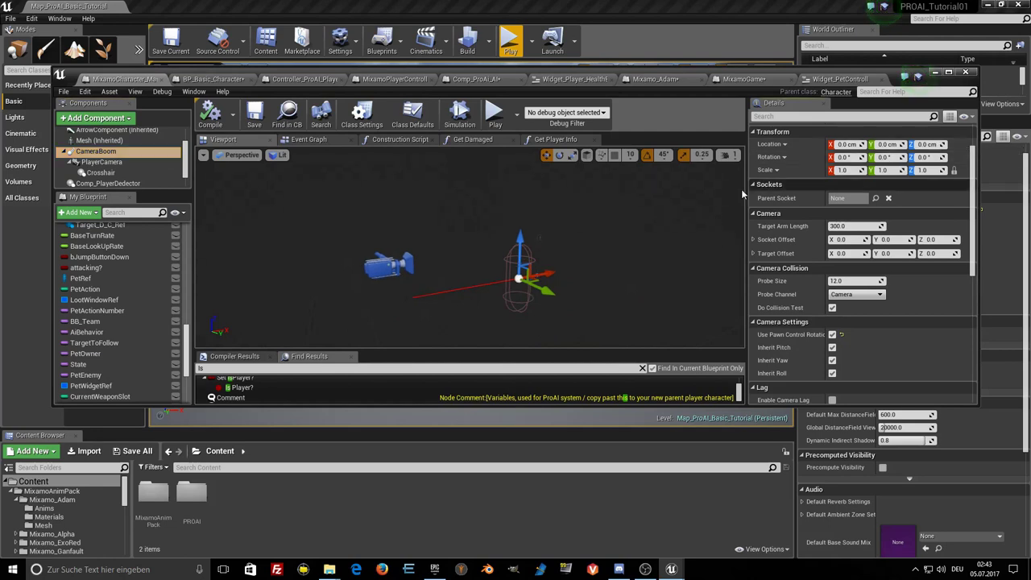
pyautogui.scroll(2, 561, 283)
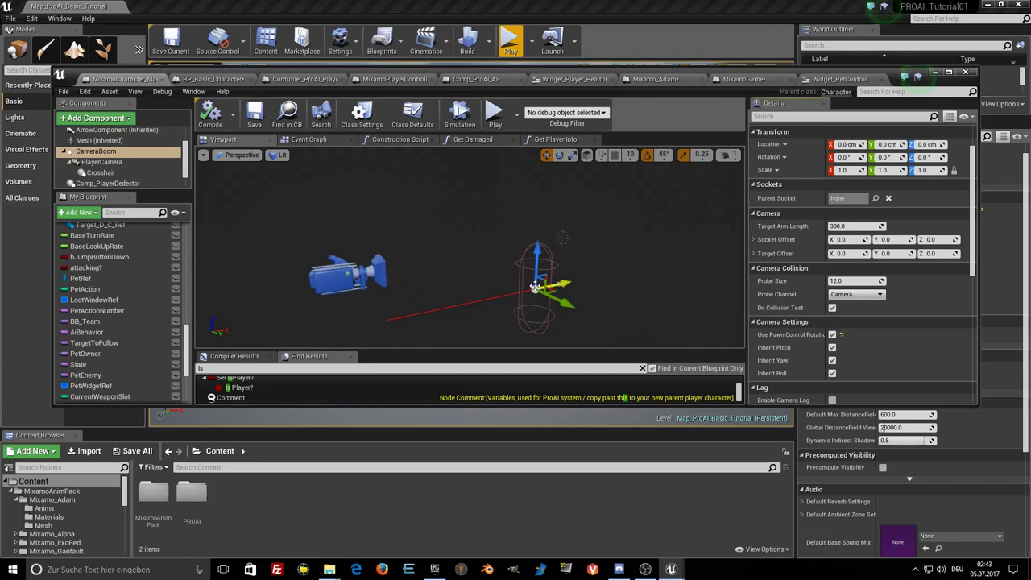
# Raise the PlayerCamera to a Z location of about 89.
pyautogui.click(350, 274)
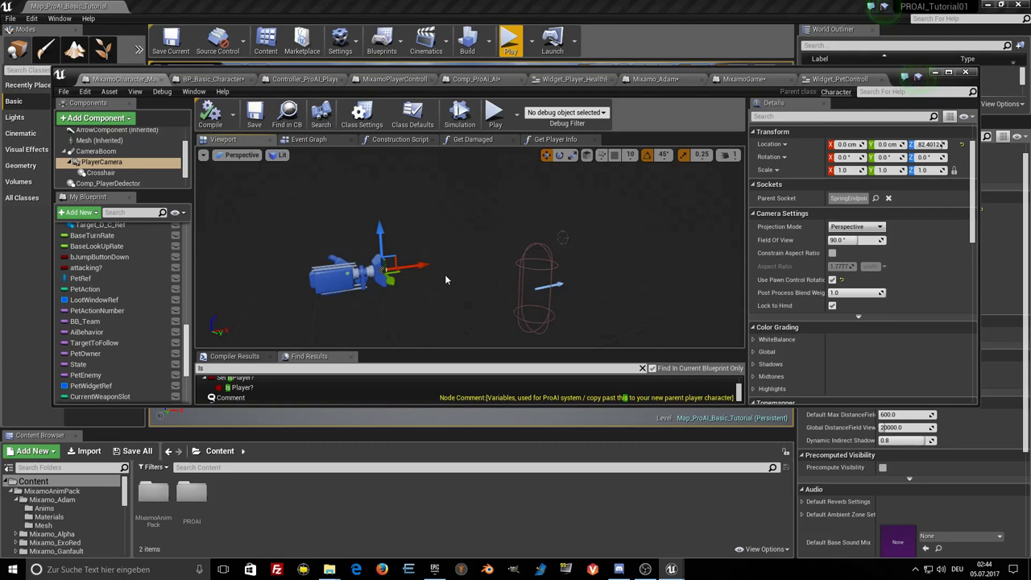
pyautogui.scroll(-1, 445, 274)
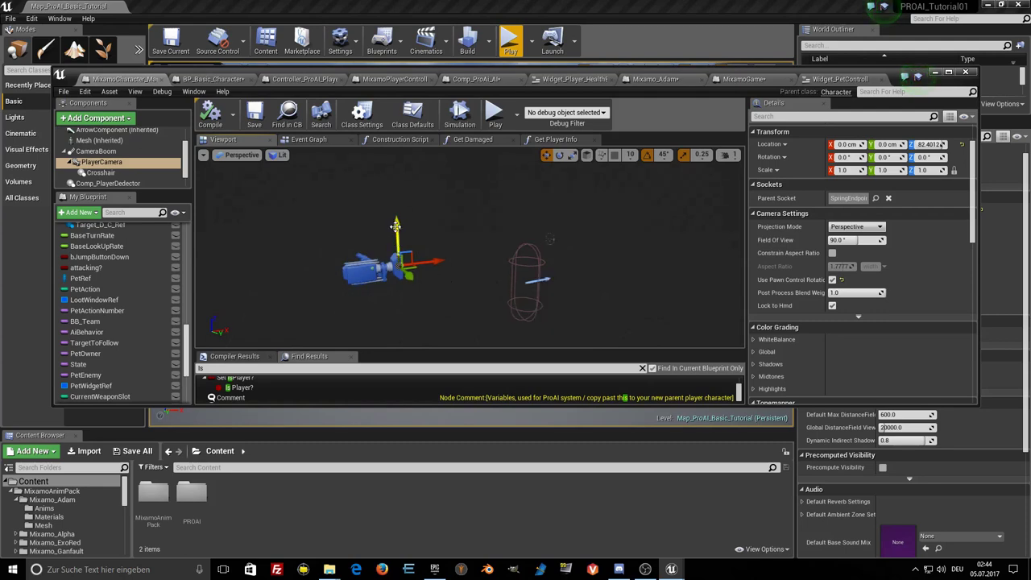
pyautogui.moveTo(395, 226); pyautogui.dragTo(396, 222)
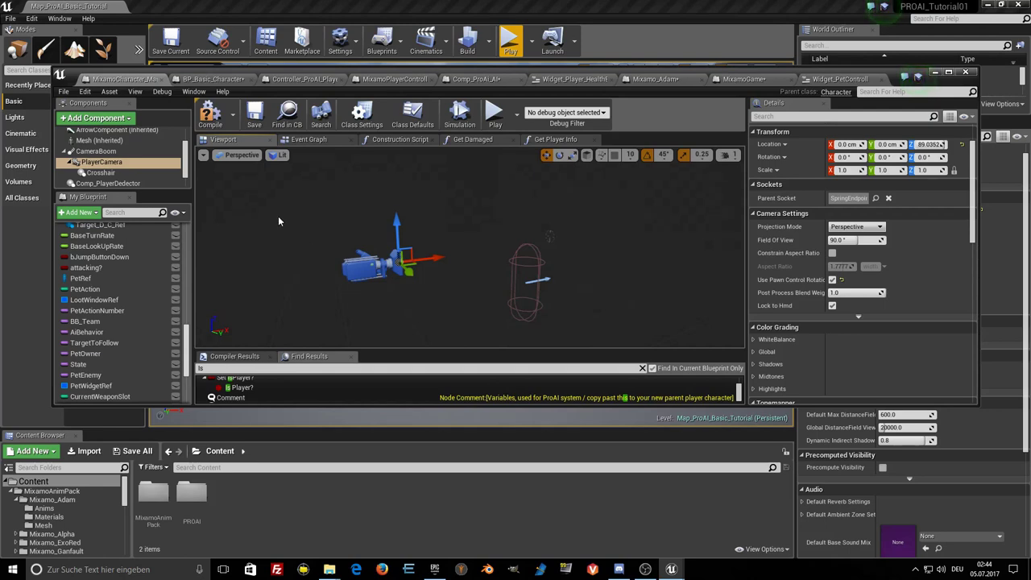
pyautogui.click(115, 174)
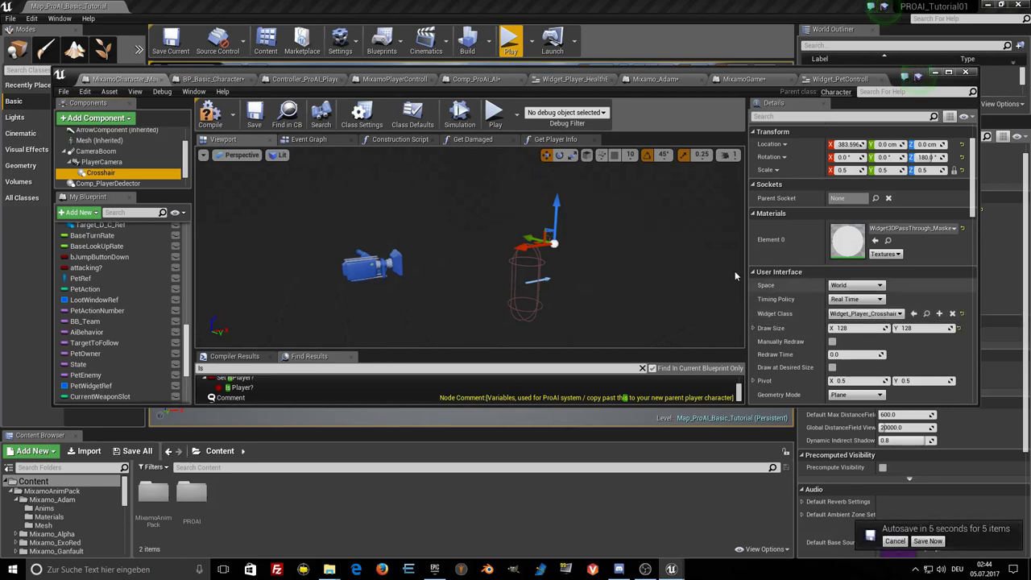
# Switch to BP_Basic_Character to compare its PlayerCamera, sitting at Z about 59.04.
pyautogui.click(218, 81)
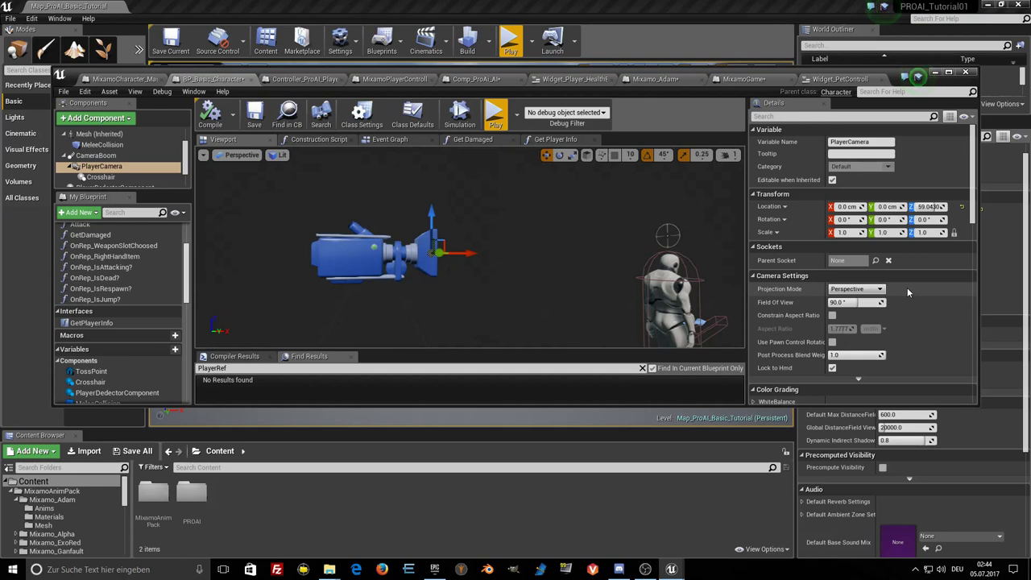
# Review BP_Basic_Character's Crosshair widget settings, down to its User Interface section.
pyautogui.click(667, 235)
pyautogui.scroll(-2, 934, 344)
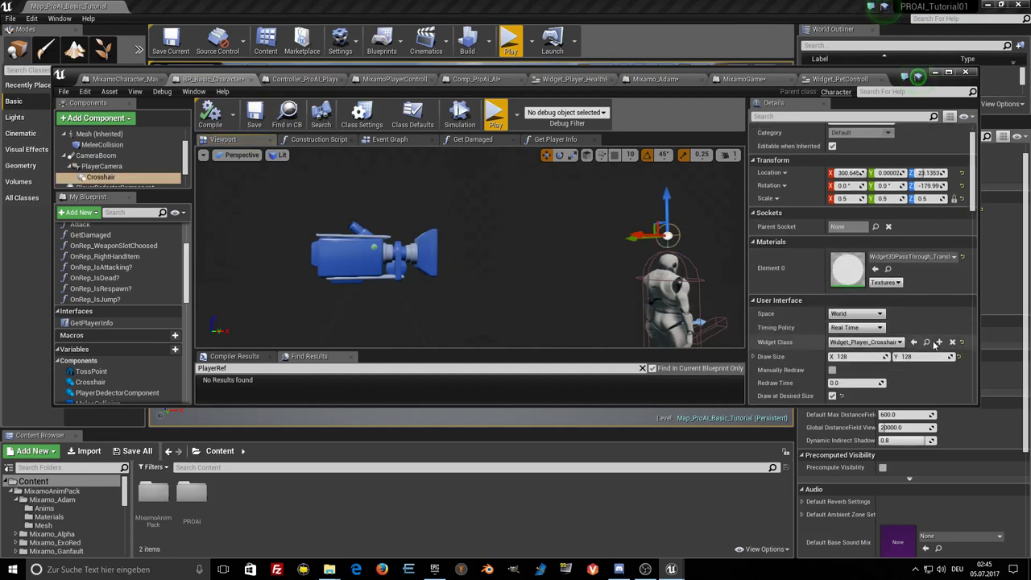
pyautogui.scroll(-1, 934, 344)
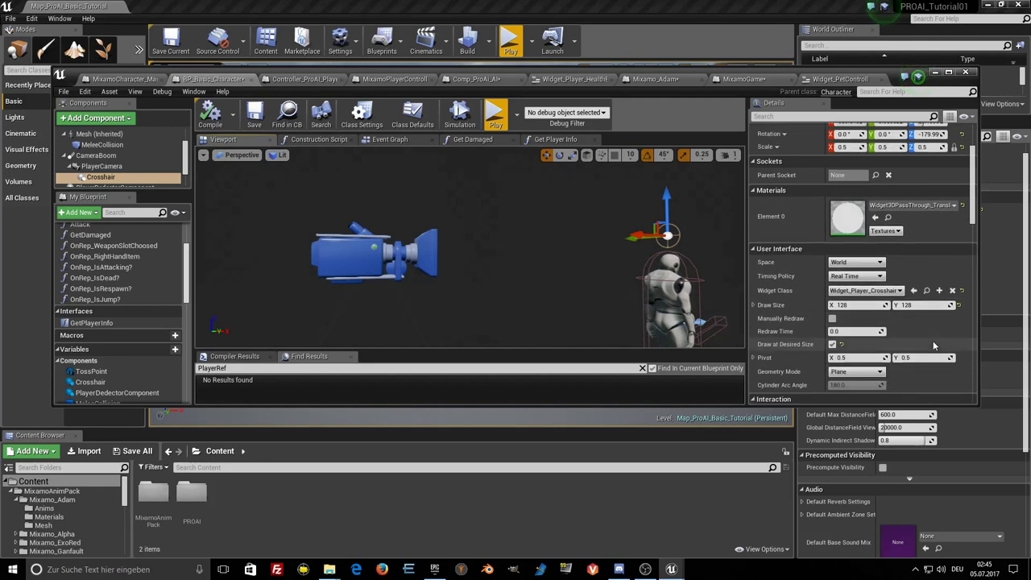
pyautogui.scroll(-1, 934, 344)
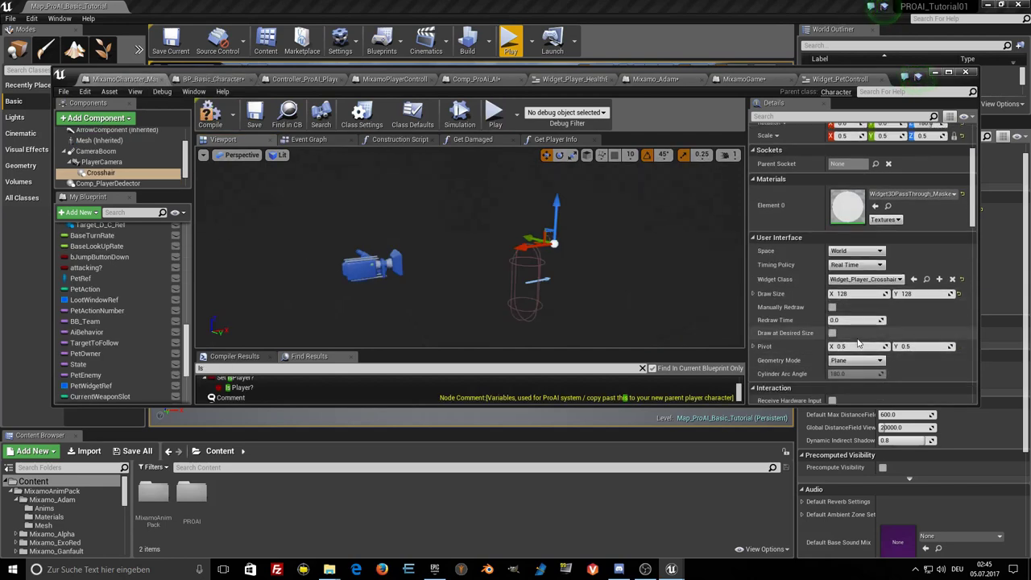
# Orbit around the character capsule, save the blueprint, and minimize its editor to show the level.
pyautogui.moveTo(833, 337)
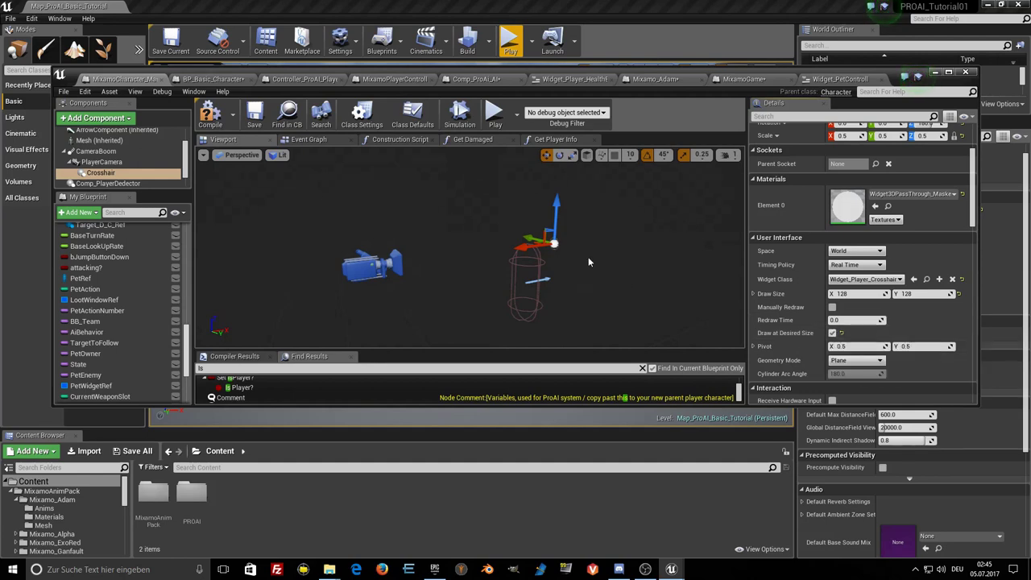
pyautogui.moveTo(586, 262); pyautogui.dragTo(661, 266, button='right')
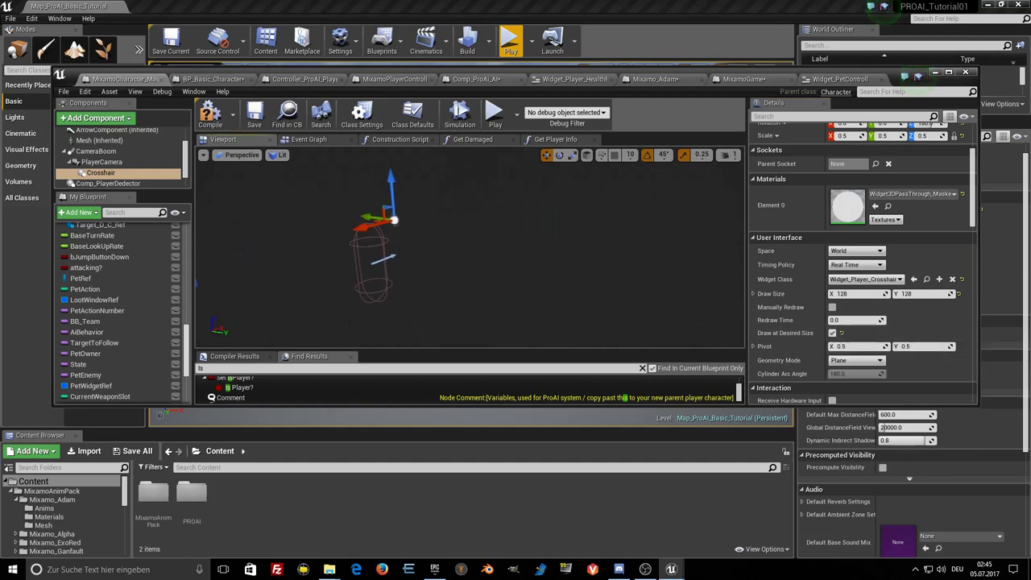
pyautogui.moveTo(600, 256); pyautogui.dragTo(589, 256, button='right')
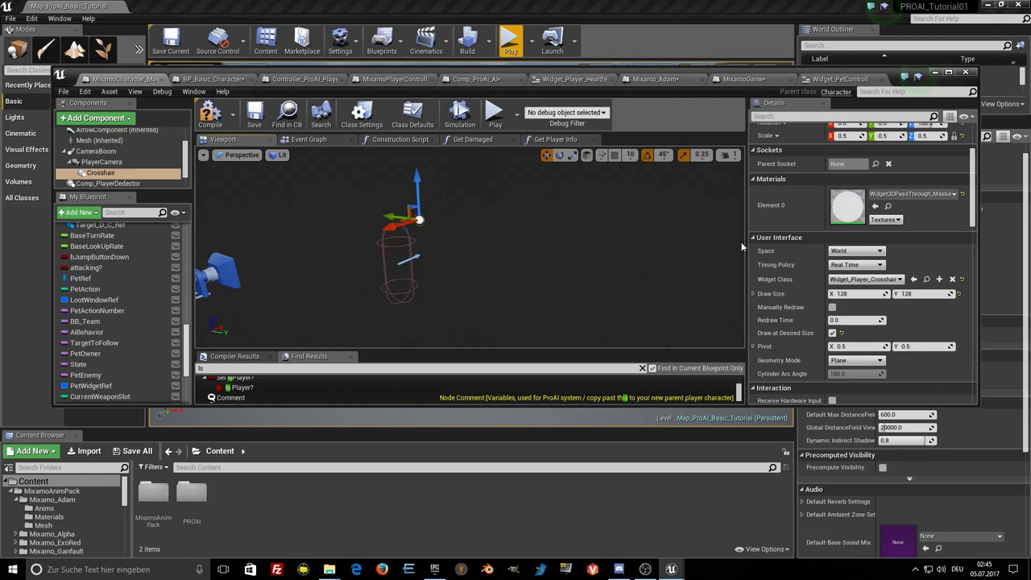
pyautogui.scroll(2, 906, 196)
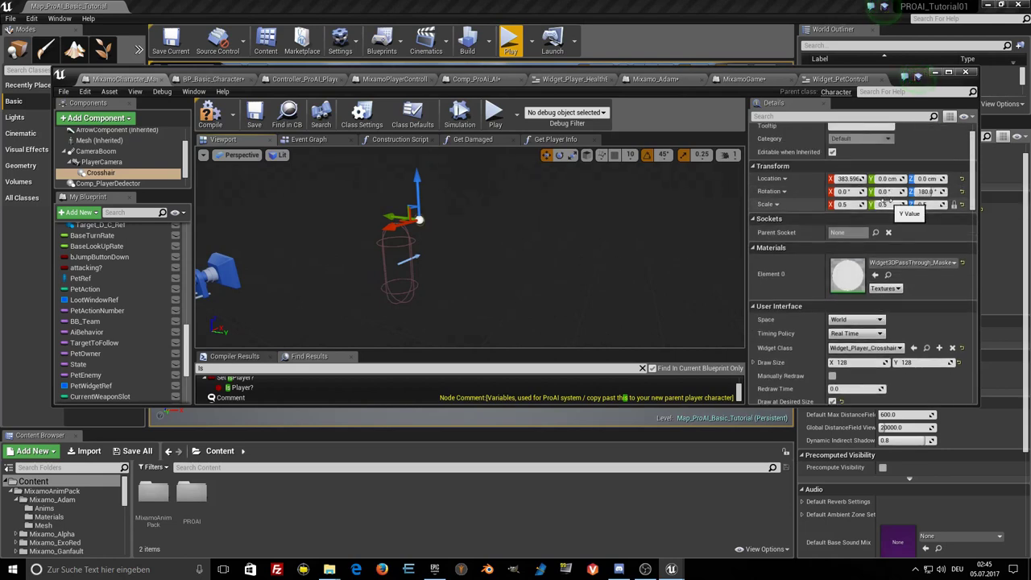
pyautogui.moveTo(564, 258)
pyautogui.mouseDown(button='right')
pyautogui.moveTo(547, 257)
pyautogui.moveTo(539, 242)
pyautogui.moveTo(516, 250)
pyautogui.mouseUp(button='right')
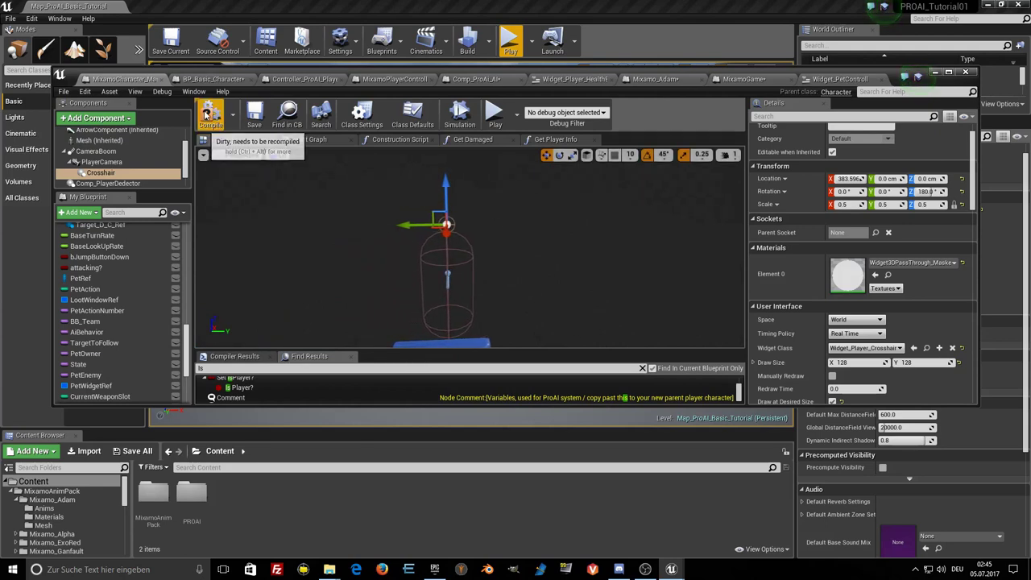
pyautogui.click(255, 117)
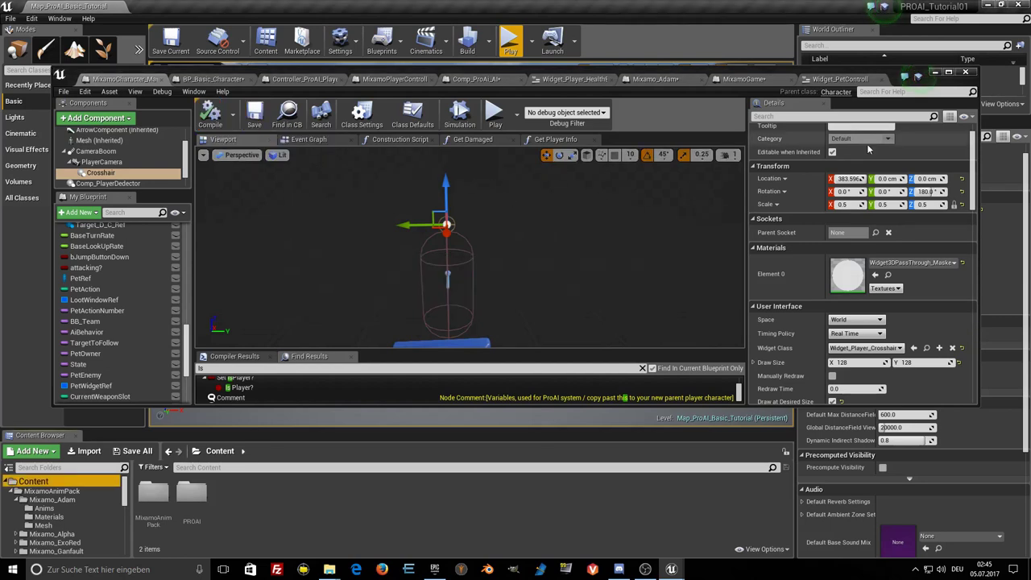
pyautogui.click(934, 74)
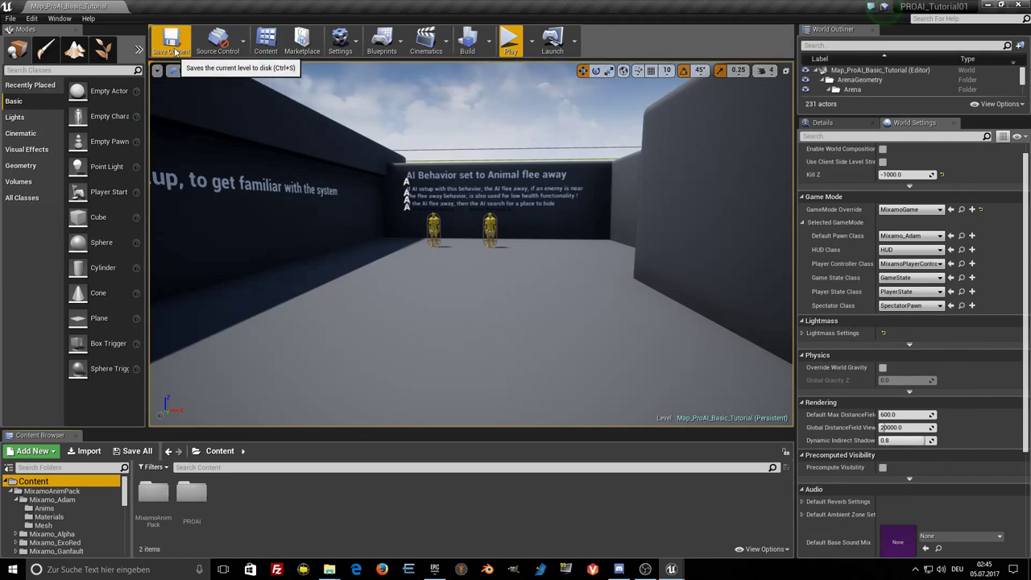
pyautogui.click(513, 46)
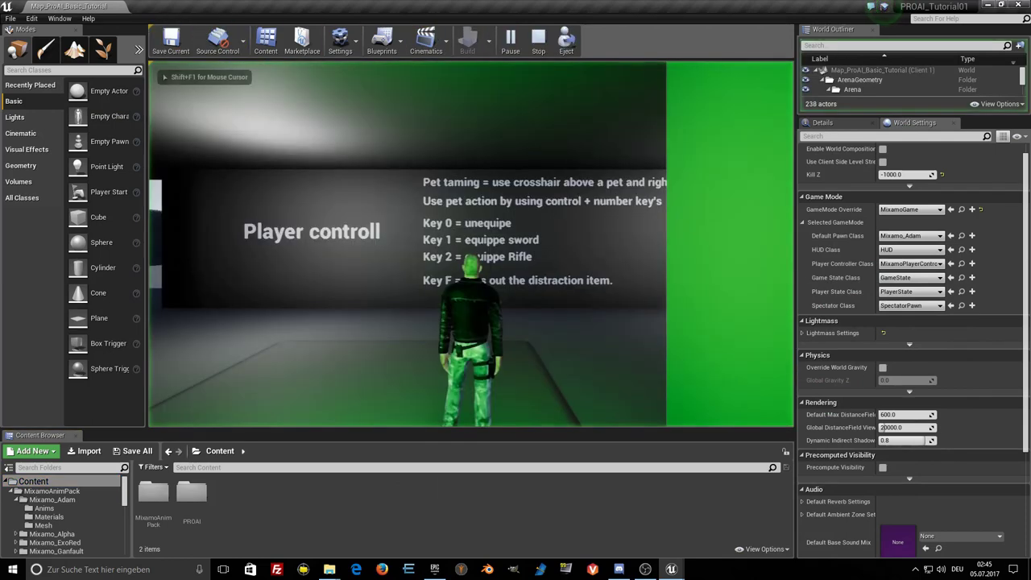
pyautogui.press('w')
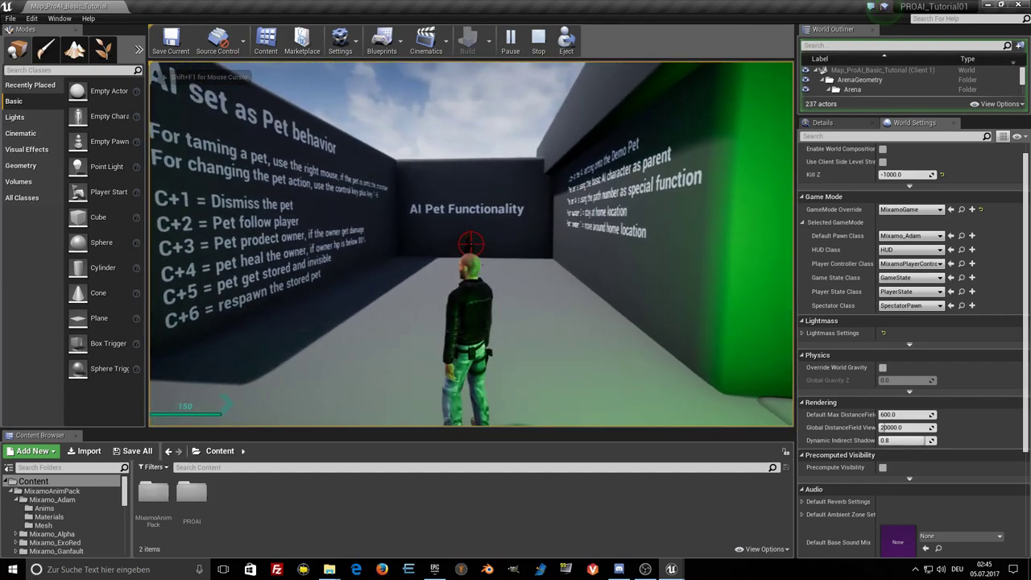
pyautogui.press('w')
pyautogui.press('w')
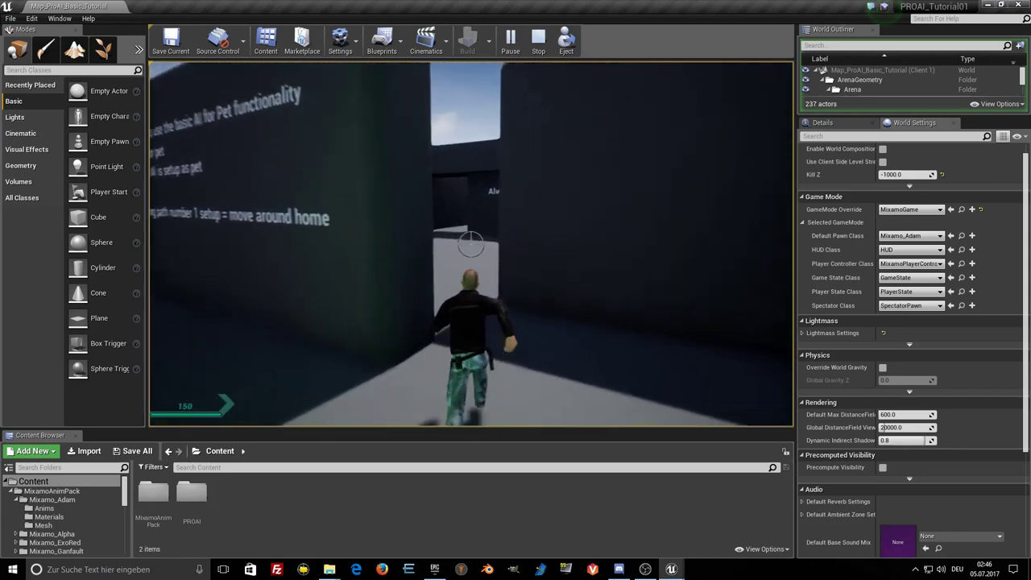
pyautogui.press('w')
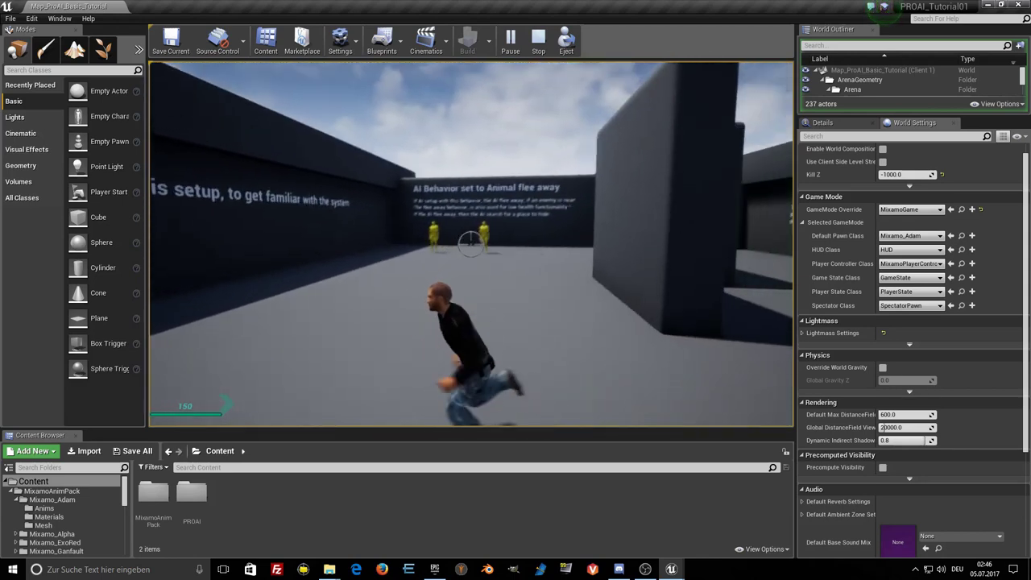
pyautogui.press('w')
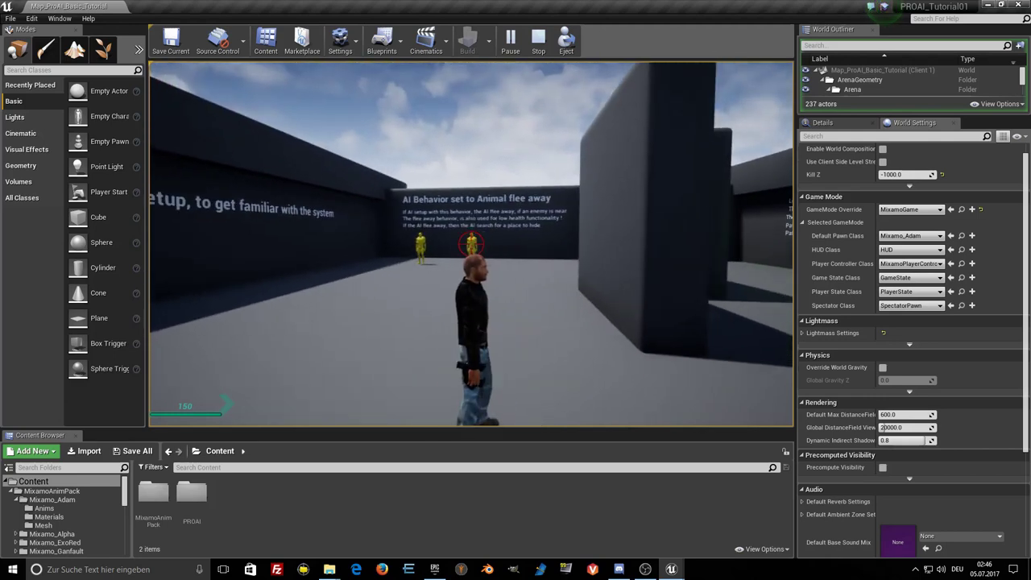
pyautogui.press('w')
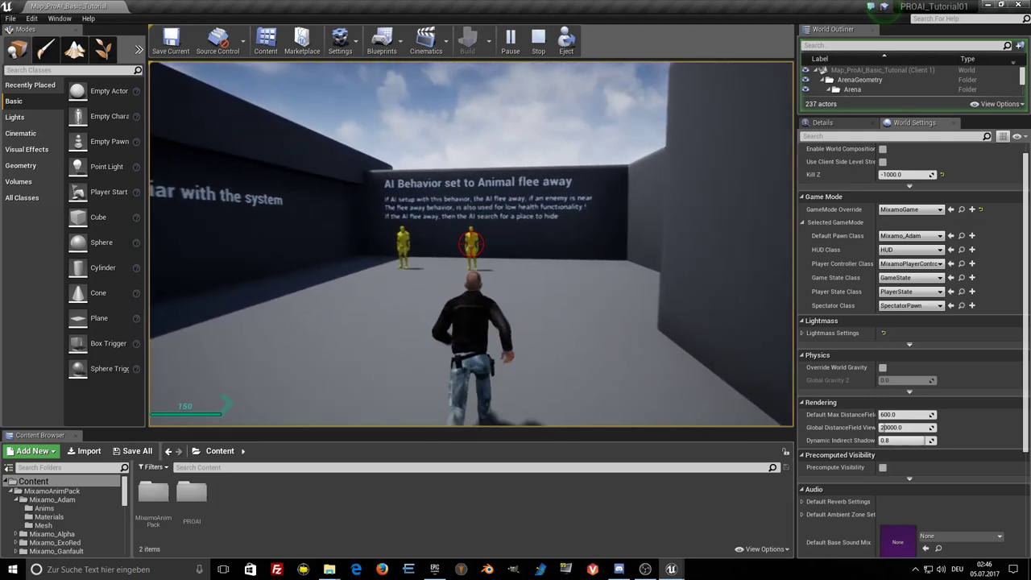
pyautogui.press('w')
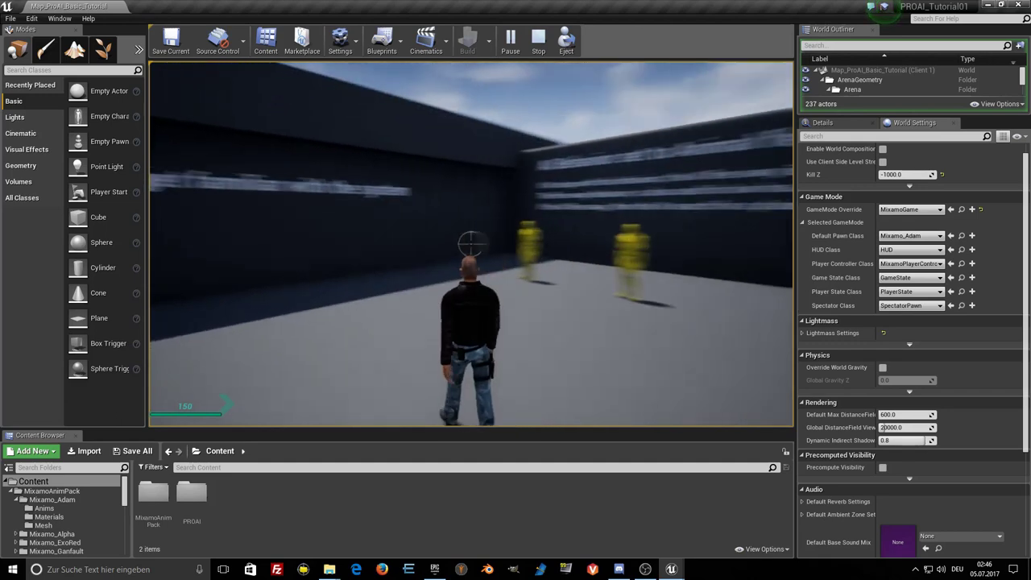
pyautogui.press('a')
pyautogui.press('w')
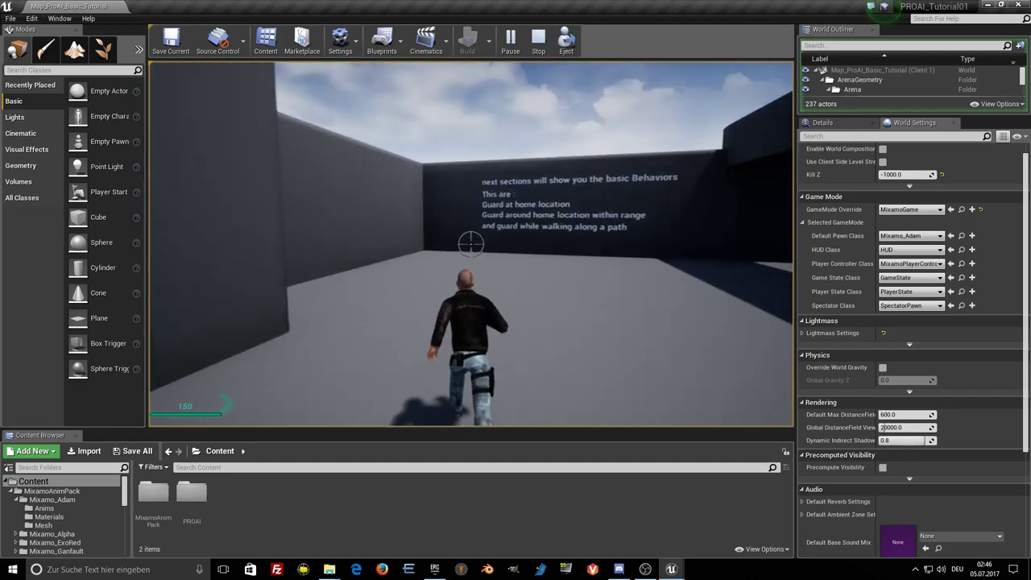
pyautogui.press('w')
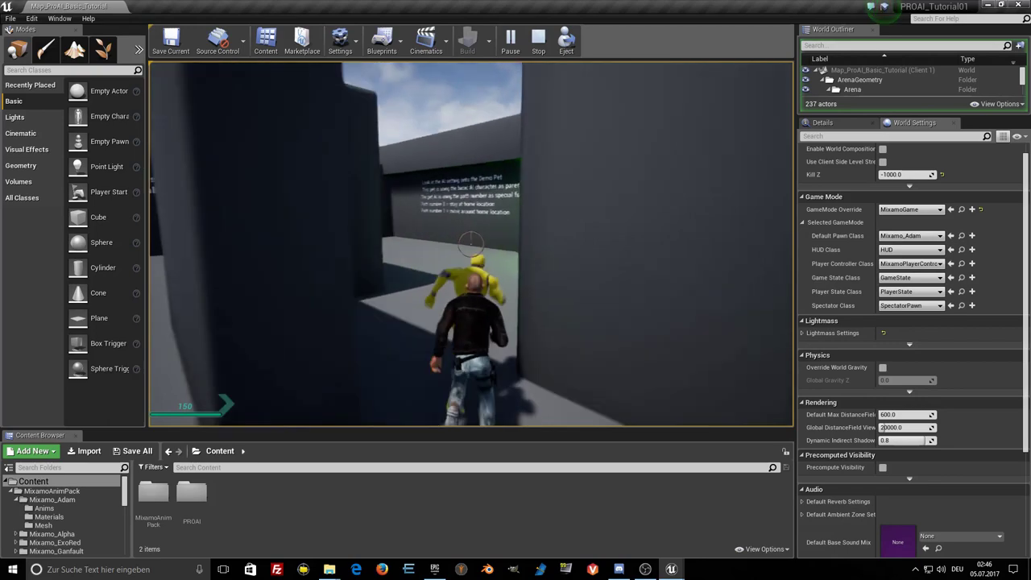
pyautogui.press('w')
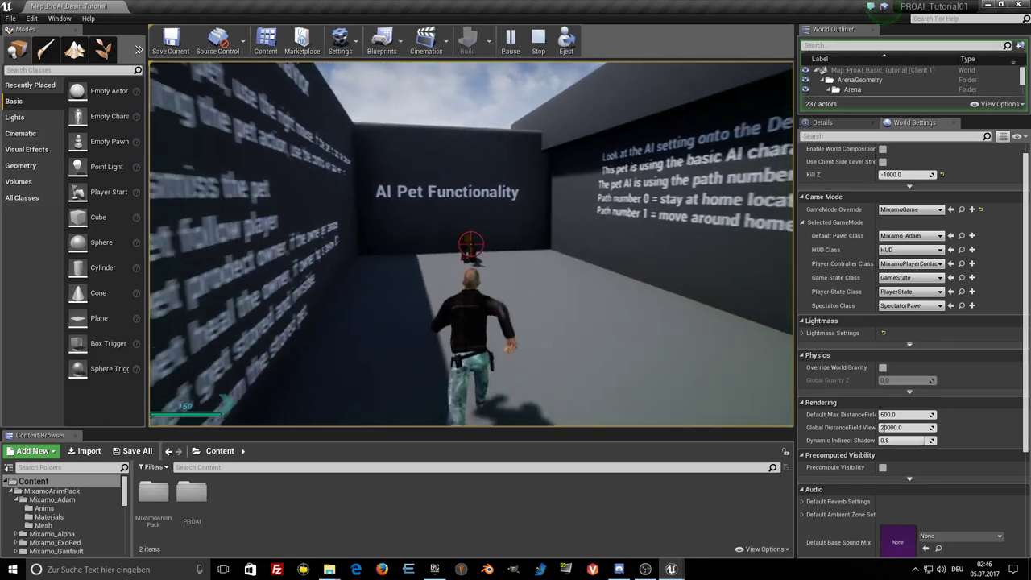
pyautogui.press('w')
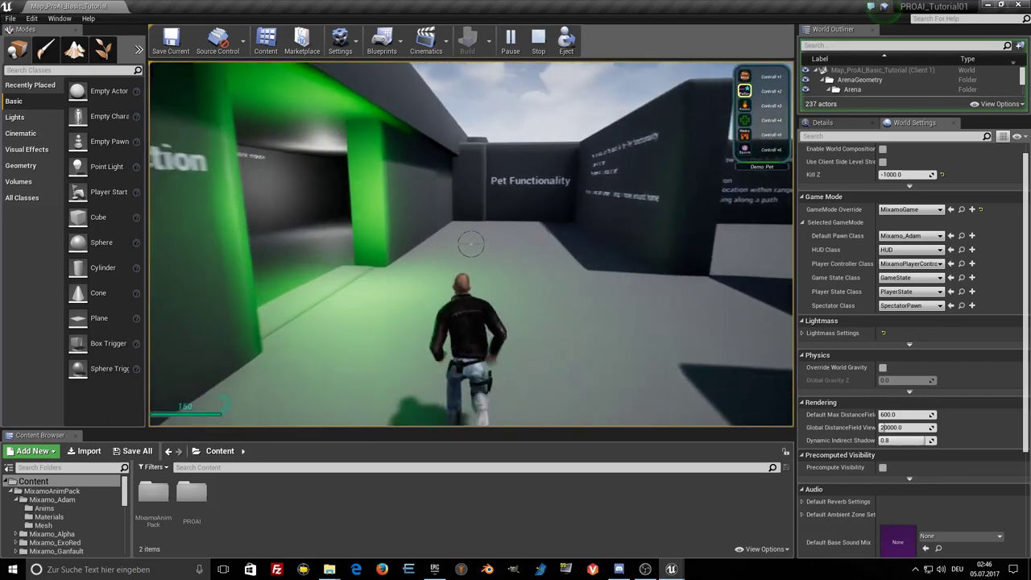
pyautogui.press('w')
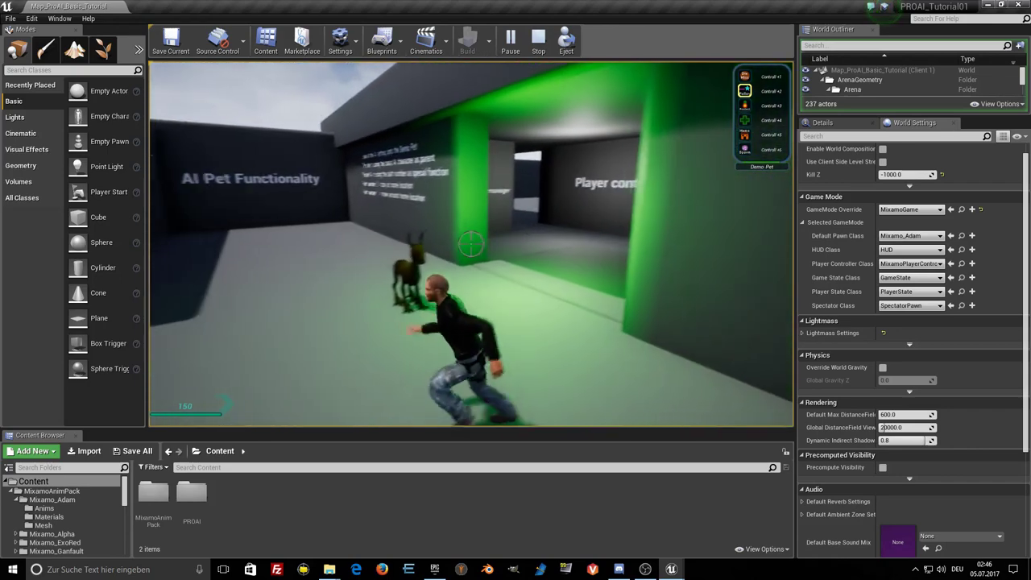
pyautogui.press('w')
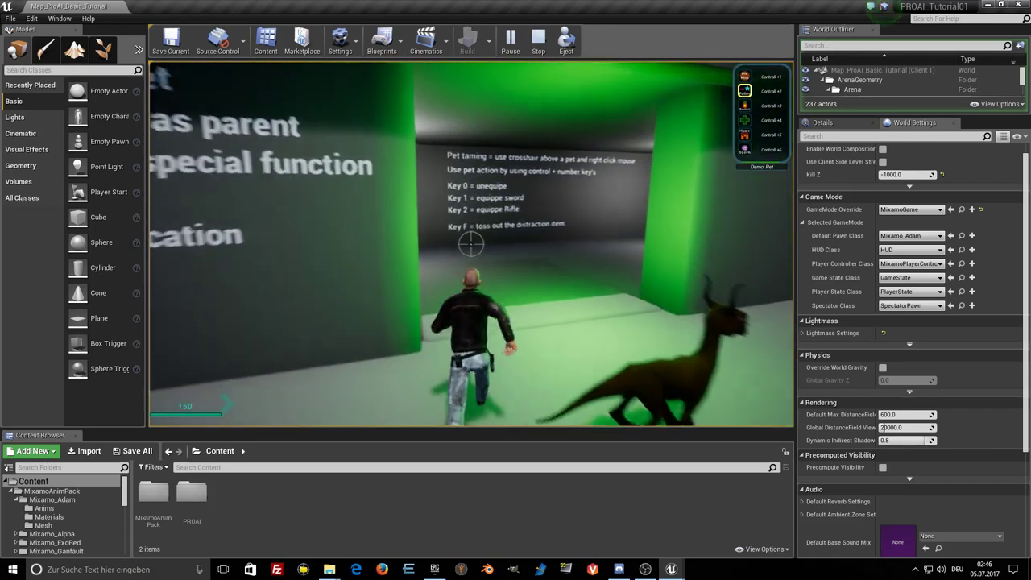
pyautogui.press('w')
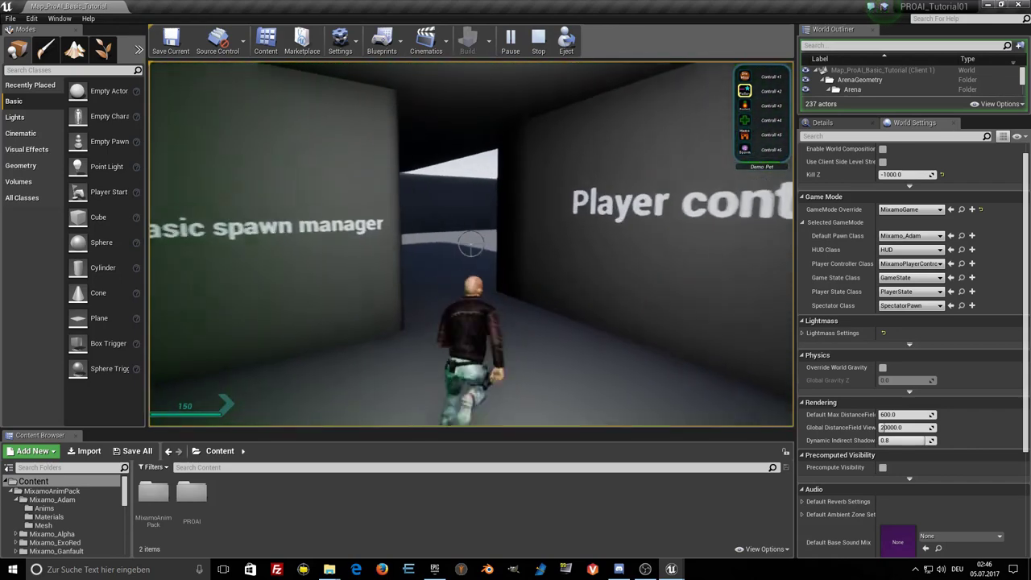
pyautogui.press('w')
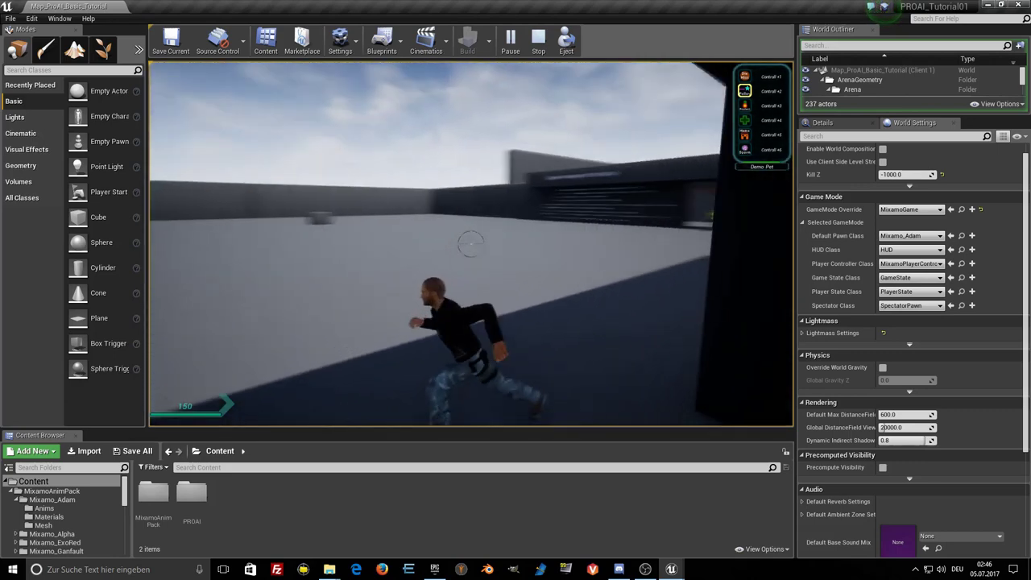
pyautogui.press('w')
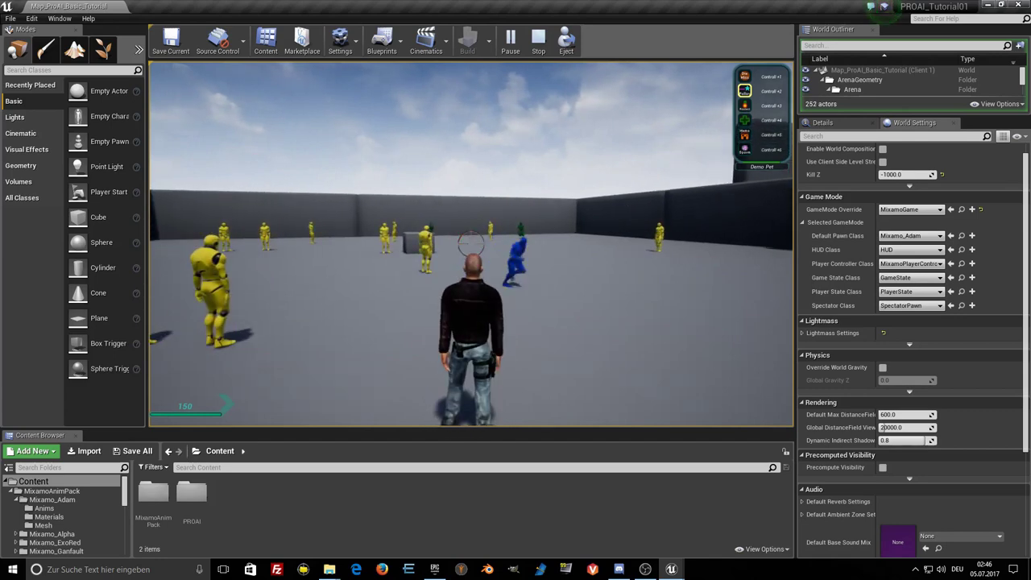
pyautogui.moveTo(515, 290)
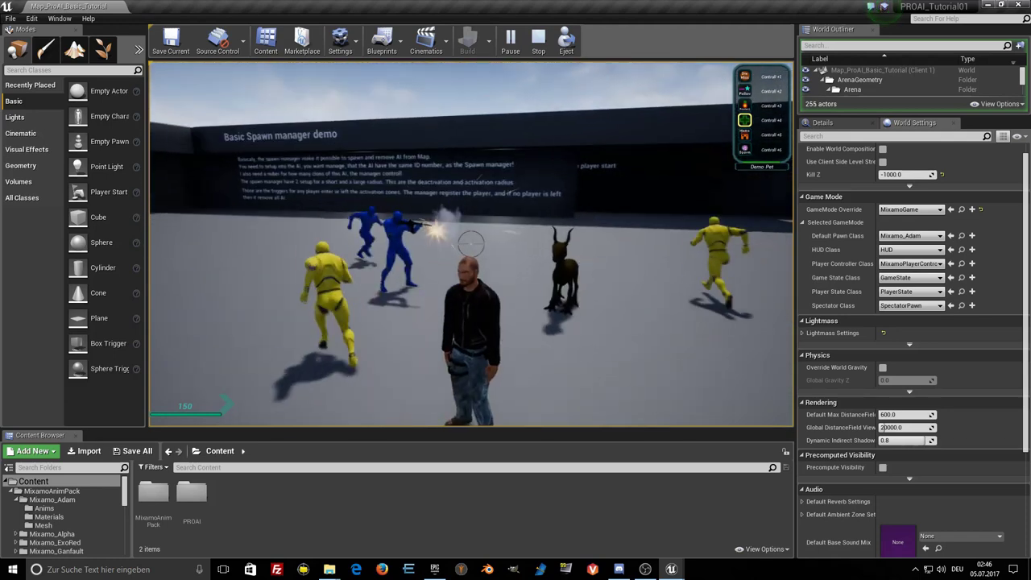
pyautogui.press('w')
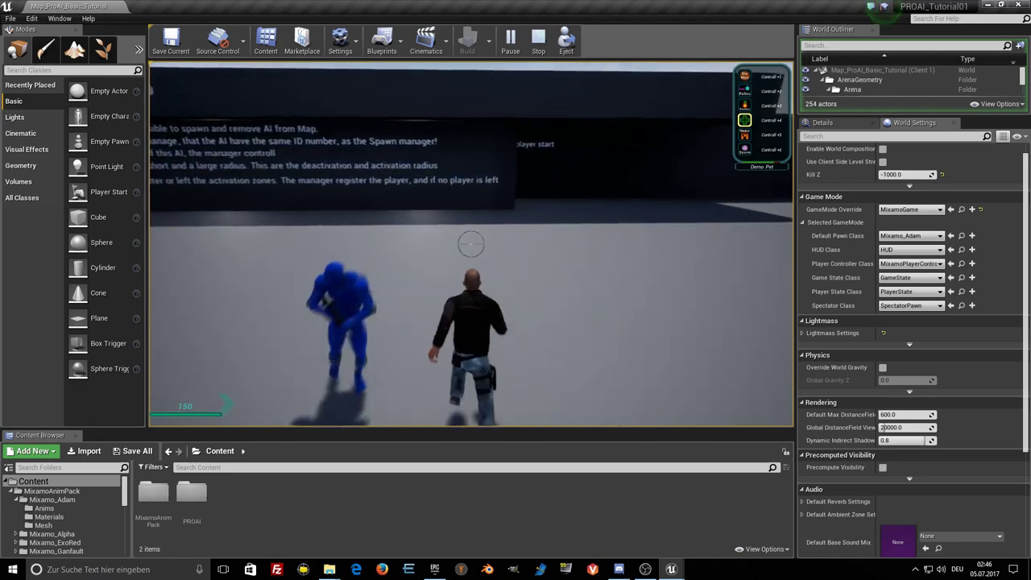
pyautogui.press('w')
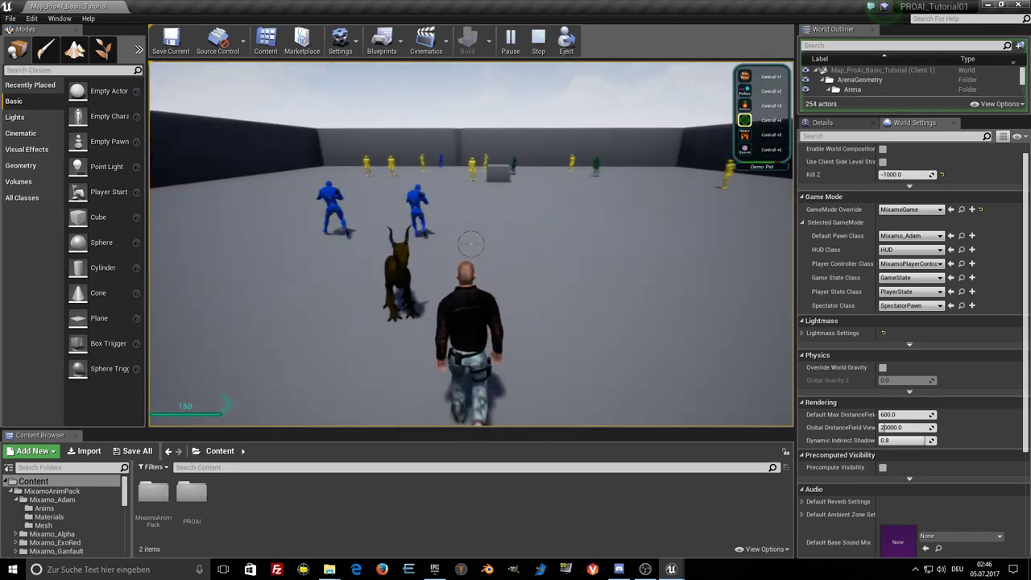
pyautogui.press('w')
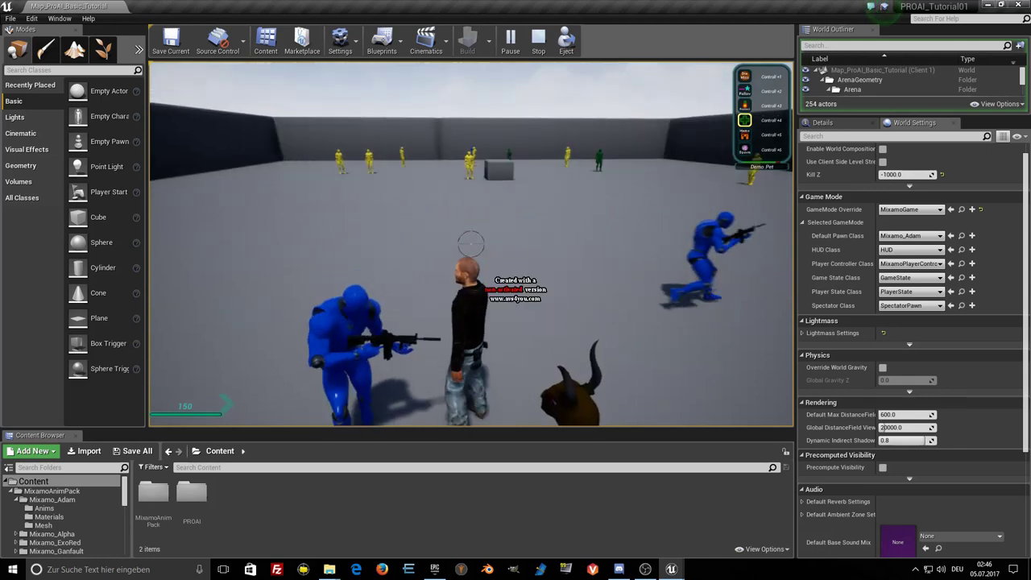
pyautogui.moveTo(470, 244)
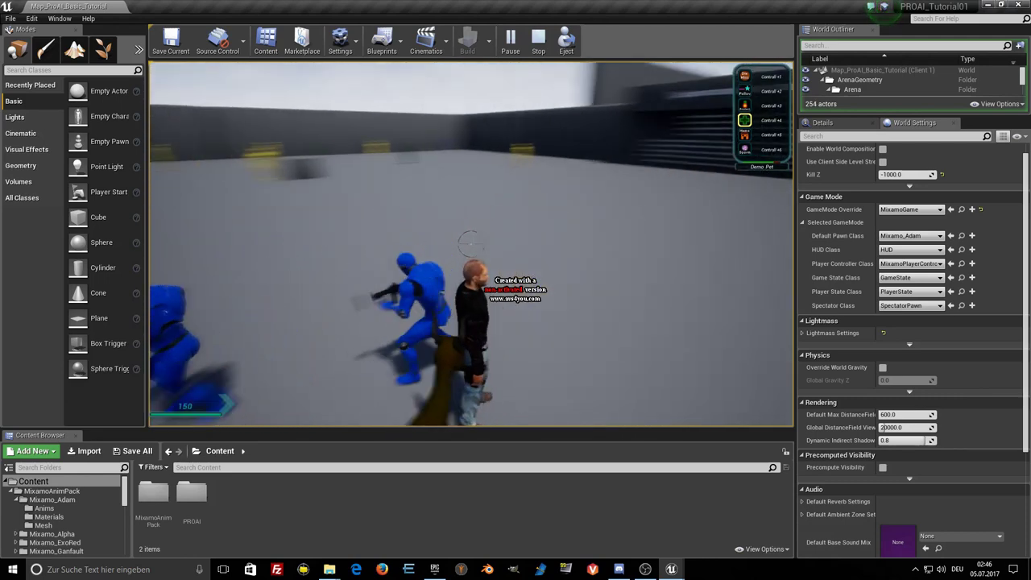
pyautogui.press('w')
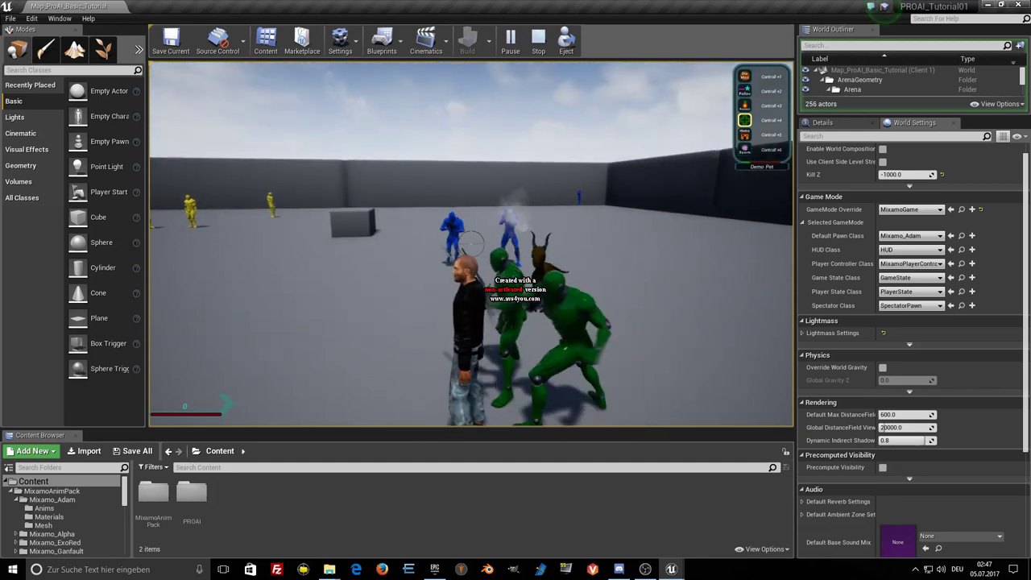
pyautogui.press('Escape')
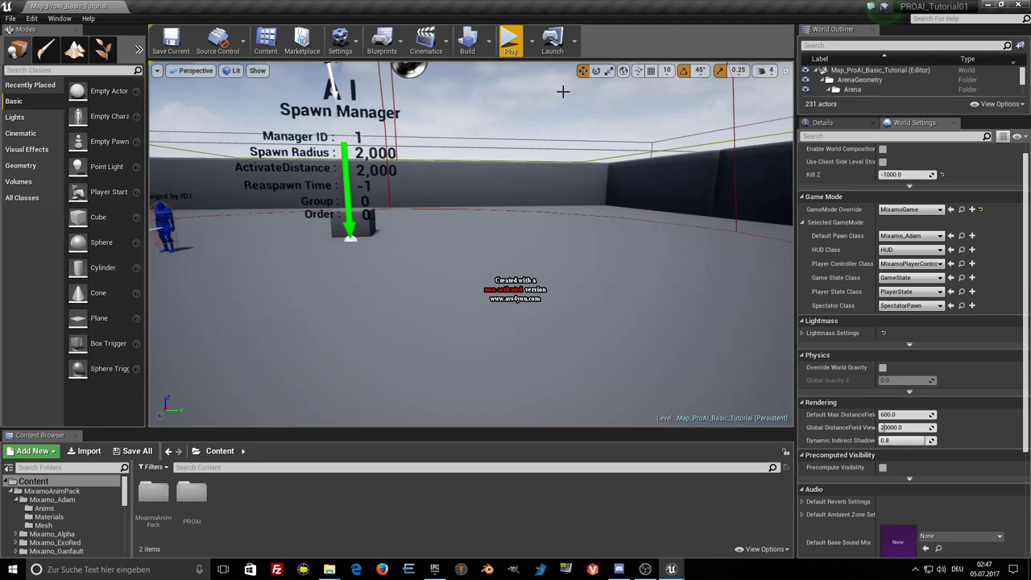
# Playtest the arena, running the character around and switching the pet to command 4, then stop.
pyautogui.click(521, 53)
pyautogui.press('w')
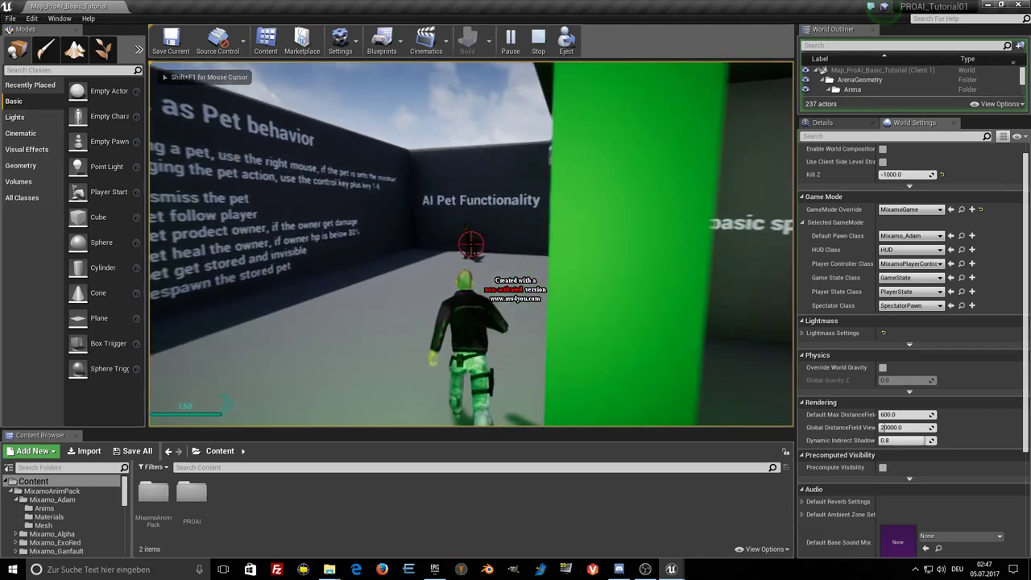
pyautogui.press('w')
pyautogui.press('w')
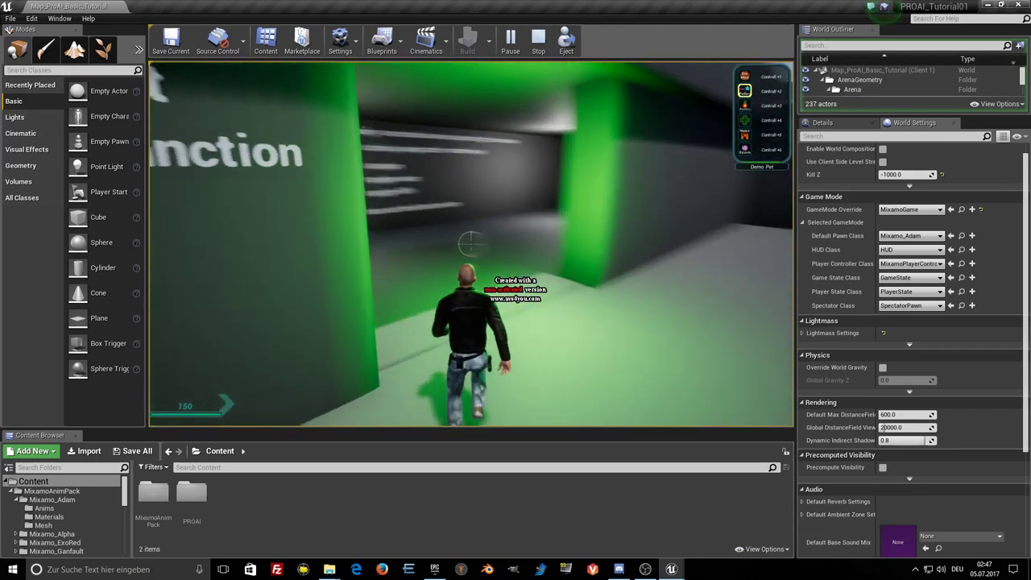
pyautogui.press('w')
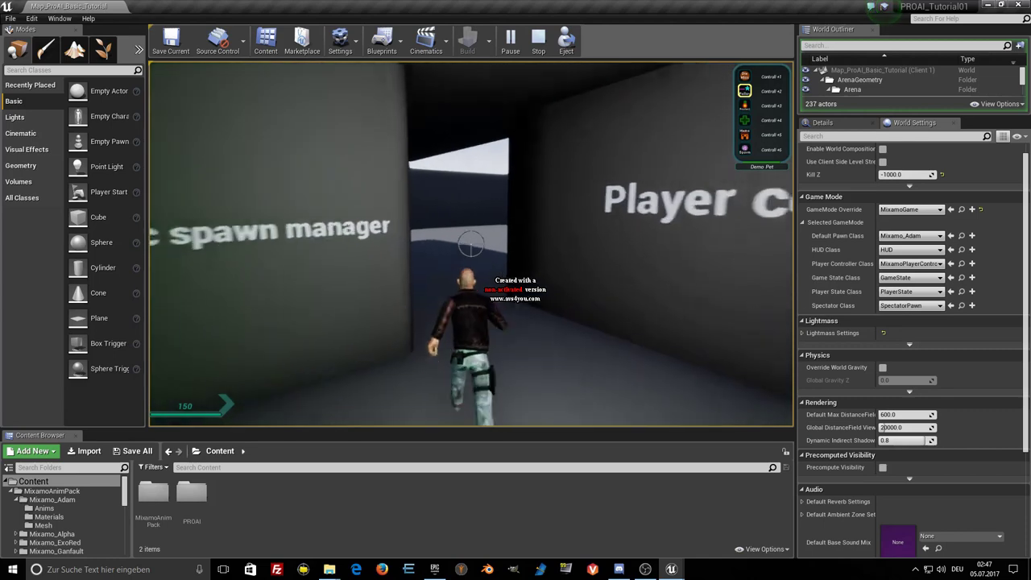
pyautogui.press('w')
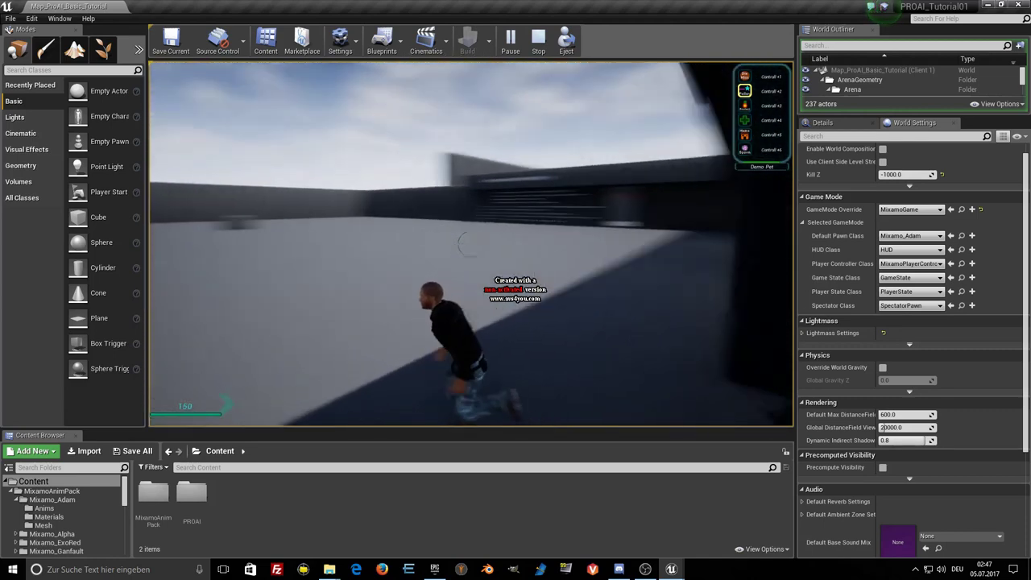
pyautogui.press('w')
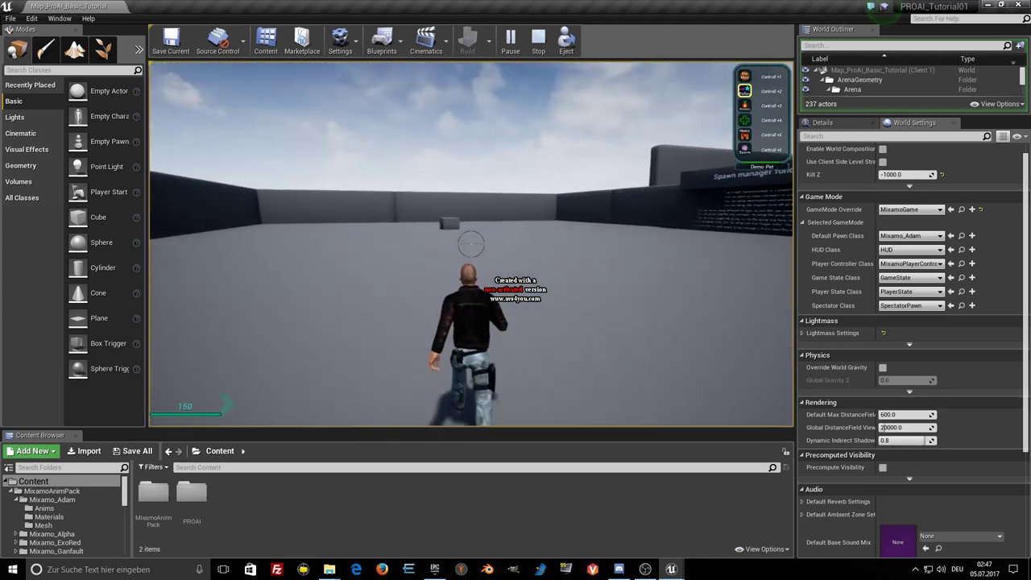
pyautogui.press('w')
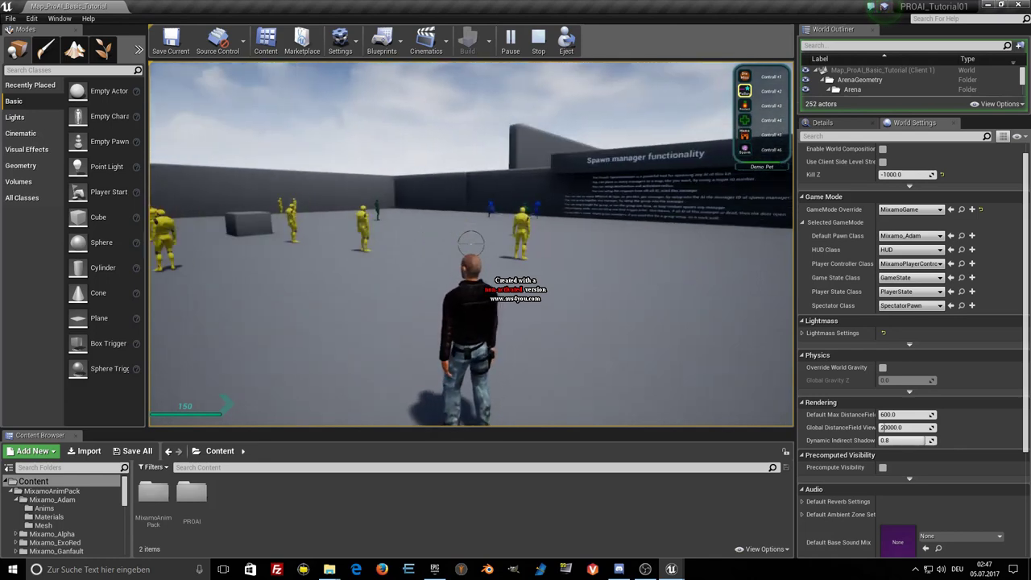
pyautogui.press('a')
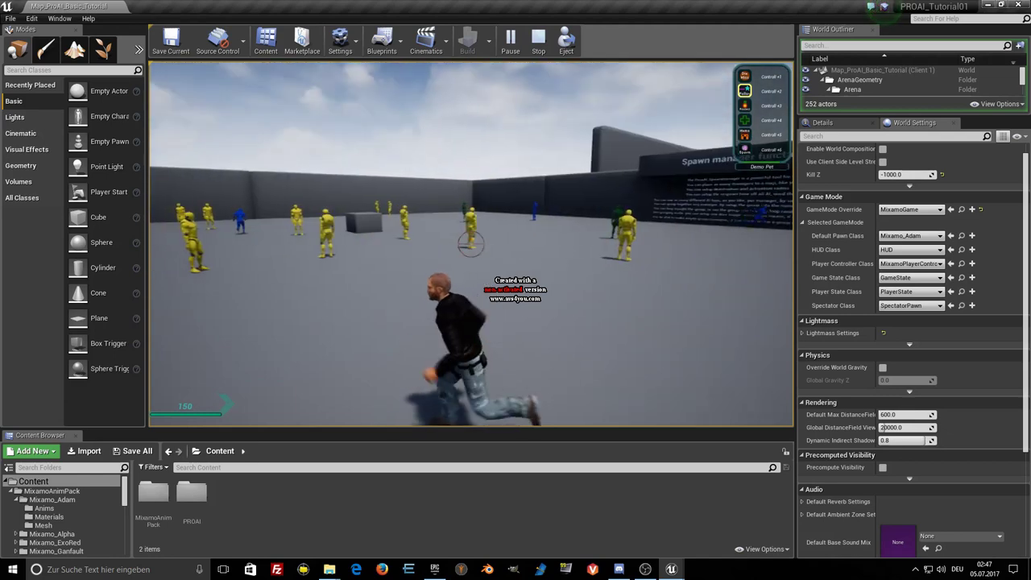
pyautogui.press('w')
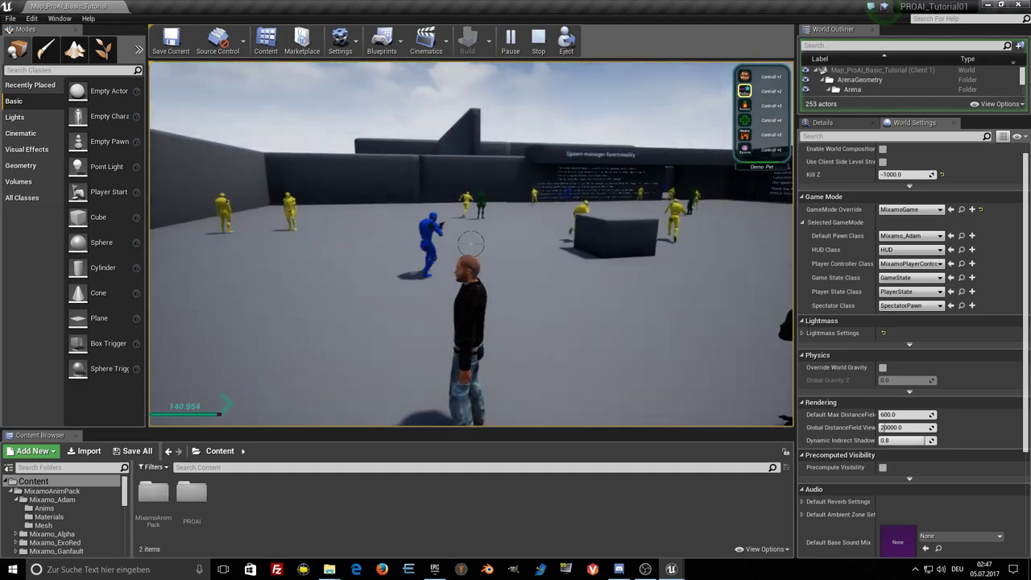
pyautogui.press('4')
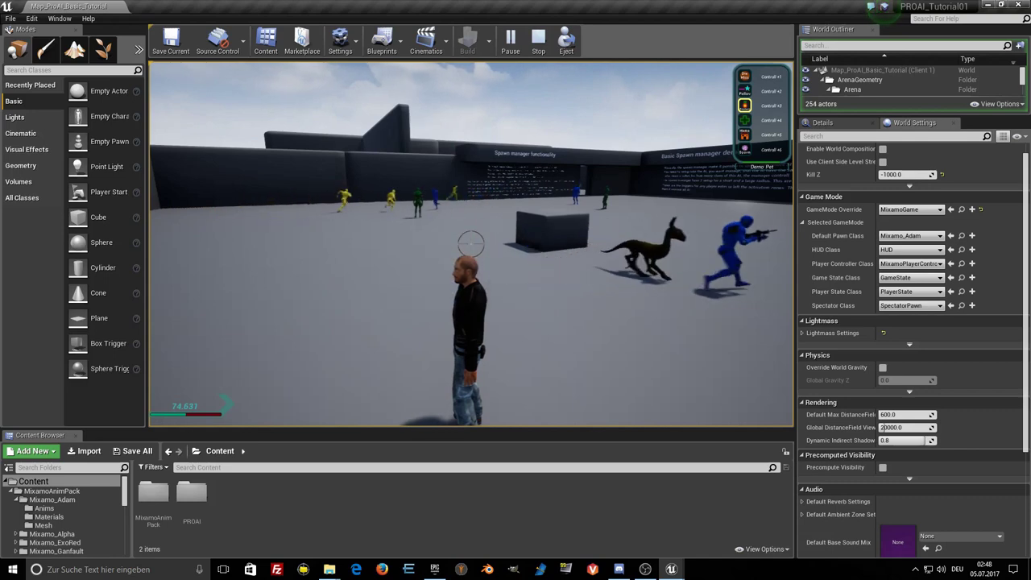
pyautogui.press('w')
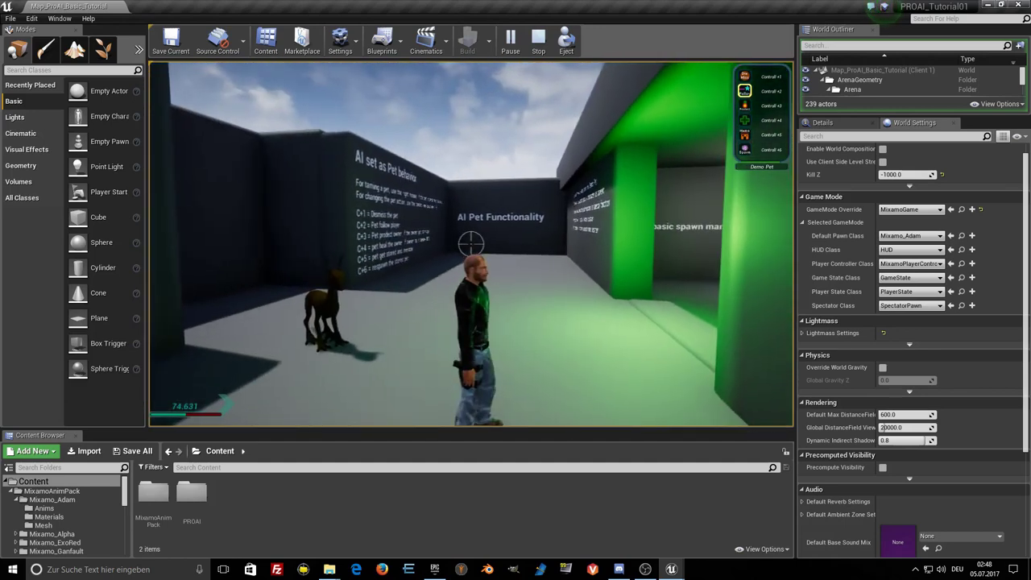
pyautogui.press('Escape')
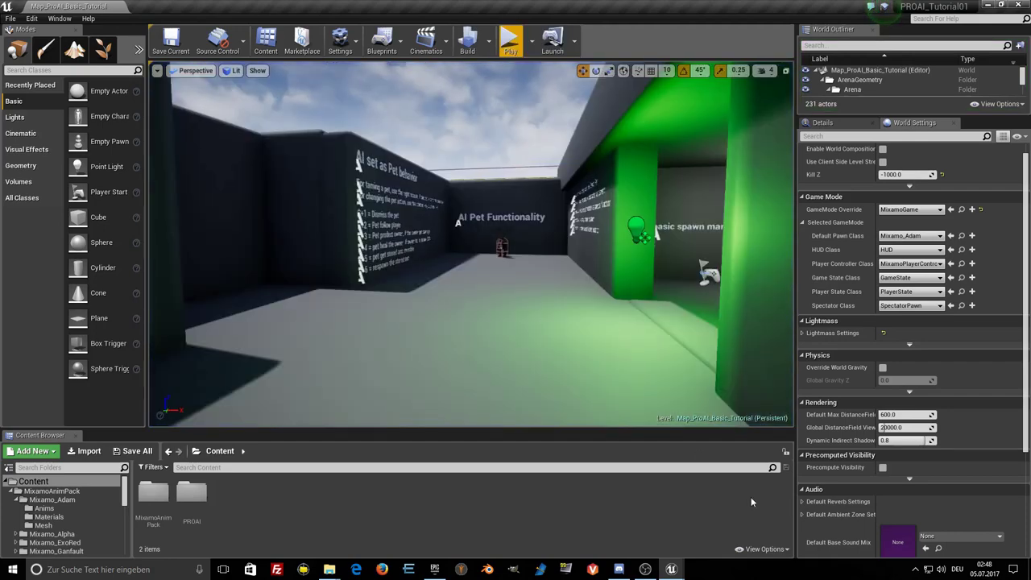
# Return to MixamoCharacter_Master and confirm the attacking? variable is set to Replicated.
pyautogui.moveTo(671, 569)
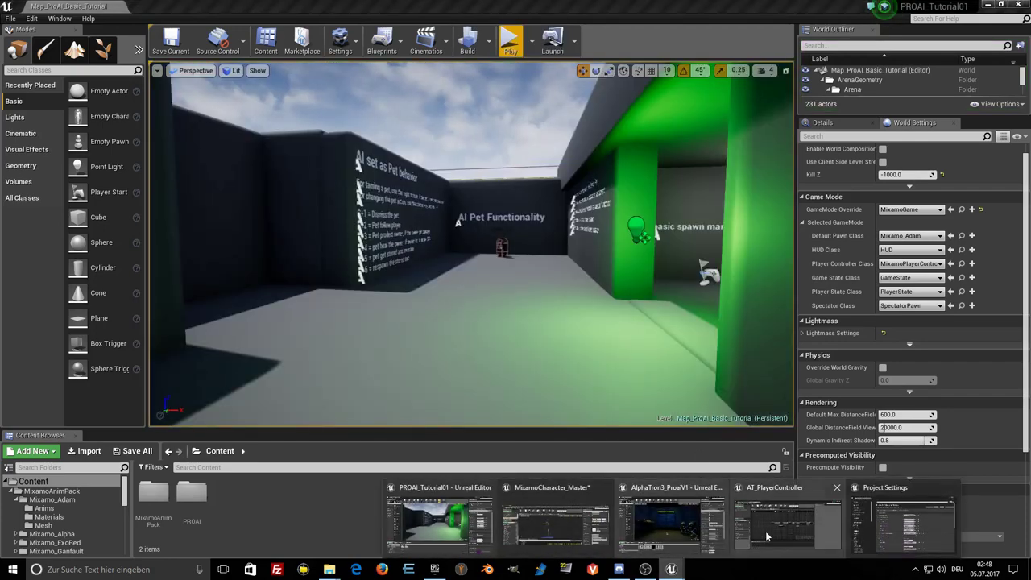
pyautogui.click(506, 530)
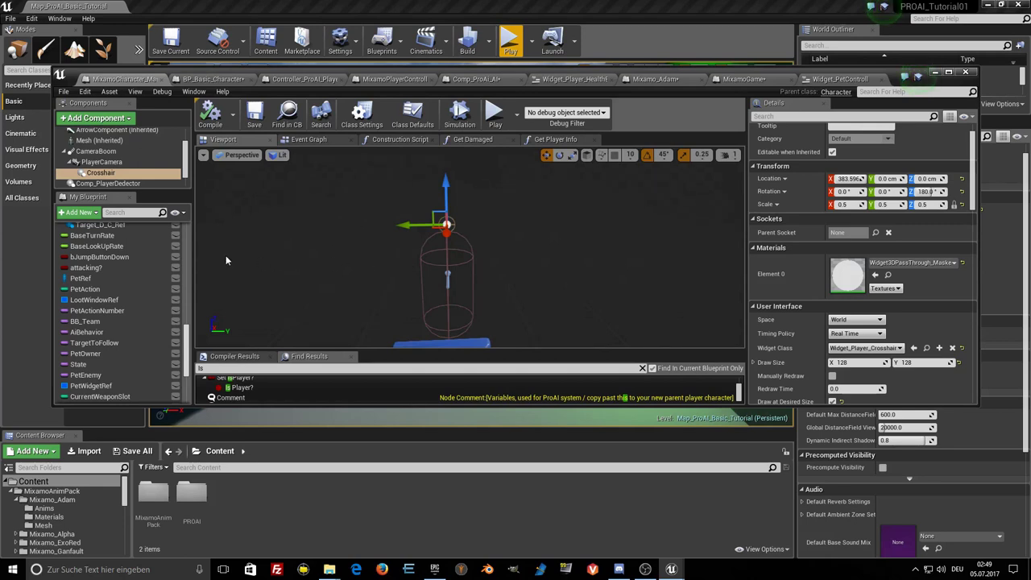
pyautogui.scroll(-4, 149, 305)
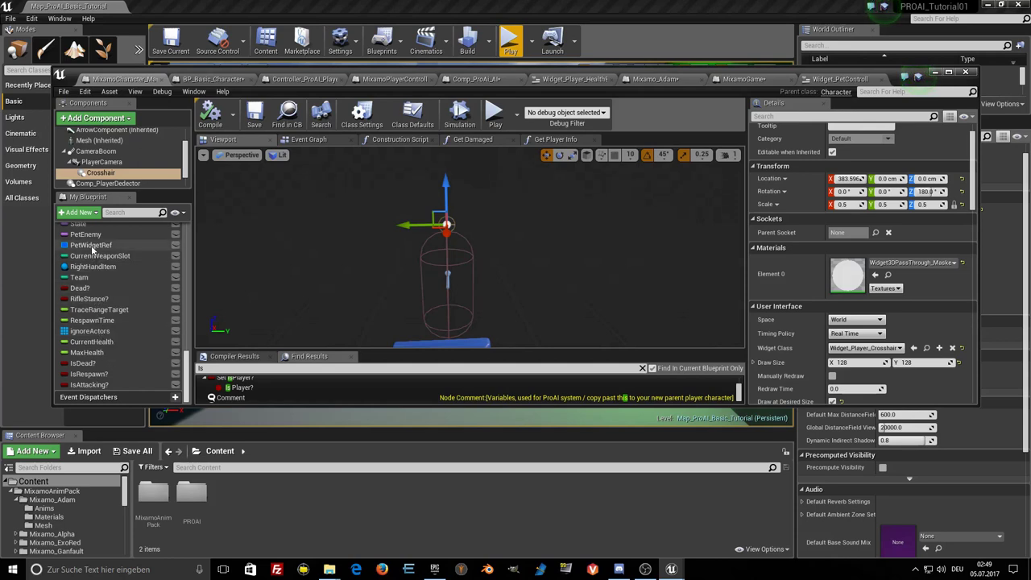
pyautogui.scroll(2, 93, 256)
pyautogui.scroll(1, 94, 256)
pyautogui.scroll(2, 93, 256)
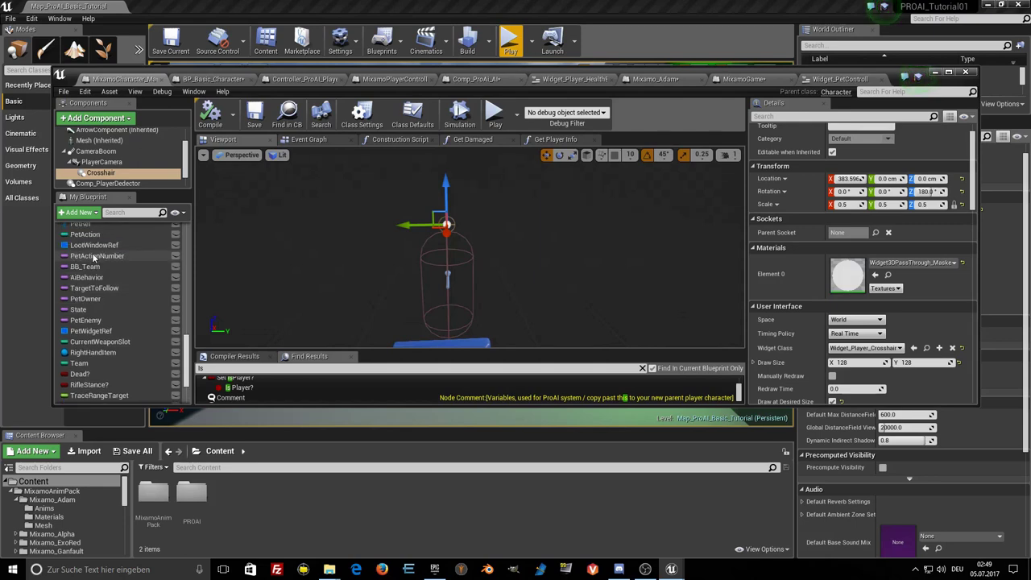
pyautogui.scroll(1, 93, 258)
pyautogui.scroll(1, 94, 258)
pyautogui.scroll(-1, 93, 258)
pyautogui.scroll(1, 93, 259)
pyautogui.scroll(1, 93, 259)
pyautogui.scroll(2, 93, 260)
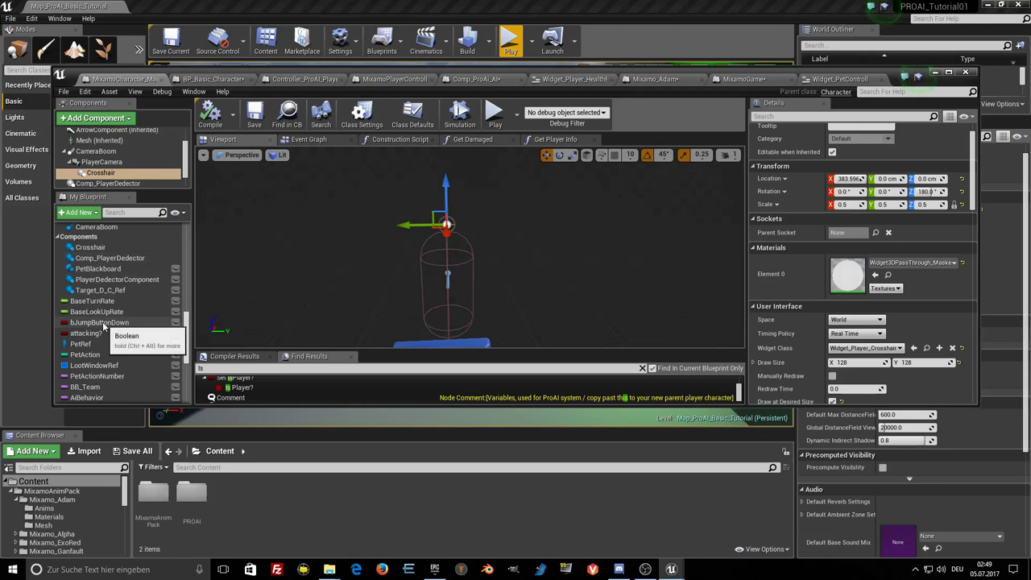
pyautogui.scroll(-1, 103, 326)
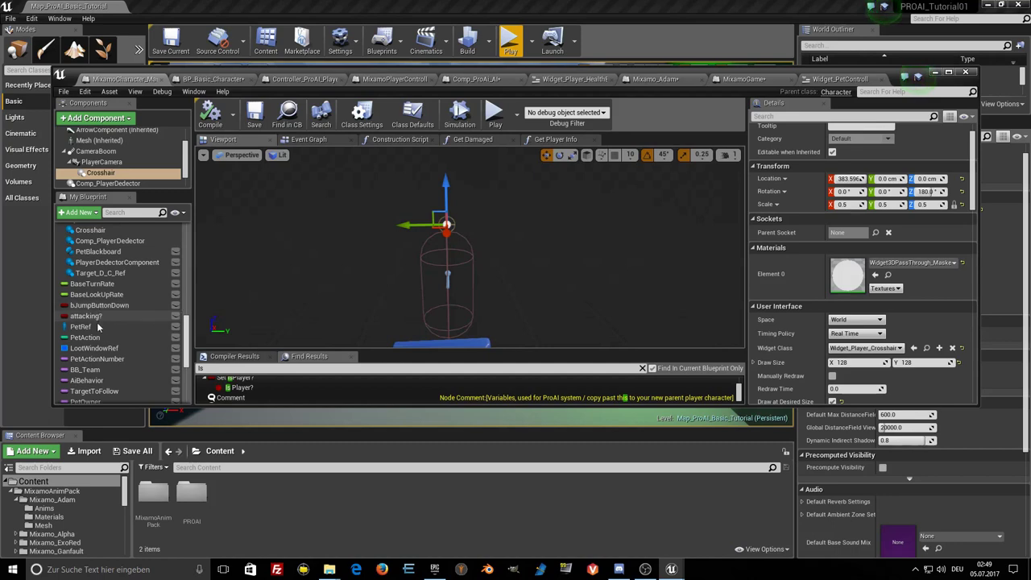
pyautogui.click(98, 320)
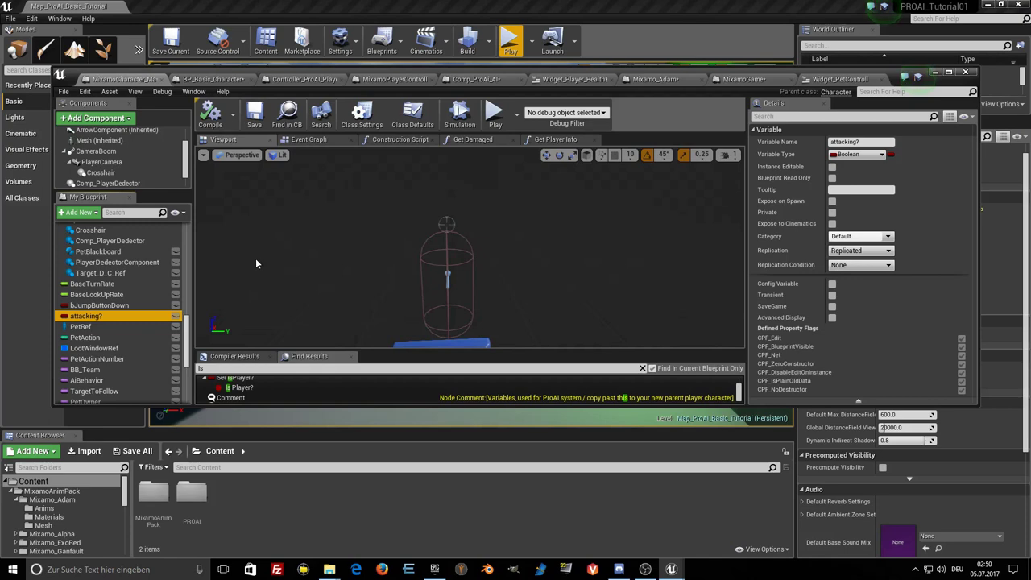
pyautogui.click(89, 316)
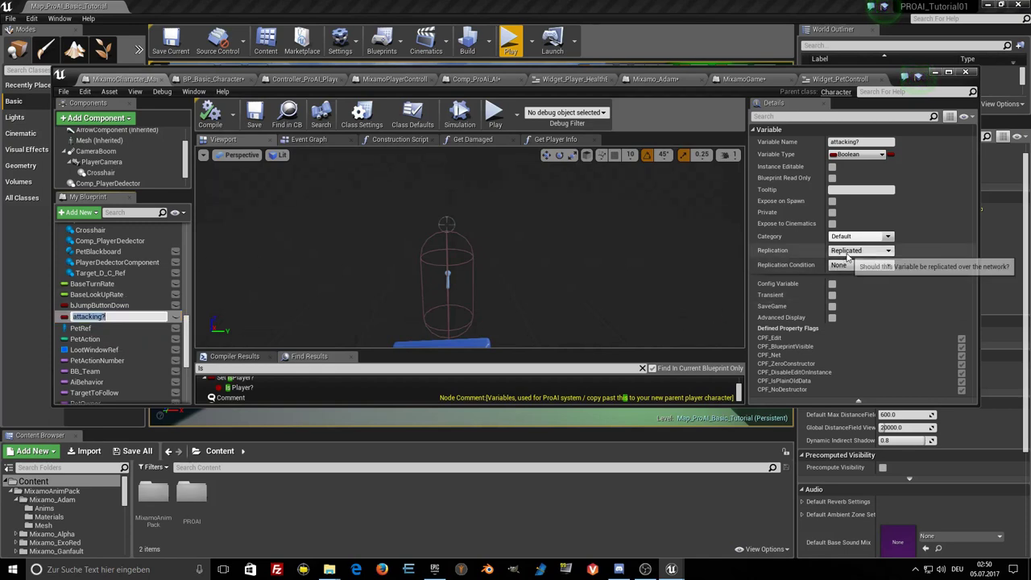
# Check the replication settings of PetRef, PetAction, LootWindowRef, CurrentWeaponSlot, Team, Dead? and other variables.
pyautogui.click(81, 327)
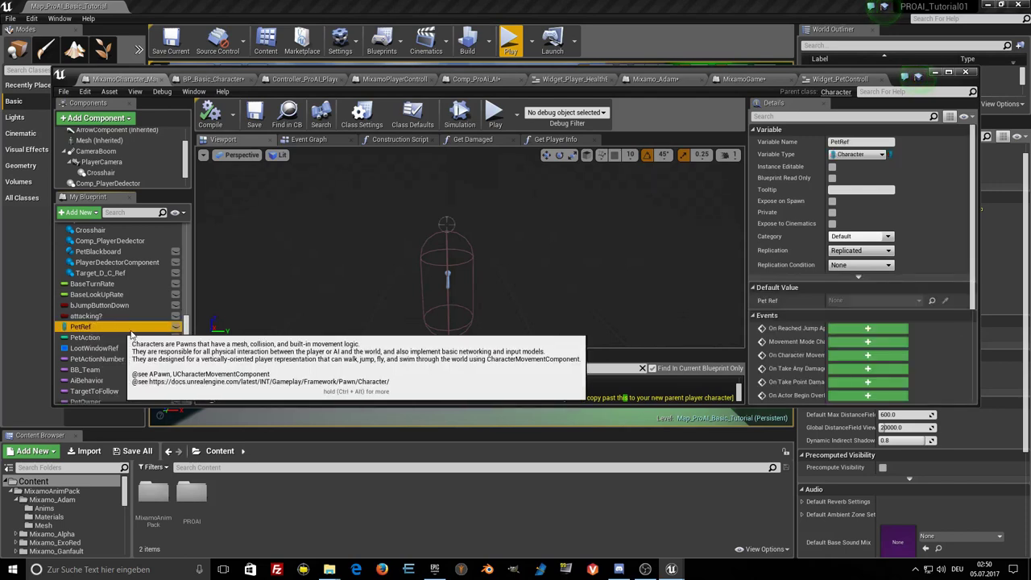
pyautogui.click(74, 339)
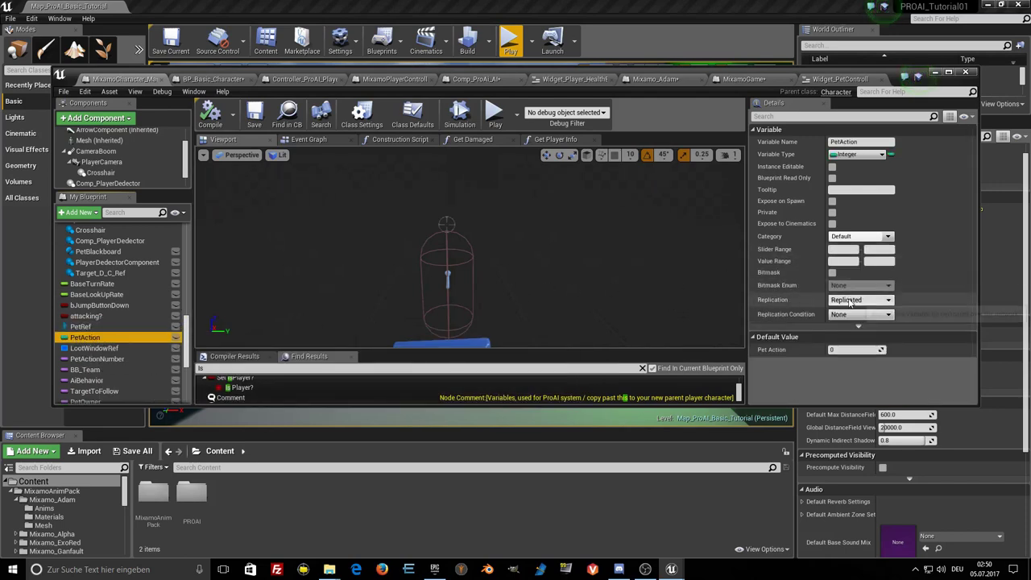
pyautogui.scroll(-3, 131, 360)
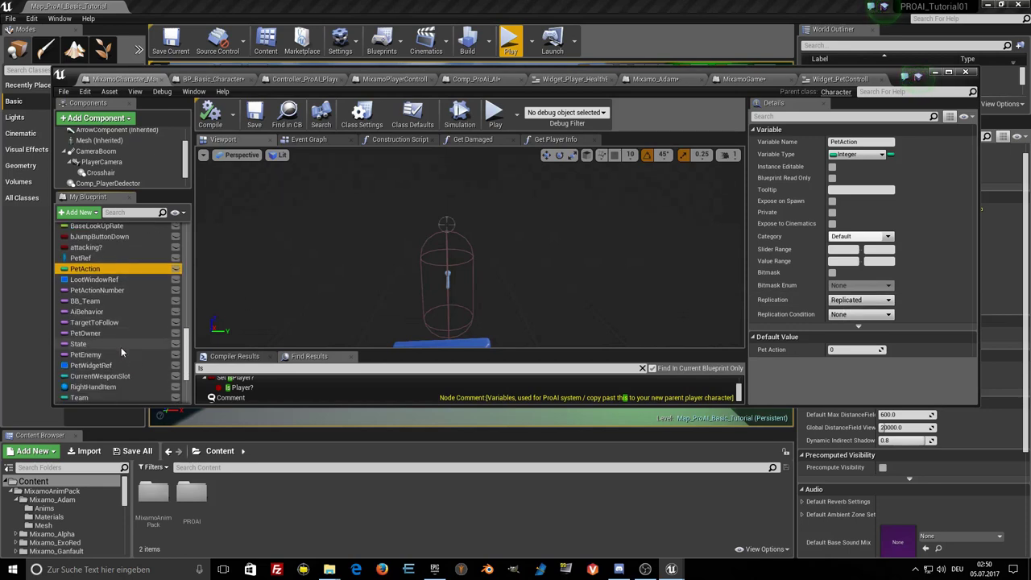
pyautogui.scroll(-1, 121, 347)
pyautogui.click(95, 262)
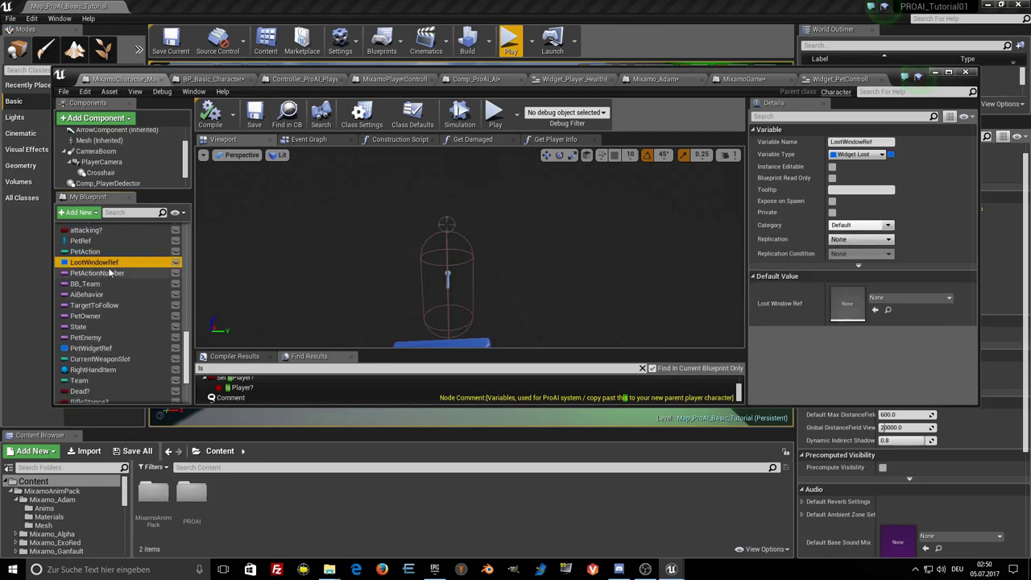
pyautogui.click(100, 350)
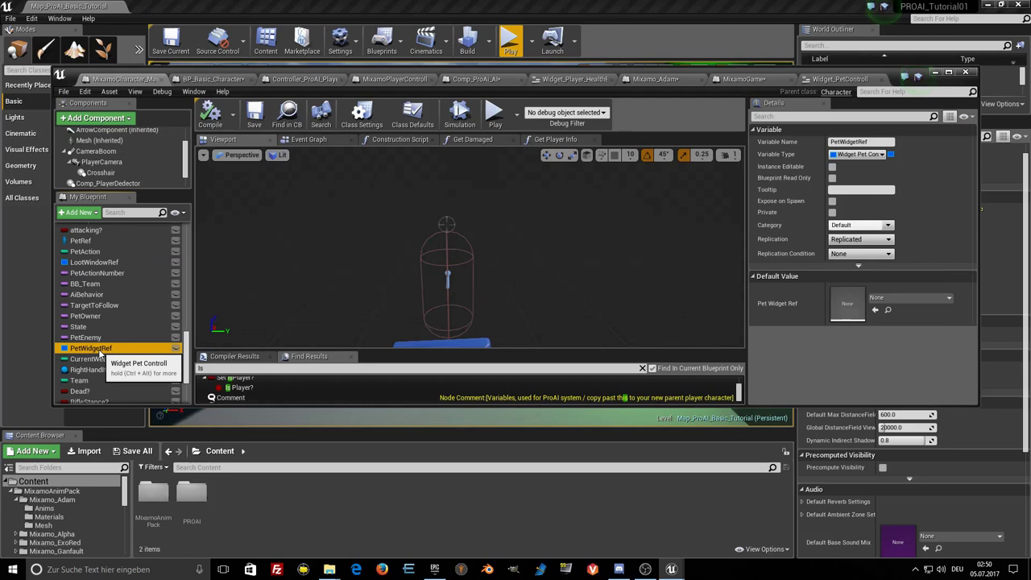
pyautogui.click(100, 359)
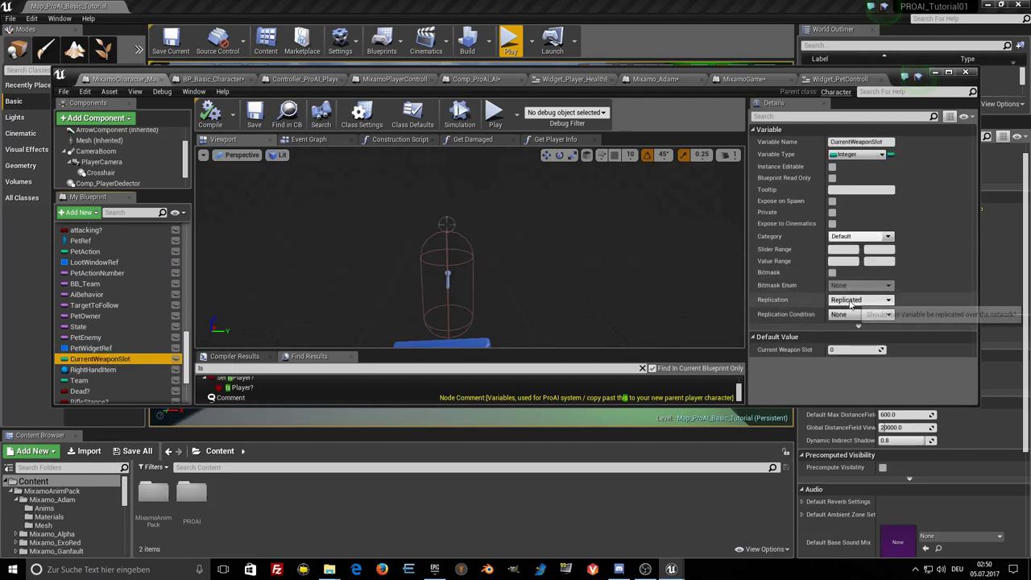
pyautogui.scroll(-3, 151, 340)
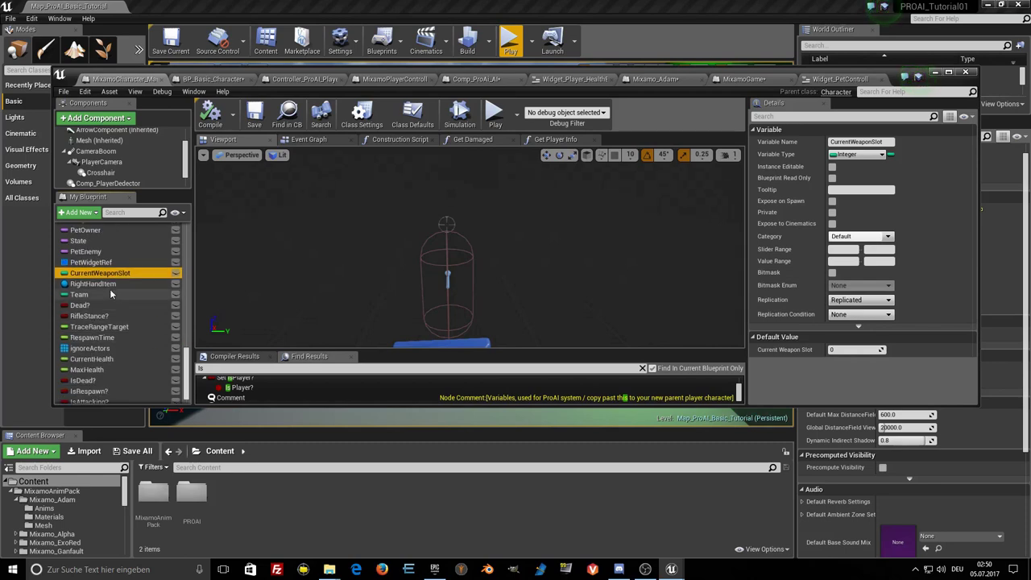
pyautogui.click(105, 284)
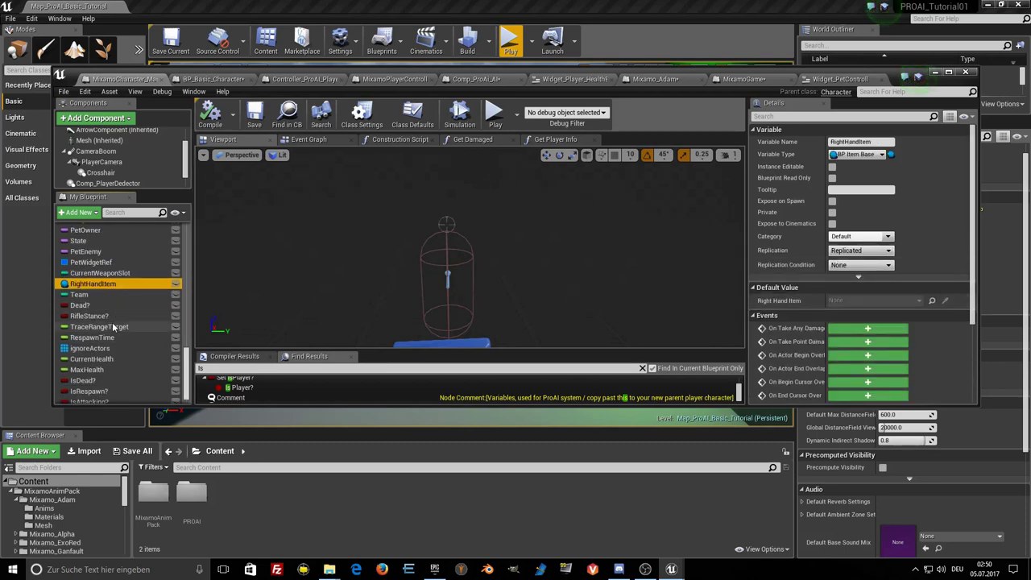
pyautogui.click(87, 295)
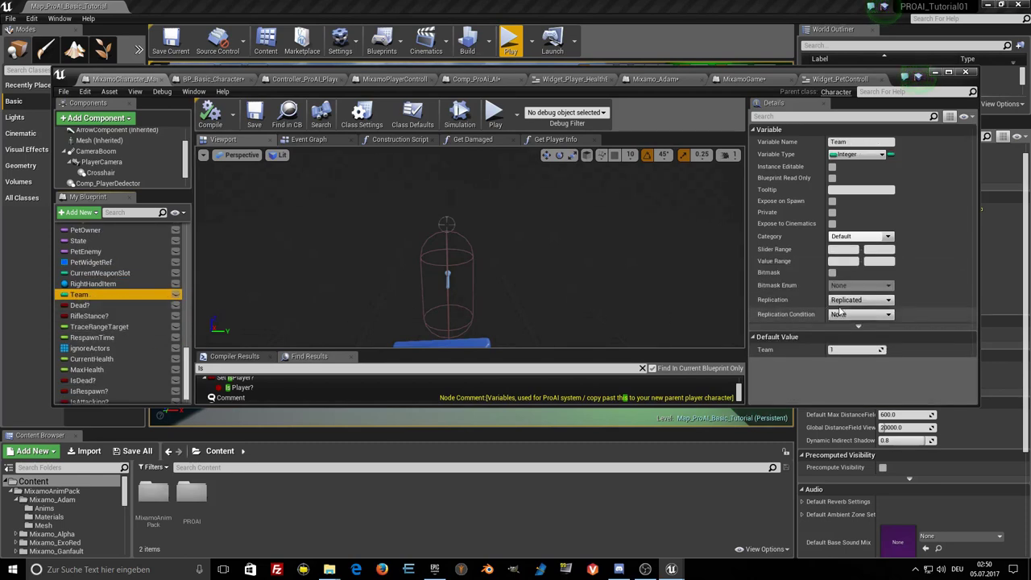
pyautogui.click(79, 305)
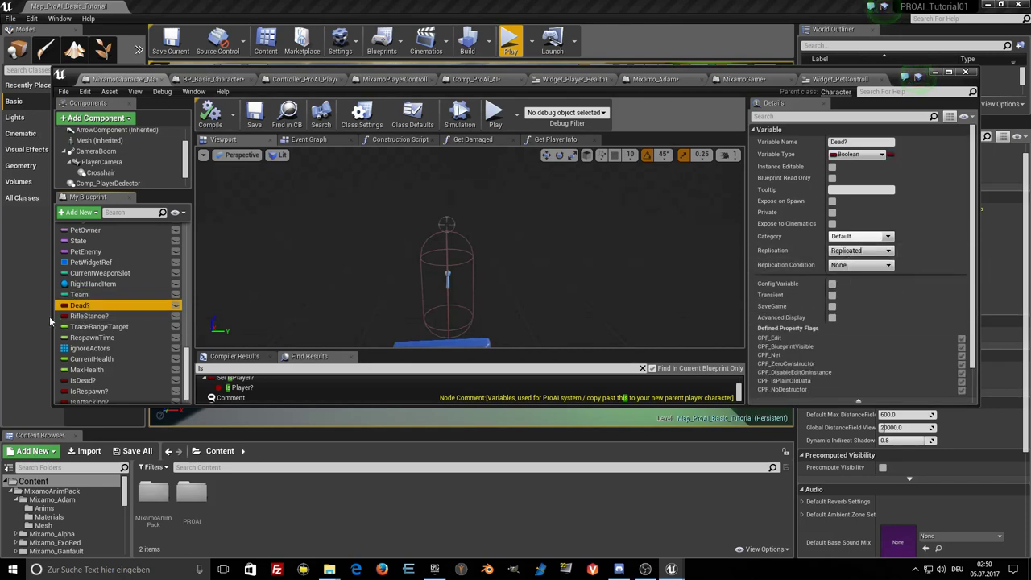
pyautogui.click(88, 315)
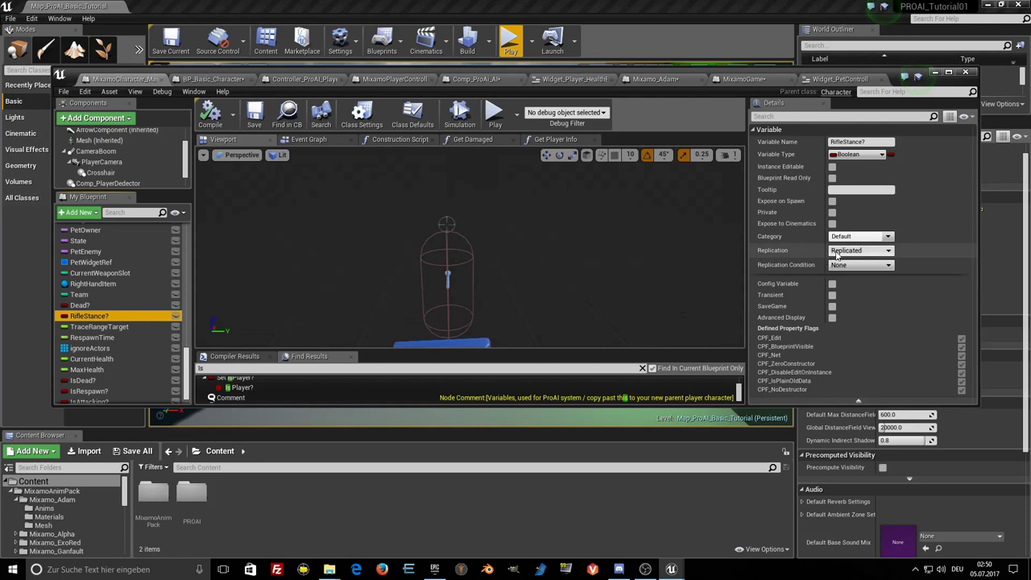
# Set Replication to Replicated for RespawnTime and TraceRangeTarget.
pyautogui.click(97, 326)
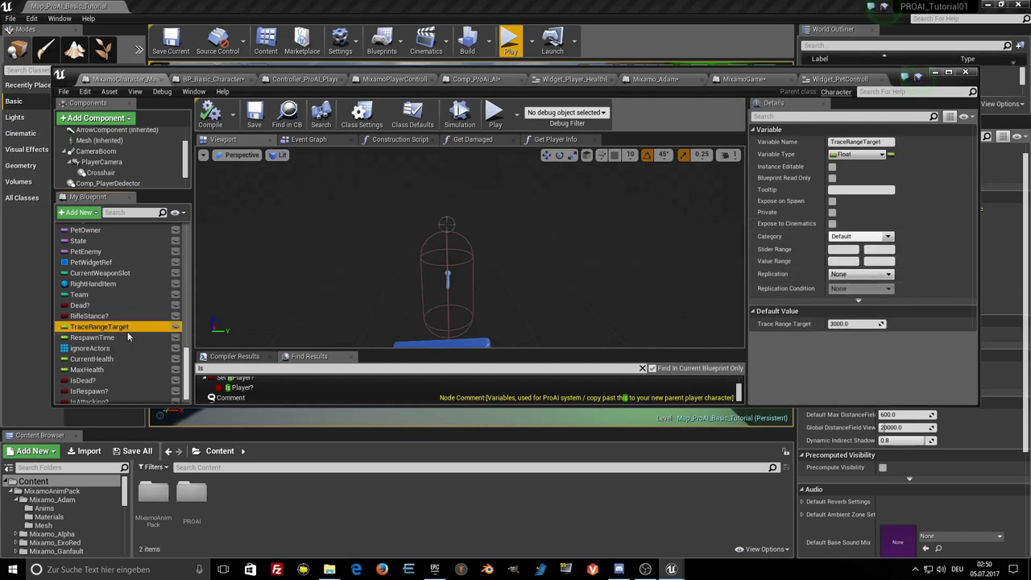
pyautogui.click(104, 338)
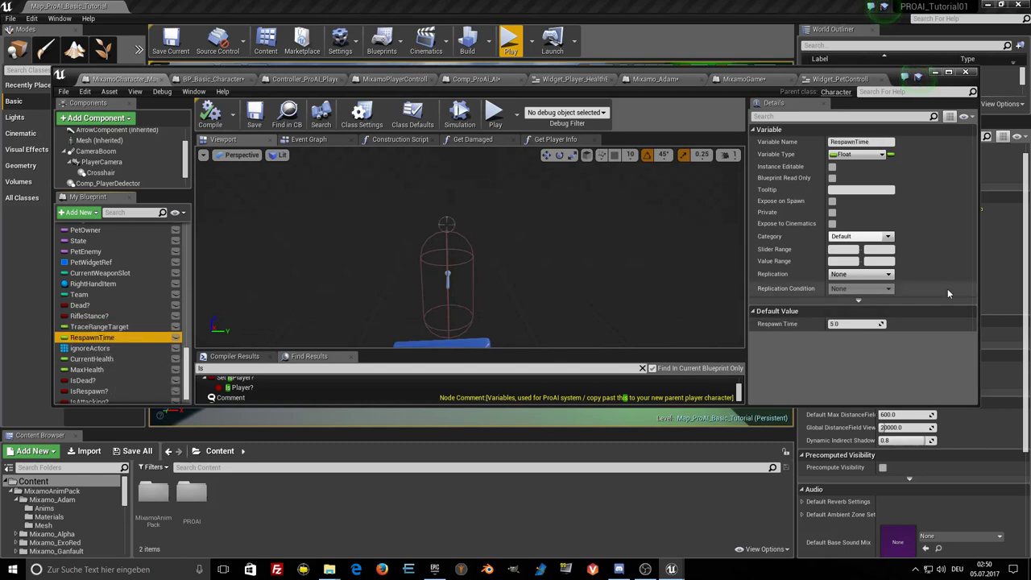
pyautogui.click(858, 275)
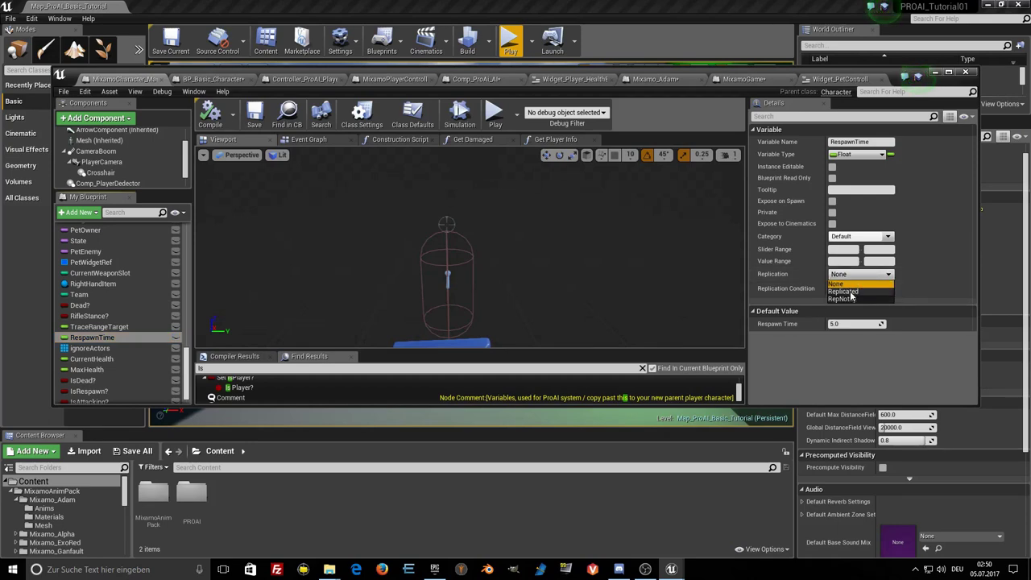
pyautogui.click(846, 292)
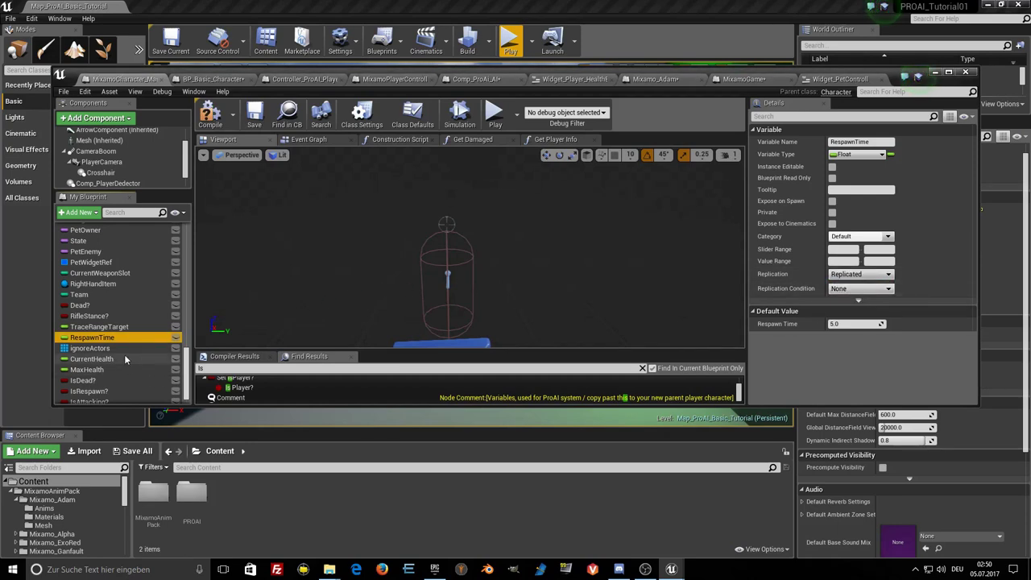
pyautogui.click(119, 327)
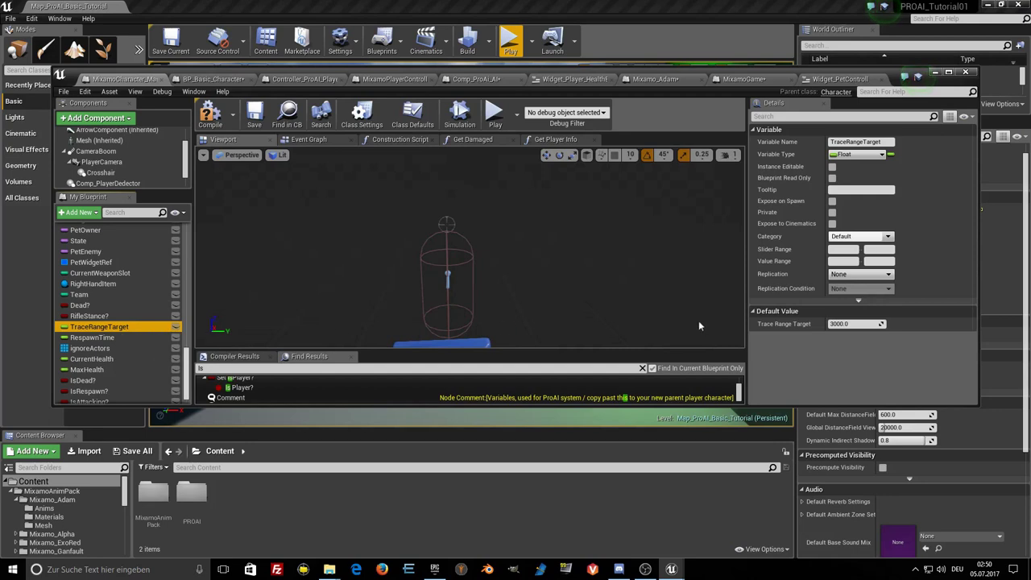
pyautogui.click(862, 275)
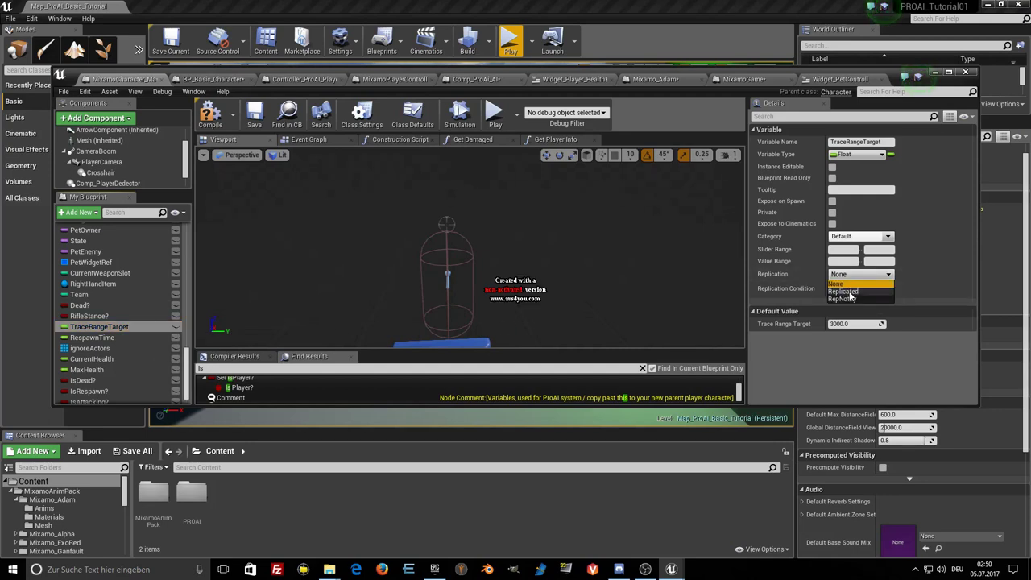
pyautogui.click(845, 291)
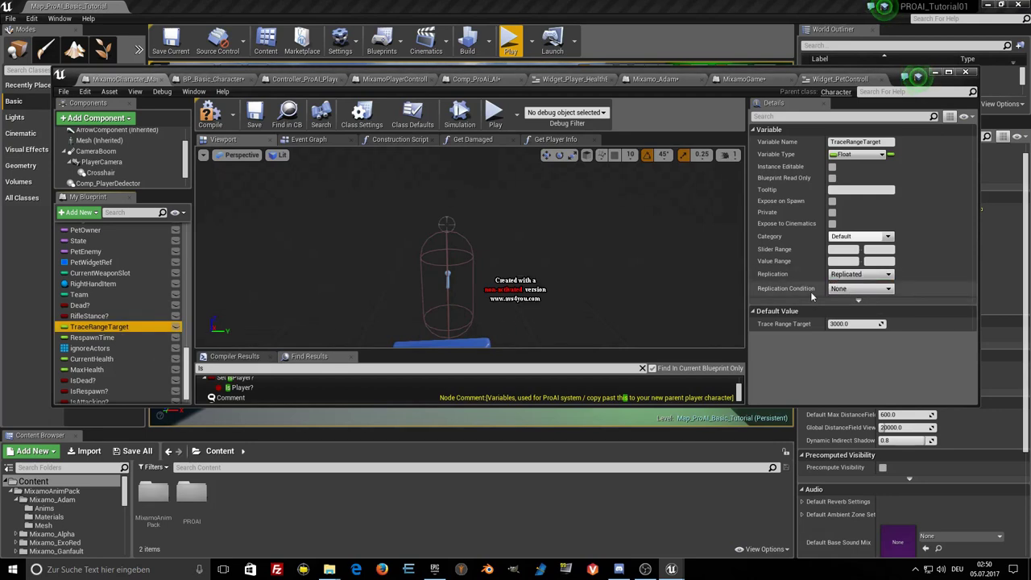
# Verify CurrentHealth, IsAttacking?, IsRespawn?, IsDead? and MaxHealth replication, then compile the blueprint.
pyautogui.click(105, 358)
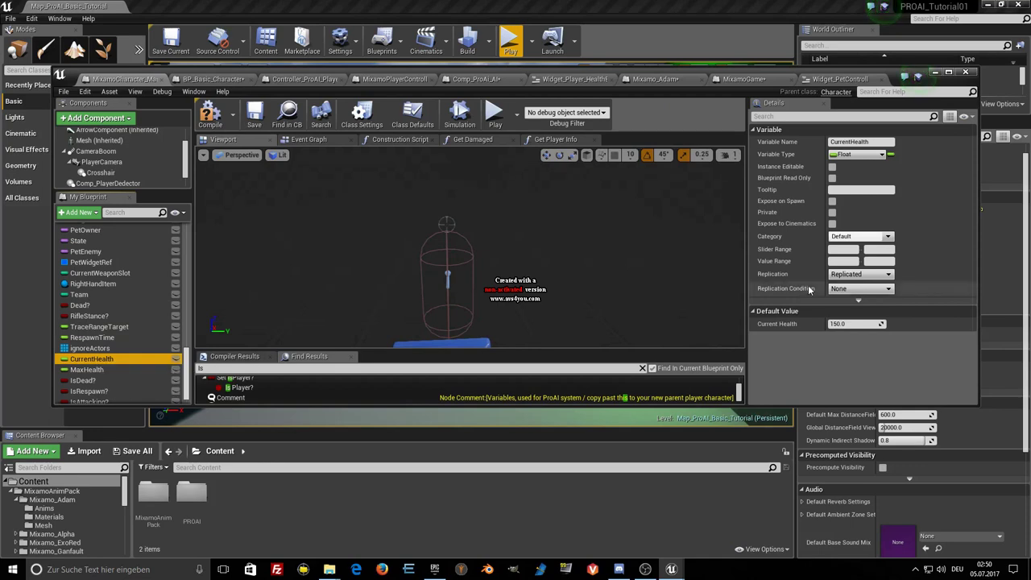
pyautogui.scroll(-1, 102, 376)
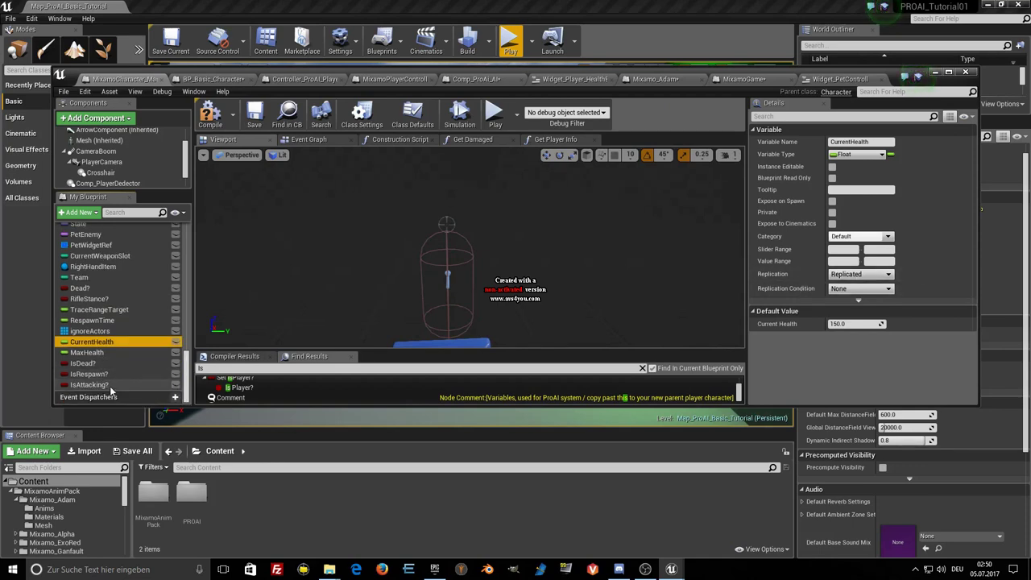
pyautogui.click(103, 384)
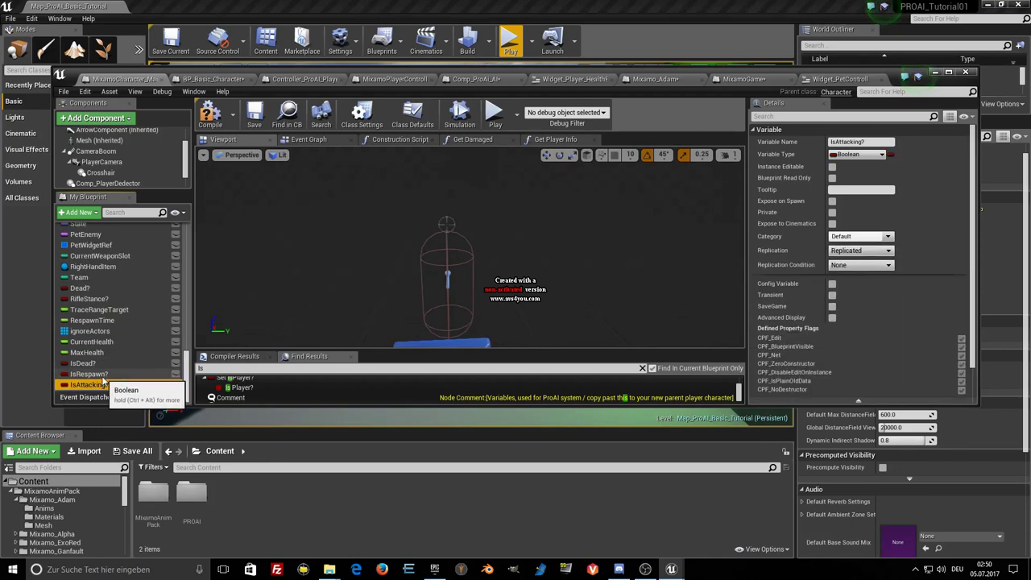
pyautogui.click(91, 373)
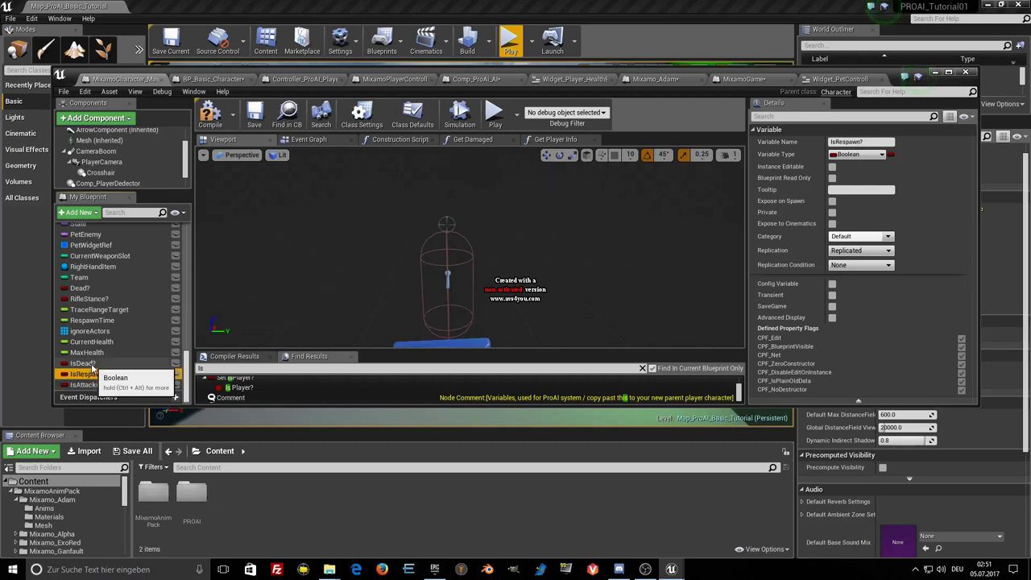
pyautogui.click(93, 364)
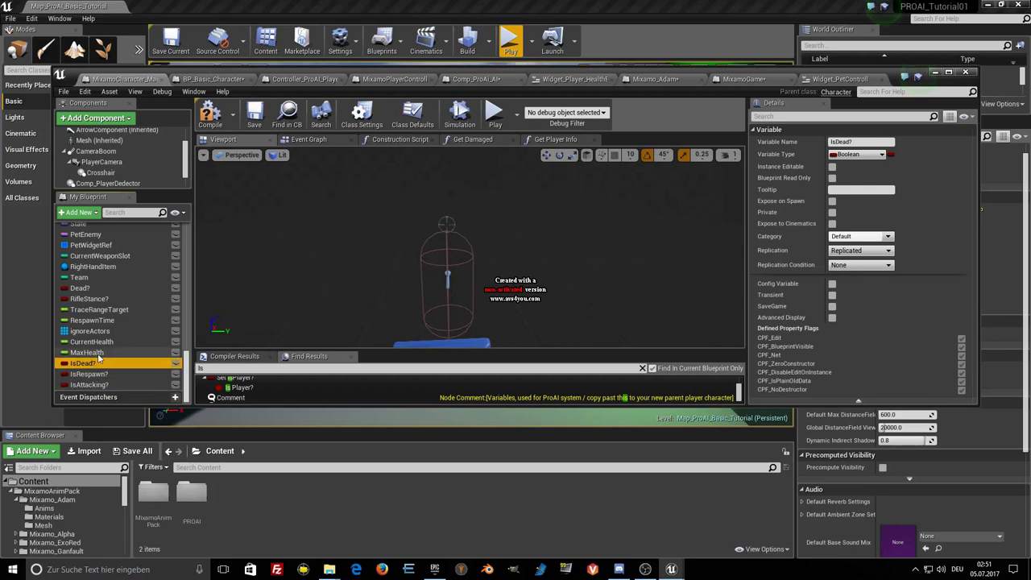
pyautogui.click(87, 353)
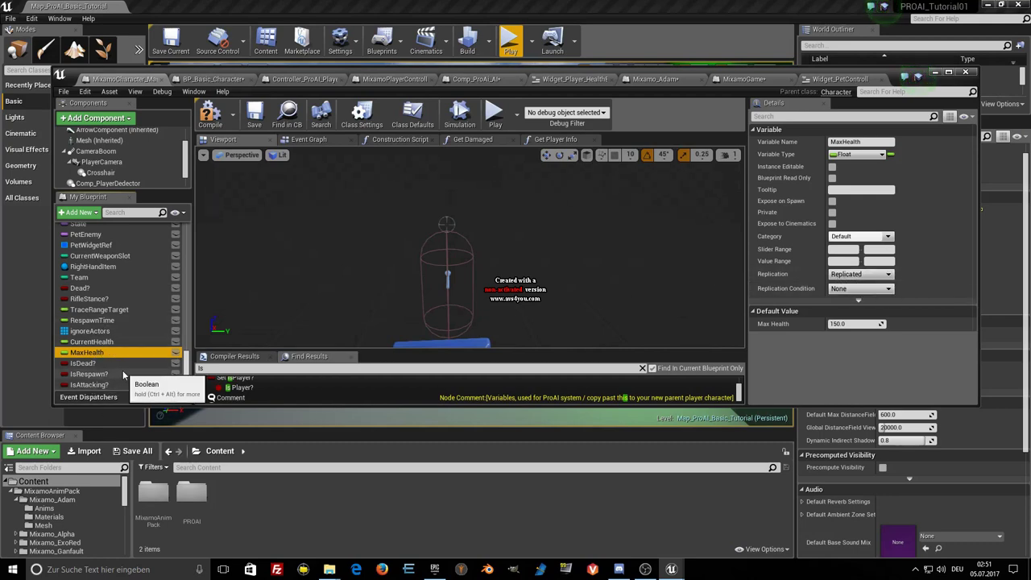
pyautogui.click(215, 119)
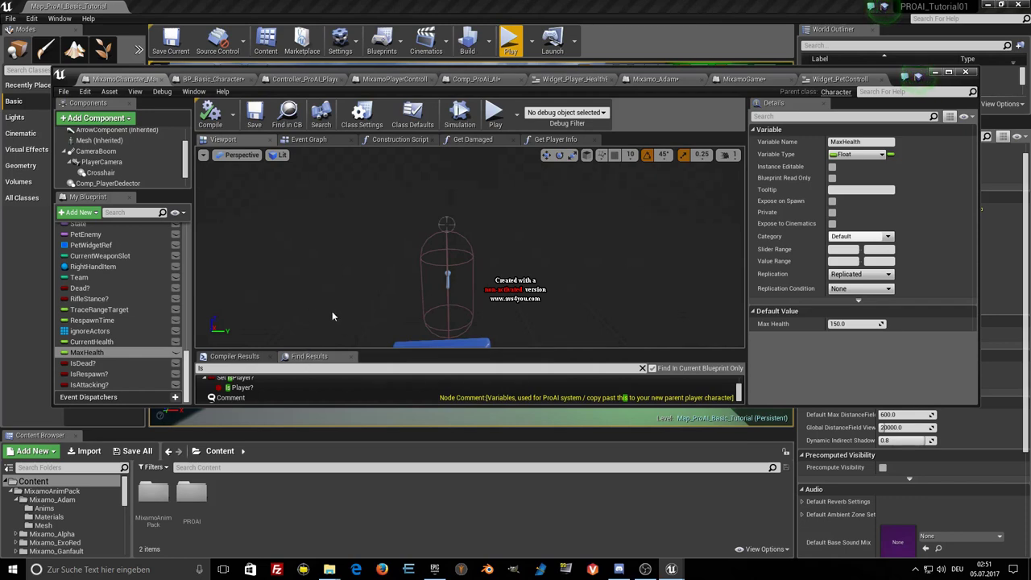
# Pan the event graph over weapon-slot, health-bar and damage nodes, then switch to BP_Basic_Character.
pyautogui.click(320, 140)
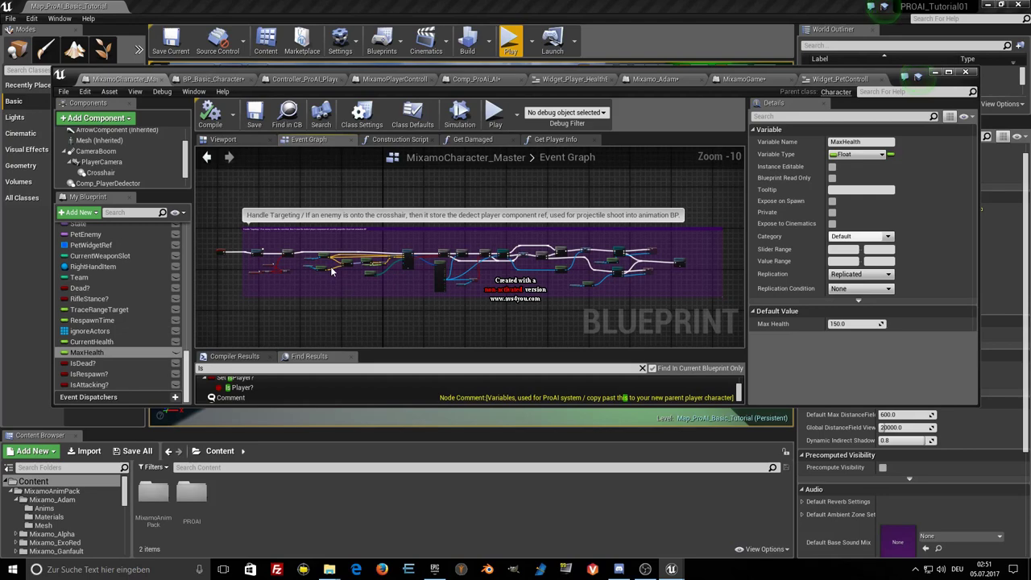
pyautogui.rightClick(334, 274)
pyautogui.moveTo(295, 285)
pyautogui.mouseDown(button='right')
pyautogui.moveTo(321, 245)
pyautogui.moveTo(427, 229)
pyautogui.mouseUp(button='right')
pyautogui.moveTo(274, 241); pyautogui.dragTo(427, 262, button='right')
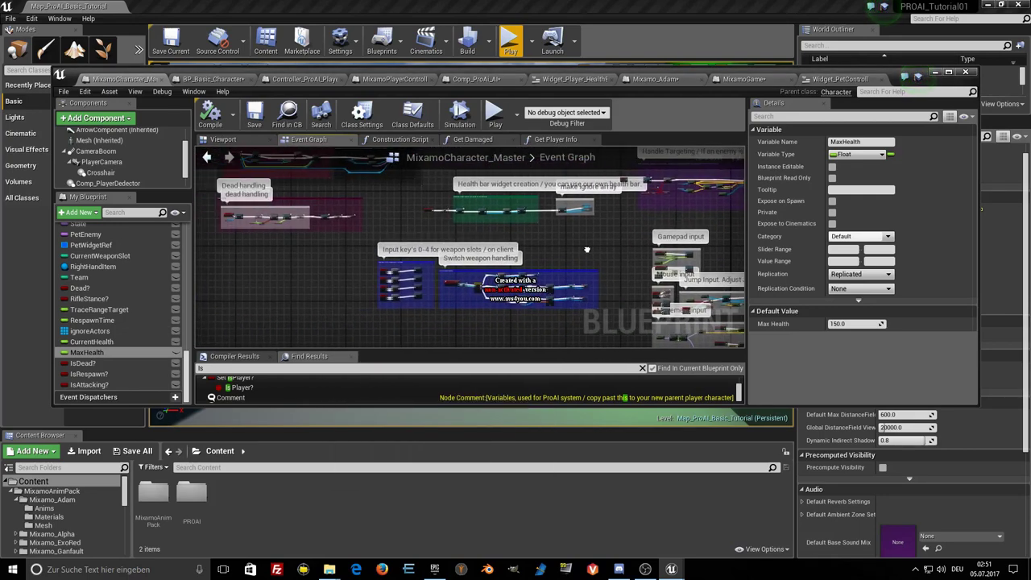
pyautogui.moveTo(286, 232); pyautogui.dragTo(303, 282, button='right')
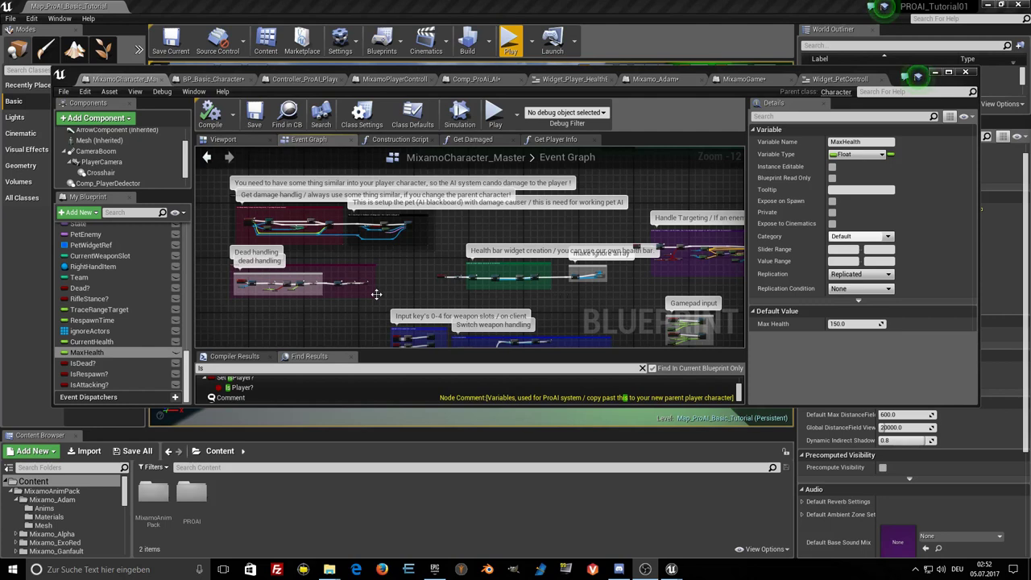
pyautogui.scroll(4, 291, 294)
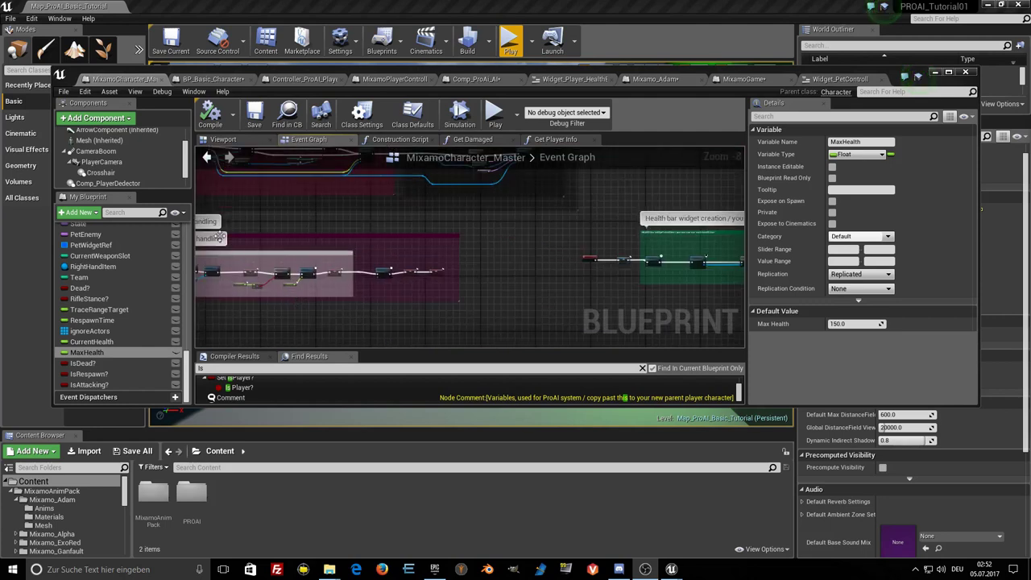
pyautogui.click(207, 81)
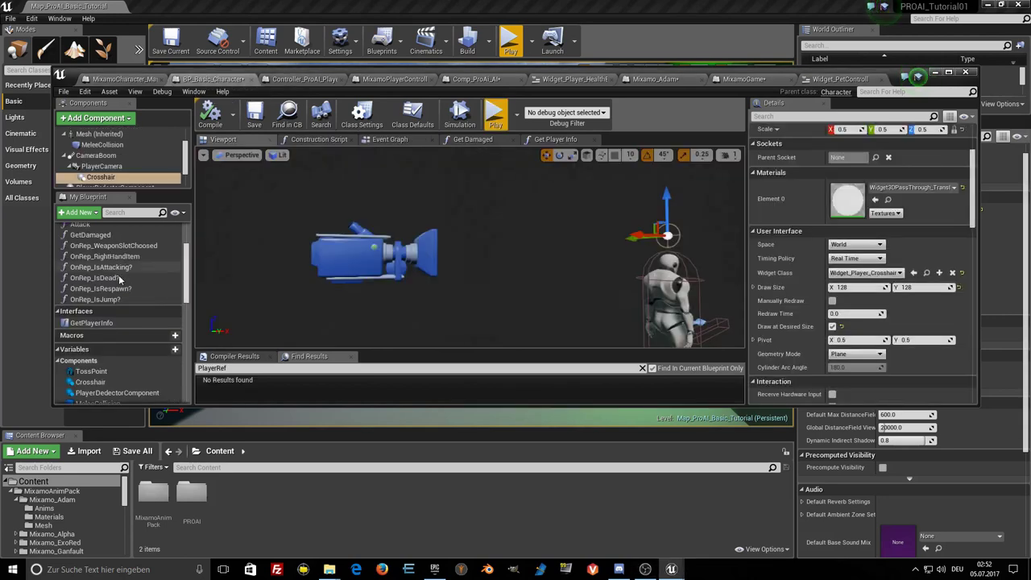
# Open BP_Basic_Character's GetPlayerInfo function graph and center its return-value nodes.
pyautogui.click(110, 325)
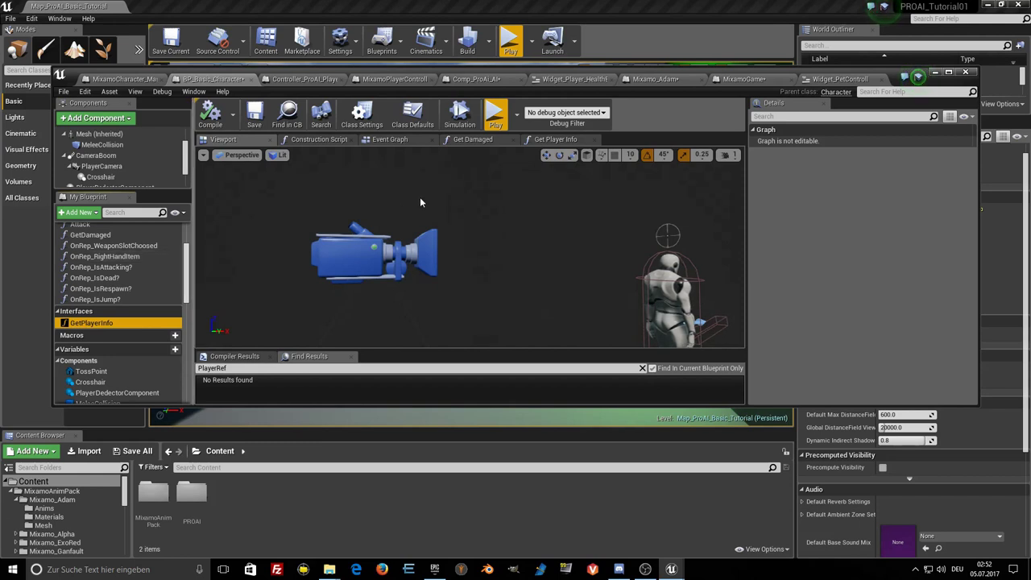
pyautogui.moveTo(419, 202); pyautogui.dragTo(460, 203, button='right')
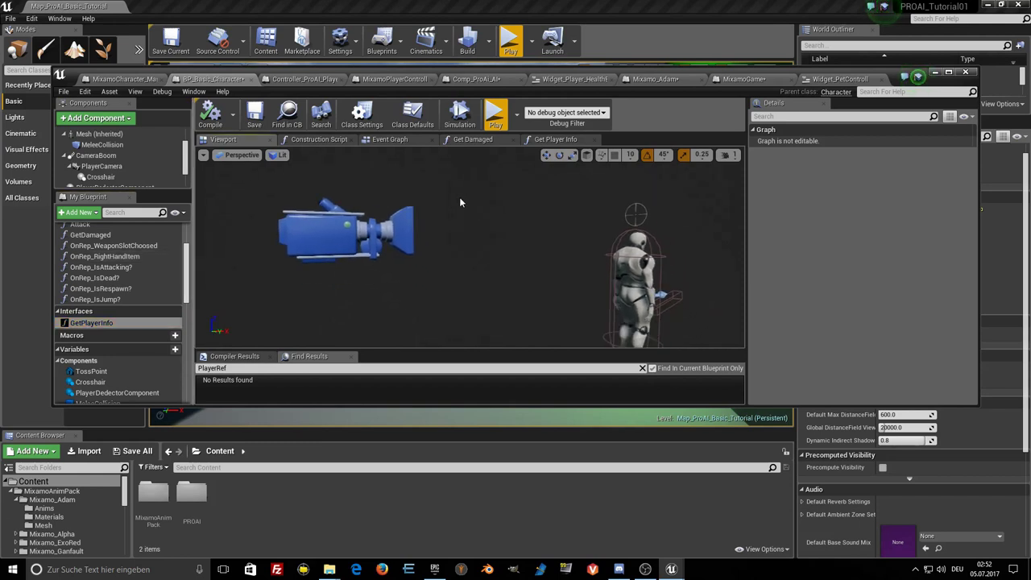
pyautogui.scroll(-3, 460, 202)
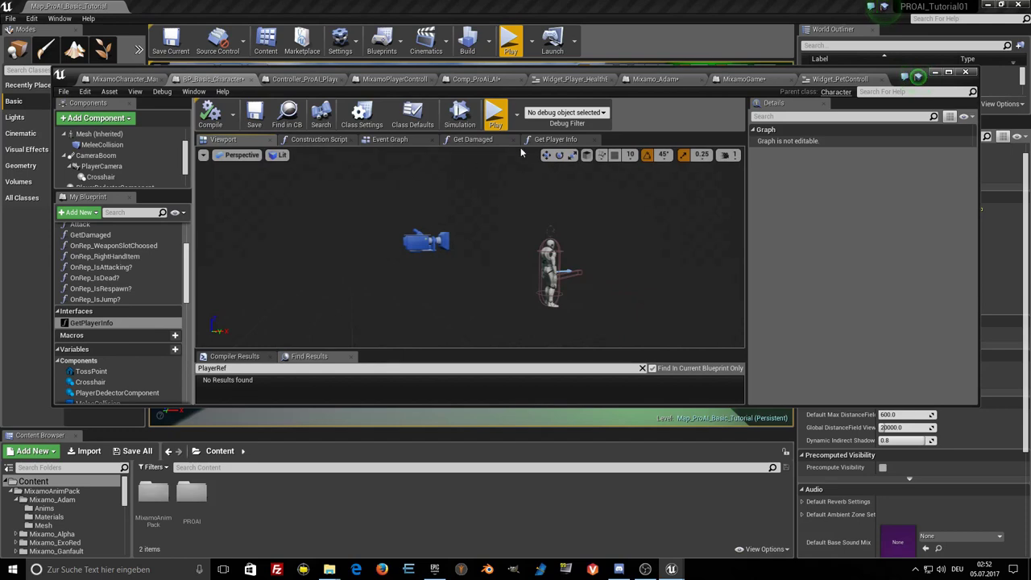
pyautogui.click(556, 140)
pyautogui.moveTo(504, 203); pyautogui.dragTo(502, 219, button='right')
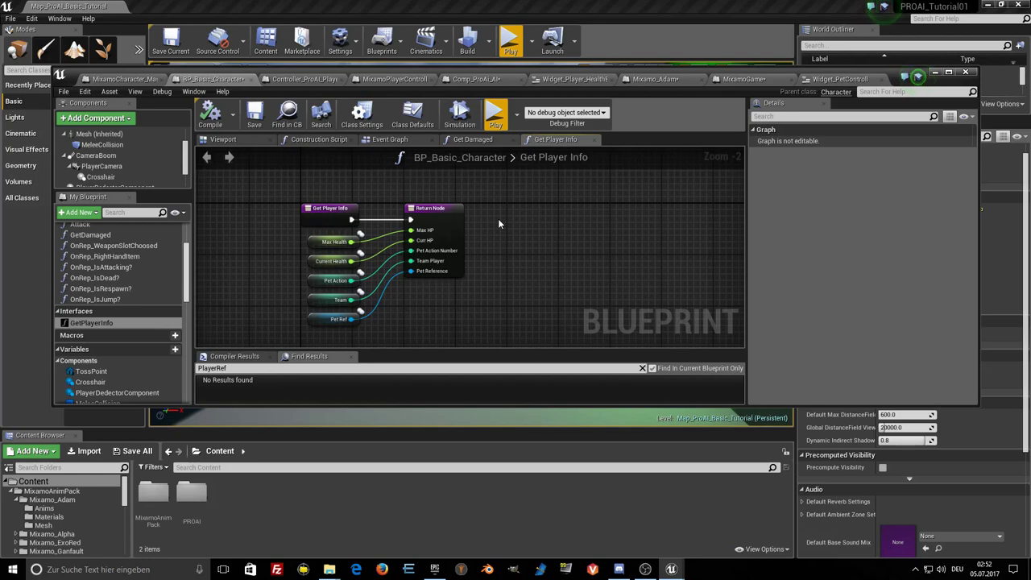
# In BP_Basic_Character's Event Graph, zoom to the Stop Movement and Is Dead? nodes.
pyautogui.click(415, 142)
pyautogui.moveTo(419, 169); pyautogui.dragTo(688, 299, button='right')
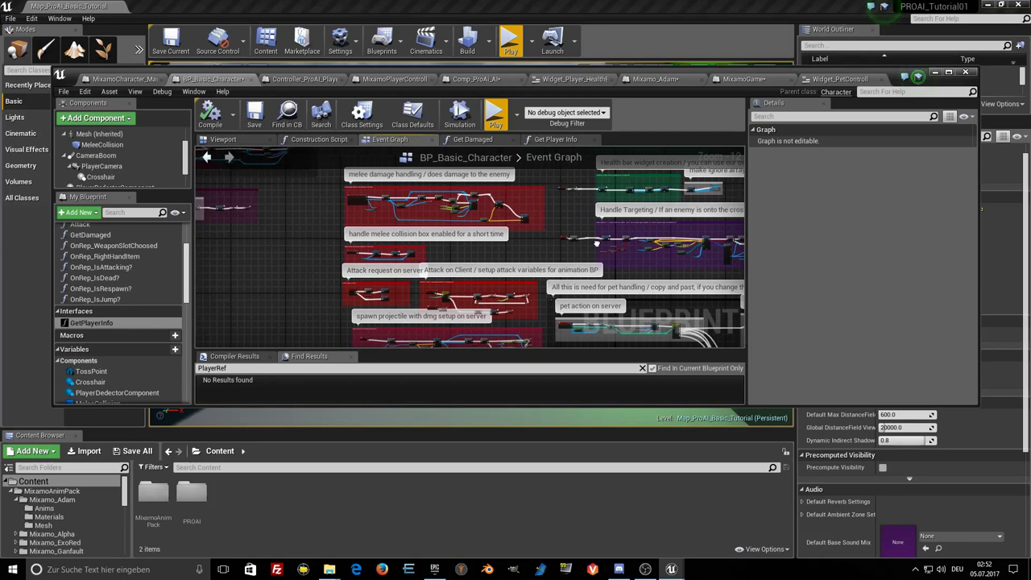
pyautogui.scroll(-1, 405, 266)
pyautogui.scroll(1, 361, 263)
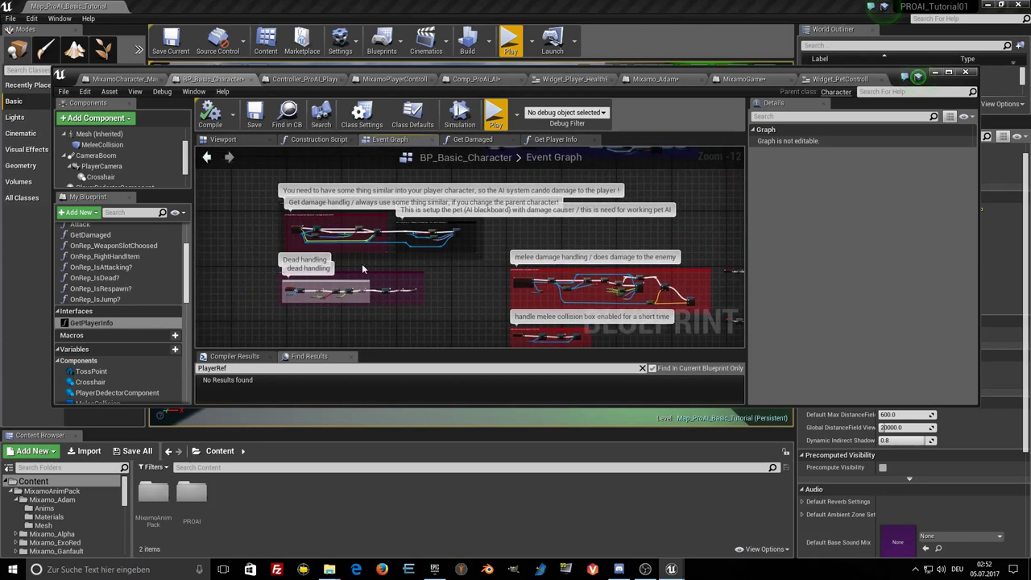
pyautogui.scroll(4, 342, 302)
pyautogui.scroll(3, 340, 298)
pyautogui.scroll(3, 340, 298)
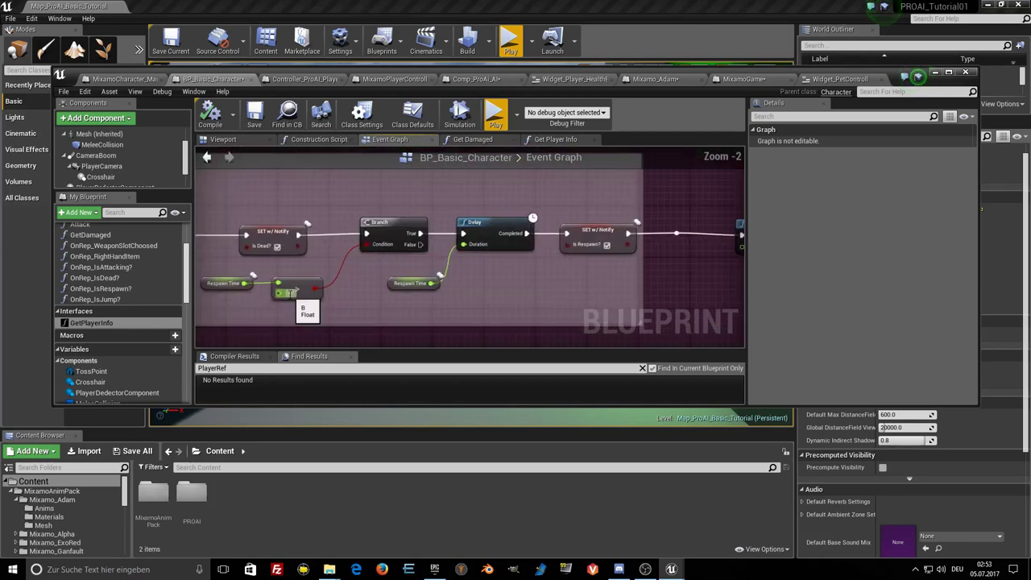
pyautogui.moveTo(330, 274); pyautogui.dragTo(434, 275, button='right')
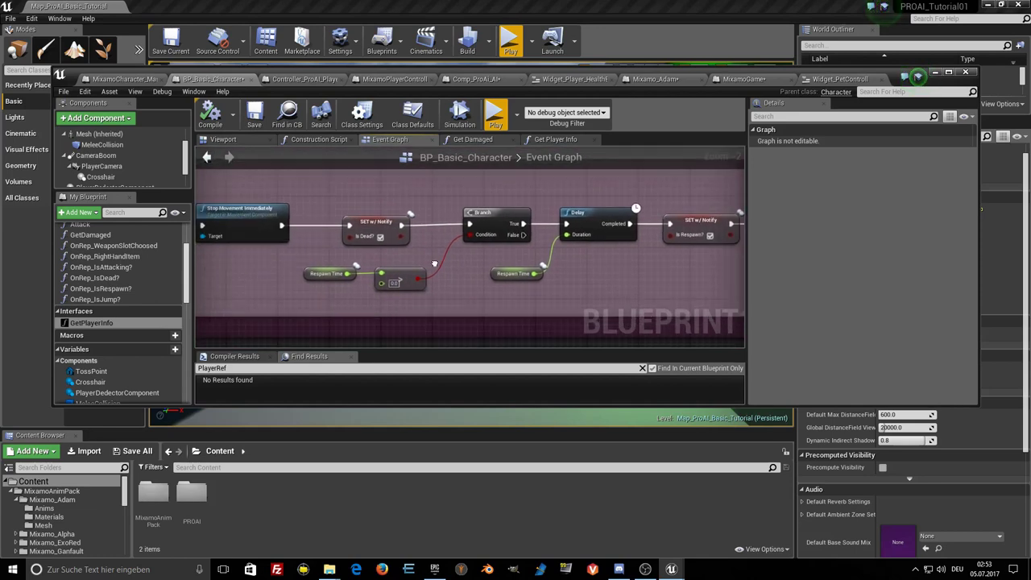
pyautogui.scroll(-1, 387, 271)
pyautogui.scroll(-1, 388, 271)
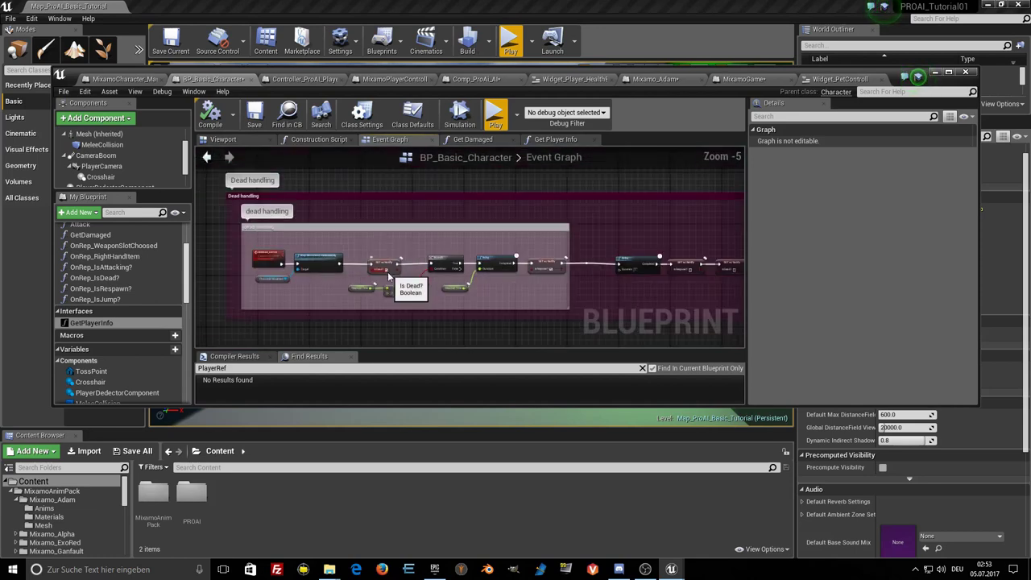
pyautogui.scroll(2, 389, 279)
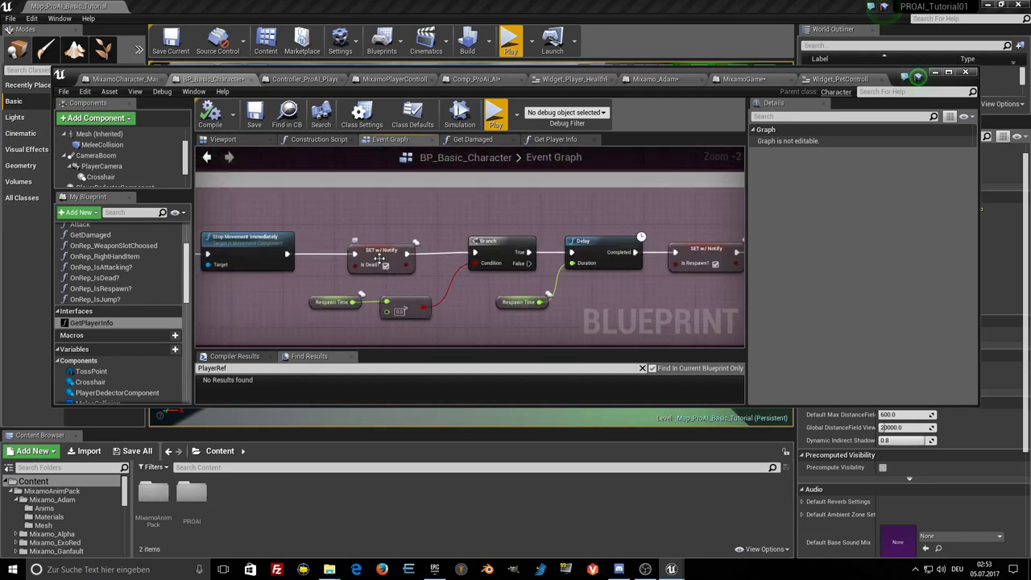
# Check the Is Dead? setter's replication and open its On Rep Is Dead? function.
pyautogui.click(379, 257)
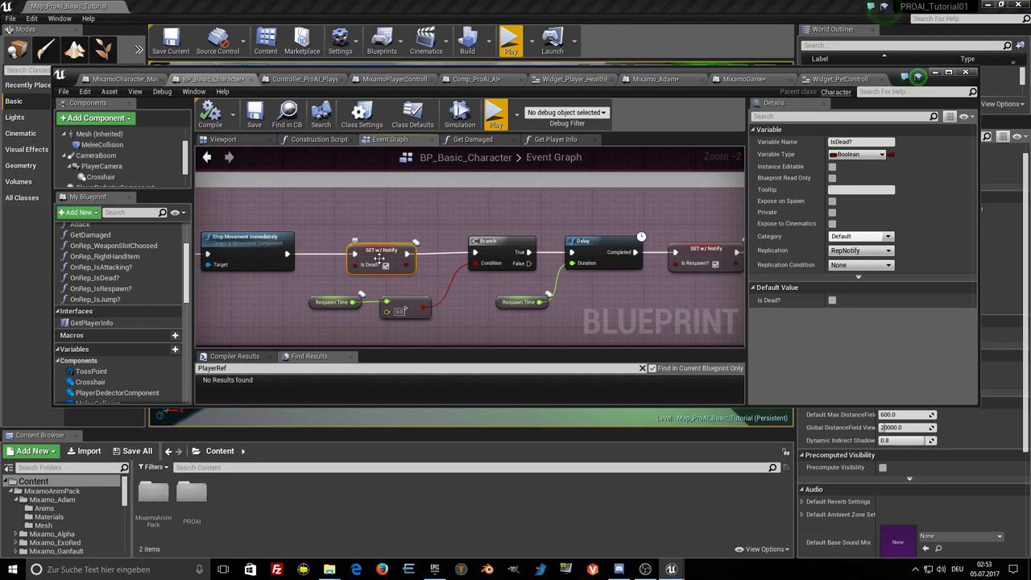
pyautogui.scroll(-2, 379, 257)
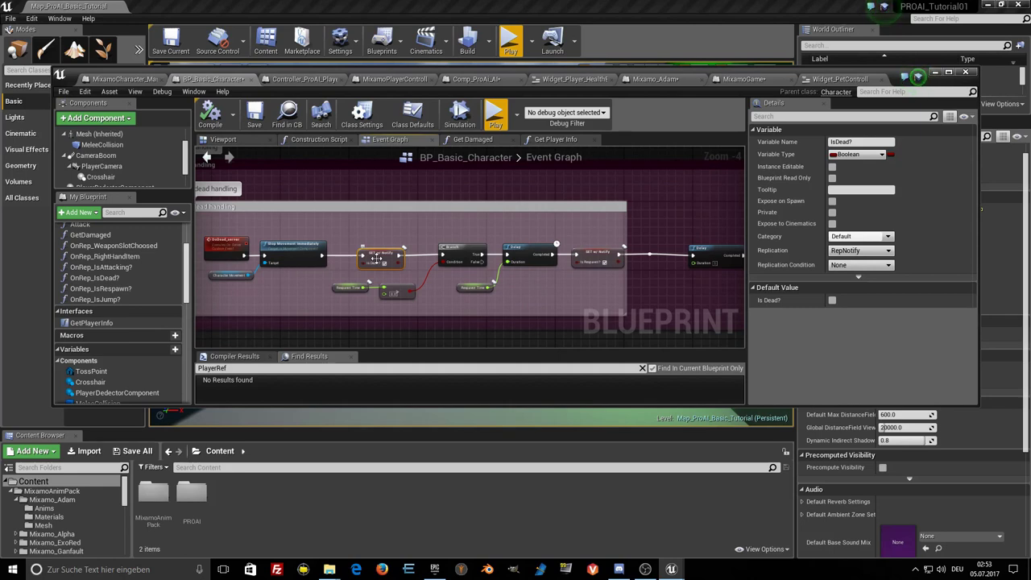
pyautogui.doubleClick(376, 258)
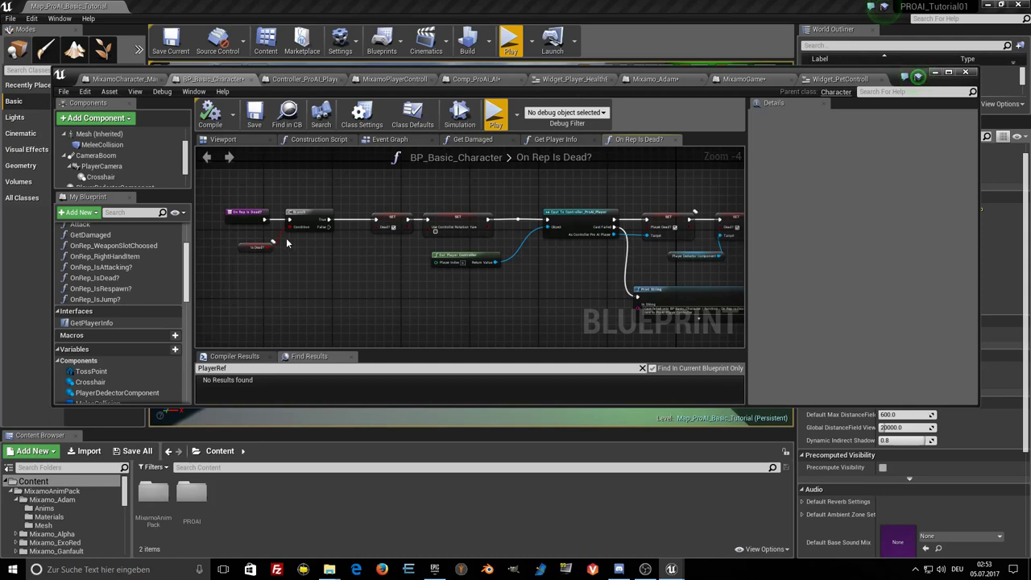
# Return from On Rep Is Dead? to BP_Basic_Character's dead-handling chain in the Event Graph.
pyautogui.moveTo(451, 256); pyautogui.dragTo(350, 243, button='right')
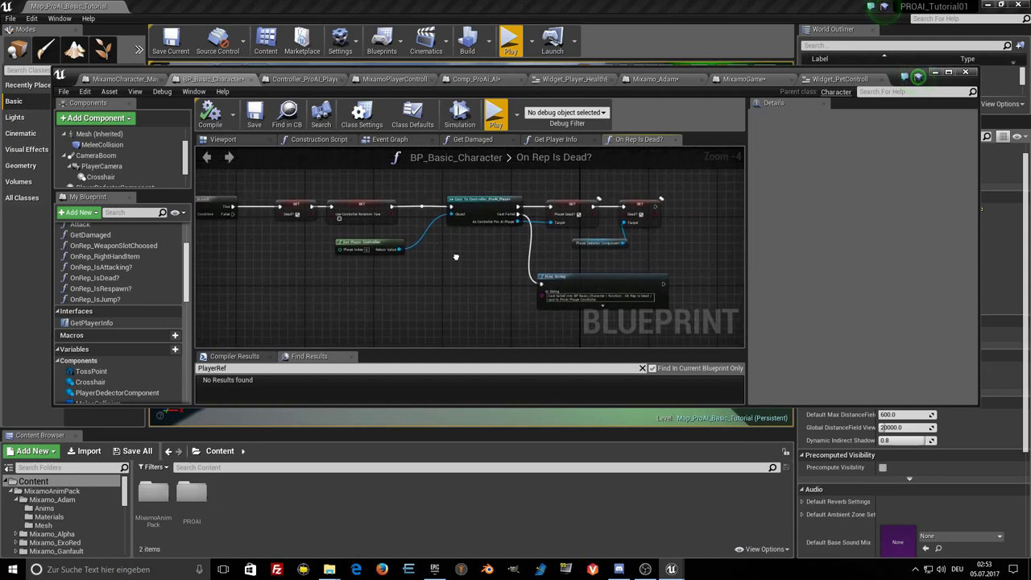
pyautogui.moveTo(451, 256); pyautogui.dragTo(495, 260, button='right')
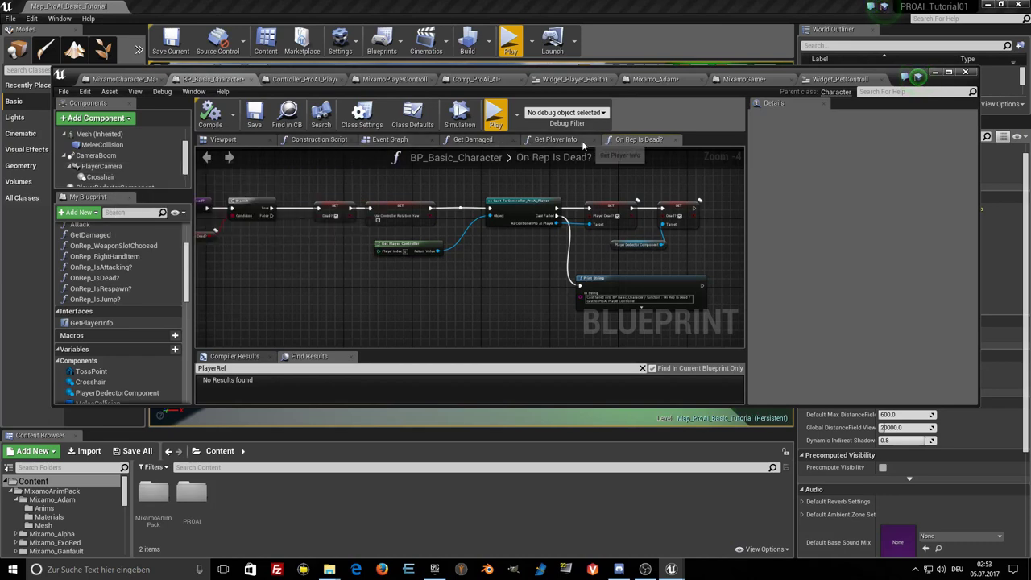
pyautogui.click(395, 143)
pyautogui.scroll(3, 360, 275)
pyautogui.scroll(-3, 358, 272)
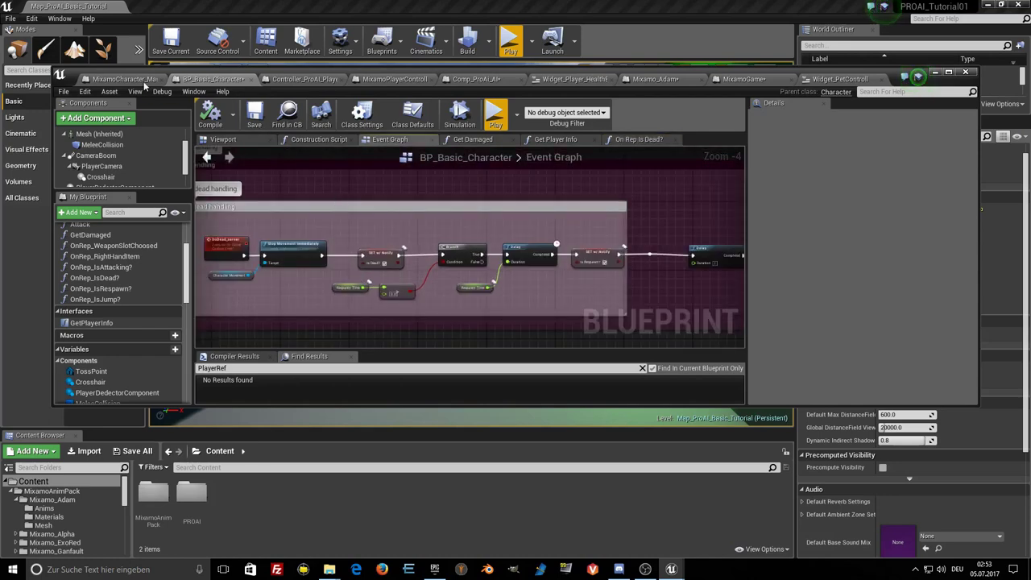
pyautogui.click(121, 79)
pyautogui.scroll(2, 288, 239)
pyautogui.scroll(2, 383, 245)
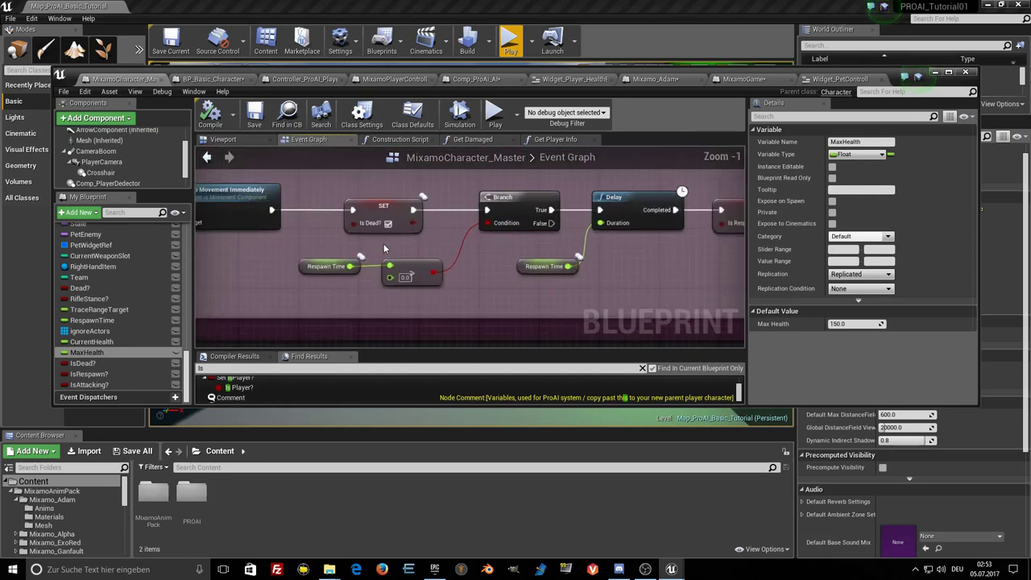
pyautogui.scroll(-2, 383, 243)
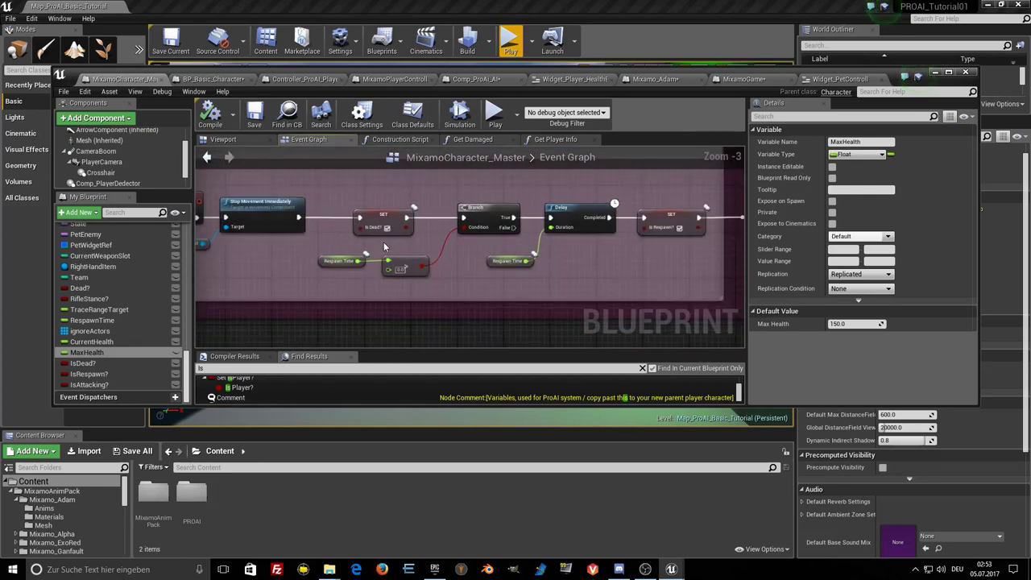
pyautogui.click(382, 229)
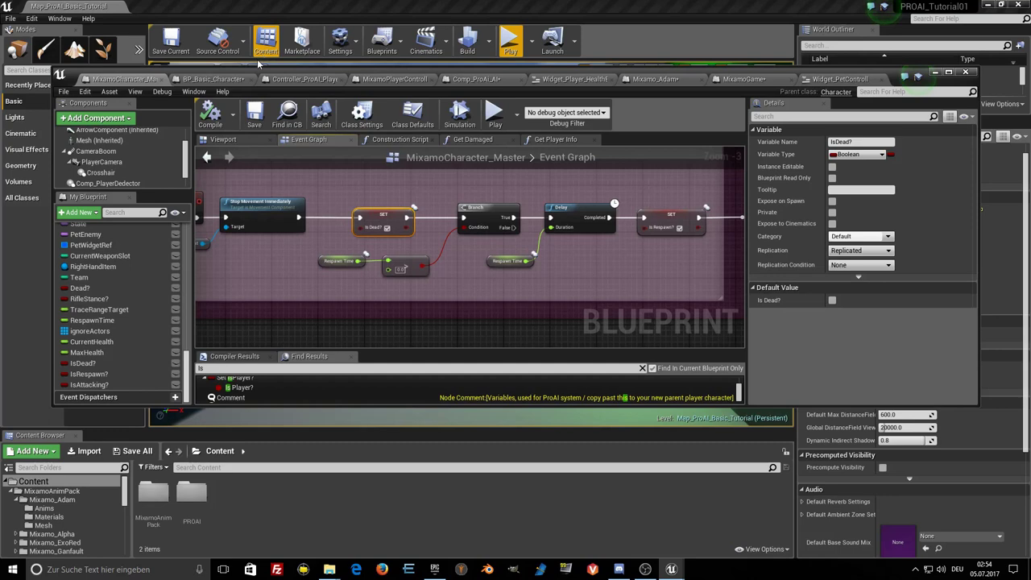
pyautogui.click(203, 82)
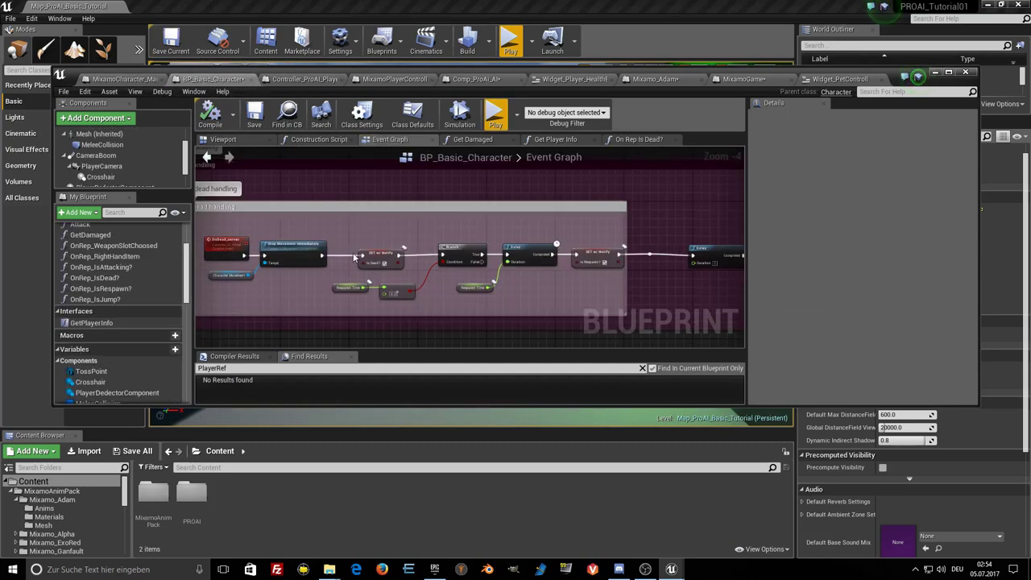
# Locate the SET w/ Notify Is Dead? node and open BP_Basic_Character's On Rep Is Dead? function.
pyautogui.moveTo(356, 271); pyautogui.dragTo(373, 255, button='right')
pyautogui.scroll(-3, 373, 255)
pyautogui.scroll(-3, 373, 255)
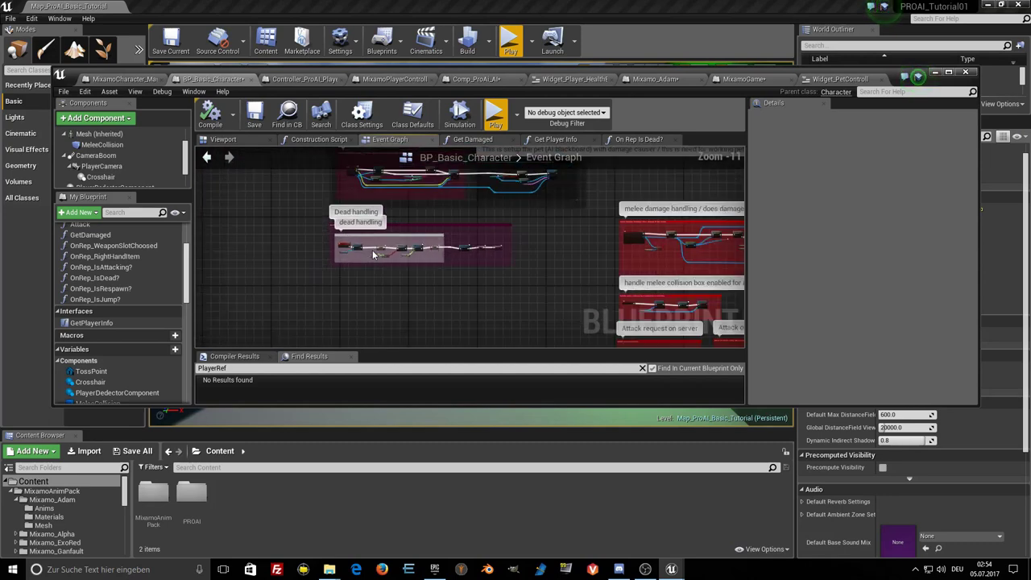
pyautogui.scroll(-2, 373, 256)
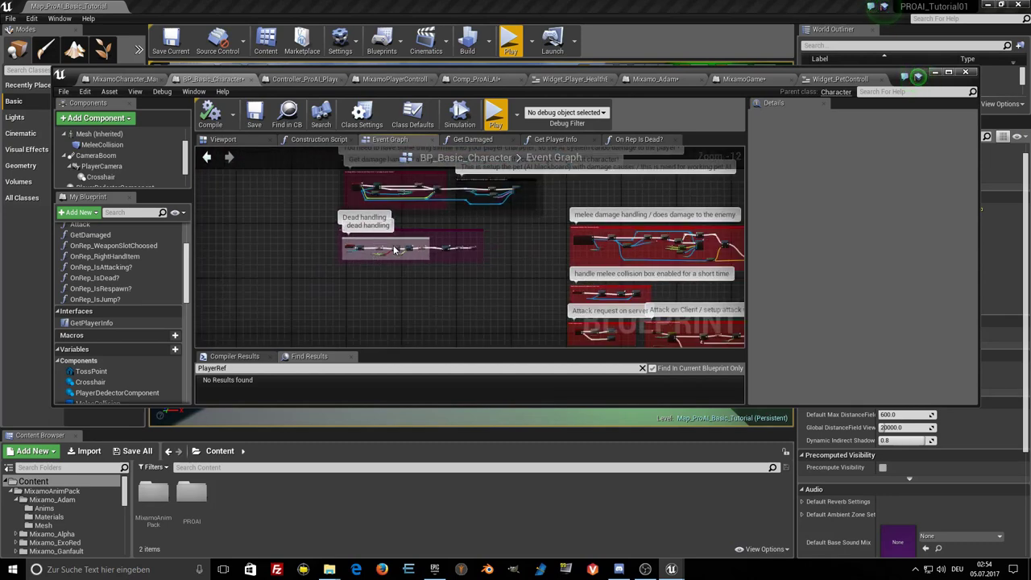
pyautogui.scroll(3, 395, 249)
pyautogui.scroll(3, 389, 250)
pyautogui.scroll(2, 390, 249)
pyautogui.scroll(2, 402, 254)
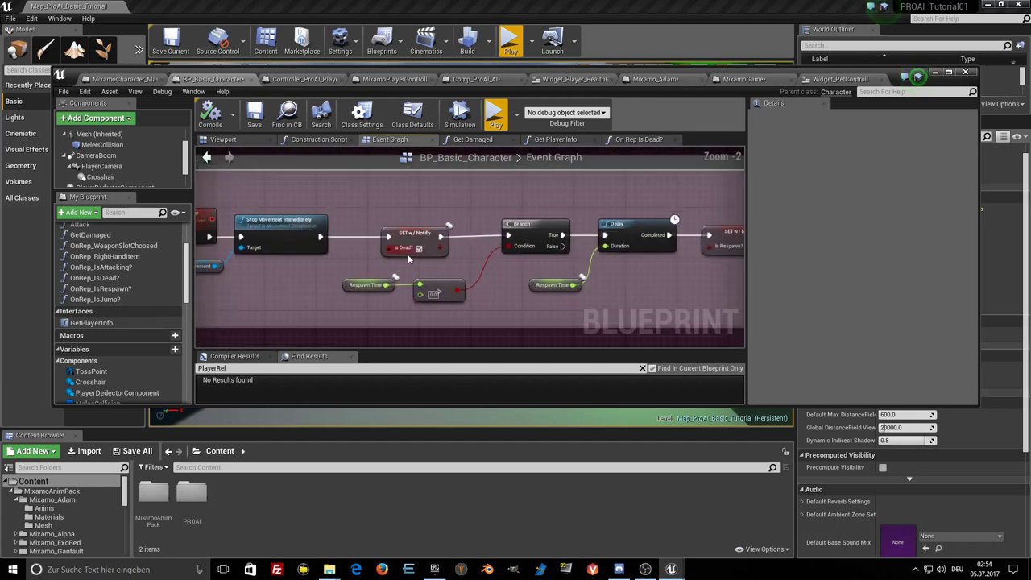
pyautogui.scroll(1, 409, 258)
pyautogui.scroll(1, 418, 234)
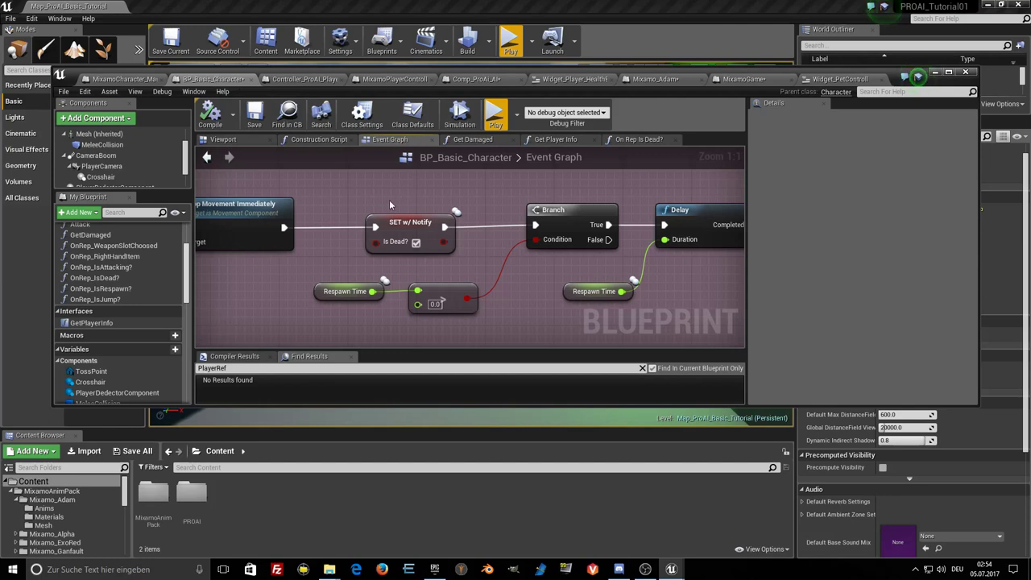
pyautogui.doubleClick(408, 230)
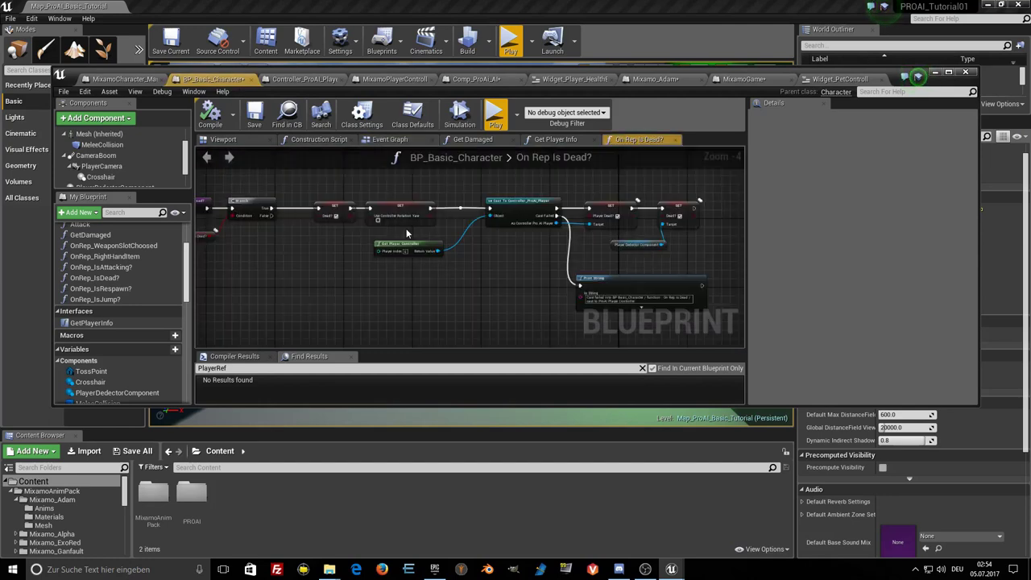
# Review its Print String and SET nodes, then return to MixamoCharacter_Master's event graph.
pyautogui.scroll(-2, 370, 248)
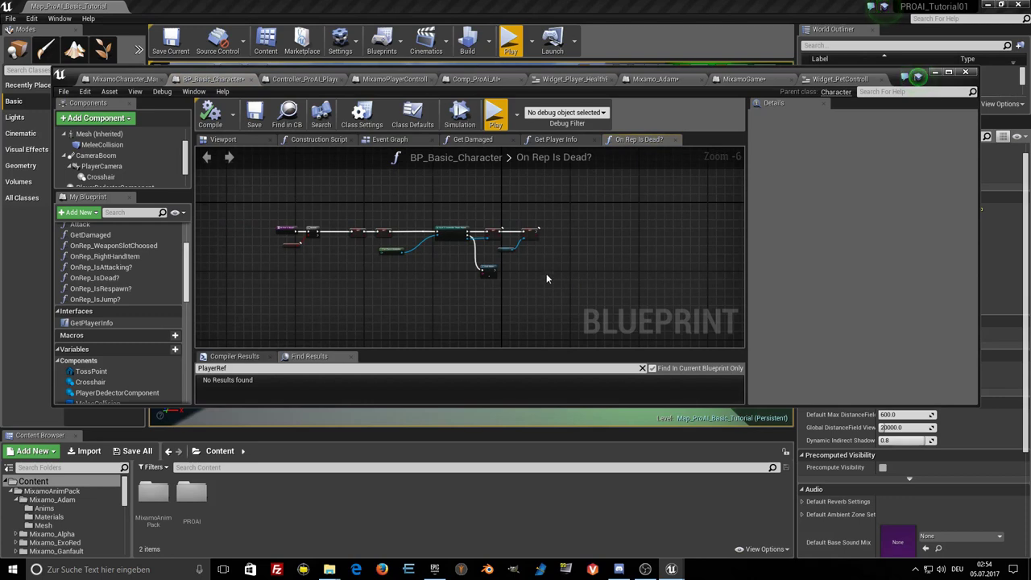
pyautogui.scroll(4, 379, 273)
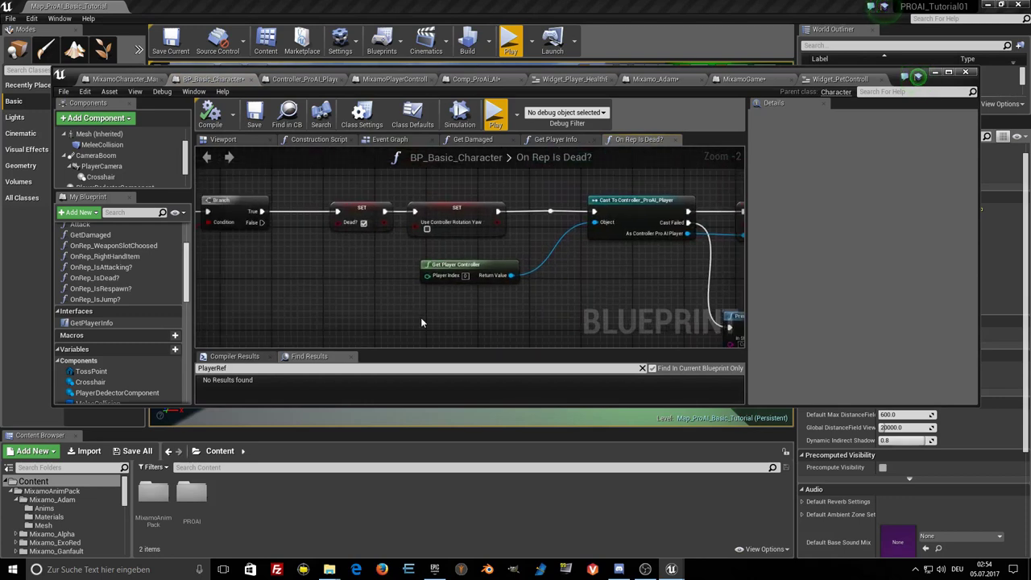
pyautogui.scroll(-1, 421, 311)
pyautogui.moveTo(494, 310); pyautogui.dragTo(338, 276, button='right')
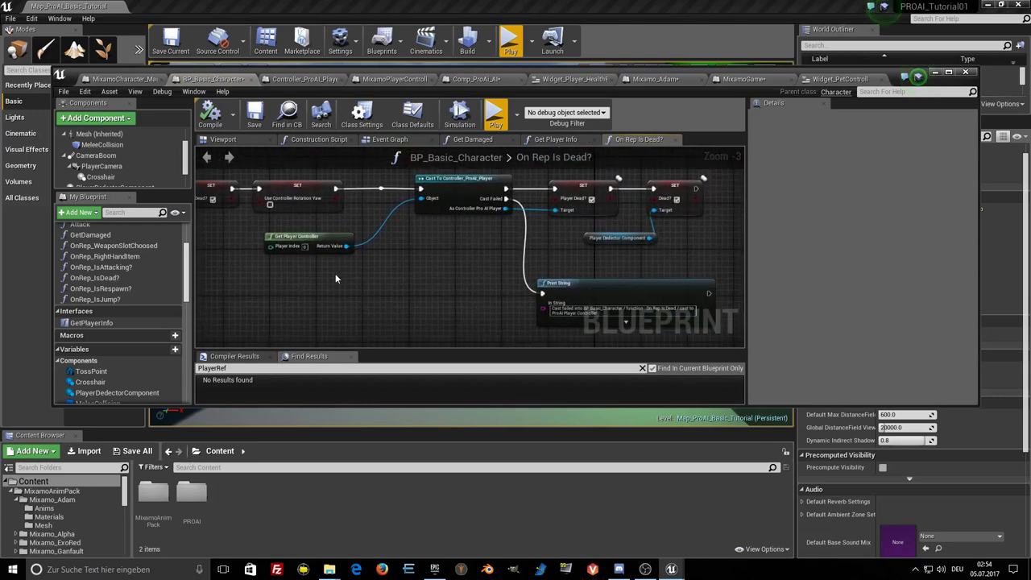
pyautogui.click(125, 79)
pyautogui.scroll(2, 378, 238)
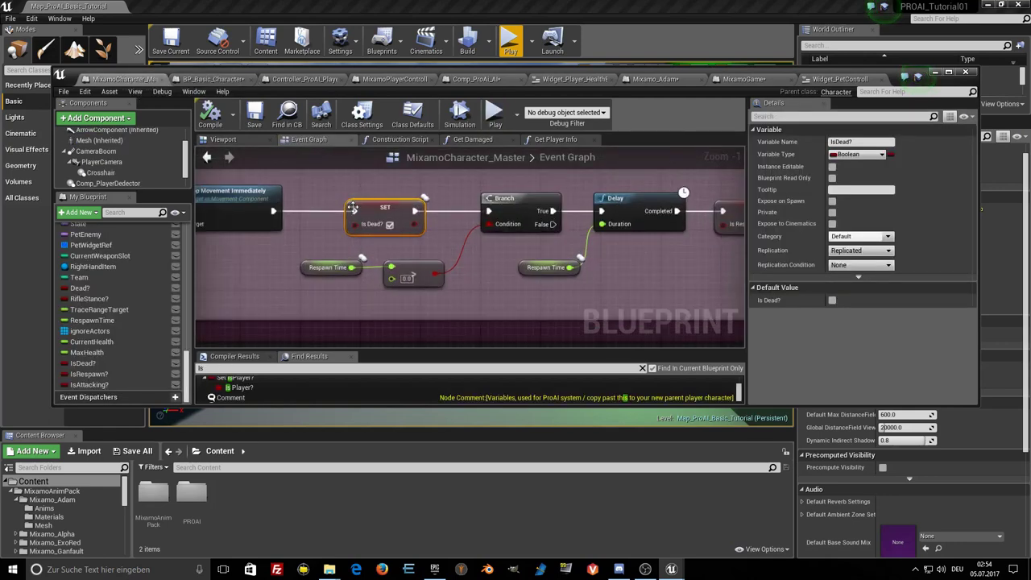
# Set MixamoCharacter_Master's IsDead? replication to RepNotify, keeping the Default category.
pyautogui.click(856, 251)
pyautogui.click(838, 260)
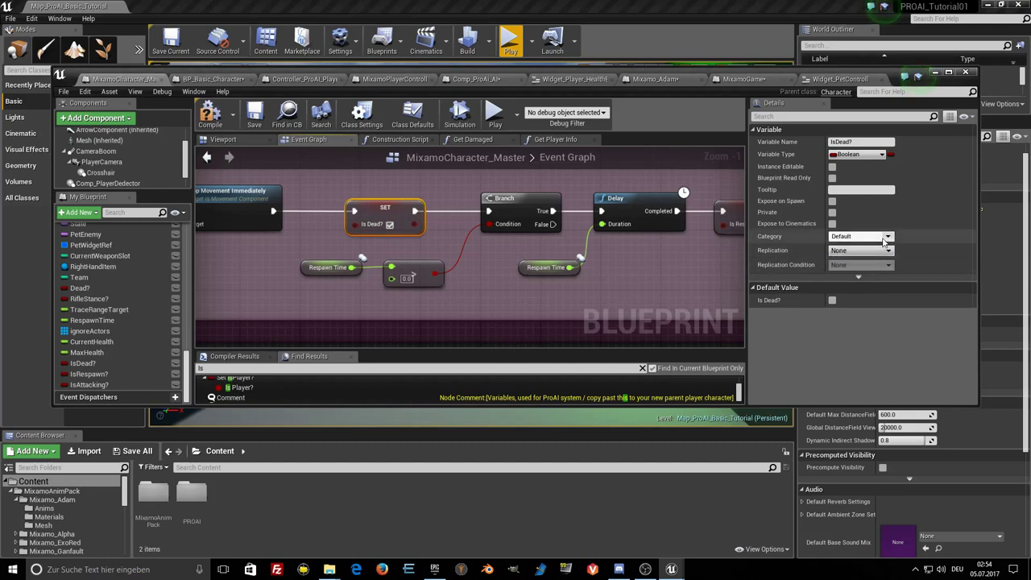
pyautogui.click(874, 236)
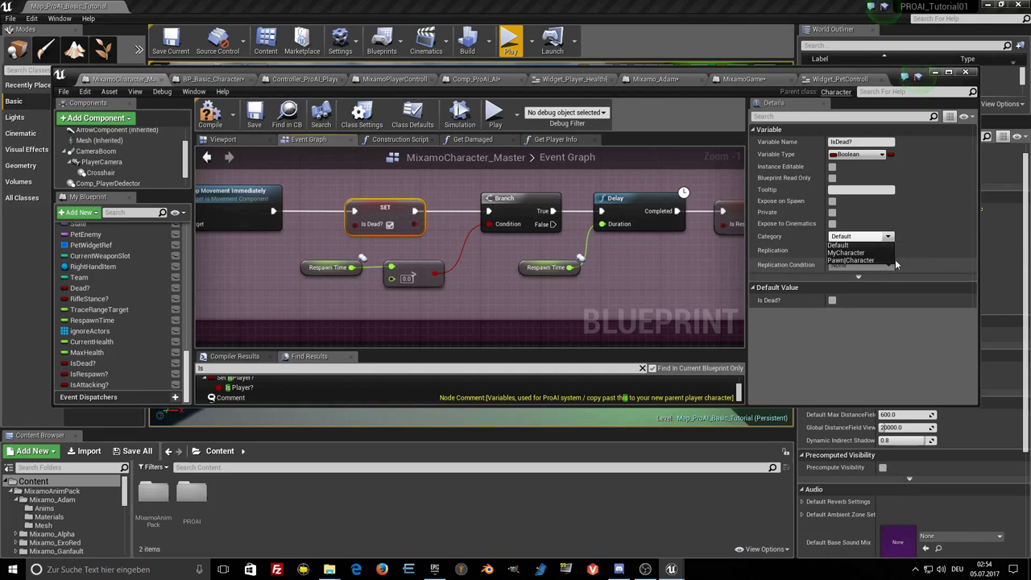
pyautogui.click(923, 238)
pyautogui.click(874, 250)
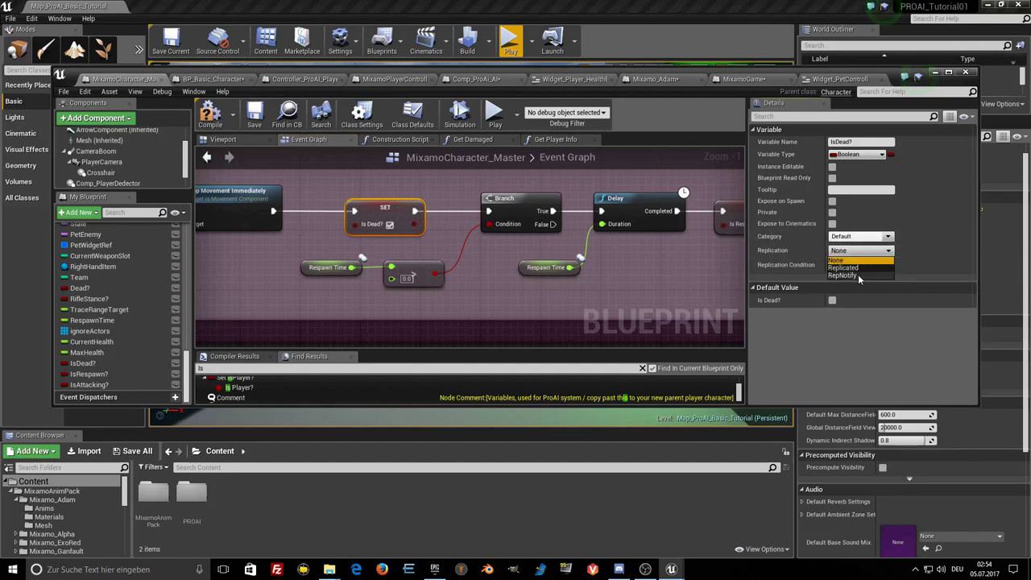
pyautogui.click(857, 274)
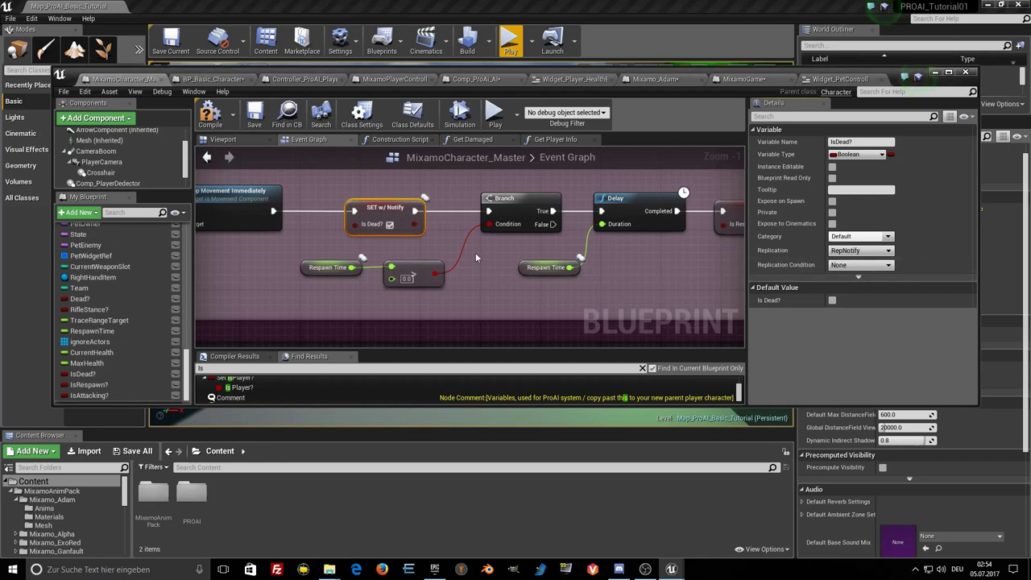
# Select BP_Basic_Character's On Rep Is Dead? logic nodes and Is Dead? getter for copying.
pyautogui.doubleClick(372, 211)
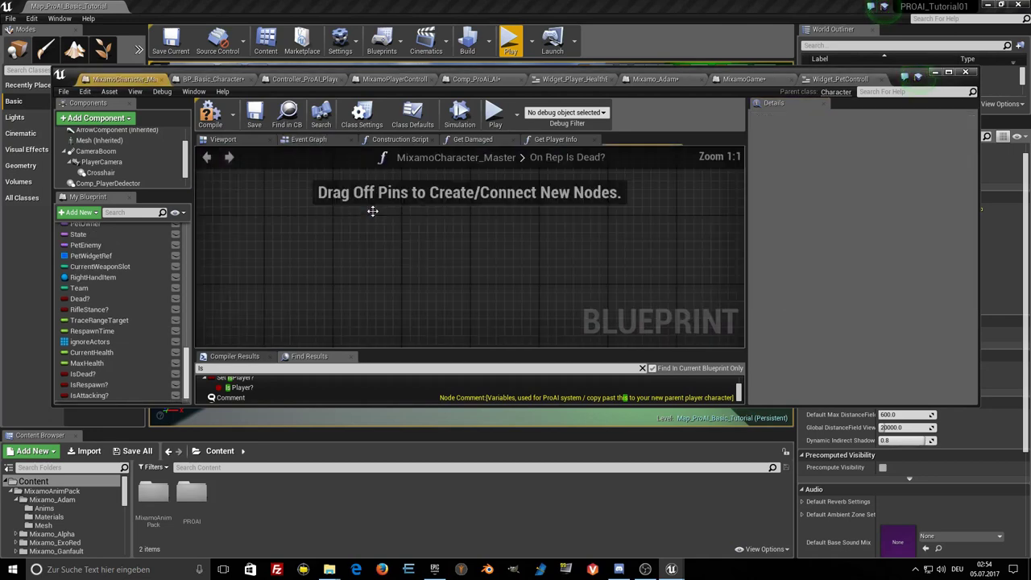
pyautogui.scroll(-4, 372, 210)
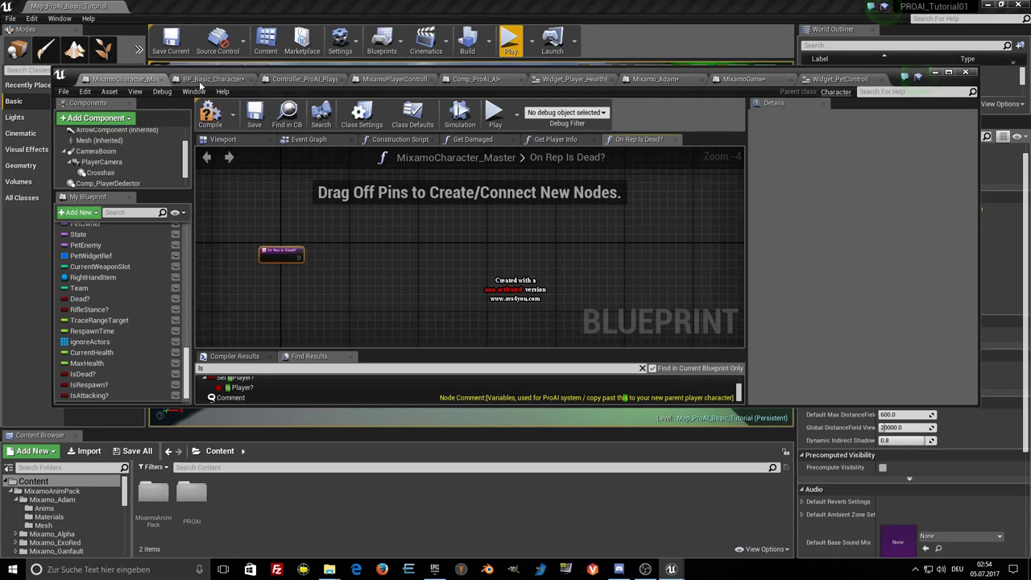
pyautogui.click(211, 78)
pyautogui.rightClick(404, 255)
pyautogui.scroll(-2, 344, 286)
pyautogui.scroll(-2, 302, 216)
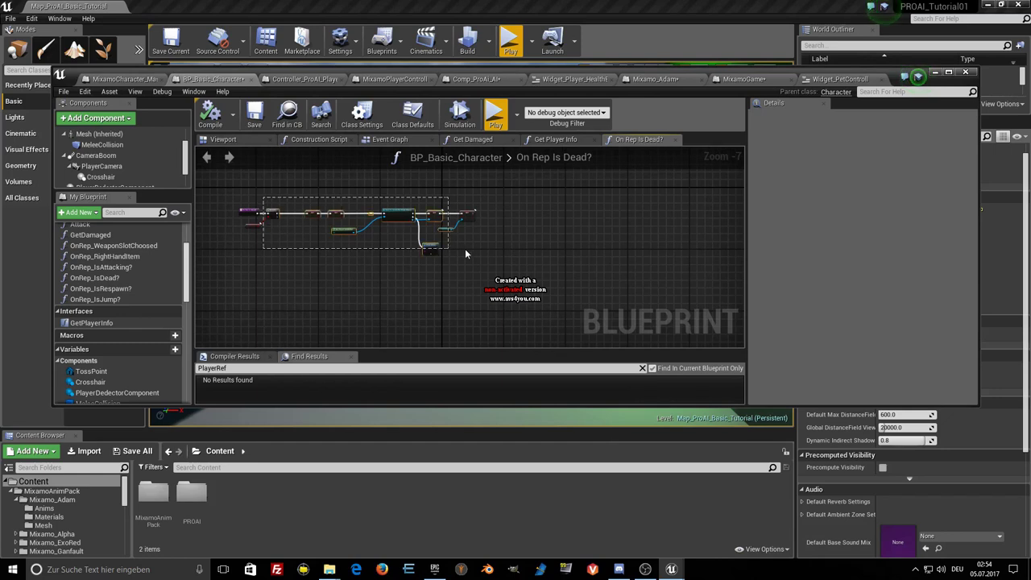
pyautogui.moveTo(255, 203); pyautogui.dragTo(506, 270)
pyautogui.scroll(1, 253, 226)
pyautogui.scroll(1, 258, 221)
pyautogui.scroll(1, 262, 218)
pyautogui.keyDown('shift'); pyautogui.click(304, 229); pyautogui.keyUp('shift')
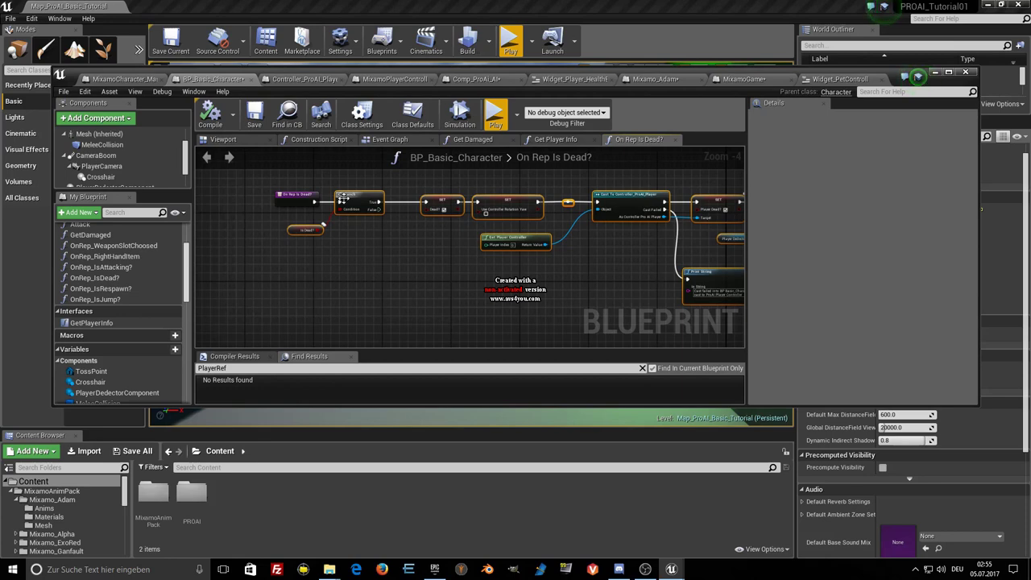
# Paste the nodes into MixamoCharacter_Master's On Rep Is Dead? and wire the entry into the Branch.
pyautogui.click(121, 79)
pyautogui.scroll(-2, 378, 241)
pyautogui.scroll(-1, 352, 269)
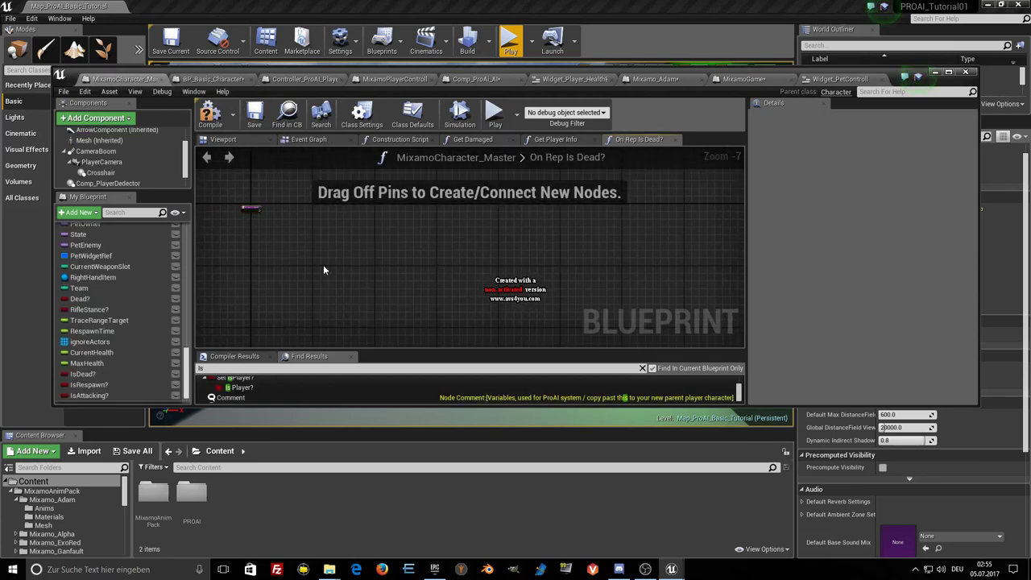
pyautogui.hotkey('ctrl', 'v')
pyautogui.moveTo(345, 260); pyautogui.dragTo(414, 270, button='right')
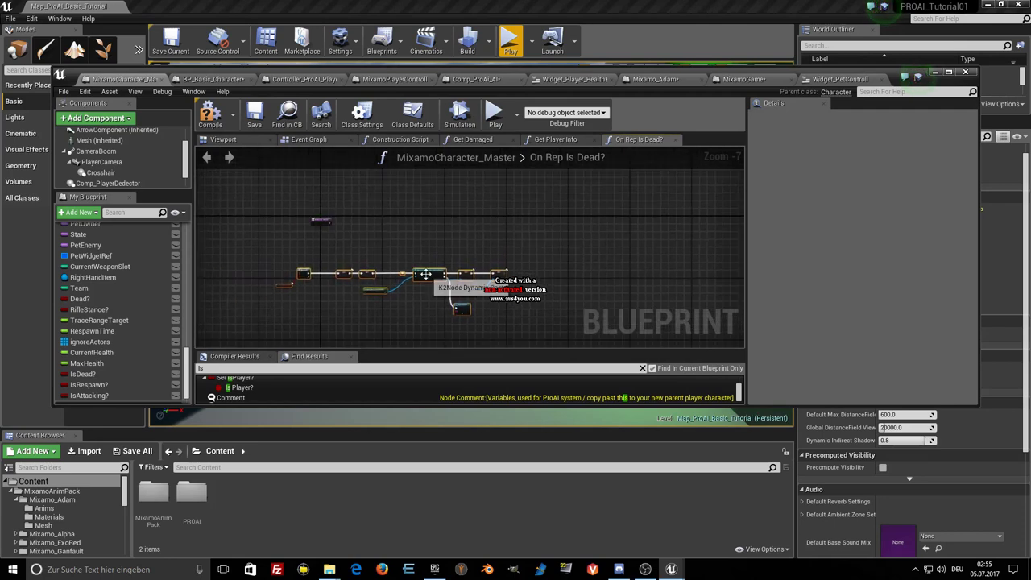
pyautogui.moveTo(415, 270); pyautogui.dragTo(467, 224)
pyautogui.scroll(3, 338, 227)
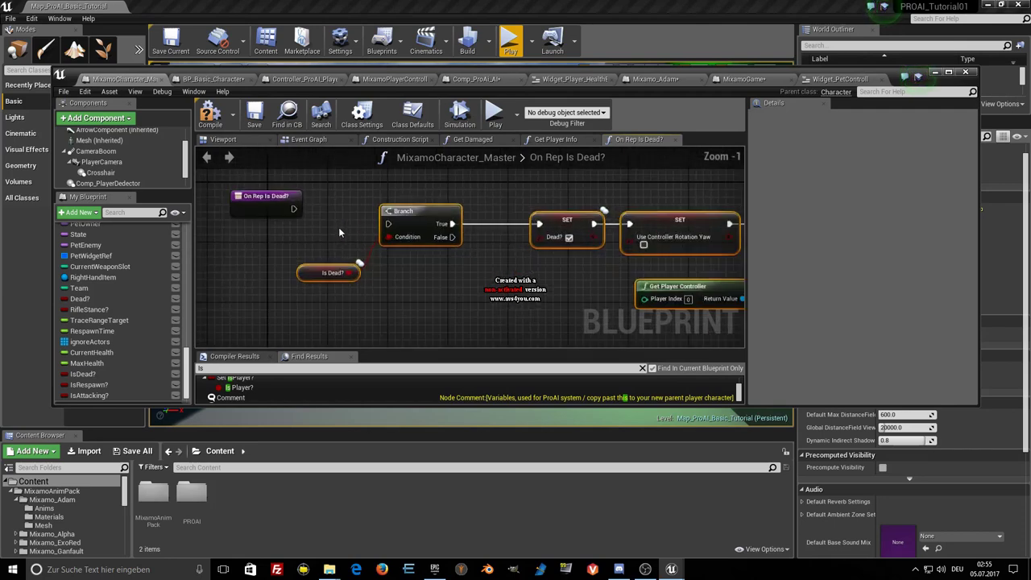
pyautogui.scroll(3, 338, 227)
pyautogui.moveTo(270, 223); pyautogui.dragTo(364, 238)
pyautogui.moveTo(427, 238); pyautogui.dragTo(515, 239)
# Pan across the pasted Cast, SET, Print String and Player Detector nodes to check them.
pyautogui.moveTo(506, 300); pyautogui.dragTo(281, 268, button='right')
pyautogui.moveTo(576, 271); pyautogui.dragTo(430, 262, button='right')
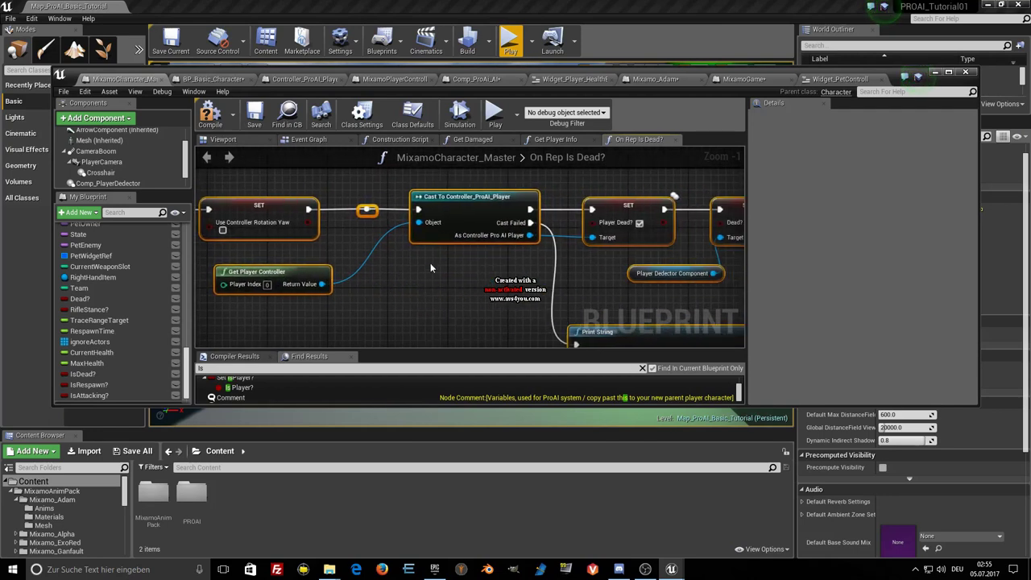
pyautogui.moveTo(494, 245); pyautogui.dragTo(394, 239, button='right')
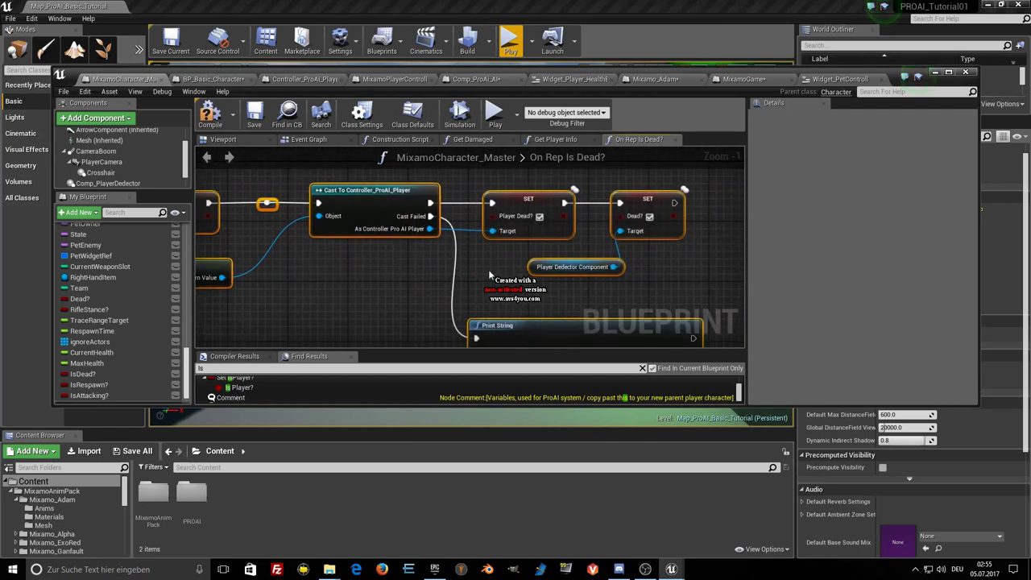
pyautogui.moveTo(489, 269); pyautogui.dragTo(377, 245, button='right')
pyautogui.moveTo(560, 250); pyautogui.dragTo(545, 230, button='right')
pyautogui.scroll(-2, 537, 248)
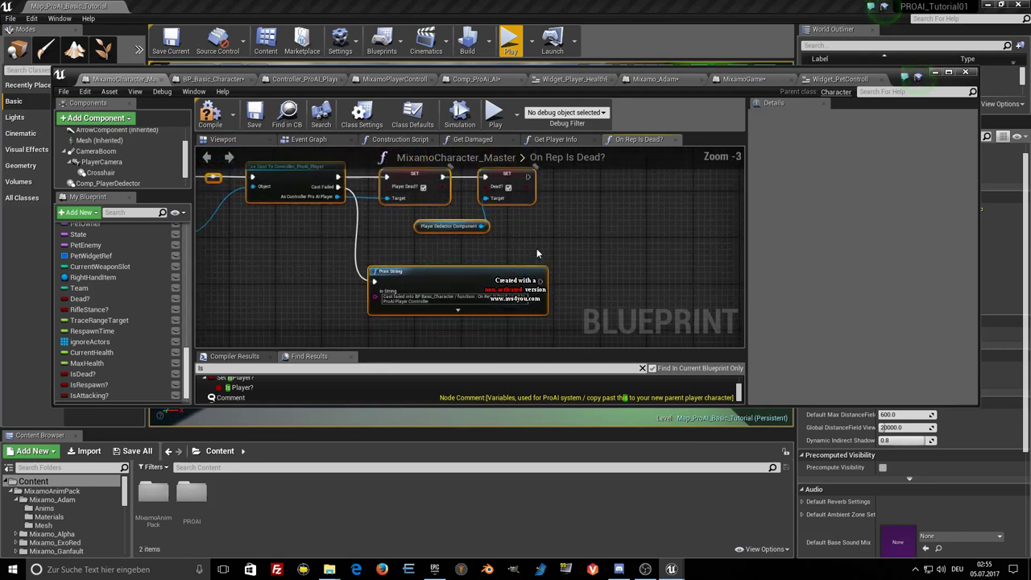
pyautogui.scroll(-2, 537, 248)
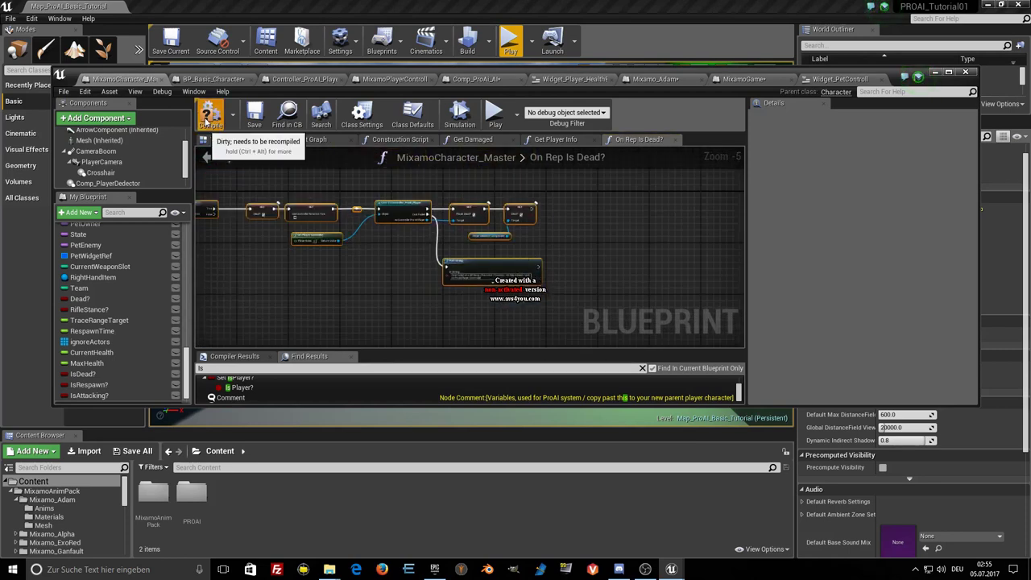
# Compile and save MixamoCharacter_Master, then set the Dead? variable's Replication to None.
pyautogui.click(210, 119)
pyautogui.click(254, 117)
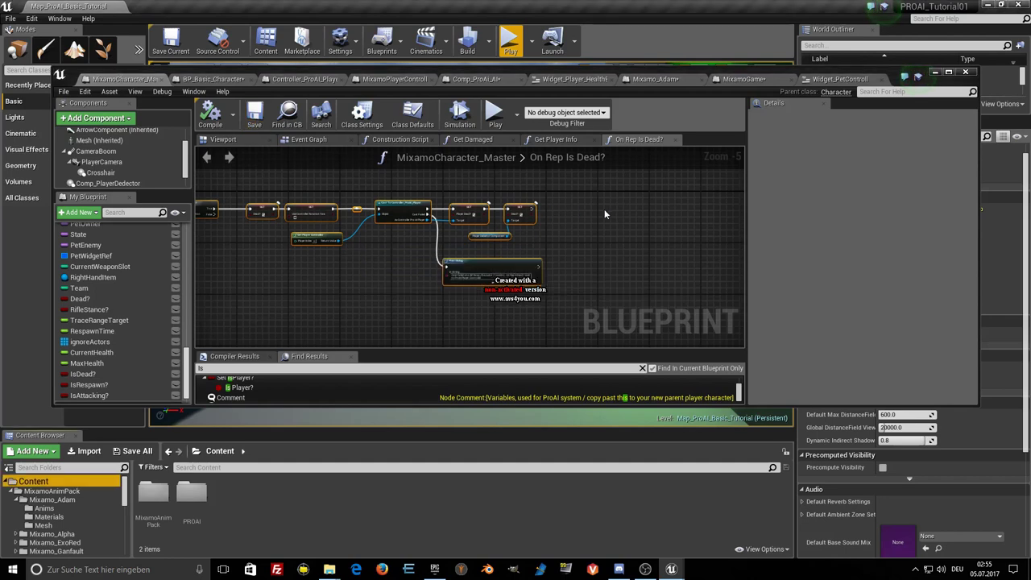
pyautogui.click(439, 242)
pyautogui.scroll(-3, 428, 262)
pyautogui.scroll(2, 428, 263)
pyautogui.scroll(1, 436, 253)
pyautogui.scroll(1, 376, 259)
pyautogui.scroll(1, 376, 259)
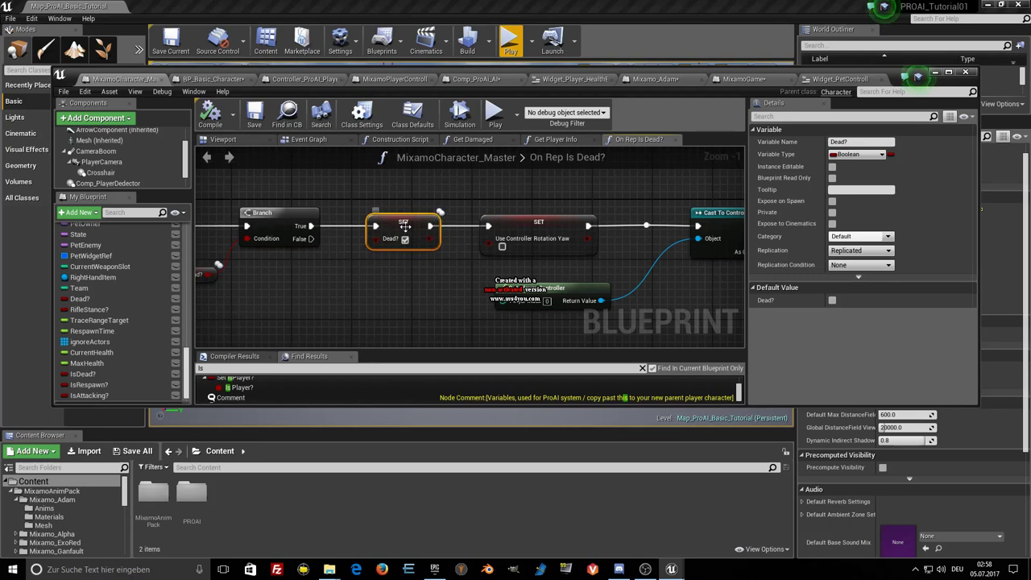
pyautogui.click(858, 251)
pyautogui.click(844, 264)
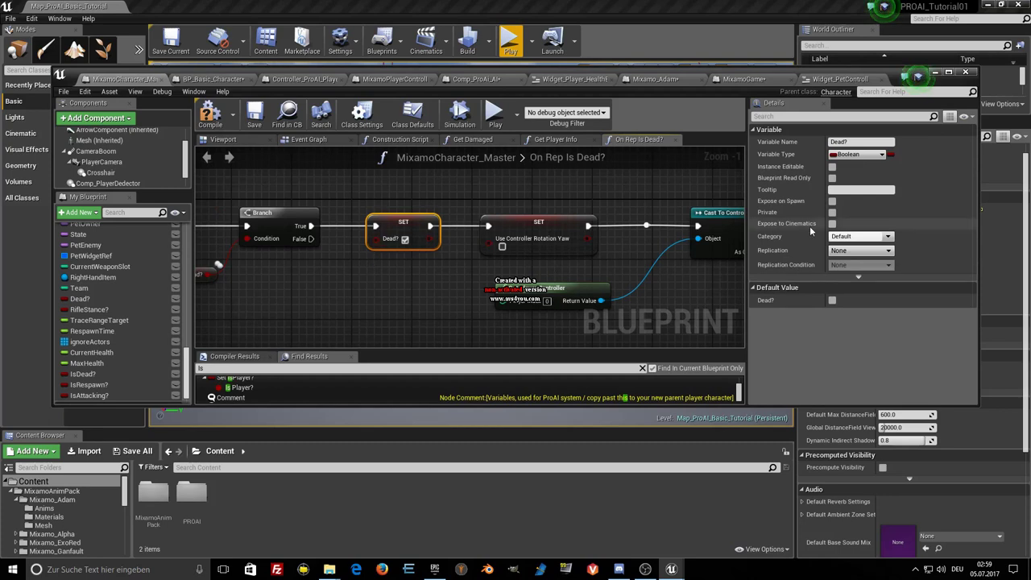
pyautogui.click(443, 279)
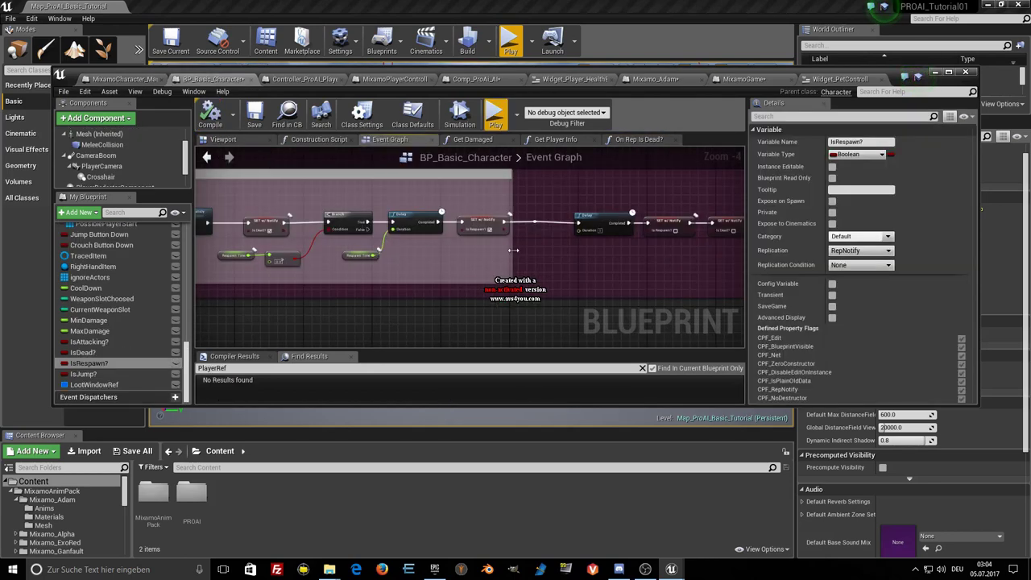
# Widen the respawn comment box and inspect BP_Basic_Character's On Rep Is Respawn? function.
pyautogui.moveTo(511, 250); pyautogui.dragTo(544, 250)
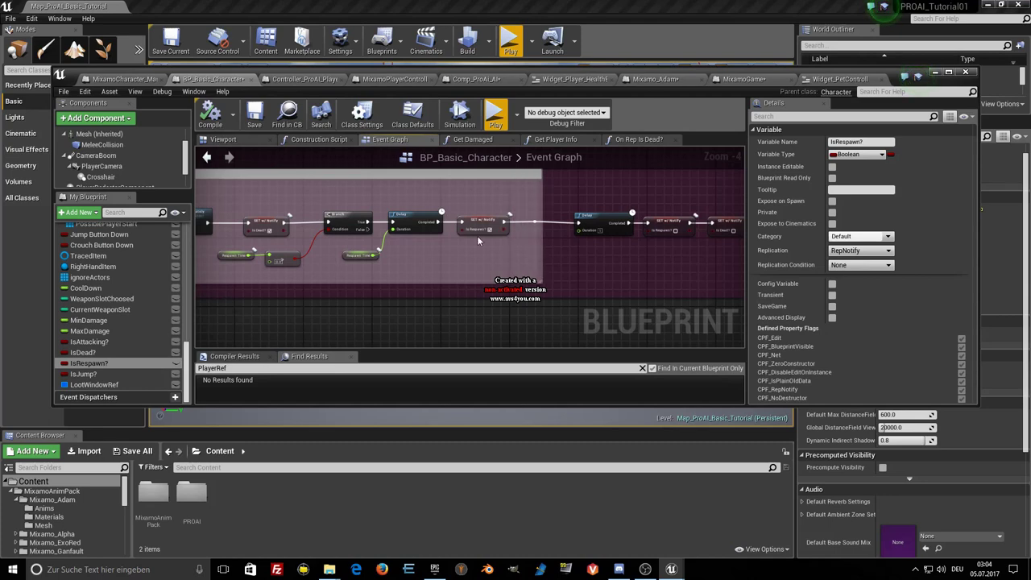
pyautogui.scroll(3, 477, 235)
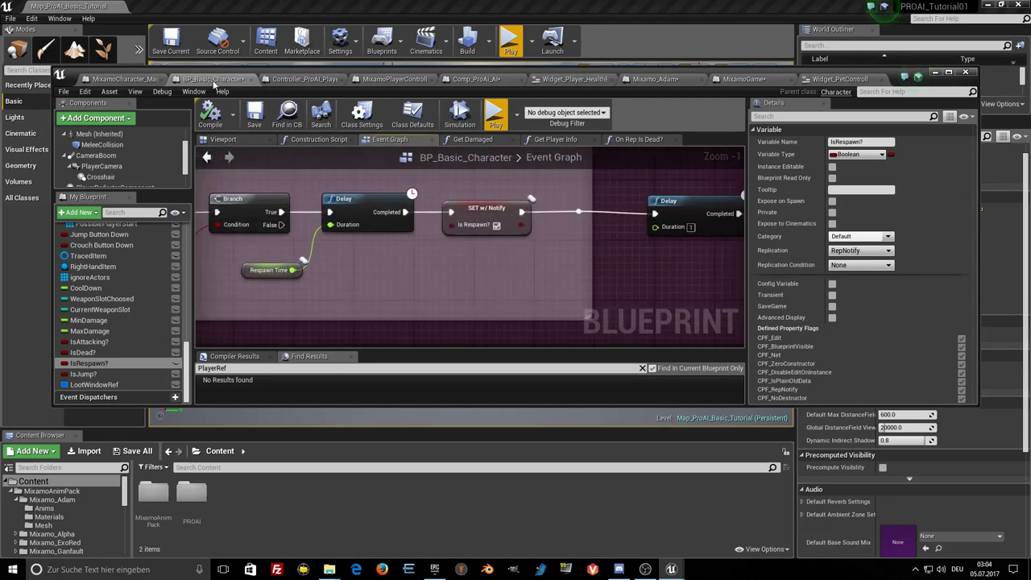
pyautogui.scroll(1, 483, 227)
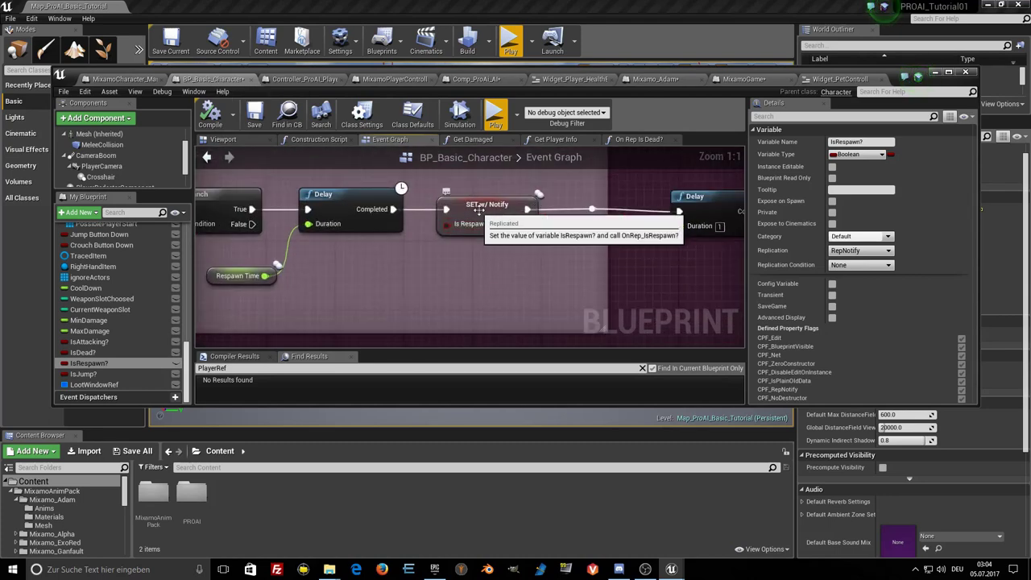
pyautogui.doubleClick(479, 209)
pyautogui.scroll(-1, 472, 240)
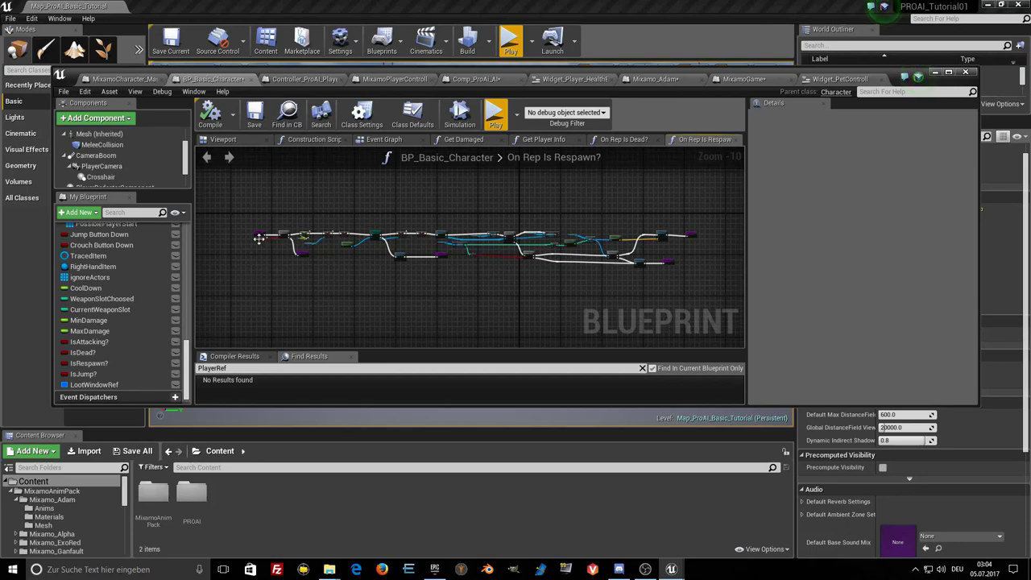
pyautogui.scroll(2, 257, 234)
pyautogui.scroll(6, 260, 240)
pyautogui.scroll(-6, 261, 240)
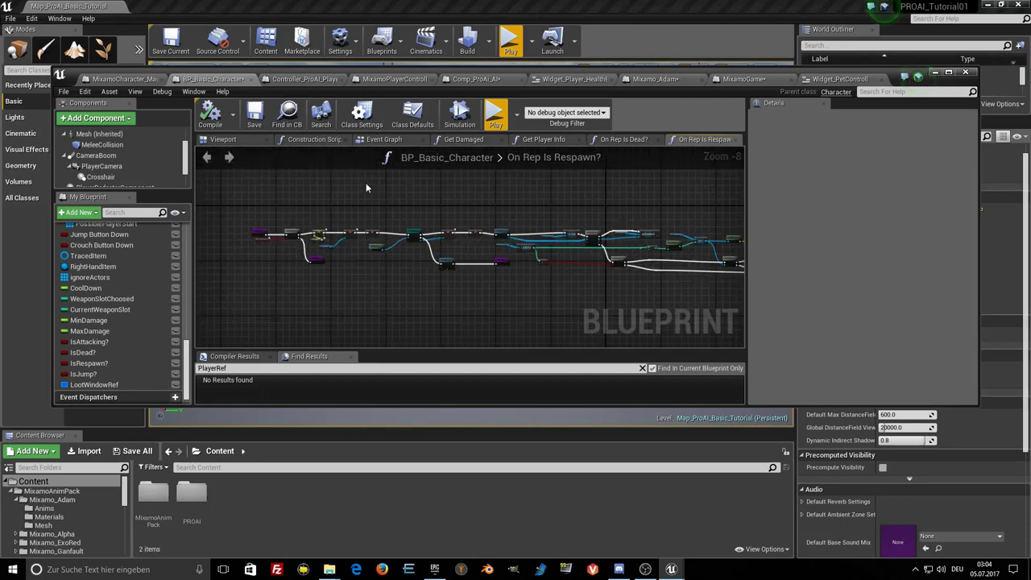
# In MixamoCharacter_Master's Event Graph, set the IsRespawn? variable's Replication to RepNotify.
pyautogui.click(133, 79)
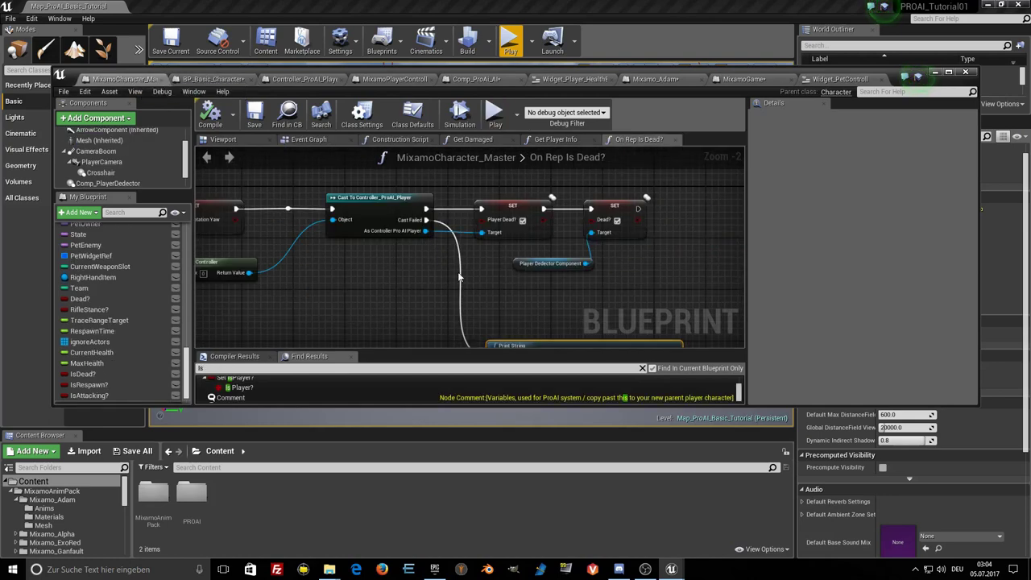
pyautogui.click(324, 142)
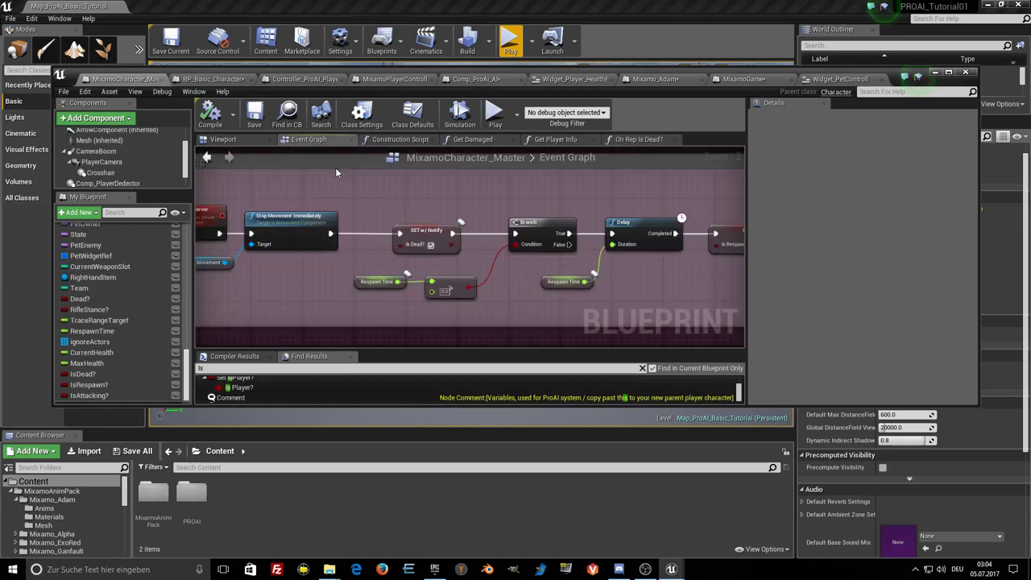
pyautogui.moveTo(455, 250); pyautogui.dragTo(382, 258, button='right')
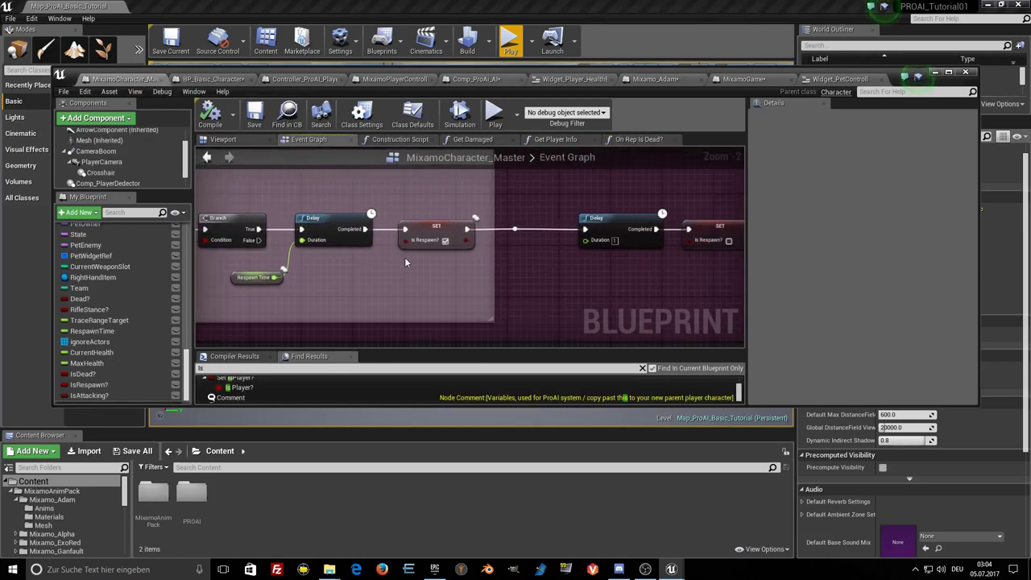
pyautogui.scroll(2, 448, 253)
pyautogui.click(412, 224)
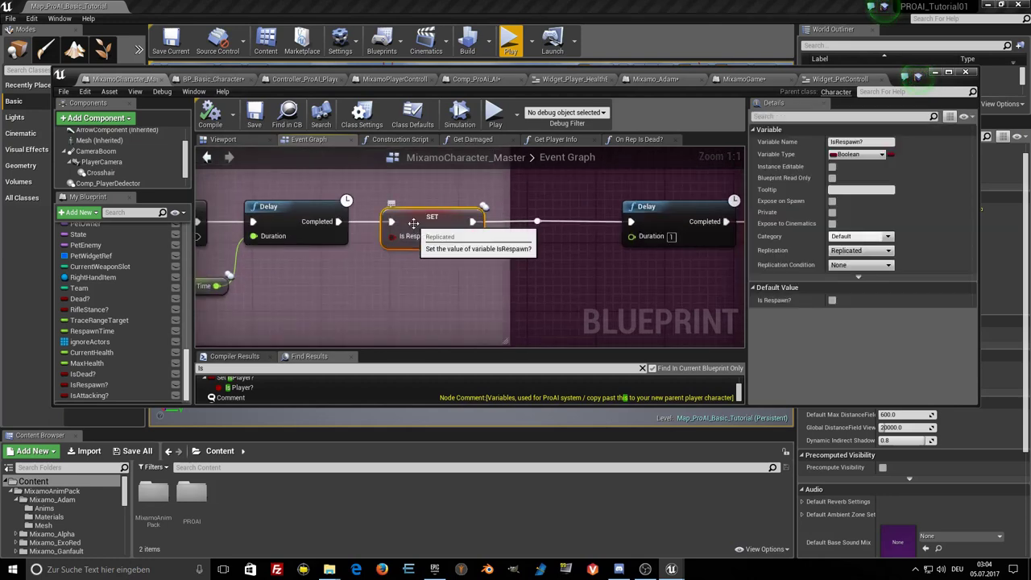
pyautogui.click(860, 250)
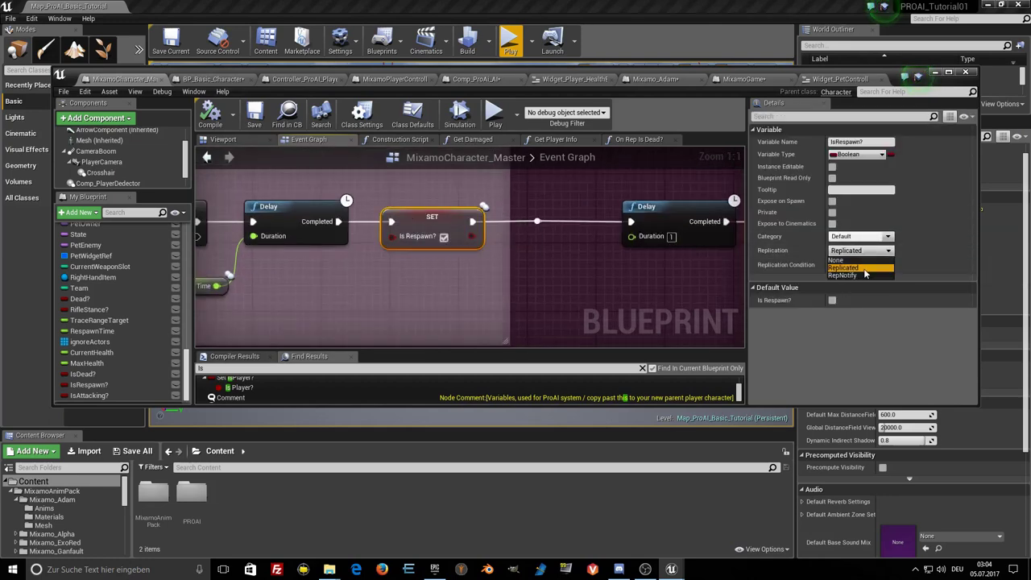
pyautogui.click(855, 275)
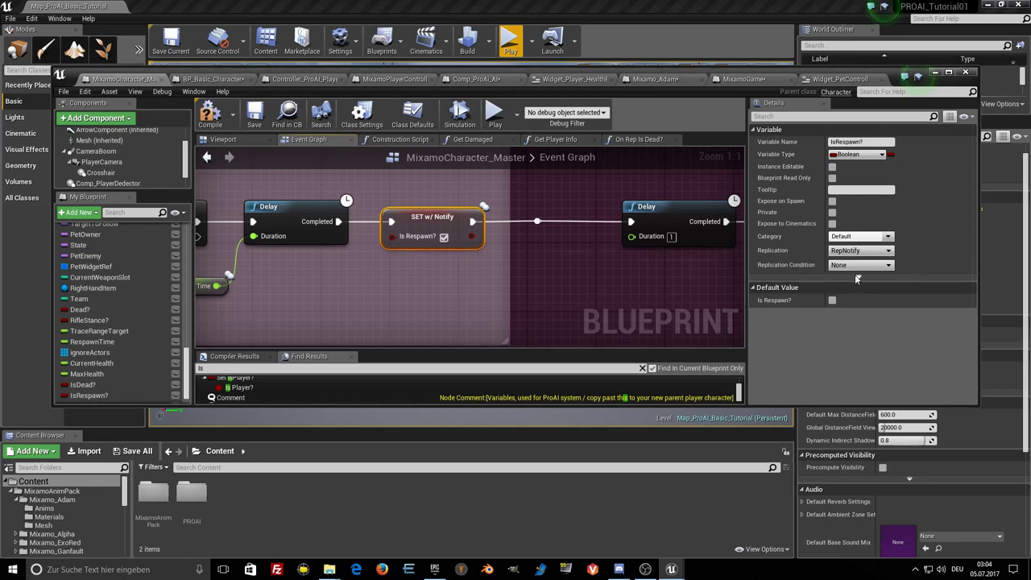
# Open the new OnRep_IsRespawn? function from the My Blueprint Functions list.
pyautogui.scroll(5, 159, 275)
pyautogui.scroll(3, 159, 269)
pyautogui.scroll(3, 159, 268)
pyautogui.scroll(3, 158, 270)
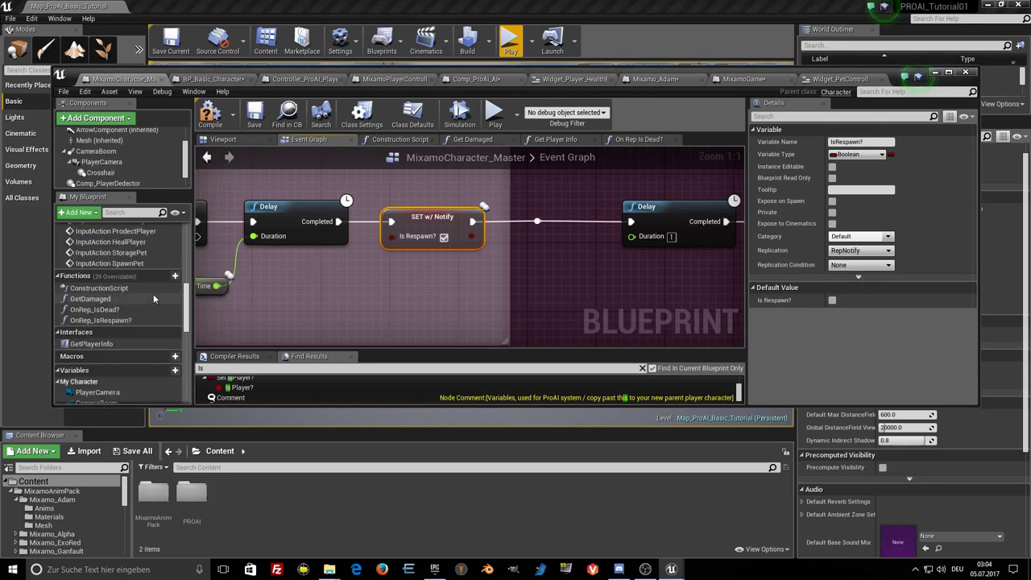
pyautogui.click(115, 322)
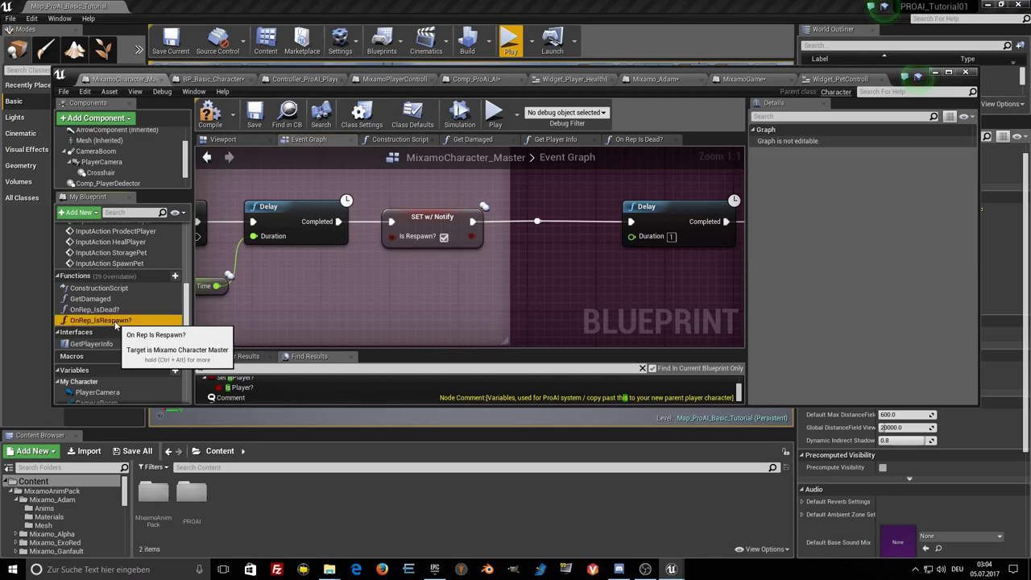
pyautogui.doubleClick(115, 321)
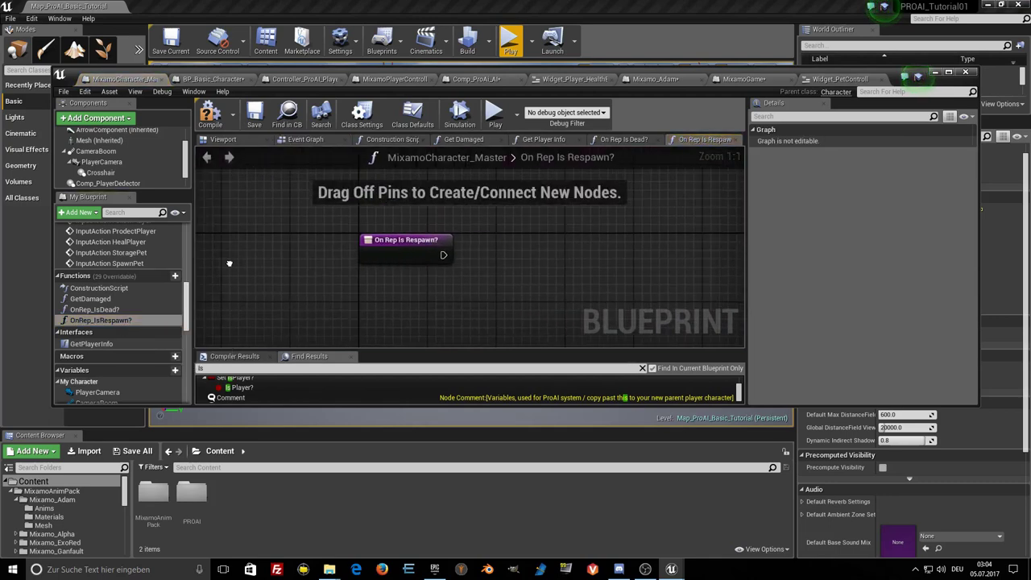
# Select all of BP_Basic_Character's On Rep Is Respawn? nodes for copying.
pyautogui.click(208, 79)
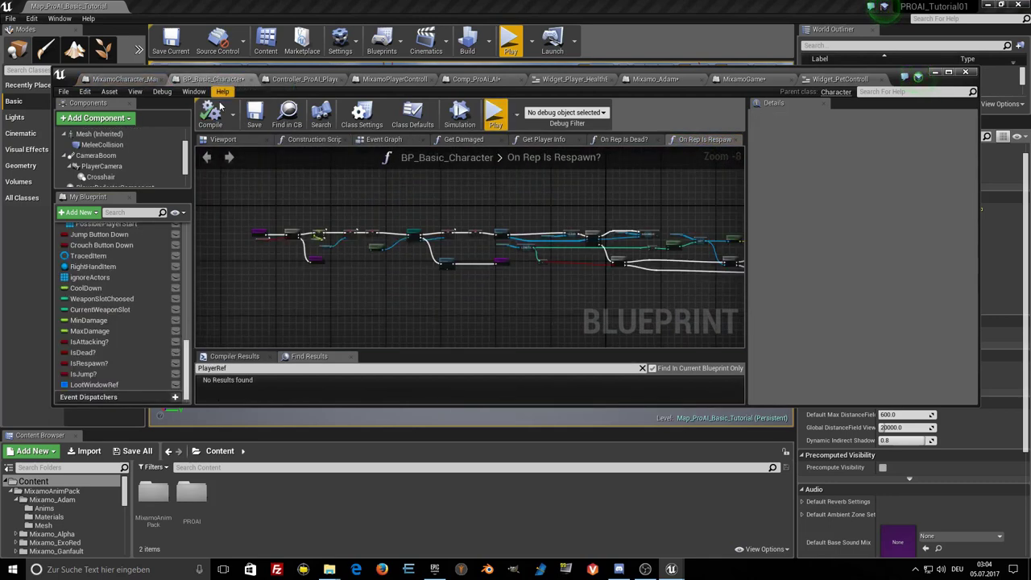
pyautogui.scroll(2, 281, 241)
pyautogui.scroll(2, 280, 242)
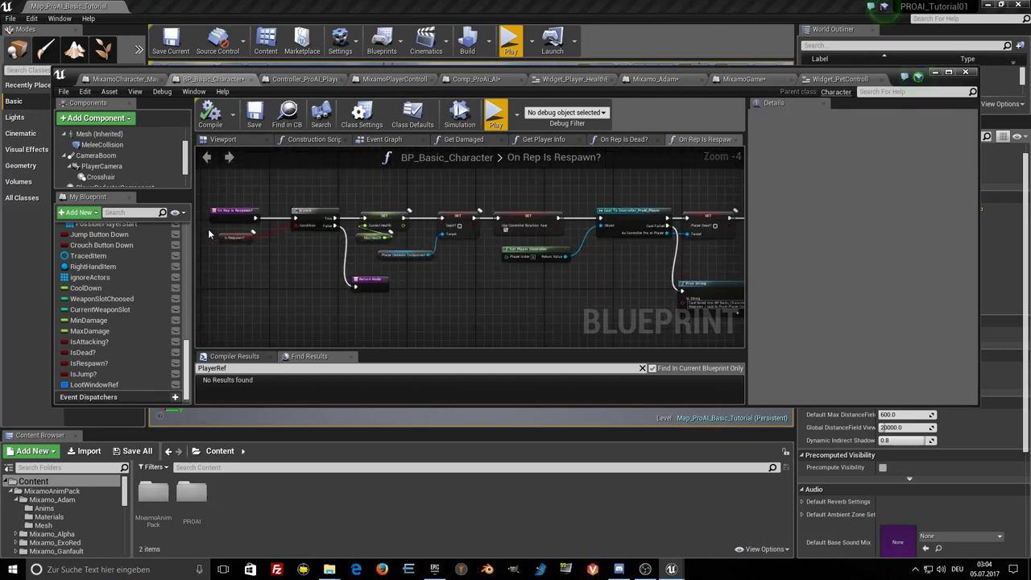
pyautogui.moveTo(286, 192)
pyautogui.mouseDown()
pyautogui.moveTo(440, 306)
pyautogui.moveTo(725, 306)
pyautogui.mouseUp()
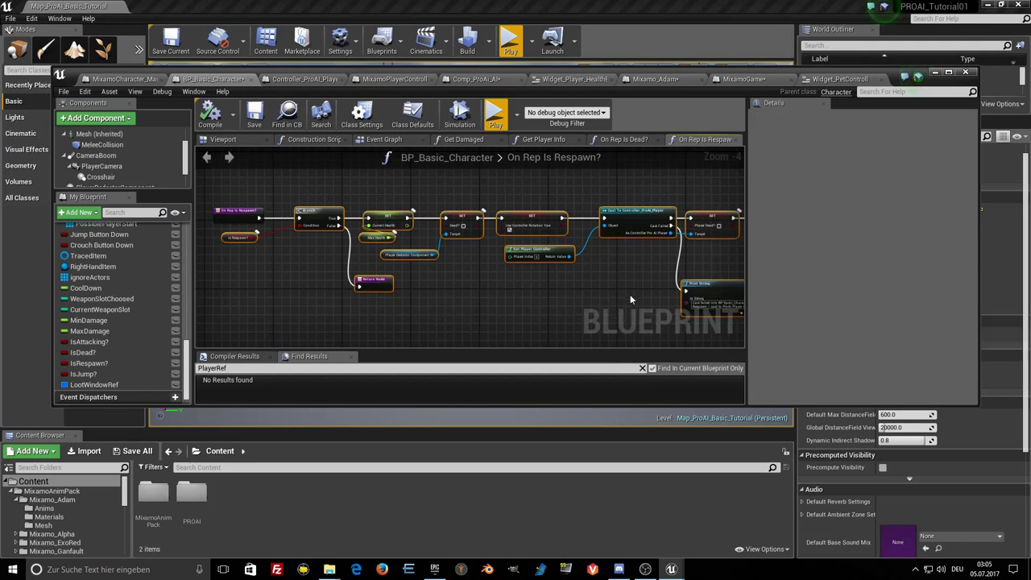
pyautogui.scroll(-2, 623, 297)
pyautogui.scroll(1, 623, 296)
pyautogui.moveTo(421, 288); pyautogui.dragTo(311, 268, button='right')
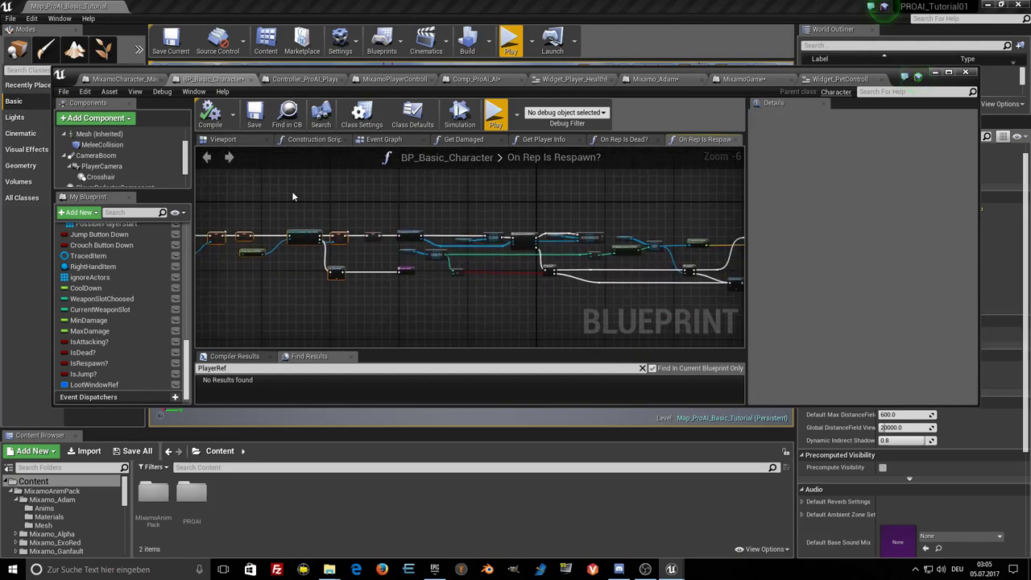
pyautogui.moveTo(686, 311)
pyautogui.mouseDown(button='right')
pyautogui.moveTo(372, 234)
pyautogui.moveTo(385, 251)
pyautogui.mouseUp(button='right')
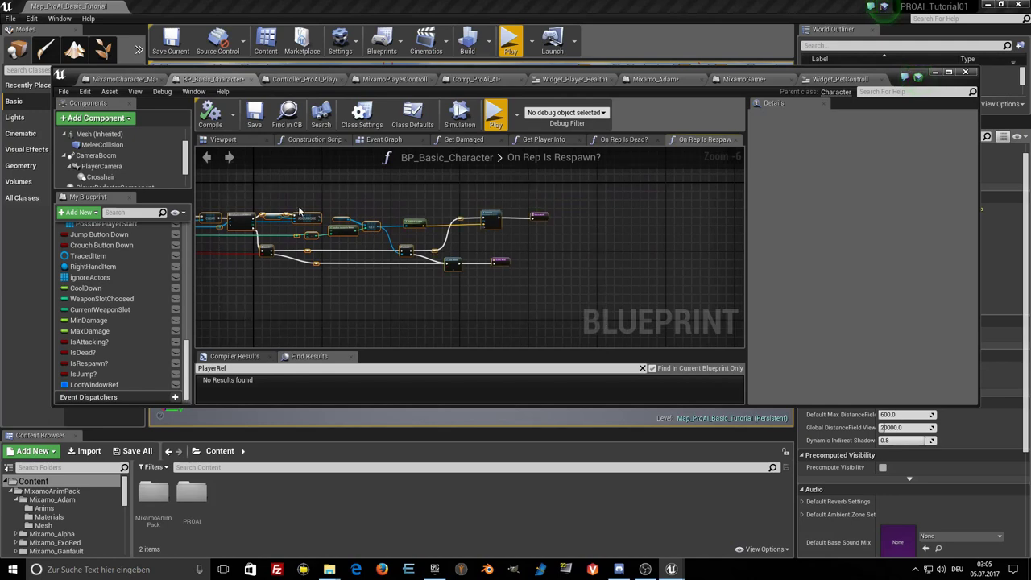
# In MixamoCharacter_Master's On Rep Is Respawn?, move the entry node left and review the respawn nodes.
pyautogui.click(129, 79)
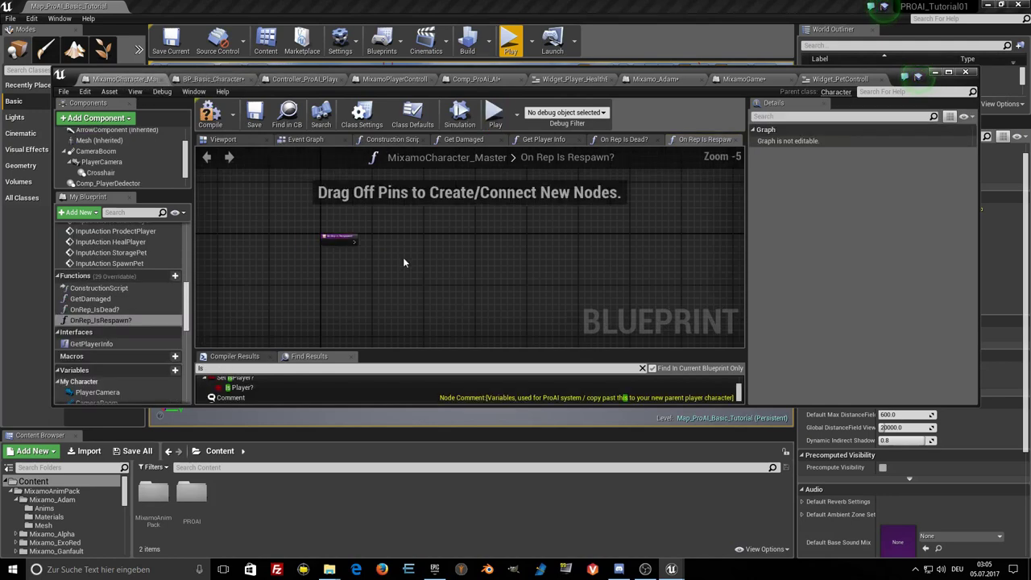
pyautogui.scroll(-3, 325, 257)
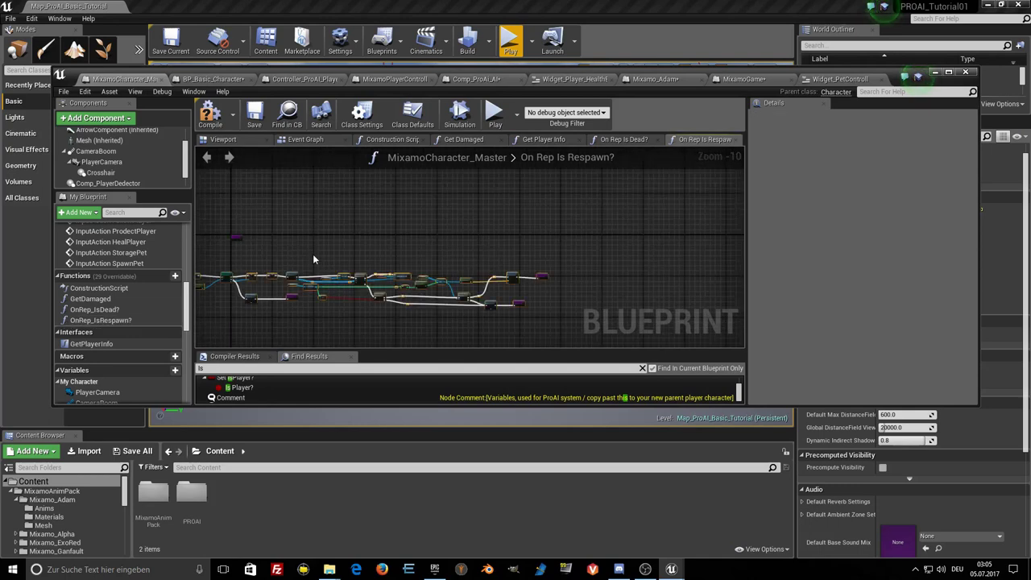
pyautogui.moveTo(312, 254); pyautogui.dragTo(452, 235, button='right')
pyautogui.moveTo(472, 232); pyautogui.dragTo(338, 262)
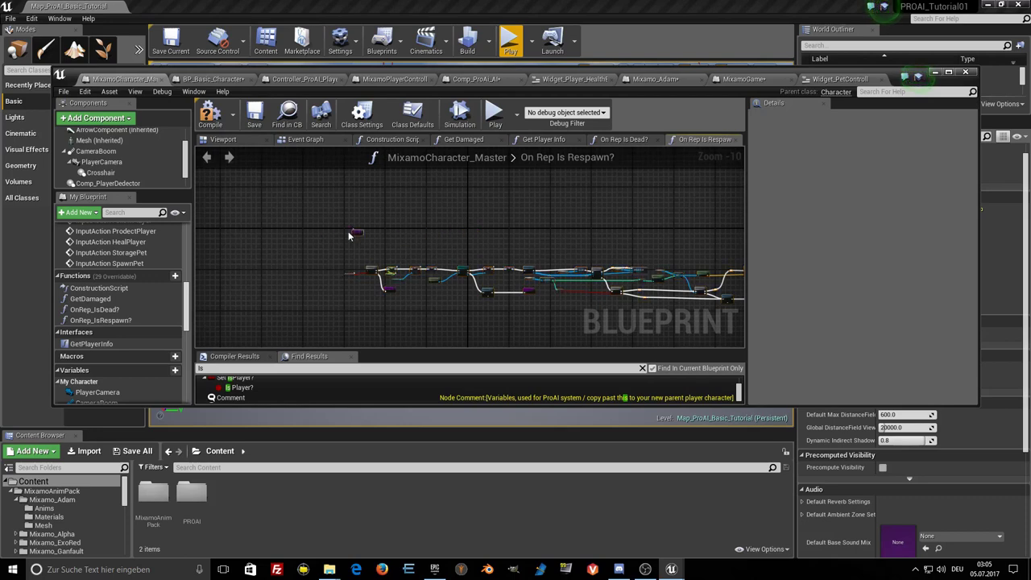
pyautogui.scroll(7, 338, 262)
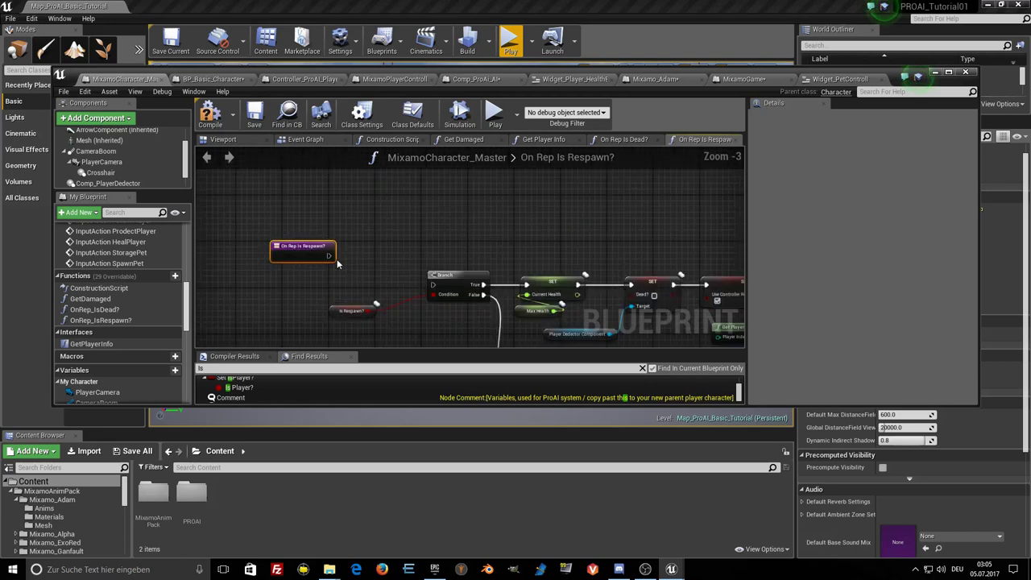
pyautogui.scroll(2, 351, 278)
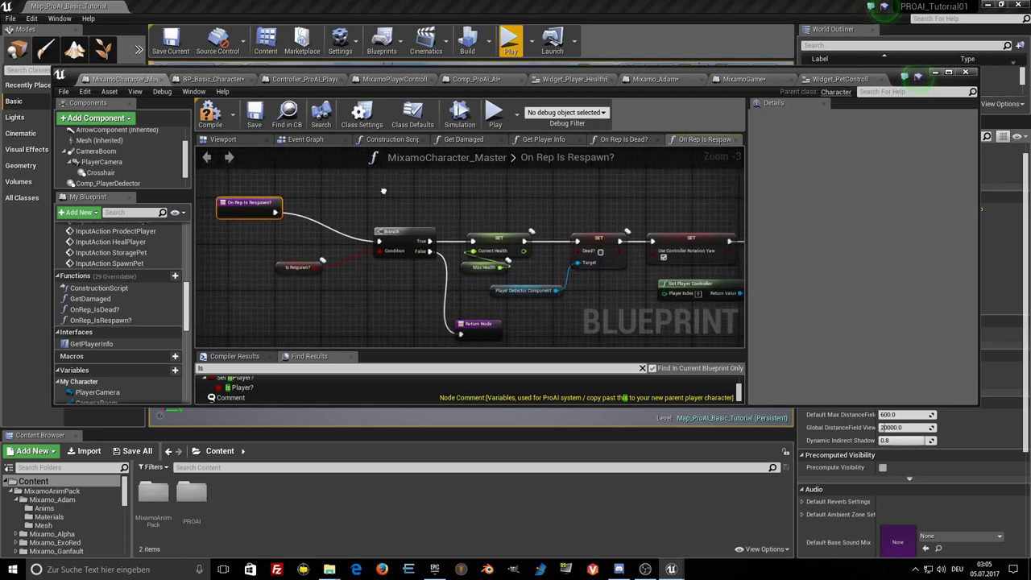
pyautogui.moveTo(348, 282); pyautogui.dragTo(353, 247, button='right')
pyautogui.scroll(-2, 348, 281)
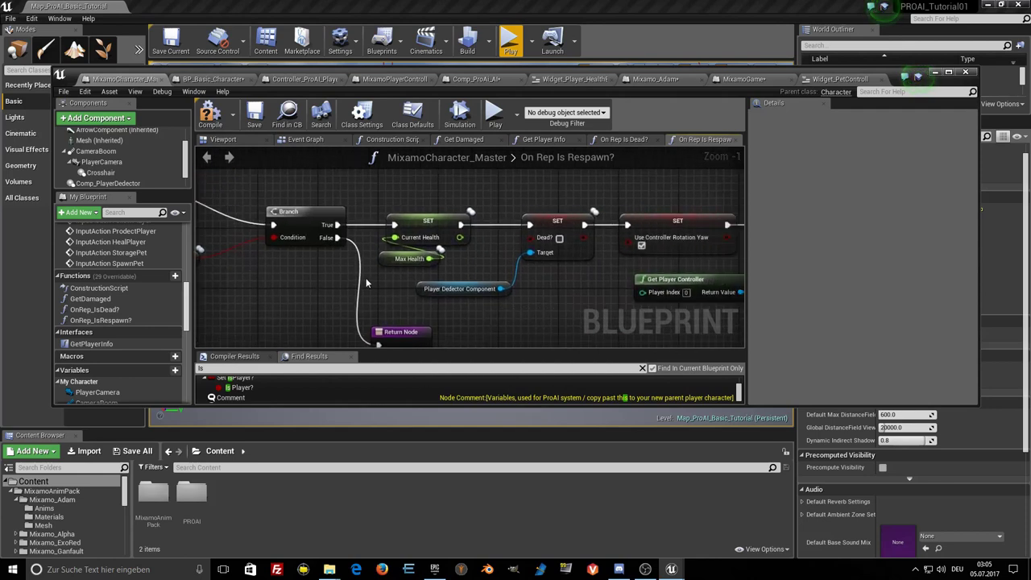
pyautogui.moveTo(353, 247)
pyautogui.mouseDown(button='right')
pyautogui.moveTo(81, 242)
pyautogui.moveTo(226, 238)
pyautogui.mouseUp(button='right')
pyautogui.moveTo(477, 272); pyautogui.dragTo(483, 312, button='right')
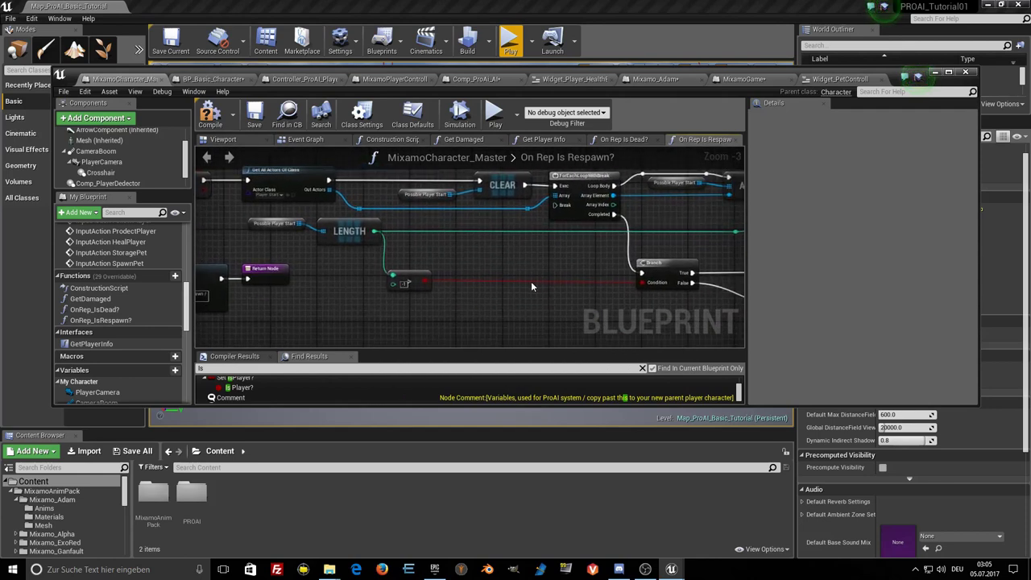
pyautogui.scroll(3, 350, 246)
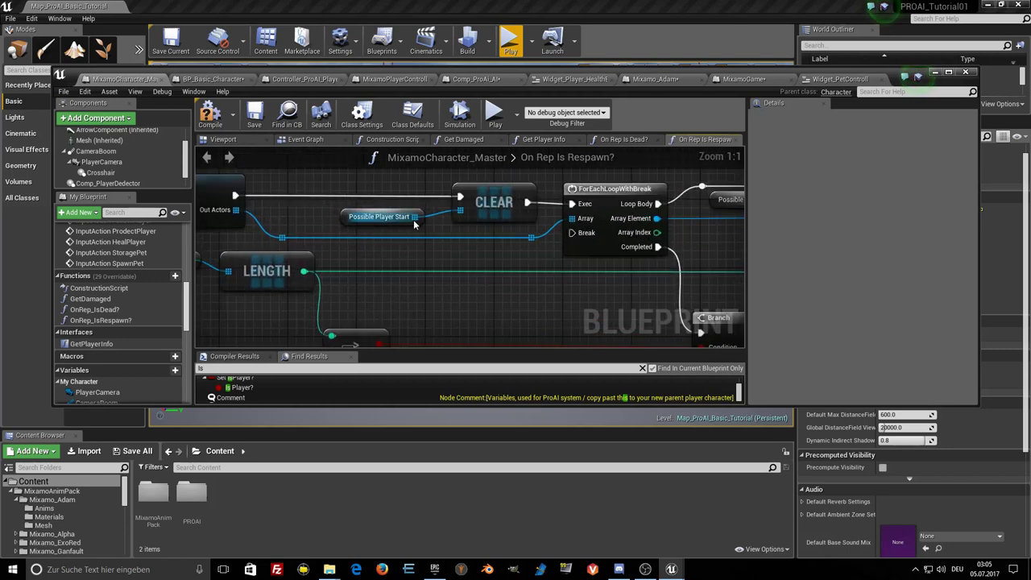
# Promote Possible Player Start to a PossiblePlayerStart variable, then compile and save.
pyautogui.rightClick(345, 216)
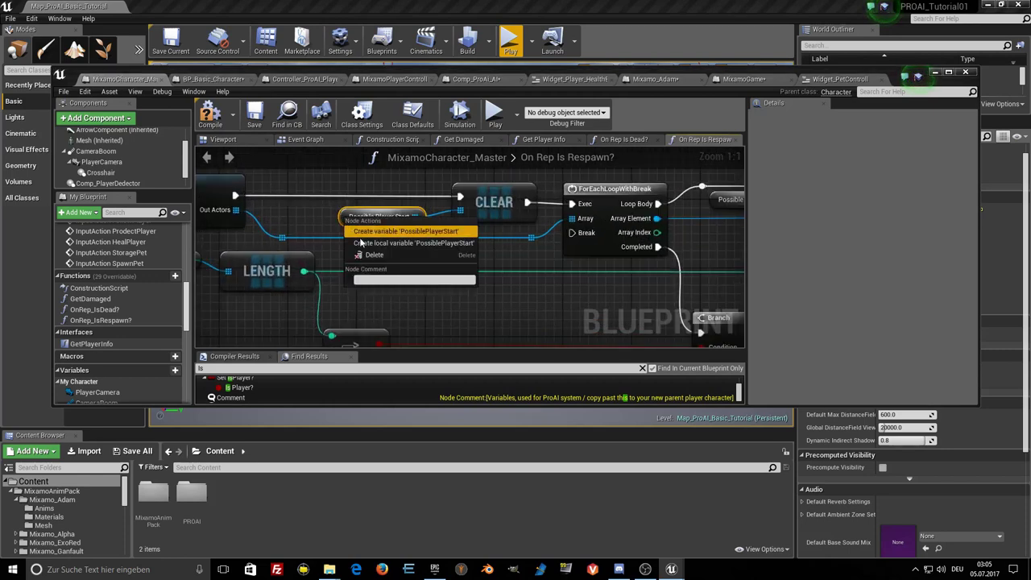
pyautogui.click(386, 233)
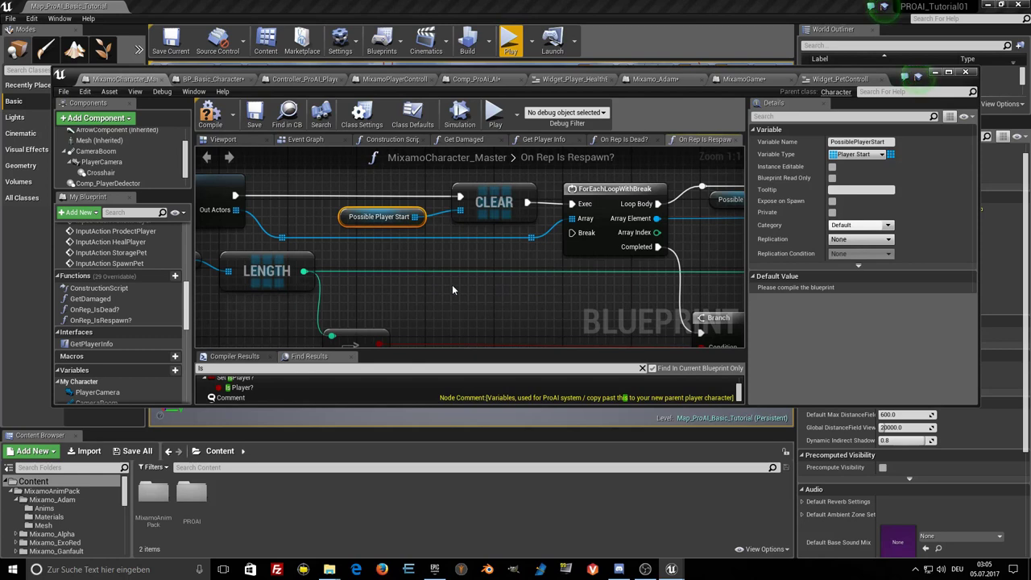
pyautogui.scroll(-2, 452, 285)
pyautogui.moveTo(508, 313)
pyautogui.mouseDown(button='right')
pyautogui.moveTo(386, 298)
pyautogui.moveTo(389, 263)
pyautogui.moveTo(397, 289)
pyautogui.mouseUp(button='right')
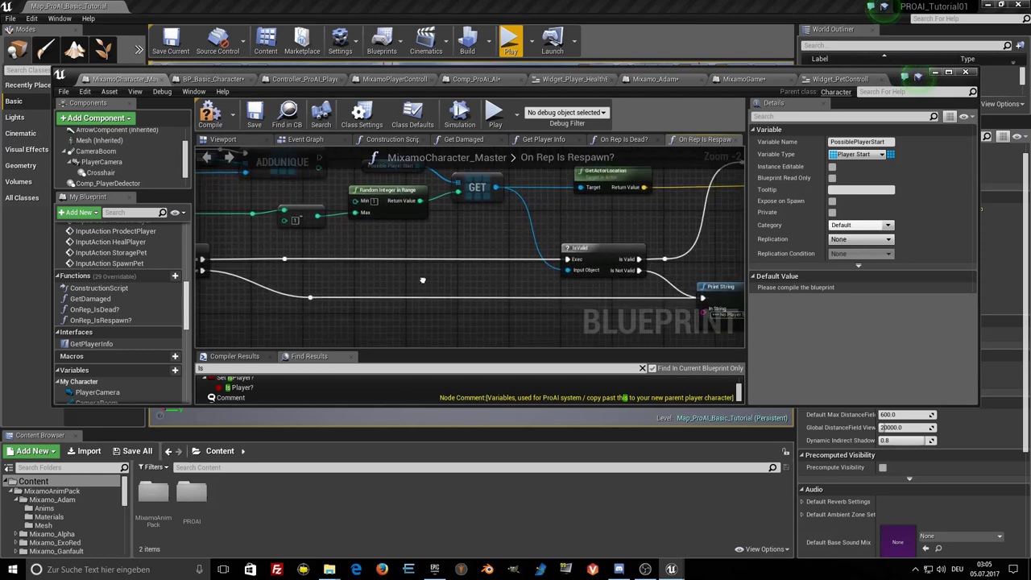
pyautogui.scroll(-2, 460, 261)
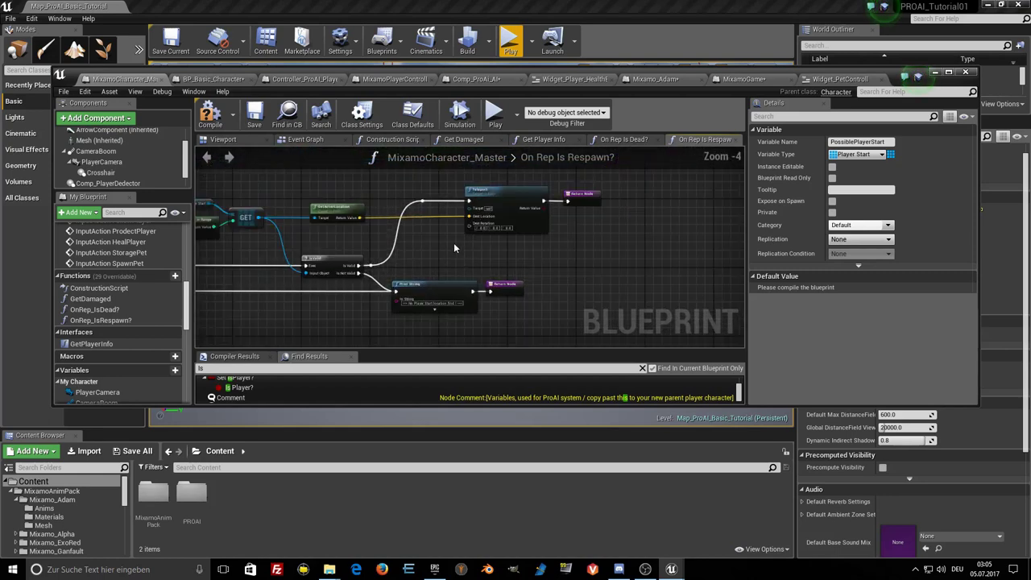
pyautogui.moveTo(453, 243); pyautogui.dragTo(449, 275, button='right')
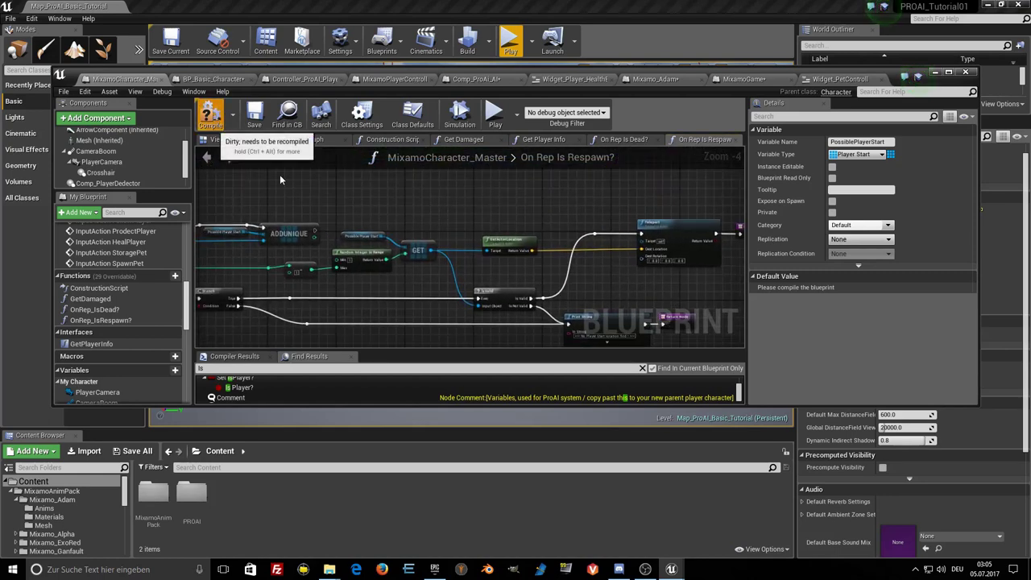
pyautogui.press('F7')
pyautogui.click(255, 115)
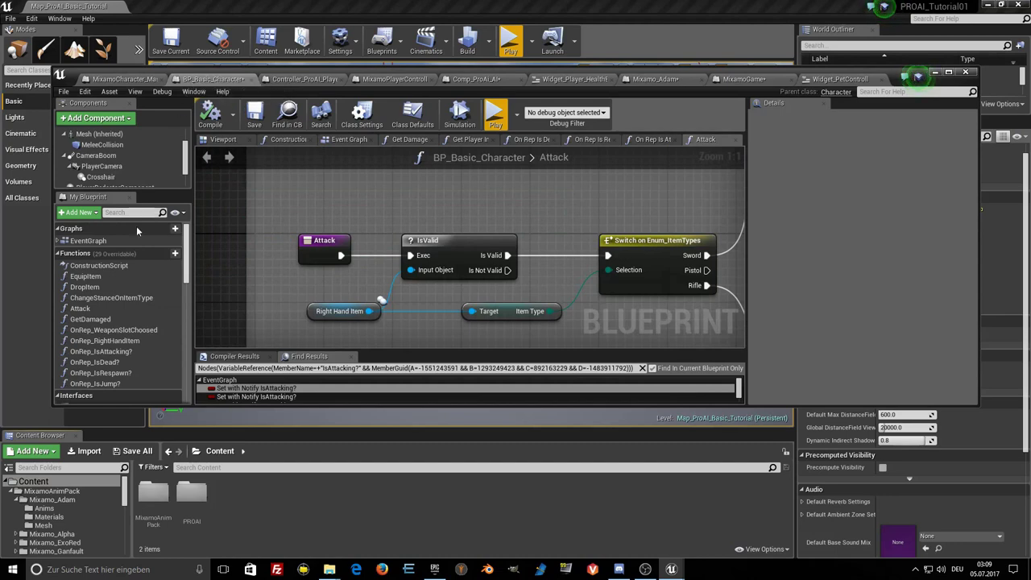
# Create a new function named Attack in MixamoCharacter_Master, mirroring BP_Basic_Character's Attack function.
pyautogui.click(183, 310)
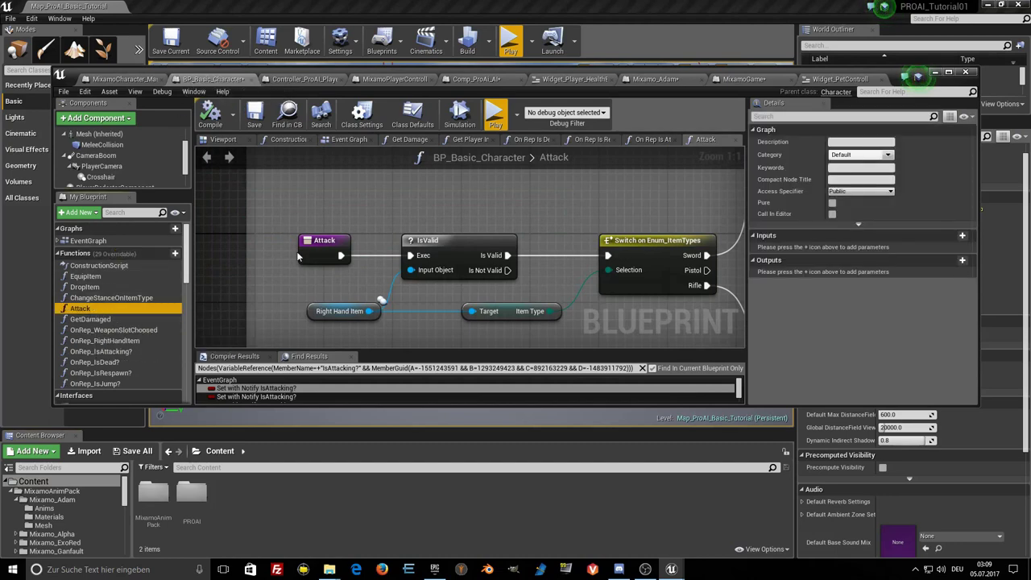
pyautogui.click(77, 313)
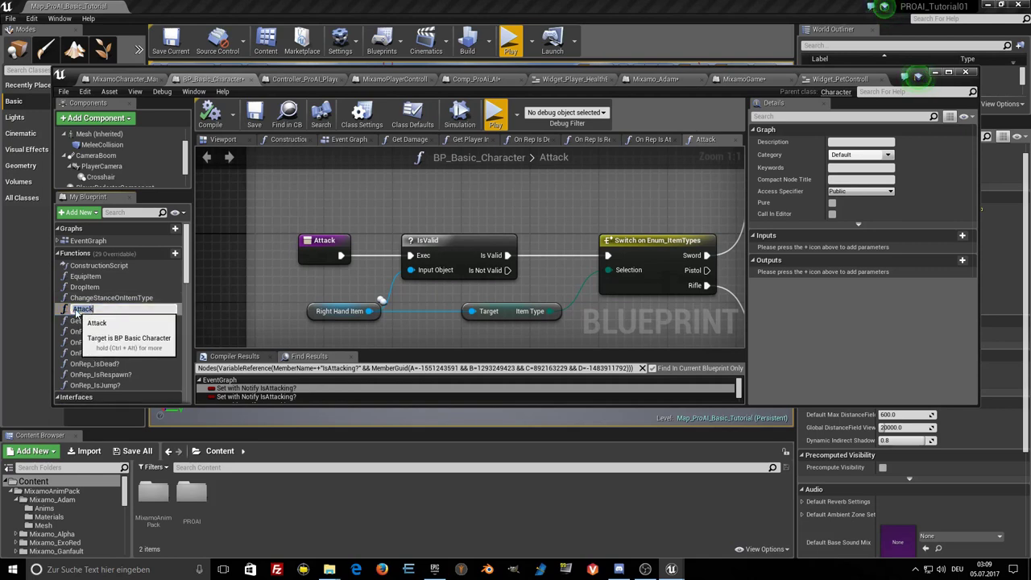
pyautogui.click(116, 79)
pyautogui.scroll(-2, 117, 278)
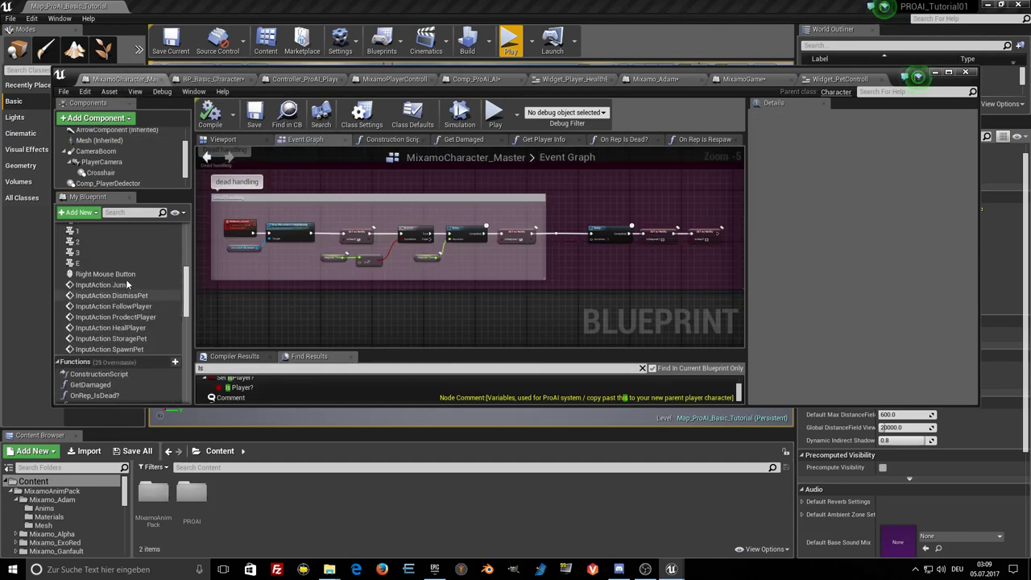
pyautogui.click(161, 277)
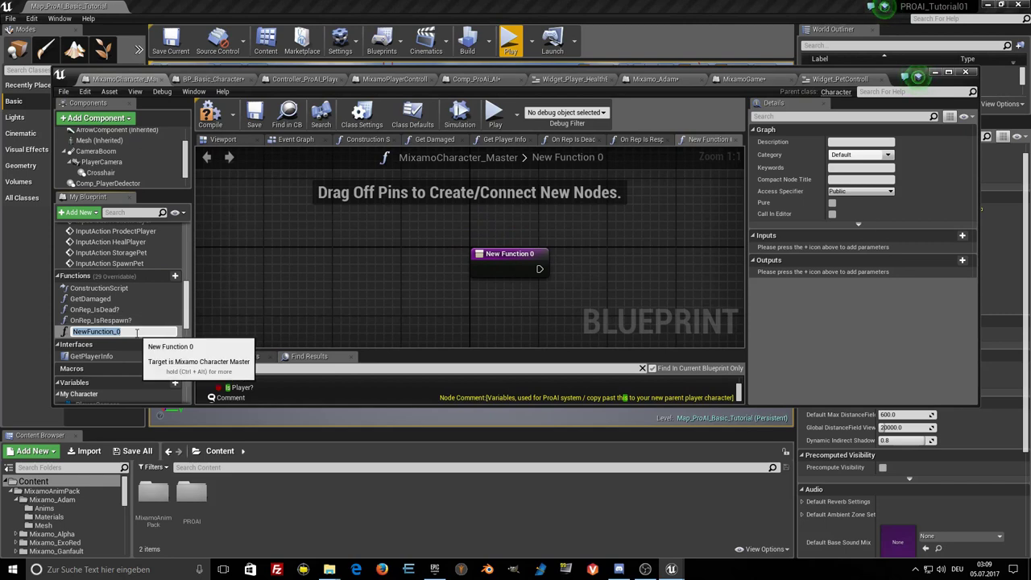
pyautogui.write('Attack')
pyautogui.press('Return')
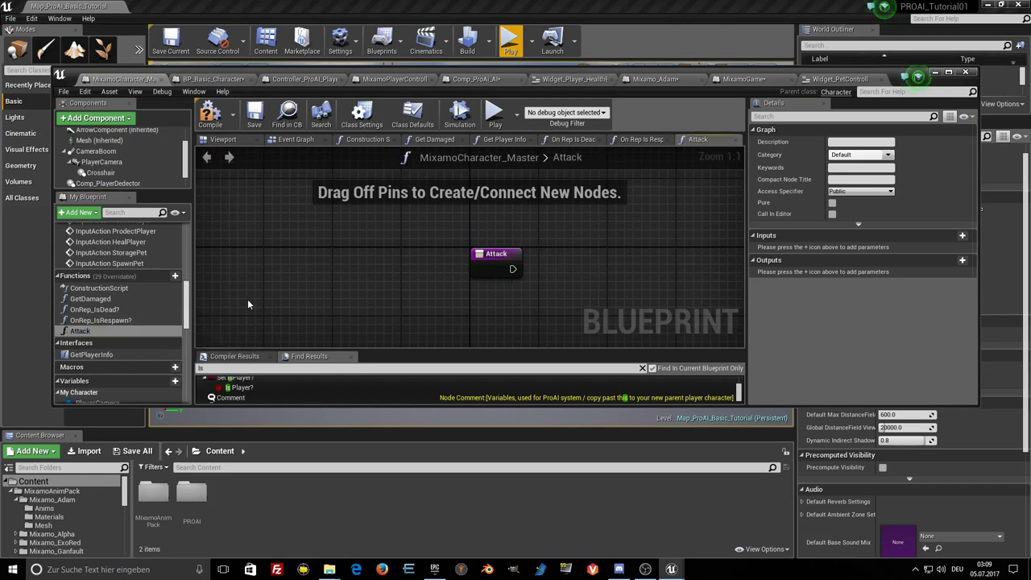
pyautogui.moveTo(376, 287); pyautogui.dragTo(265, 305, button='right')
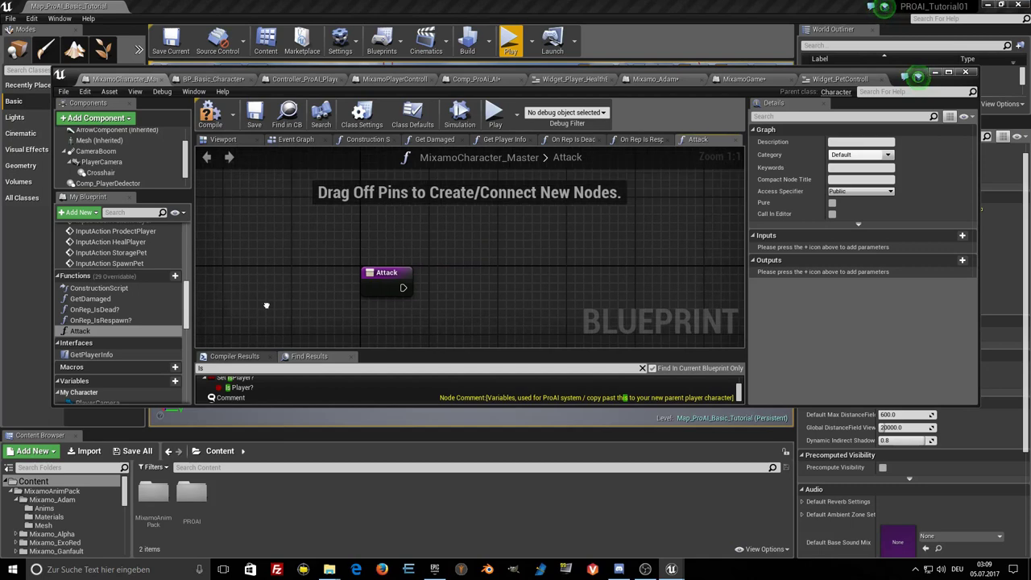
# Copy the attack logic nodes from BP_Basic_Character's Attack graph into MixamoCharacter_Master's Attack function.
pyautogui.click(211, 79)
pyautogui.scroll(-1, 314, 199)
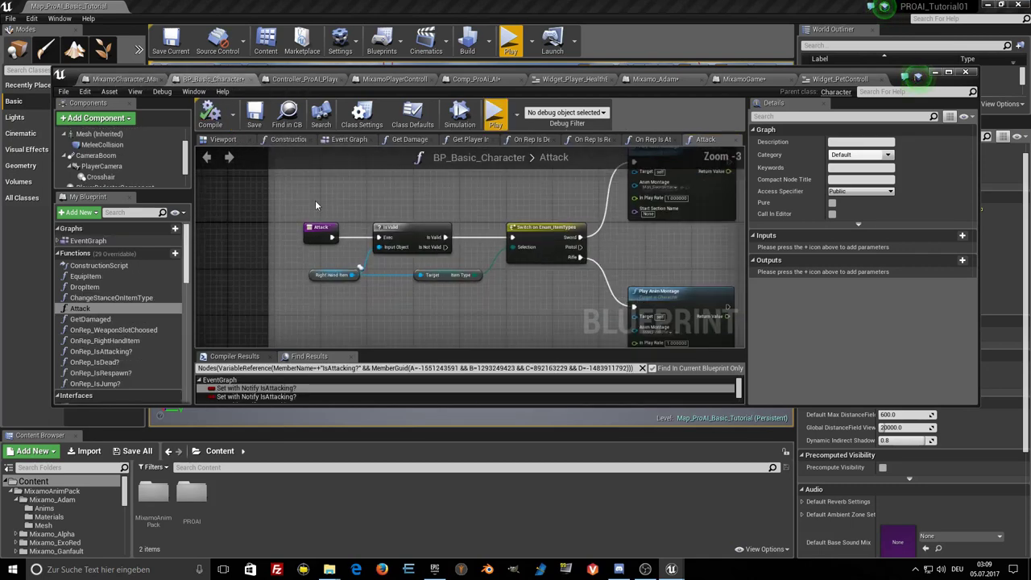
pyautogui.scroll(-1, 314, 199)
pyautogui.scroll(-1, 326, 209)
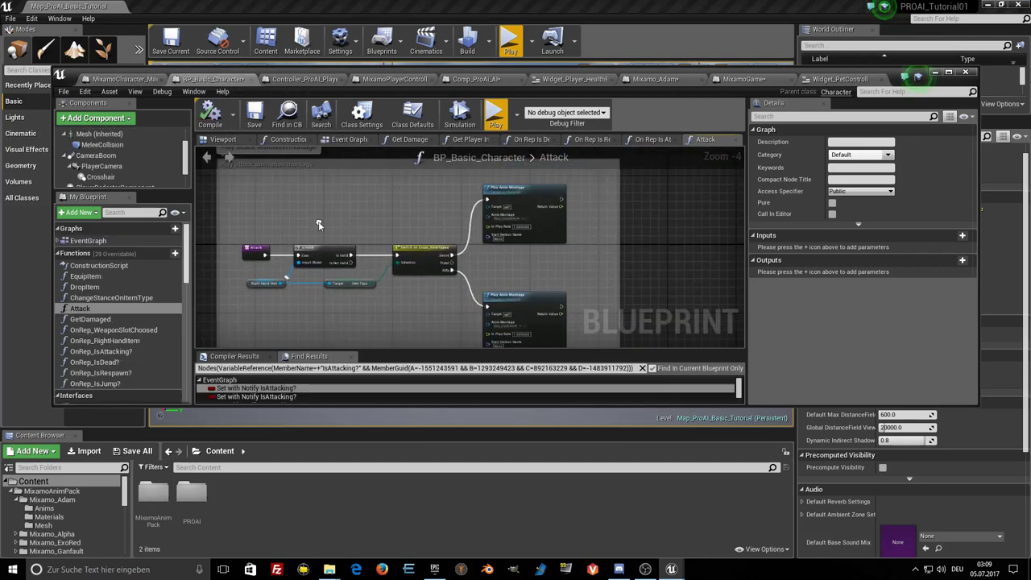
pyautogui.moveTo(285, 184)
pyautogui.mouseDown()
pyautogui.moveTo(382, 277)
pyautogui.moveTo(525, 298)
pyautogui.mouseUp()
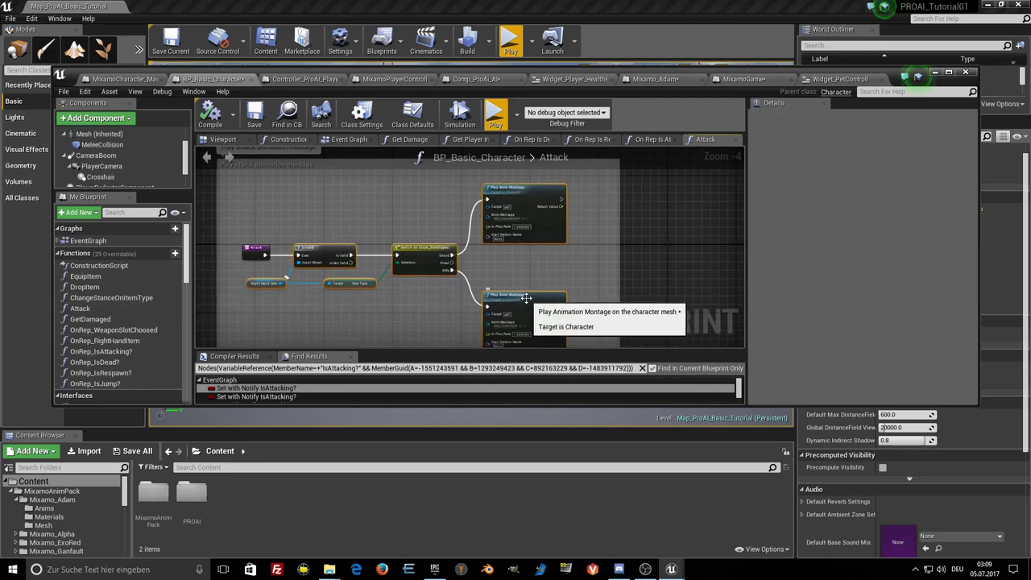
pyautogui.click(125, 79)
pyautogui.scroll(-3, 318, 251)
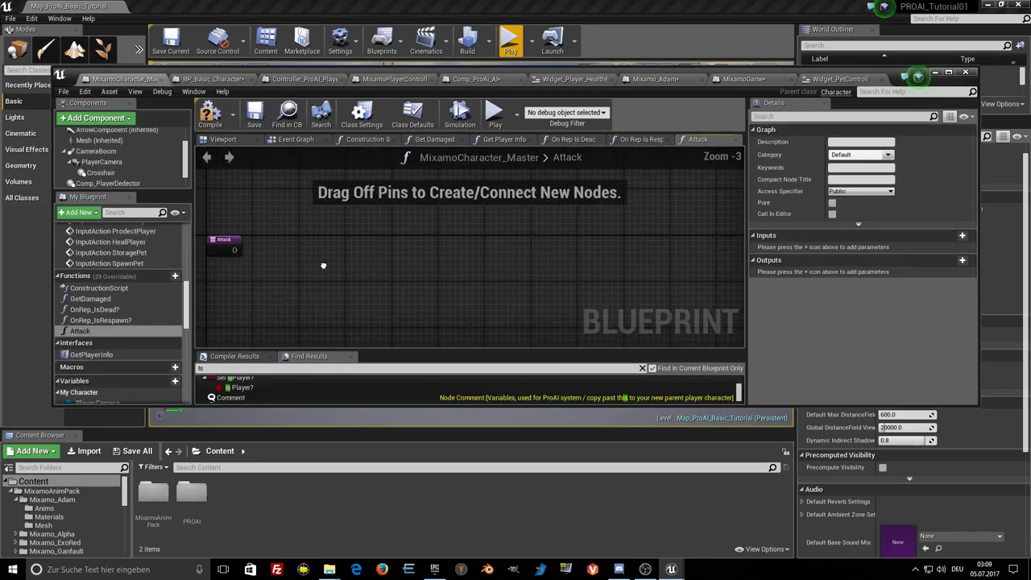
pyautogui.hotkey('ctrl', 'v')
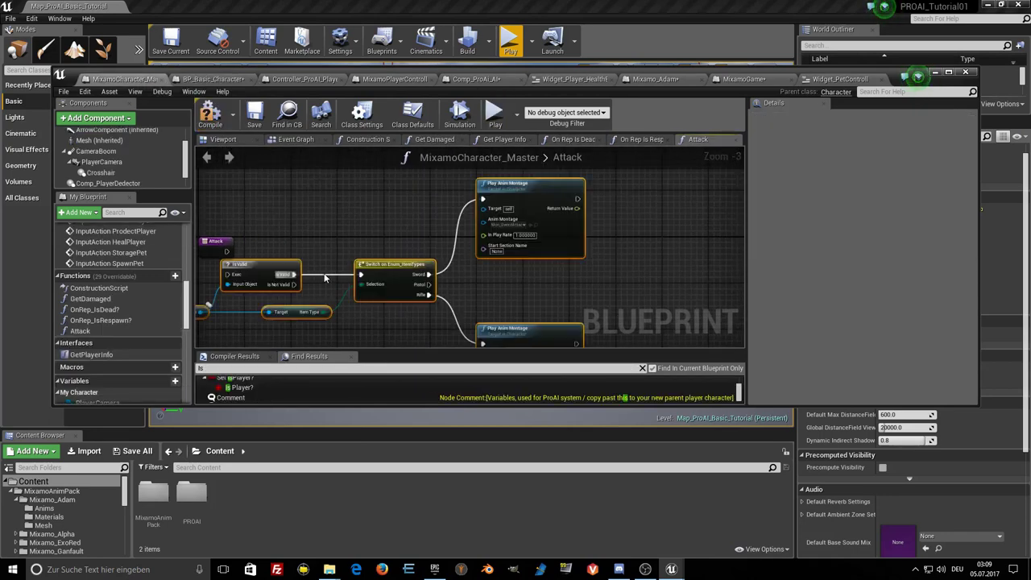
# Wire the Attack entry to IsValid and check the Mon_SwordAttack and Mon_FireRifle montage nodes.
pyautogui.moveTo(211, 256); pyautogui.dragTo(344, 255, button='right')
pyautogui.moveTo(344, 255)
pyautogui.mouseDown()
pyautogui.moveTo(255, 277)
pyautogui.moveTo(356, 284)
pyautogui.mouseUp()
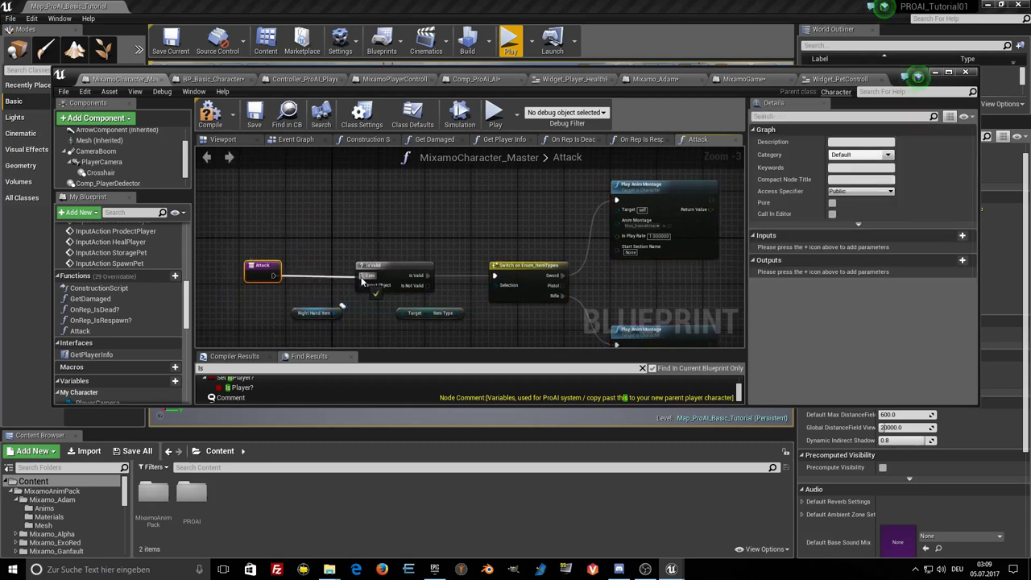
pyautogui.moveTo(453, 251); pyautogui.dragTo(387, 226, button='right')
pyautogui.moveTo(361, 319); pyautogui.dragTo(355, 283, button='right')
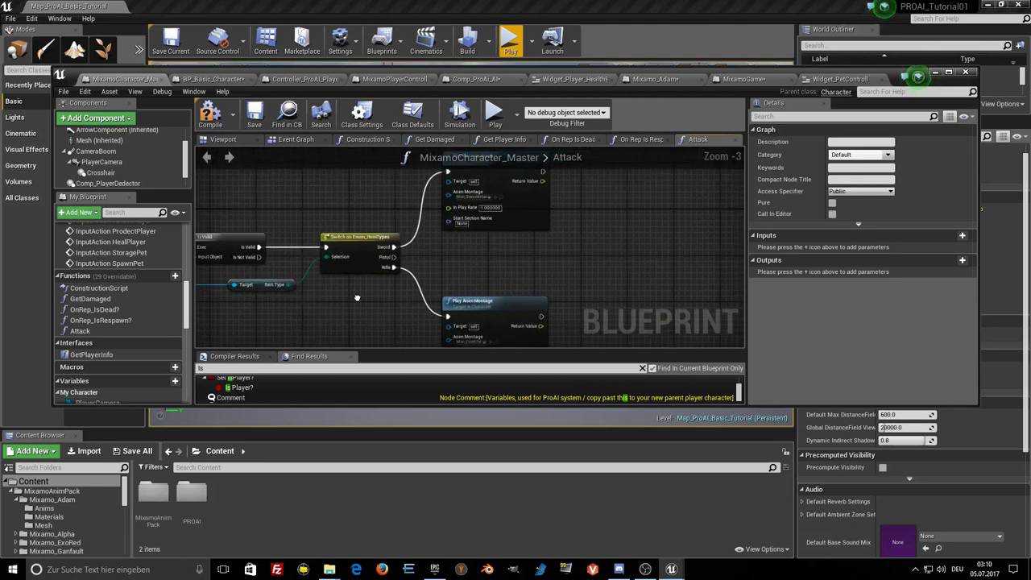
pyautogui.scroll(3, 354, 245)
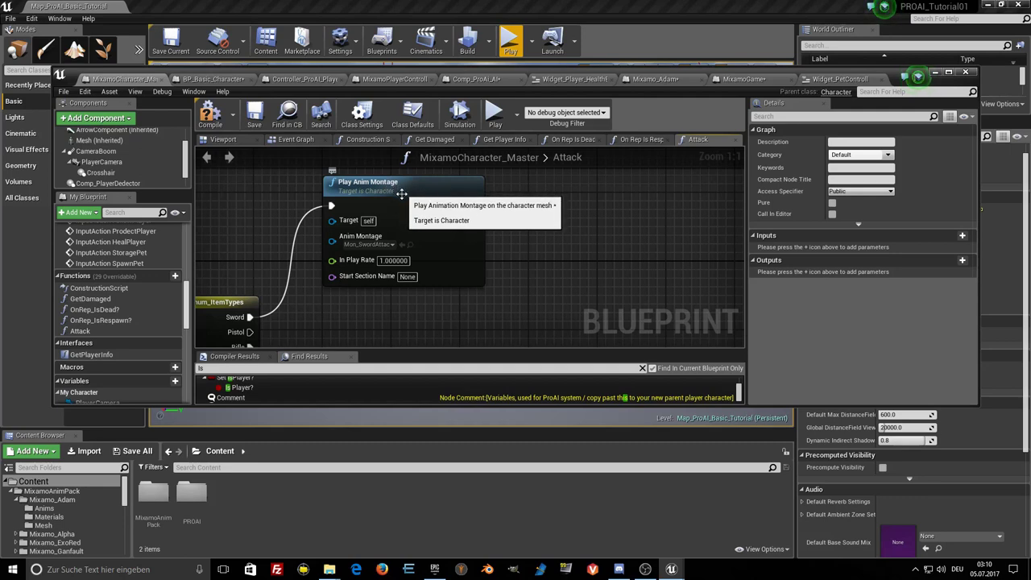
pyautogui.moveTo(386, 254); pyautogui.dragTo(411, 230, button='right')
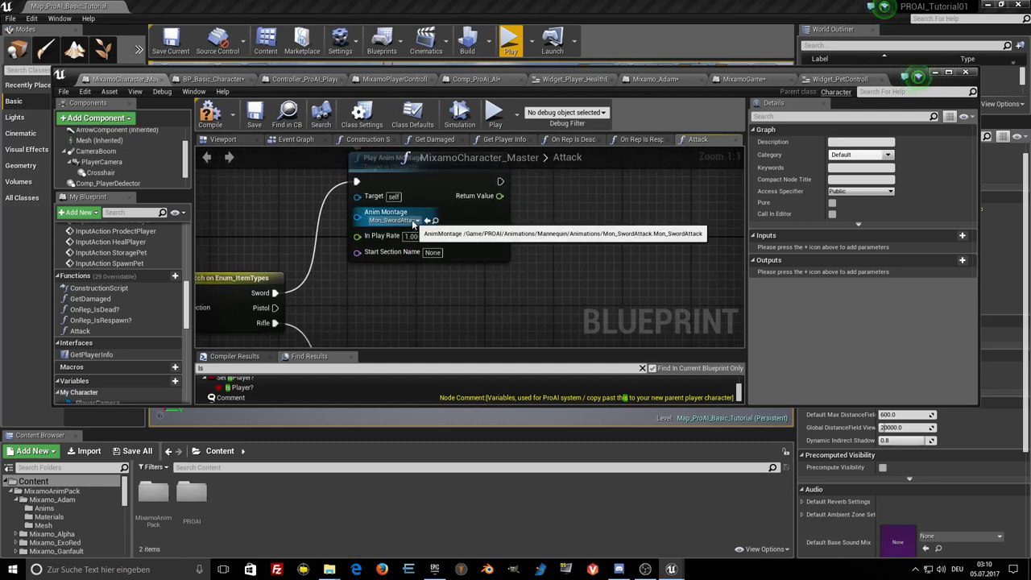
pyautogui.moveTo(413, 295); pyautogui.dragTo(400, 165, button='right')
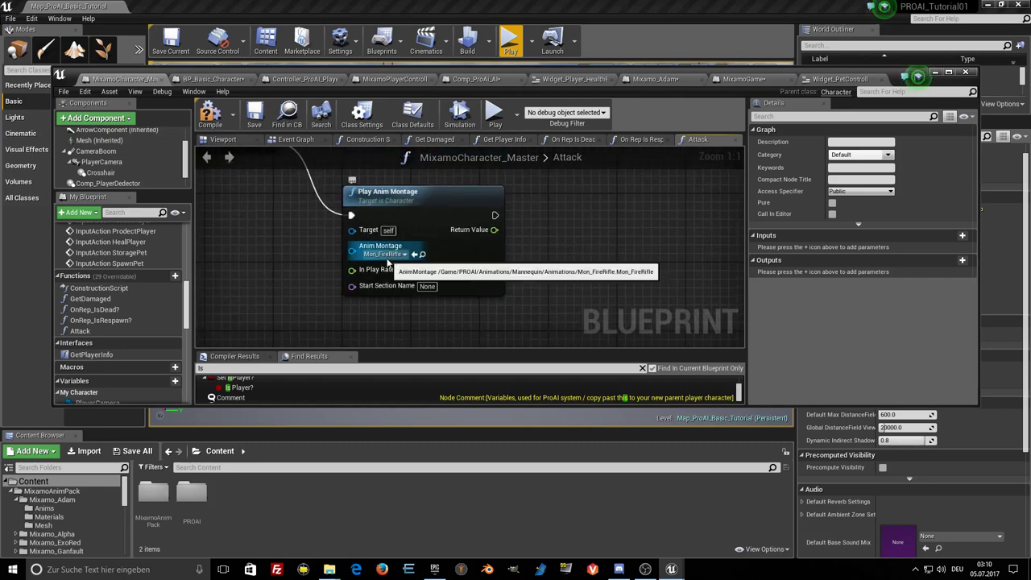
pyautogui.scroll(-5, 454, 273)
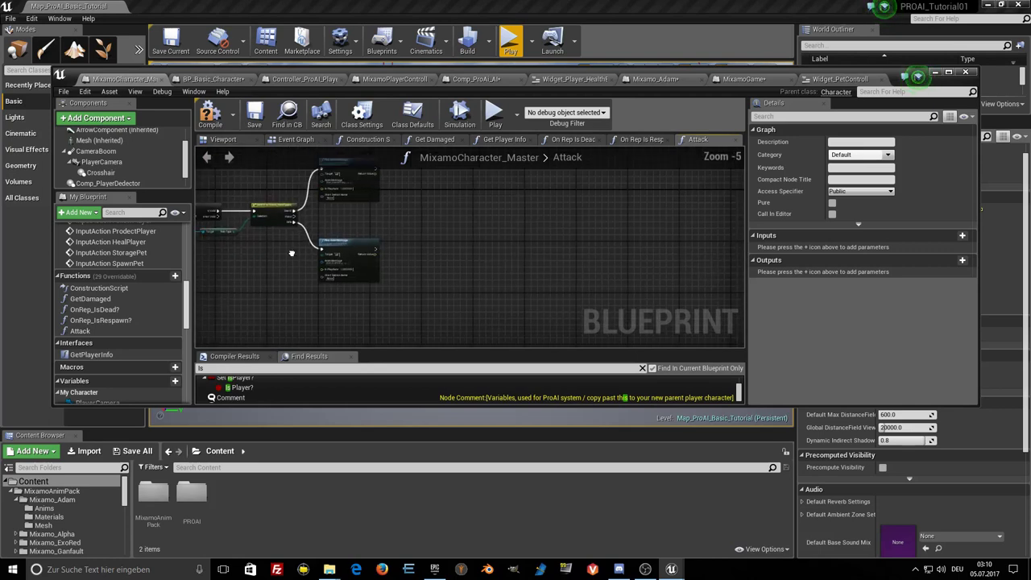
pyautogui.scroll(4, 435, 235)
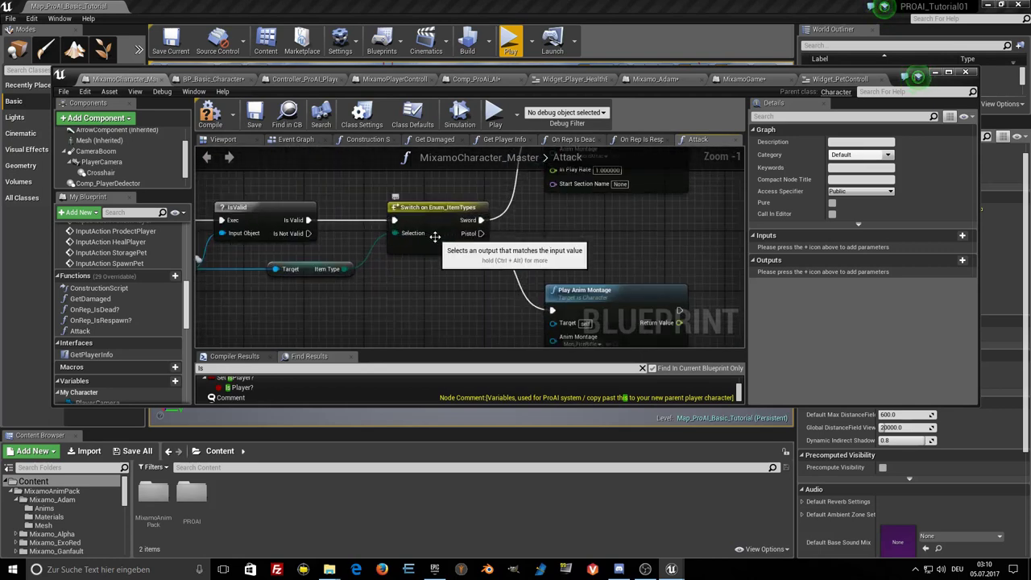
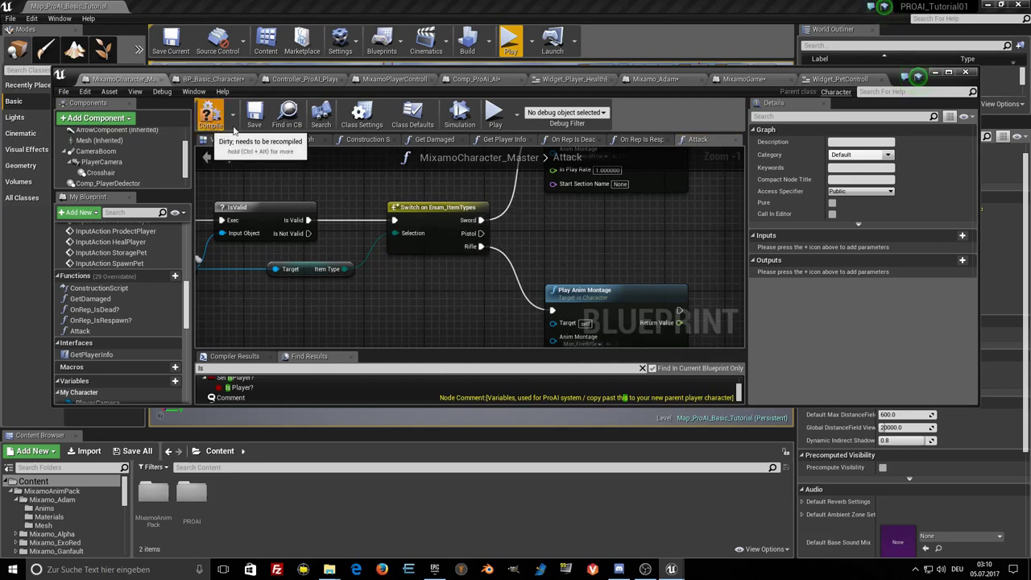
# Save MixamoCharacter_Master and bring up BP_Basic_Character's Event Graph.
pyautogui.click(257, 121)
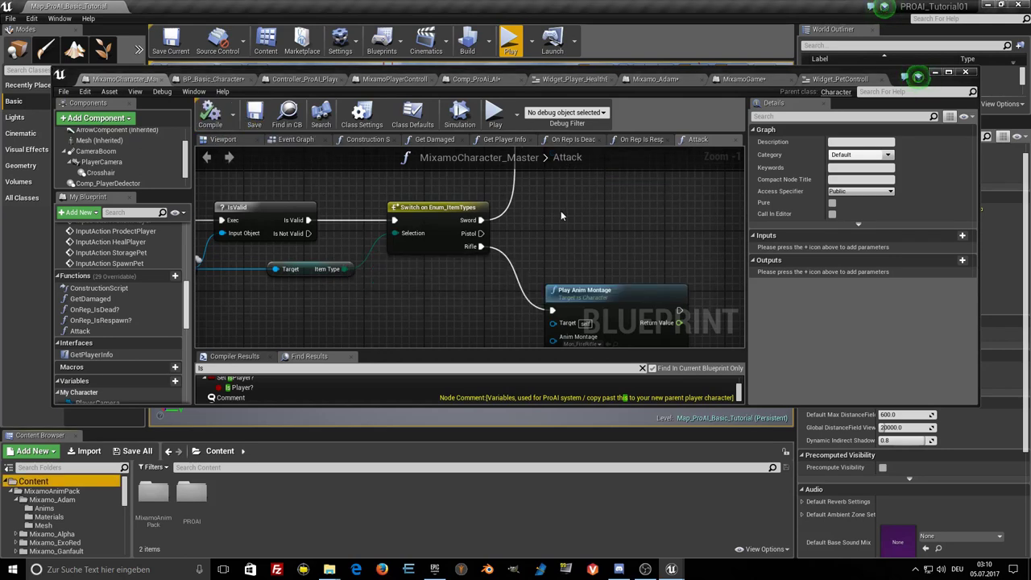
pyautogui.scroll(-4, 560, 210)
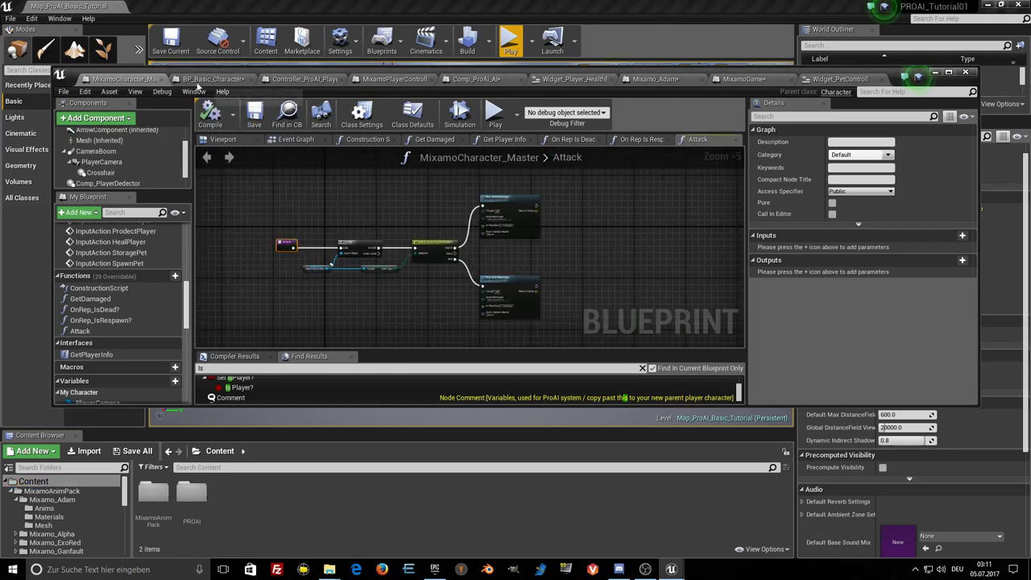
pyautogui.click(211, 79)
pyautogui.moveTo(287, 247); pyautogui.dragTo(314, 258, button='right')
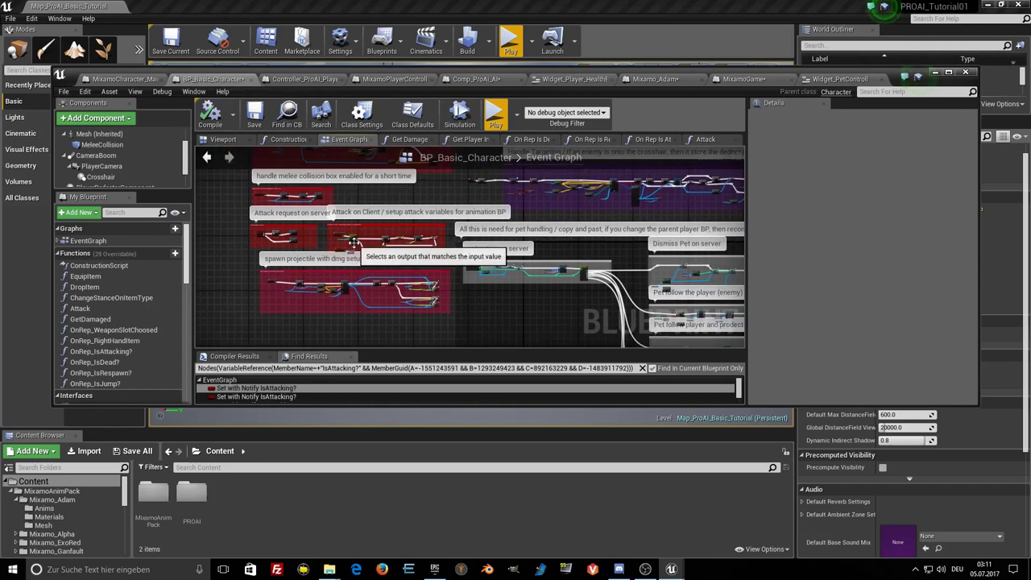
# Pan BP_Basic_Character's attack nodes and open its On Rep Is Attacking function from SET w/ Notify.
pyautogui.scroll(2, 346, 216)
pyautogui.scroll(1, 345, 214)
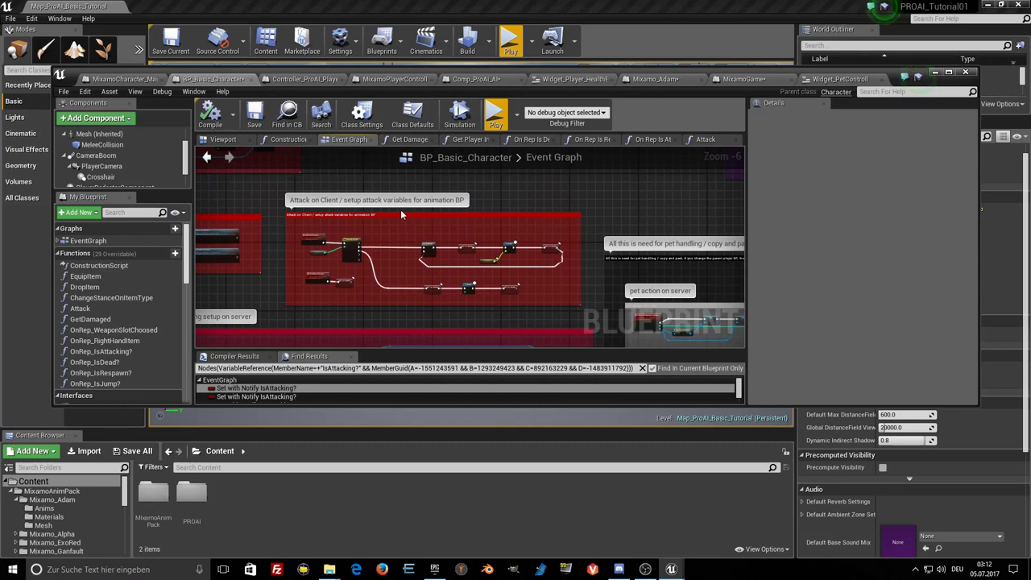
pyautogui.scroll(5, 321, 240)
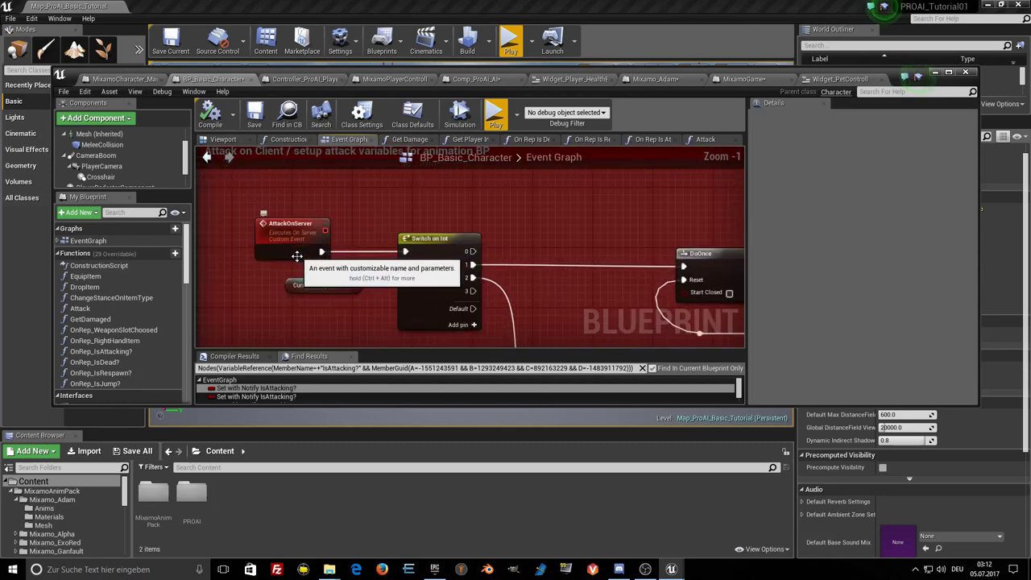
pyautogui.moveTo(297, 256); pyautogui.dragTo(257, 166, button='right')
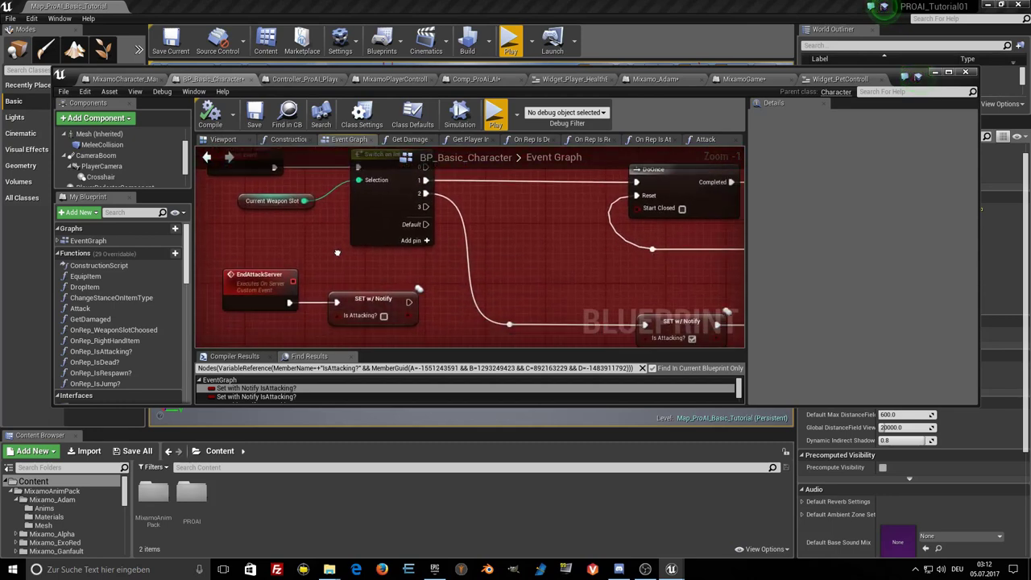
pyautogui.scroll(-1, 342, 264)
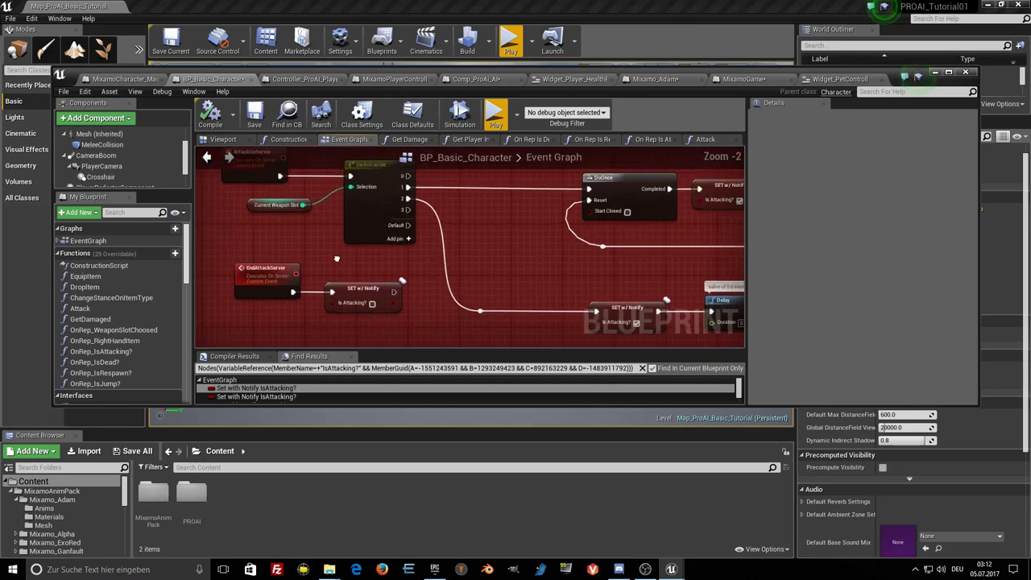
pyautogui.moveTo(341, 264); pyautogui.dragTo(278, 234, button='right')
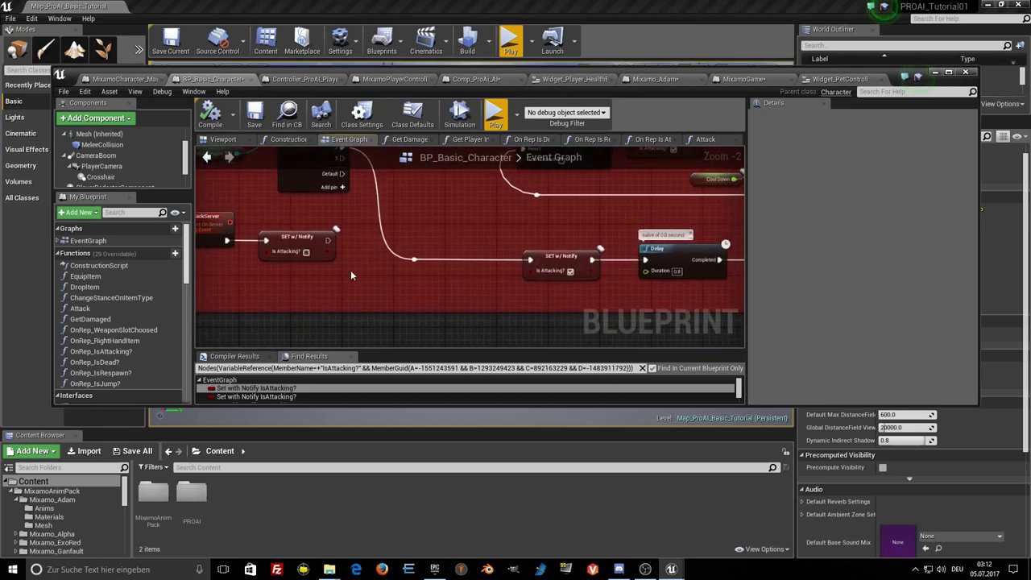
pyautogui.moveTo(351, 269); pyautogui.dragTo(333, 246, button='right')
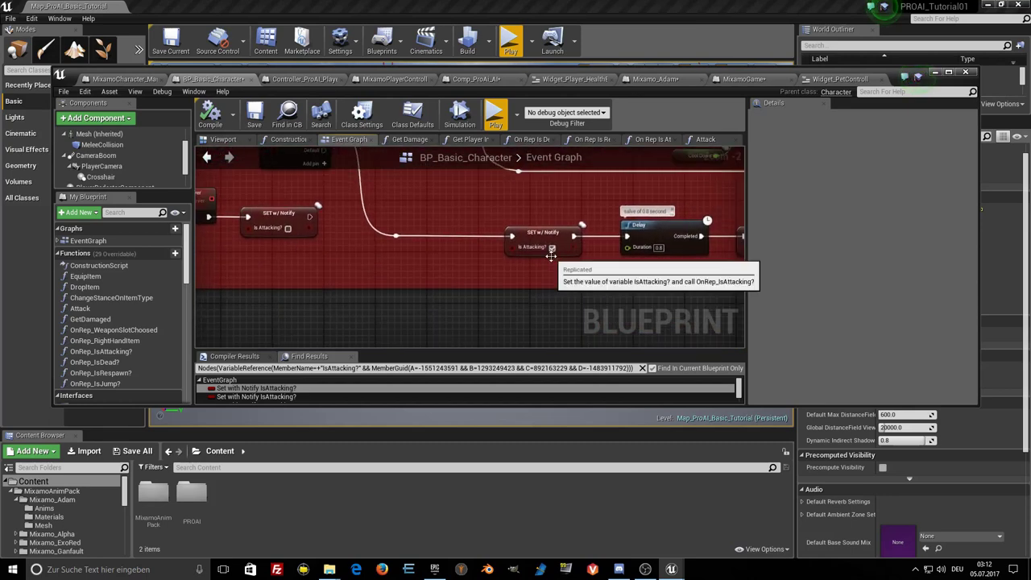
pyautogui.moveTo(270, 250); pyautogui.dragTo(349, 284, button='right')
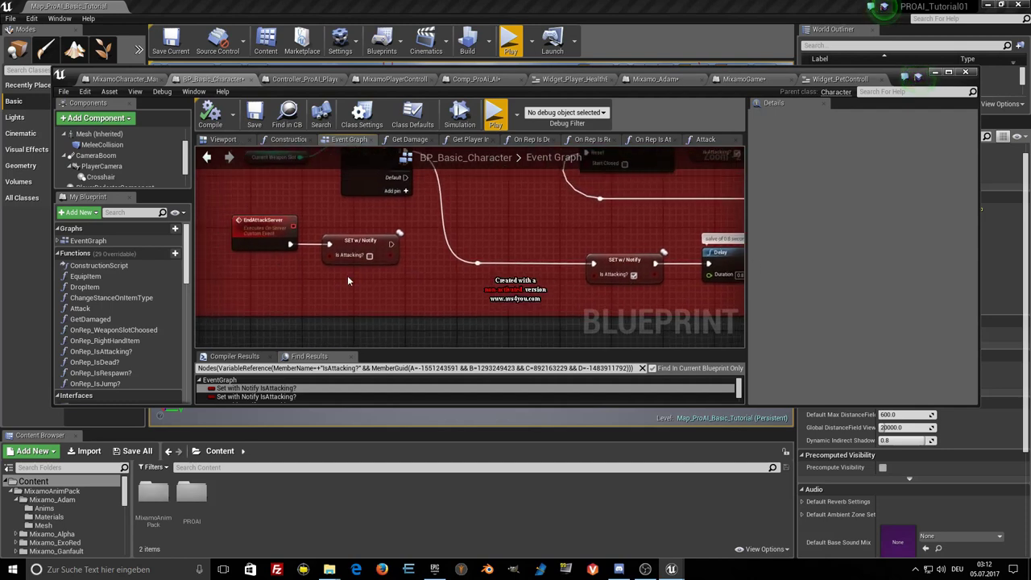
pyautogui.doubleClick(352, 247)
pyautogui.scroll(-3, 316, 303)
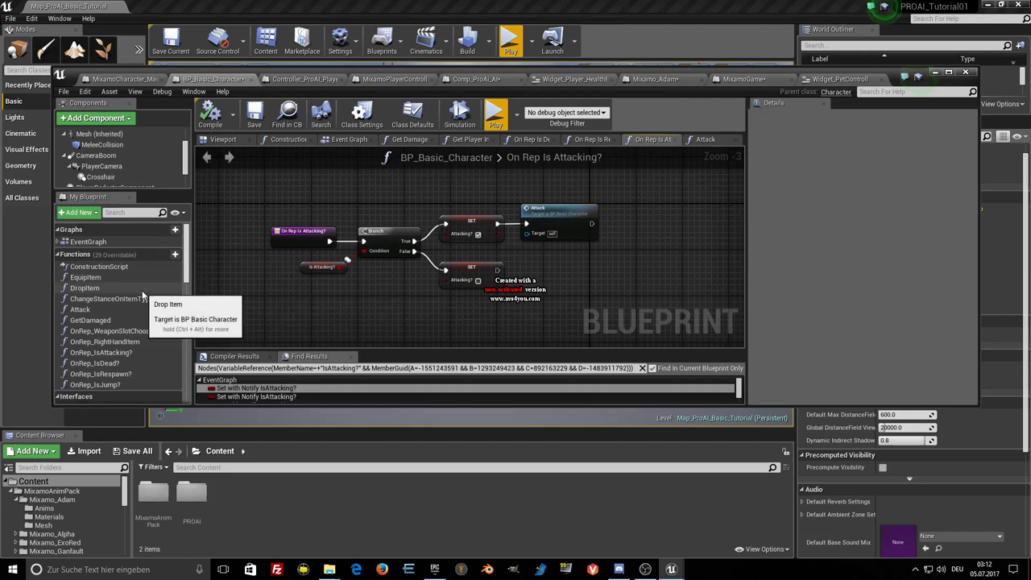
pyautogui.scroll(-1, 142, 300)
pyautogui.scroll(-2, 142, 300)
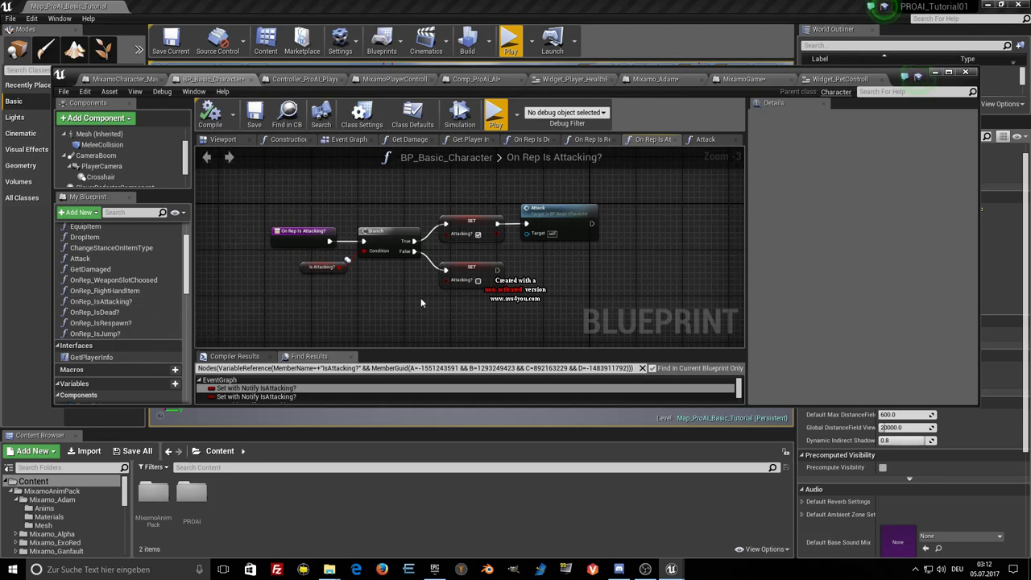
pyautogui.click(126, 79)
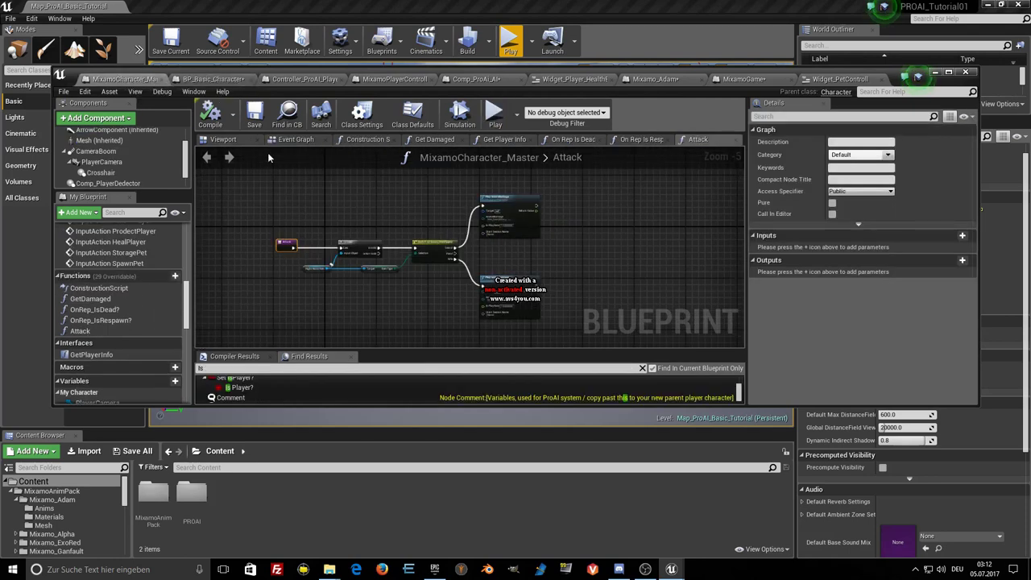
pyautogui.scroll(-1, 353, 210)
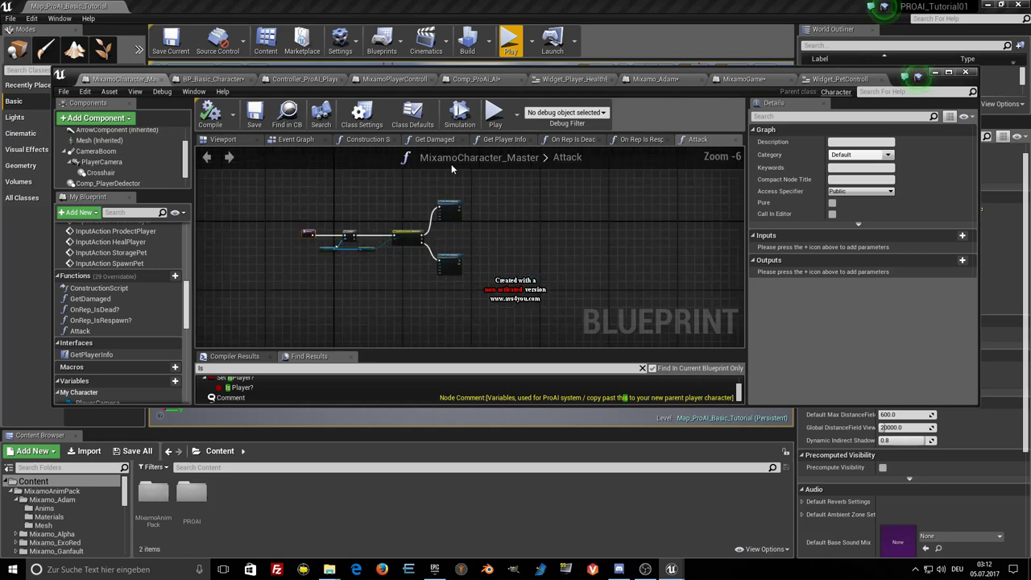
pyautogui.click(322, 144)
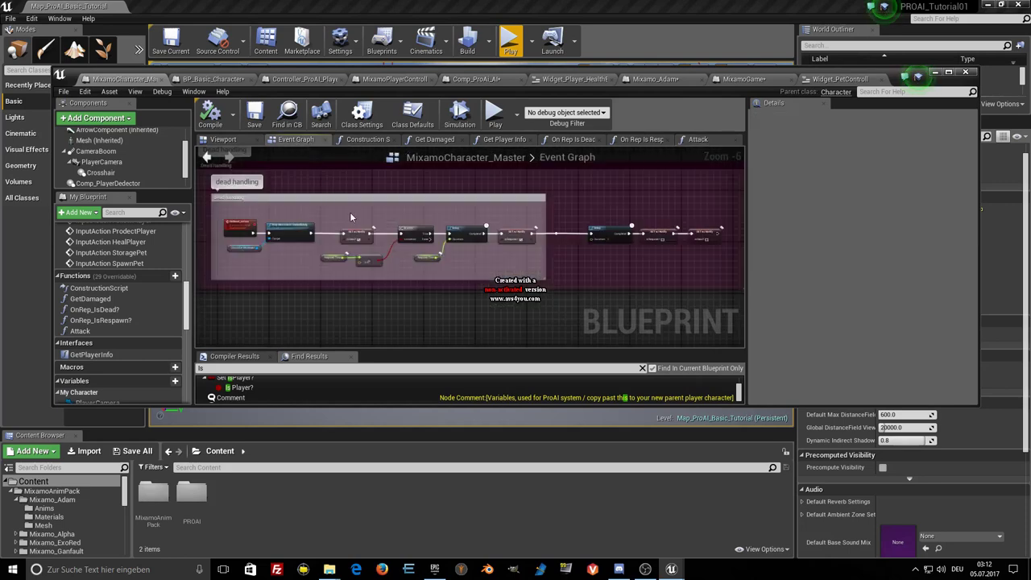
pyautogui.scroll(1, 404, 213)
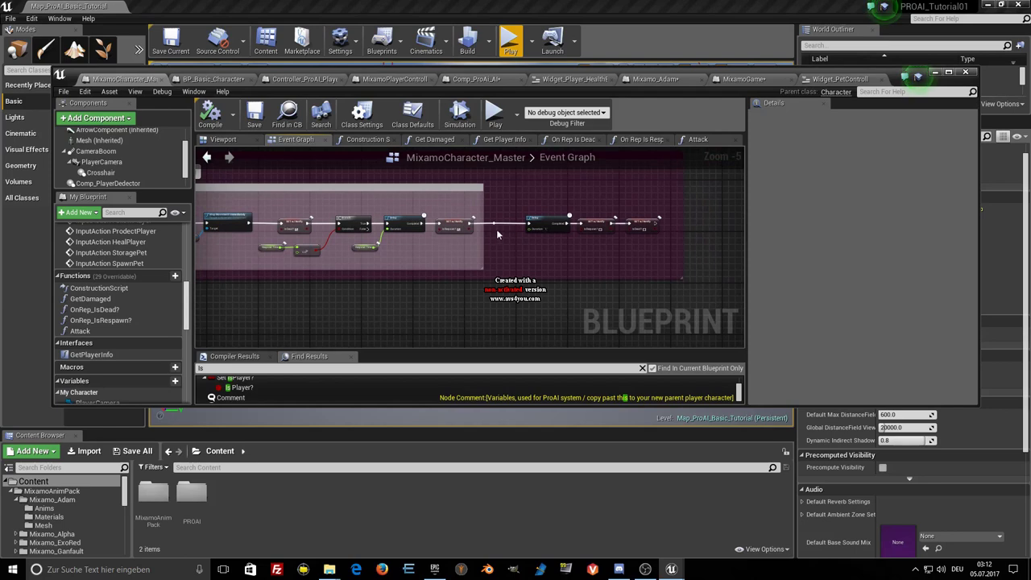
pyautogui.click(214, 79)
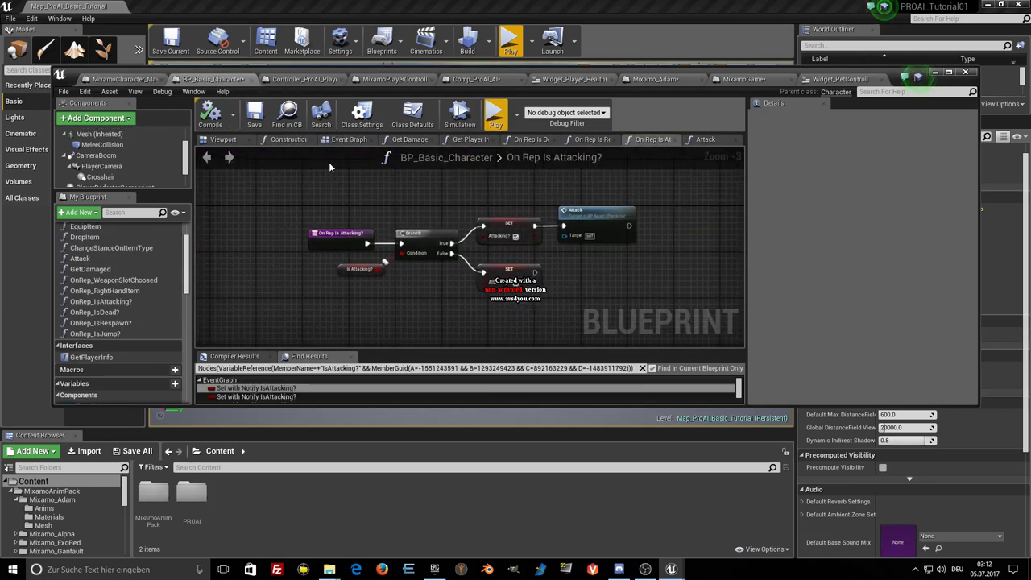
# Survey BP_Basic_Character's Event Graph, including the melee damage and spawn projectile groups.
pyautogui.click(297, 139)
pyautogui.click(367, 138)
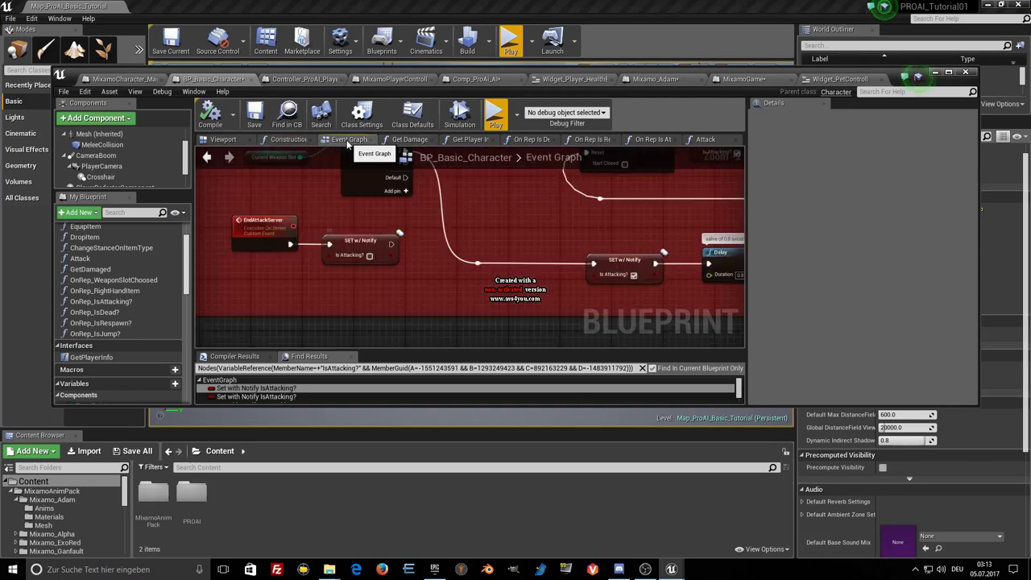
pyautogui.scroll(-2, 400, 229)
pyautogui.scroll(-2, 403, 233)
pyautogui.scroll(-1, 419, 250)
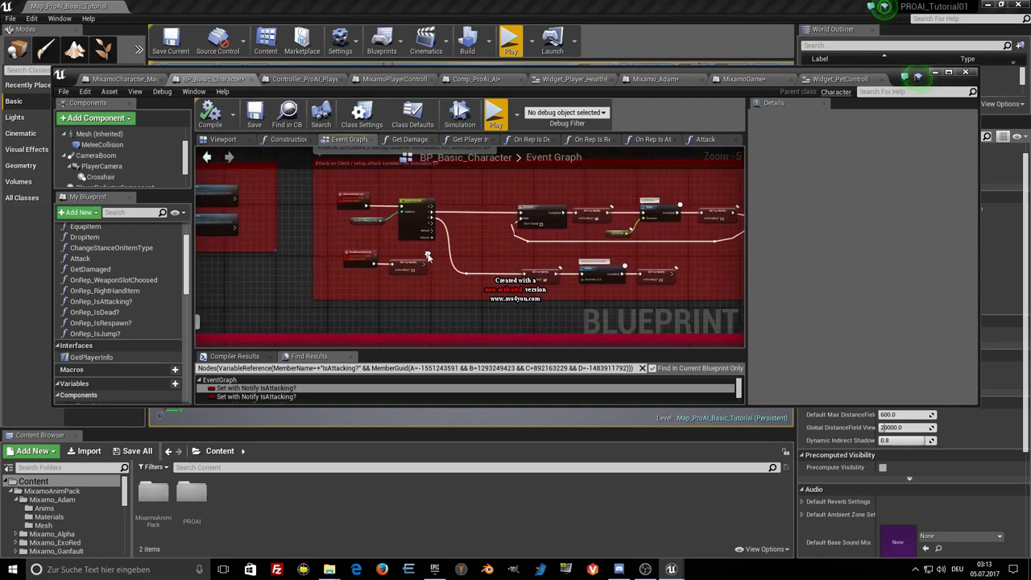
pyautogui.scroll(-1, 428, 258)
pyautogui.scroll(-1, 355, 235)
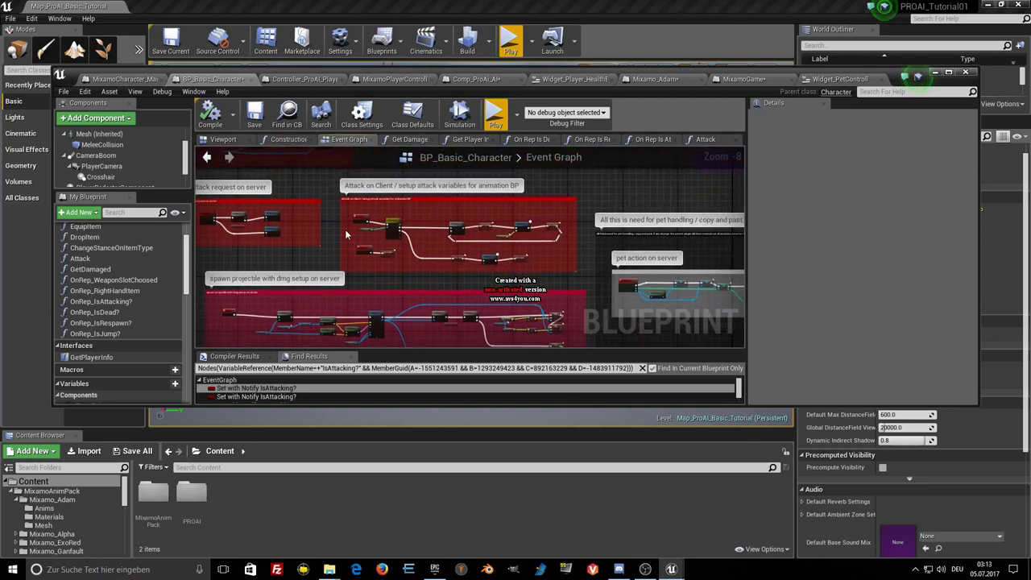
pyautogui.scroll(-1, 346, 233)
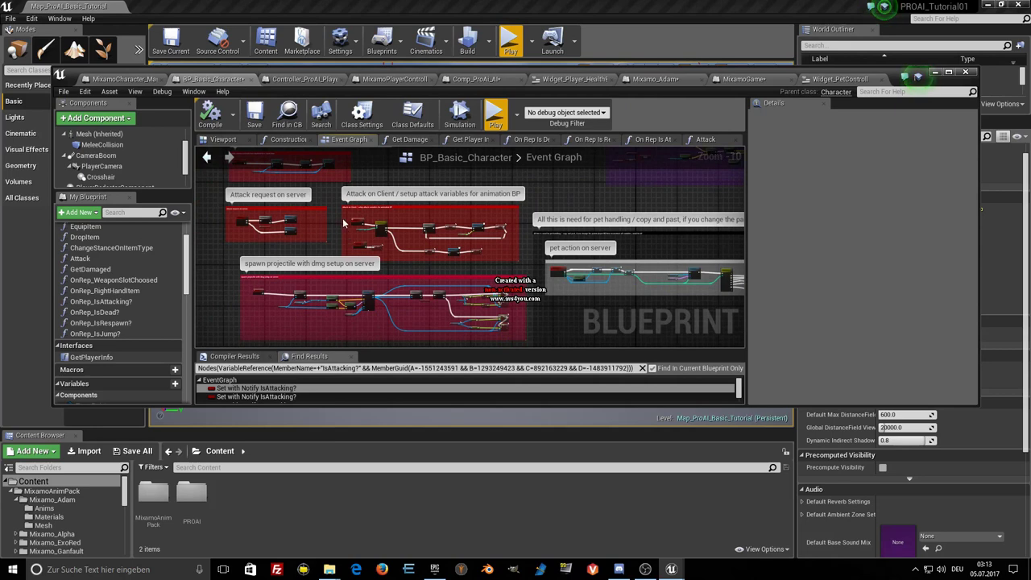
pyautogui.moveTo(343, 223); pyautogui.dragTo(367, 261, button='right')
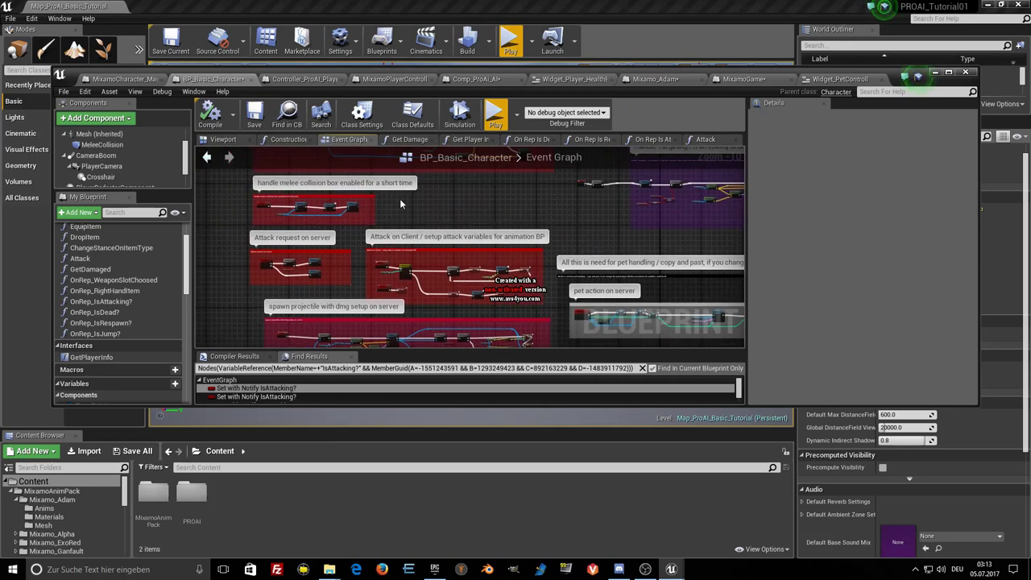
pyautogui.moveTo(408, 214); pyautogui.dragTo(405, 290, button='right')
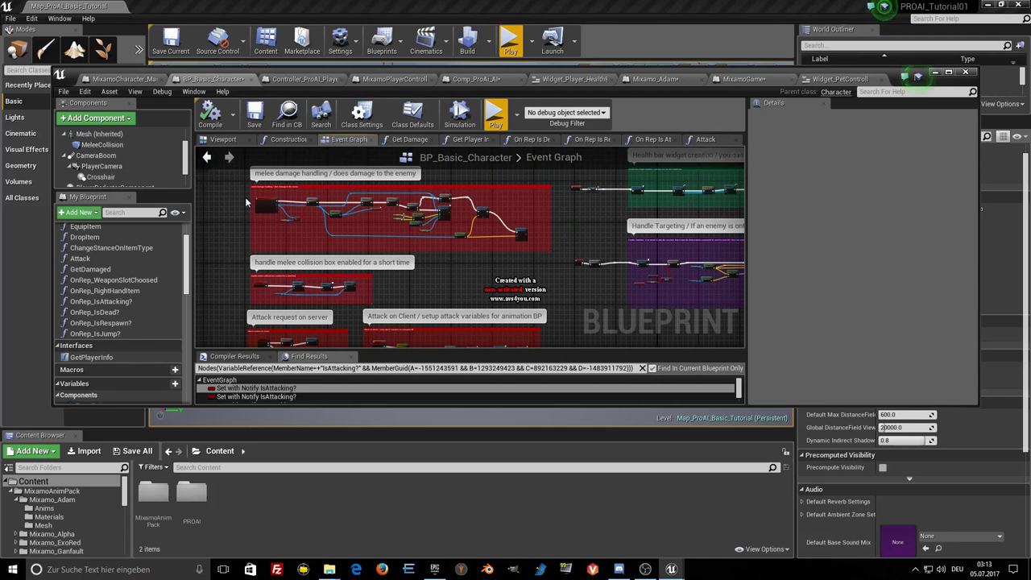
pyautogui.moveTo(345, 222); pyautogui.dragTo(329, 145, button='right')
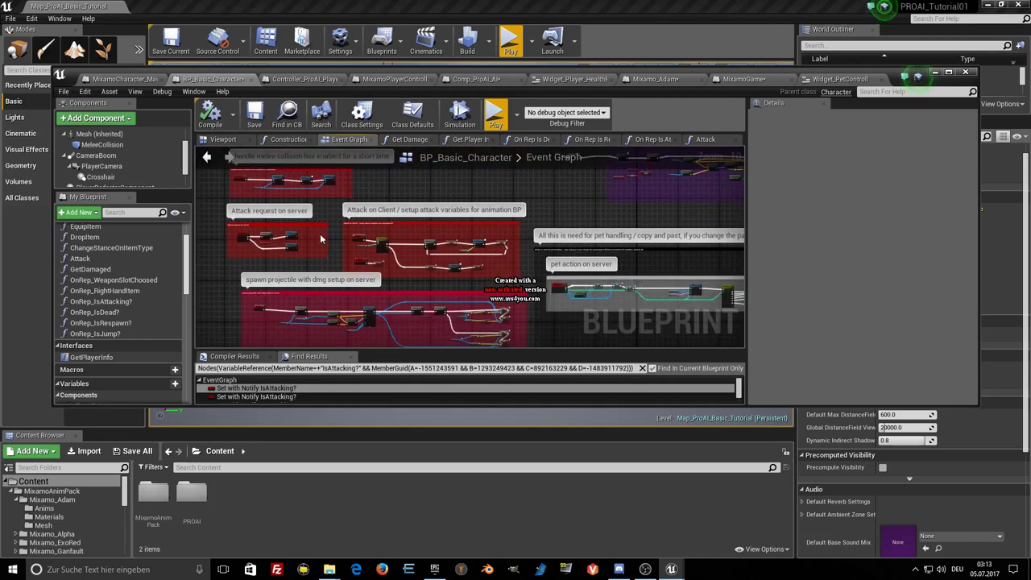
pyautogui.moveTo(320, 322); pyautogui.dragTo(305, 246, button='right')
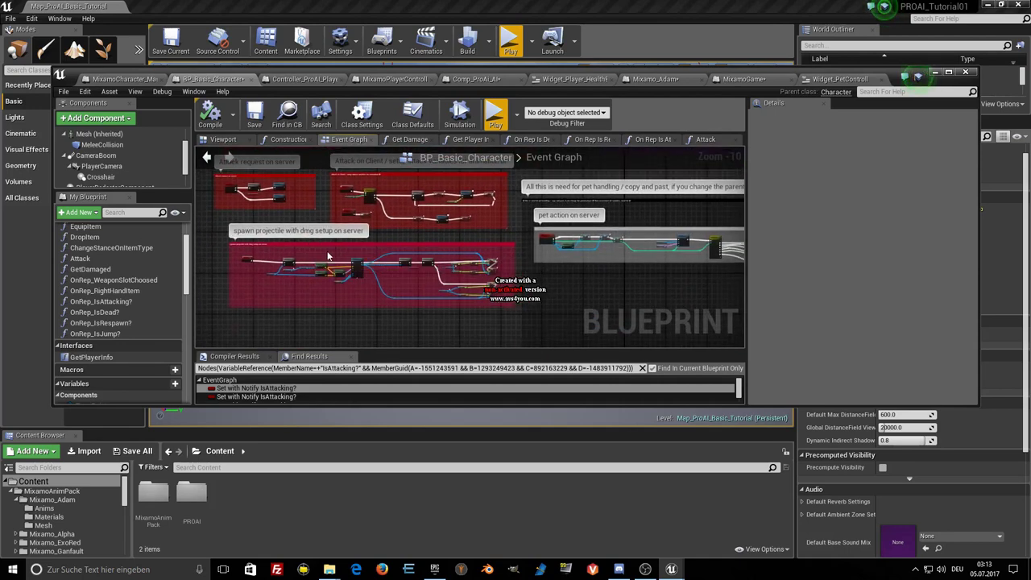
# Box-select and copy the Attack on Client comment group for MixamoCharacter_Master.
pyautogui.scroll(2, 361, 252)
pyautogui.scroll(1, 308, 242)
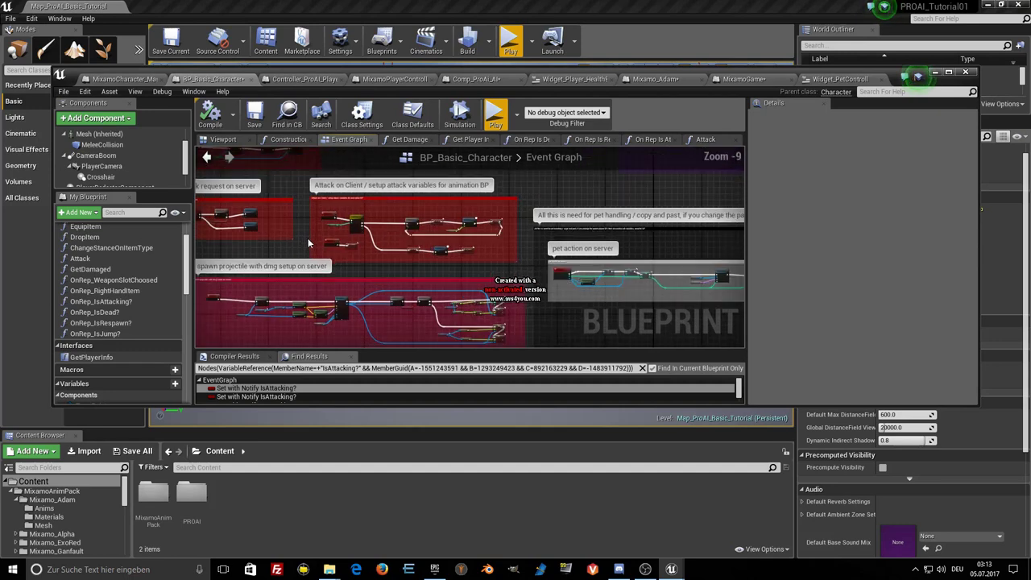
pyautogui.scroll(1, 307, 242)
pyautogui.moveTo(307, 242); pyautogui.dragTo(279, 269, button='right')
pyautogui.moveTo(274, 200)
pyautogui.mouseDown()
pyautogui.moveTo(578, 316)
pyautogui.moveTo(587, 309)
pyautogui.mouseUp()
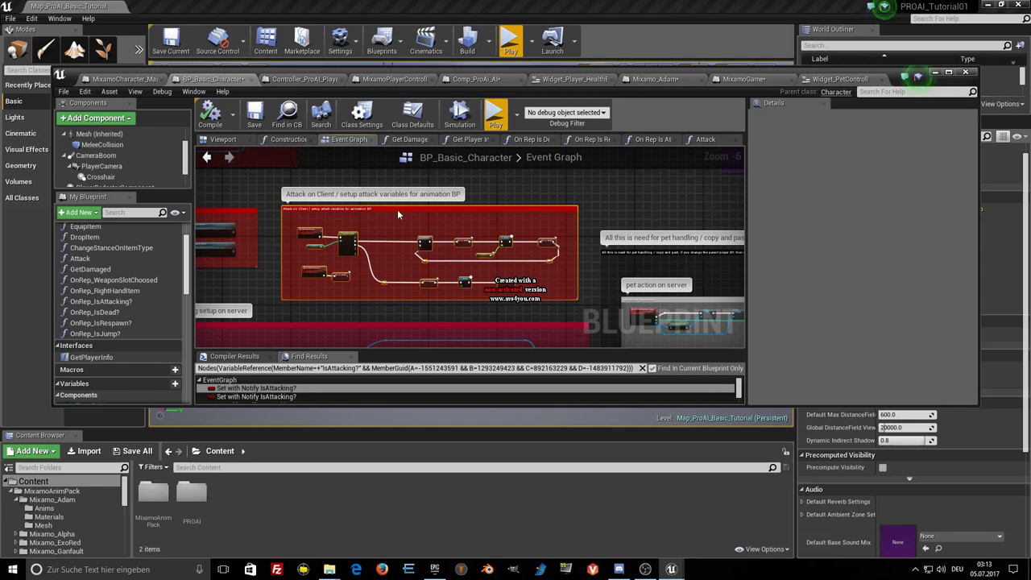
pyautogui.click(115, 80)
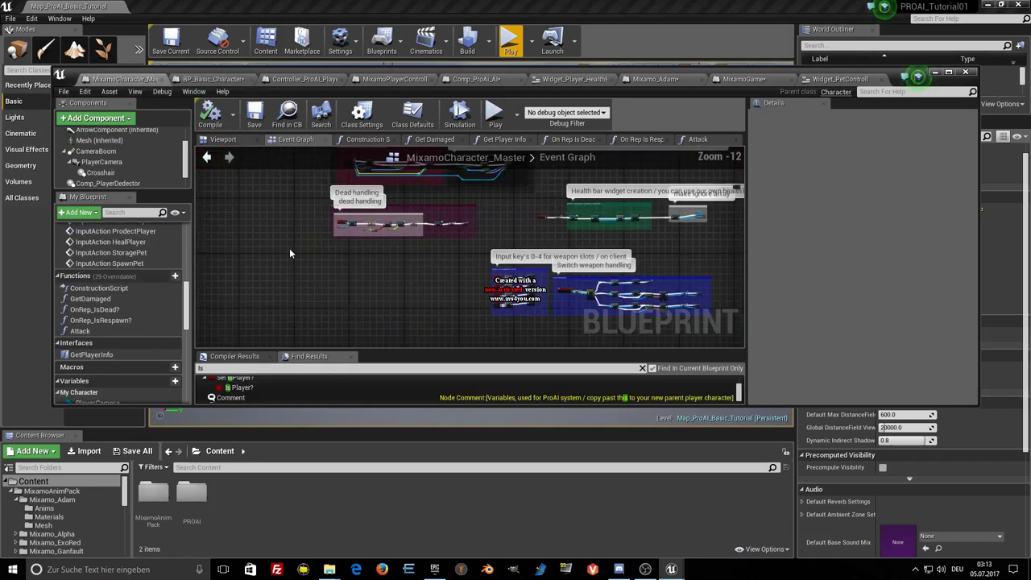
# Paste the Attack on Client group beside MixamoCharacter_Master's weapon-slot group and select SET Is Attacking?
pyautogui.moveTo(287, 250); pyautogui.dragTo(343, 212, button='right')
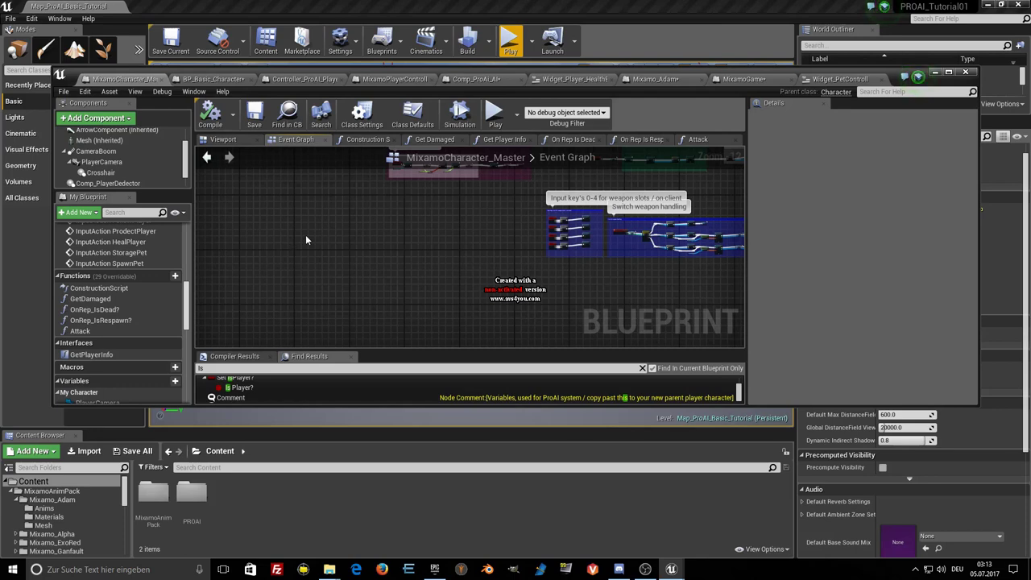
pyautogui.hotkey('ctrl', 'v')
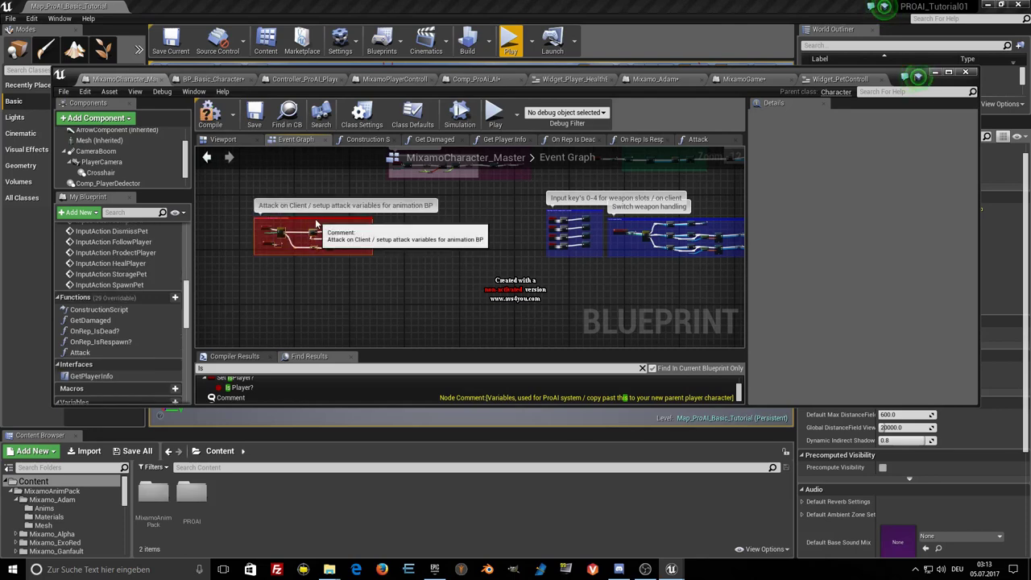
pyautogui.moveTo(317, 222); pyautogui.dragTo(420, 215)
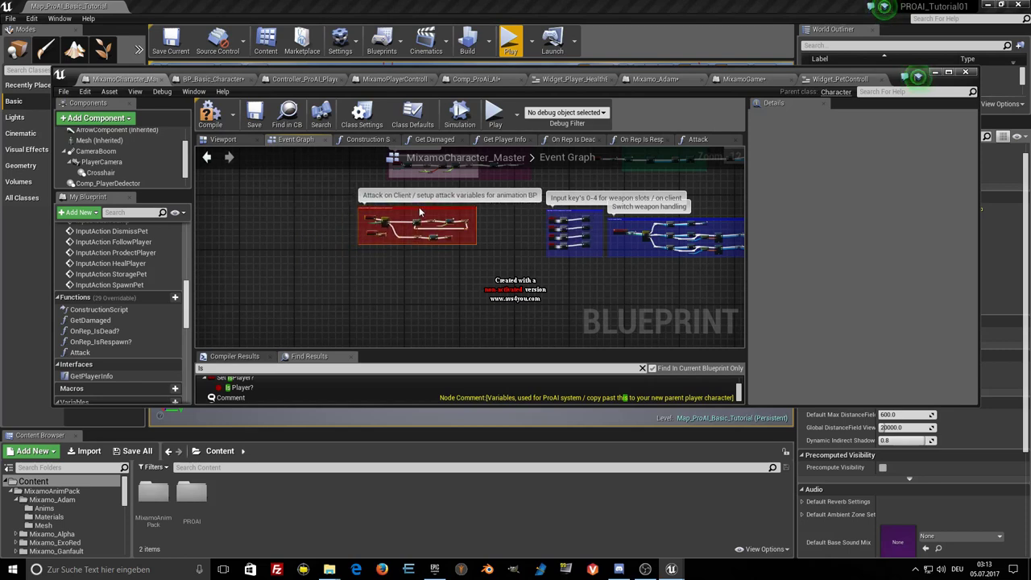
pyautogui.scroll(6, 386, 227)
pyautogui.scroll(5, 386, 227)
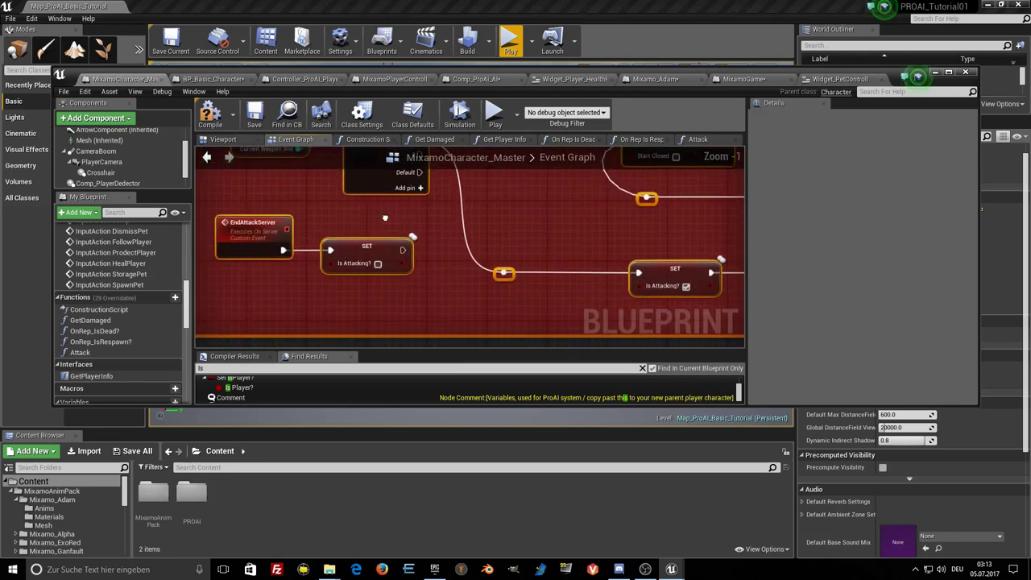
pyautogui.click(351, 251)
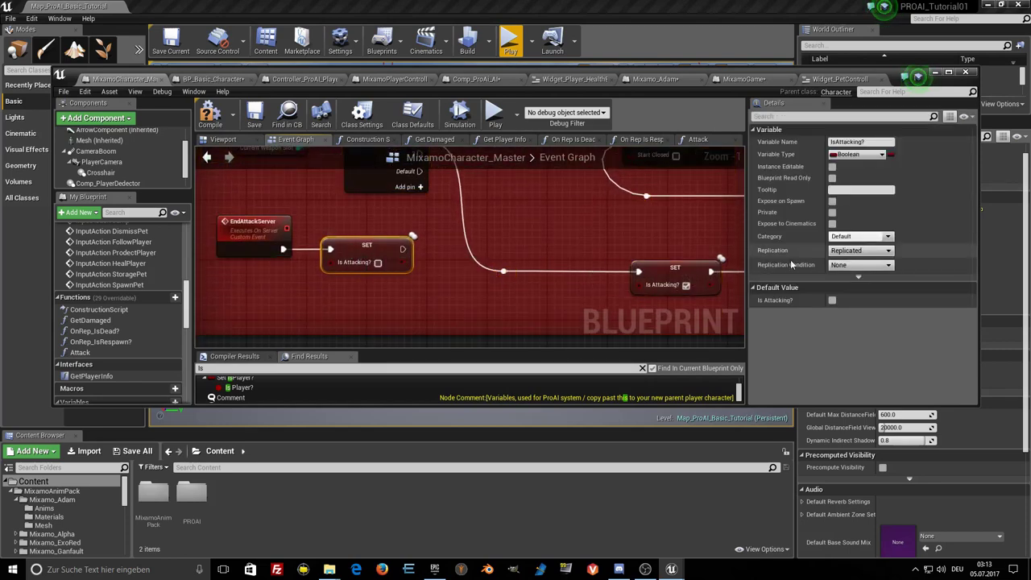
# Set IsAttacking? replication to RepNotify and open the generated OnRep_IsAttacking function.
pyautogui.click(859, 251)
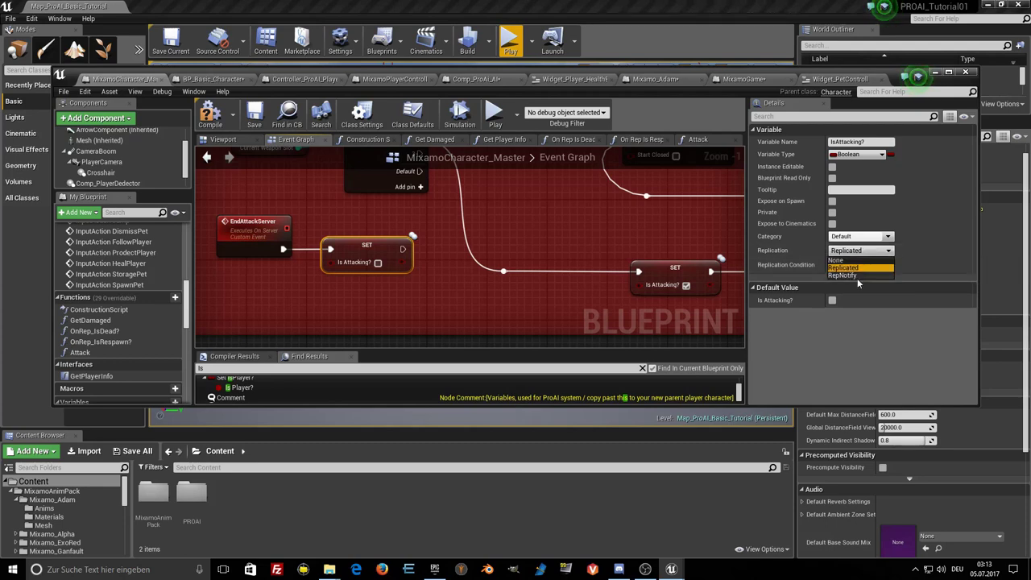
pyautogui.click(857, 276)
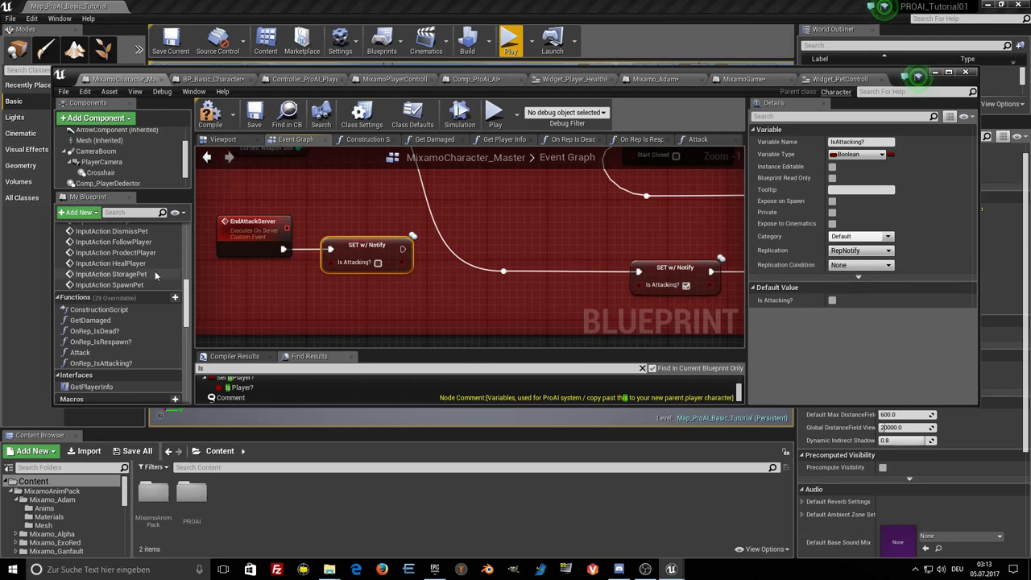
pyautogui.click(111, 364)
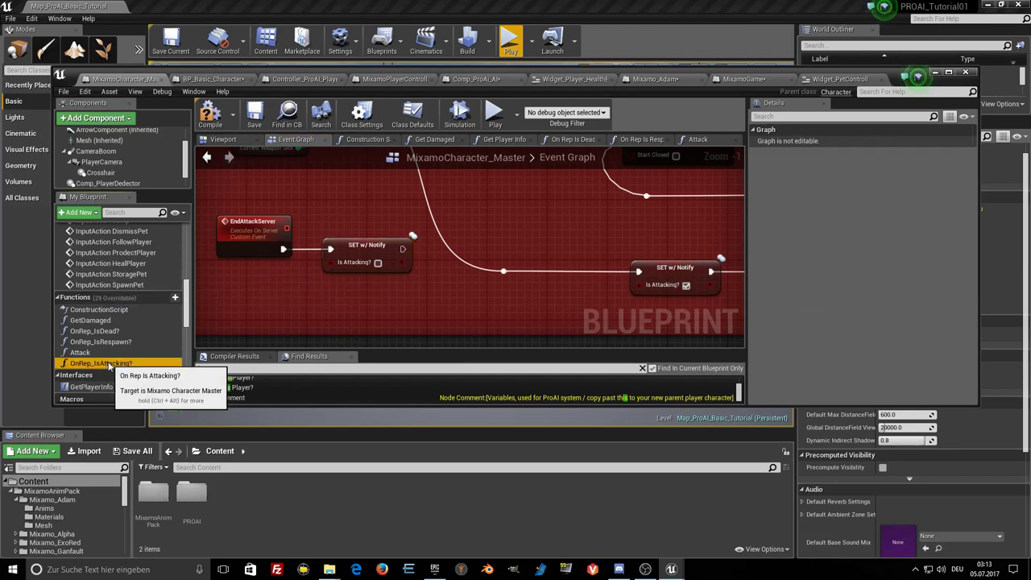
pyautogui.doubleClick(111, 365)
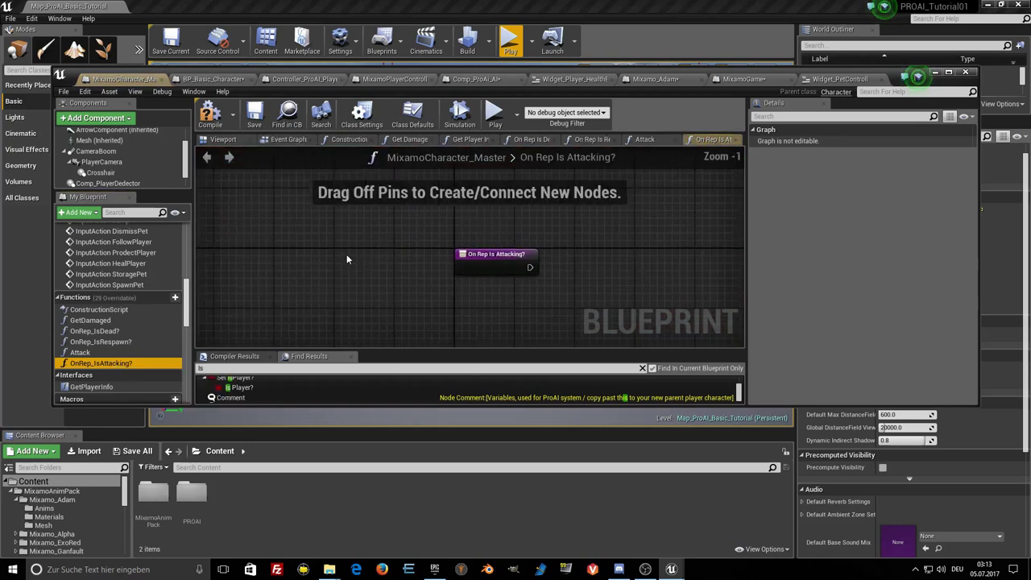
# Copy the Branch, Is Attacking? getter, SET and Attack nodes from BP_Basic_Character's On Rep Is Attacking.
pyautogui.click(213, 79)
pyautogui.scroll(3, 315, 278)
pyautogui.scroll(3, 336, 283)
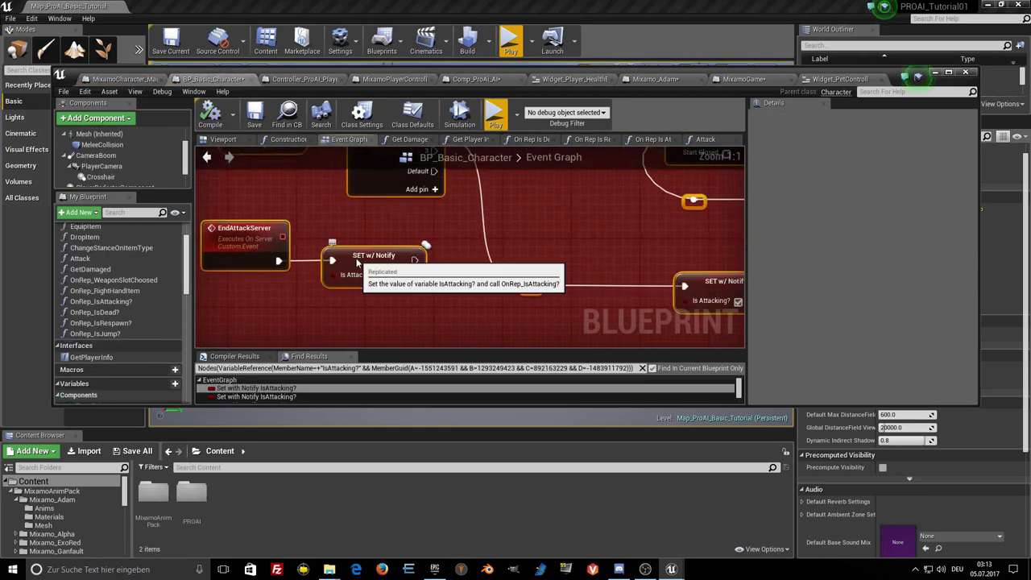
pyautogui.doubleClick(357, 263)
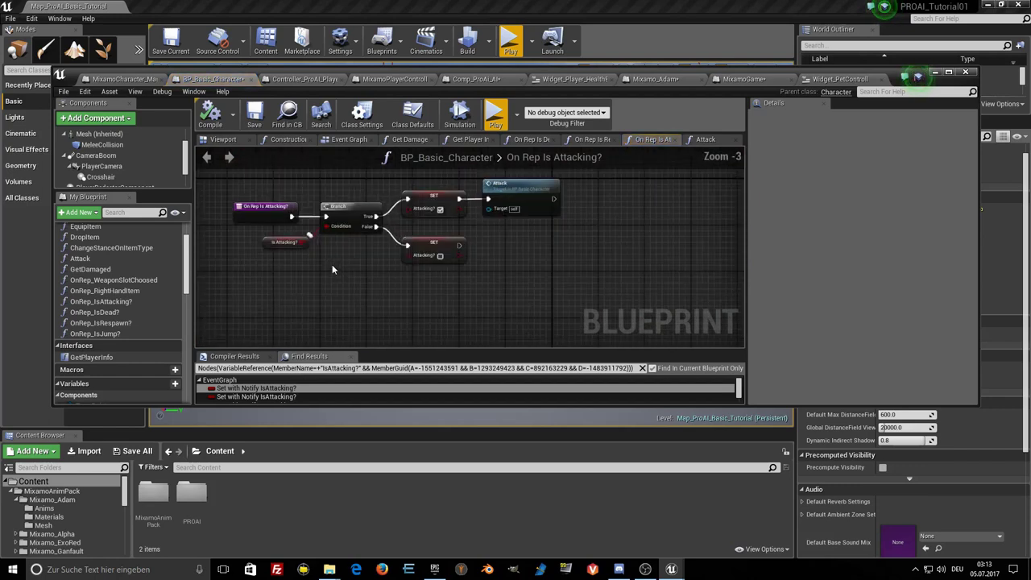
pyautogui.moveTo(302, 191); pyautogui.dragTo(528, 259)
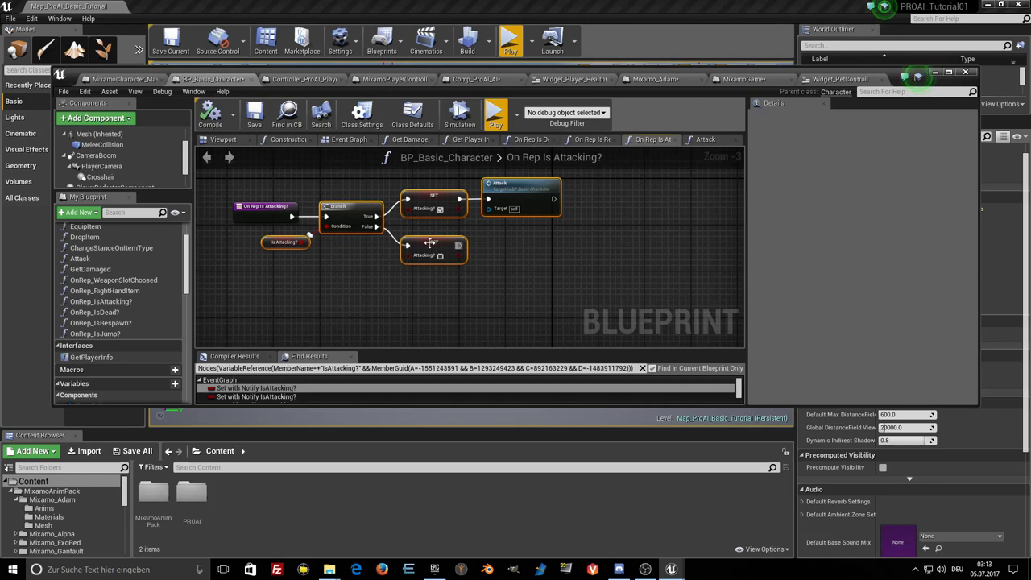
# Paste those nodes into MixamoCharacter_Master's On Rep Is Attacking and wire the entry node to Branch.
pyautogui.click(122, 79)
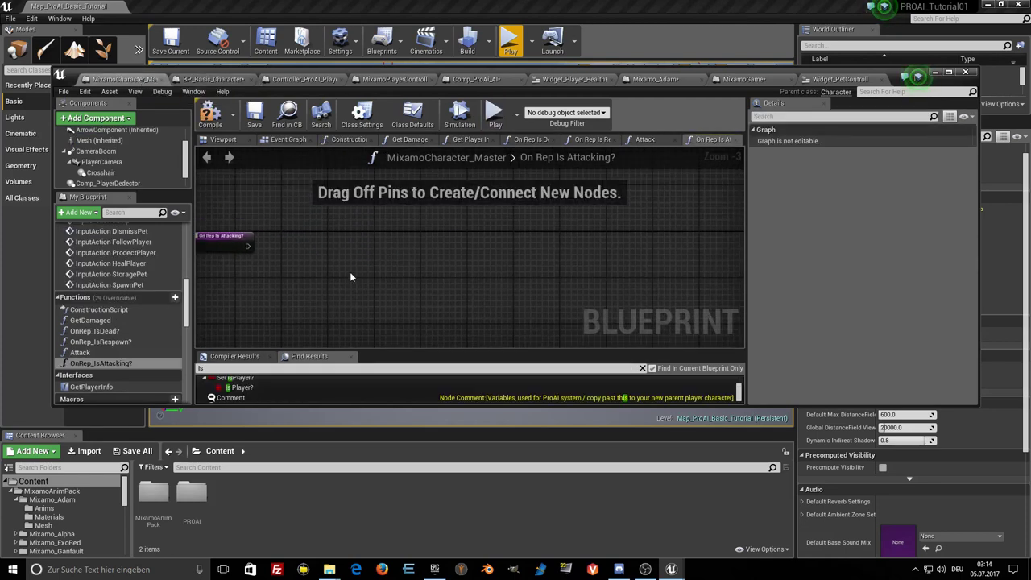
pyautogui.hotkey('ctrl', 'v')
pyautogui.moveTo(321, 273); pyautogui.dragTo(332, 244)
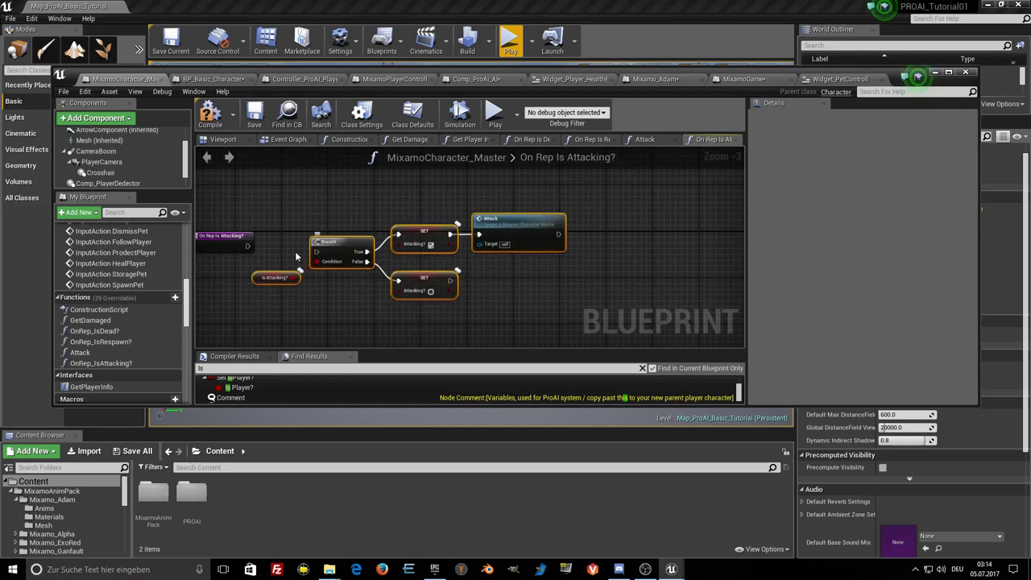
pyautogui.scroll(3, 253, 251)
pyautogui.moveTo(244, 244); pyautogui.dragTo(347, 253)
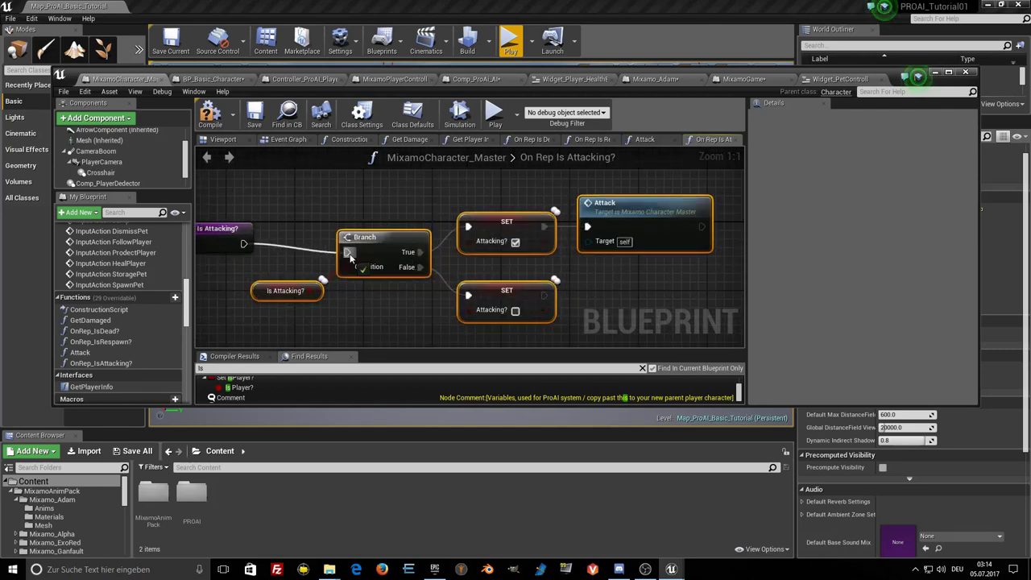
pyautogui.moveTo(400, 302); pyautogui.dragTo(346, 297, button='right')
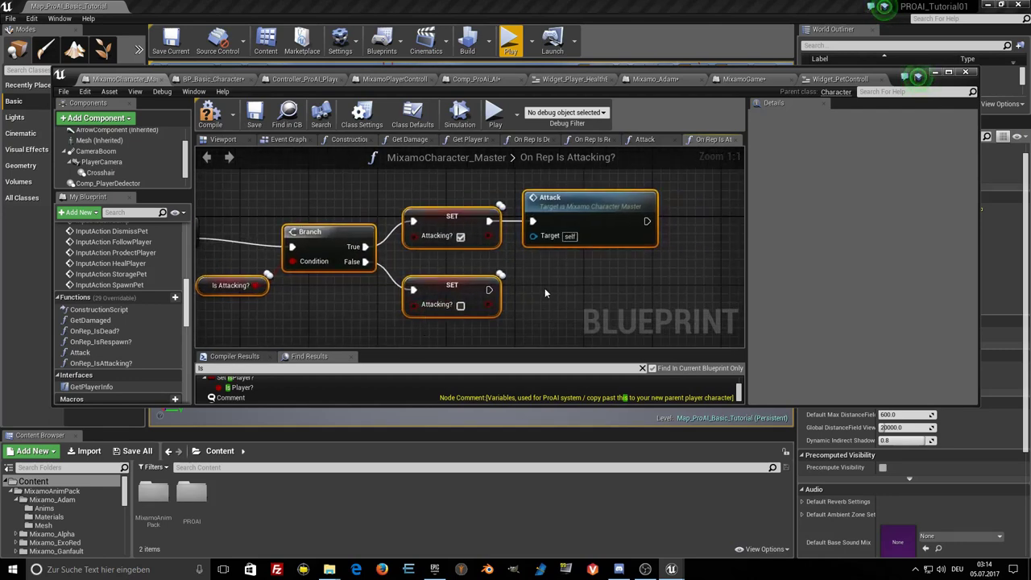
pyautogui.scroll(-4, 600, 265)
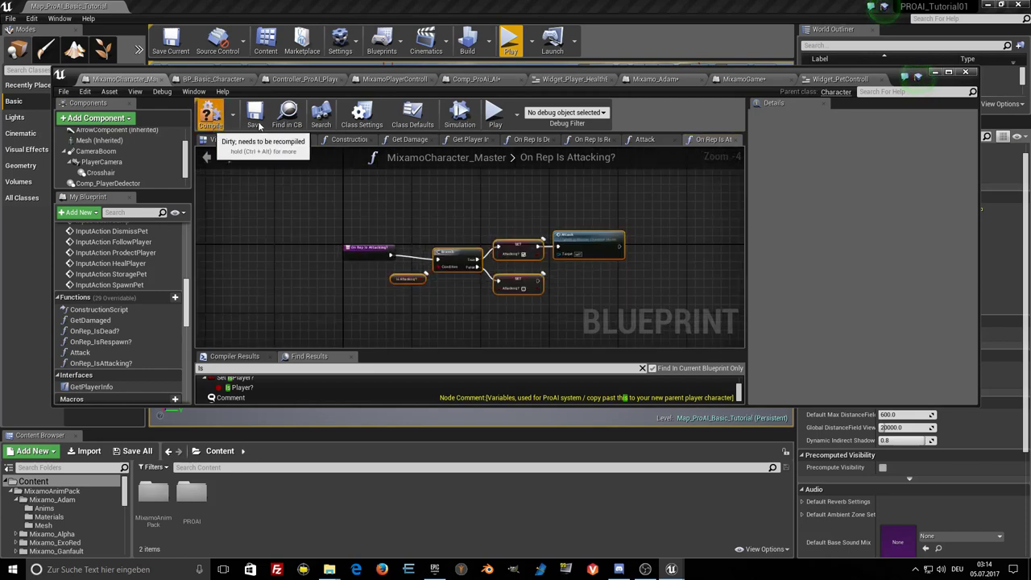
# Compile and save MixamoCharacter_Master, then jump to the node raising the CoolDown error.
pyautogui.click(210, 114)
pyautogui.click(255, 113)
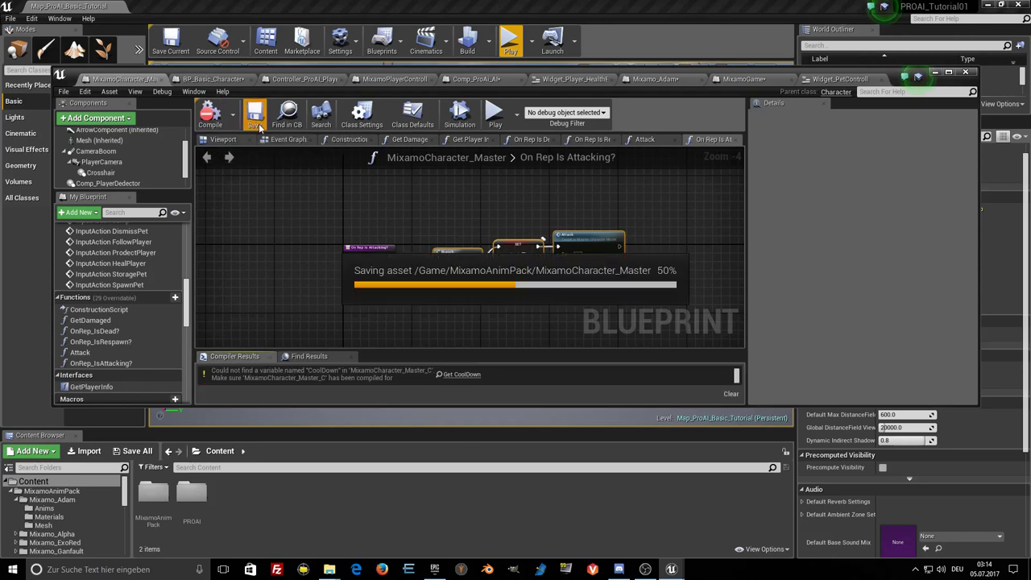
pyautogui.click(458, 375)
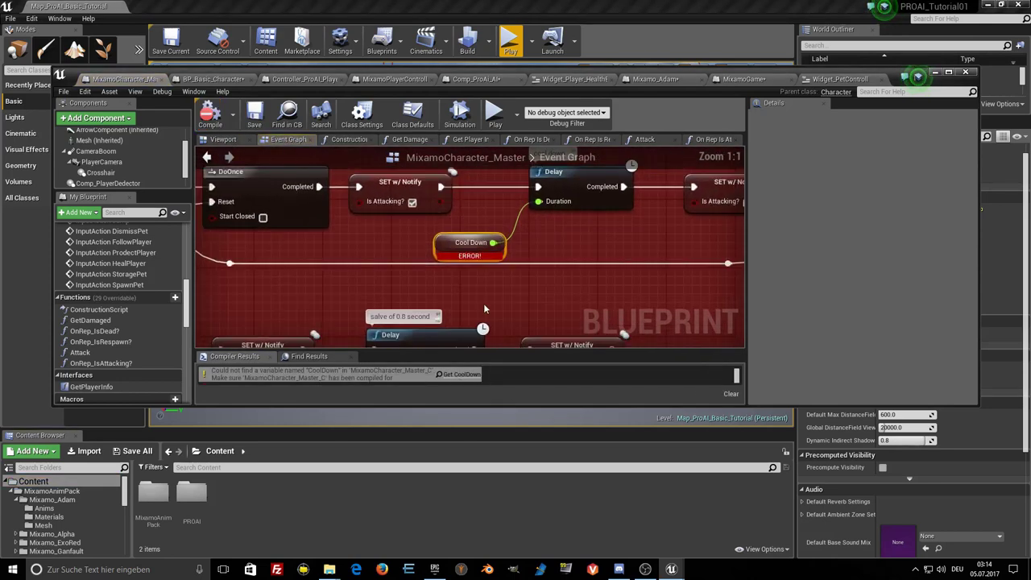
# Create the missing CoolDown float variable and recompile with F7 to clear the error.
pyautogui.rightClick(444, 239)
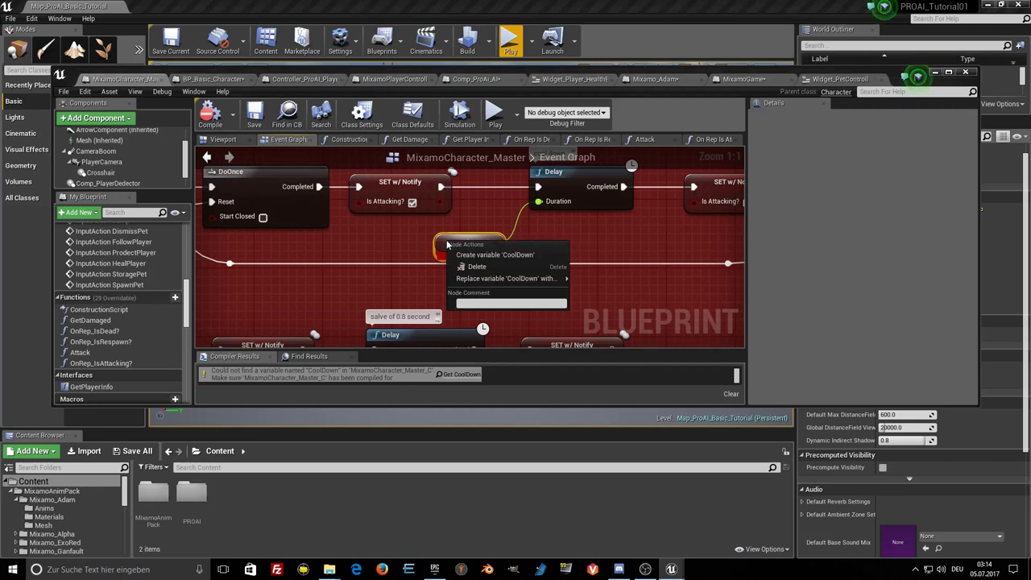
pyautogui.click(488, 257)
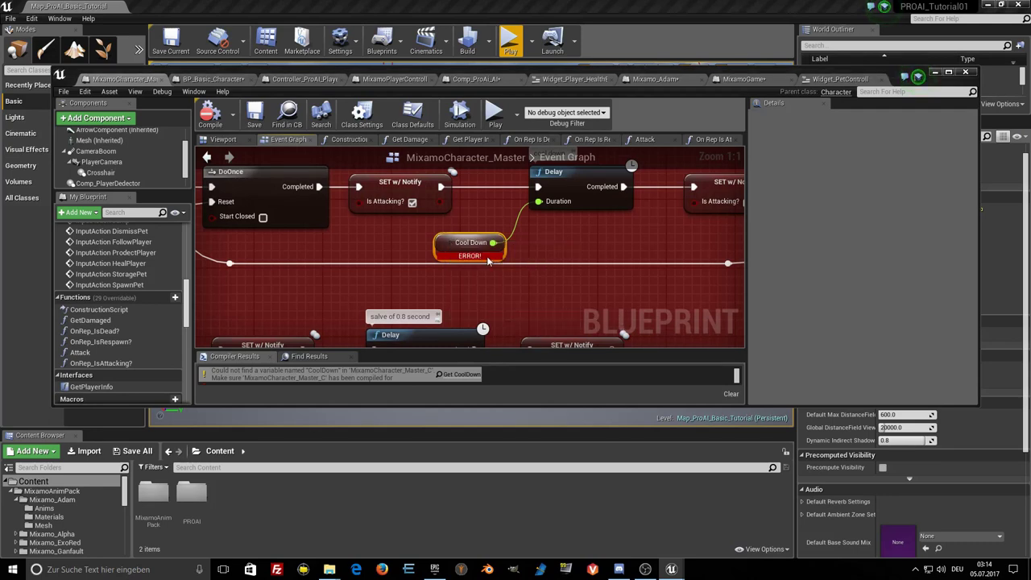
pyautogui.scroll(-1, 469, 282)
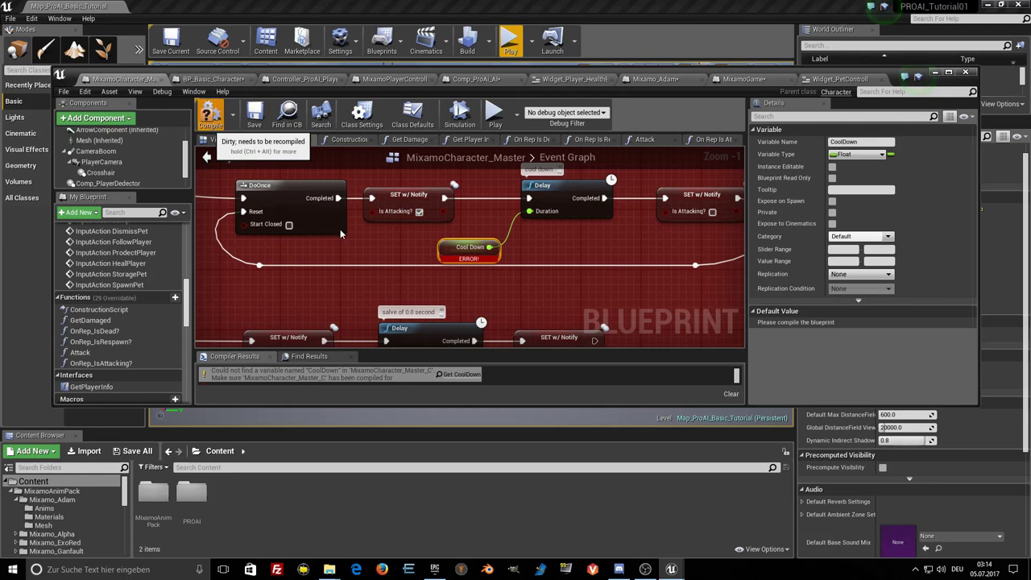
pyautogui.press('F7')
pyautogui.scroll(-4, 365, 240)
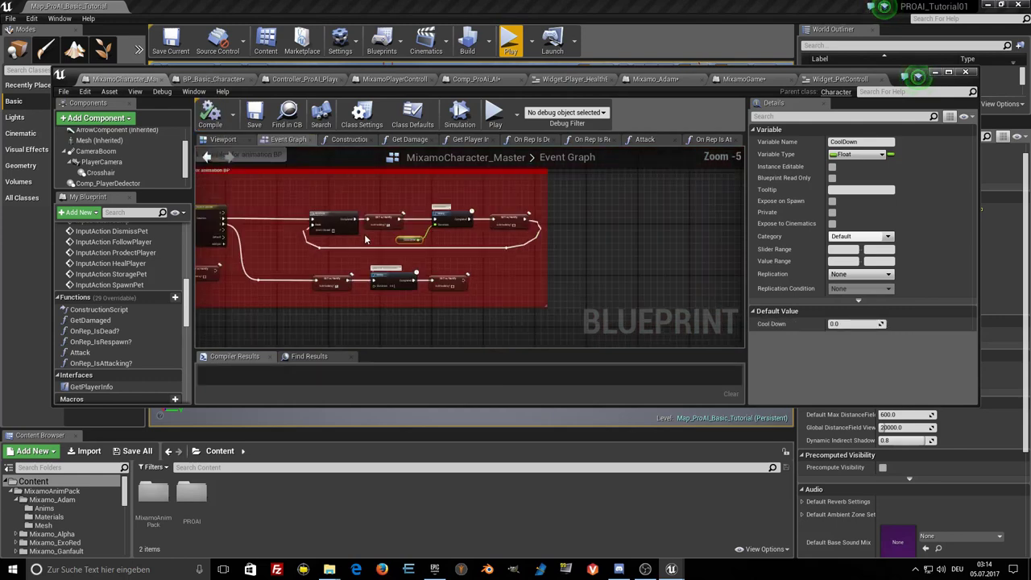
# Pan and zoom the Event Graph to inspect the red attack-on-client comment block.
pyautogui.scroll(-1, 365, 239)
pyautogui.moveTo(365, 239)
pyautogui.mouseDown(button='right')
pyautogui.moveTo(453, 256)
pyautogui.moveTo(417, 257)
pyautogui.mouseUp(button='right')
pyautogui.scroll(2, 447, 260)
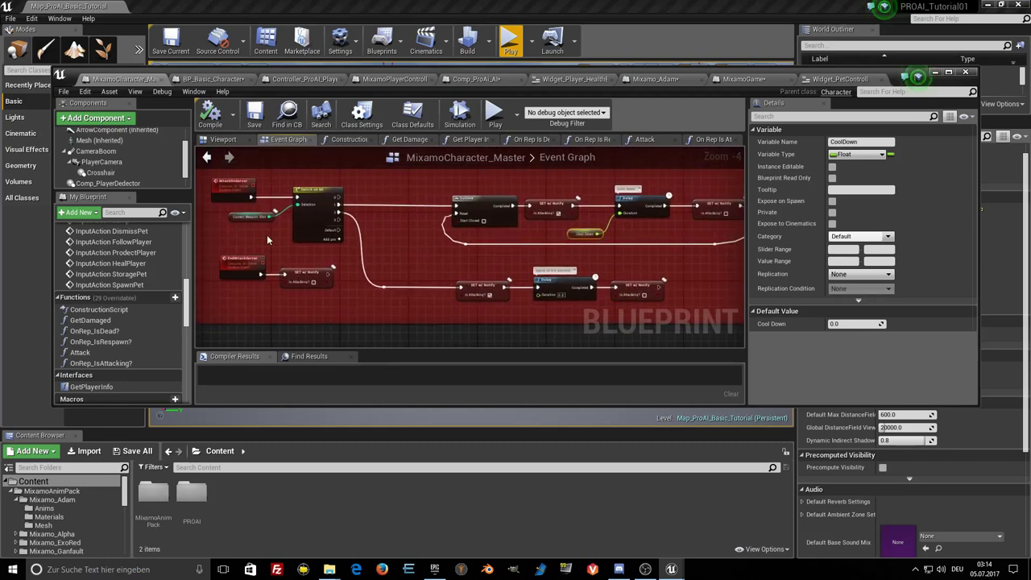
pyautogui.scroll(2, 267, 239)
pyautogui.scroll(-1, 231, 225)
pyautogui.scroll(-1, 226, 223)
pyautogui.scroll(-1, 448, 255)
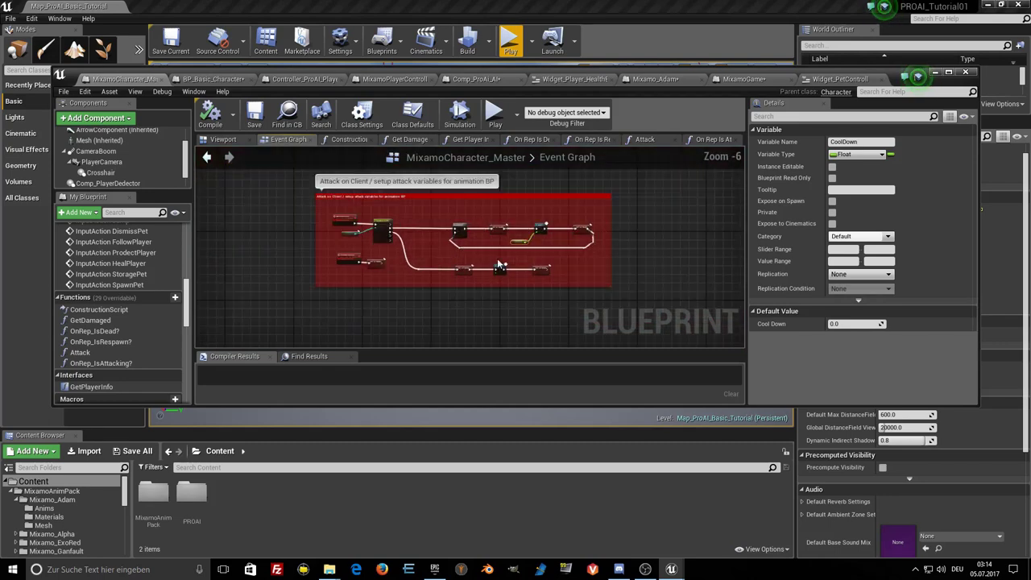
pyautogui.scroll(4, 510, 245)
pyautogui.scroll(-3, 510, 245)
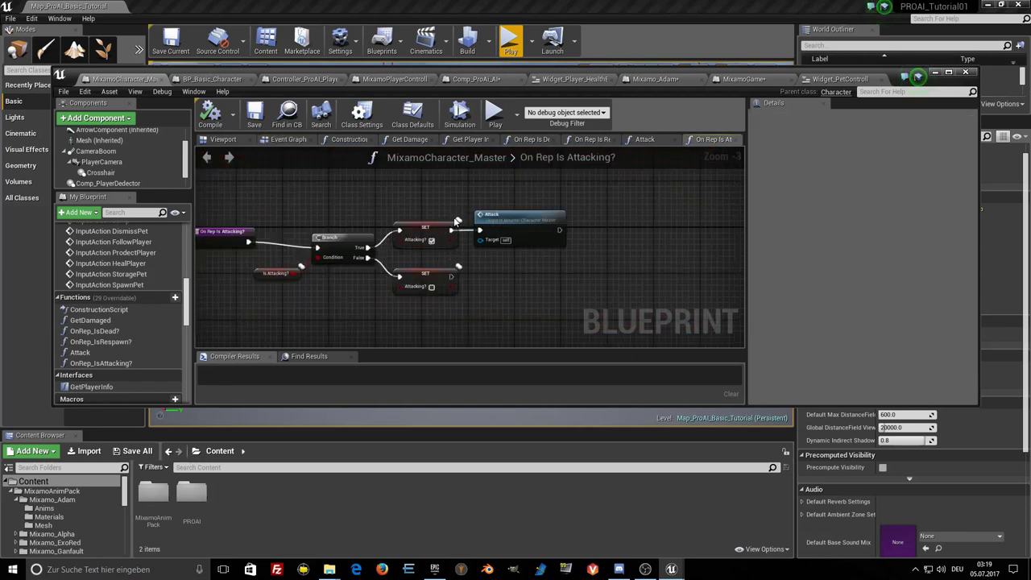
# Set the Attacking? variable's replication to None and open the Attack function graph.
pyautogui.click(414, 229)
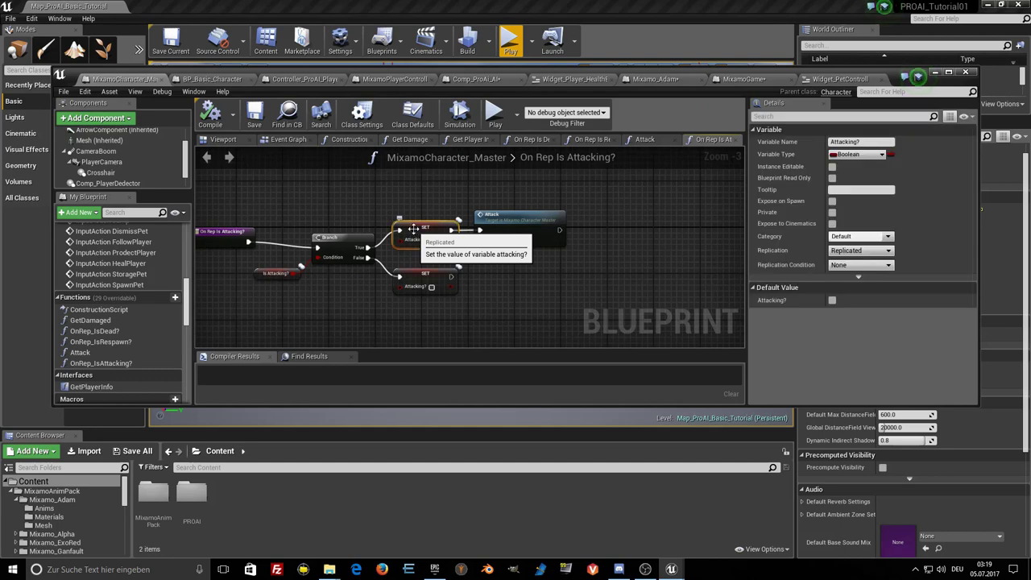
pyautogui.click(843, 256)
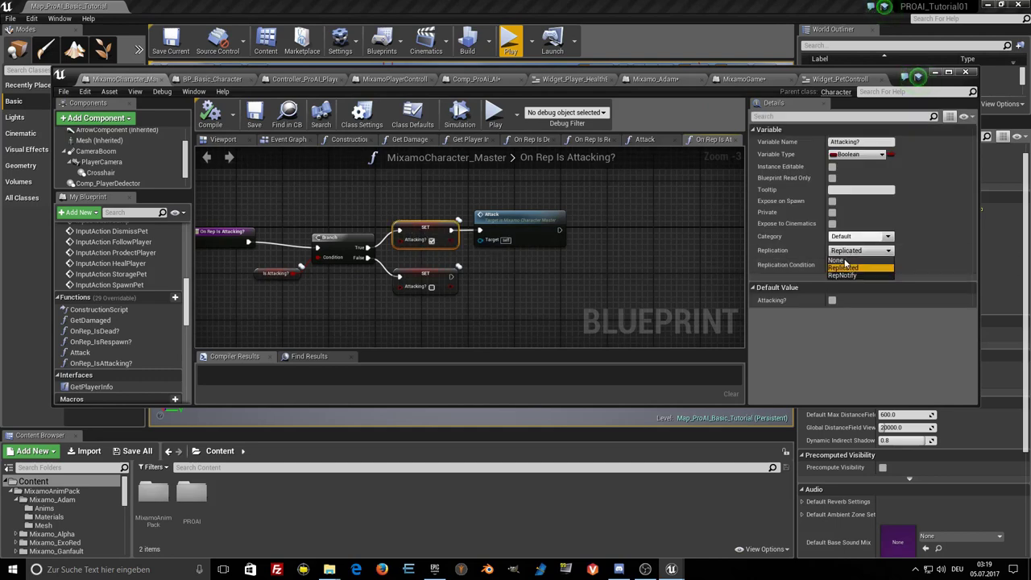
pyautogui.click(842, 264)
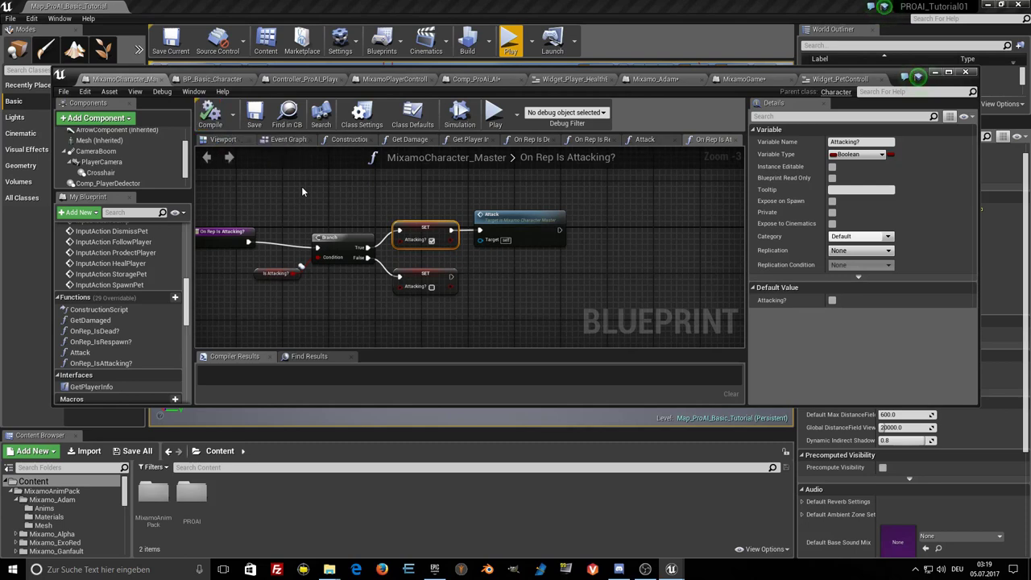
pyautogui.doubleClick(519, 231)
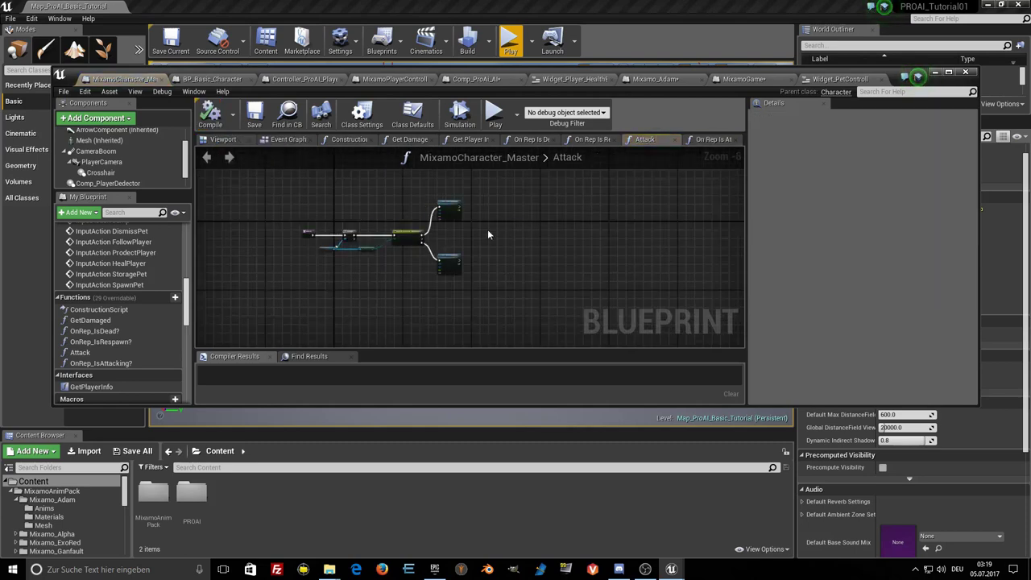
# In BP_Basic_Character's Event Graph, select and copy the Attack request on server group.
pyautogui.click(290, 141)
pyautogui.moveTo(429, 279); pyautogui.dragTo(708, 268, button='right')
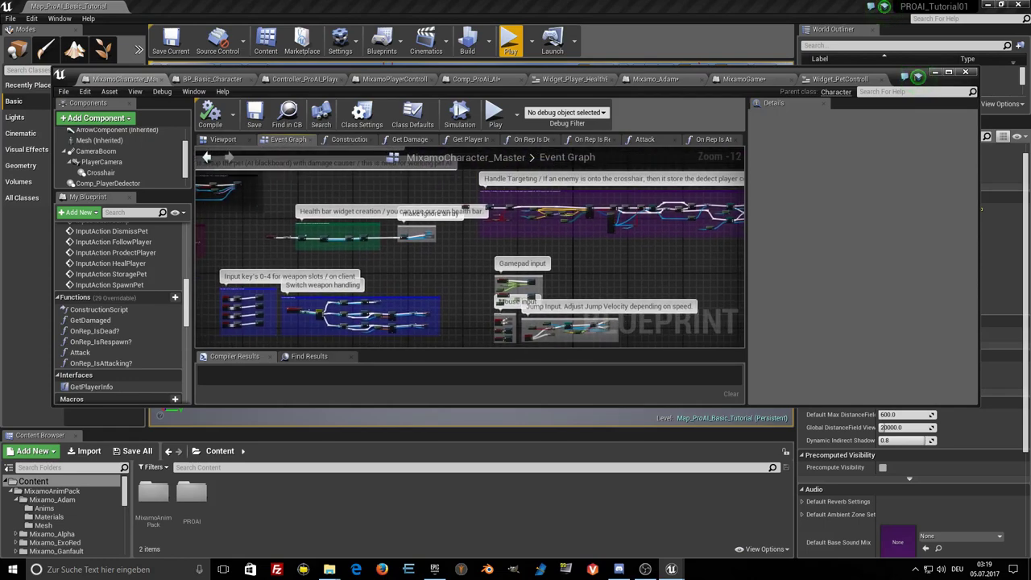
pyautogui.scroll(5, 418, 273)
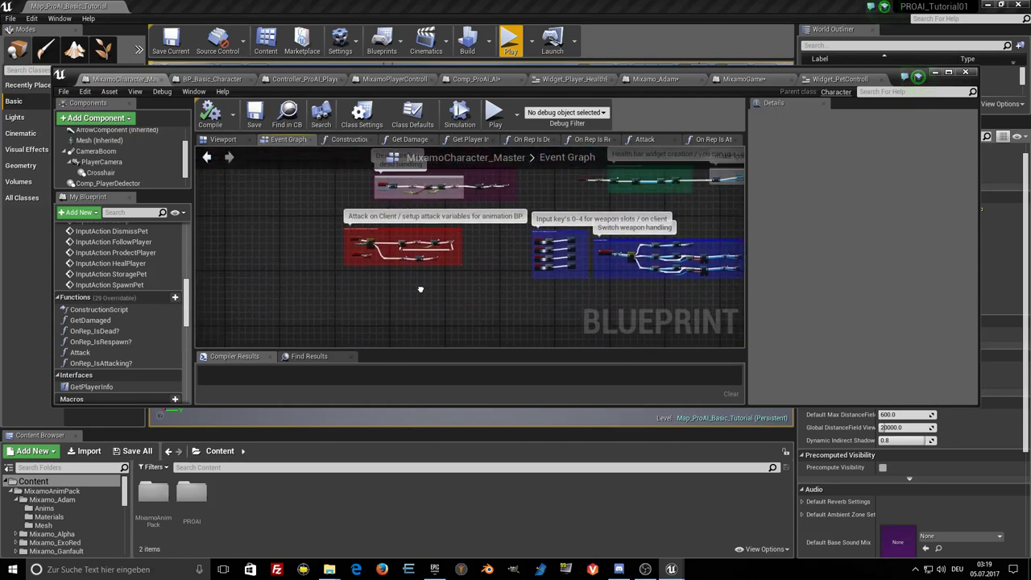
pyautogui.moveTo(418, 277); pyautogui.dragTo(424, 302, button='right')
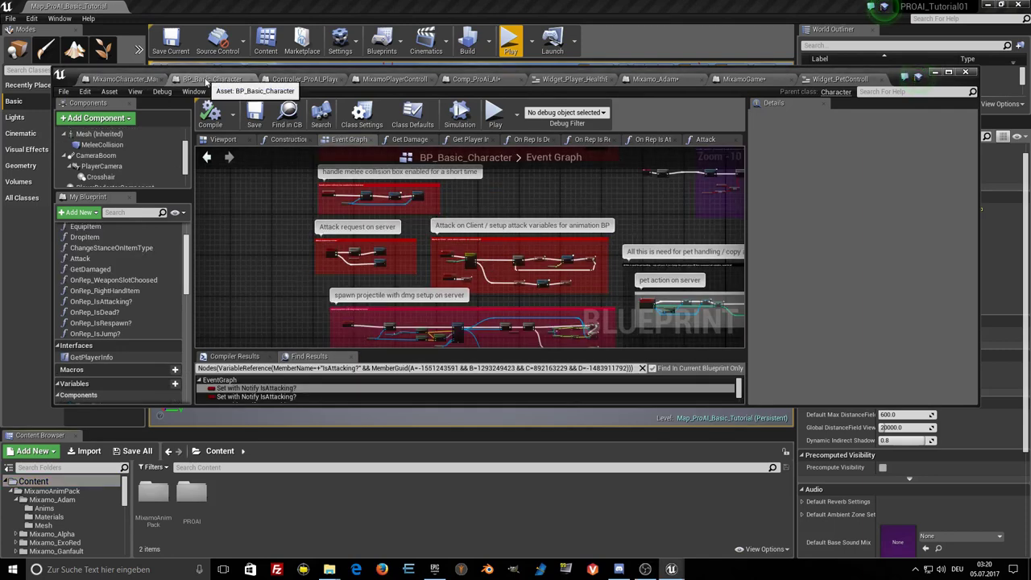
pyautogui.scroll(3, 317, 253)
pyautogui.scroll(3, 317, 253)
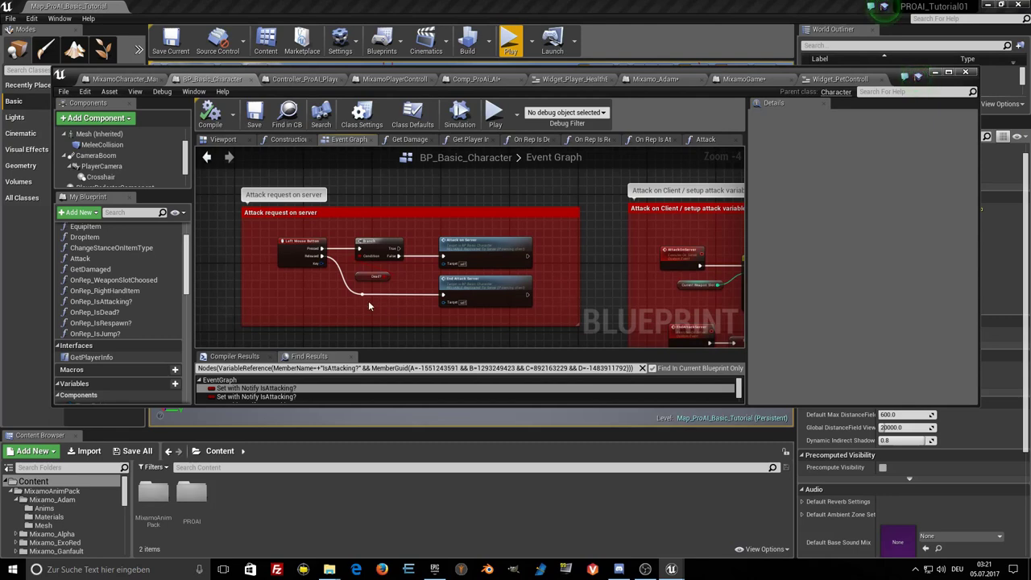
pyautogui.click(253, 208)
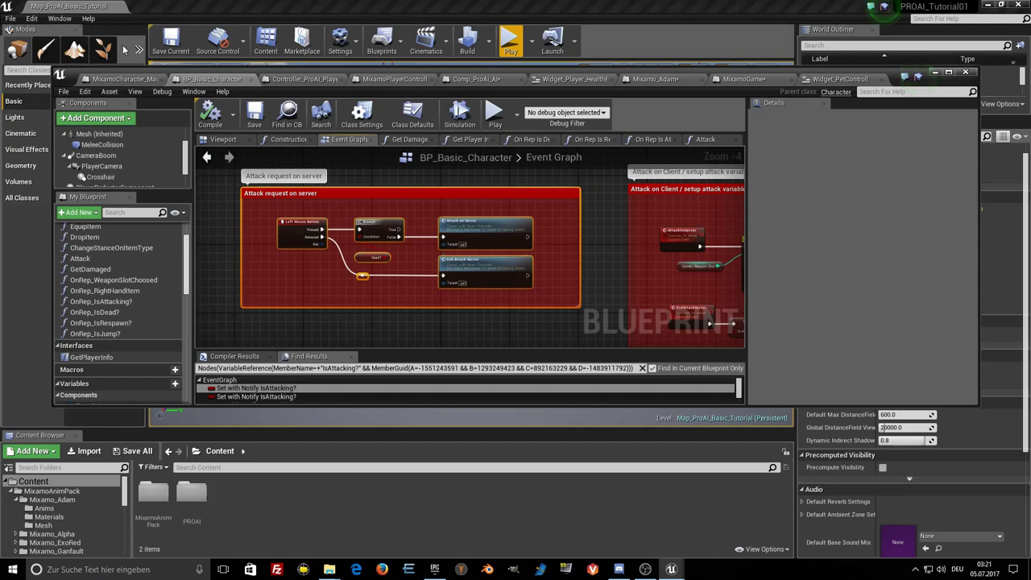
# Paste the Attack request on server nodes beside MixamoCharacter_Master's attack-on-client block.
pyautogui.click(129, 79)
pyautogui.scroll(-2, 286, 266)
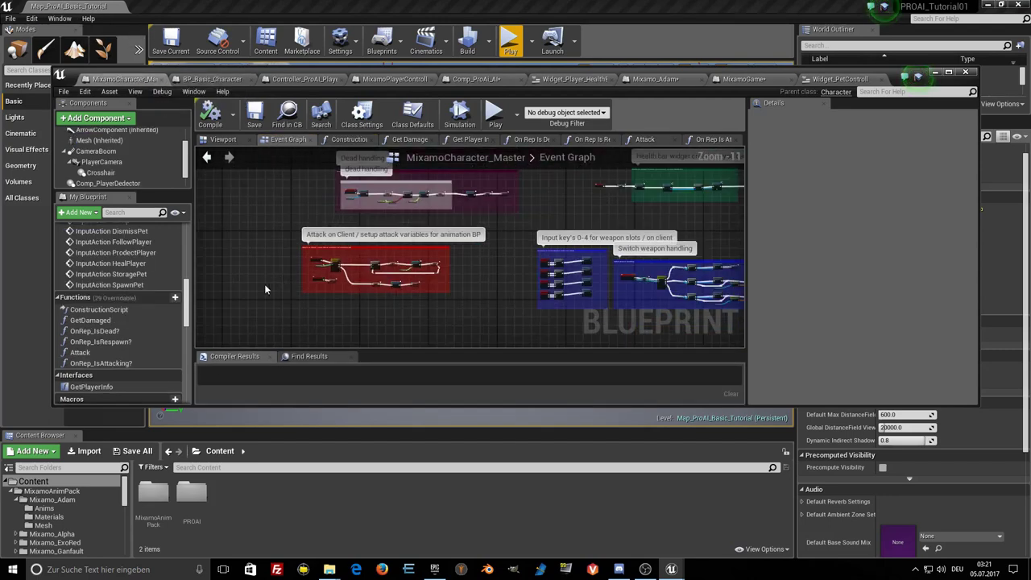
pyautogui.moveTo(264, 284); pyautogui.dragTo(405, 275, button='right')
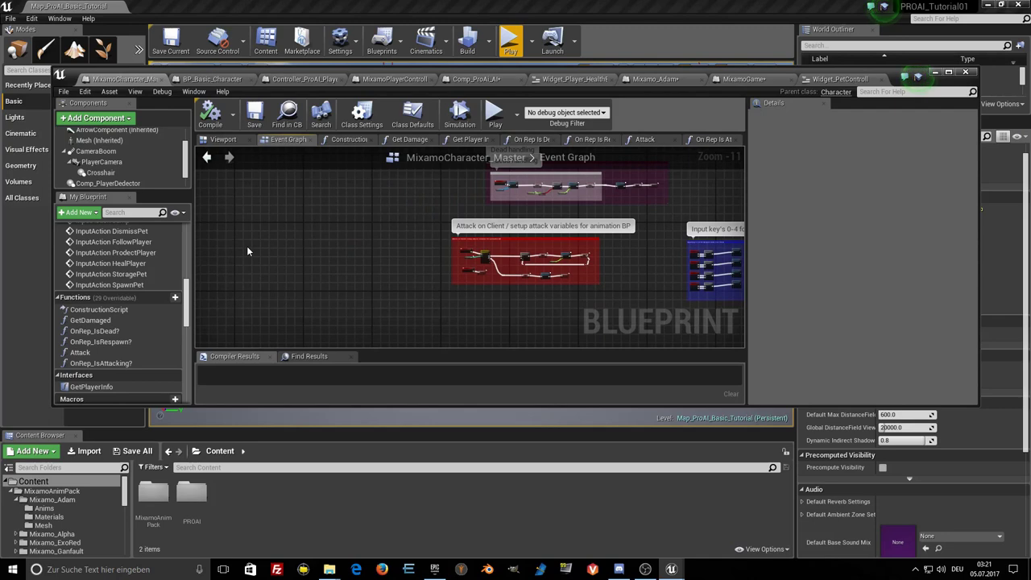
pyautogui.hotkey('ctrl', 'v')
pyautogui.scroll(4, 252, 242)
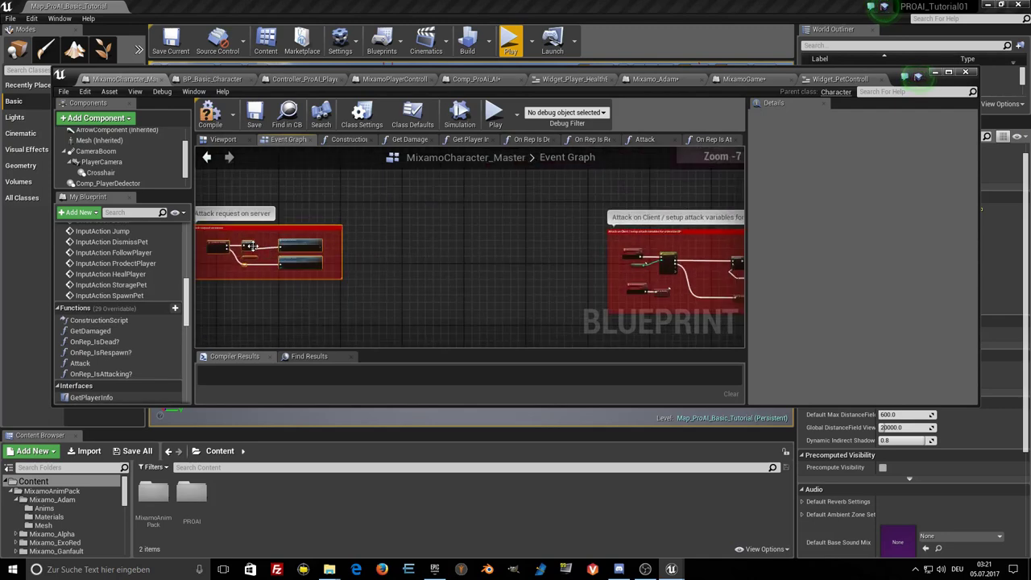
pyautogui.moveTo(252, 235); pyautogui.dragTo(506, 248)
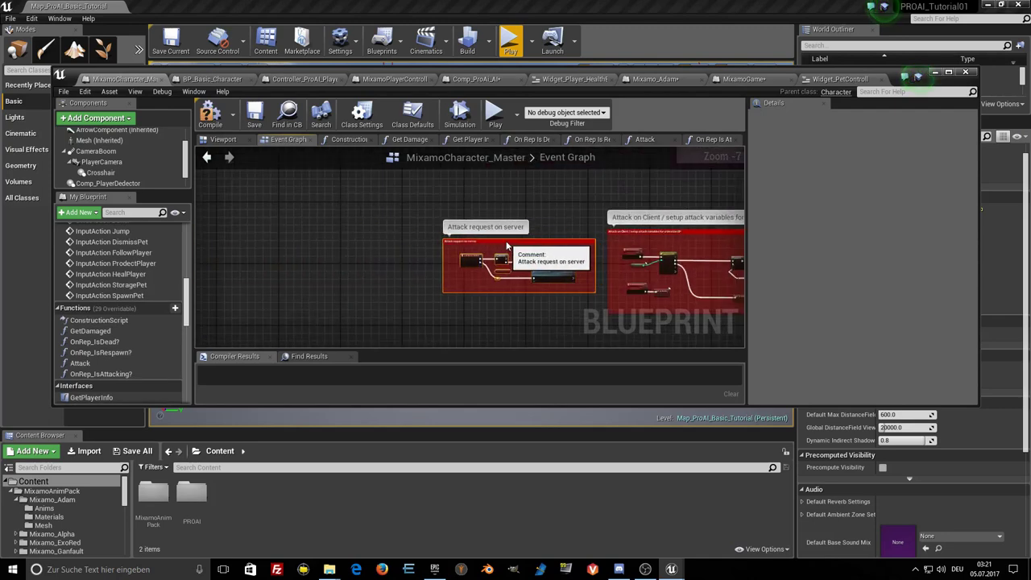
pyautogui.scroll(1, 410, 282)
pyautogui.scroll(2, 419, 270)
pyautogui.scroll(2, 412, 268)
pyautogui.moveTo(412, 268); pyautogui.dragTo(314, 274, button='right')
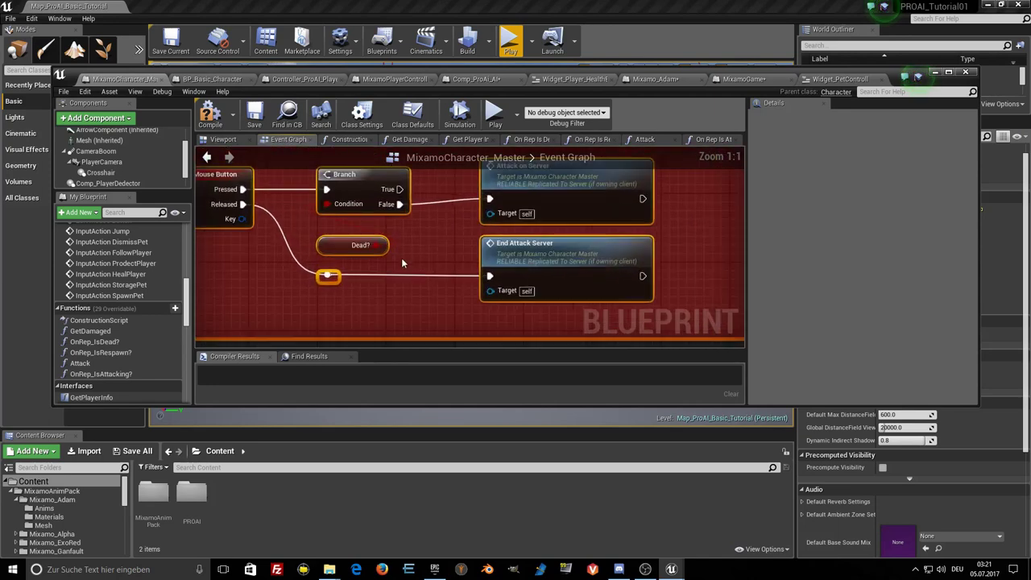
# Check that Attack on Server and End Attack Server calls reach their custom events.
pyautogui.scroll(-1, 405, 268)
pyautogui.moveTo(514, 208); pyautogui.dragTo(413, 219, button='right')
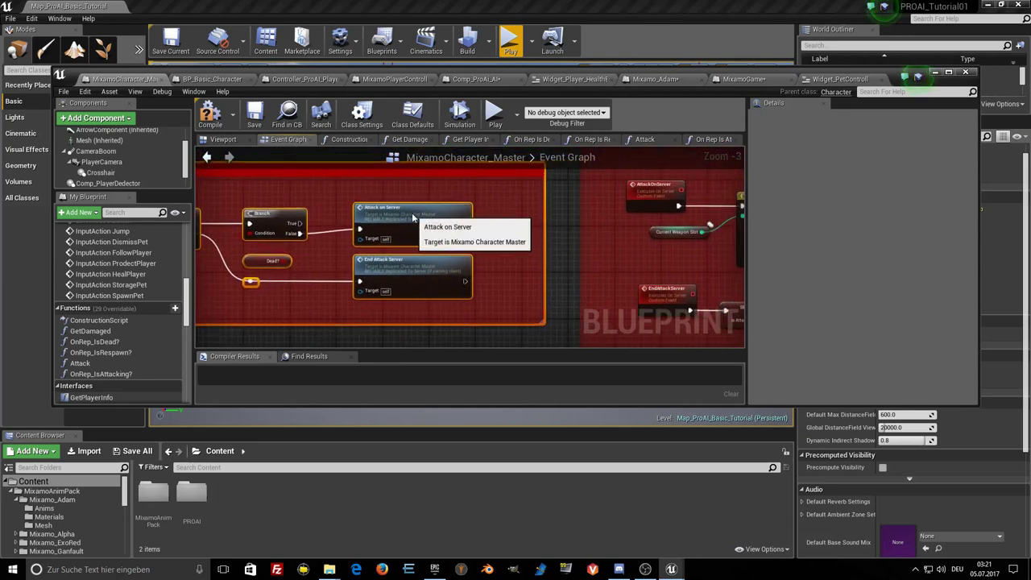
pyautogui.click(412, 218)
pyautogui.doubleClick(412, 217)
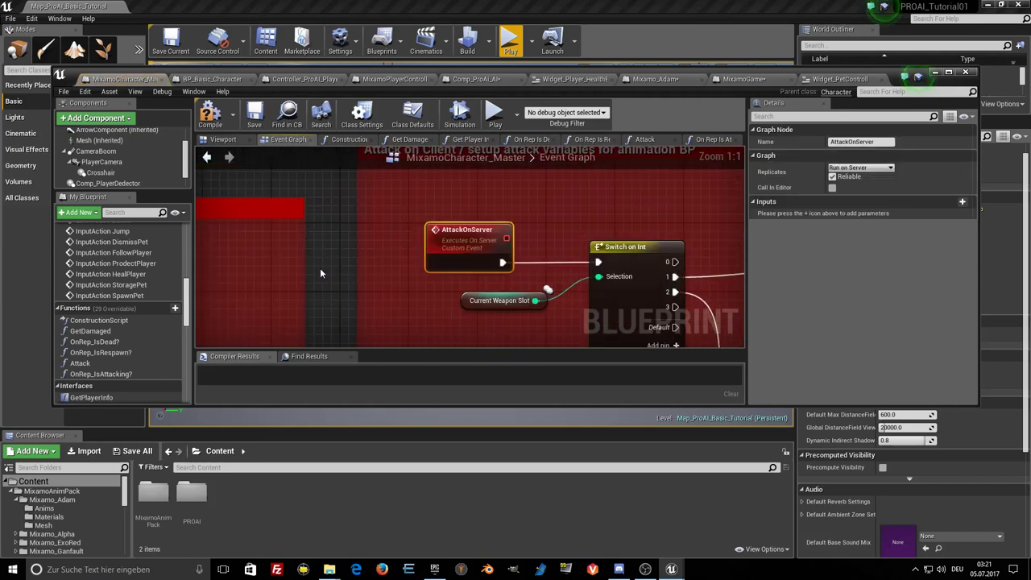
pyautogui.moveTo(320, 274); pyautogui.dragTo(505, 171, button='right')
pyautogui.click(281, 255)
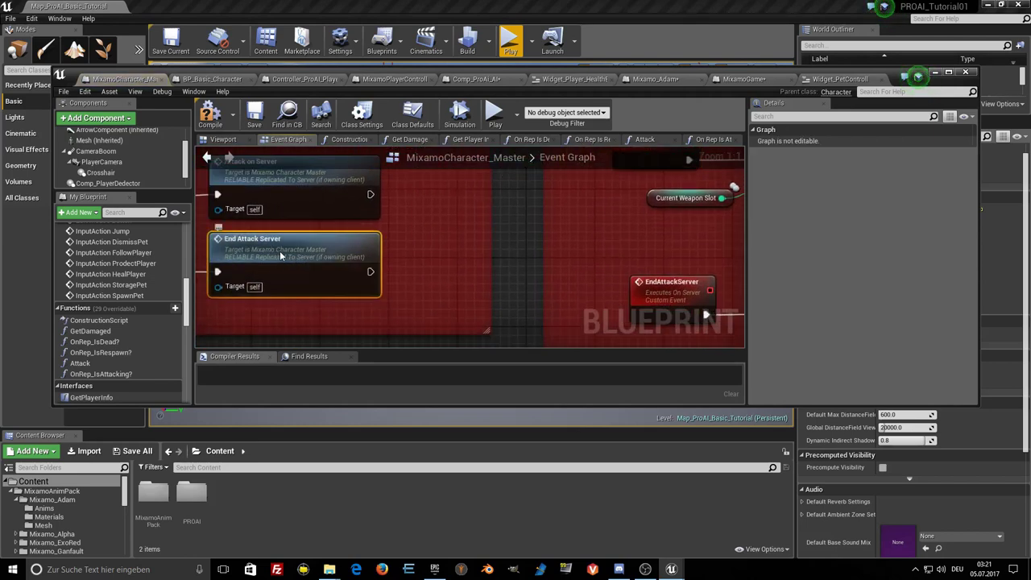
pyautogui.doubleClick(281, 254)
# Compile and save the updated MixamoCharacter_Master blueprint.
pyautogui.scroll(-2, 364, 250)
pyautogui.scroll(-3, 364, 250)
pyautogui.moveTo(364, 250); pyautogui.dragTo(253, 236, button='right')
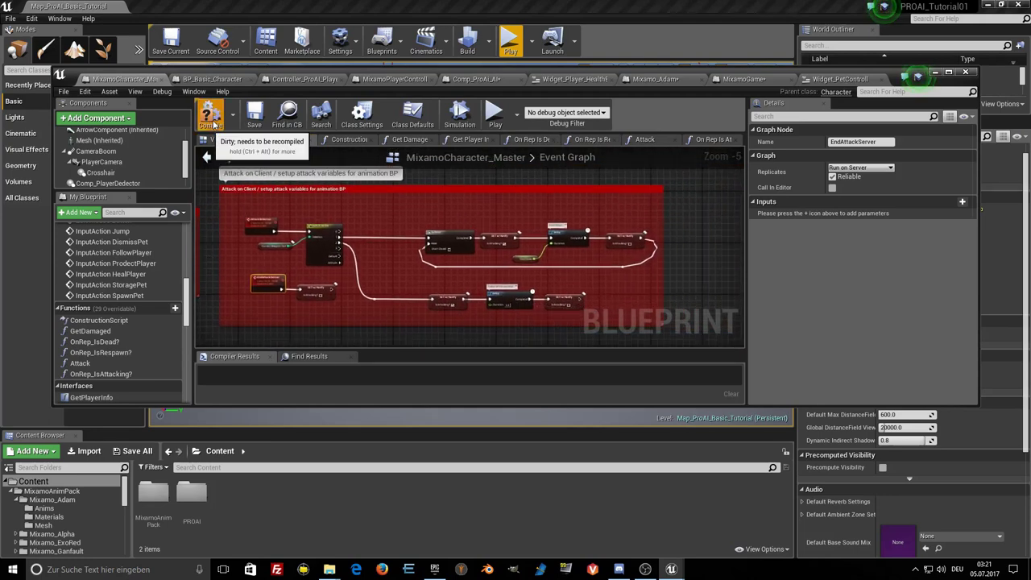
pyautogui.click(256, 117)
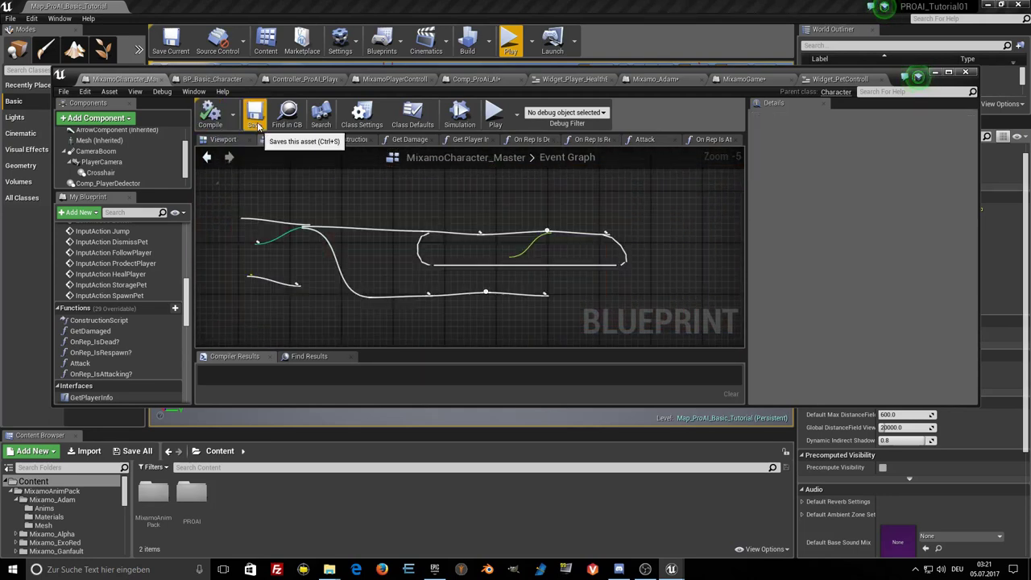
pyautogui.scroll(-7, 358, 230)
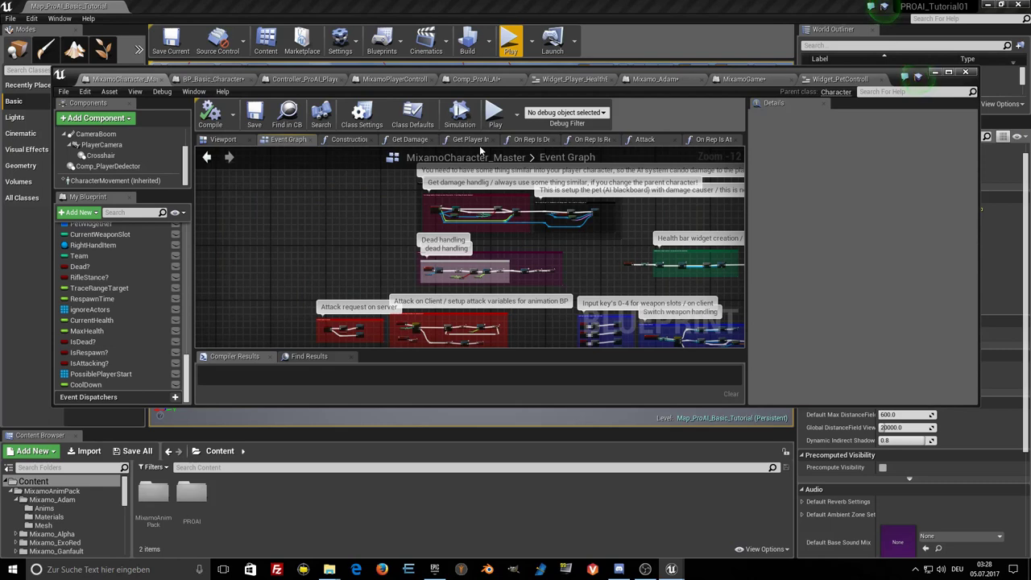
# Look over the On Rep Is Dead function graph.
pyautogui.click(526, 140)
pyautogui.moveTo(344, 280); pyautogui.dragTo(434, 284, button='right')
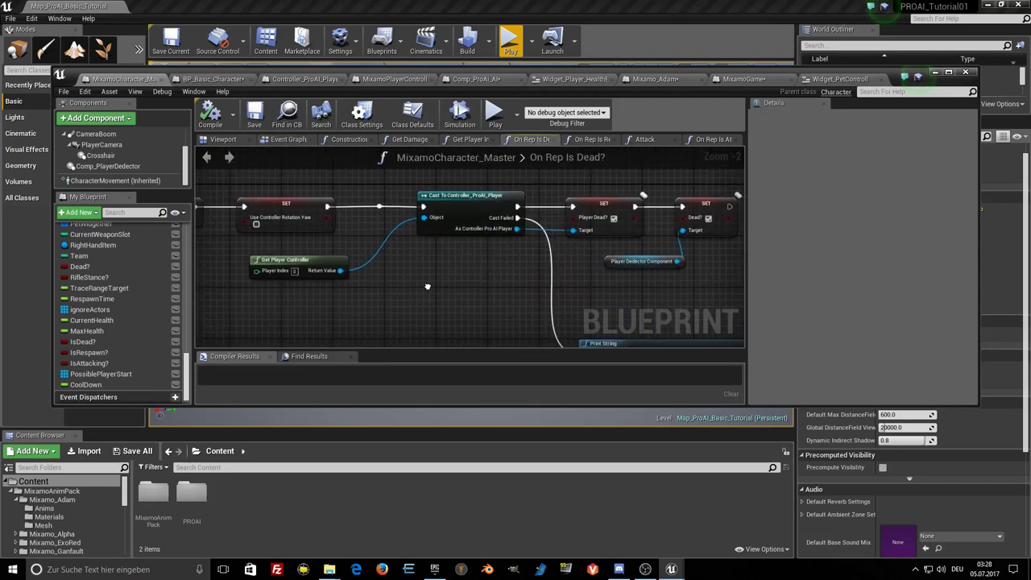
pyautogui.scroll(-4, 377, 290)
pyautogui.moveTo(321, 297); pyautogui.dragTo(347, 278, button='right')
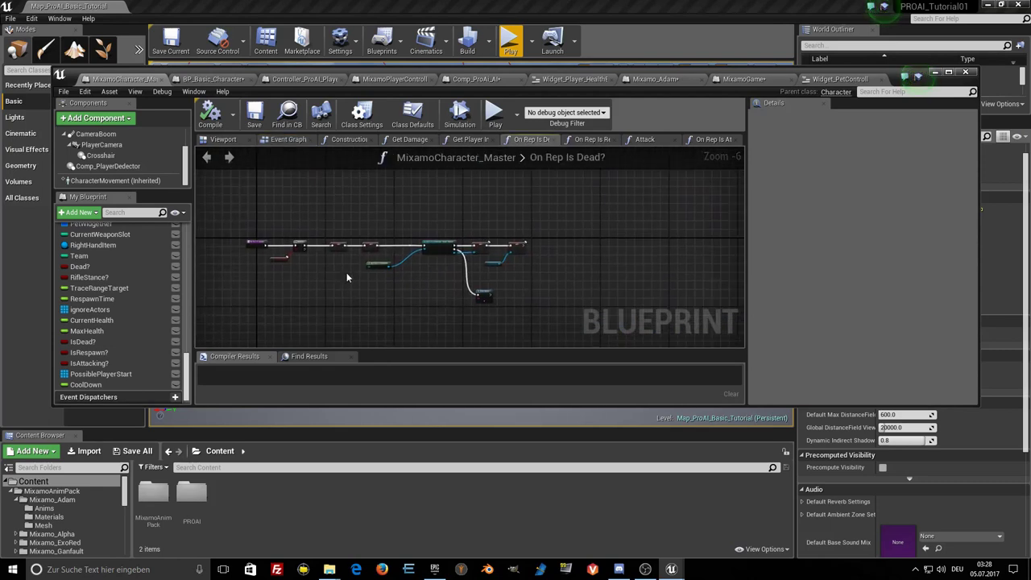
pyautogui.scroll(1, 384, 232)
pyautogui.scroll(1, 384, 232)
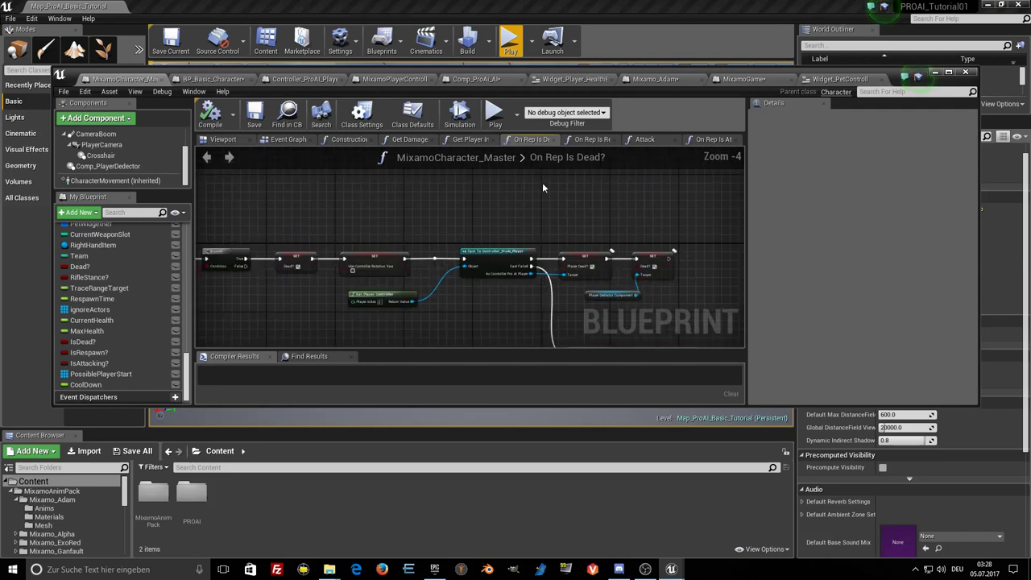
# In On Rep Is Respawn?, replace the Player Dedector getter with Comp_PlayerDedector as SET Dead? target.
pyautogui.click(580, 142)
pyautogui.scroll(3, 432, 286)
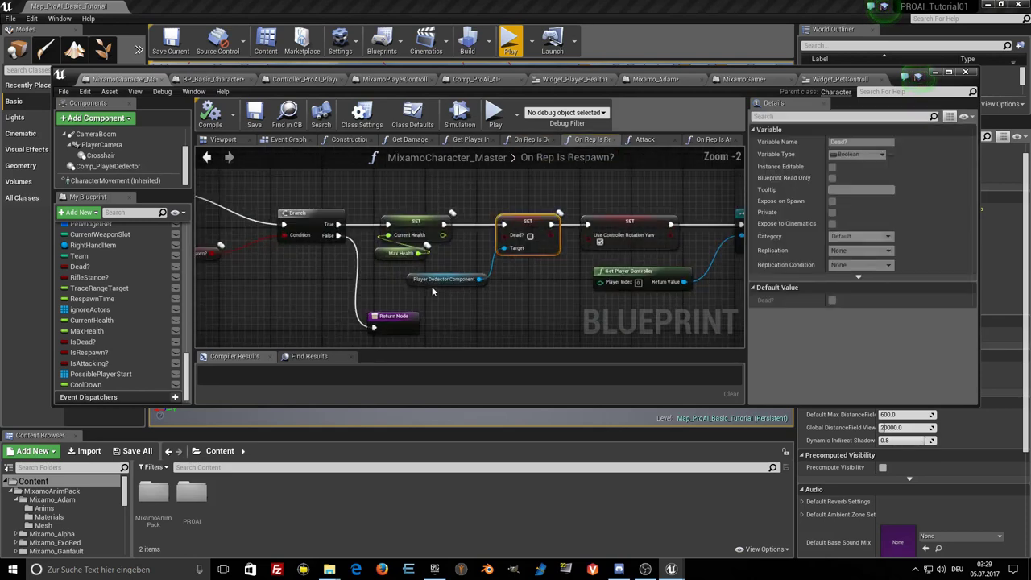
pyautogui.scroll(1, 431, 286)
pyautogui.moveTo(441, 247)
pyautogui.mouseDown(button='right')
pyautogui.moveTo(440, 215)
pyautogui.moveTo(368, 251)
pyautogui.mouseUp(button='right')
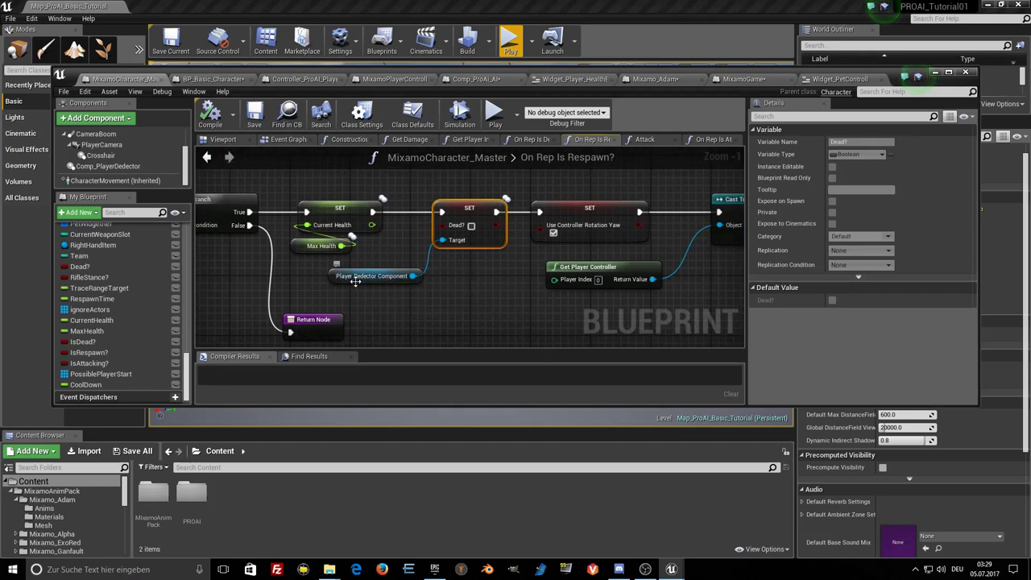
pyautogui.click(351, 279)
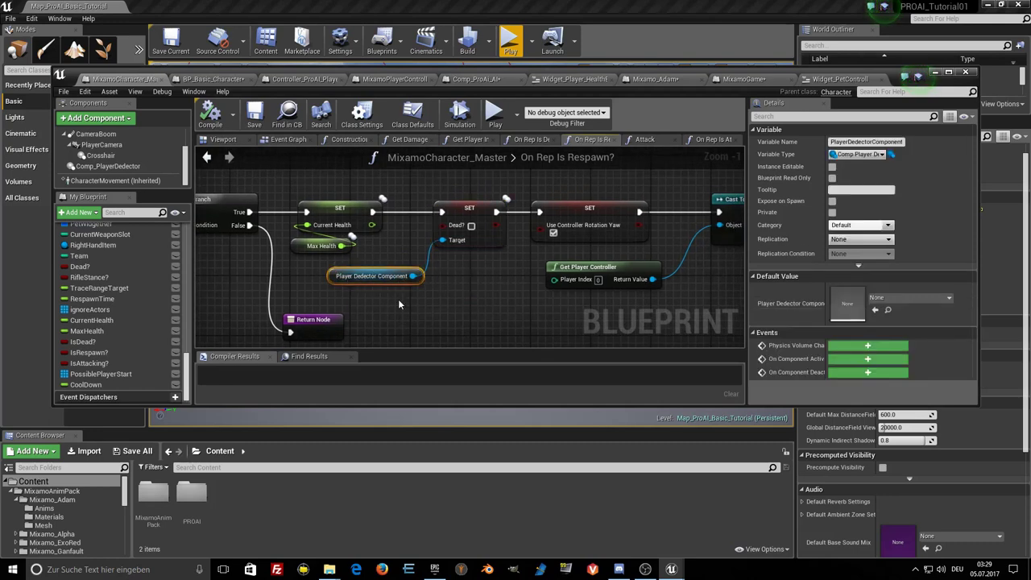
pyautogui.press('Delete')
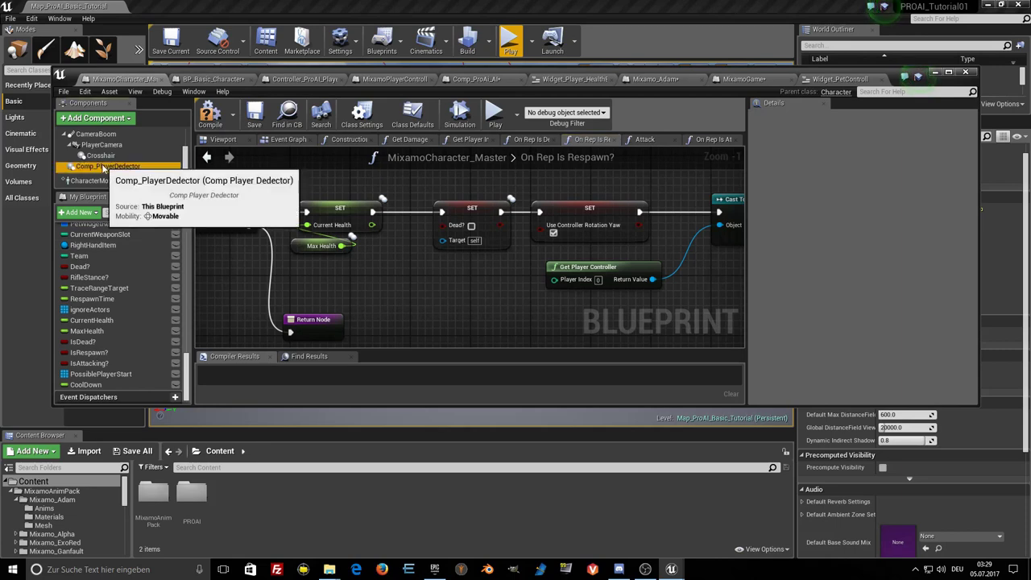
pyautogui.moveTo(104, 166); pyautogui.dragTo(364, 278)
pyautogui.moveTo(436, 283); pyautogui.dragTo(441, 240)
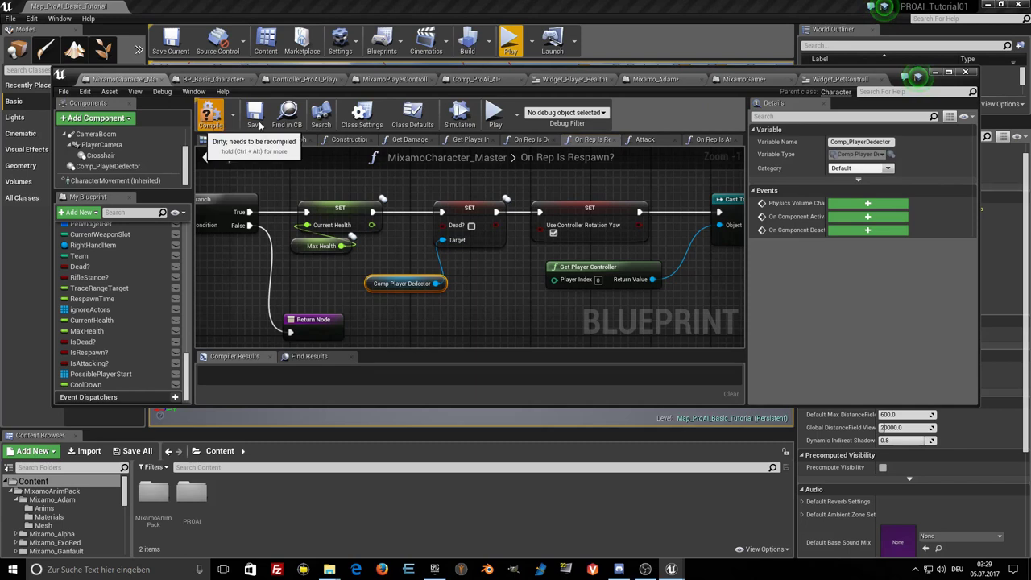
pyautogui.click(935, 73)
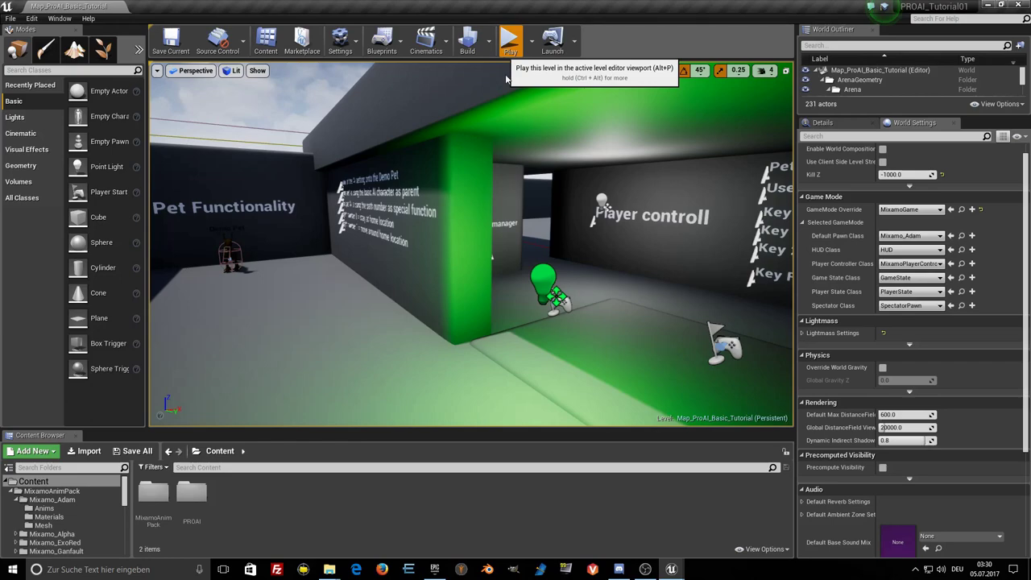
# Start a play test and run the character into the AI Pet Functionality arena.
pyautogui.click(509, 38)
pyautogui.press('w')
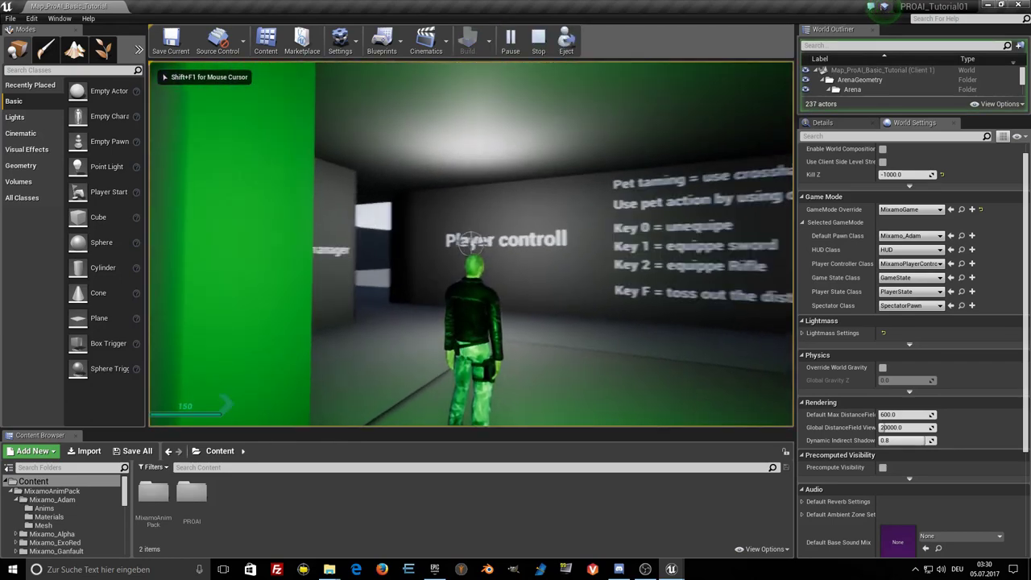
pyautogui.press('w')
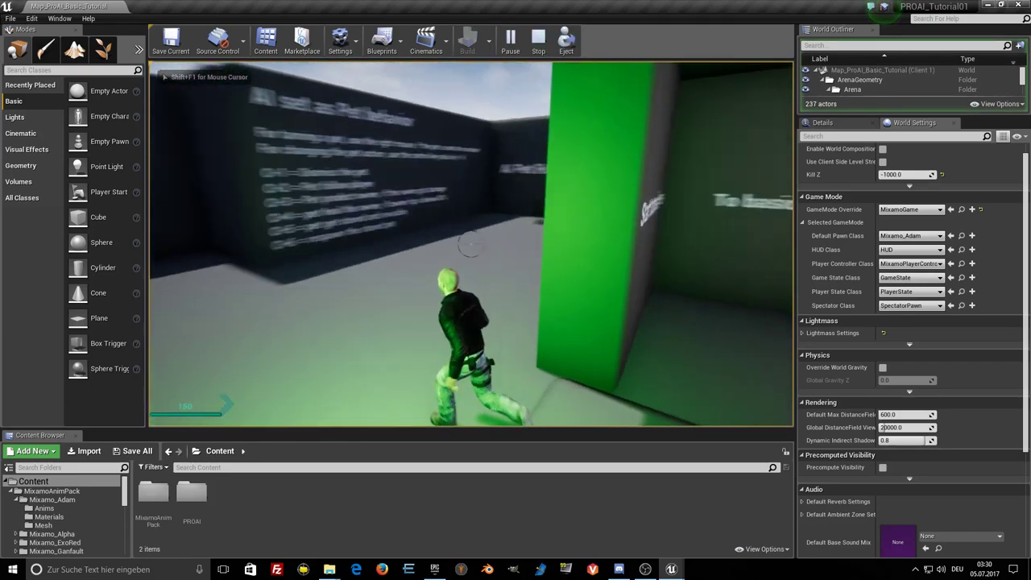
pyautogui.press('w')
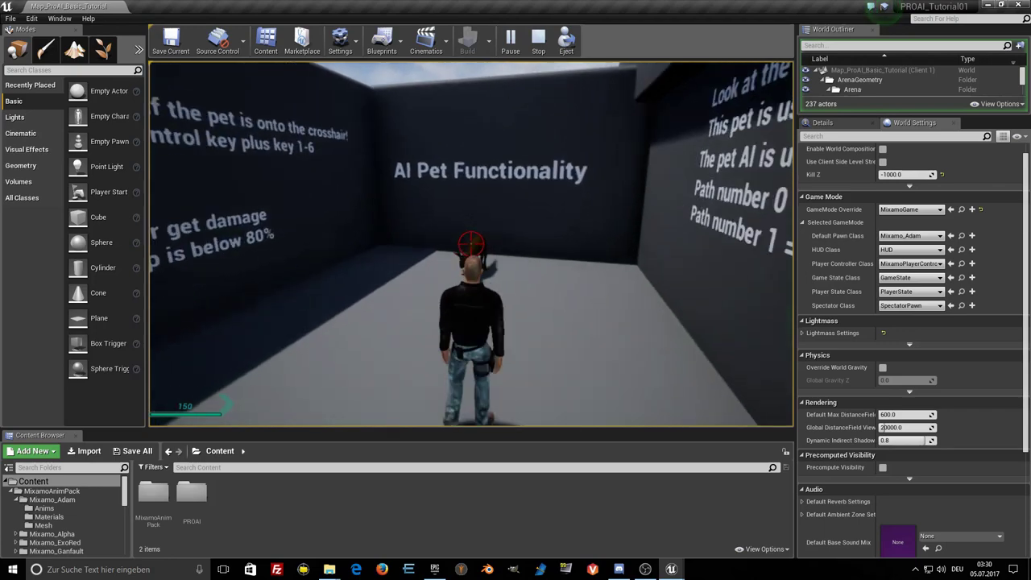
pyautogui.press('w')
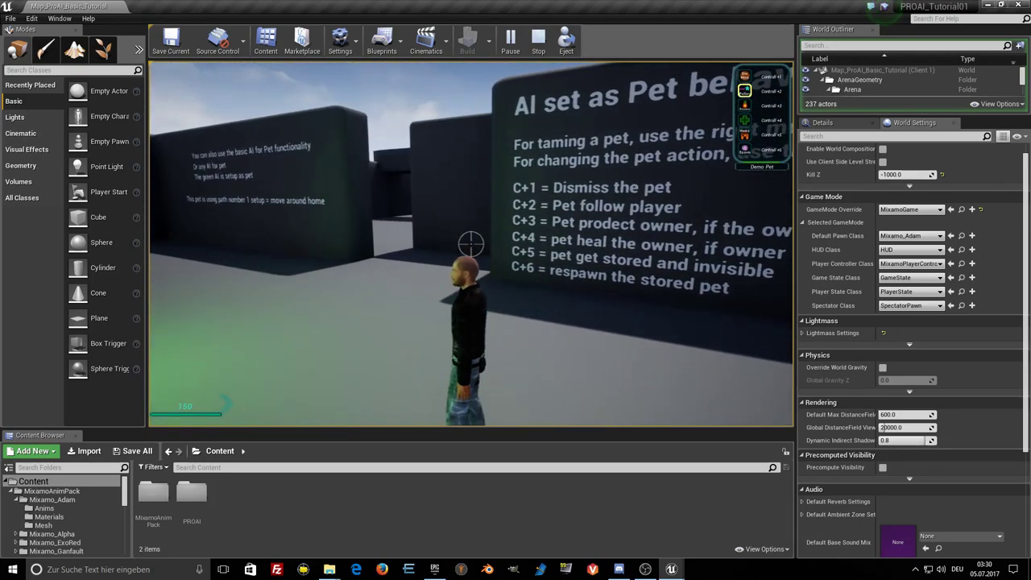
# Run through the corridors into the open area with the red AI guard.
pyautogui.press('w')
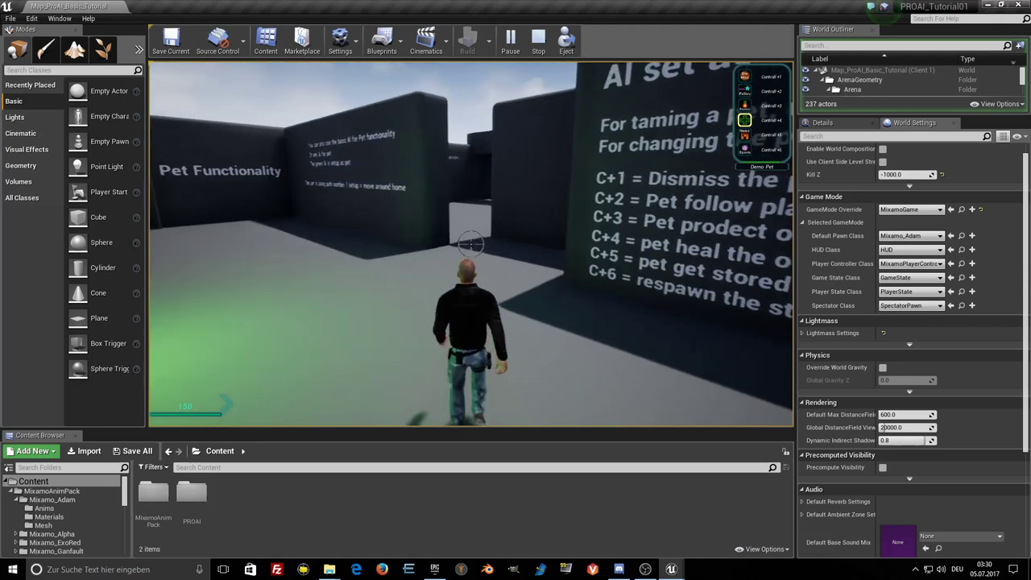
pyautogui.press('w')
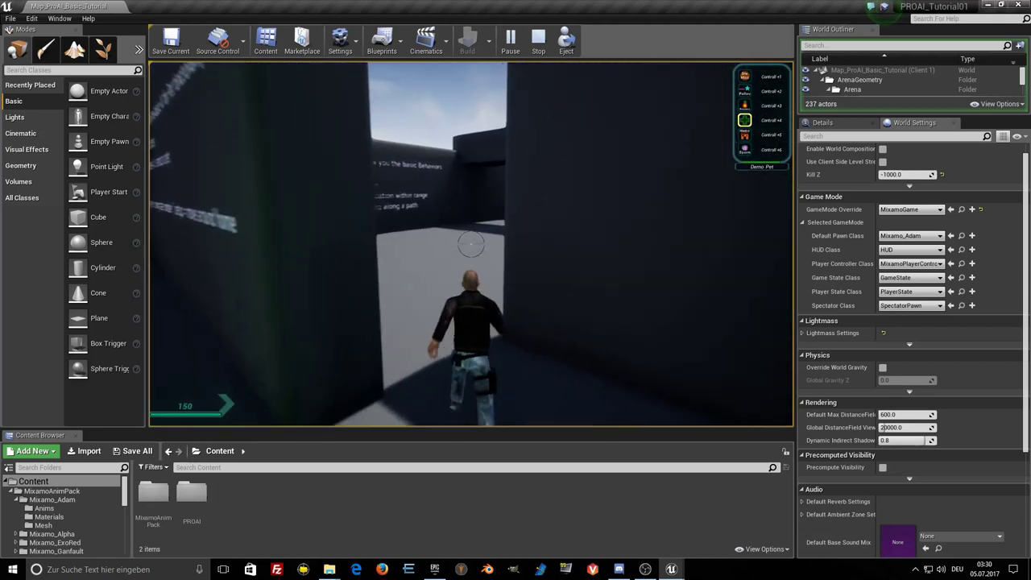
pyautogui.press('w')
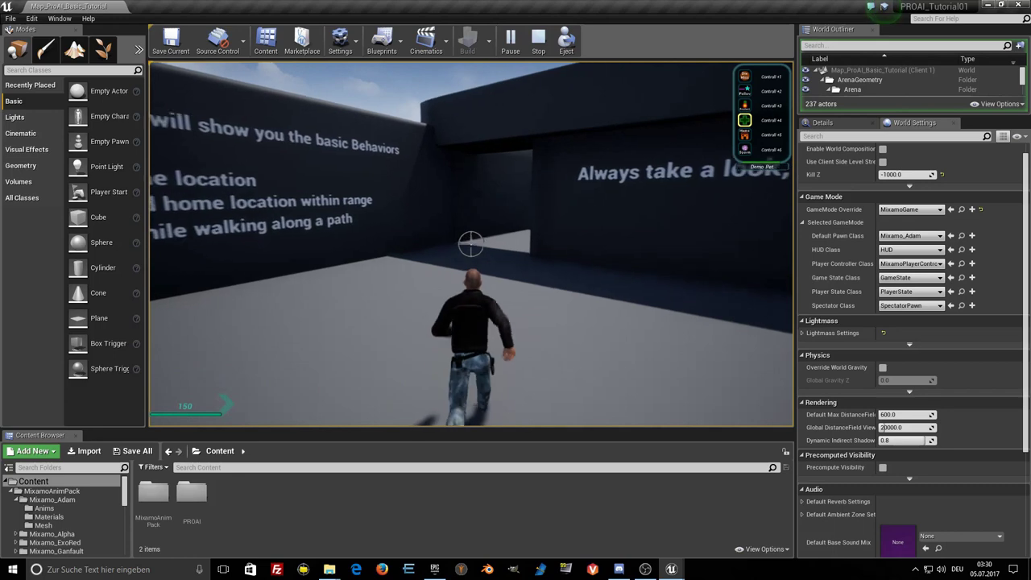
pyautogui.press('w')
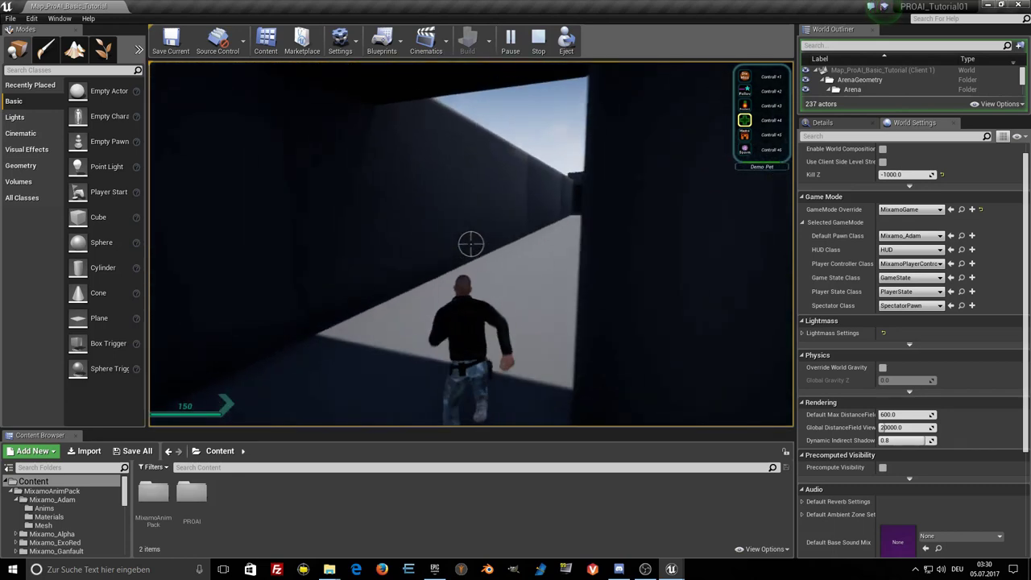
pyautogui.press('w')
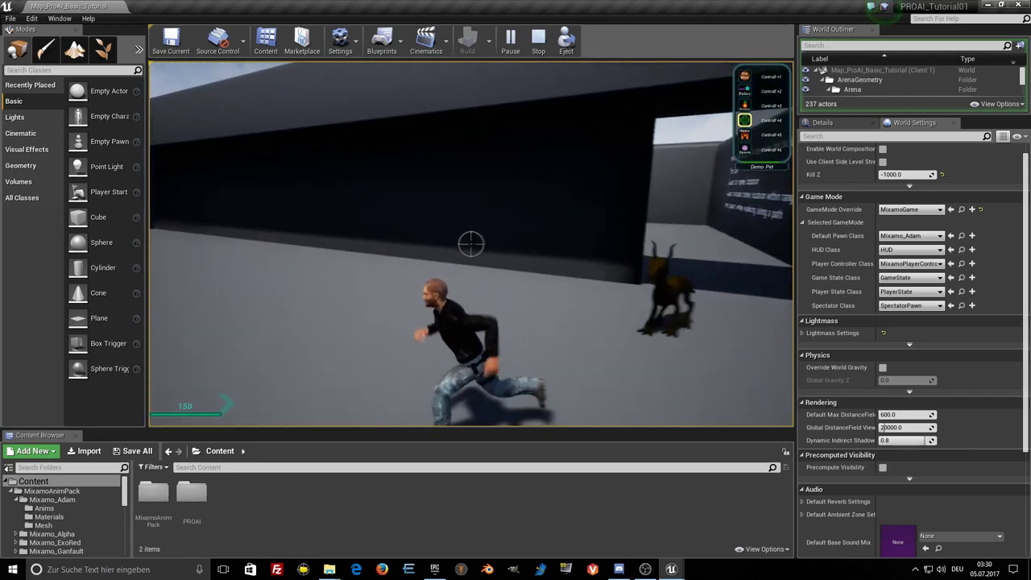
# Circle past the red guard to the AI Guard wall, then run toward the pet.
pyautogui.press('w')
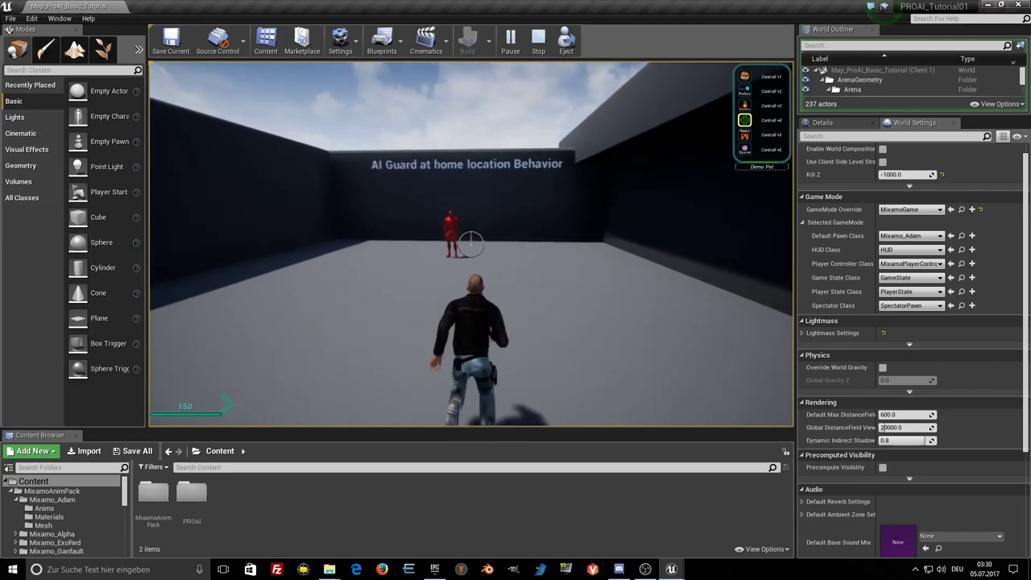
pyautogui.press('w')
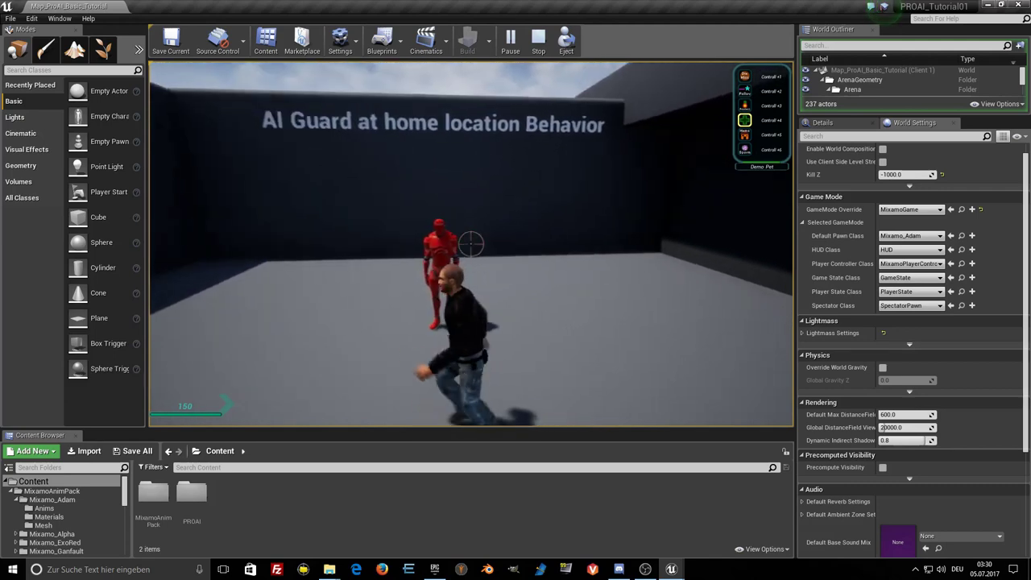
pyautogui.press('w')
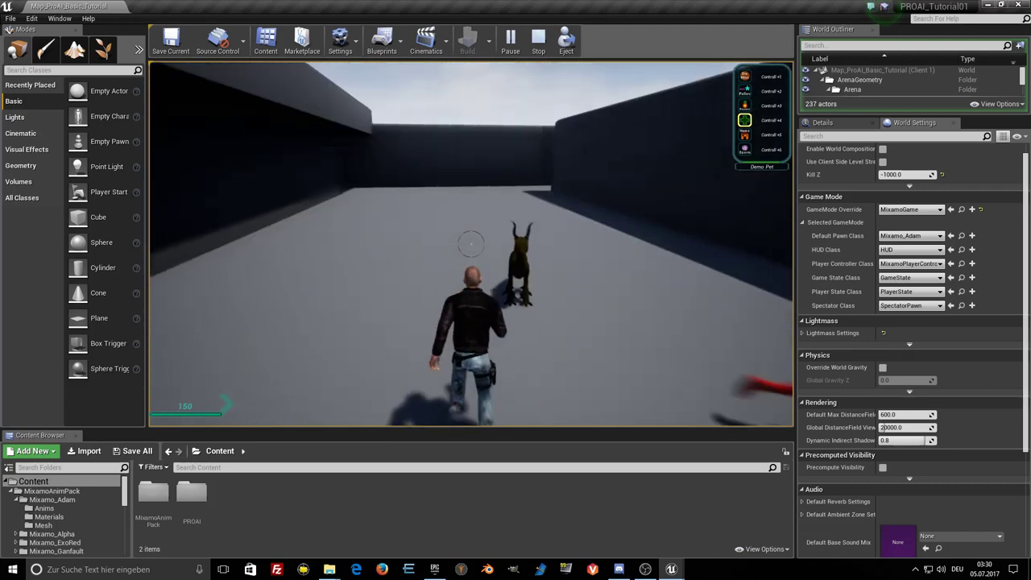
pyautogui.press('s')
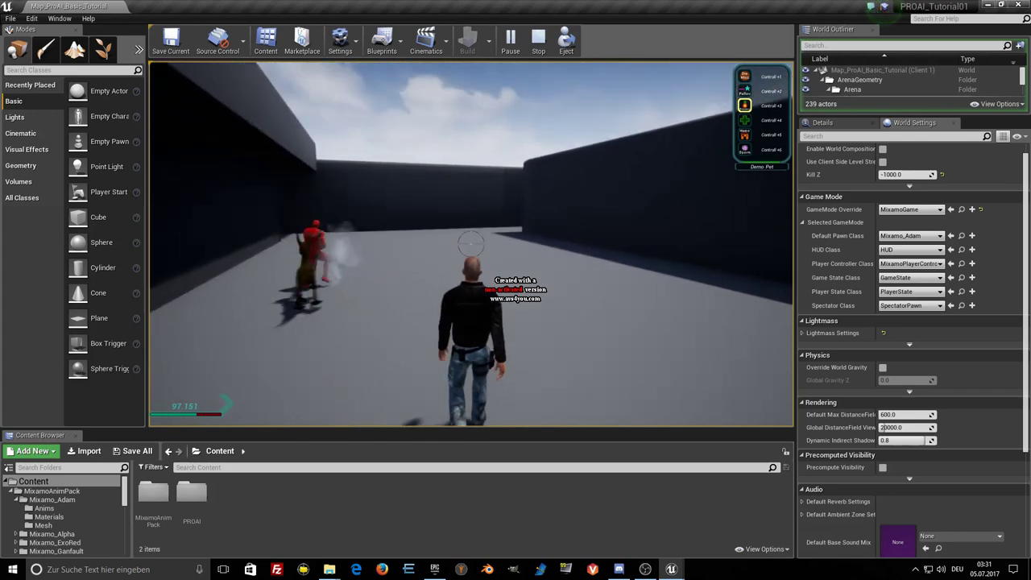
pyautogui.press('w')
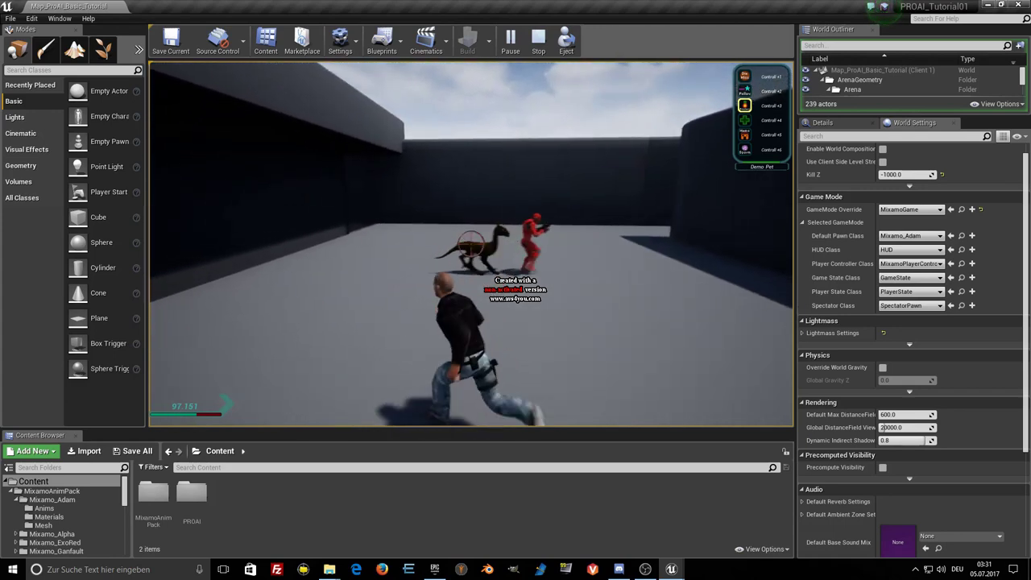